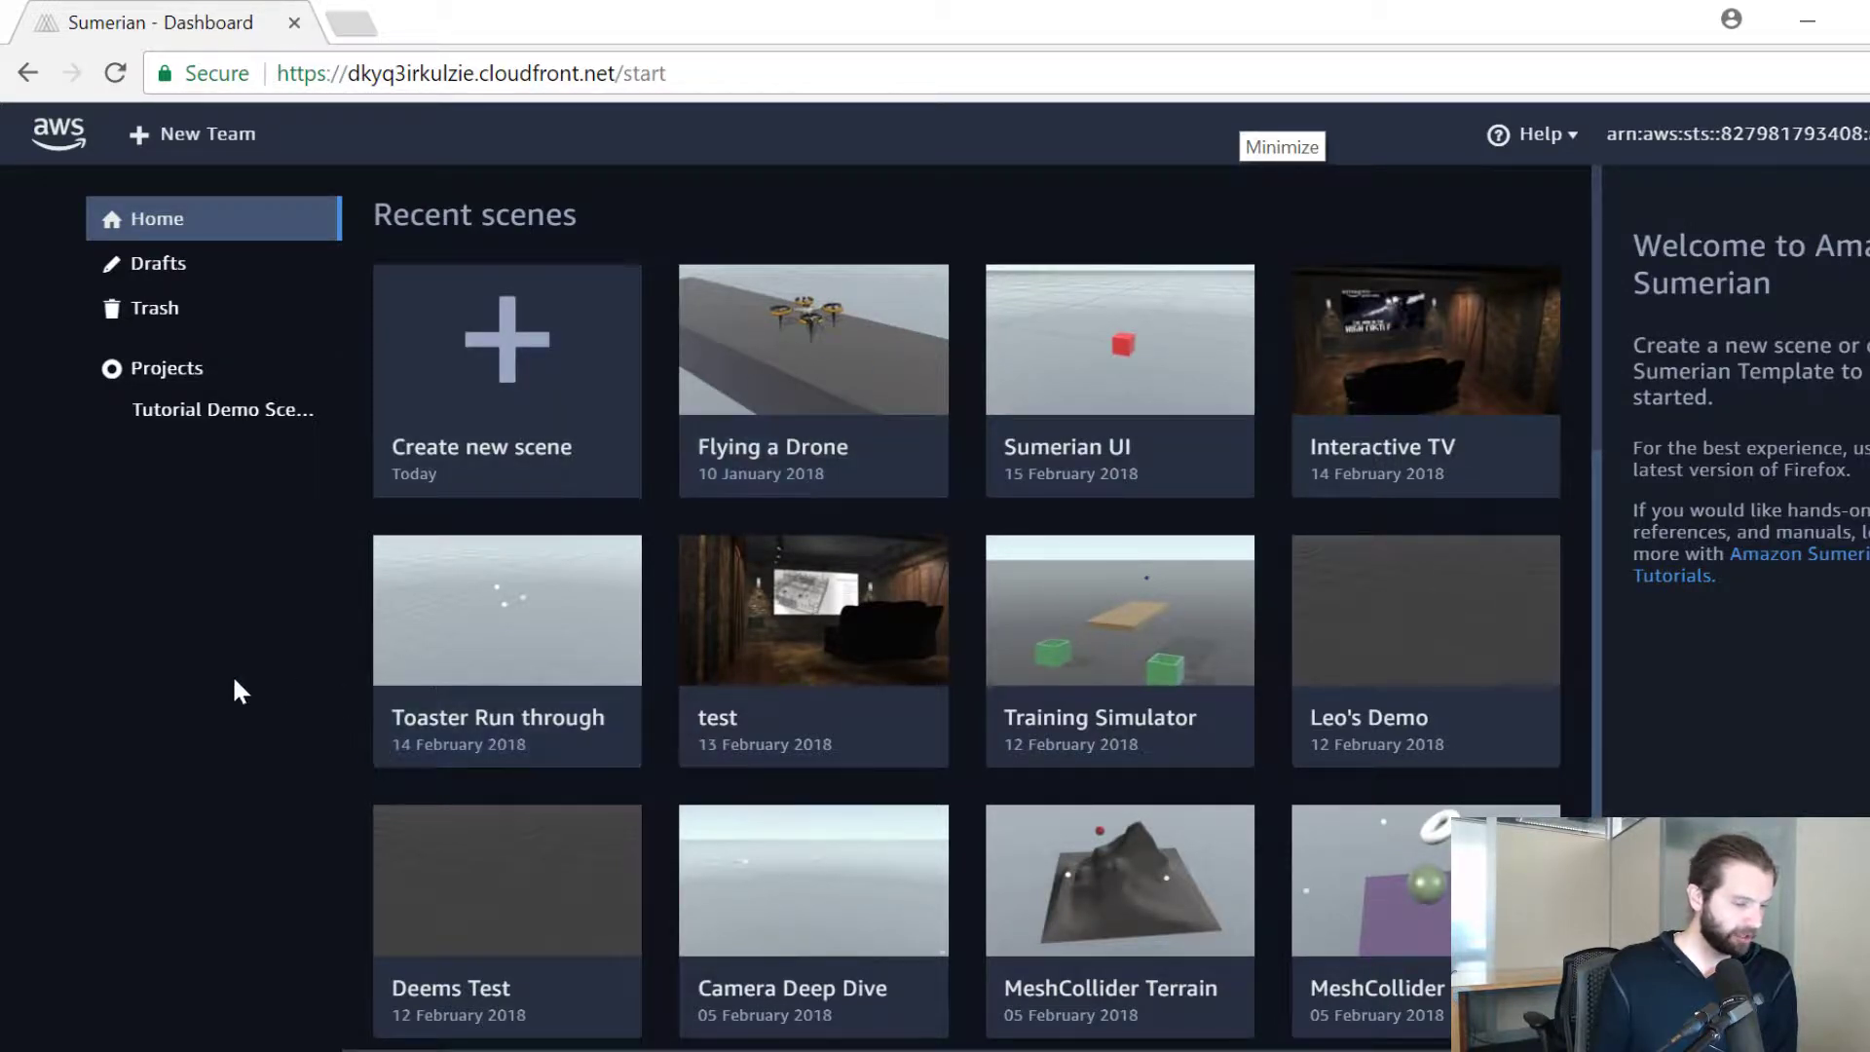
Step: Create a new scene from the Default Lighting template, named "Flying a Drone Video Walkthrough"
scroll(577, 687, "down", 10)
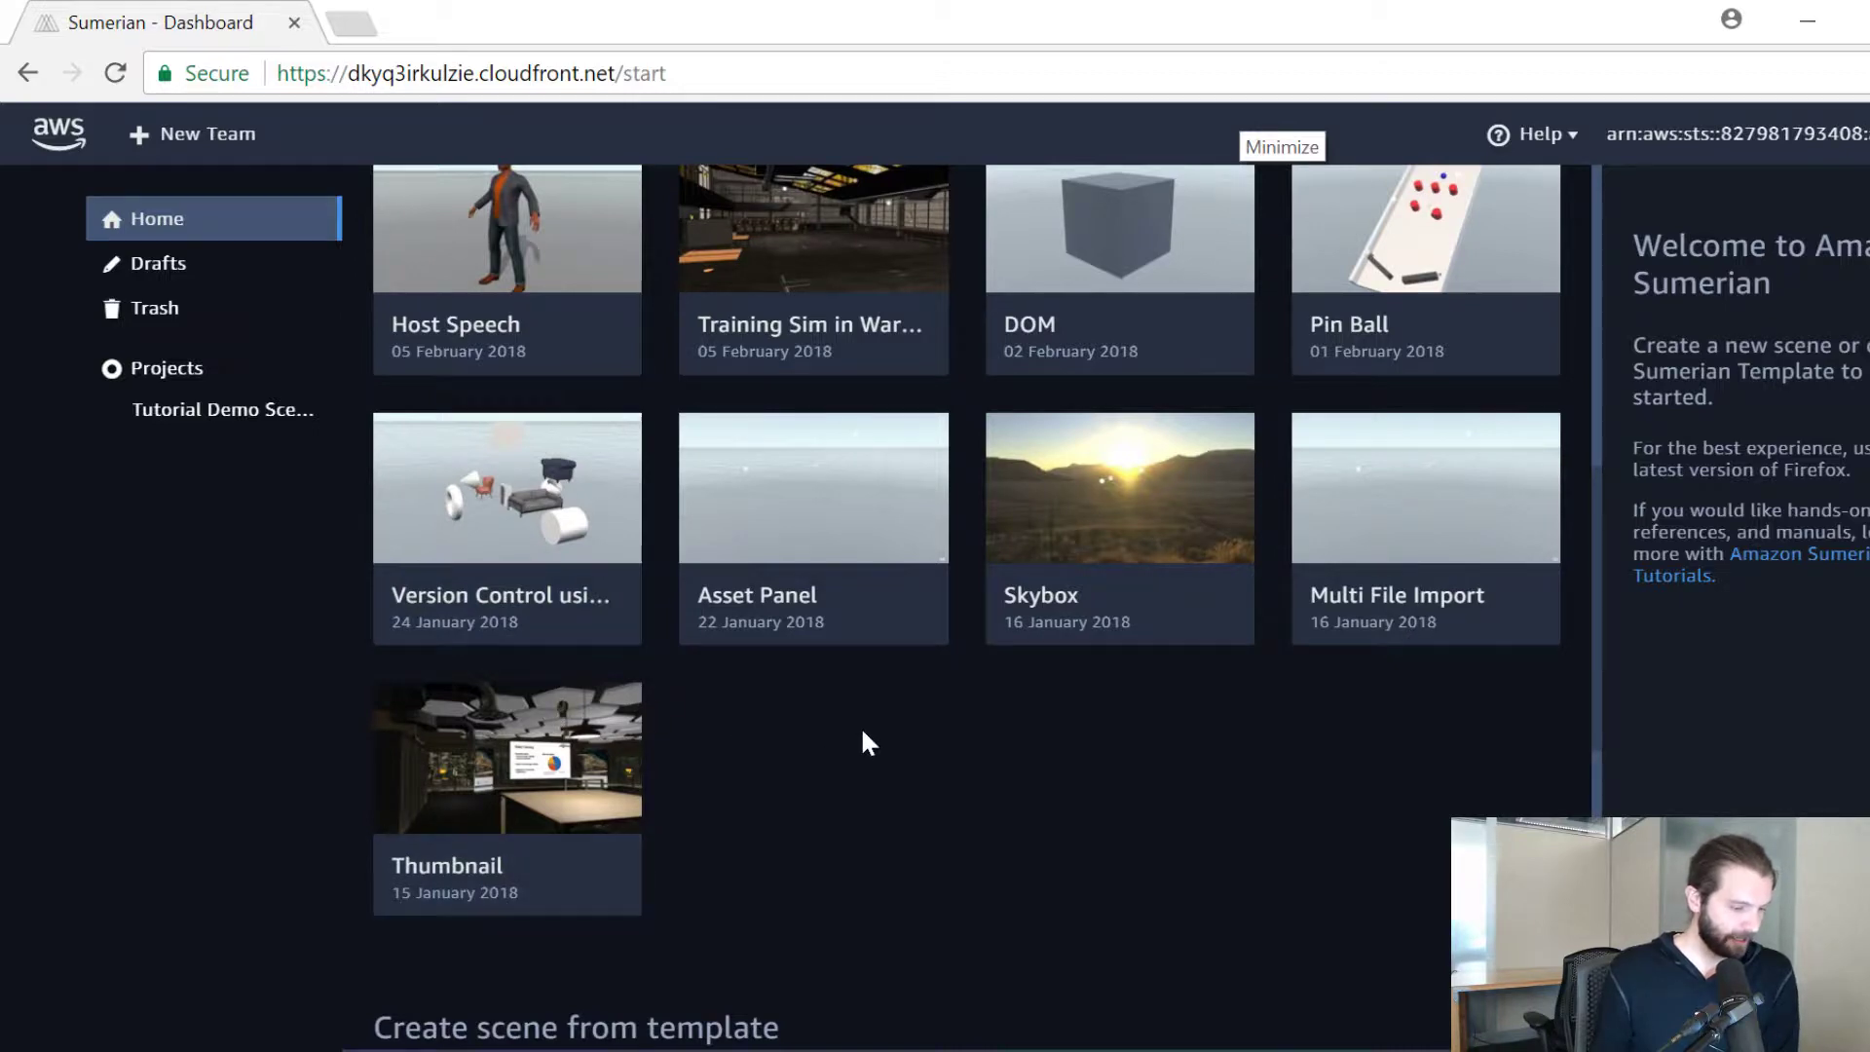
scroll(861, 741, "down", 5)
scroll(1311, 399, "down", 5)
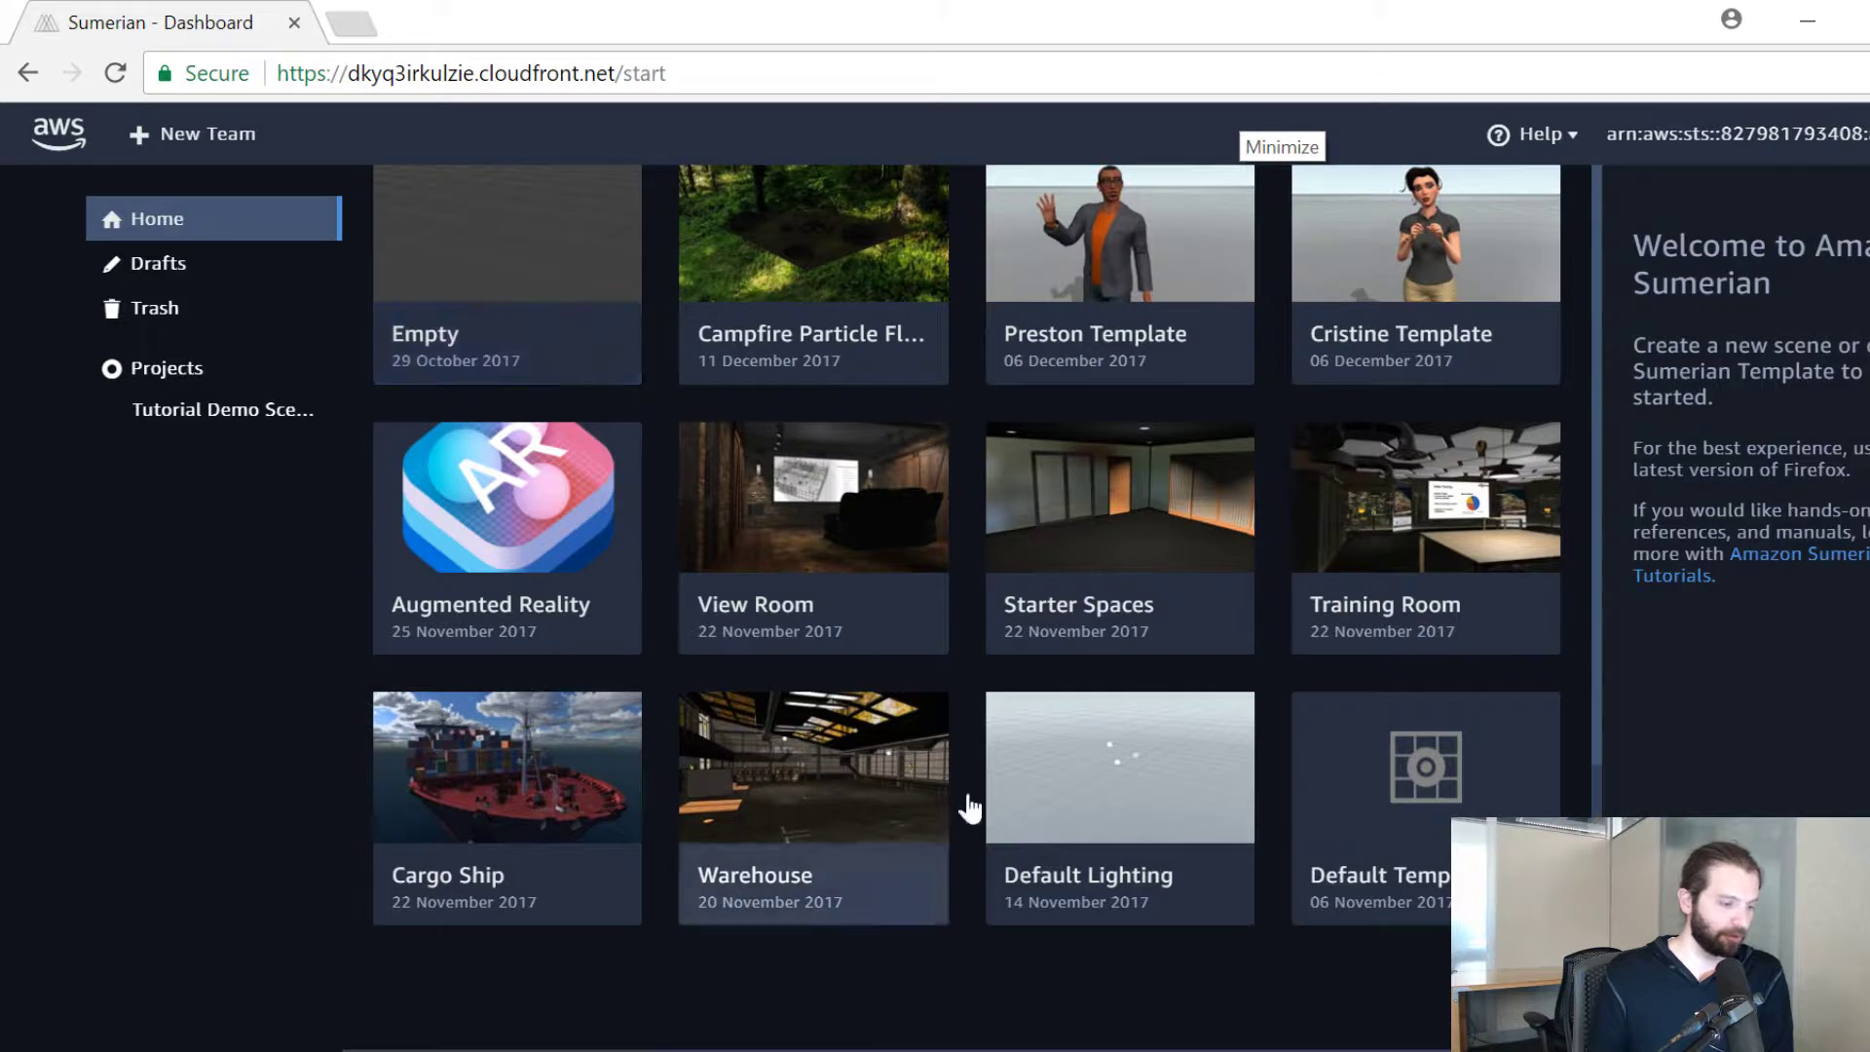
scroll(779, 638, "up", 2)
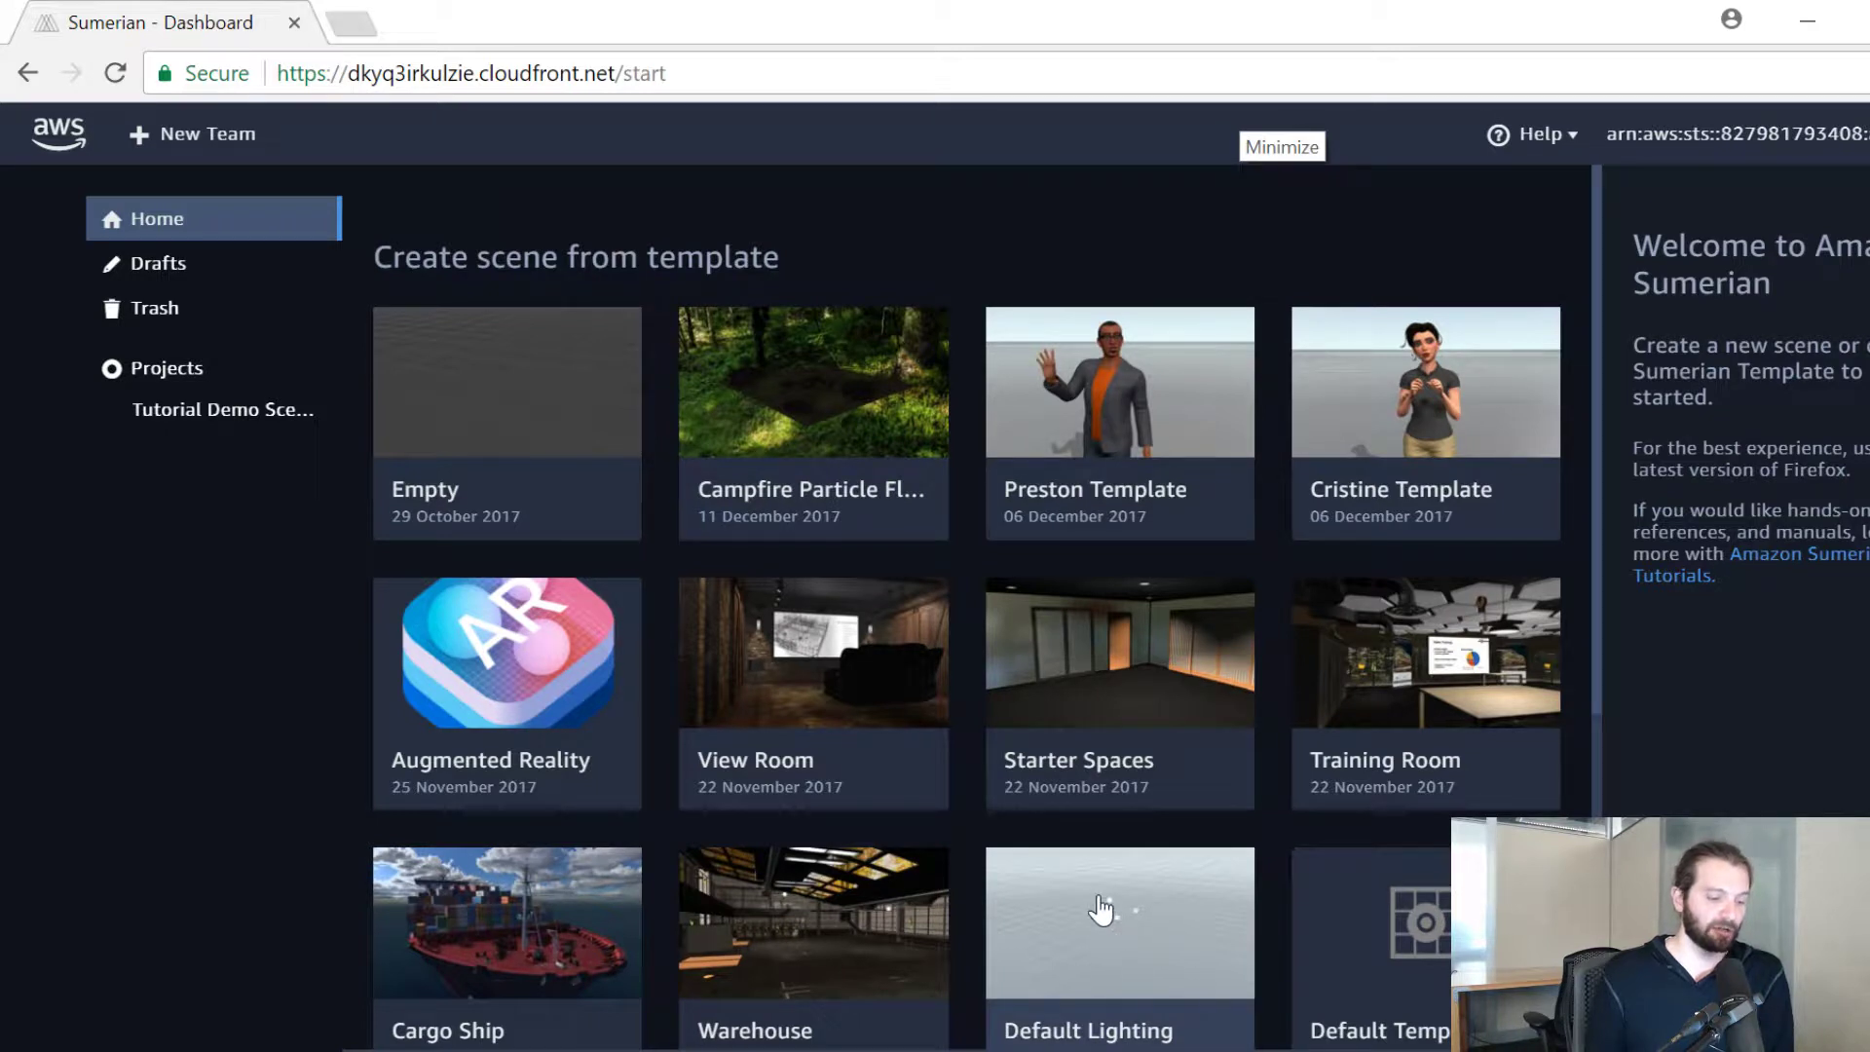
scroll(1096, 896, "down", 2)
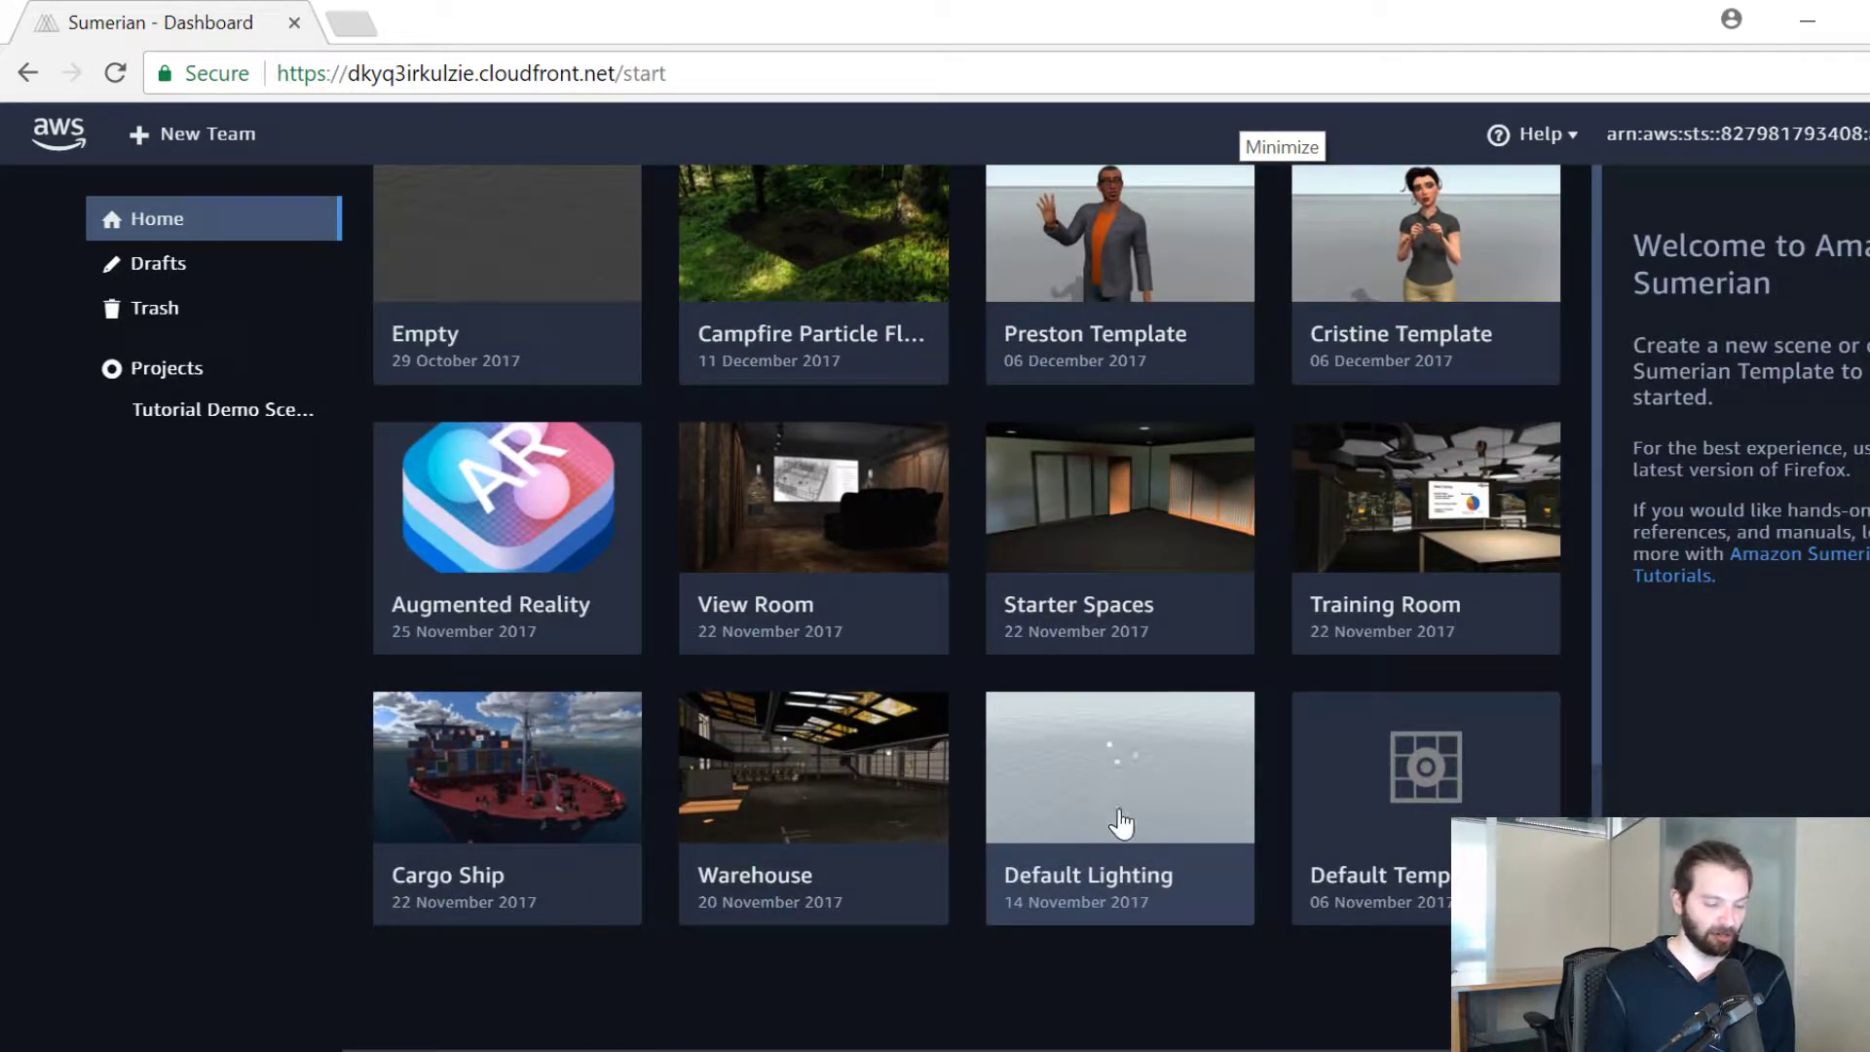
left_click(1126, 779)
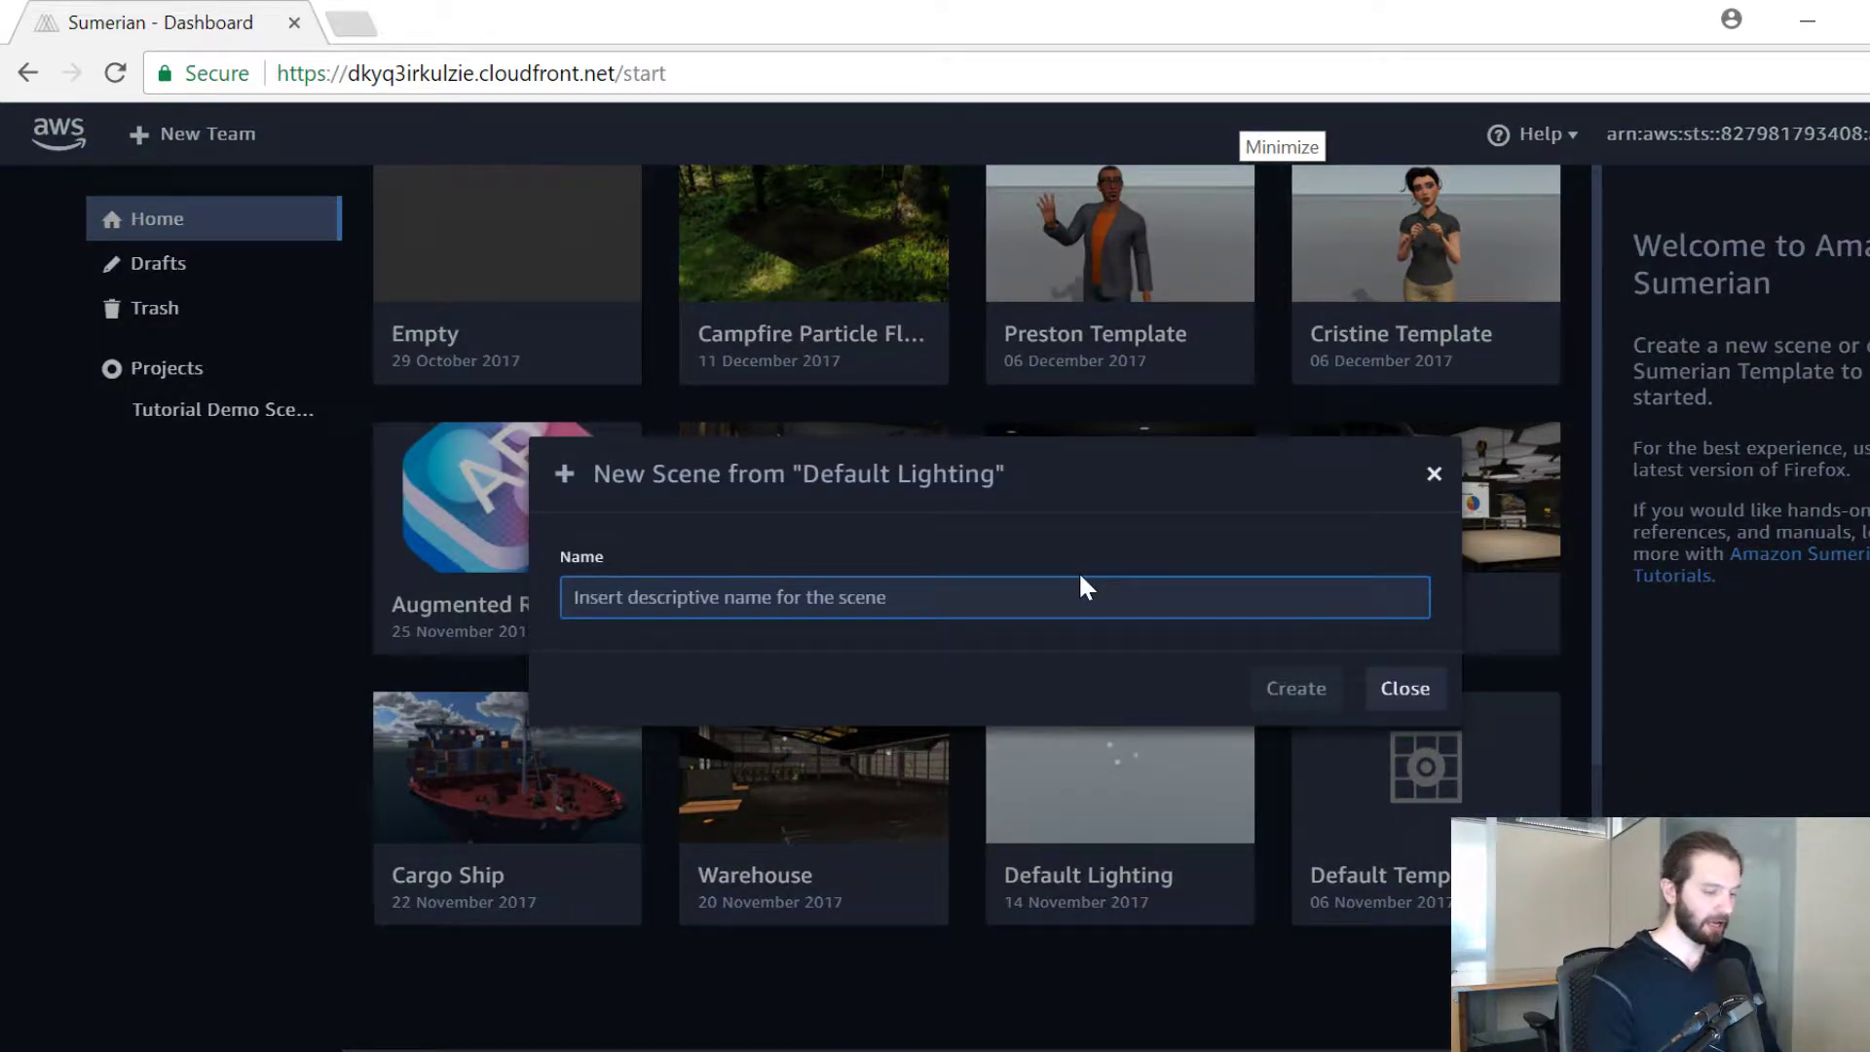
type("Flying a Drone V")
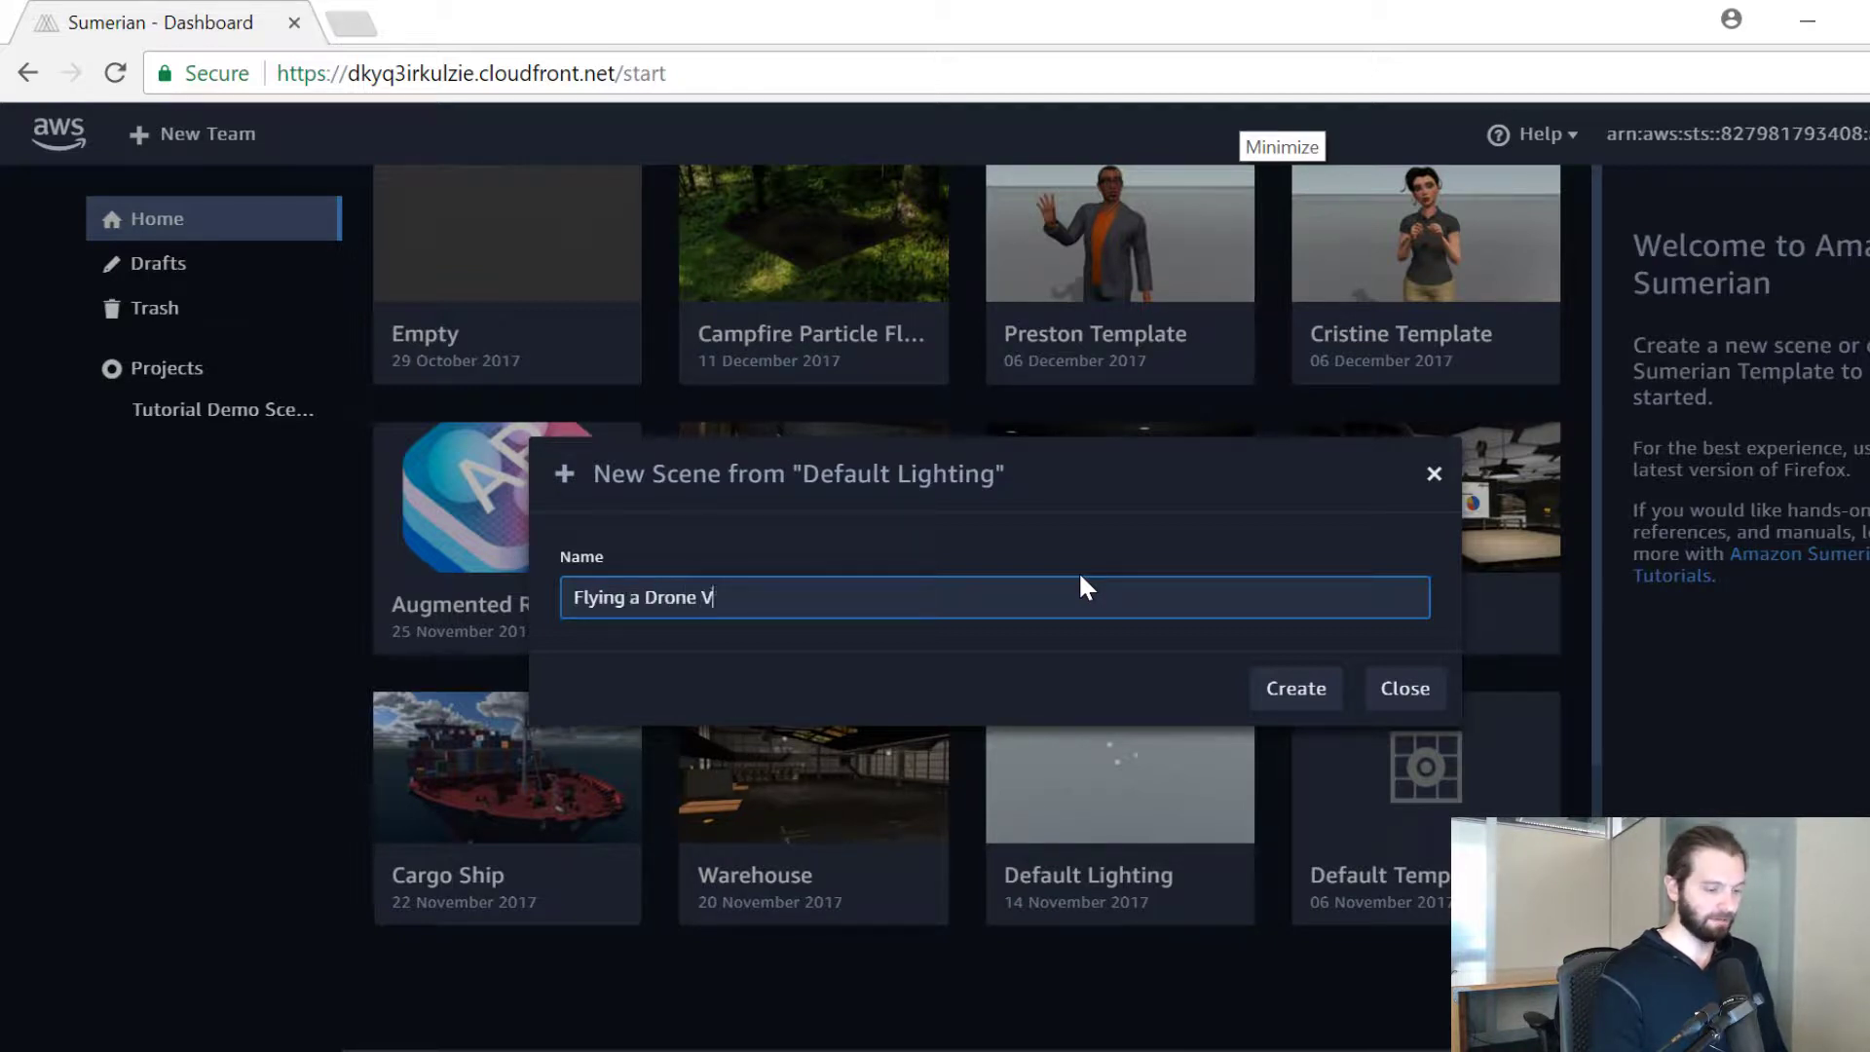
type("ideo Walkthrough")
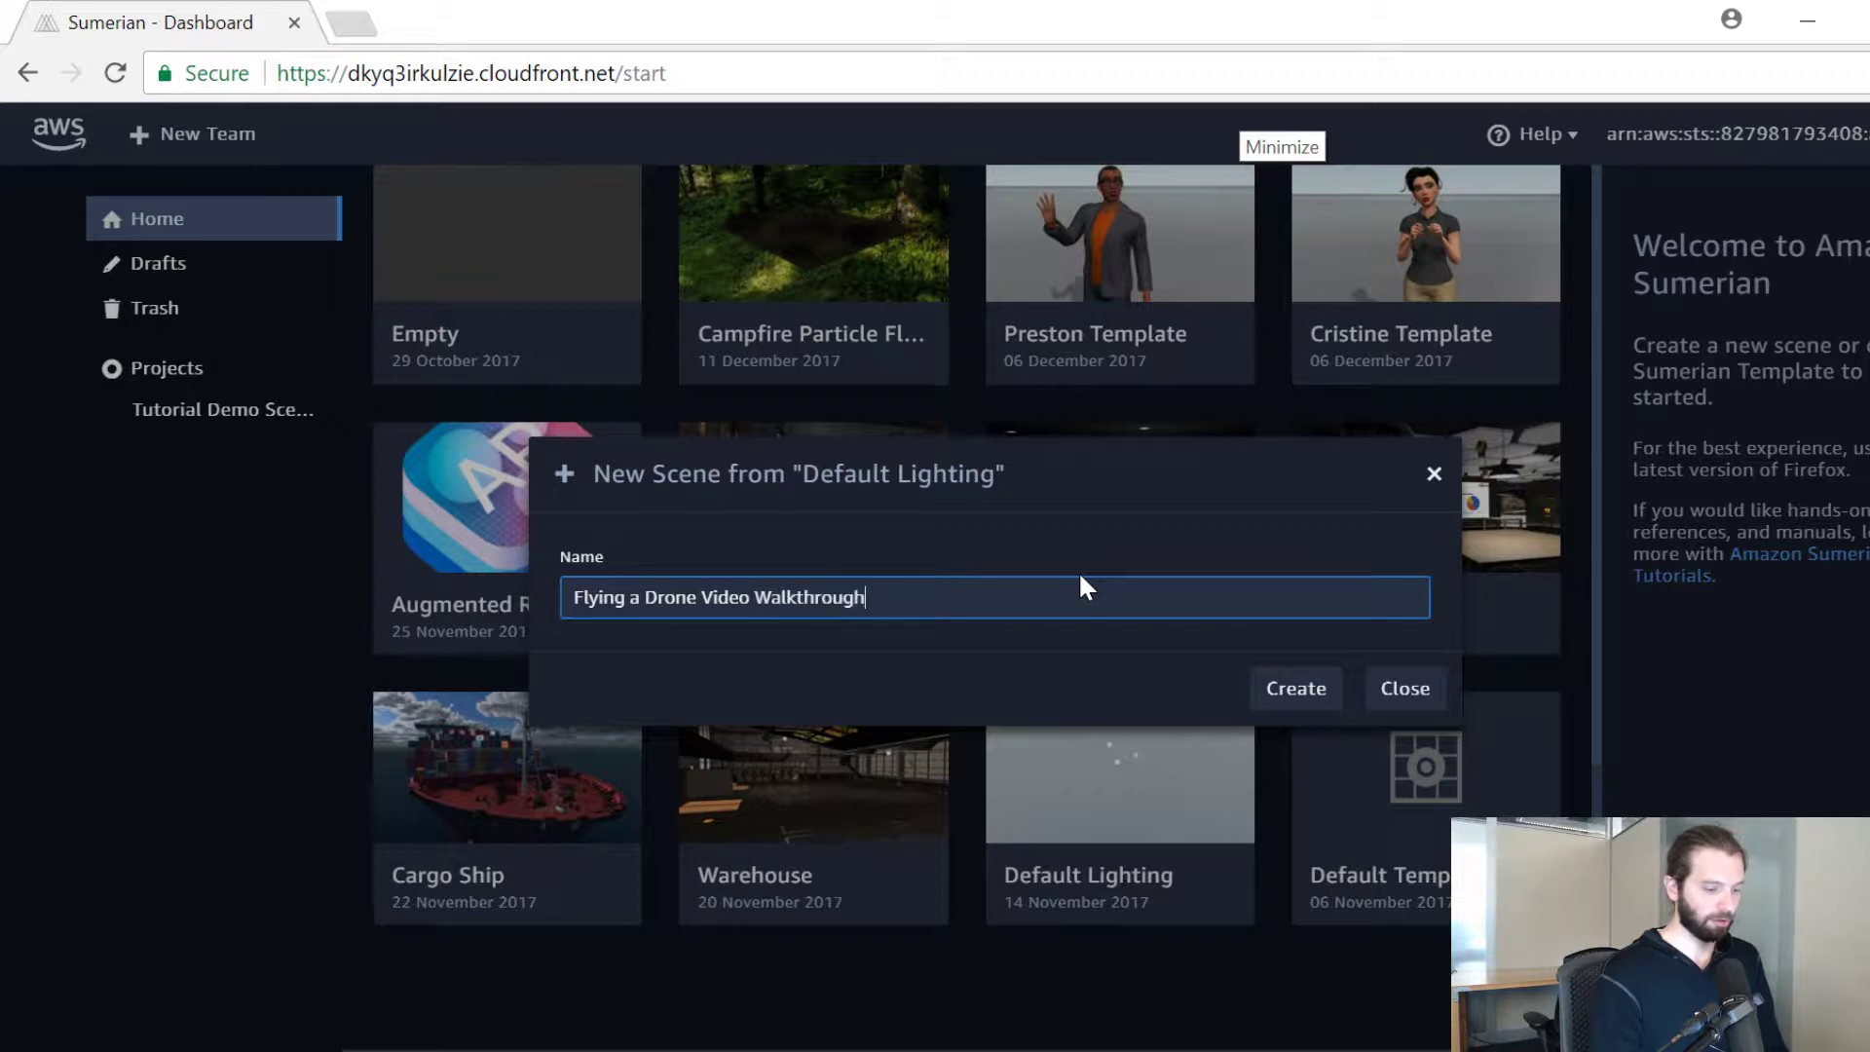
key("Return")
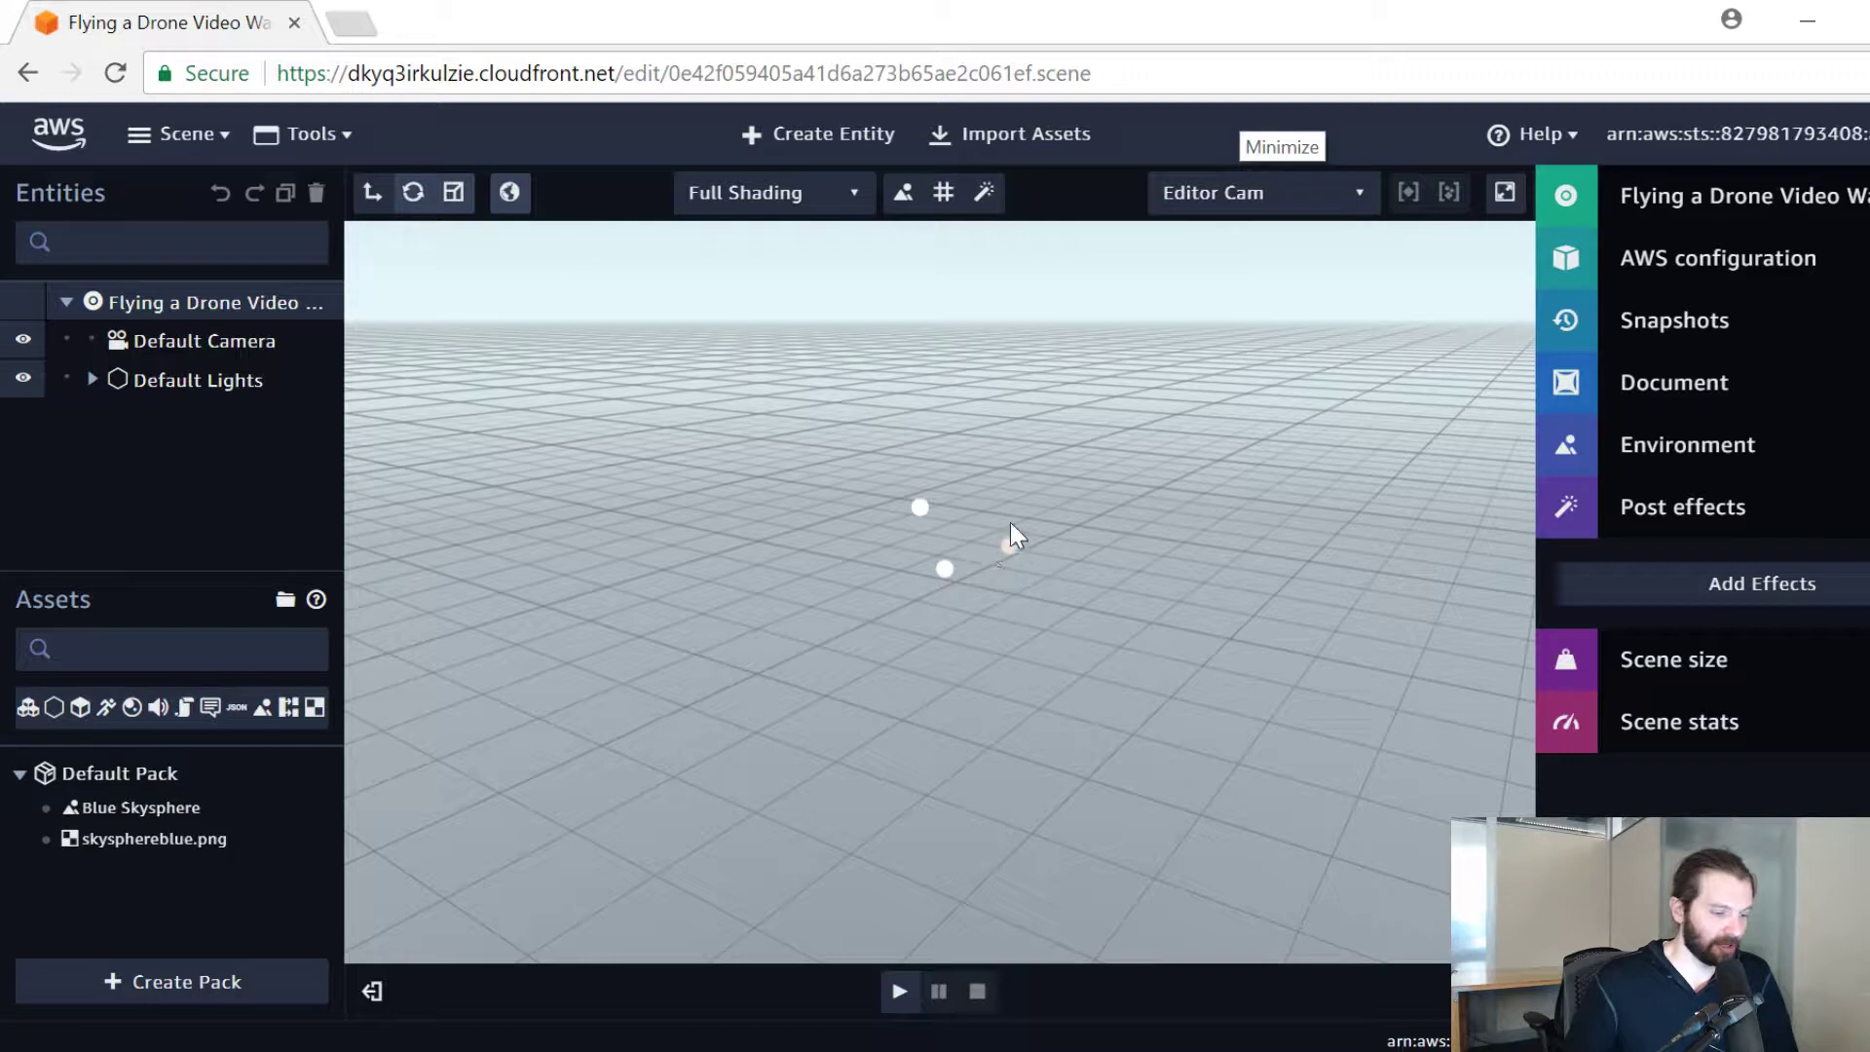
left_click_drag(1099, 627, 814, 585)
left_click_drag(1090, 597, 1017, 616)
scroll(1017, 615, "down", 3)
scroll(999, 615, "up", 9)
scroll(1007, 622, "up", 5)
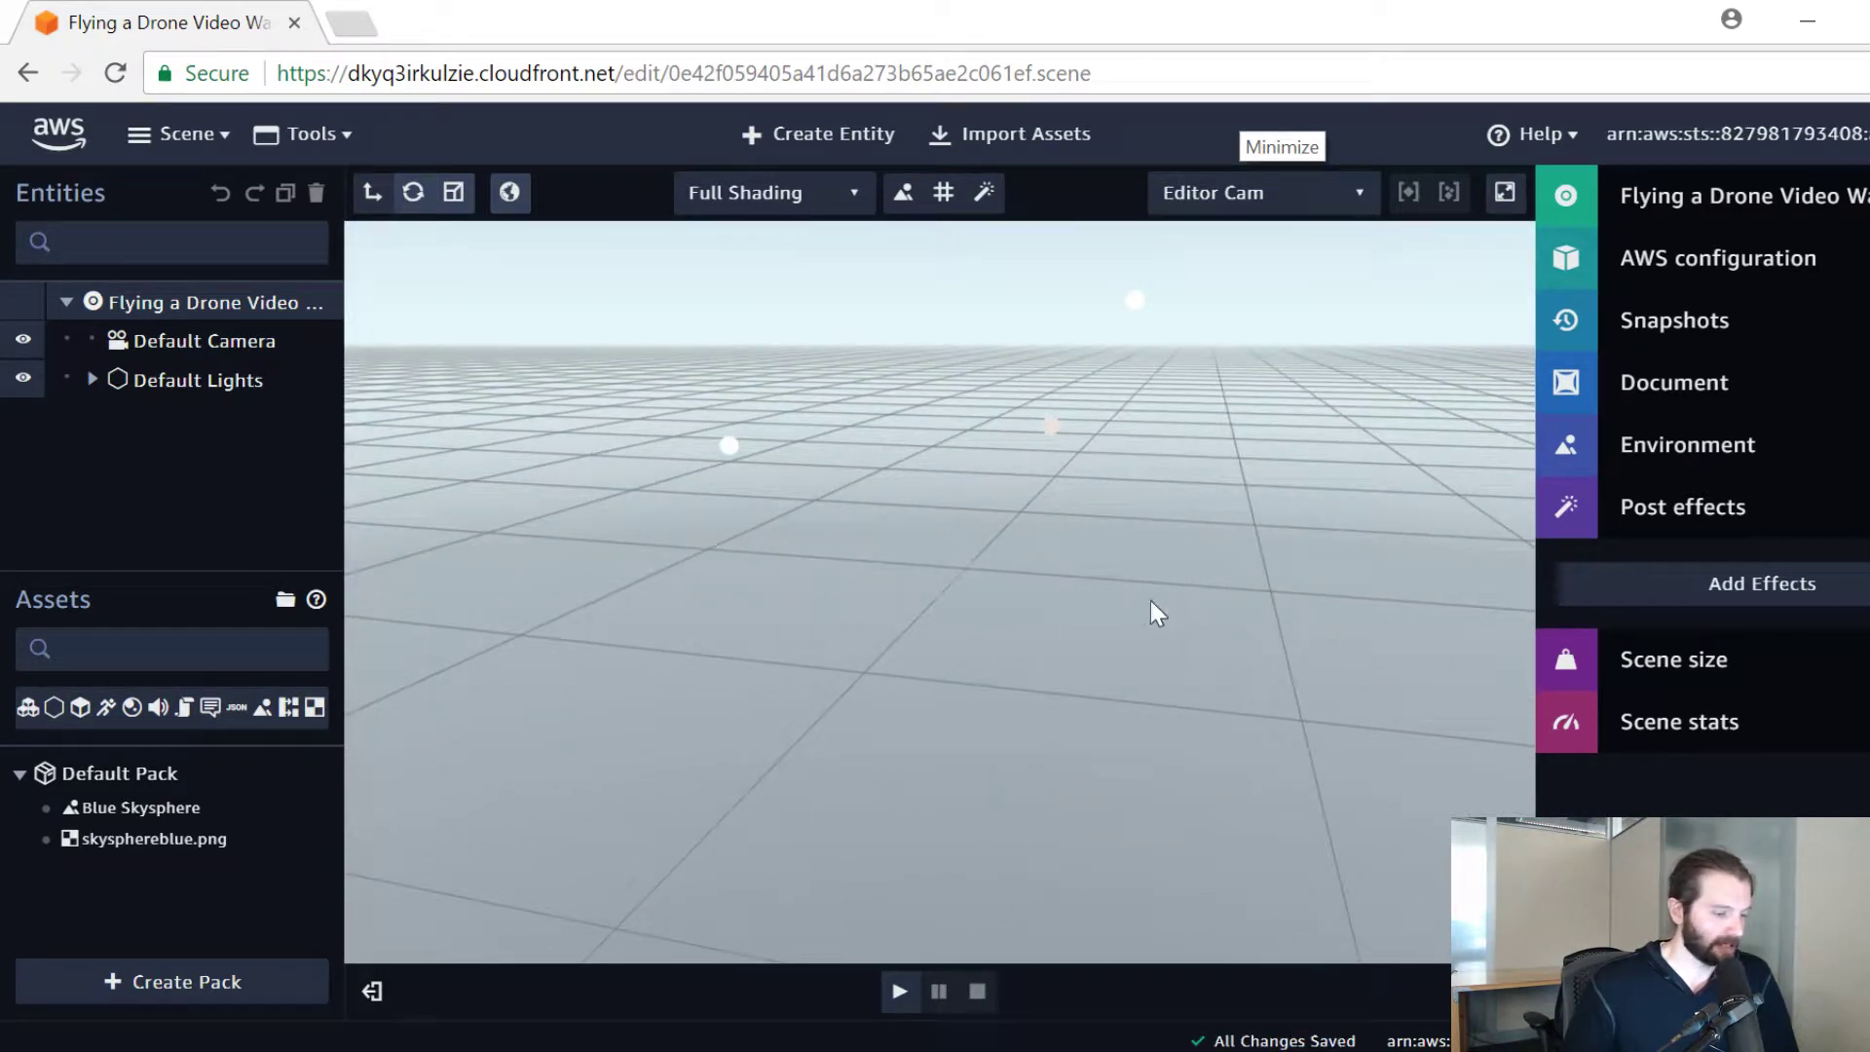
left_click_drag(1161, 606, 1211, 608)
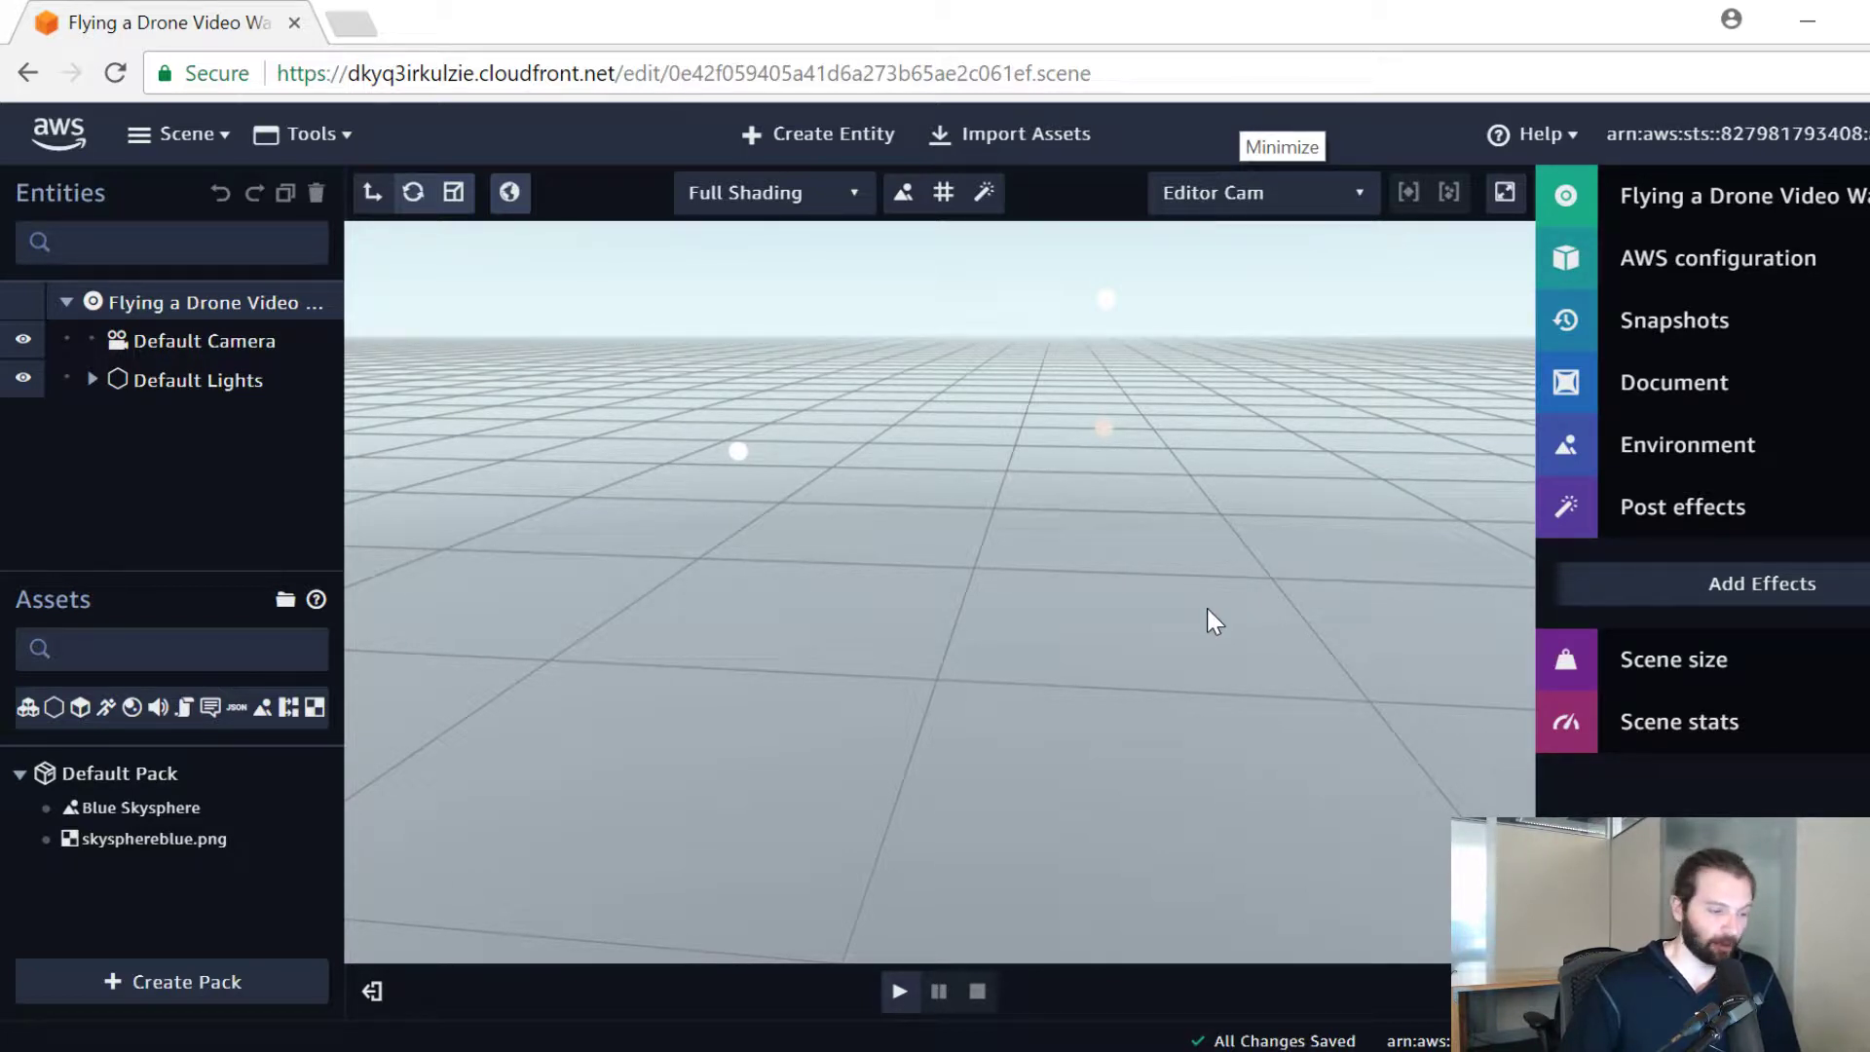
Step: Add a 3D box primitive to the scene and enlarge the area showing the entity list
left_click(811, 144)
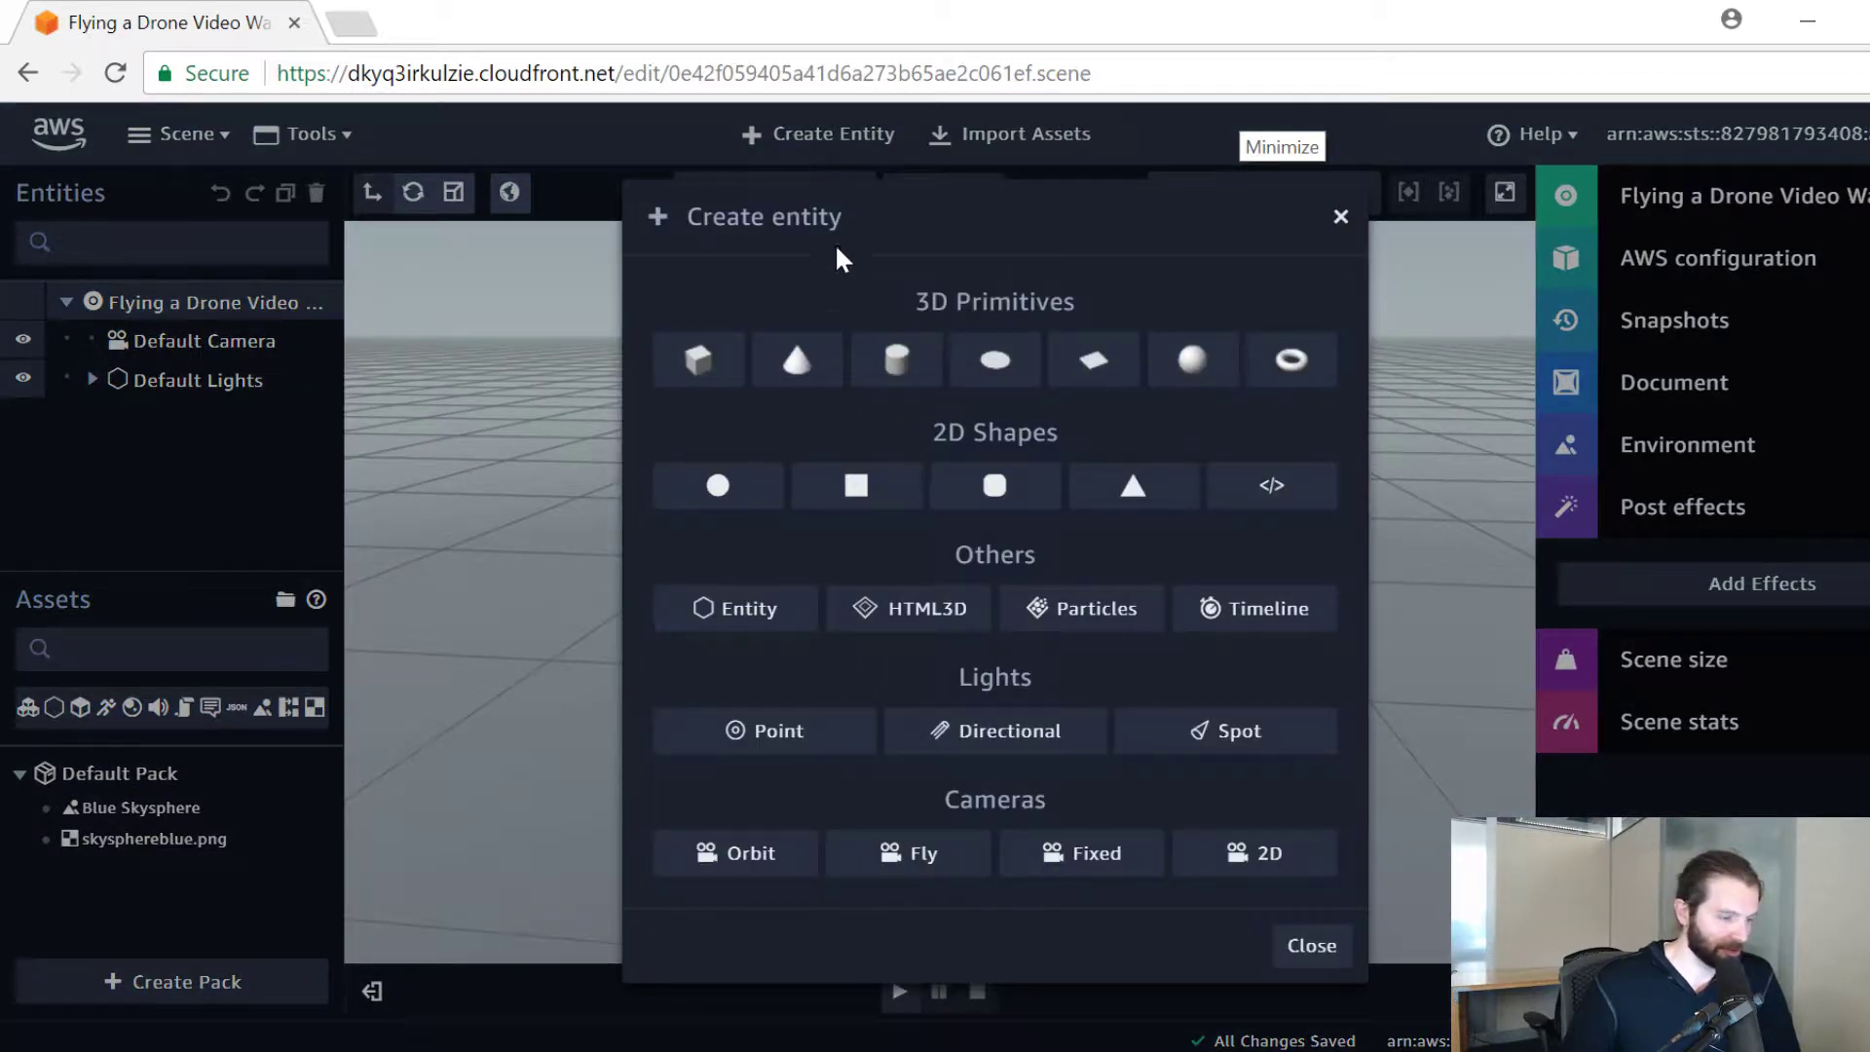
left_click(701, 362)
left_click_drag(1282, 583, 1023, 643)
scroll(1023, 643, "up", 5)
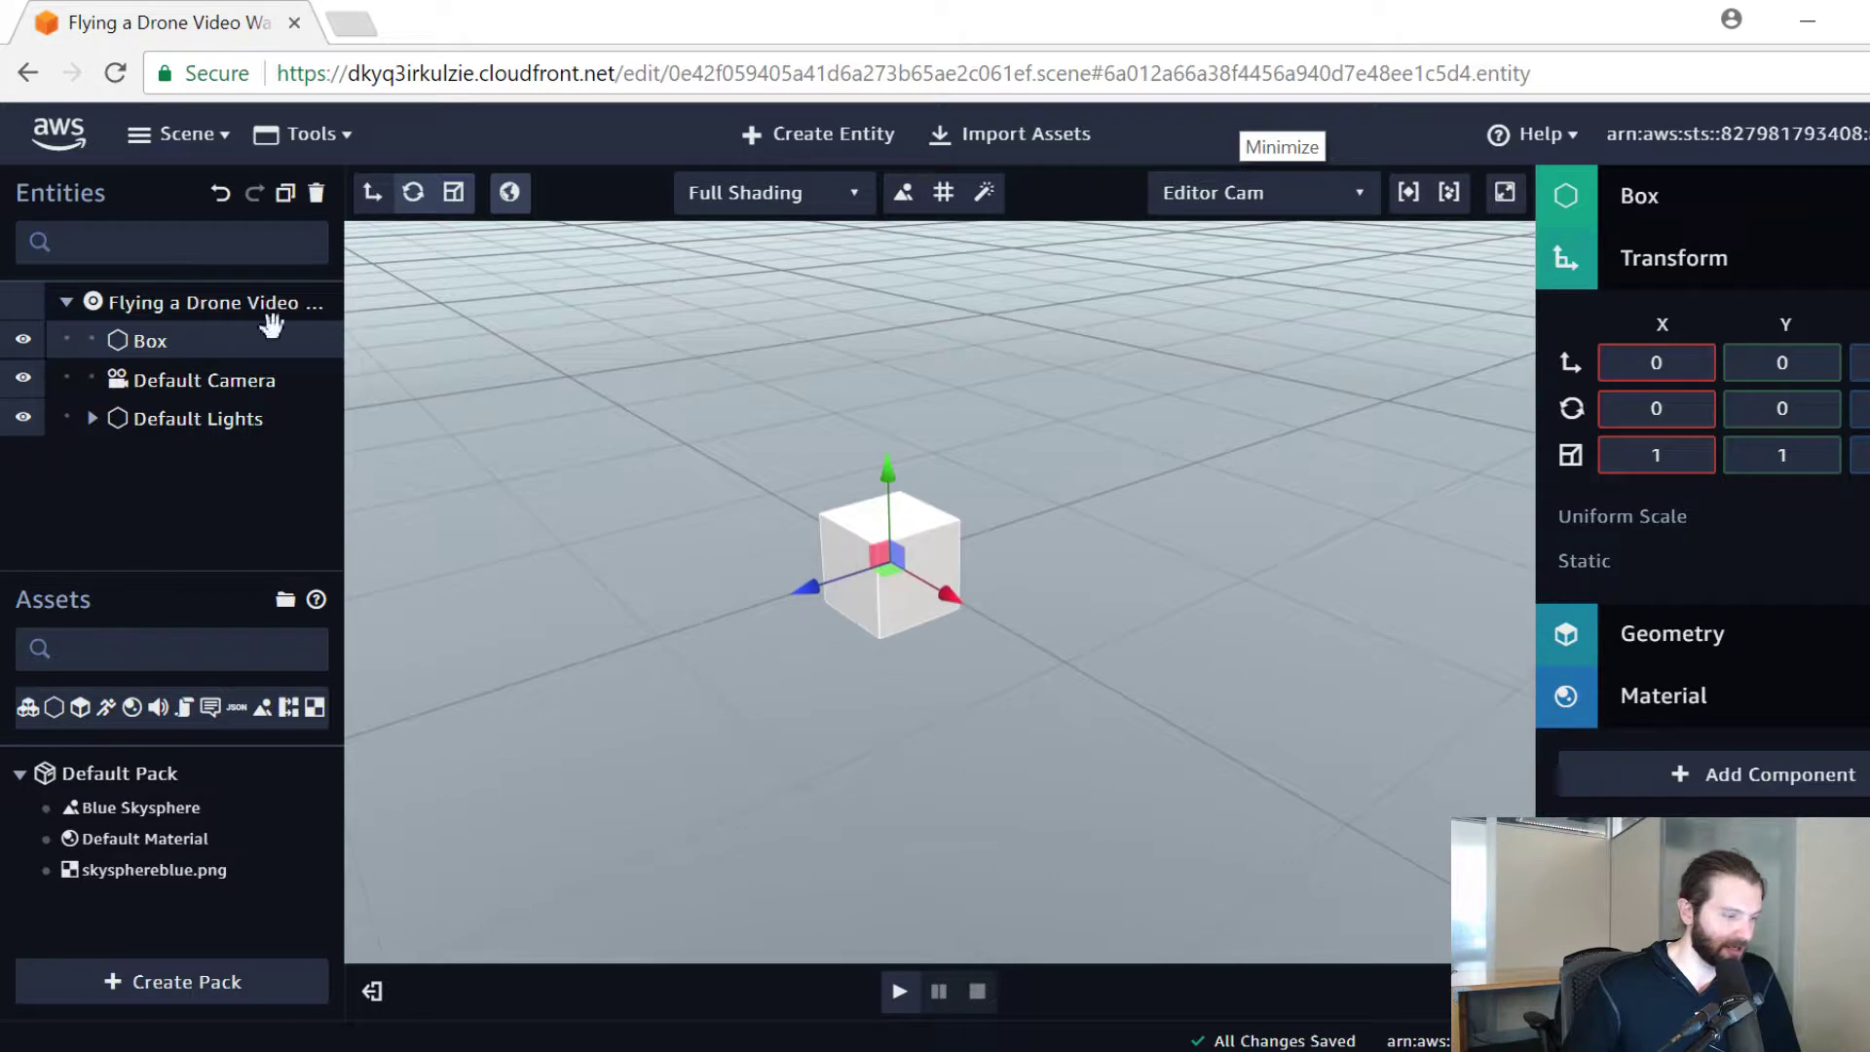
left_click_drag(133, 572, 133, 621)
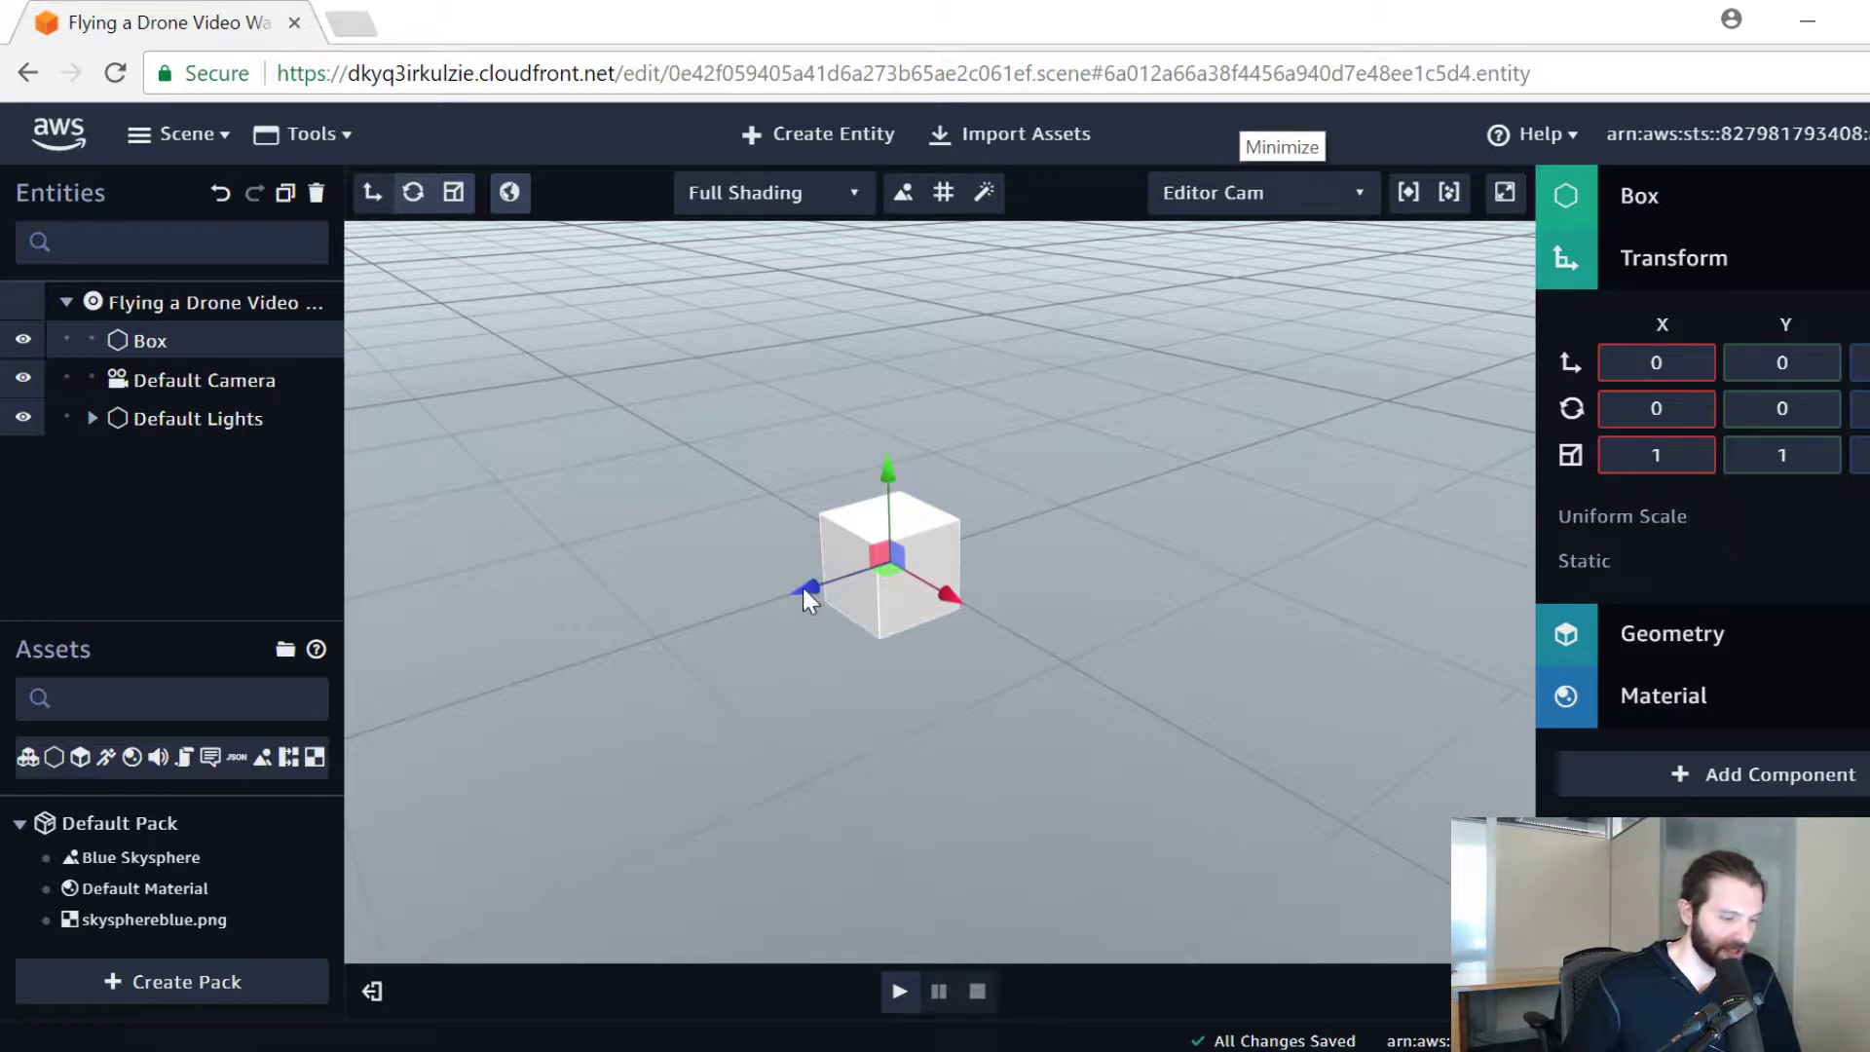
Step: Move the box freely along its Z, X and Y axes to about X 1.55 and Y 1.71
mouse_move(803, 587)
left_mouse_down()
mouse_move(835, 567)
mouse_move(784, 597)
left_mouse_up()
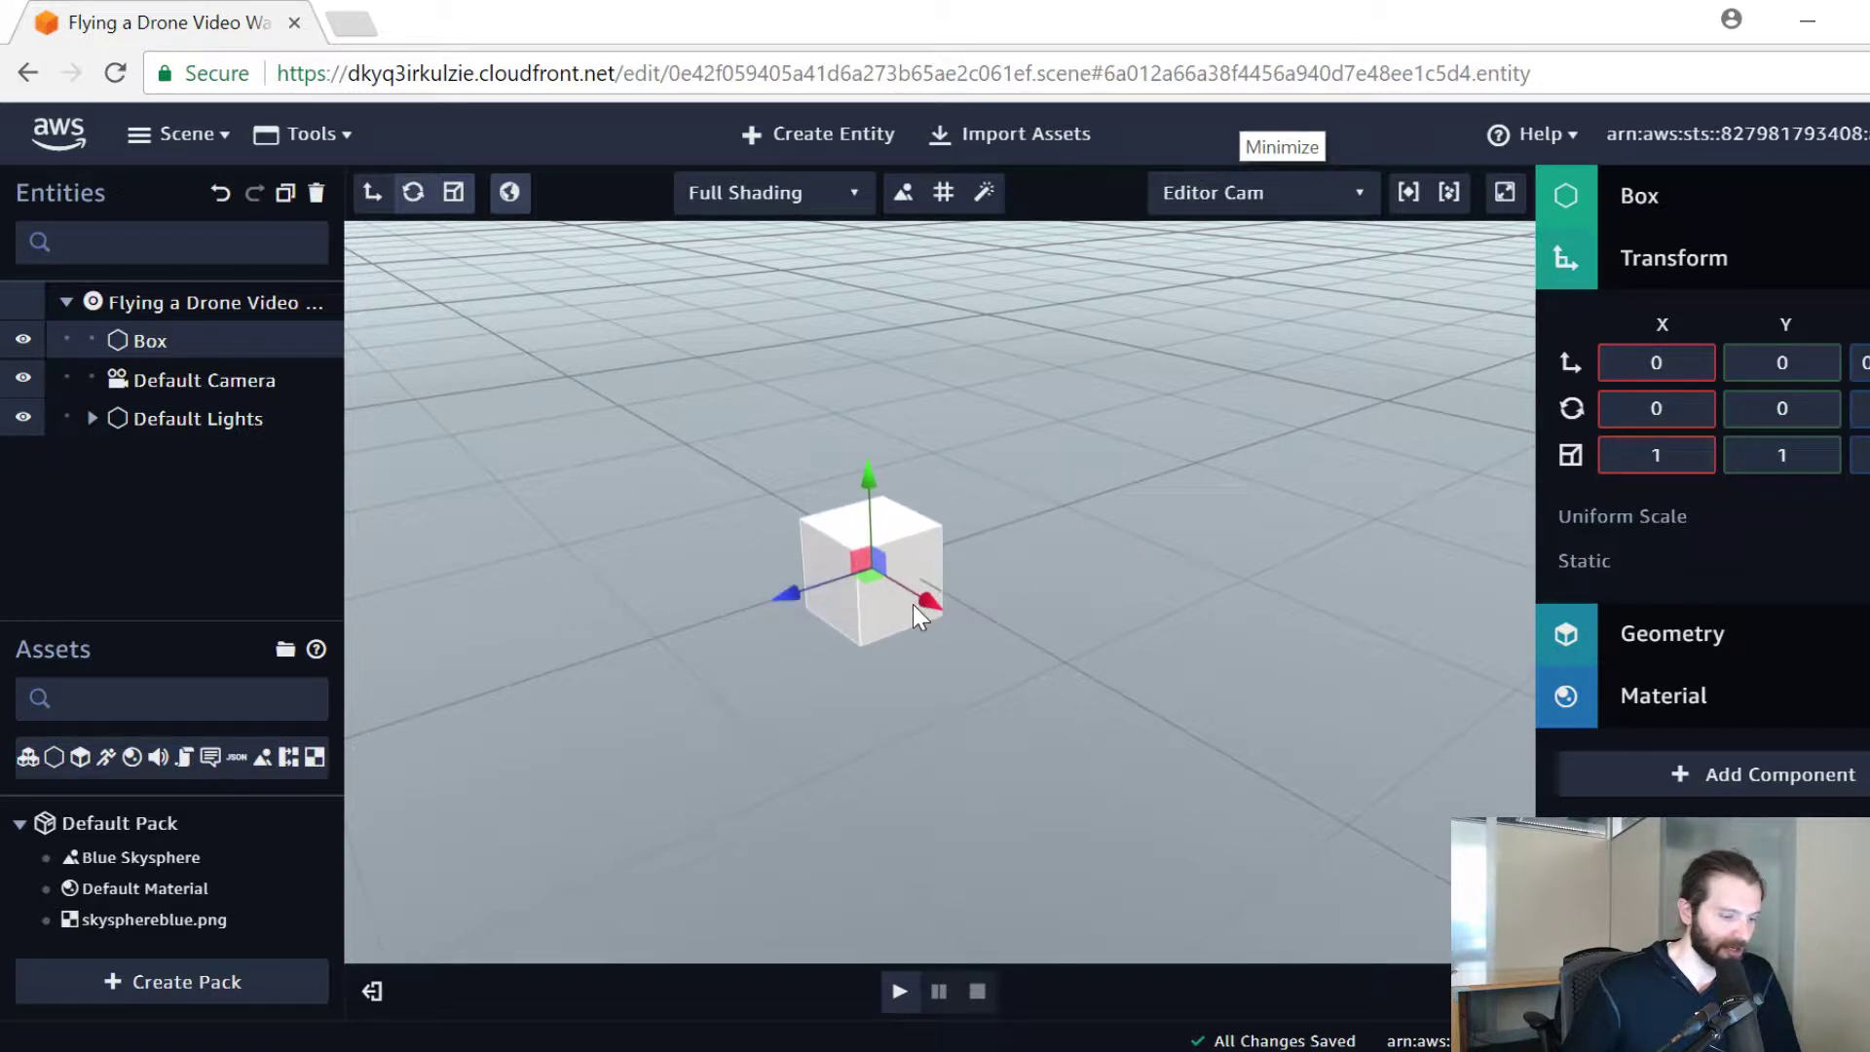
left_click_drag(920, 616, 1038, 670)
left_click_drag(972, 534, 988, 631)
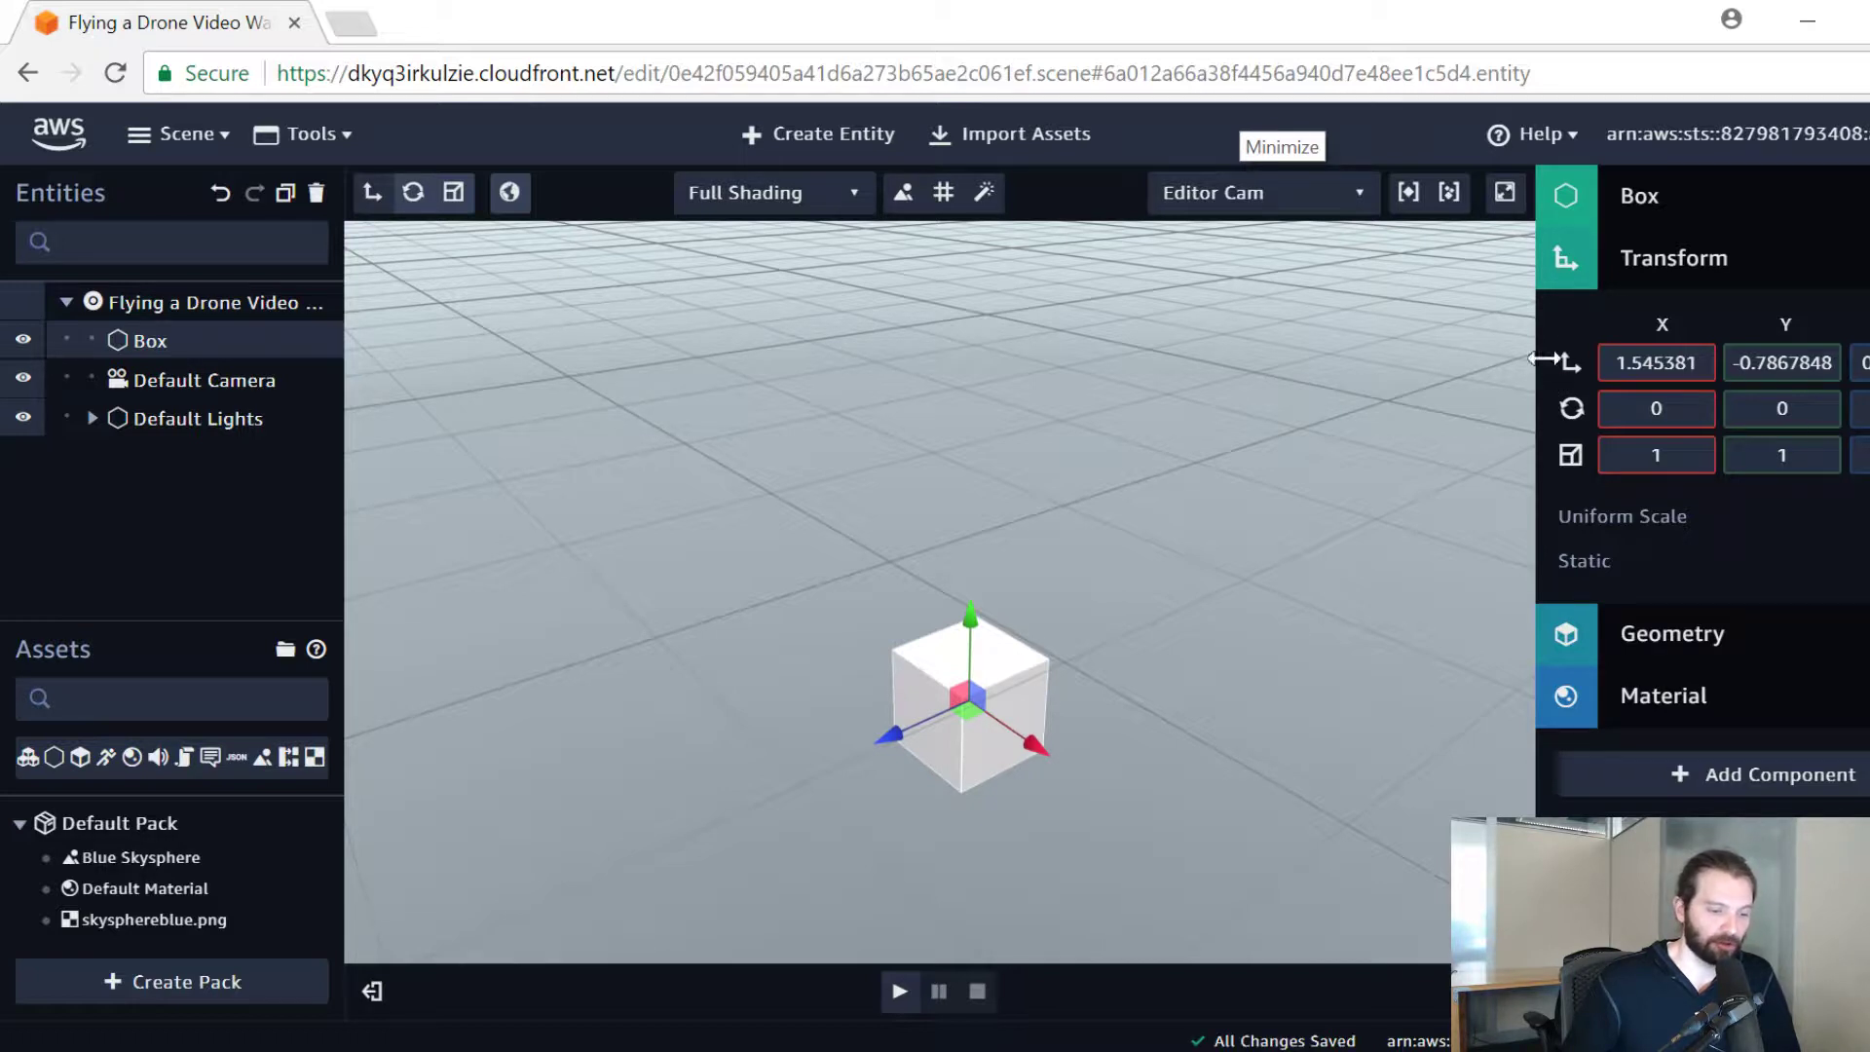
left_click_drag(972, 620, 975, 496)
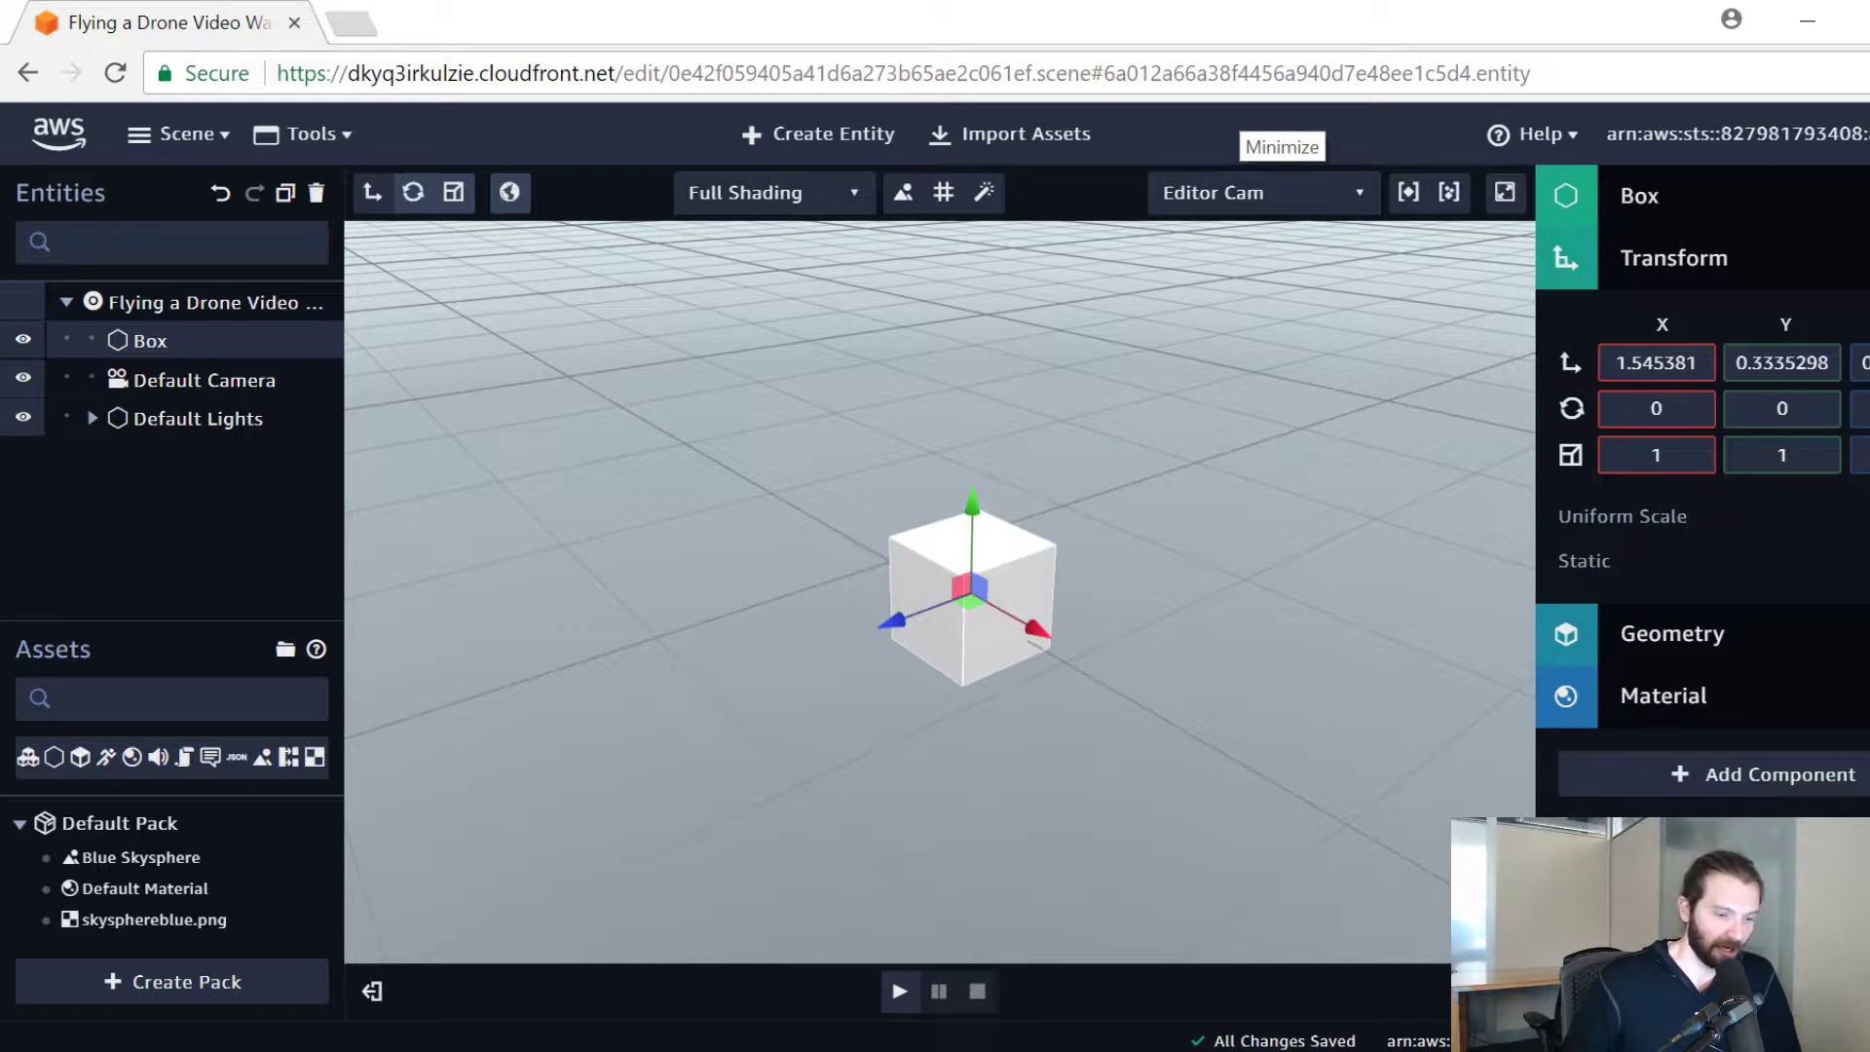
left_click_drag(960, 542, 976, 389)
left_click_drag(885, 459, 828, 478)
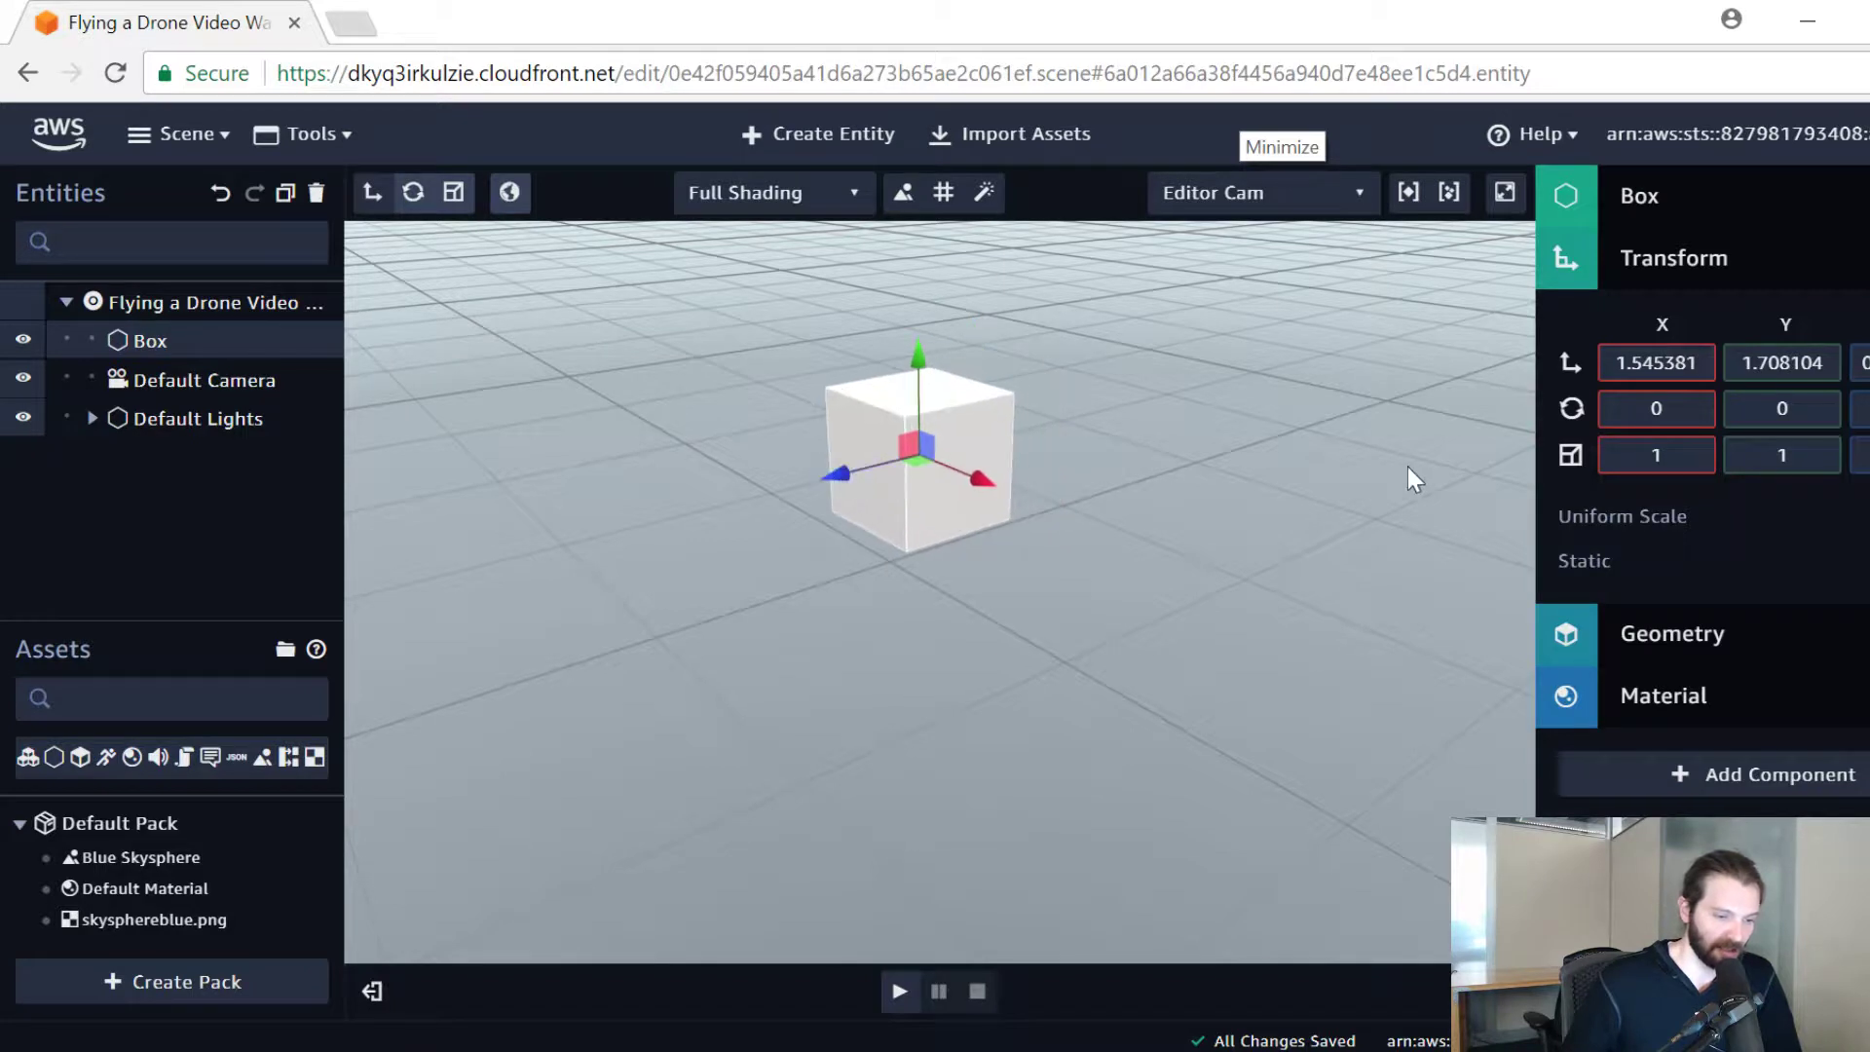
Step: Rotate the box about -22.5 degrees around its X axis
left_click(413, 192)
left_click_drag(962, 406, 967, 521)
left_click(1675, 452)
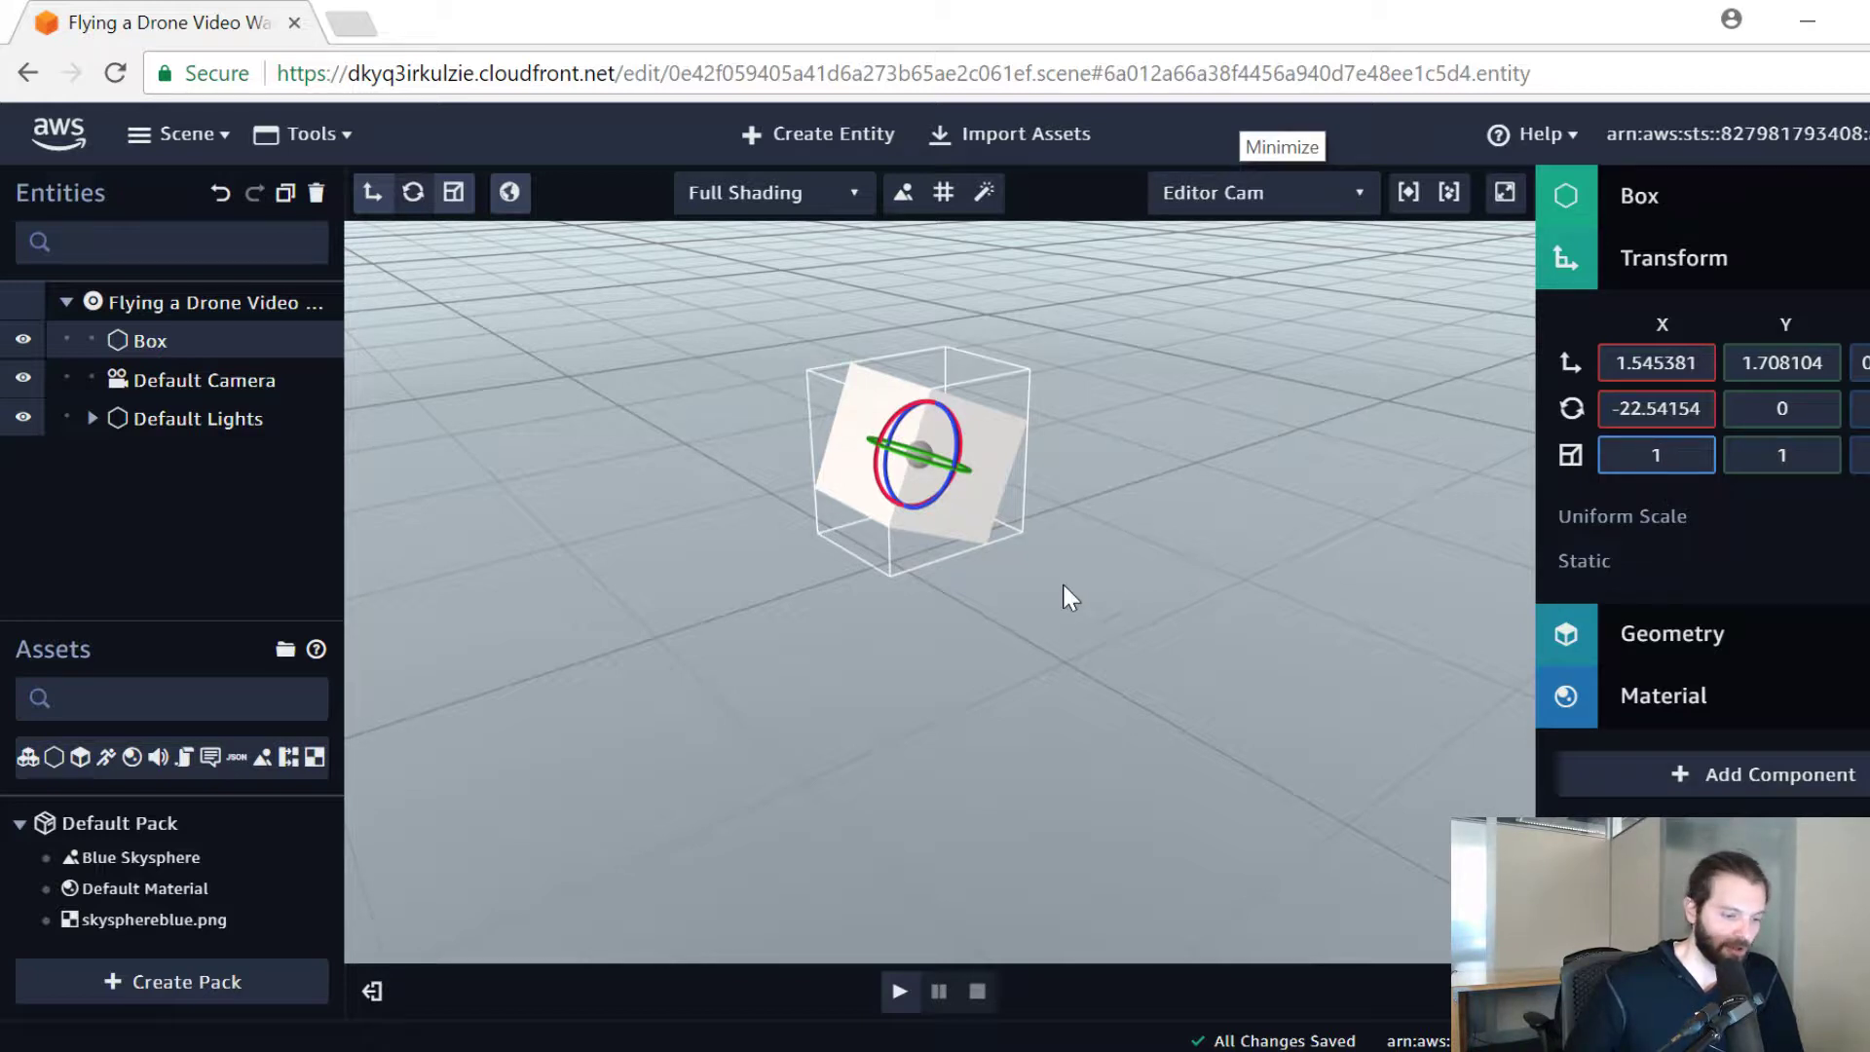
Step: Reset the box's X rotation to 0 and its position to 0 on X, Y and Z
left_click_drag(1705, 410, 1549, 423)
type("0")
left_click_drag(1705, 362, 1504, 375)
type("0")
left_click_drag(1814, 363, 1738, 363)
type("00")
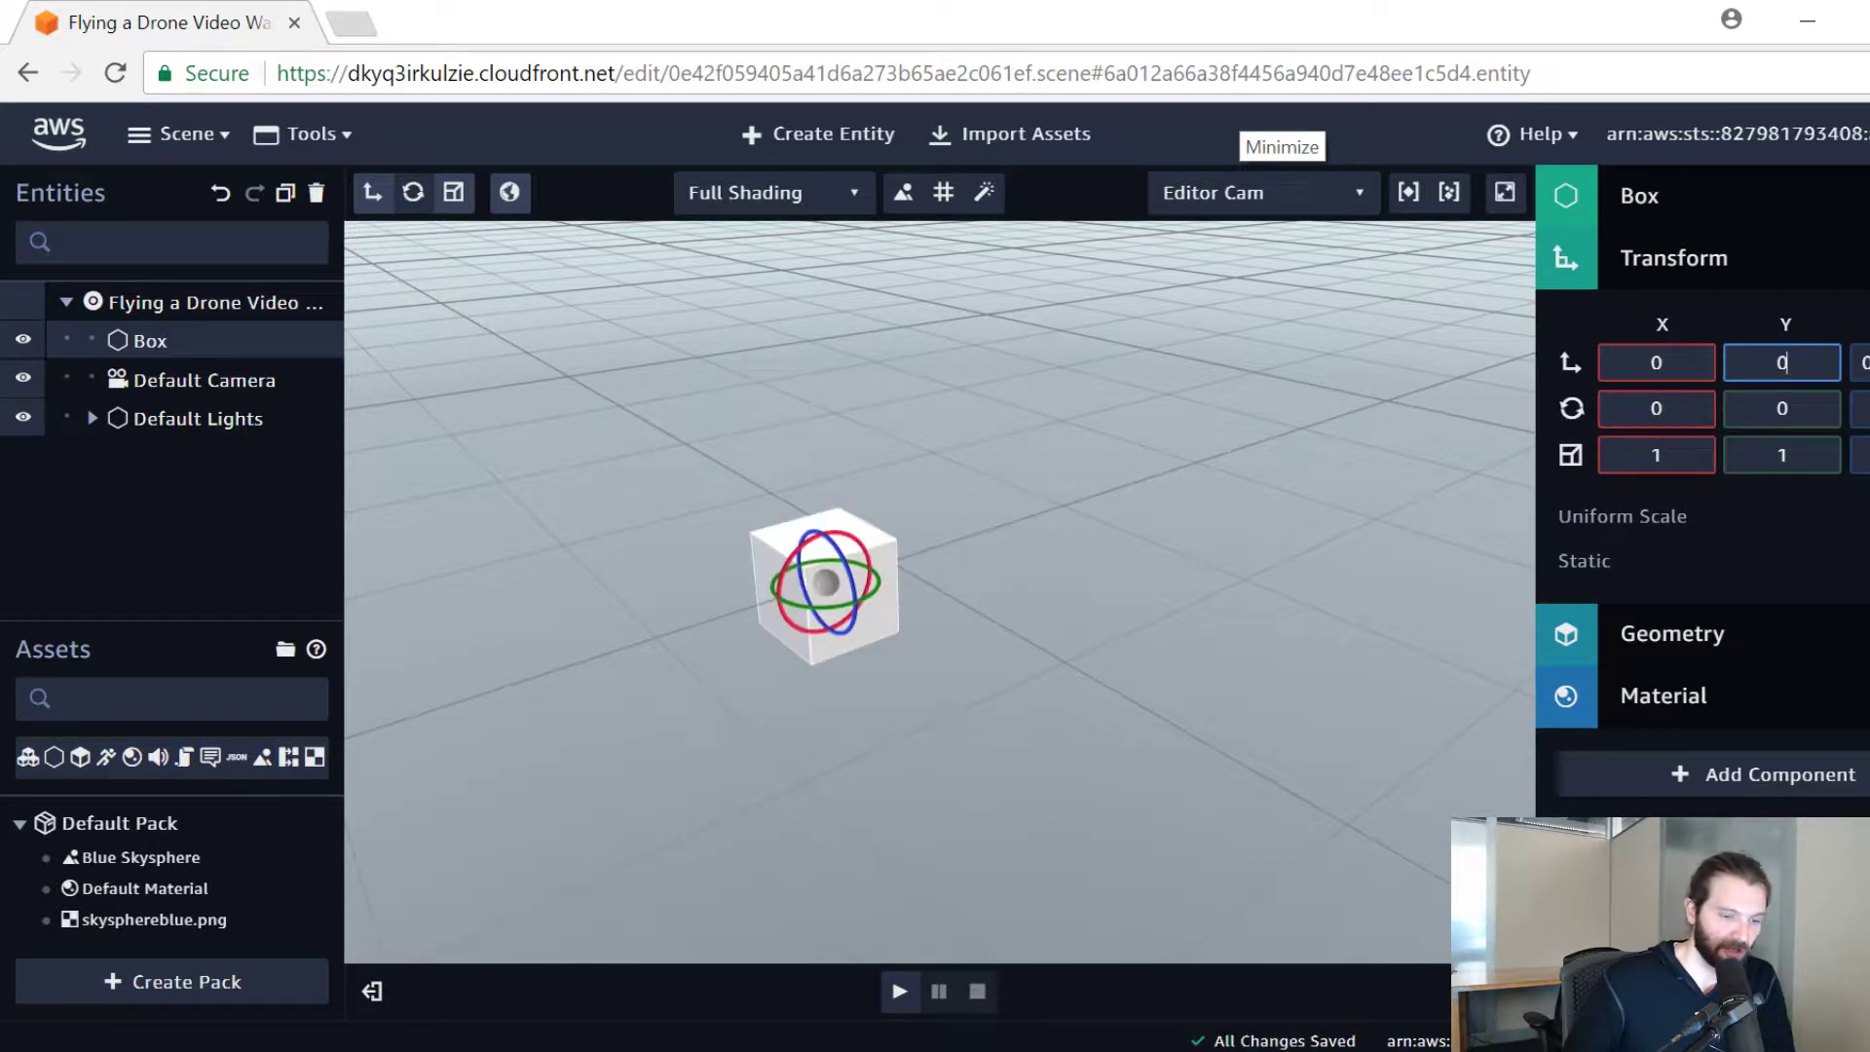
key("Tab")
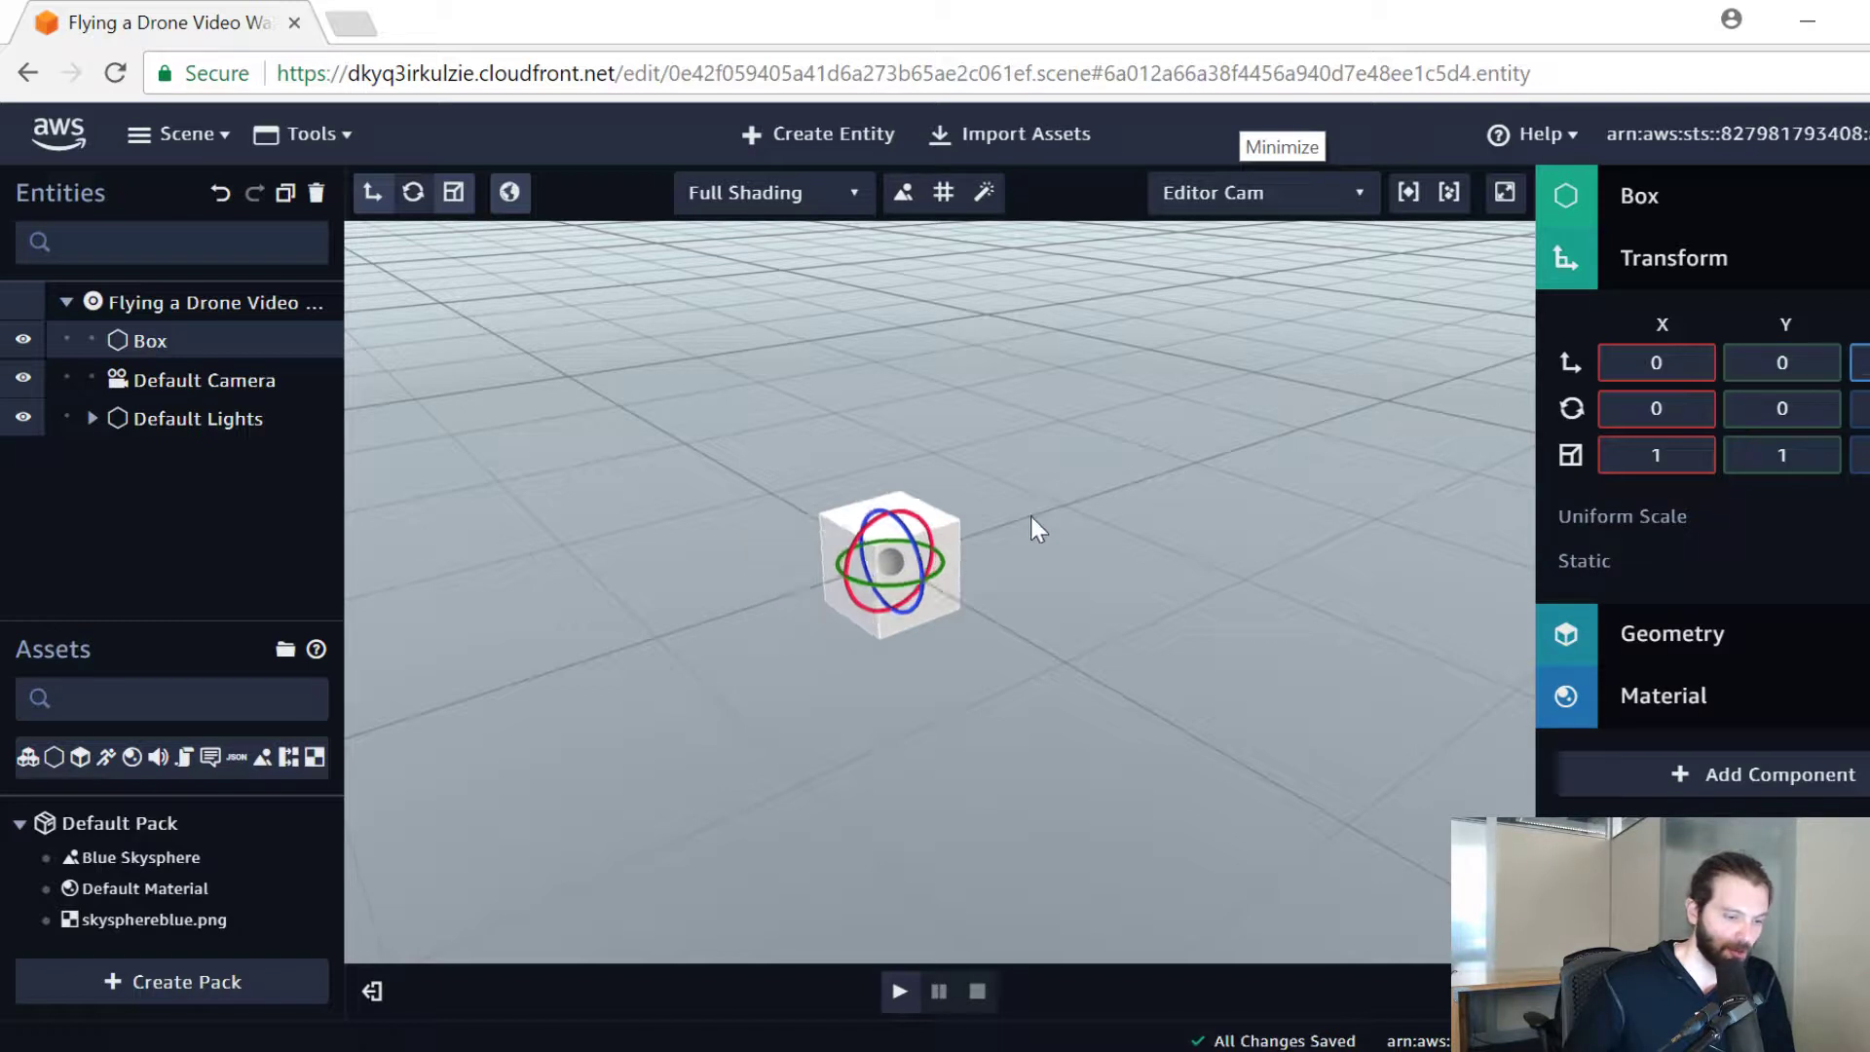
Step: Stretch the box into a long slab with a scale of 10 on X, and widen it along Z
left_click(371, 195)
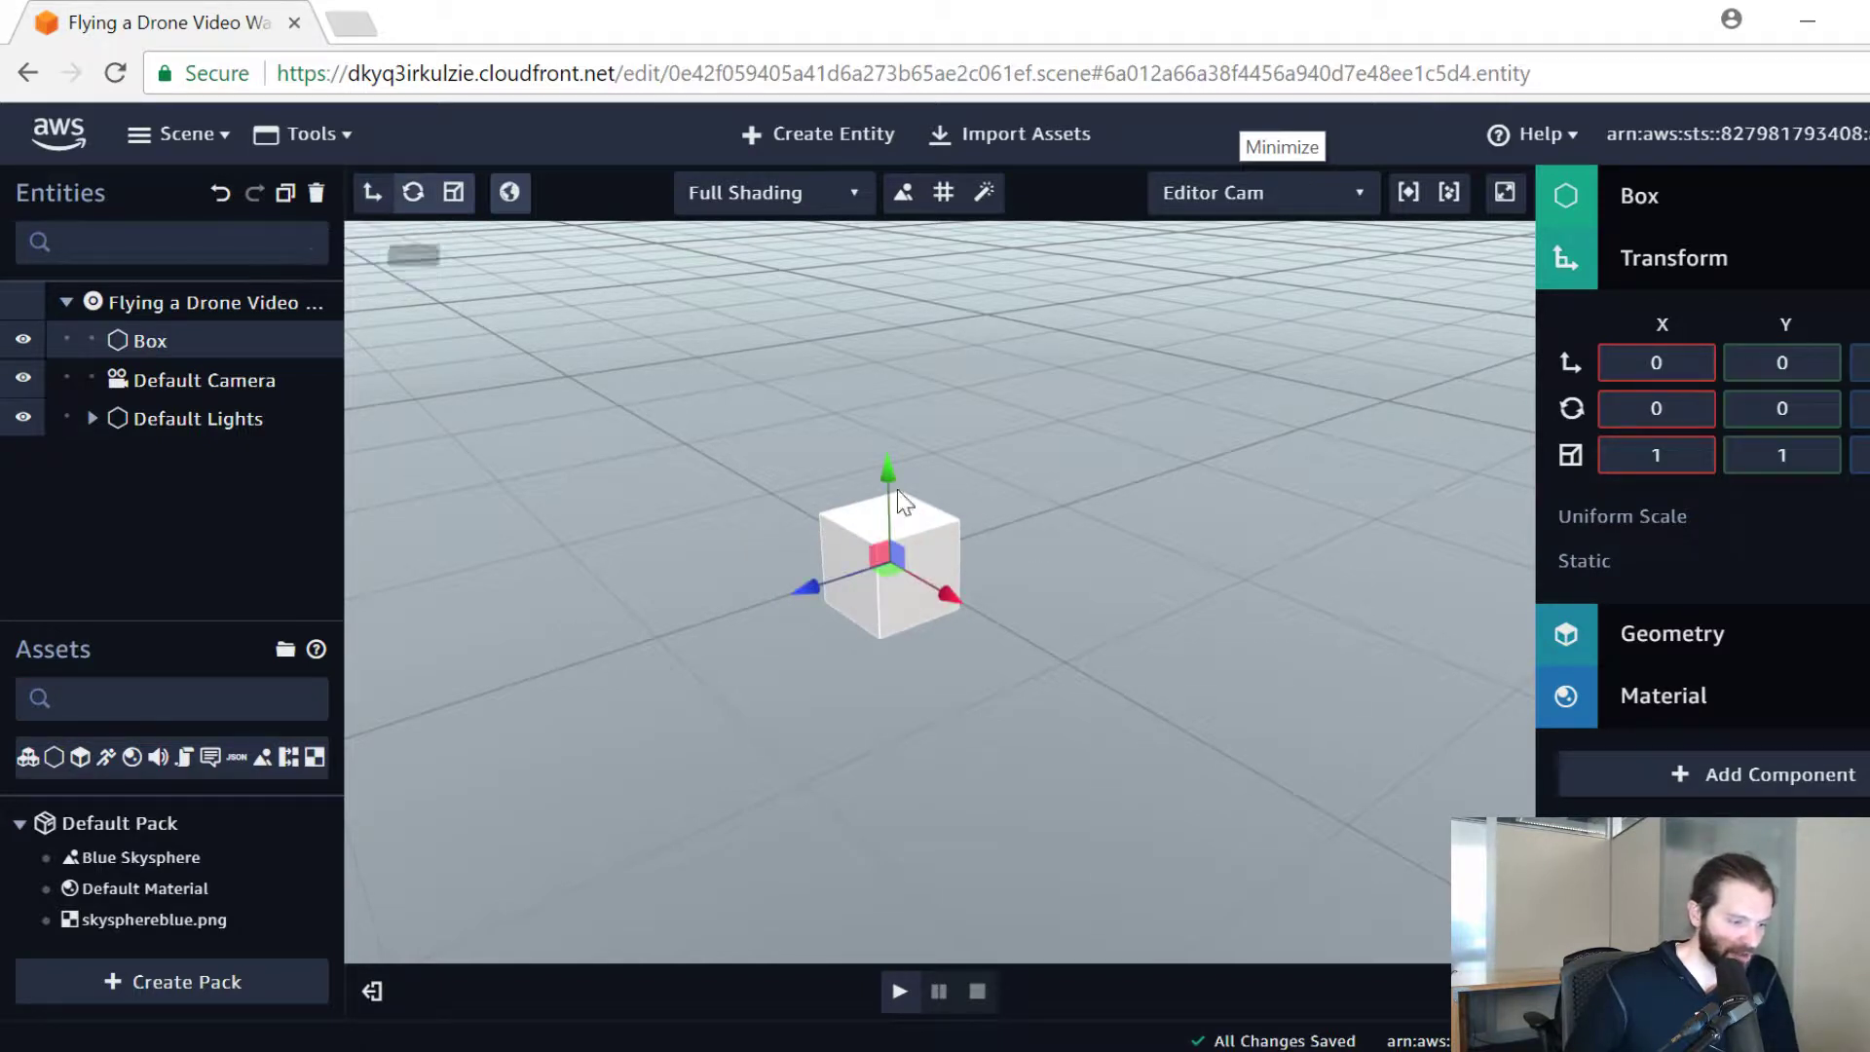
left_click_drag(1082, 577, 957, 558)
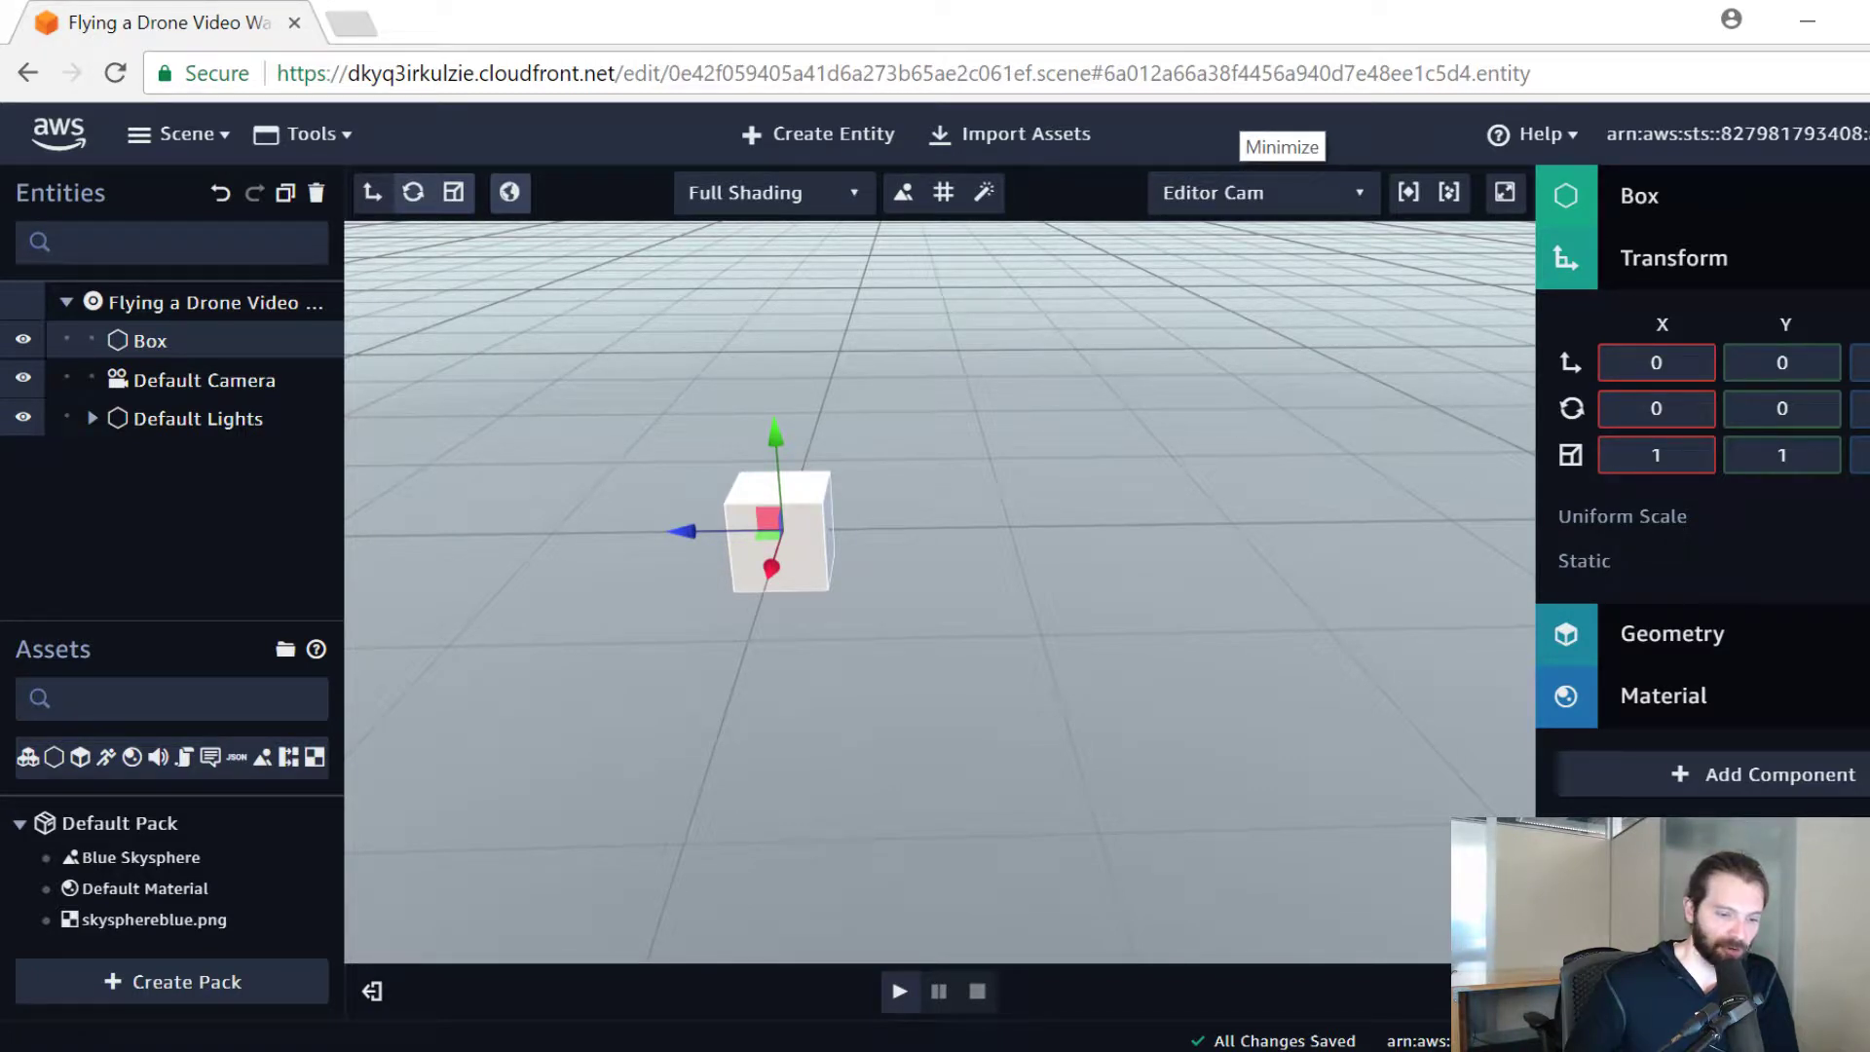
left_click(1633, 448)
type("10")
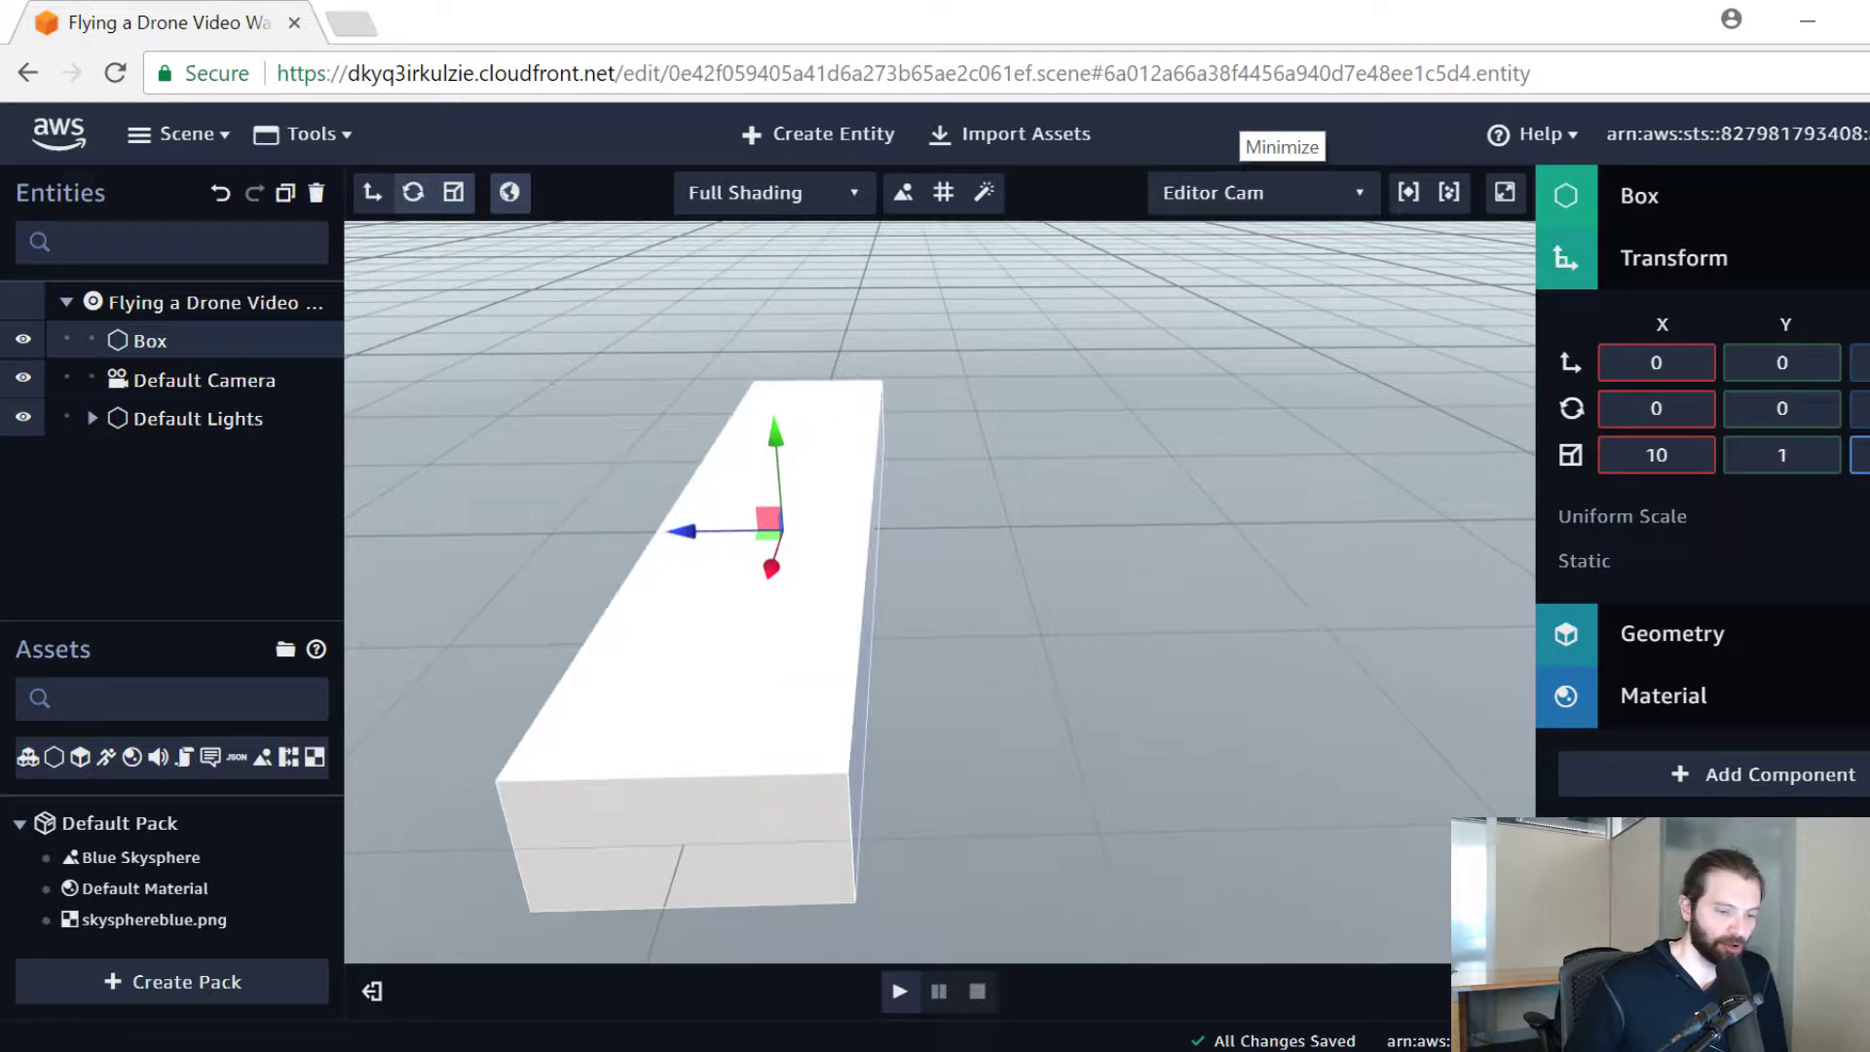
left_click_drag(1319, 498, 1136, 502)
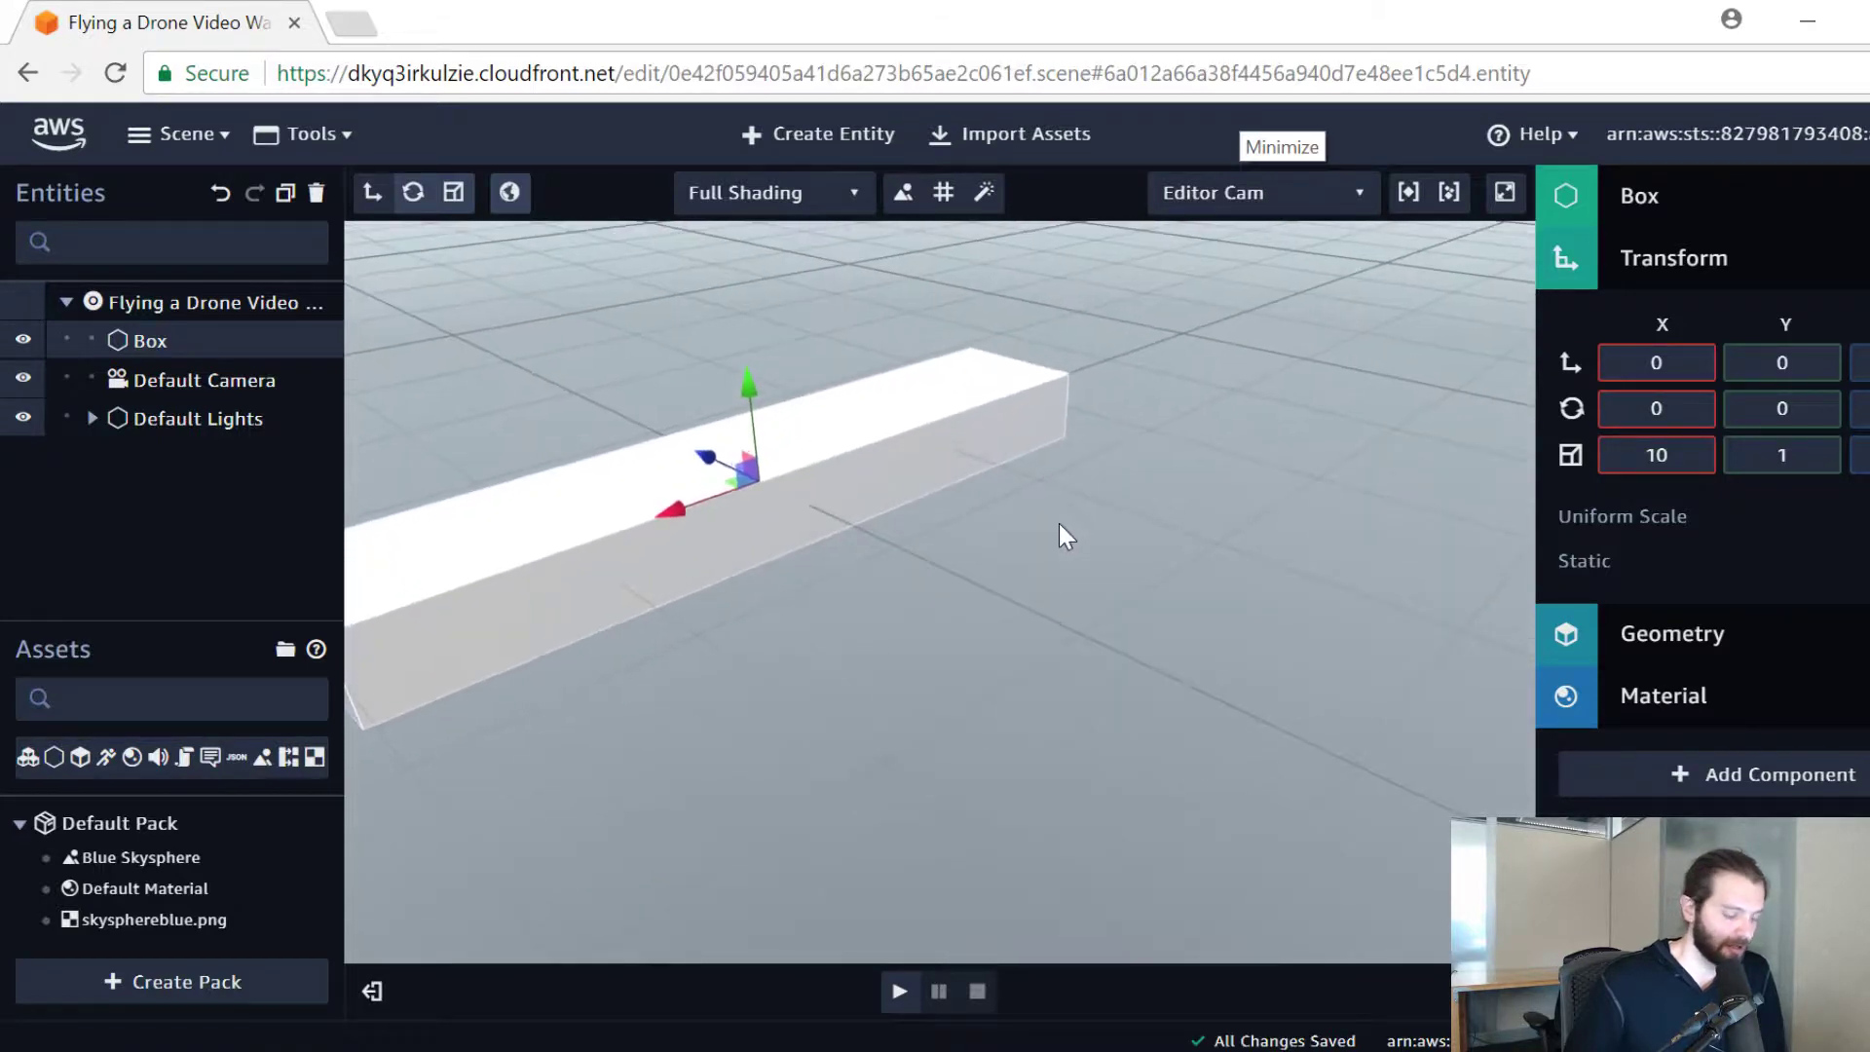
left_click_drag(1056, 605, 1151, 760)
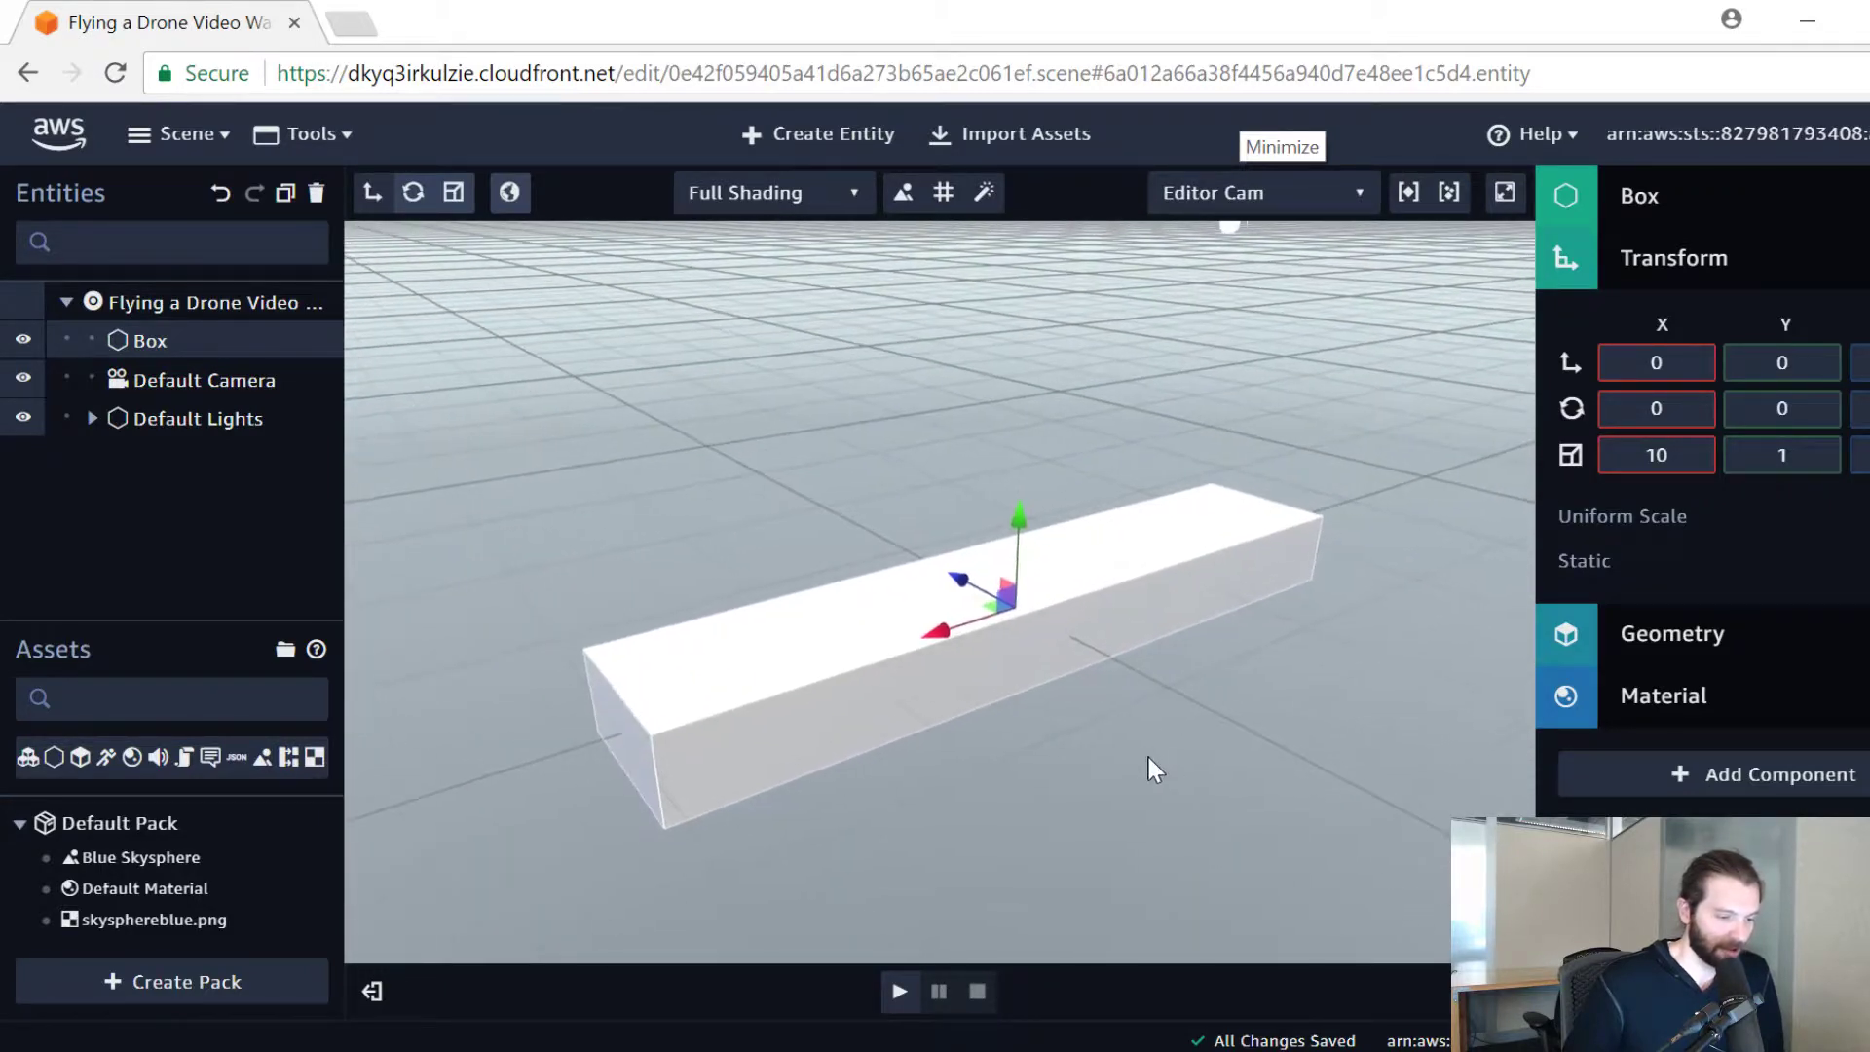
left_click(1727, 265)
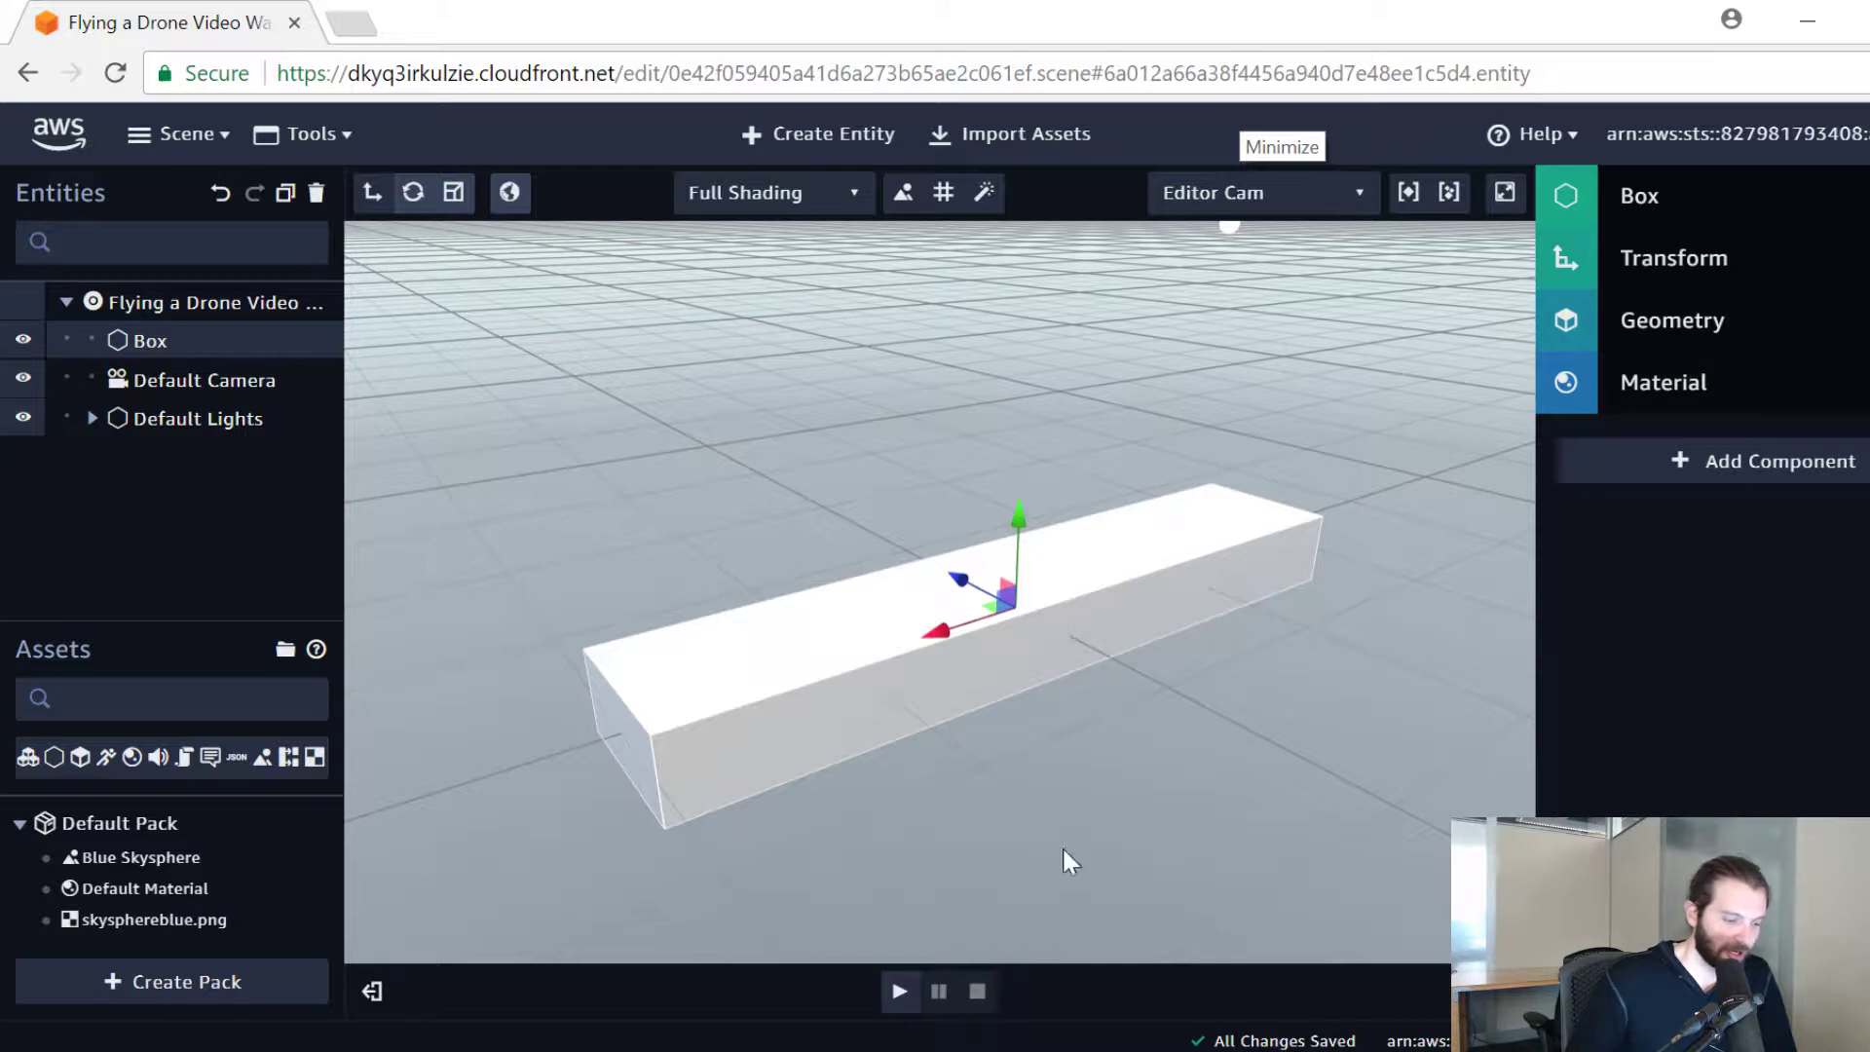
Step: Reselect the box in the scene and open its material's diffuse color for editing
left_click(1110, 863)
left_click_drag(1173, 785, 1306, 728)
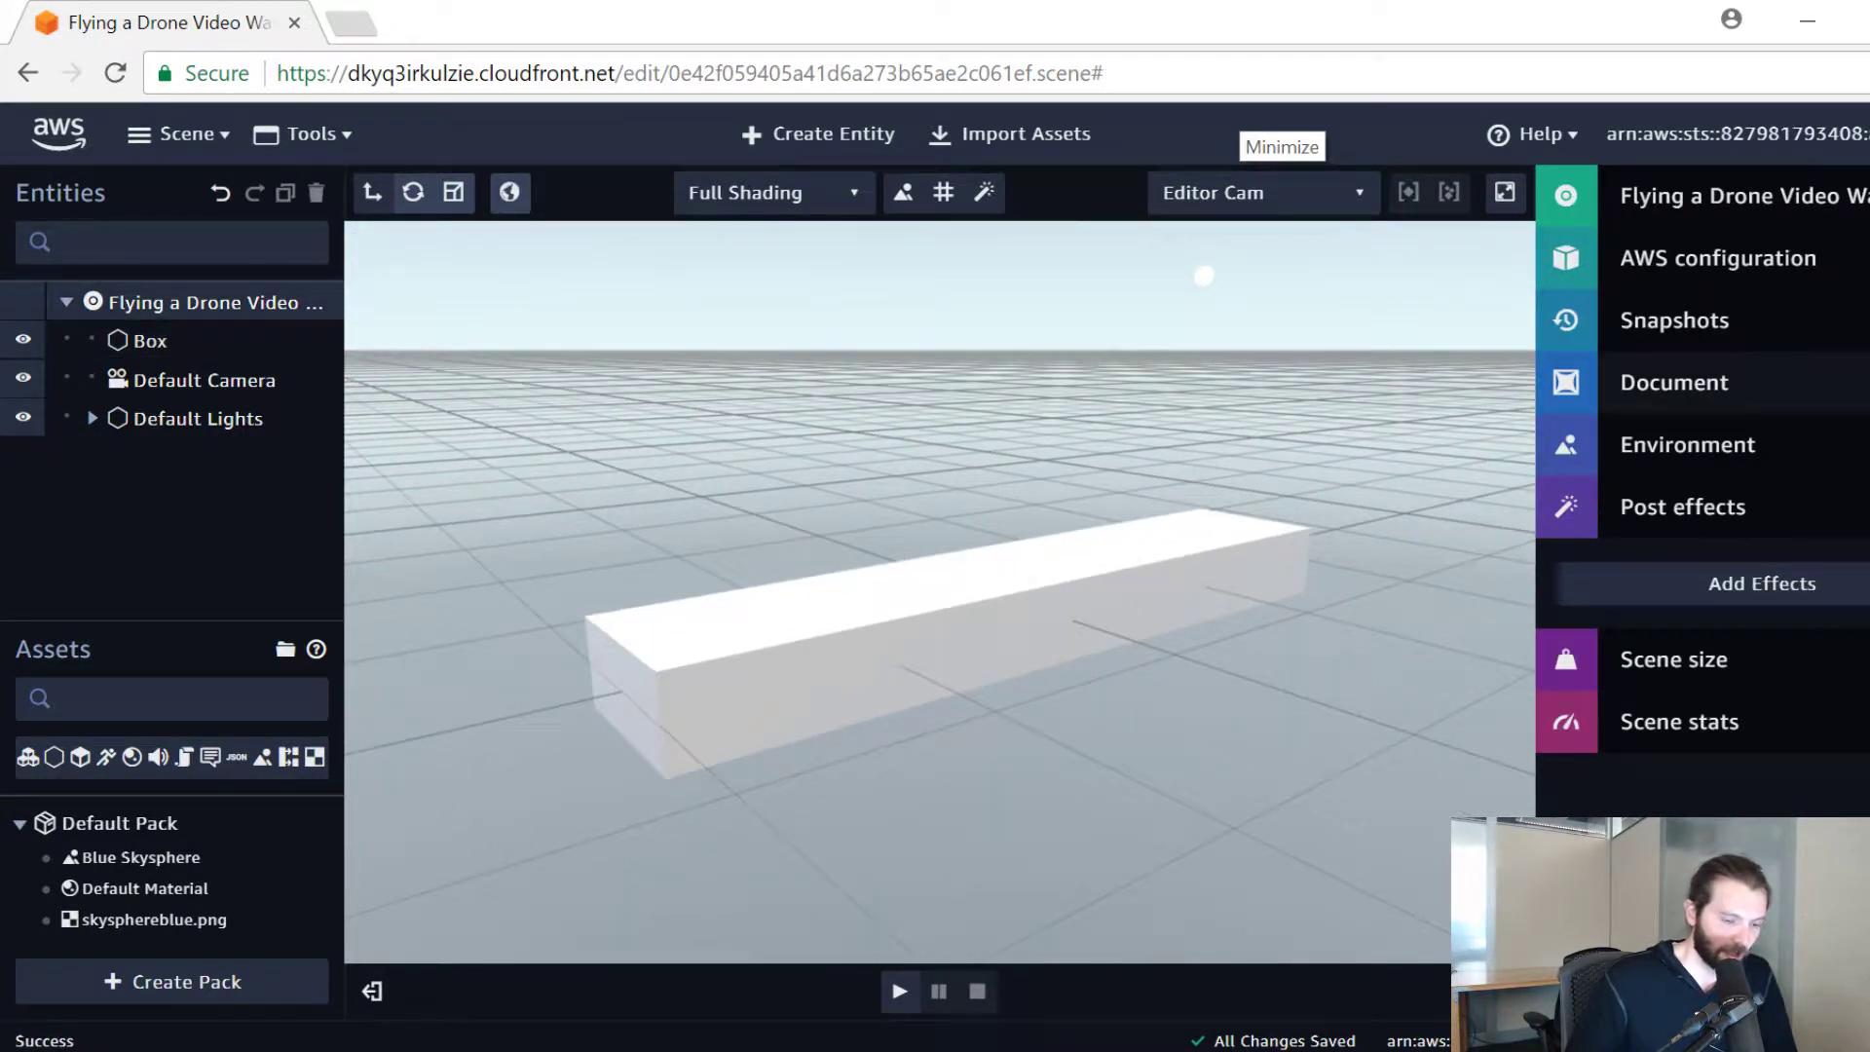
left_click(972, 610)
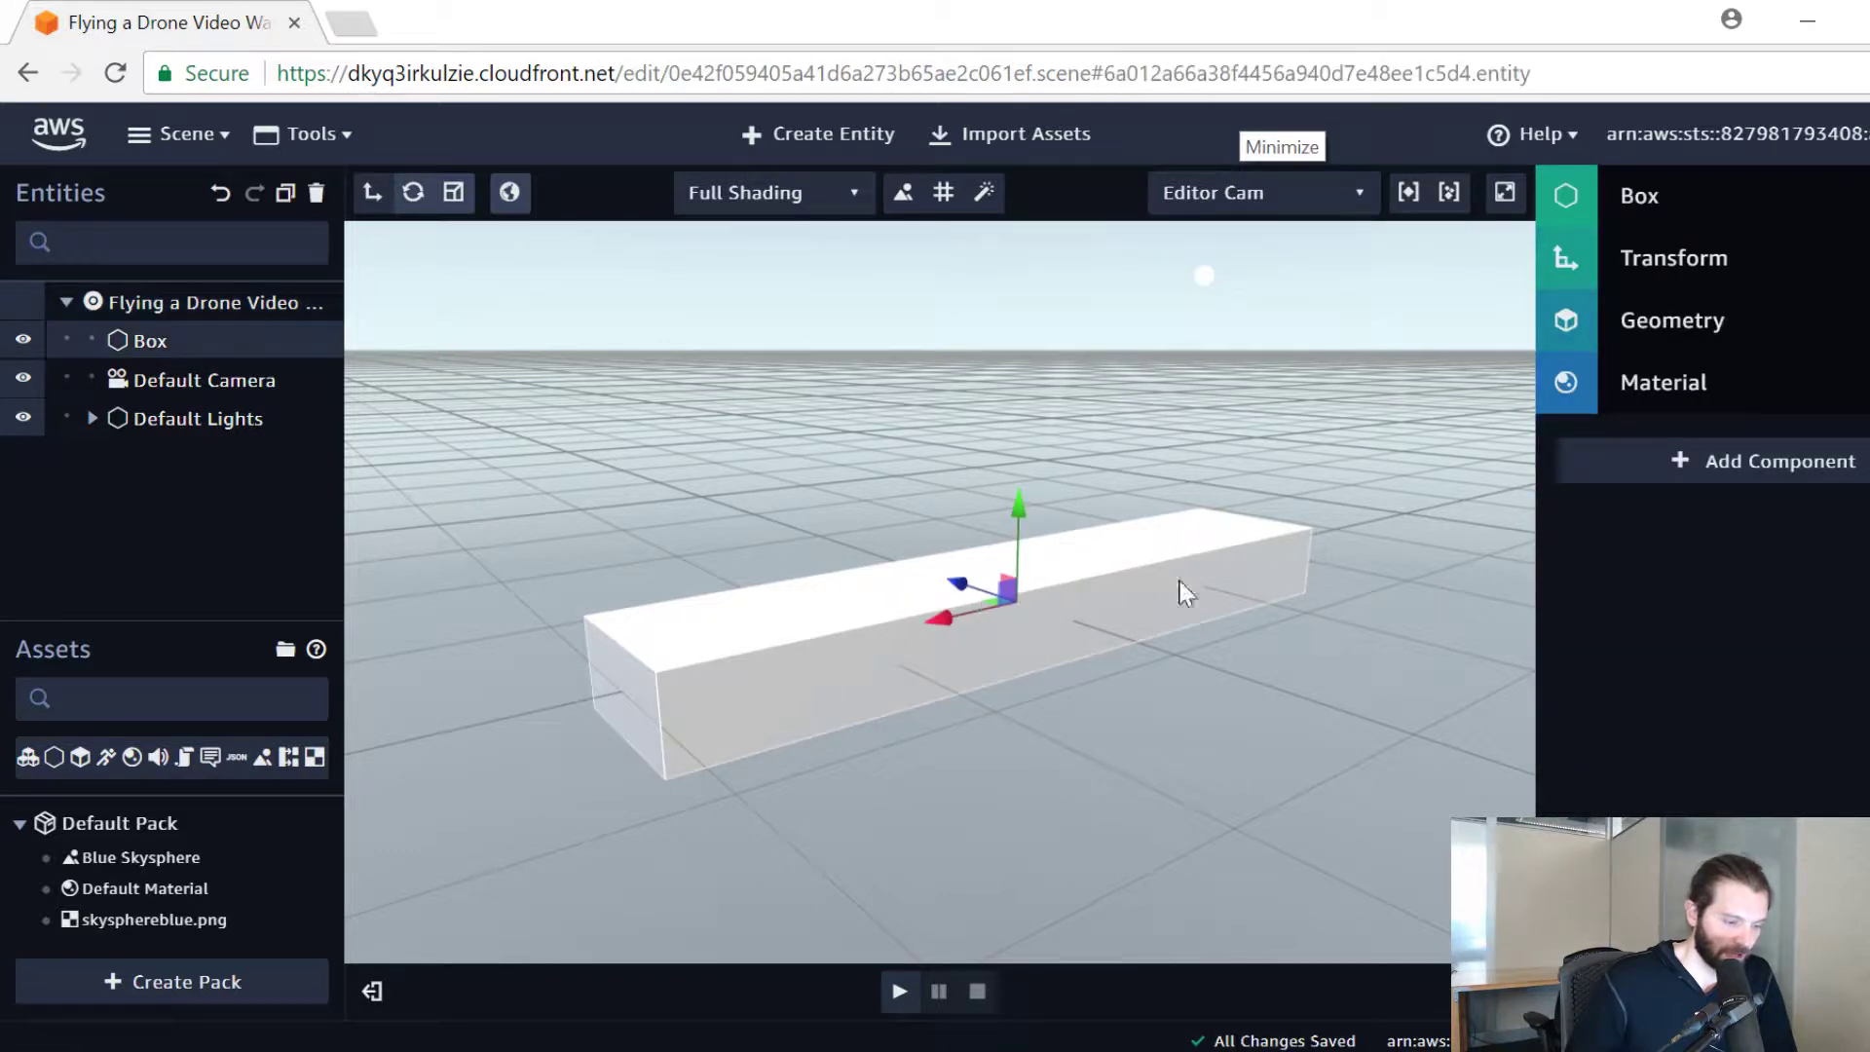
left_click(1662, 384)
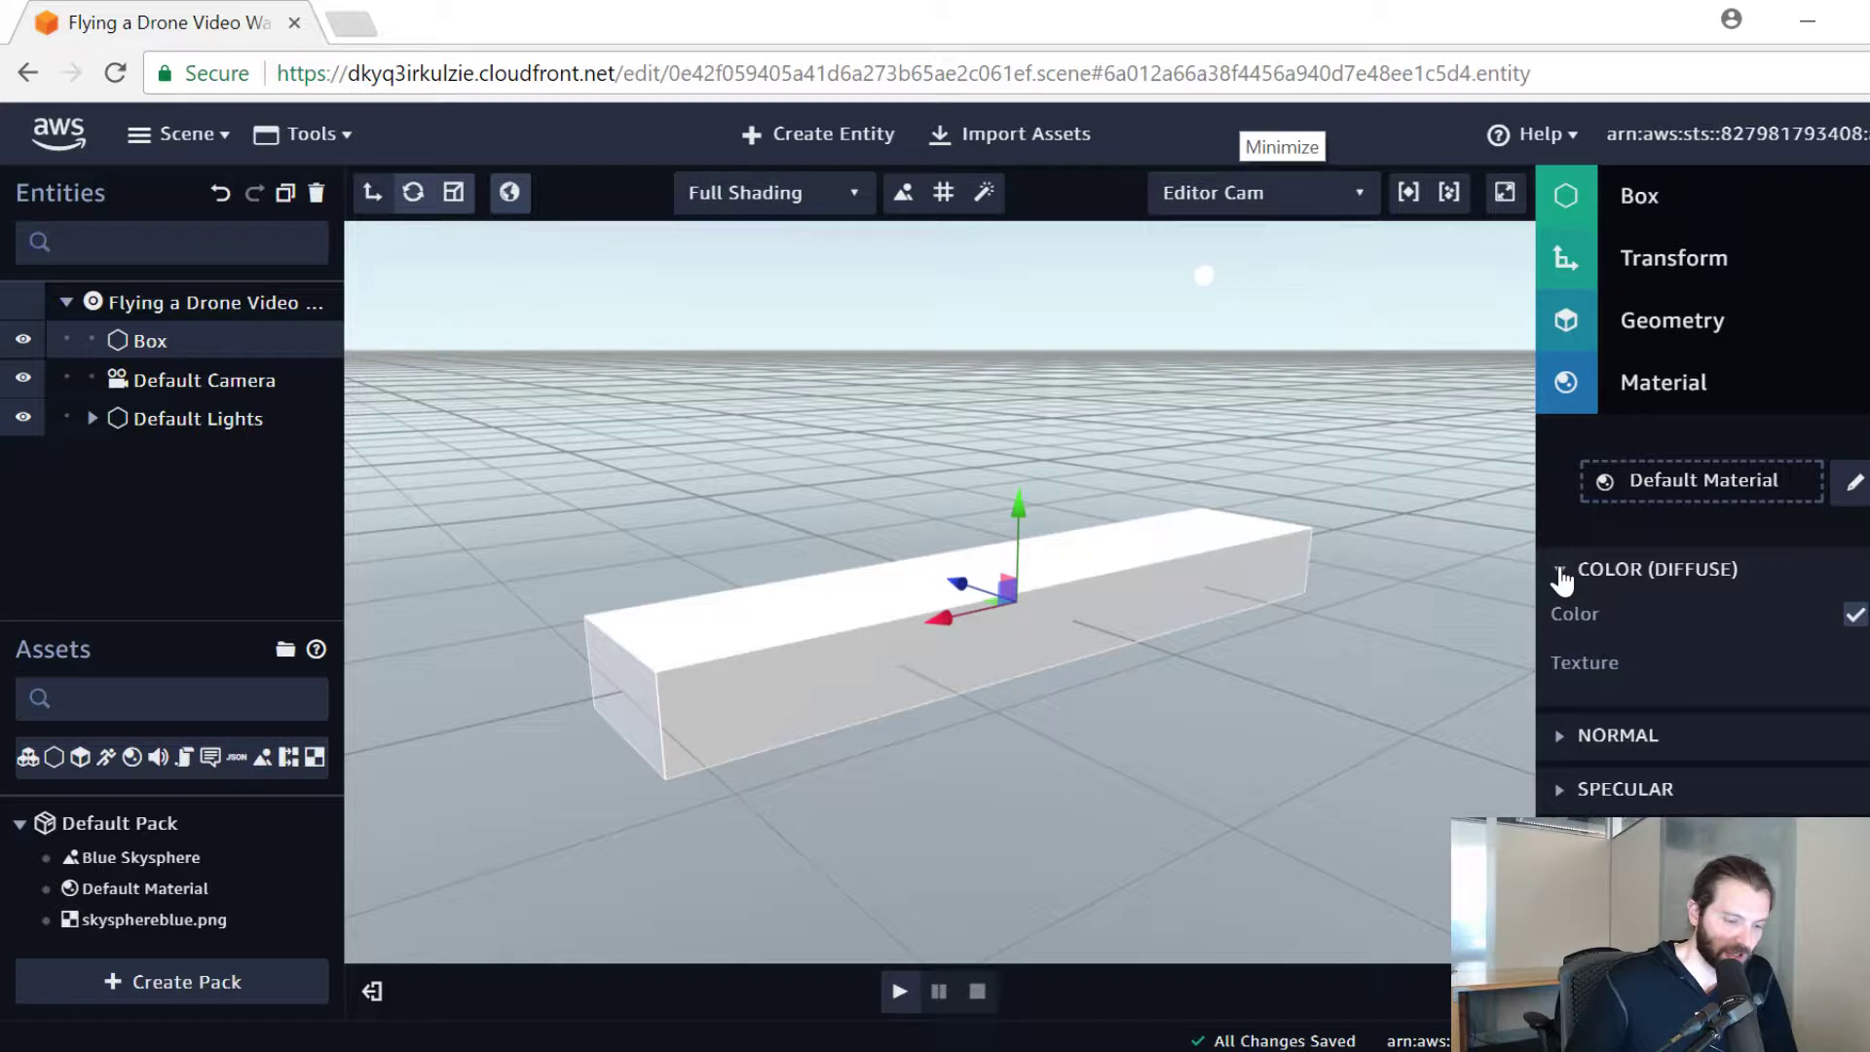
left_click(1867, 614)
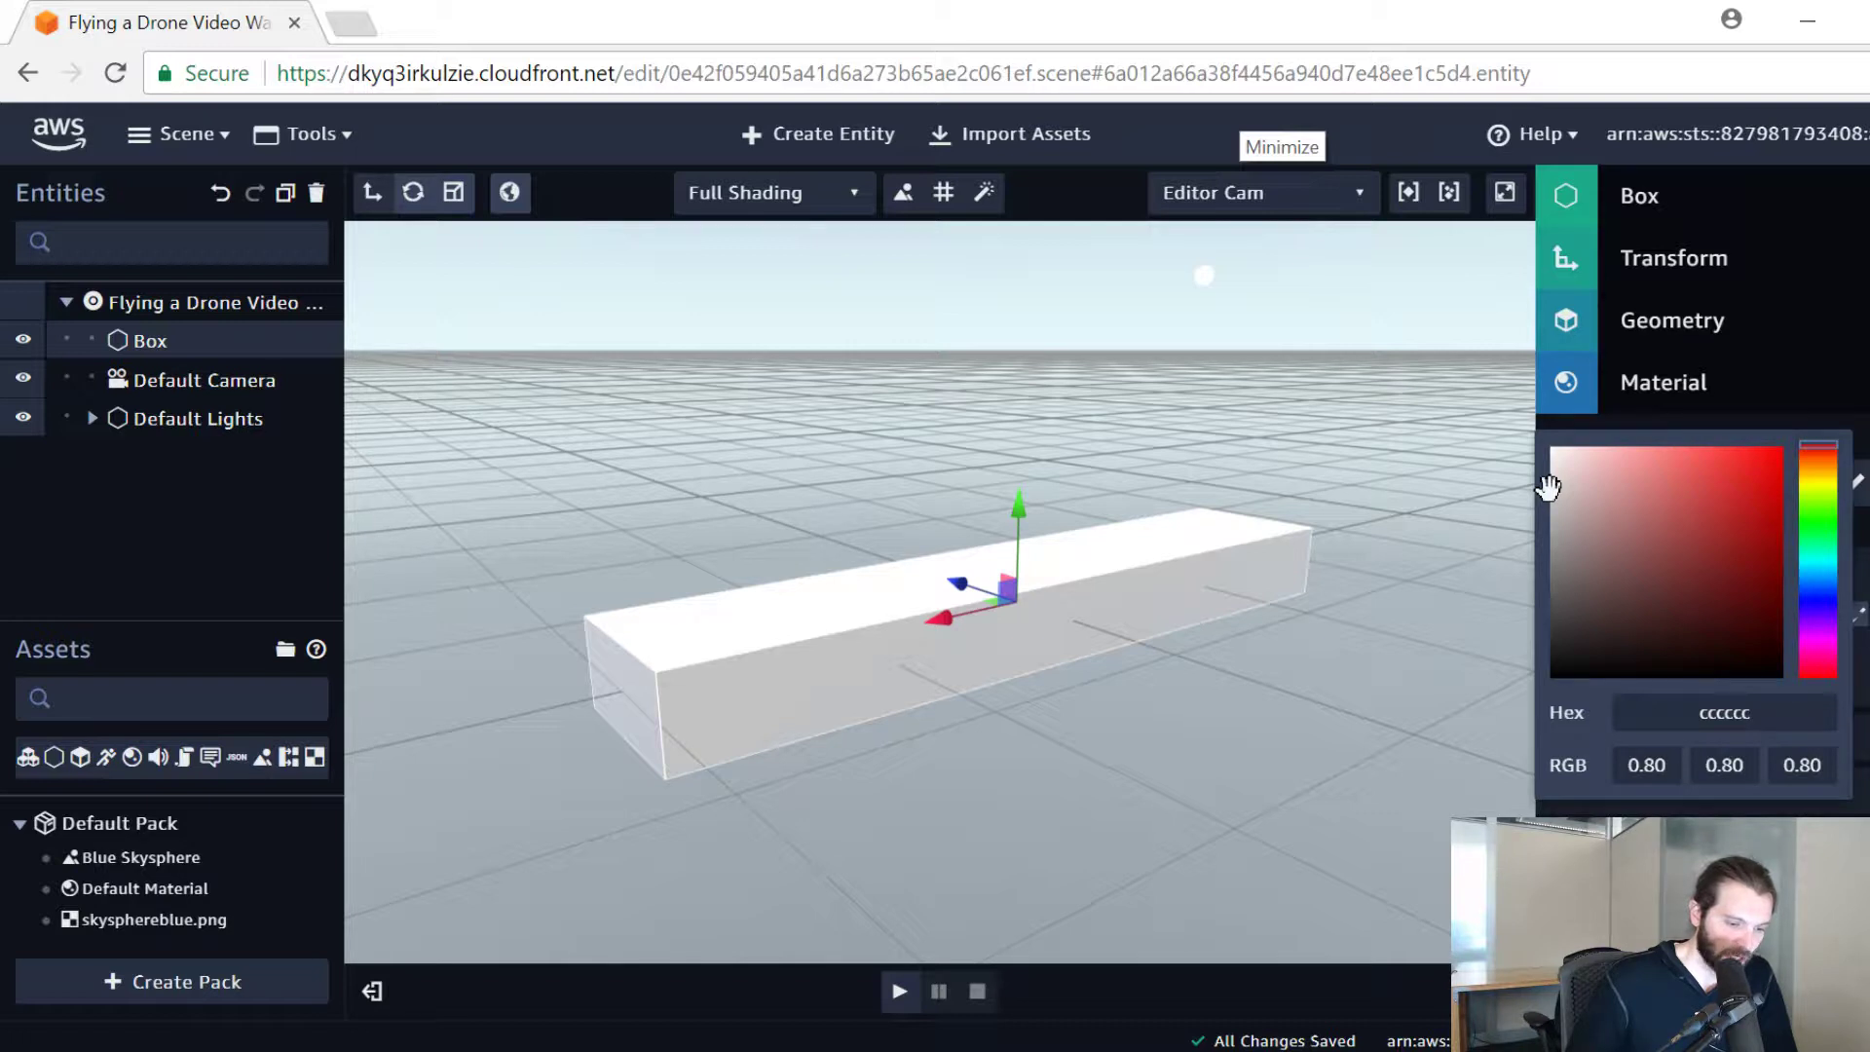
Step: Try several green and yellow shades as the box's diffuse color, including 0b7603, cec90b and ede83f
left_click(1758, 511)
left_click(1774, 569)
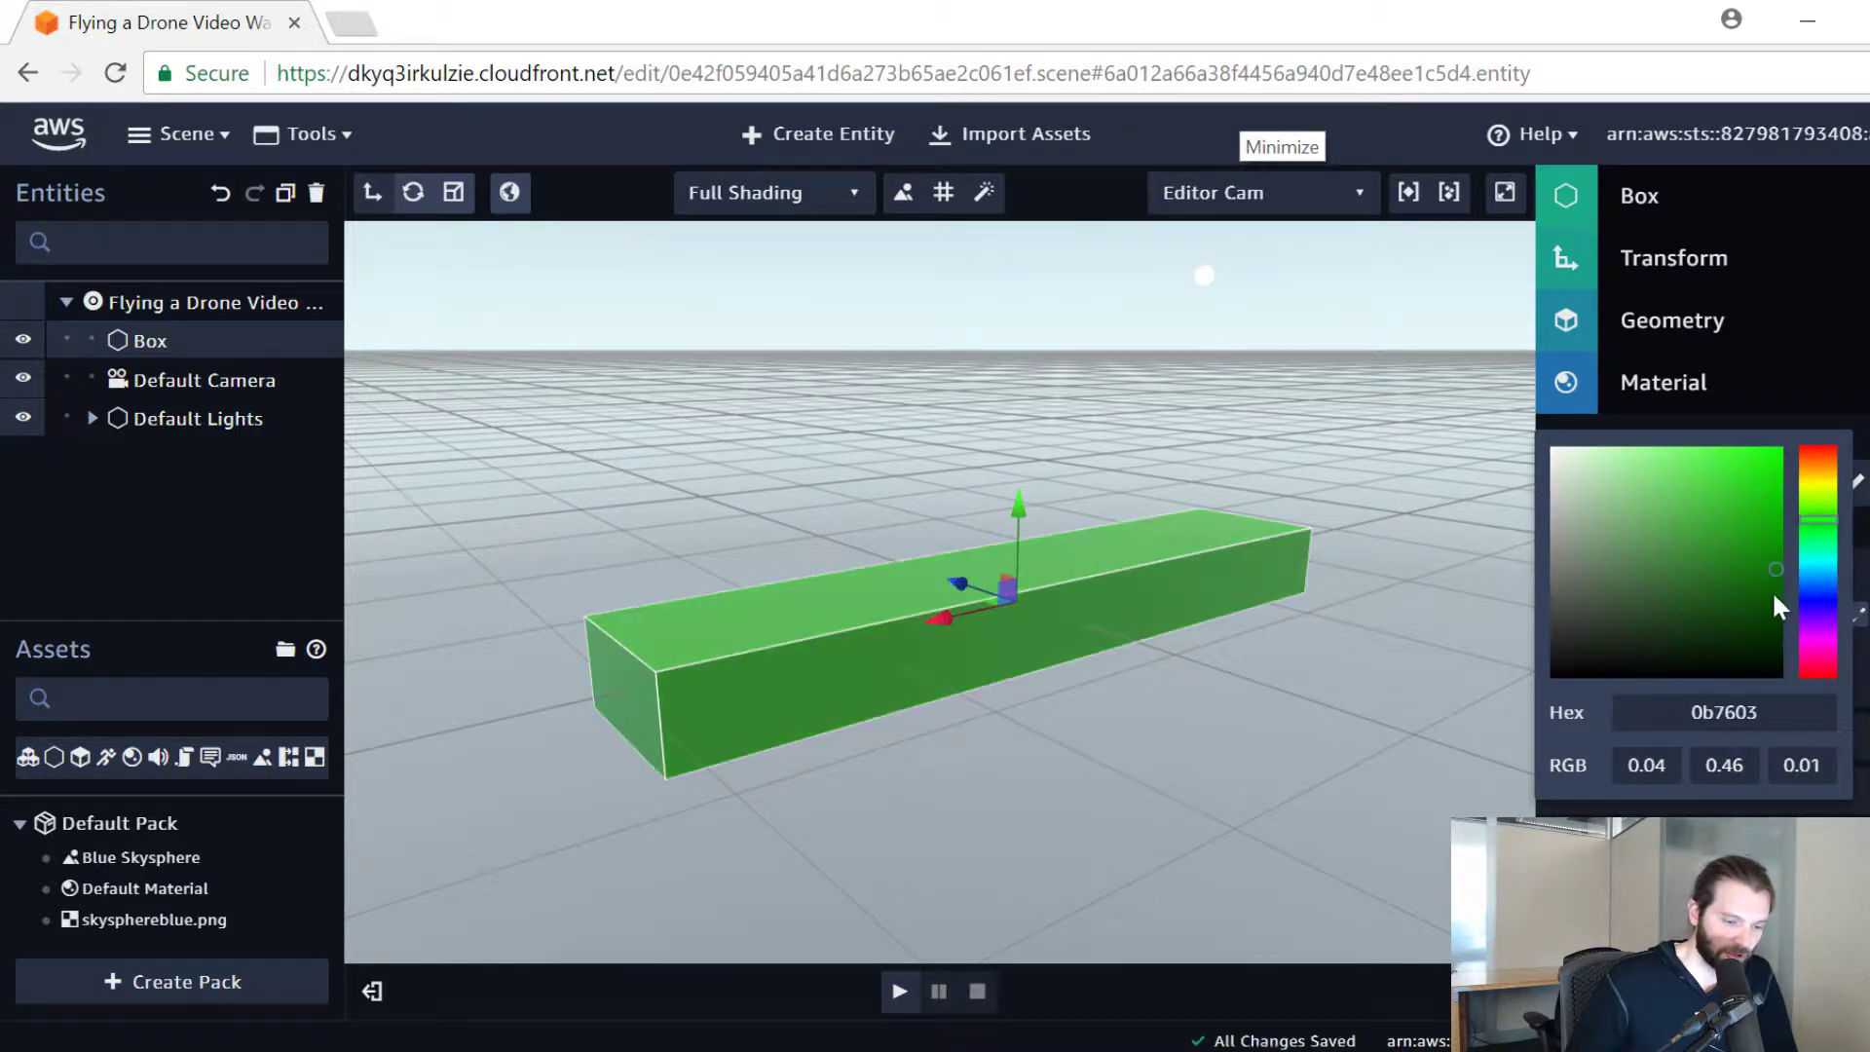
left_click(1767, 596)
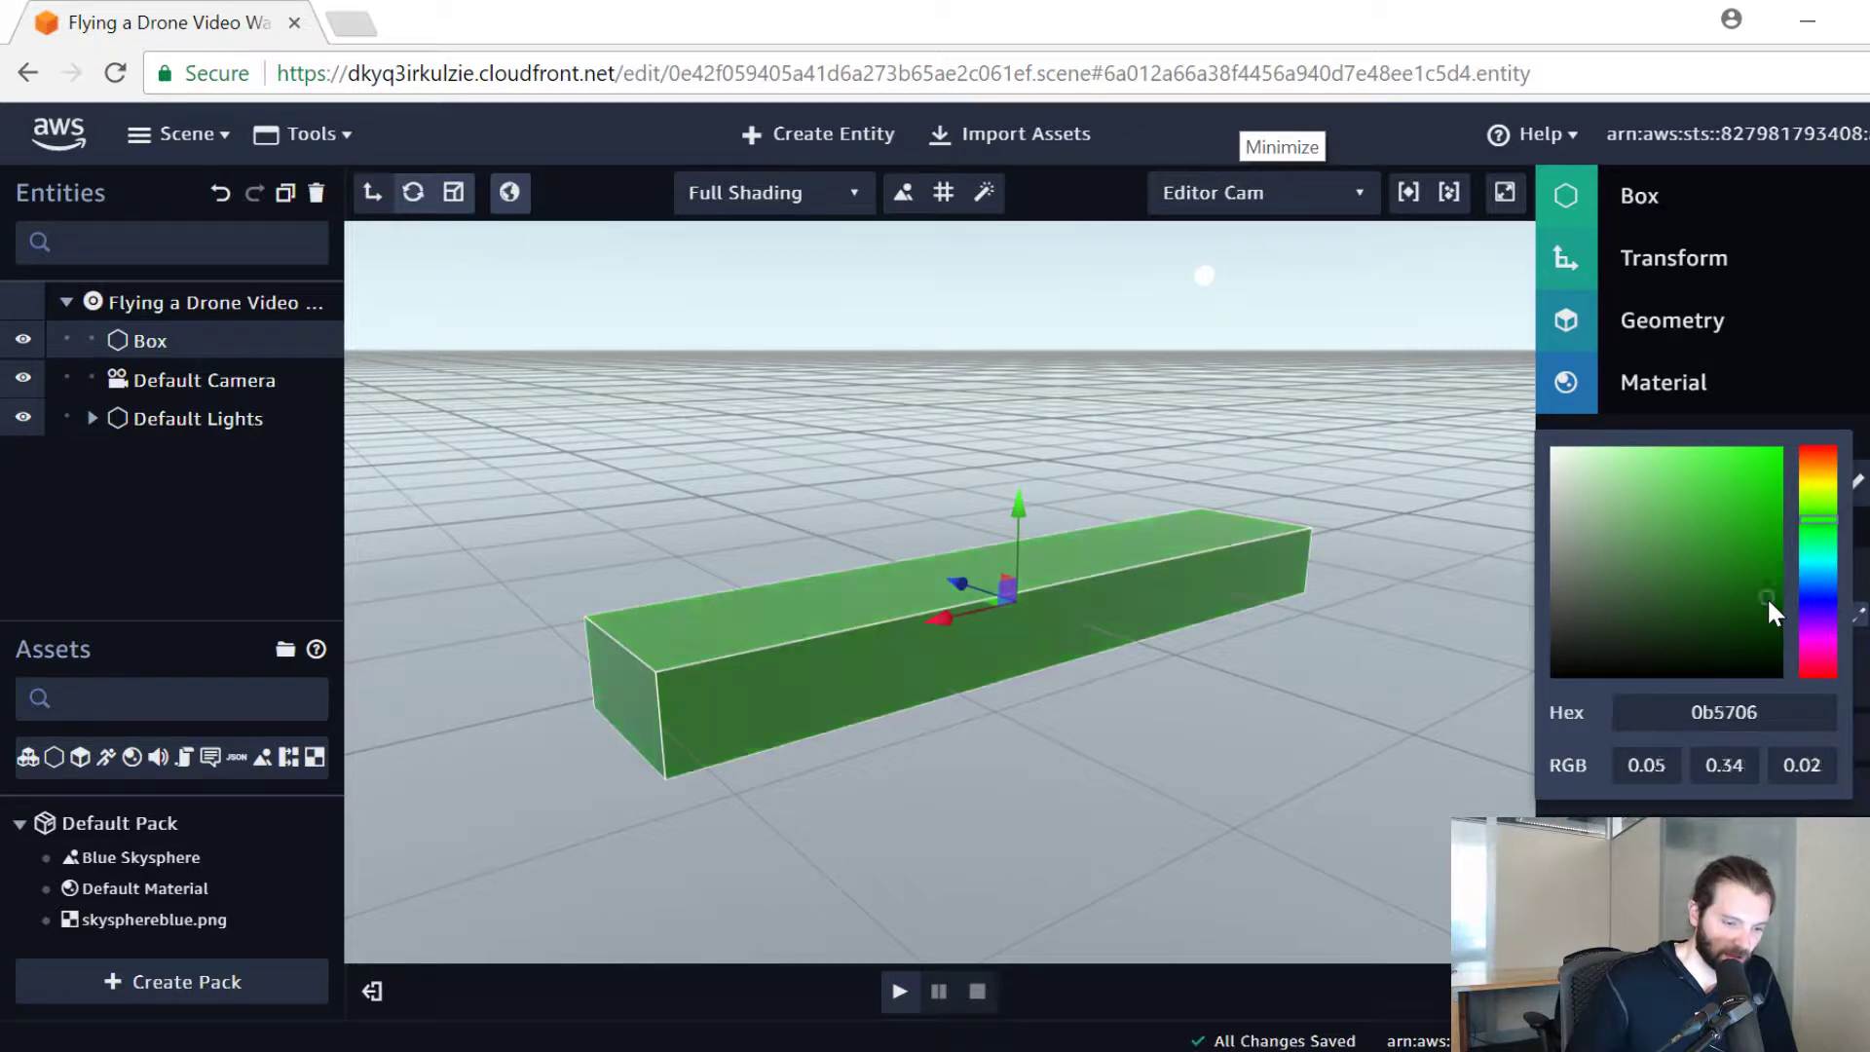
left_click(1766, 560)
left_click(1827, 481)
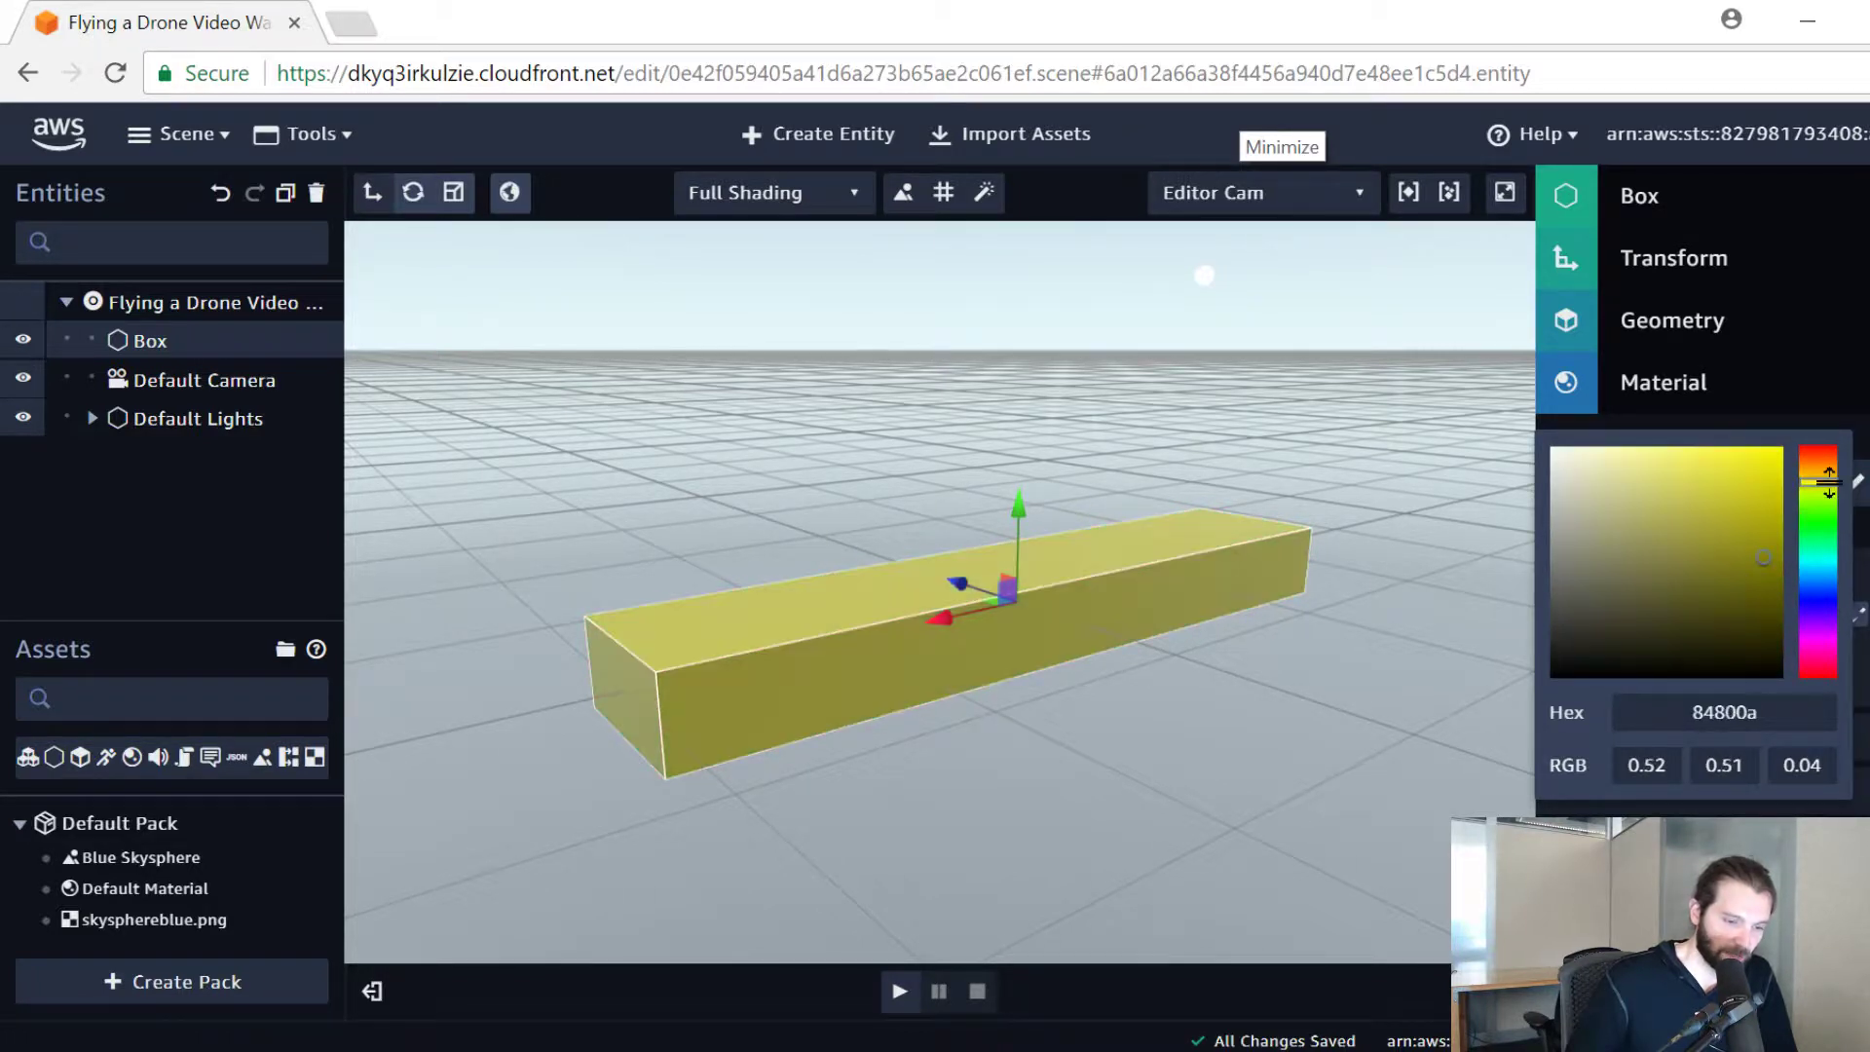
left_click(1769, 484)
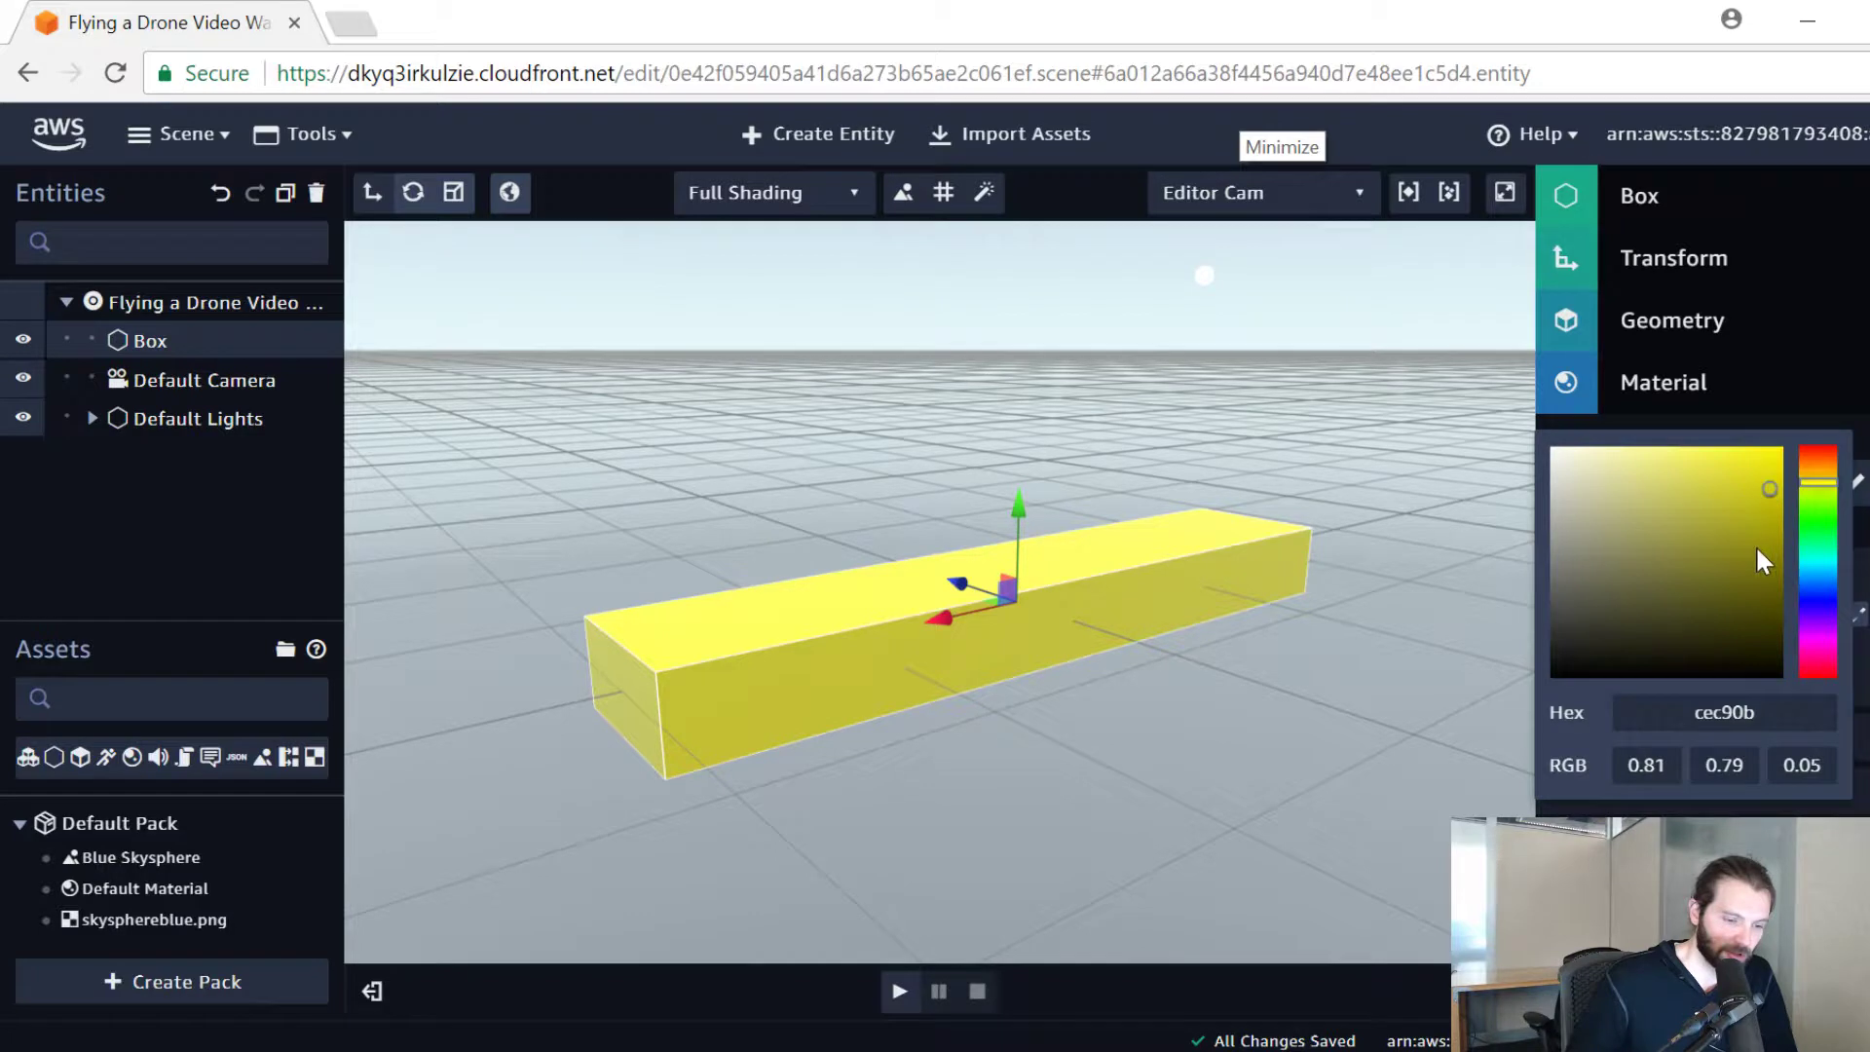
left_click(1762, 544)
left_click(1744, 503)
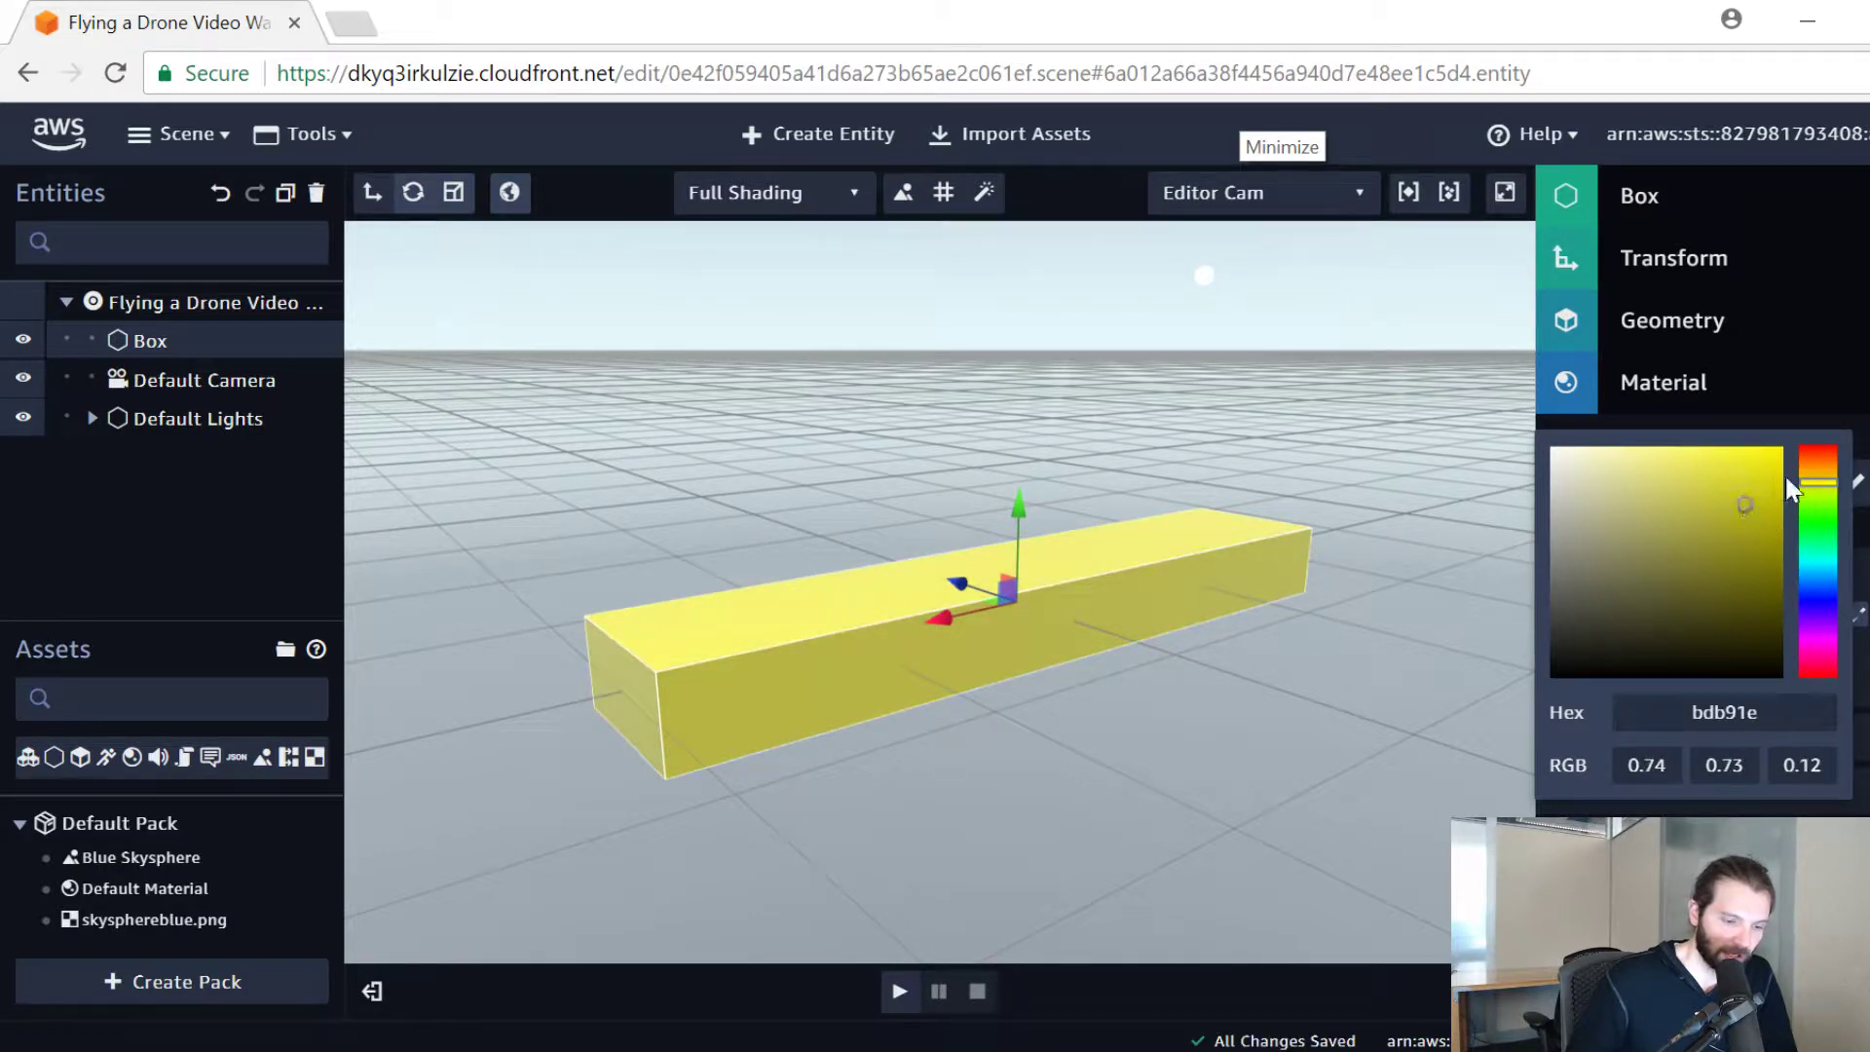
left_click(1719, 458)
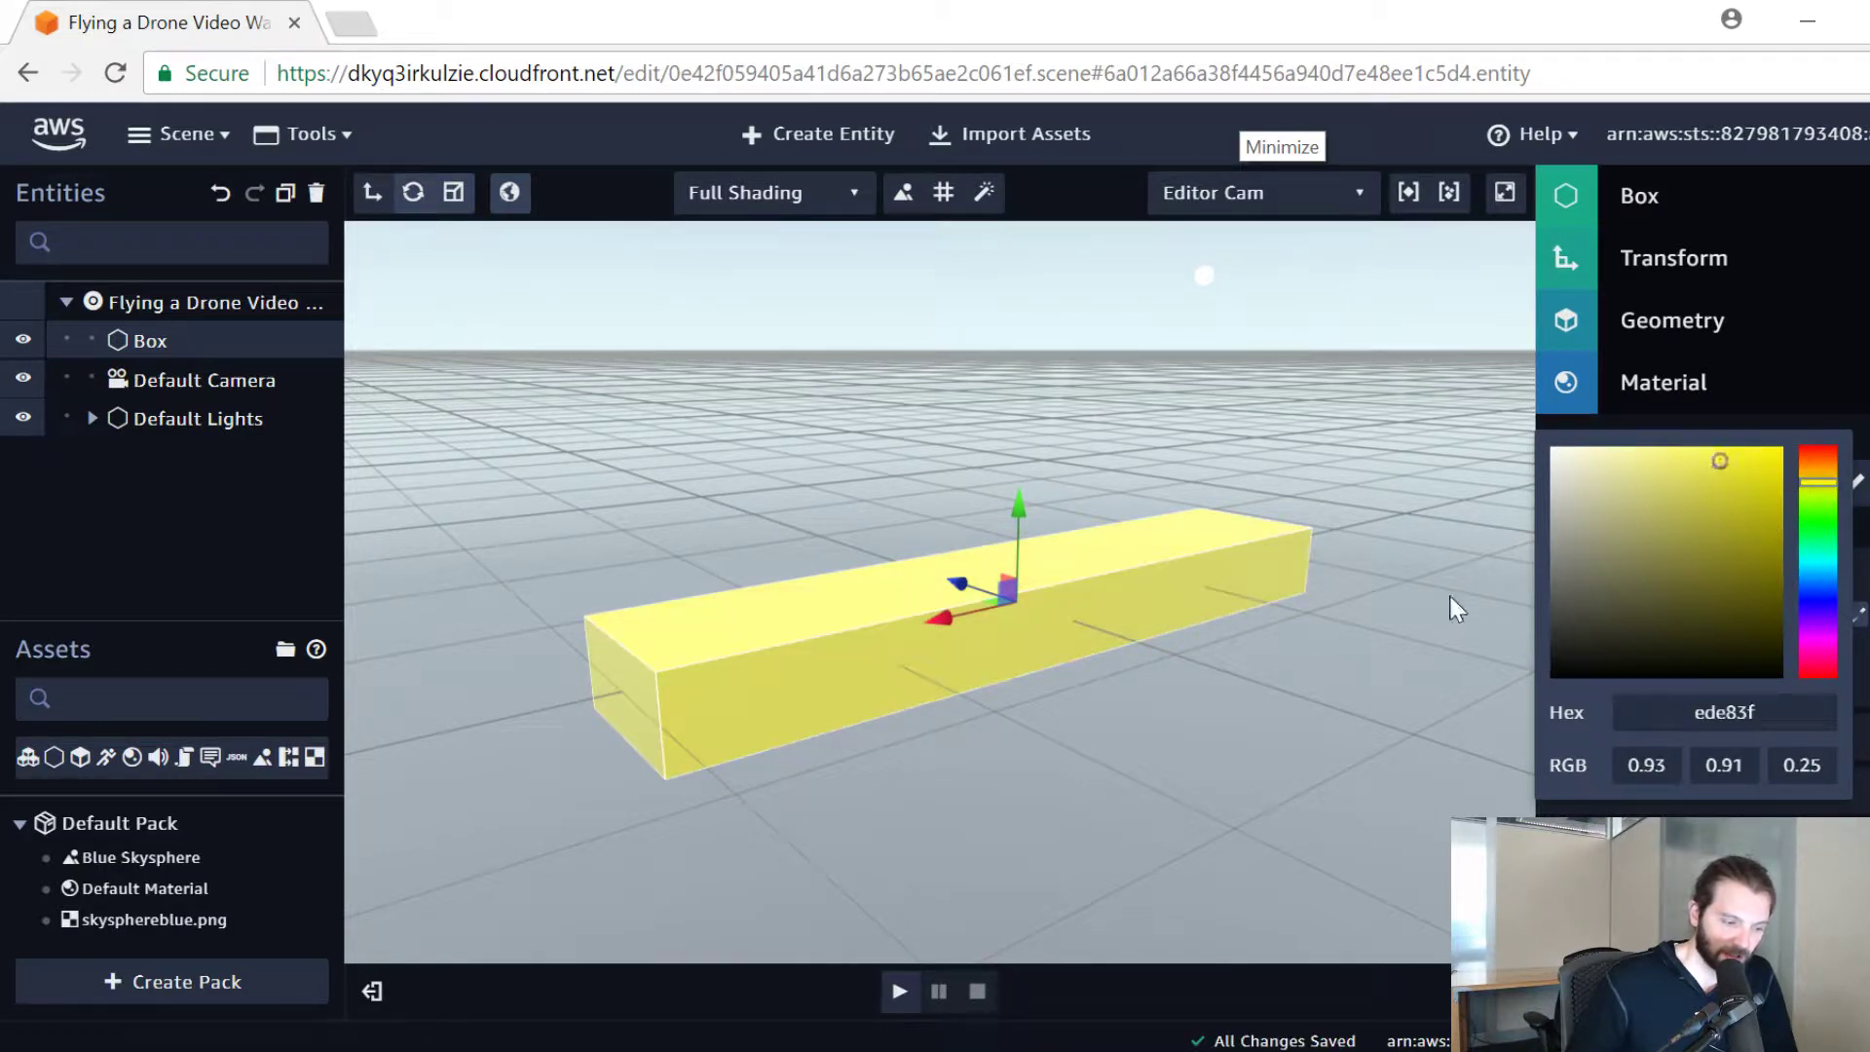
Step: Set the box's diffuse color to a golden tan, about d2ac46
left_click(1704, 485)
left_click(1803, 505)
left_click_drag(1809, 485, 1808, 474)
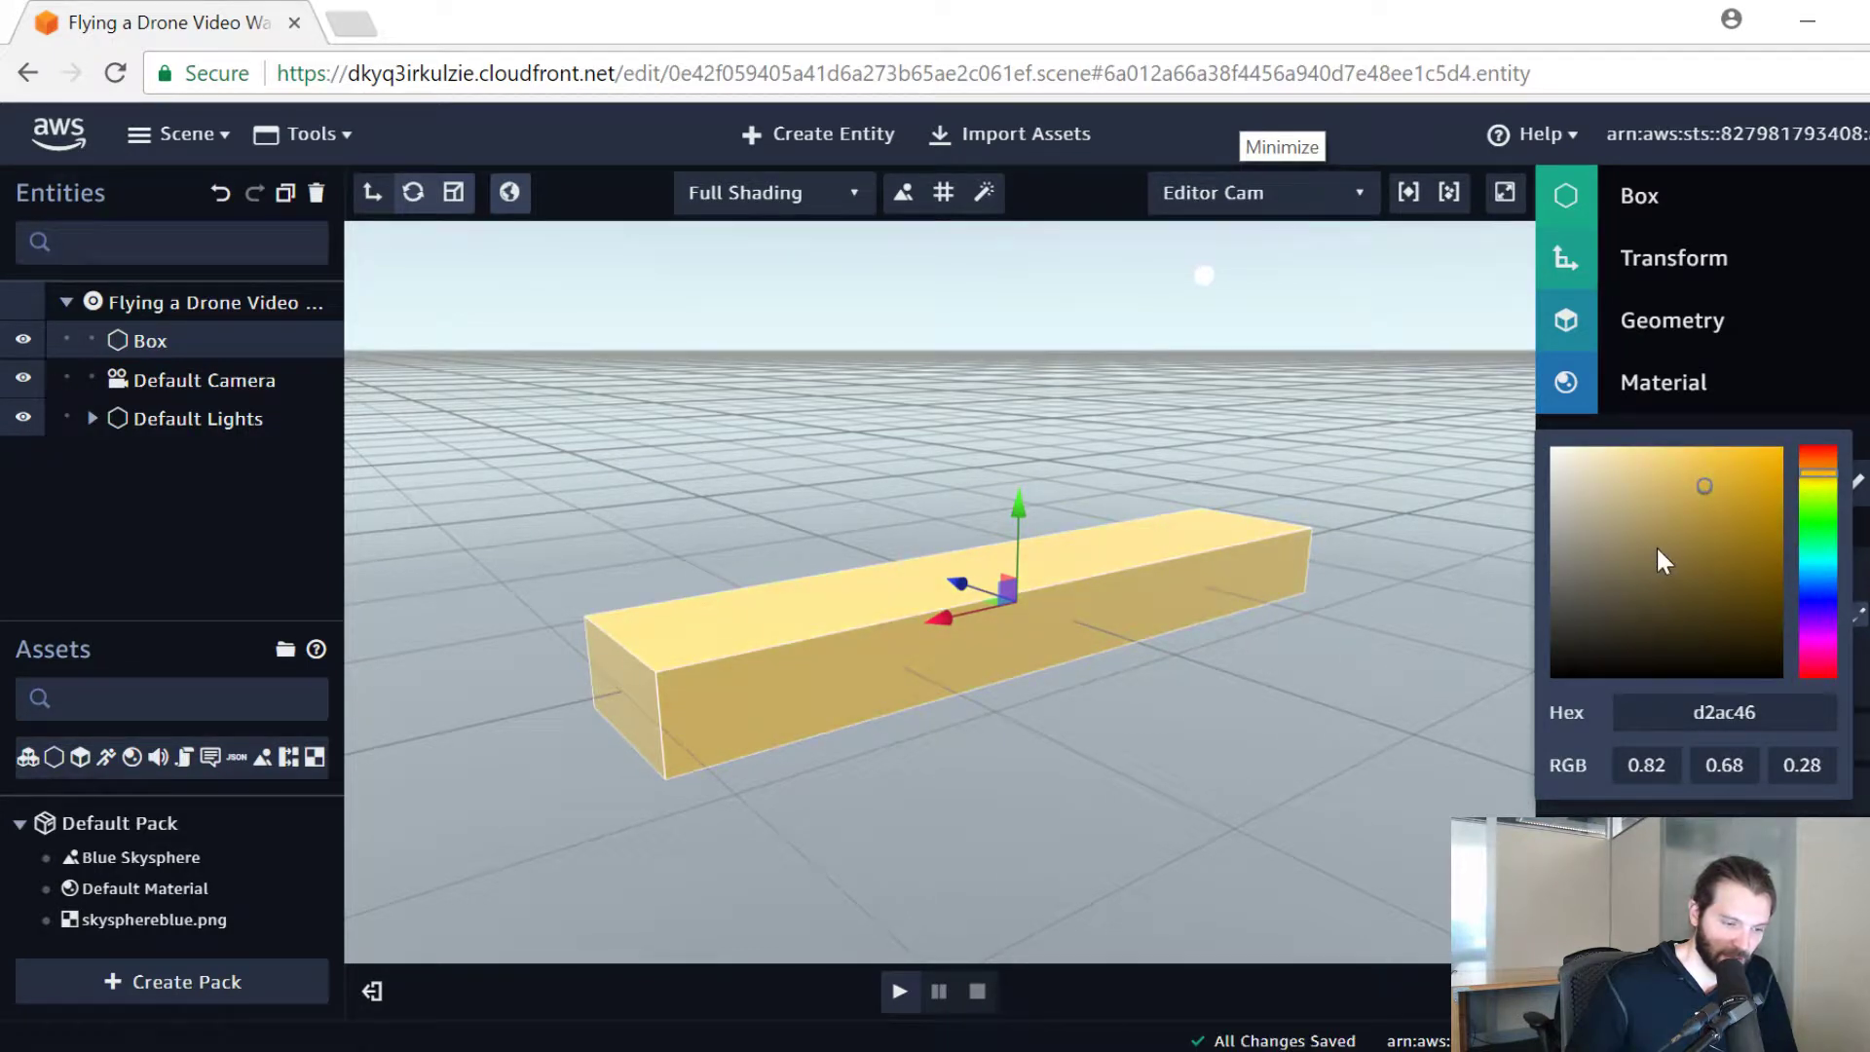
Step: Inspect the colored box from several angles, move the view away from it, and refocus the camera on the selected box
left_click(1413, 688)
left_click_drag(1412, 686, 1407, 749)
left_click(1413, 725)
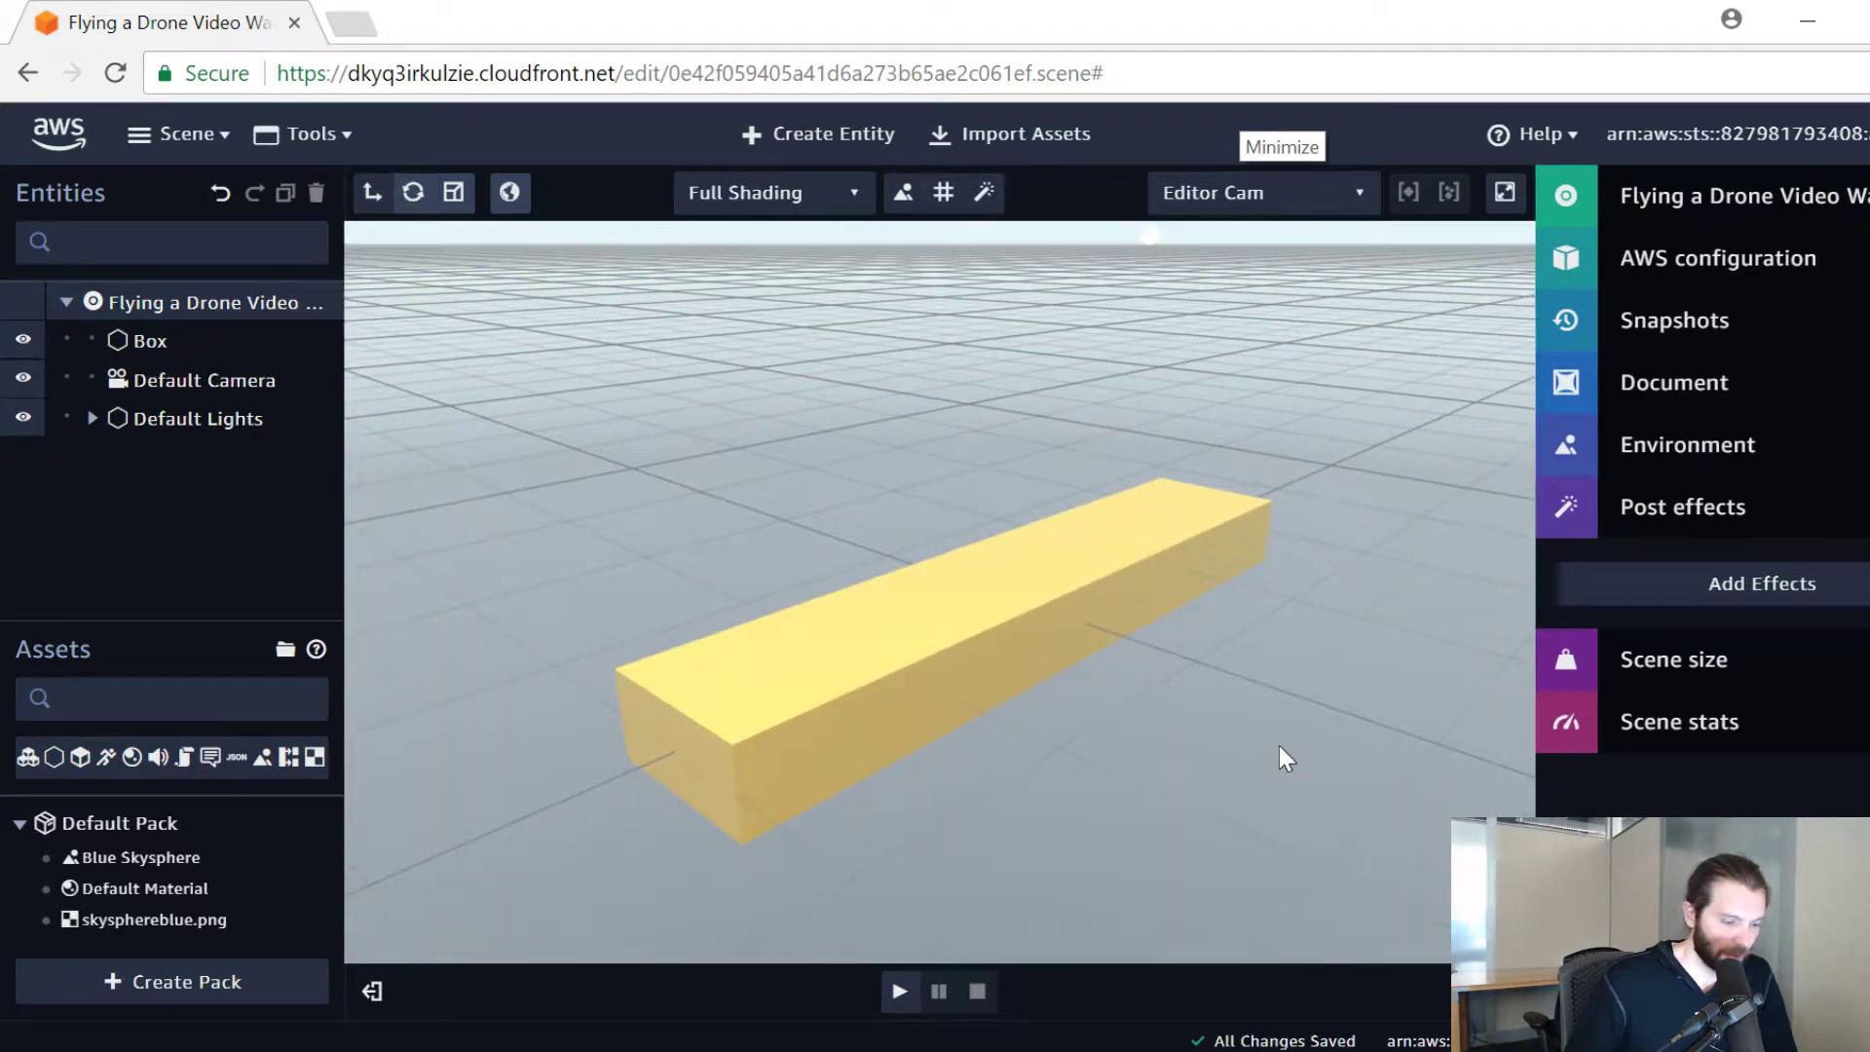
mouse_move(1341, 699)
left_mouse_down()
mouse_move(1010, 716)
mouse_move(663, 616)
mouse_move(424, 614)
mouse_move(919, 635)
mouse_move(1114, 676)
mouse_move(1299, 748)
mouse_move(1367, 650)
mouse_move(1253, 686)
mouse_move(1301, 665)
mouse_move(1309, 681)
left_mouse_up()
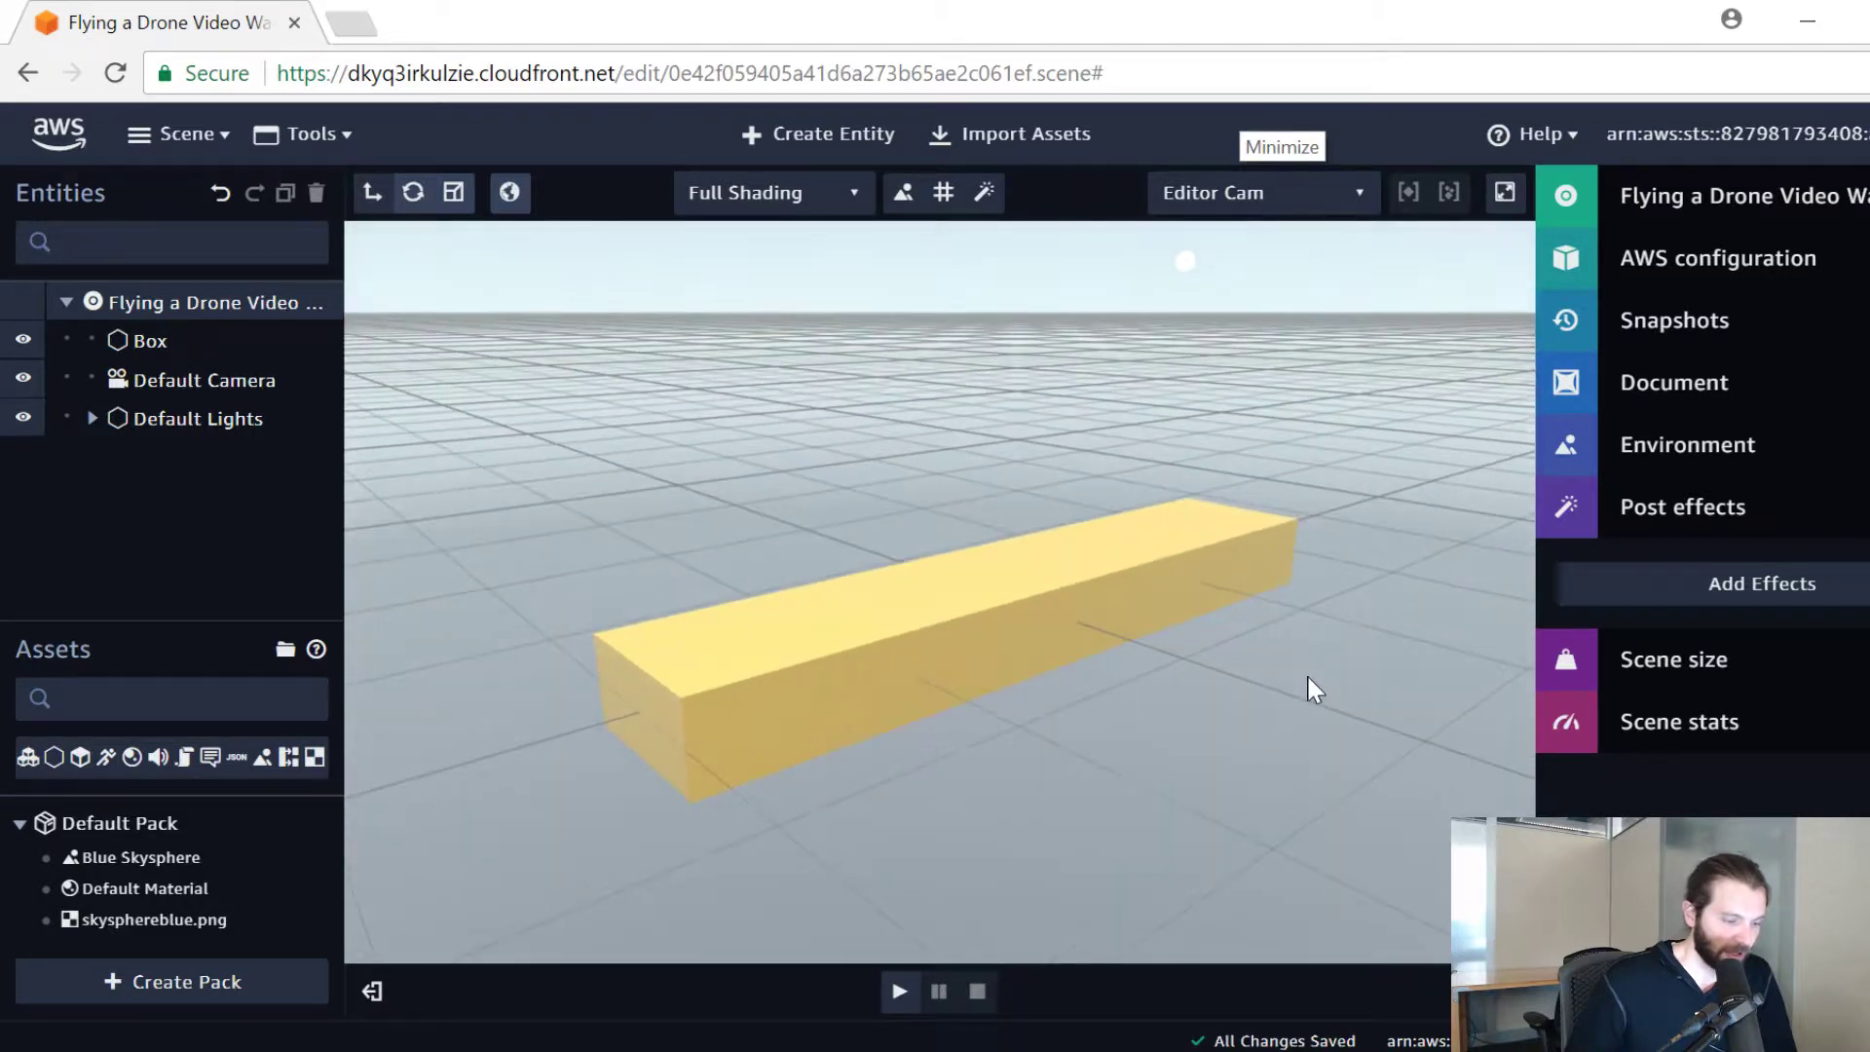
left_click(1031, 618)
left_click_drag(1032, 617, 1342, 663)
scroll(1091, 623, "down", 8)
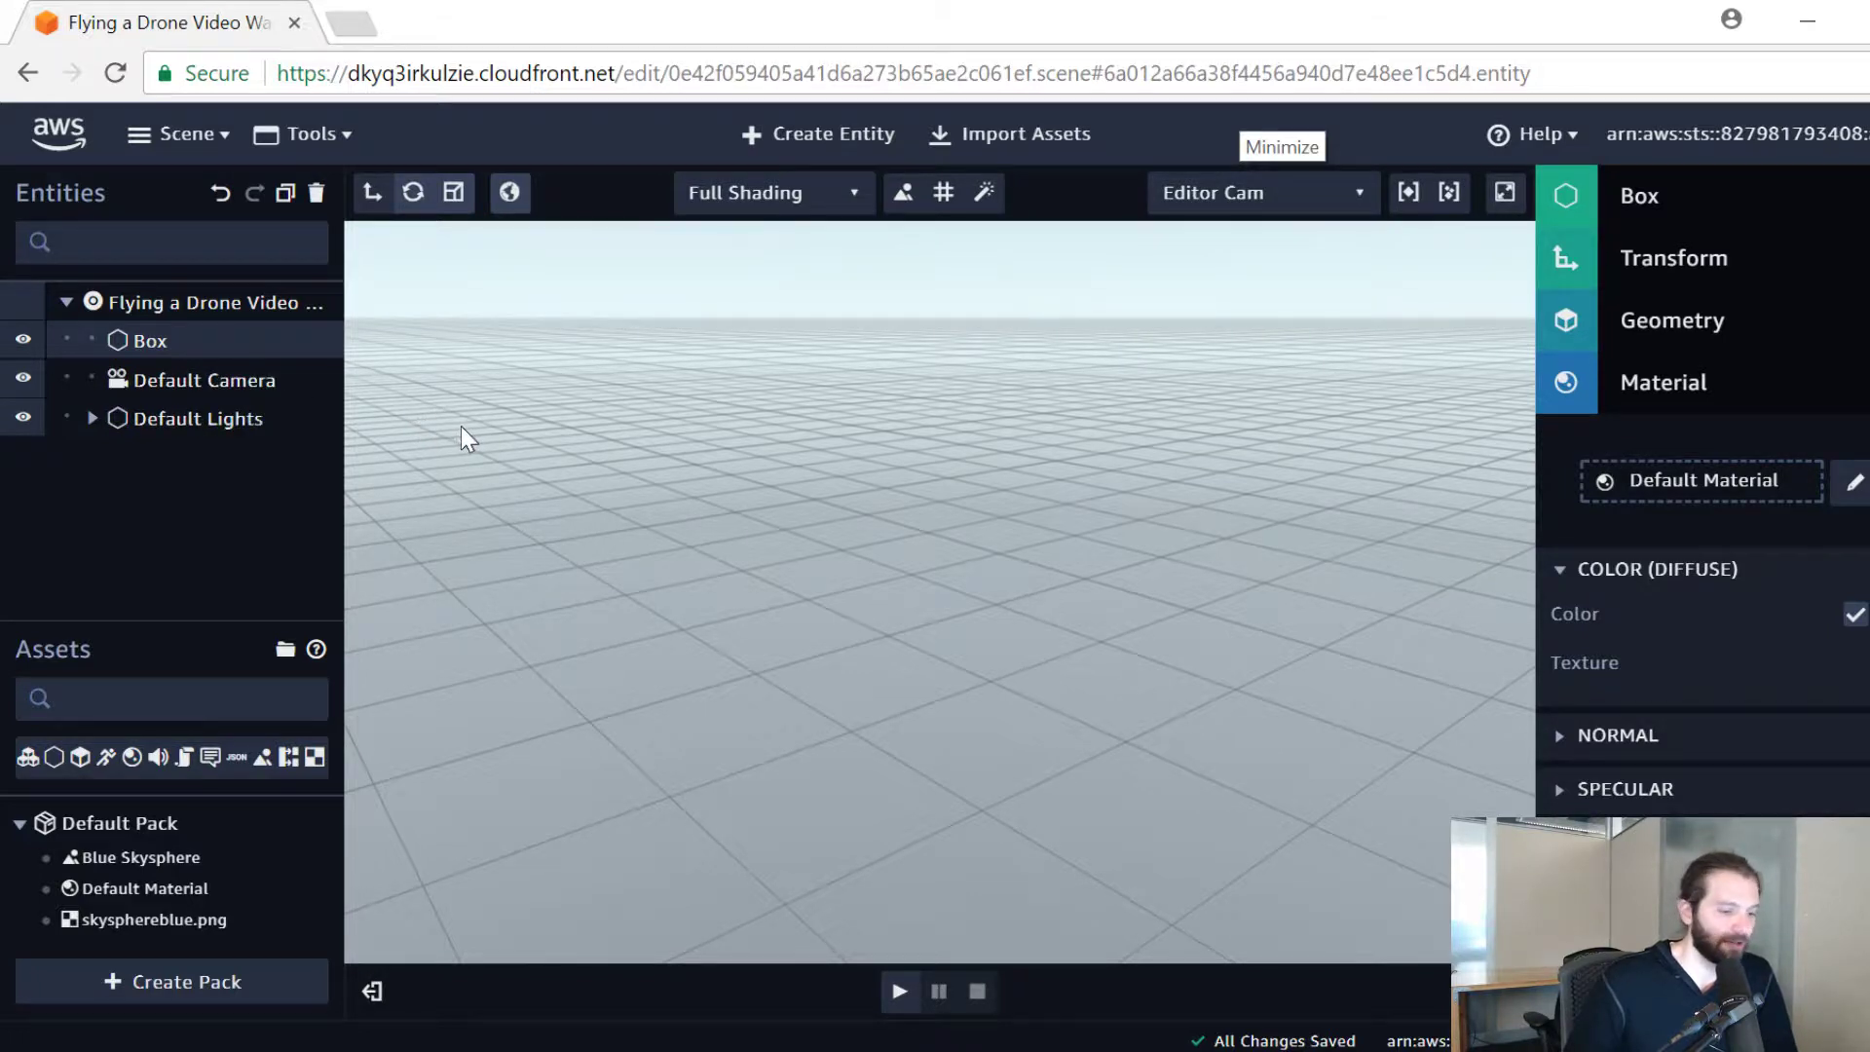
key("f")
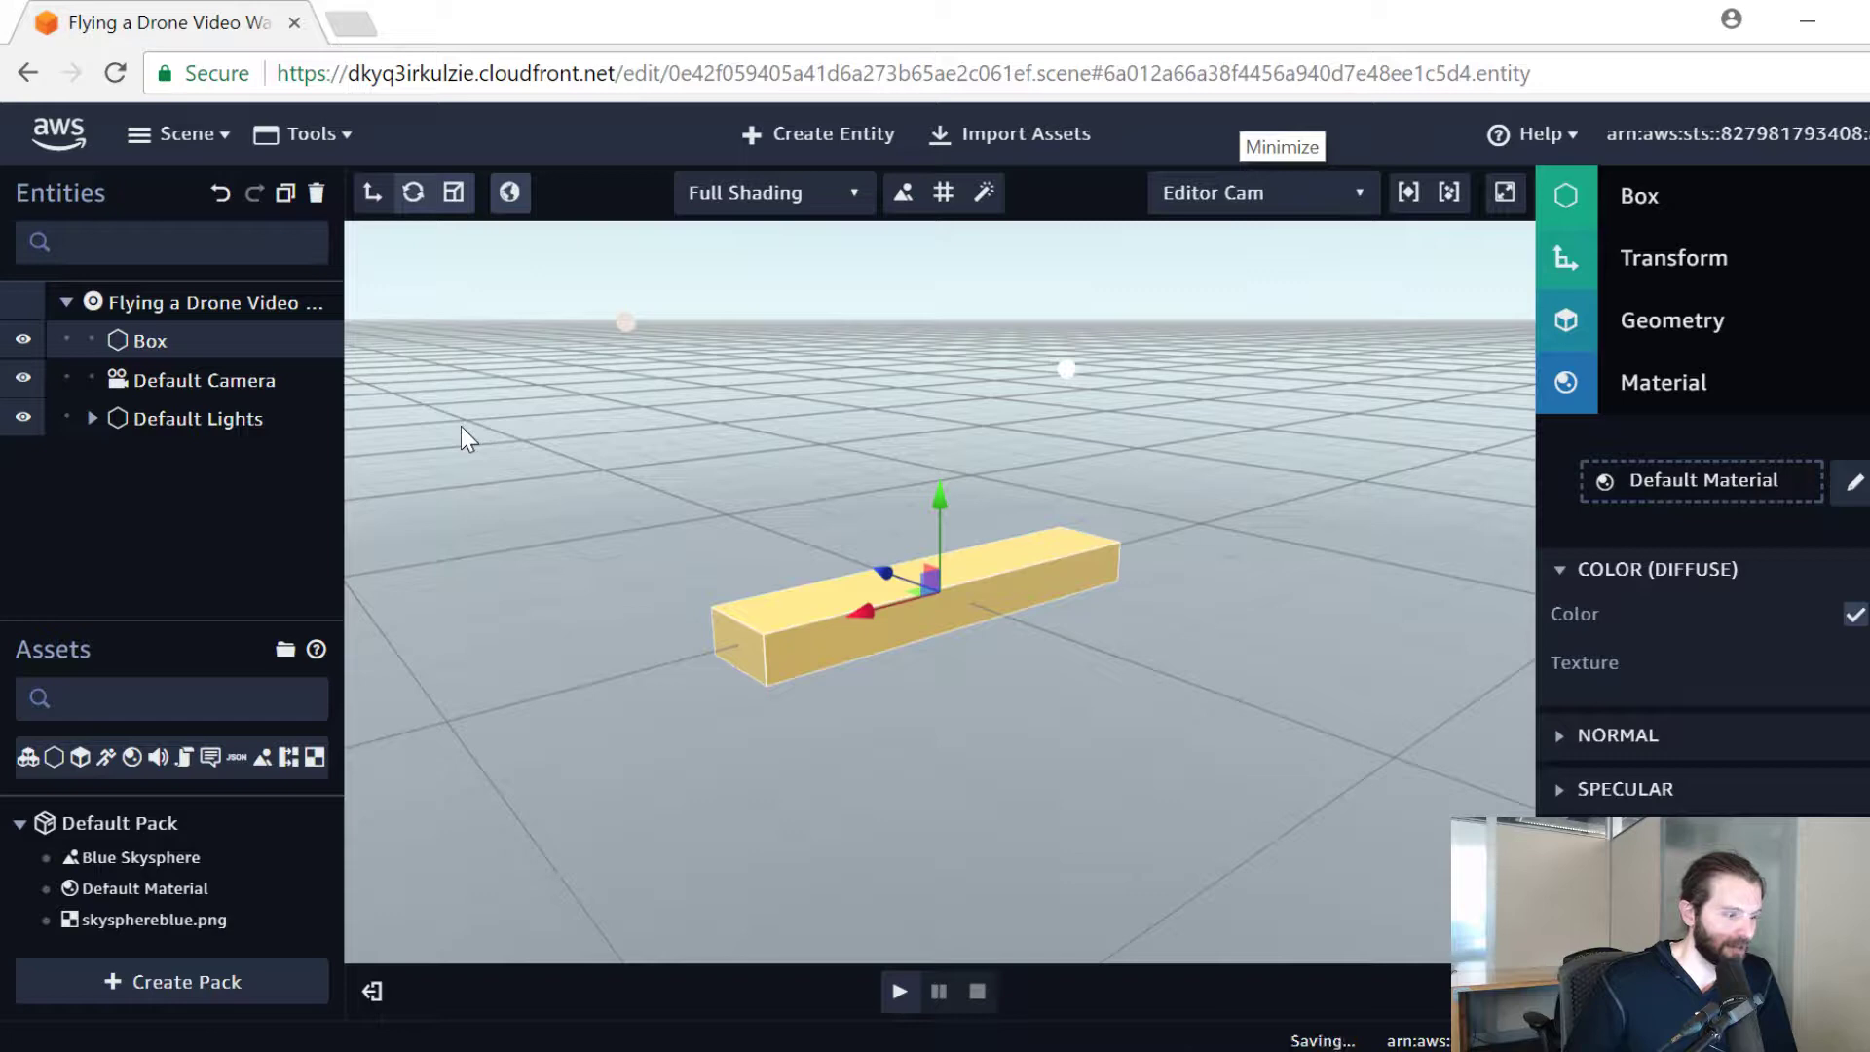
left_click_drag(1194, 738, 1079, 661)
scroll(1079, 660, "up", 5)
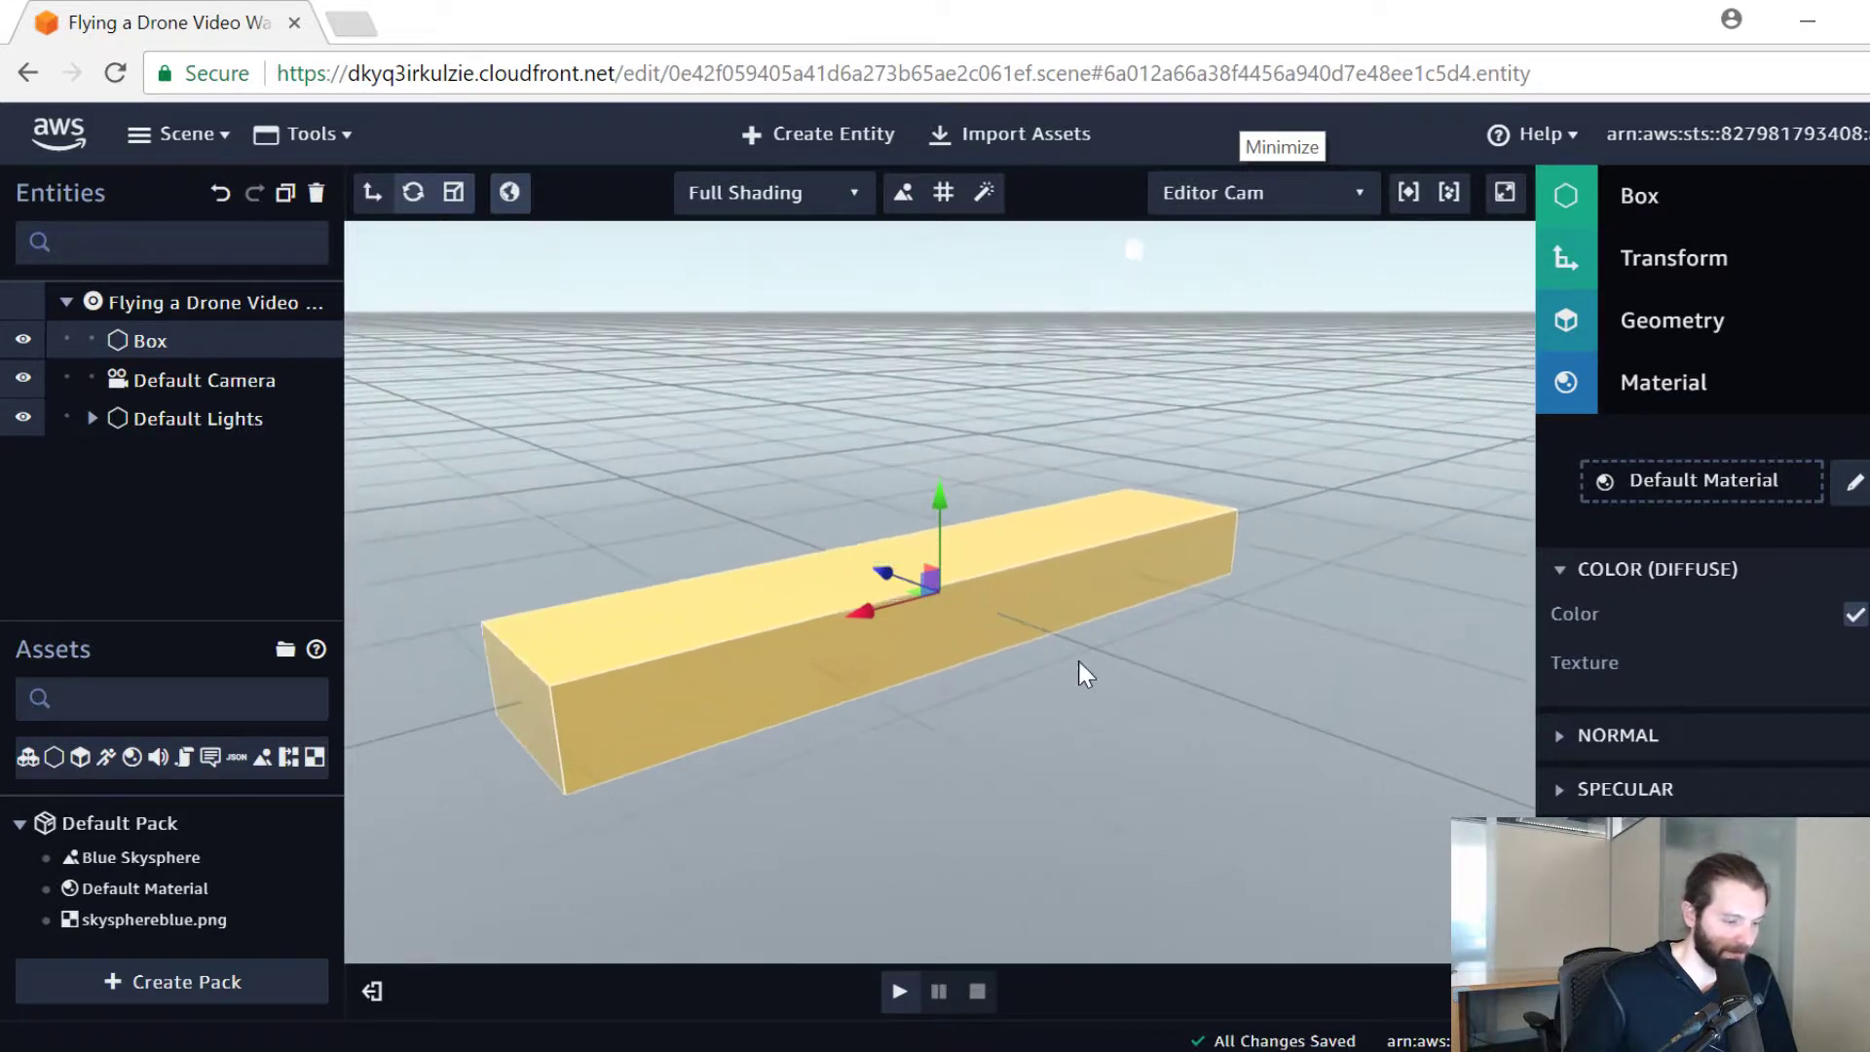
right_click_drag(1448, 810, 1111, 799)
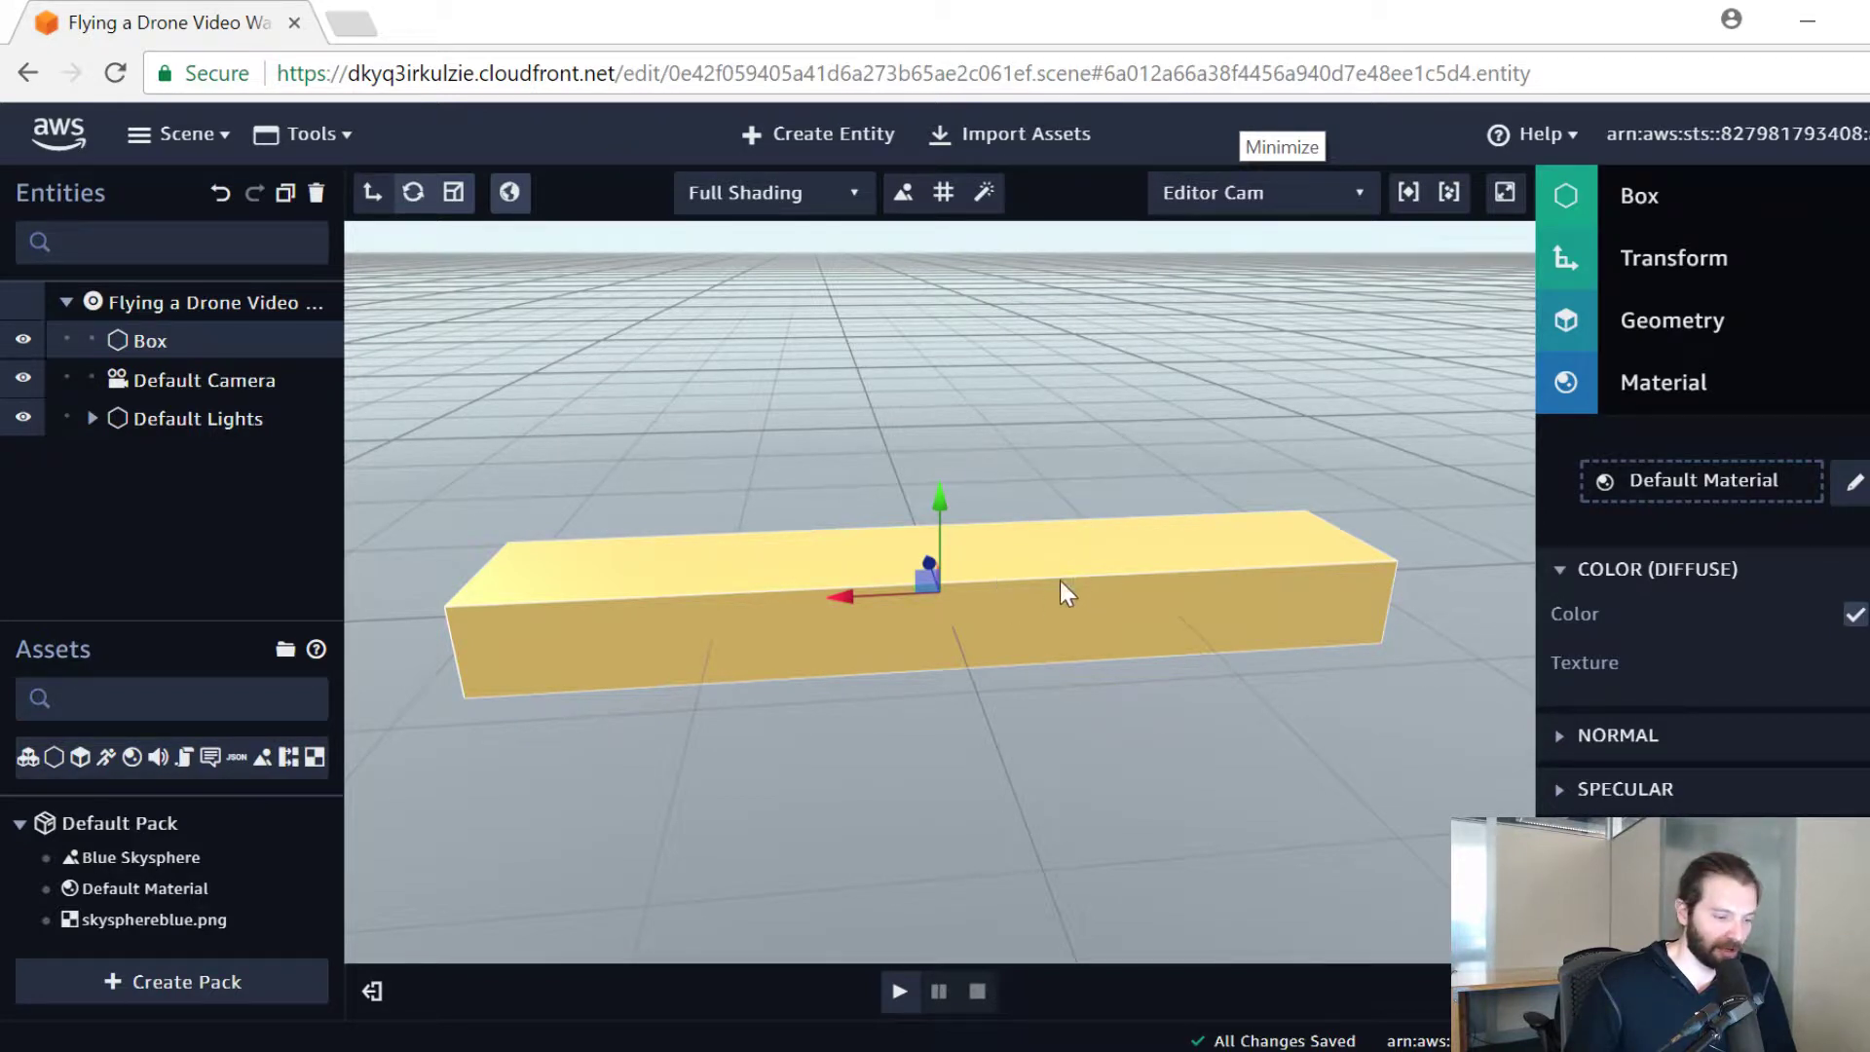
Step: Check the Default Camera's preview and components, and reselect the box
left_click(1062, 478)
left_click(194, 382)
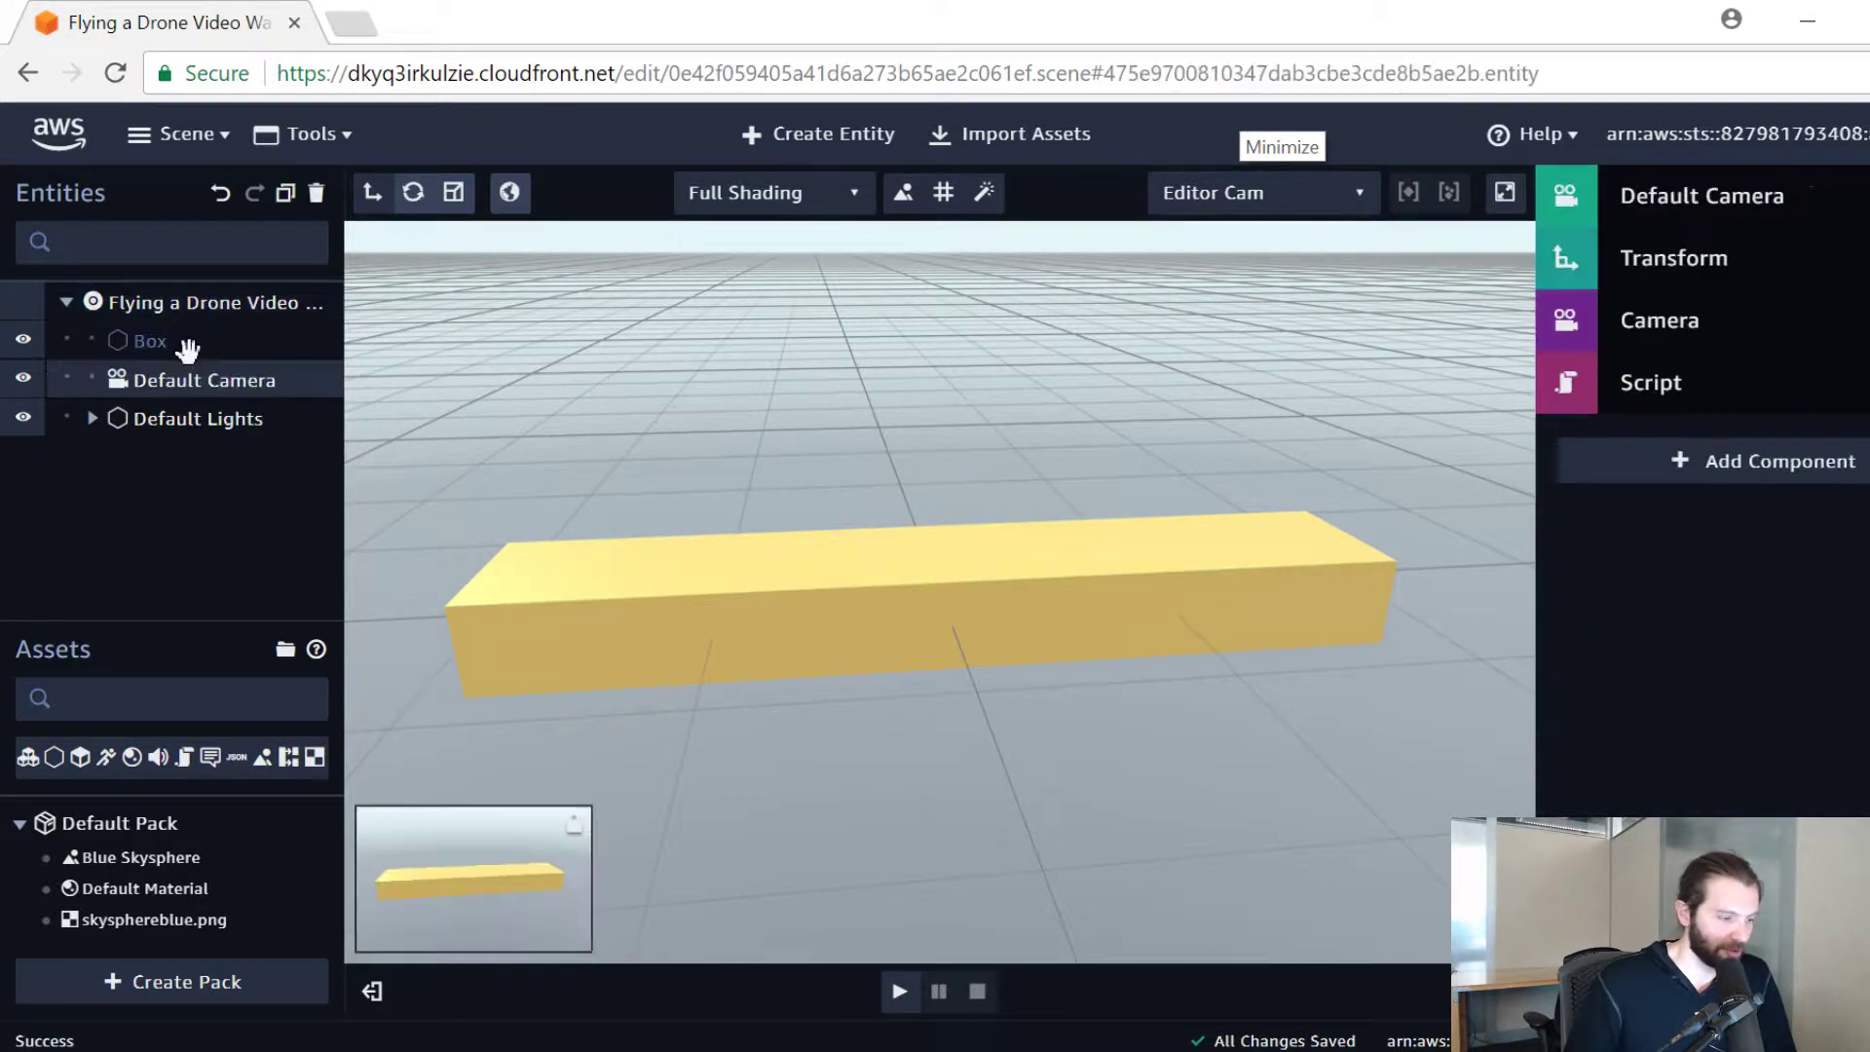
left_click(148, 341)
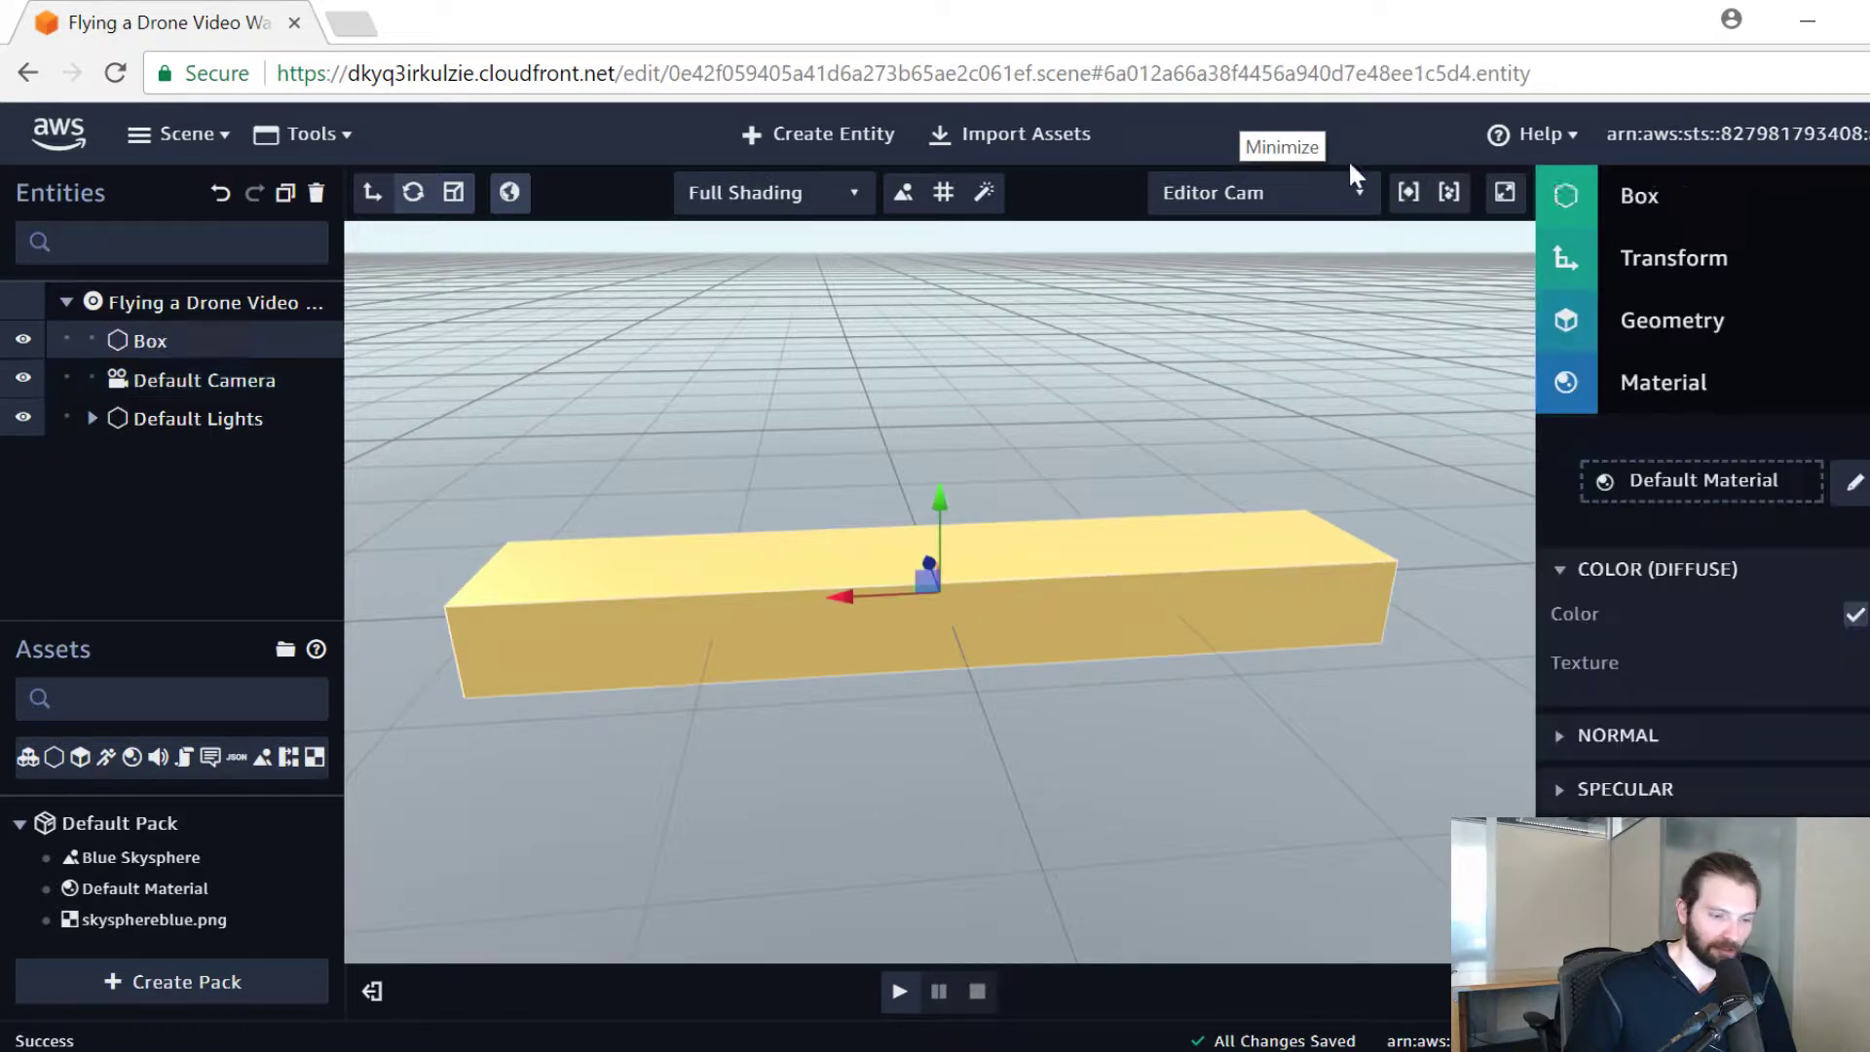
Step: Try shrinking the box uniformly to an X scale of 7.2, and restore the X scale to 10
left_click(1716, 255)
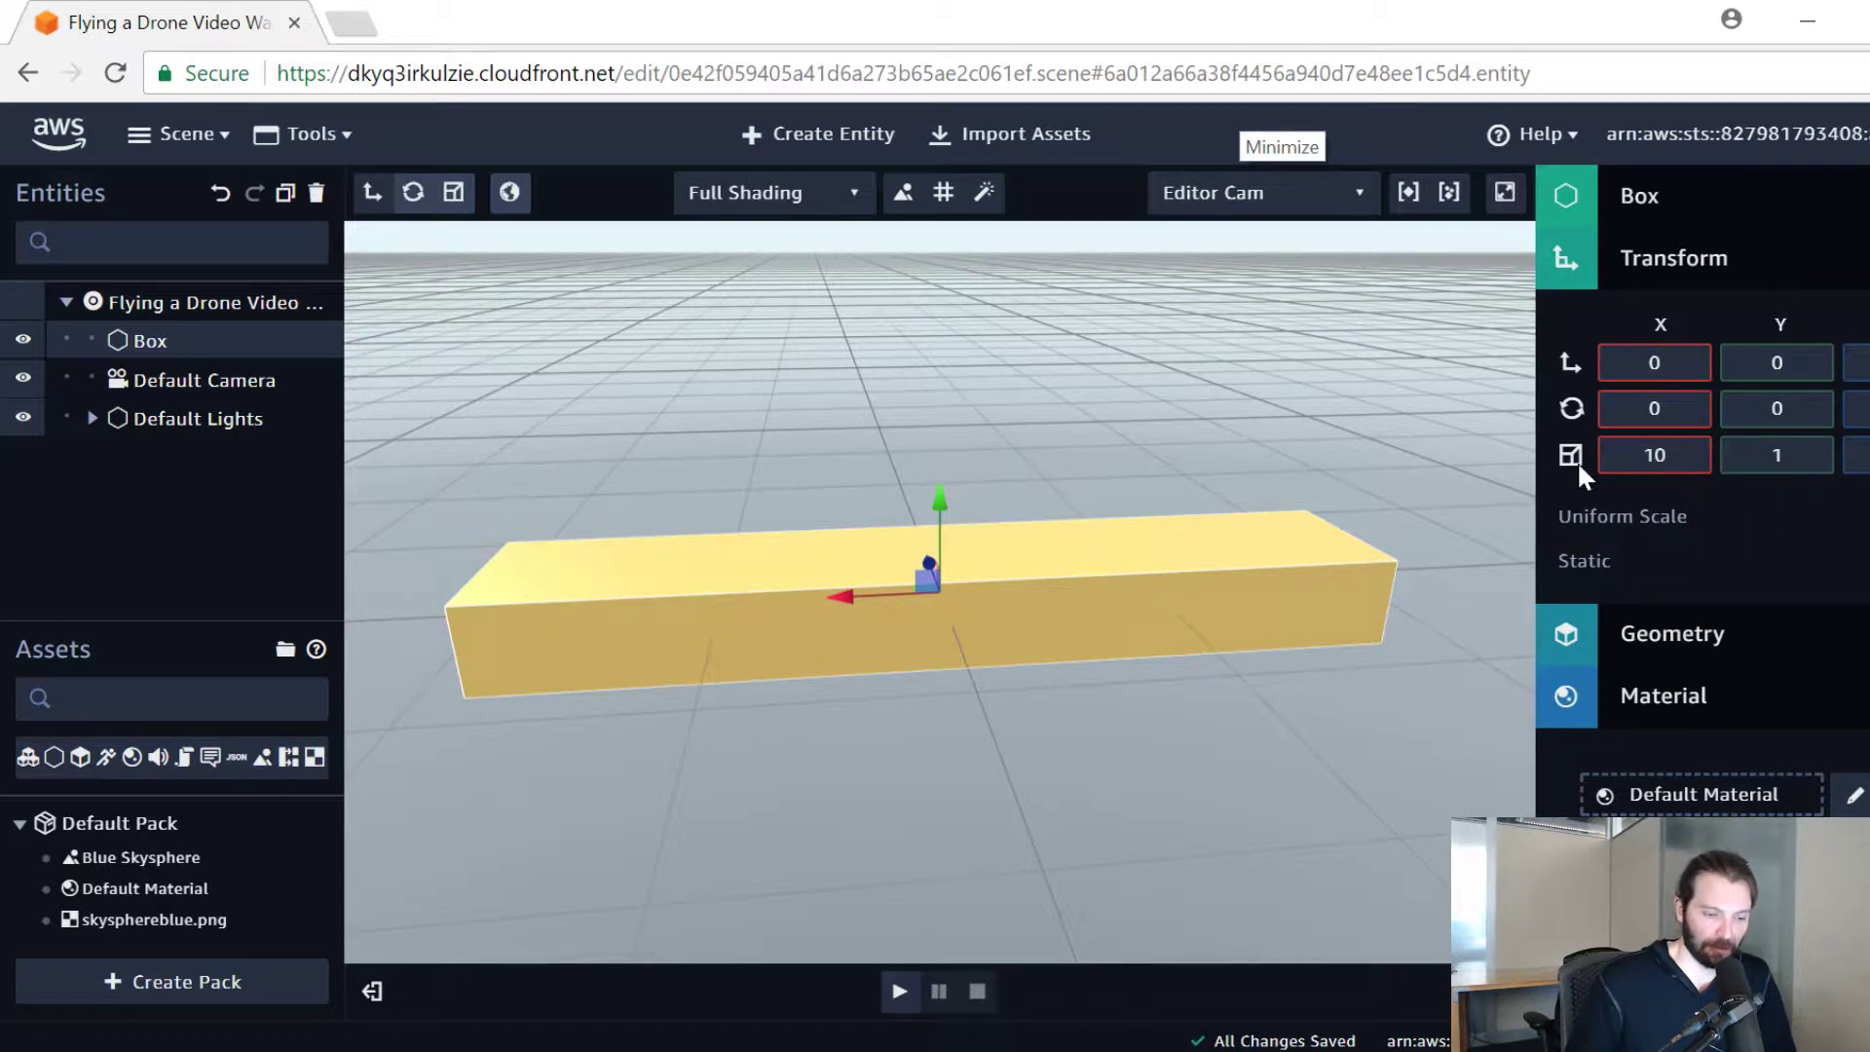
left_click_drag(1664, 451, 1583, 477)
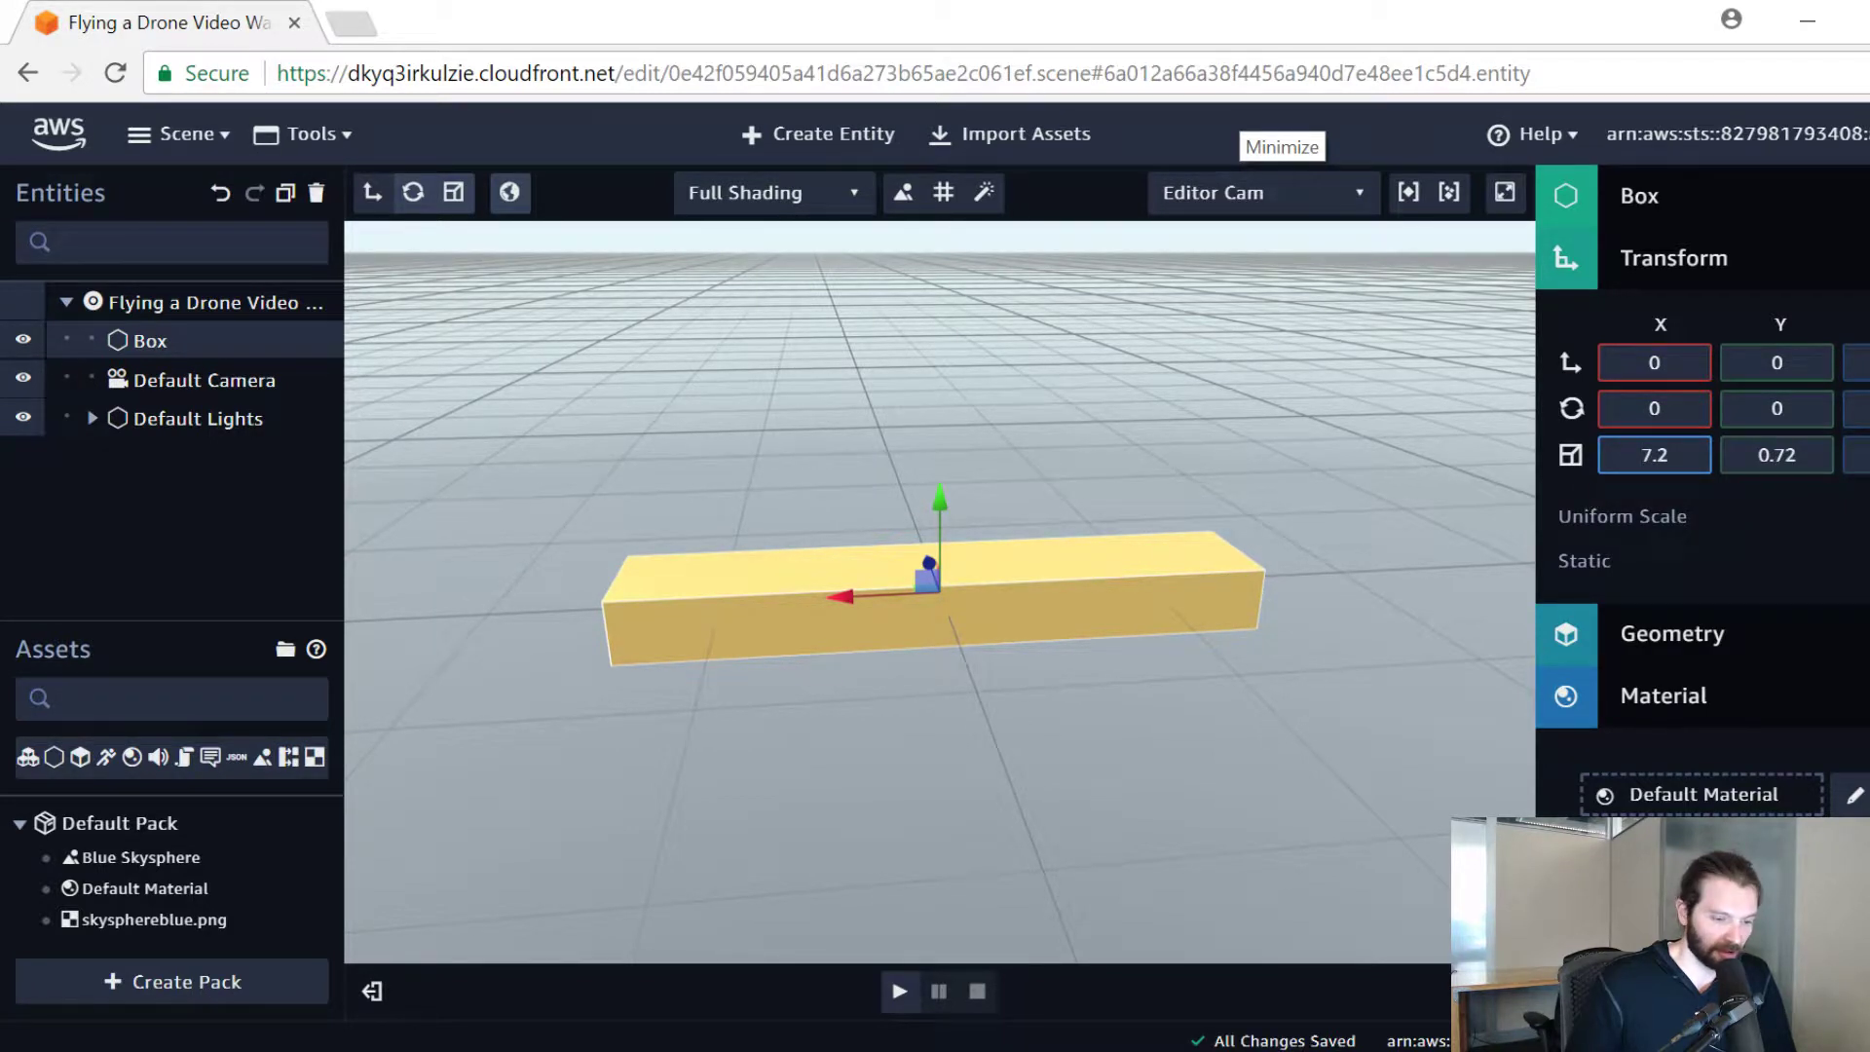
type("10")
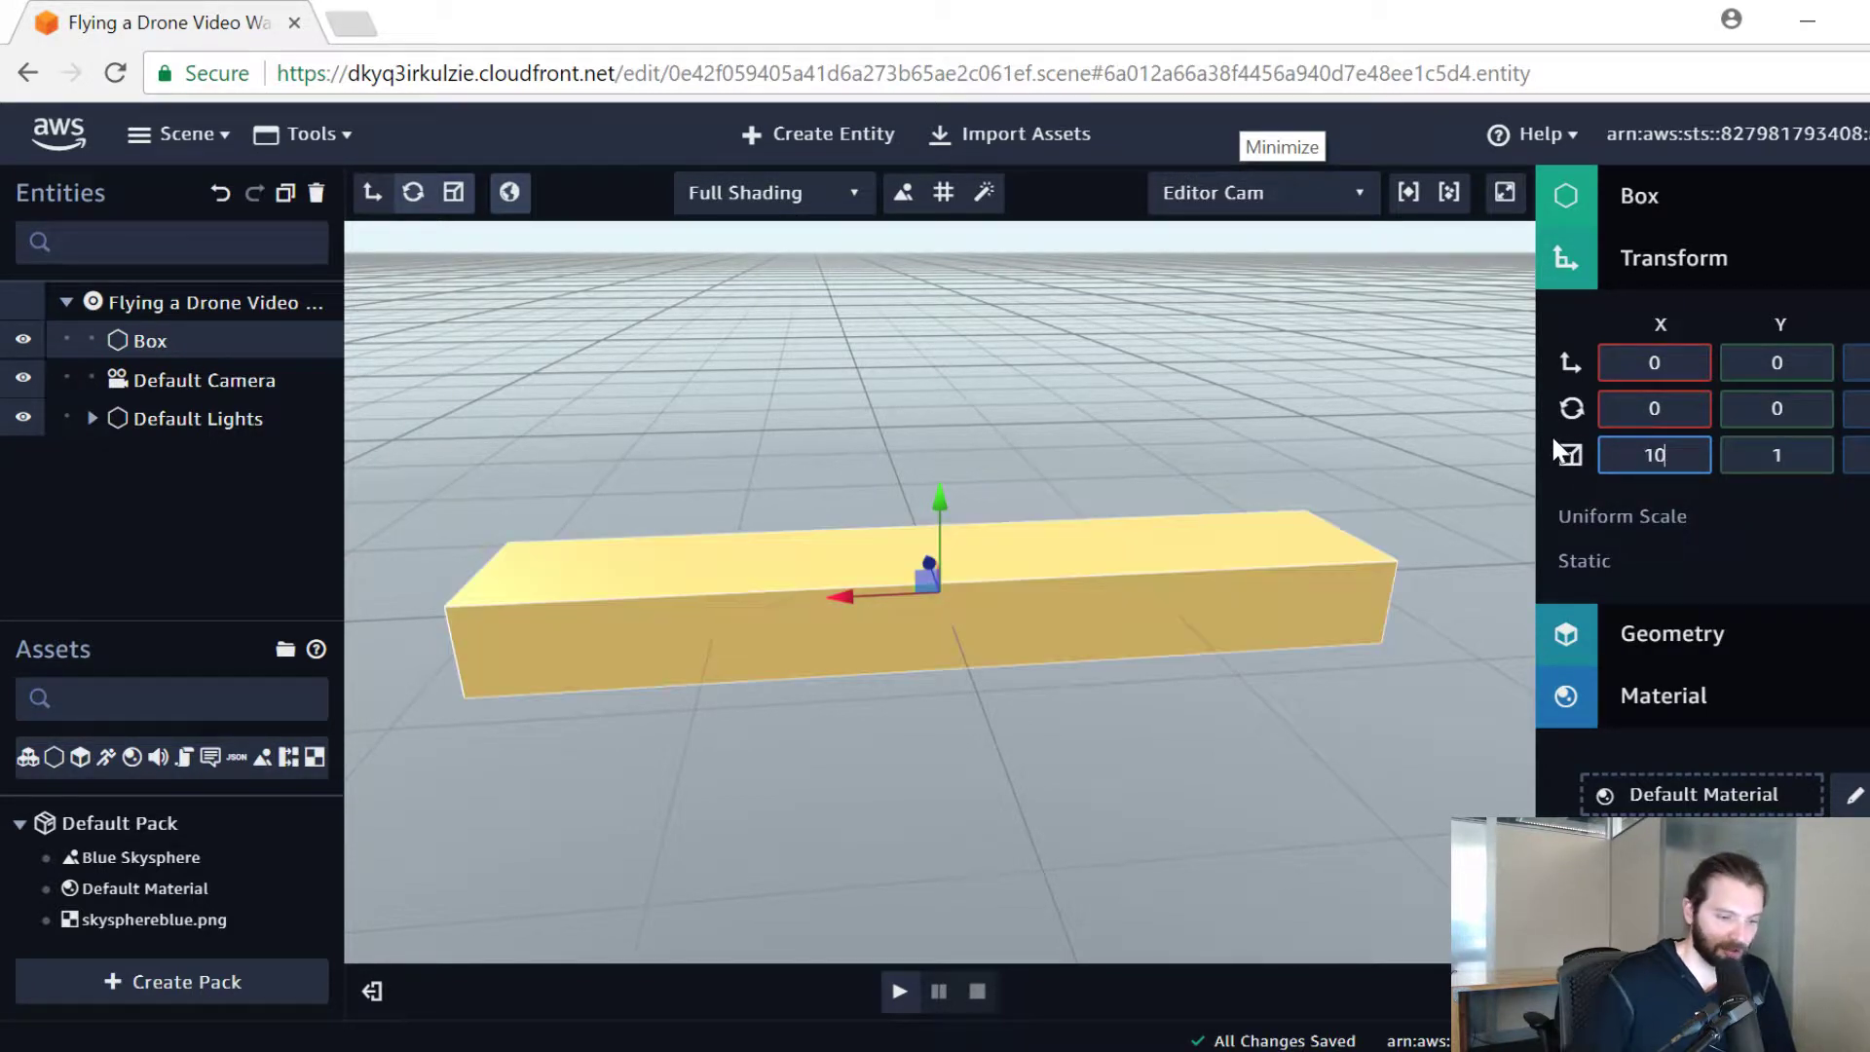
left_click(1032, 791)
left_click_drag(1044, 762, 896, 717)
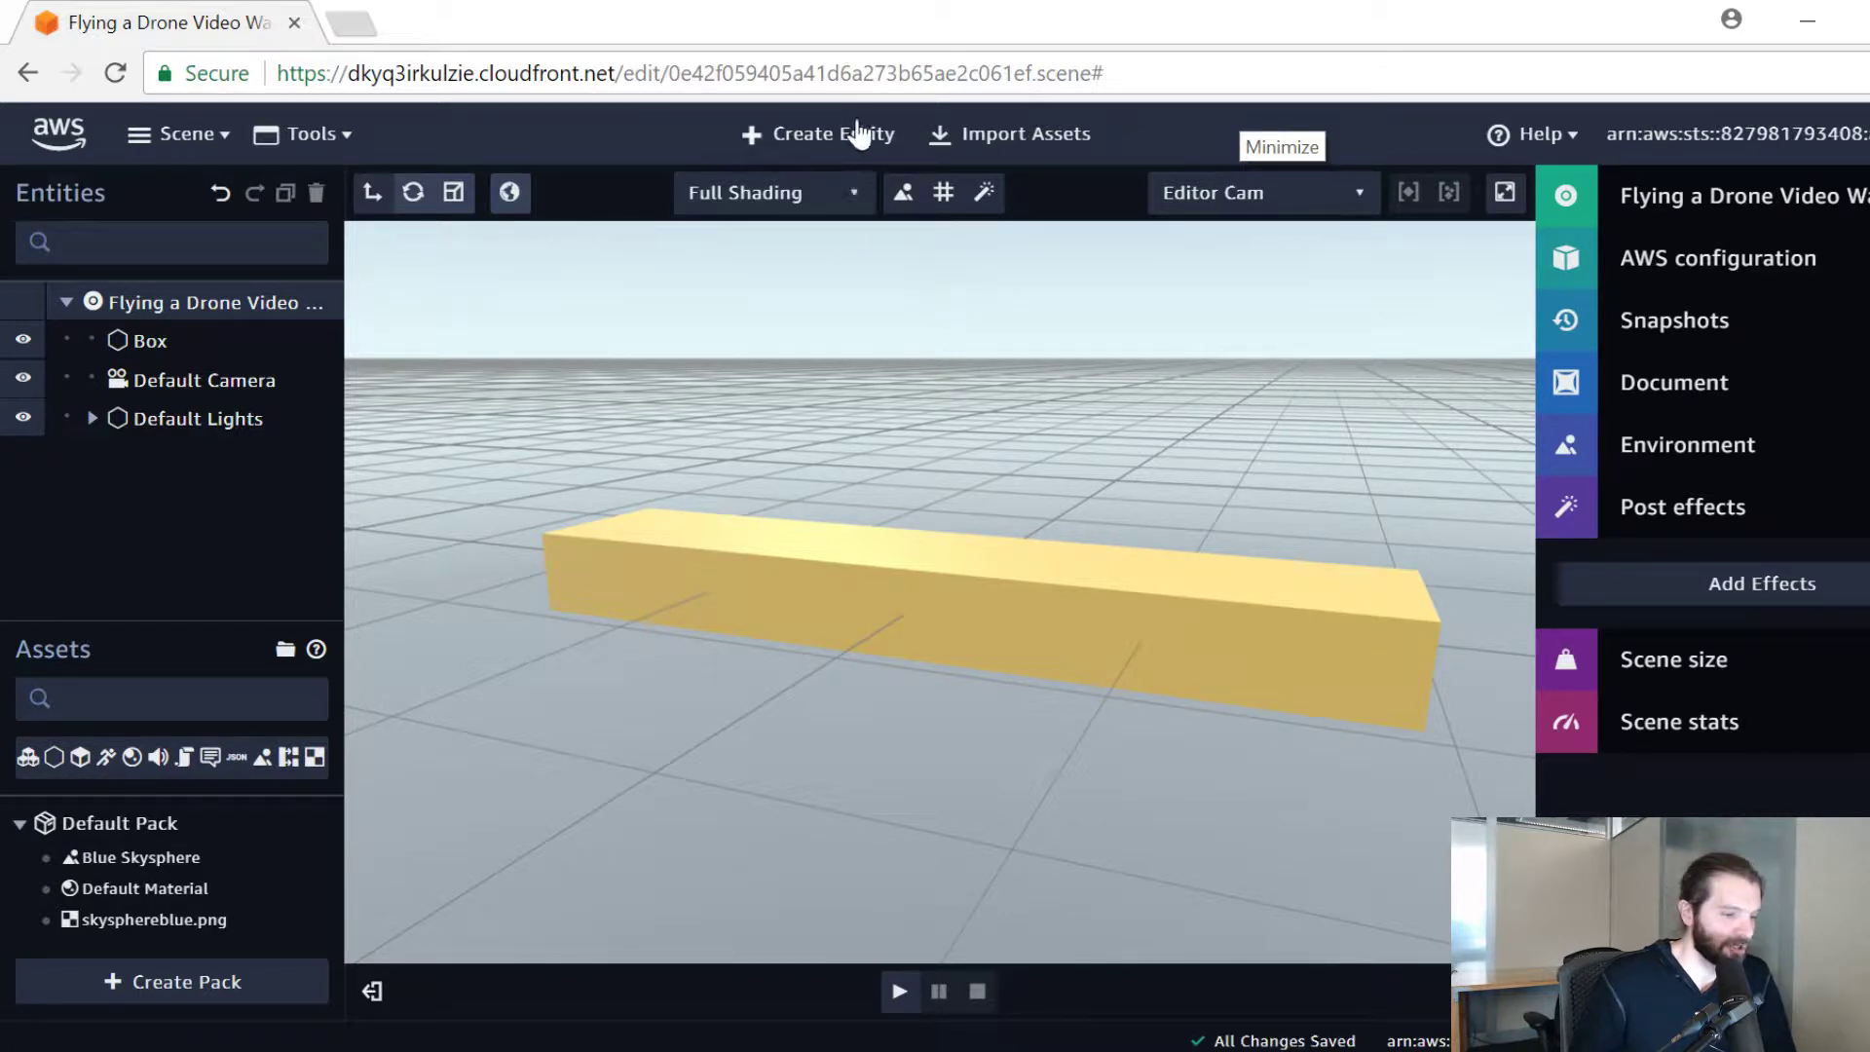
Step: Open the asset import library and browse its available characters, furniture, props and music packs
left_click(1025, 136)
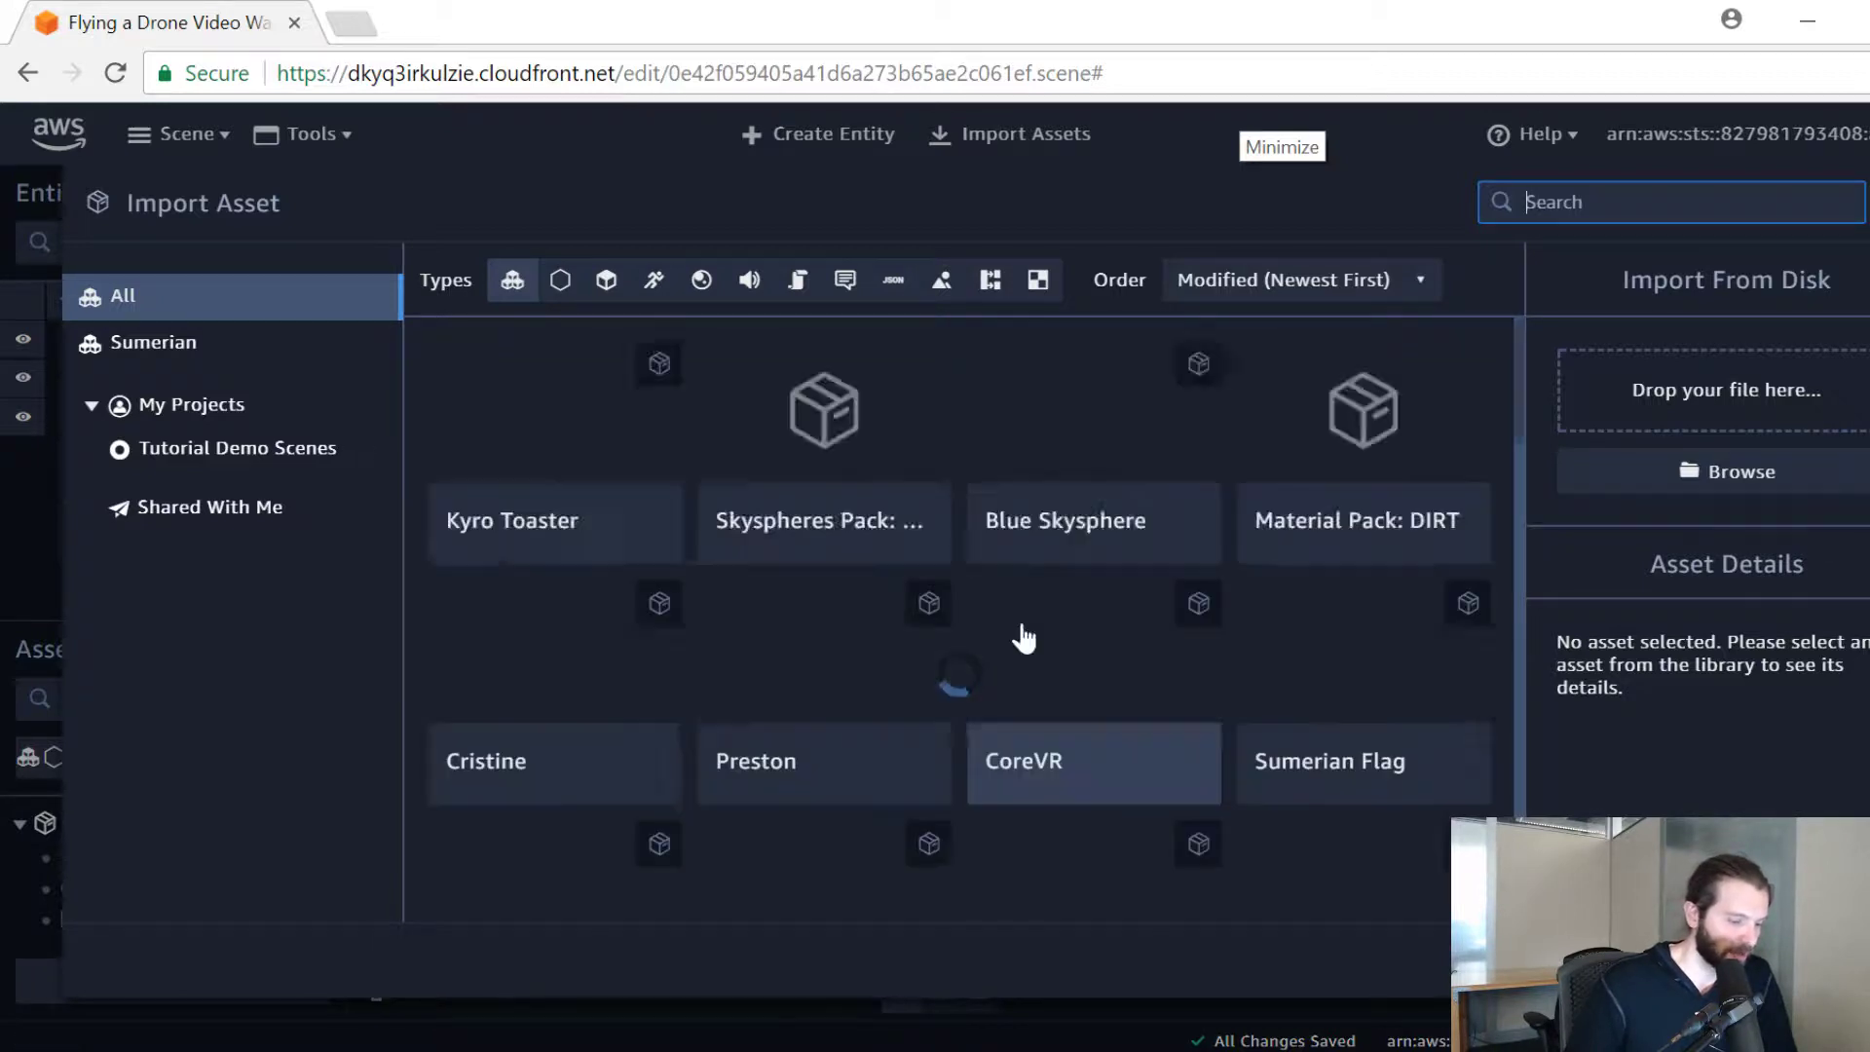
scroll(1023, 638, "down", 3)
scroll(990, 635, "down", 6)
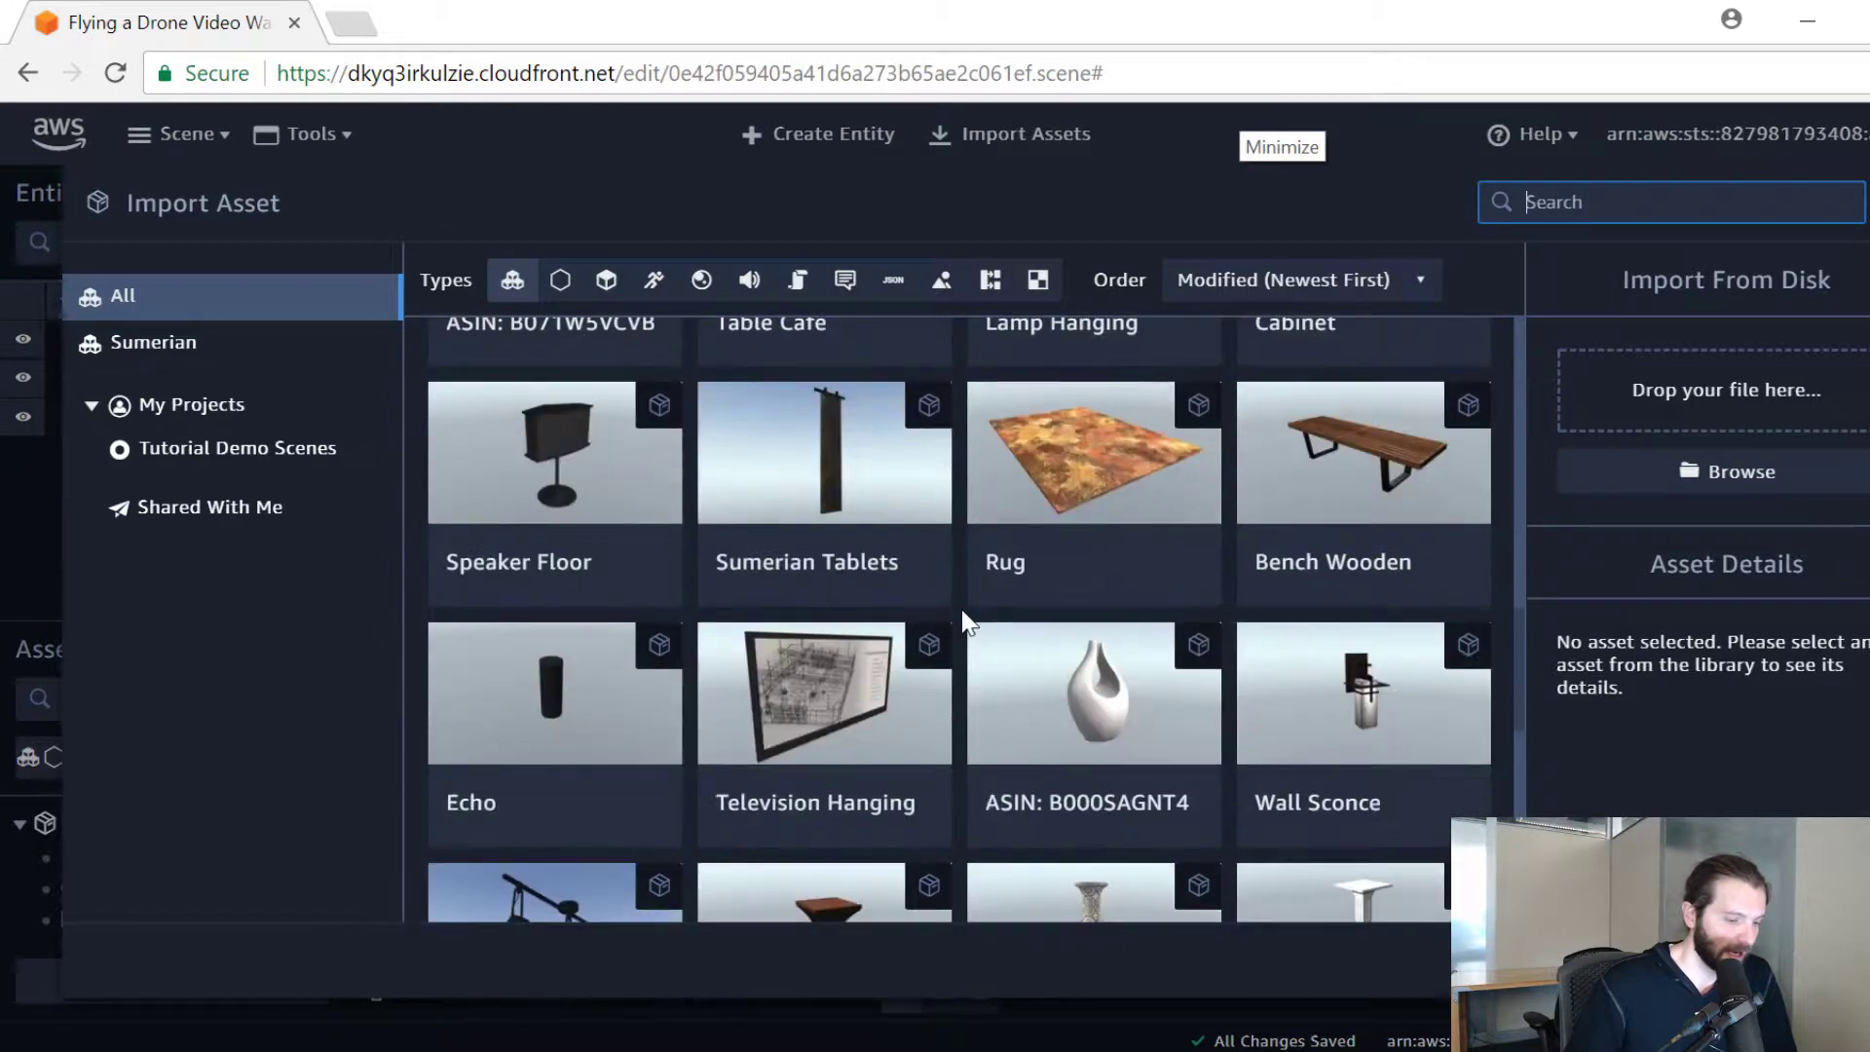
scroll(950, 638, "up", 9)
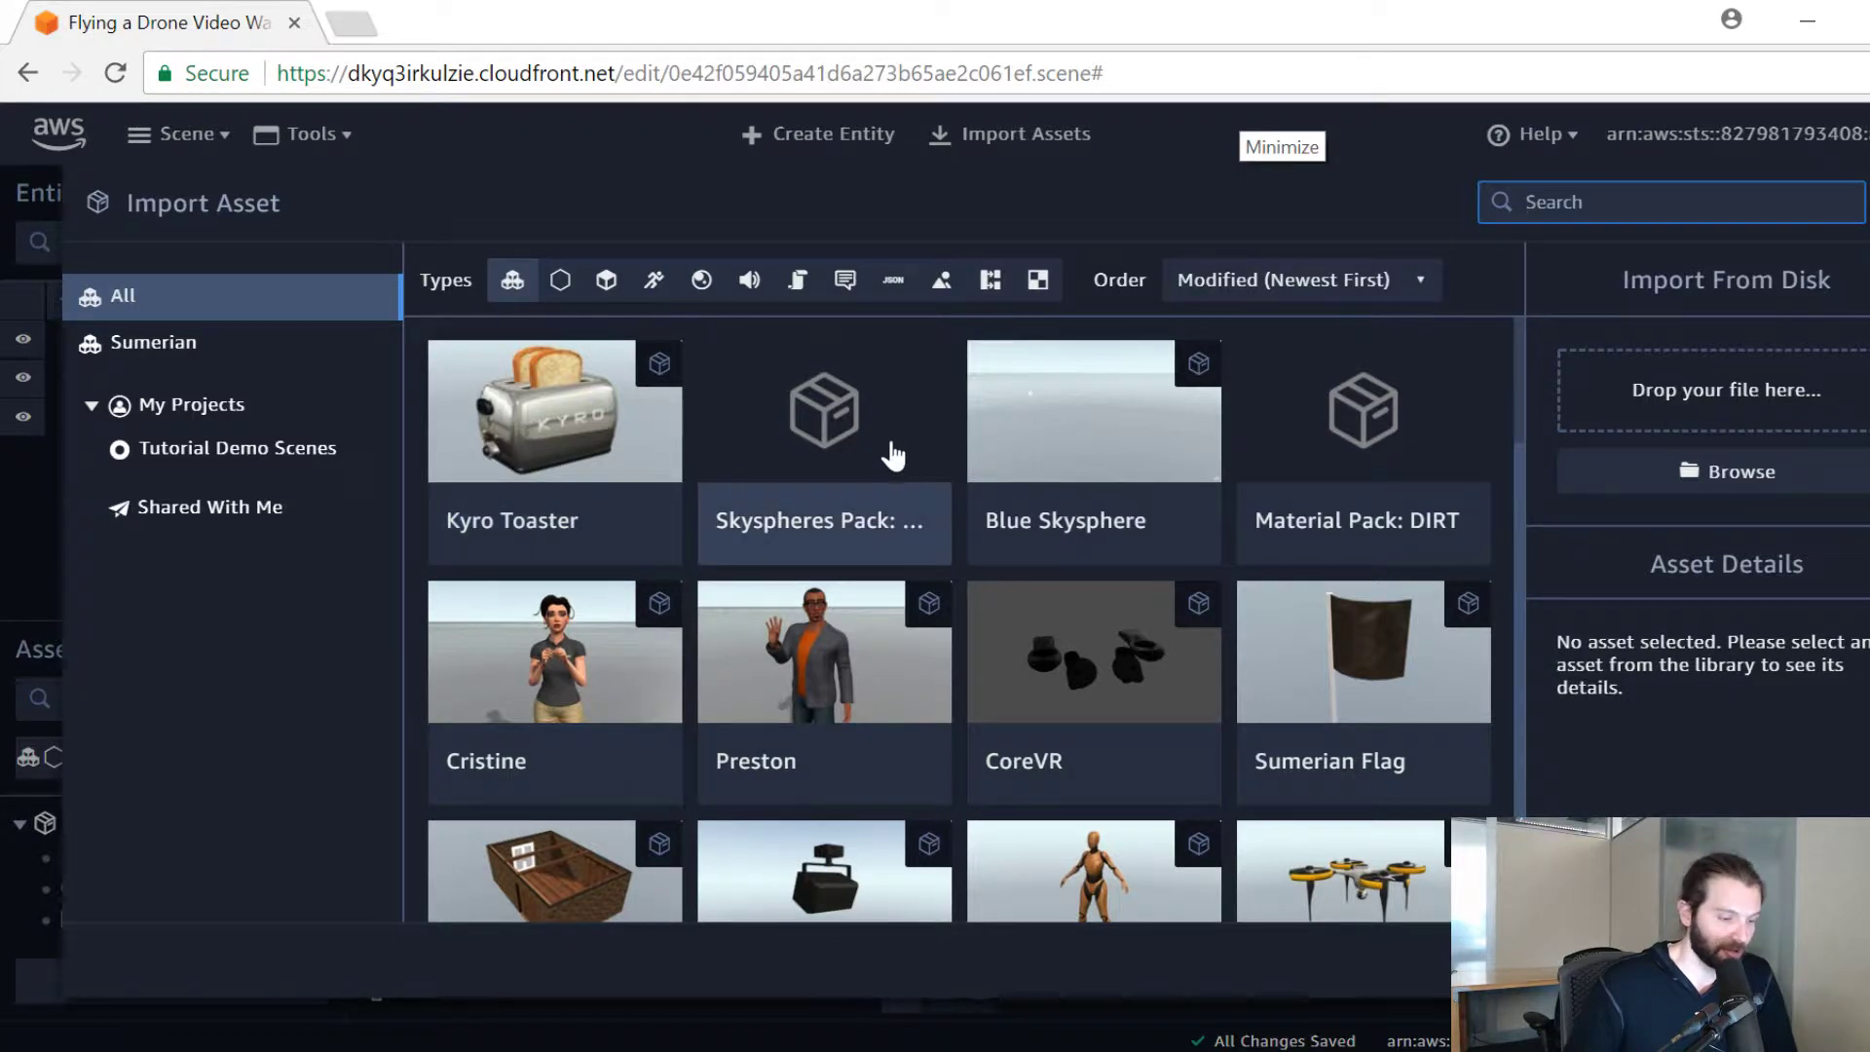
scroll(885, 447, "down", 3)
scroll(499, 606, "up", 1)
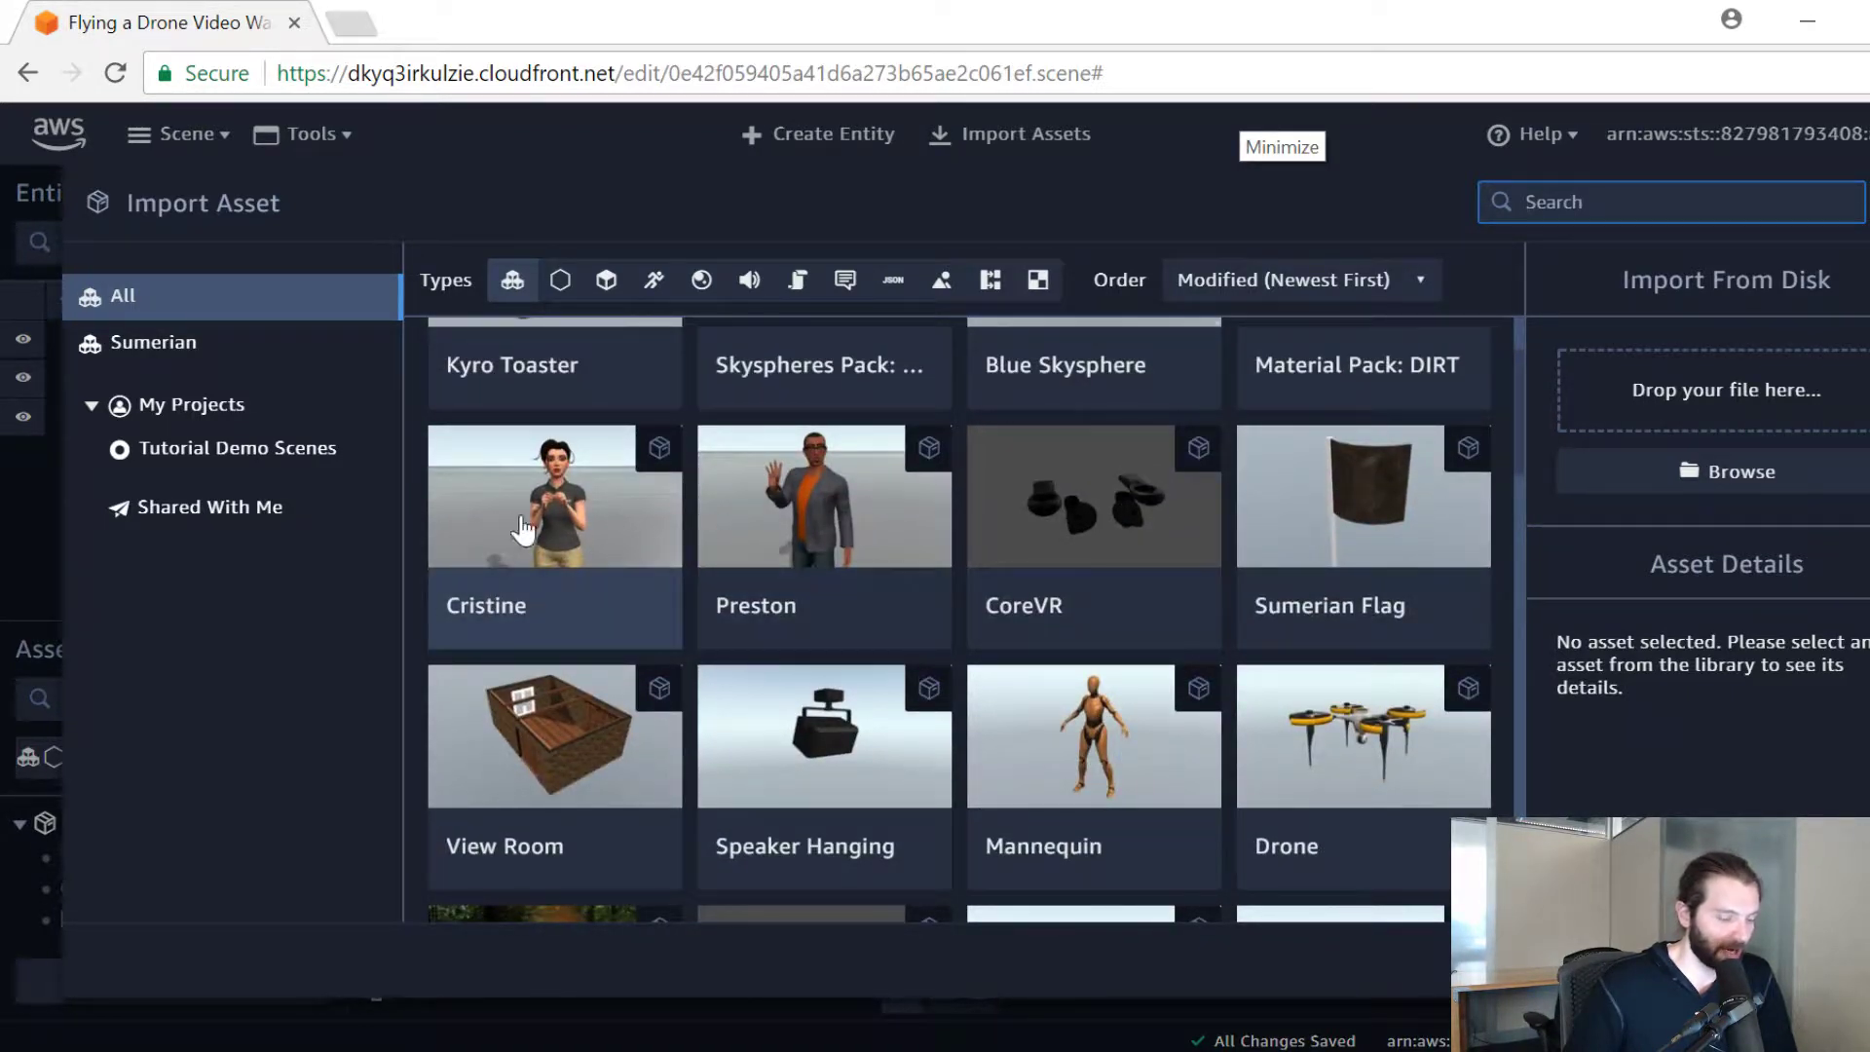
scroll(779, 556, "up", 2)
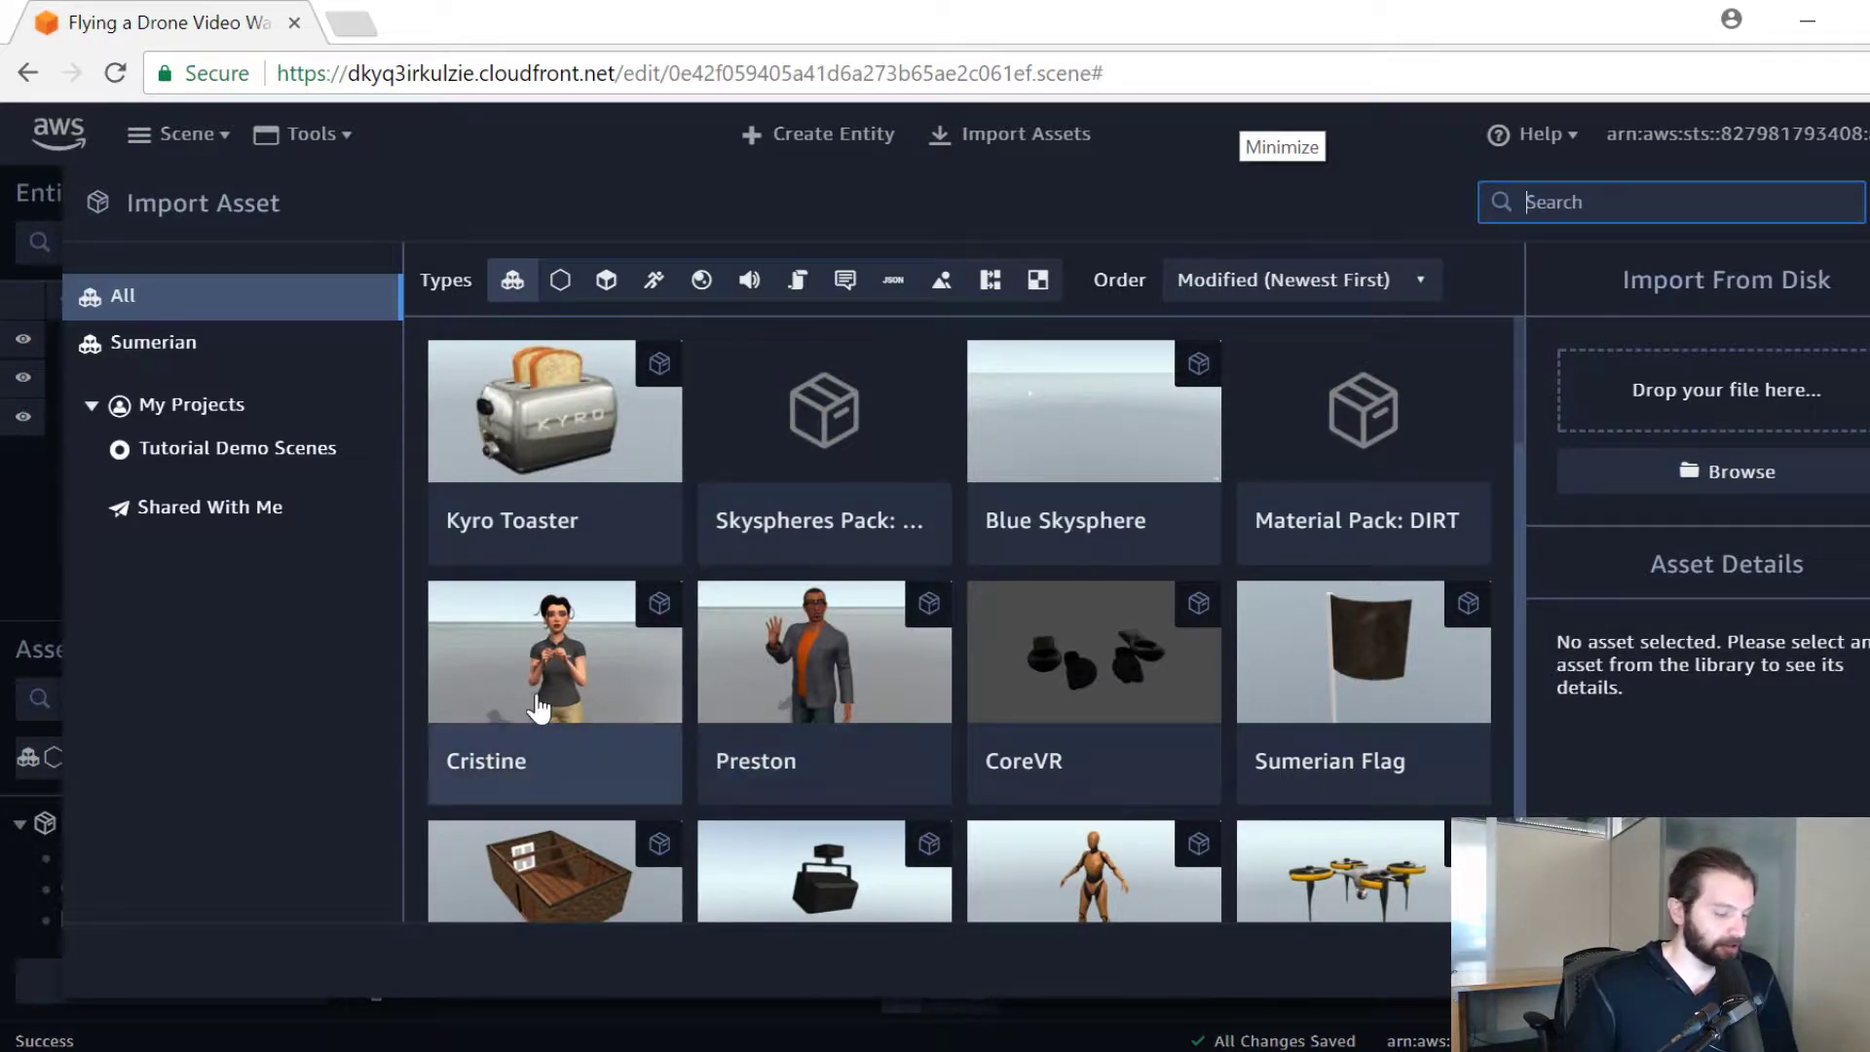
scroll(716, 605, "down", 3)
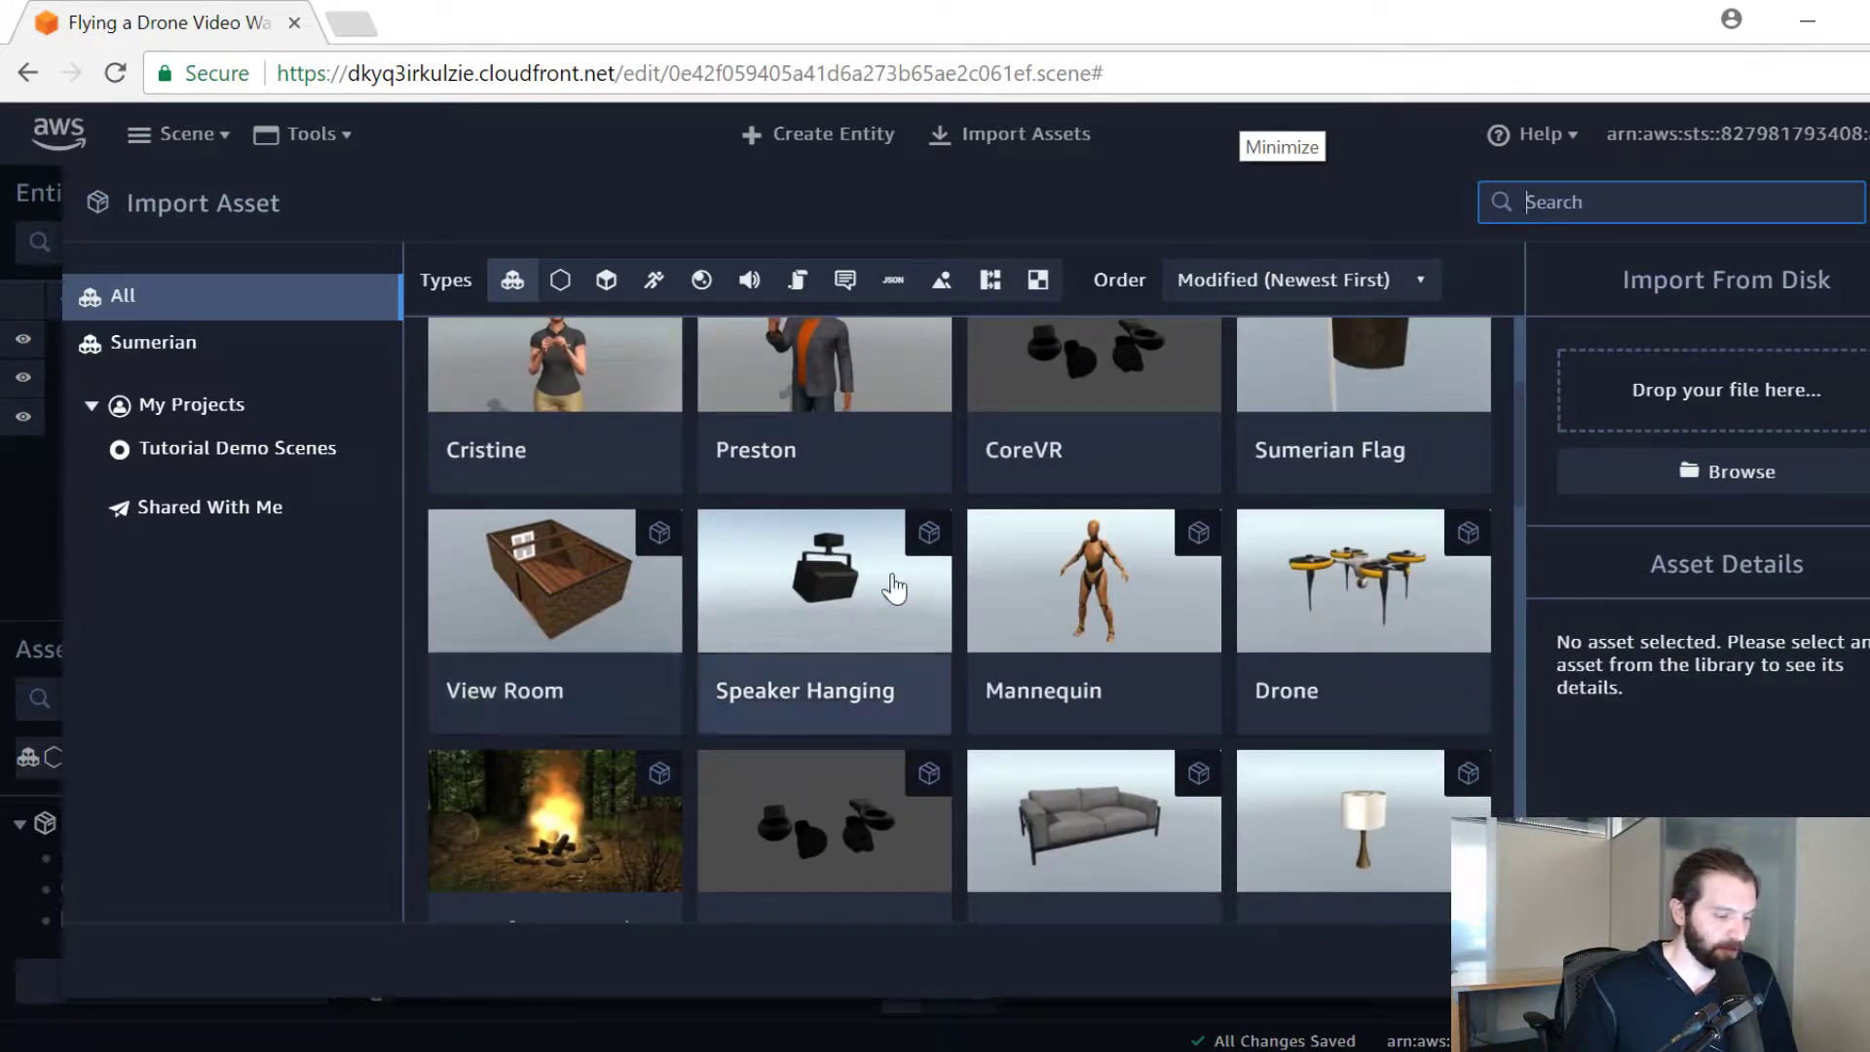
scroll(1110, 648, "down", 5)
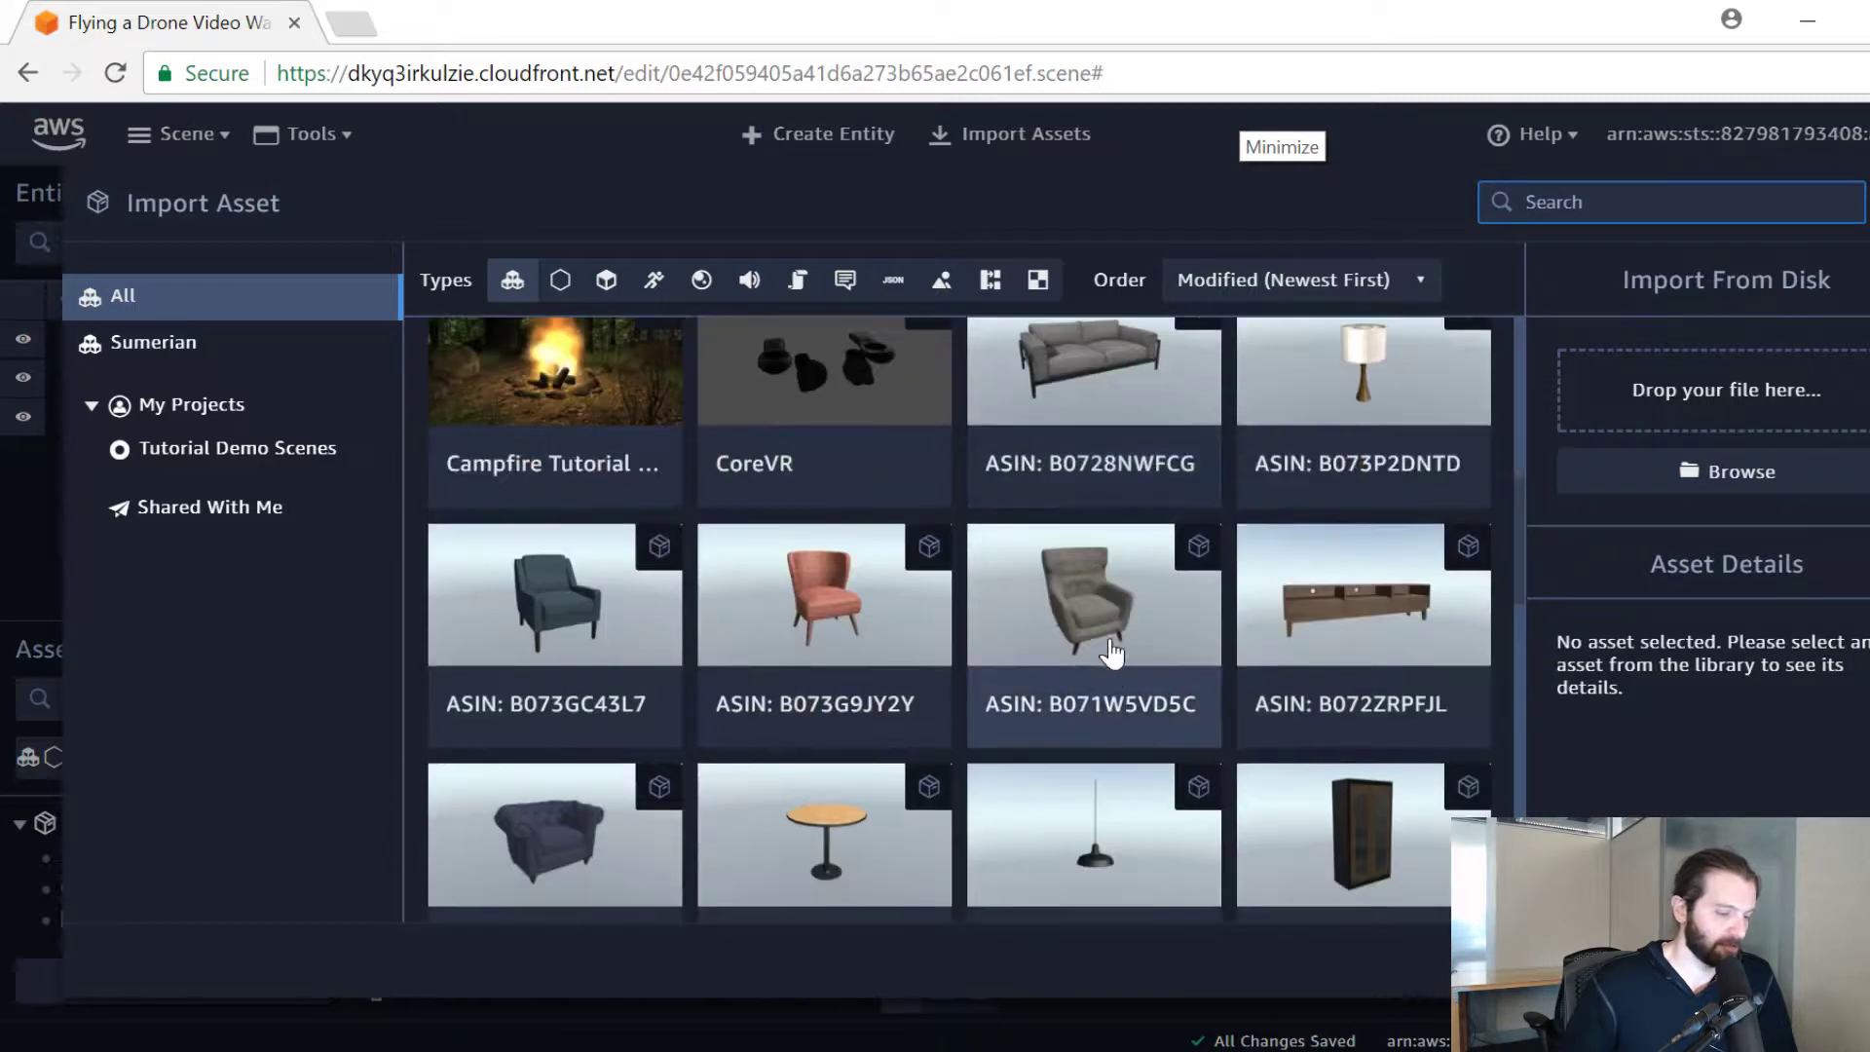
scroll(1125, 606, "down", 10)
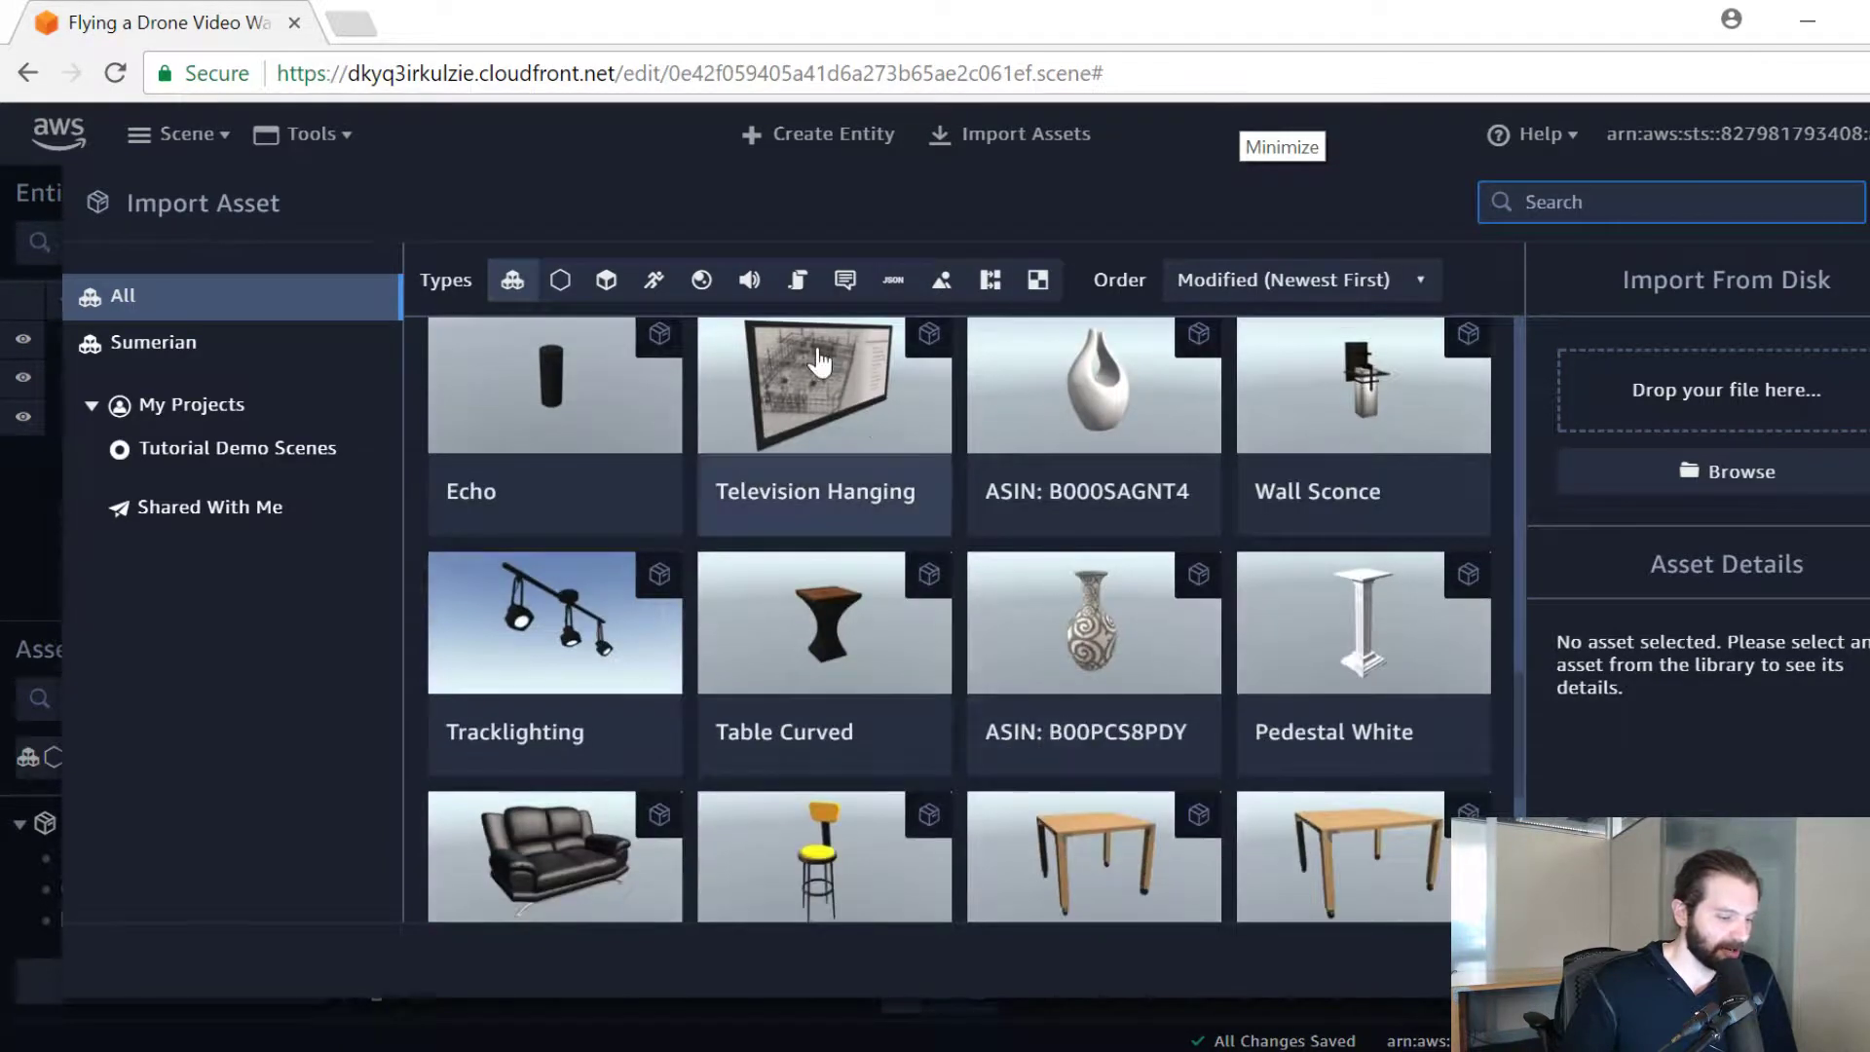
scroll(1072, 604, "down", 3)
scroll(1002, 590, "down", 3)
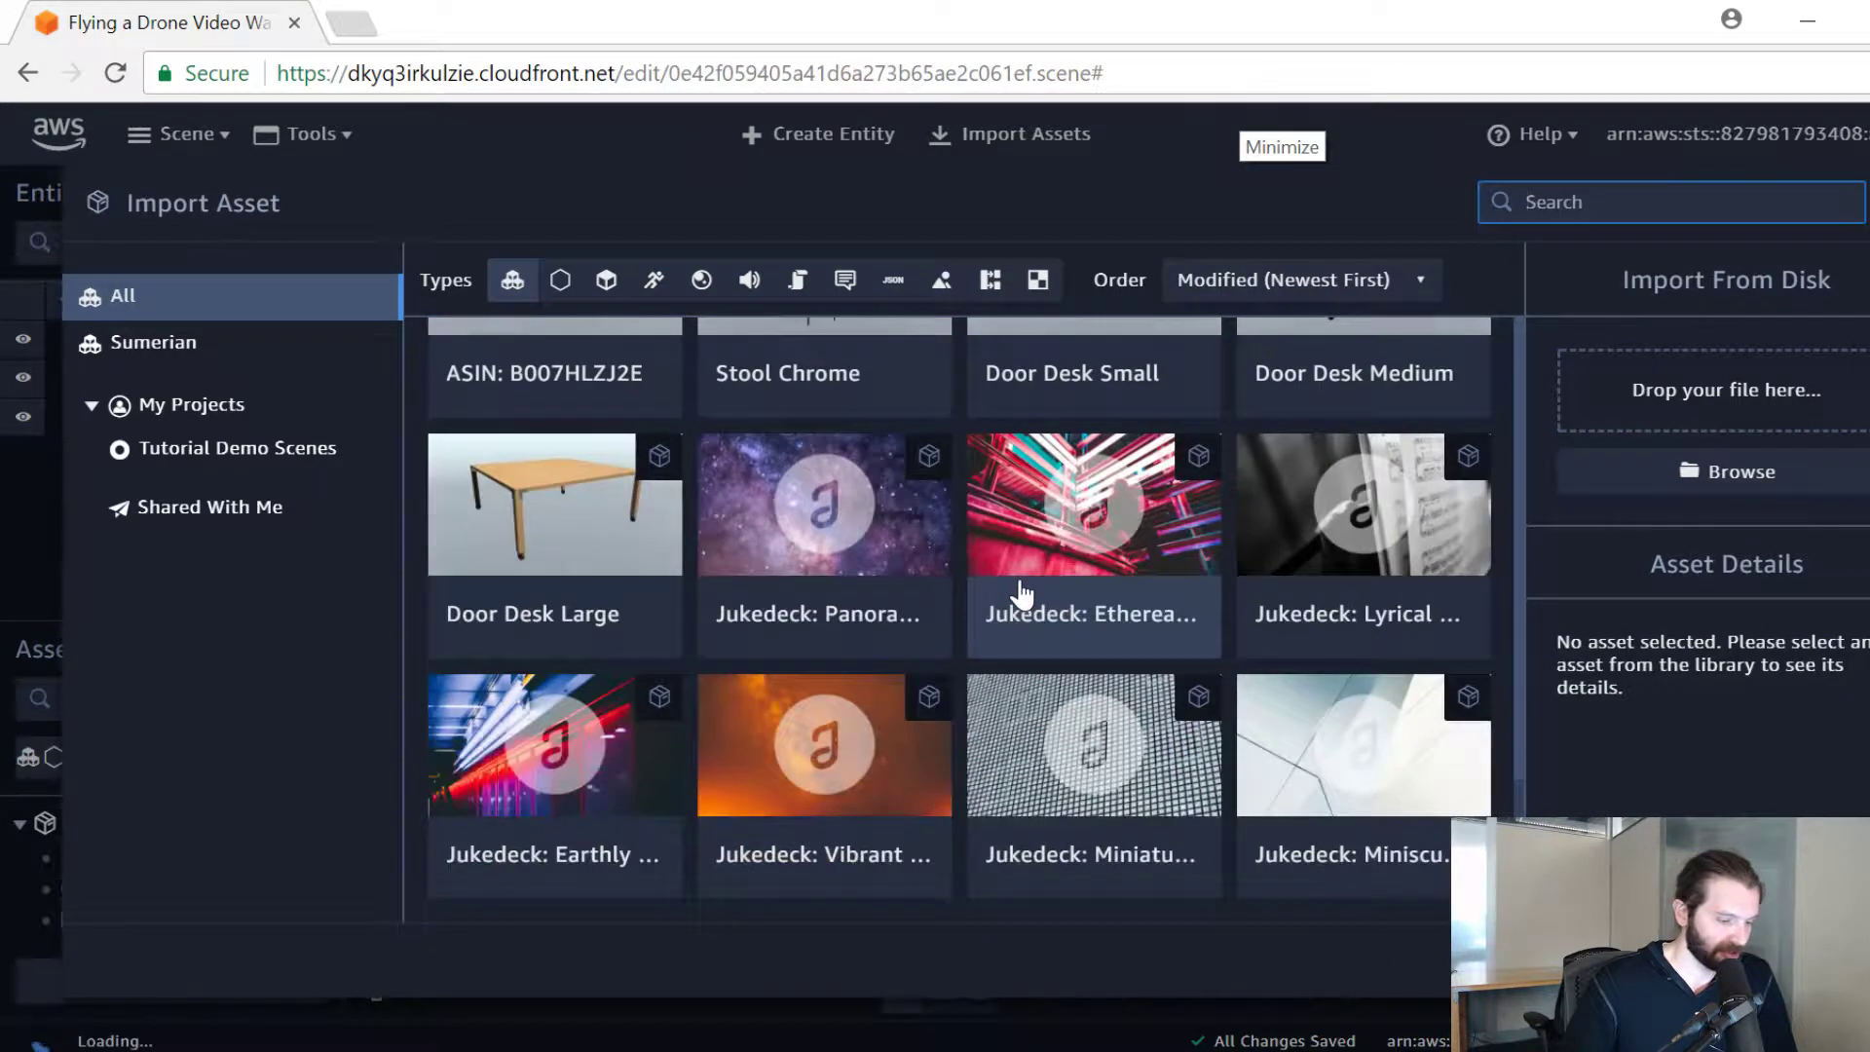
scroll(1023, 596, "down", 1)
scroll(1025, 586, "up", 9)
scroll(1013, 575, "down", 9)
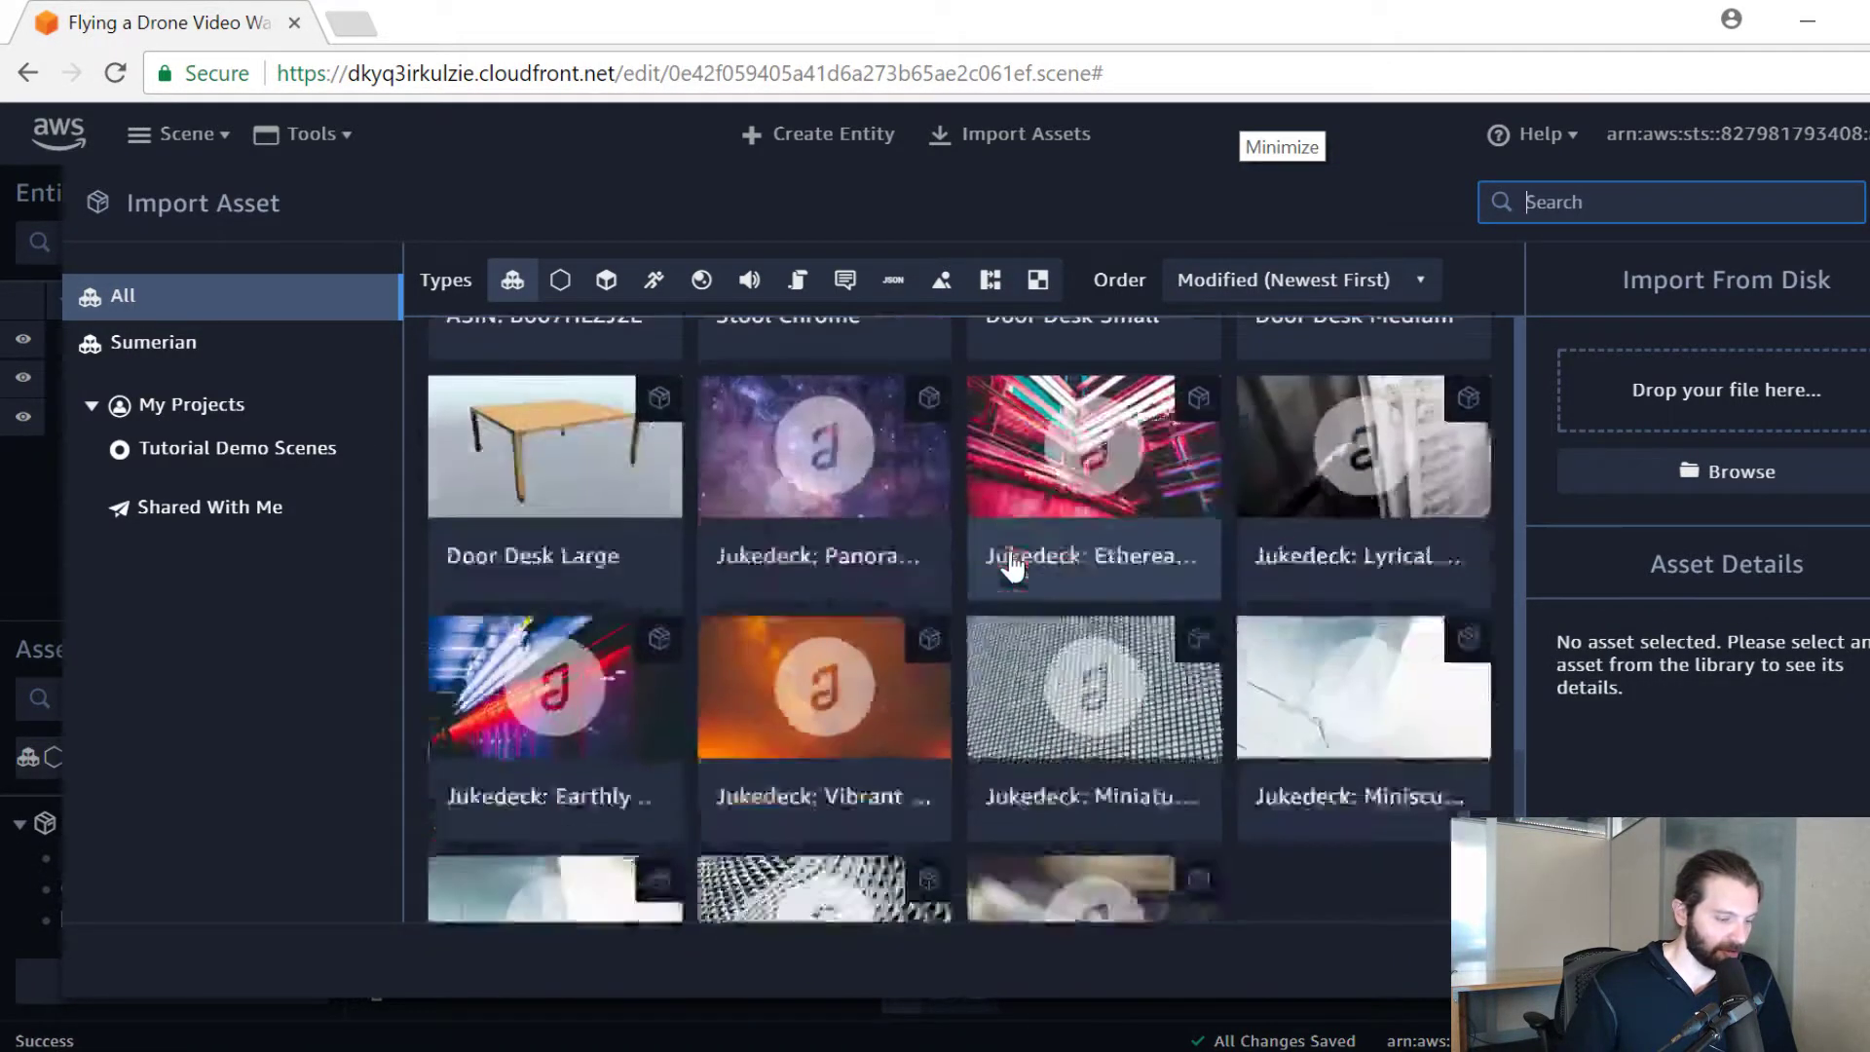
scroll(1008, 570, "up", 18)
scroll(1018, 565, "up", 7)
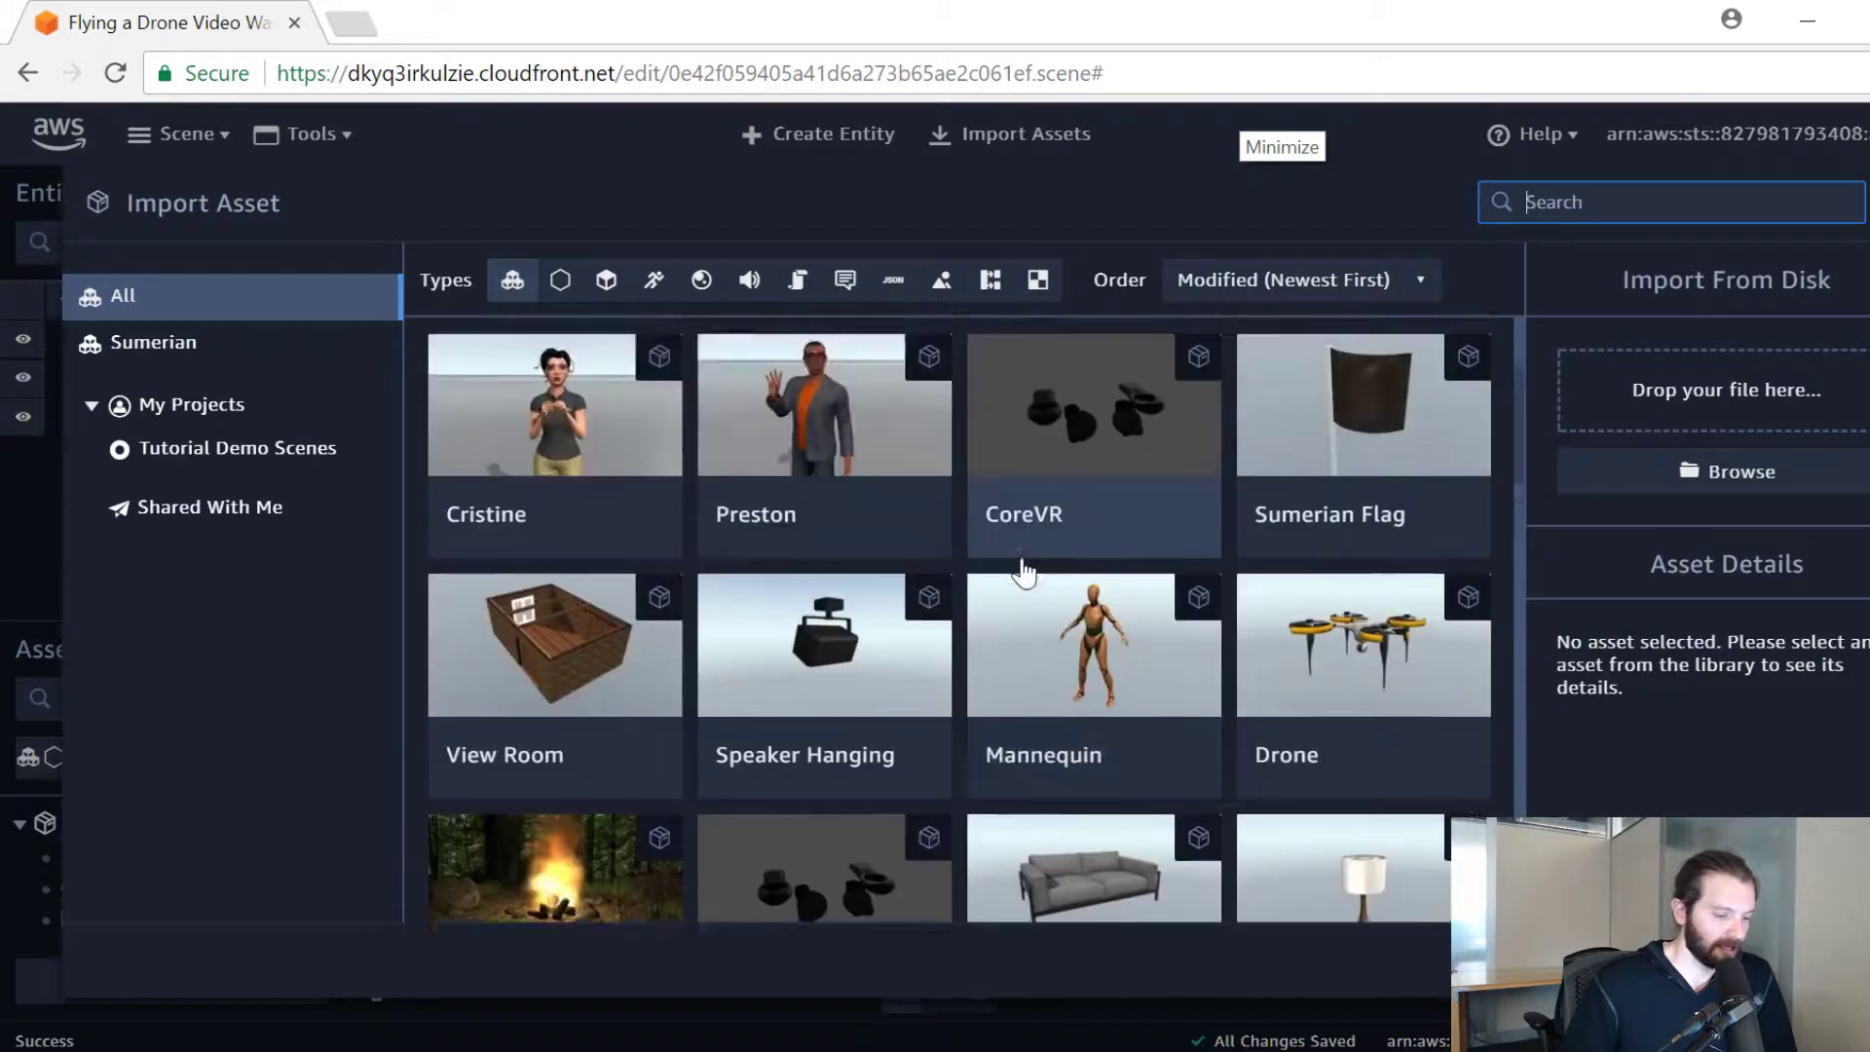
scroll(1020, 563, "down", 3)
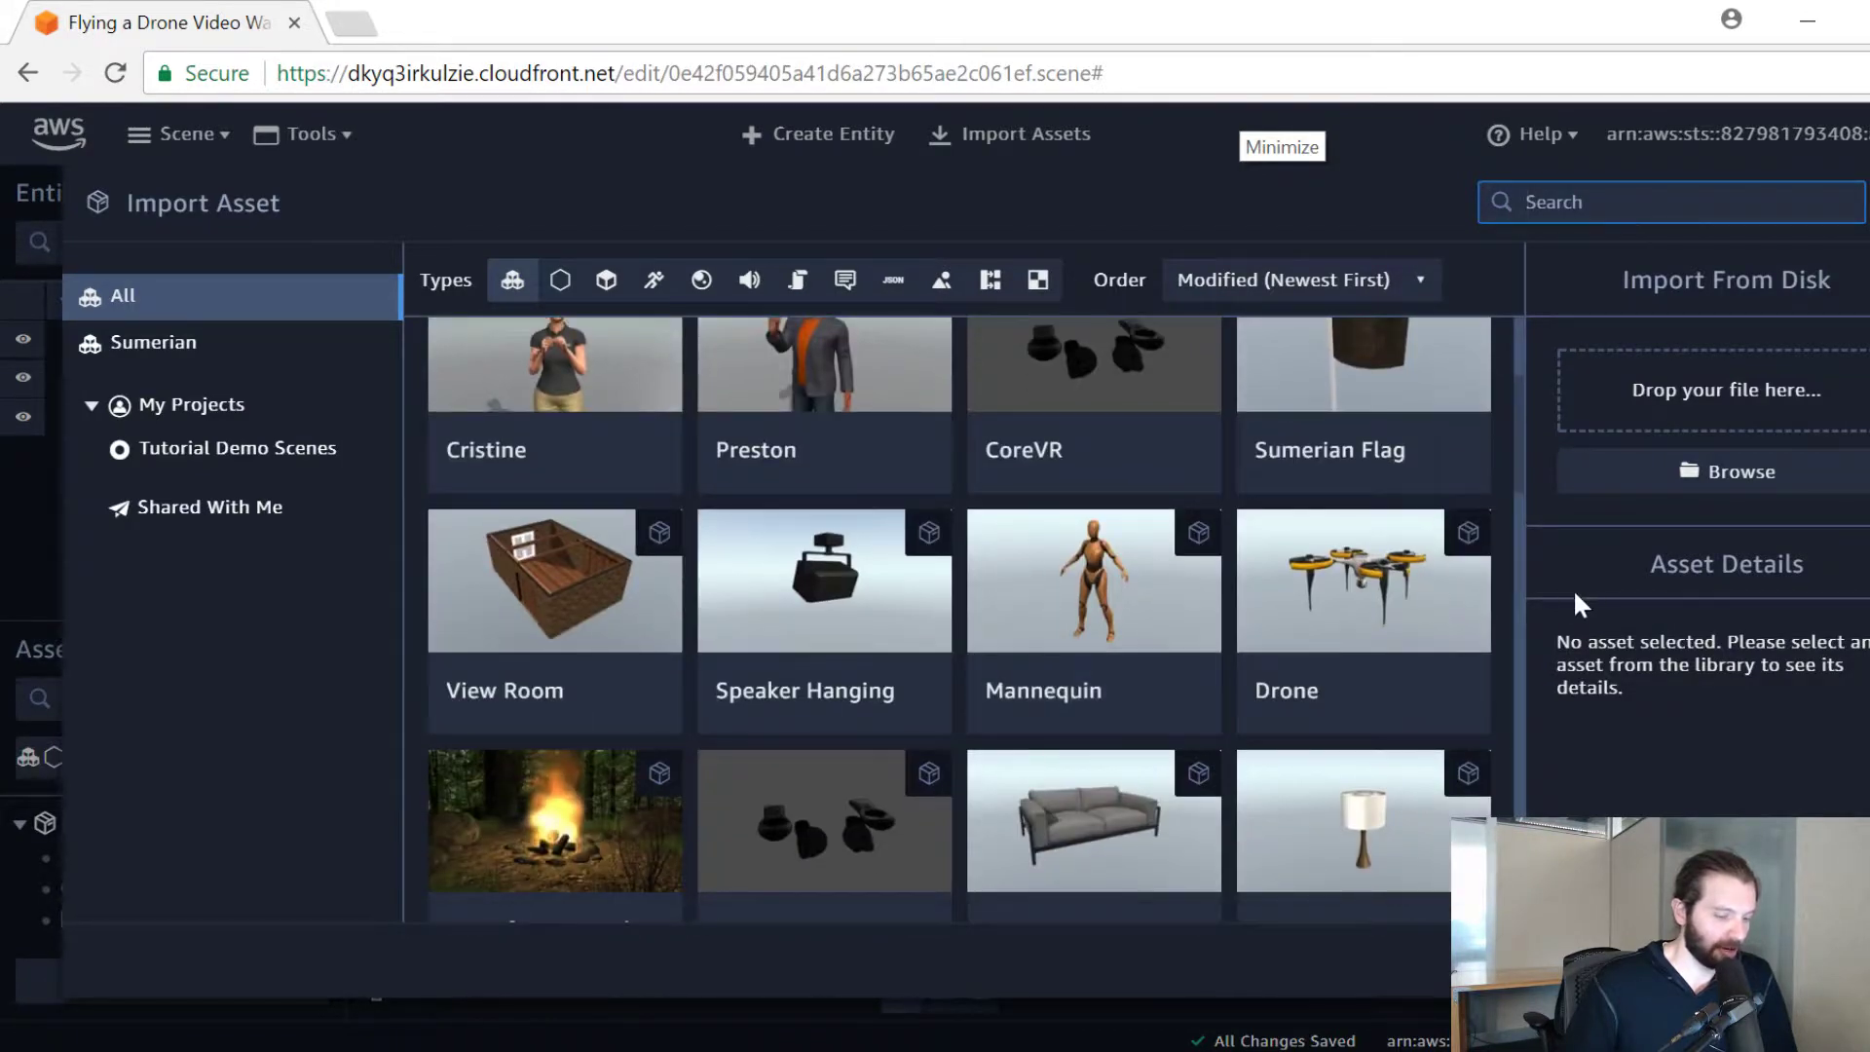
Step: Import the Drone pack from the asset library and enlarge the Assets list
left_click(1382, 585)
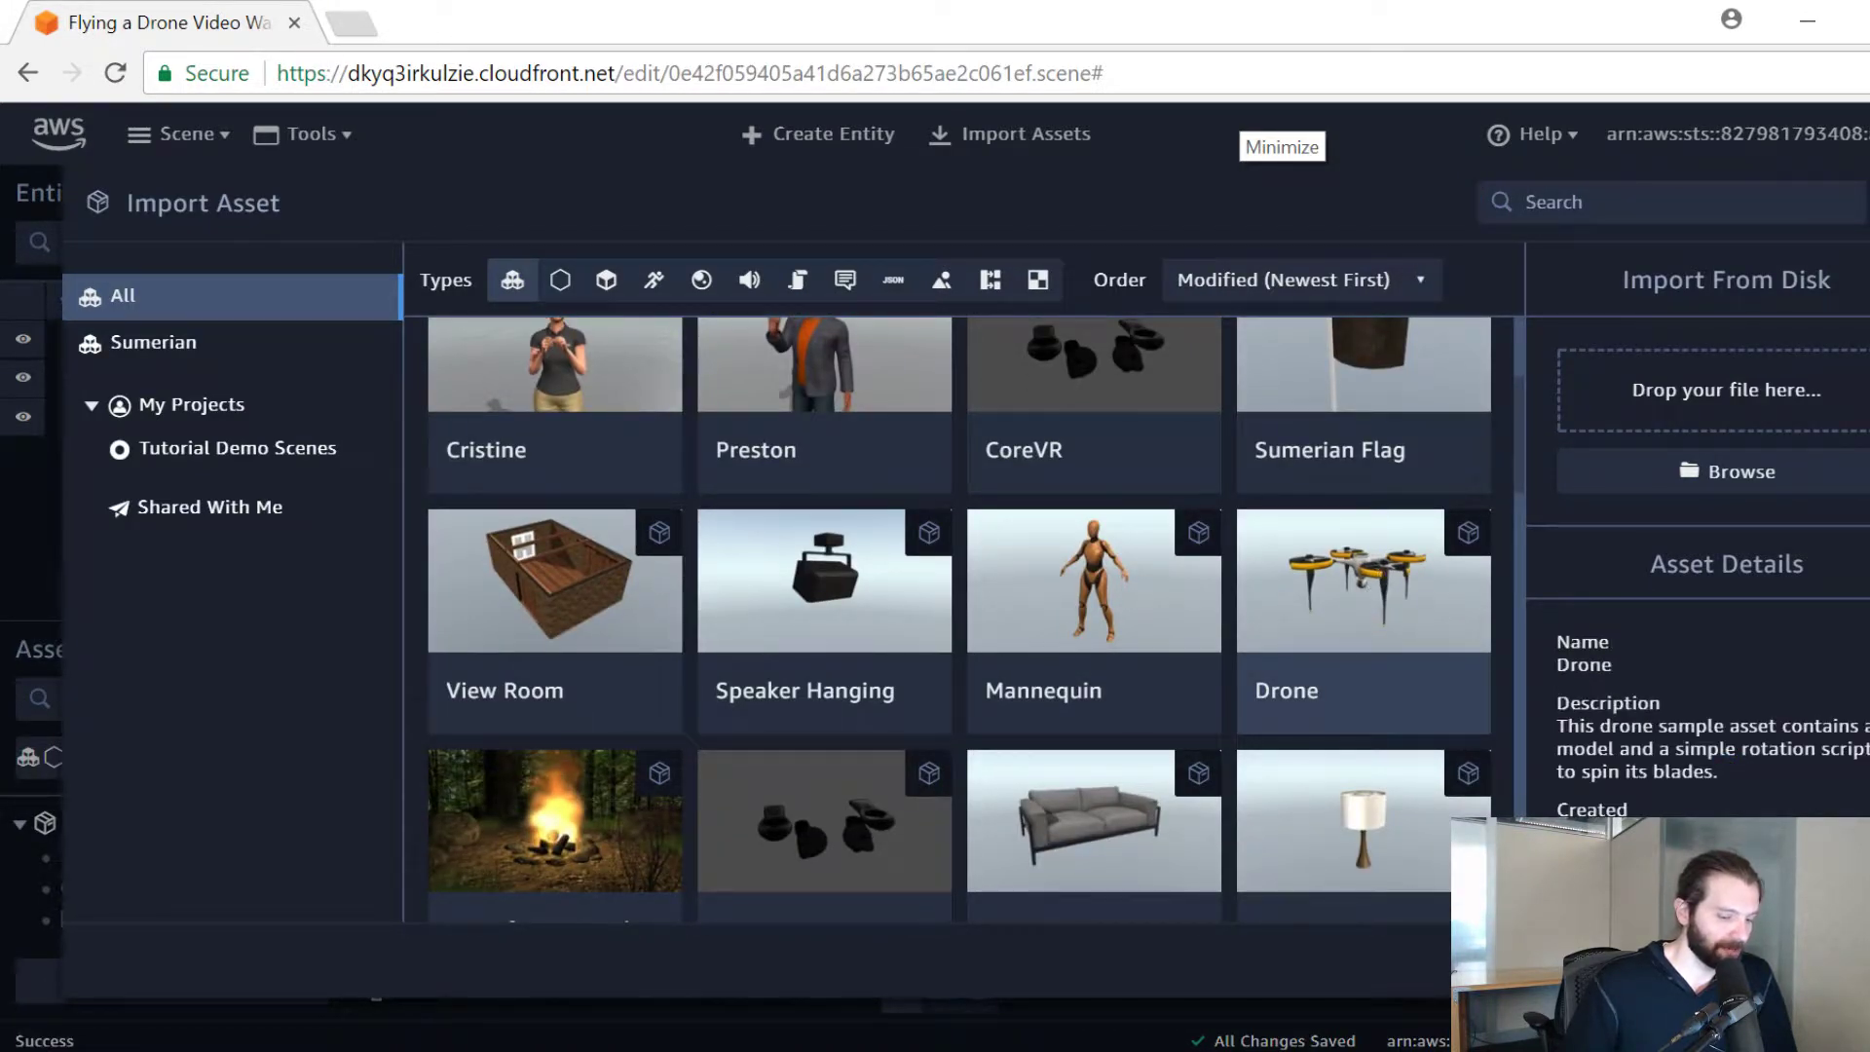
left_click(1811, 961)
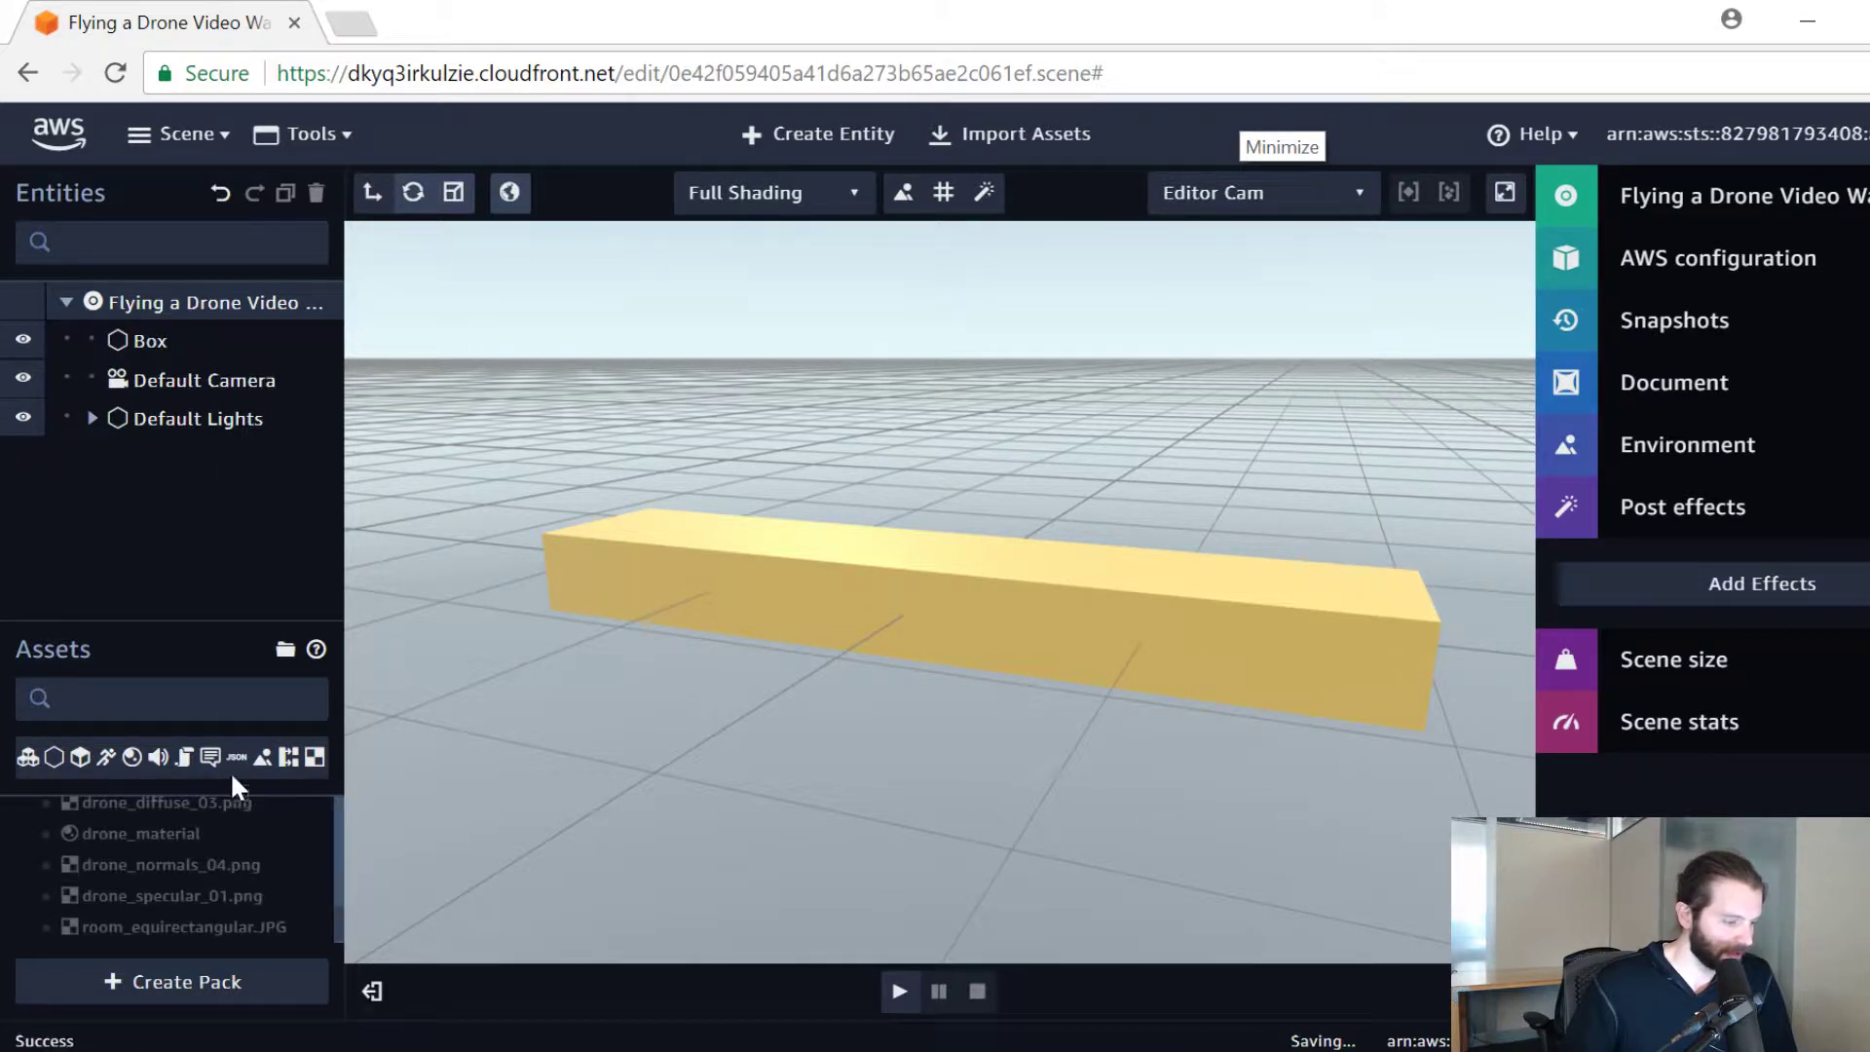
left_click_drag(211, 614, 223, 505)
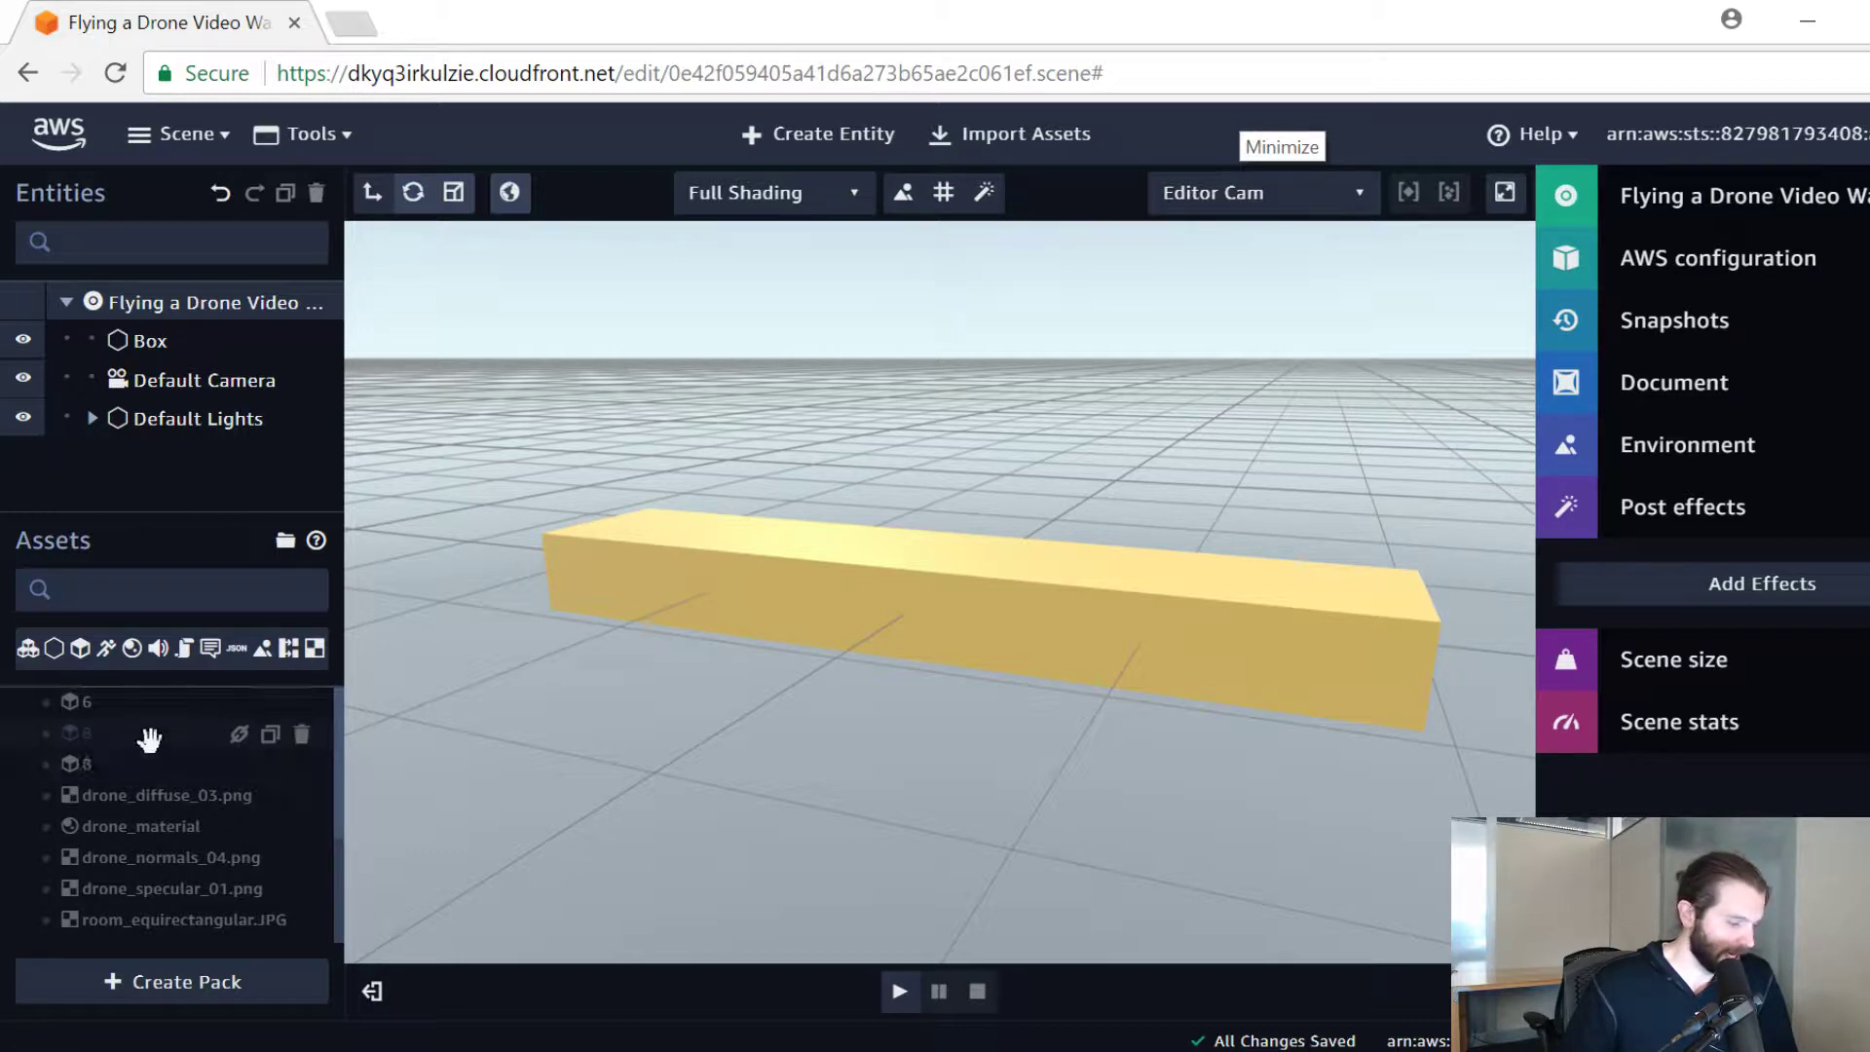
Step: Collapse the Default Pack and look through the imported Drone pack's assets
scroll(107, 769, "up", 4)
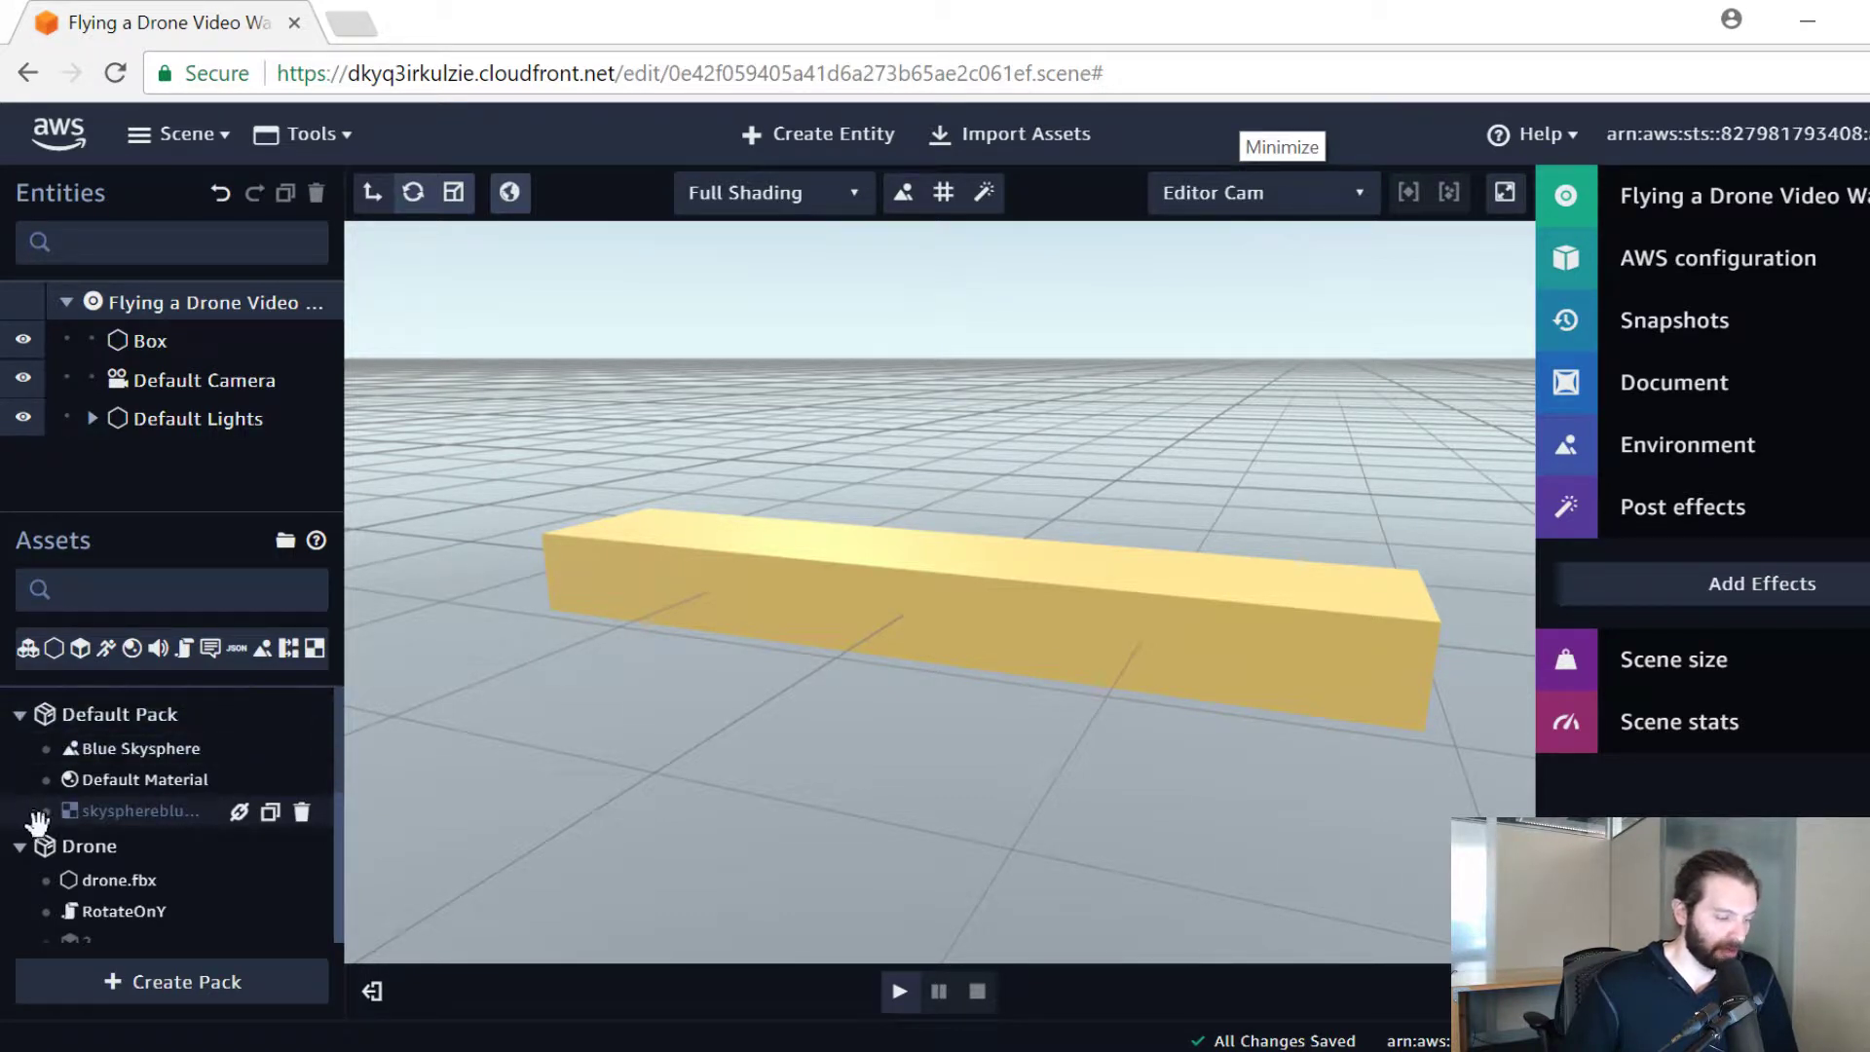
left_click(21, 717)
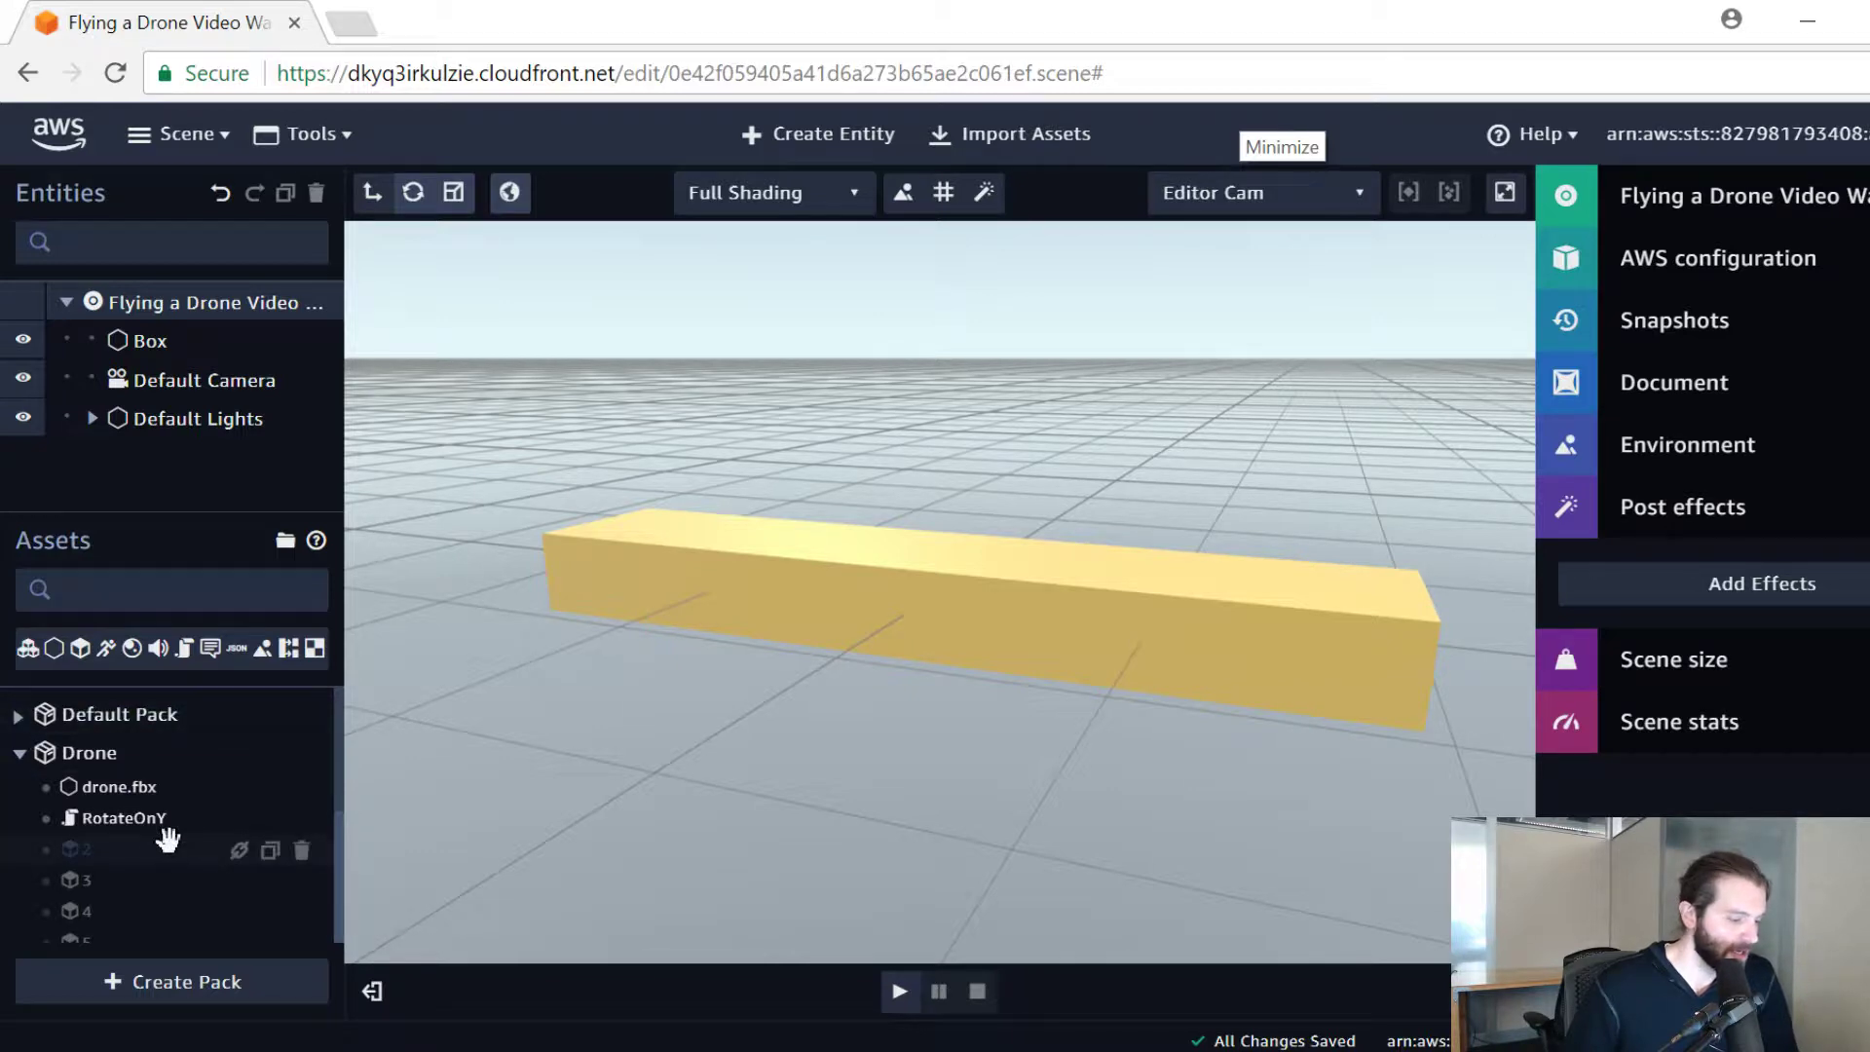
left_click_drag(266, 783, 969, 623)
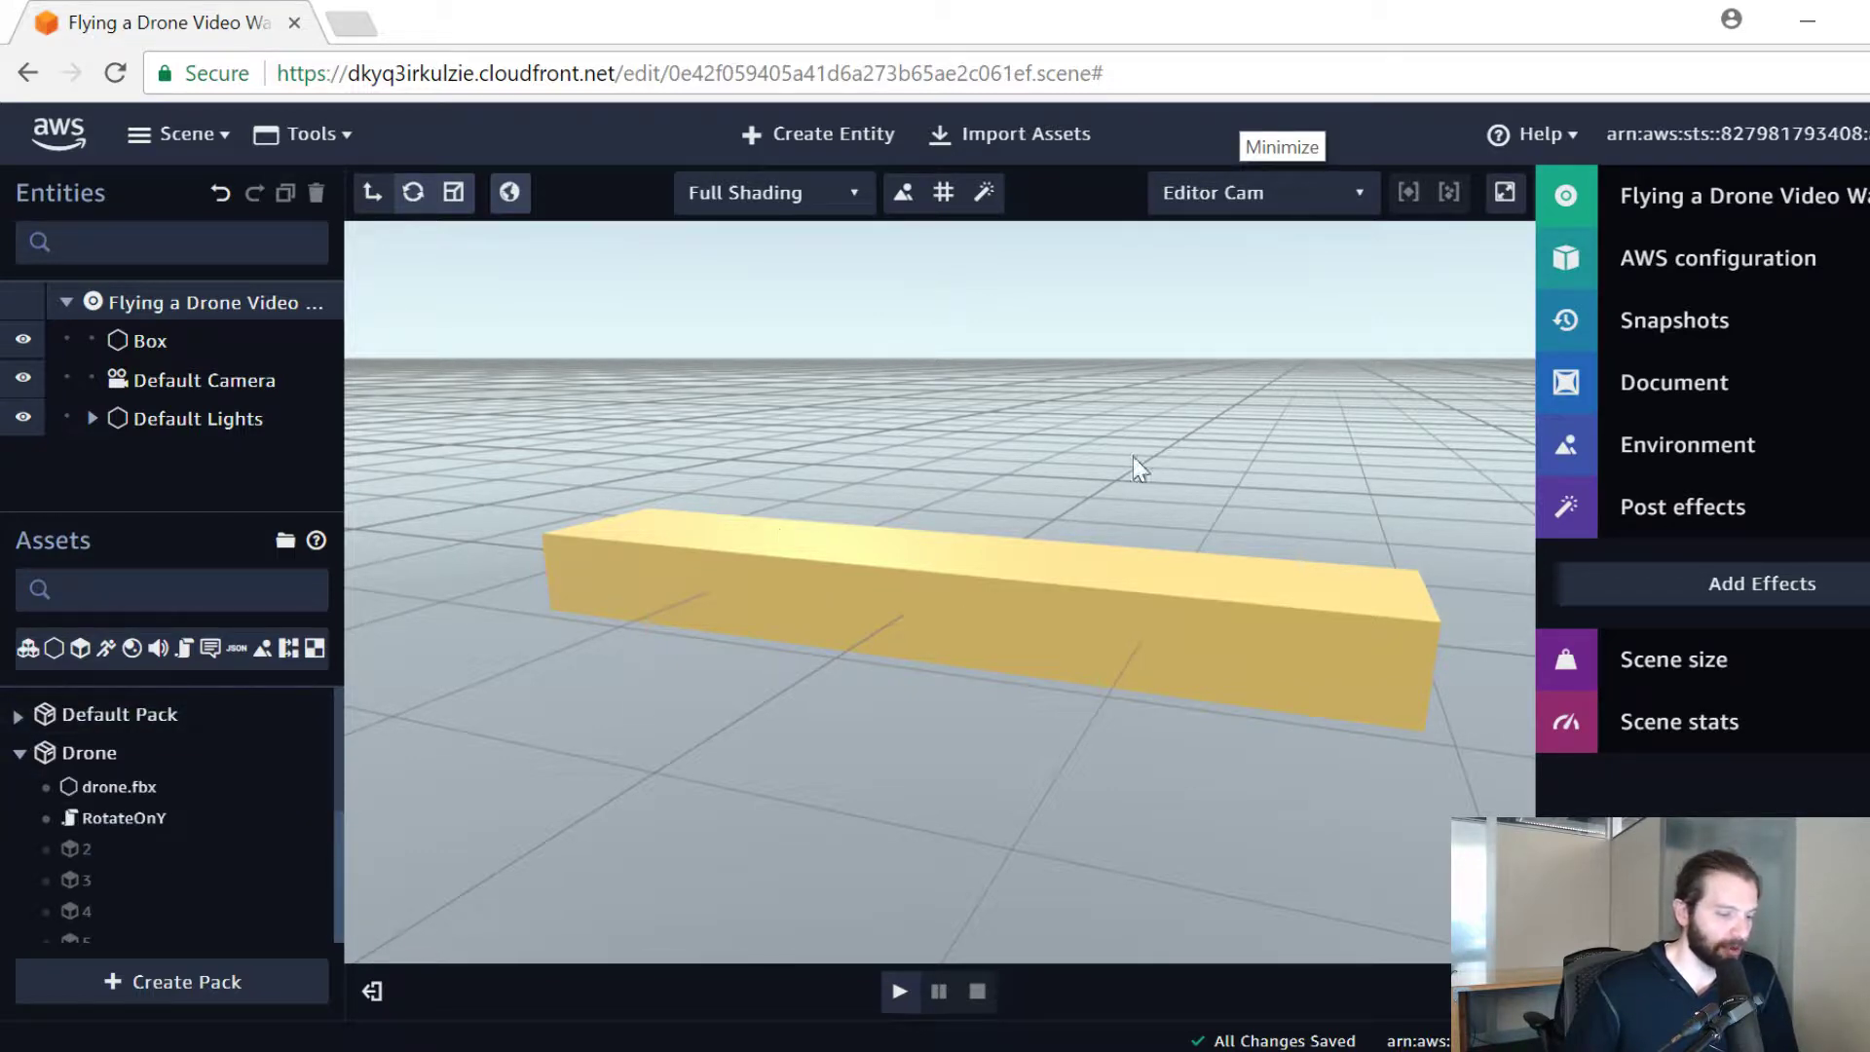
right_click_drag(1289, 373, 1284, 411)
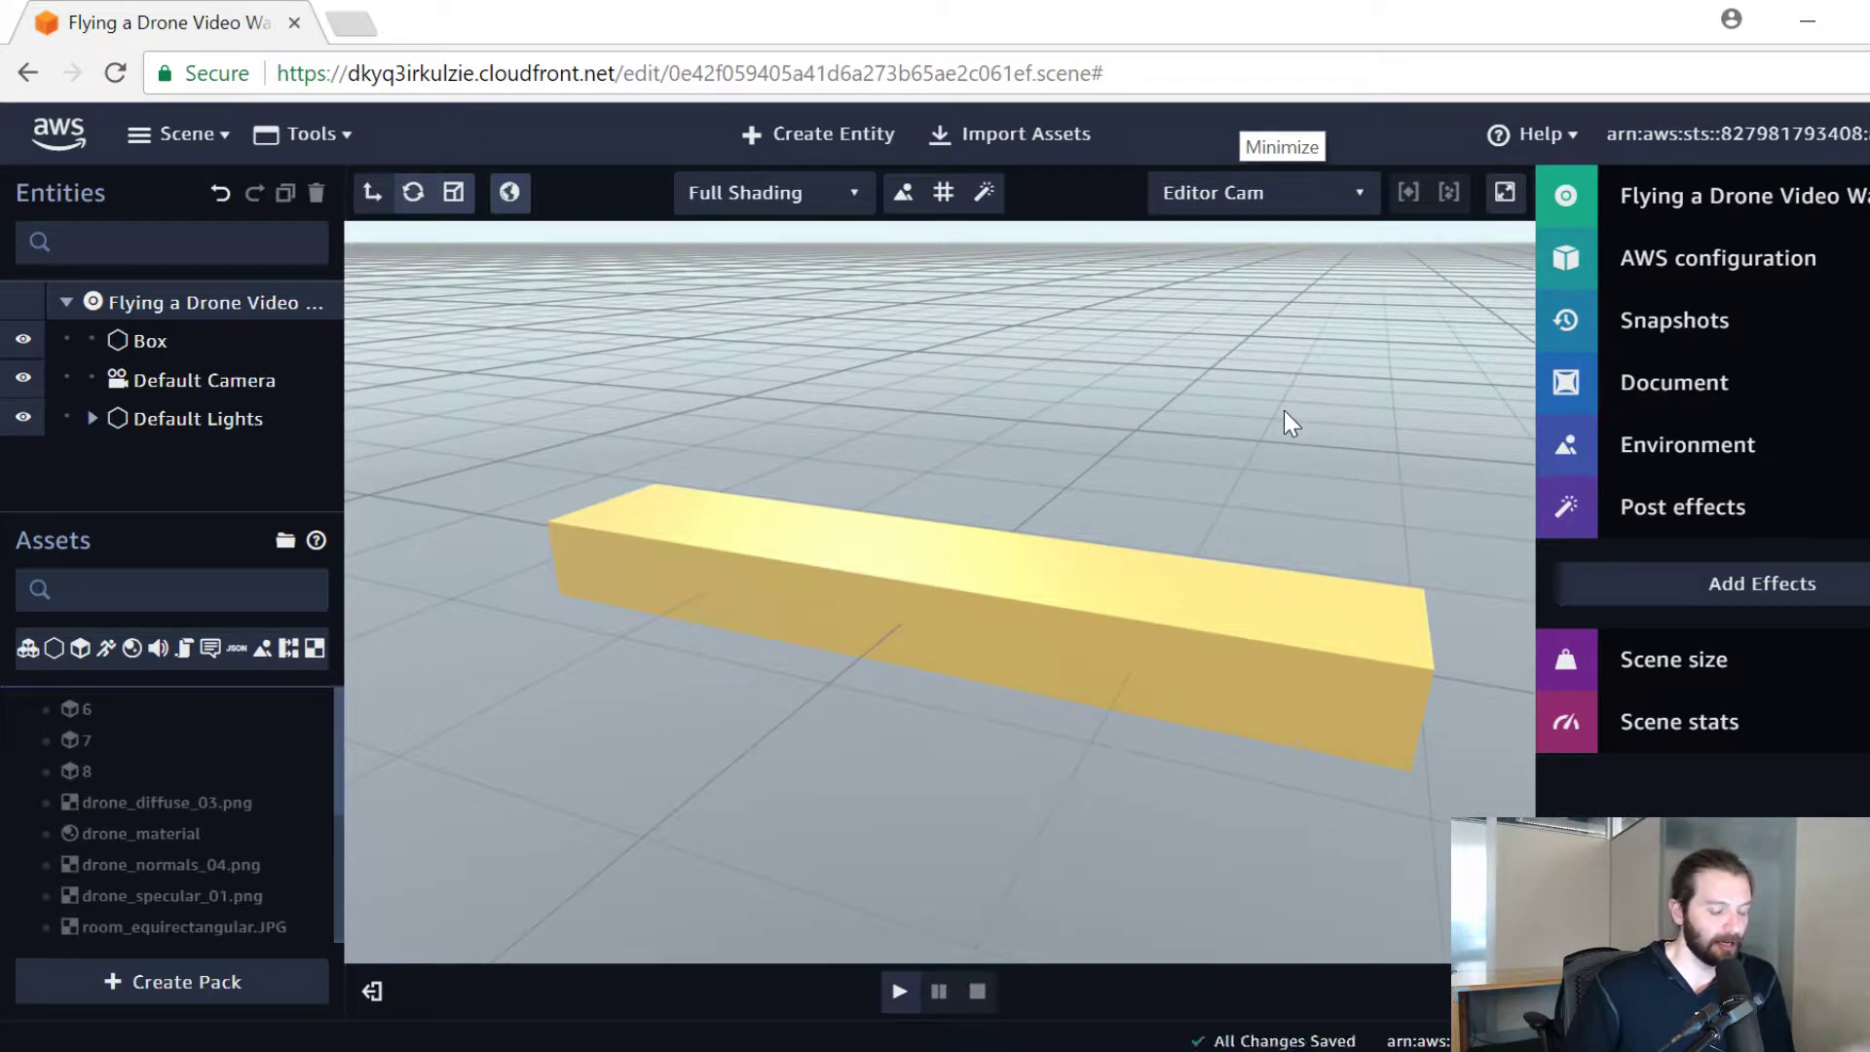
right_click_drag(1284, 411, 1282, 424)
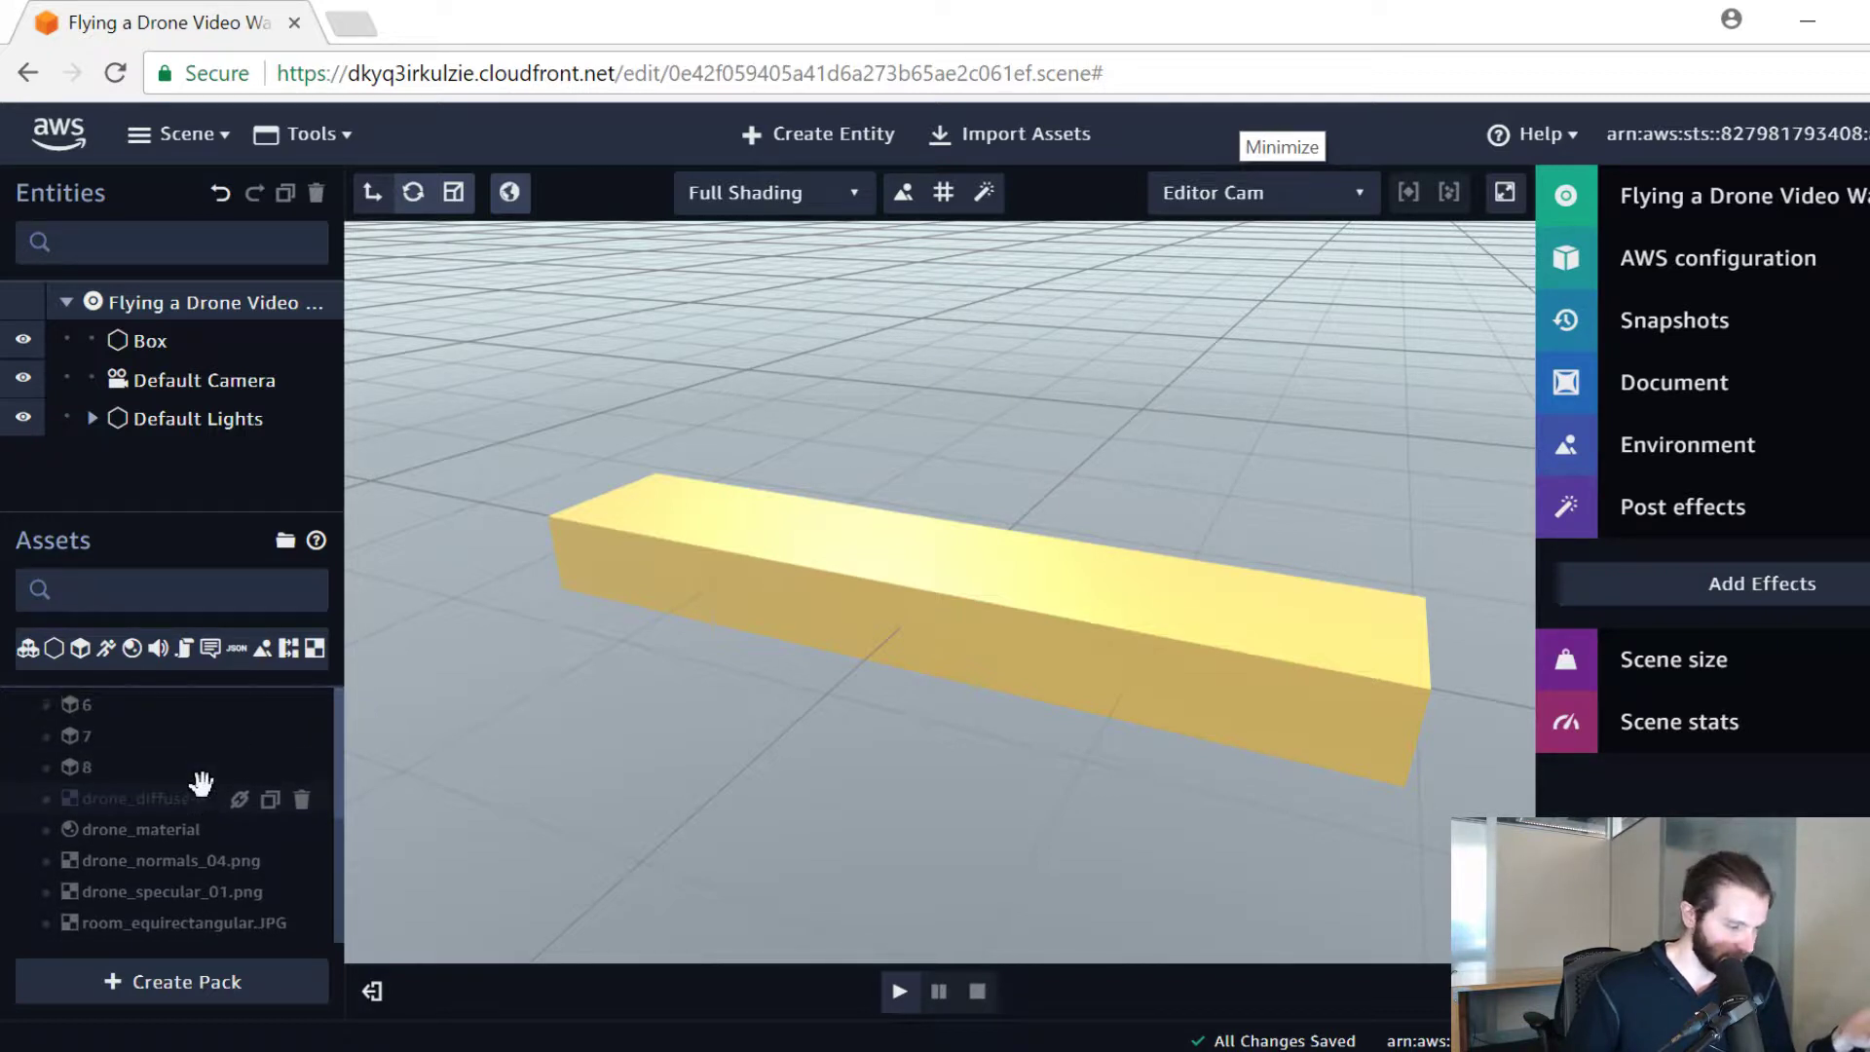
Step: Compare the contents of the Default Pack with the model, script, meshes and textures in the Drone pack
scroll(202, 782, "up", 3)
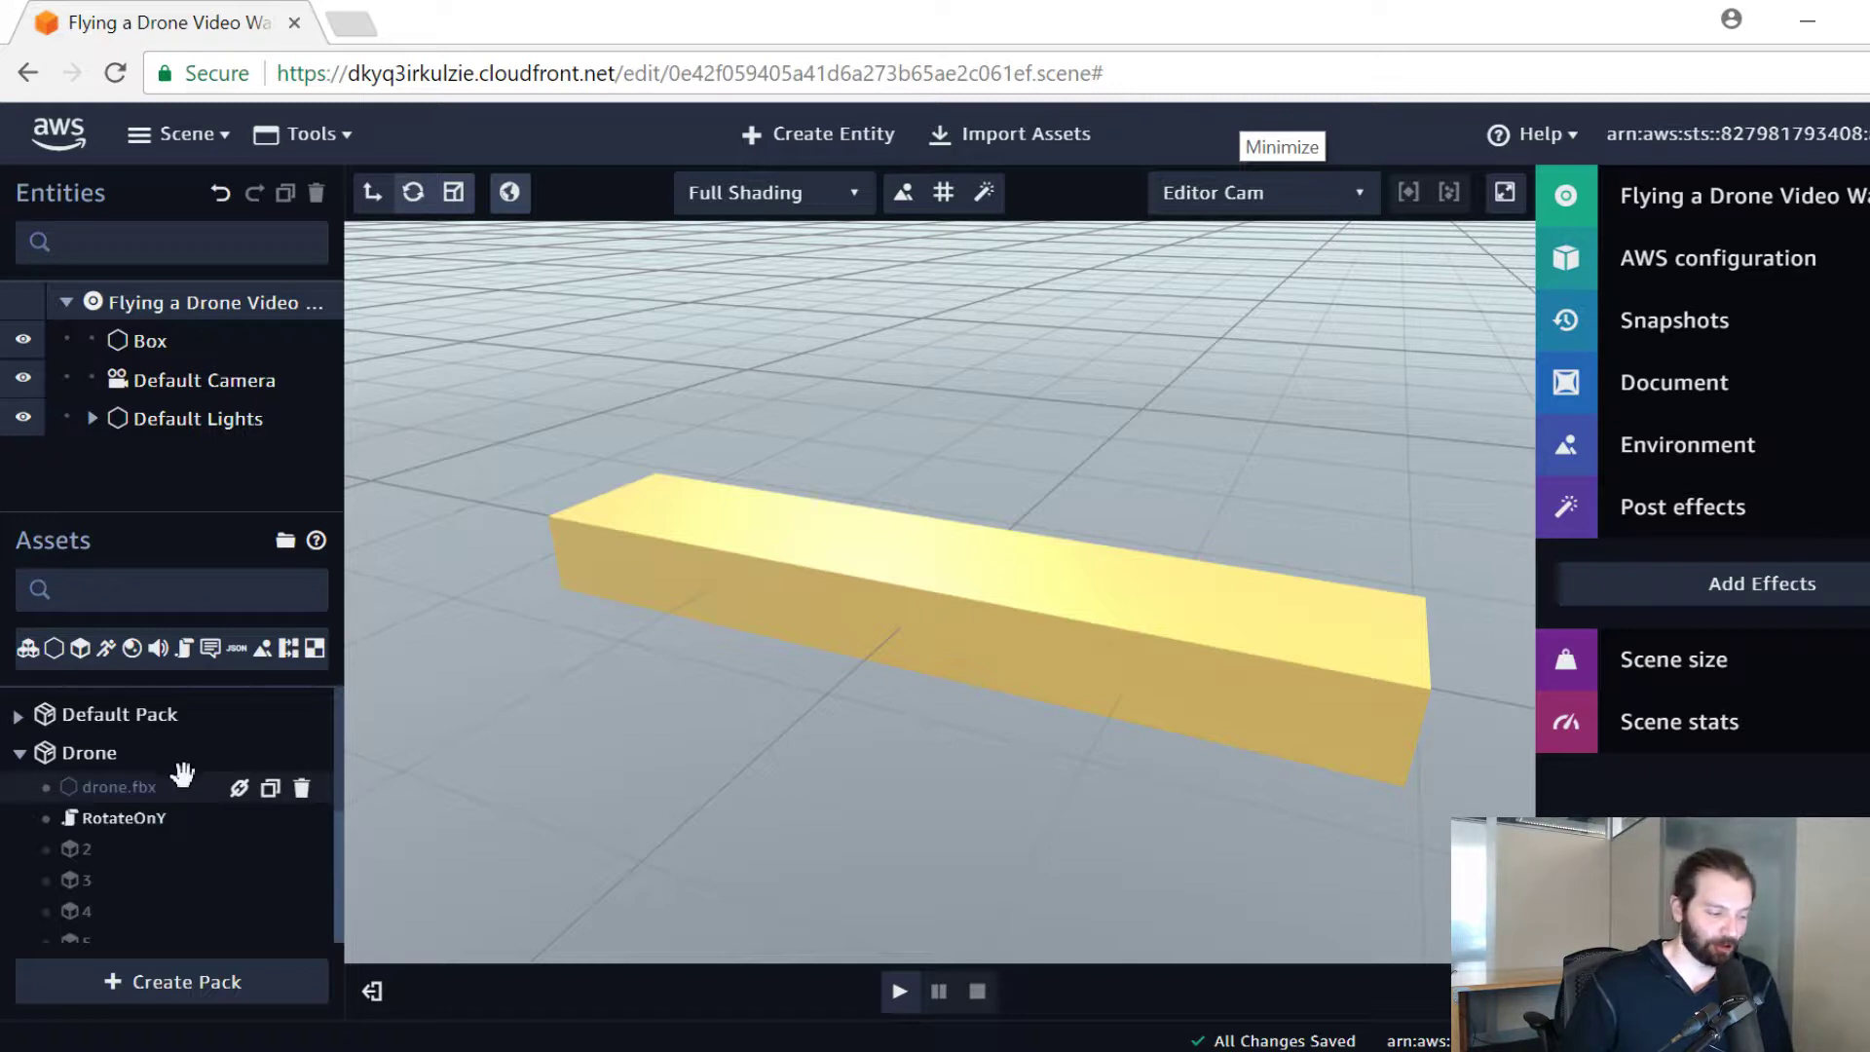
left_click(19, 755)
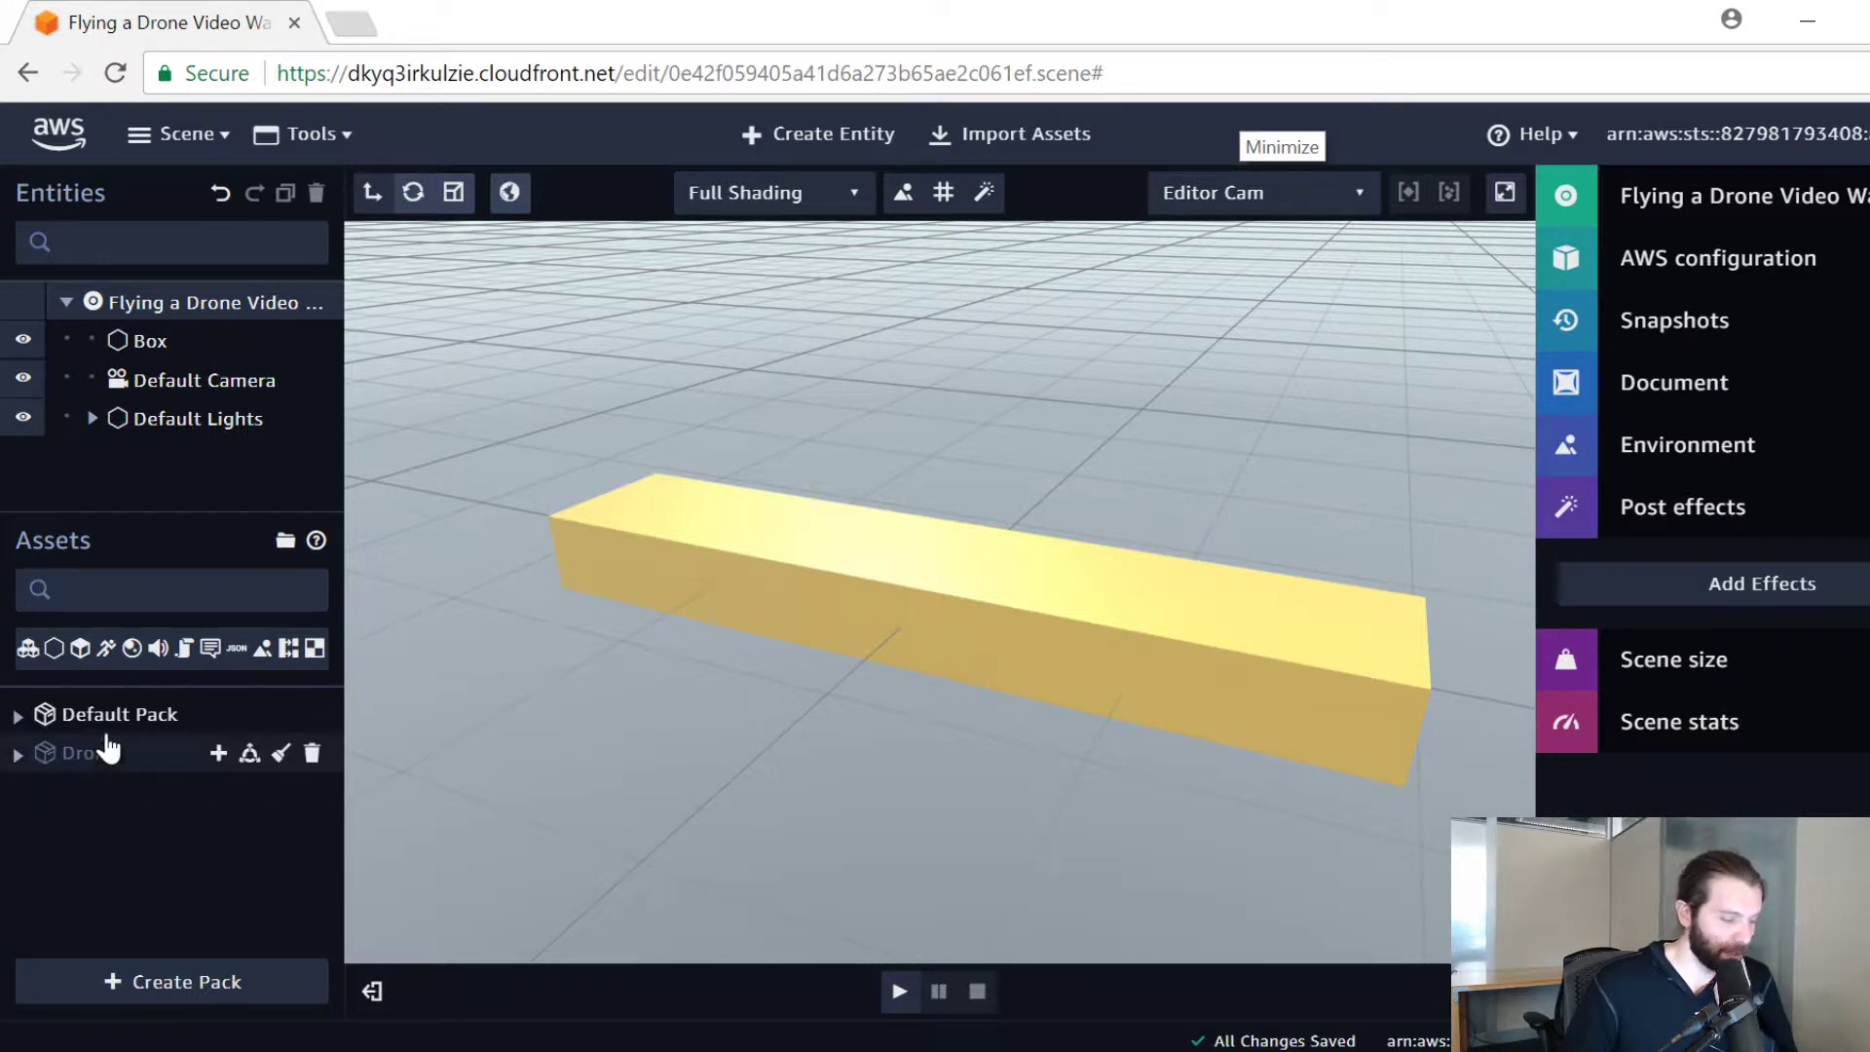
left_click(18, 717)
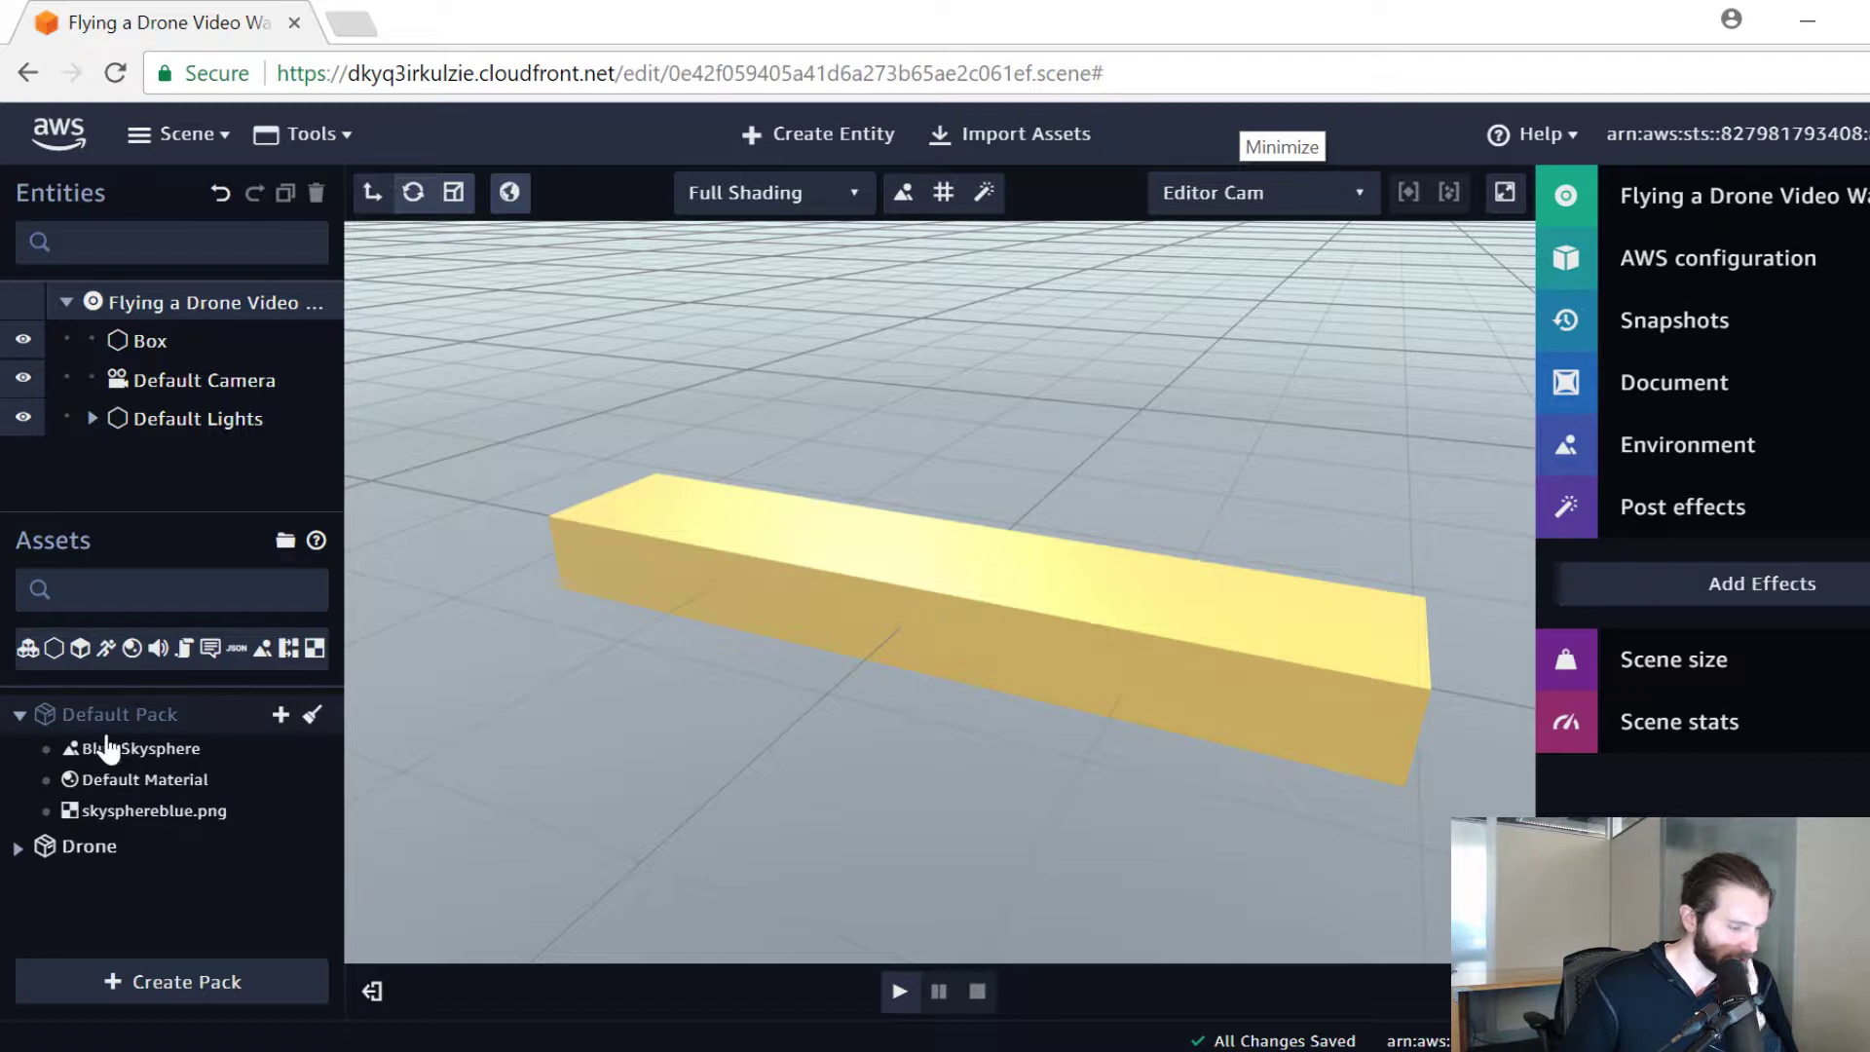
left_click(17, 718)
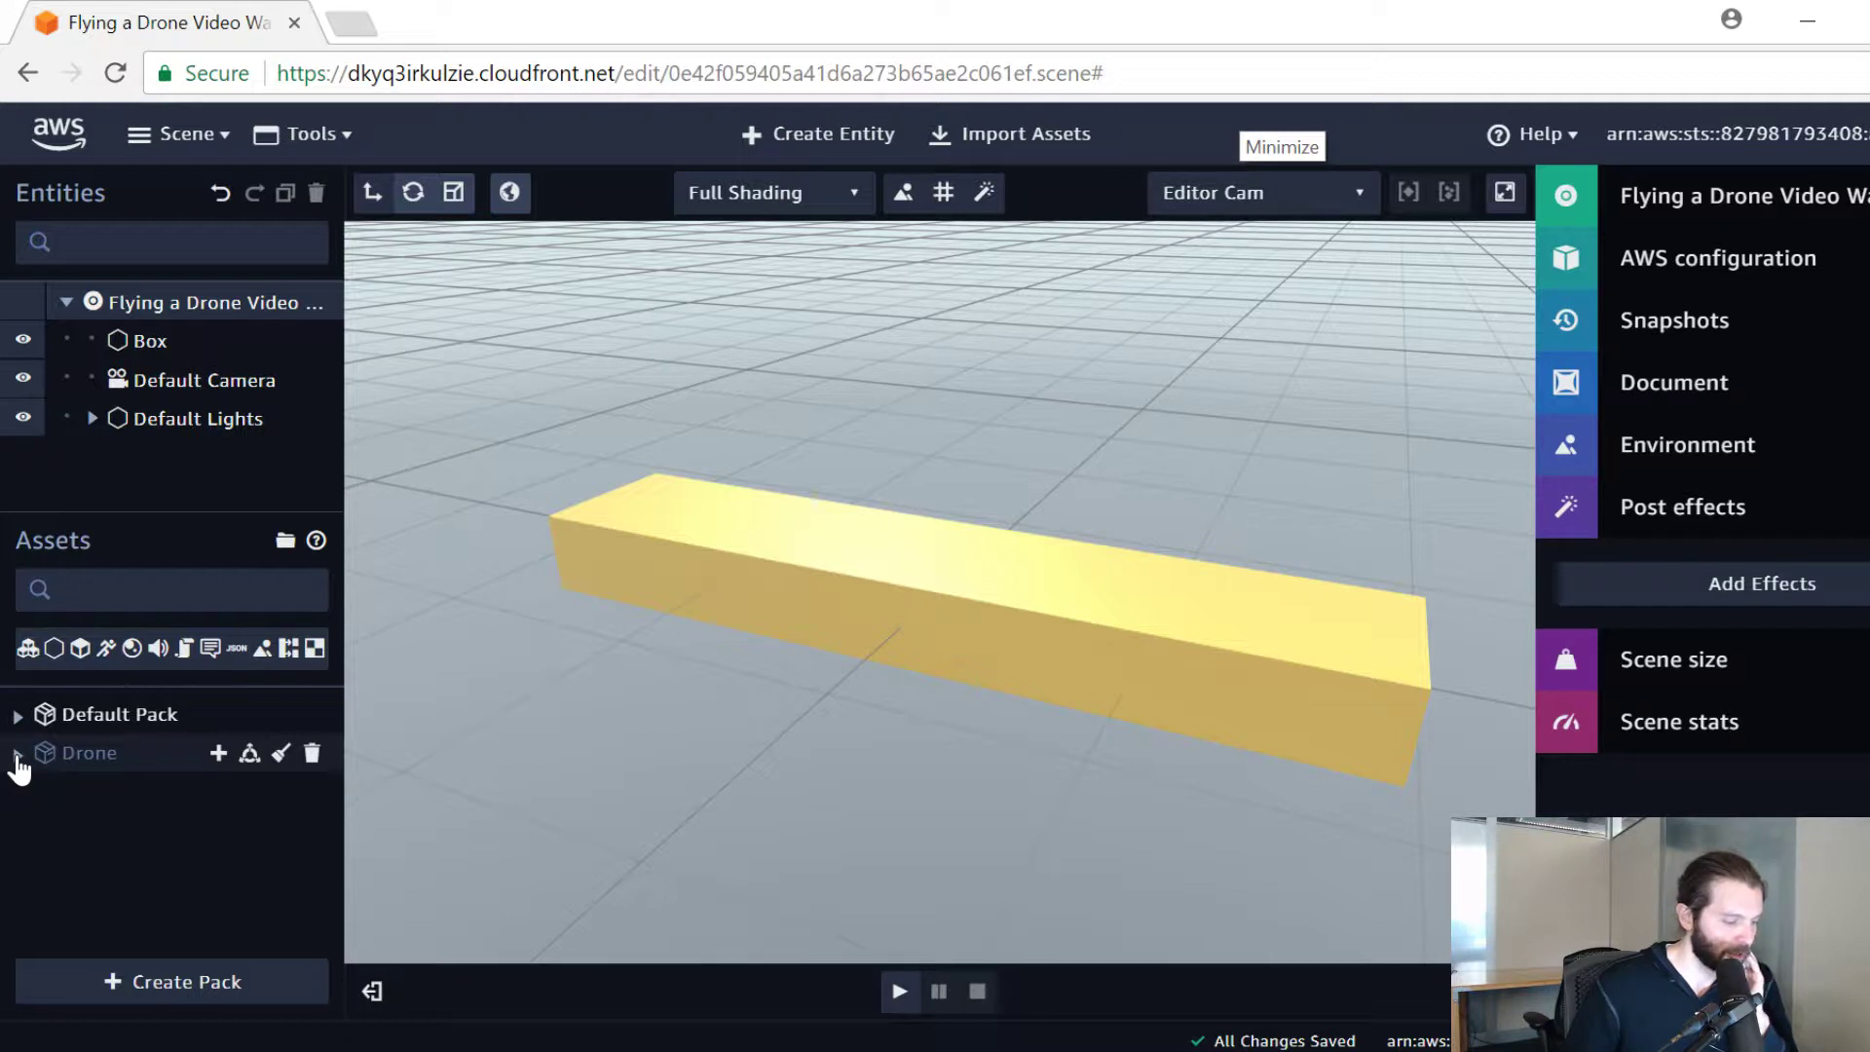
left_click(17, 755)
scroll(94, 786, "down", 3)
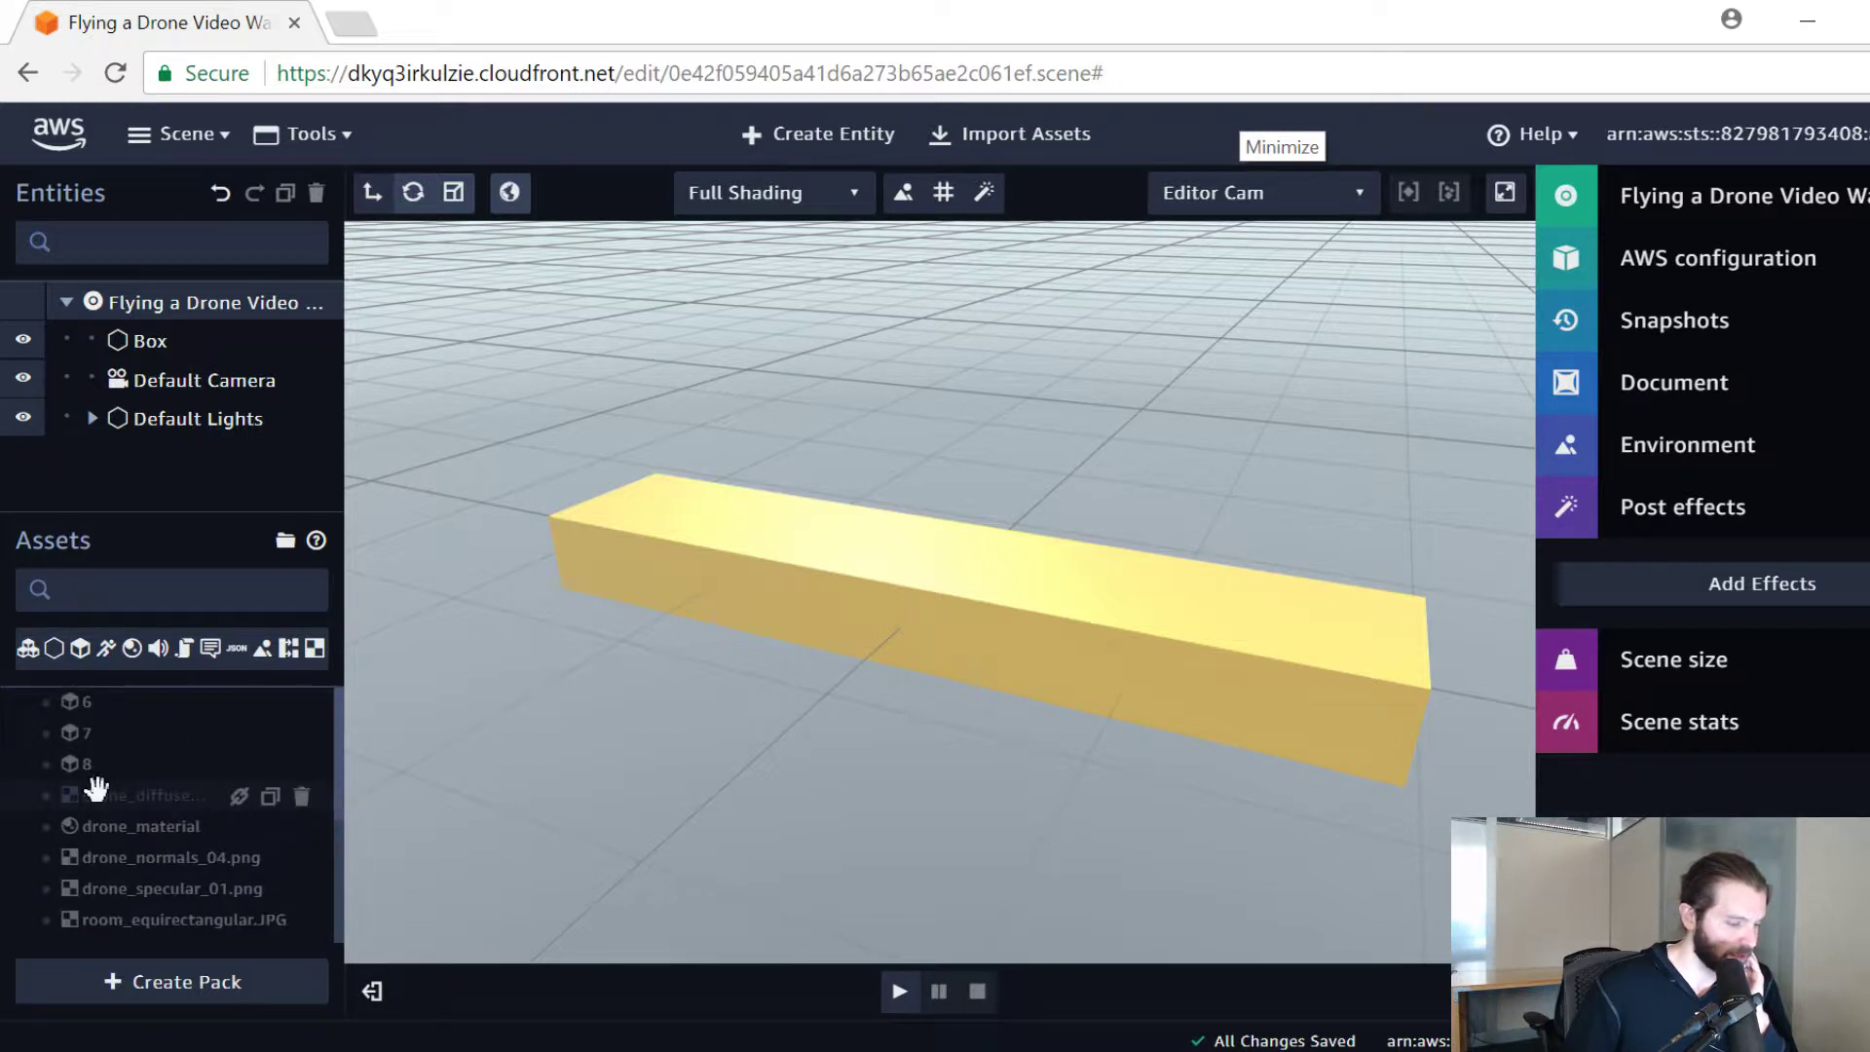
left_click_drag(147, 881, 202, 815)
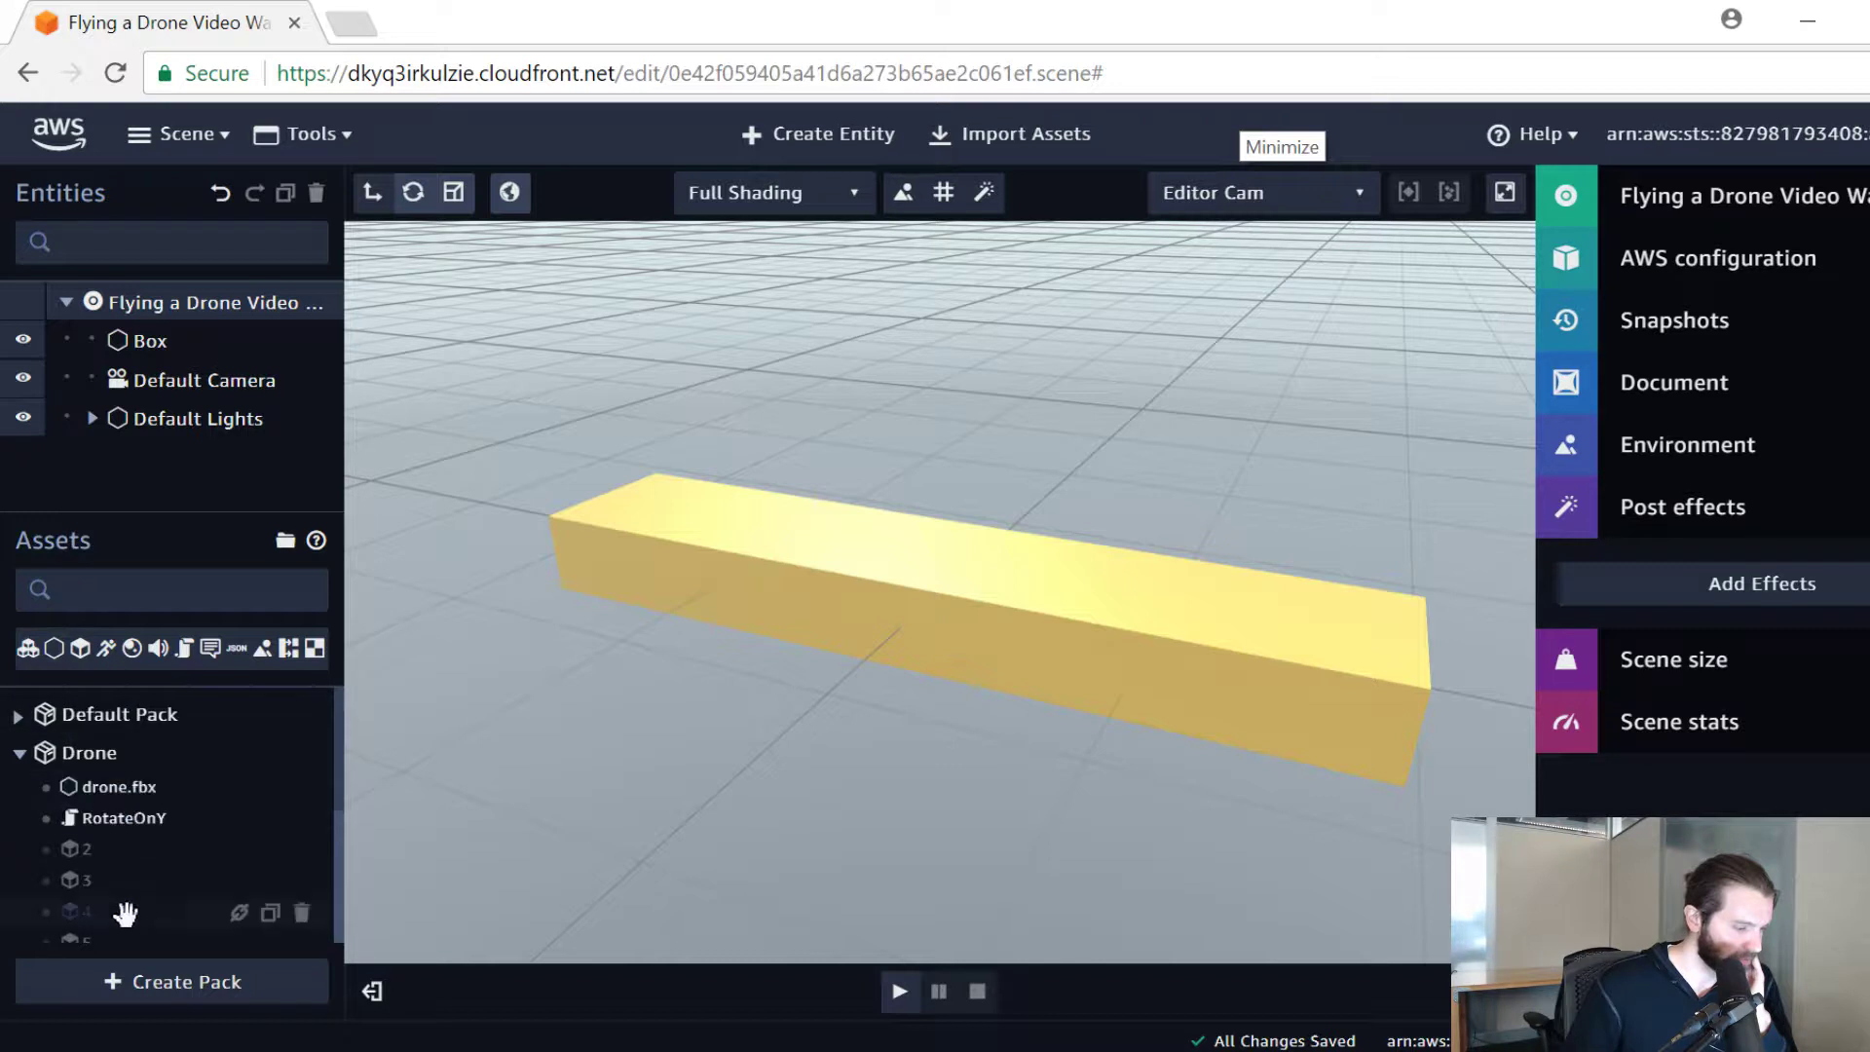
scroll(106, 851, "down", 3)
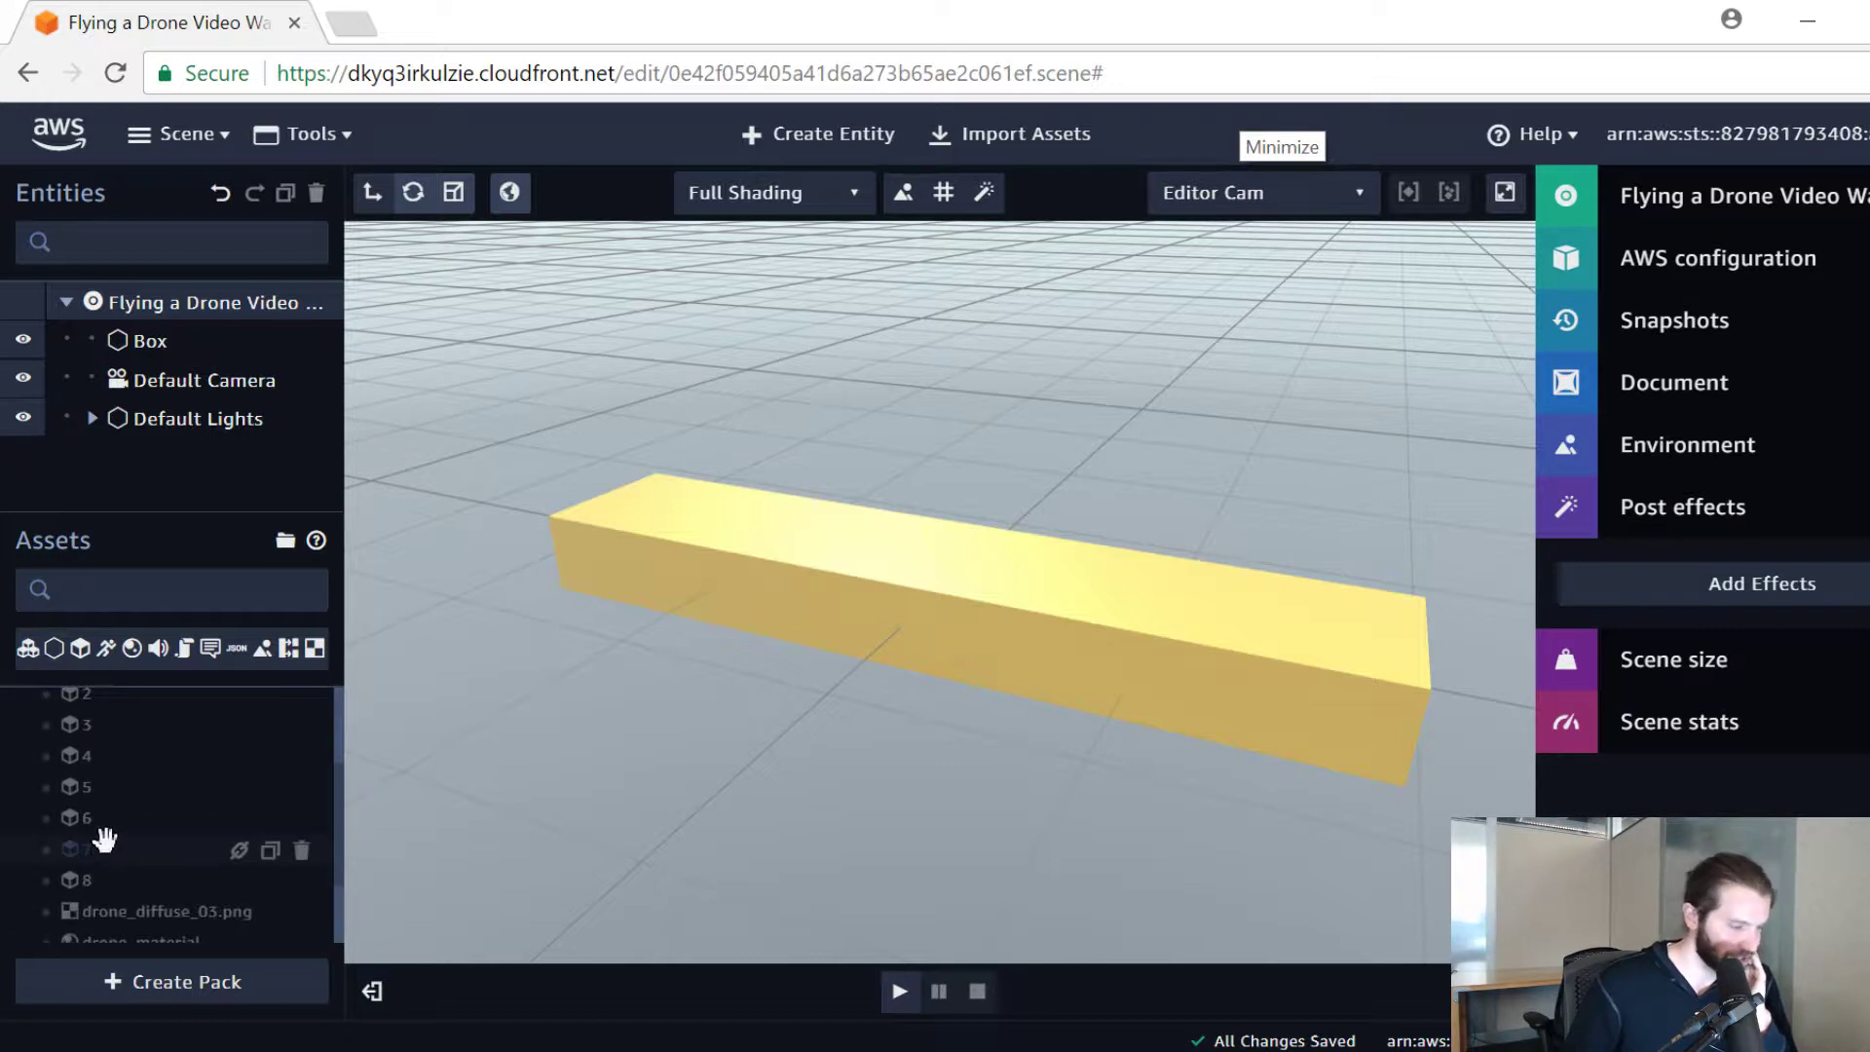
scroll(105, 850, "up", 3)
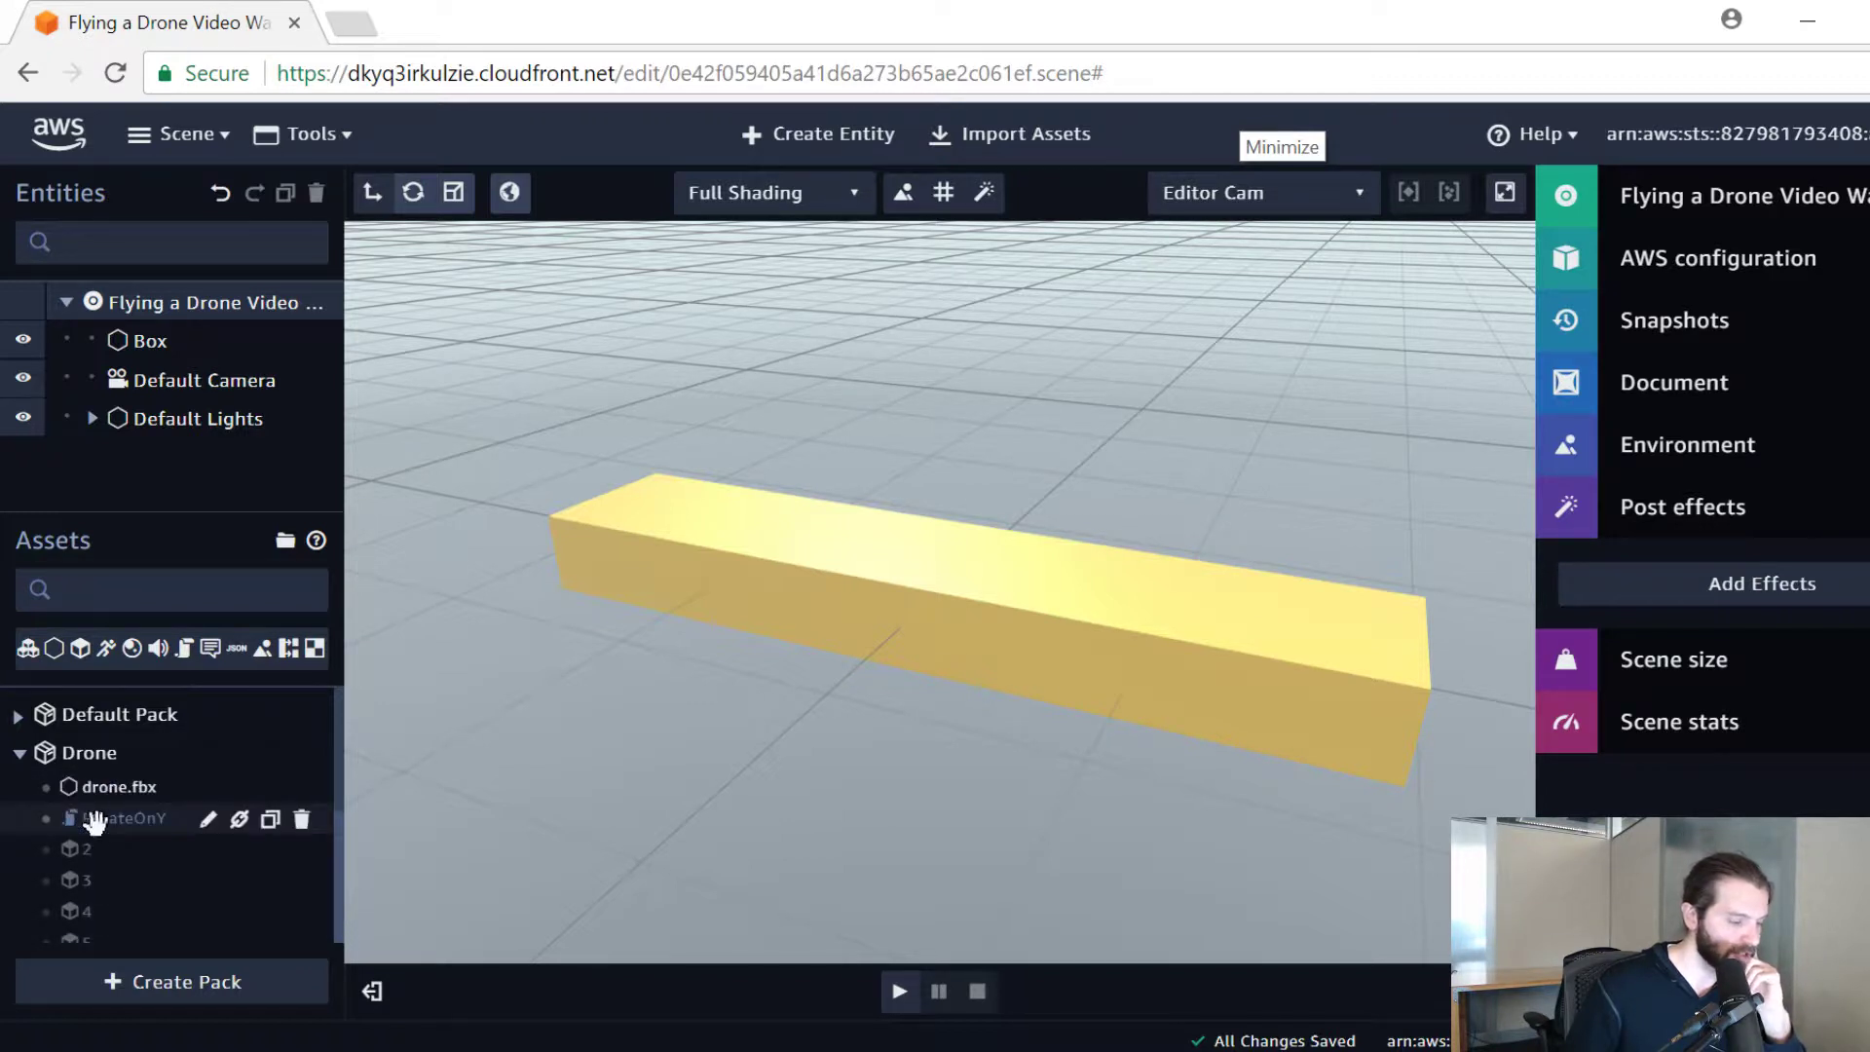
Step: Filter the assets to entities only and place drone.fbx from the Drone pack into the scene
left_click(153, 789)
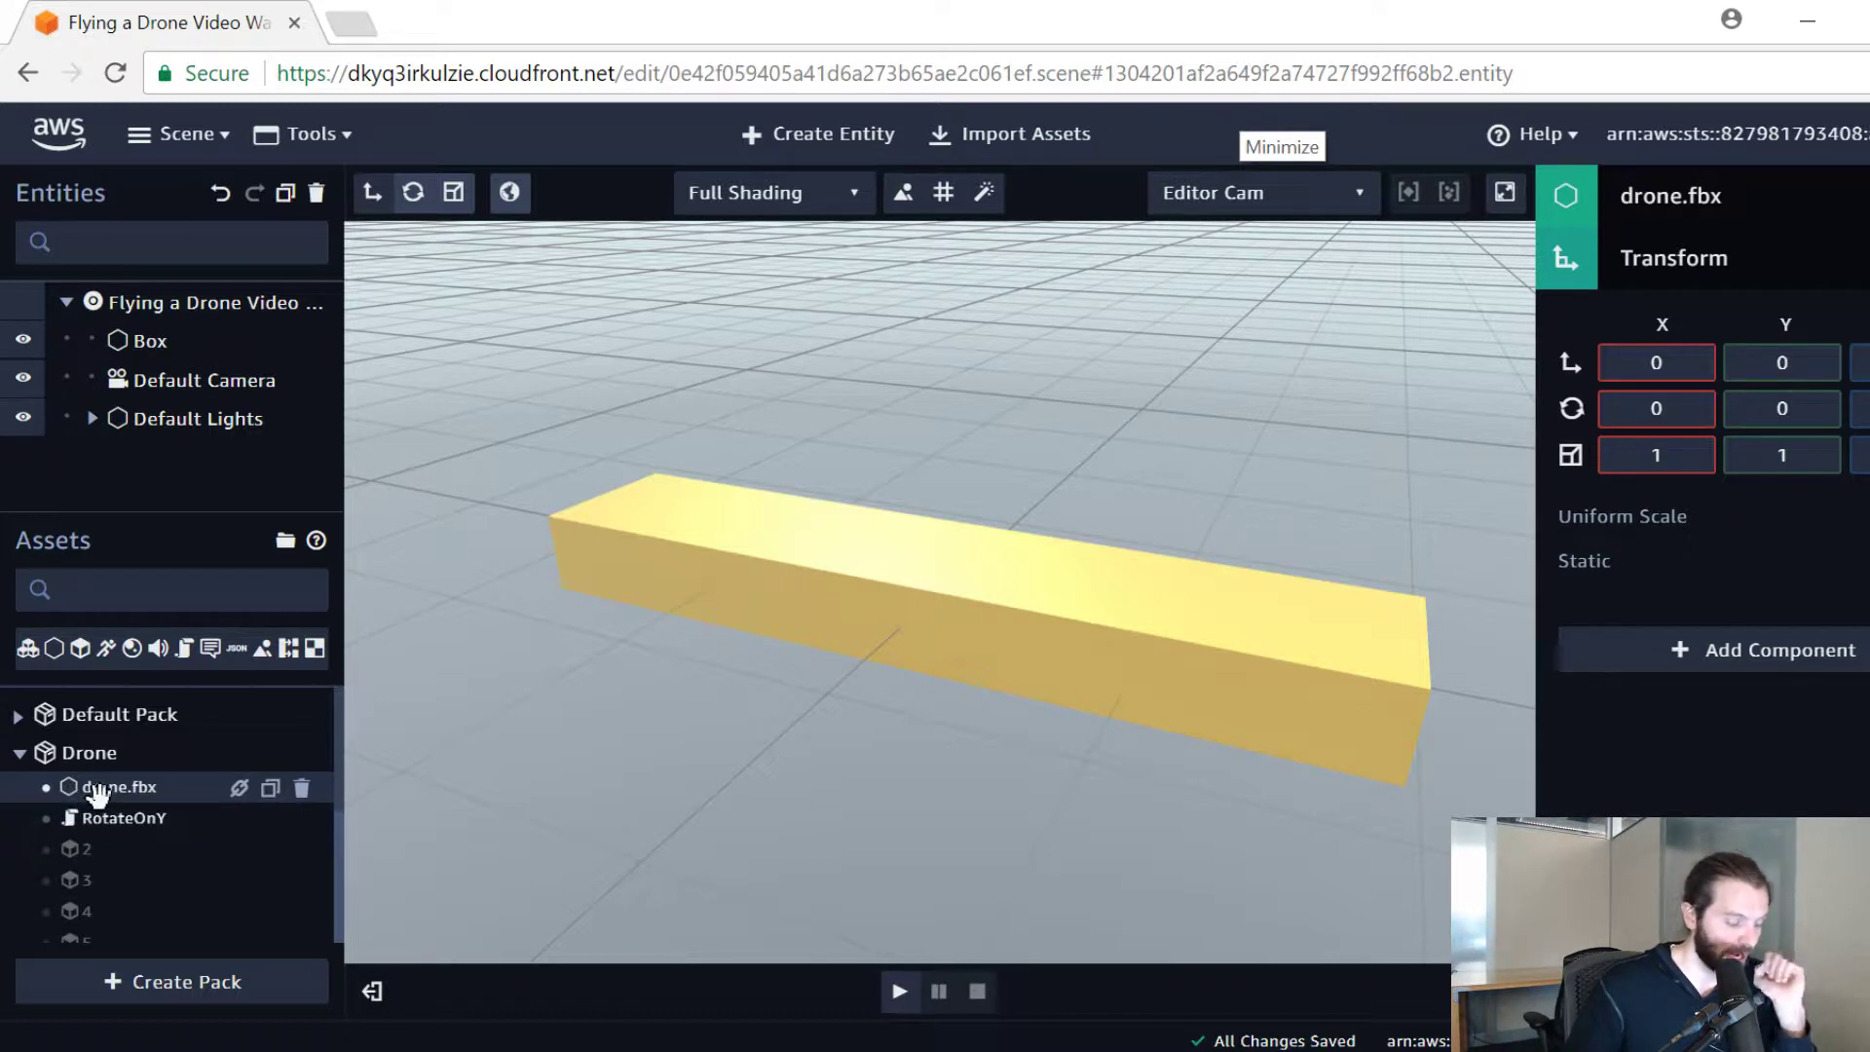
left_click(55, 651)
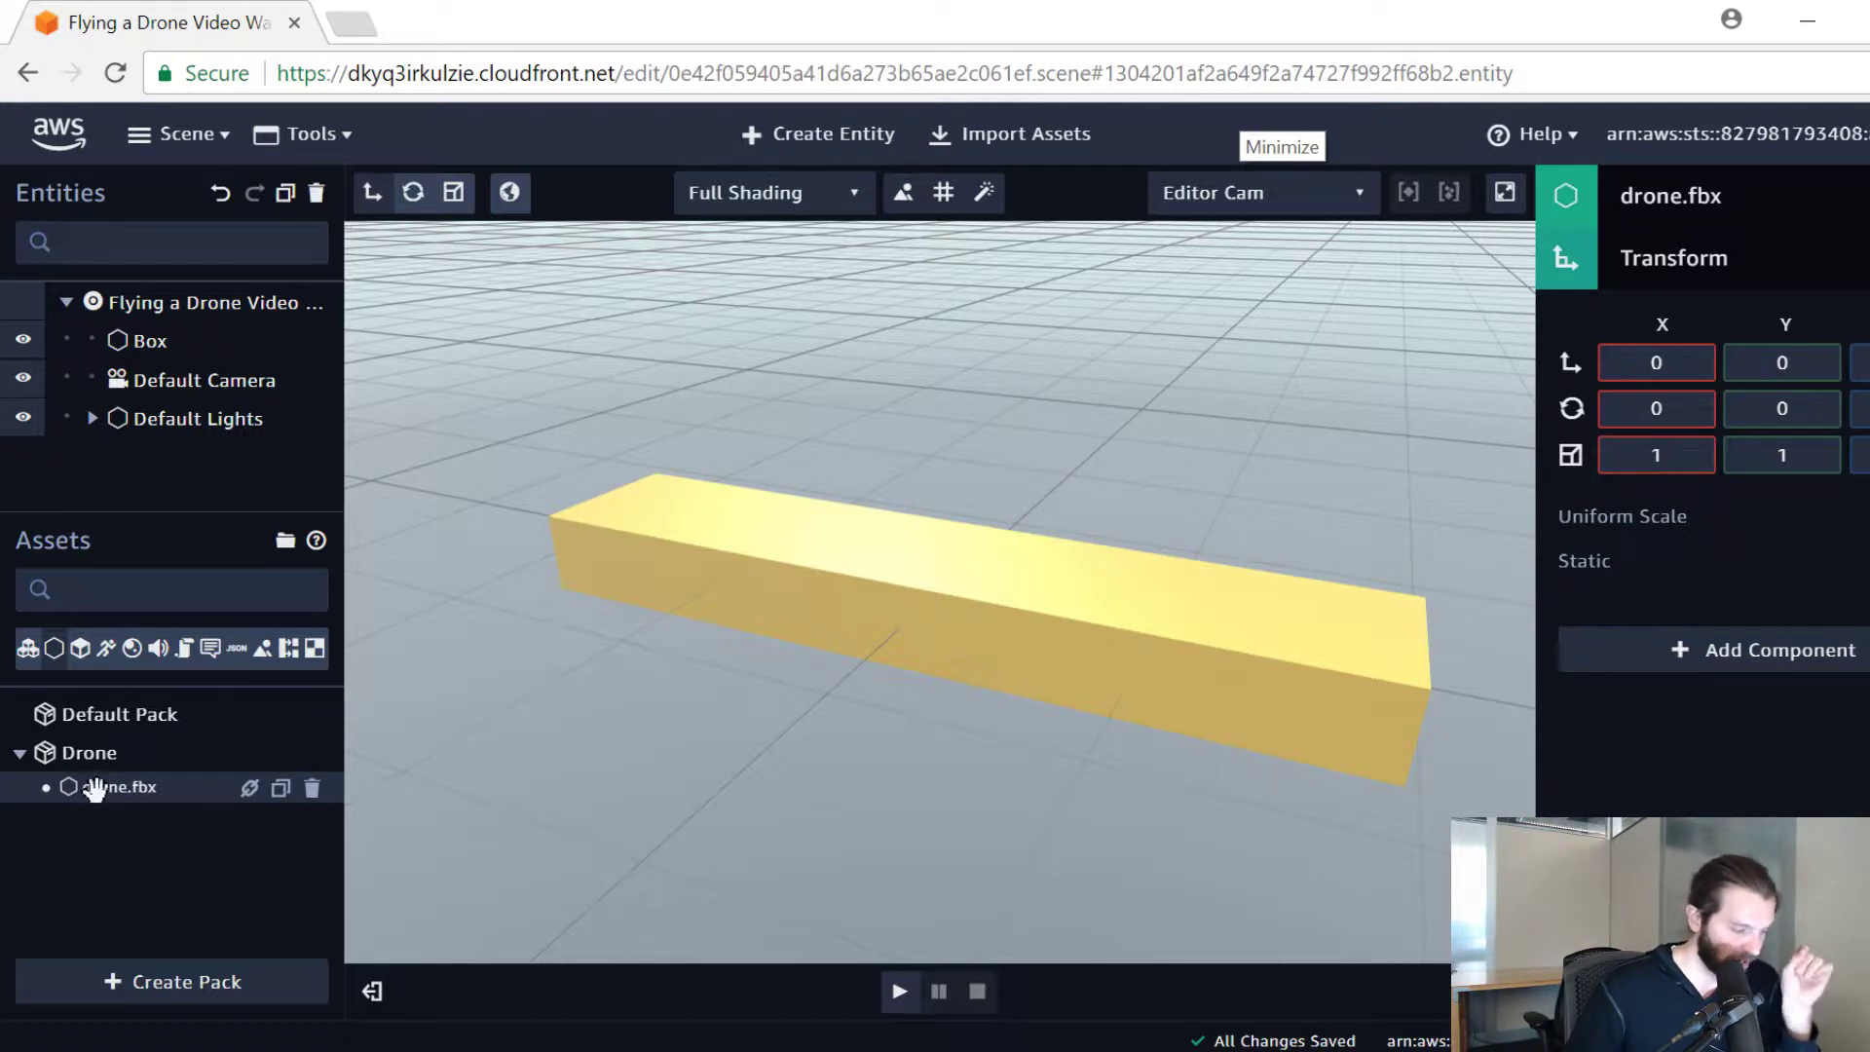
left_click_drag(95, 787, 934, 524)
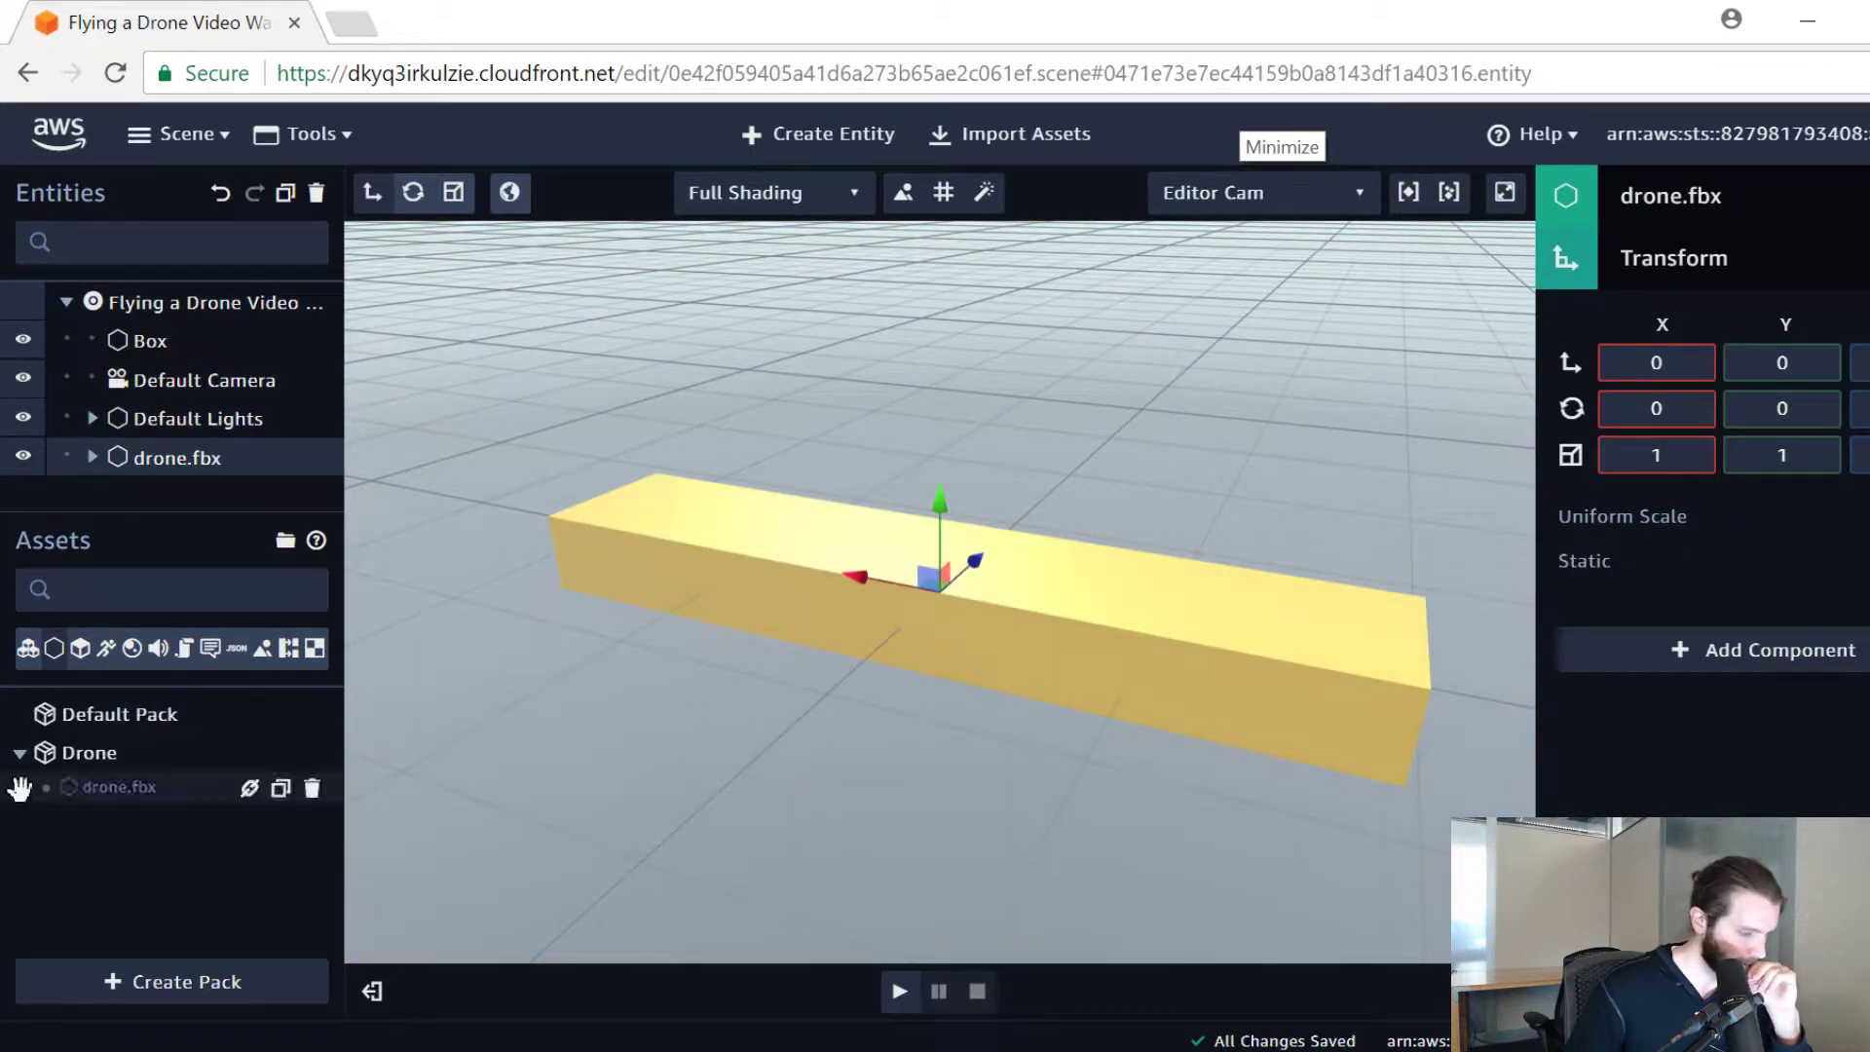
Step: Remove the asset type filter, collapse the Drone pack, and give the Entities list more room
left_click(22, 753)
left_click(28, 648)
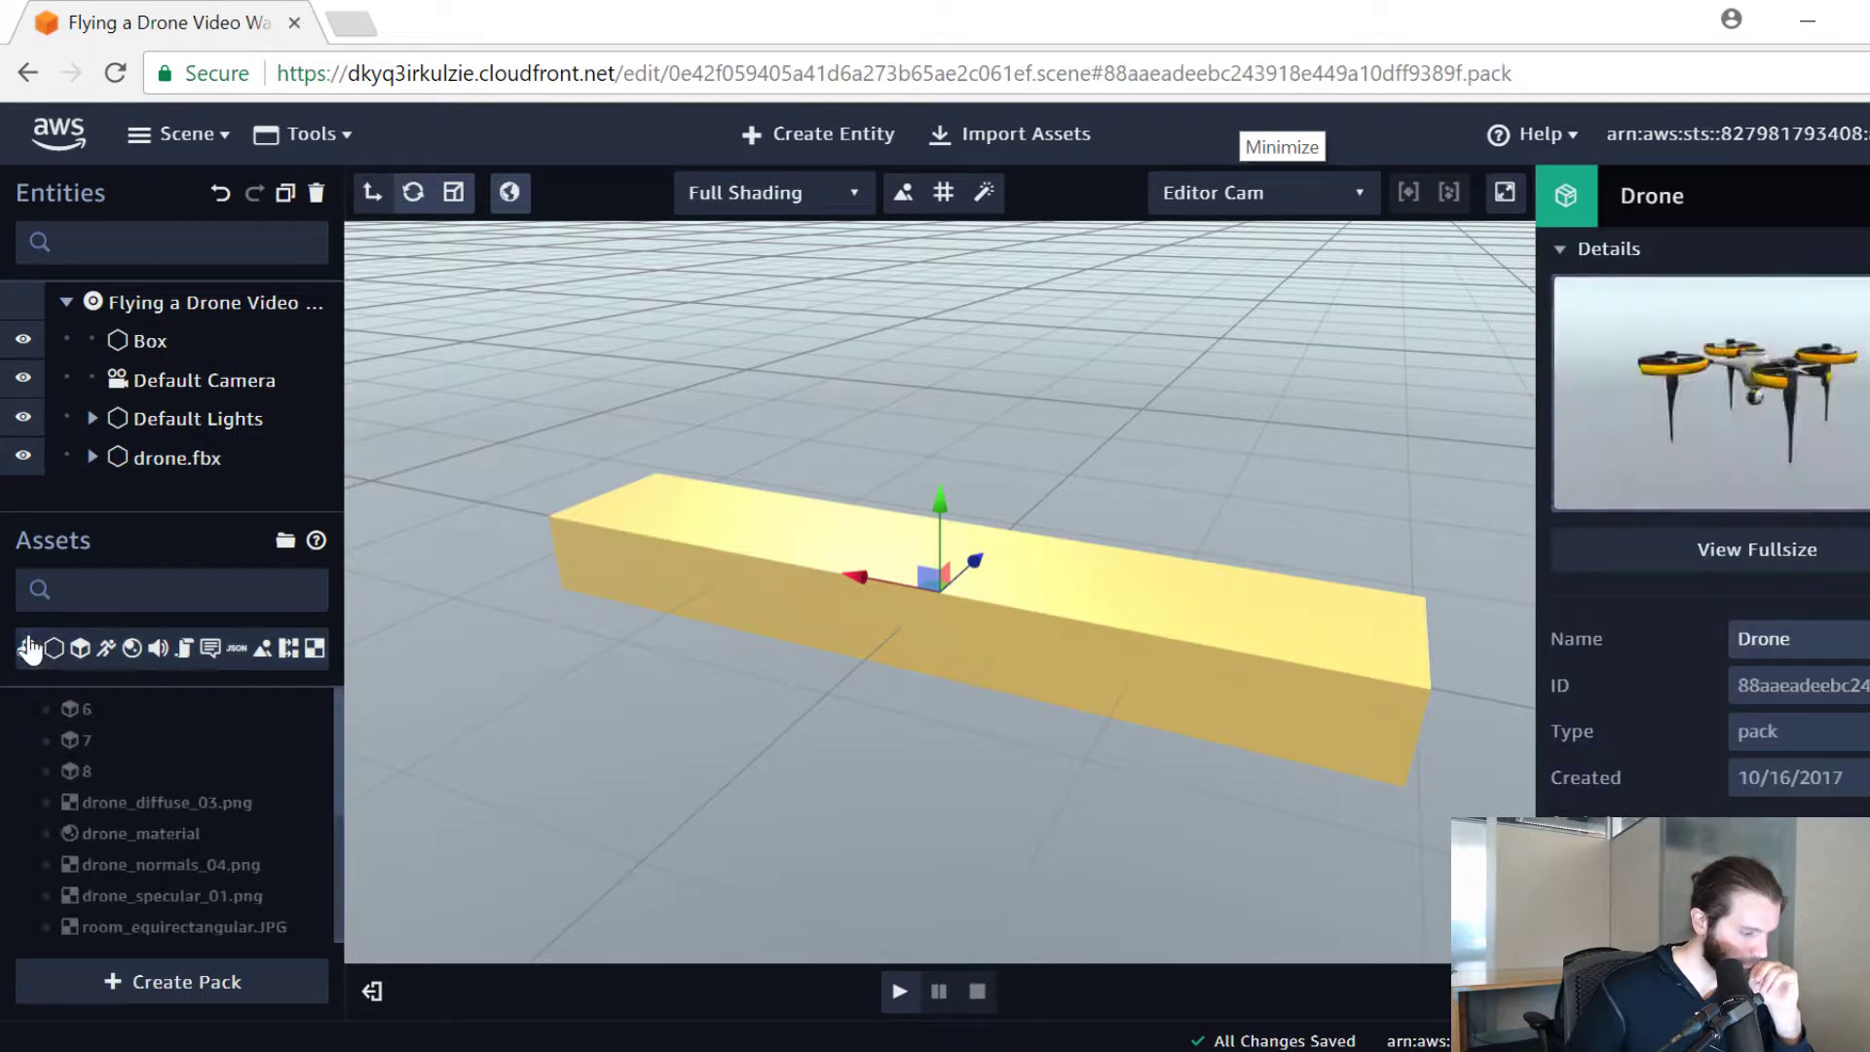
scroll(156, 808, "up", 3)
scroll(156, 808, "up", 1)
left_click(17, 753)
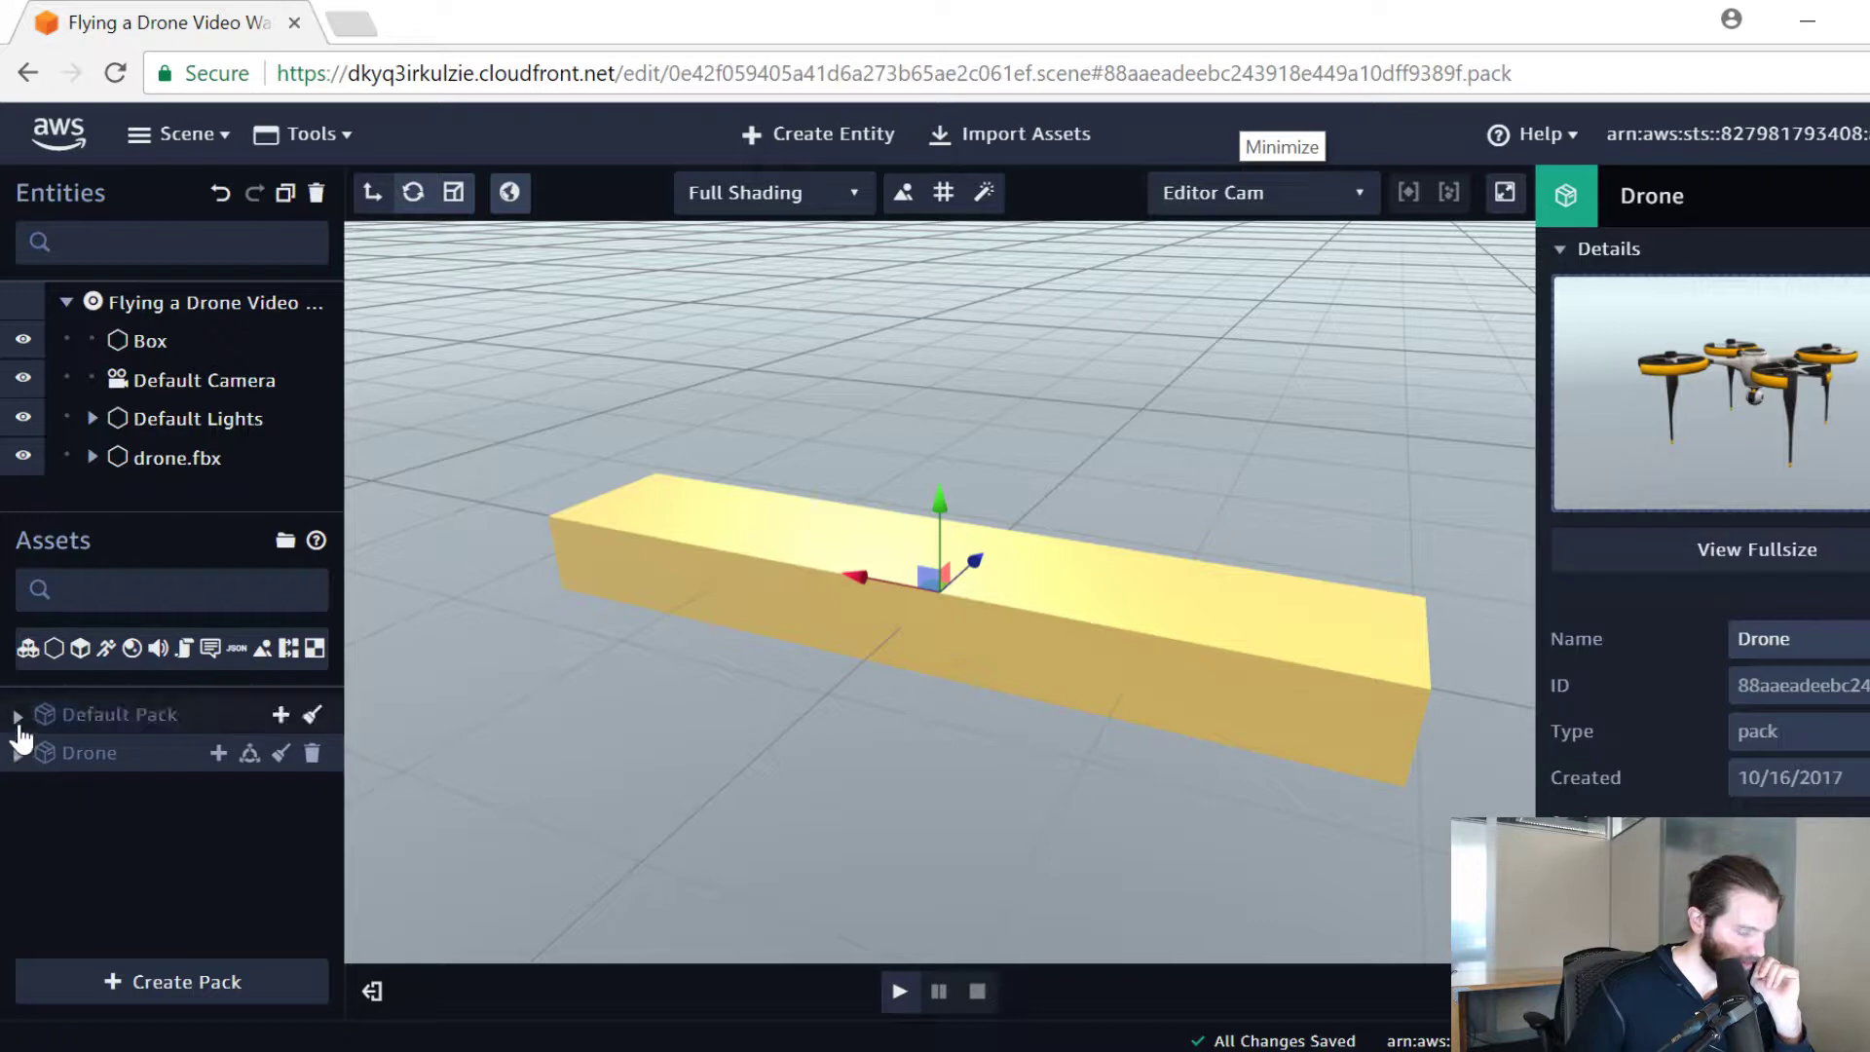
left_click_drag(767, 821, 370, 489)
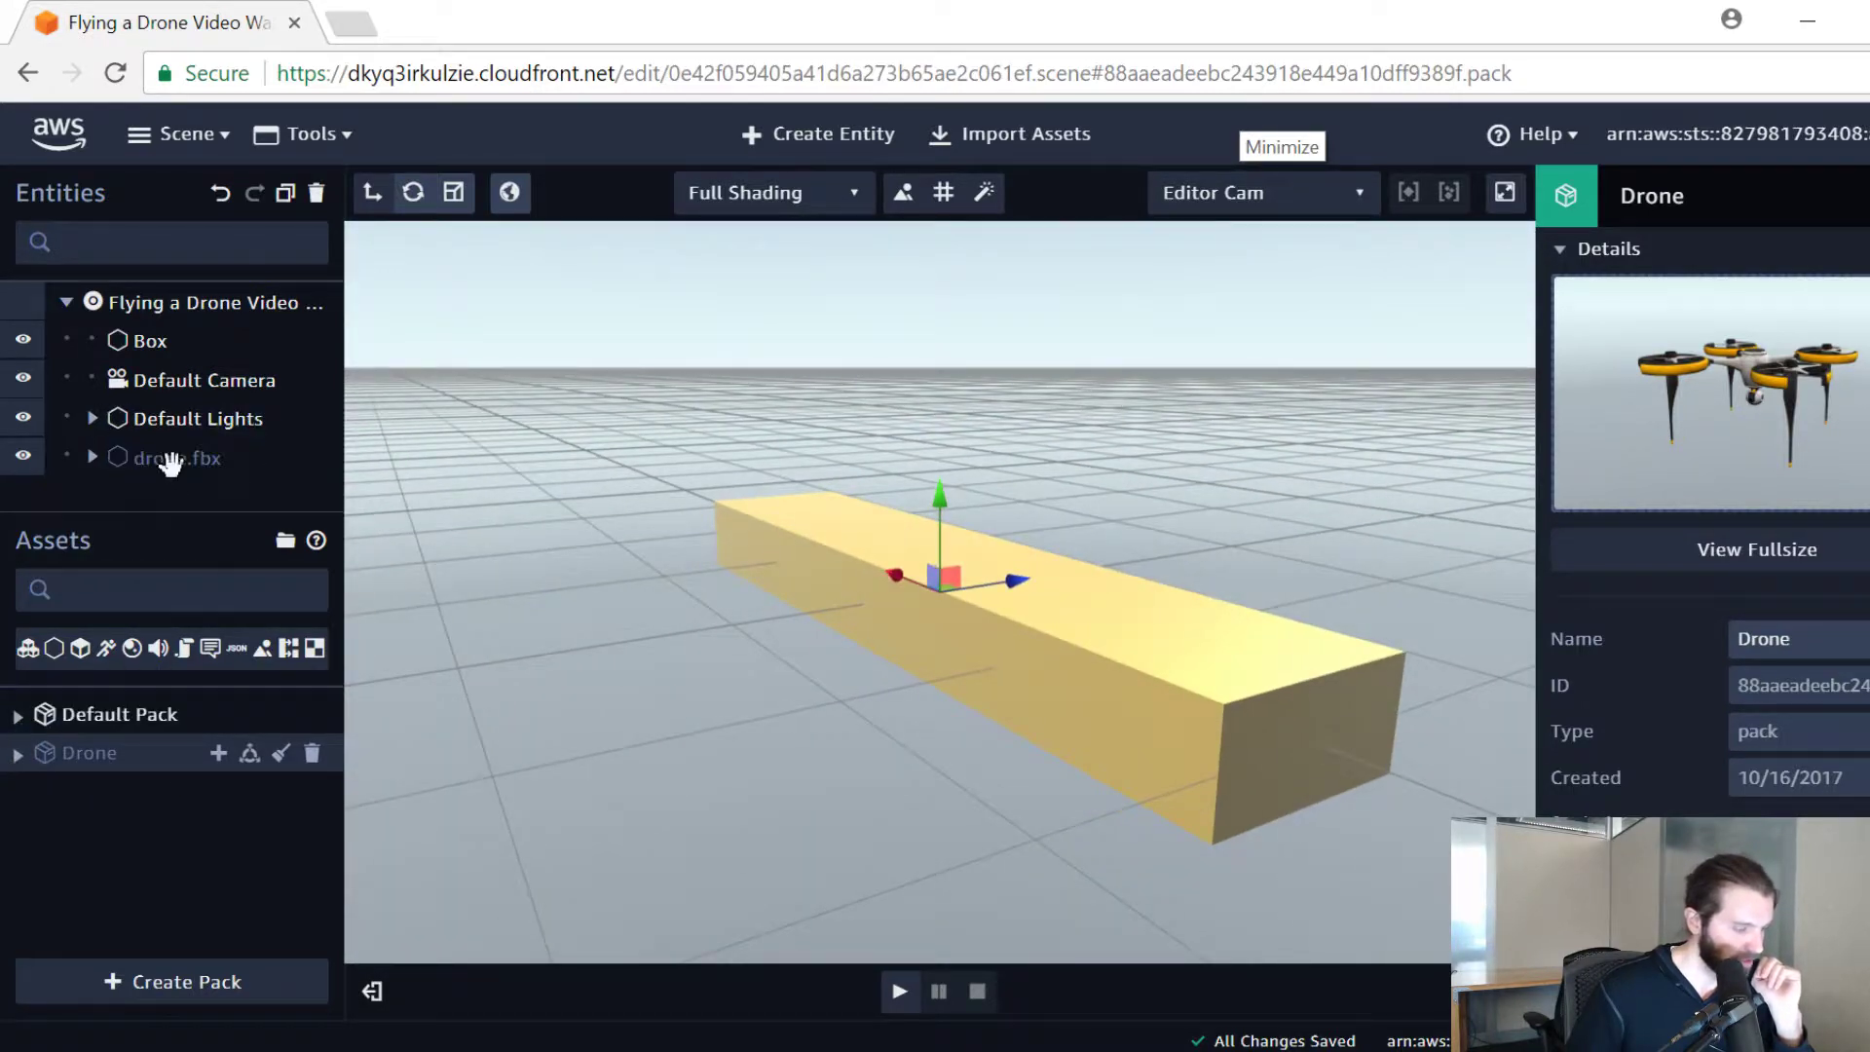
left_click_drag(173, 508, 162, 626)
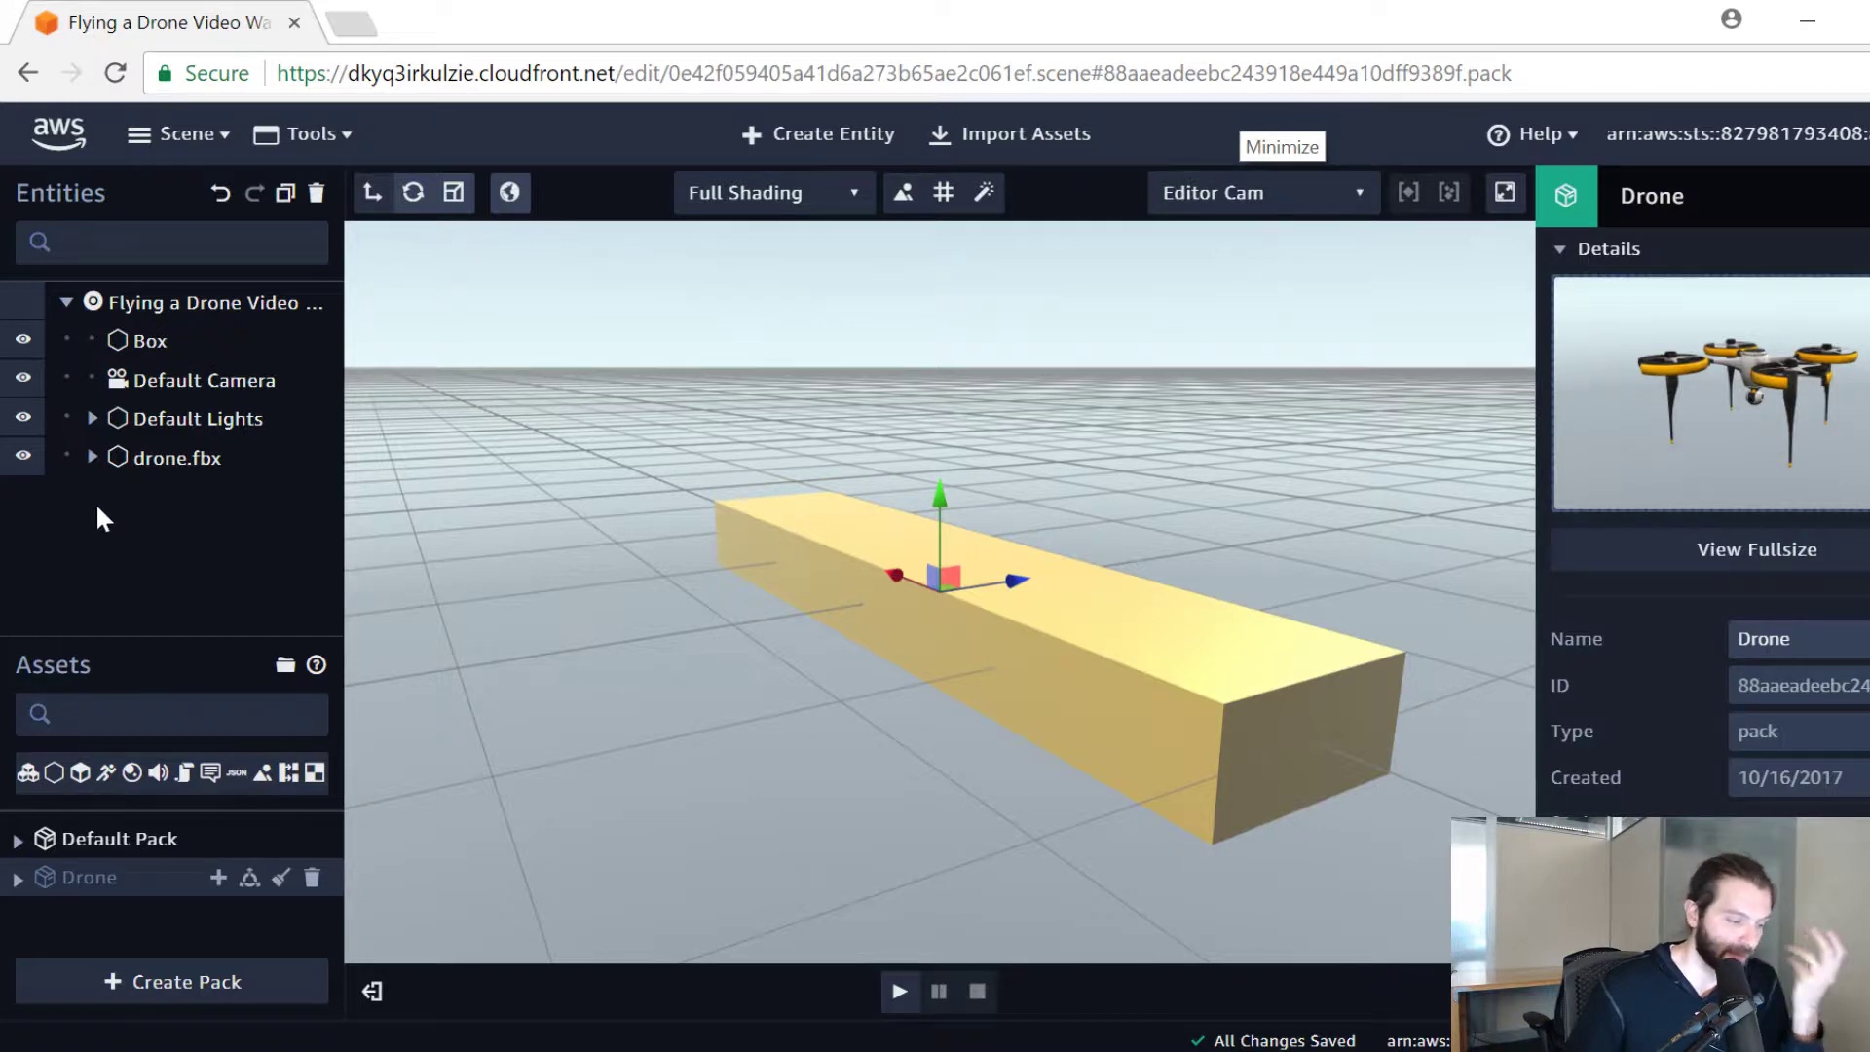
Step: Raise the drone out of the box to a Y position of about 0.48 and focus the camera on it
left_click_drag(948, 748, 337, 758)
right_click(335, 752)
left_click(931, 733)
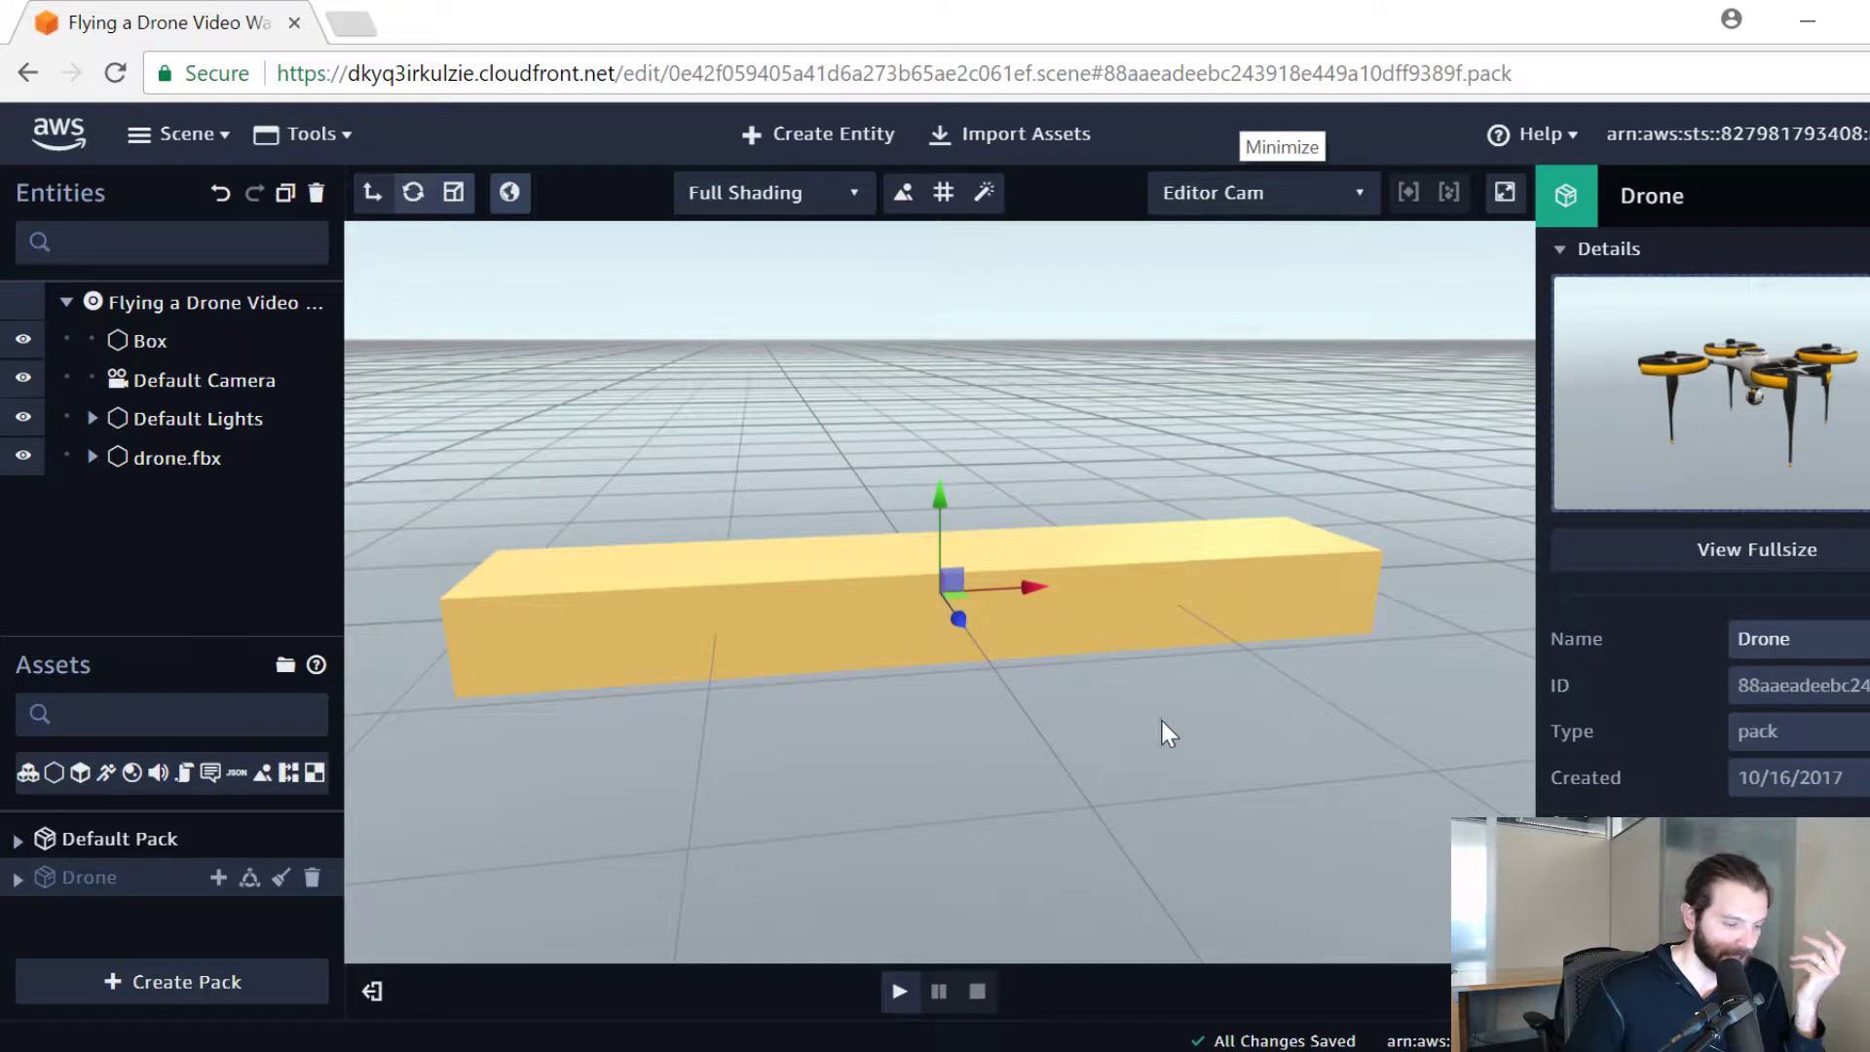
left_click_drag(1335, 700, 1177, 719)
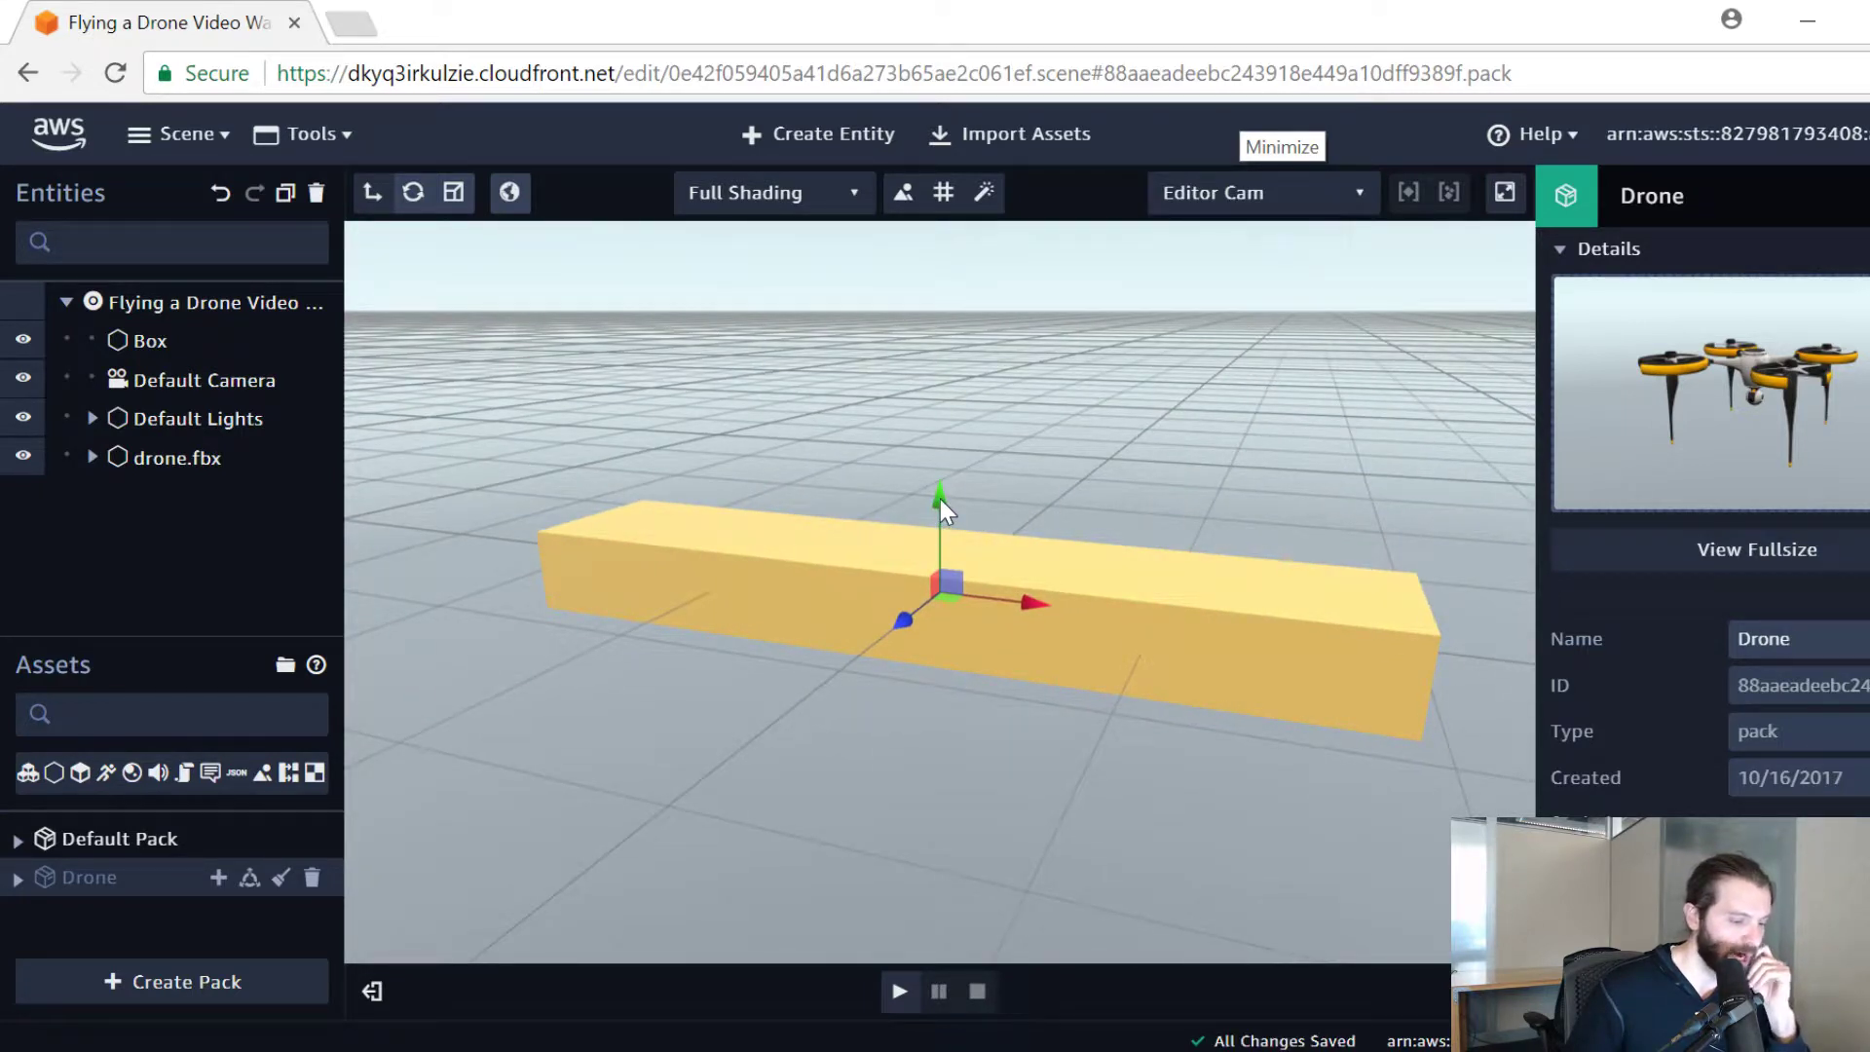
left_click_drag(939, 499, 951, 446)
scroll(1026, 538, "down", 2)
scroll(1026, 537, "up", 2)
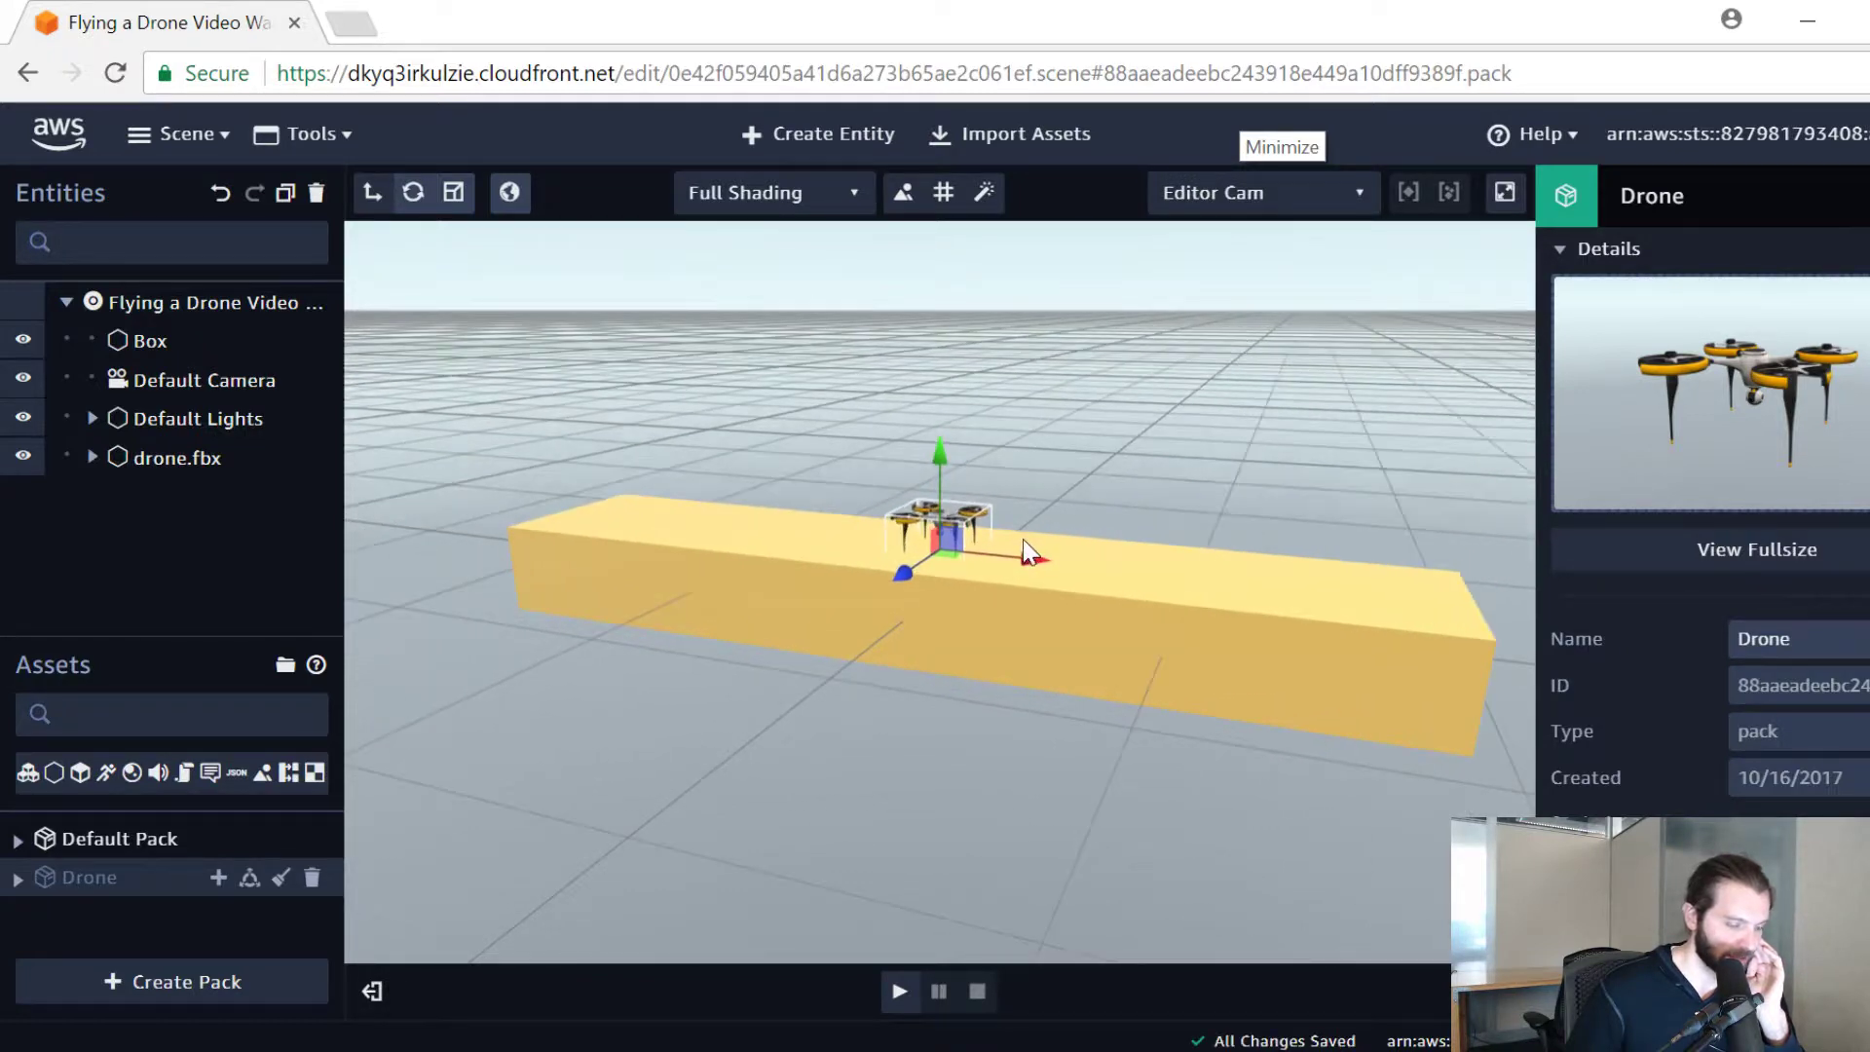
key("f")
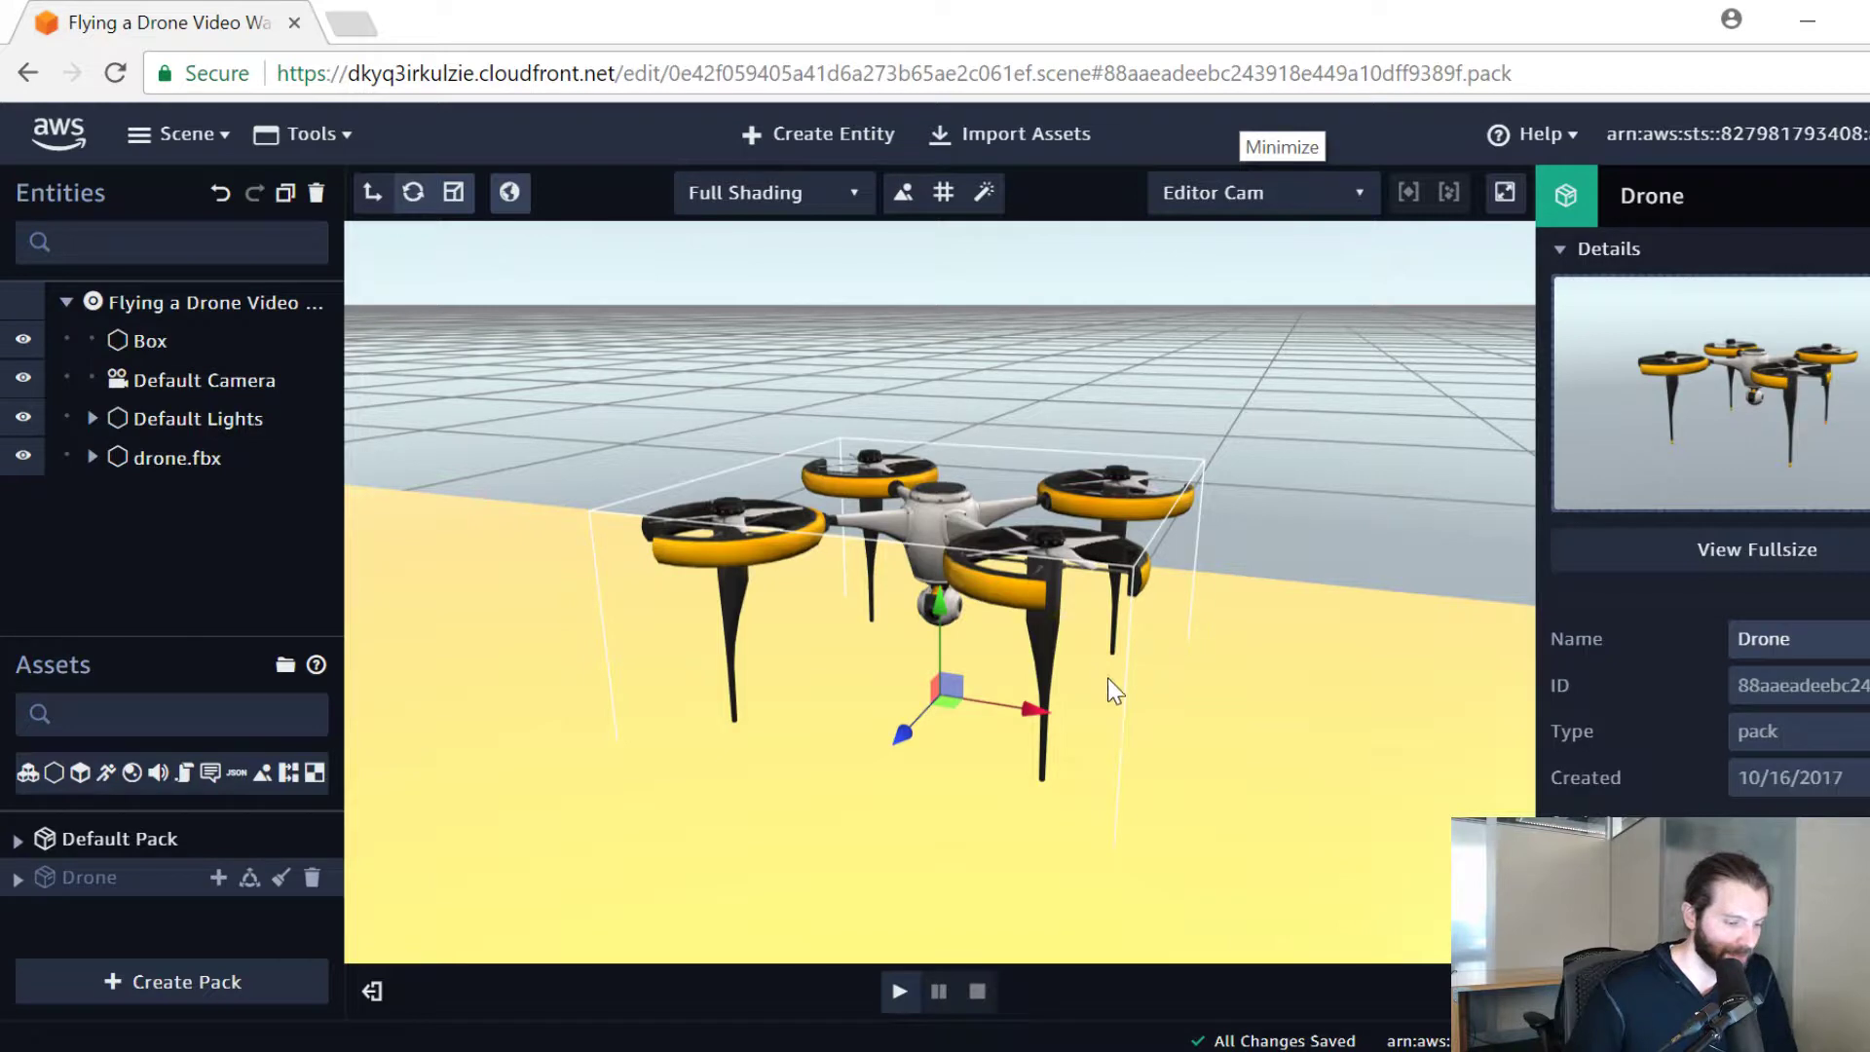
left_click_drag(1315, 534, 740, 507)
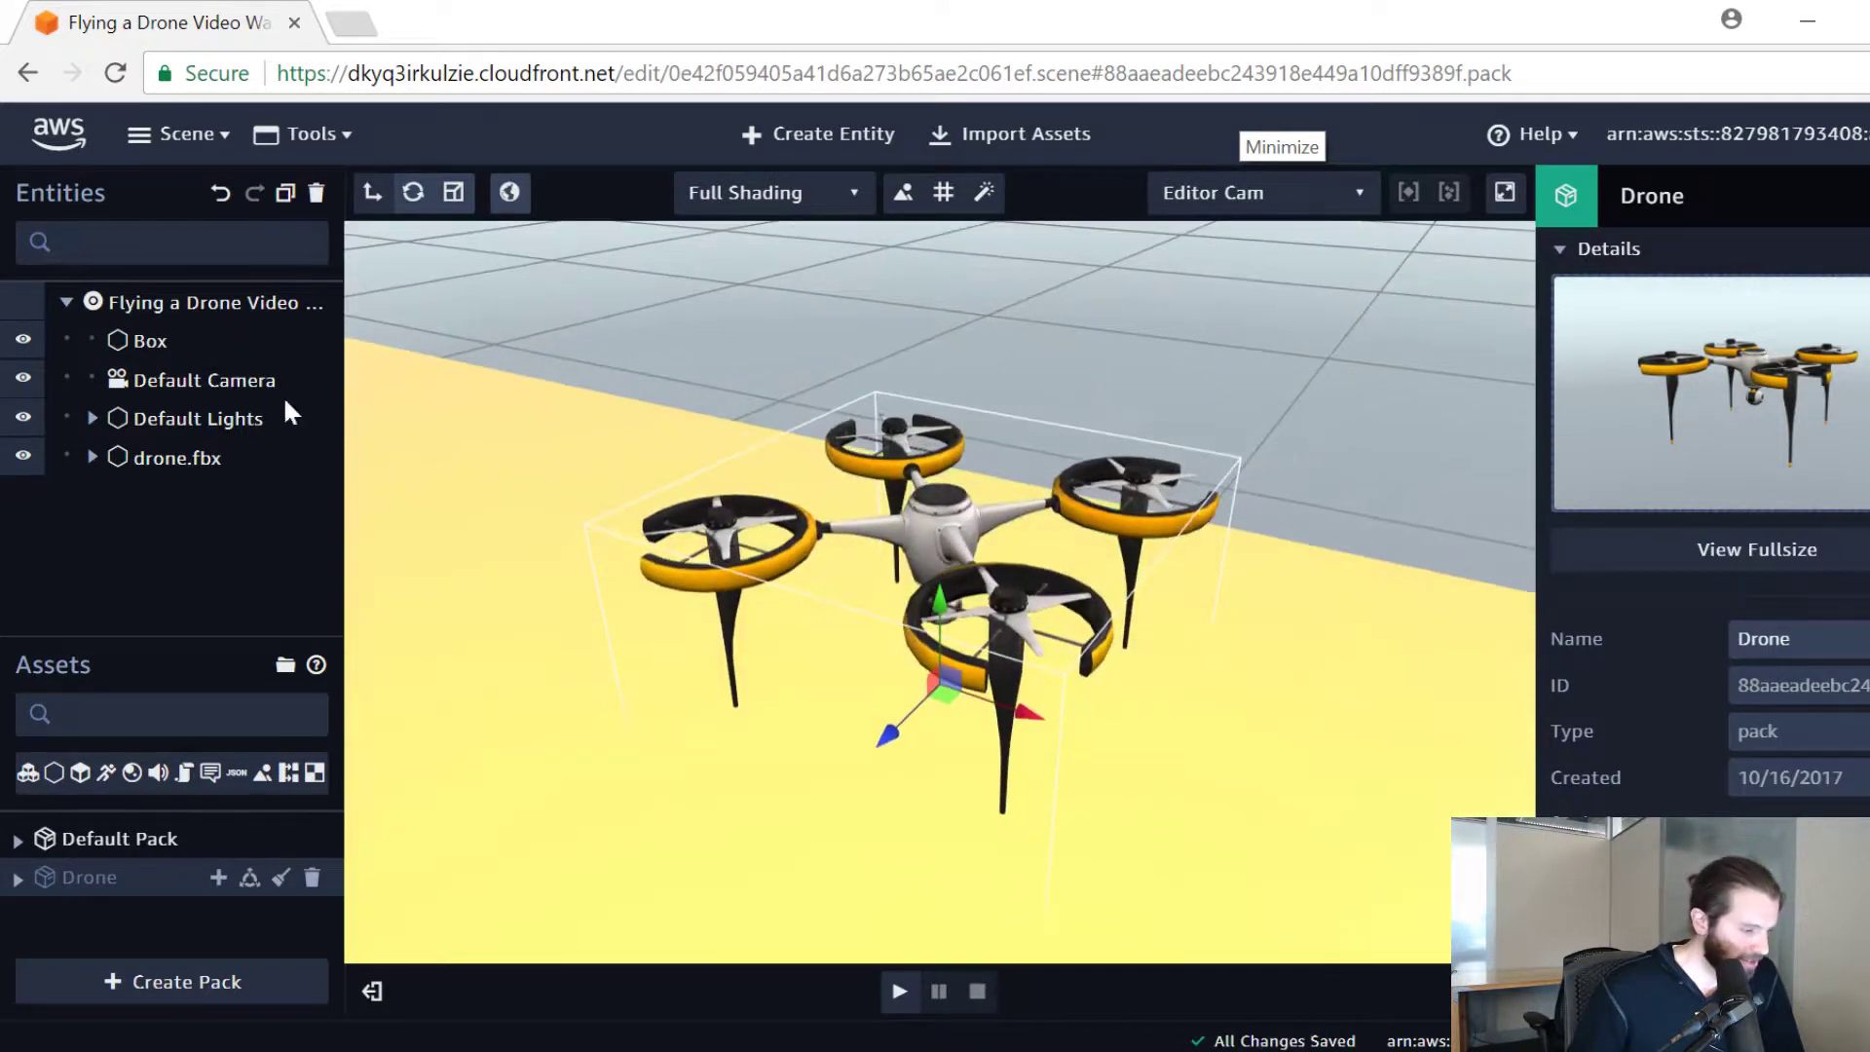
Step: Change the box's material color to dark green
left_click(185, 343)
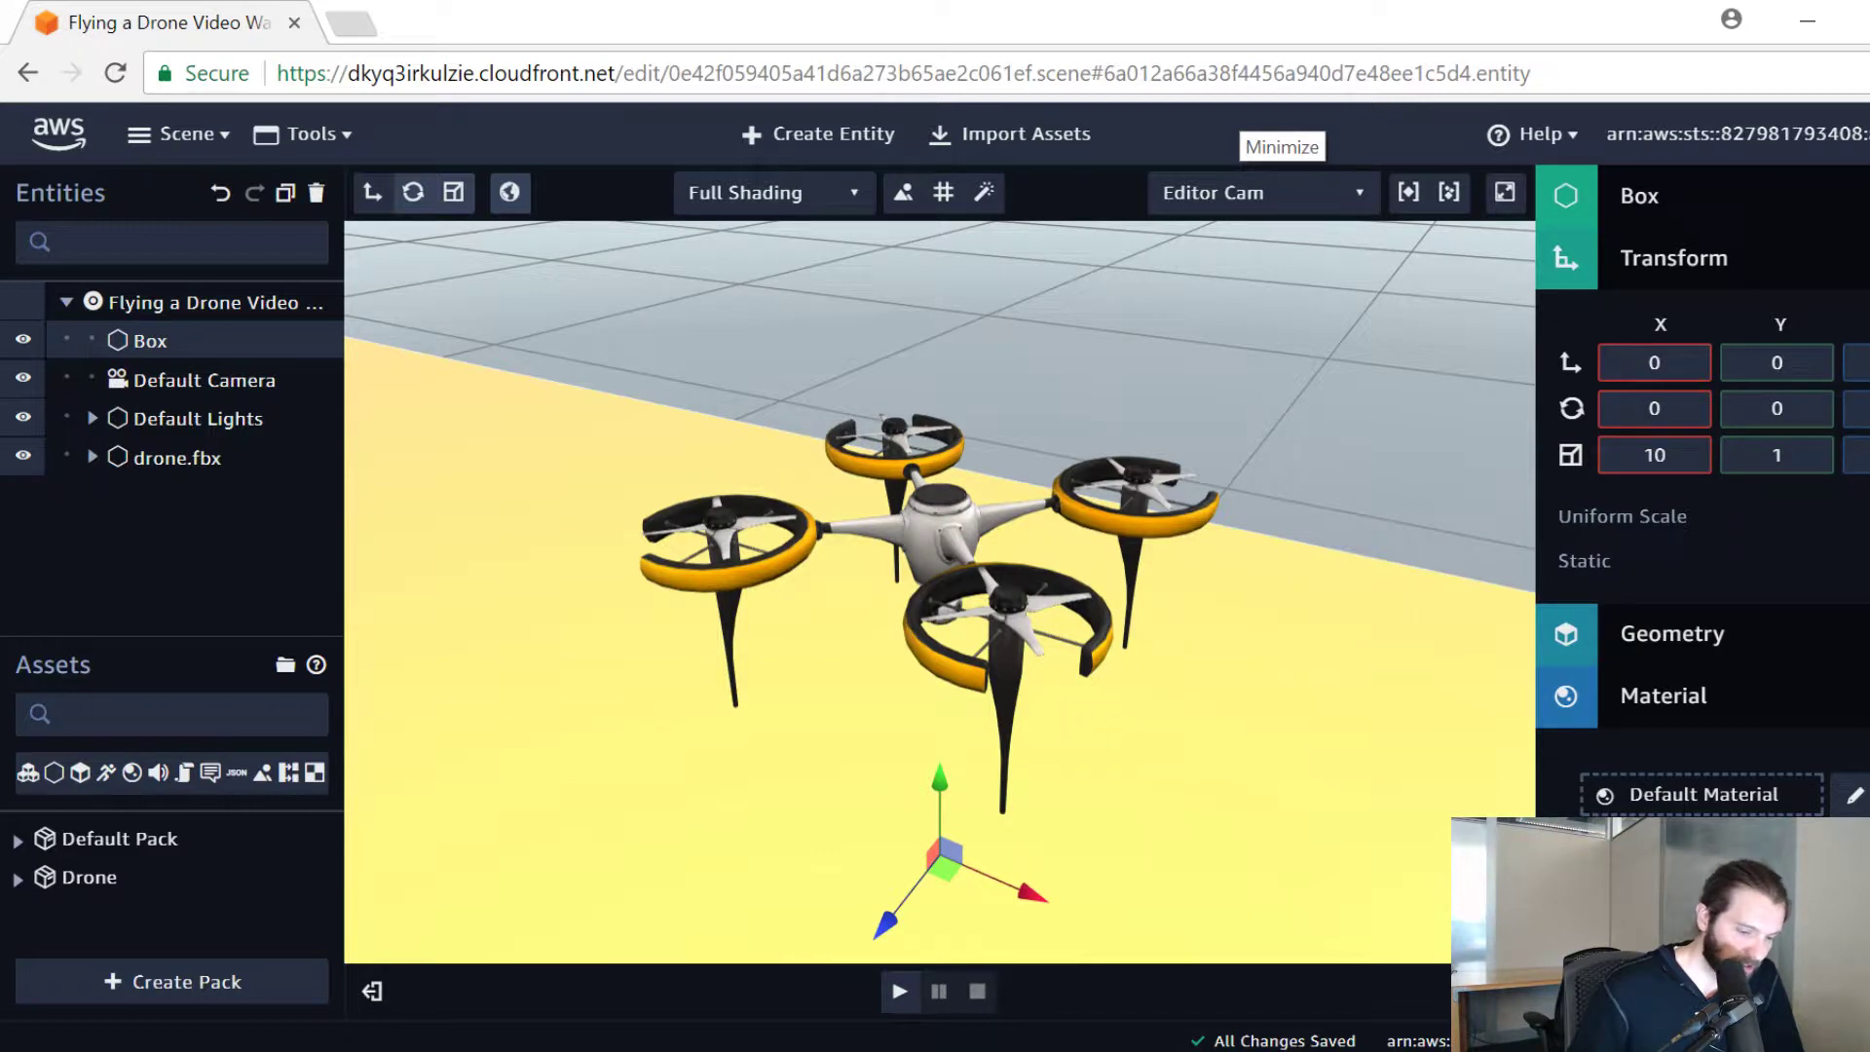
left_click(1749, 906)
left_click_drag(1768, 682, 1786, 784)
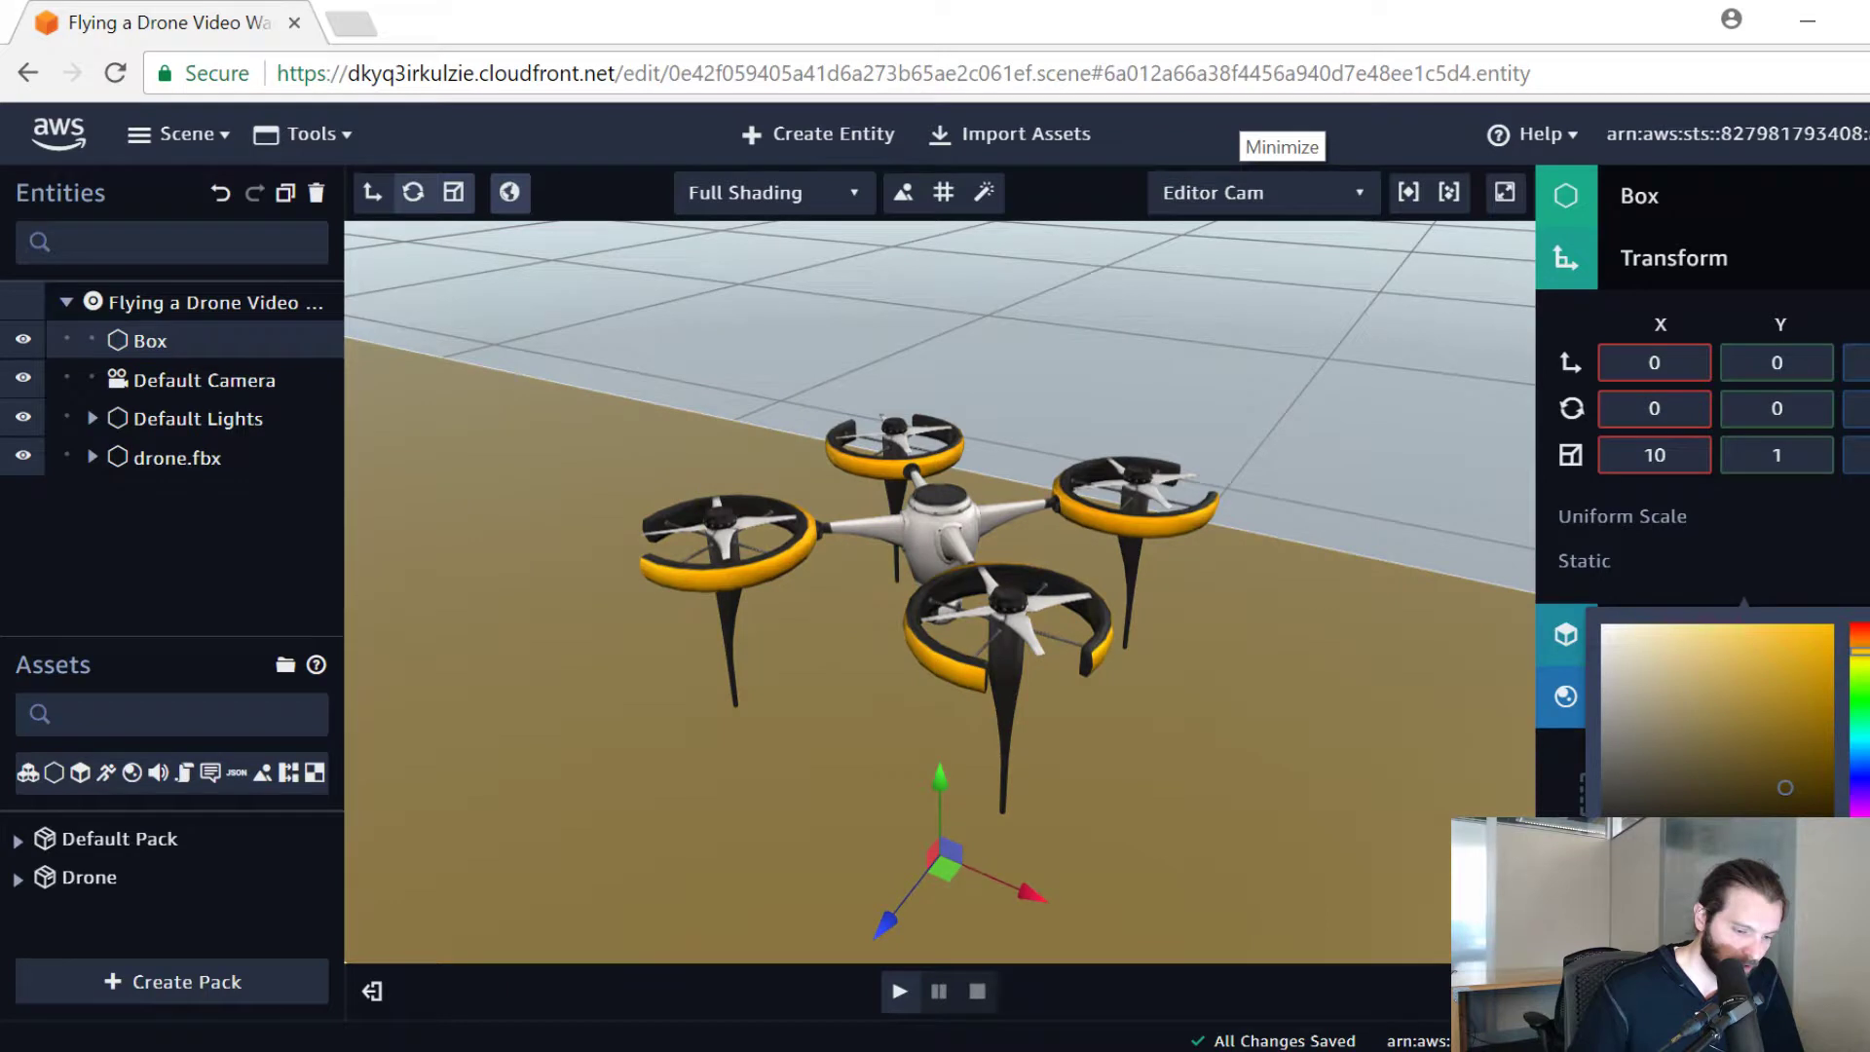
left_click(1859, 700)
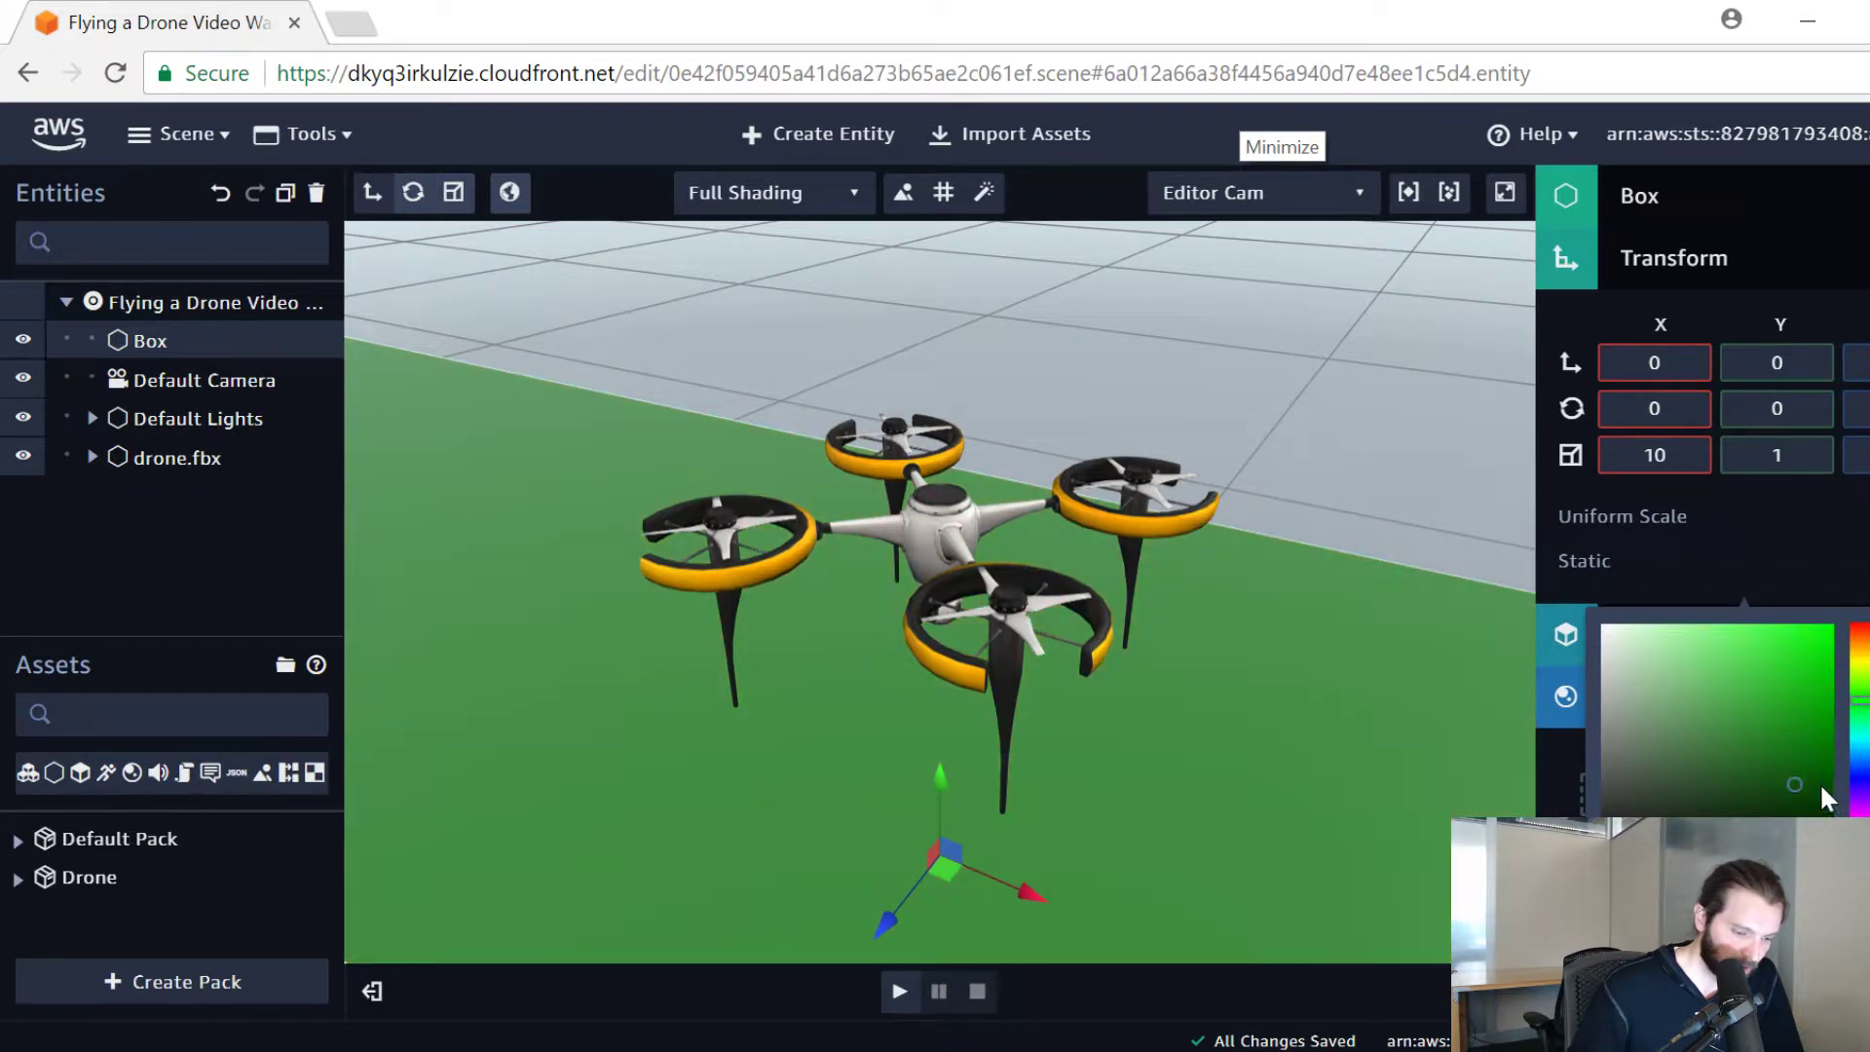
left_click(1657, 559)
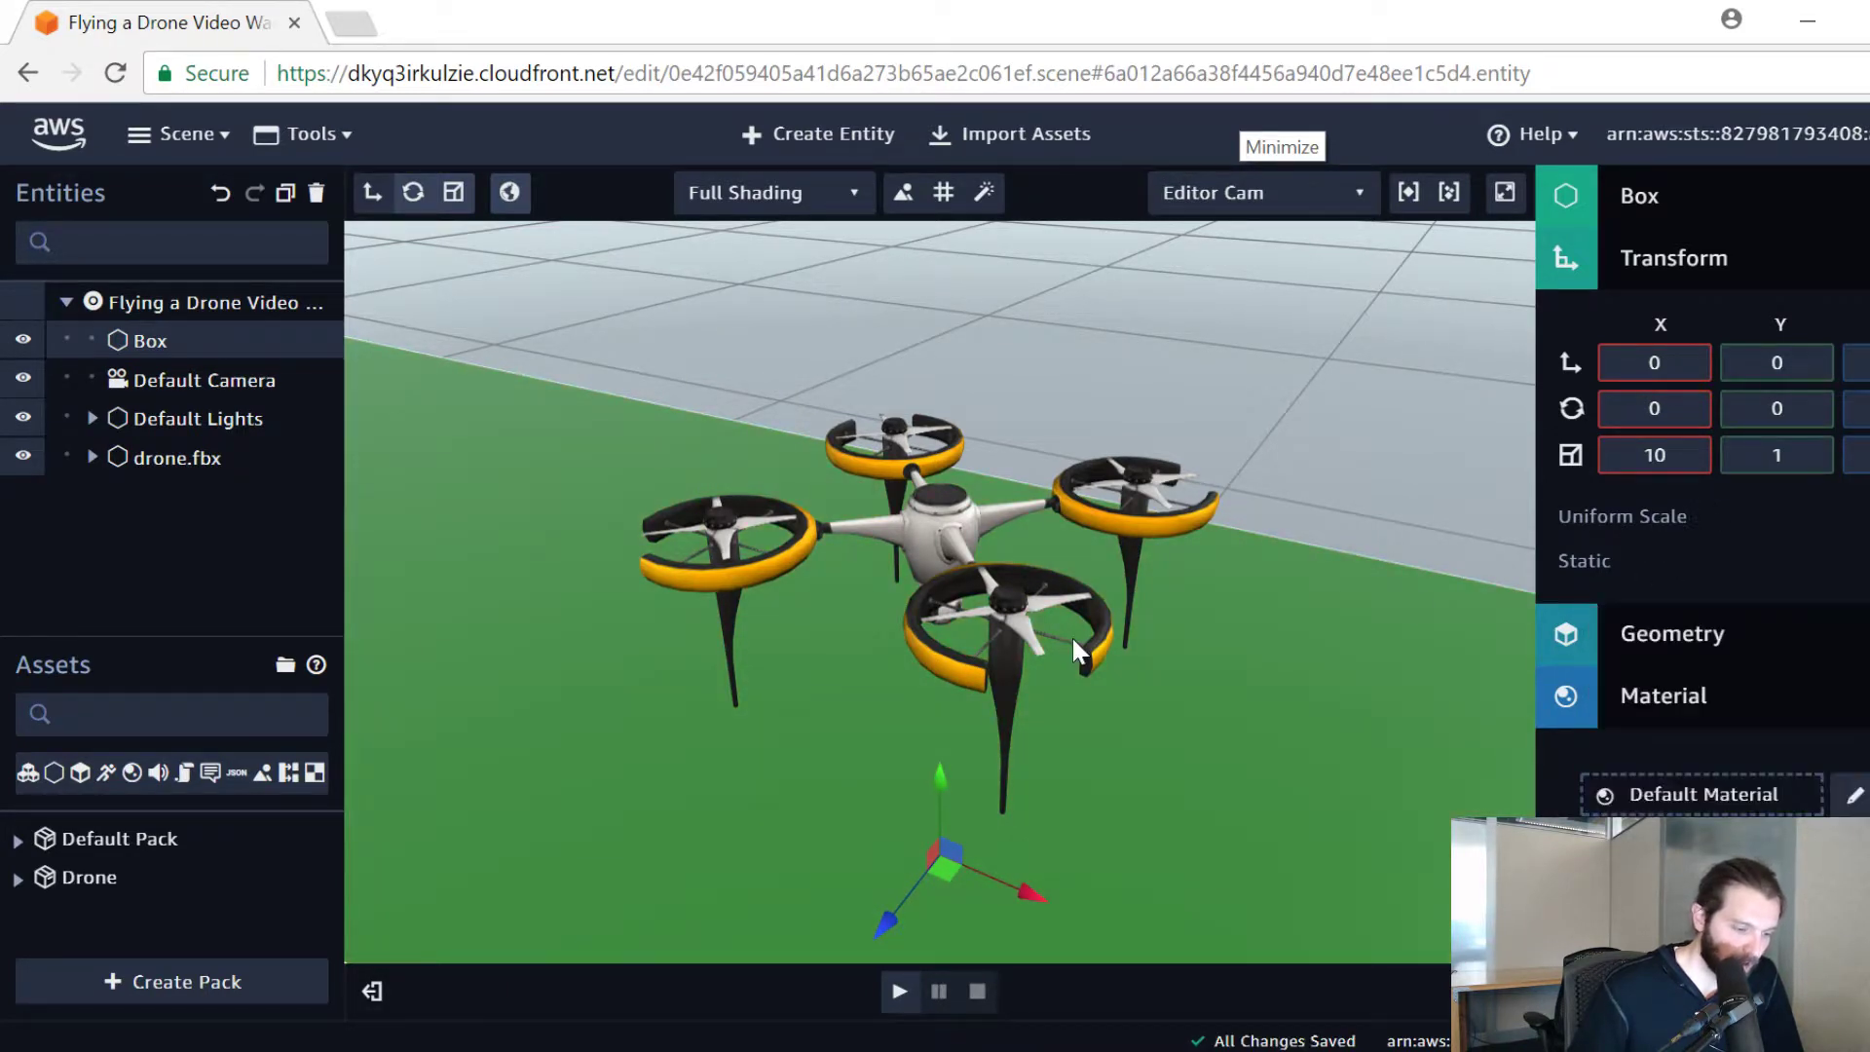
Step: Raise the drone to a Y position of about 0.503 so its legs rest on the box's top surface
left_click(919, 523)
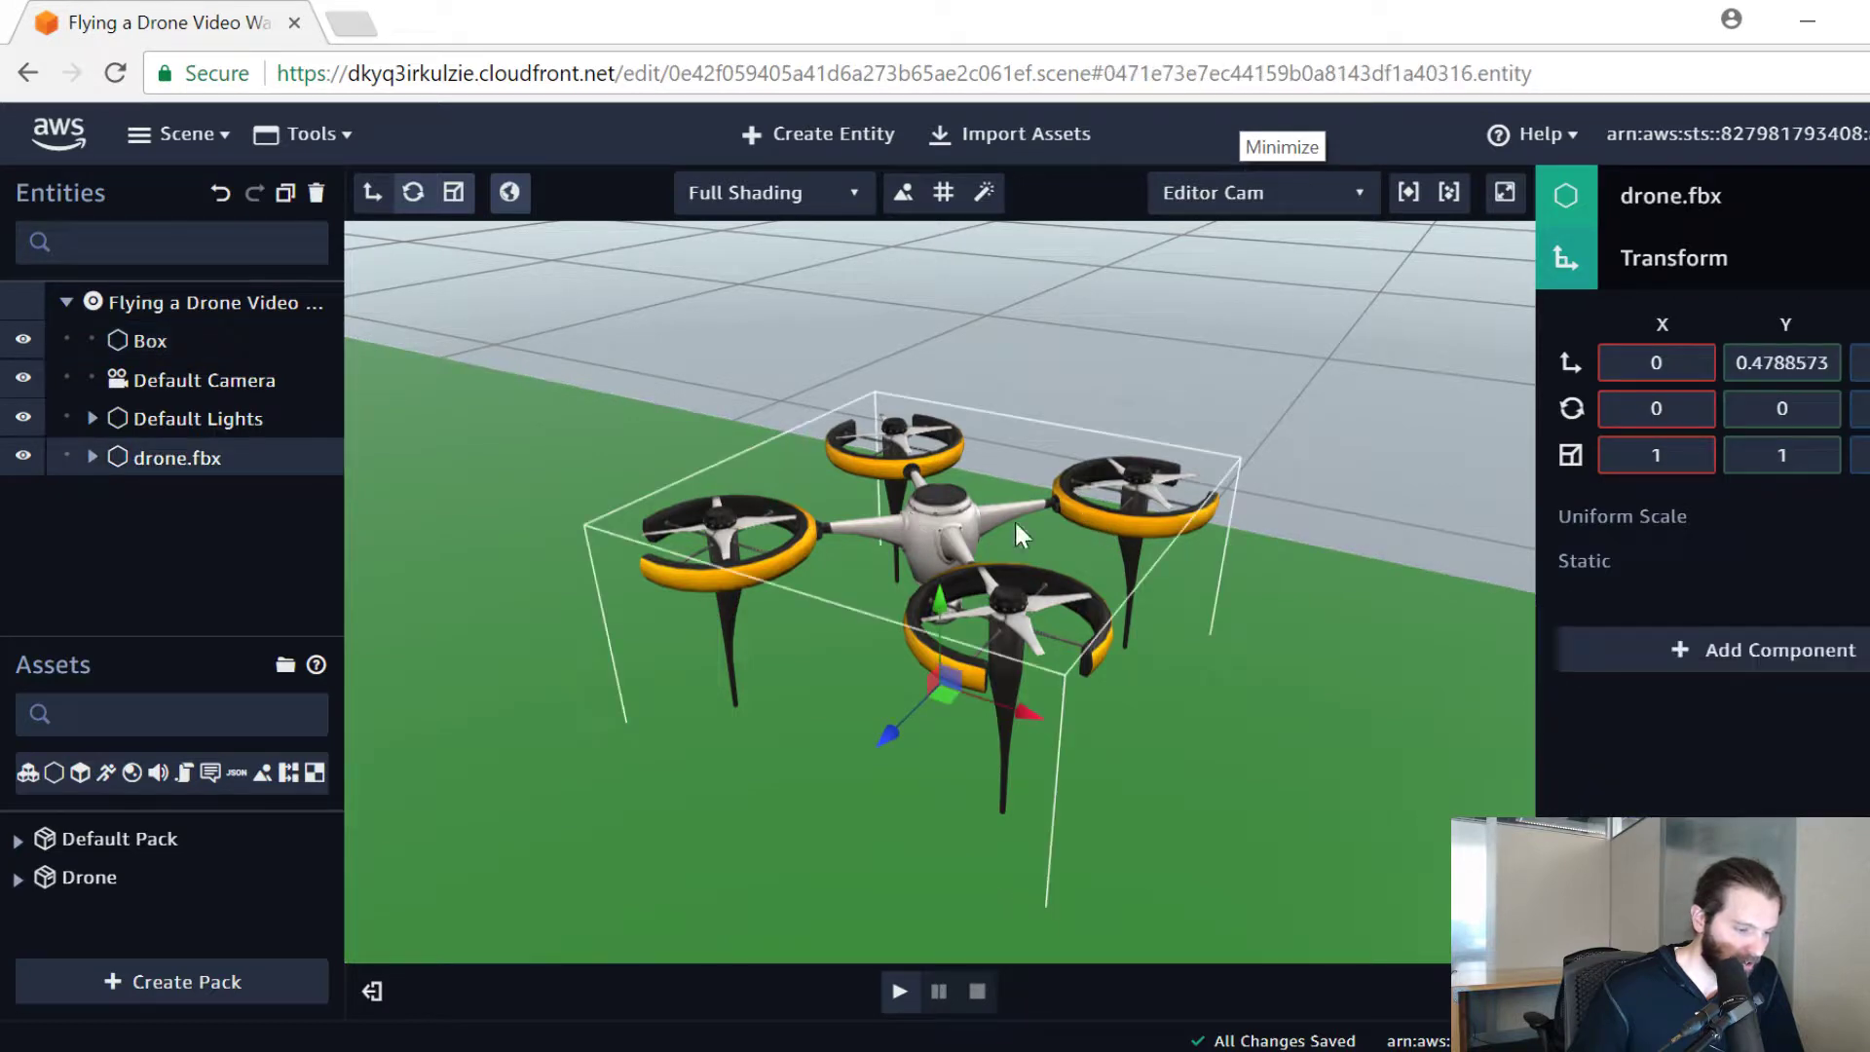
mouse_move(1475, 454)
left_mouse_down()
mouse_move(1411, 471)
mouse_move(1420, 426)
mouse_move(1459, 422)
left_mouse_up()
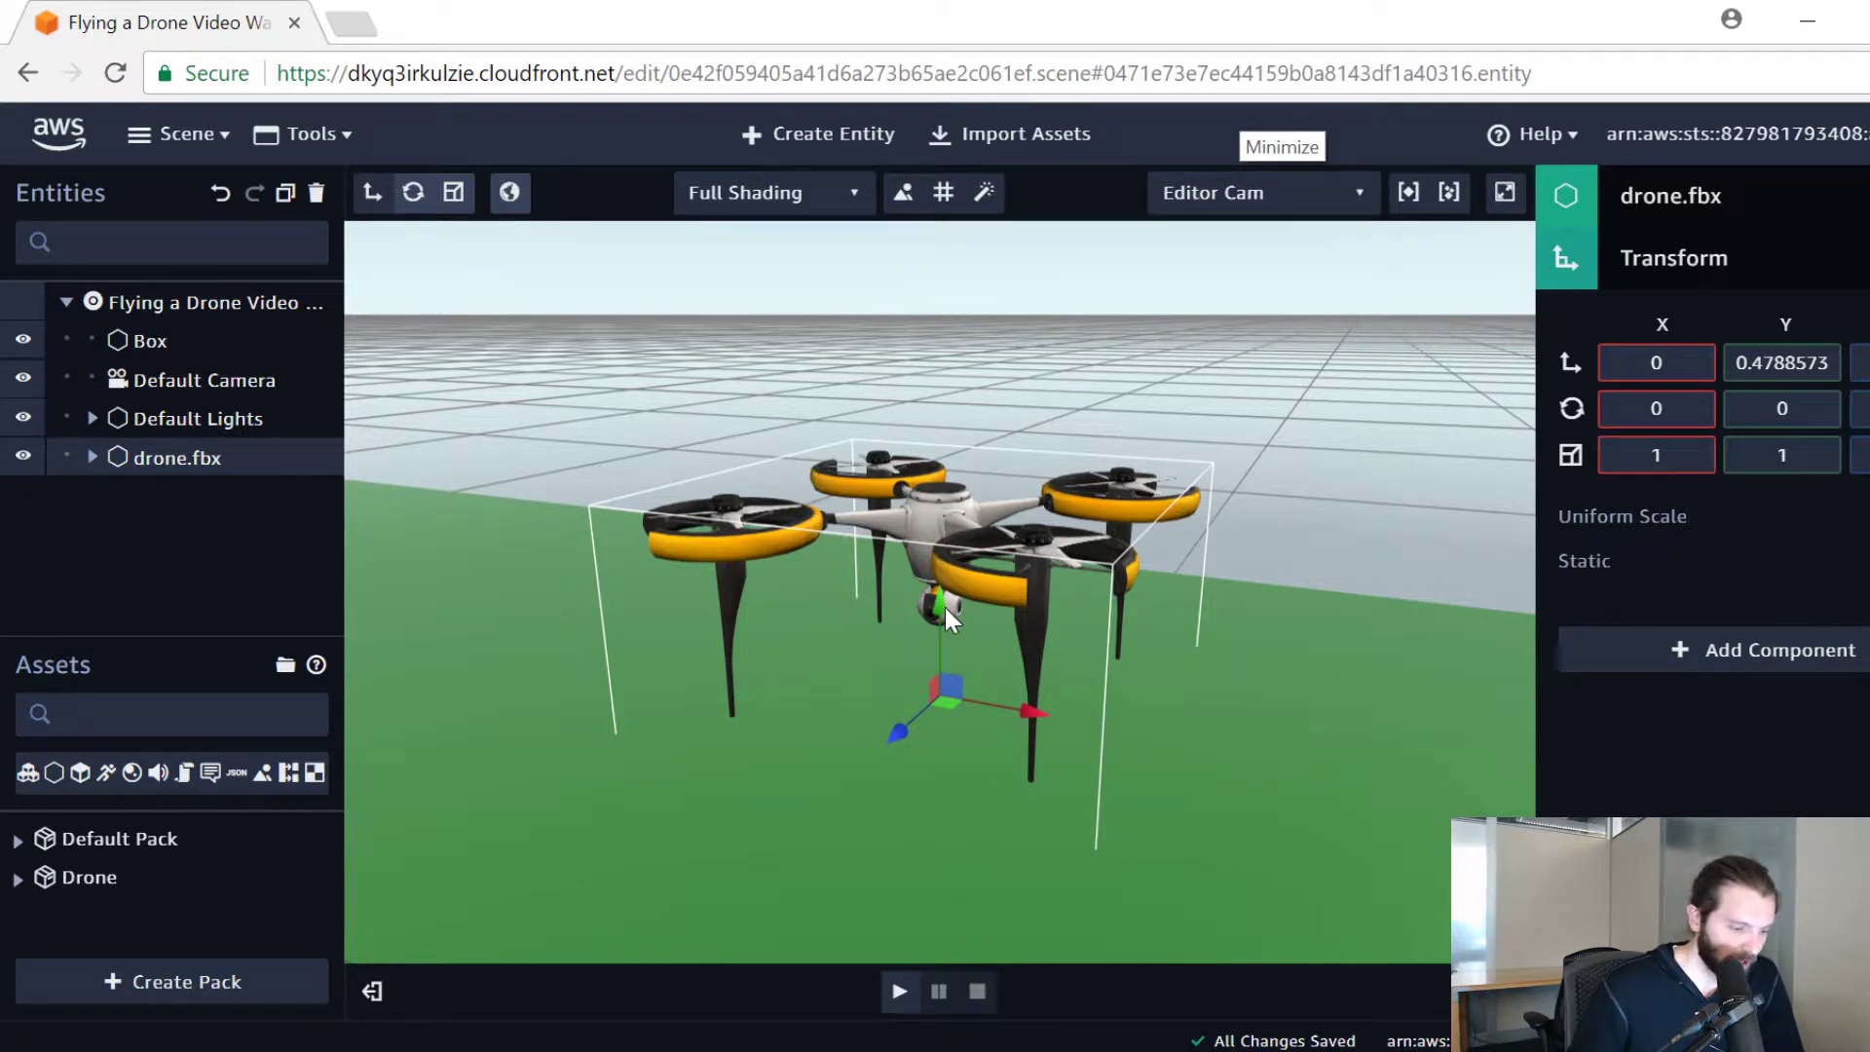
mouse_move(943, 604)
left_mouse_down()
mouse_move(984, 530)
mouse_move(959, 688)
mouse_move(961, 565)
mouse_move(968, 608)
mouse_move(998, 599)
mouse_move(996, 571)
mouse_move(995, 598)
left_mouse_up()
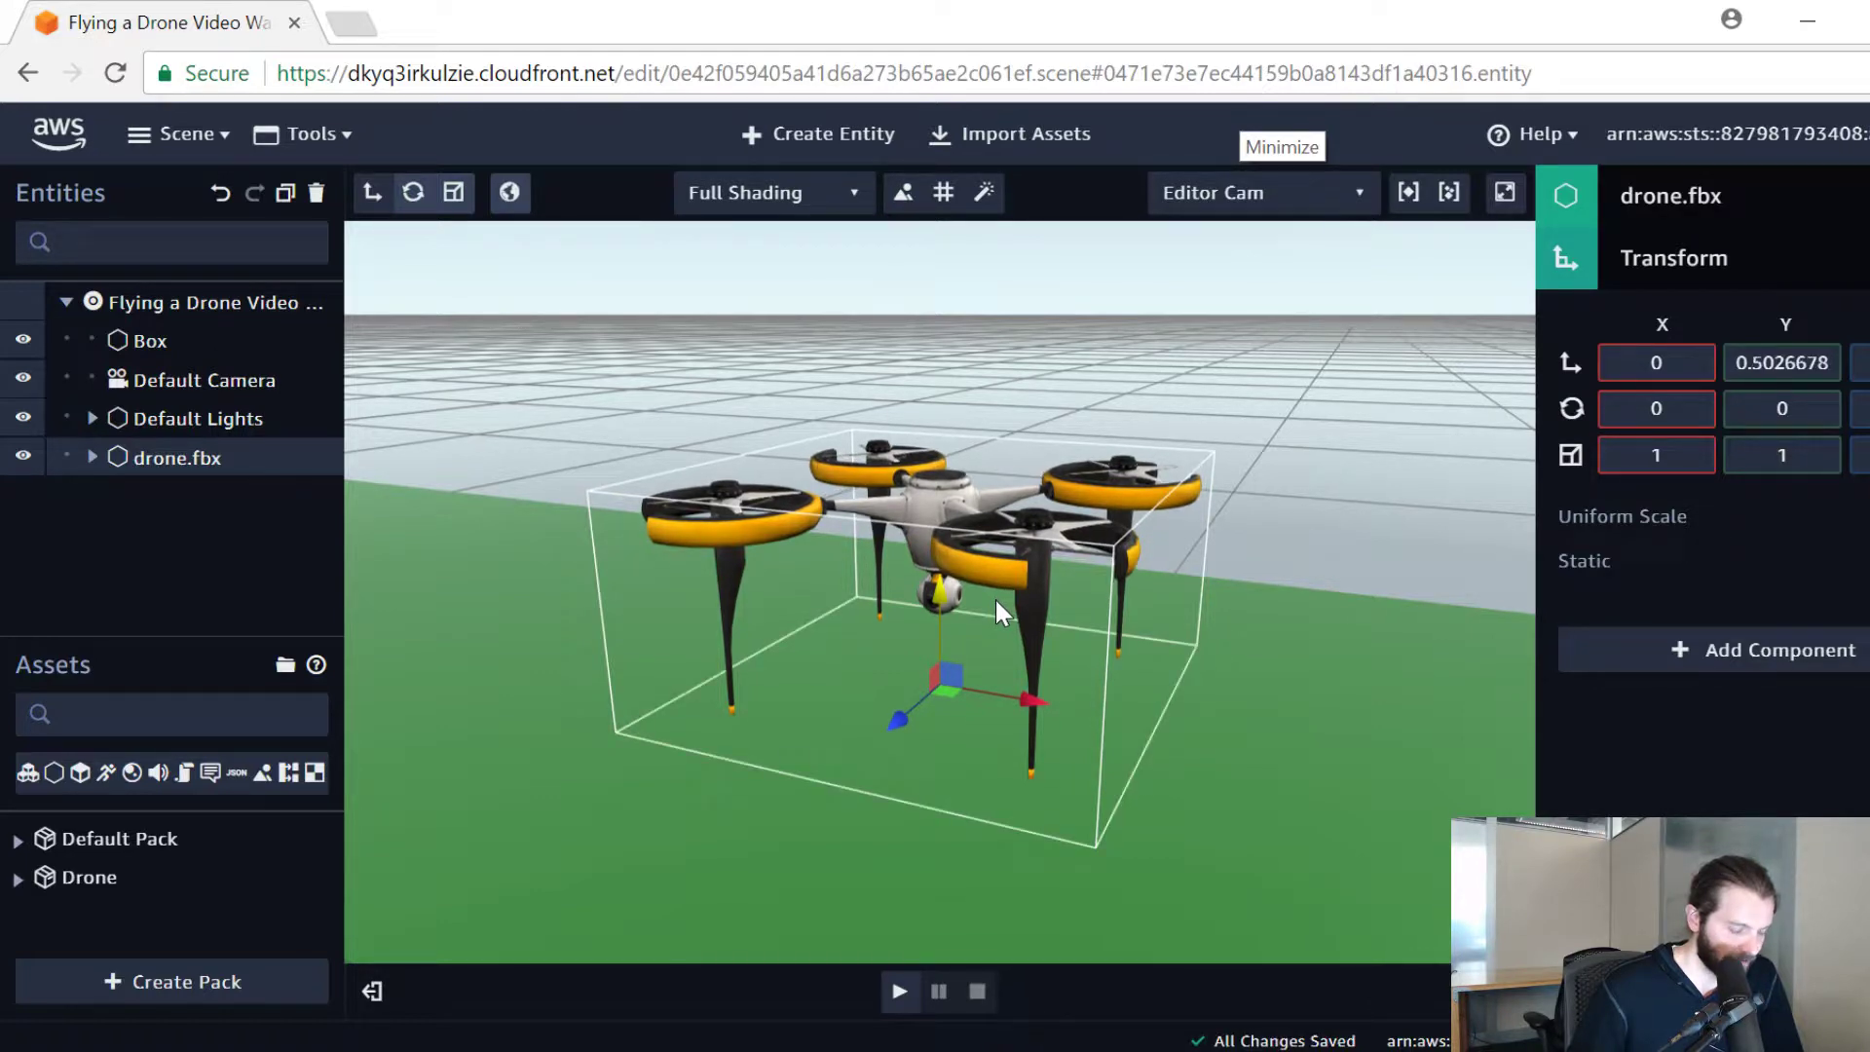
Step: Play the scene to check how the drone looks standing on the green box, and stop playback
left_click_drag(1281, 721, 1282, 558)
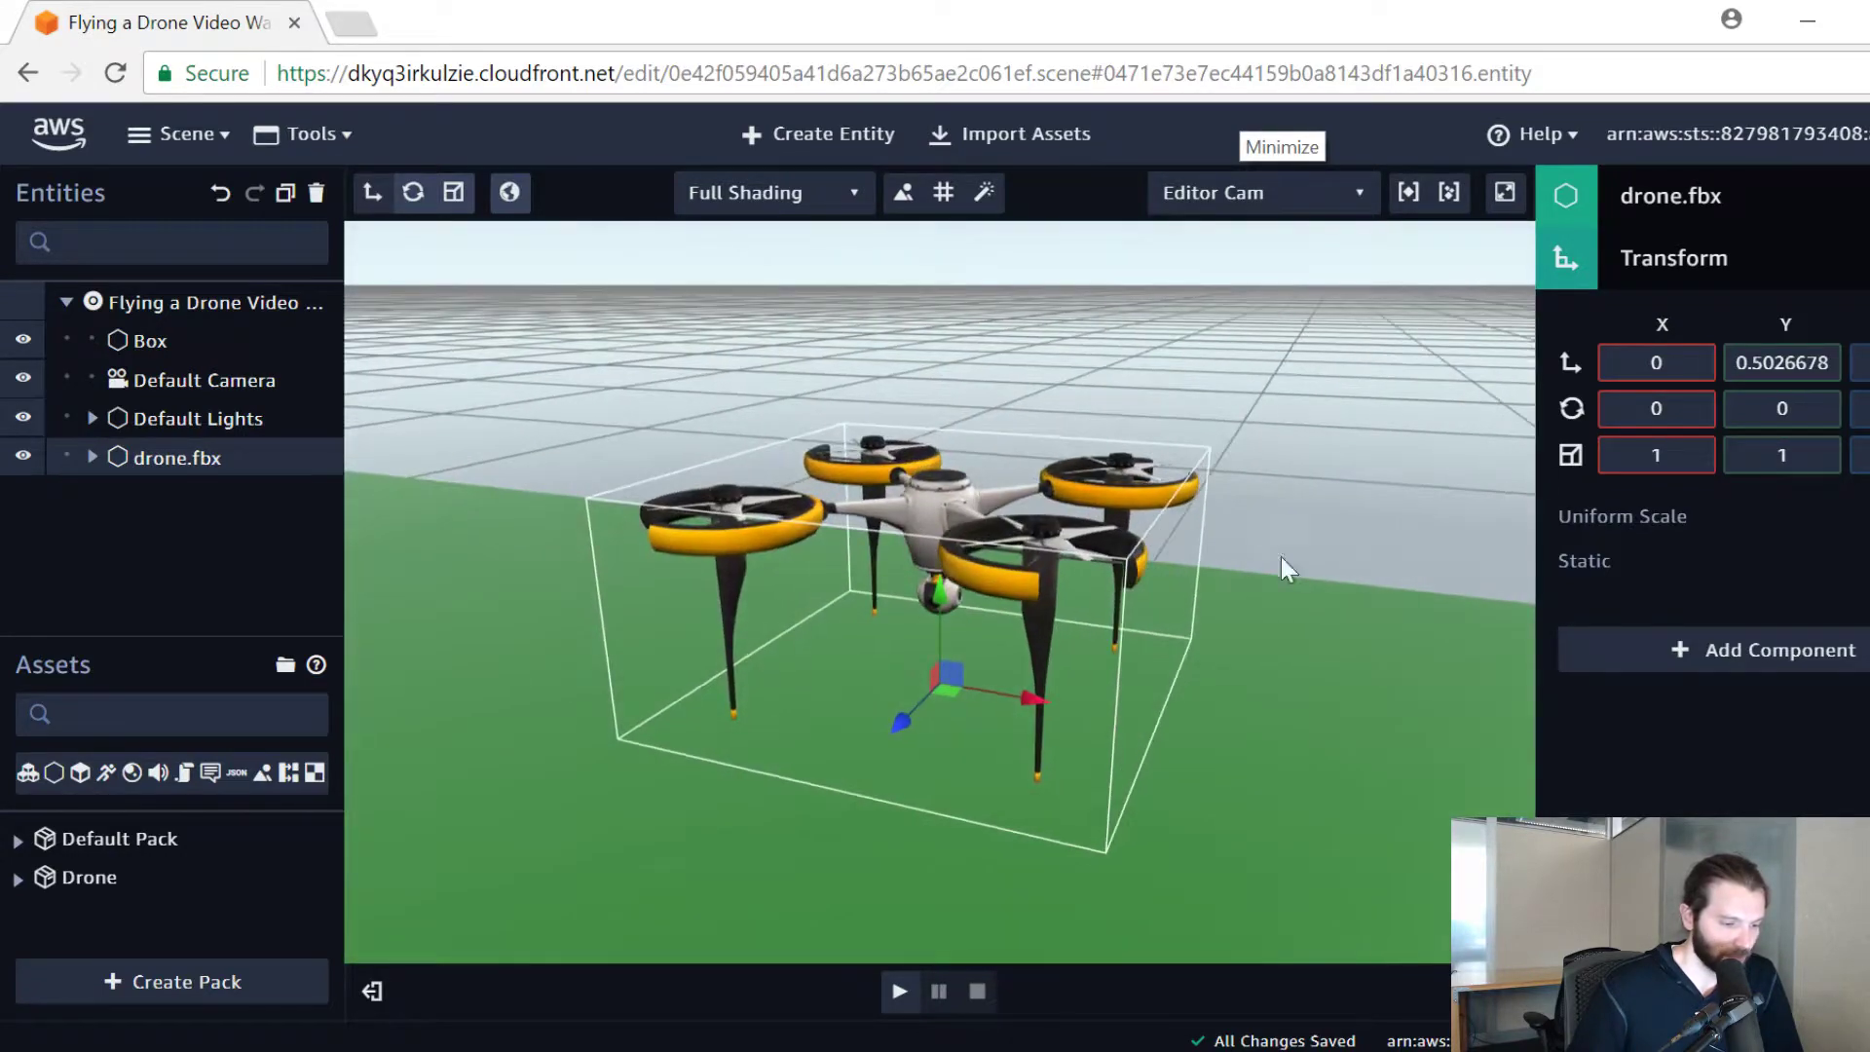
left_click(1280, 559)
left_click_drag(1165, 654, 1079, 606)
scroll(966, 557, "down", 6)
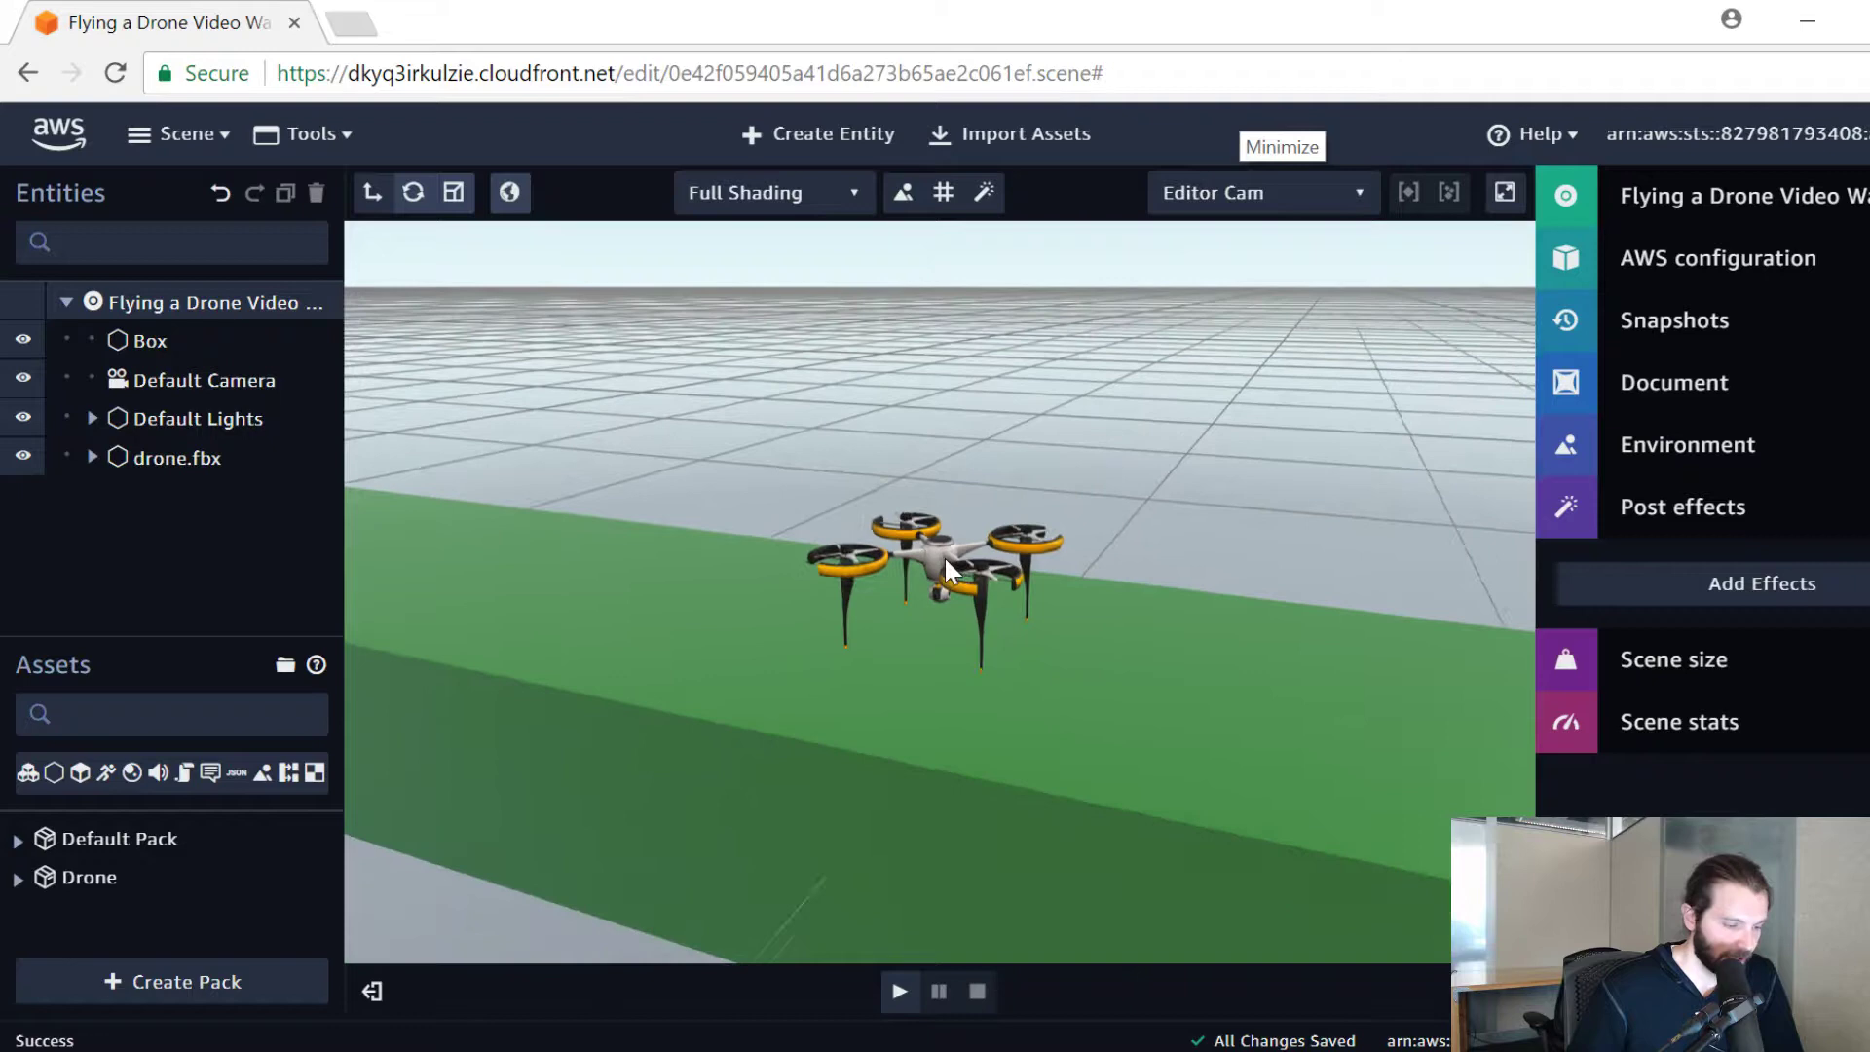
mouse_move(1304, 524)
right_mouse_down()
mouse_move(1259, 509)
mouse_move(1288, 481)
mouse_move(1301, 522)
right_mouse_up()
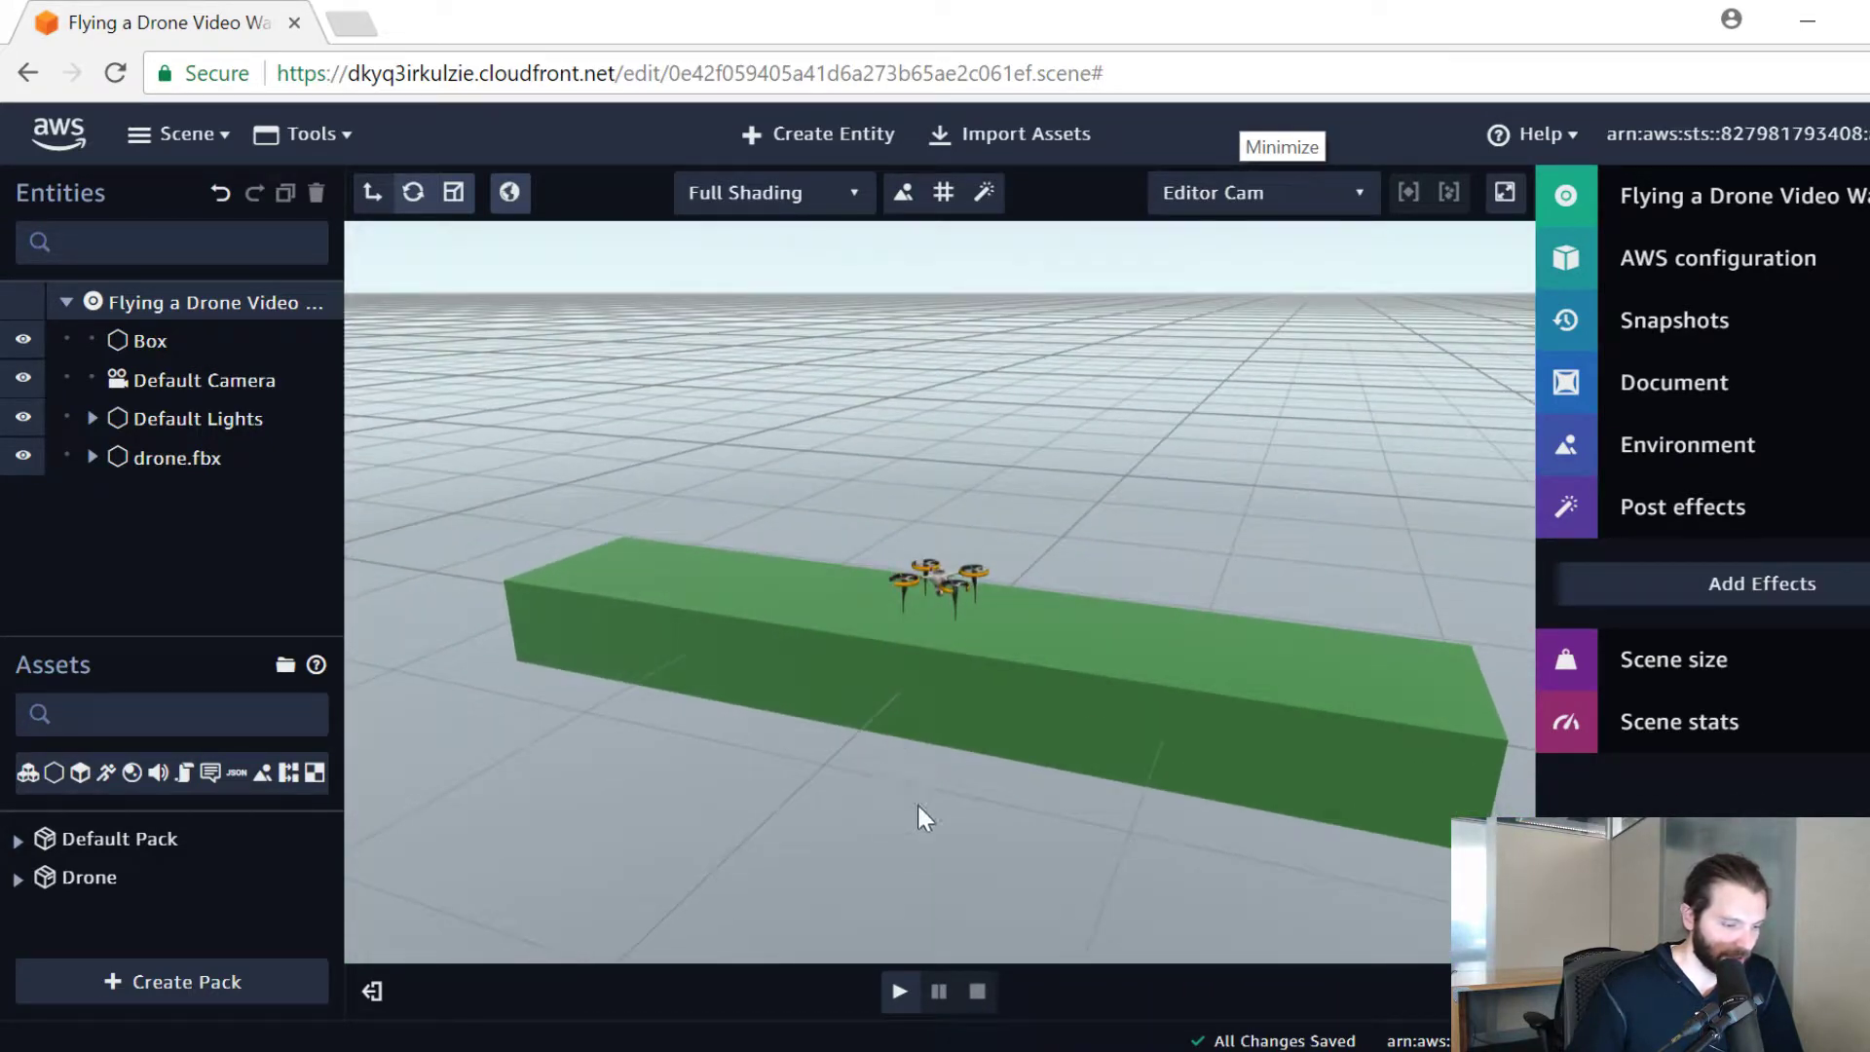
left_click(899, 991)
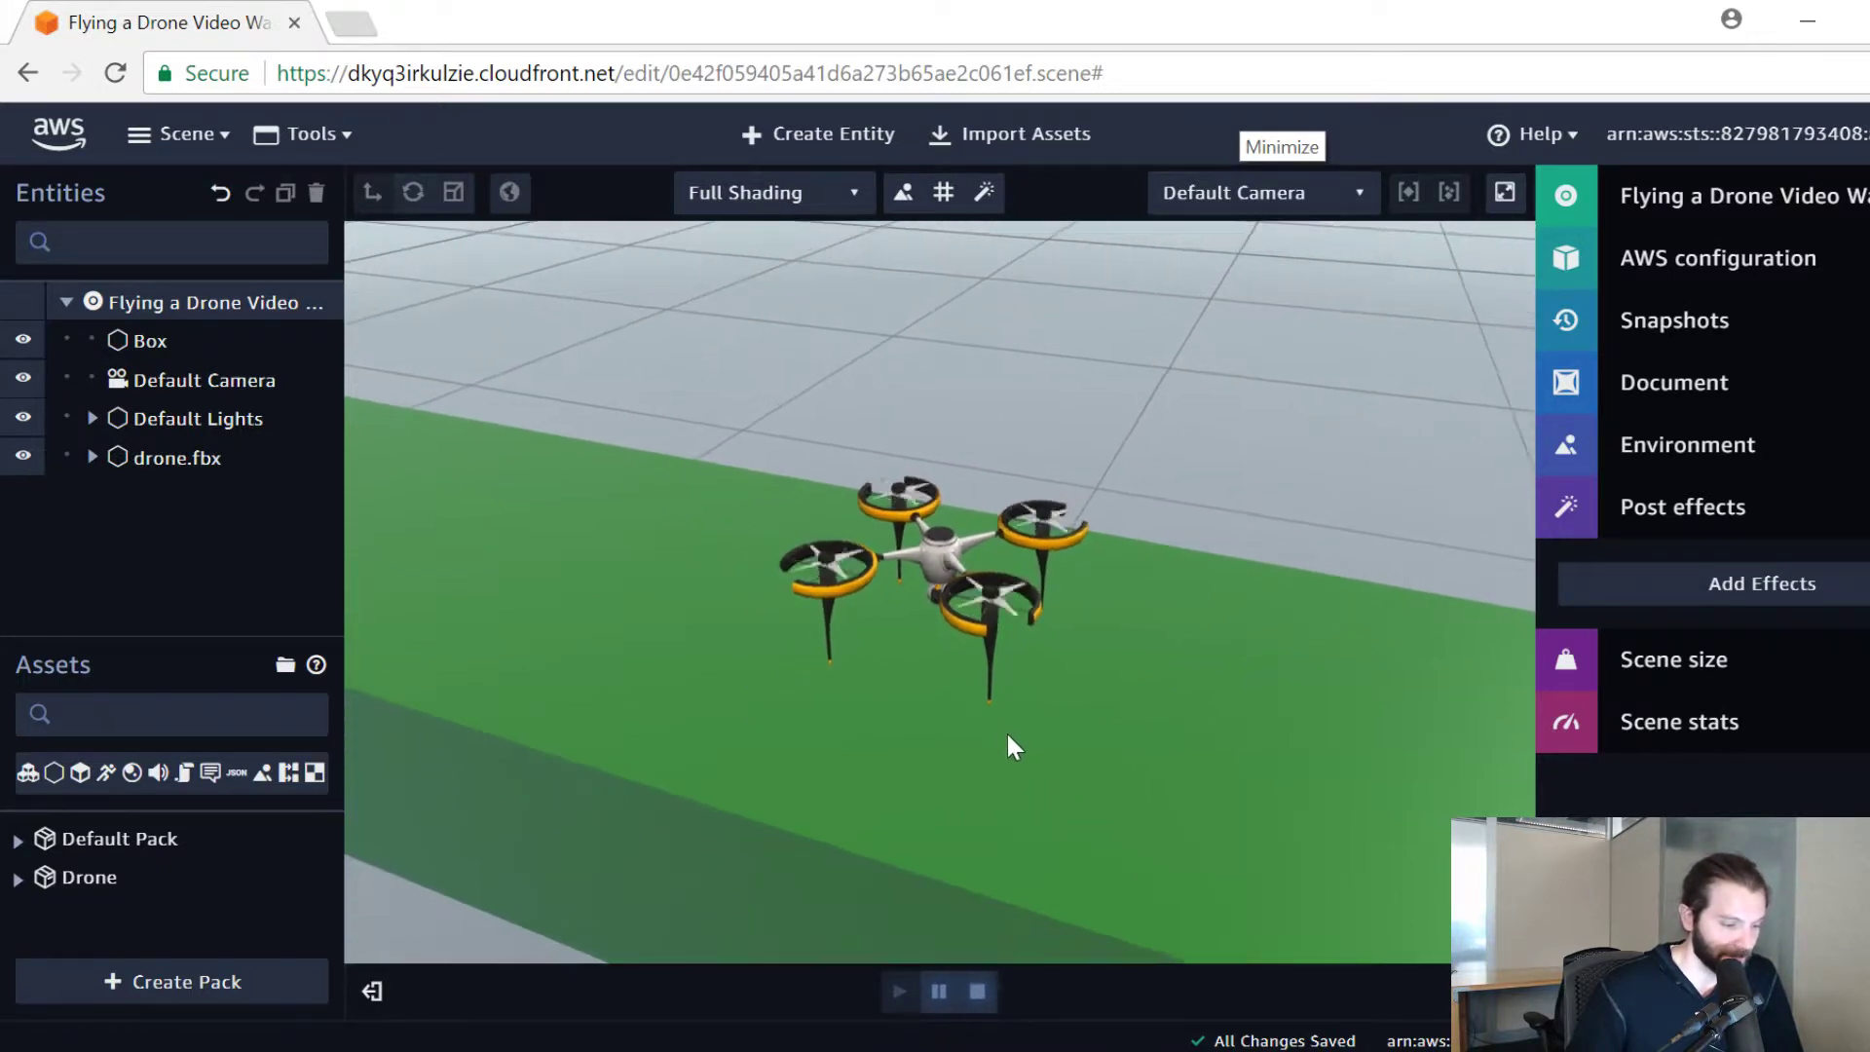
left_click(979, 993)
left_click_drag(1247, 459, 1284, 493)
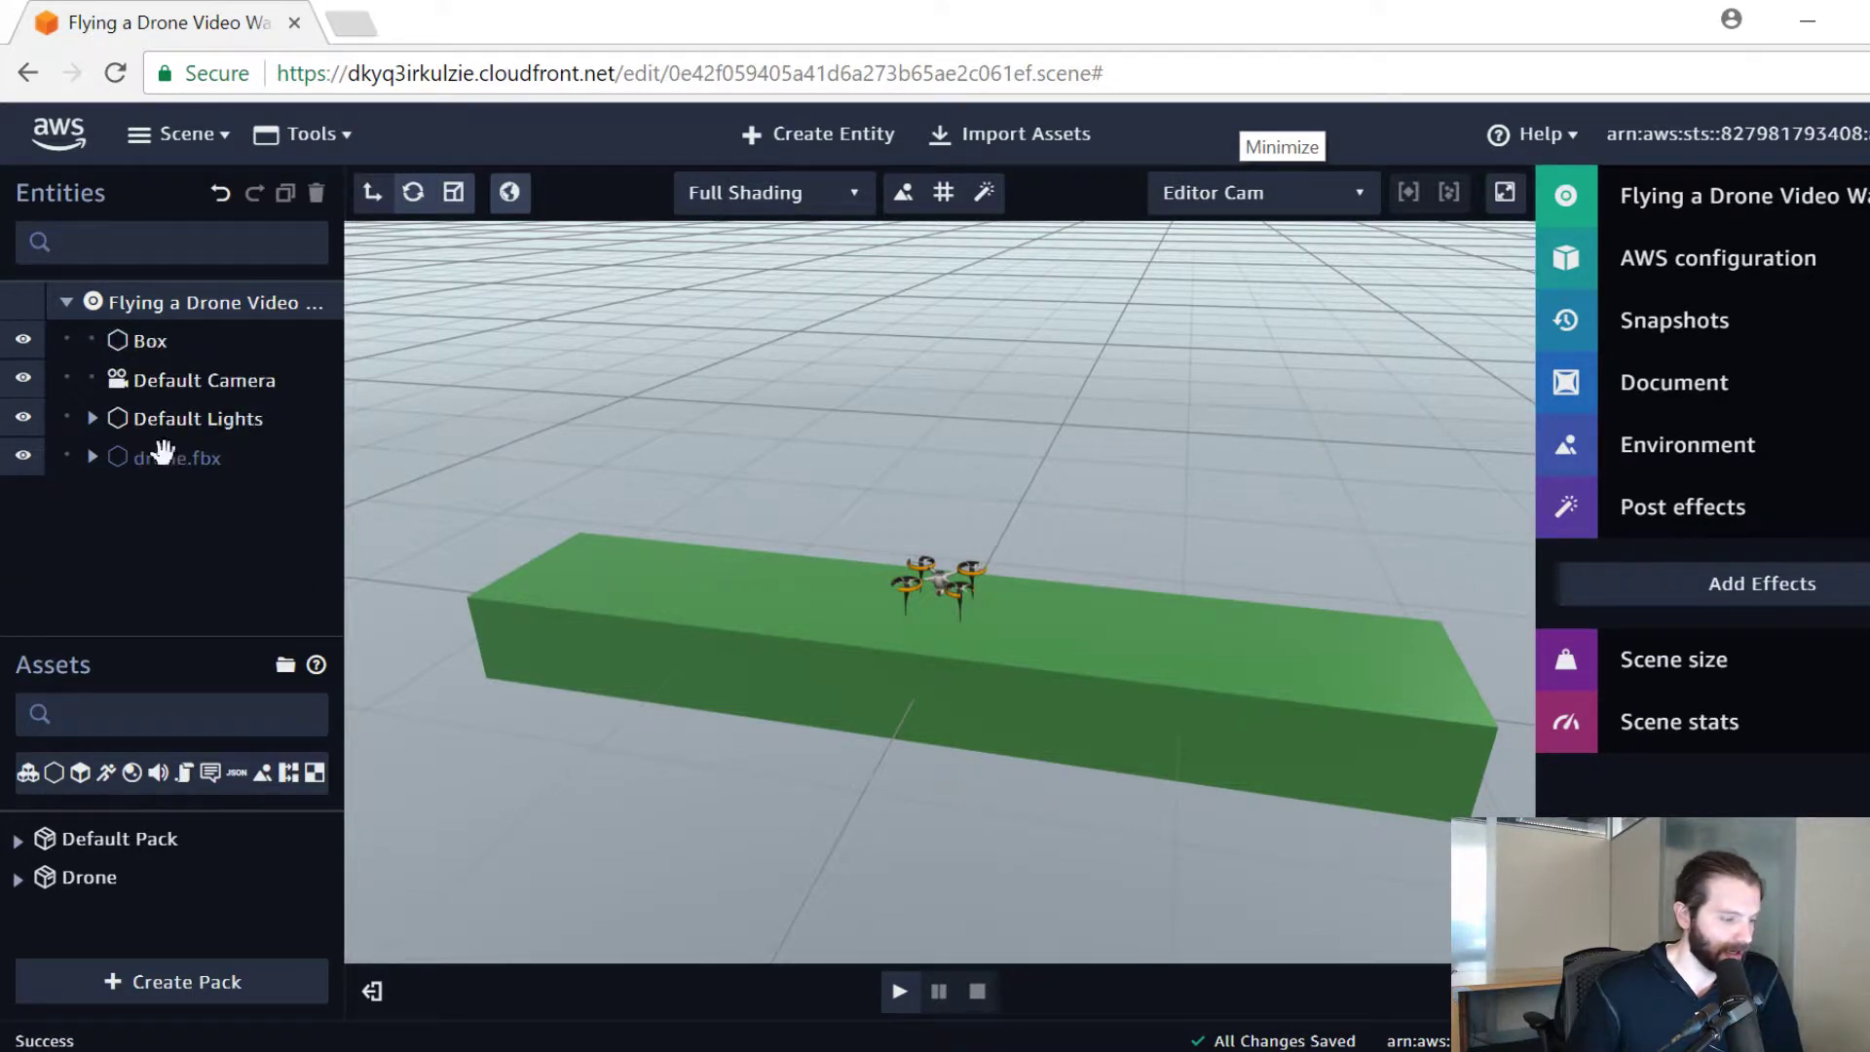
Step: Select the green box and lower it slightly to a Y position of about -0.016
left_click(1150, 661)
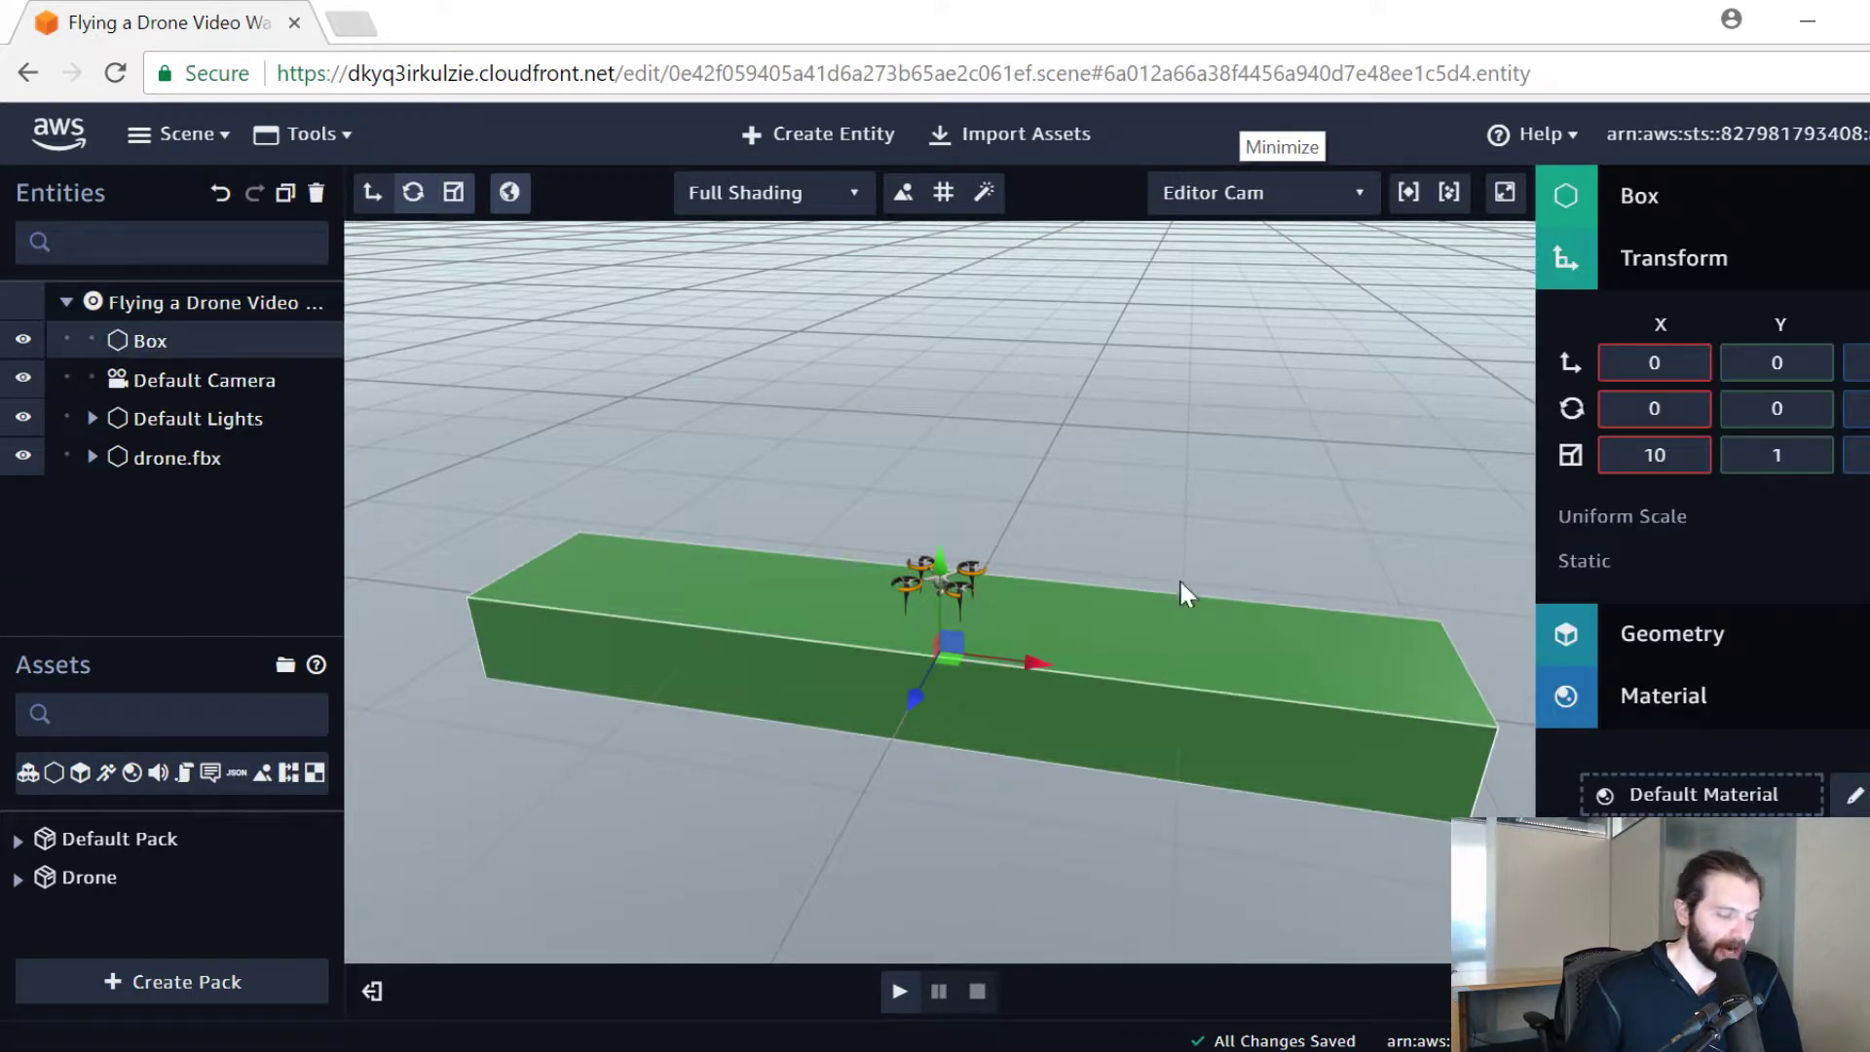
right_click_drag(1249, 436, 1115, 475)
left_click_drag(951, 578, 958, 565)
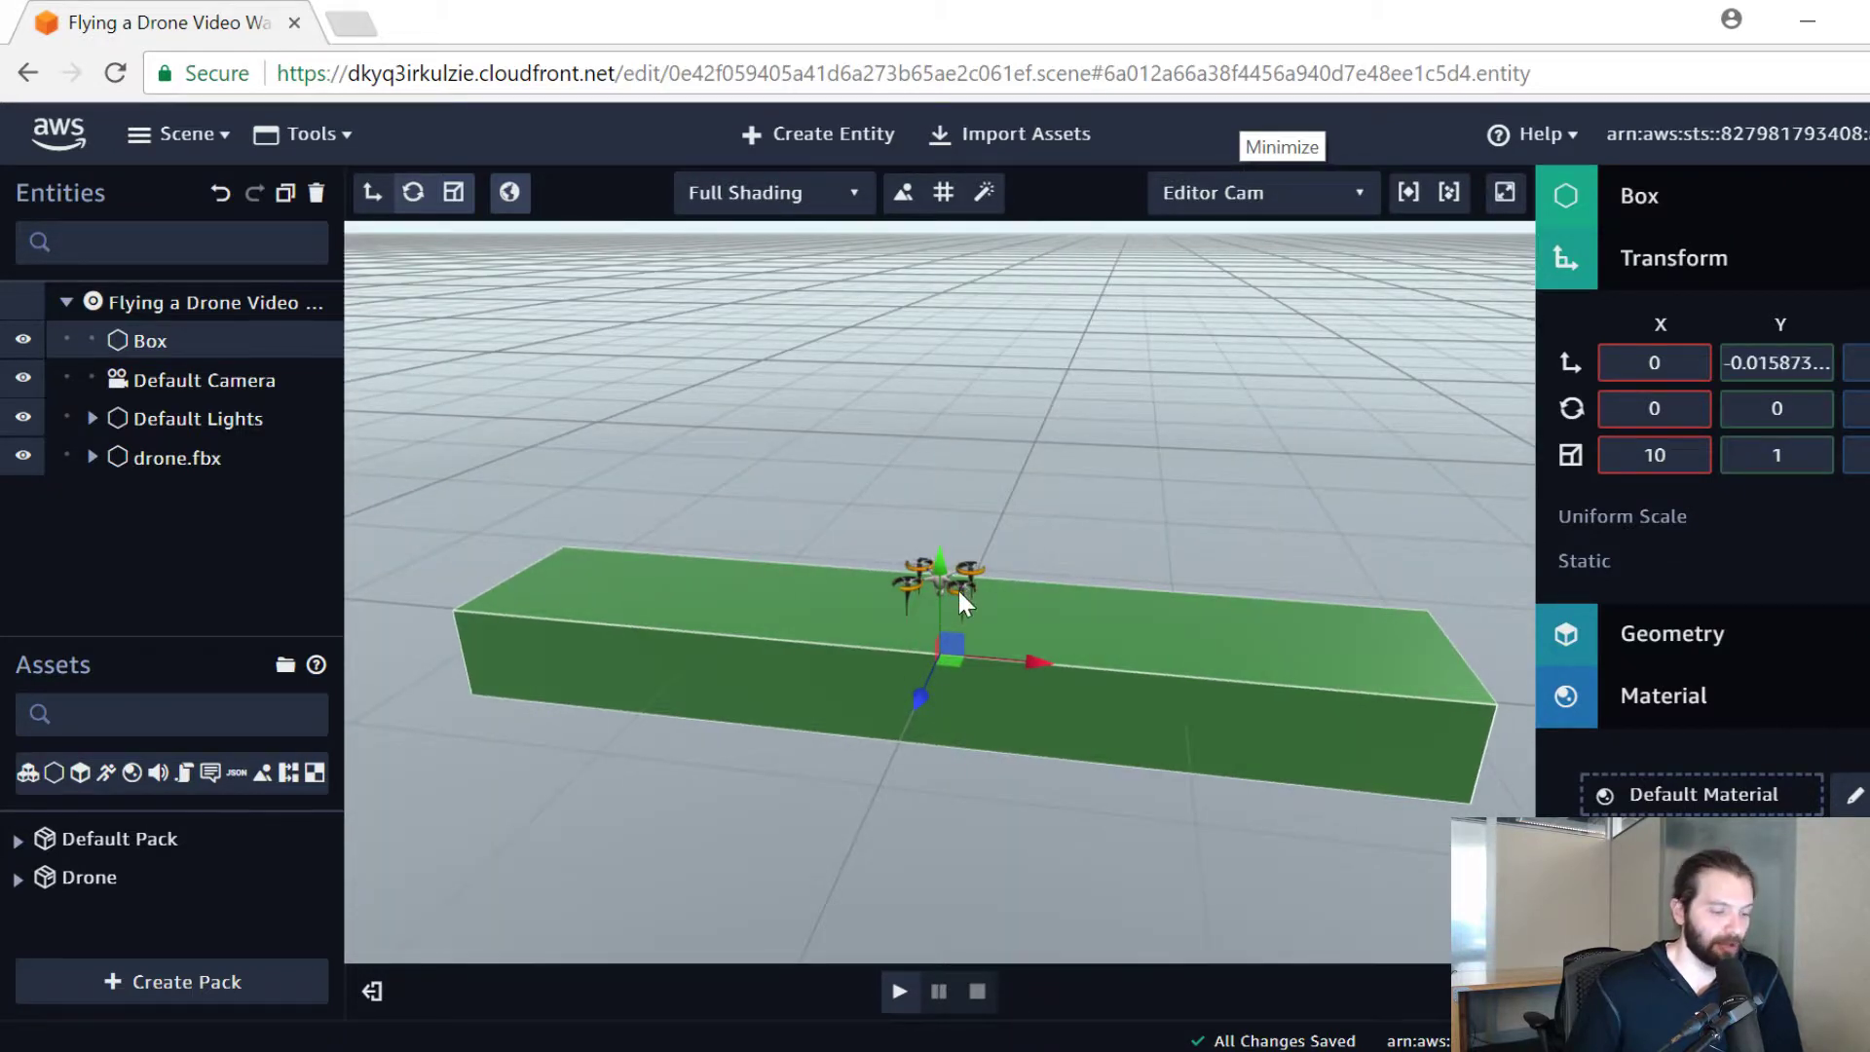
Step: Add a Collider component to the drone entity
left_click(959, 579)
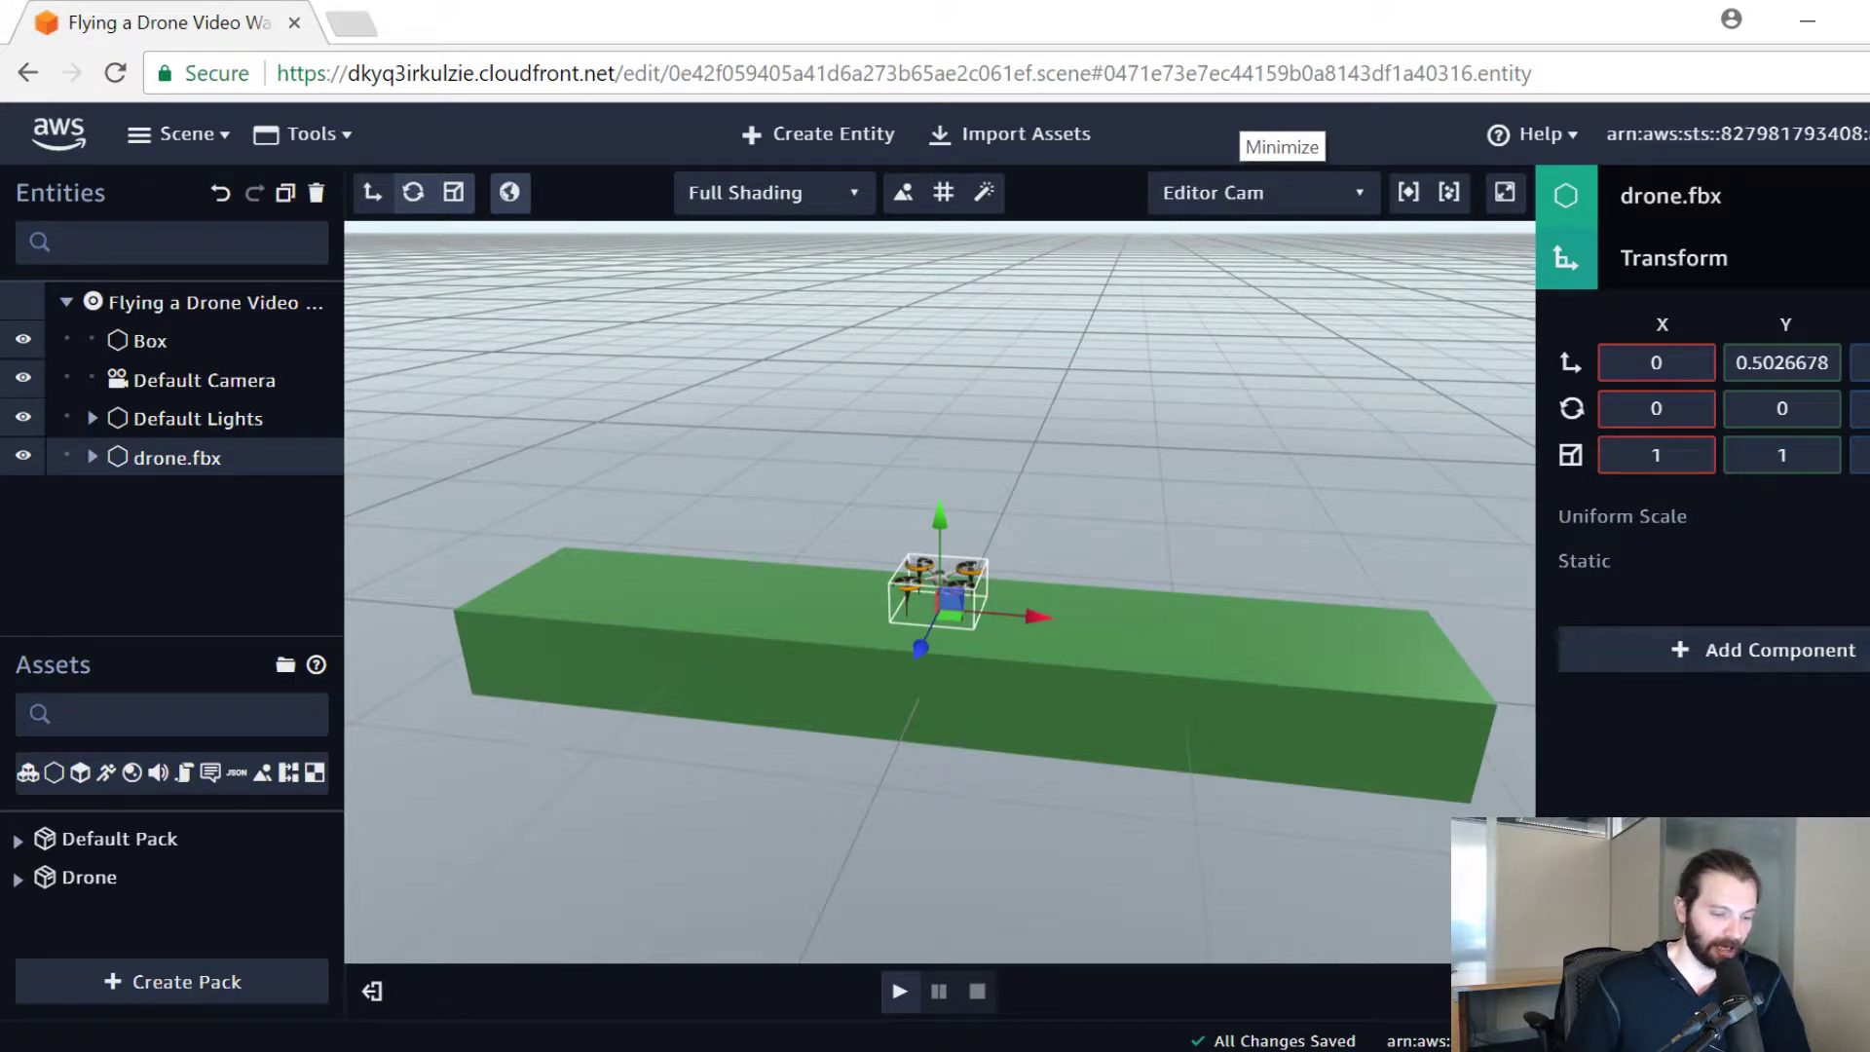
left_click(1705, 262)
left_click(1714, 339)
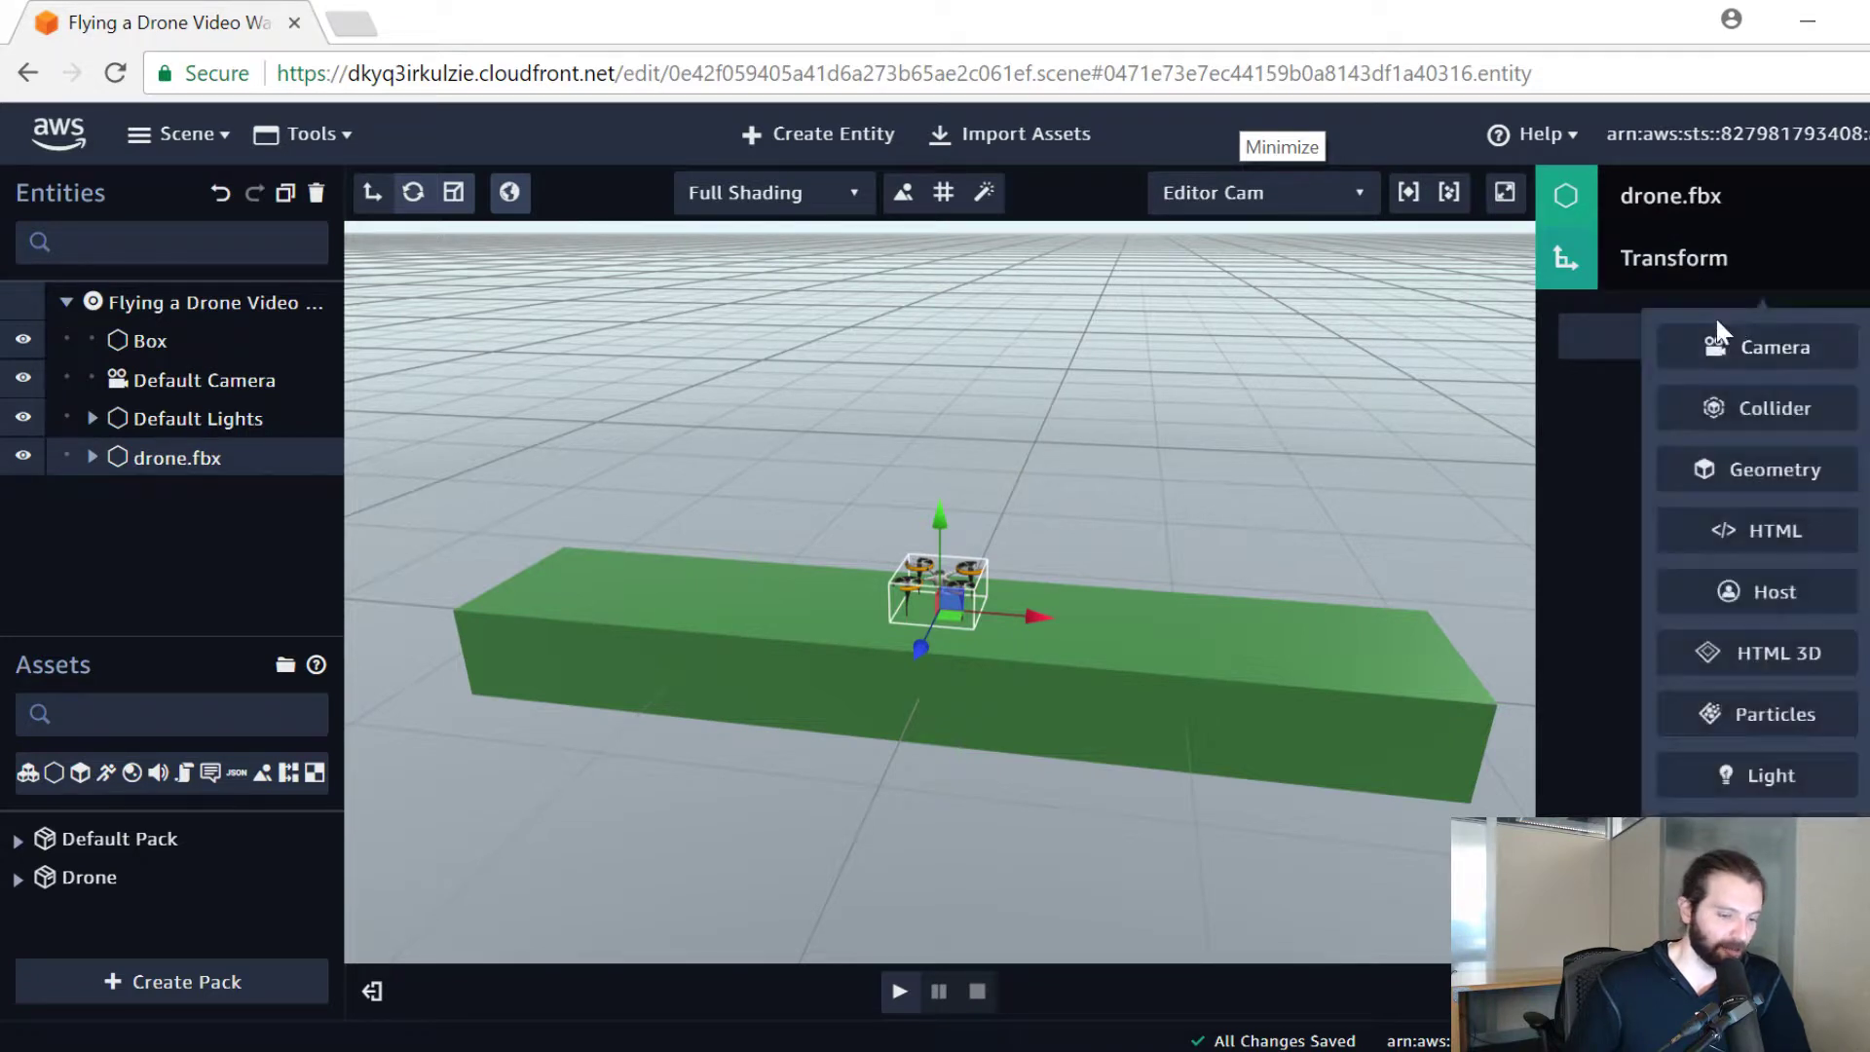
left_click(1783, 409)
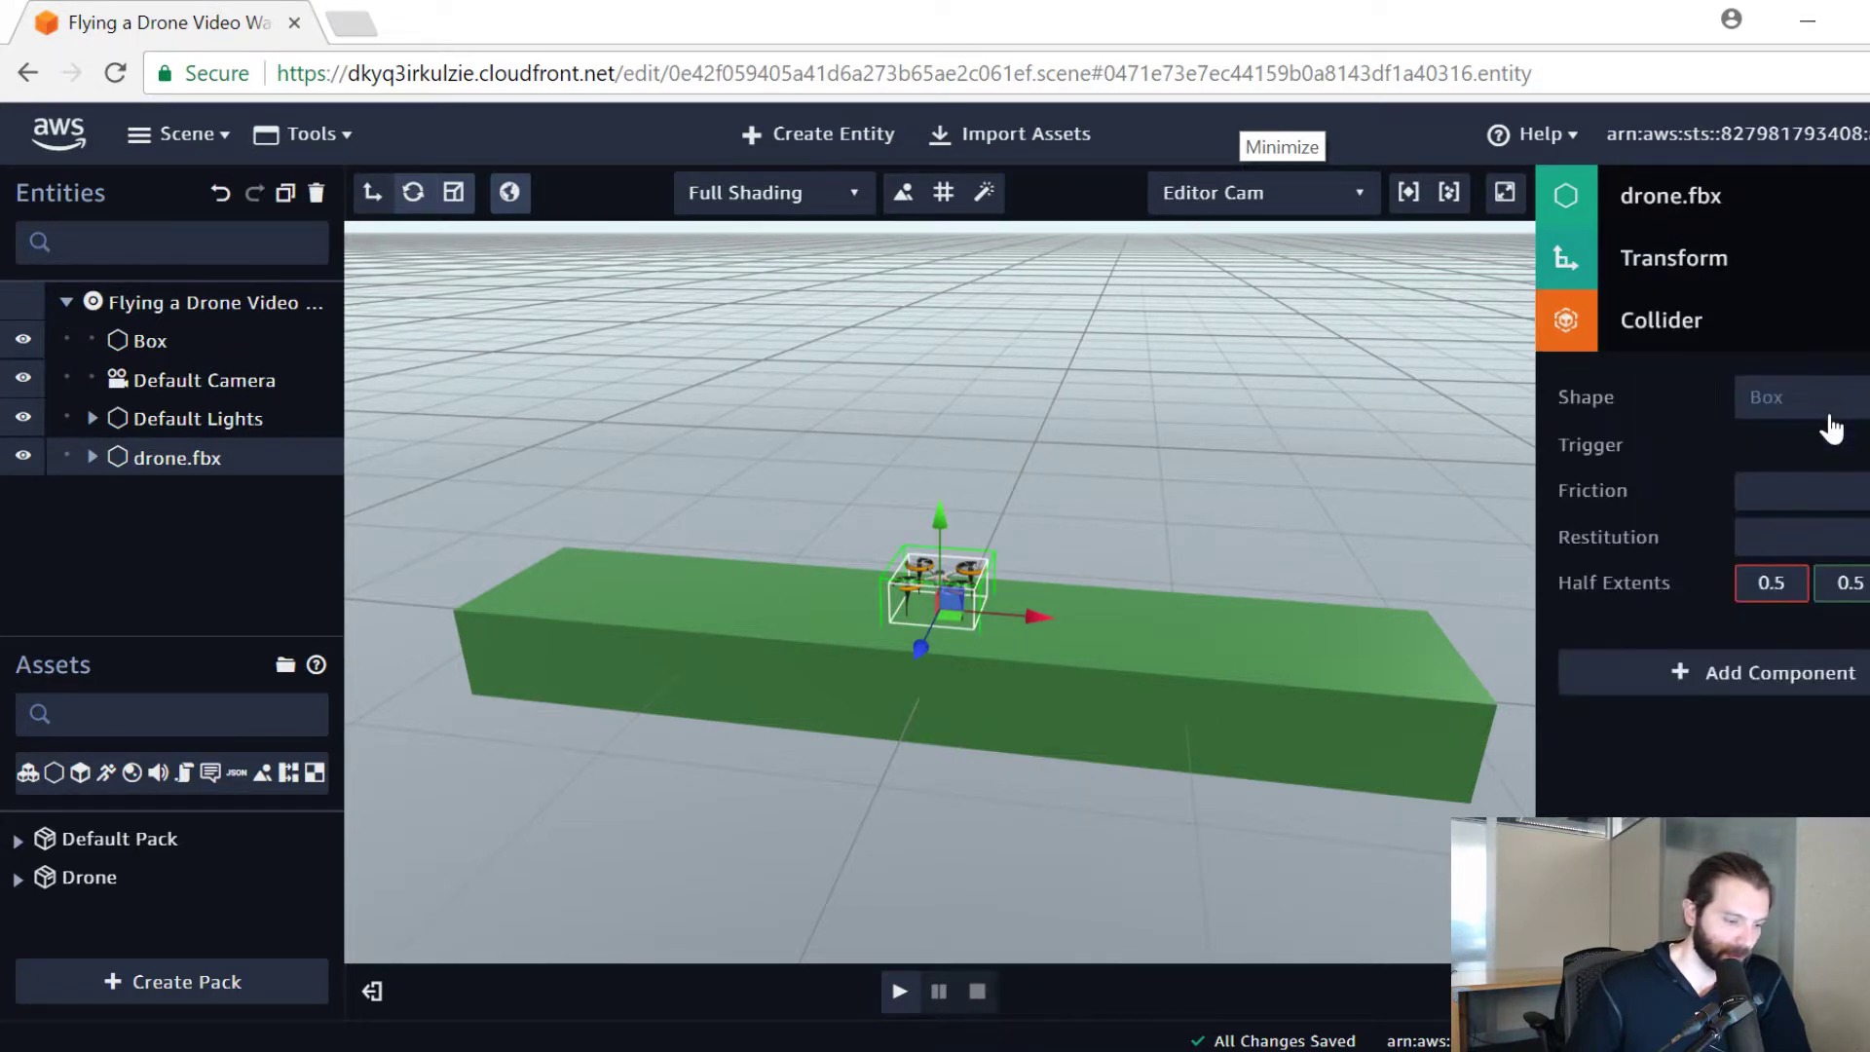
Step: Compare the collider outline with the drone's bounds from several angles and set its X half extent to 0.42
left_click_drag(1252, 473, 1087, 647)
scroll(1125, 598, "up", 10)
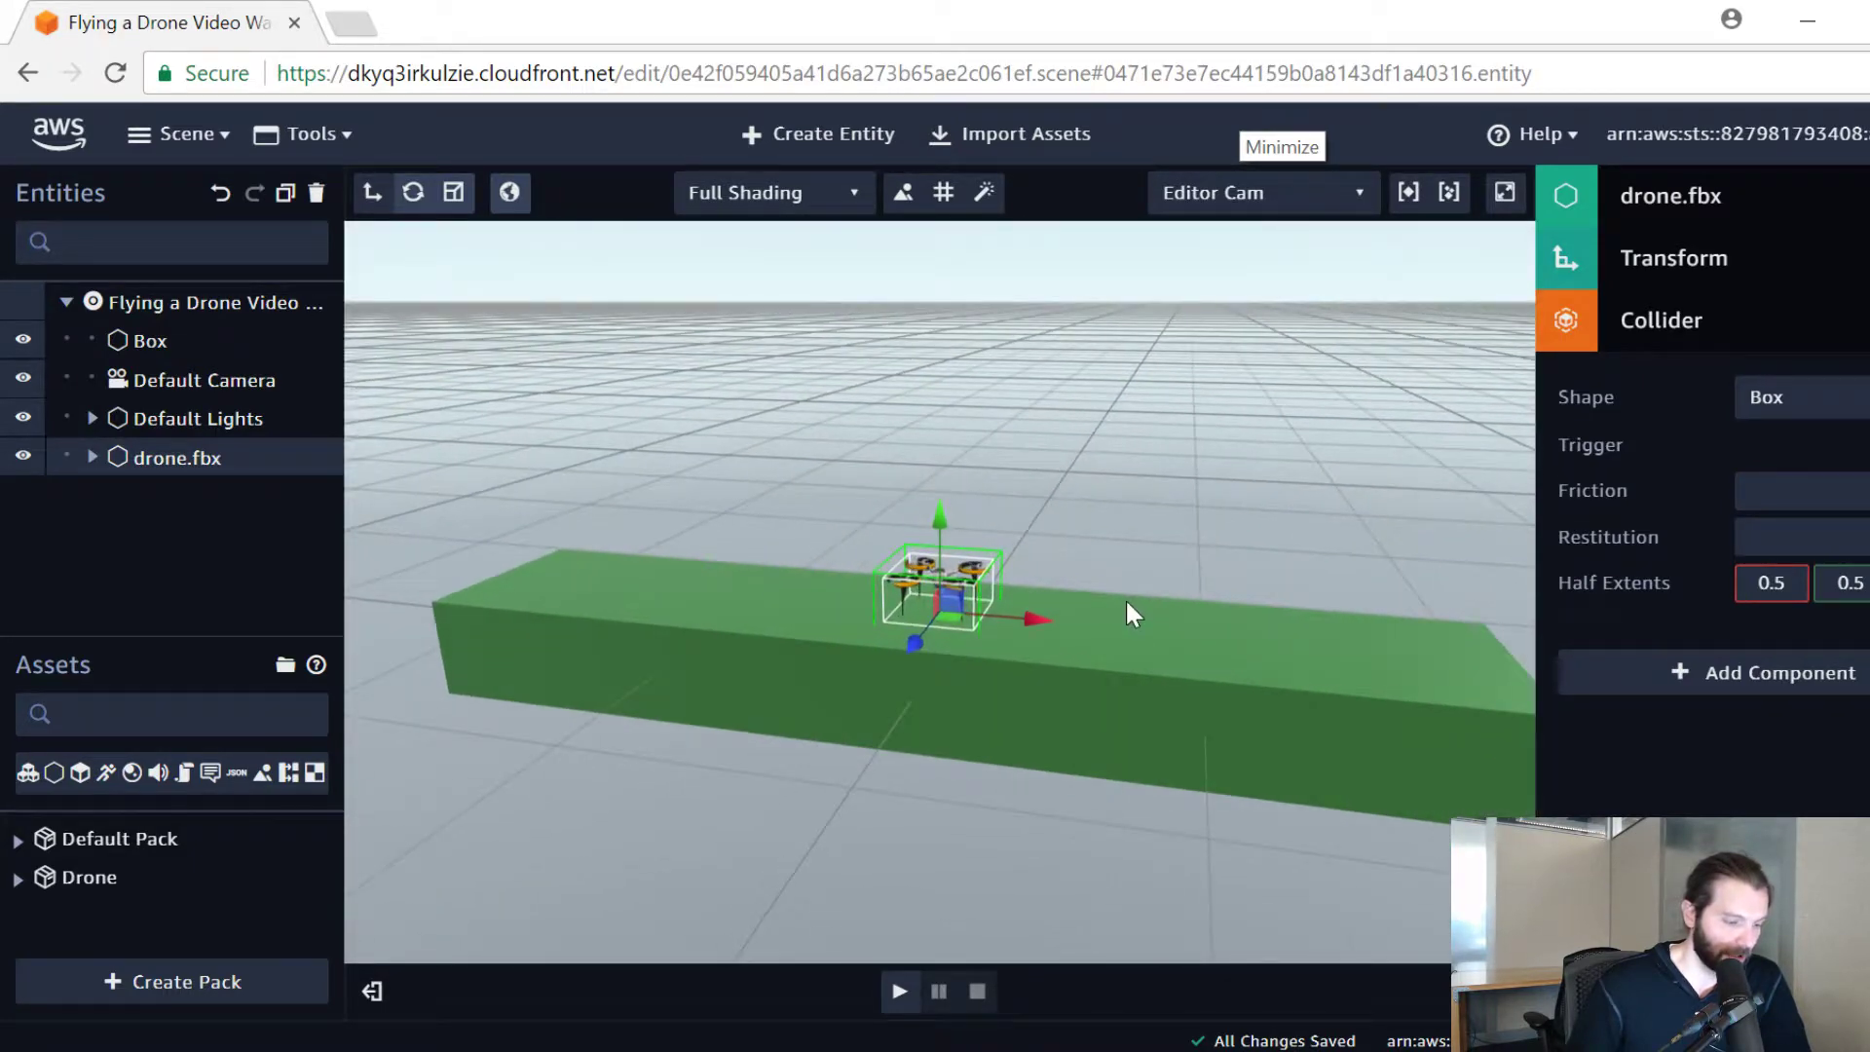
left_click_drag(1319, 484, 1269, 506)
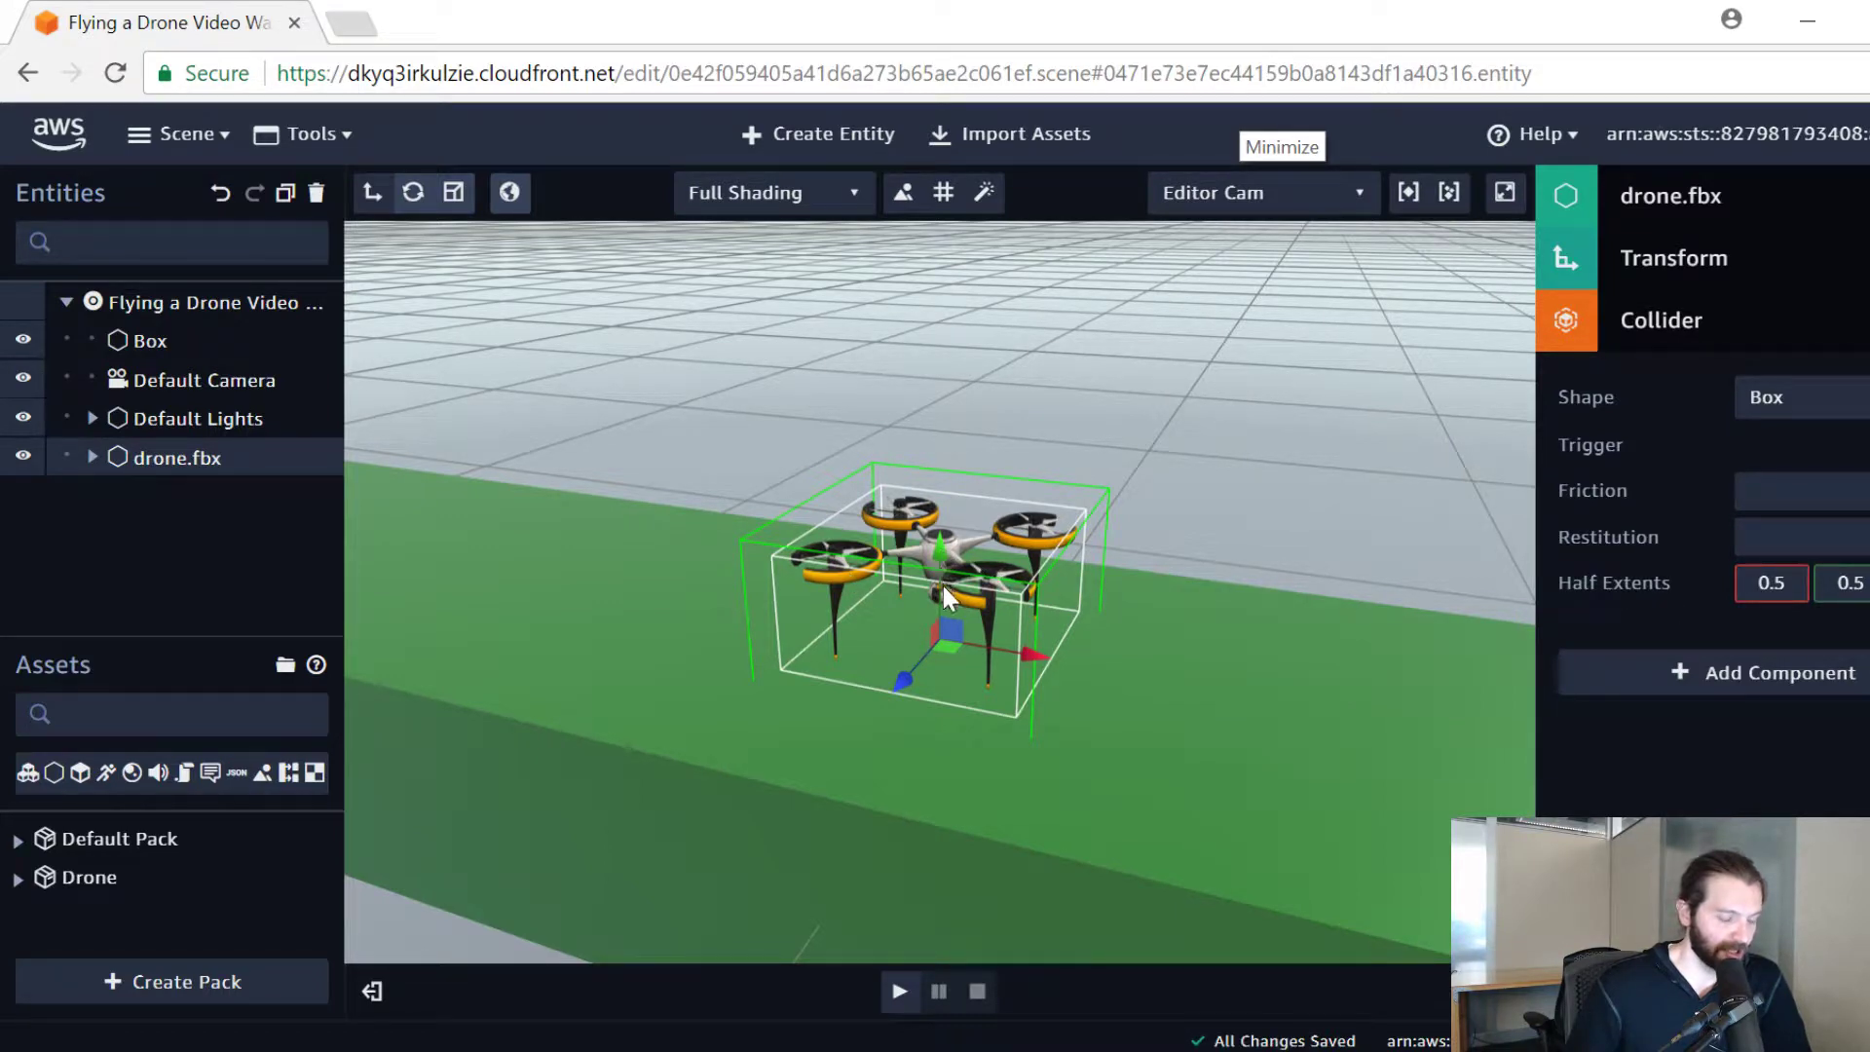
left_click_drag(1295, 506, 1219, 570)
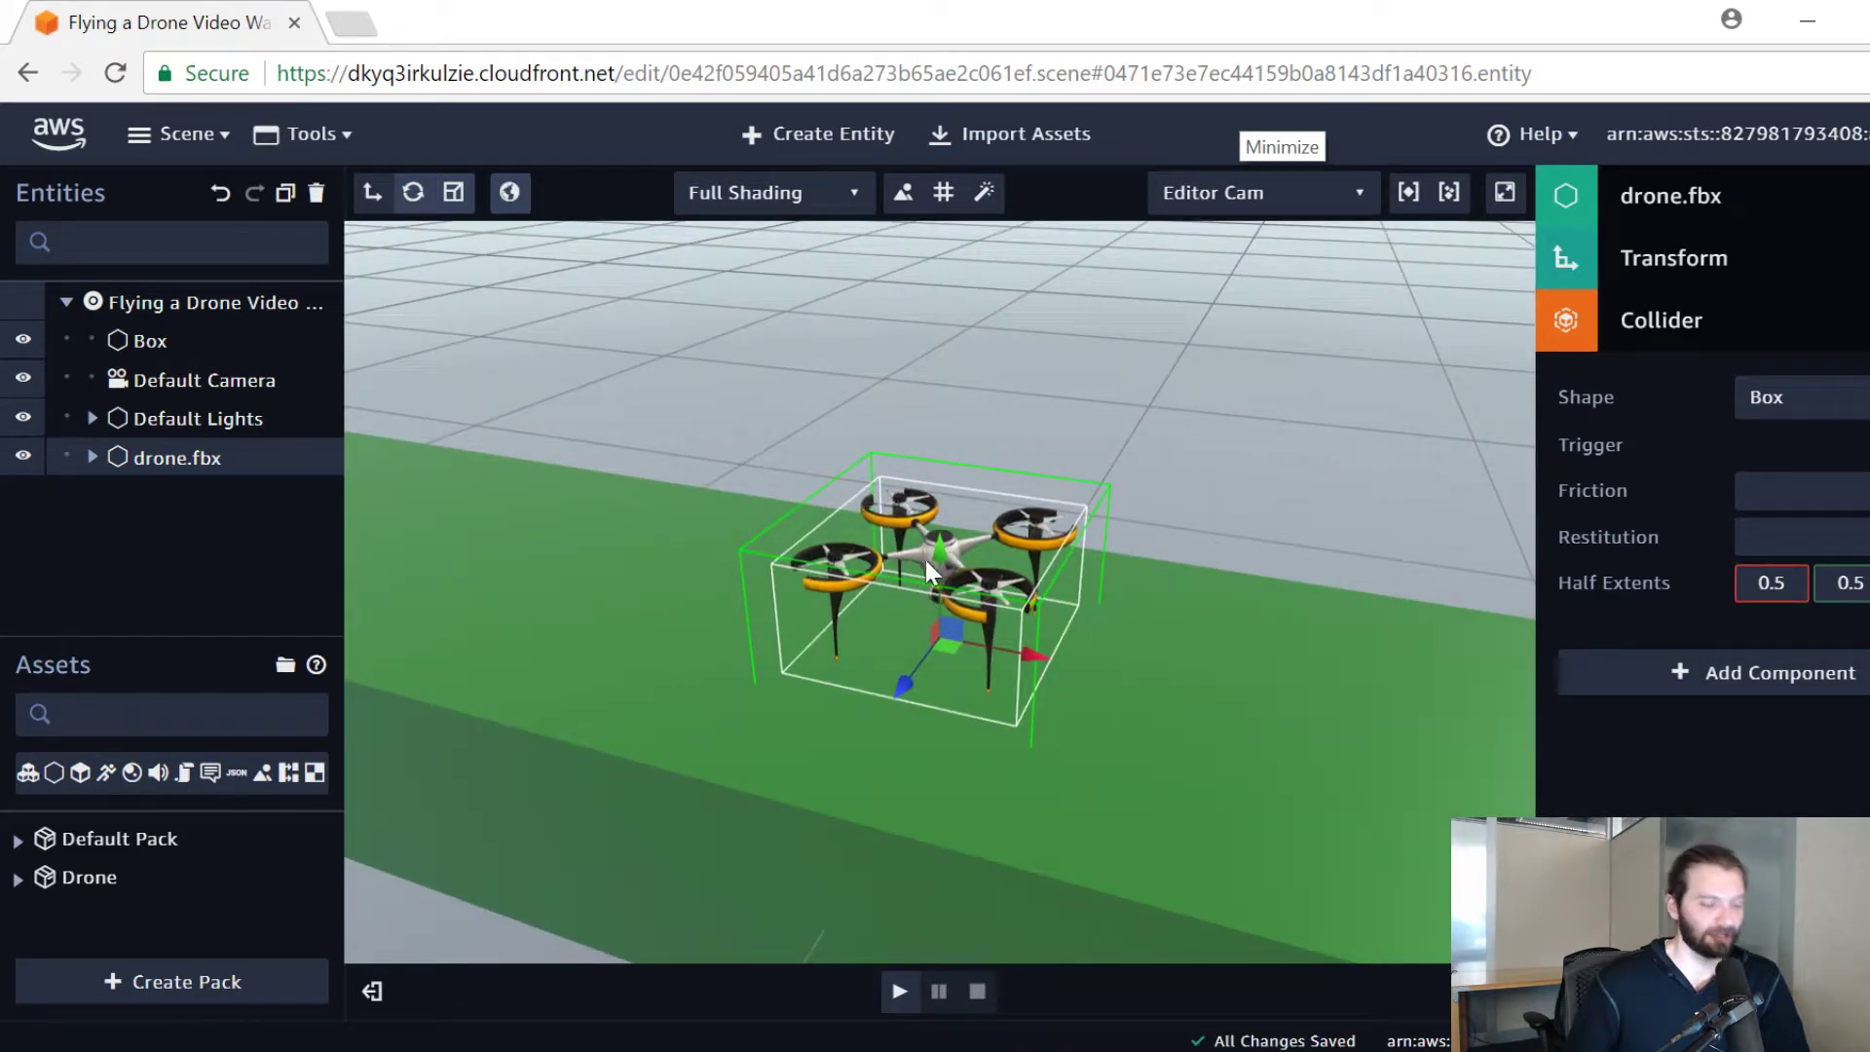
left_click_drag(1273, 434, 1403, 716)
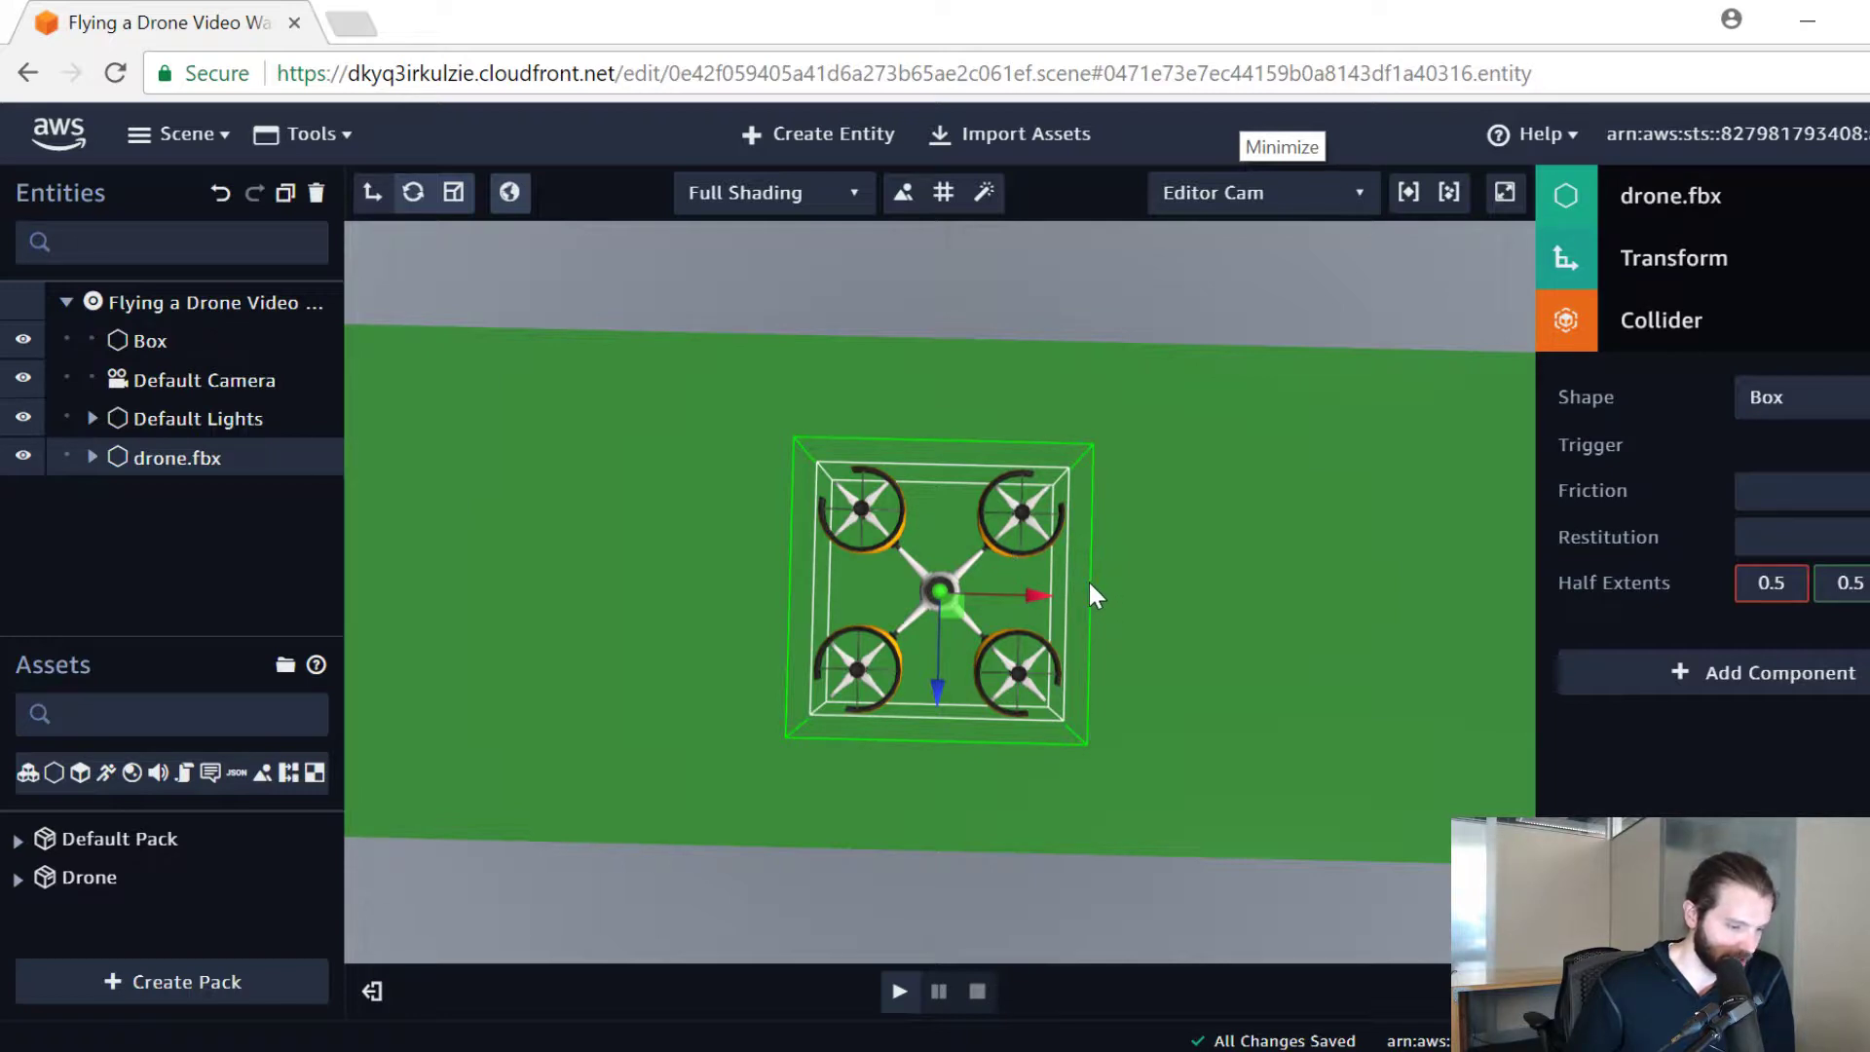
left_click_drag(1148, 780, 1098, 442)
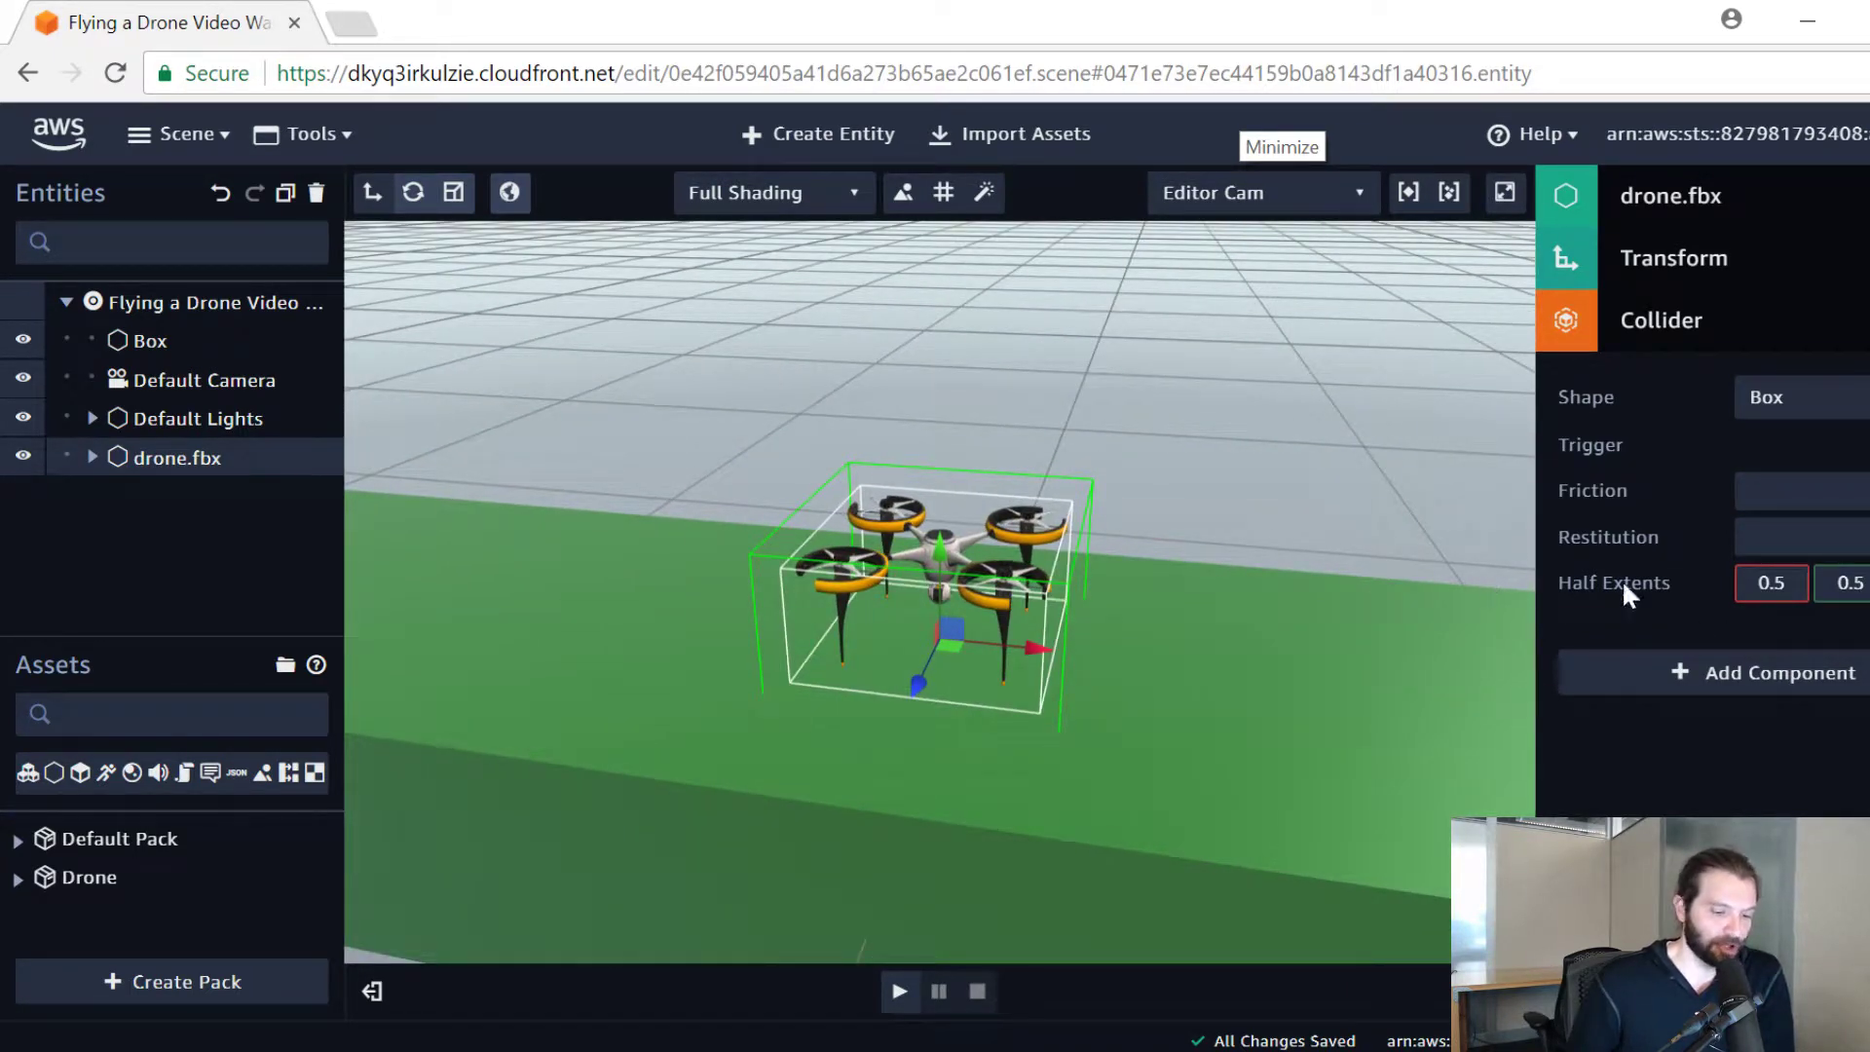
mouse_move(1780, 583)
left_mouse_down()
mouse_move(1780, 557)
mouse_move(1781, 613)
left_mouse_up()
type("6")
key("BackSpace")
type("2")
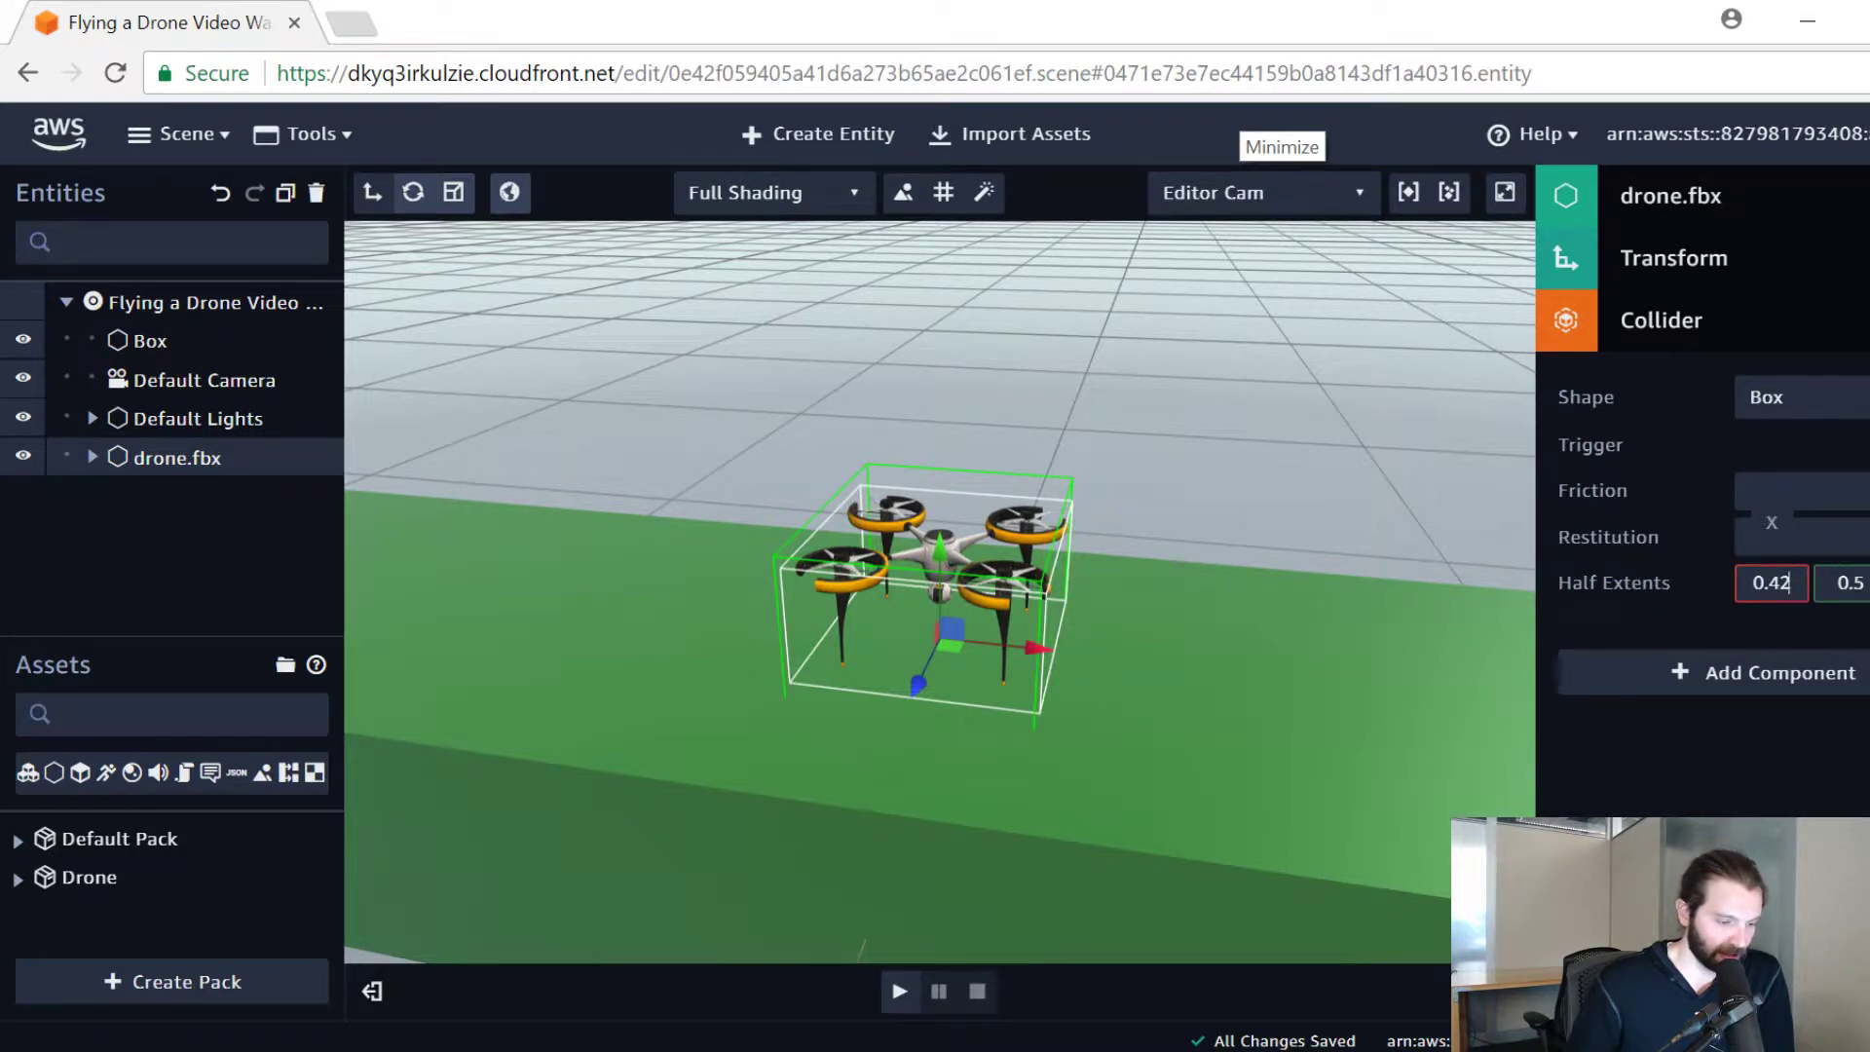
Step: Raise the drone above the green box and set its collider's Y half extent to 0.02
right_click_drag(1183, 655, 1201, 598)
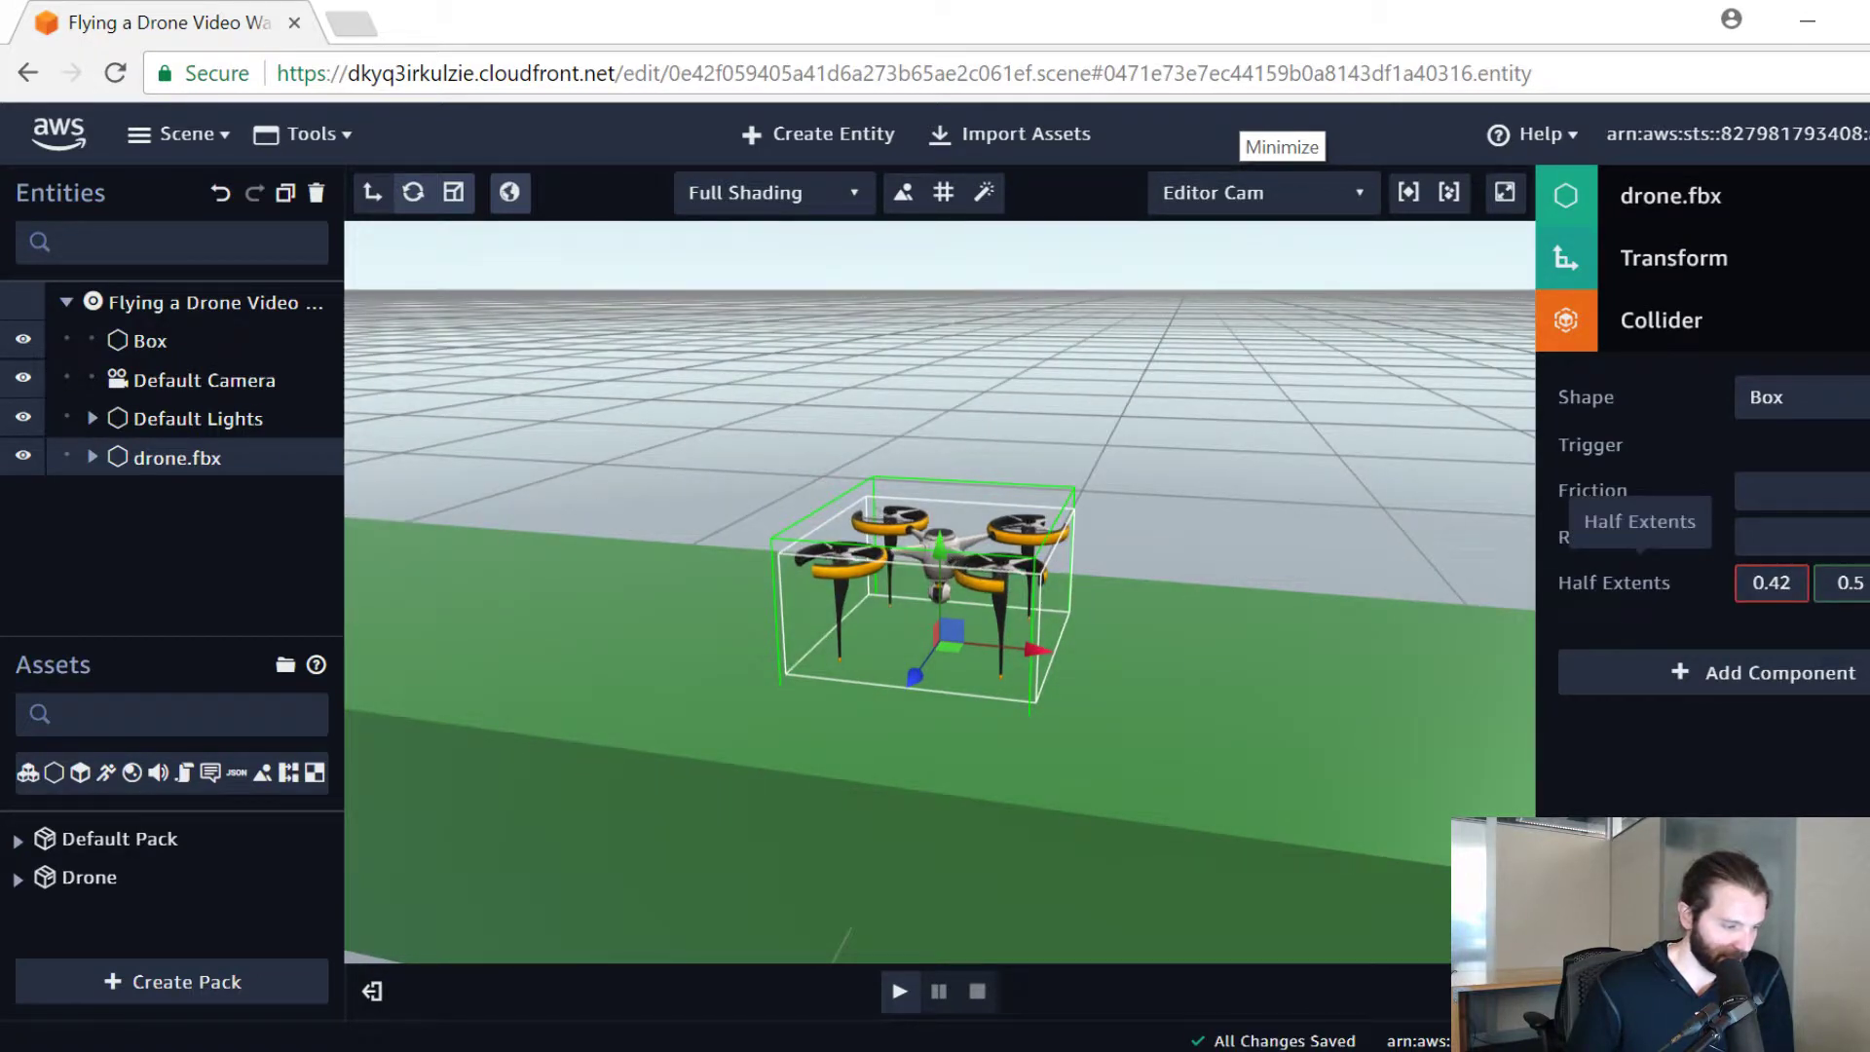
left_click_drag(943, 547, 944, 389)
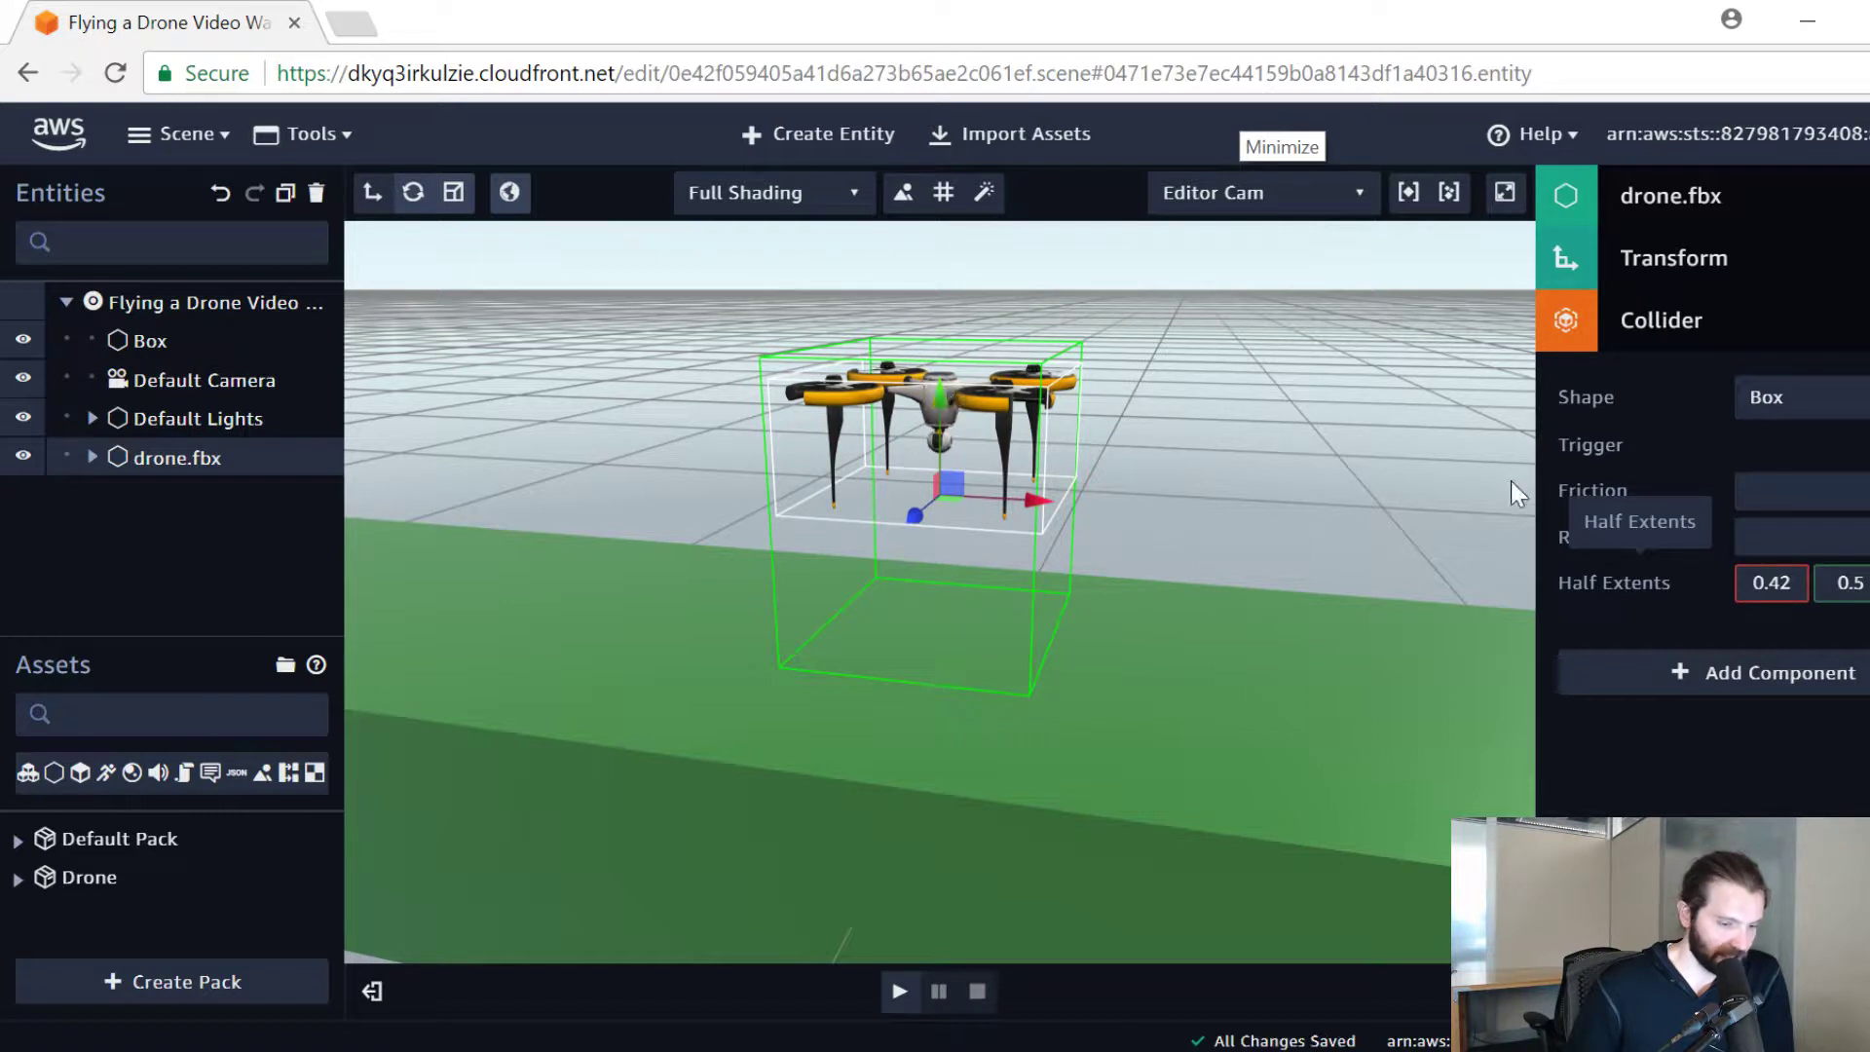
left_click_drag(1852, 583, 1863, 657)
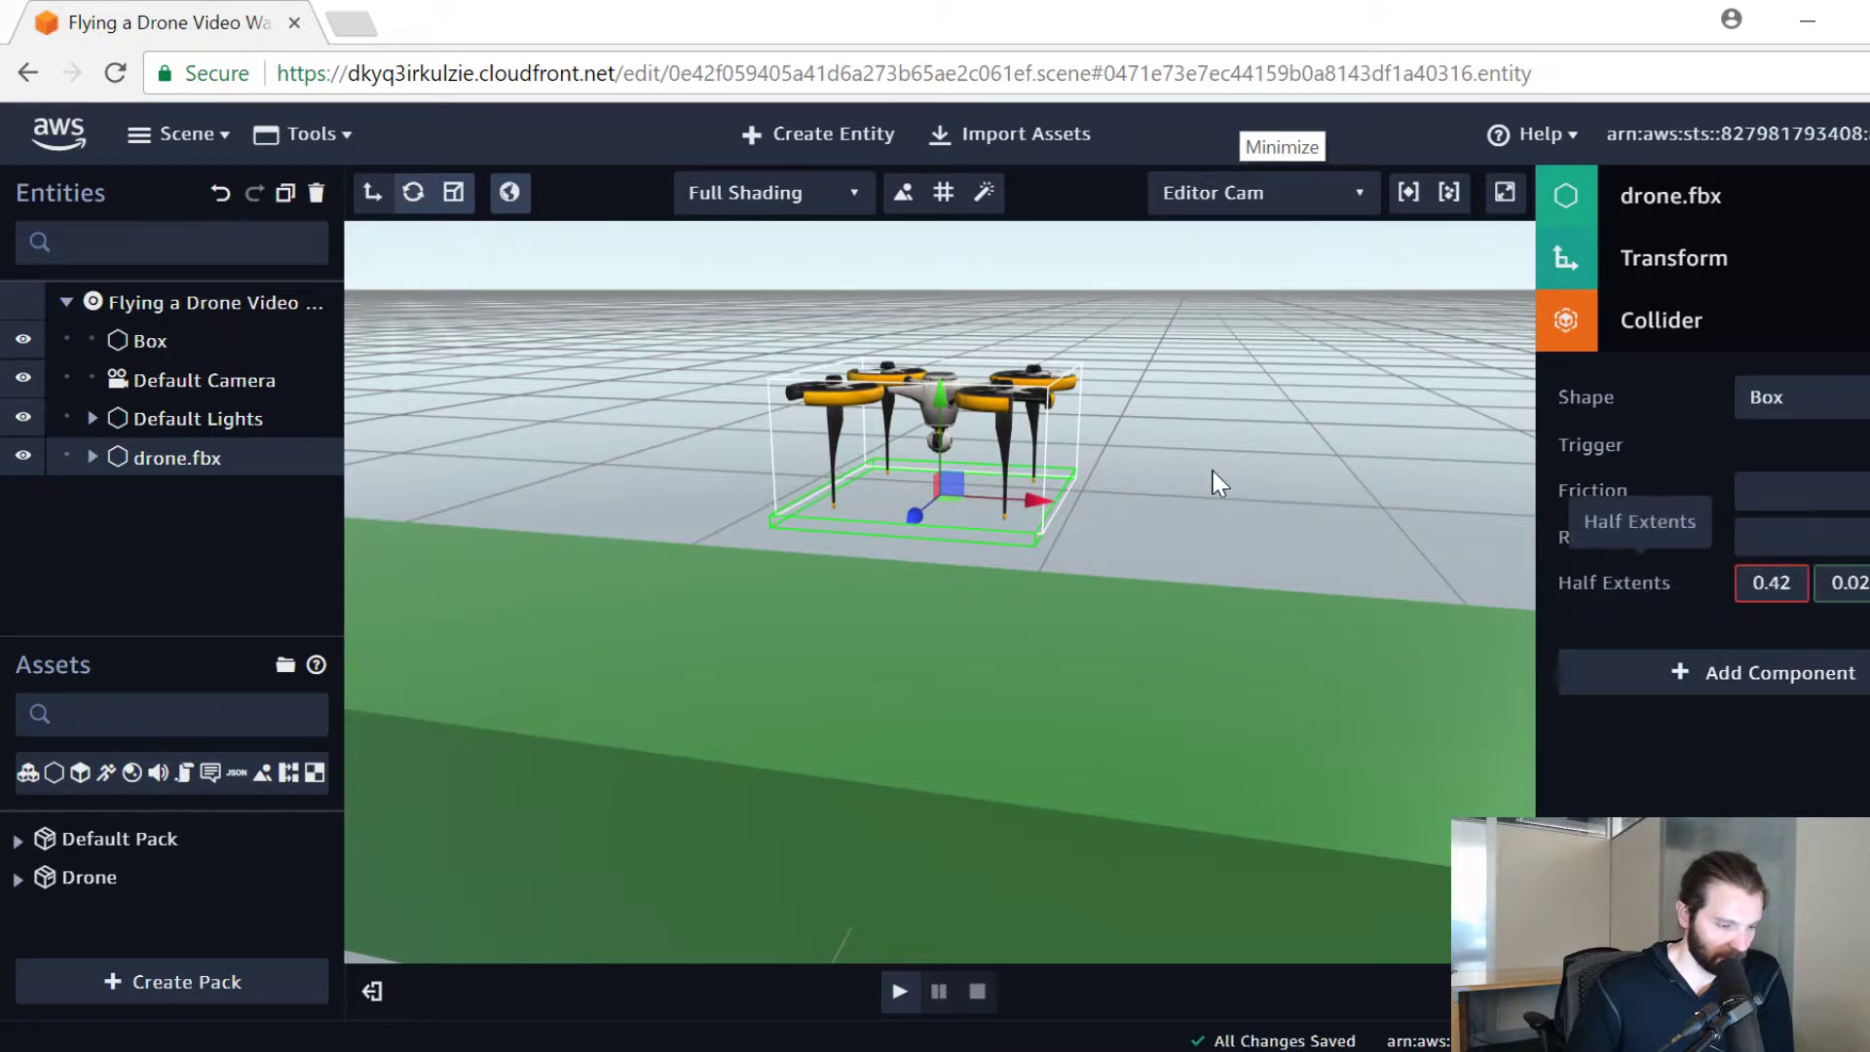
left_click(1313, 502)
left_click(937, 390)
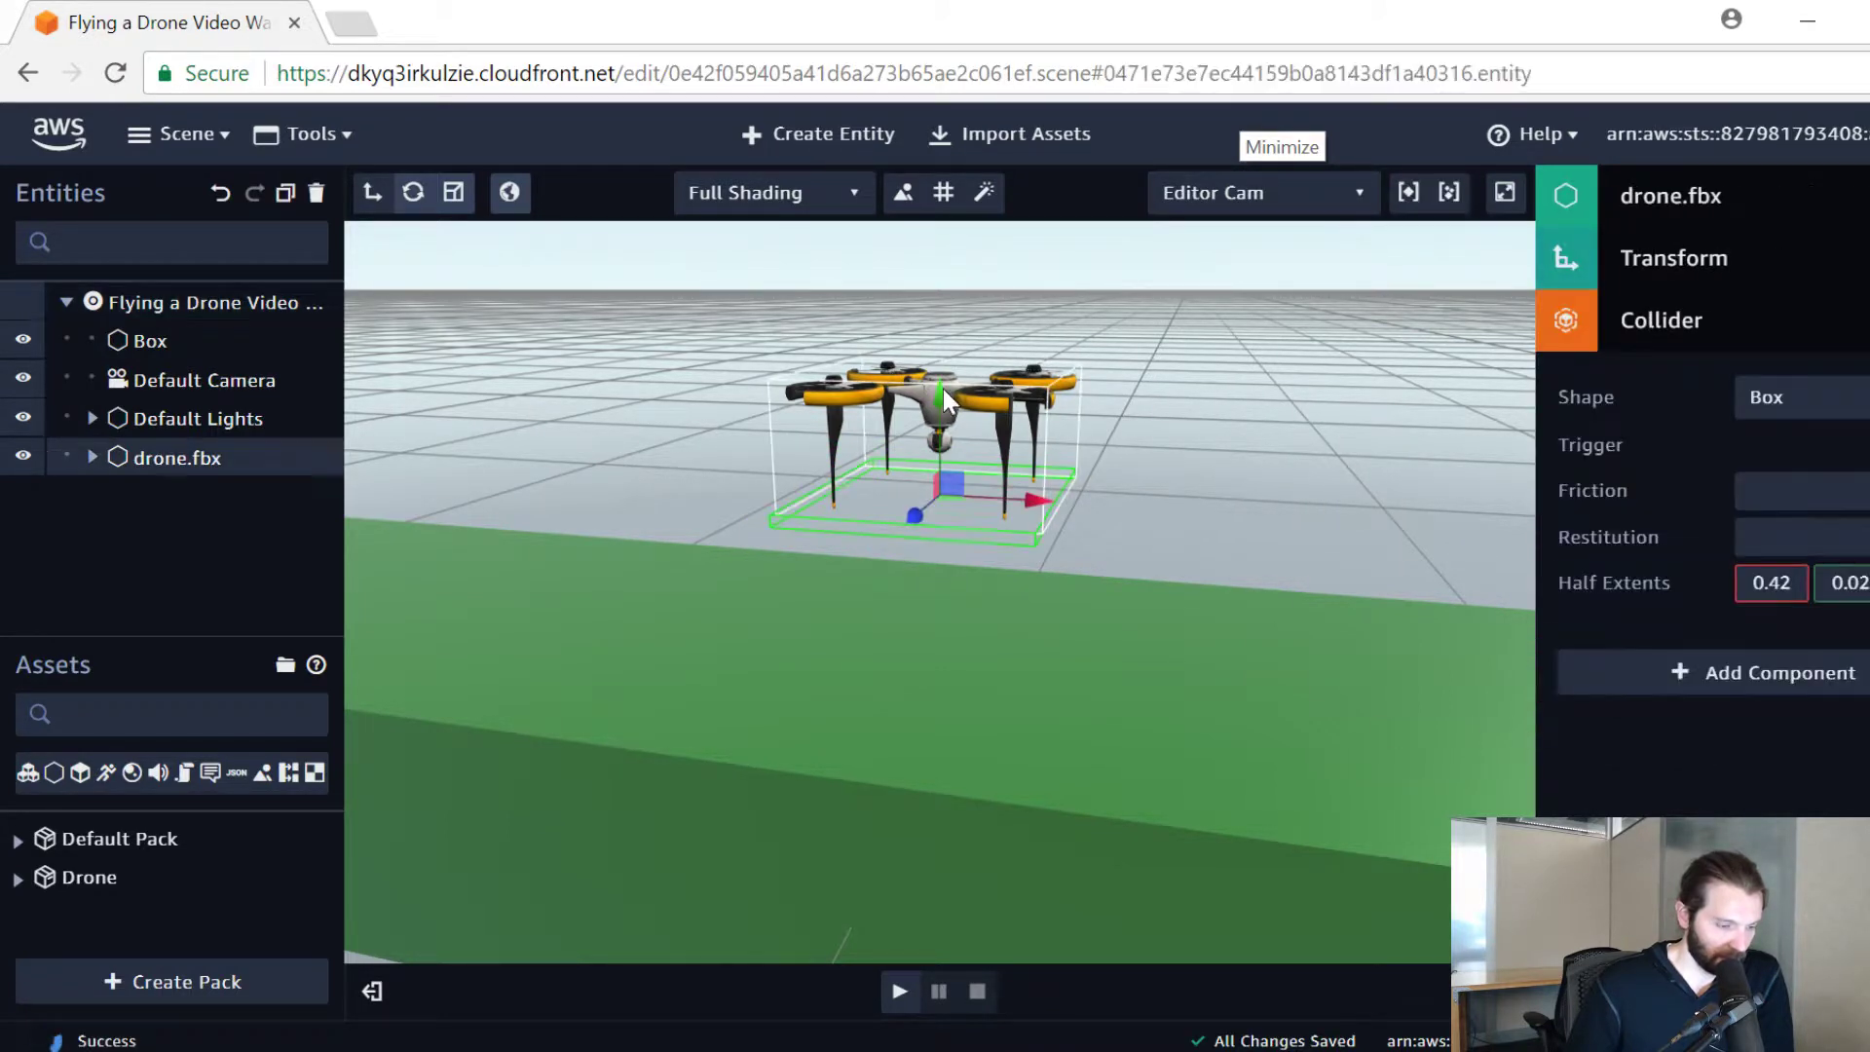
Step: Inspect the flattened collider around the drone's feet and add a Rigid Body component to the drone
mouse_move(1315, 469)
right_mouse_down()
mouse_move(1185, 496)
mouse_move(1200, 529)
mouse_move(1305, 514)
mouse_move(1154, 443)
mouse_move(1123, 383)
mouse_move(1040, 337)
mouse_move(867, 348)
mouse_move(703, 450)
mouse_move(805, 519)
mouse_move(1373, 542)
mouse_move(1402, 647)
mouse_move(1177, 486)
mouse_move(1333, 472)
right_mouse_up()
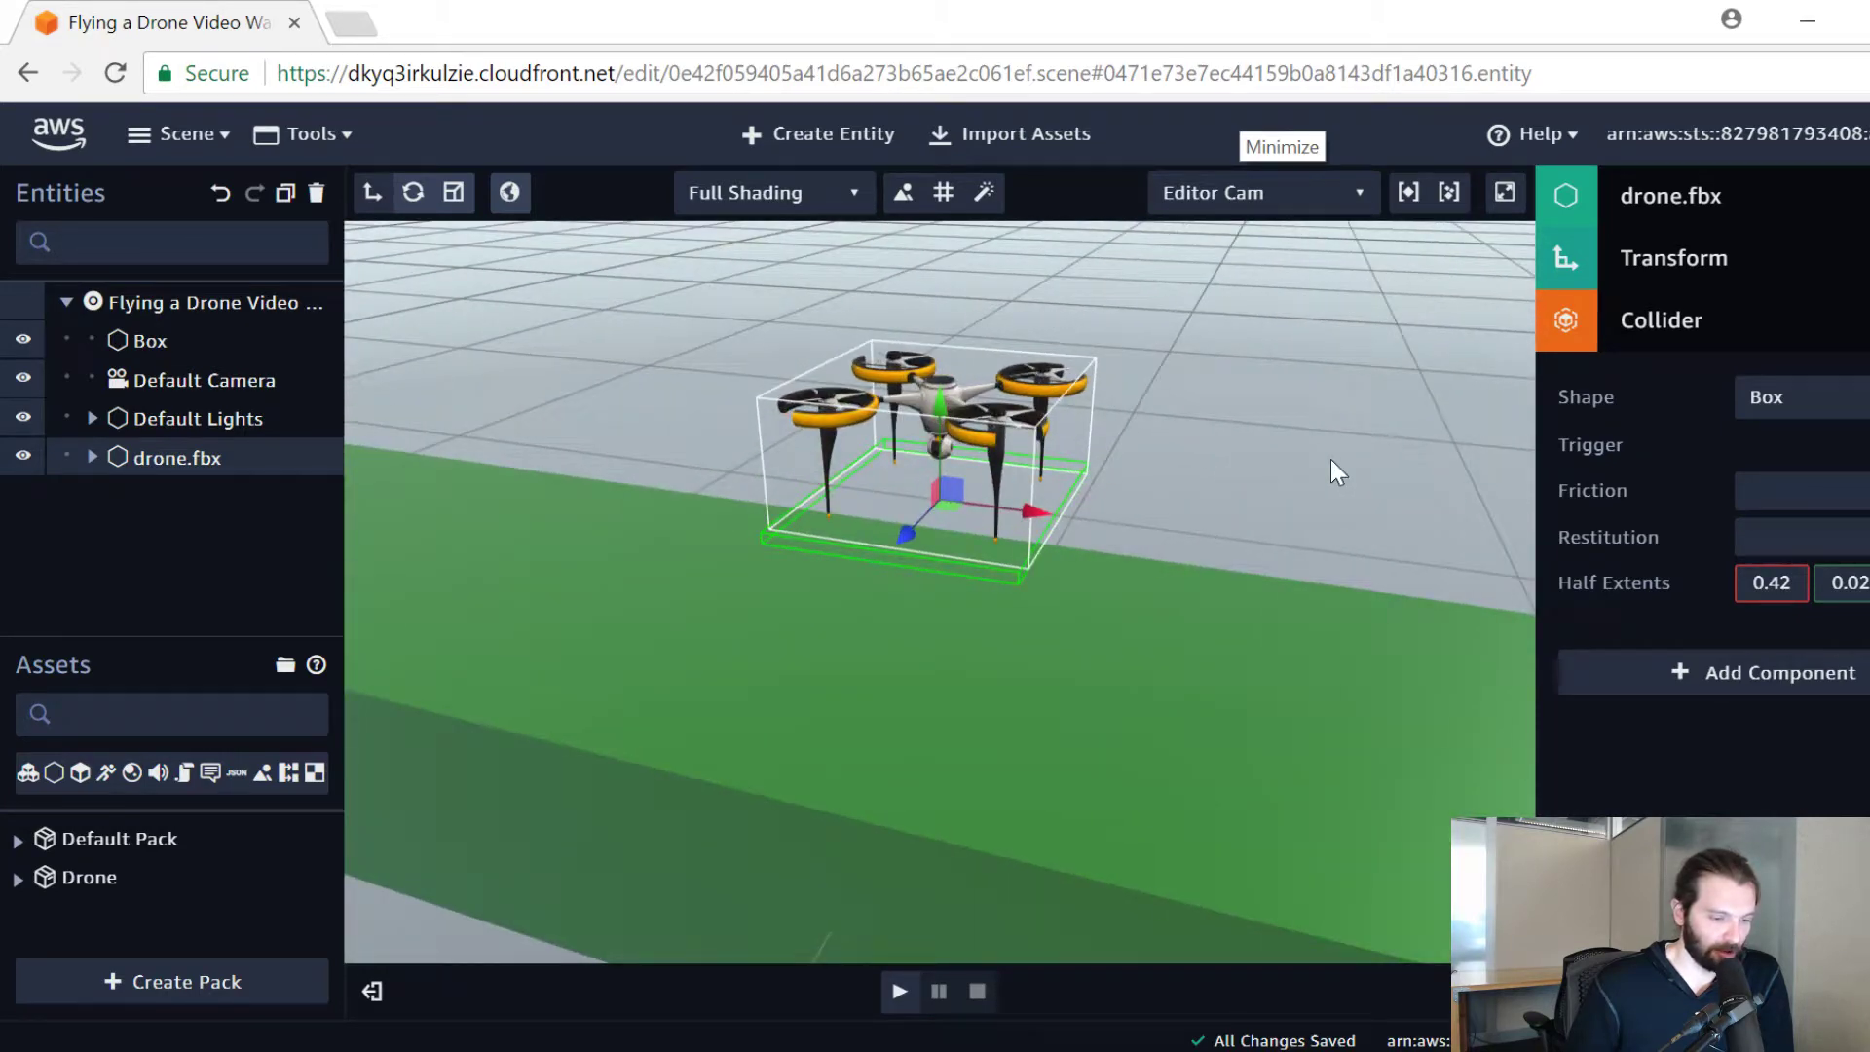
right_click_drag(1331, 547, 1225, 462)
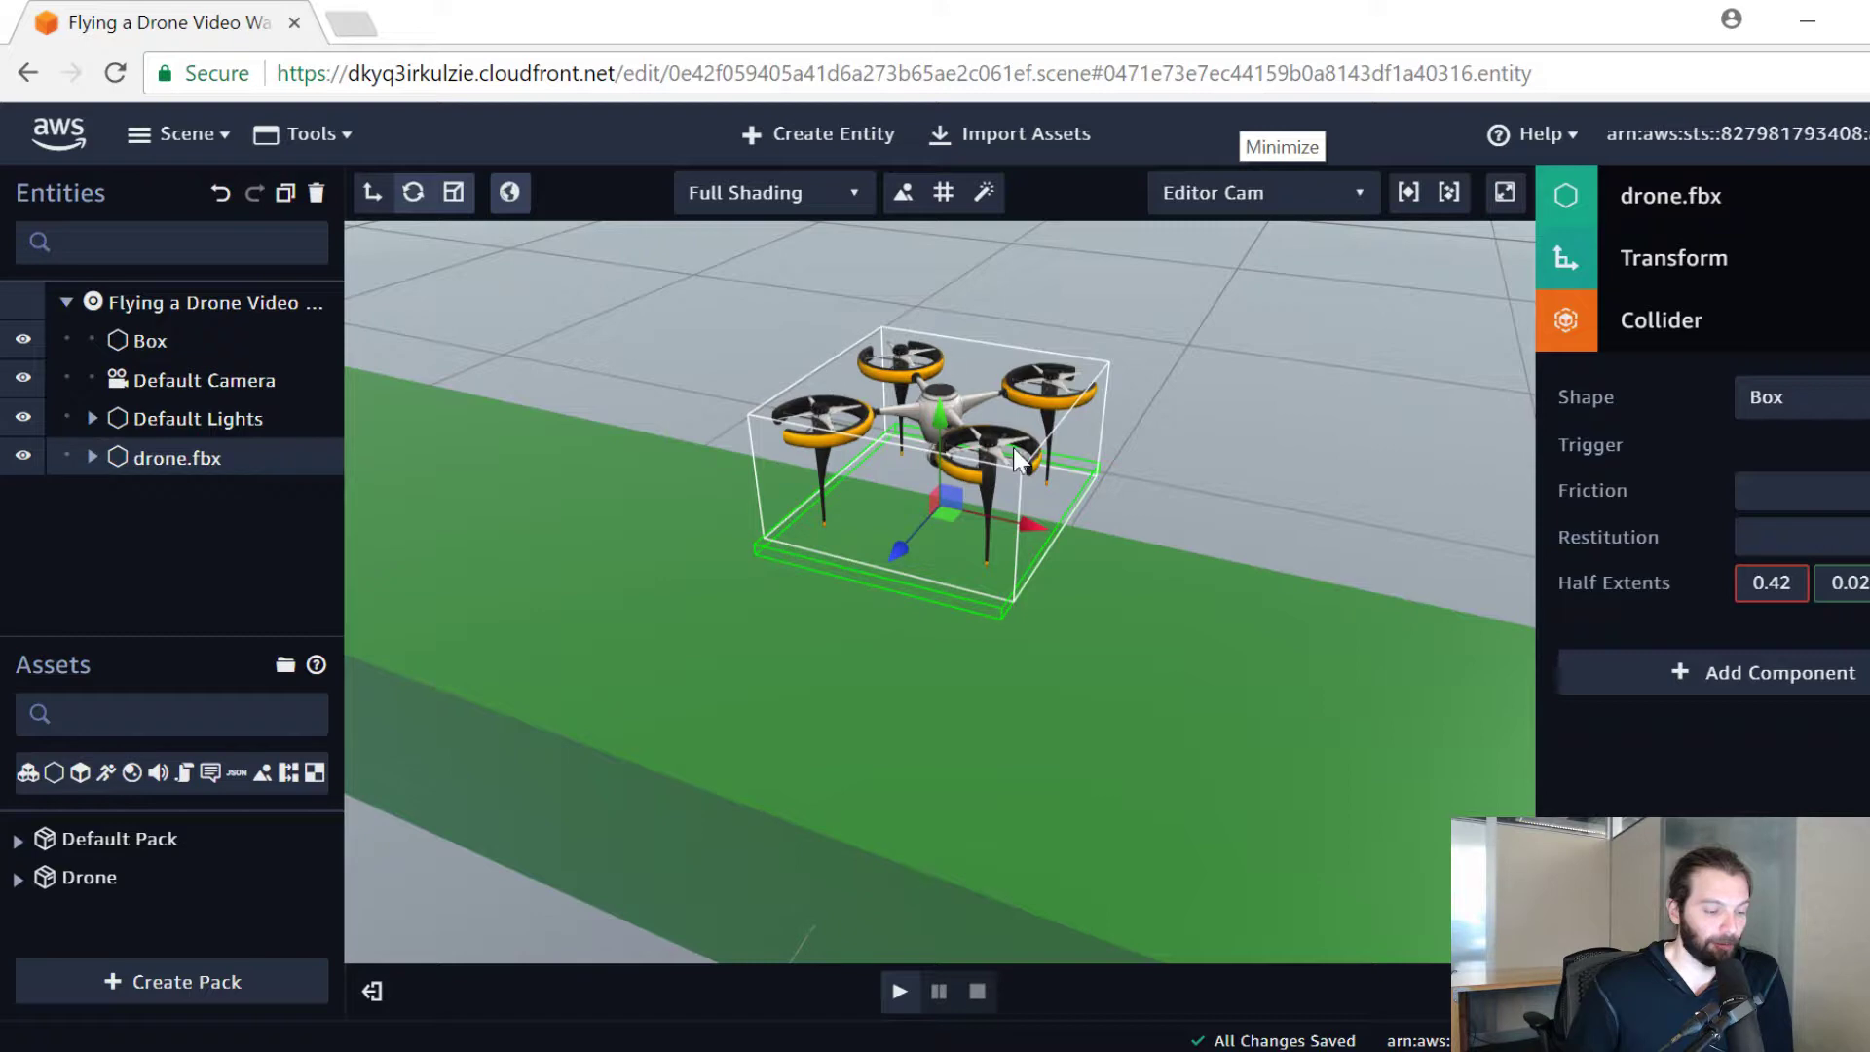
right_click_drag(1095, 549, 1091, 419)
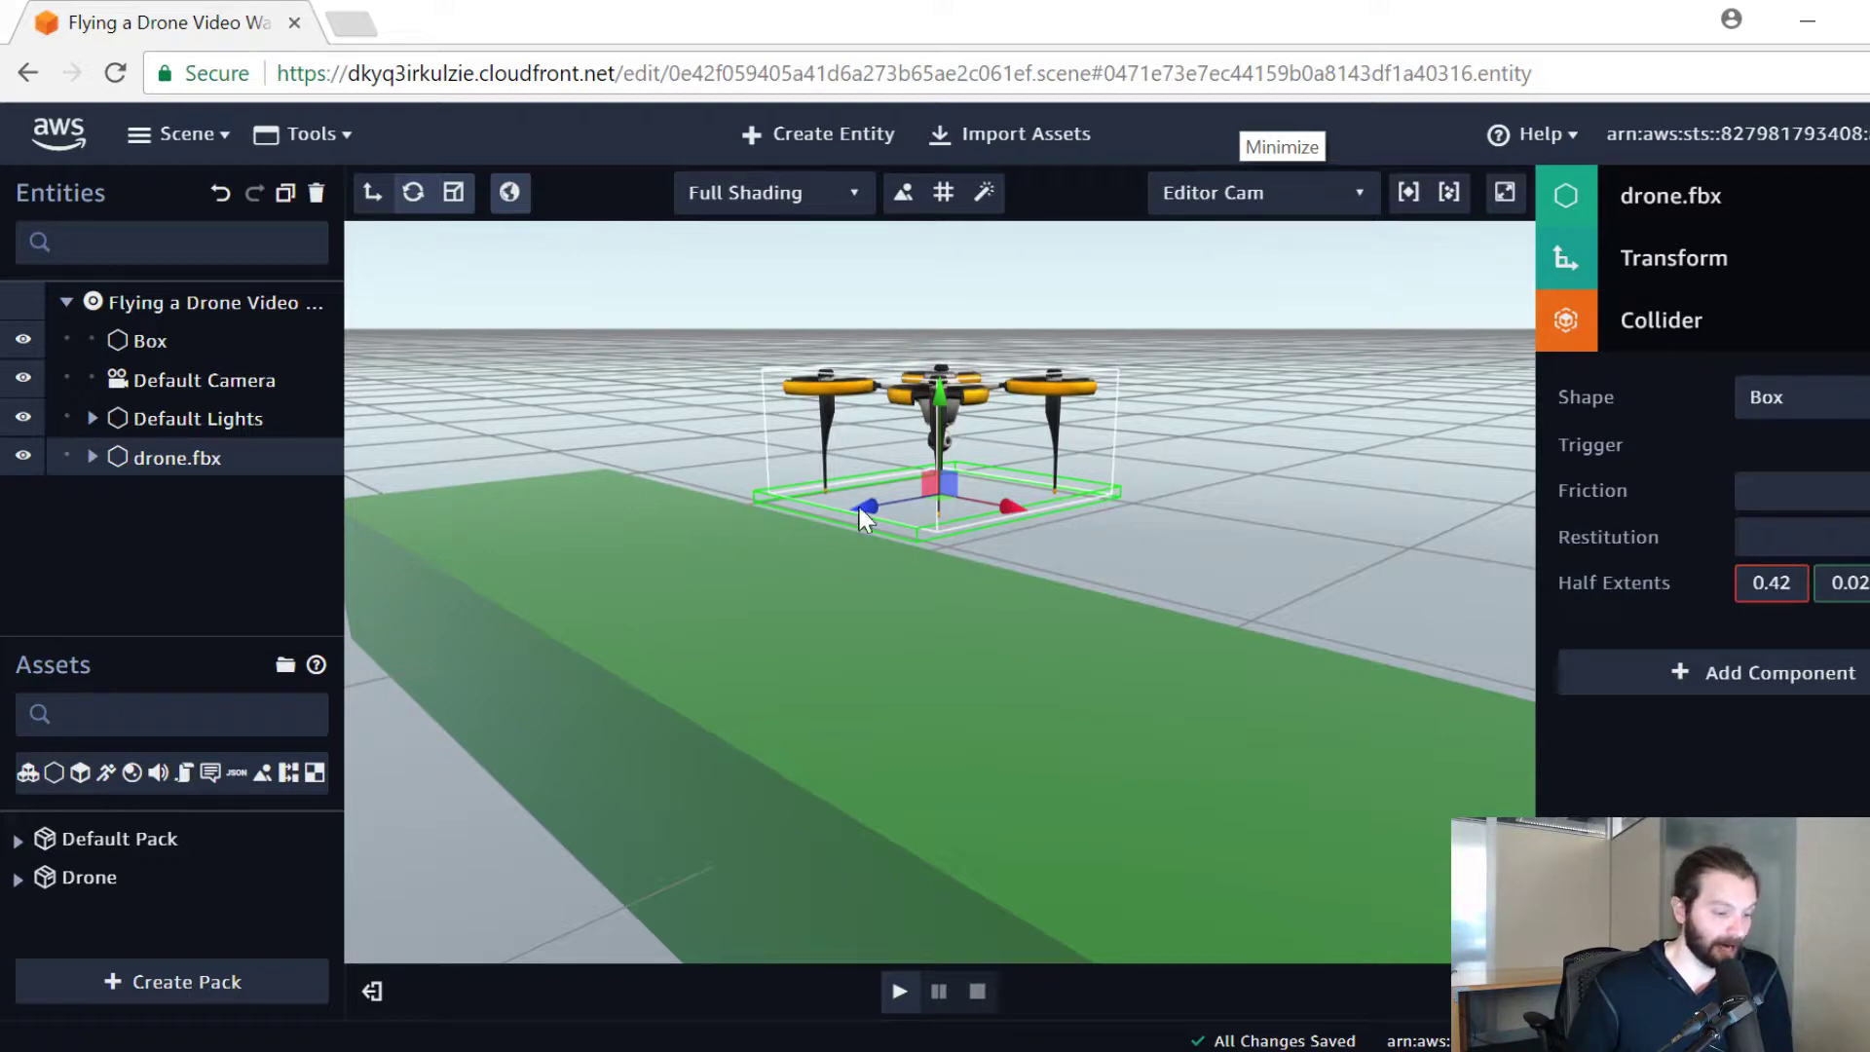
right_click_drag(831, 672, 973, 645)
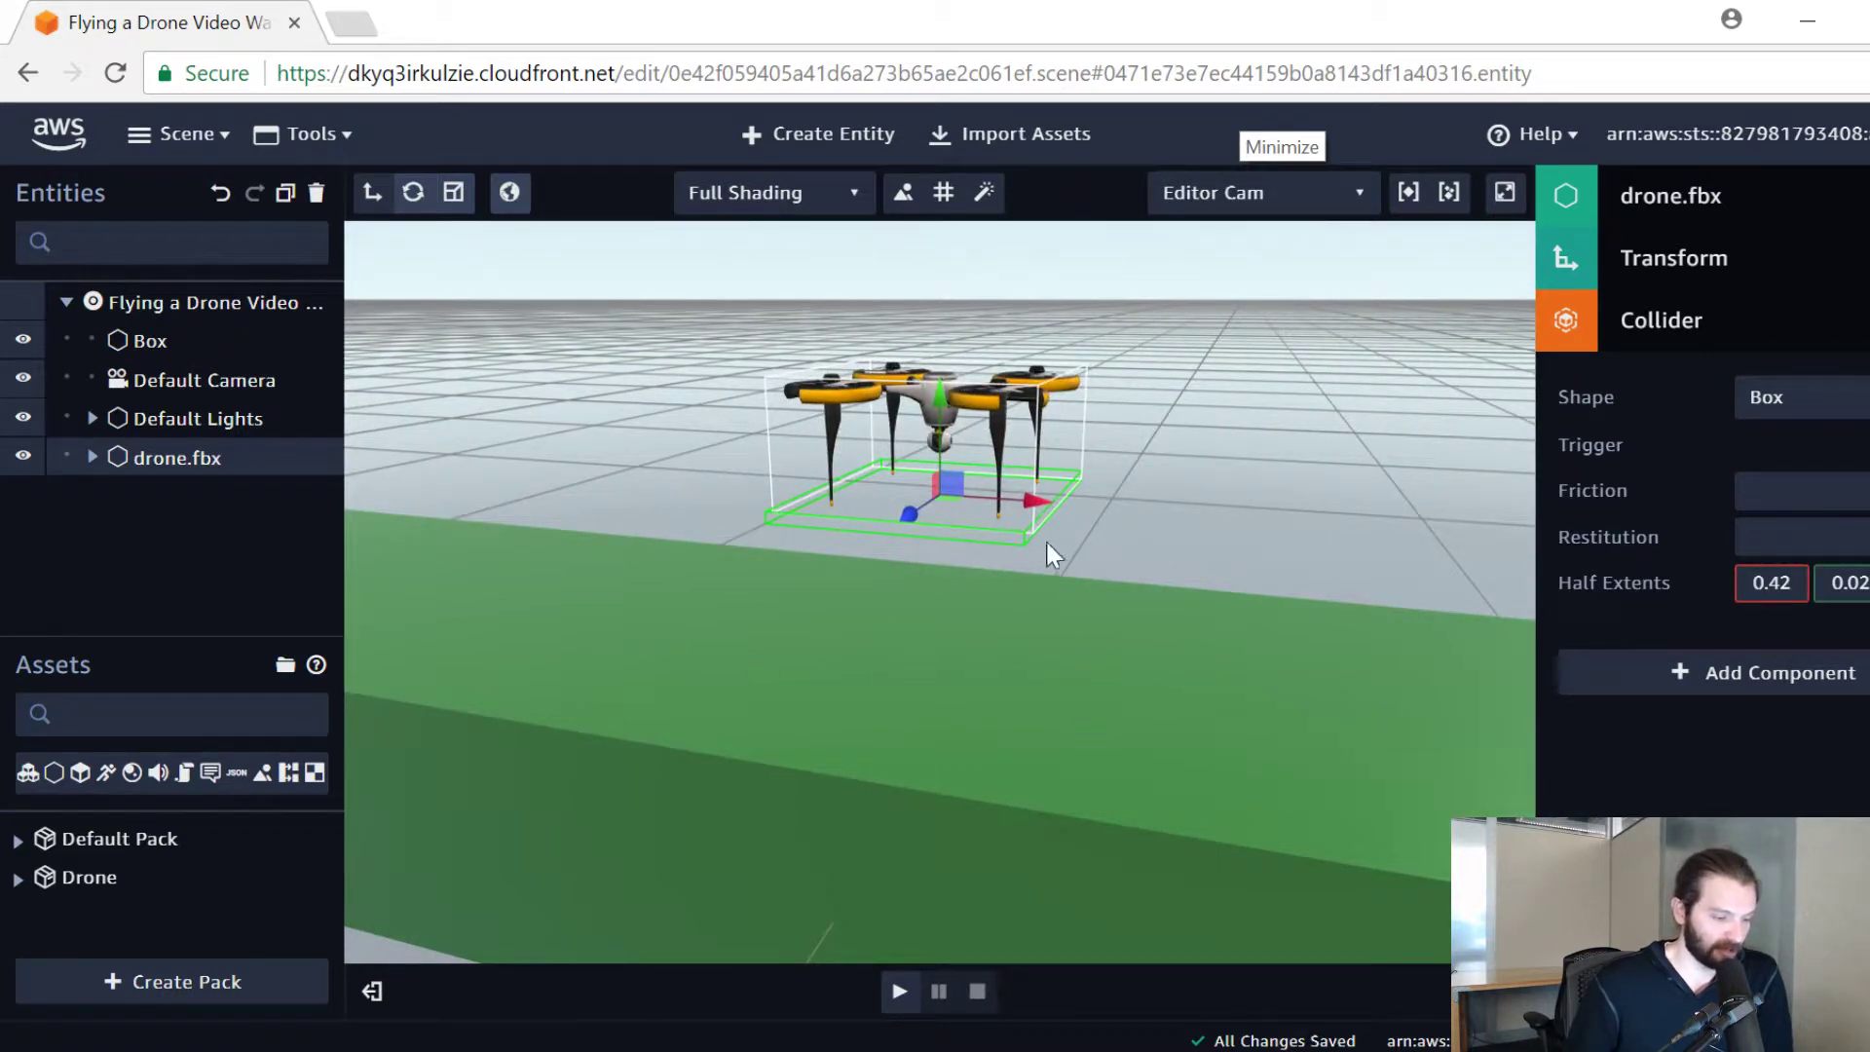
right_click_drag(1039, 535, 1225, 538)
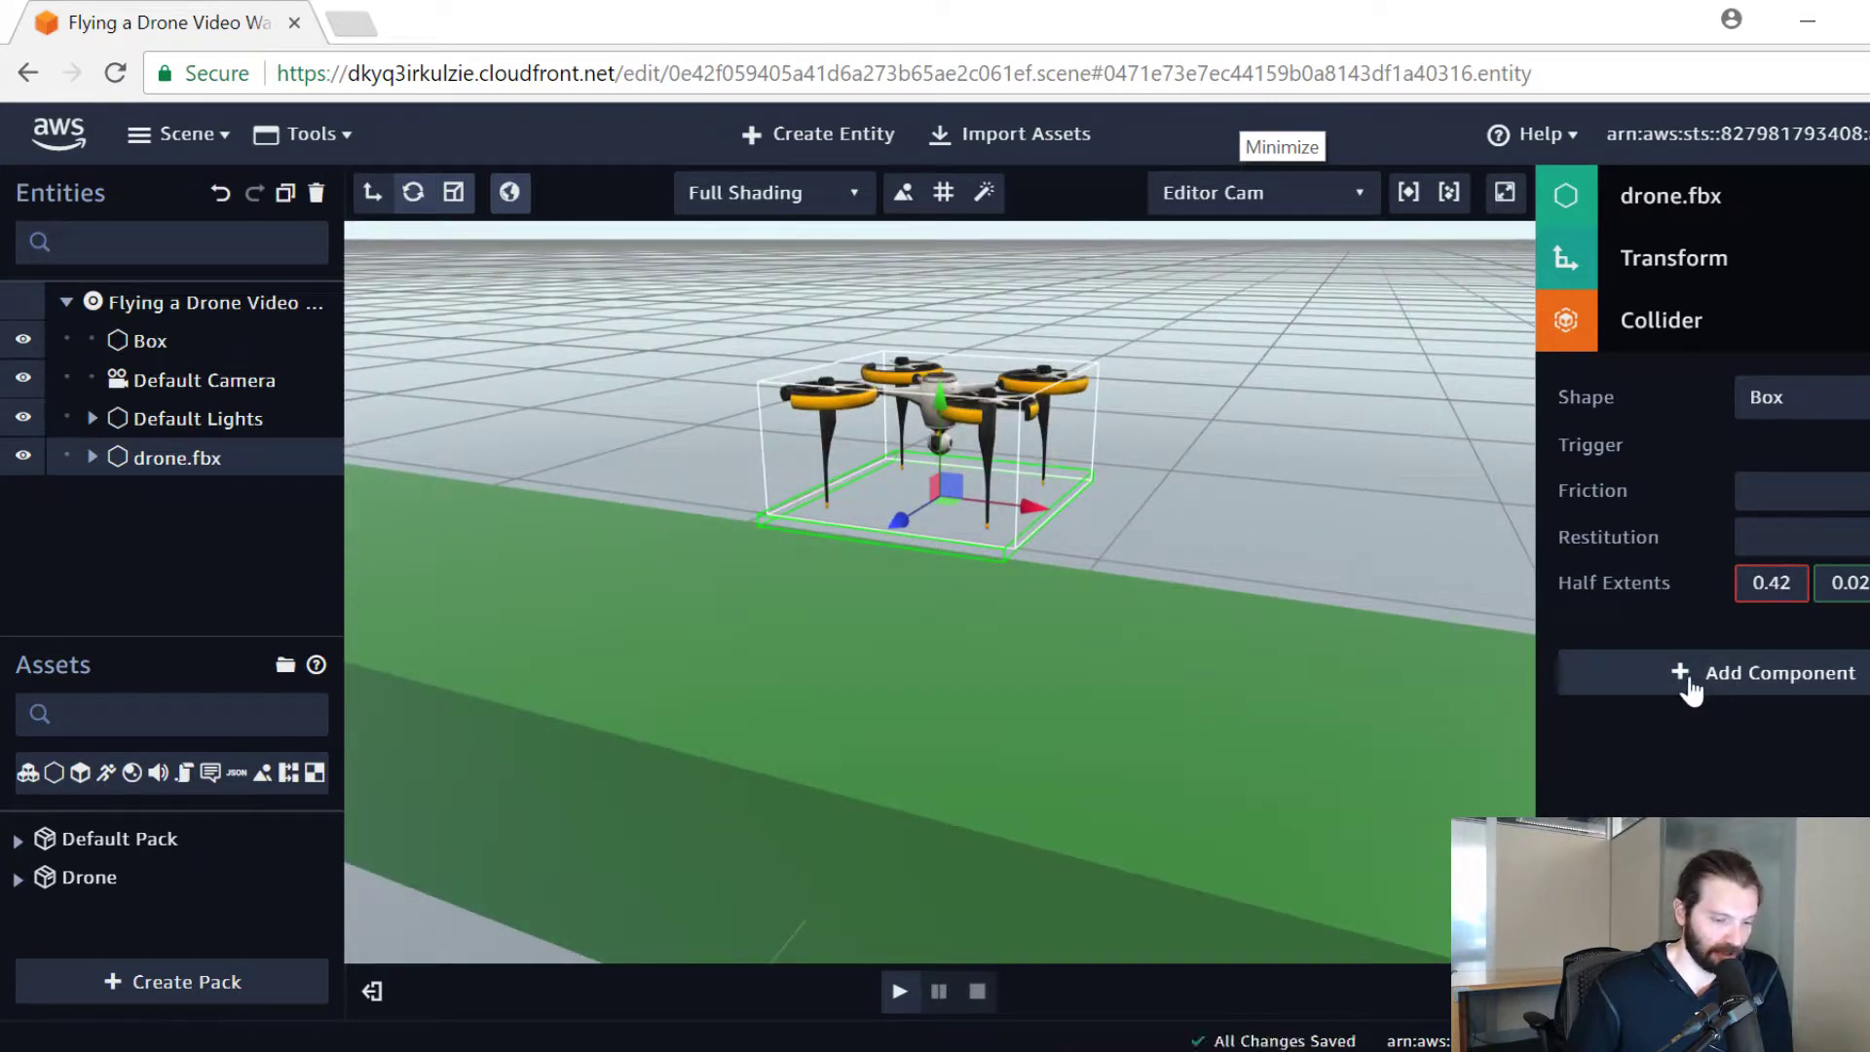
right_click_drag(1214, 499, 1152, 540)
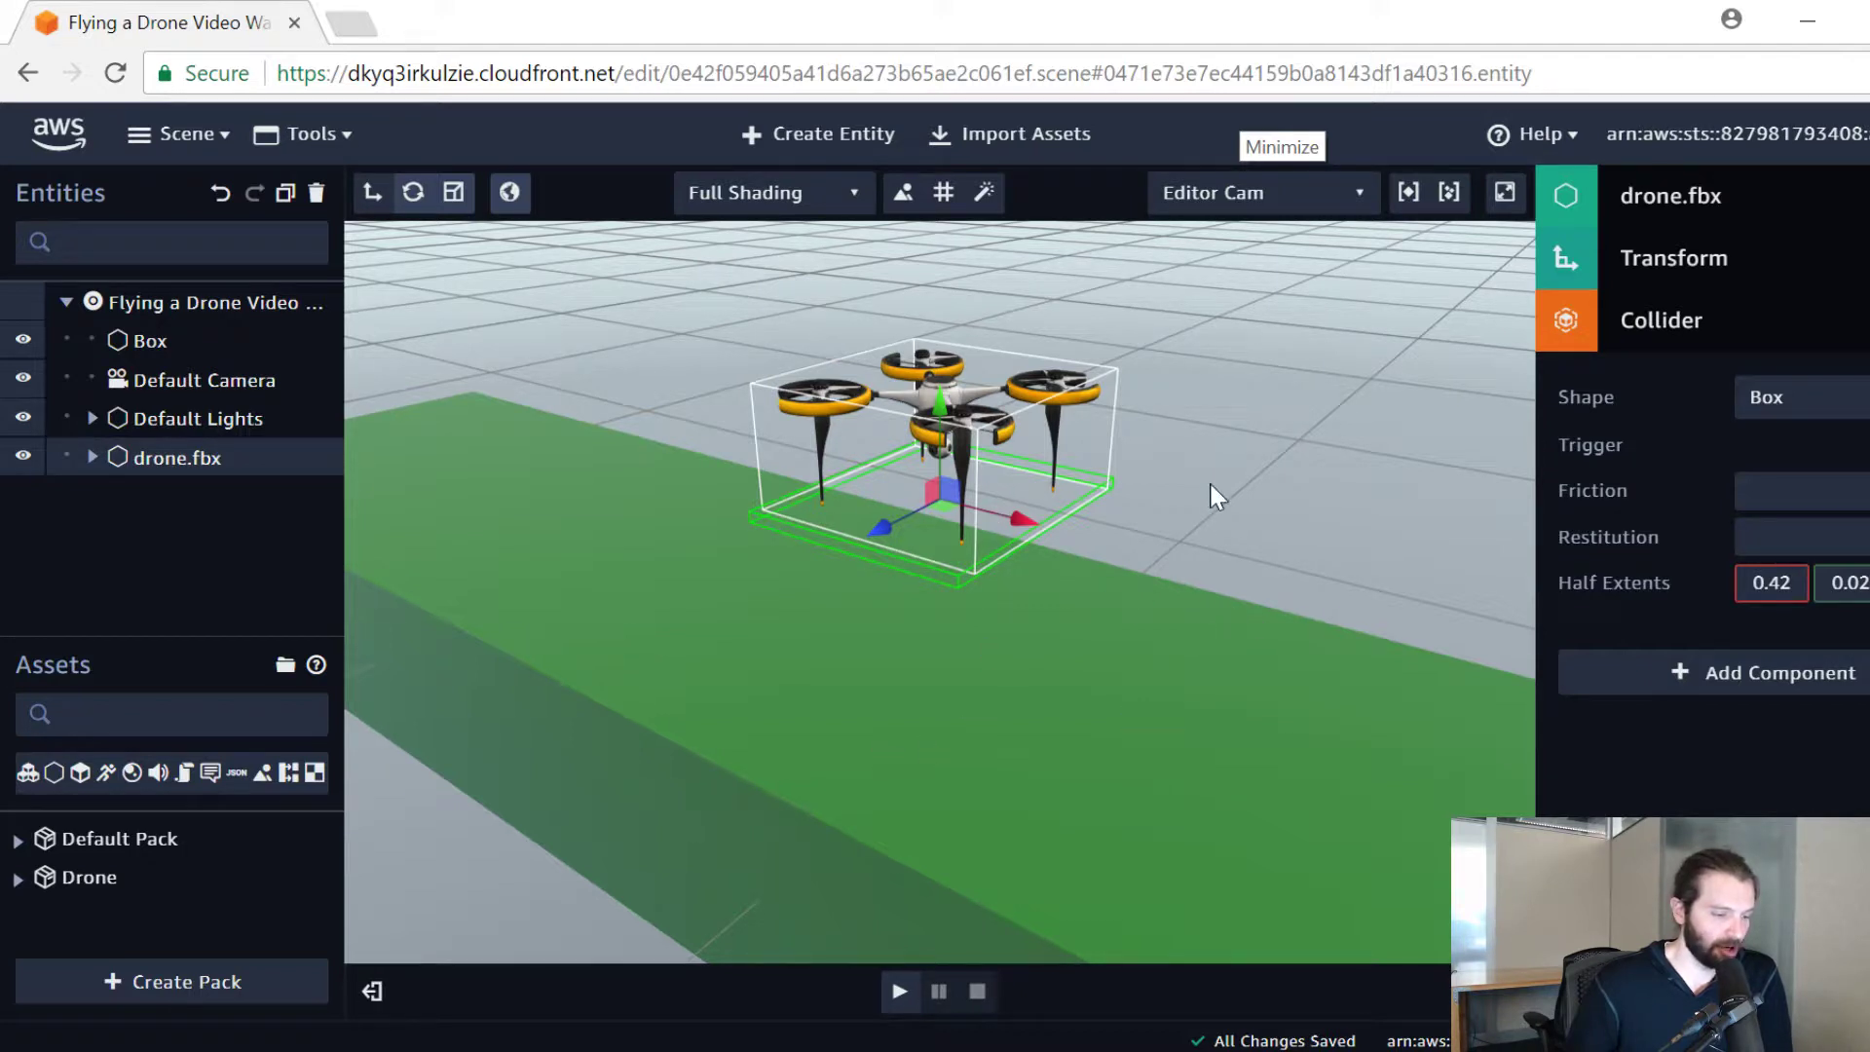
left_click(1681, 321)
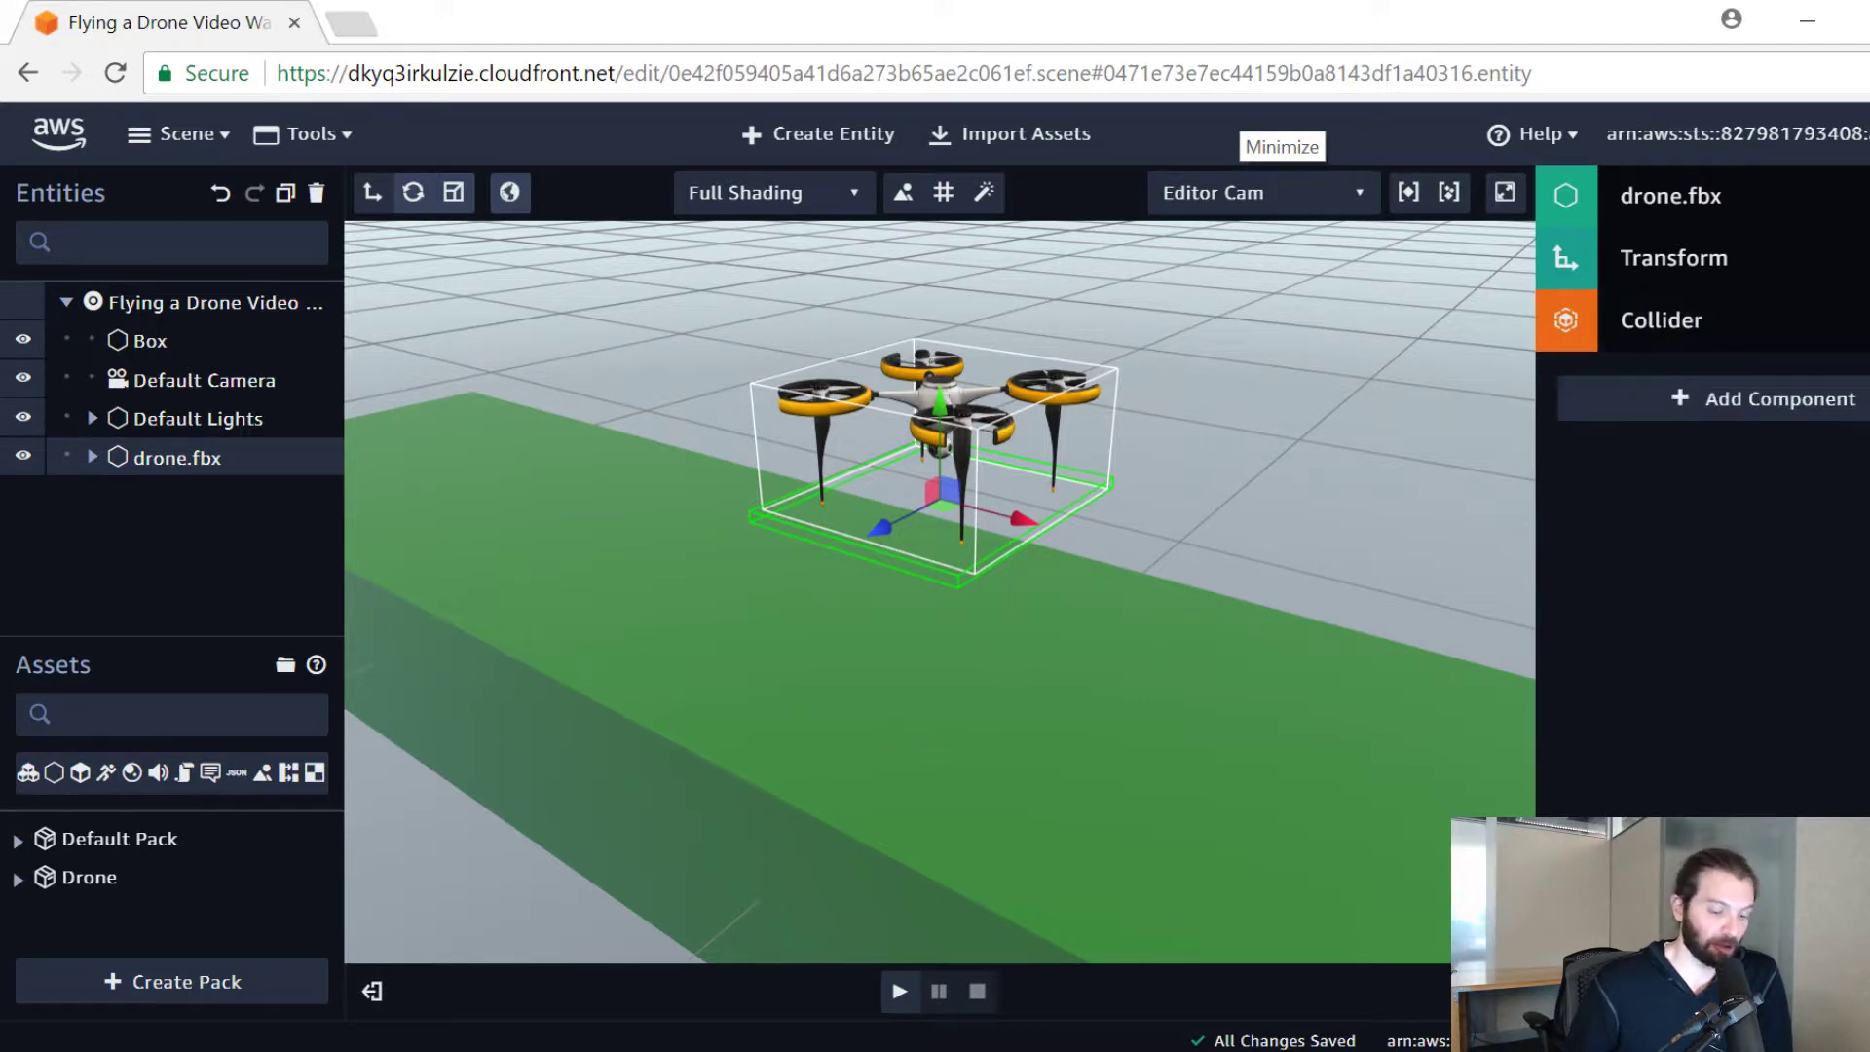
left_click(1743, 408)
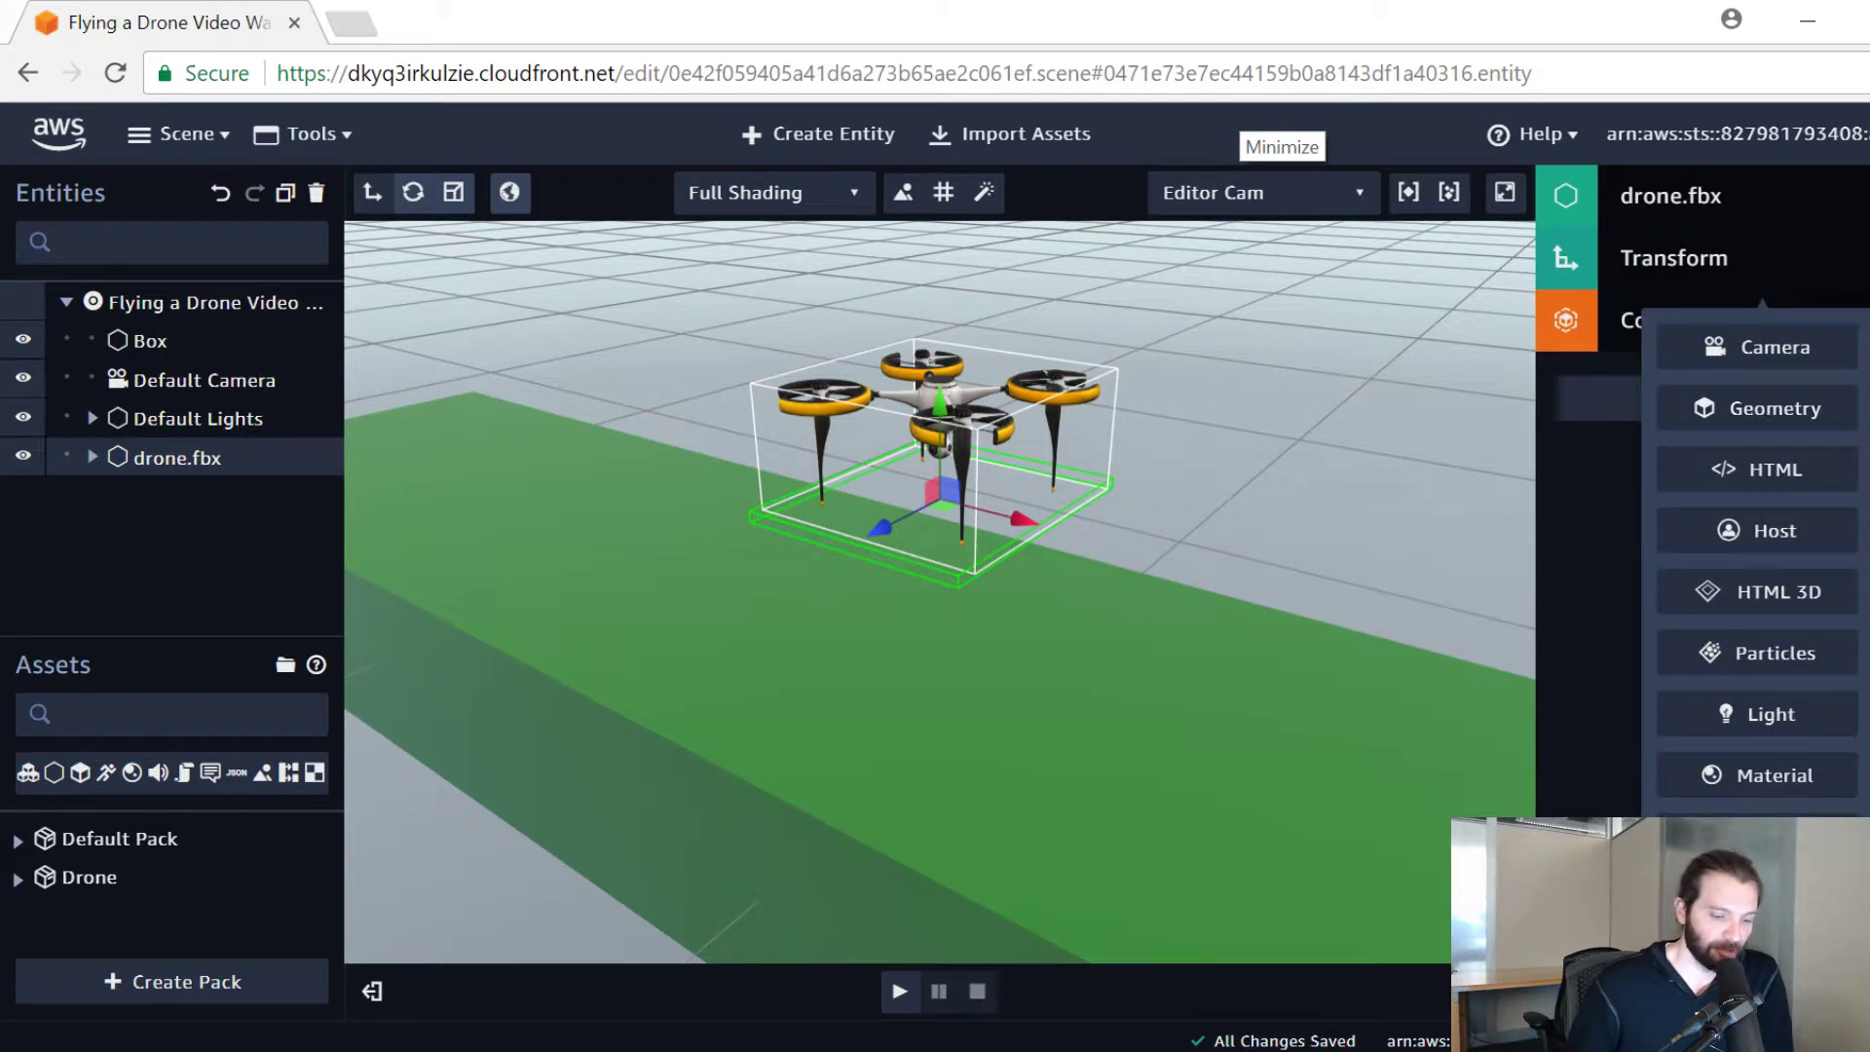
left_click(1758, 836)
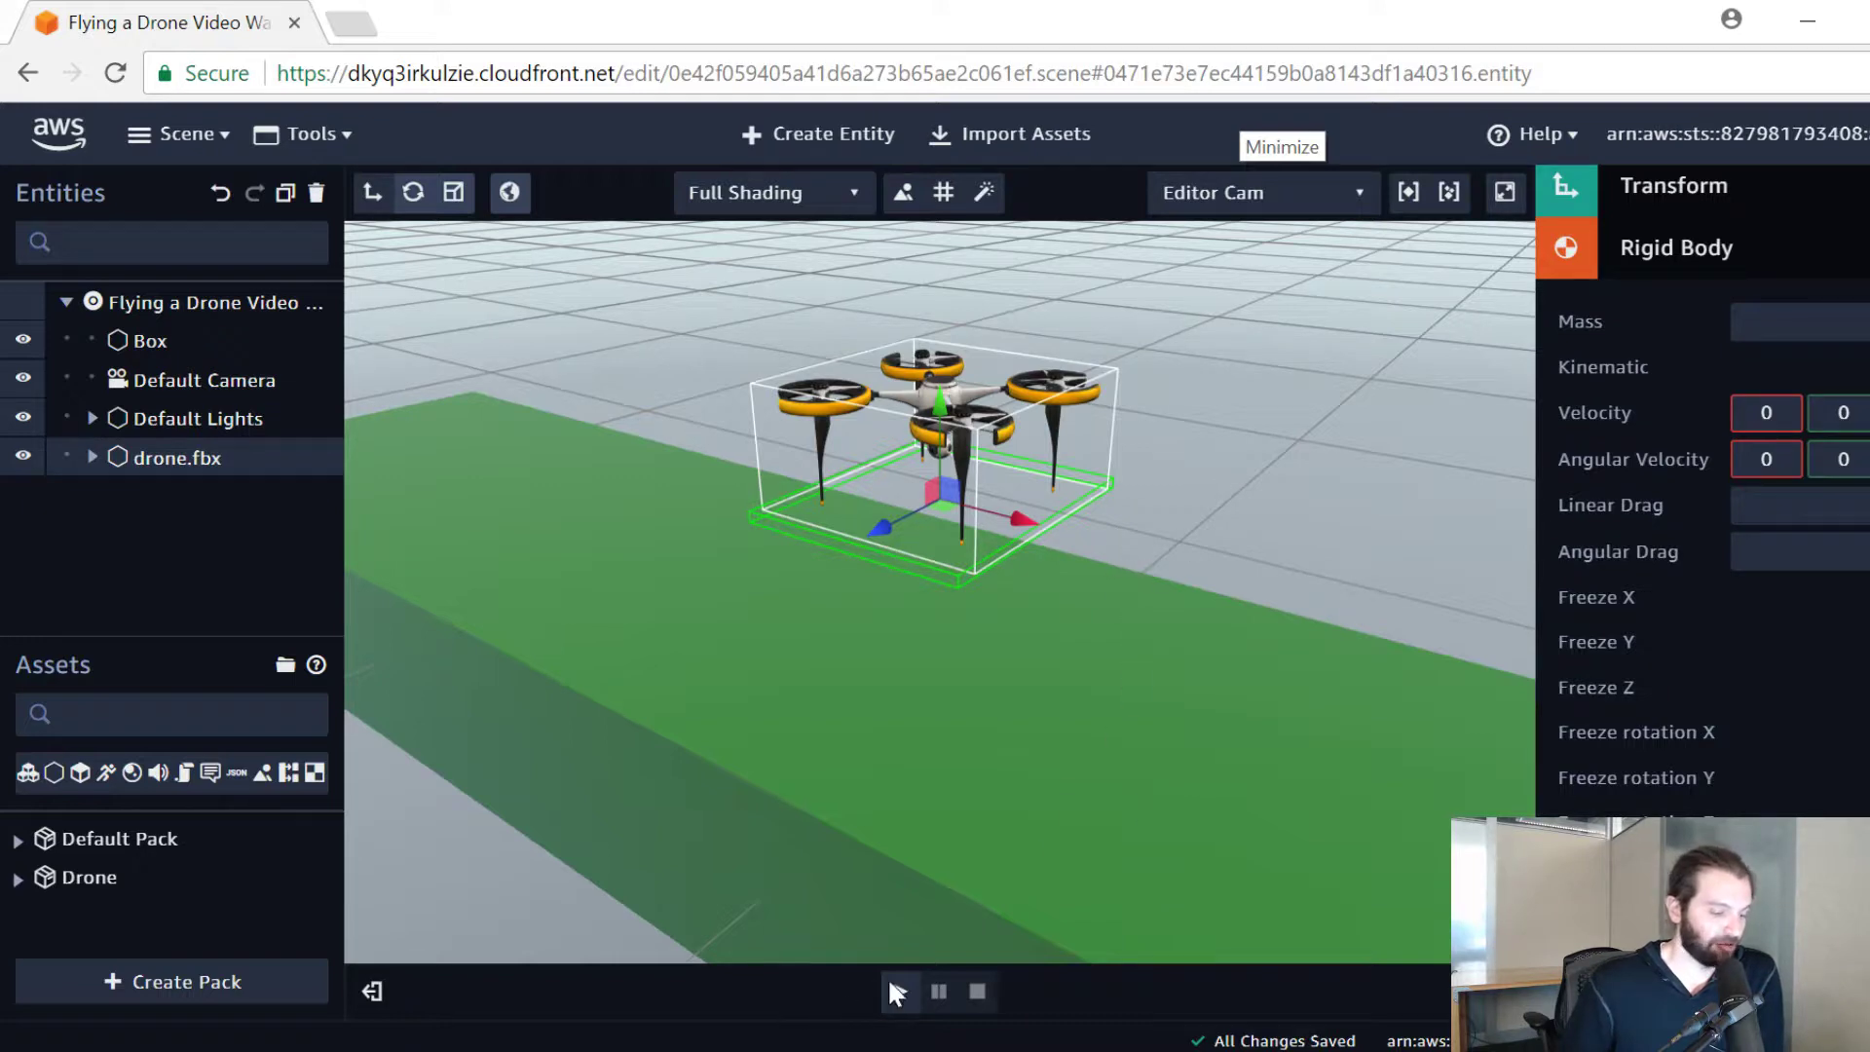
Step: Play the scene to test how the drone's rigid body behaves above the box, looking beneath the platform, and stop playback
right_click_drag(1114, 684, 1187, 684)
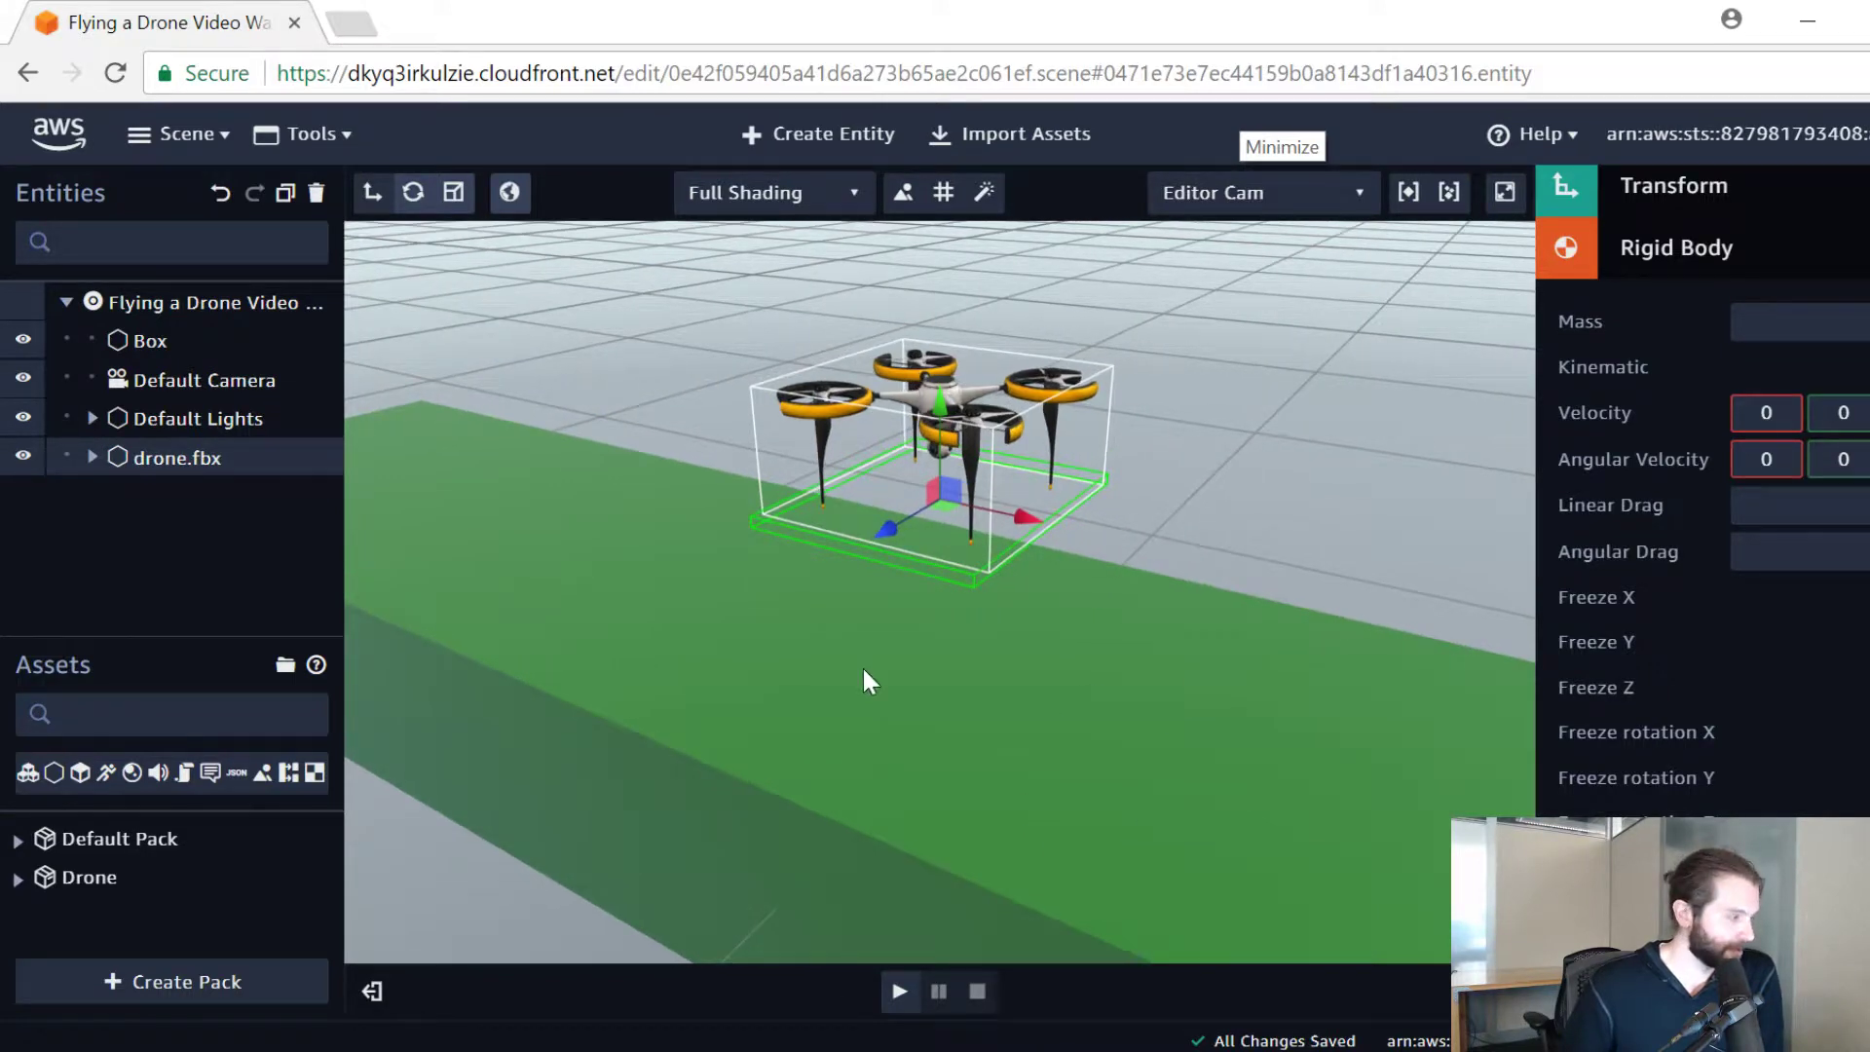
left_click(898, 992)
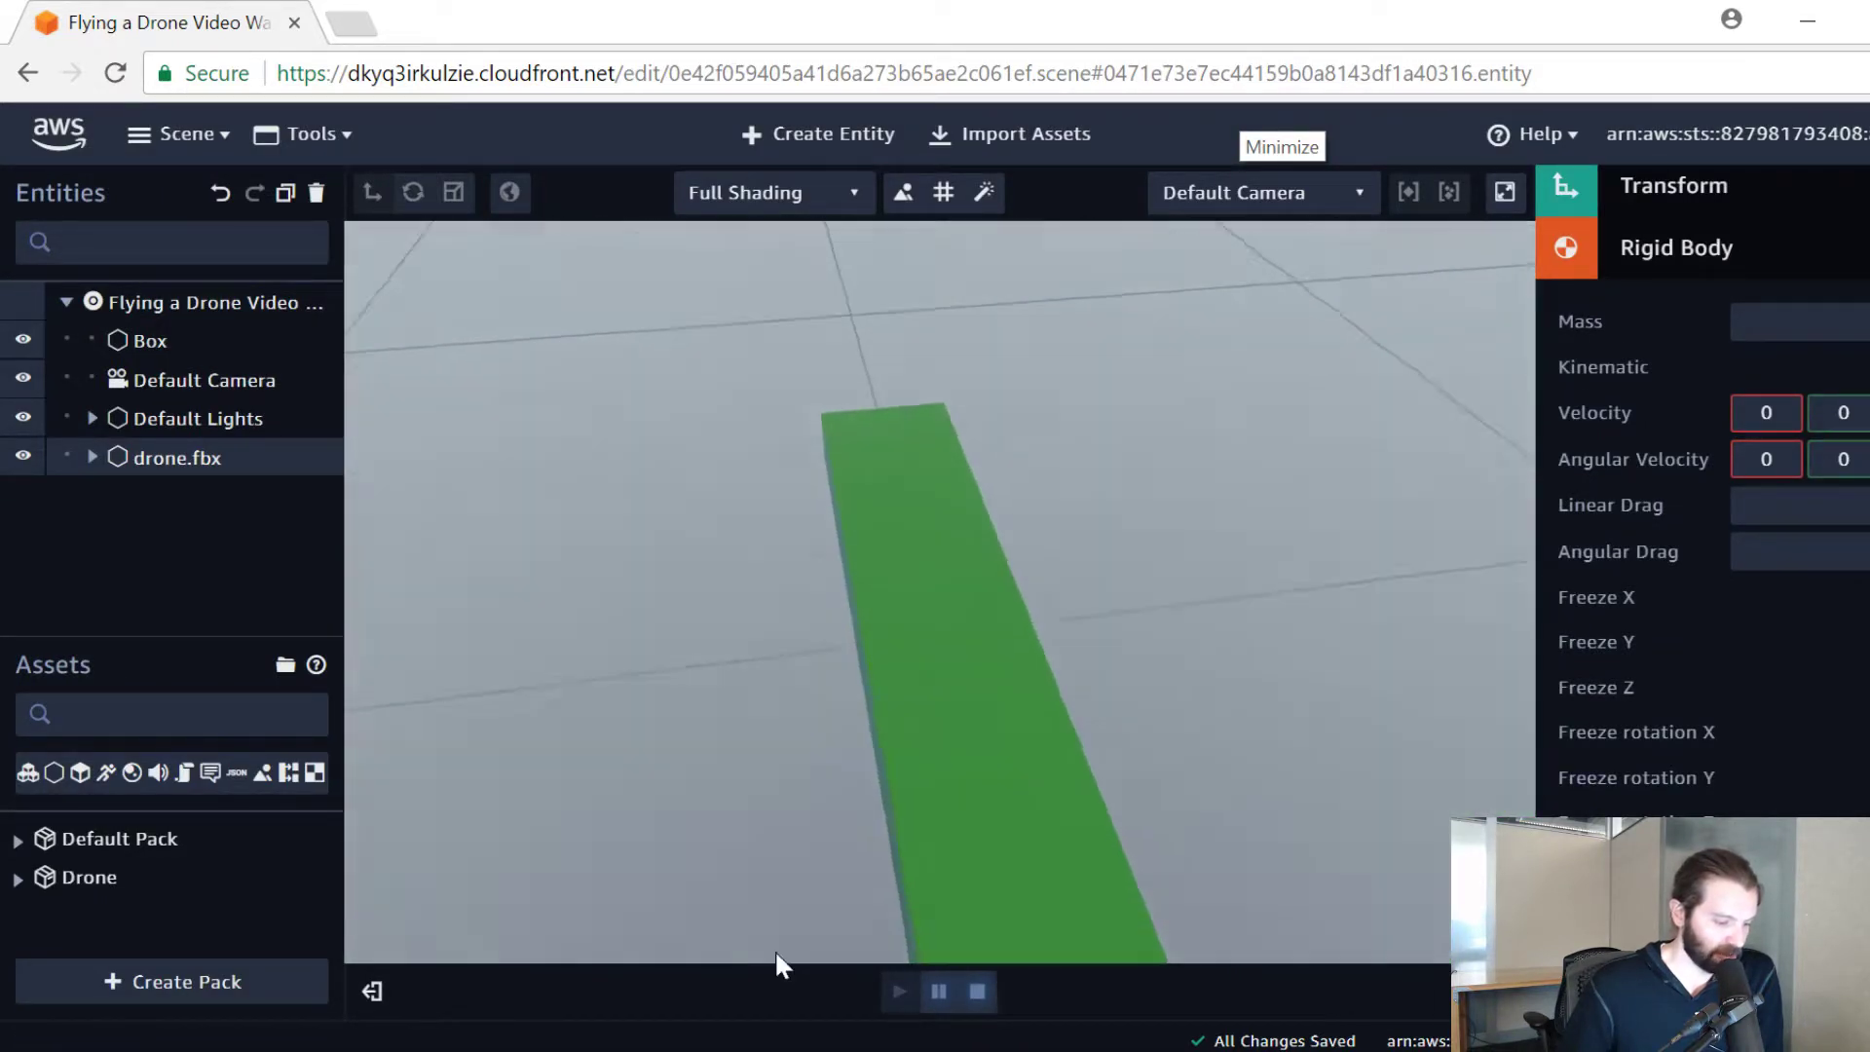
left_click_drag(777, 954, 858, 1042)
left_click_drag(827, 765, 927, 409)
left_click_drag(929, 546, 927, 415)
middle_click_drag(882, 750, 867, 462)
scroll(869, 464, "down", 5)
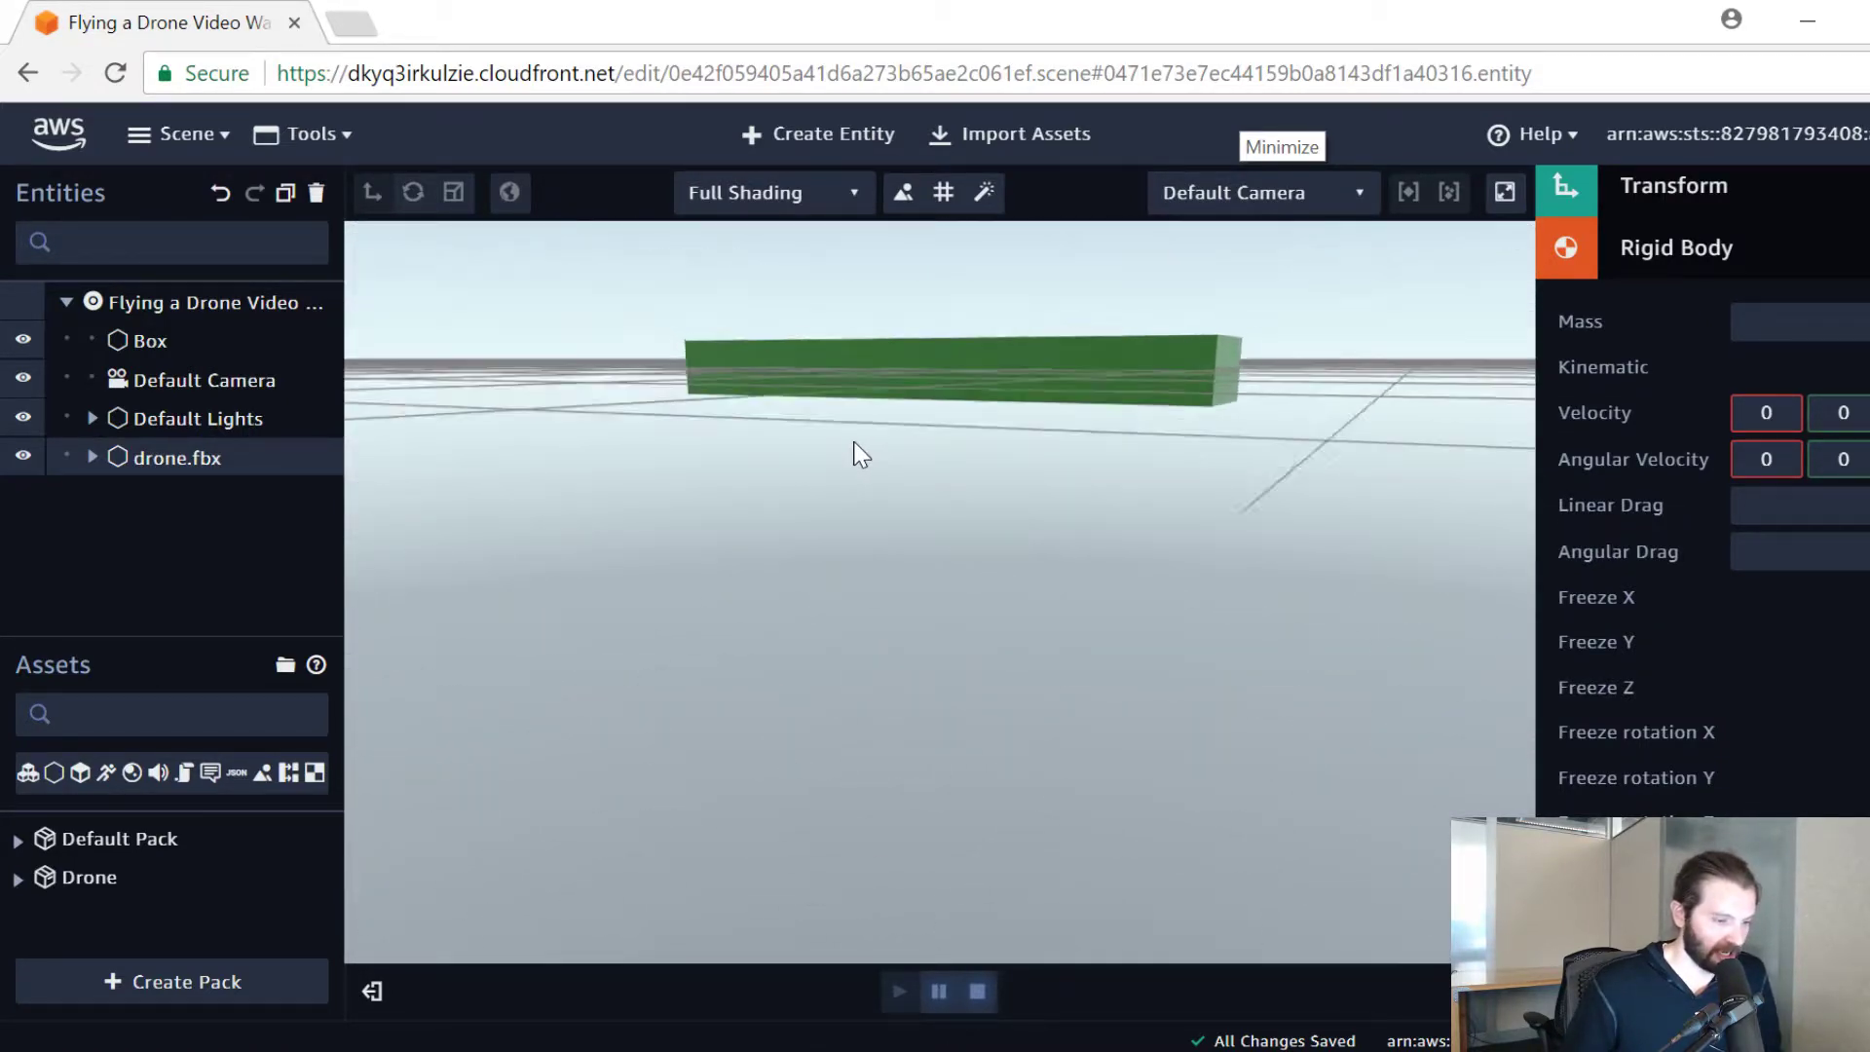
left_click(978, 990)
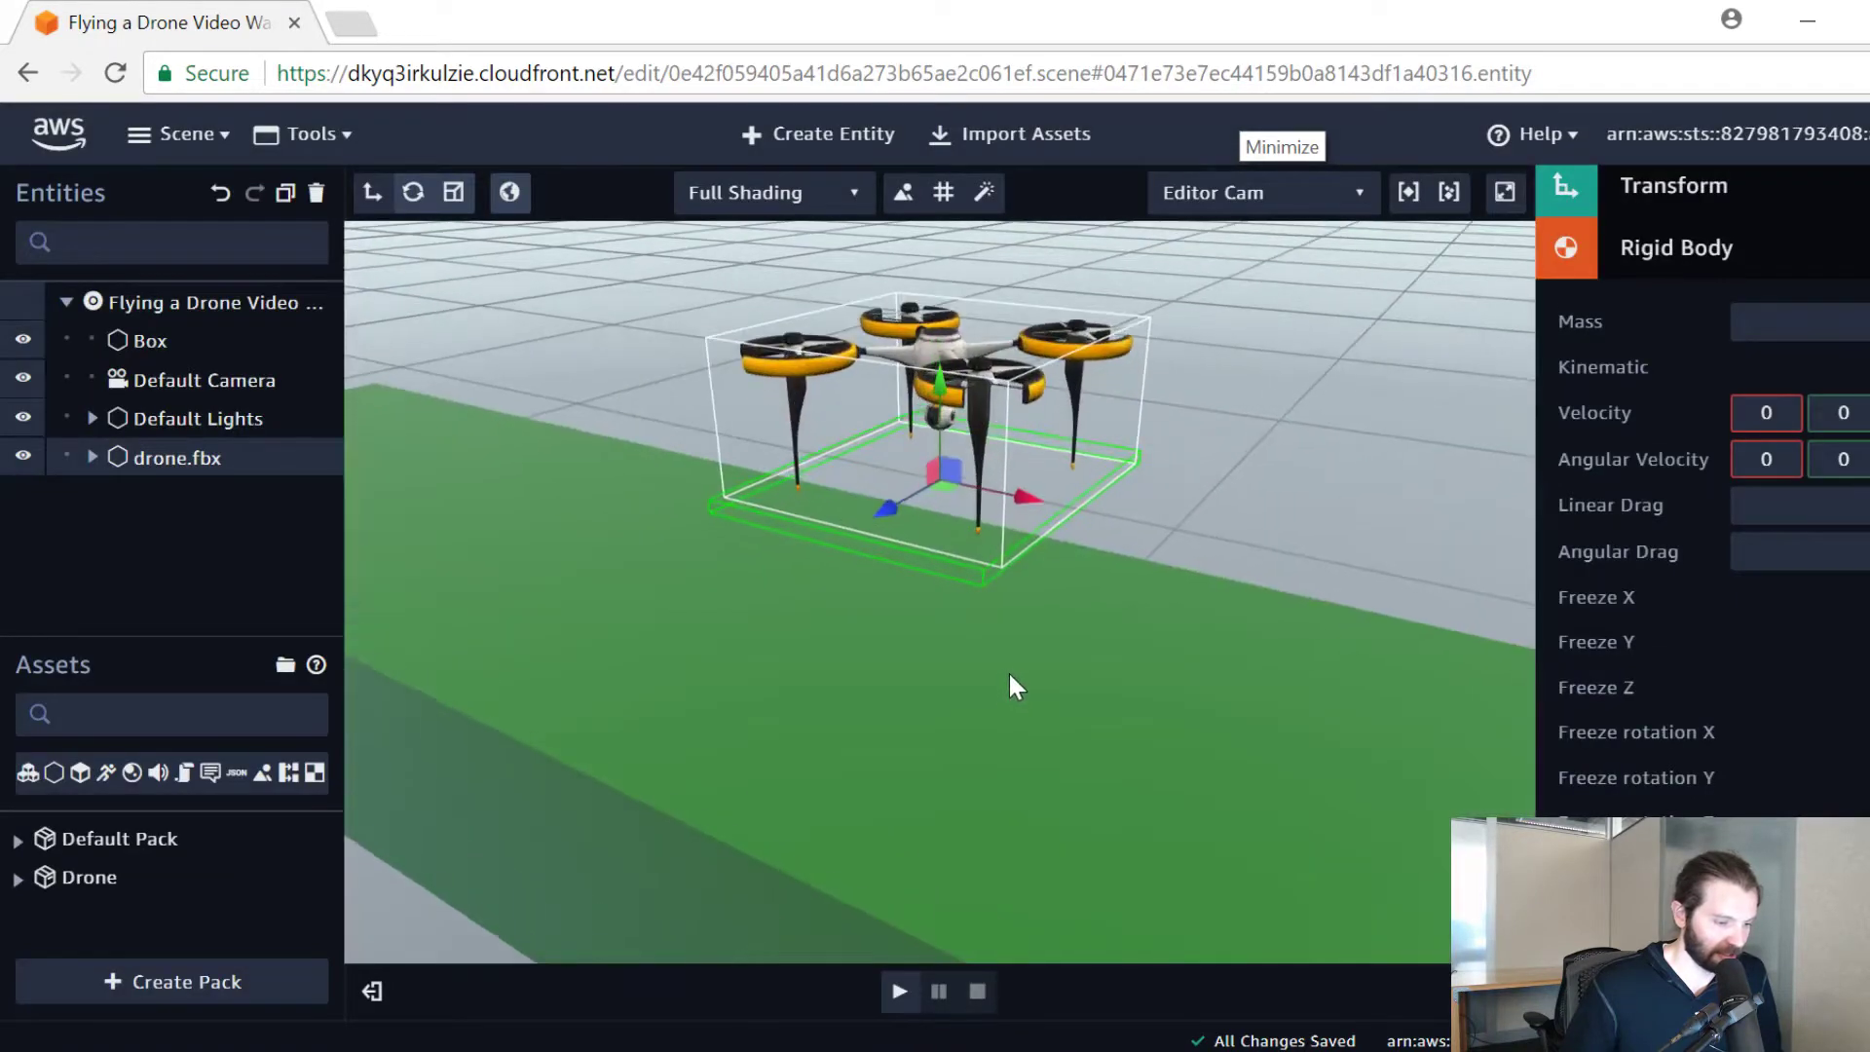
Step: Play the scene from a distant view of the platform to watch how the drone falls, and stop playback
scroll(1009, 674, "down", 3)
left_click_drag(987, 794, 1034, 662)
scroll(1031, 658, "down", 8)
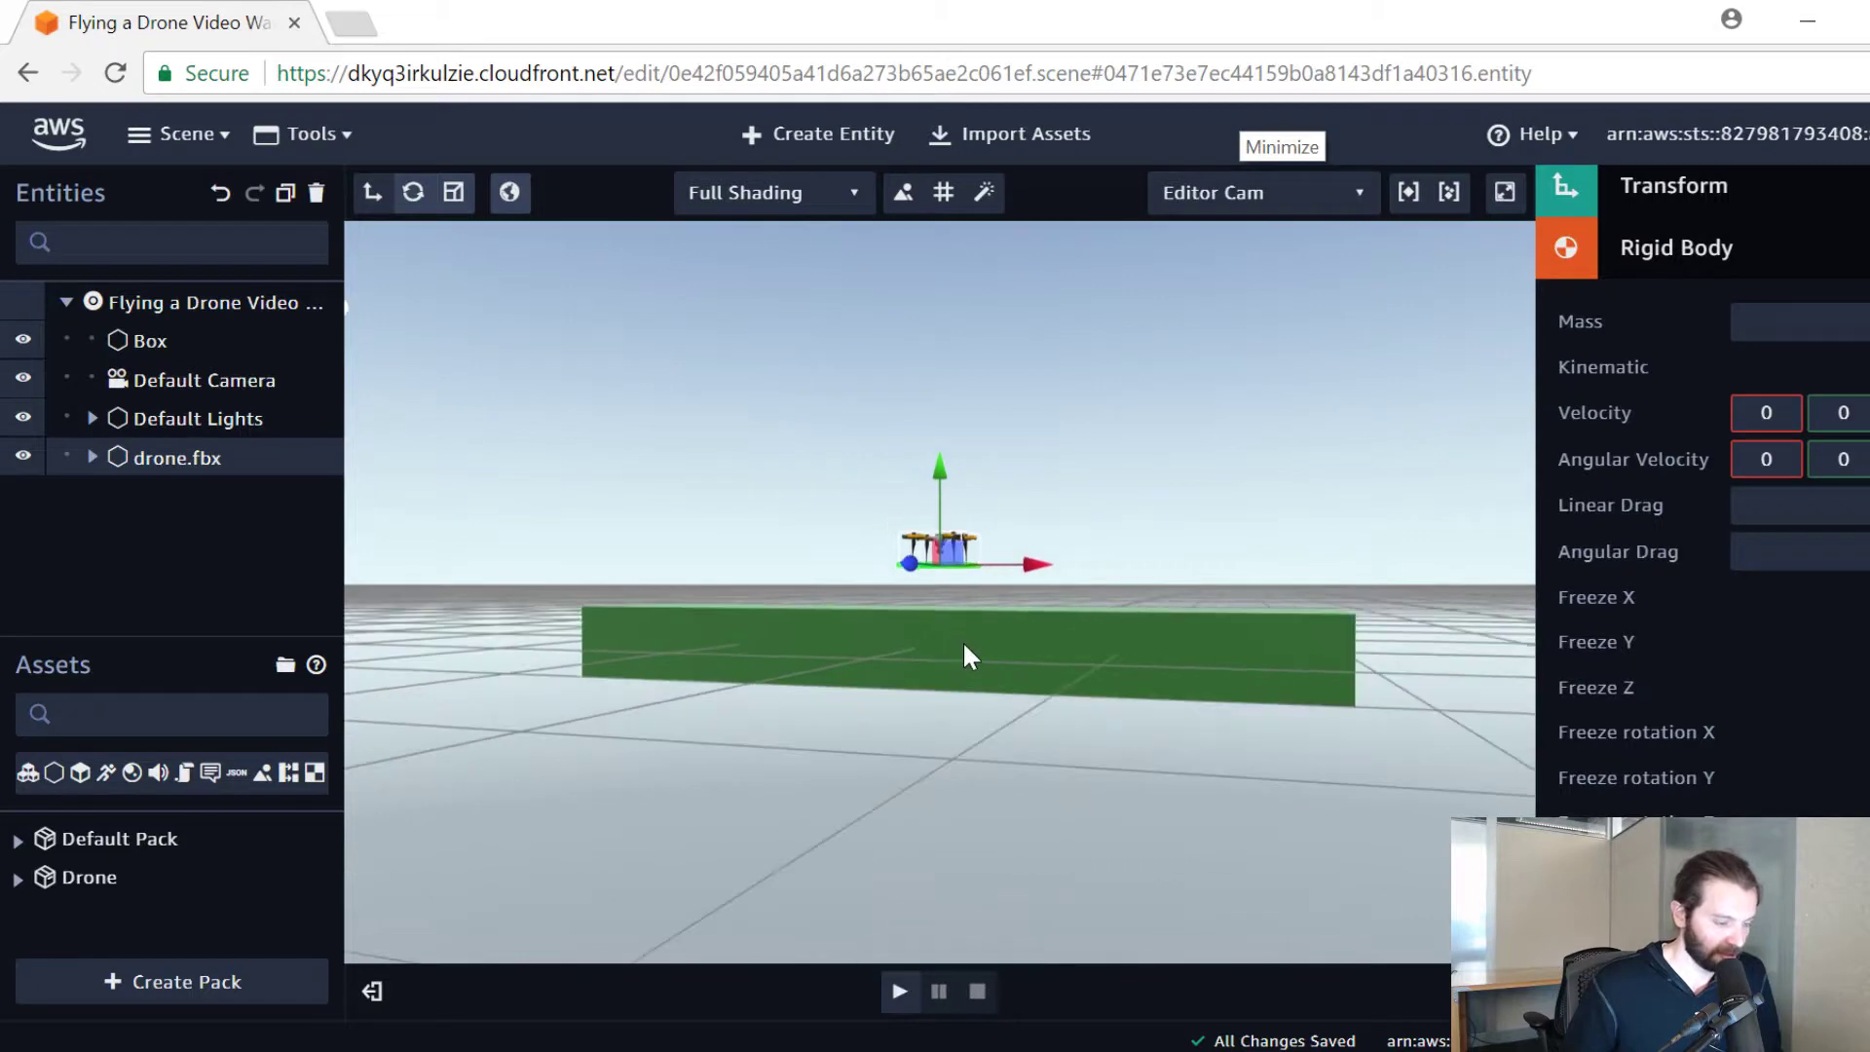
scroll(960, 641, "down", 4)
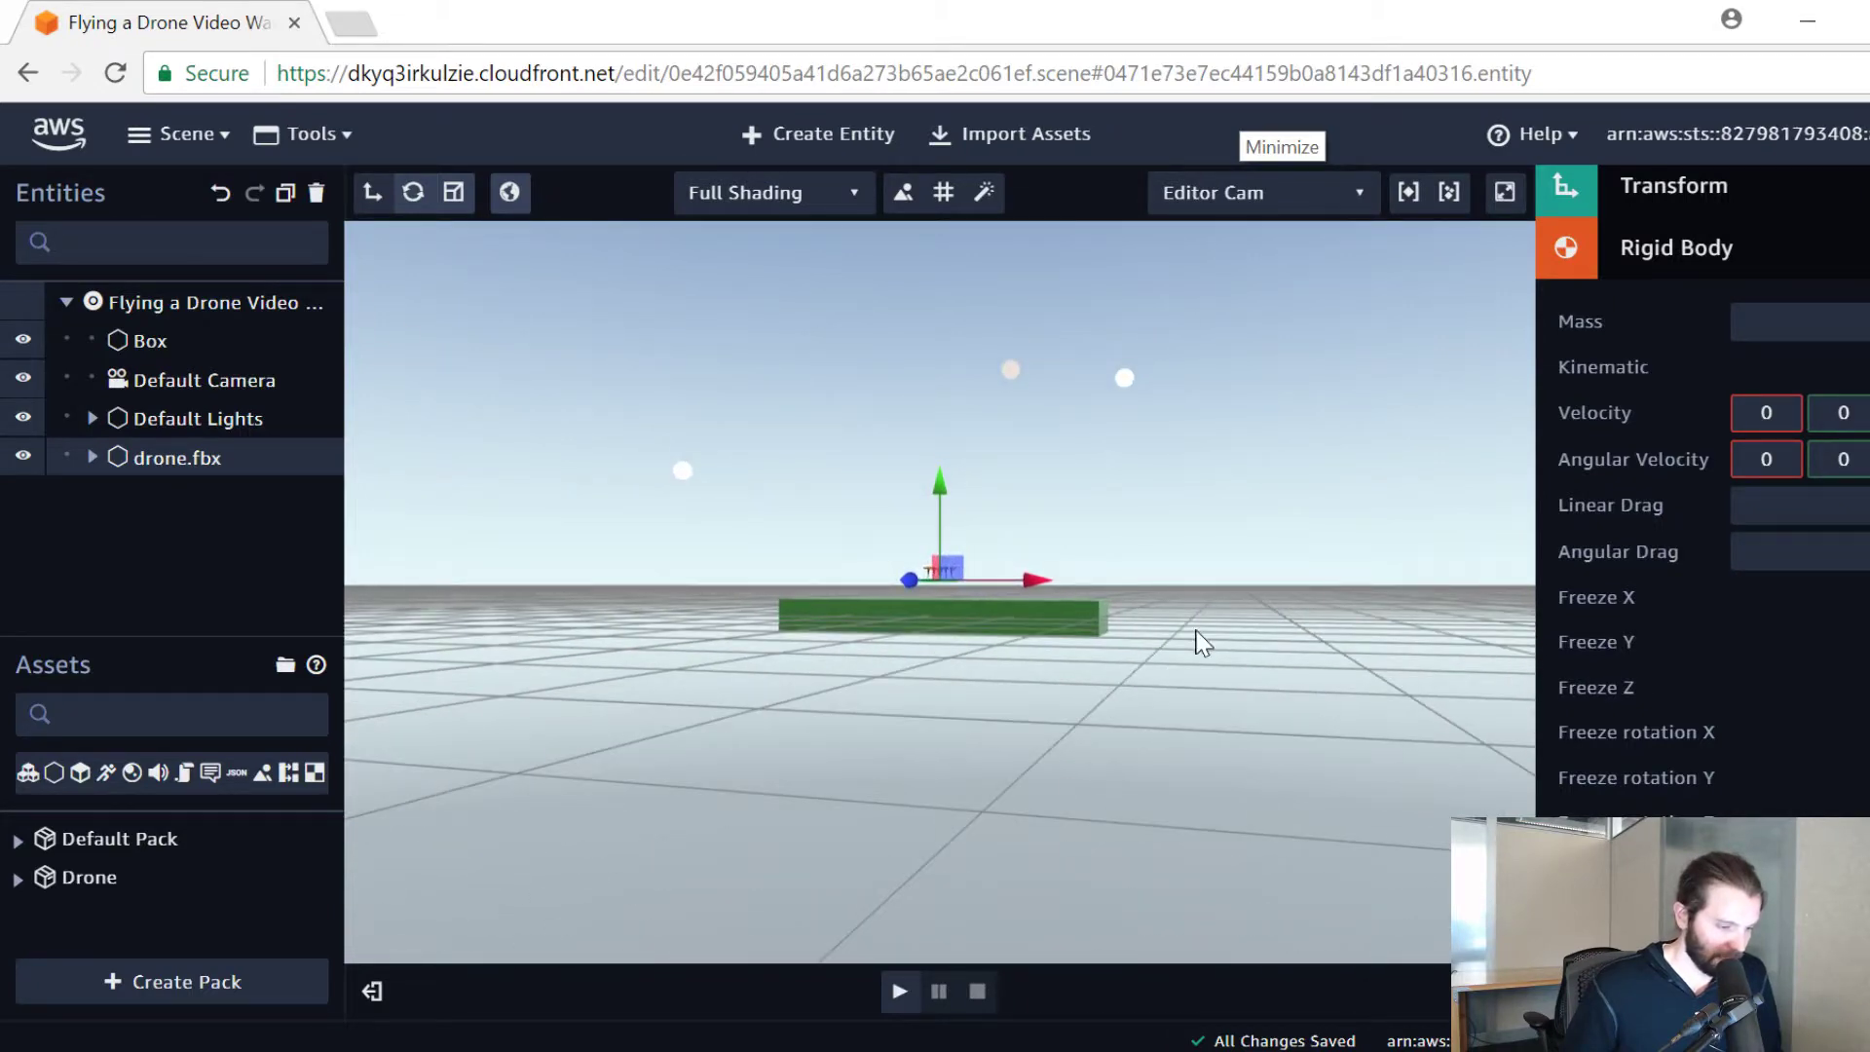
left_click_drag(1199, 639, 1136, 676)
left_click_drag(1049, 798, 1095, 627)
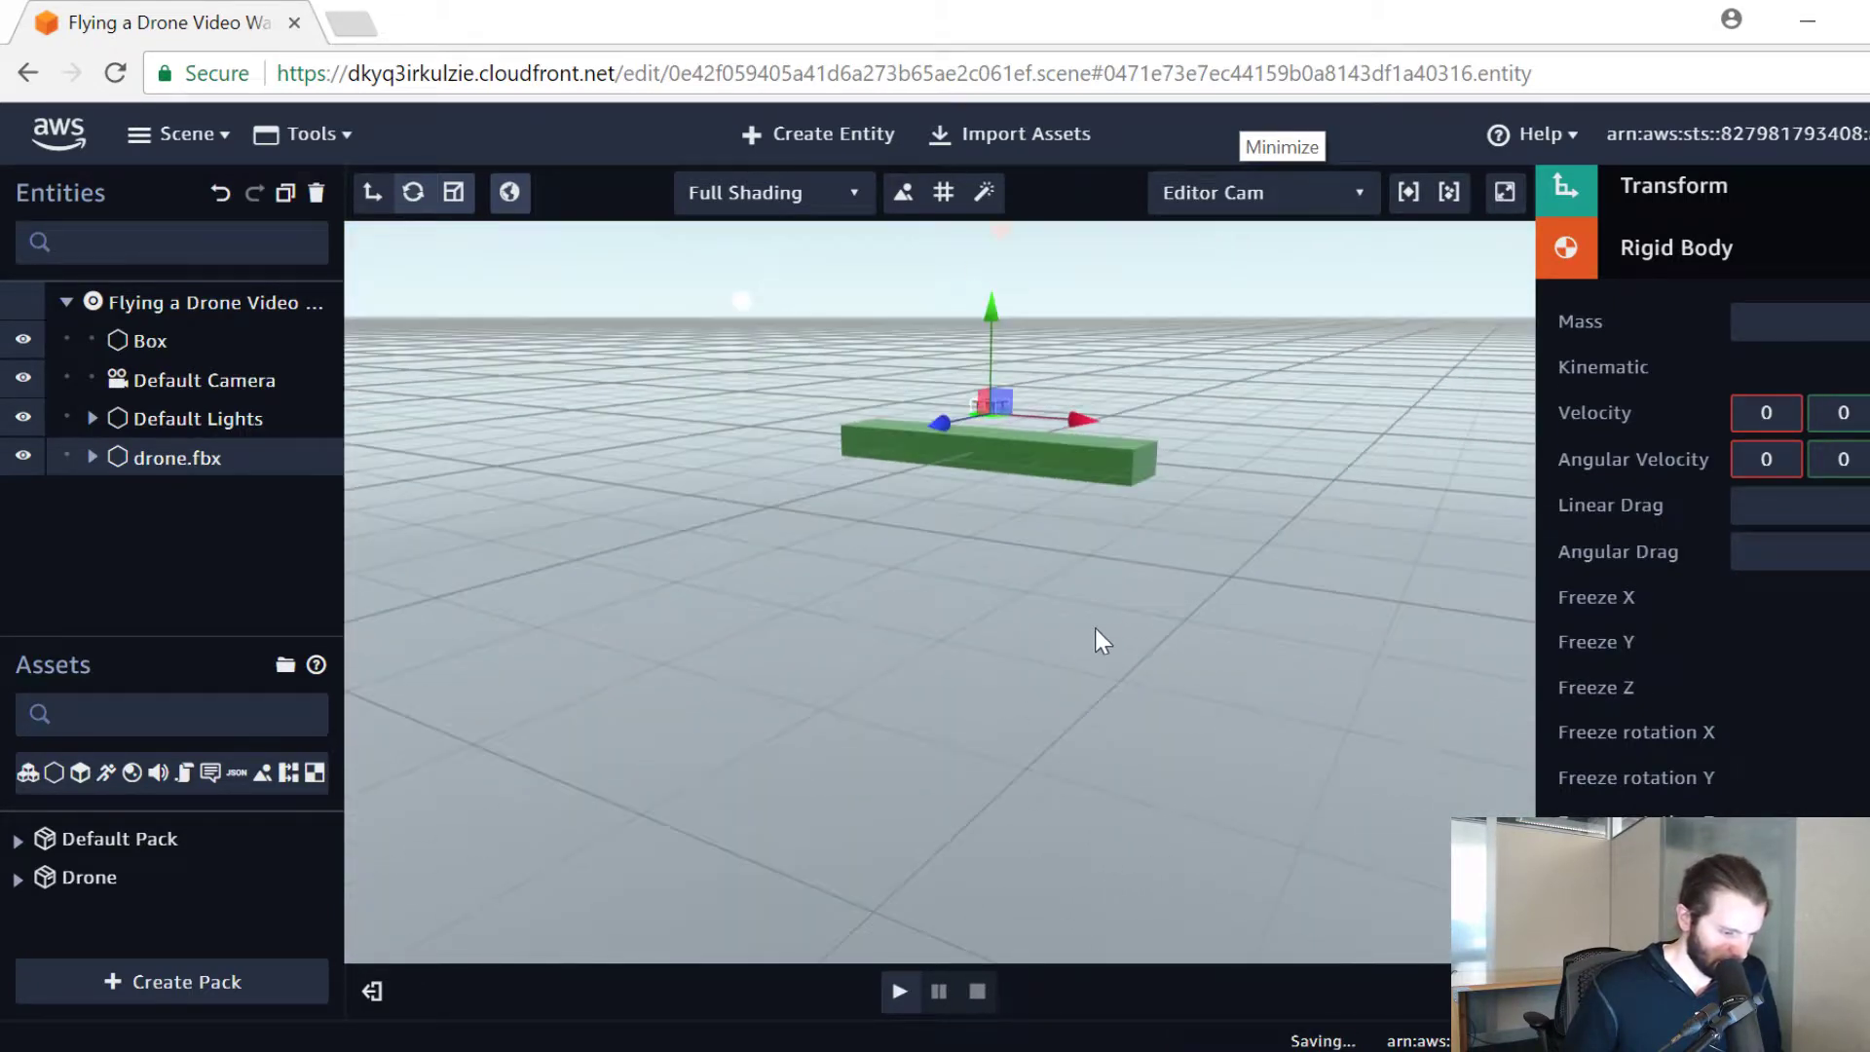
left_click(899, 990)
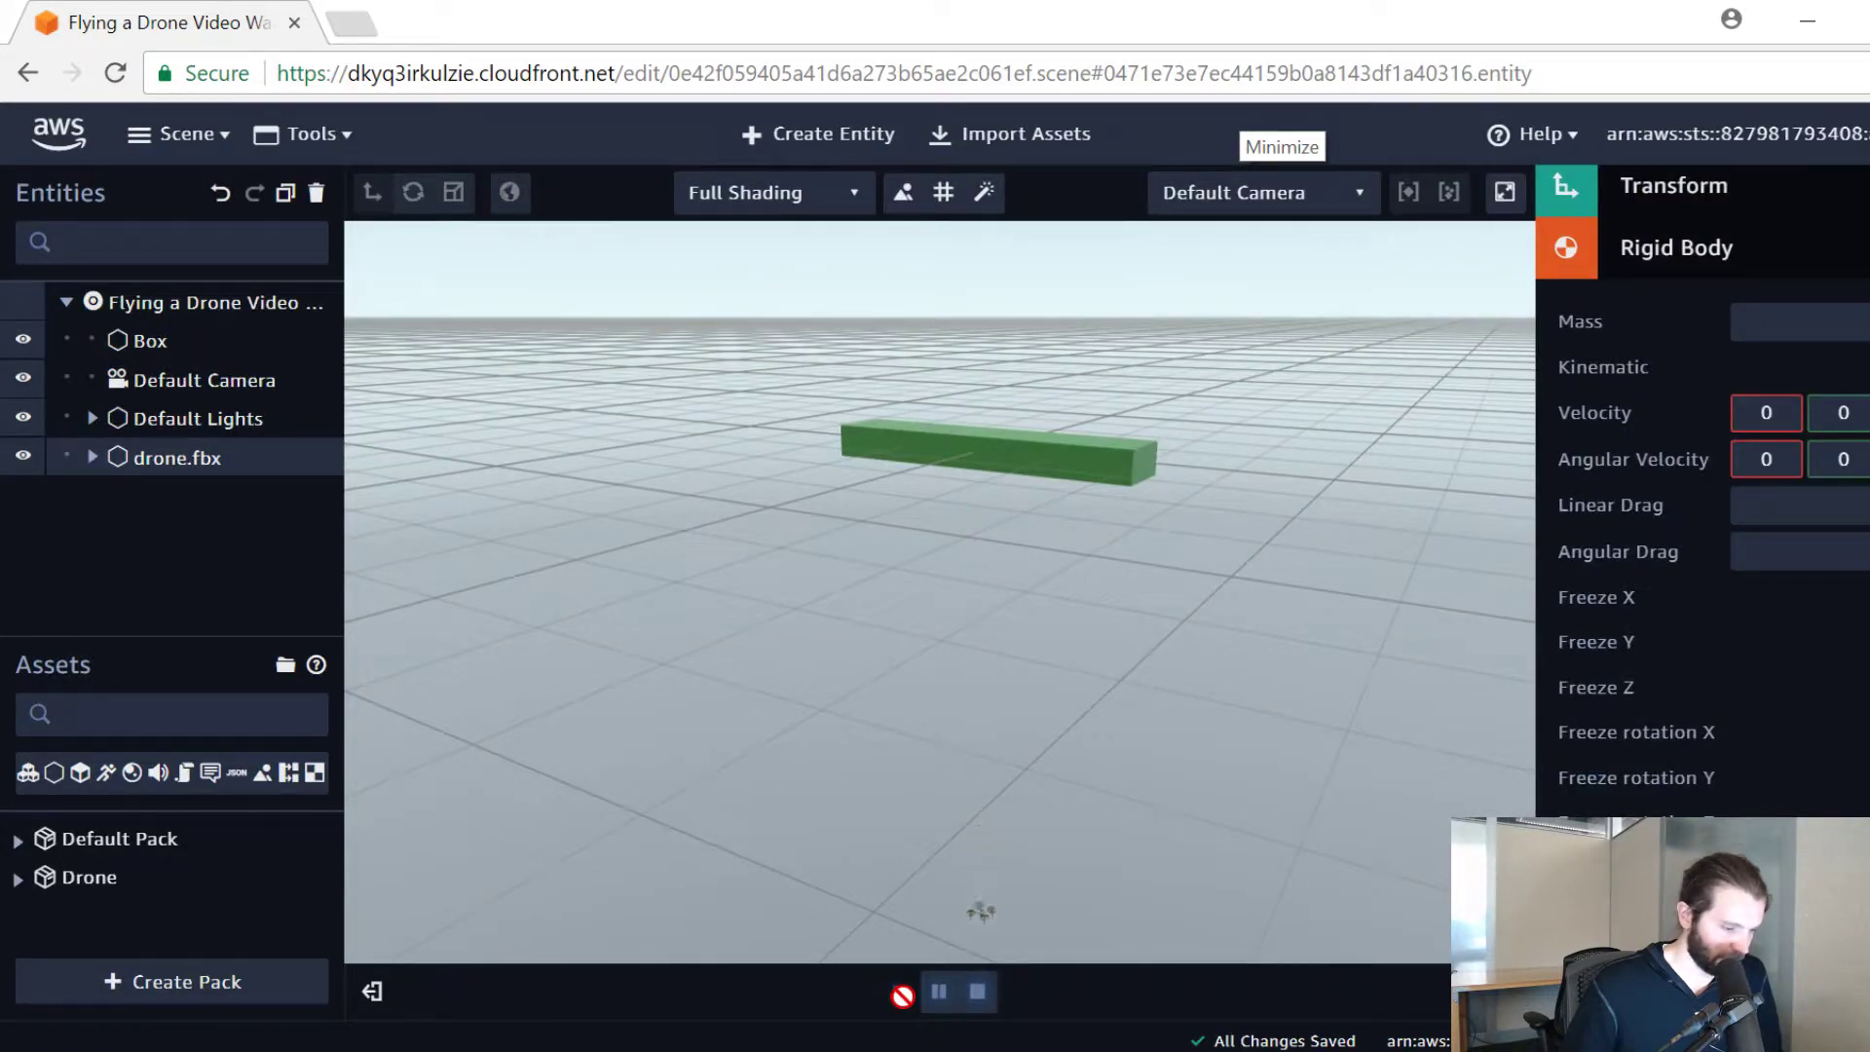
left_click(978, 992)
Step: Add a Collider component to the green box
left_click_drag(1142, 547, 1204, 547)
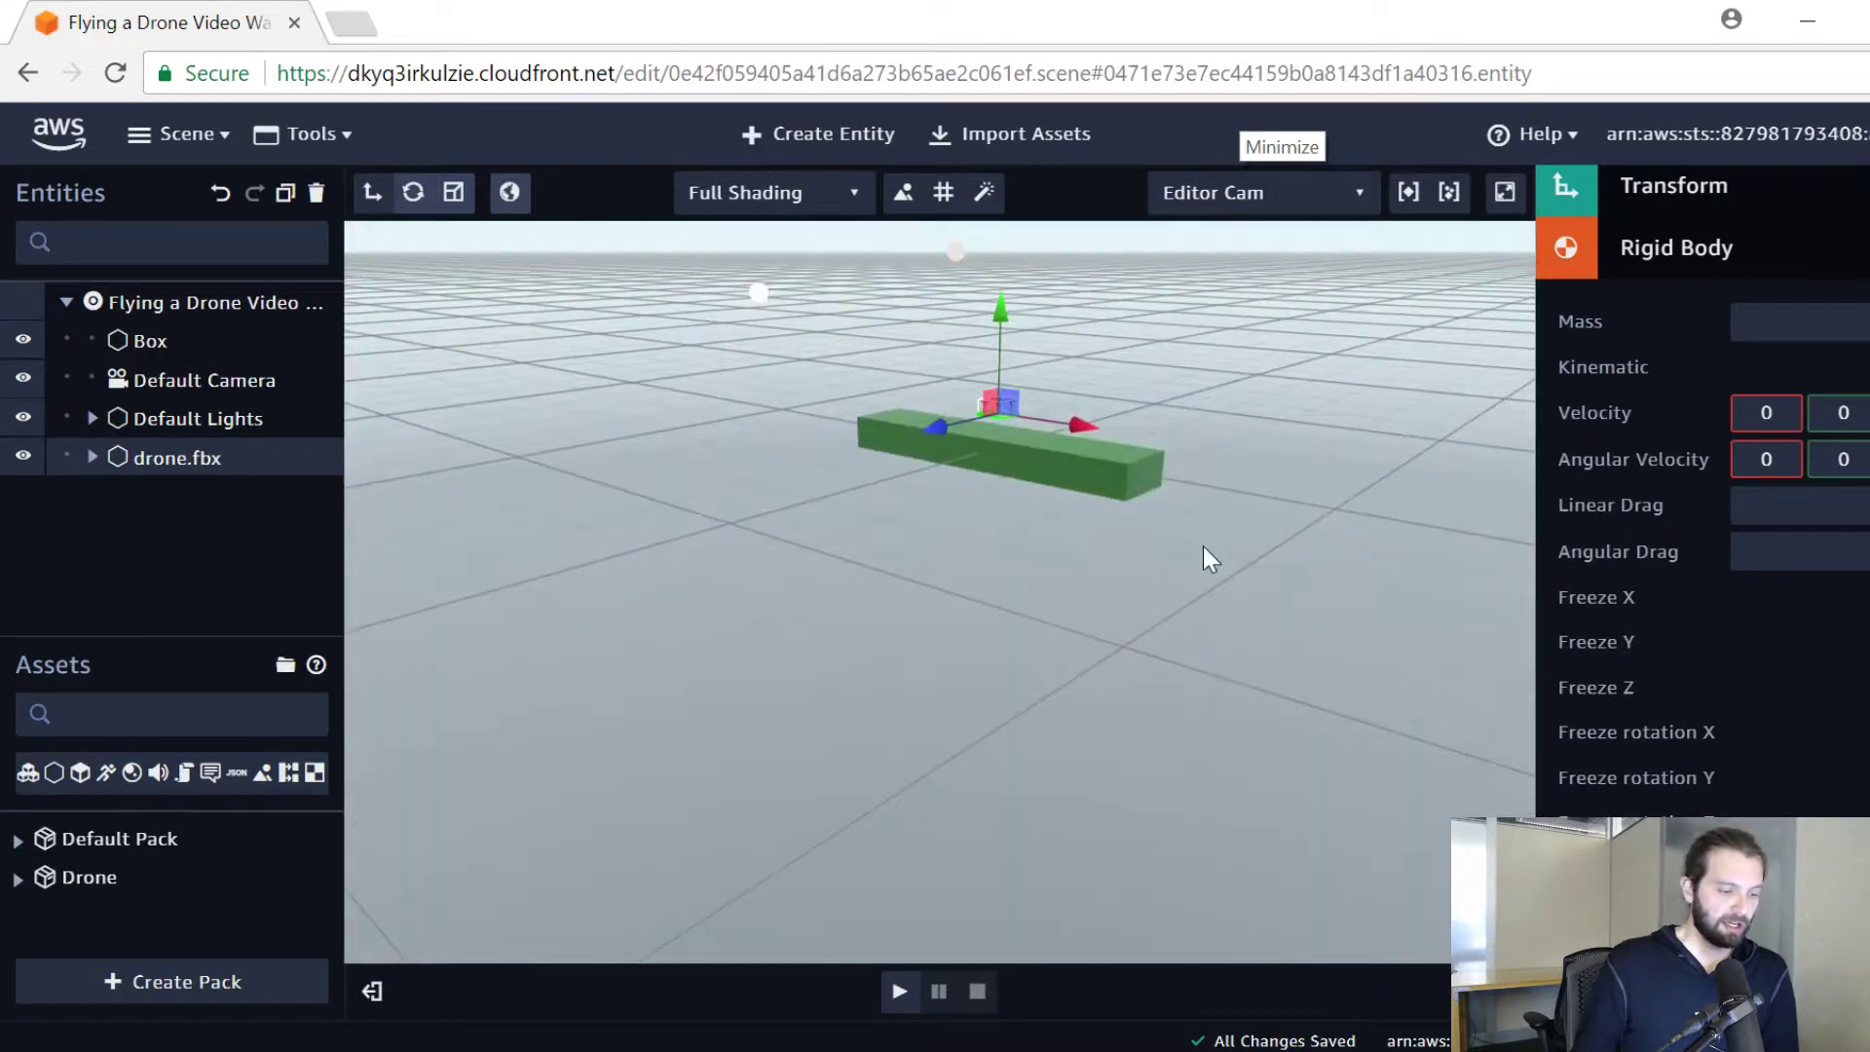
scroll(1124, 545, "up", 5)
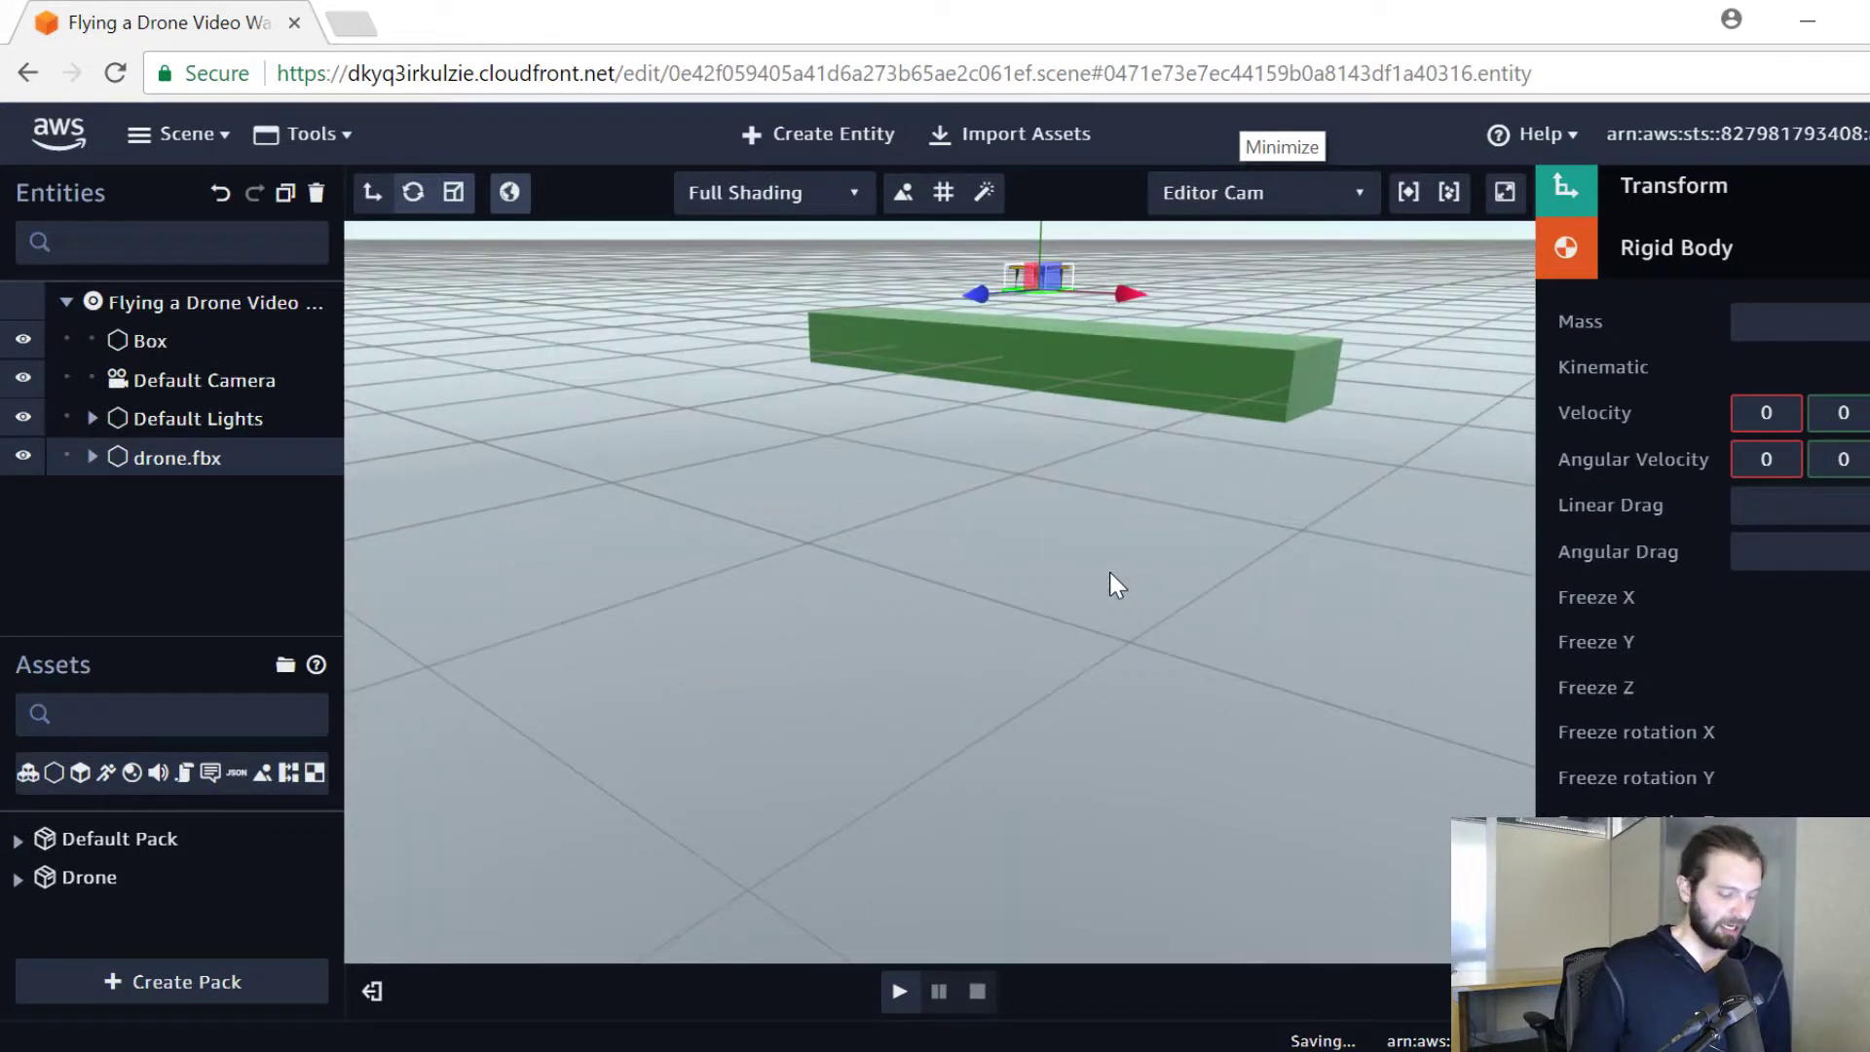
left_click_drag(1091, 542, 1031, 750)
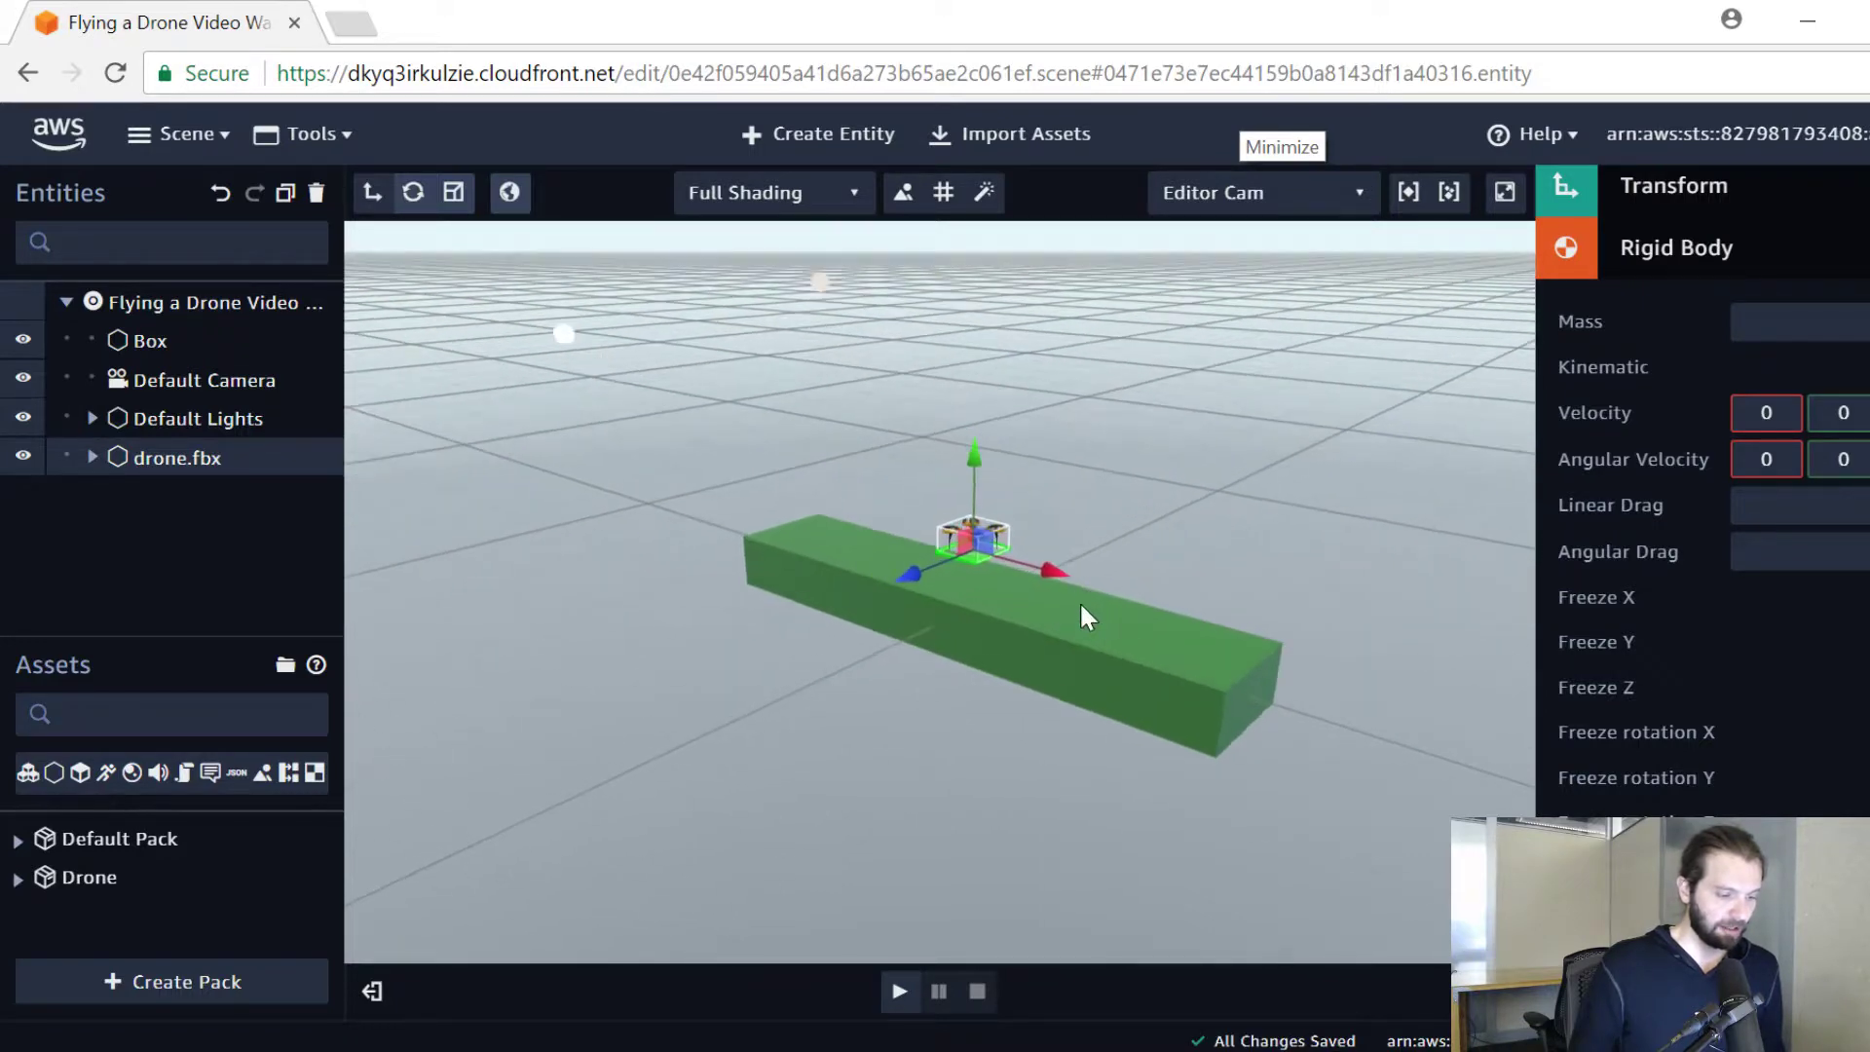
scroll(1083, 620, "up", 3)
left_click_drag(906, 806, 982, 810)
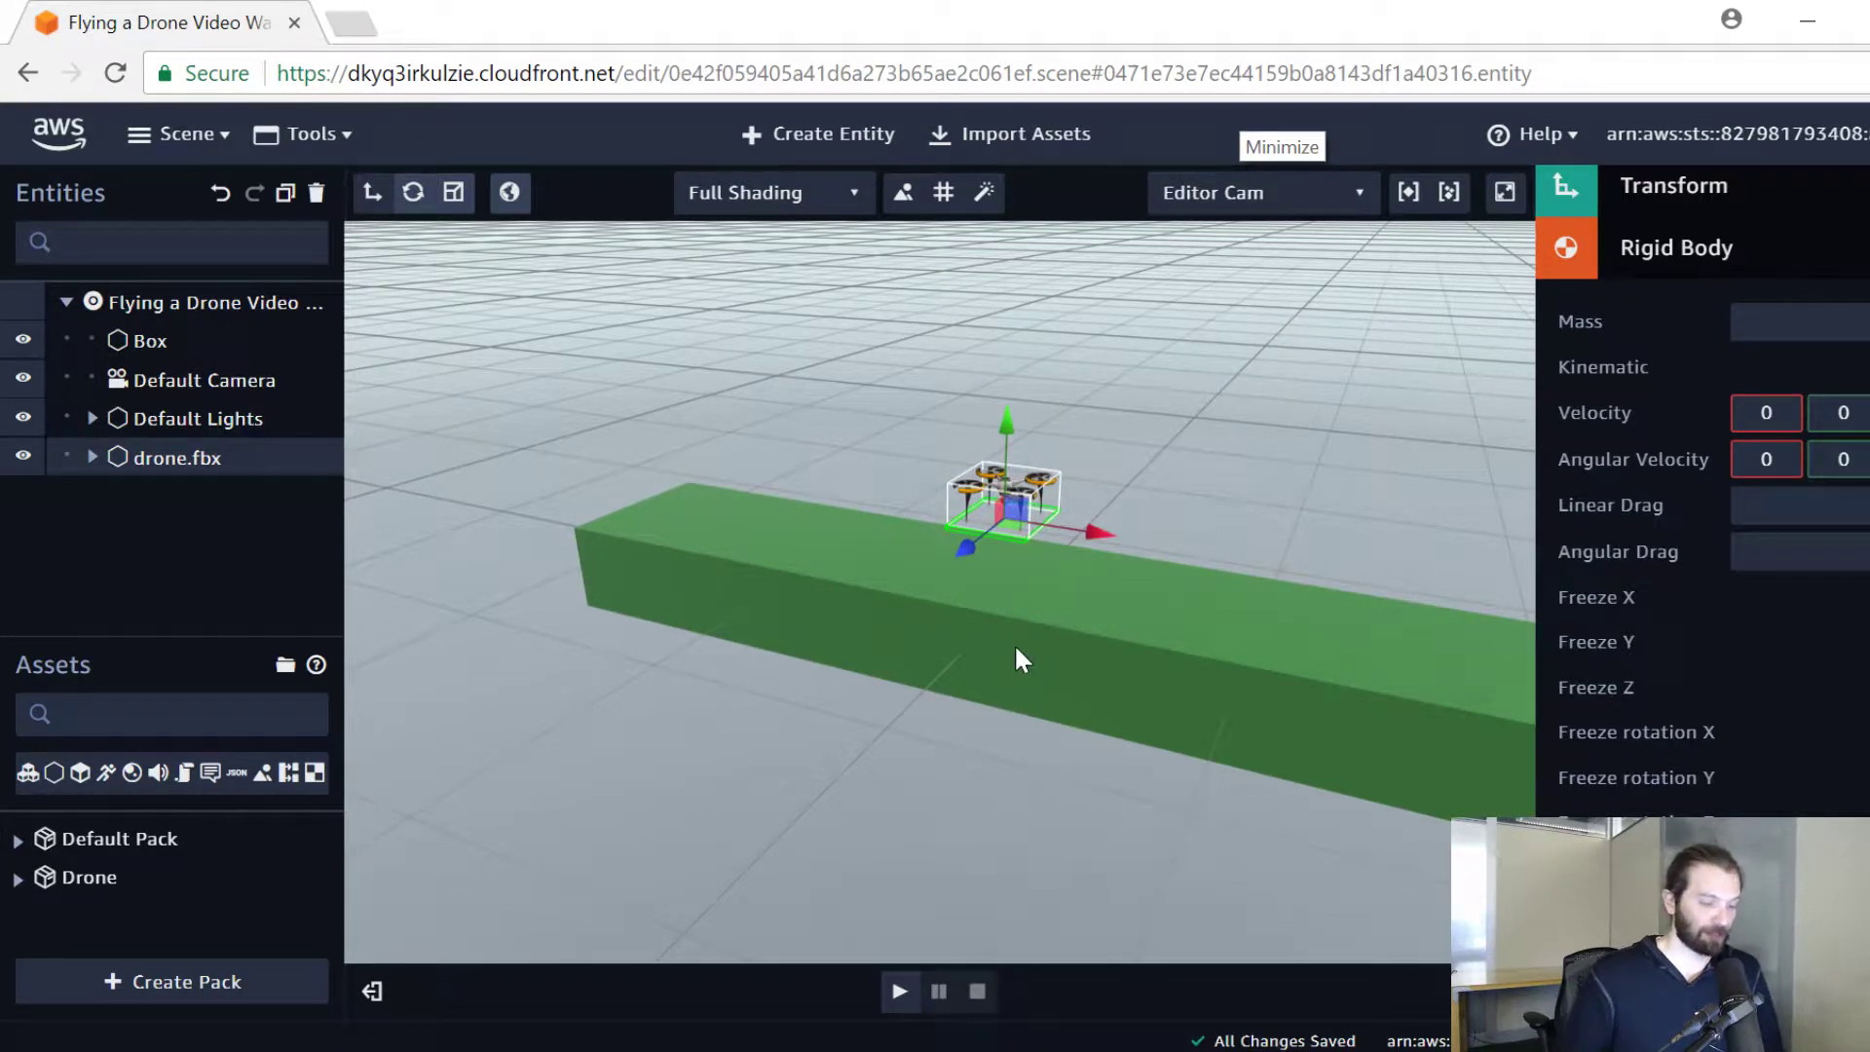
left_click(1722, 251)
left_click(146, 343)
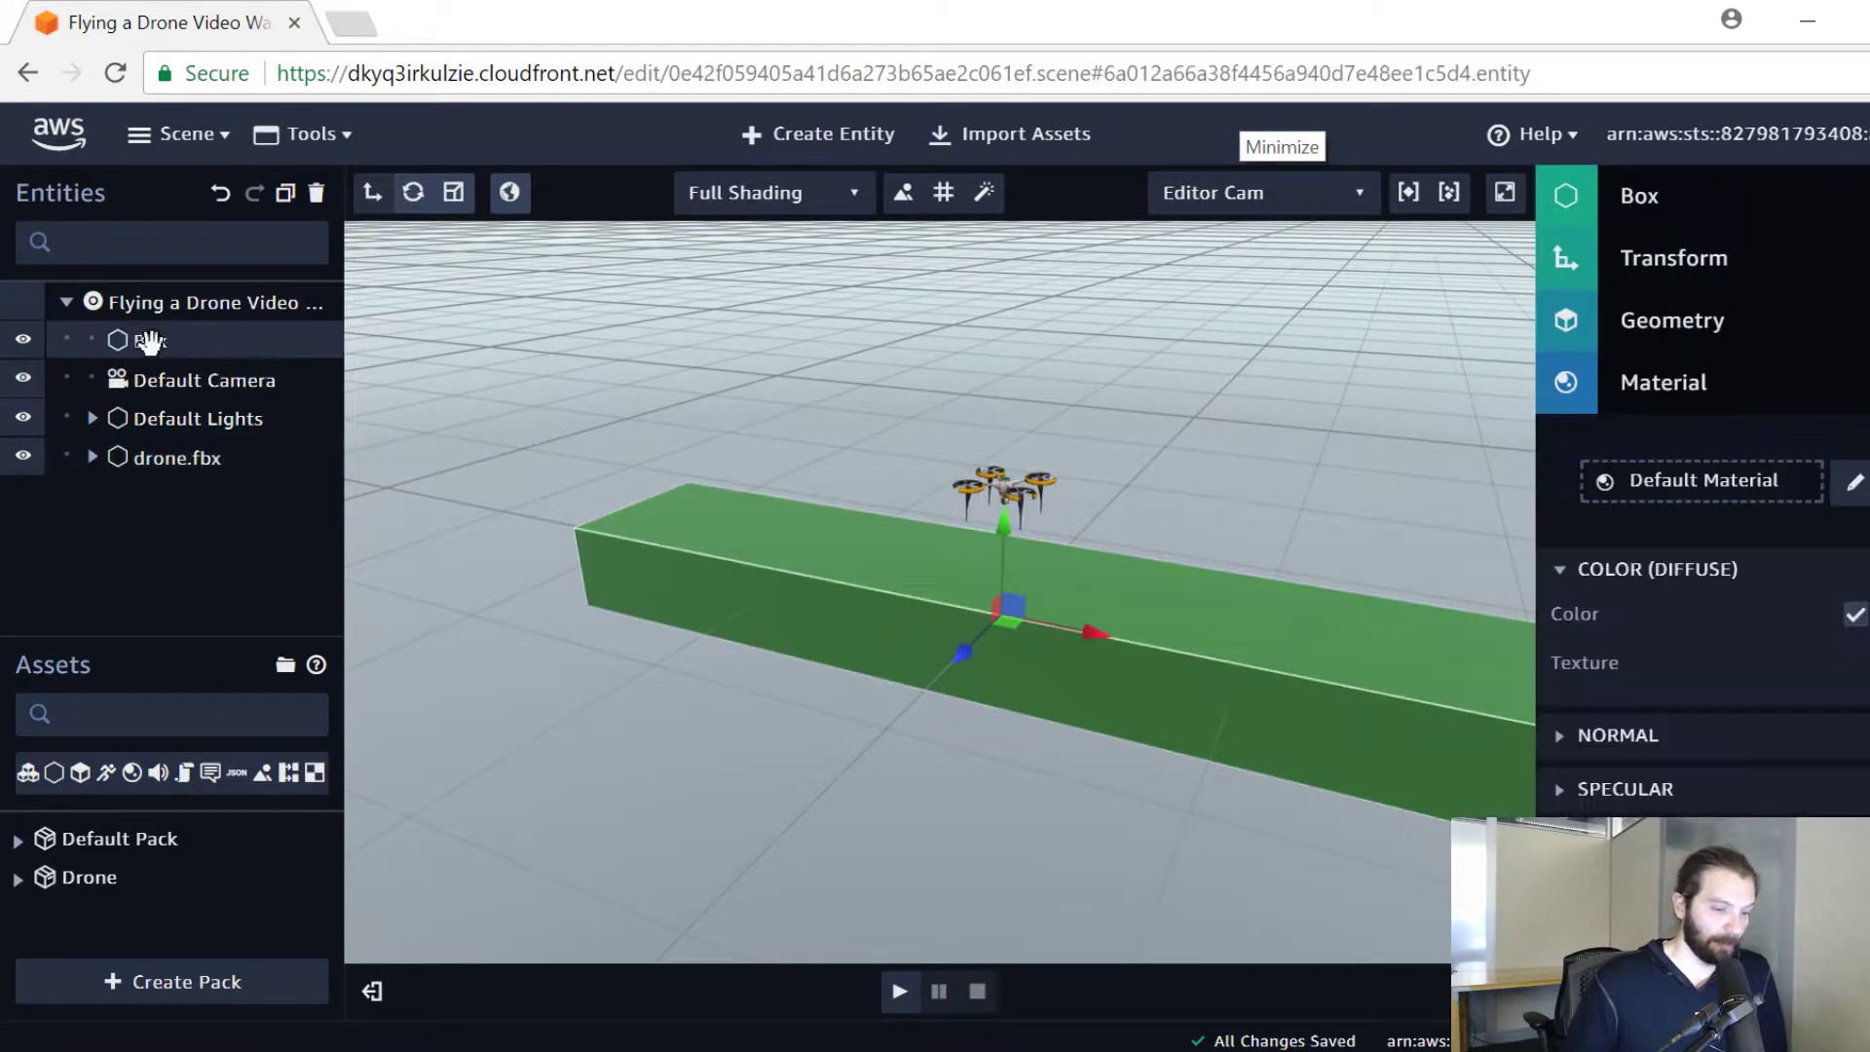
left_click(1729, 390)
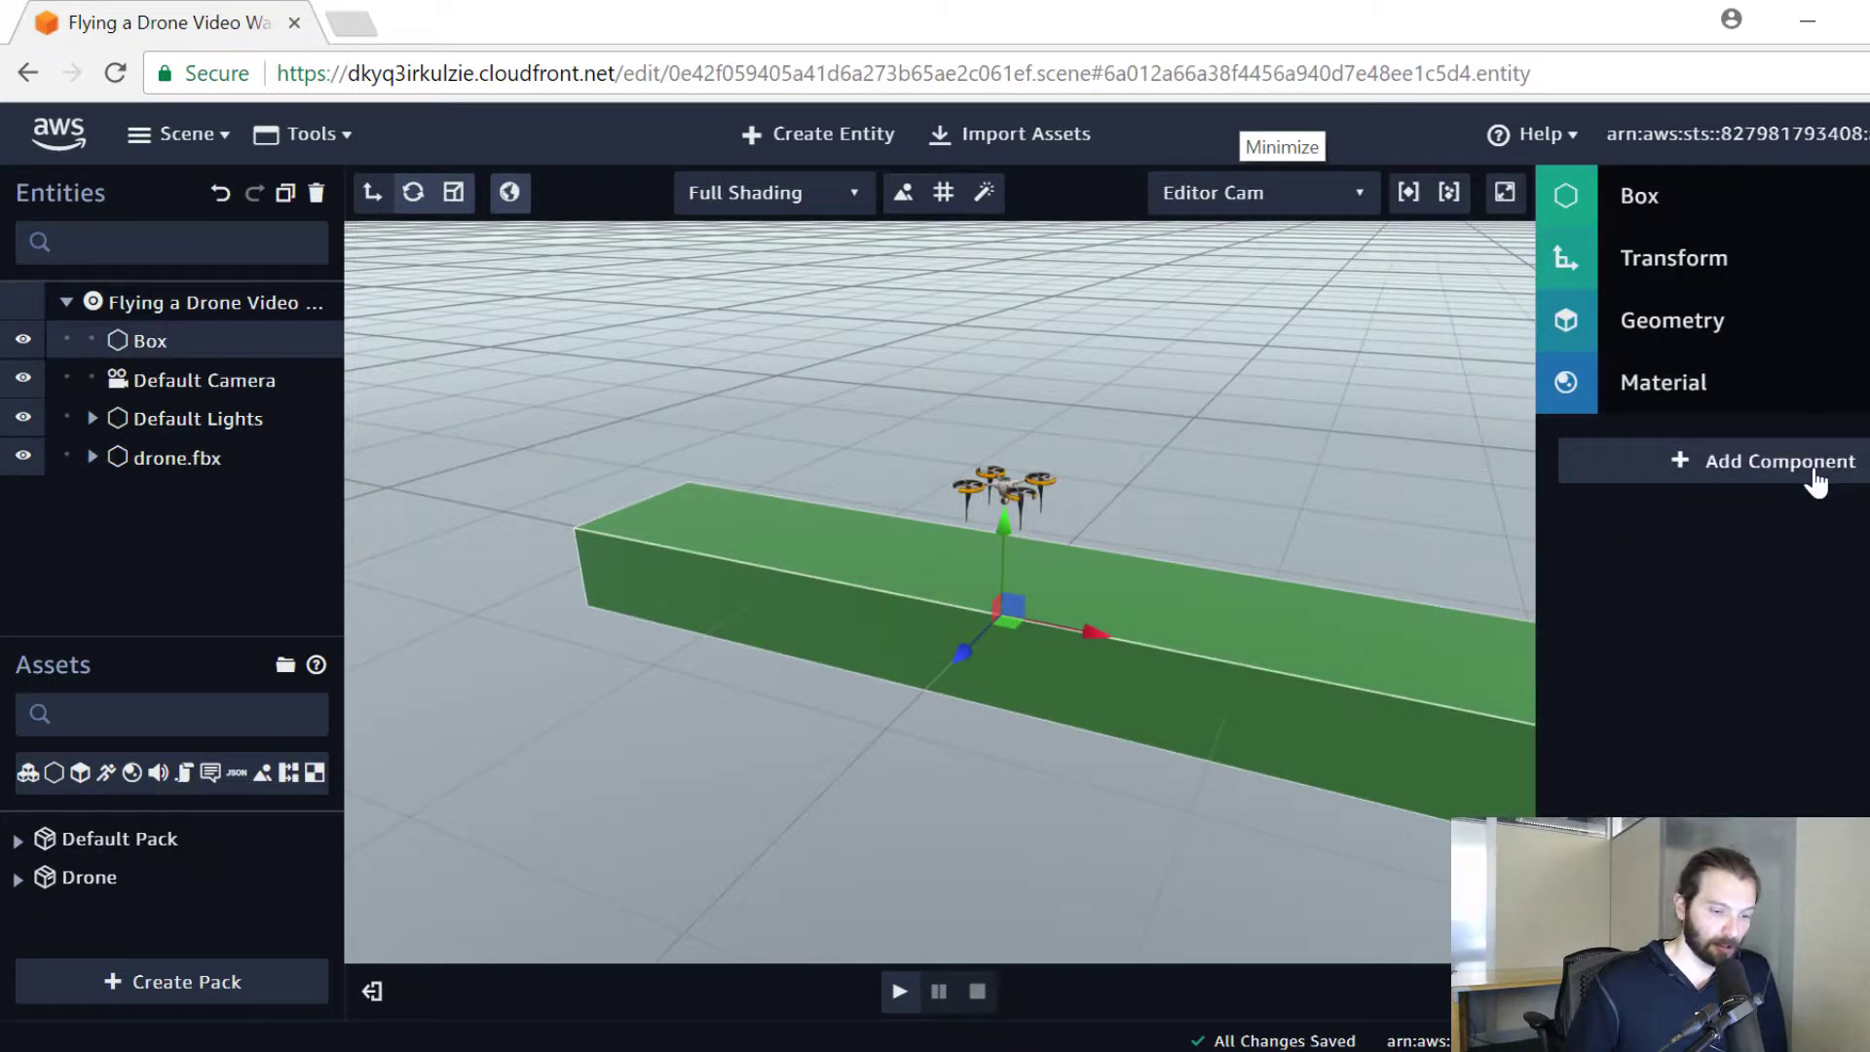
left_click(1815, 477)
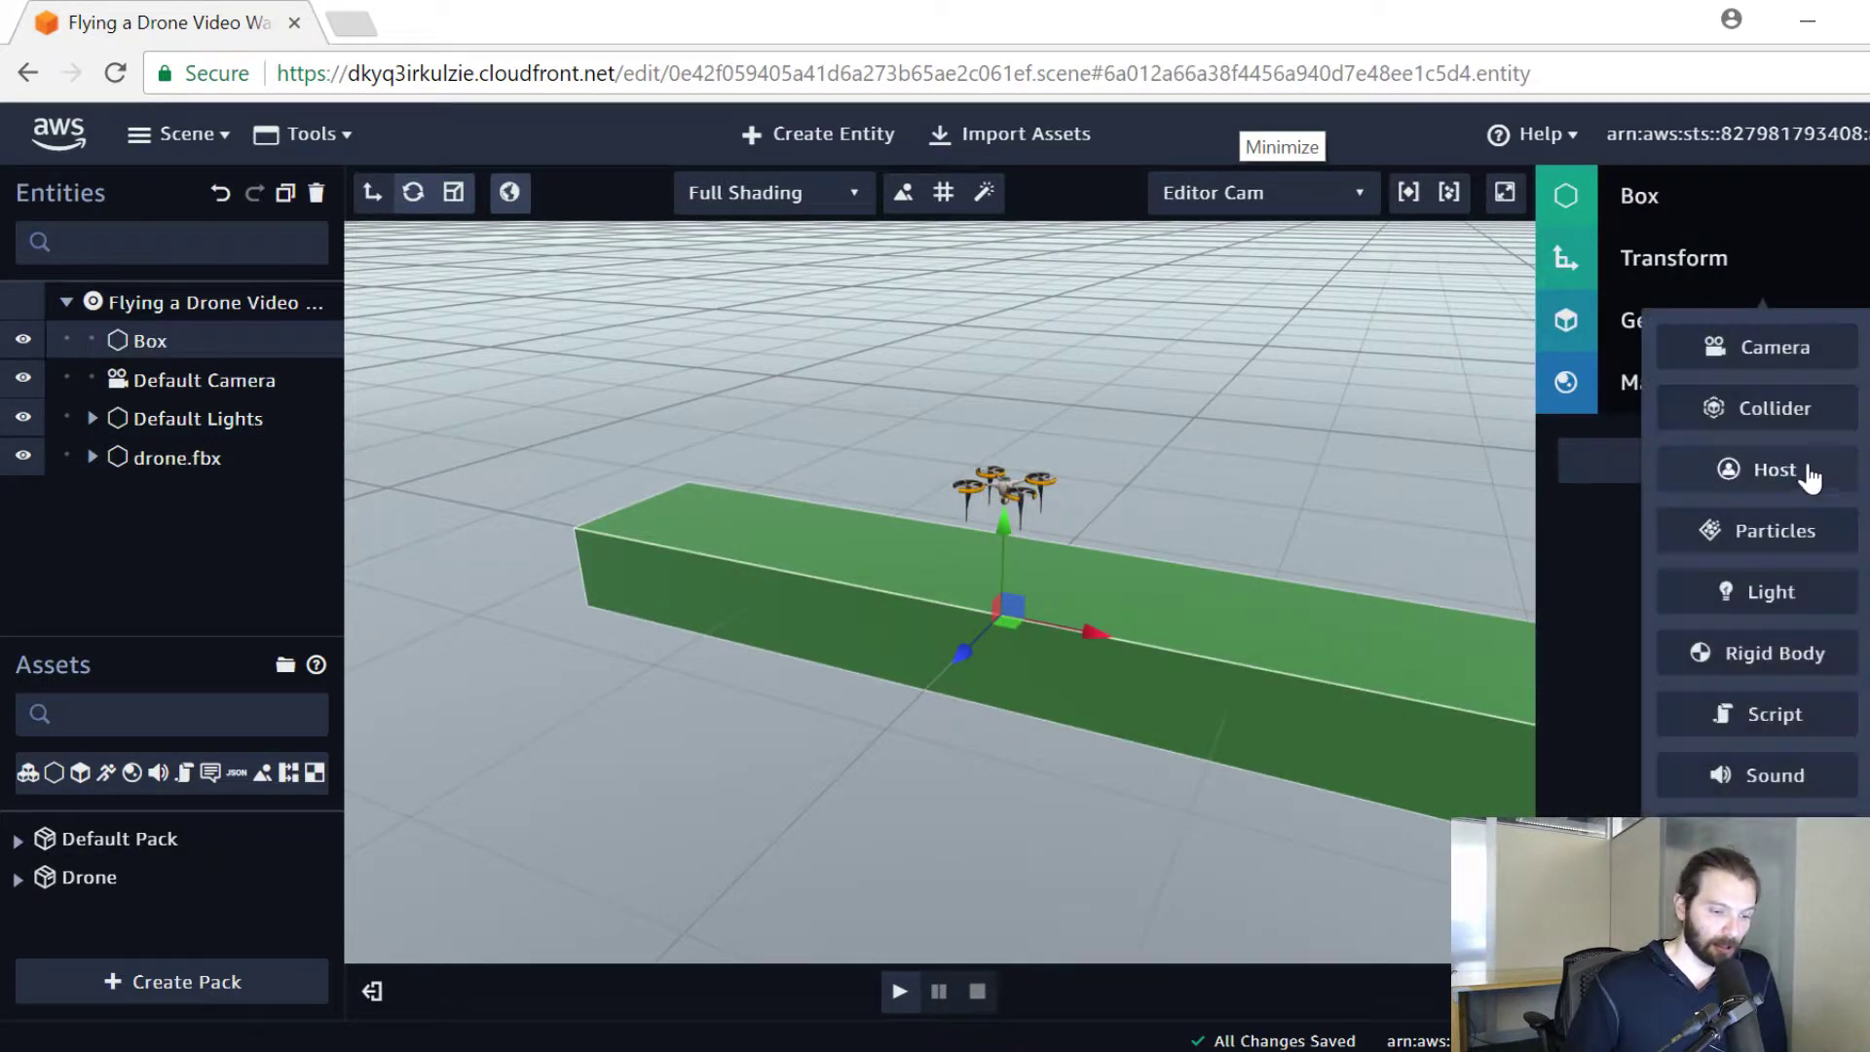
left_click(1774, 411)
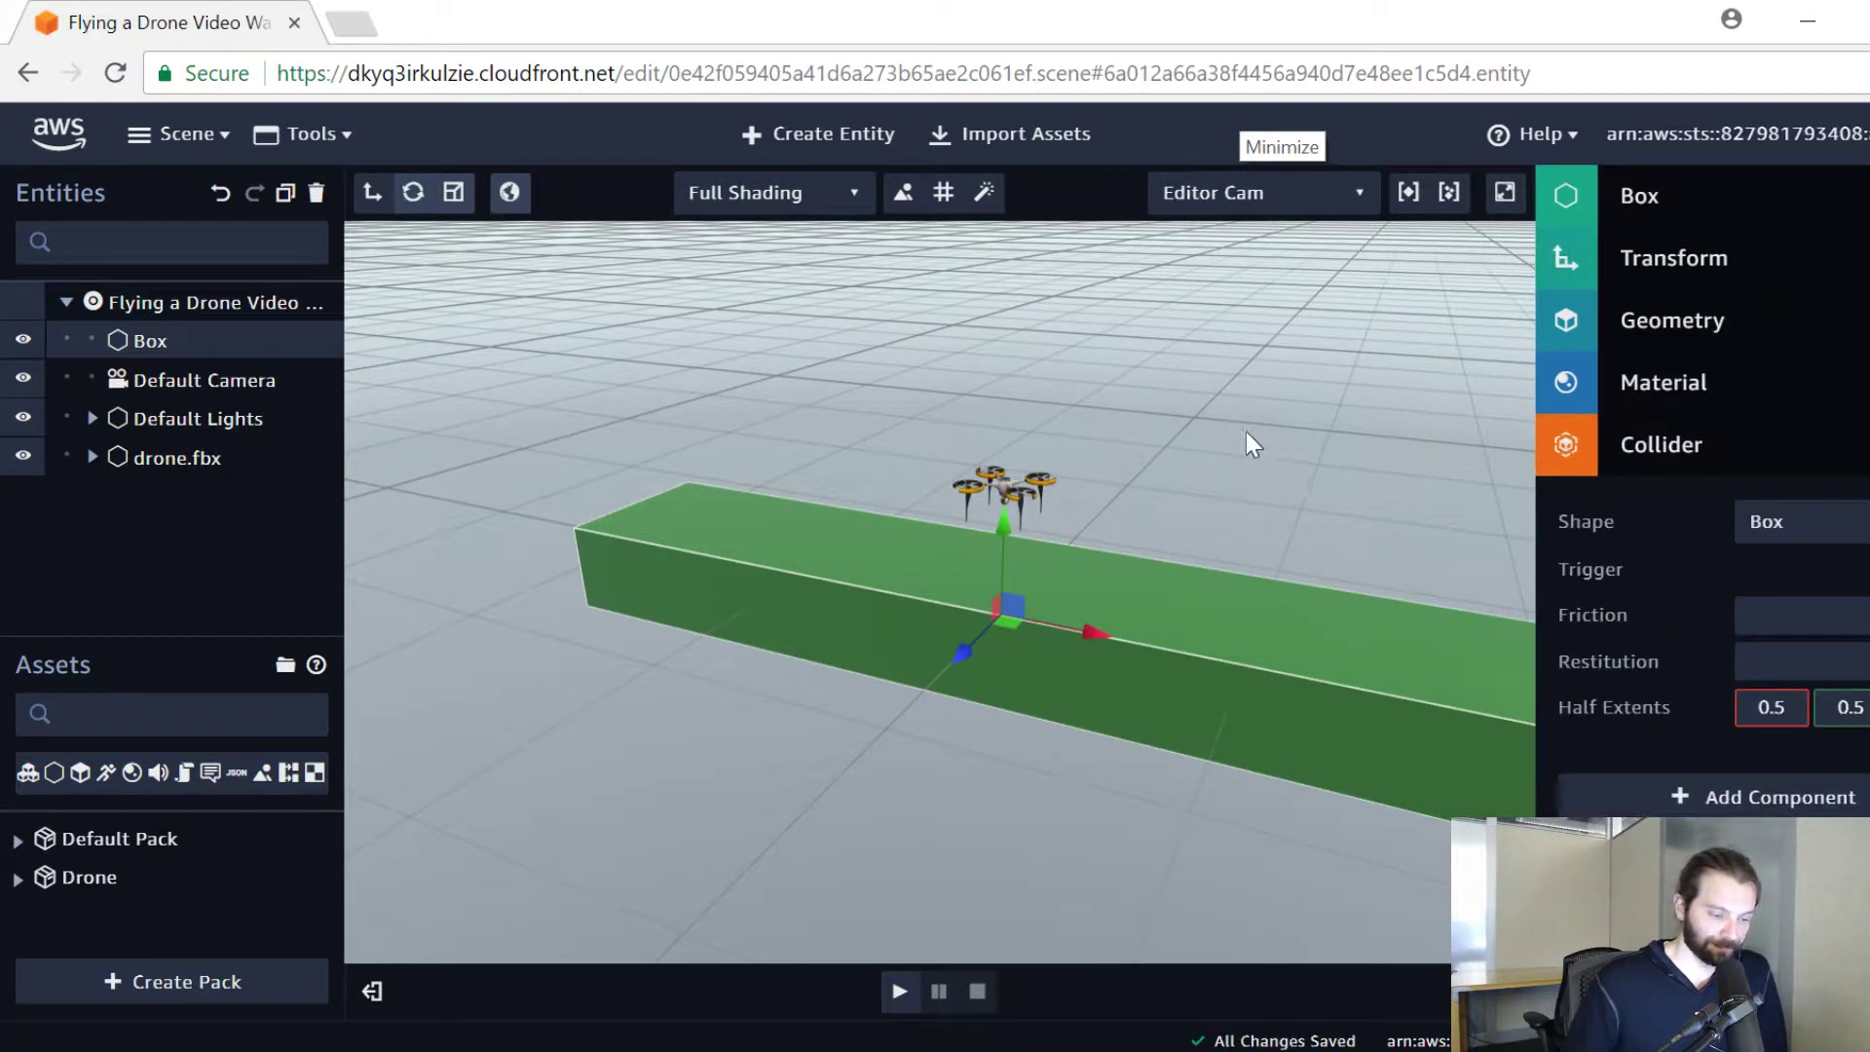
Step: Examine the green box from several angles and check its collider's shape and half extents
left_click_drag(1309, 488, 1121, 448)
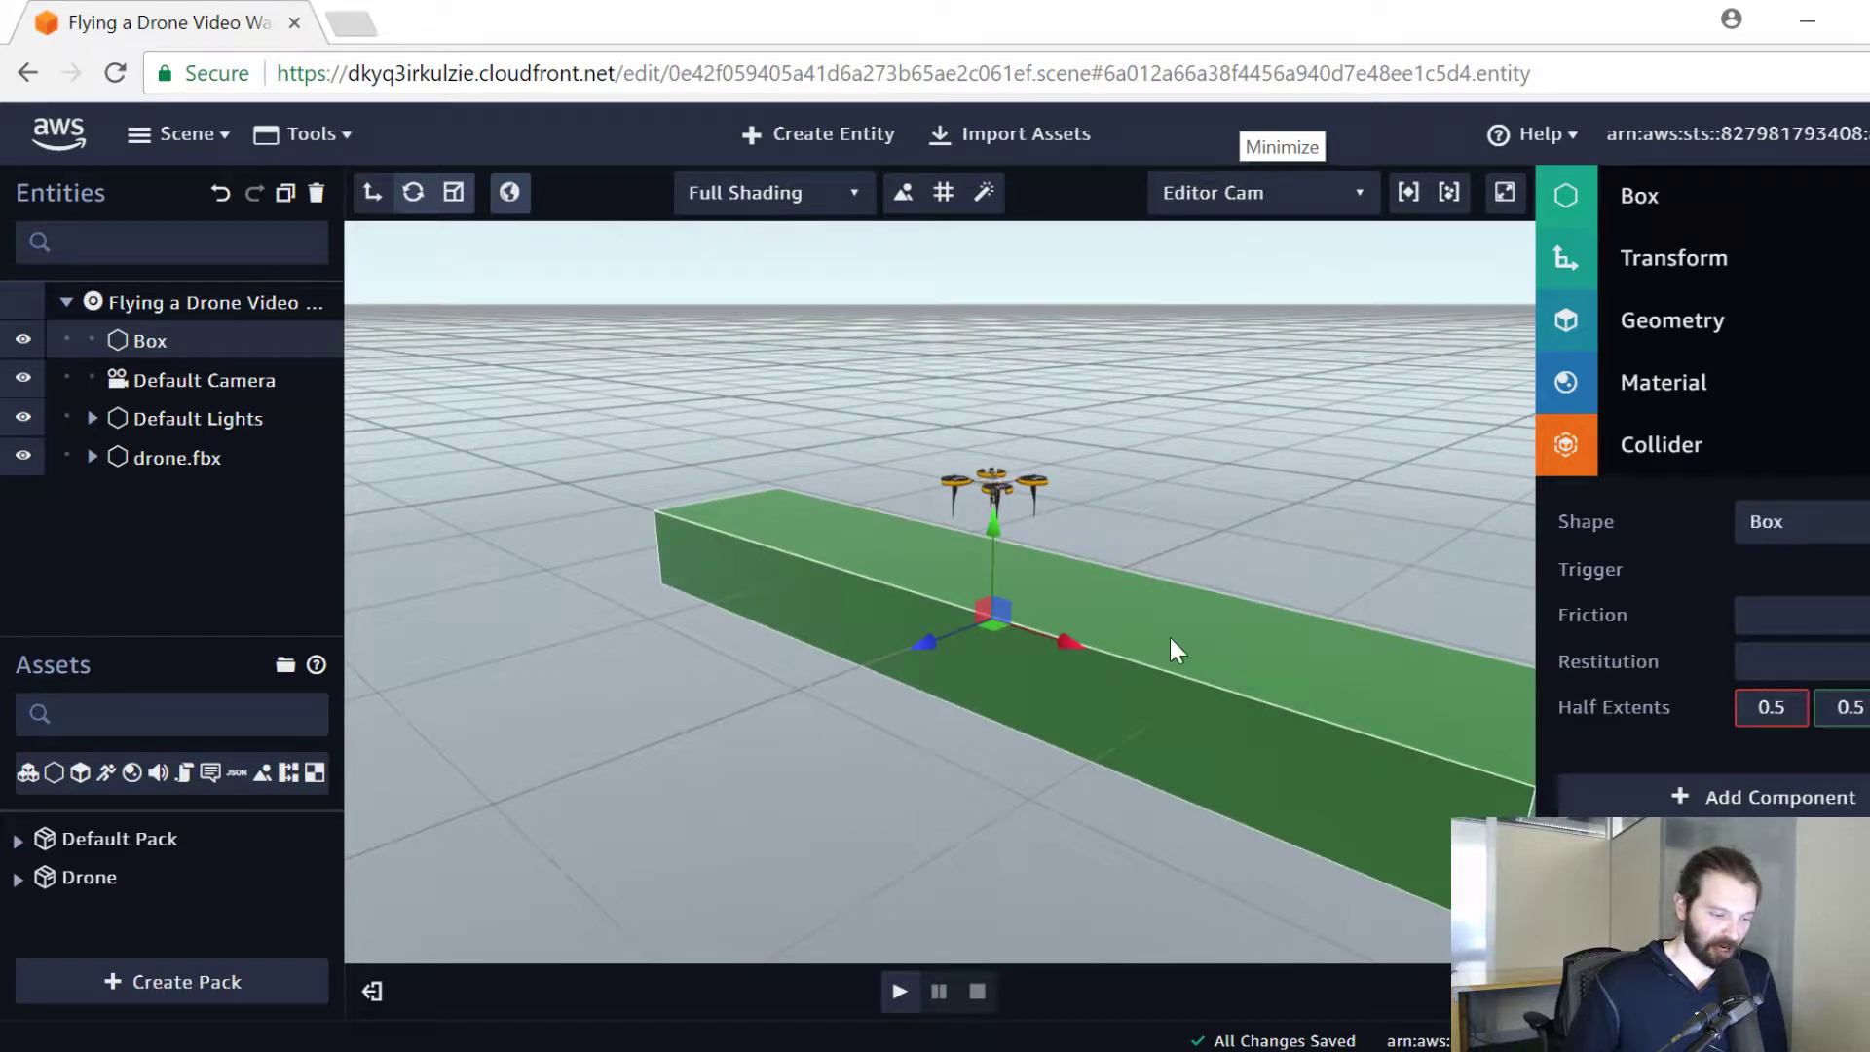
left_click_drag(703, 836, 1030, 894)
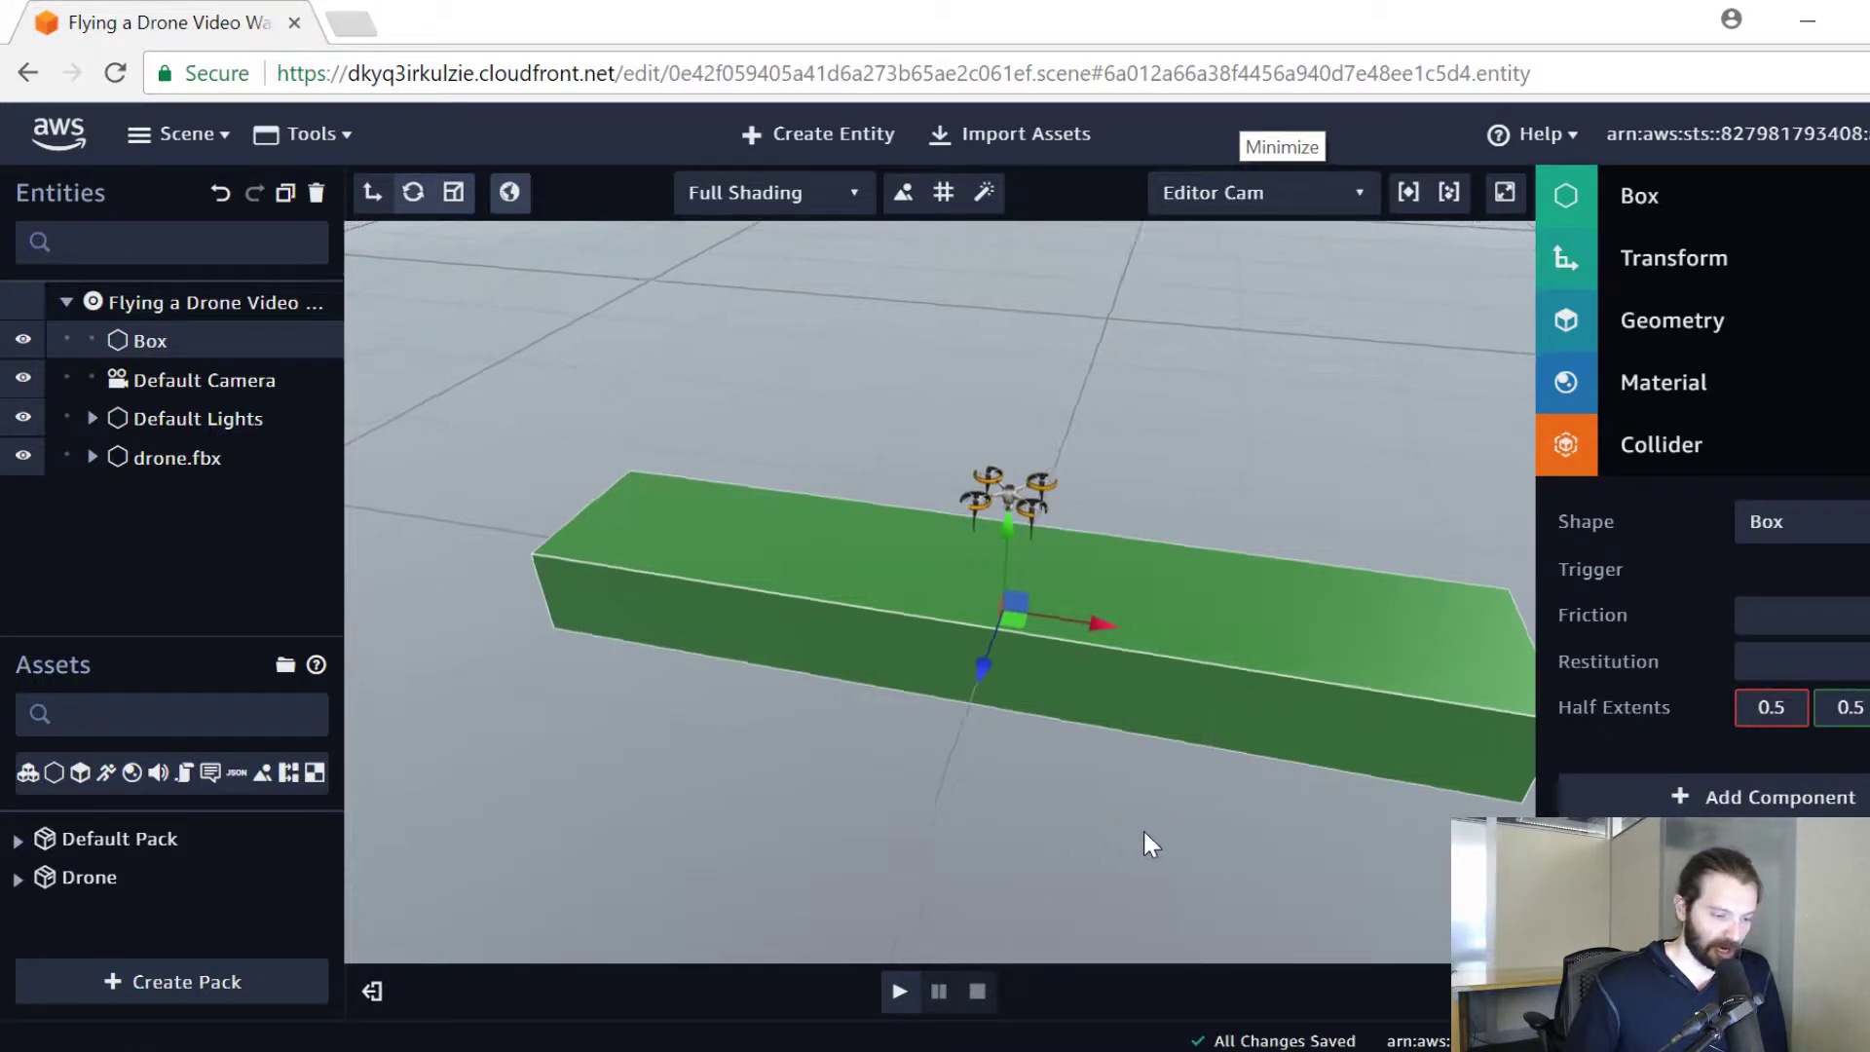
left_click_drag(1172, 834, 1487, 785)
mouse_move(1771, 703)
left_mouse_down()
mouse_move(1771, 669)
mouse_move(1771, 698)
left_mouse_up()
key("BackSpace")
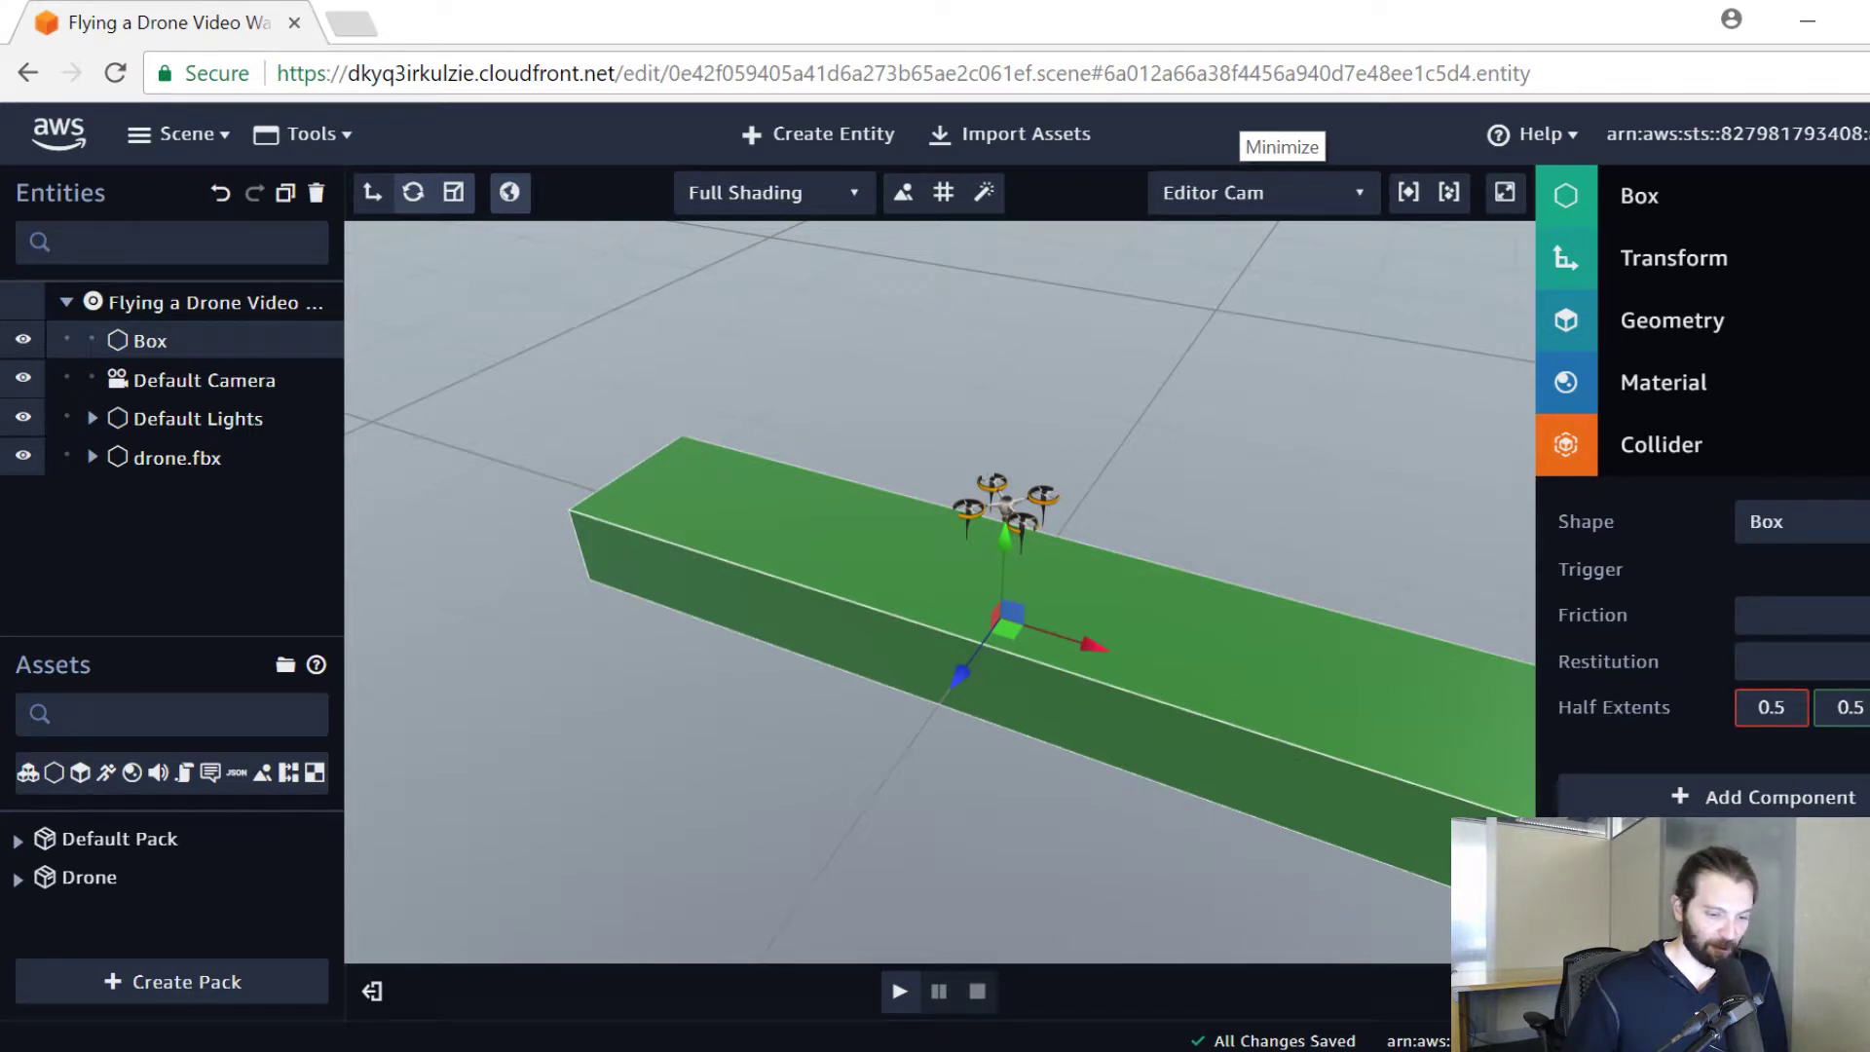
left_click_drag(1014, 775, 1084, 664)
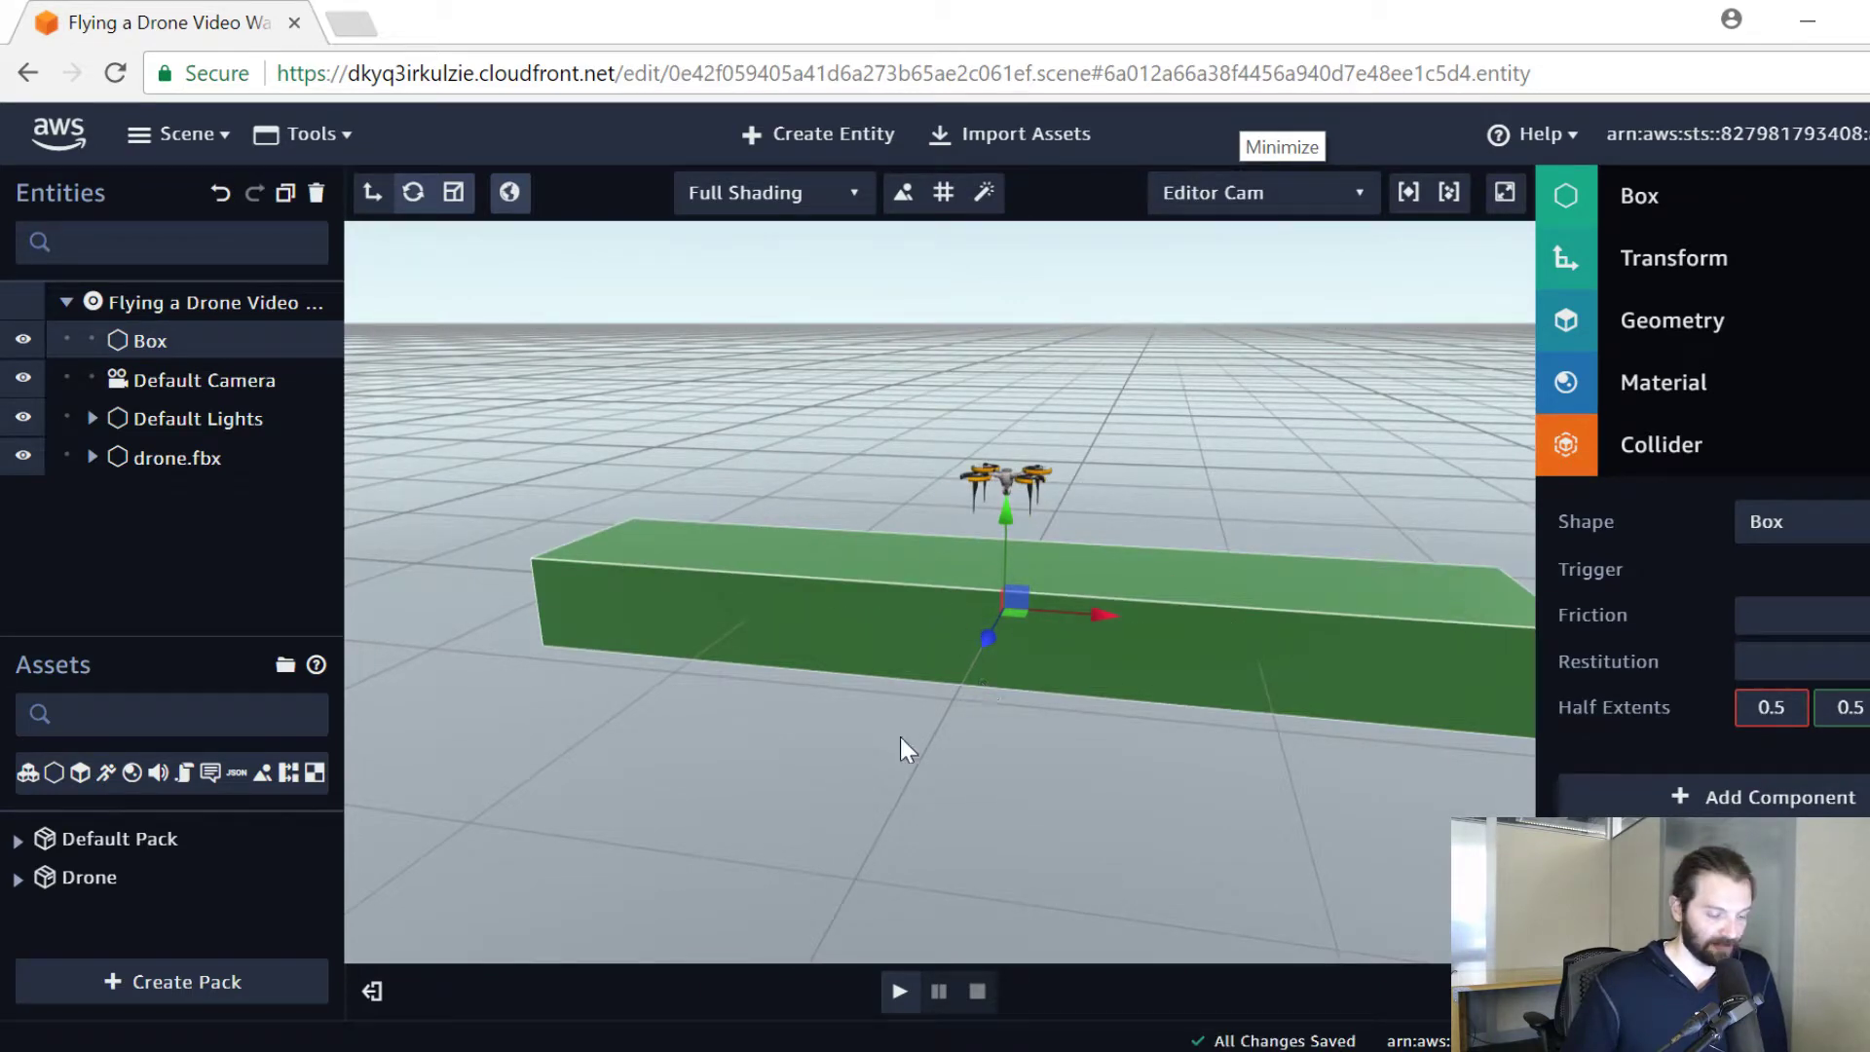
left_click_drag(1124, 721, 1018, 665)
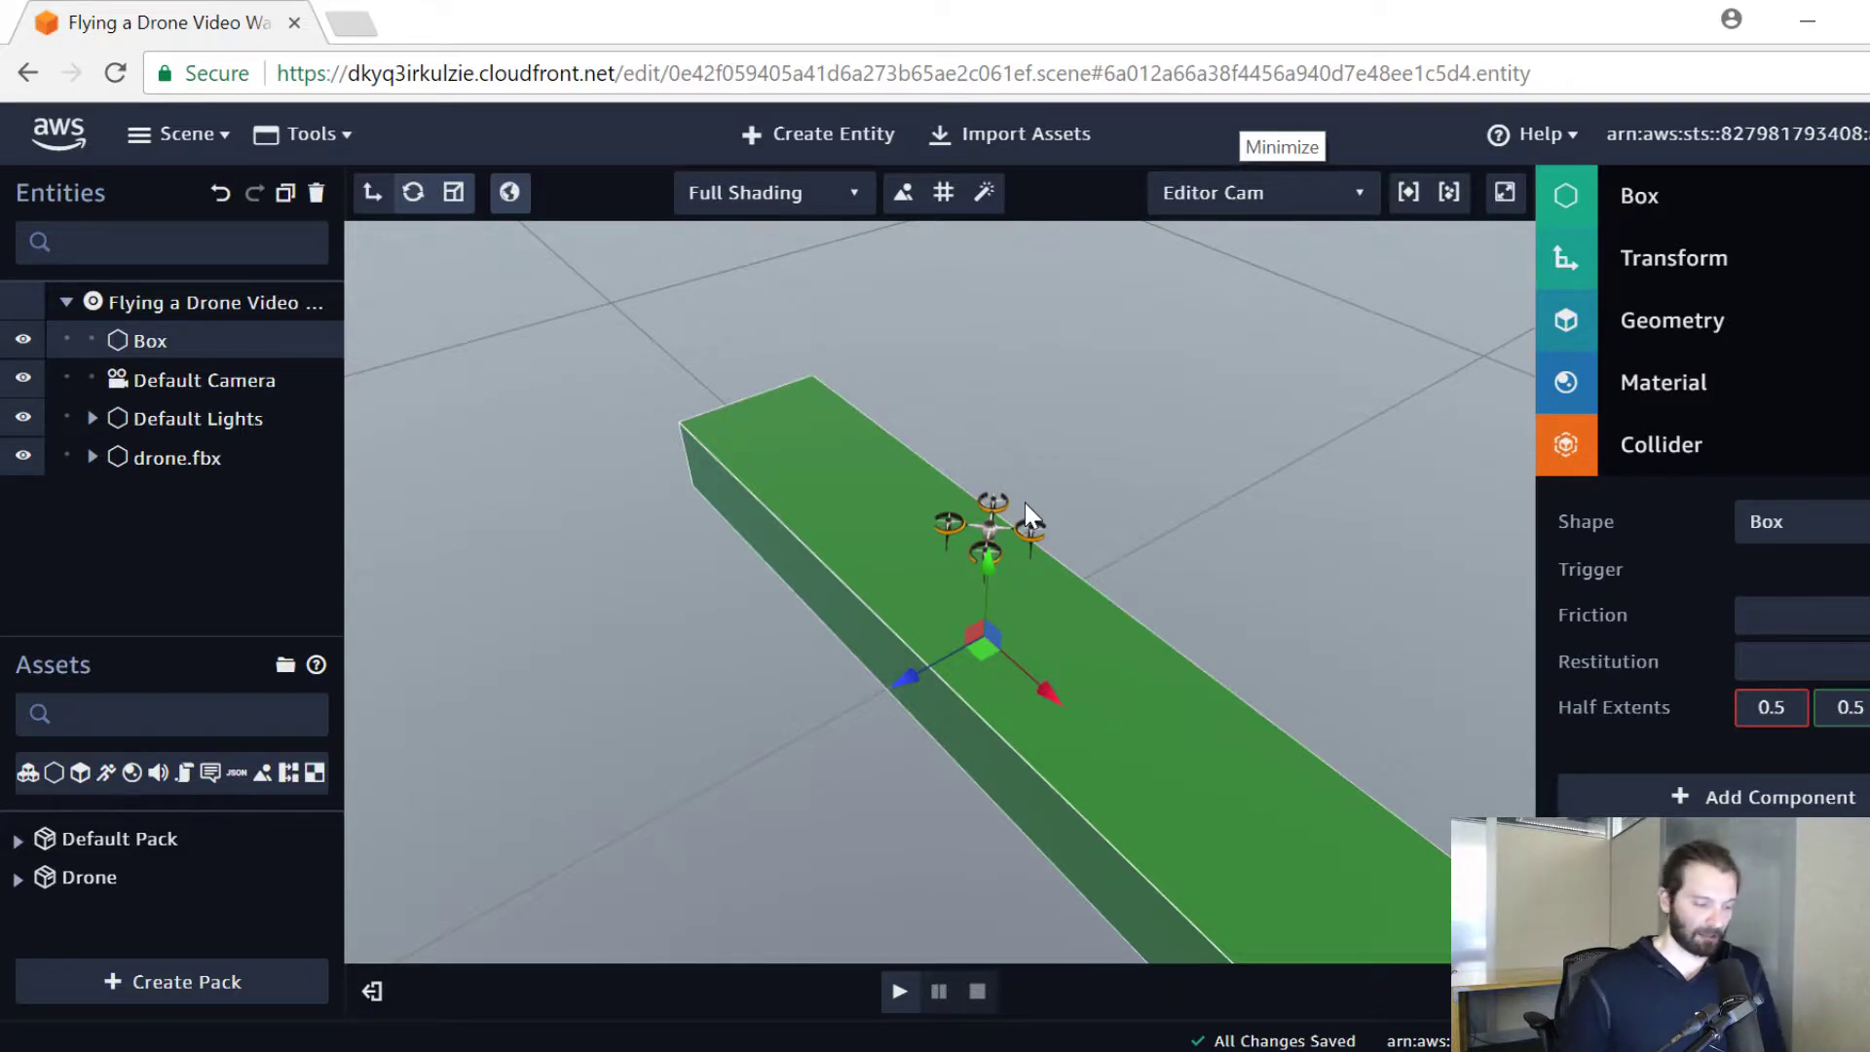
left_click_drag(784, 690, 919, 590)
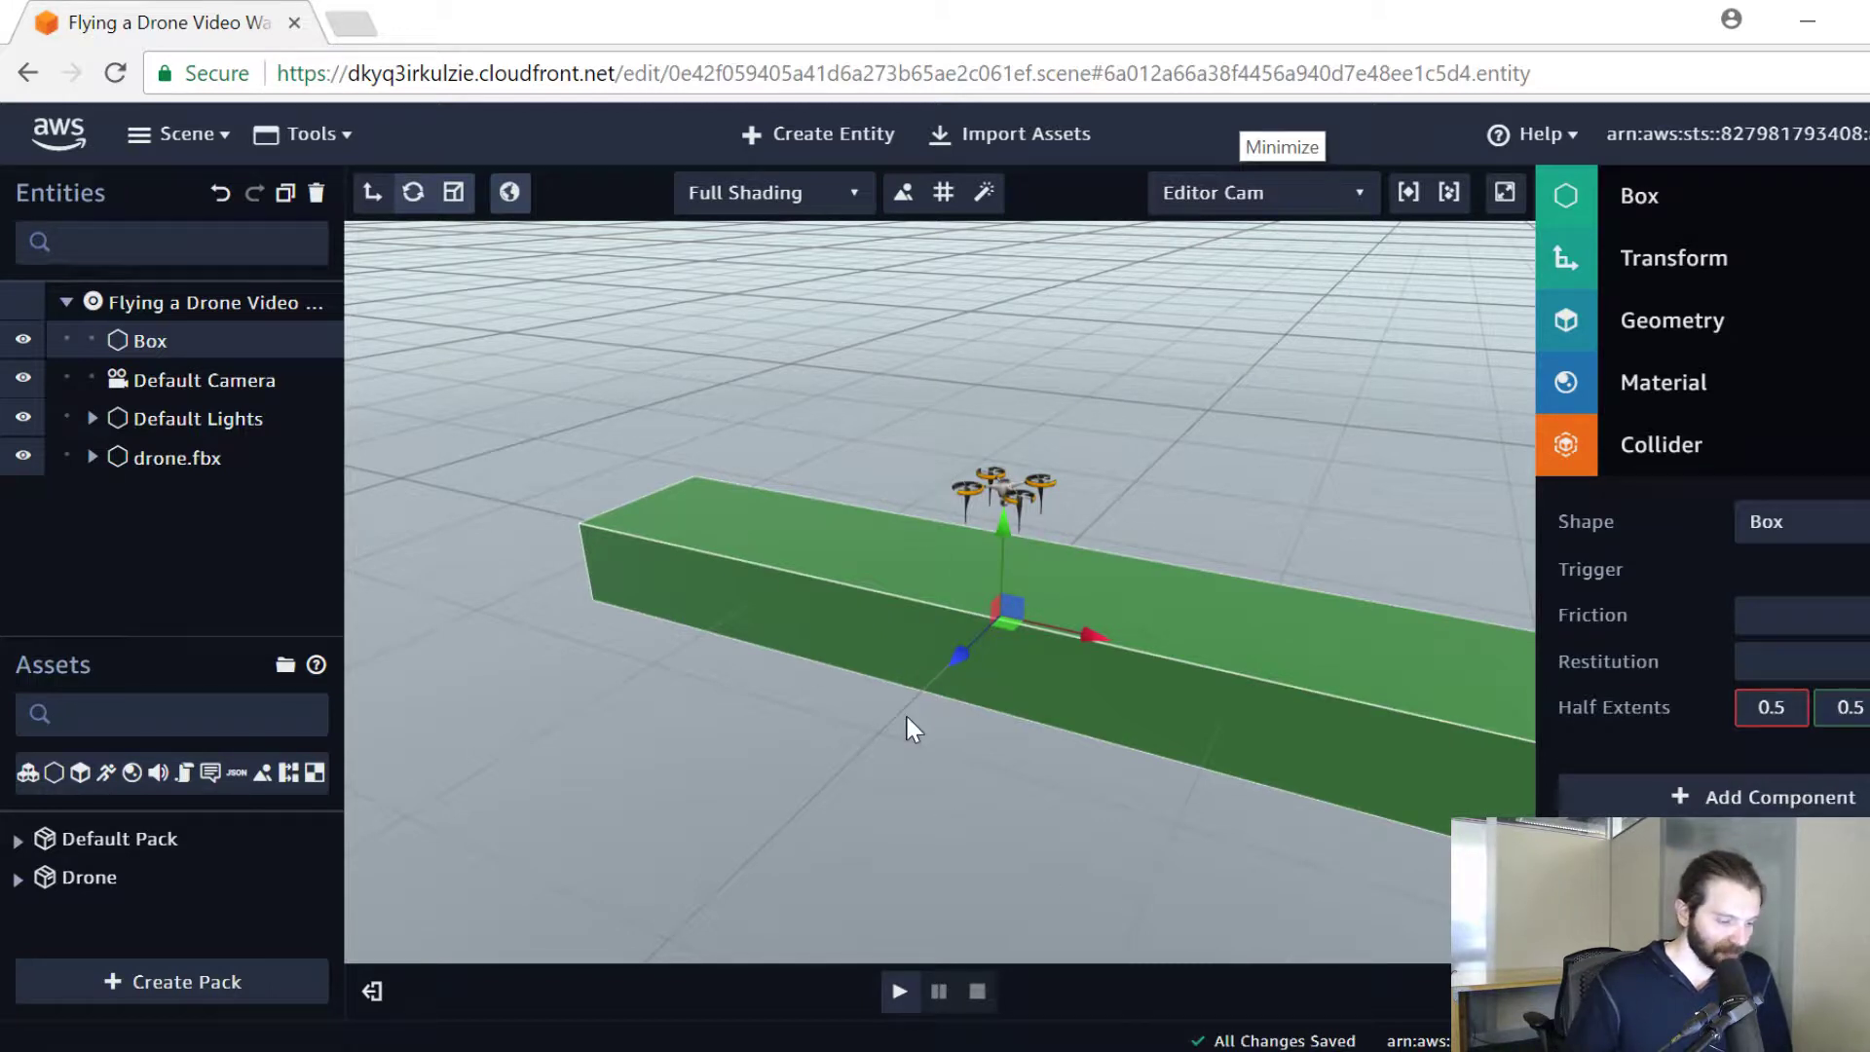
Step: Play the scene to test whether the drone lands on the green box's collider, and stop playback
left_click(979, 767)
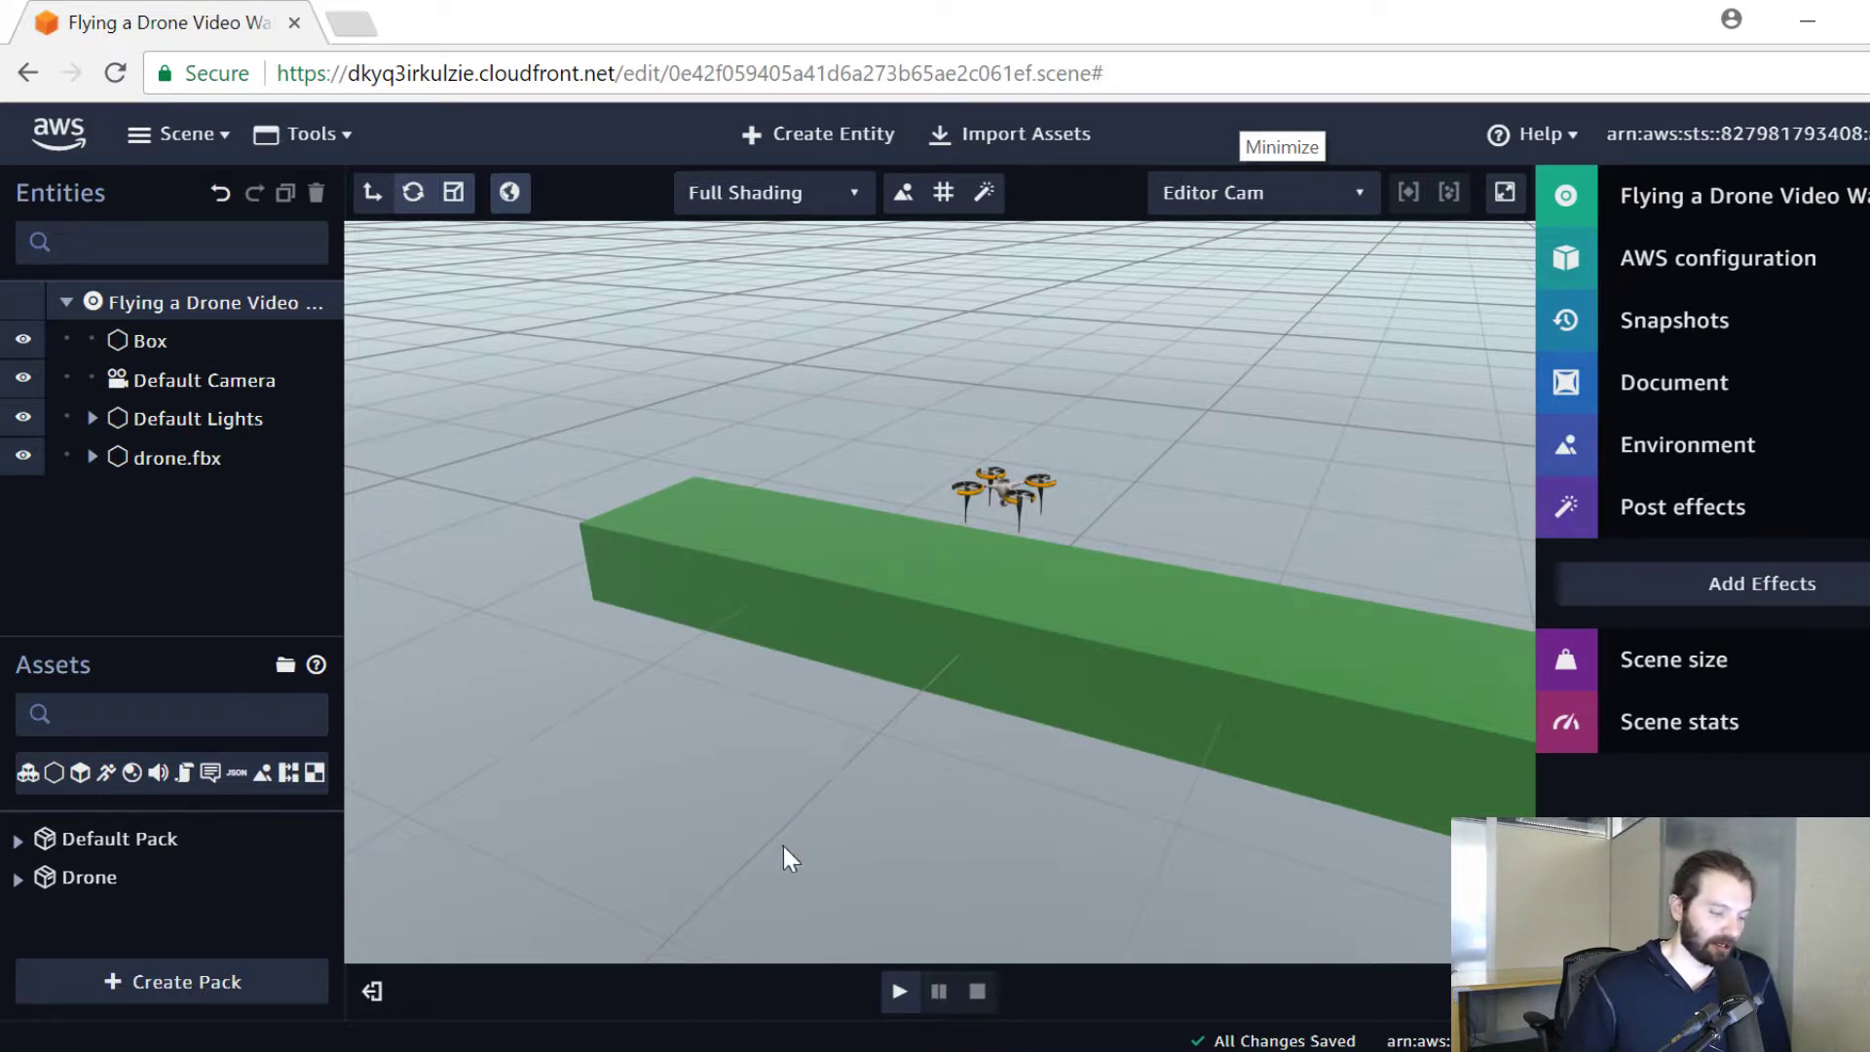
left_click_drag(831, 722, 924, 665)
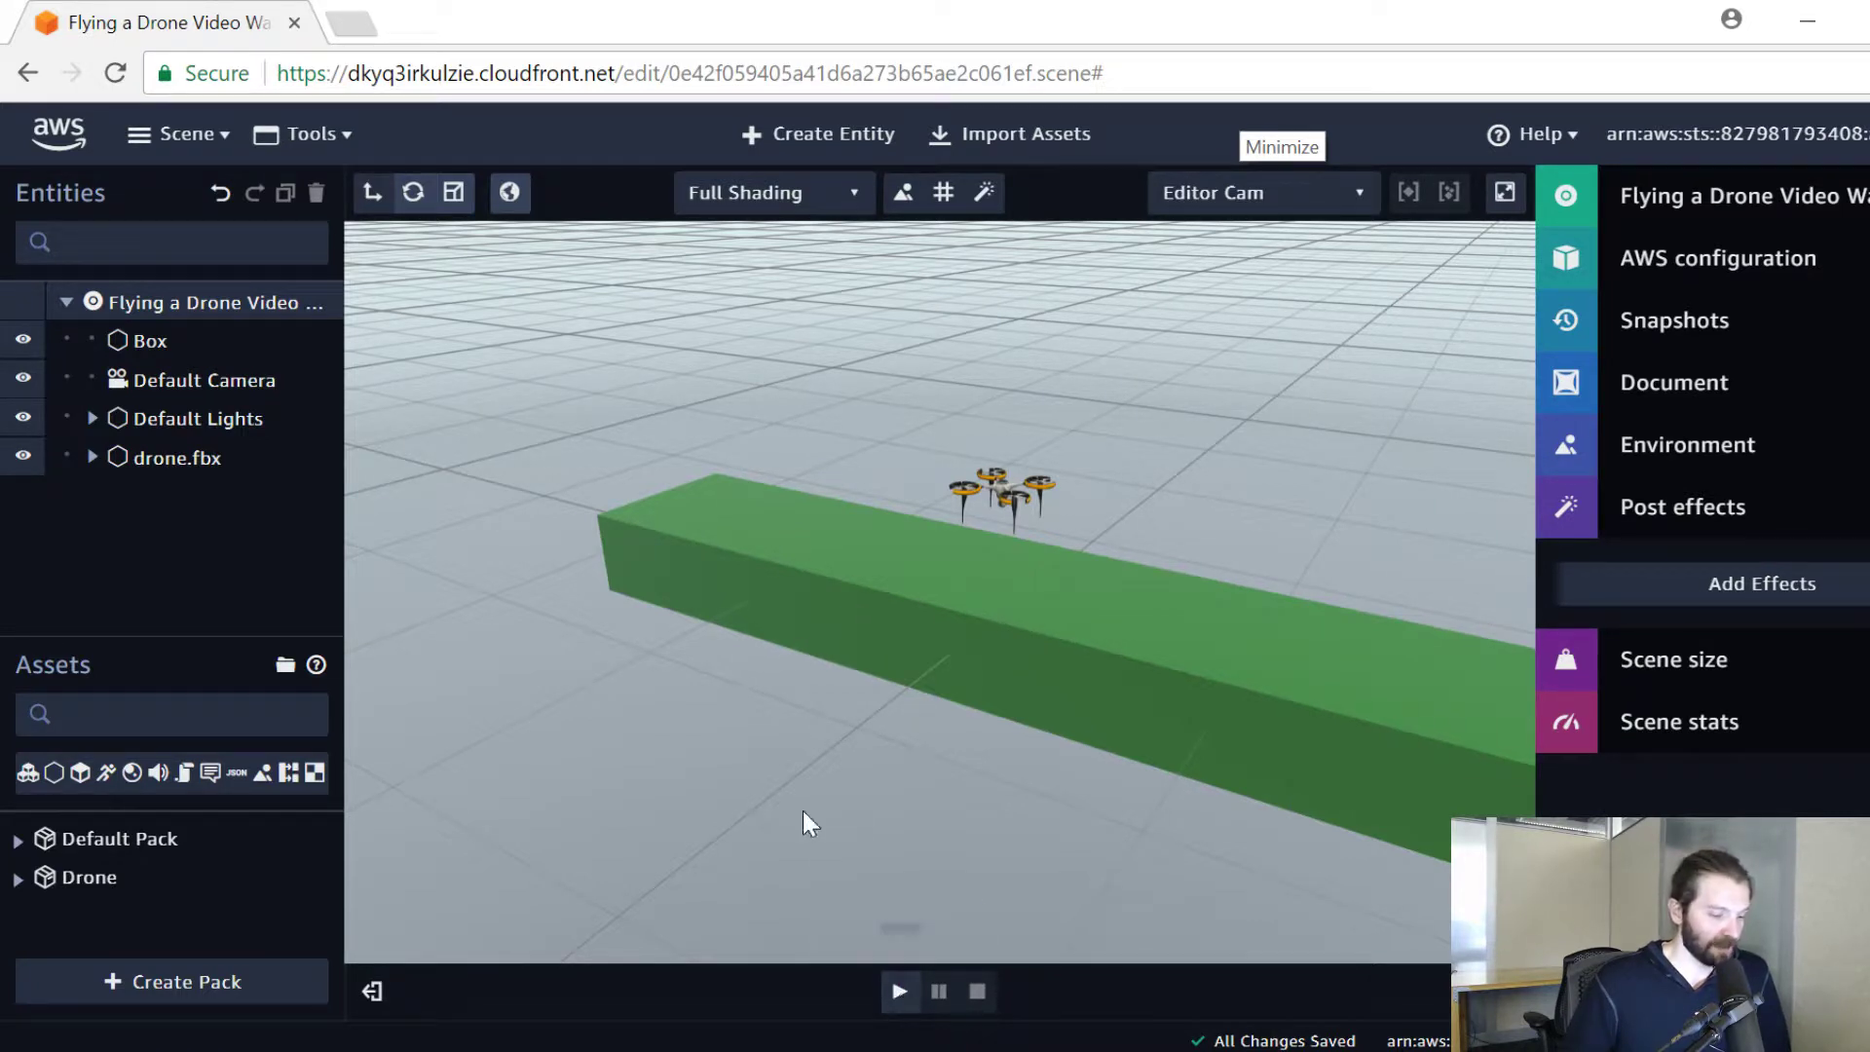
left_click_drag(779, 785, 893, 759)
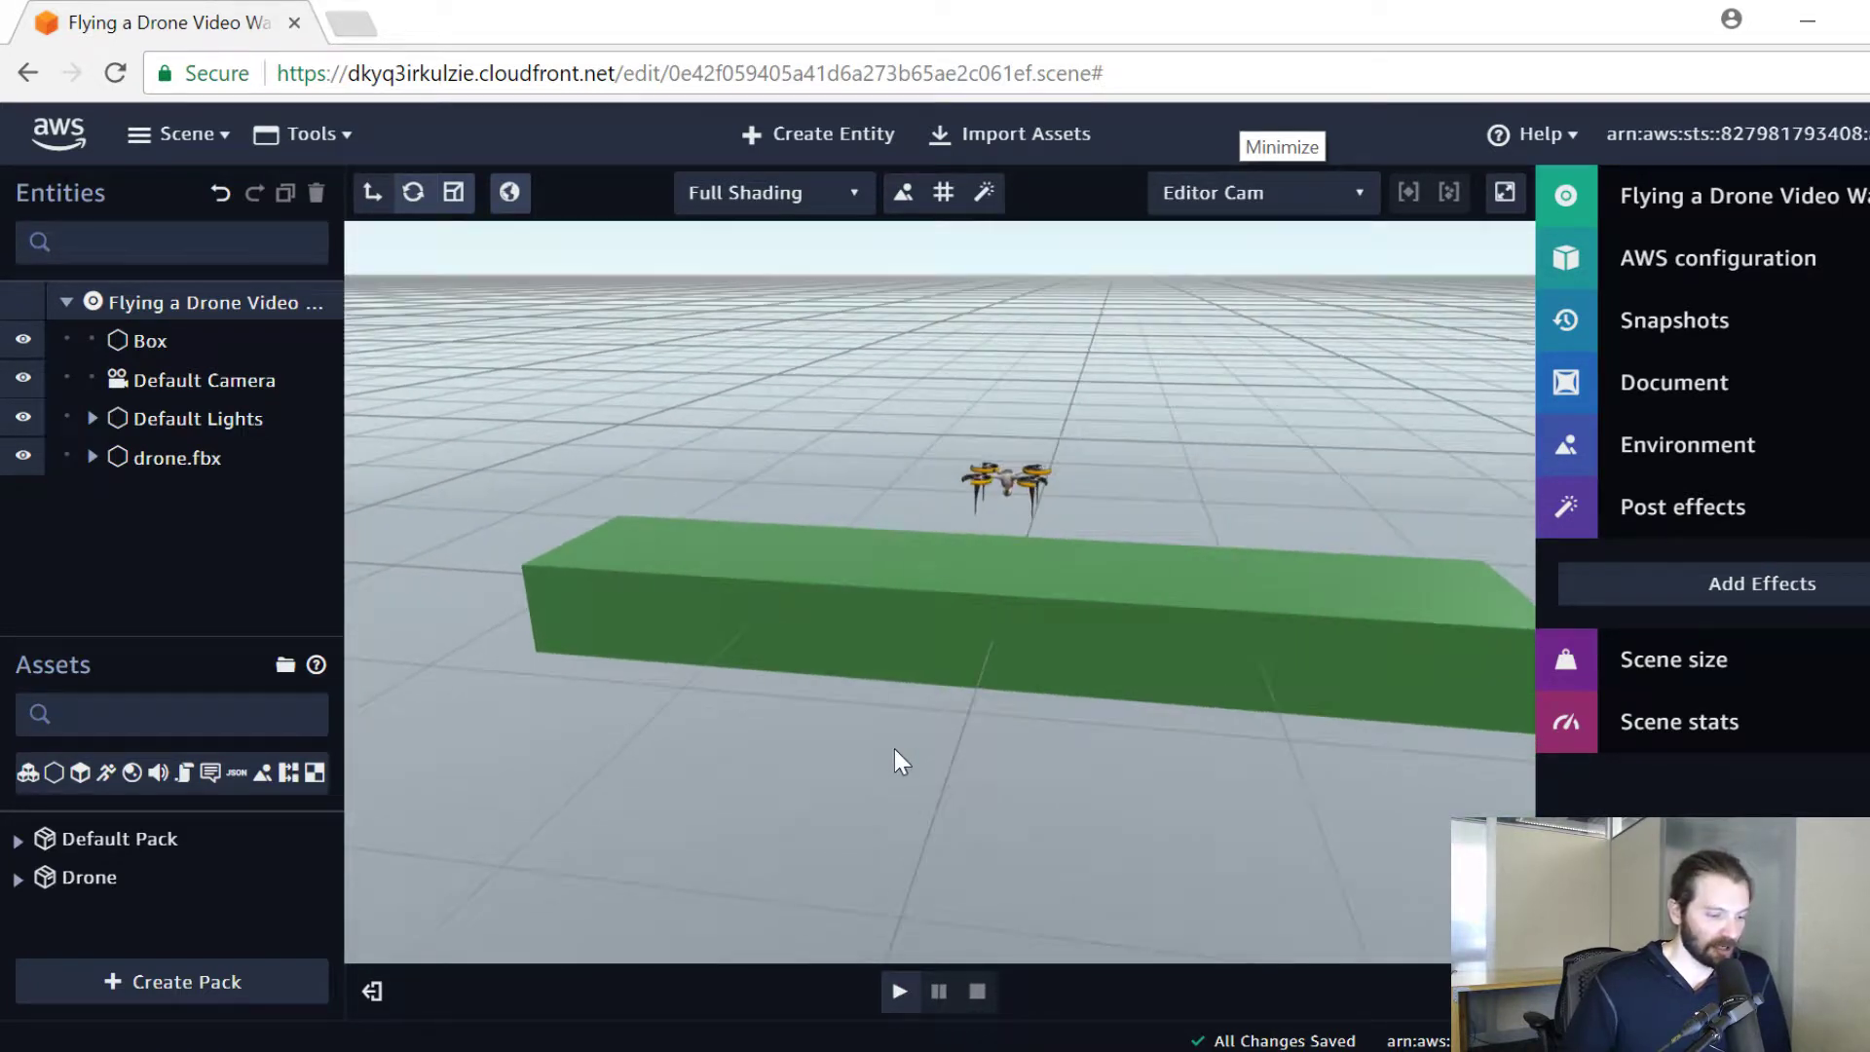
left_click(896, 992)
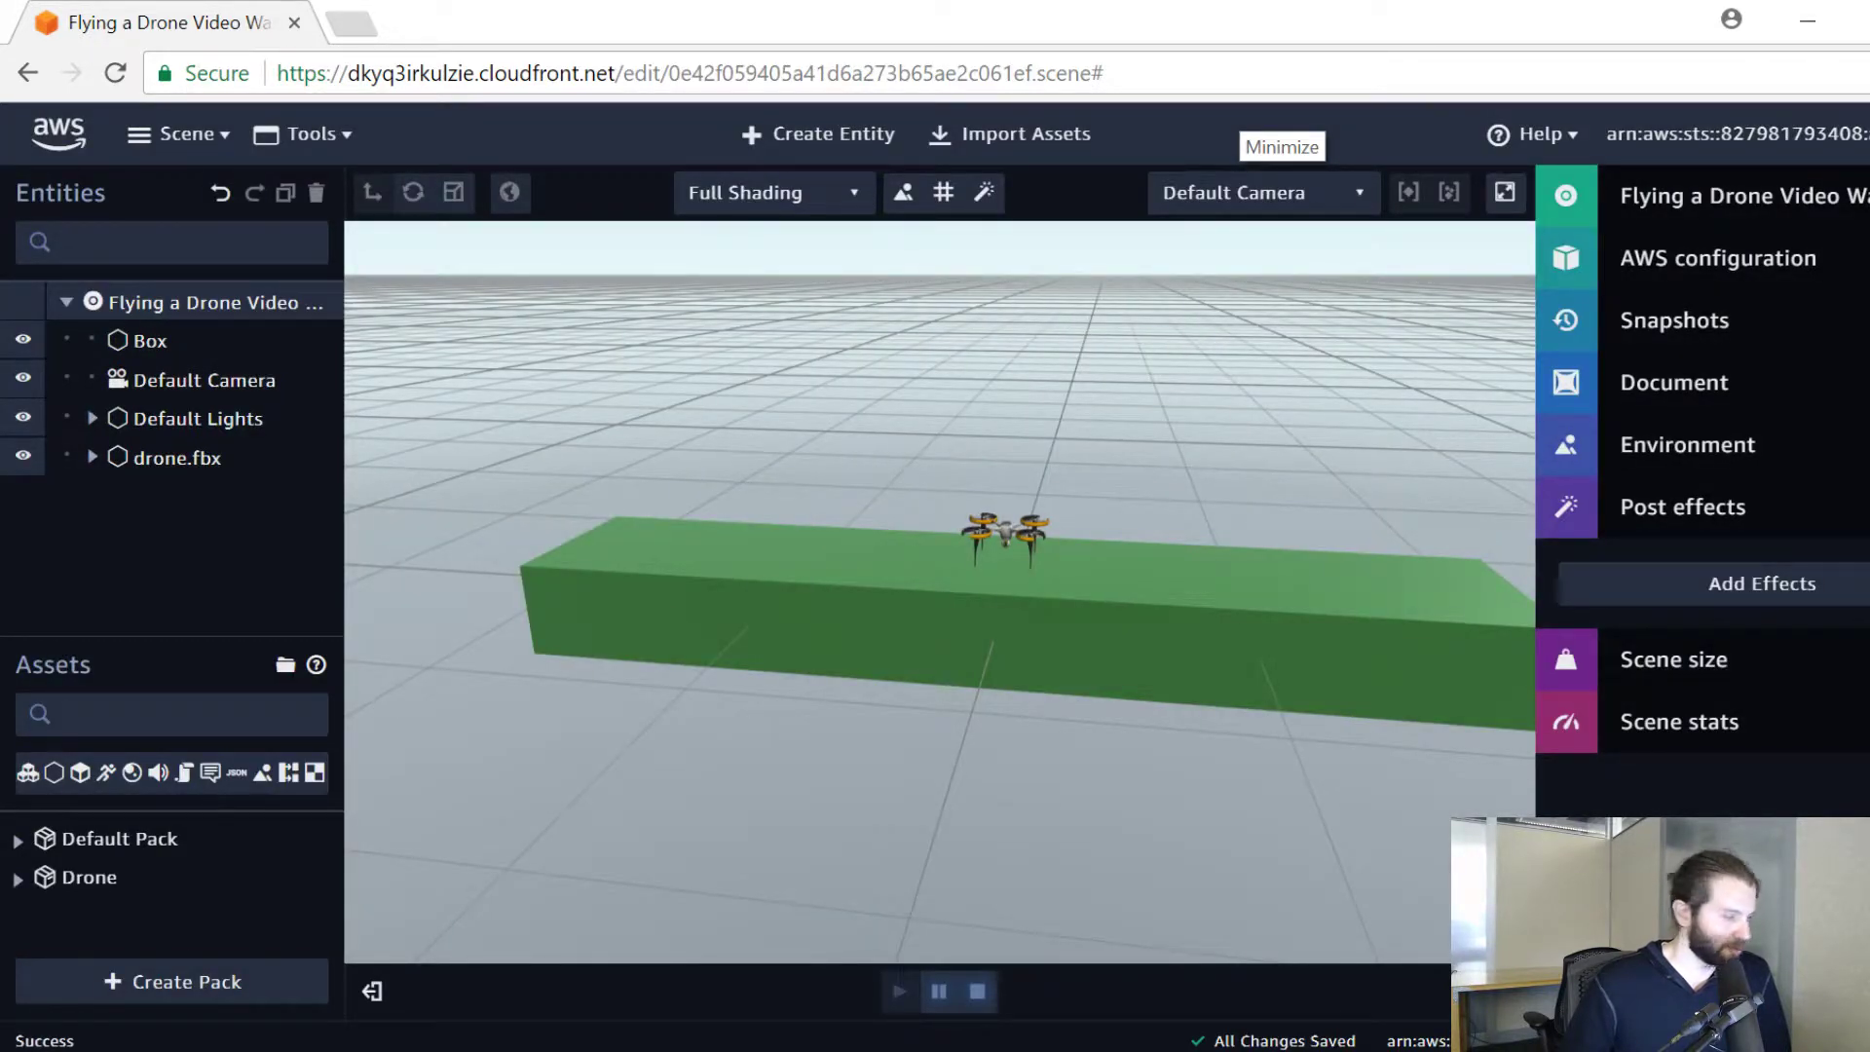
left_click(978, 990)
Step: Examine the drone's Rigid Body settings, including its mass, velocity, drag and freeze options
left_click(1008, 487)
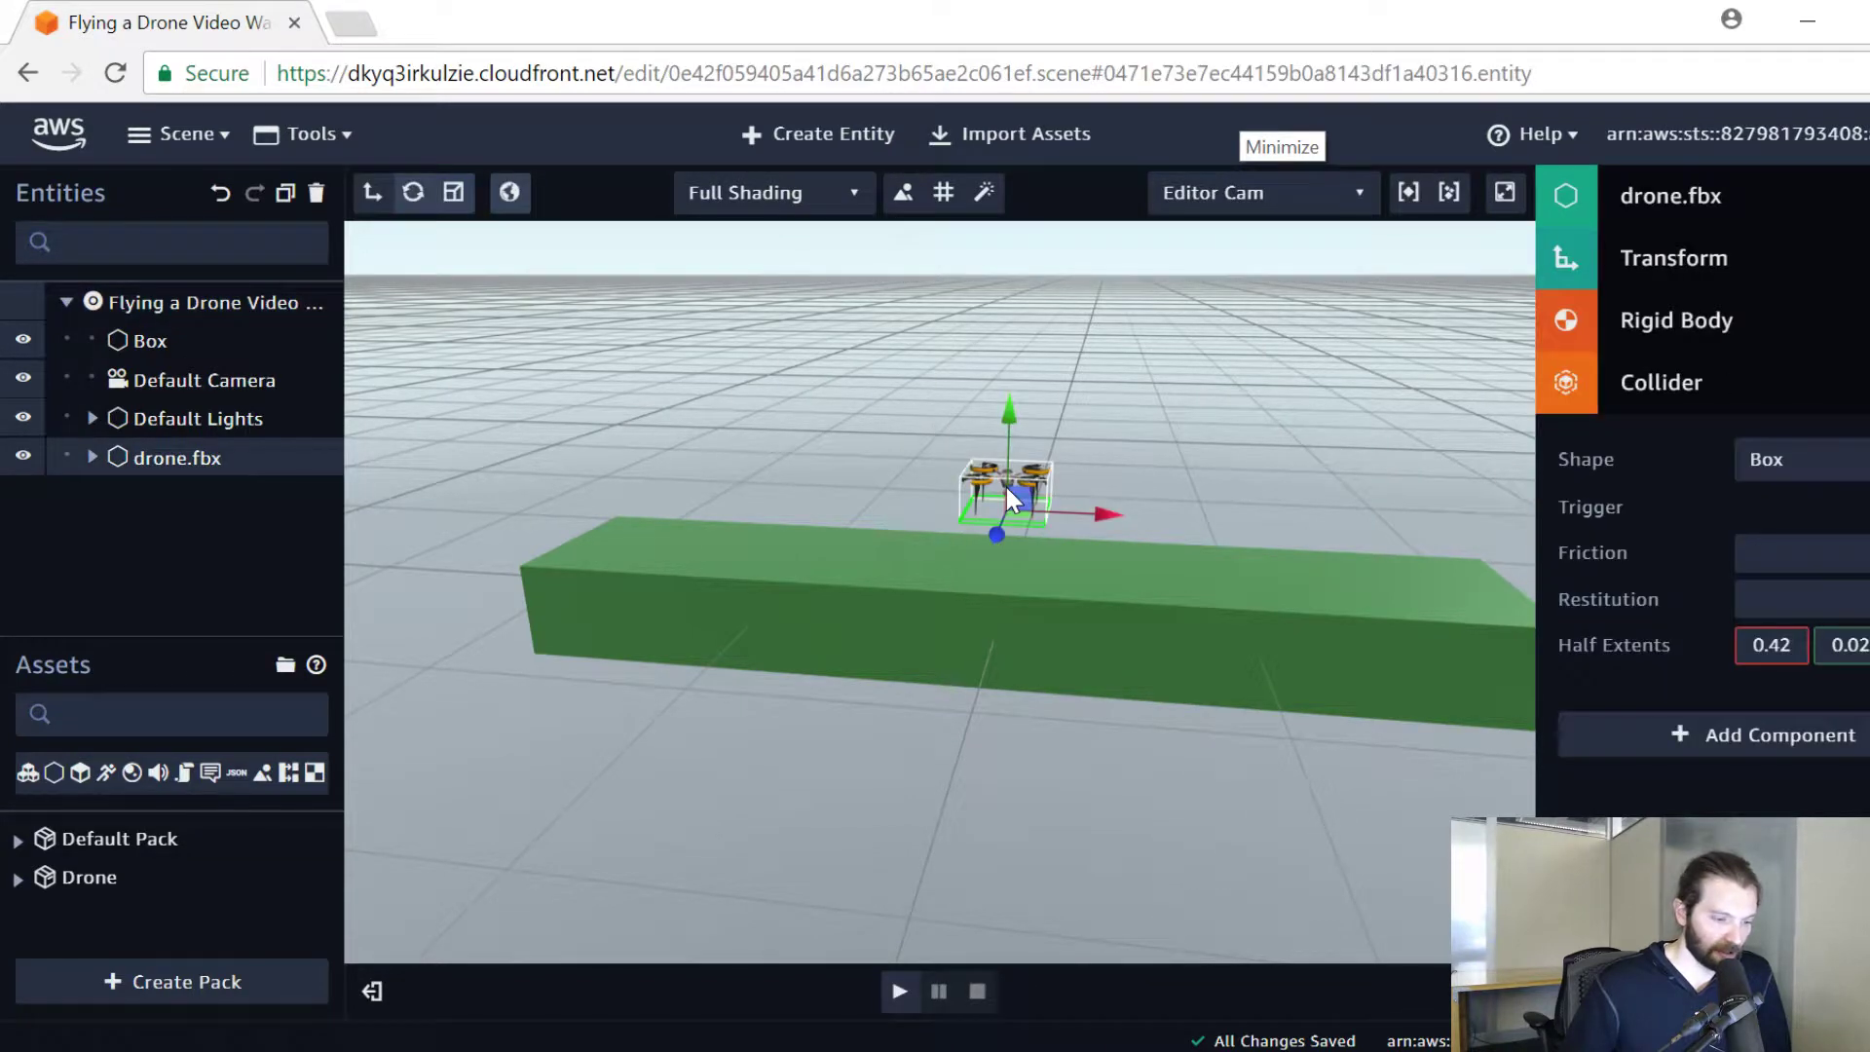
left_click(1656, 320)
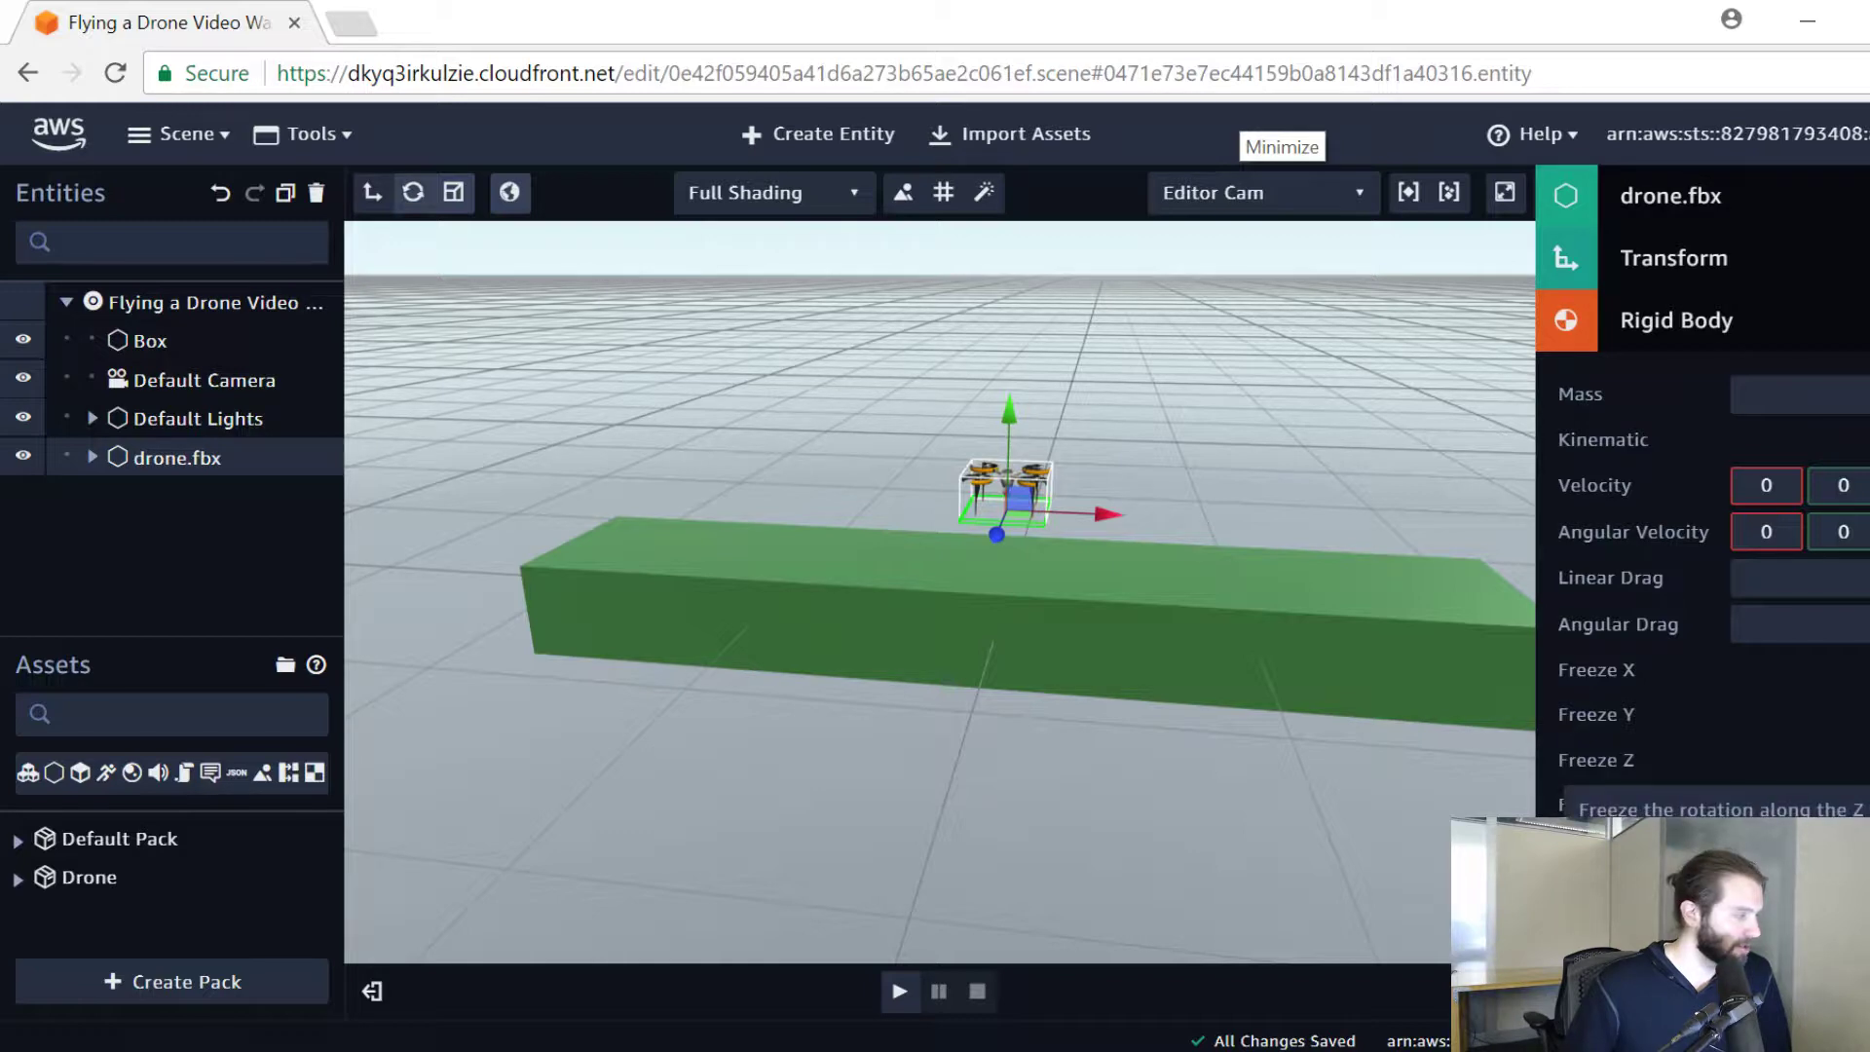
left_click_drag(1128, 779, 1133, 829)
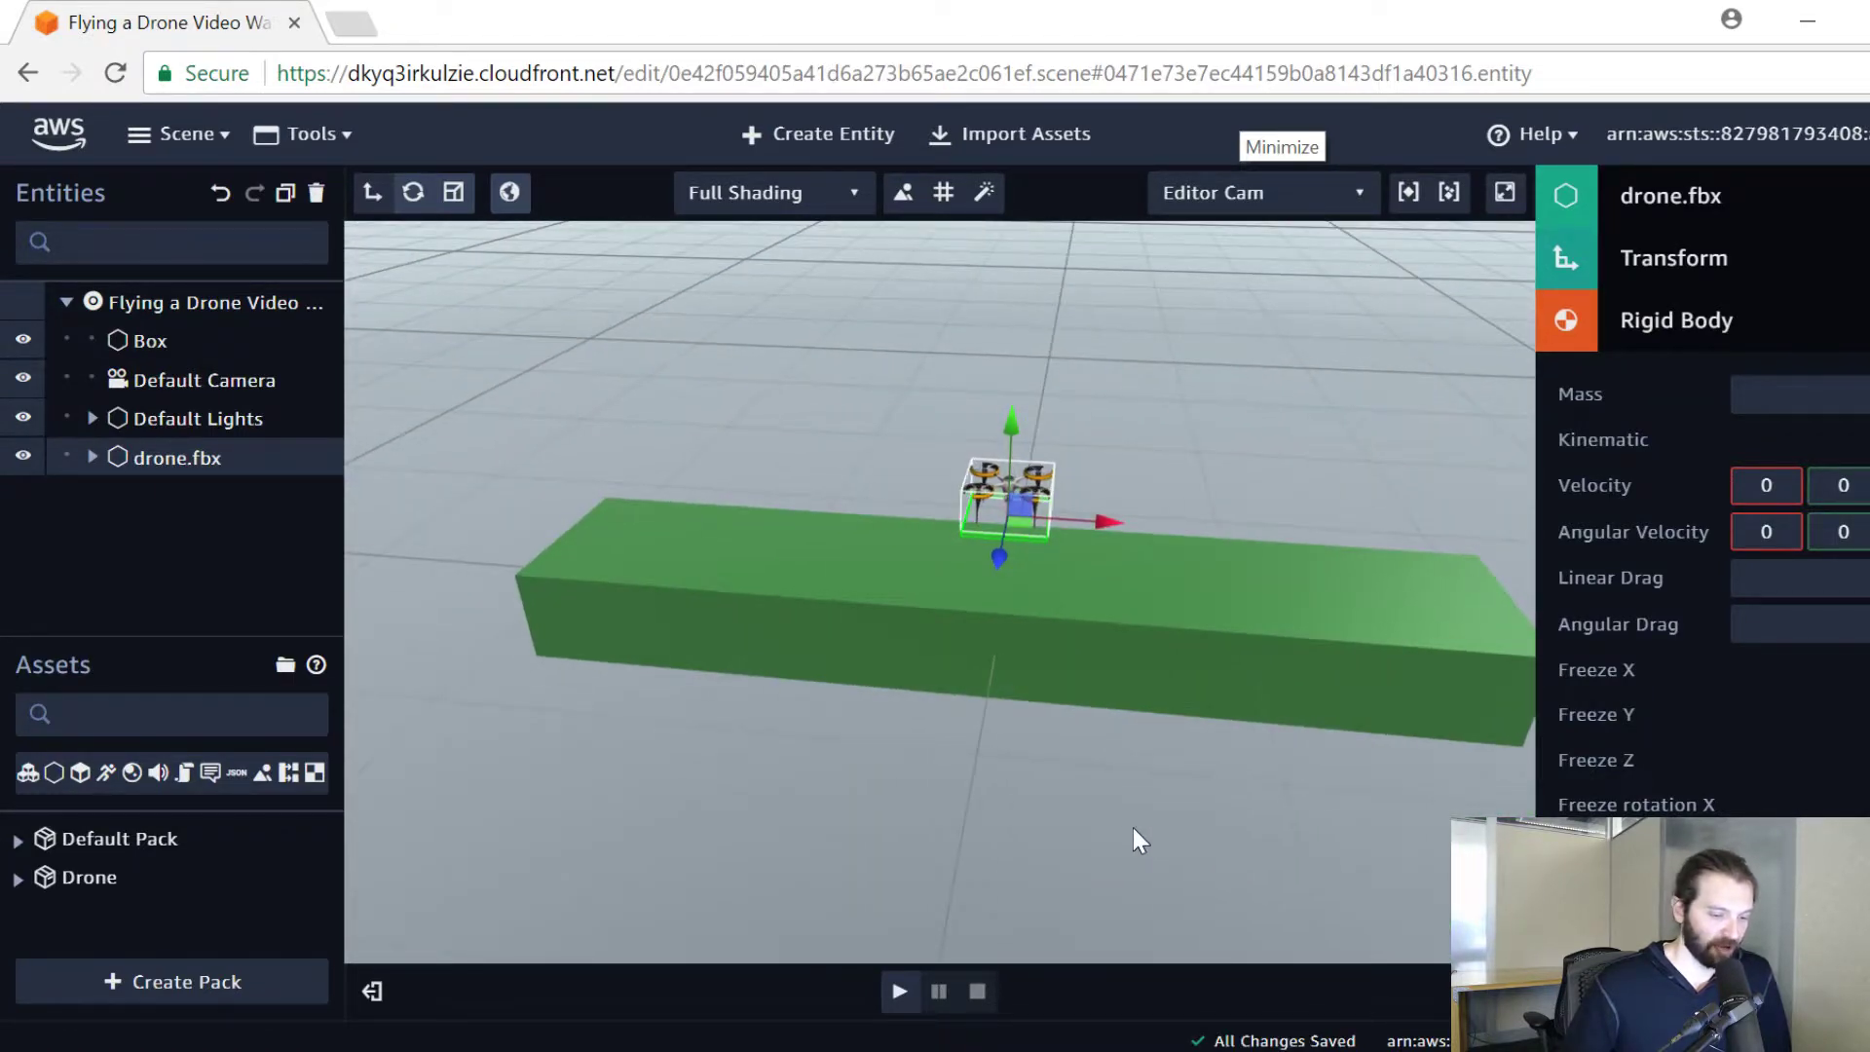
left_click_drag(1133, 828, 1127, 827)
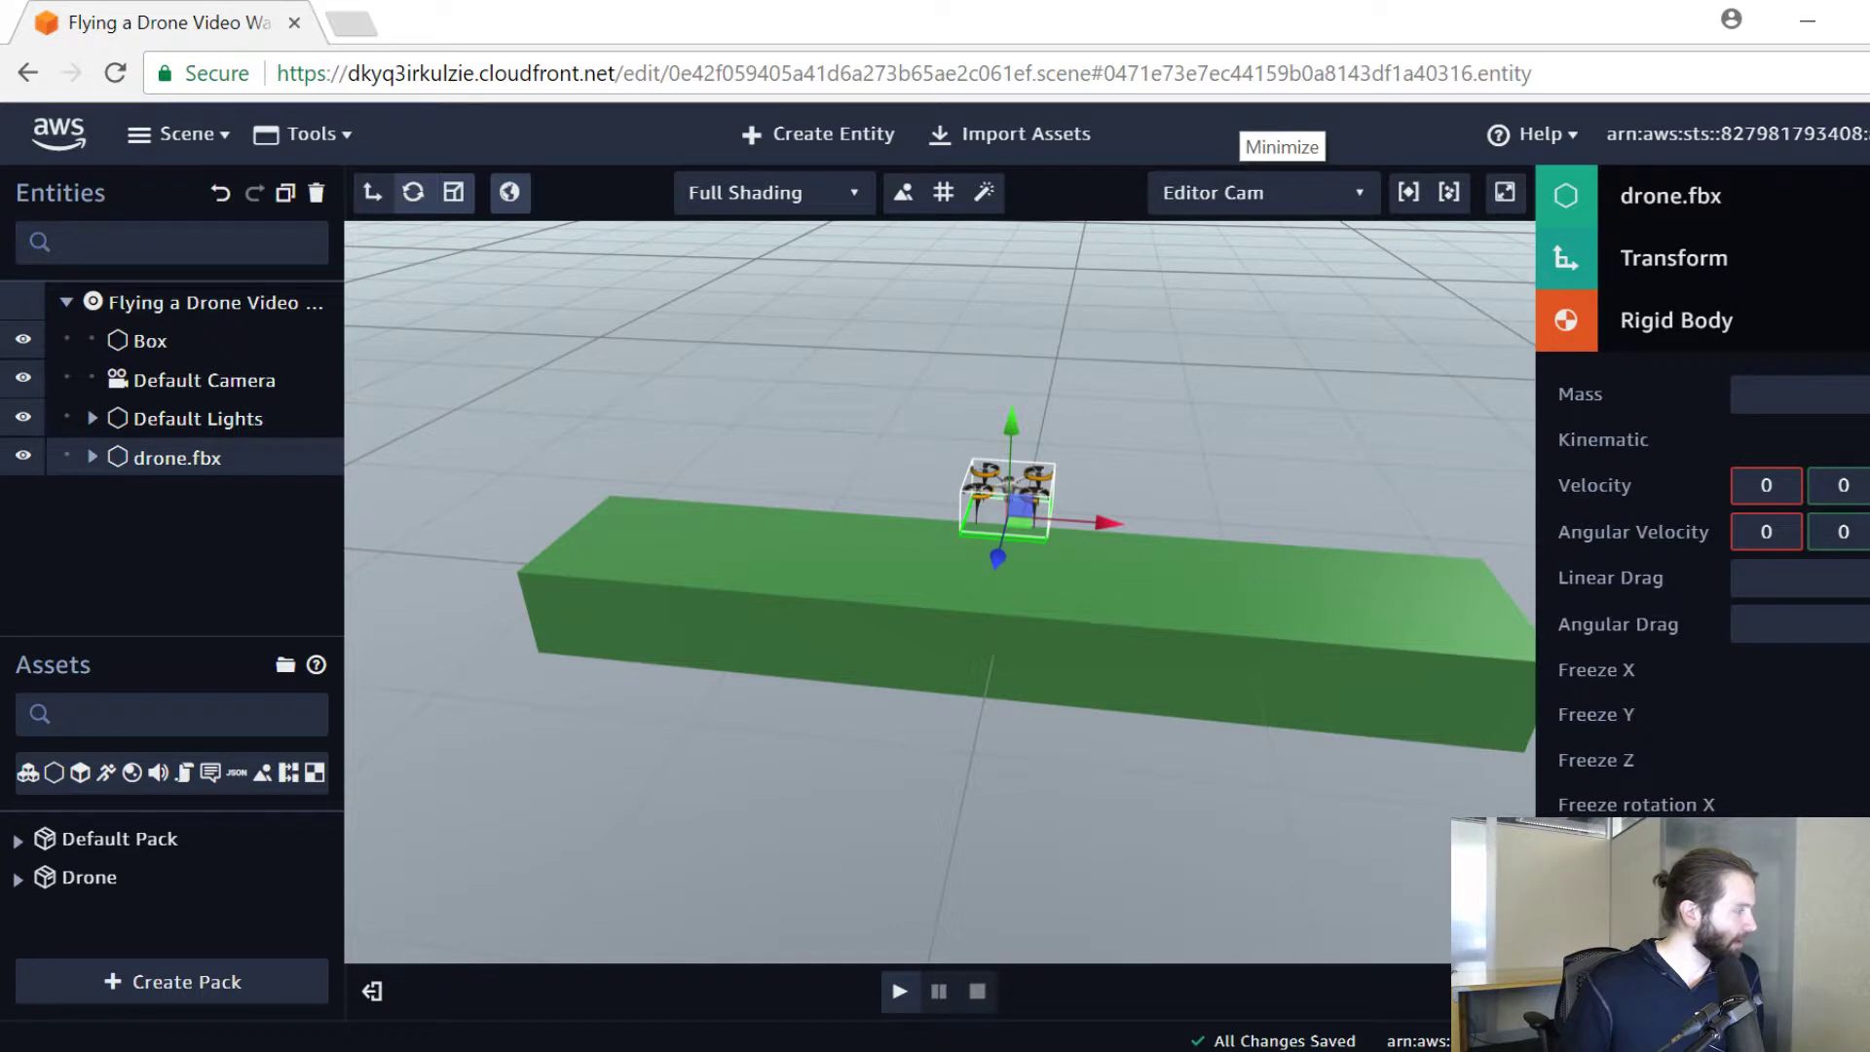
left_click(763, 700)
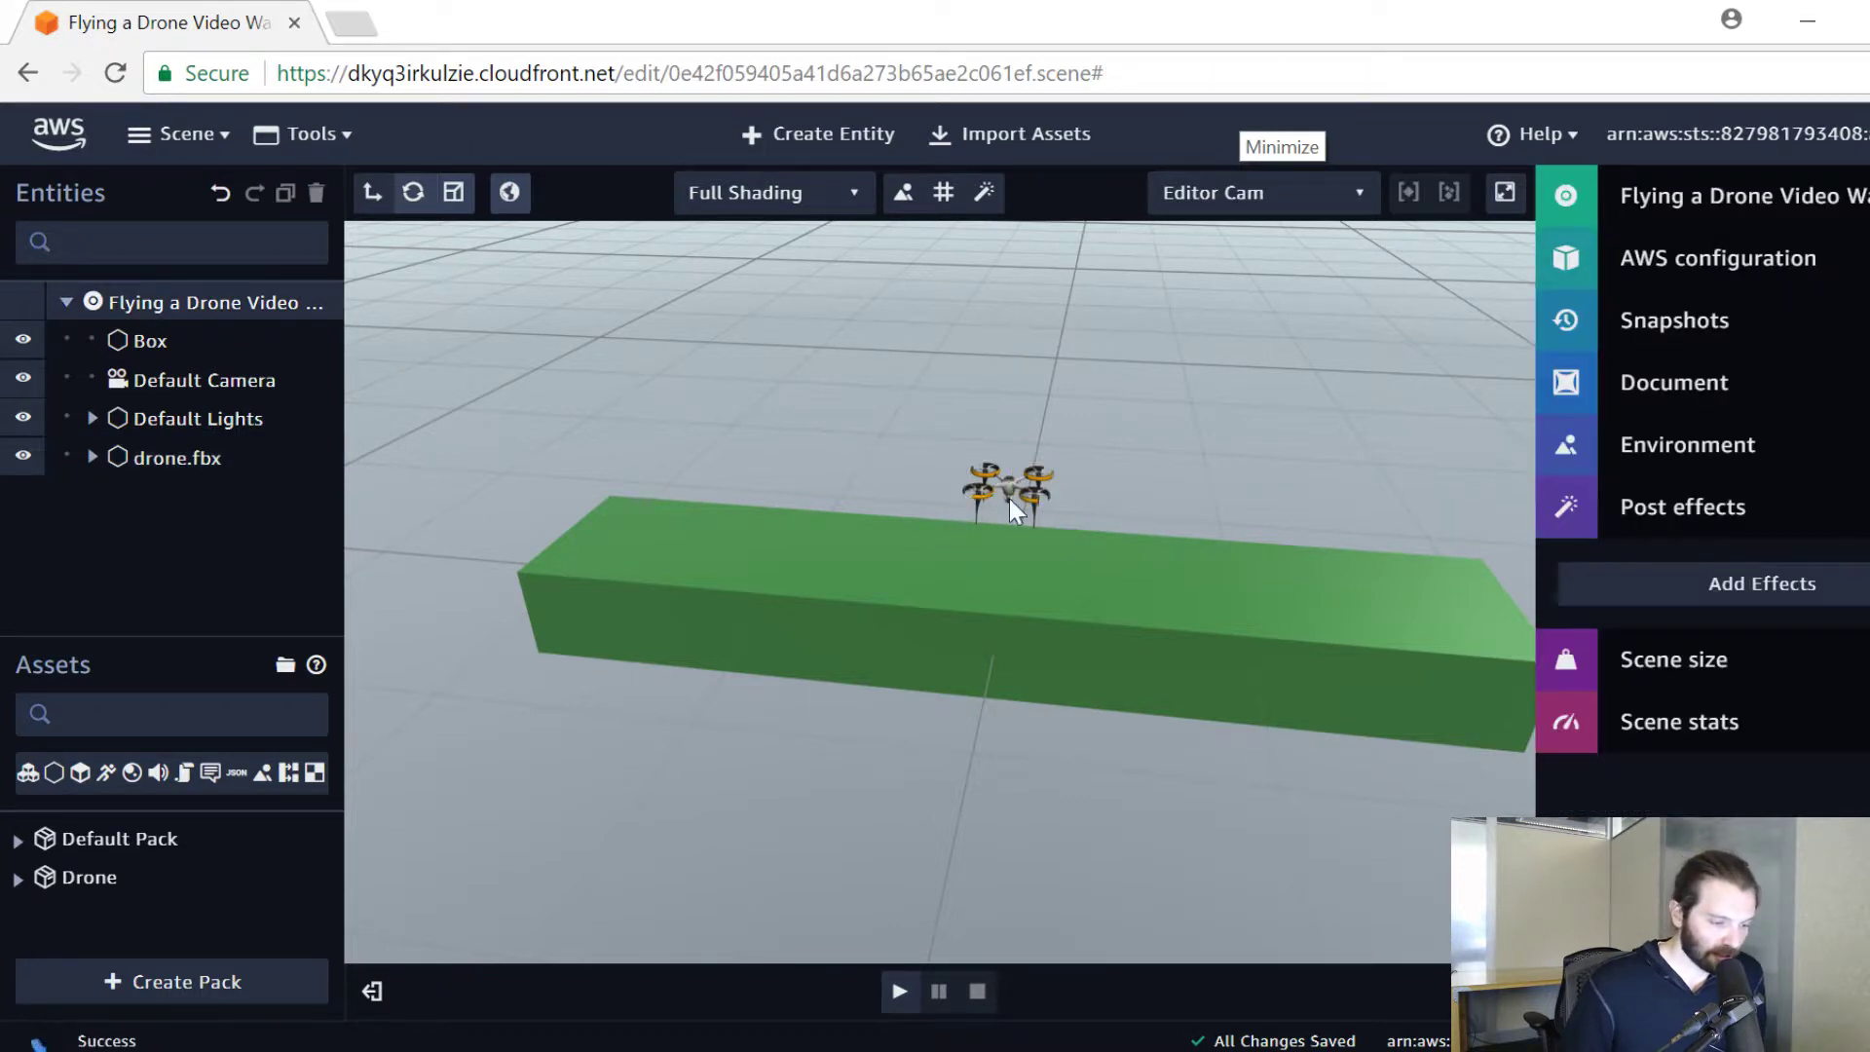
left_click(1010, 499)
left_click_drag(1257, 405, 1172, 745)
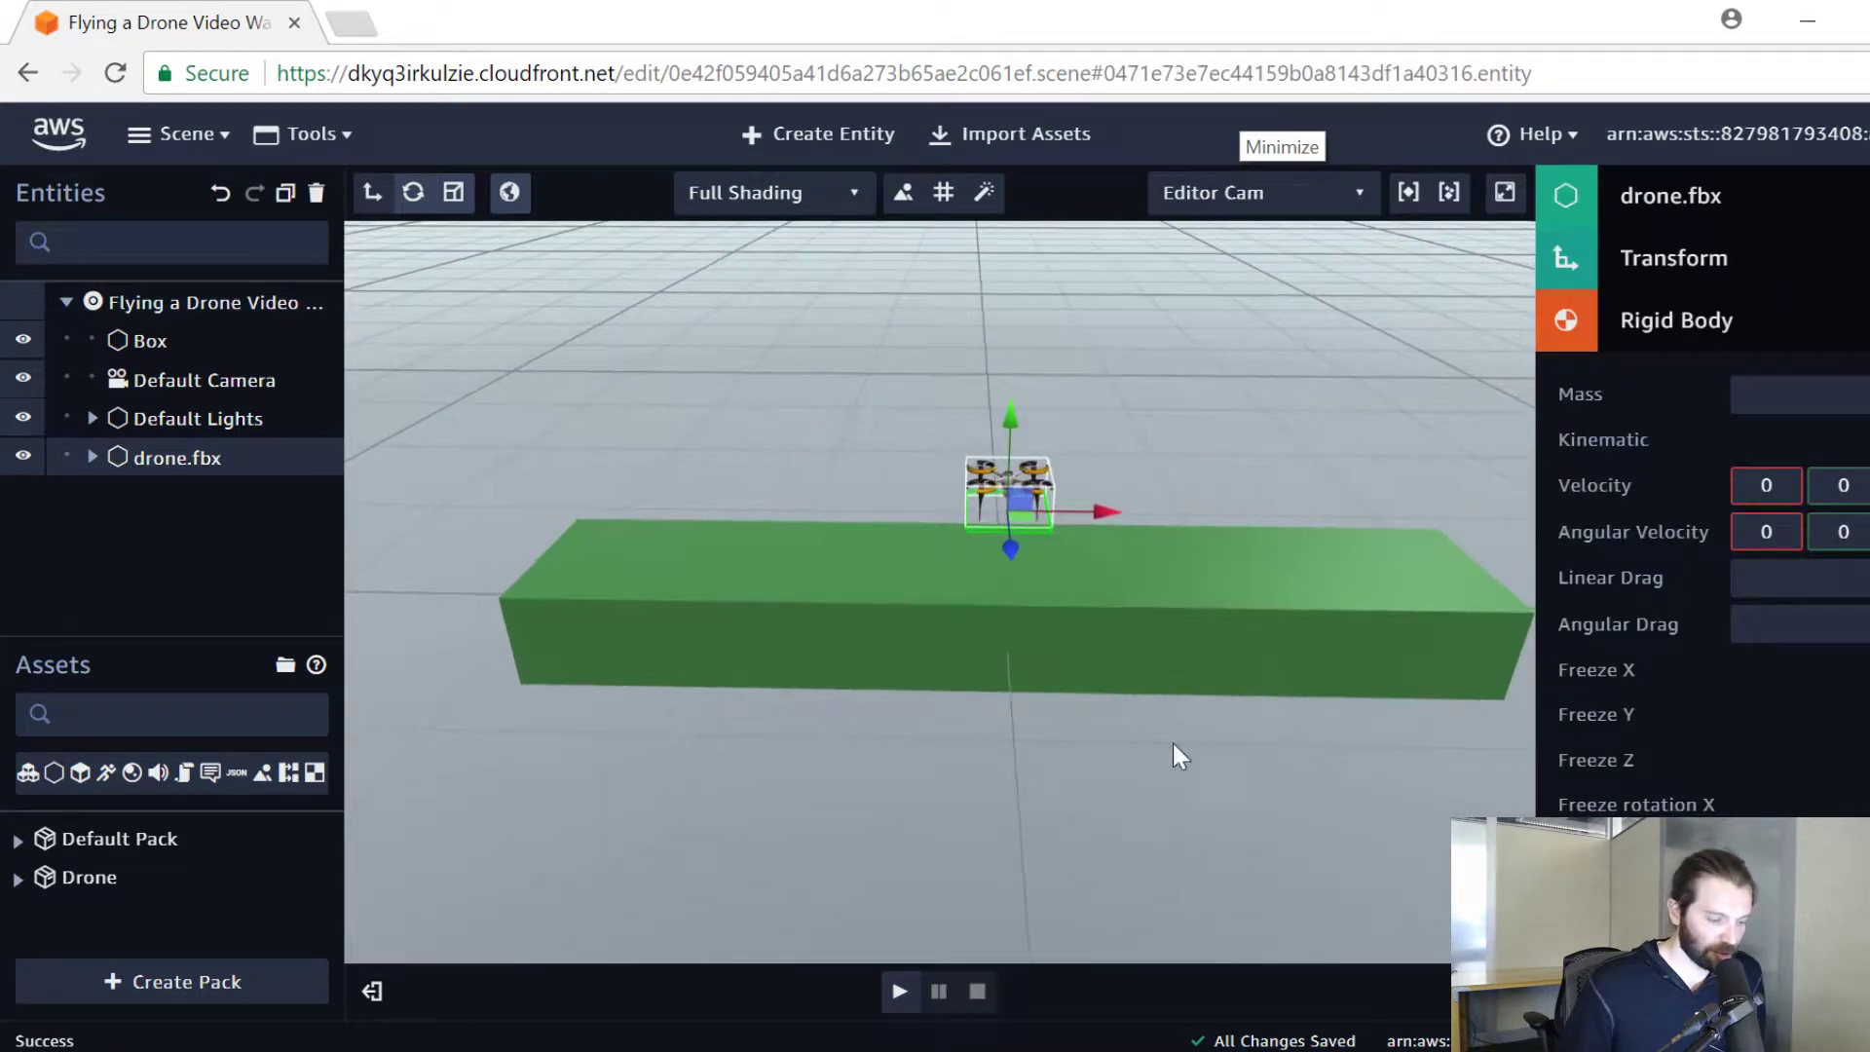
left_click(900, 992)
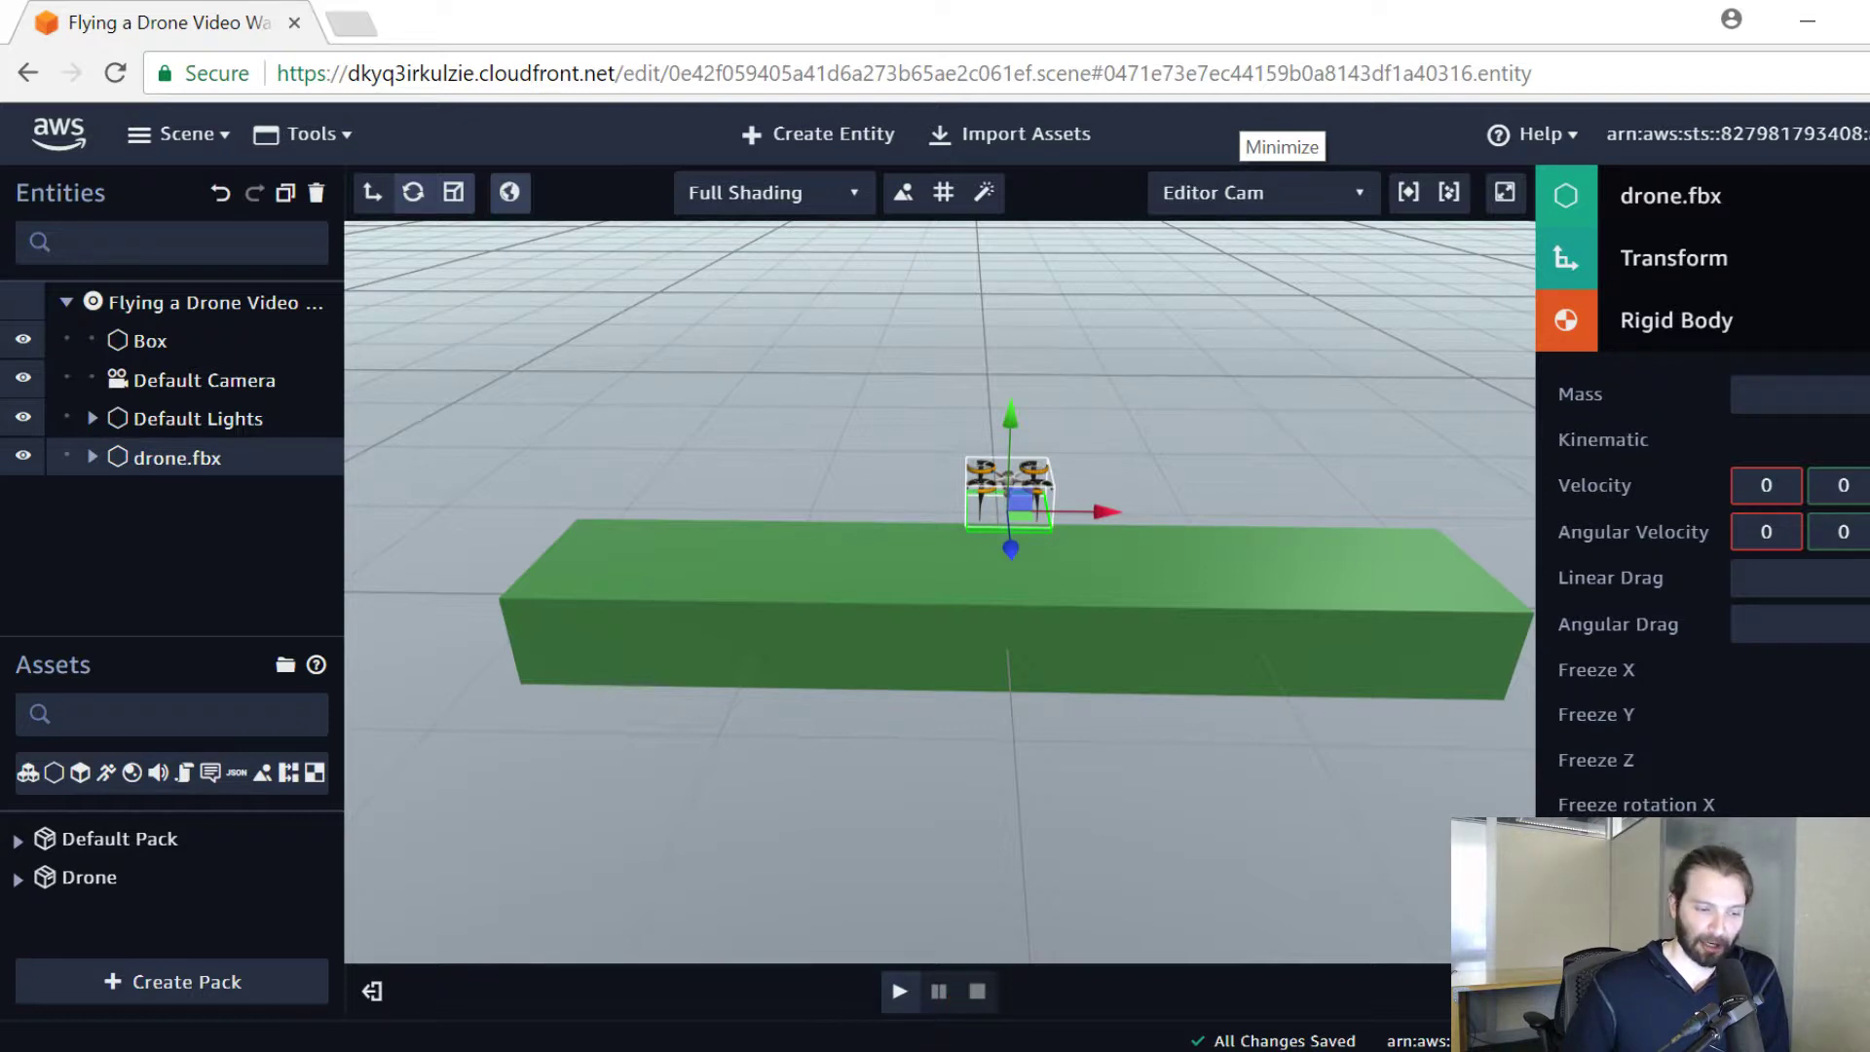
left_click(1802, 395)
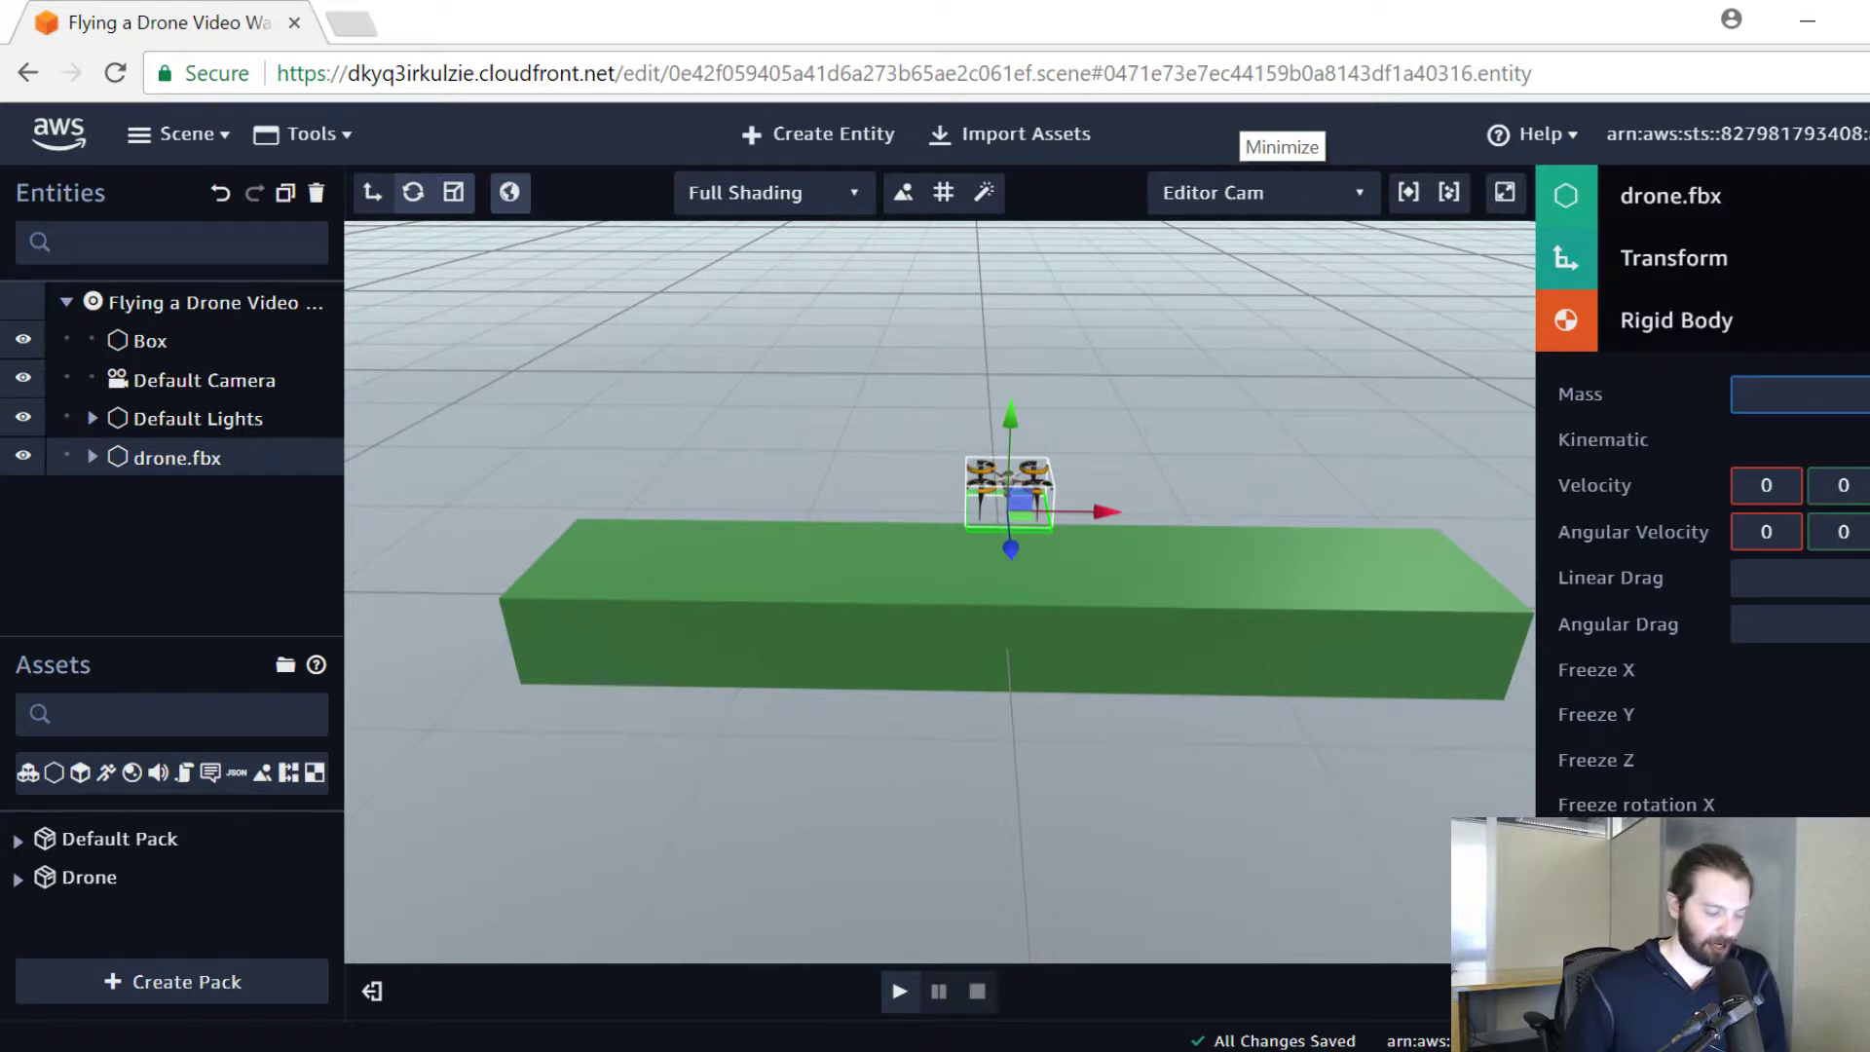
Step: Play the scene from an angled view of the box to check the drone's landing, and stop playback
left_click_drag(1078, 700, 809, 763)
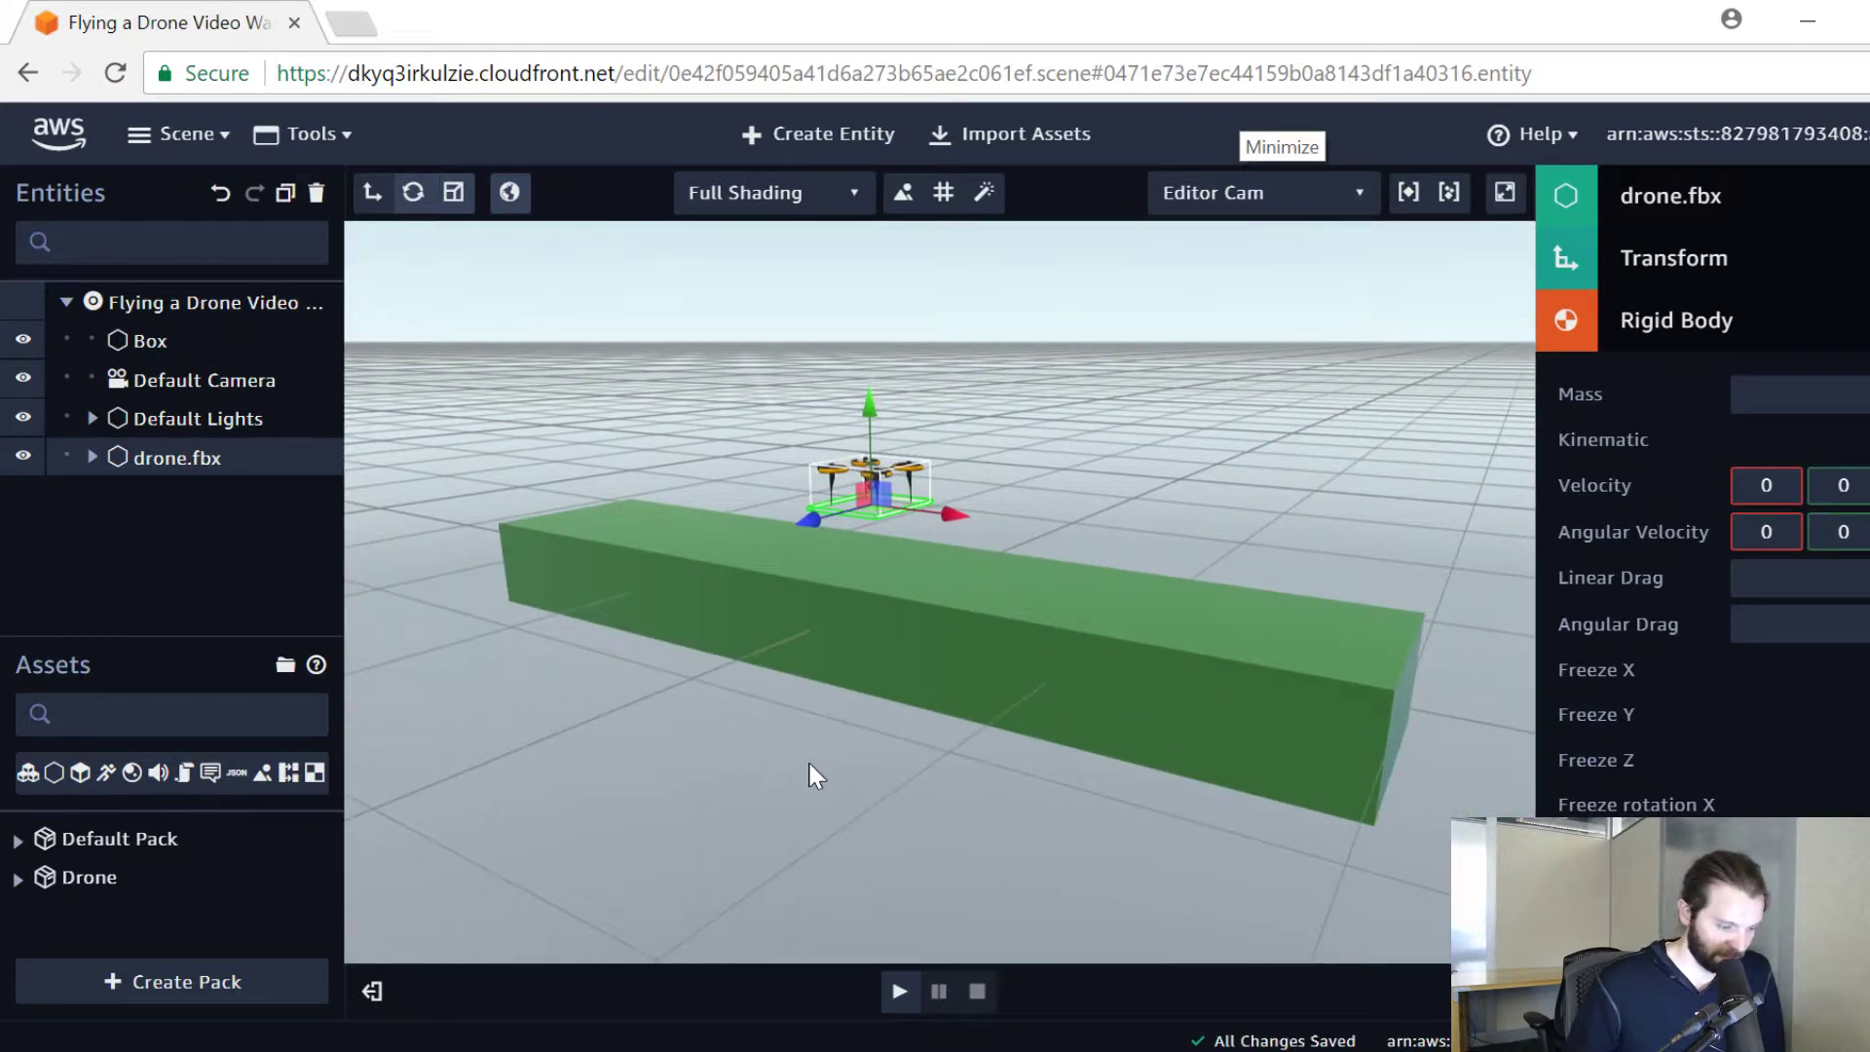
left_click(899, 991)
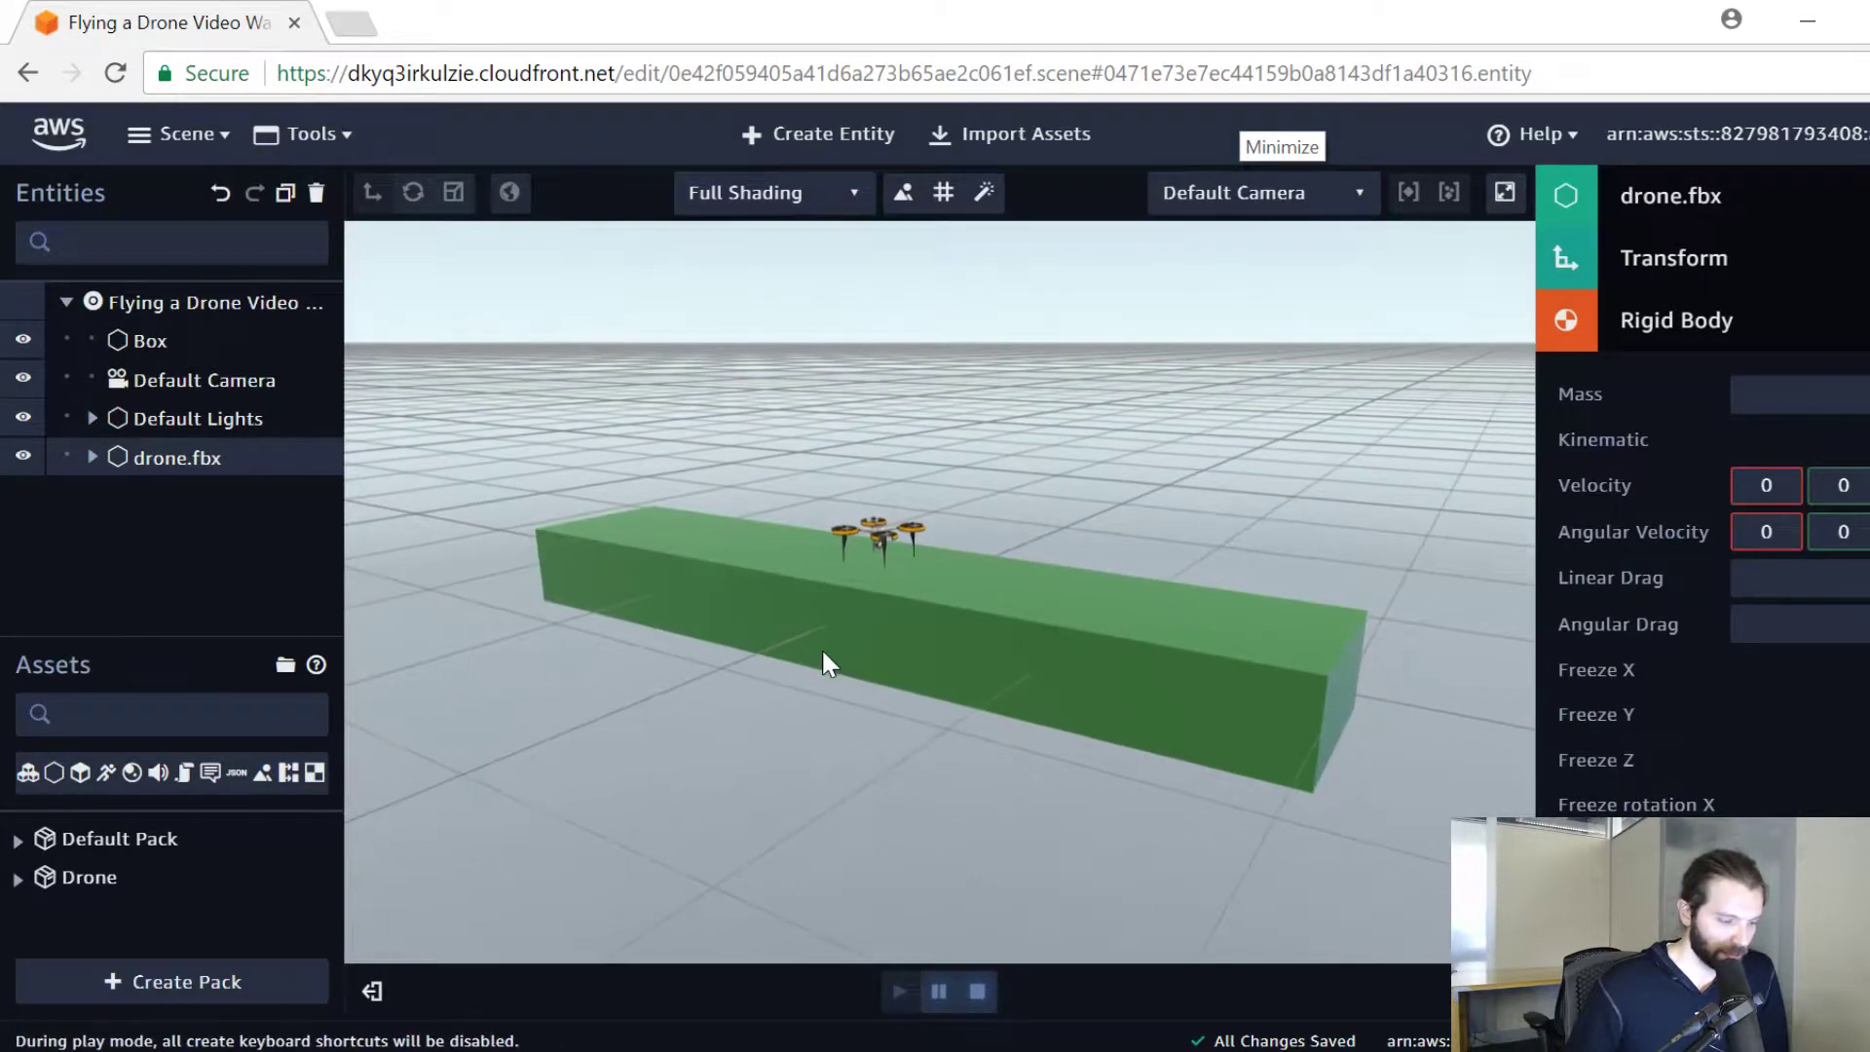
left_click(977, 992)
Step: Raise the drone much higher above the green box and play the scene to test the longer drop
left_click_drag(867, 409, 897, 248)
scroll(898, 460, "down", 2)
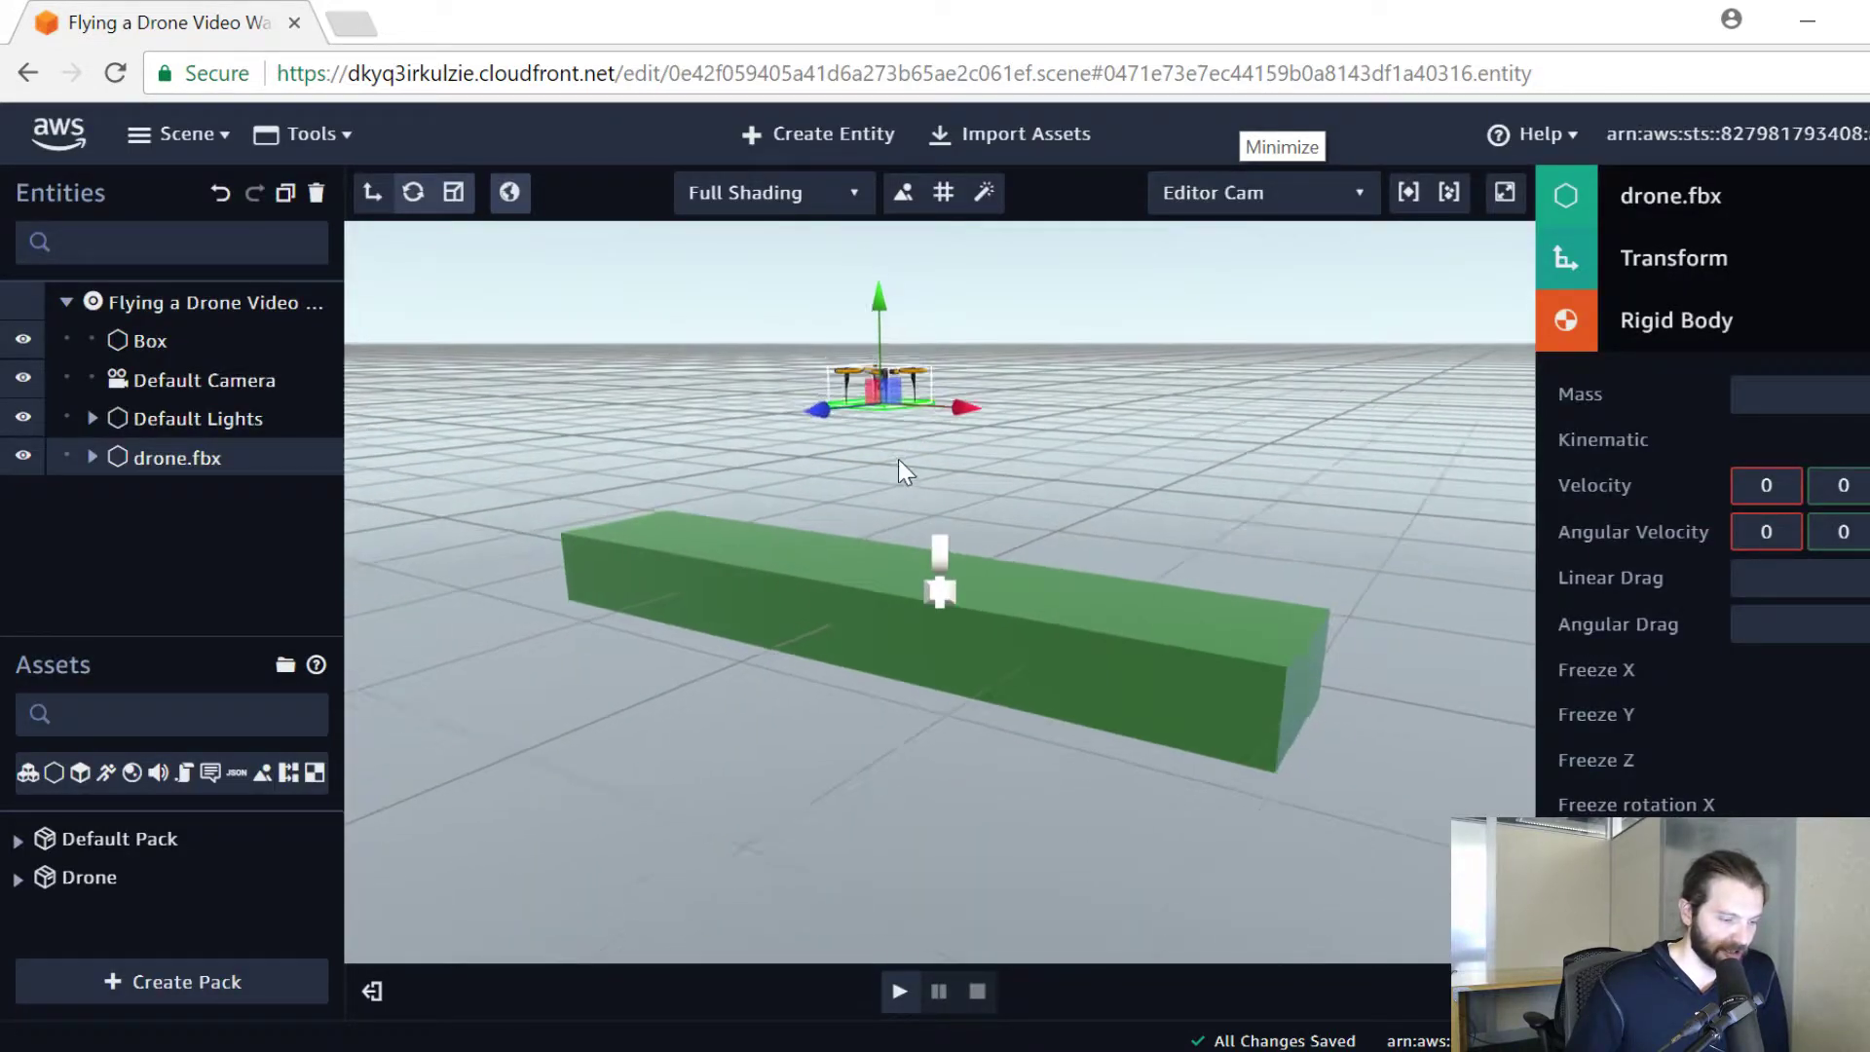
scroll(896, 456, "down", 2)
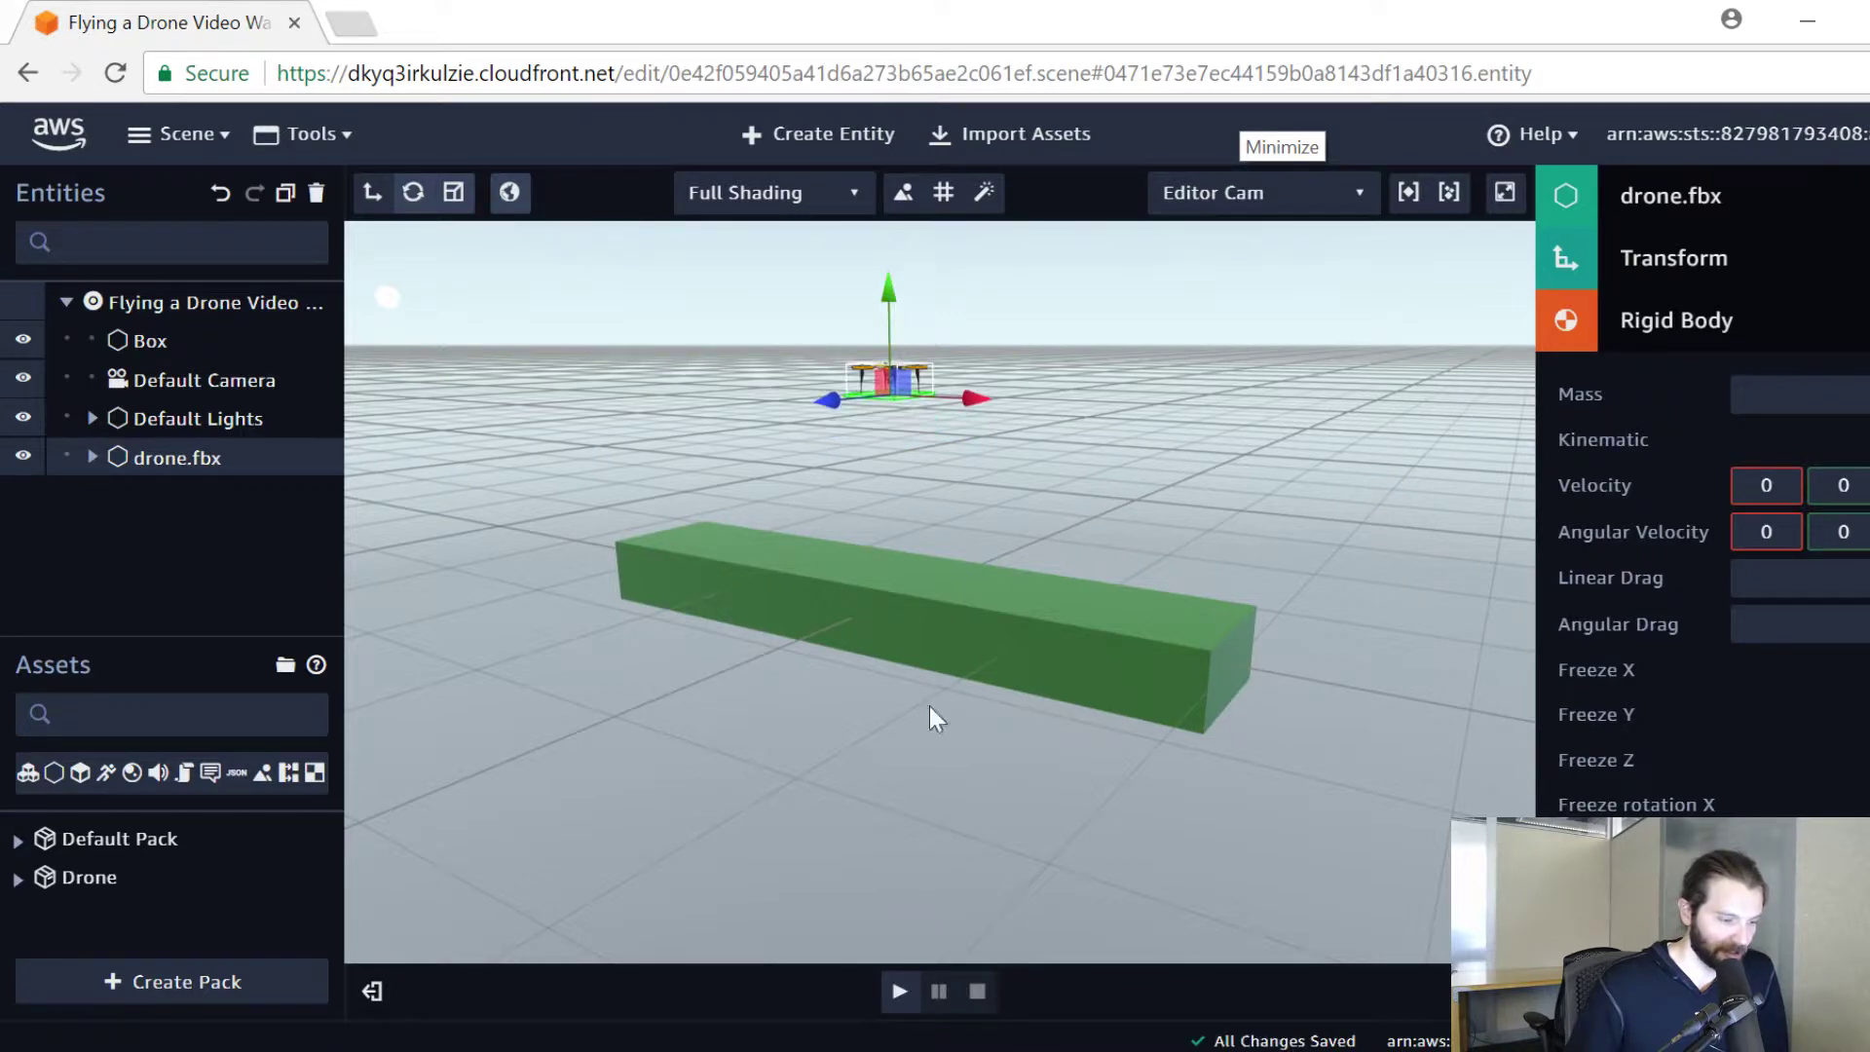
left_click(899, 991)
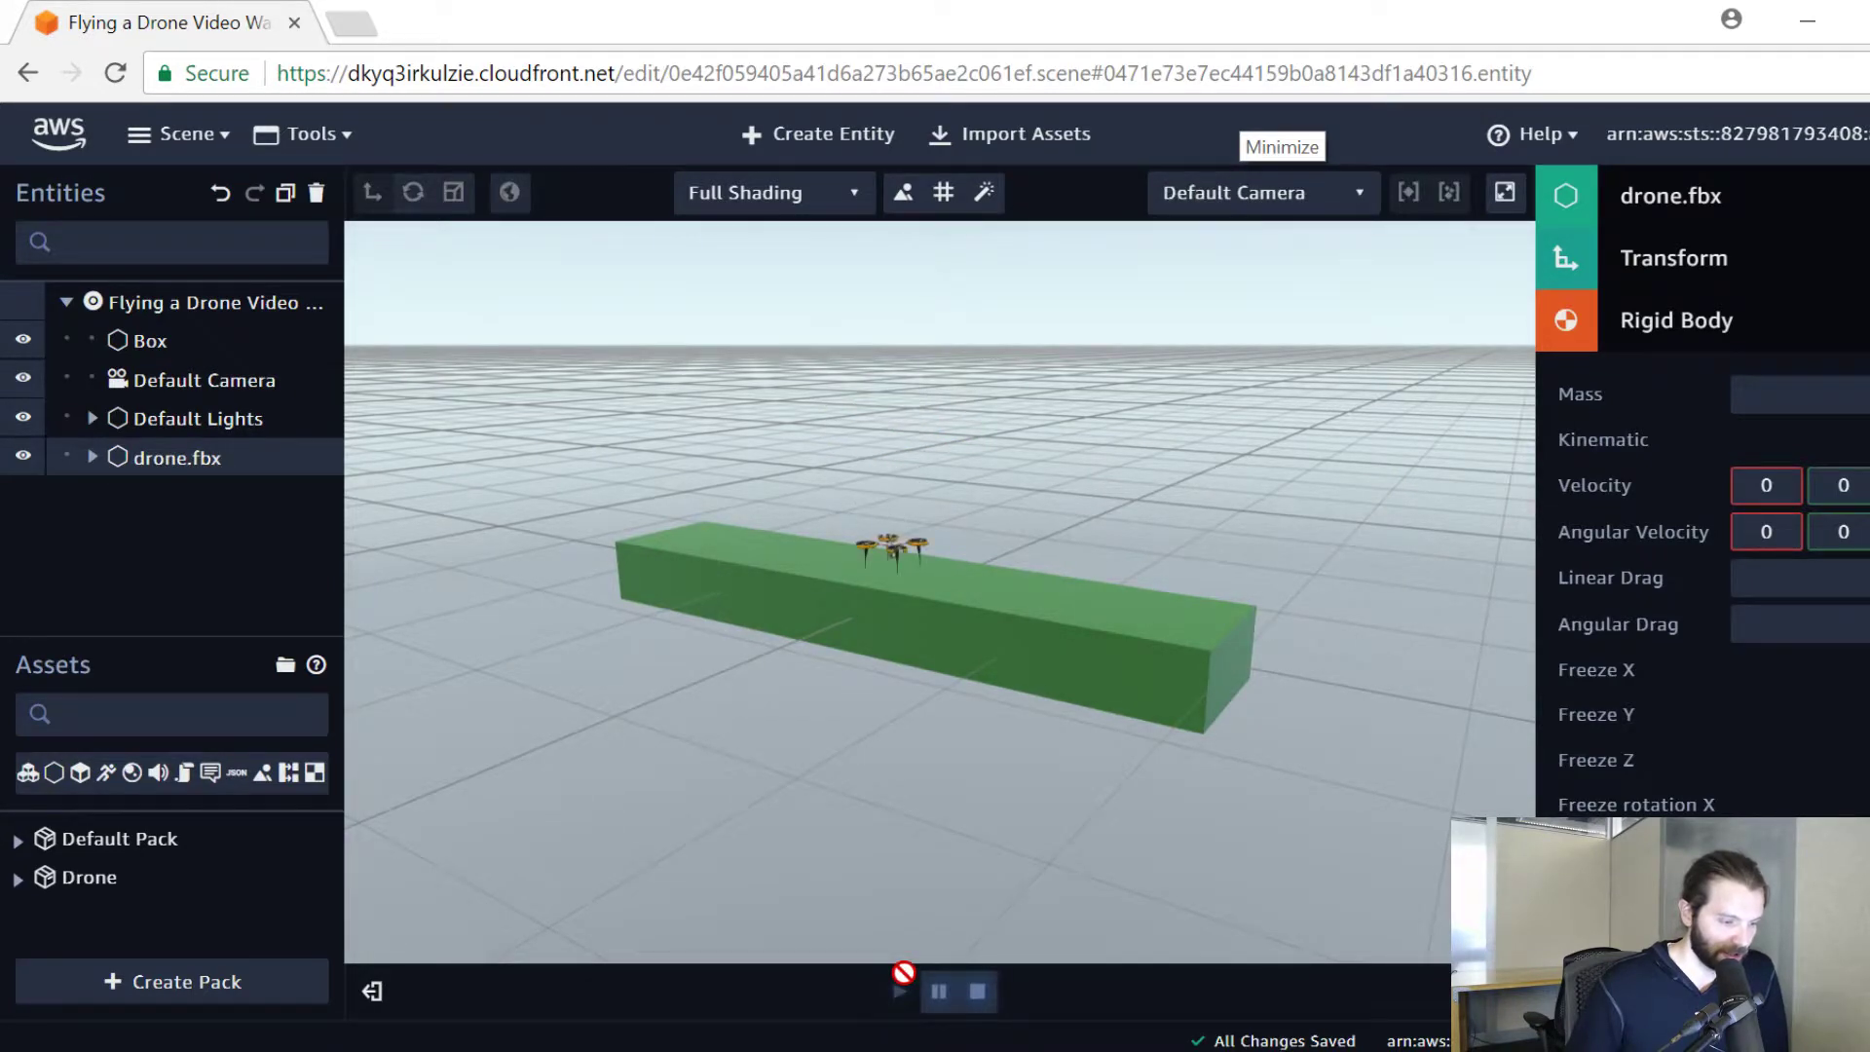
Step: Replay the drone's drop onto the green box while reviewing its Rigid Body mass and kinematic settings, and stop playback
left_click(1802, 395)
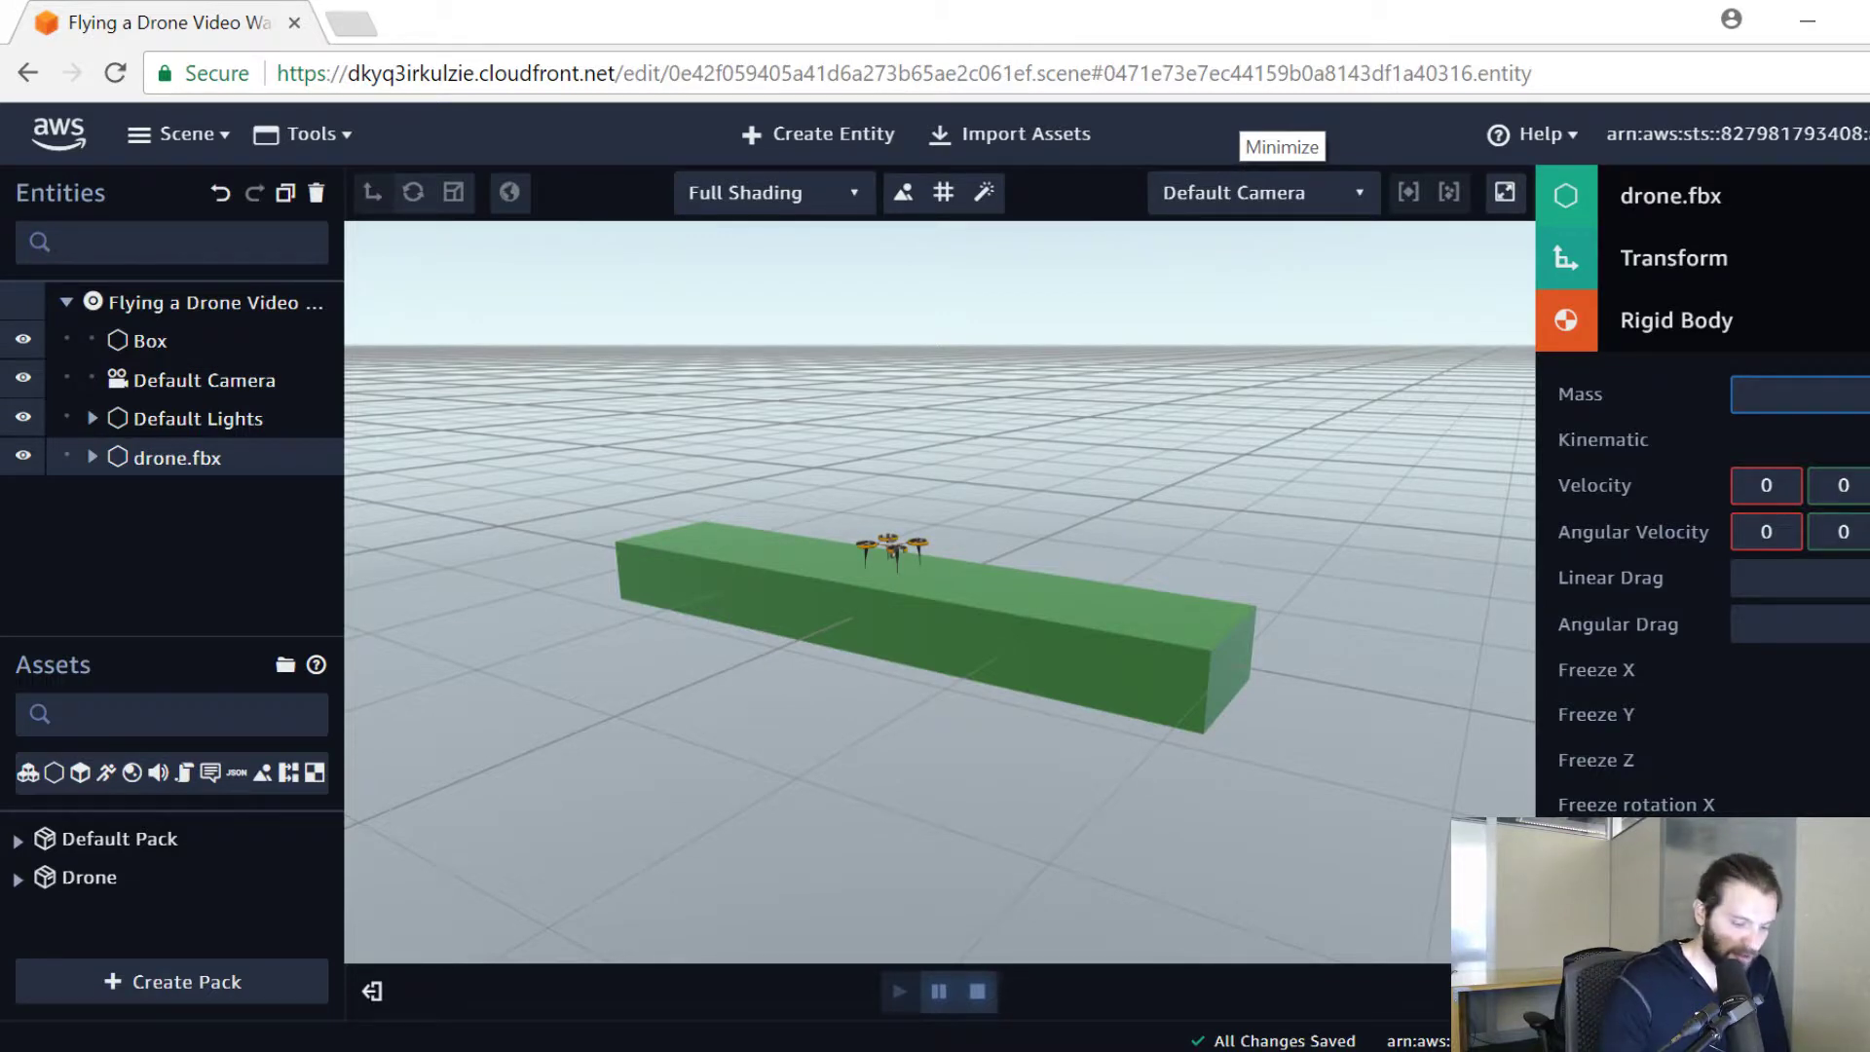
left_click(979, 998)
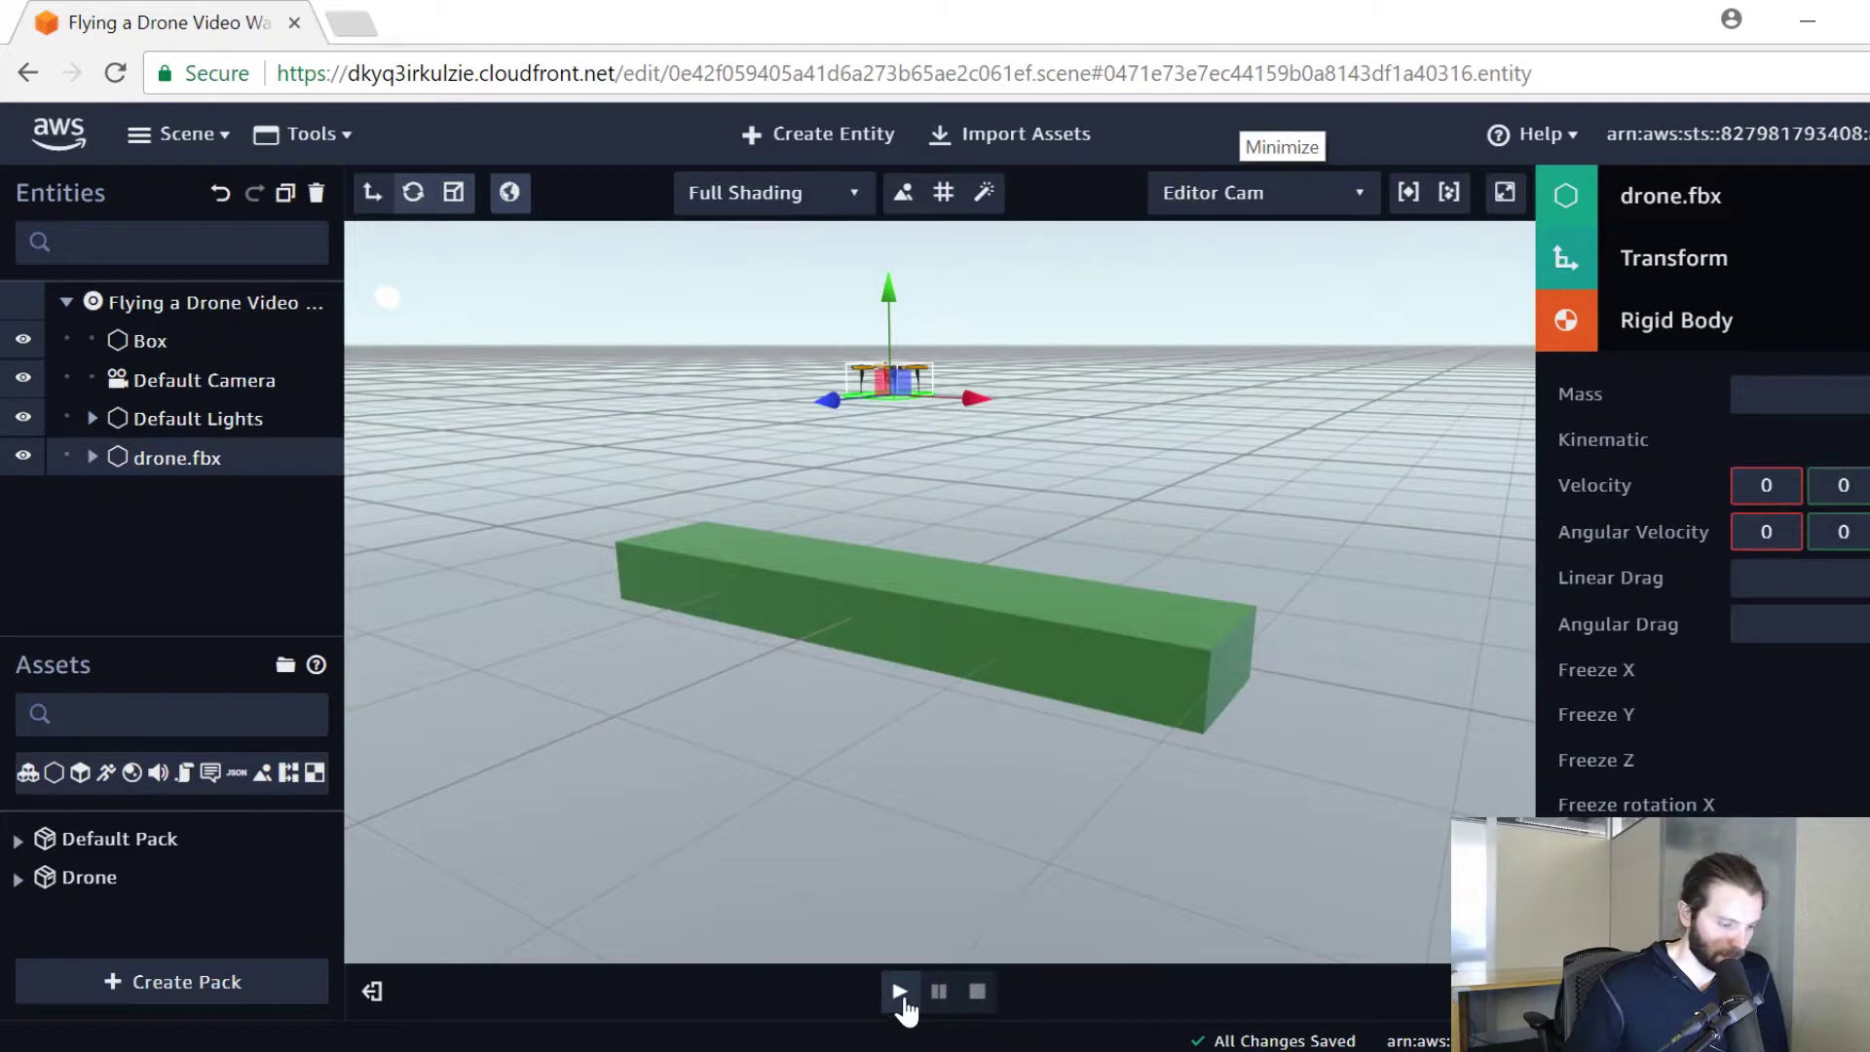
left_click(899, 992)
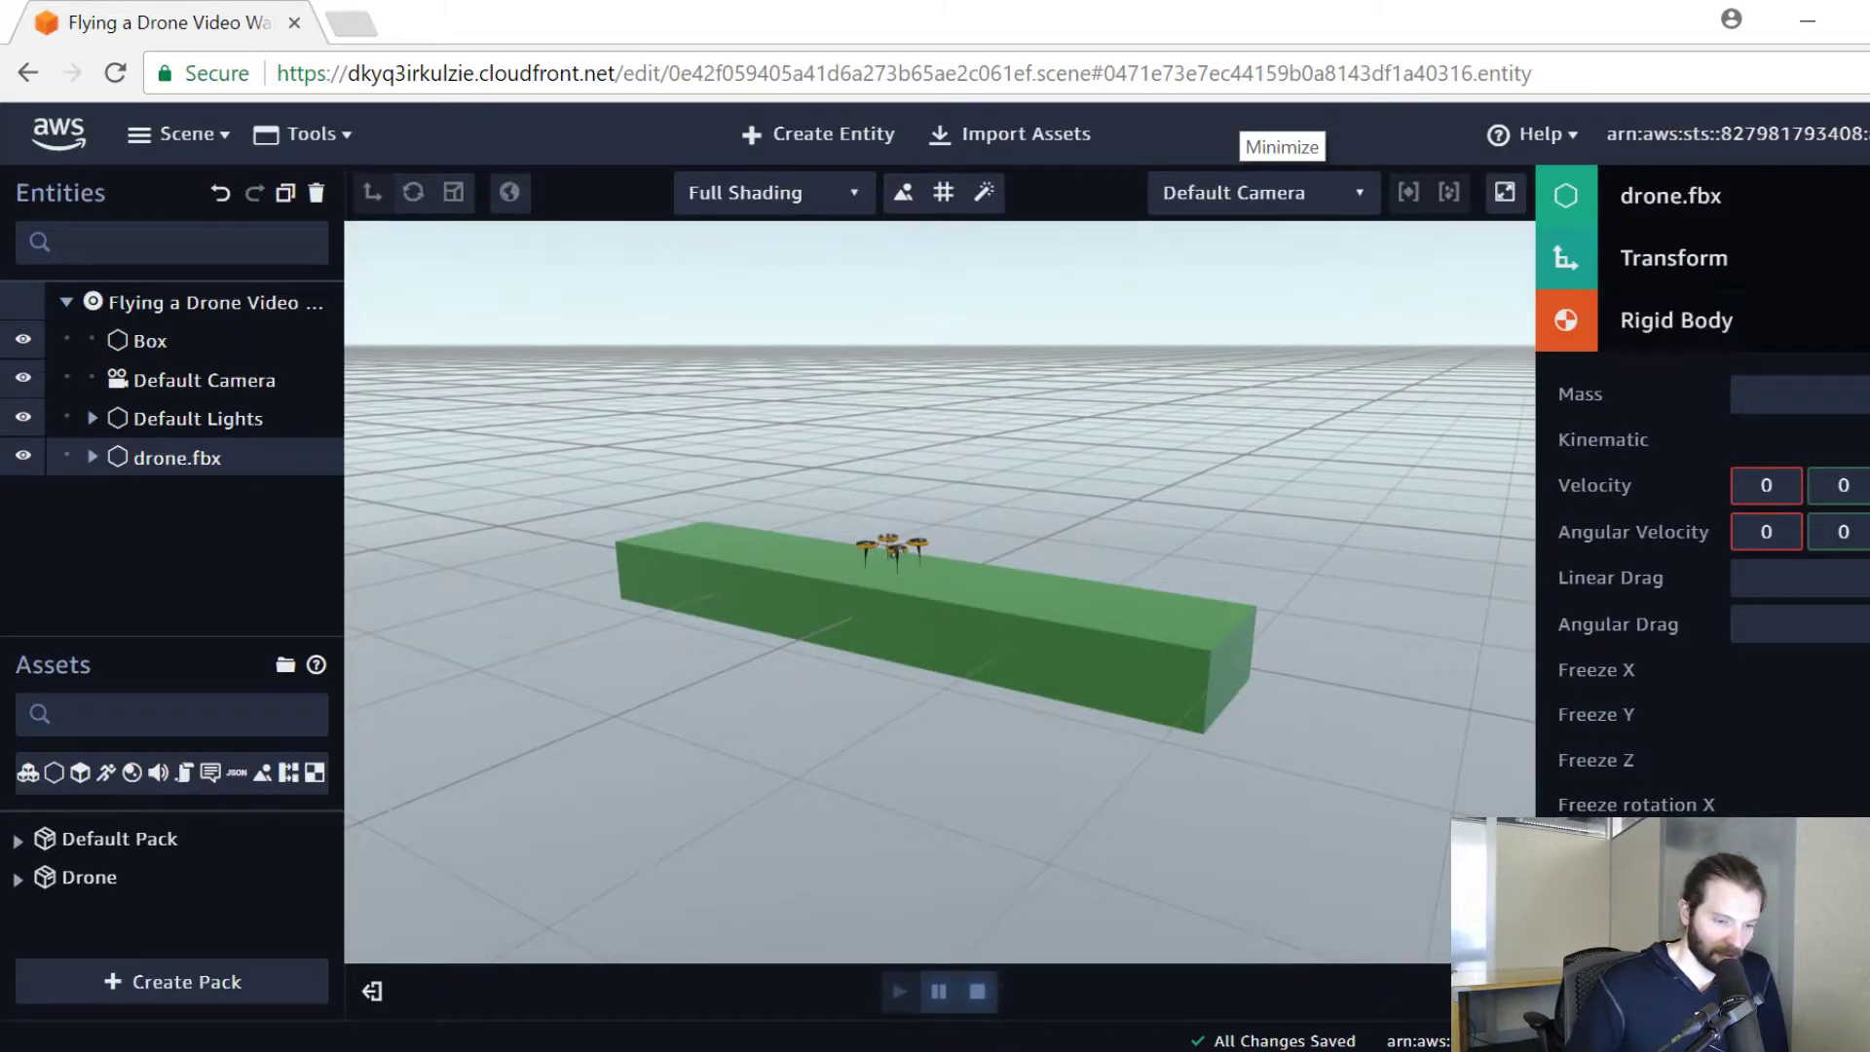
left_click(1850, 395)
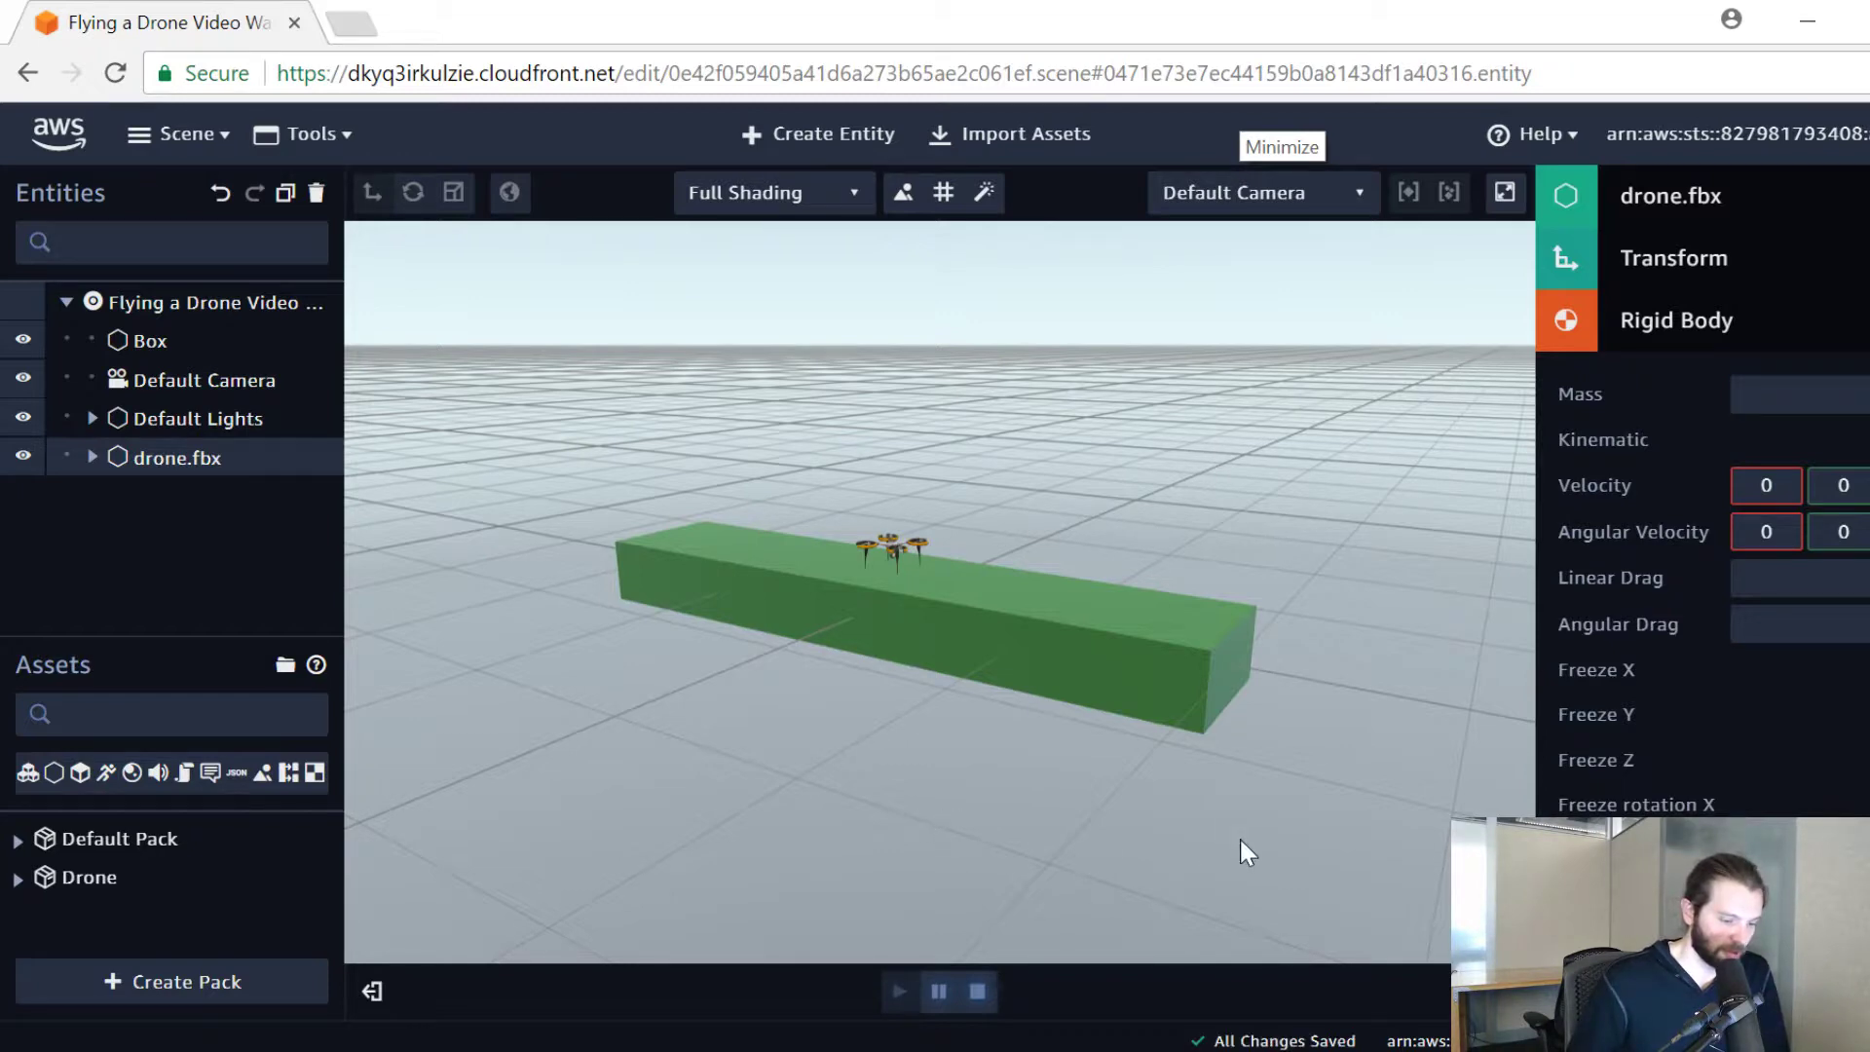
left_click(977, 992)
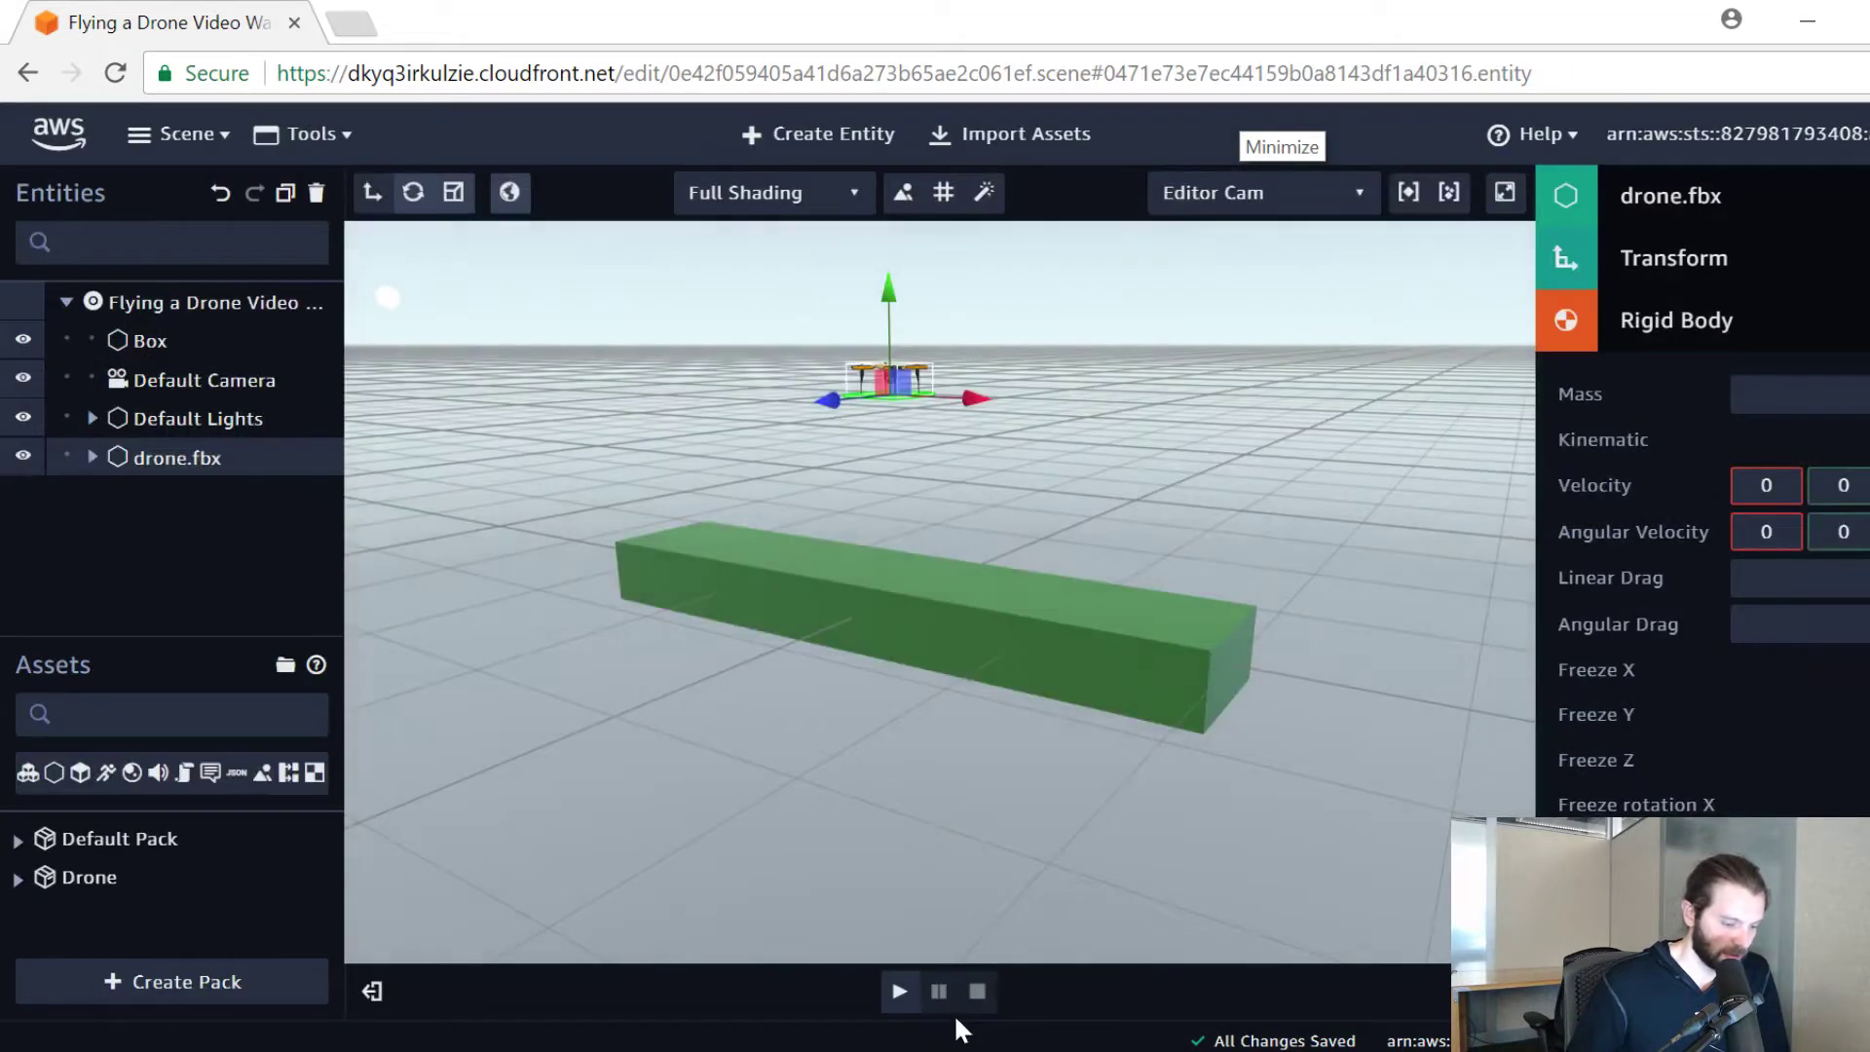
left_click(900, 992)
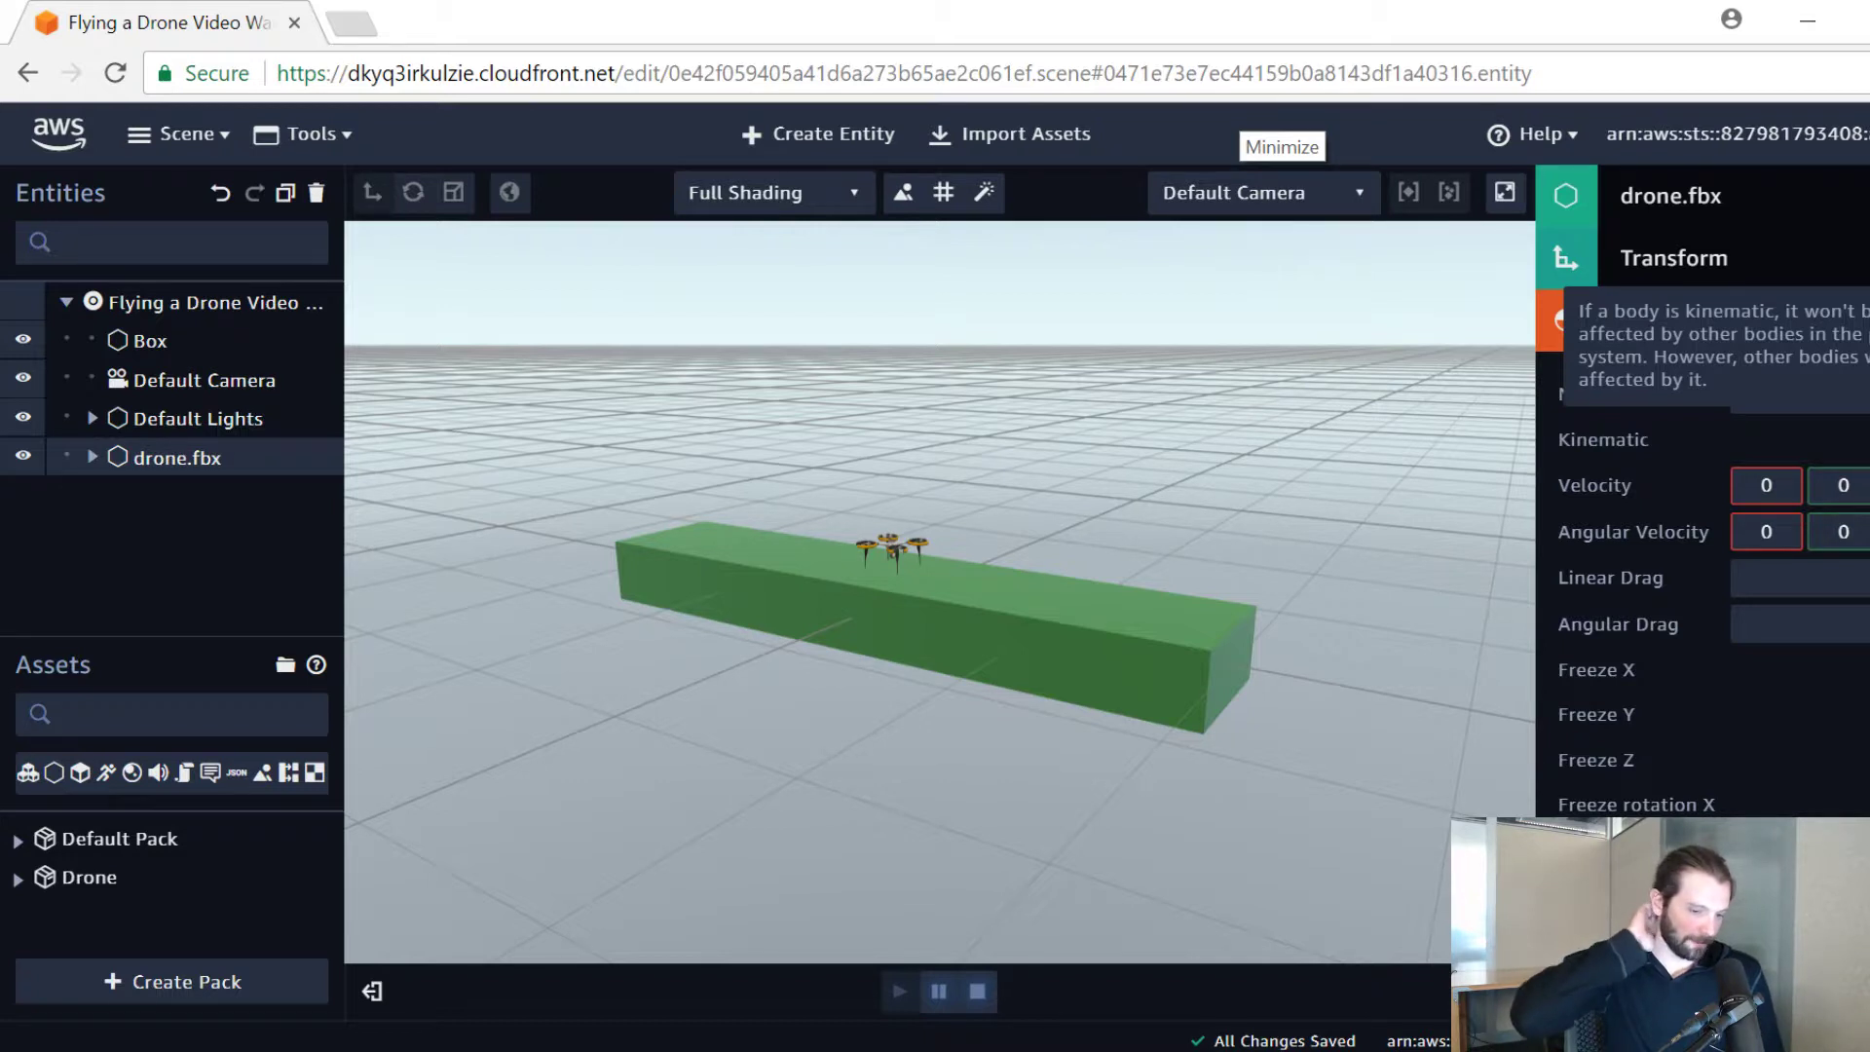
left_click(977, 992)
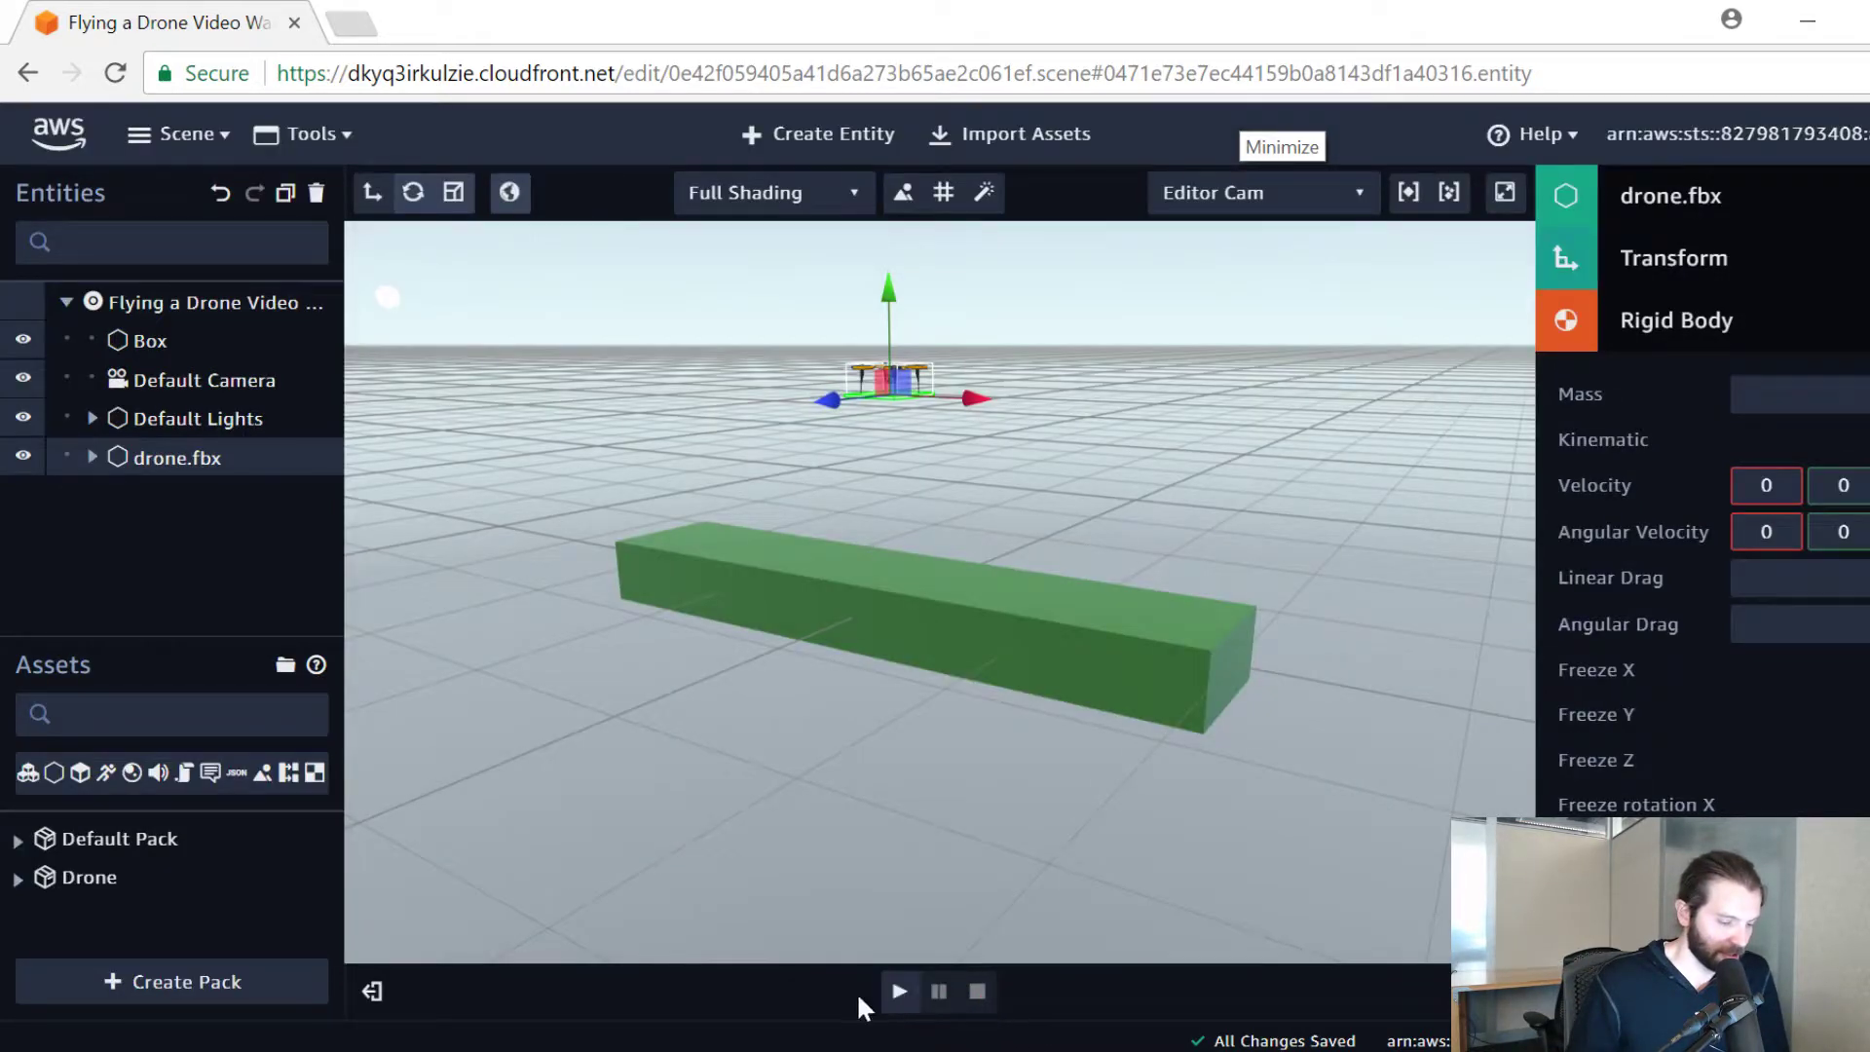
Step: Play the scene again, examine the landed drone from several angles along with its Collider settings, and stop playback
left_click(900, 993)
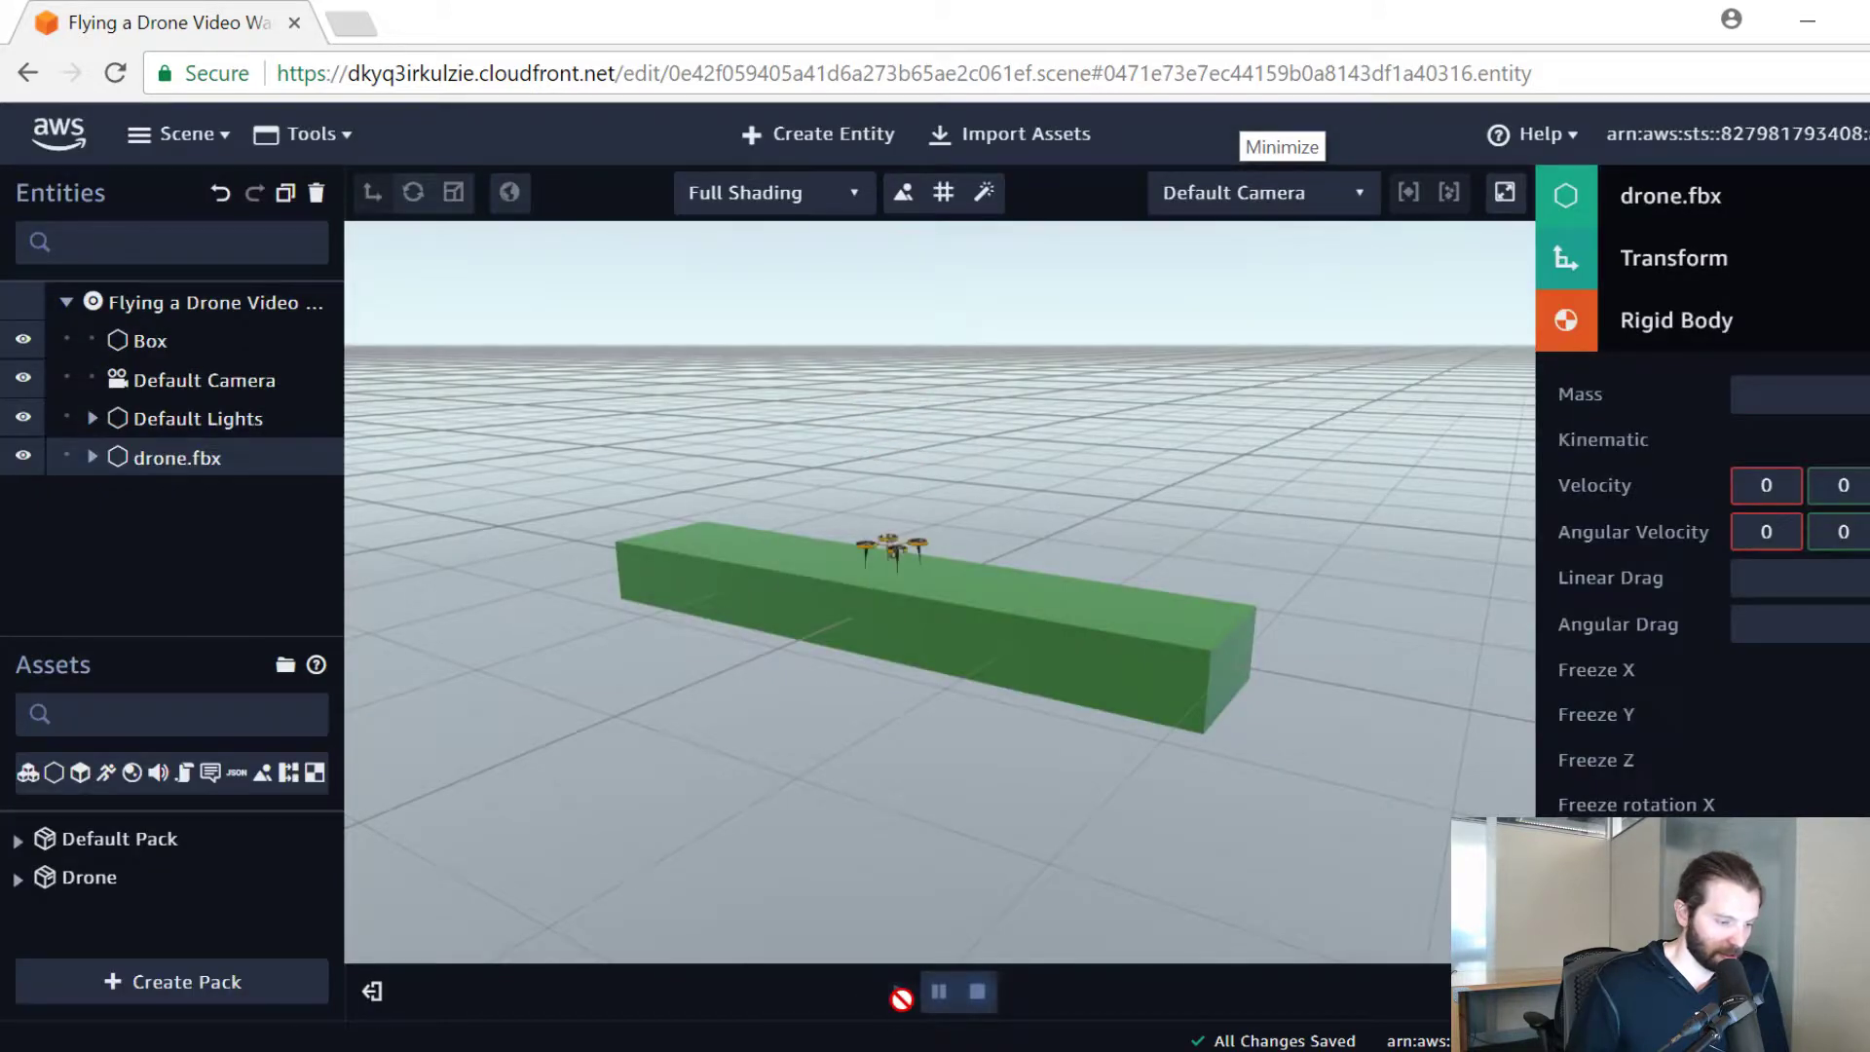
left_click_drag(1383, 646, 918, 732)
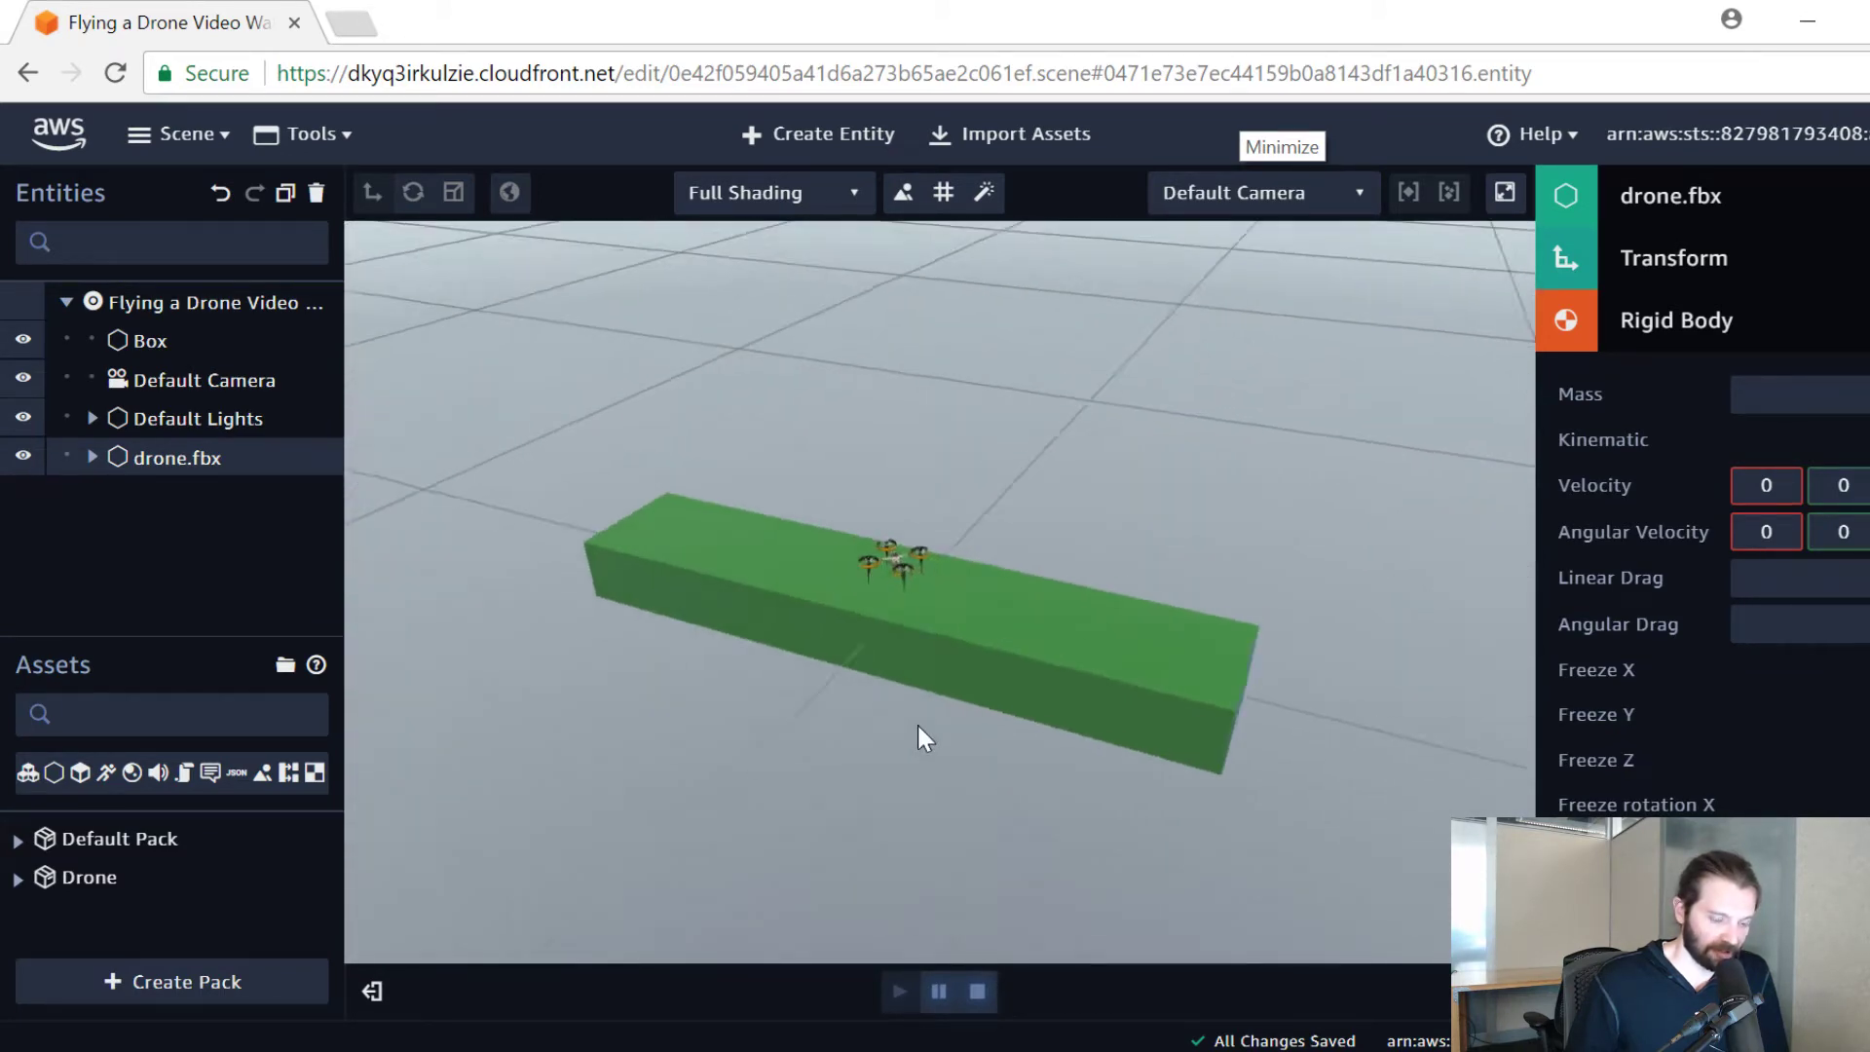
left_click(1753, 341)
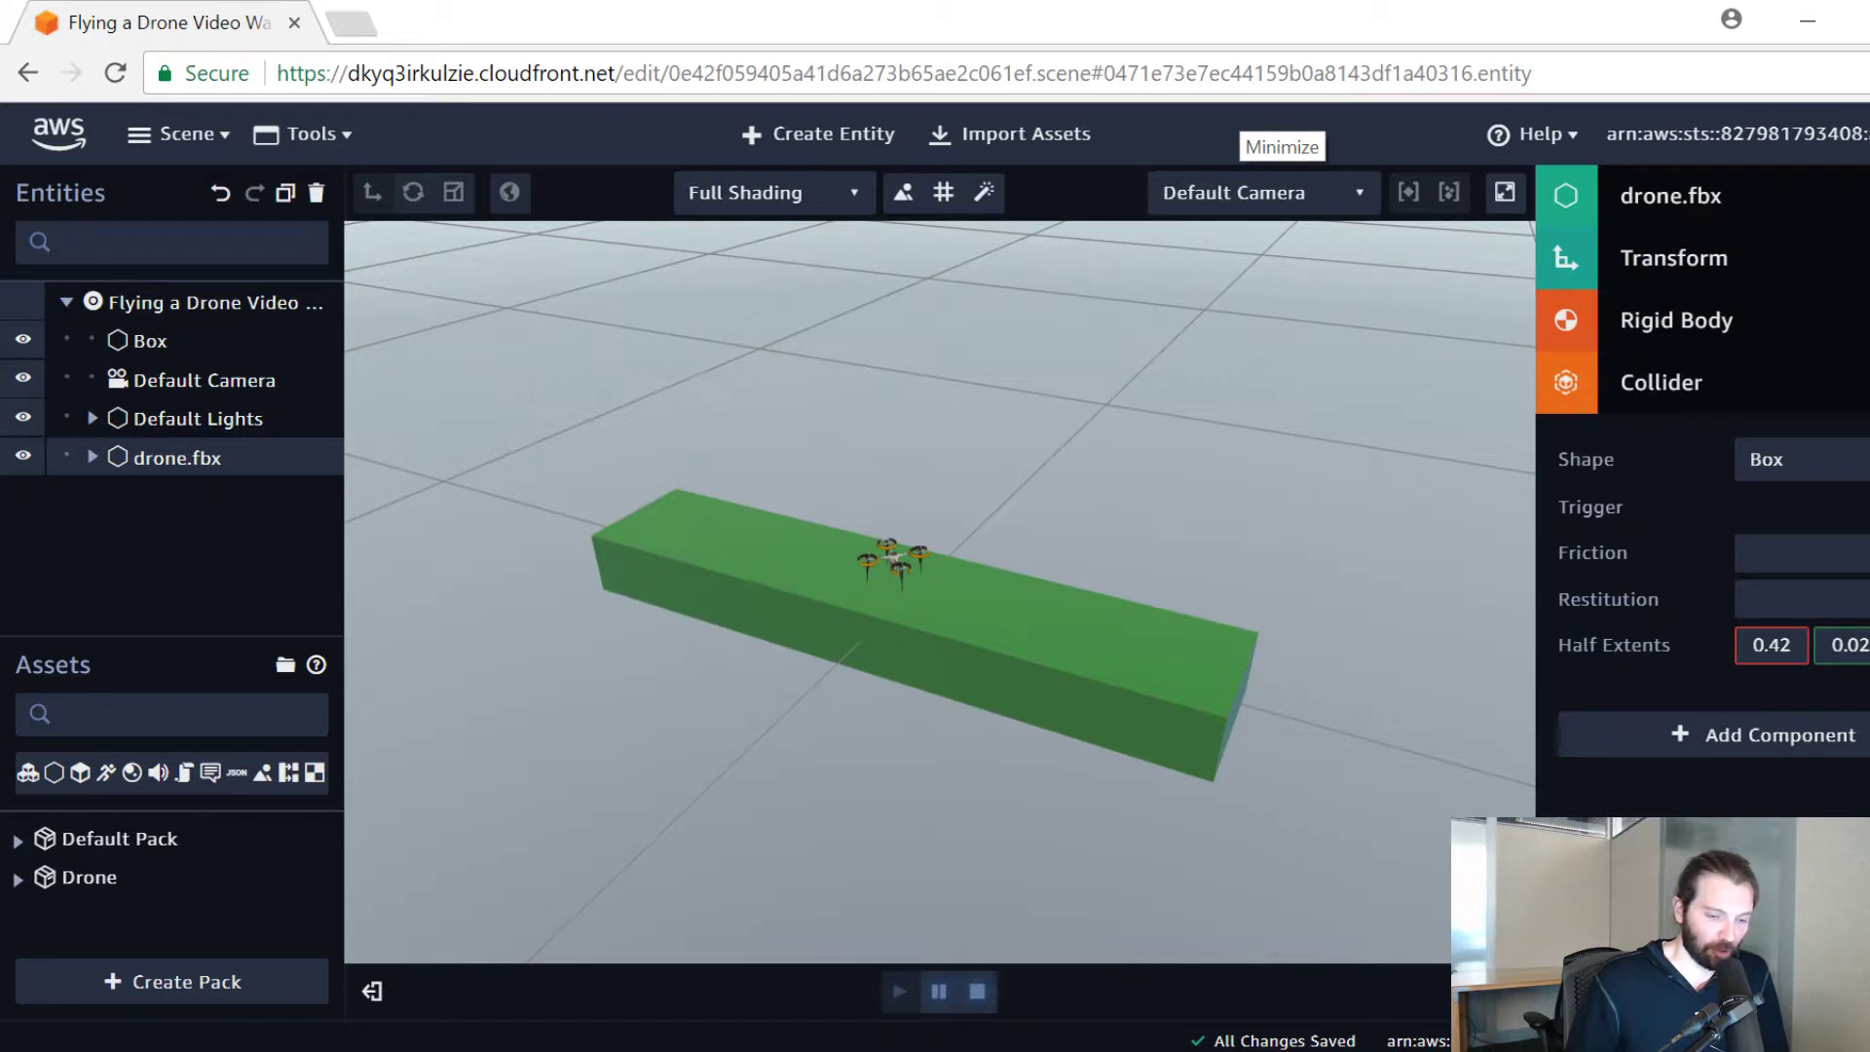
left_click_drag(1009, 503, 1333, 369)
left_click_drag(937, 714, 972, 765)
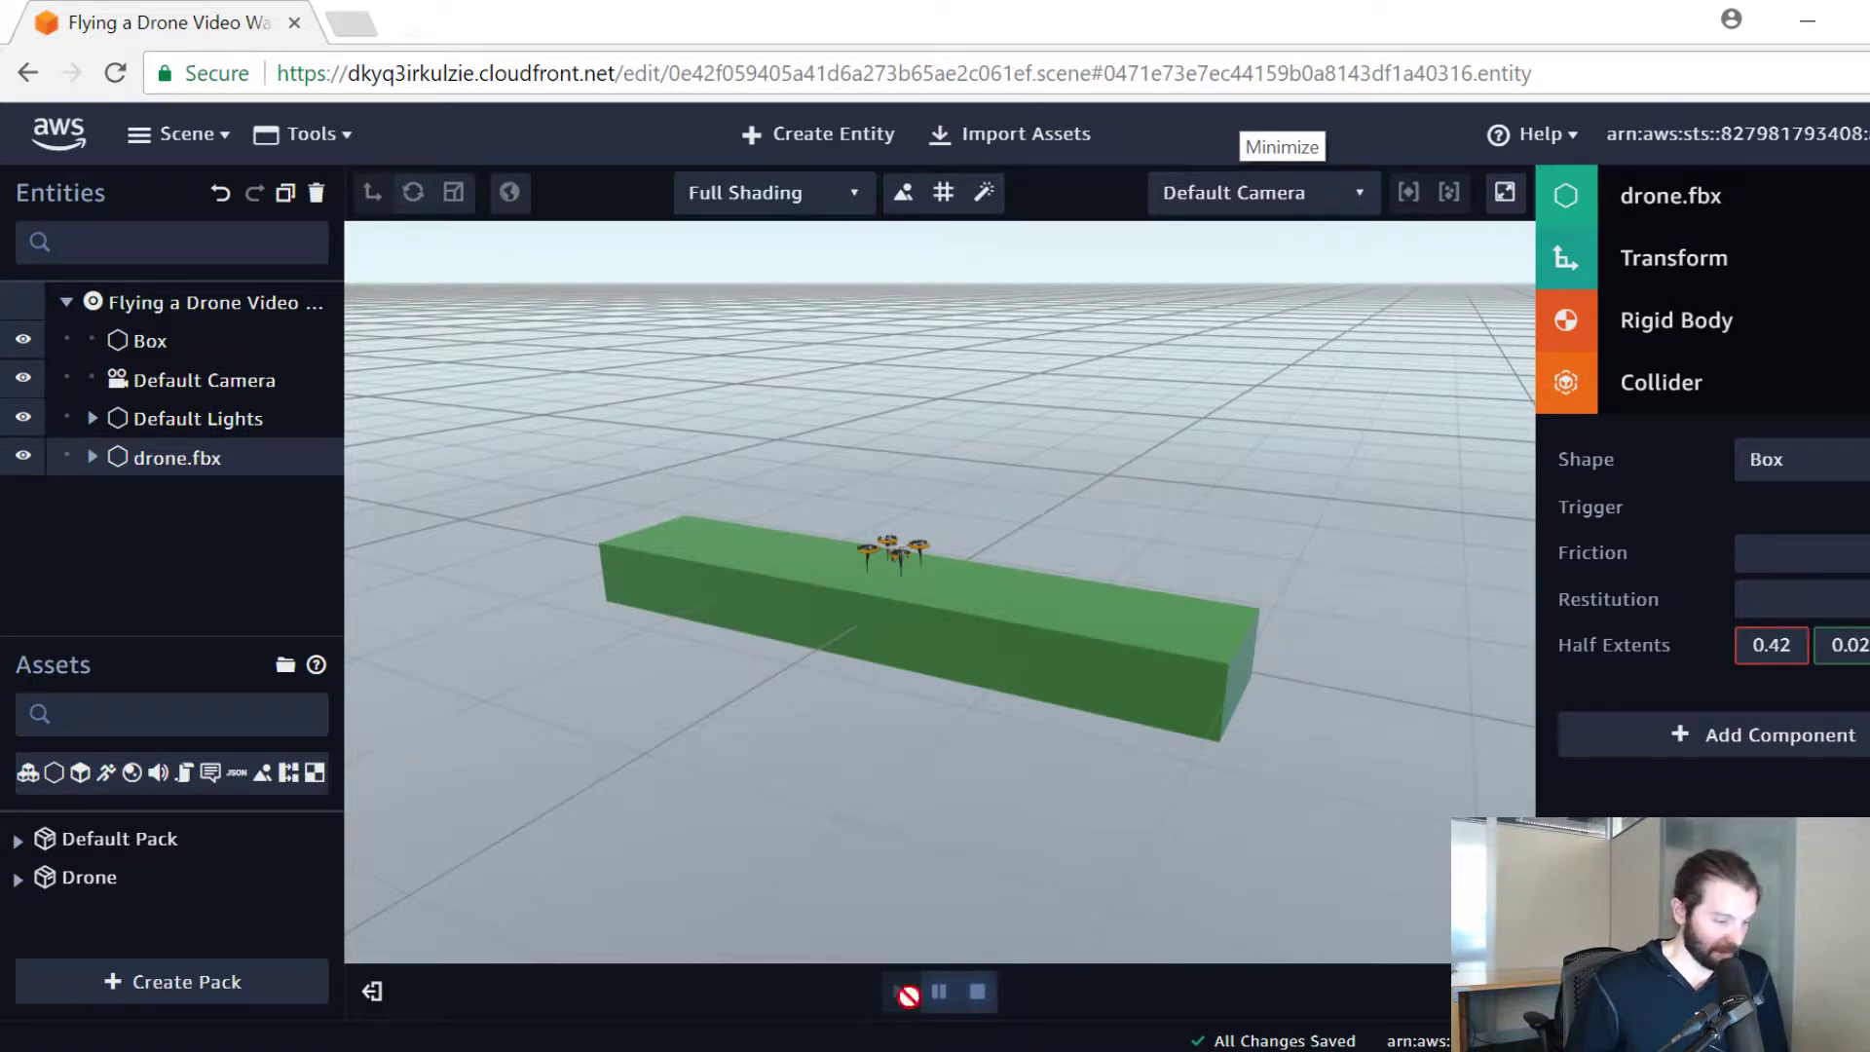
left_click(976, 992)
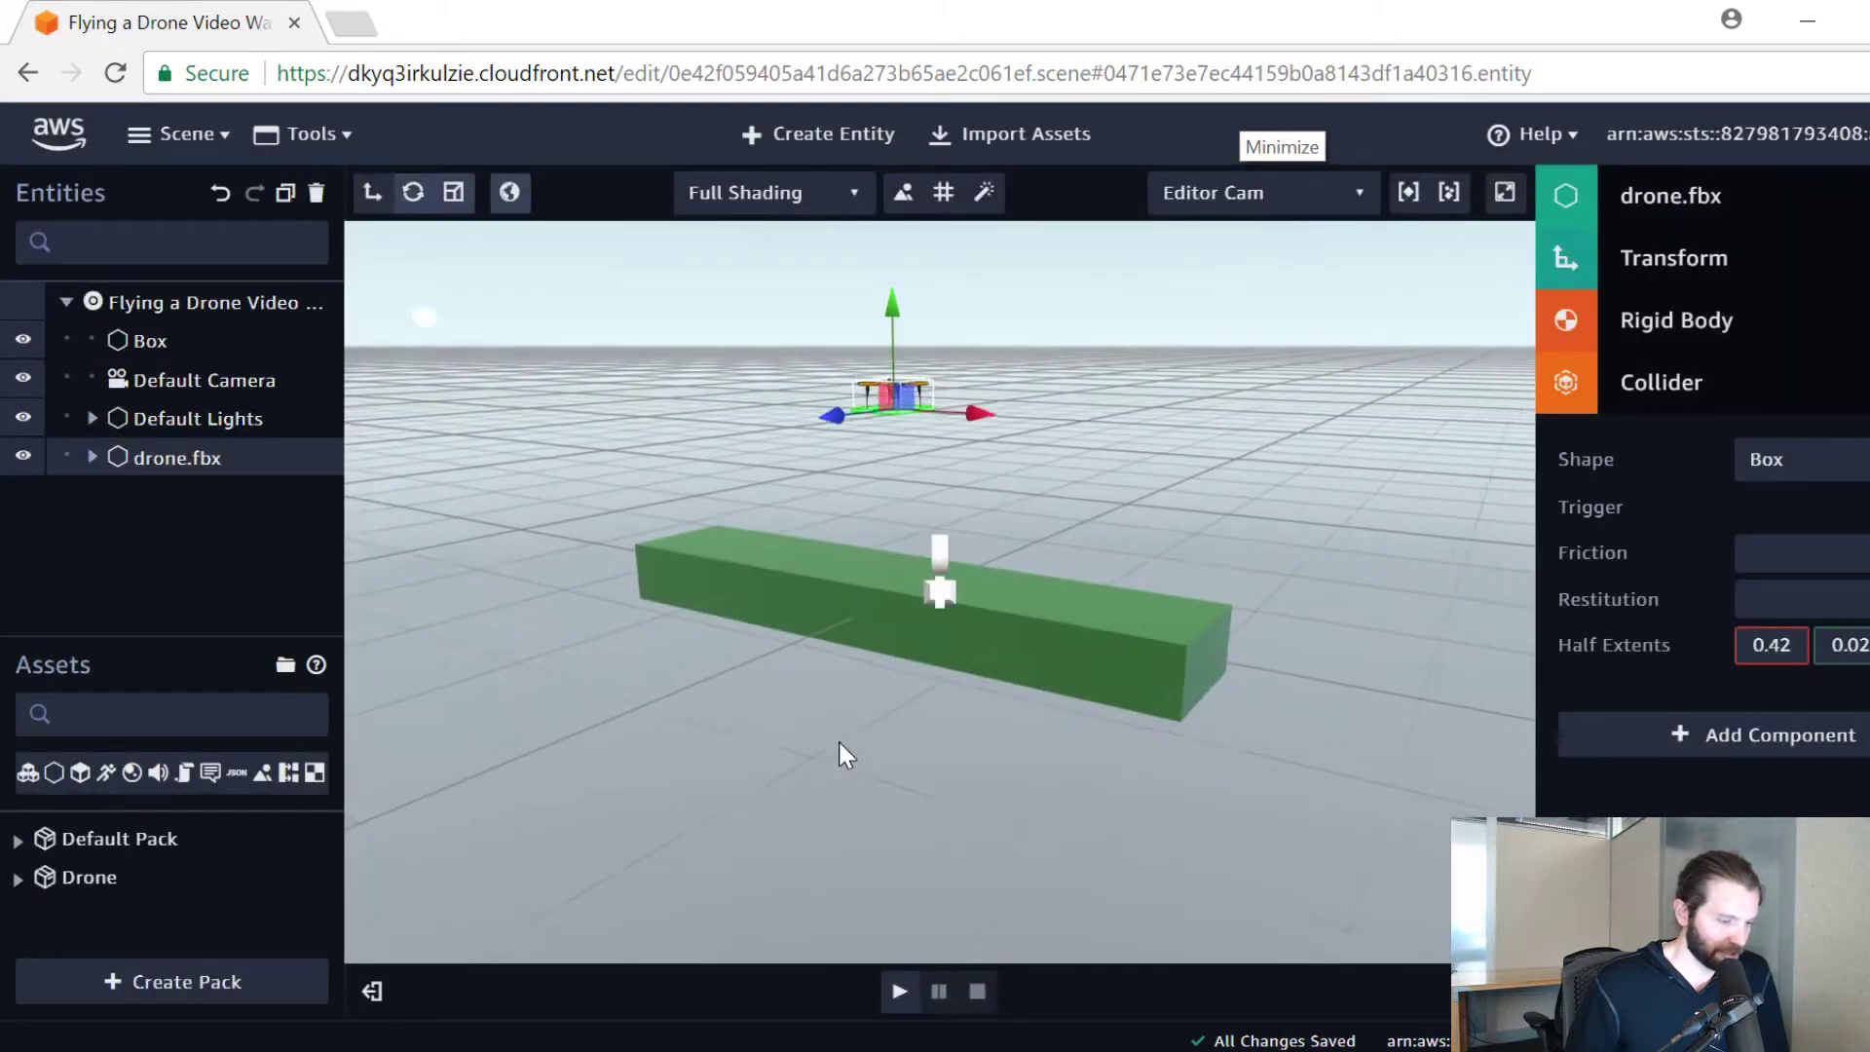
Step: Lower the drone to rest on the green box's top surface and collapse its Collider settings
left_click_drag(892, 317, 898, 454)
left_click_drag(797, 776, 910, 628)
scroll(912, 631, "up", 3)
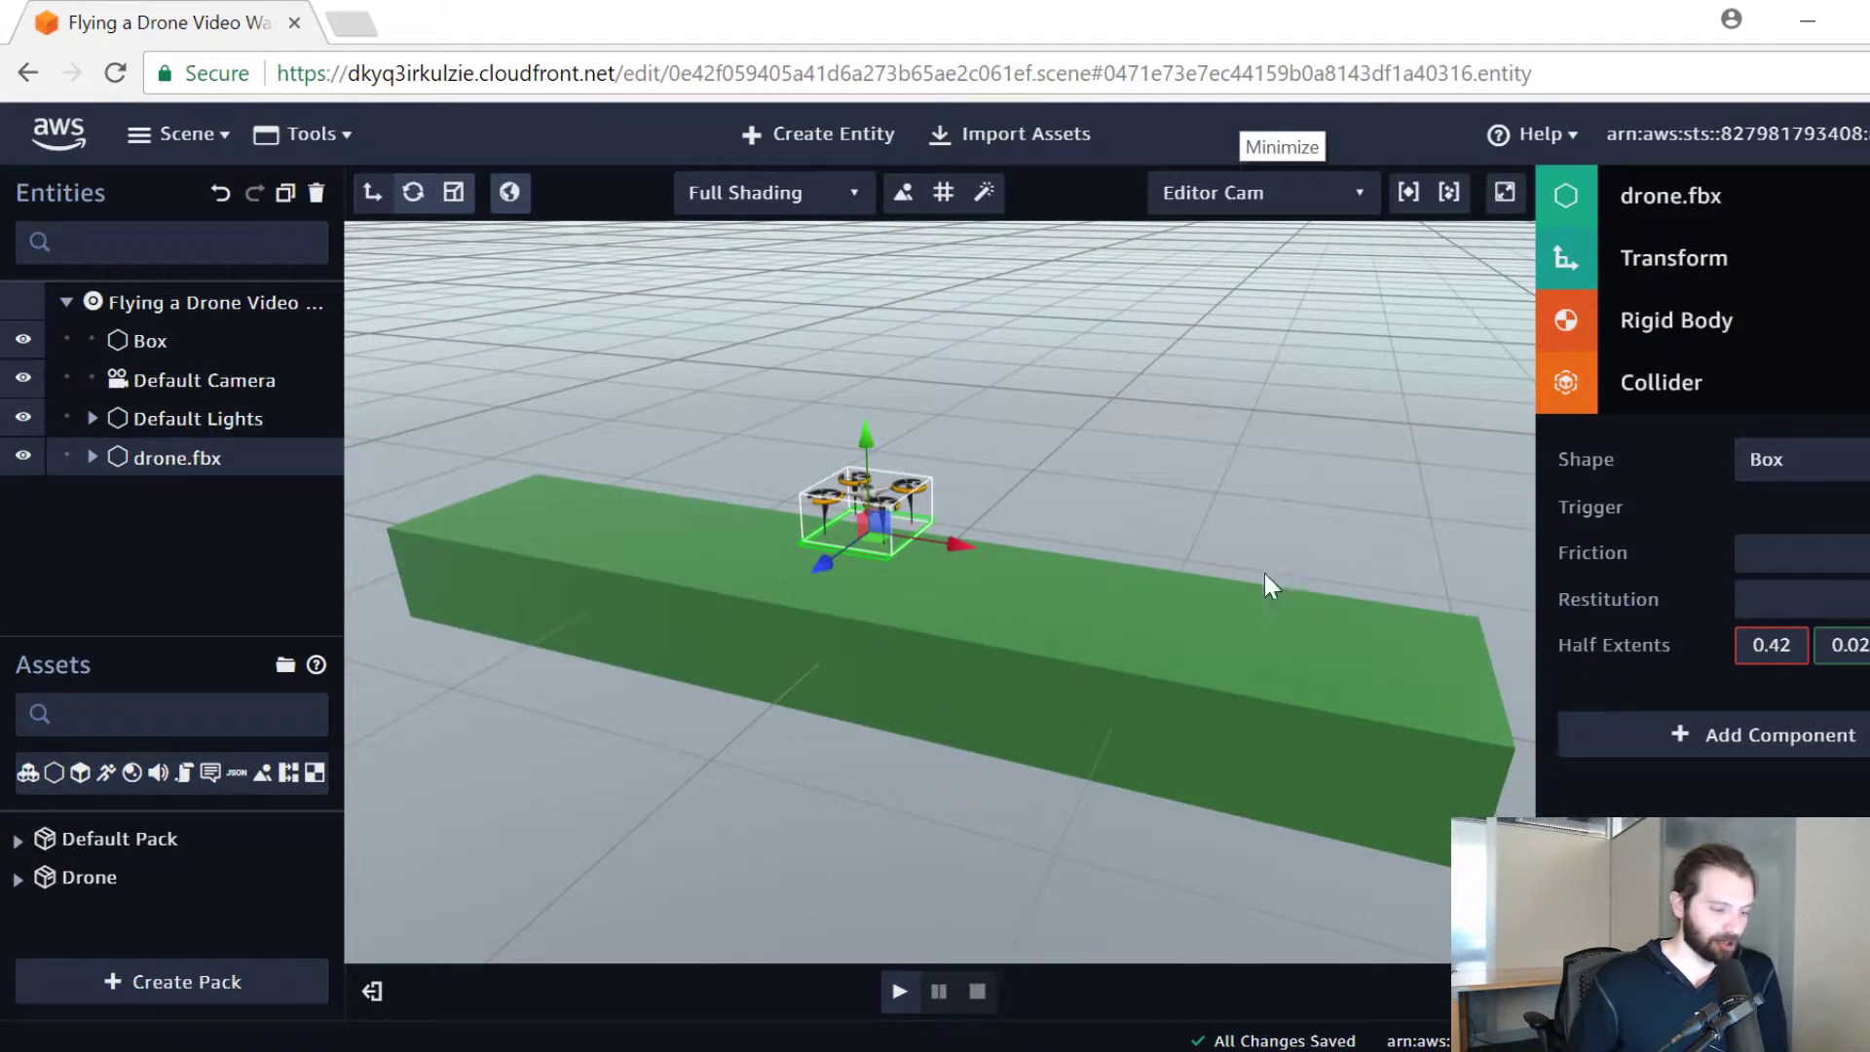
right_click_drag(926, 821, 1023, 877)
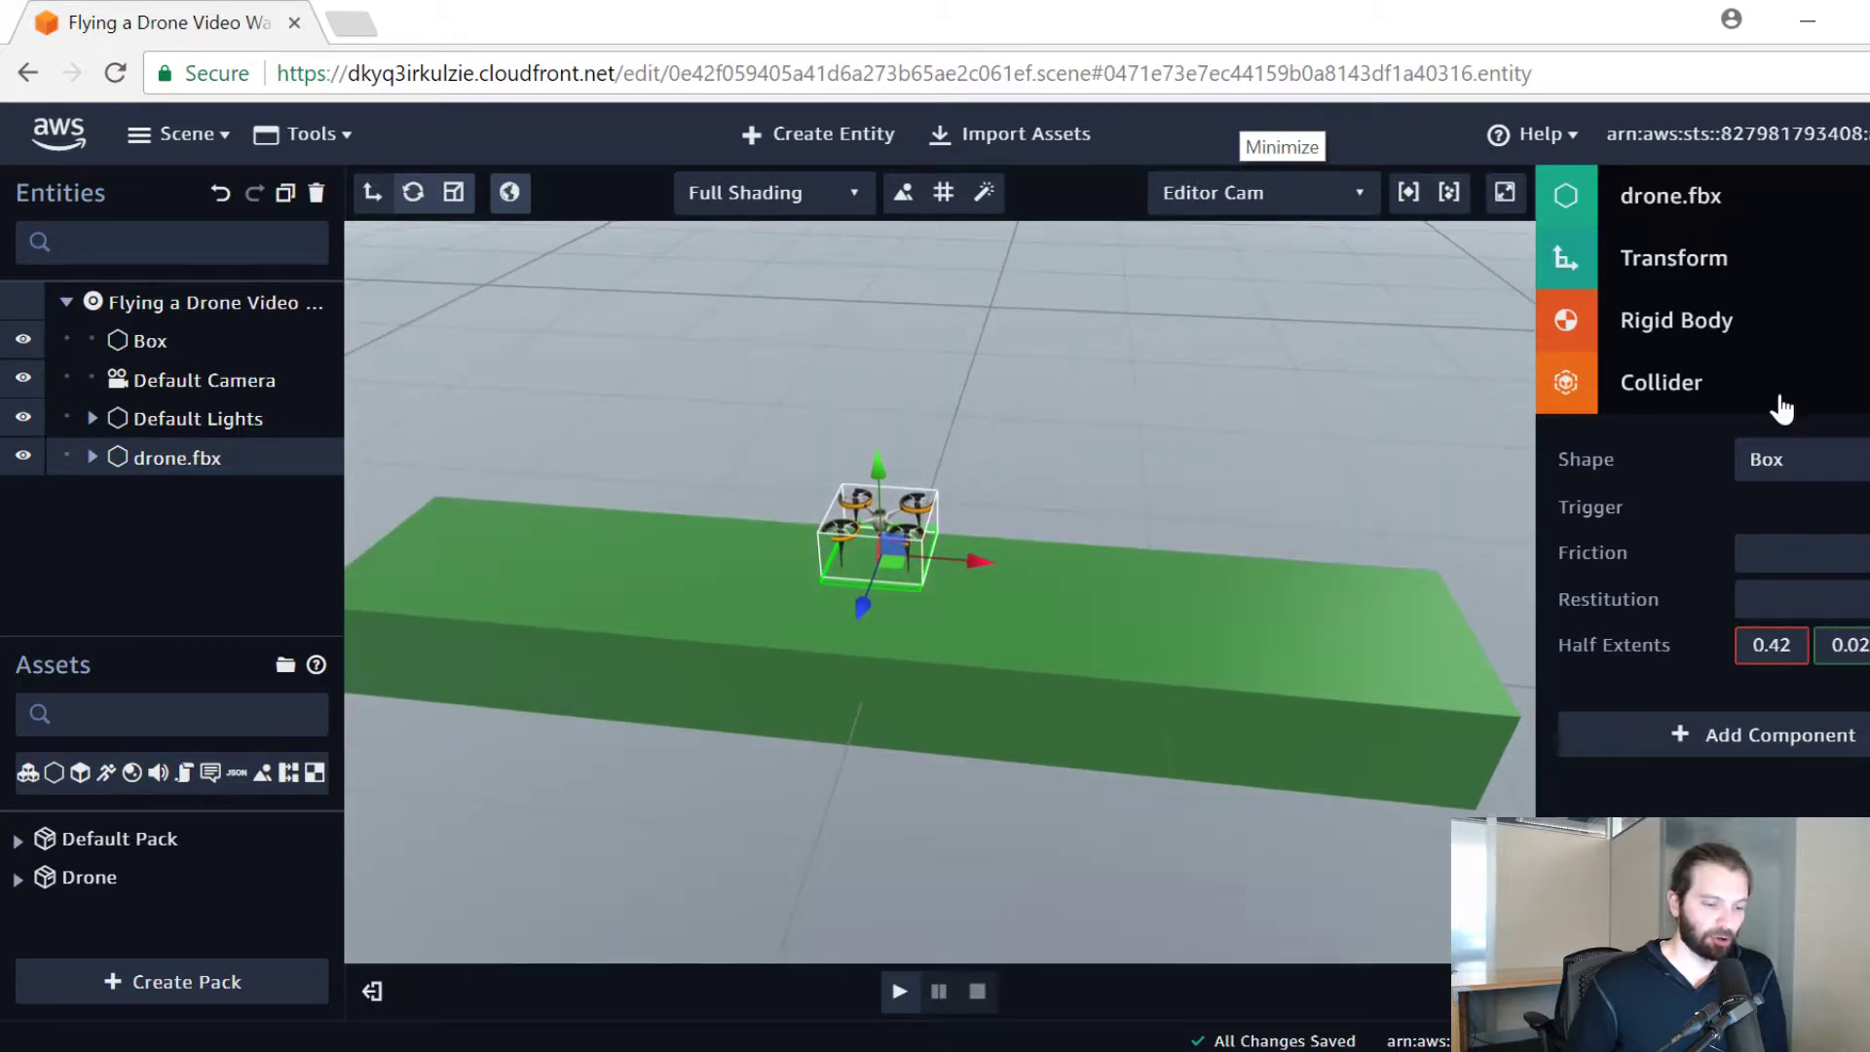
left_click(1700, 389)
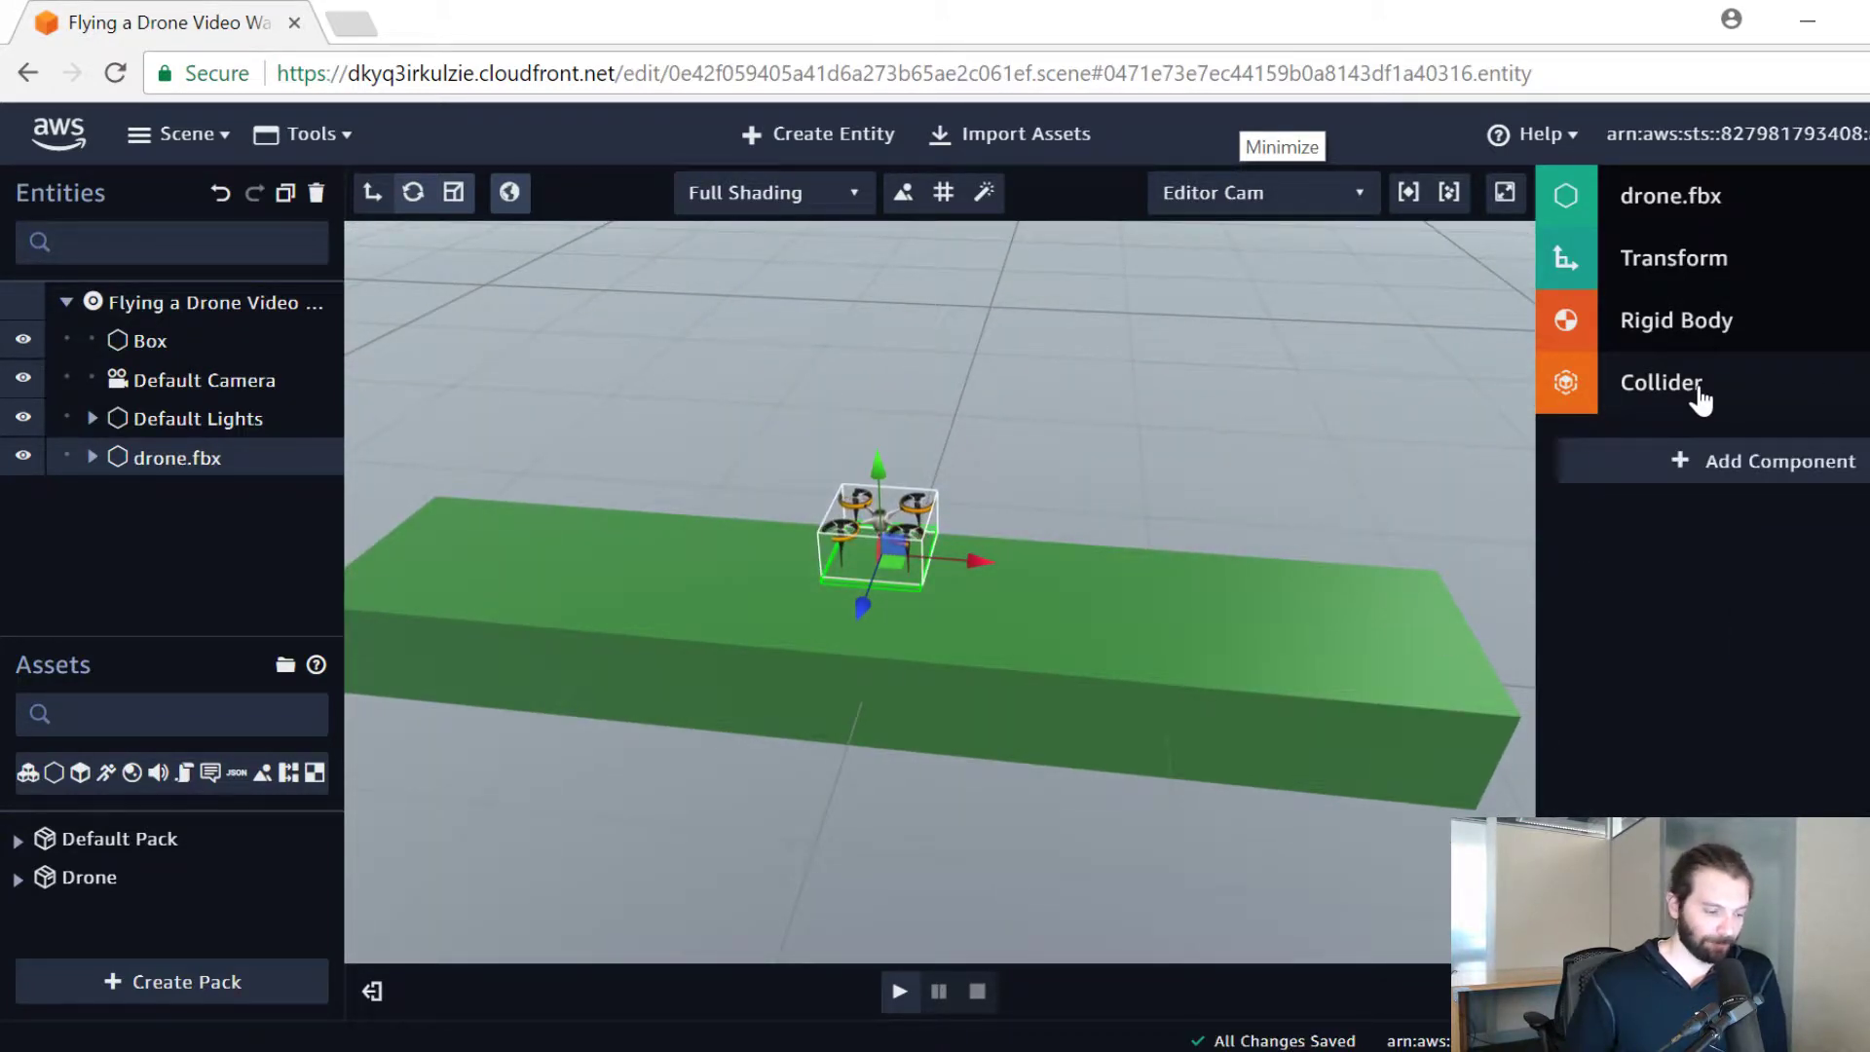
left_click_drag(1207, 656, 1130, 599)
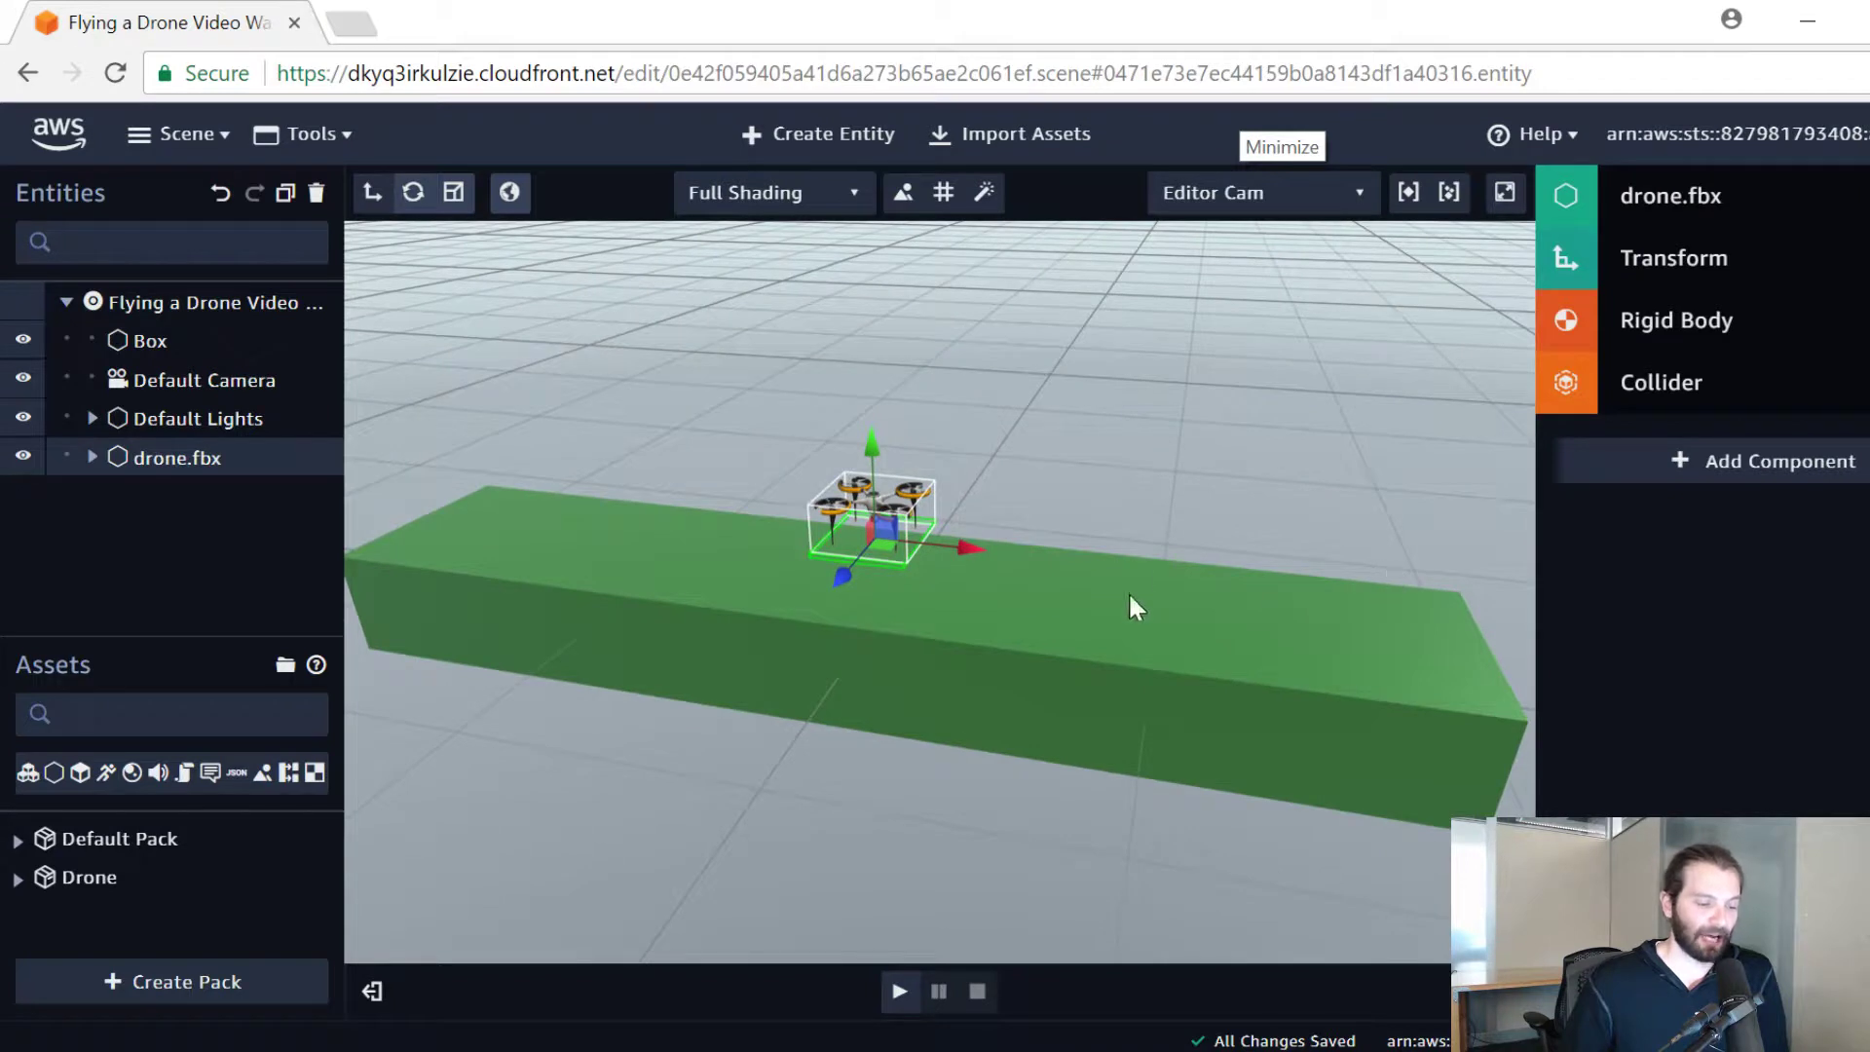
Step: Add a State Machine component to the drone and create a new behavior in it
left_click(1784, 460)
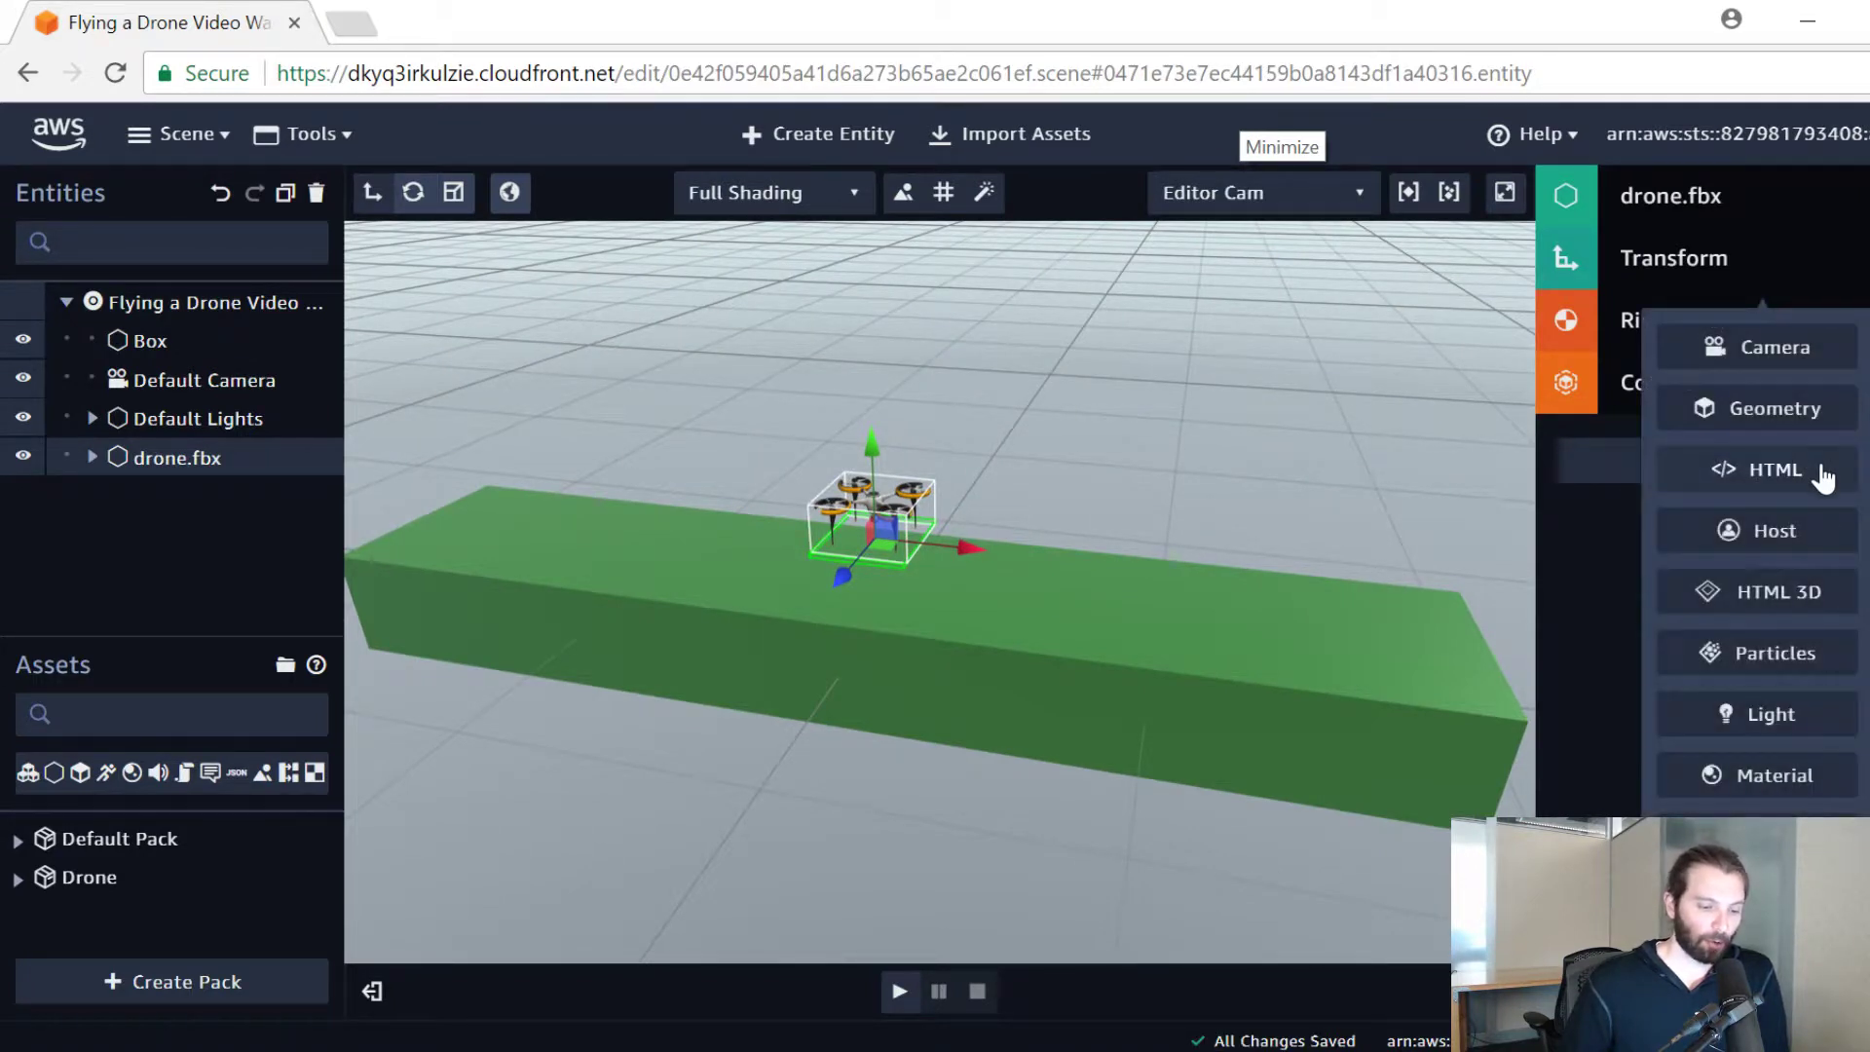
left_click(1828, 494)
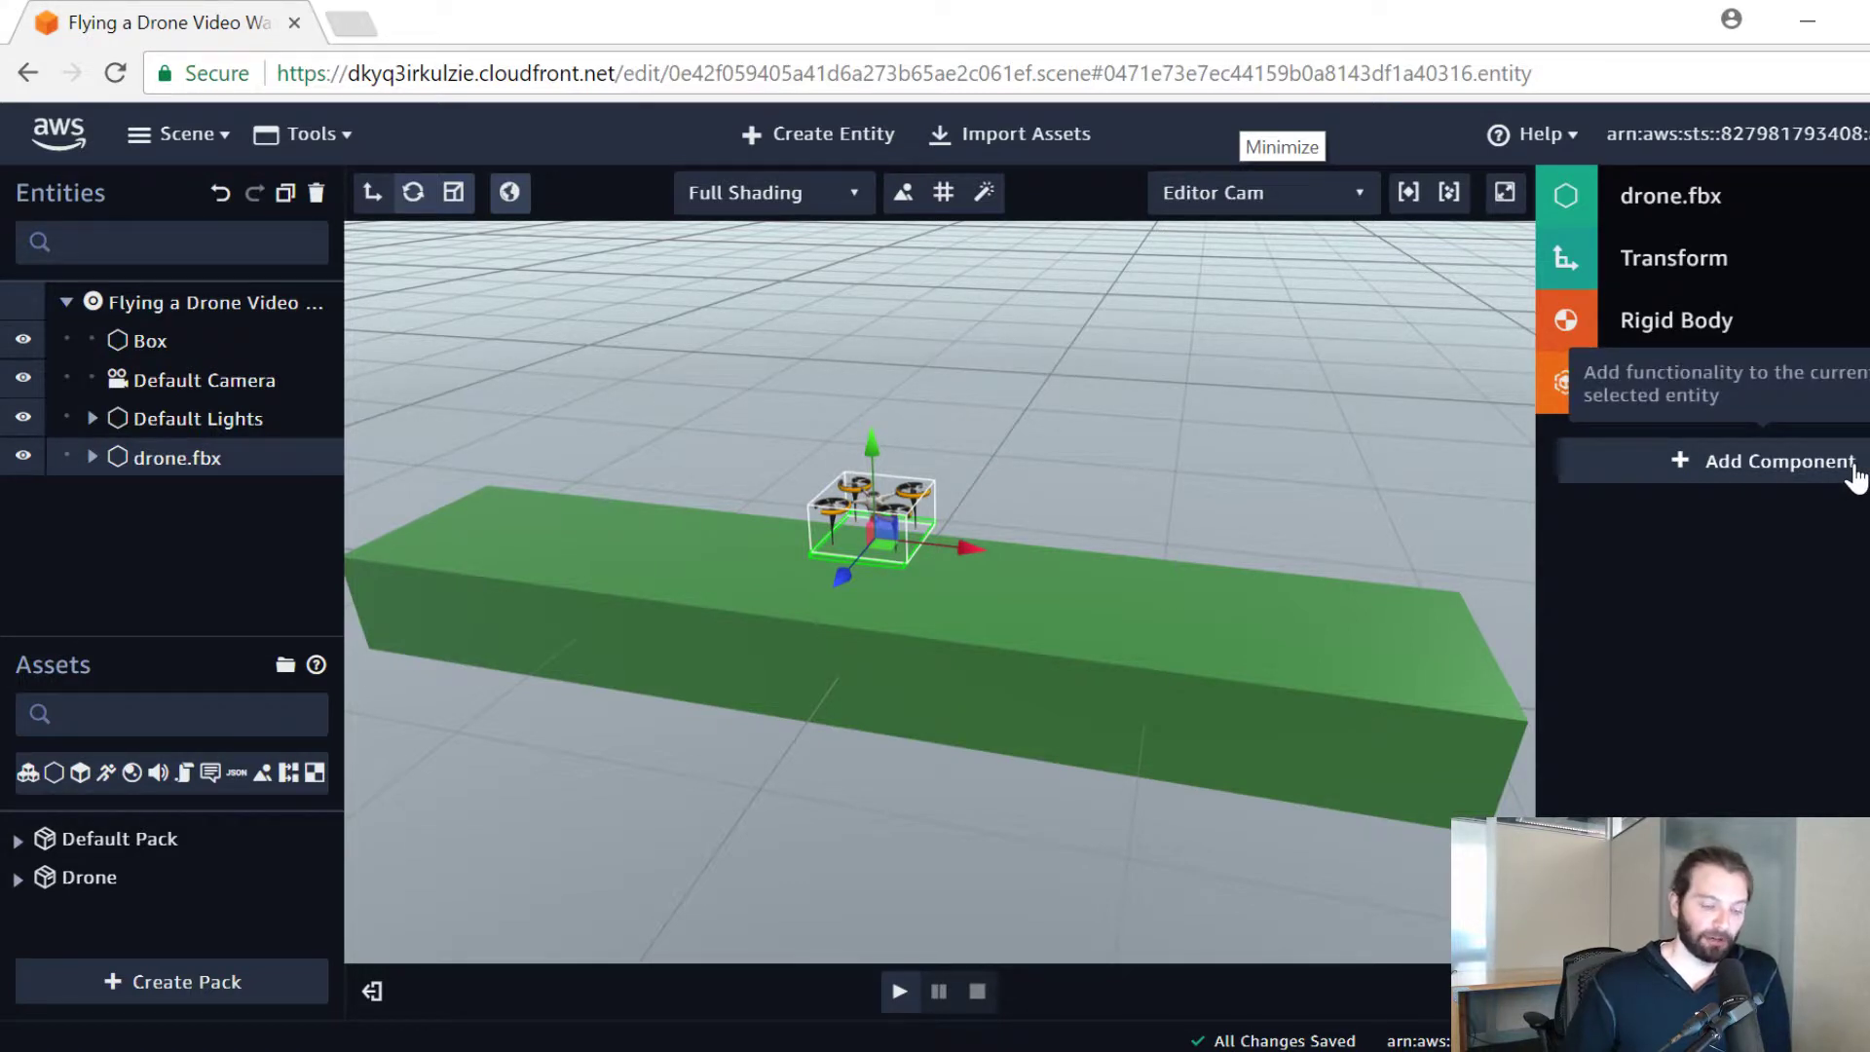
left_click(1854, 469)
scroll(1781, 466, "down", 3)
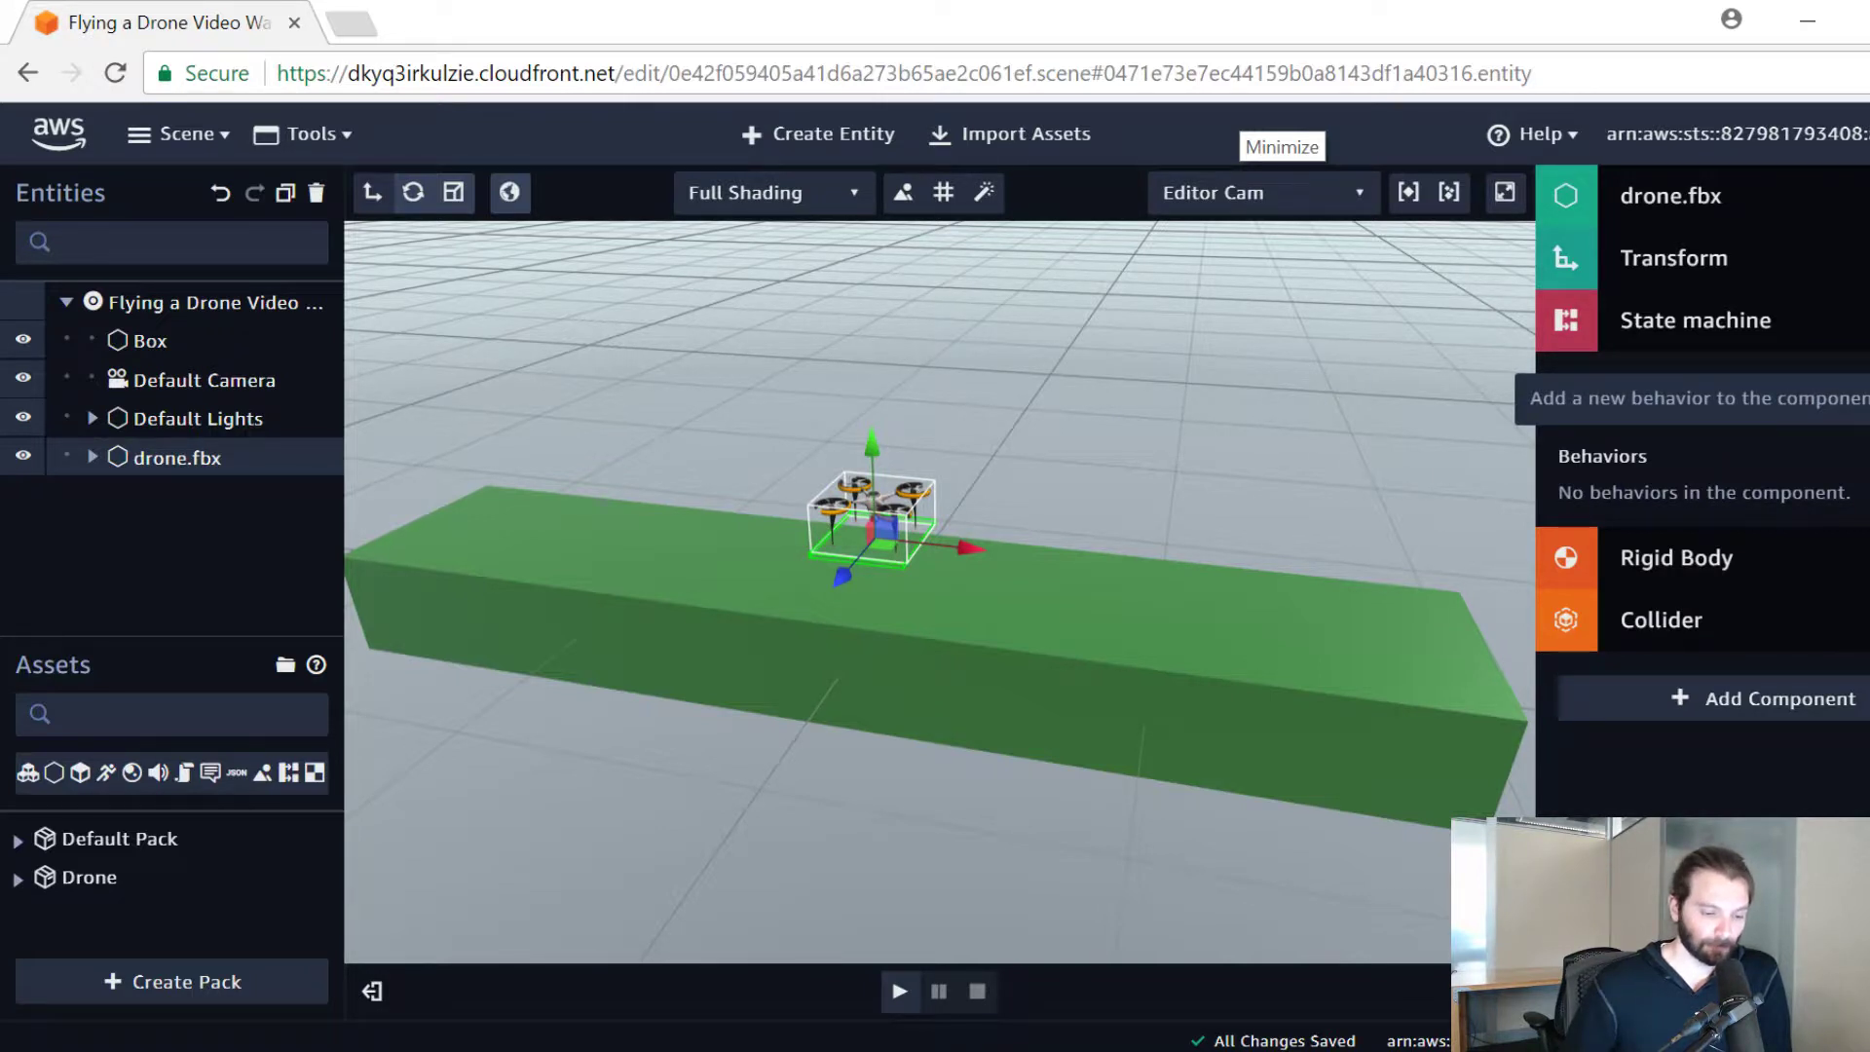
left_click(1646, 378)
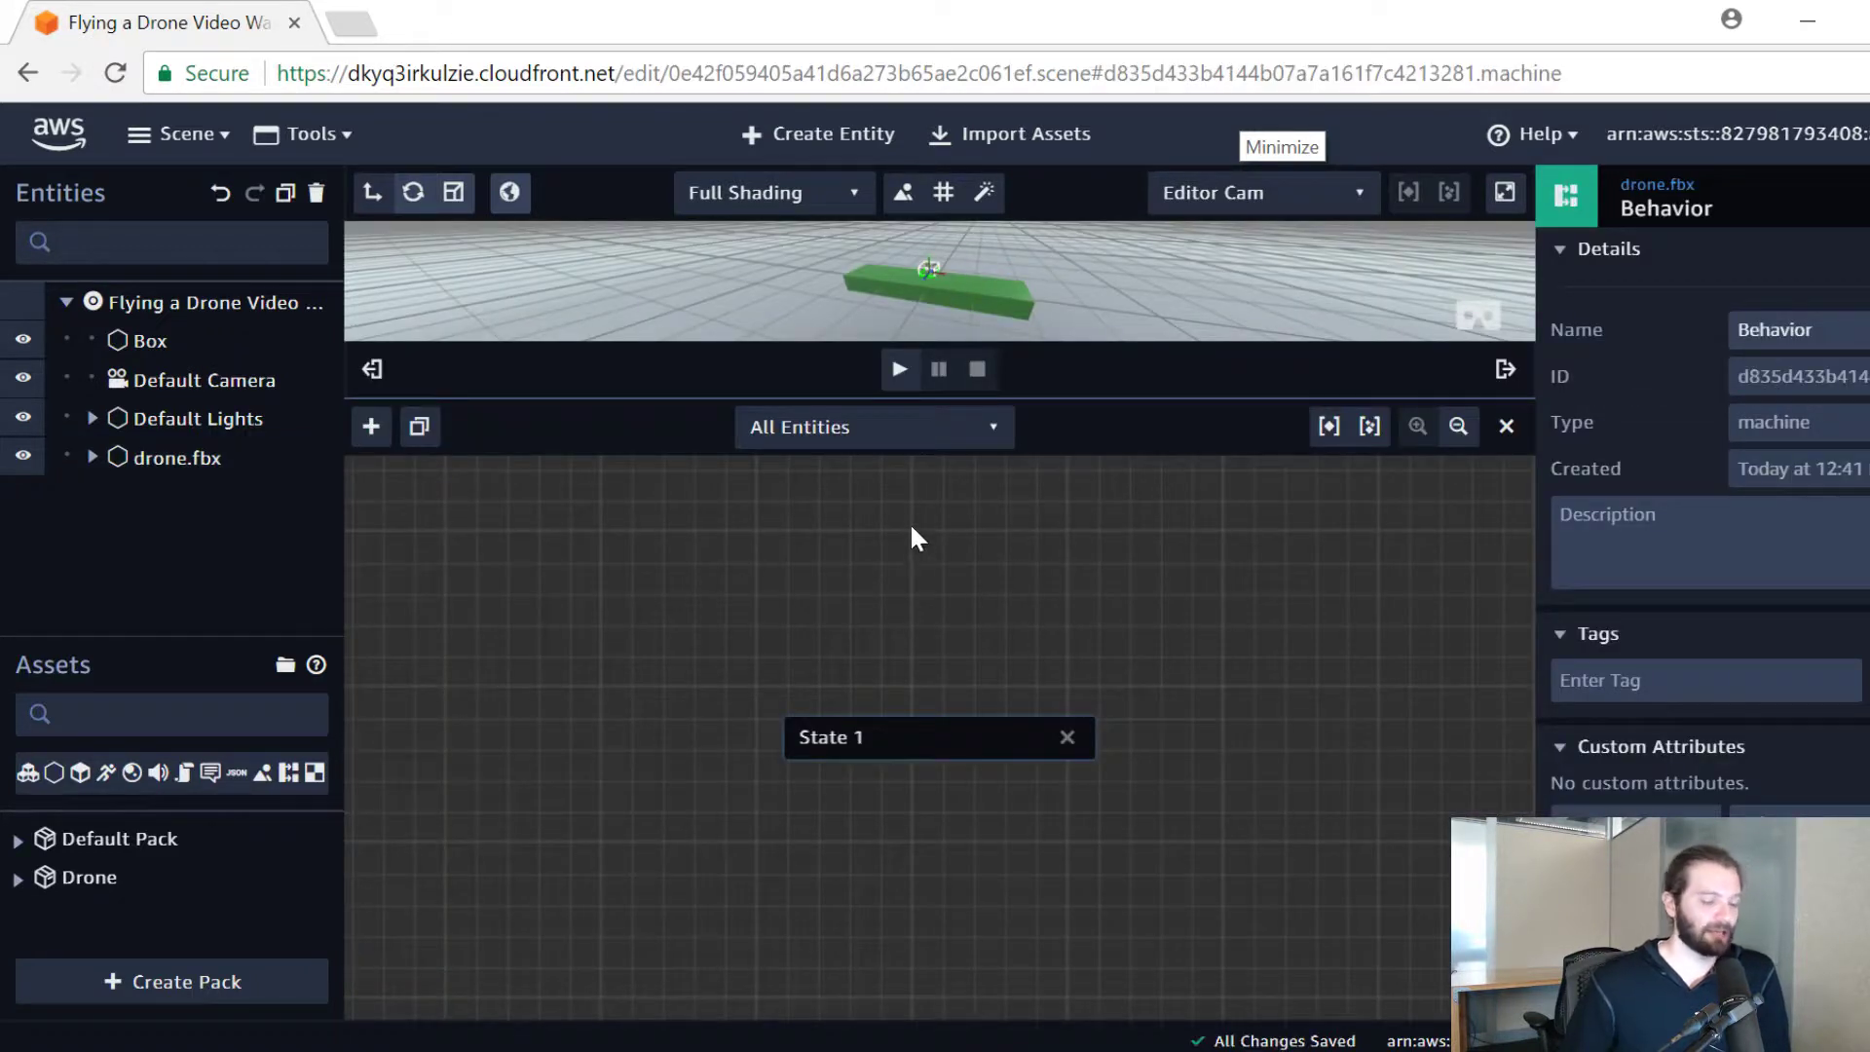
Step: Enlarge the 3D view above the state graph and reposition the State 1 node in the graph's upper-left area
left_click_drag(1187, 395, 1178, 545)
left_click_drag(939, 907, 570, 820)
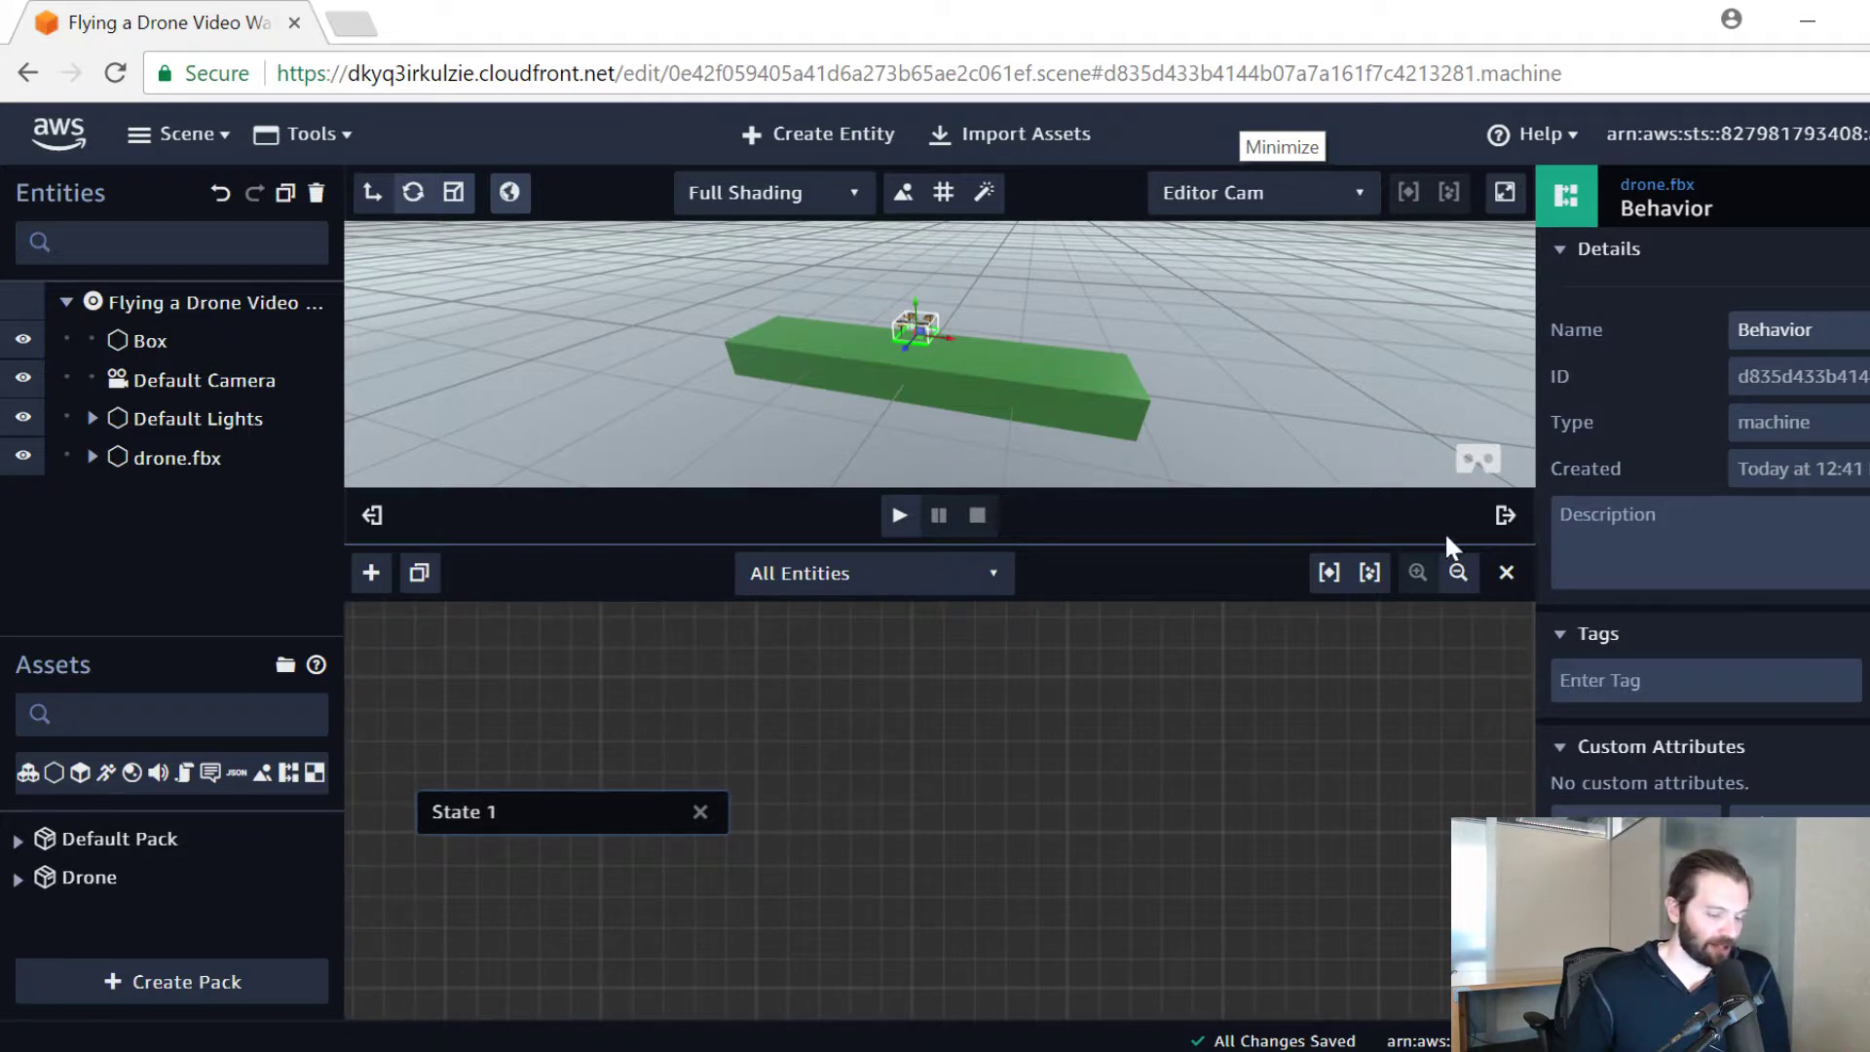
left_click_drag(559, 812, 708, 772)
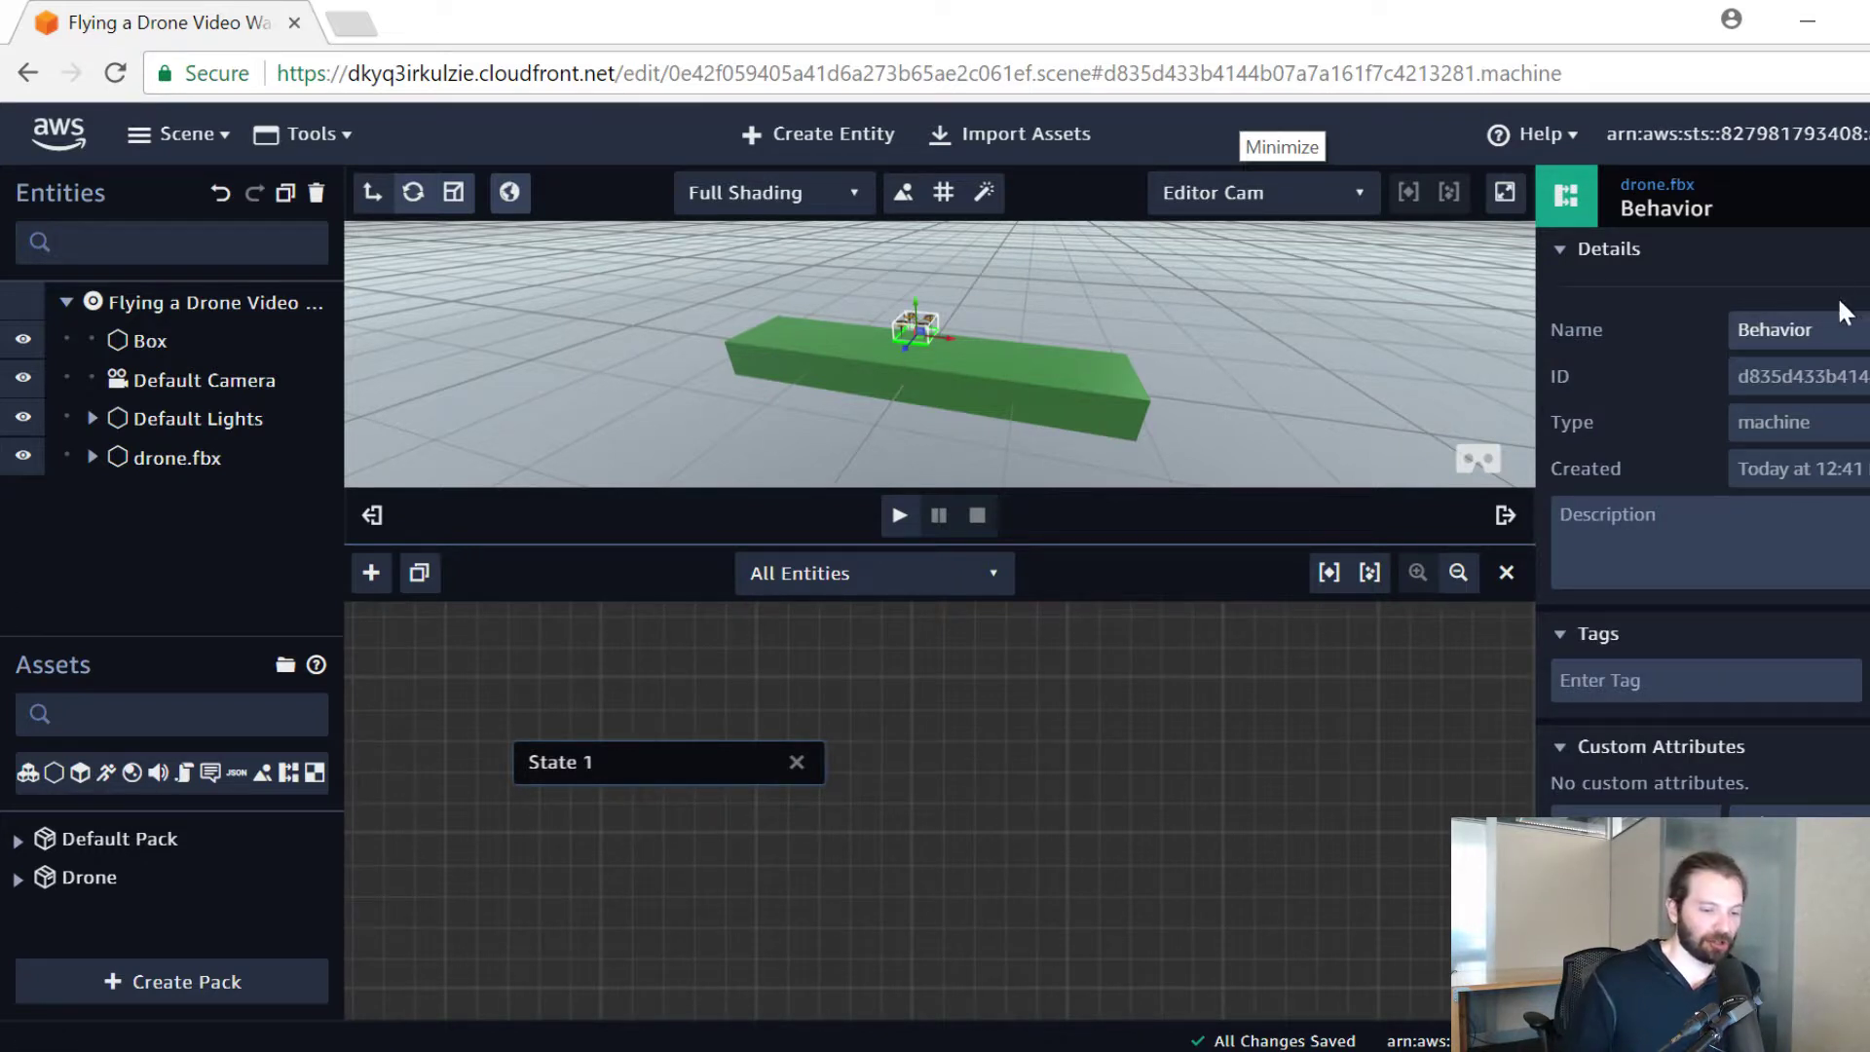
Step: Rename the drone's new behavior as Vertical Movement
double_click(1753, 330)
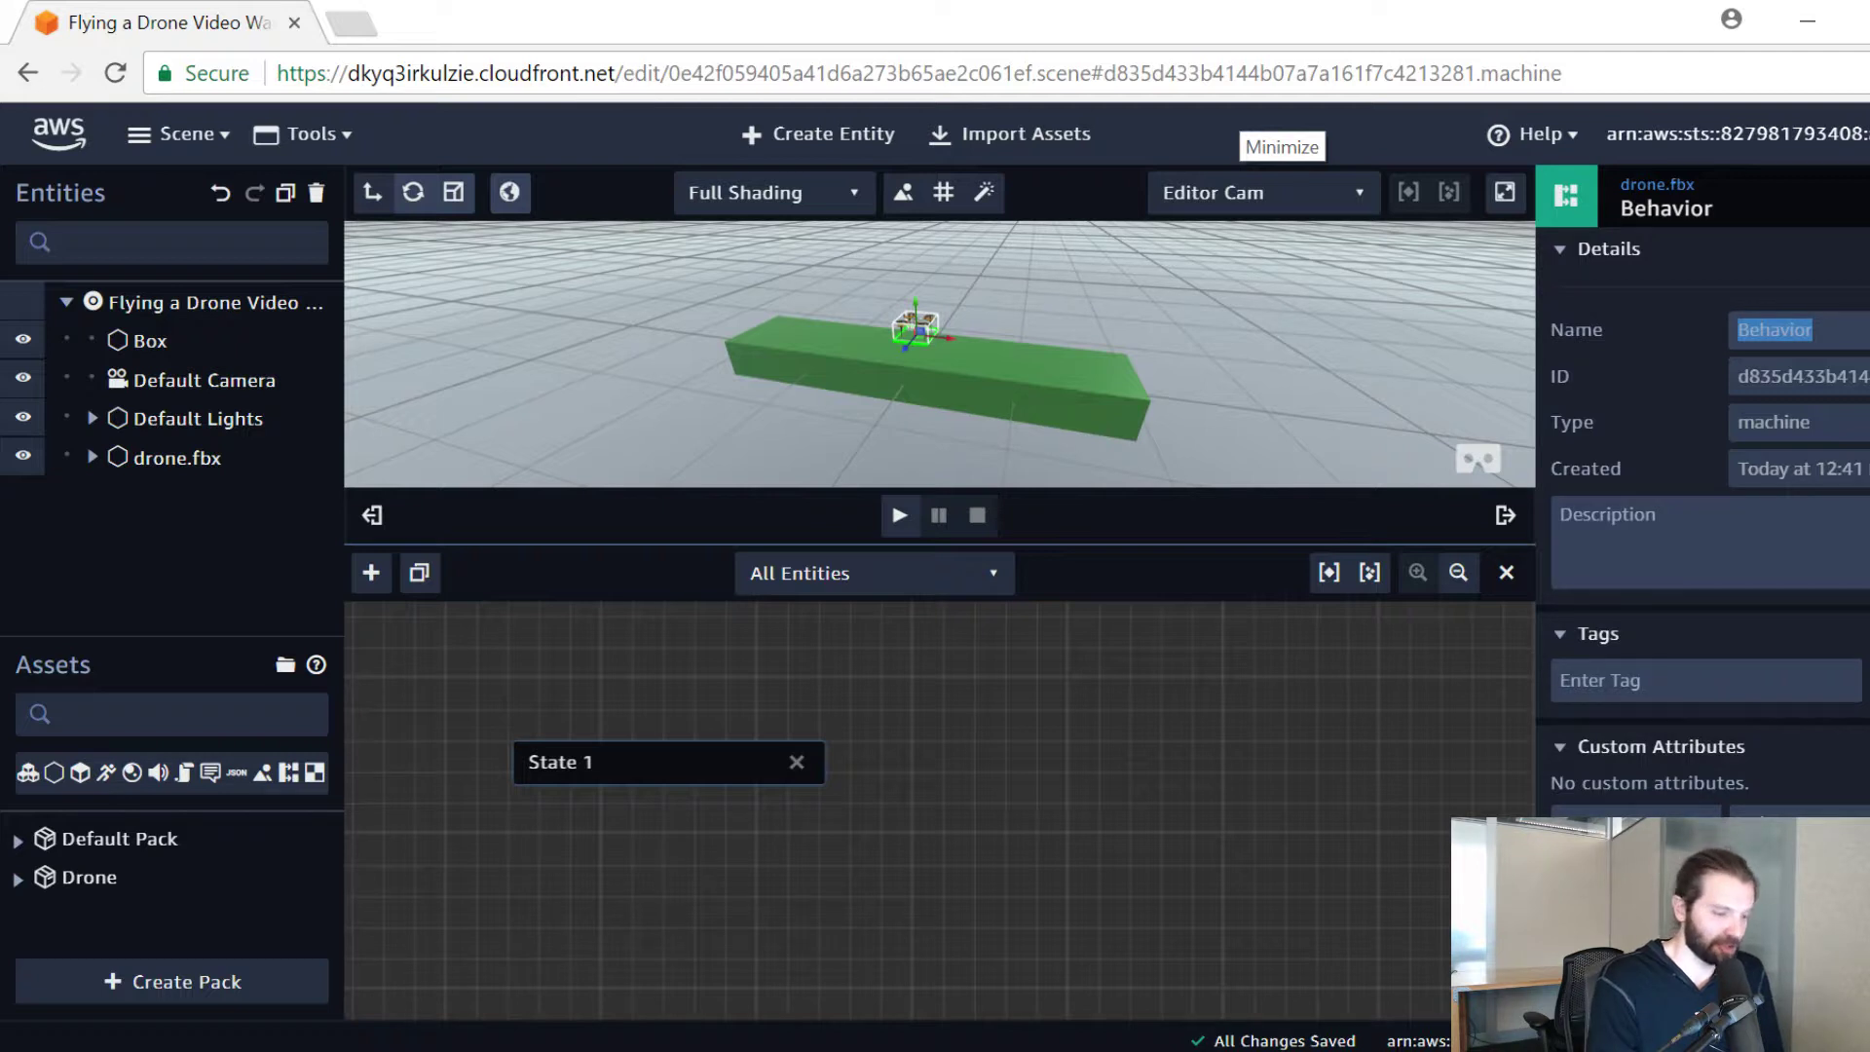
type("Verti")
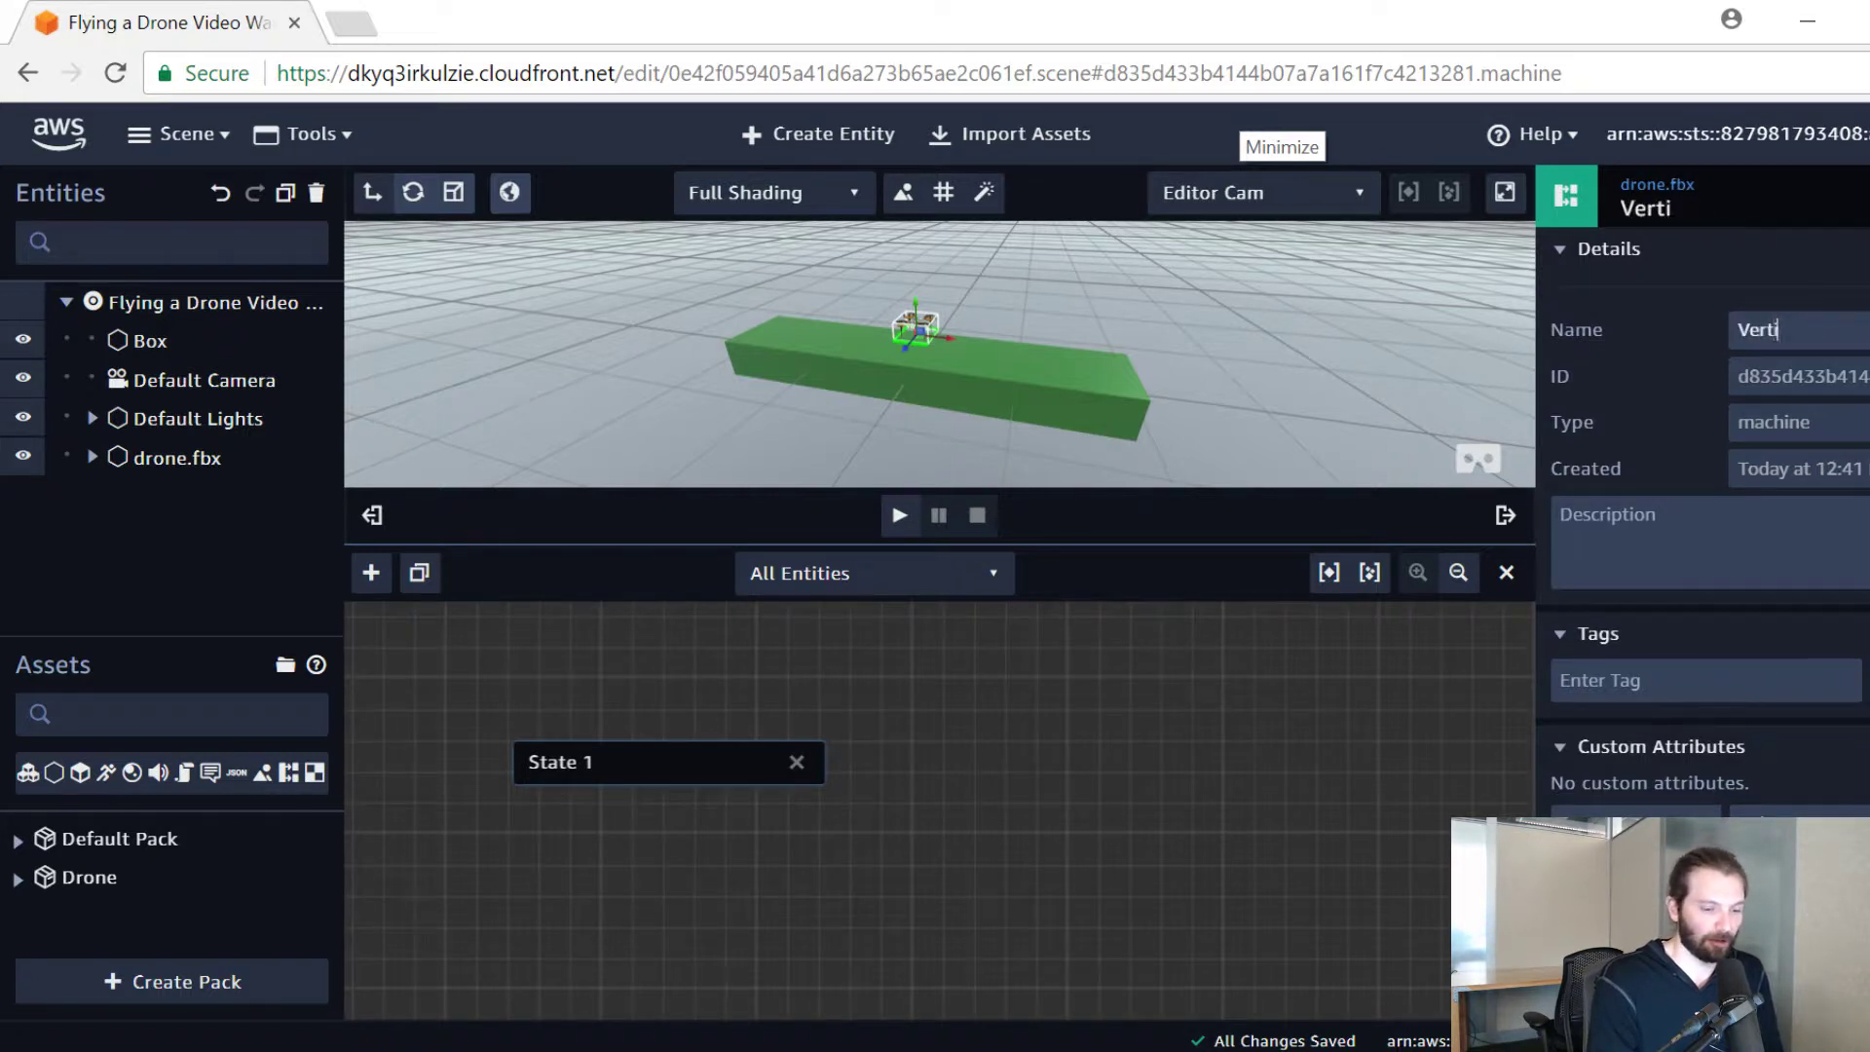
type("cal Movement")
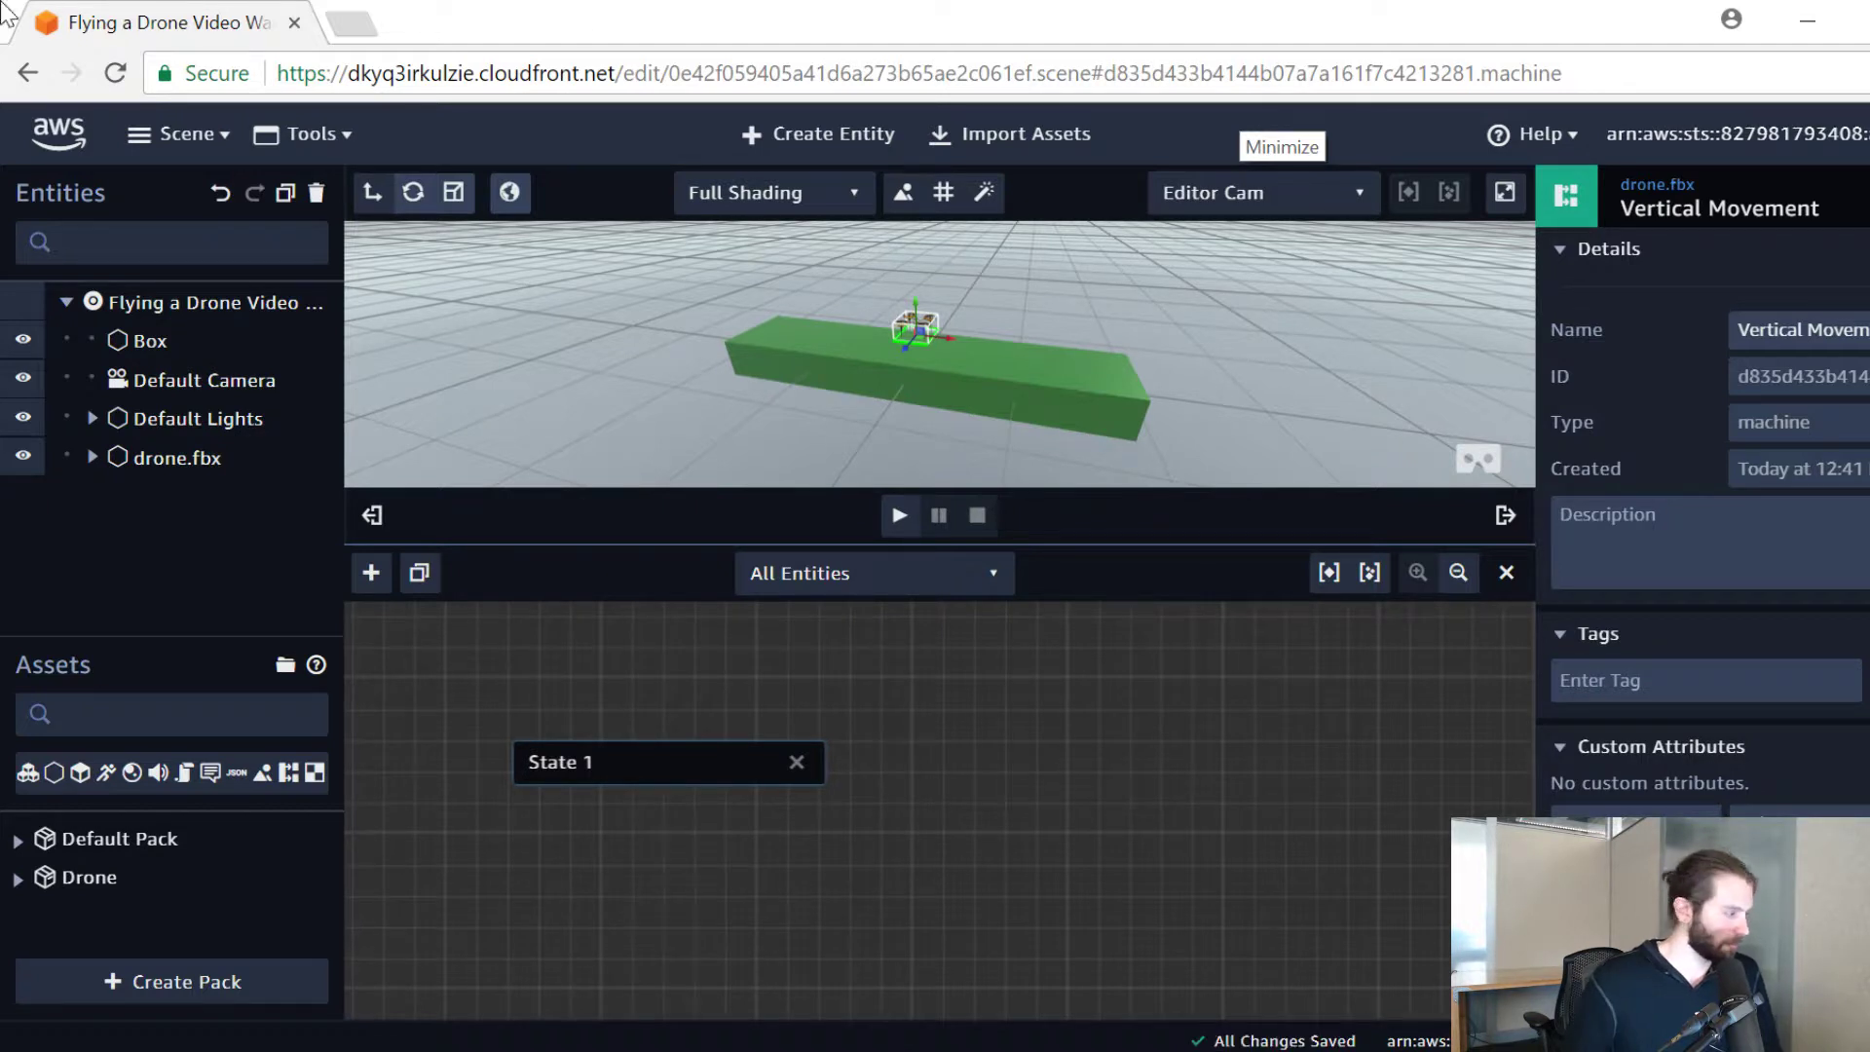
left_click(1060, 759)
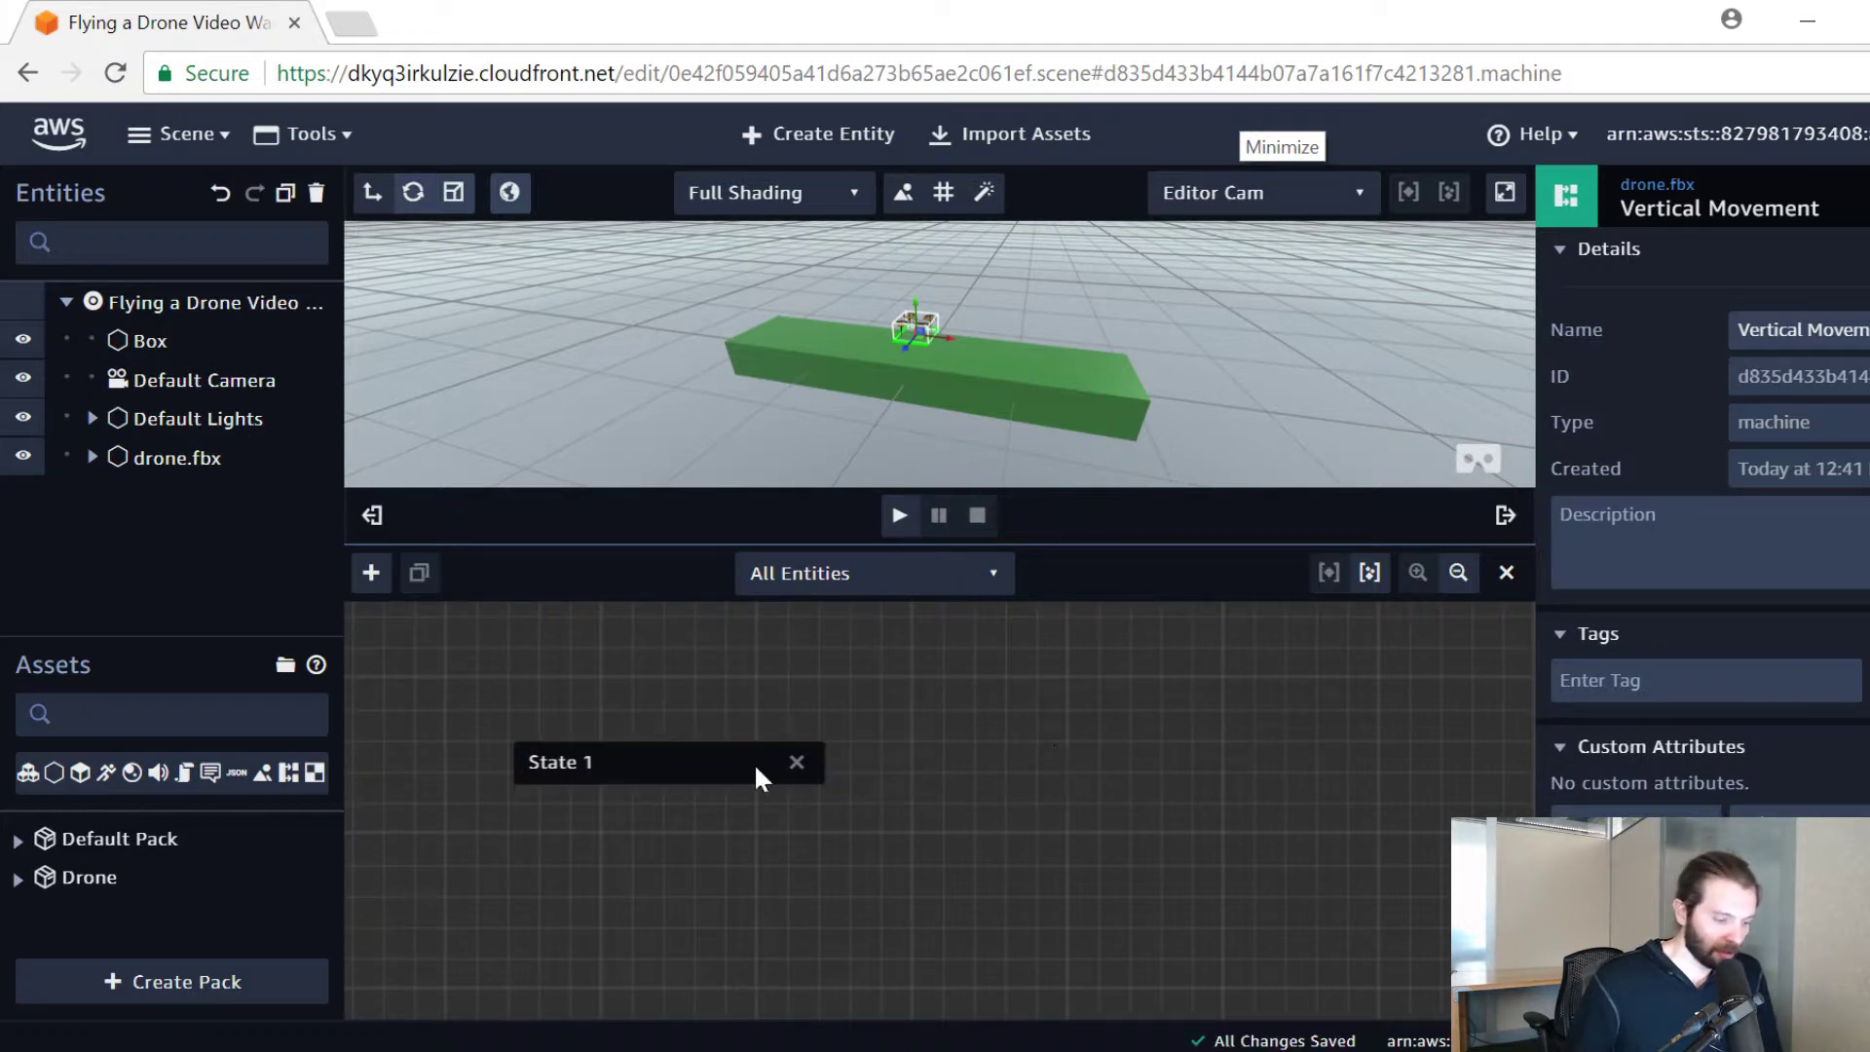
Step: Rename State 1 of the Vertical Movement behavior as No Movement
left_click(682, 774)
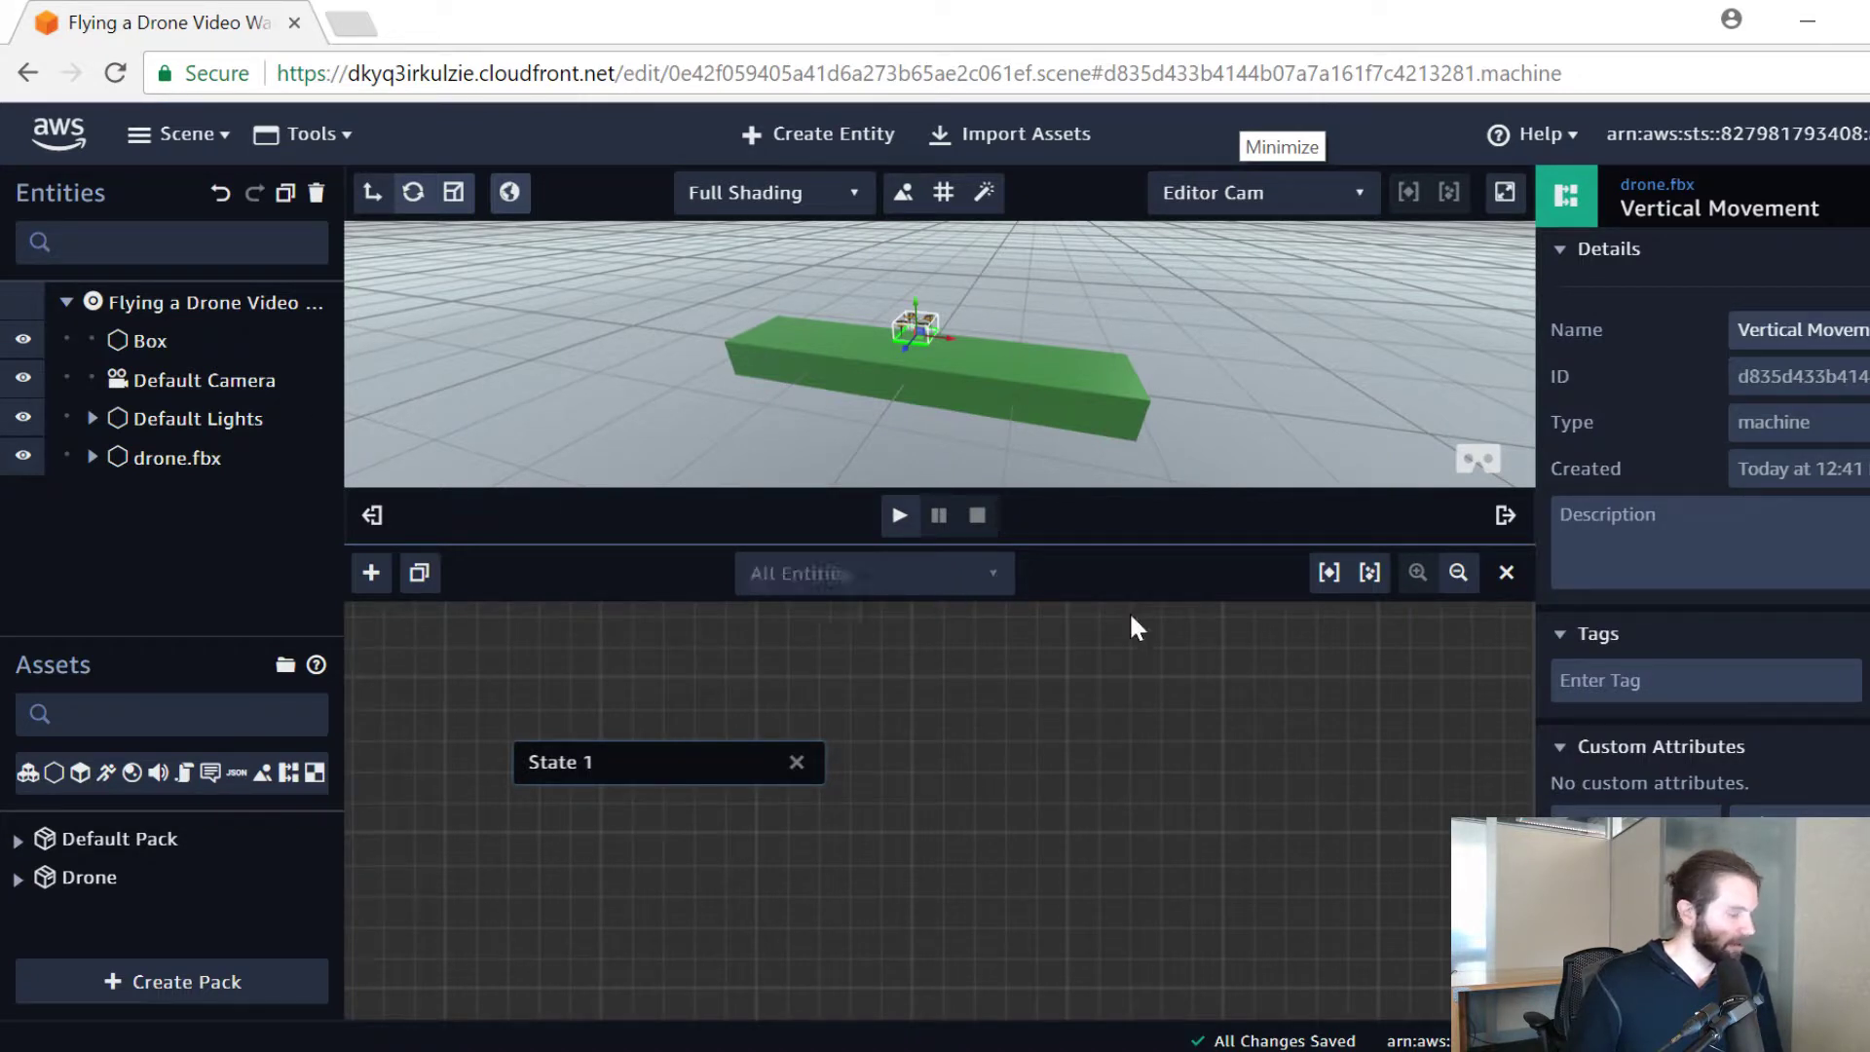
scroll(1703, 585, "down", 3)
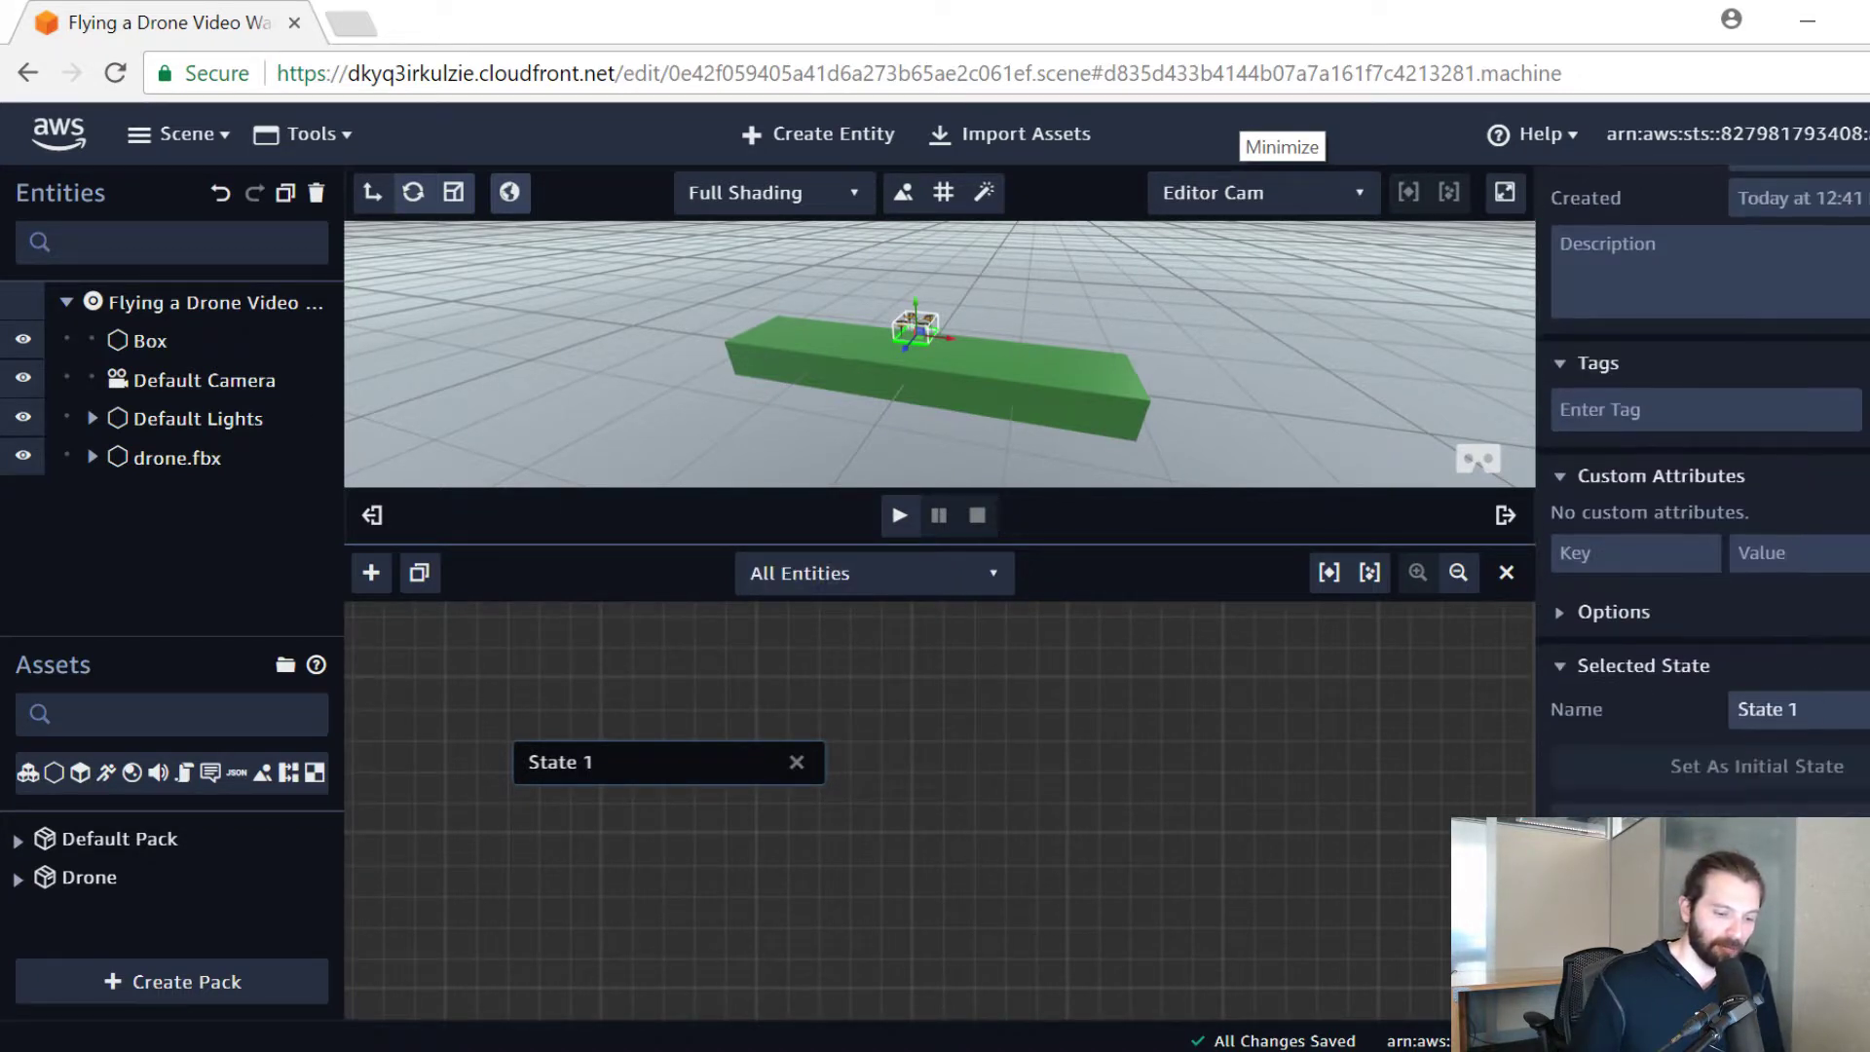
key("ctrl+a")
type("No")
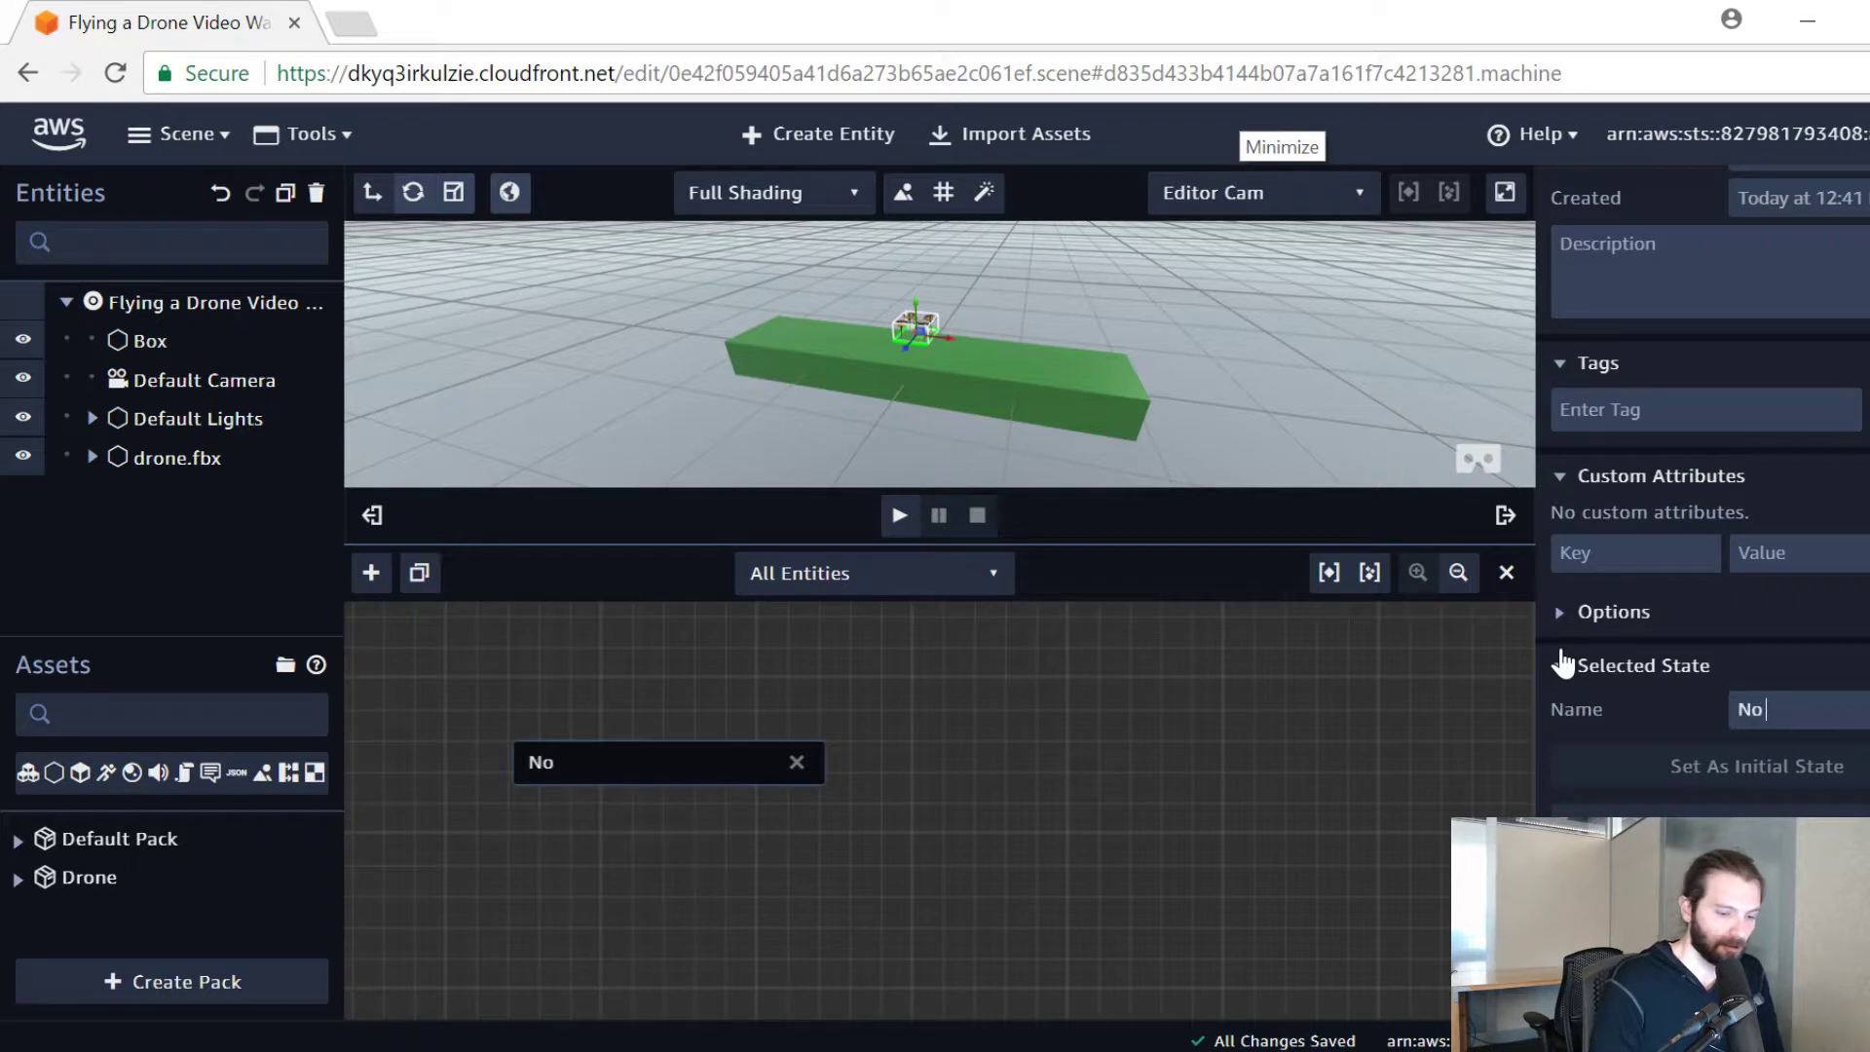
type(" Movement")
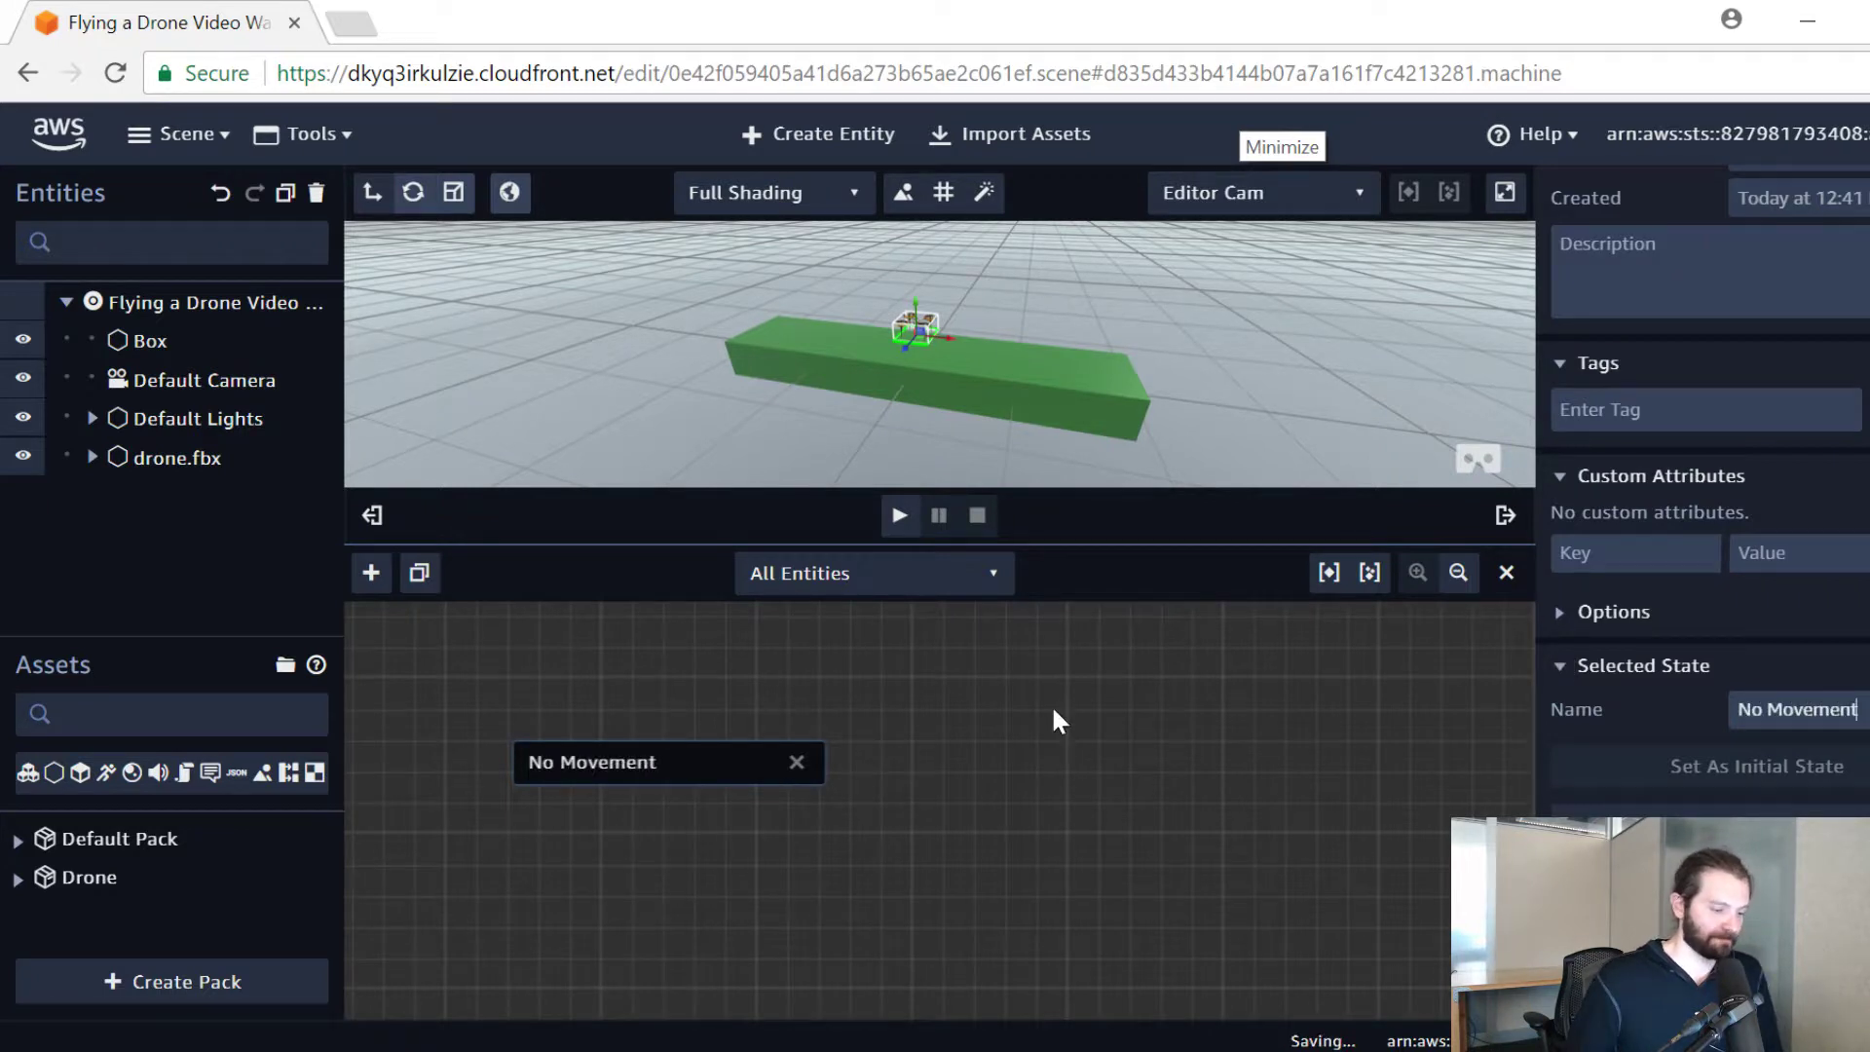
left_click(1169, 723)
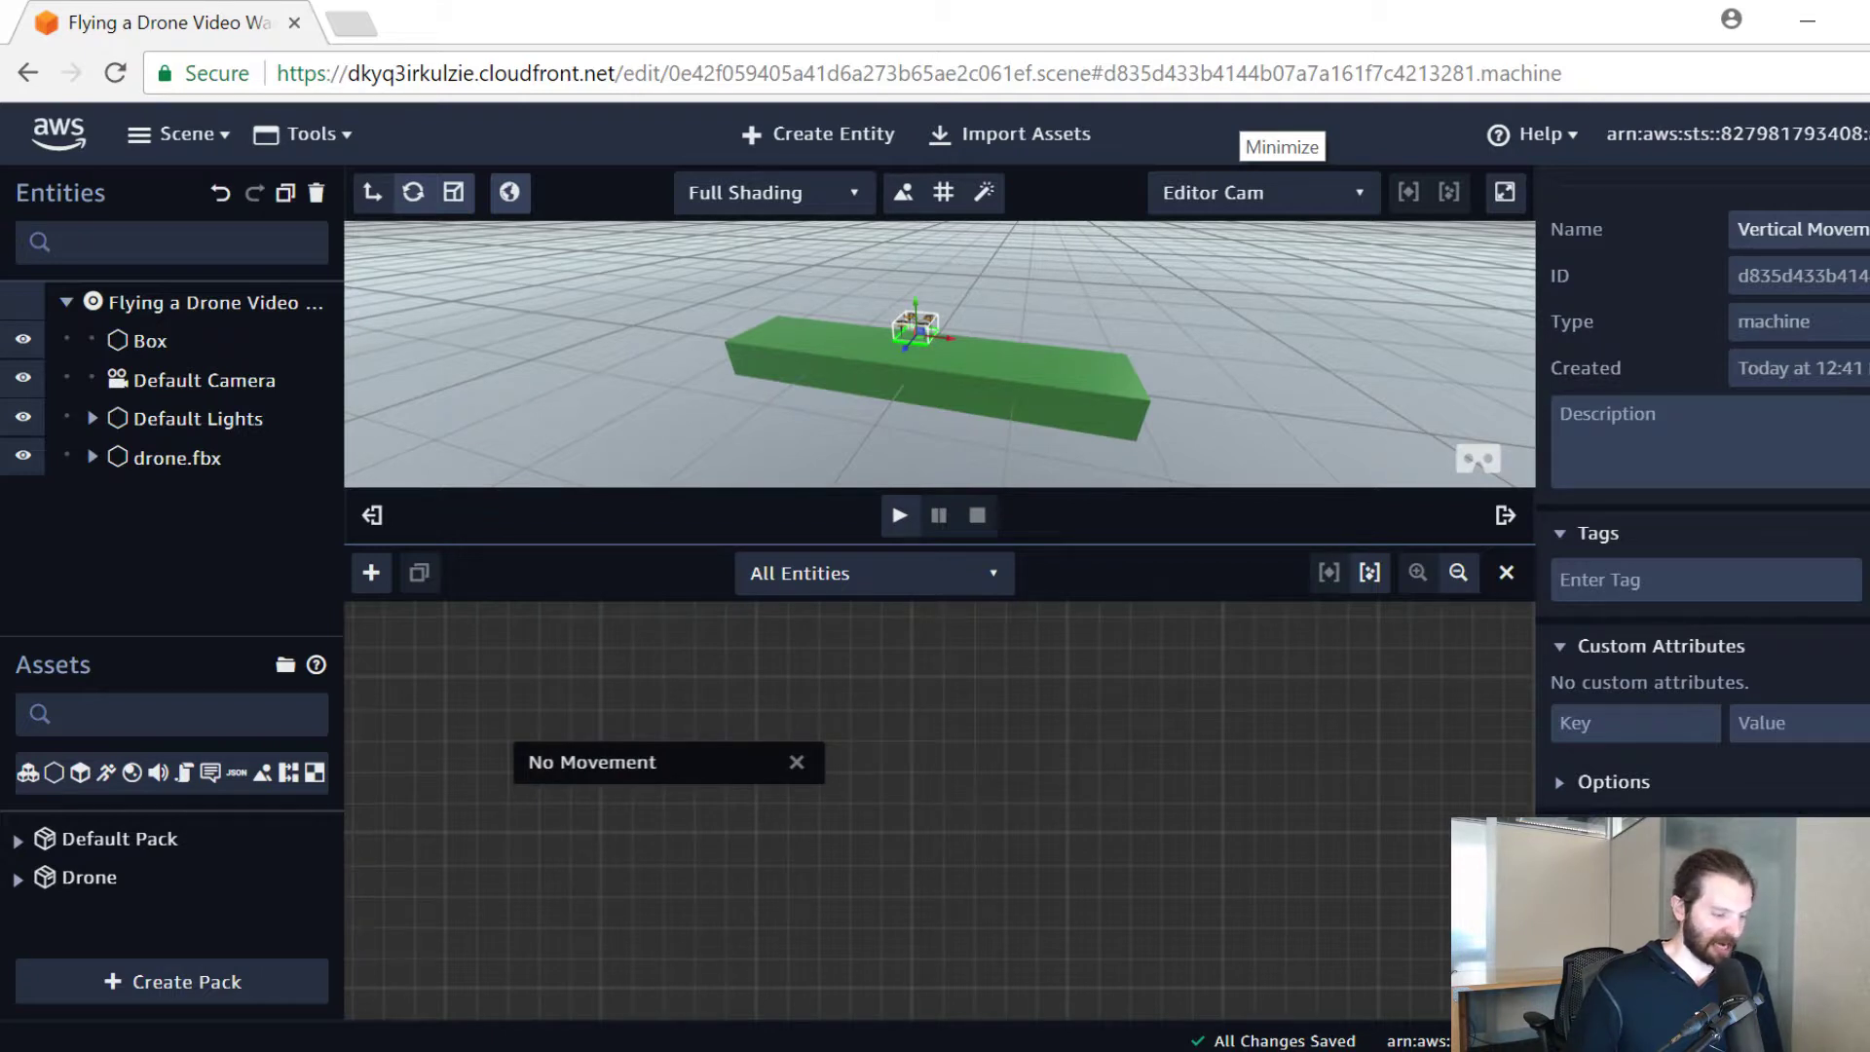
Step: Reposition the No Movement state lower in the graph and add a Key Down action to it
left_click_drag(643, 766, 863, 912)
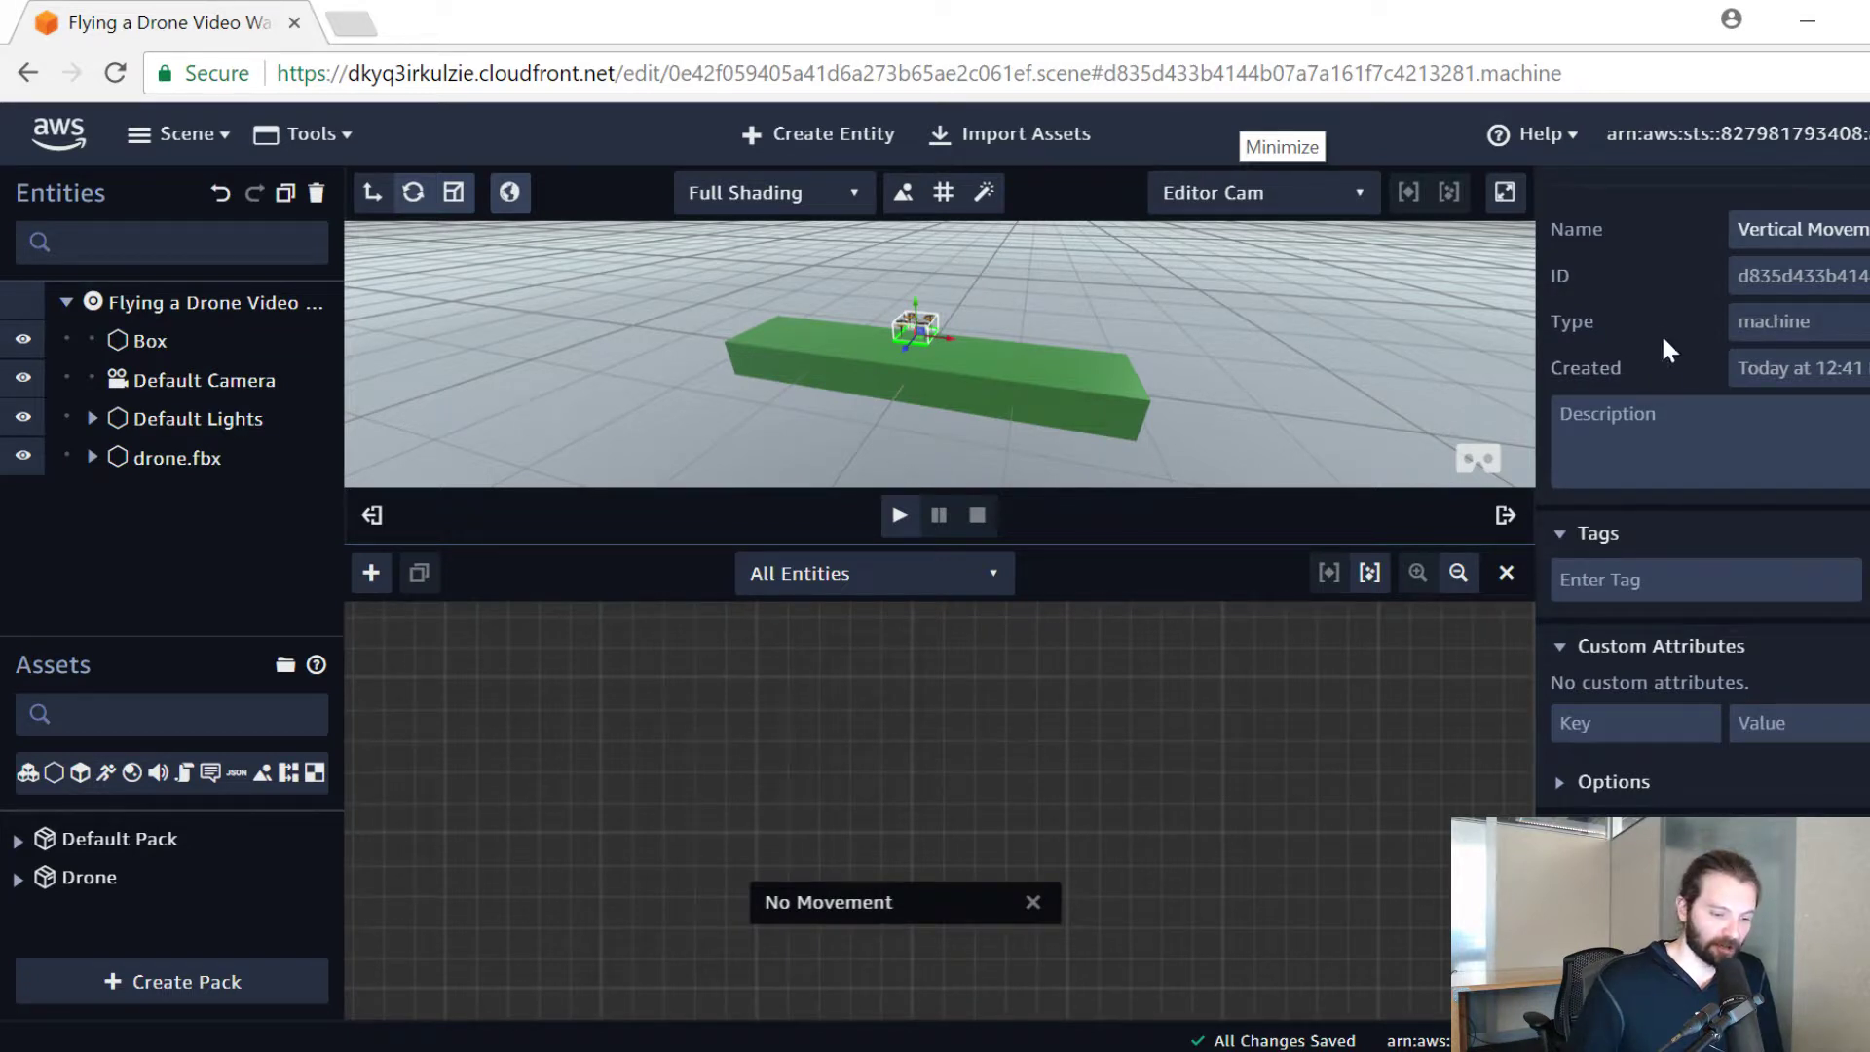
left_click(1556, 534)
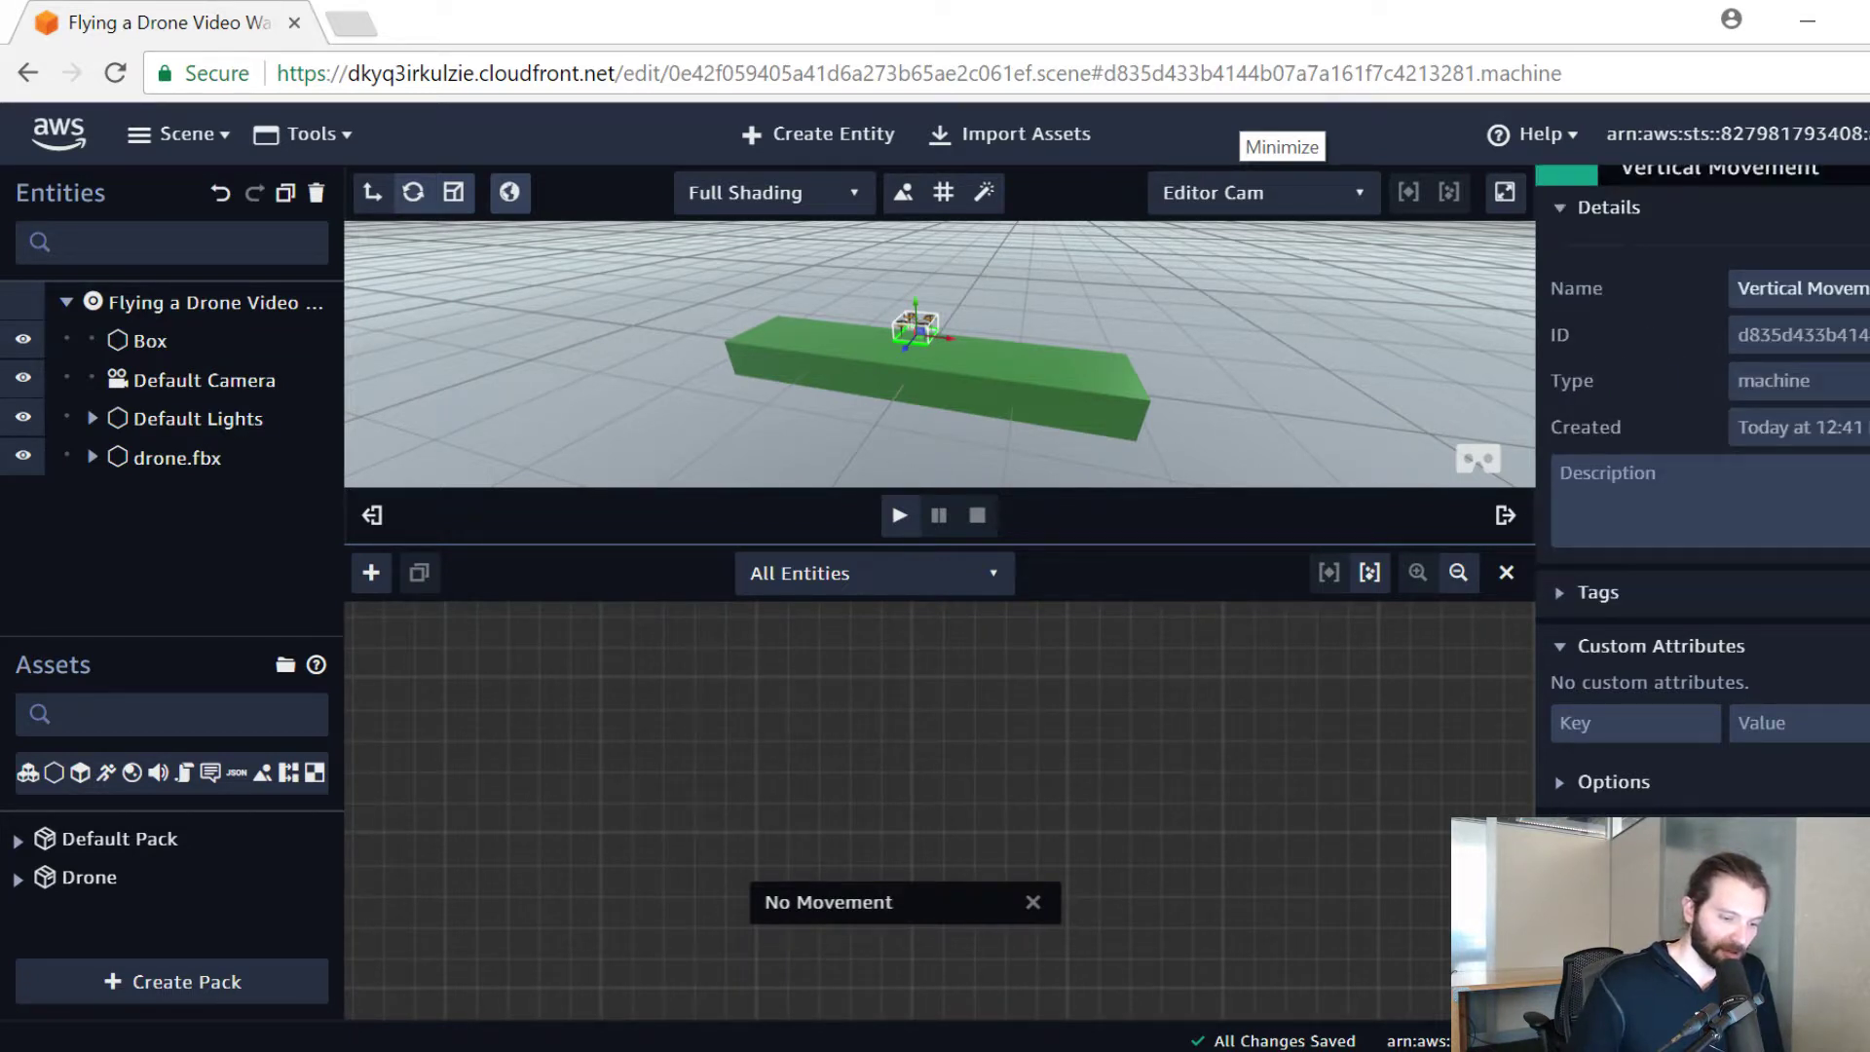
left_click(968, 898)
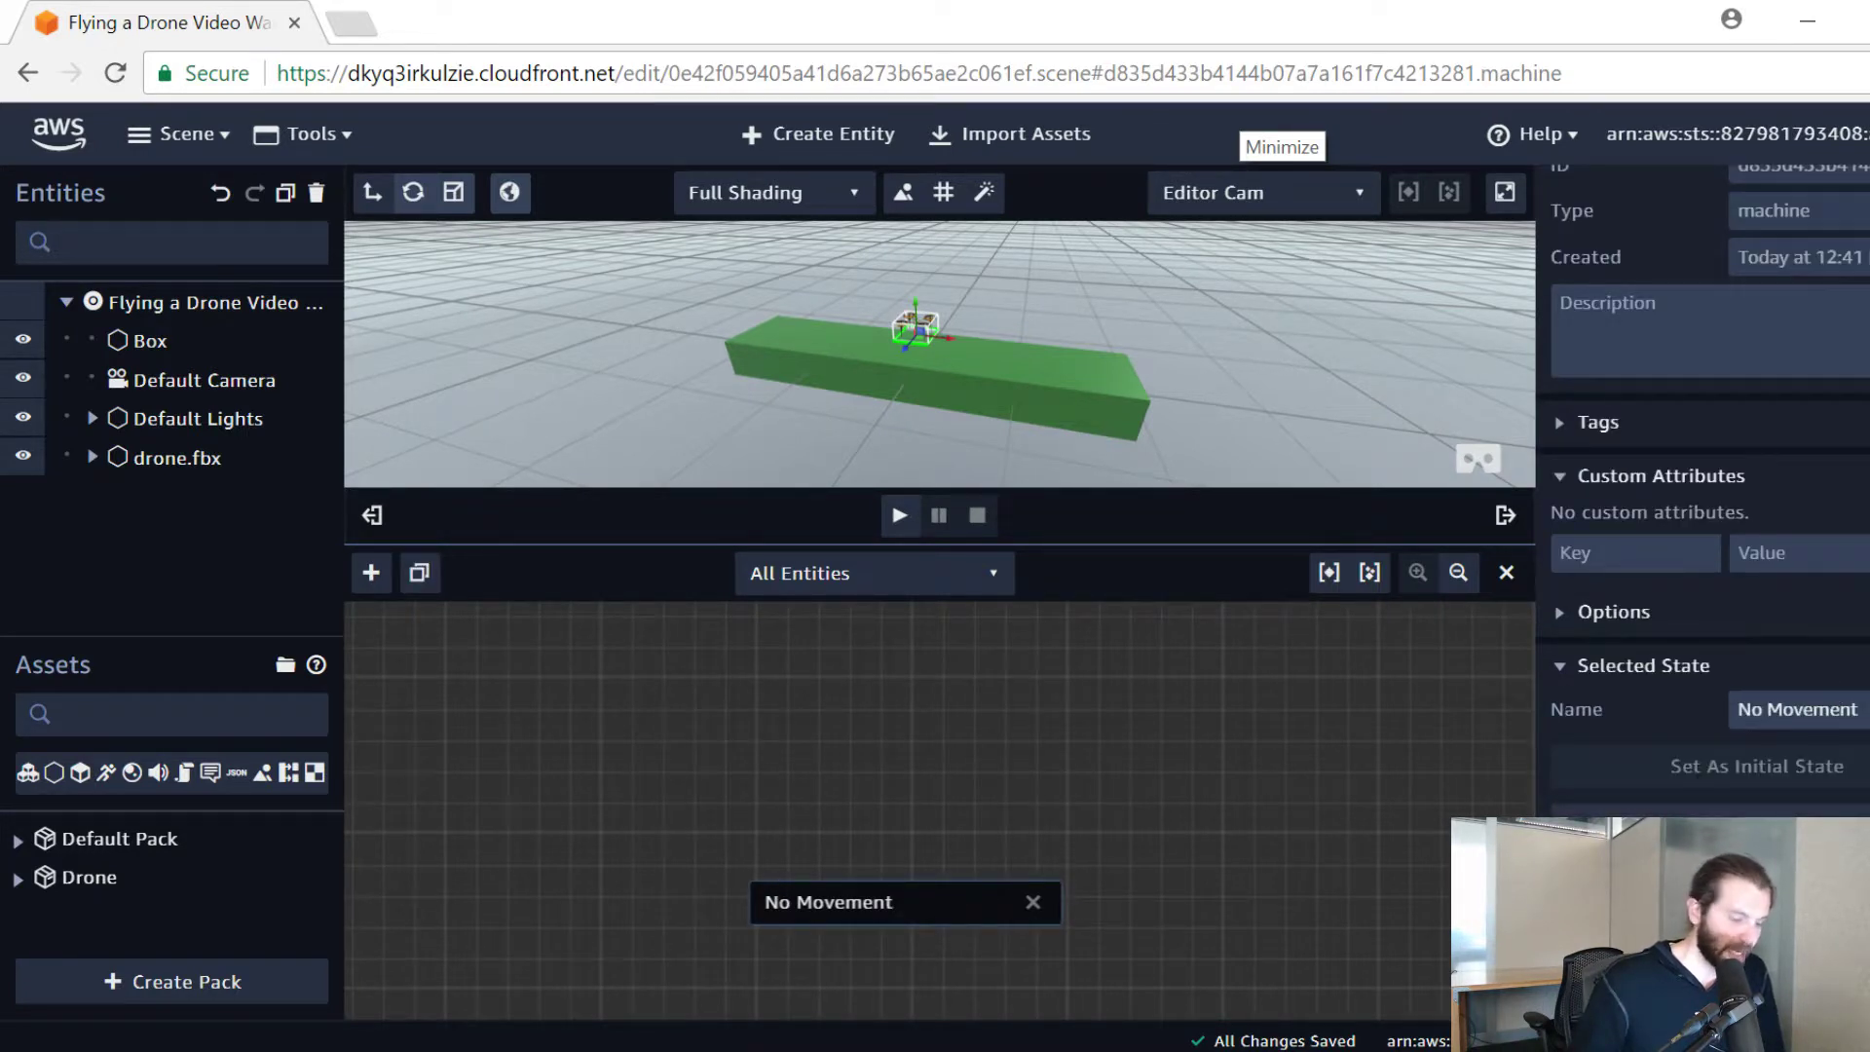
left_click(1757, 824)
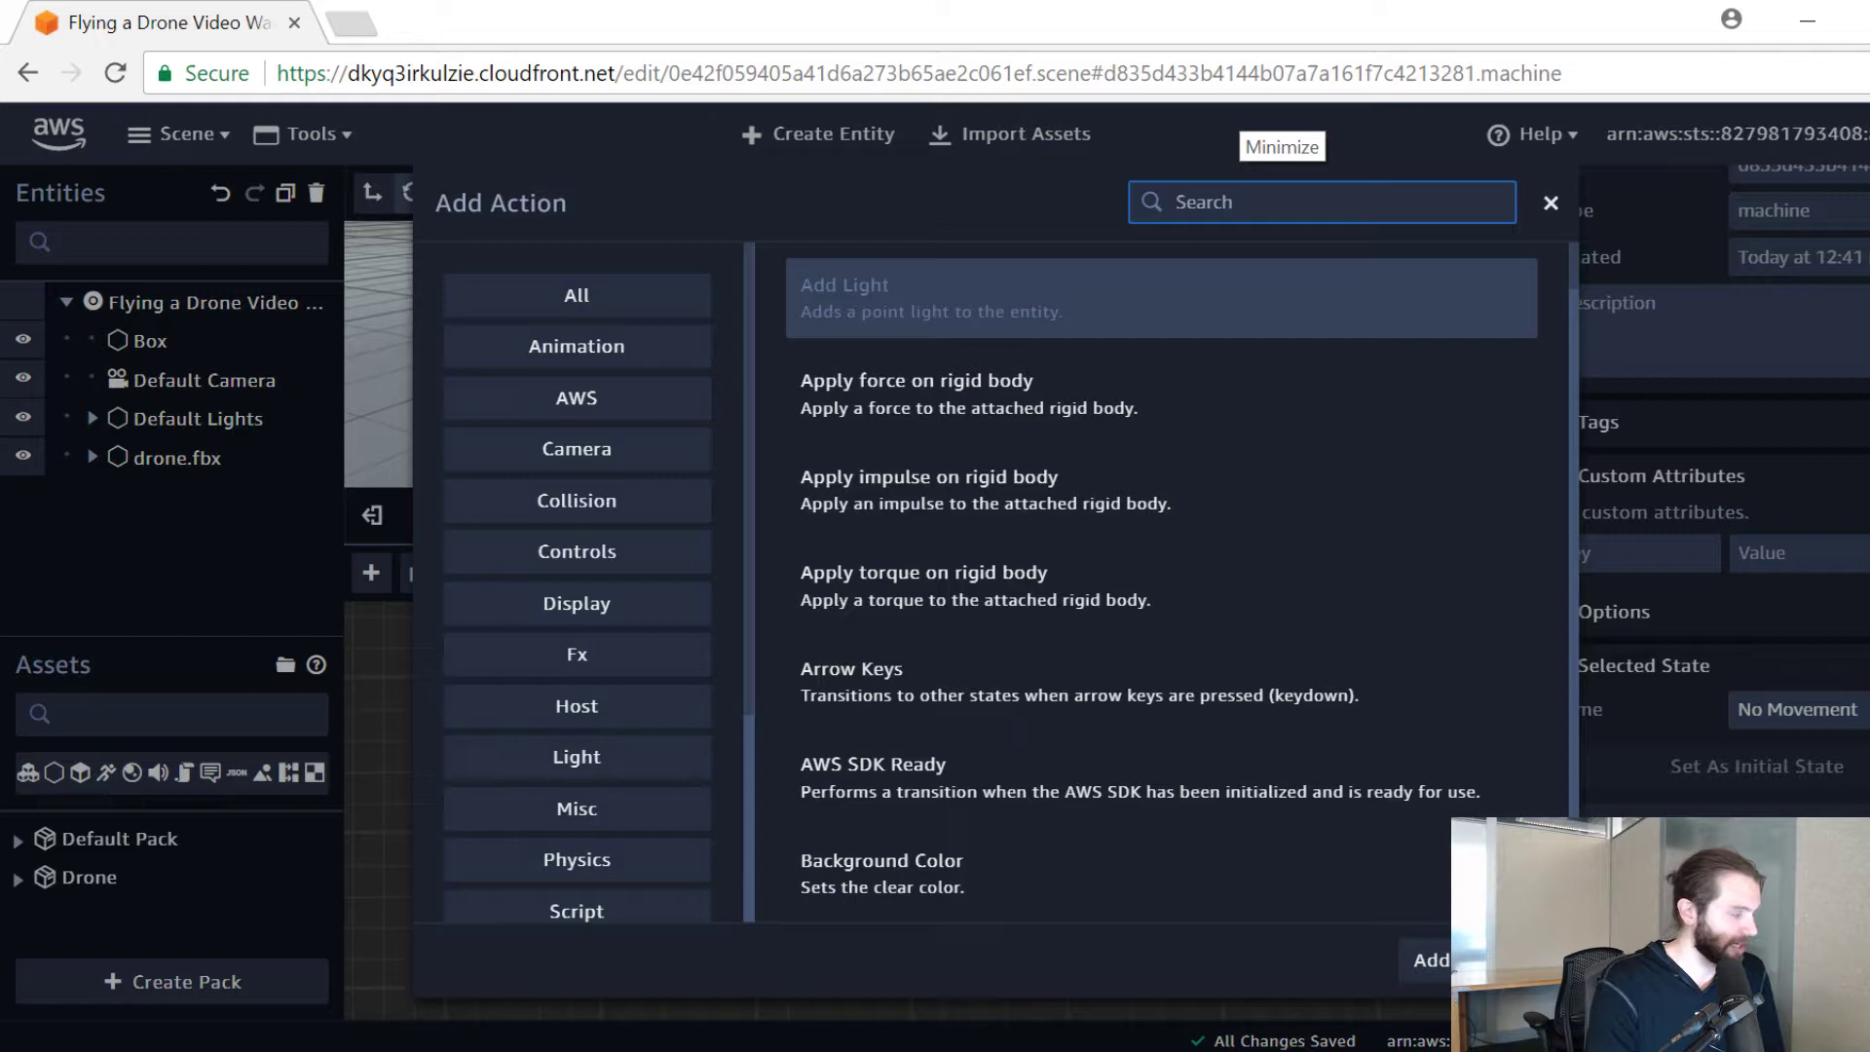
type("Key")
type(" A down")
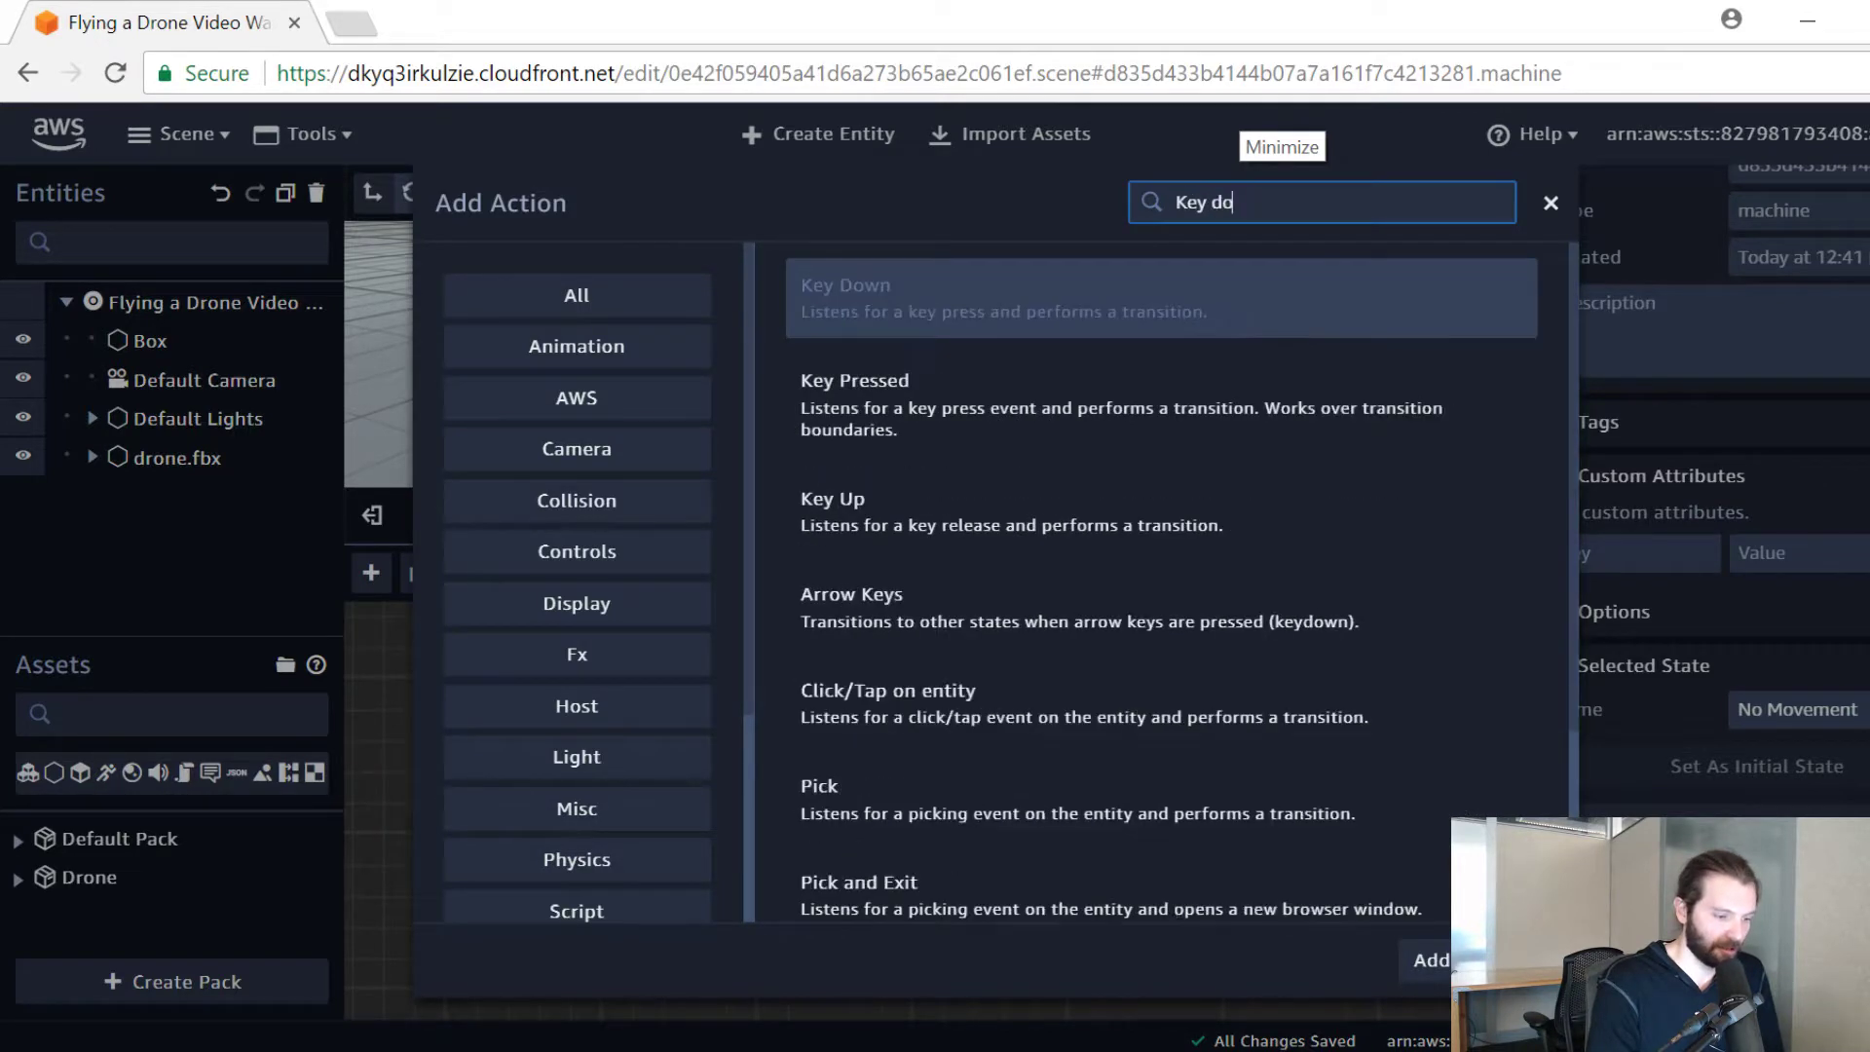
key("Return")
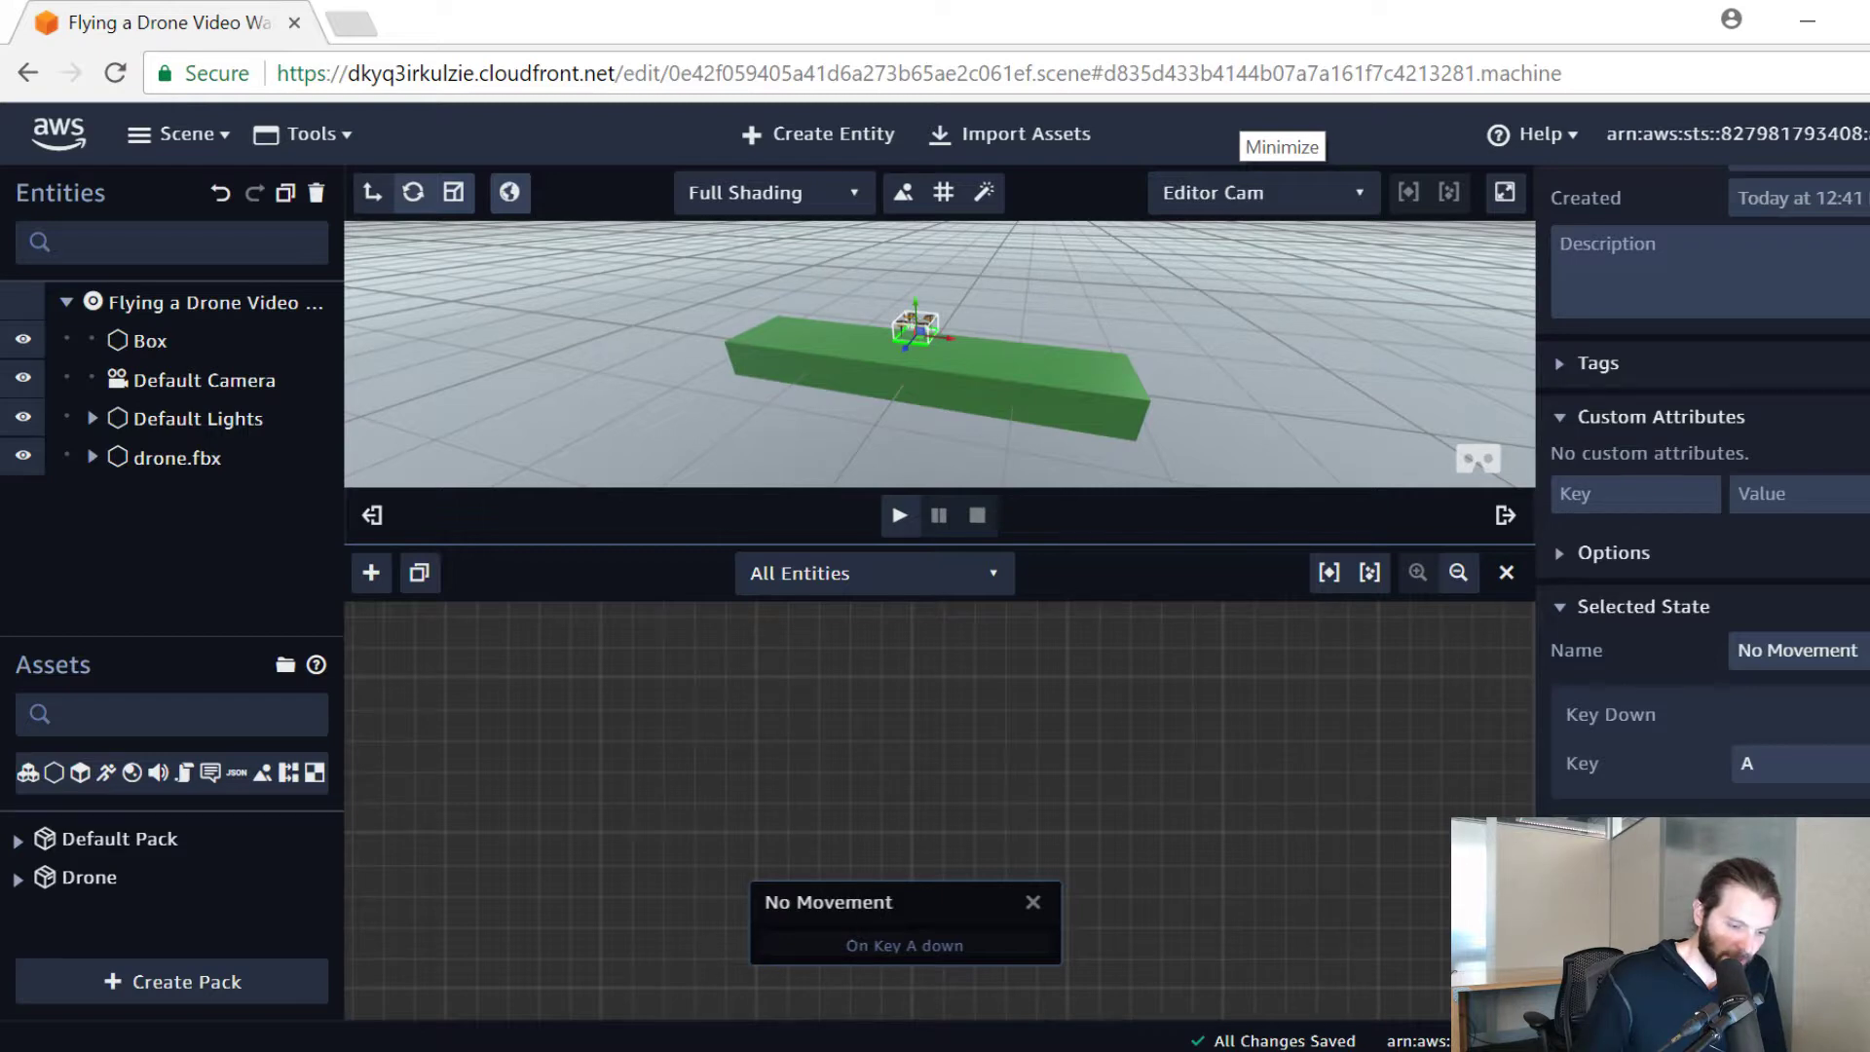
Step: Set the key of the No Movement state's Key Down action to W
left_click(1656, 840)
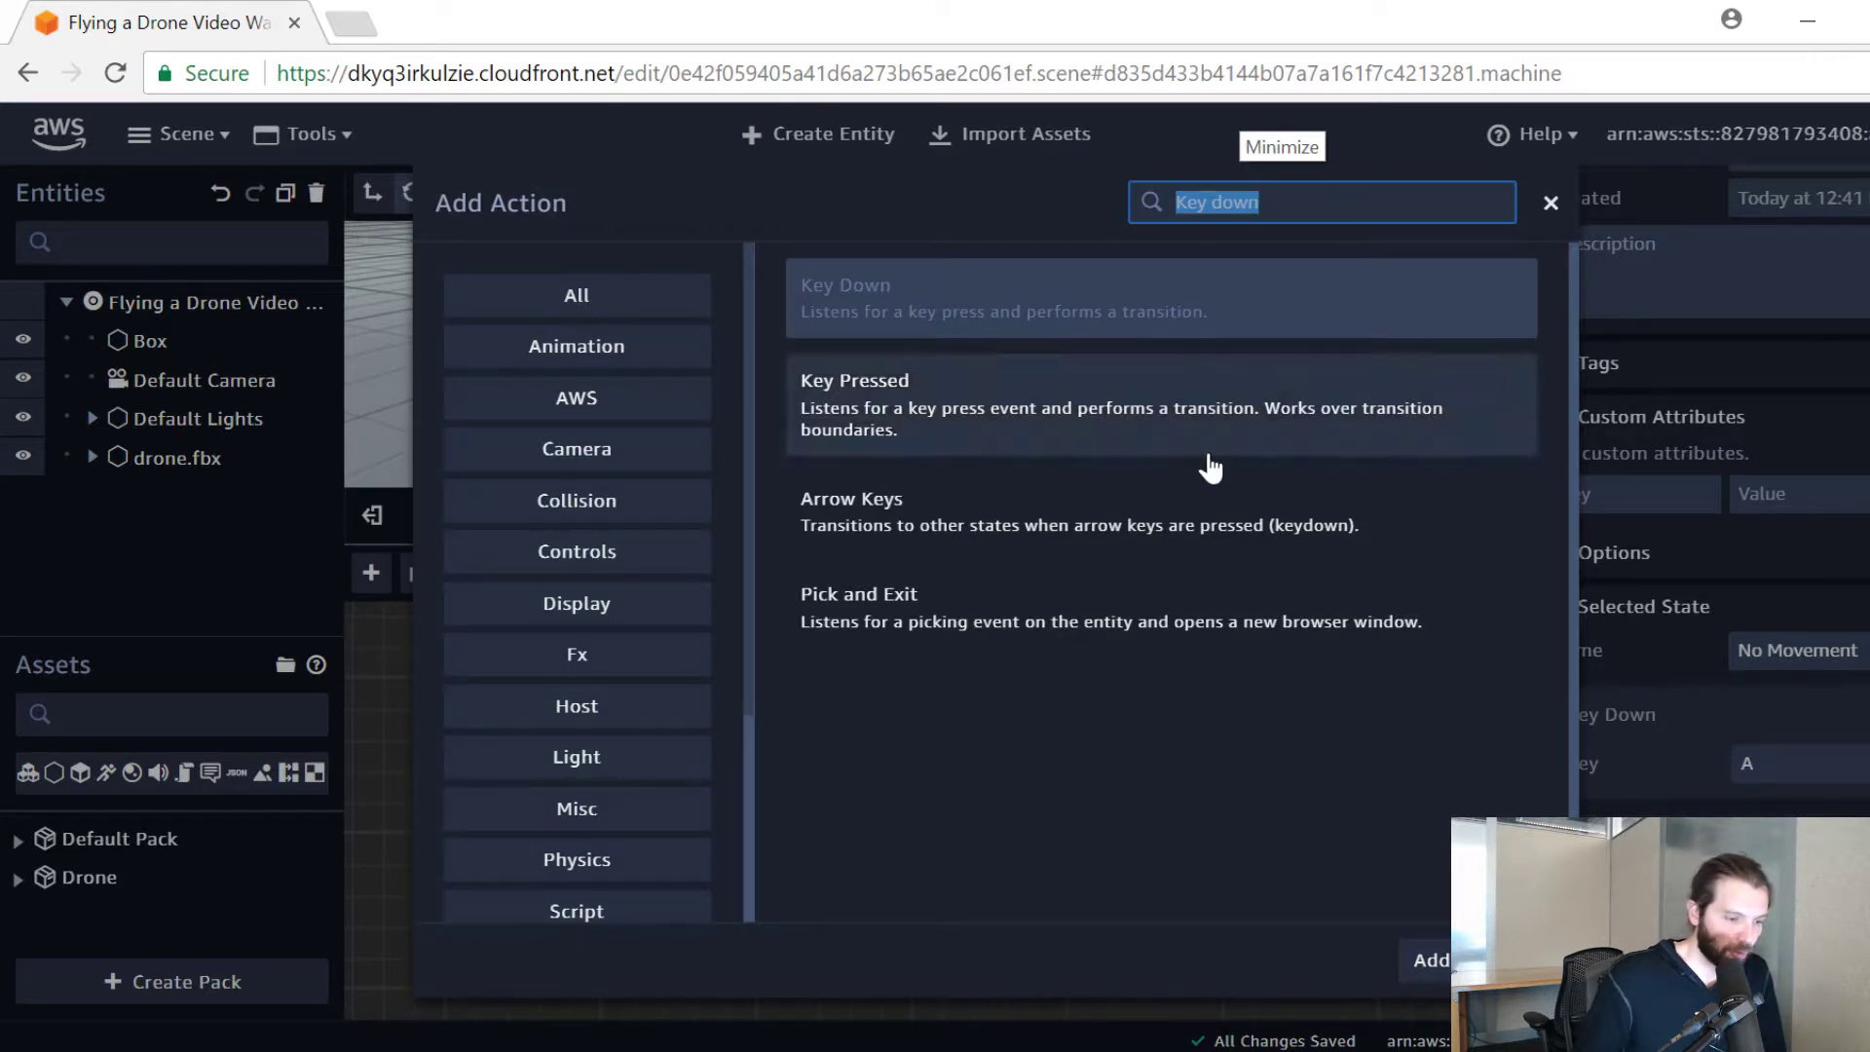
key("Return")
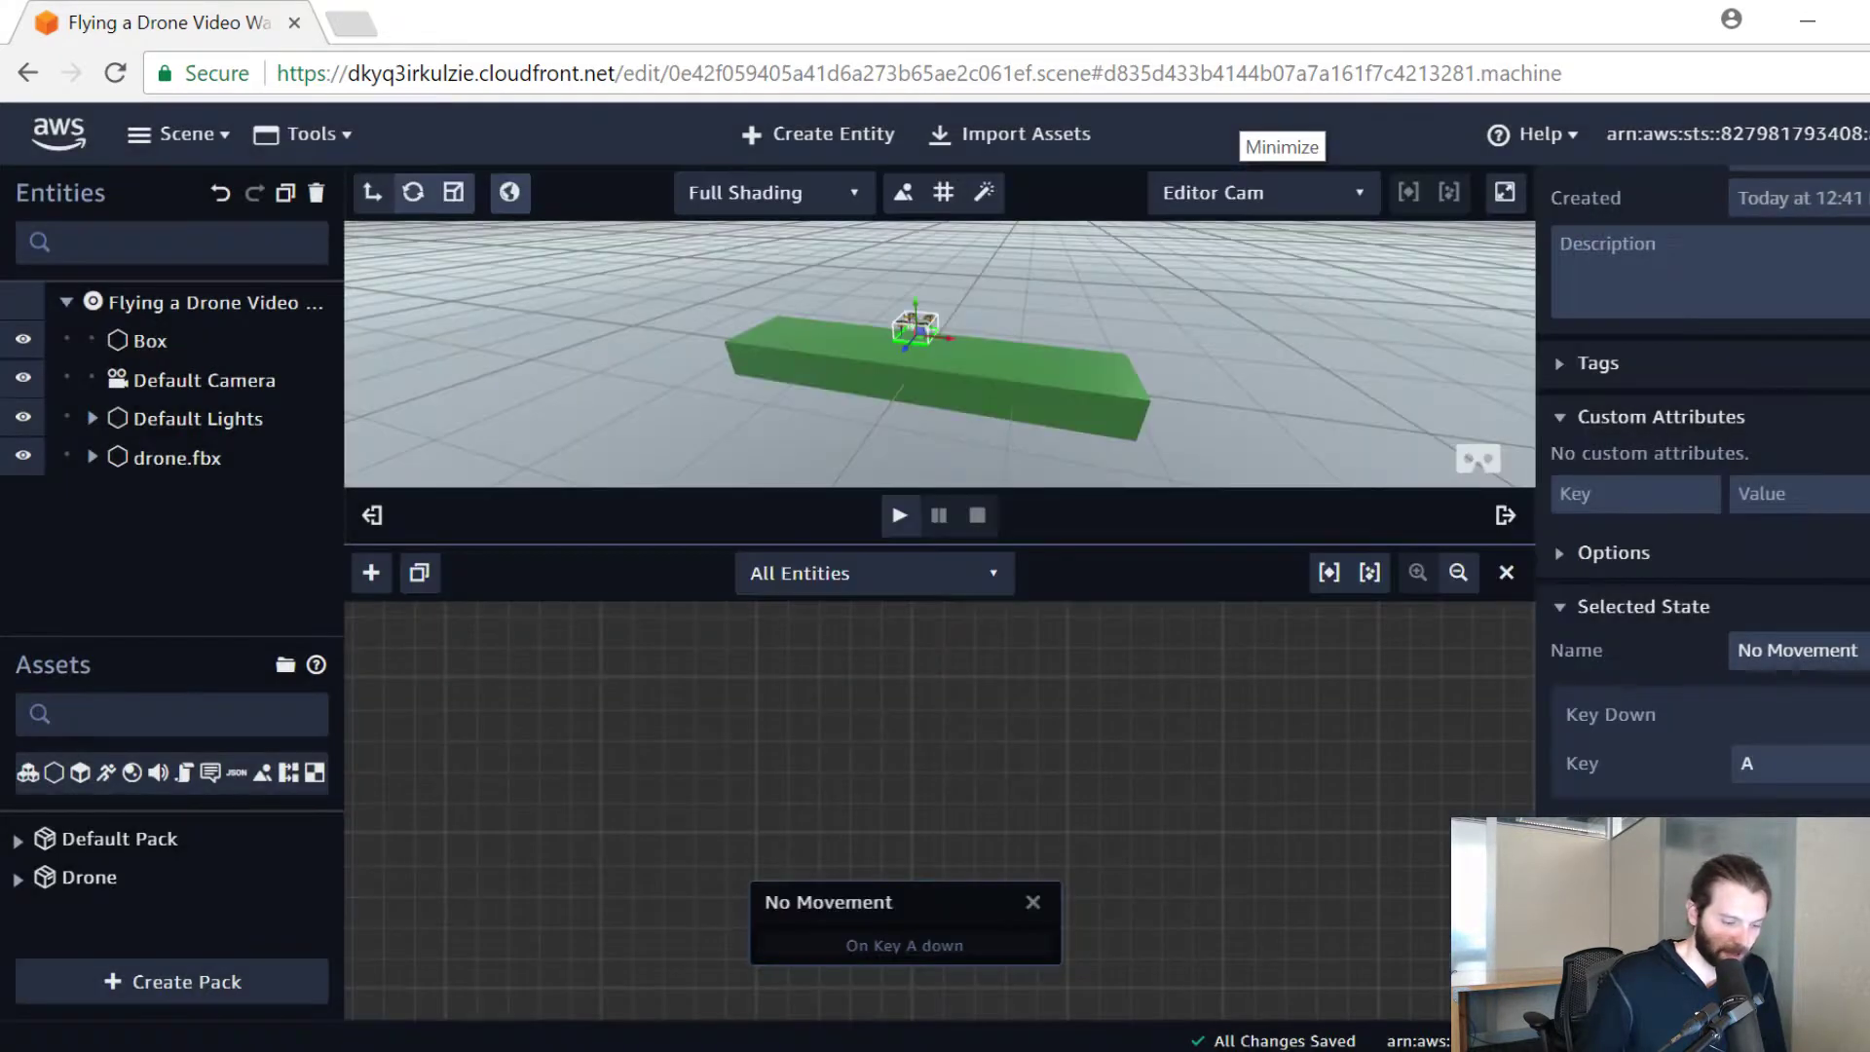
left_click_drag(940, 879, 939, 833)
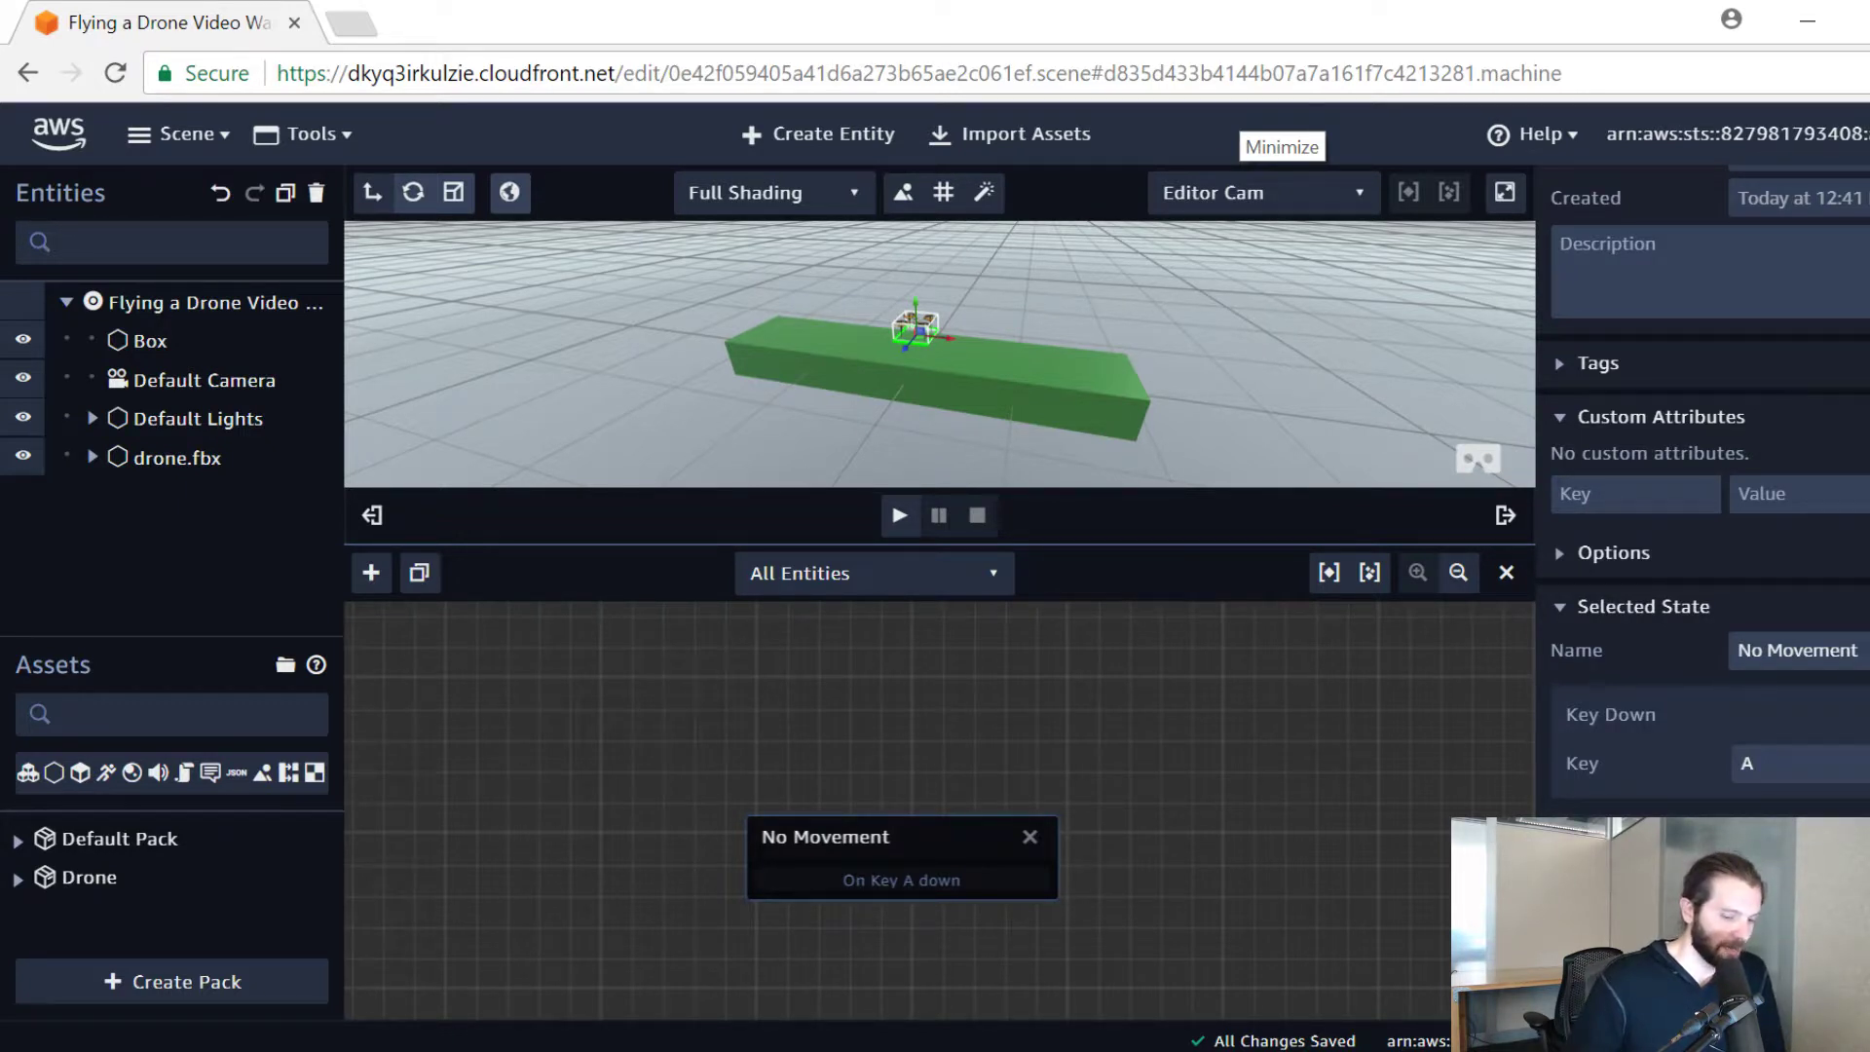
key("space")
key("4")
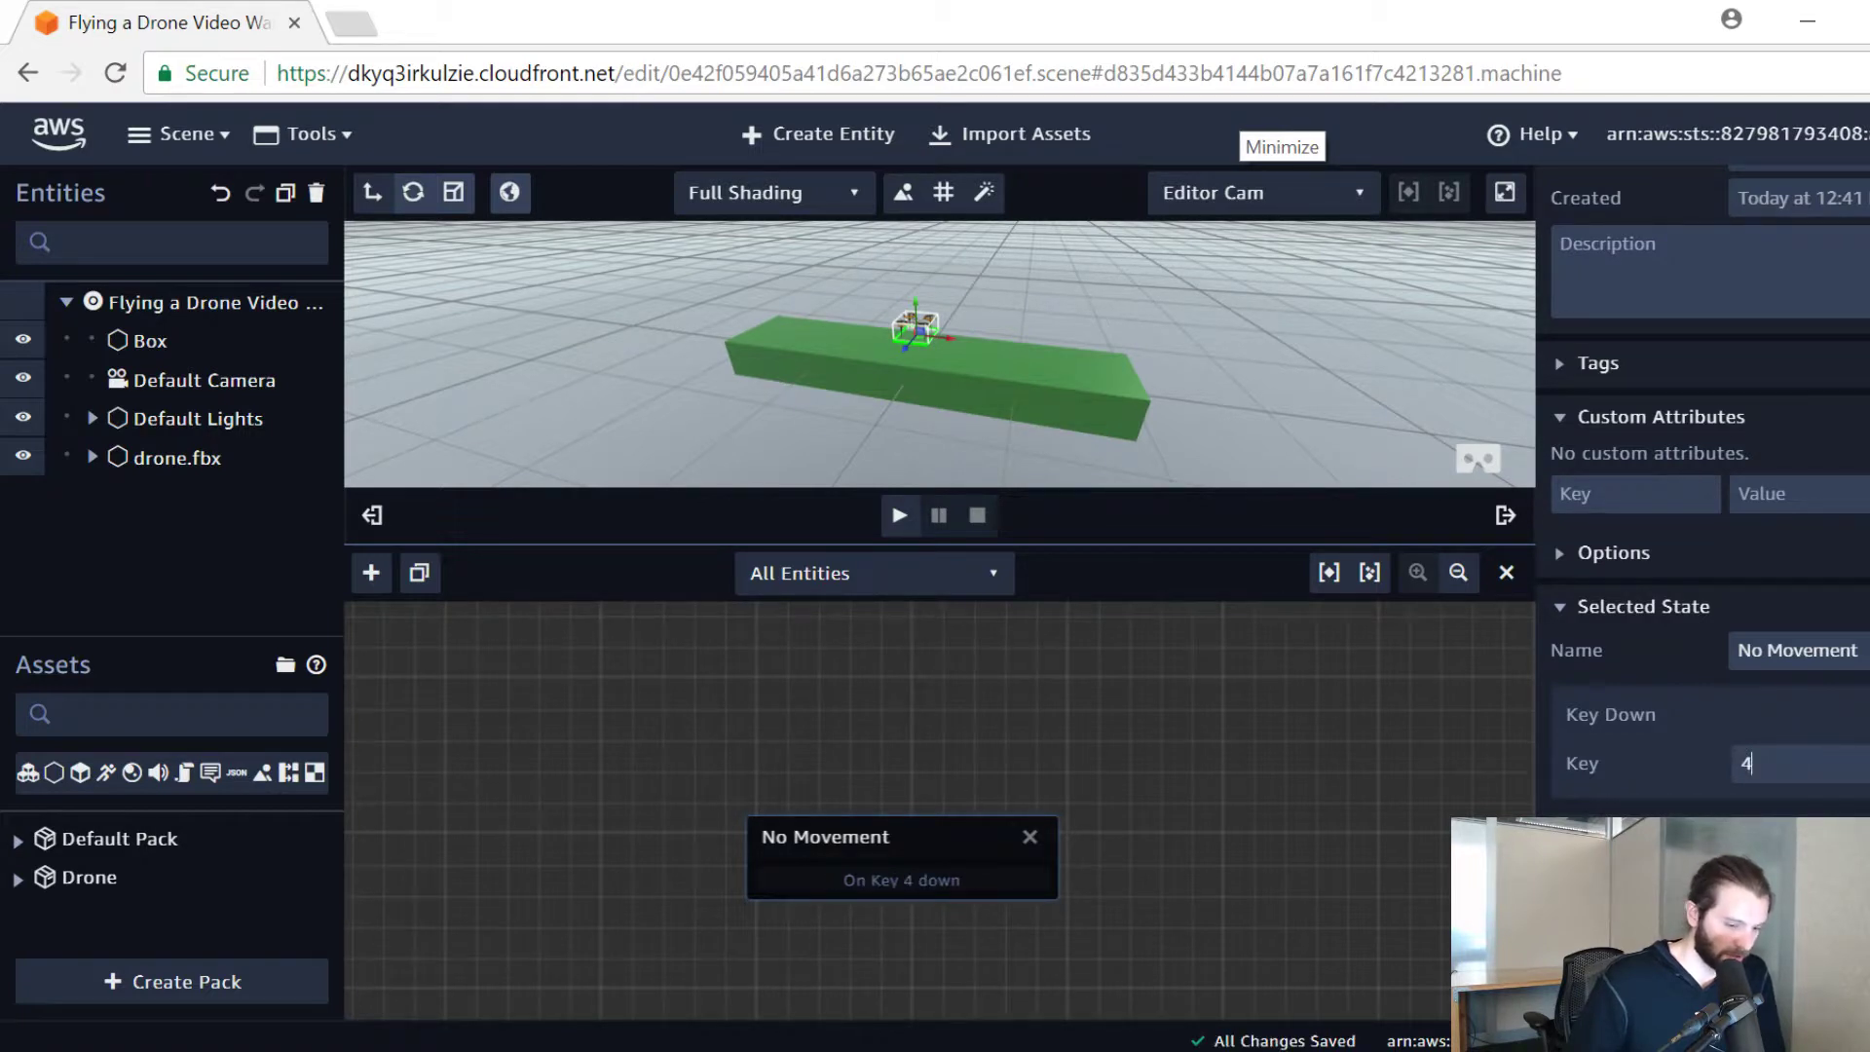
key("a")
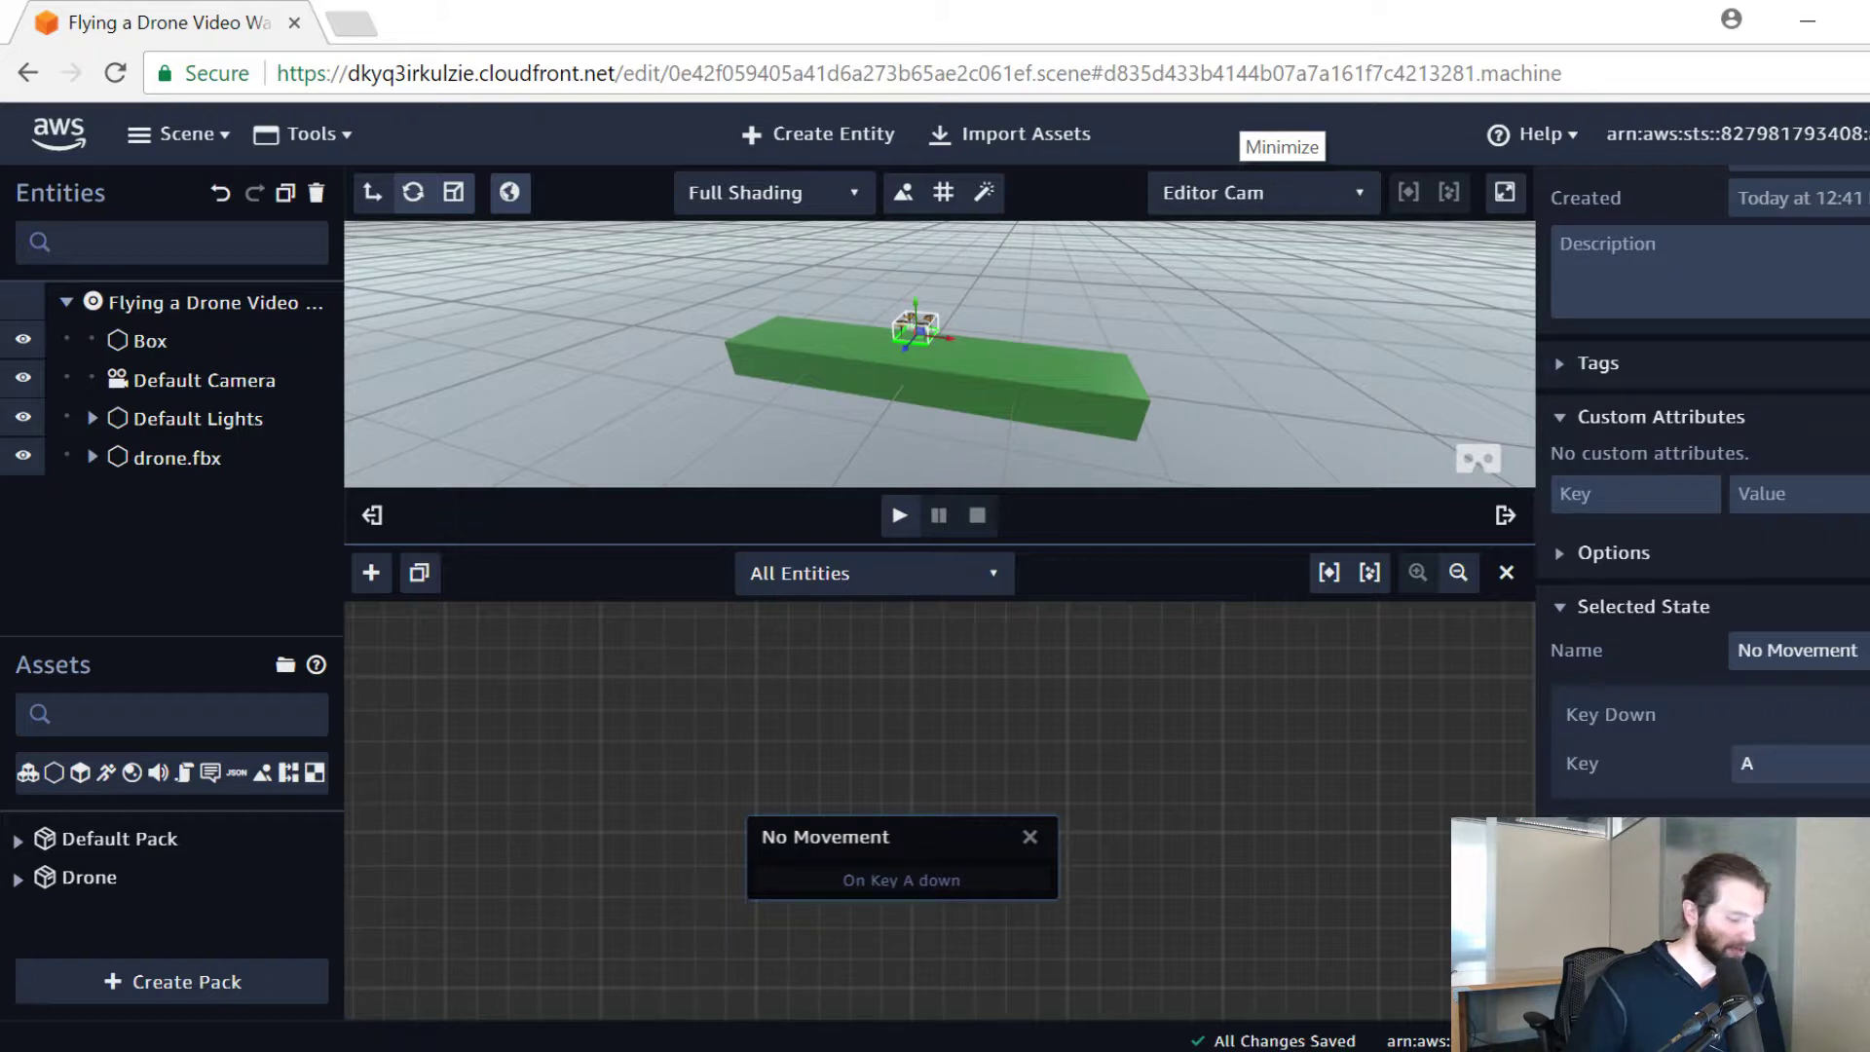
key("w")
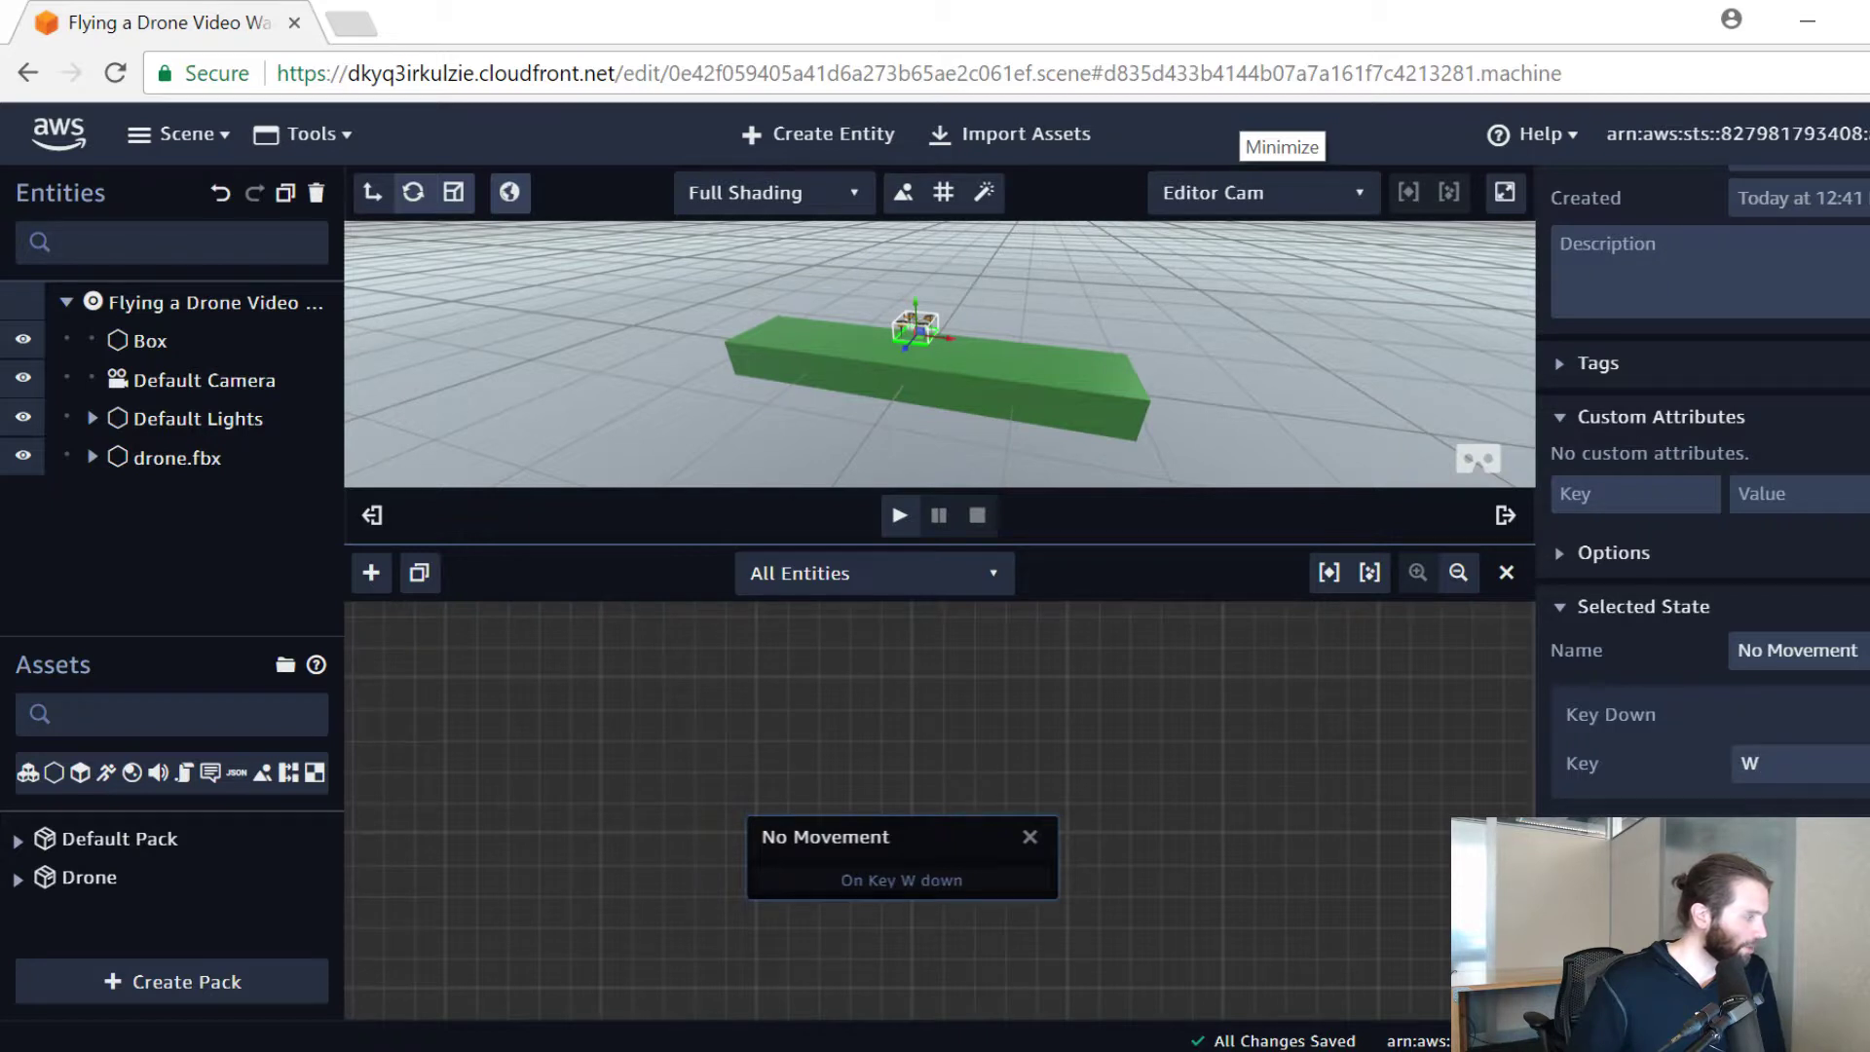
Step: Add a second state named Move Up to the Vertical Movement behavior, placed to the right of No Movement
left_click_drag(906, 833, 772, 833)
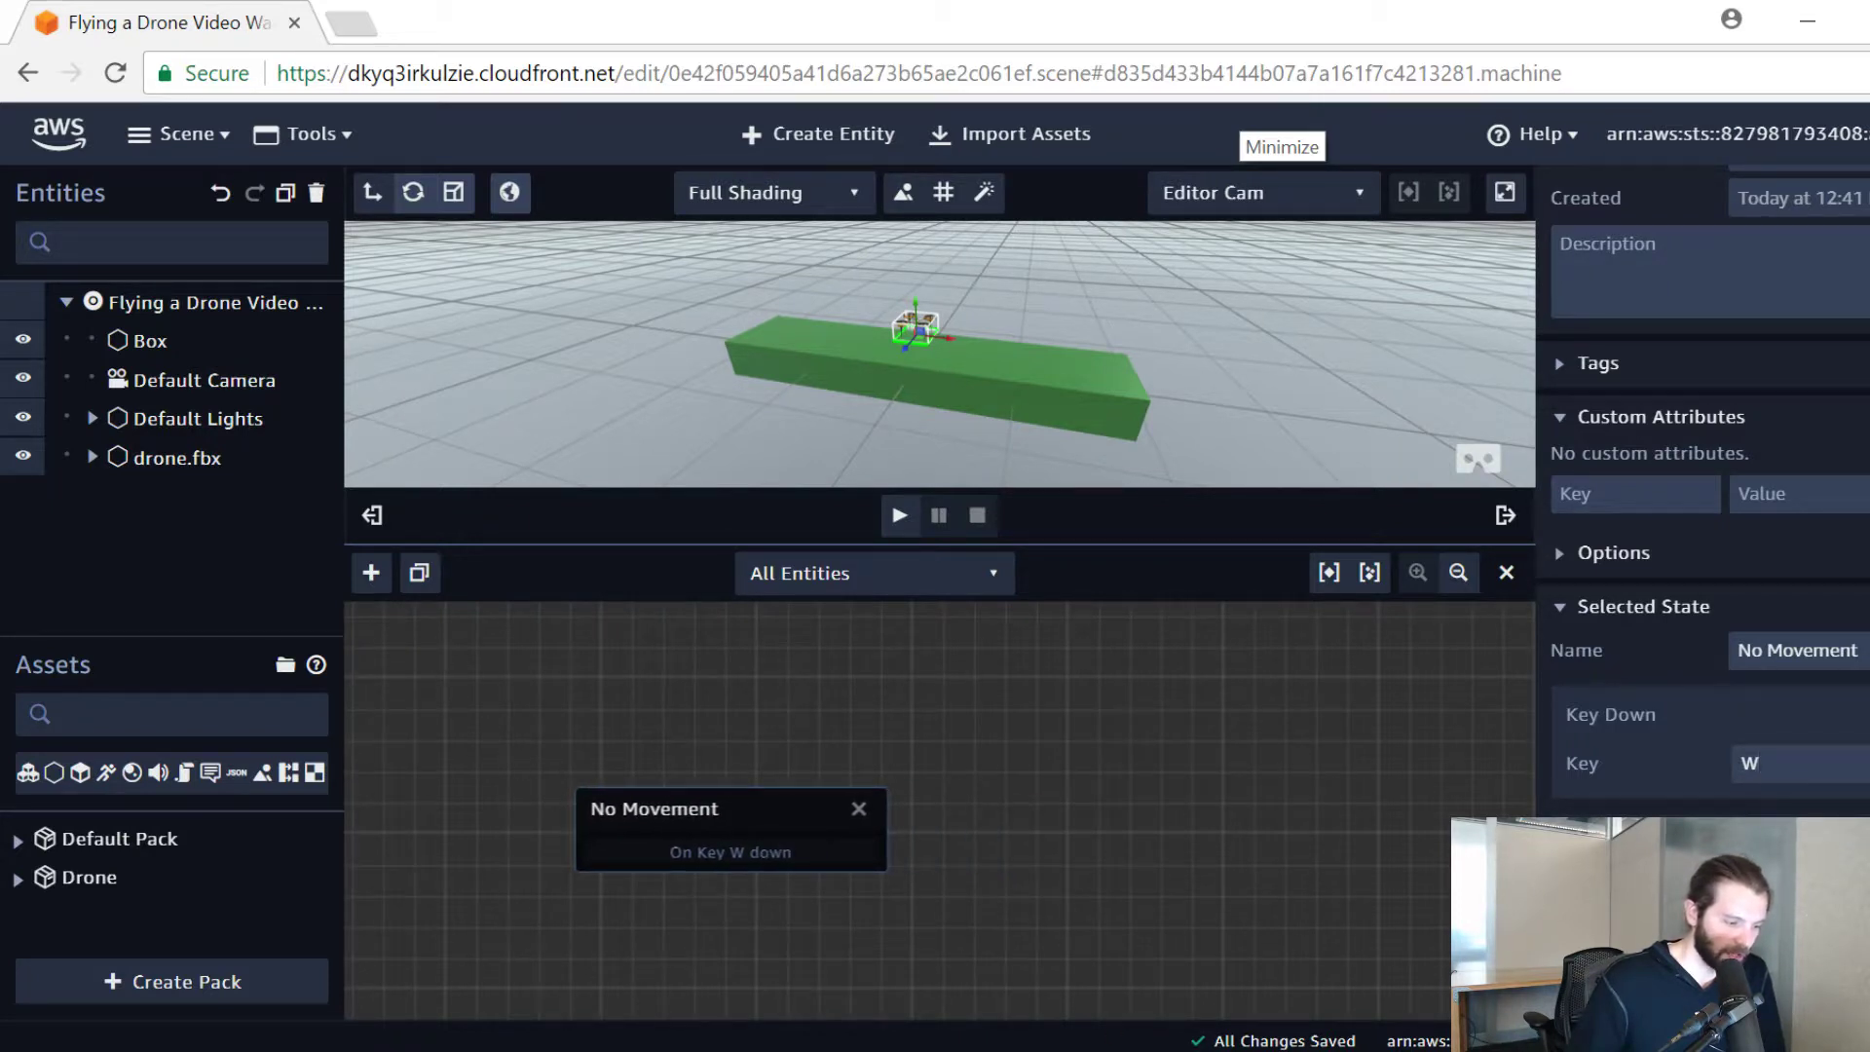
mouse_move(342, 691)
left_mouse_down()
mouse_move(284, 697)
mouse_move(370, 694)
mouse_move(317, 691)
left_mouse_up()
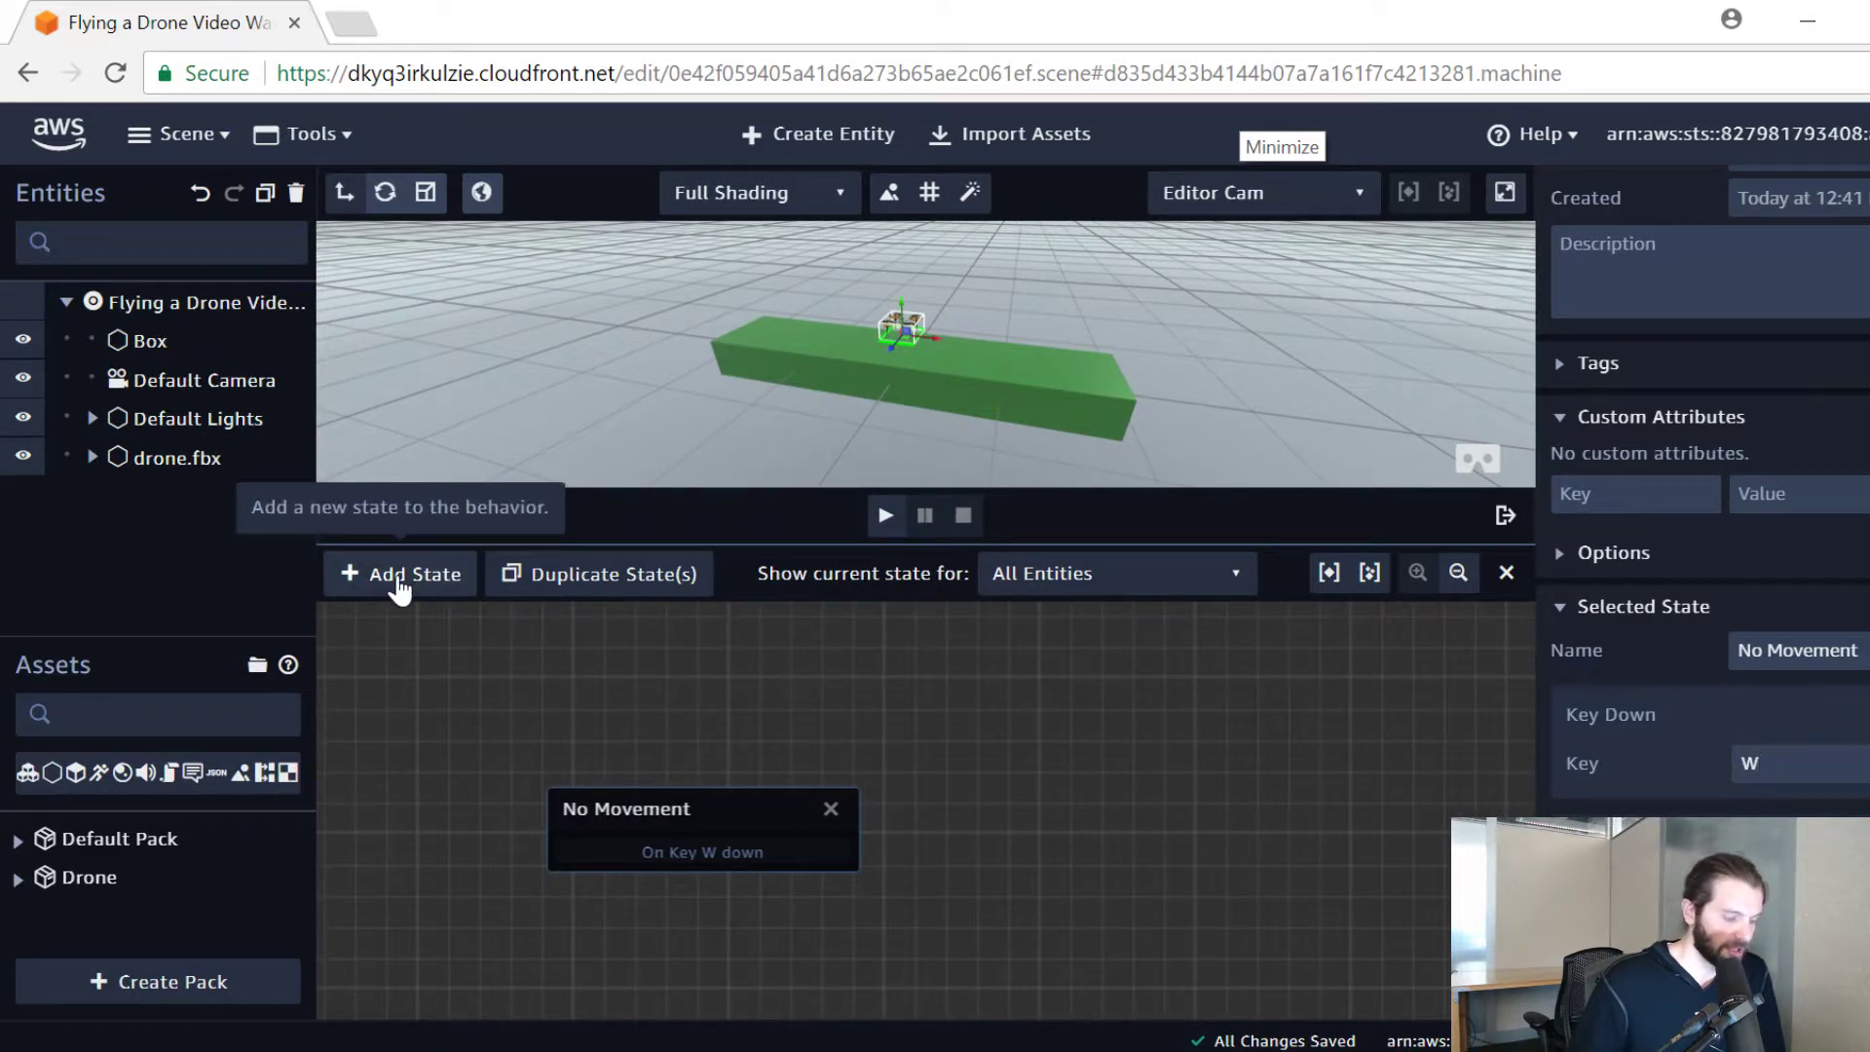
left_click(400, 580)
left_click_drag(910, 815, 1089, 769)
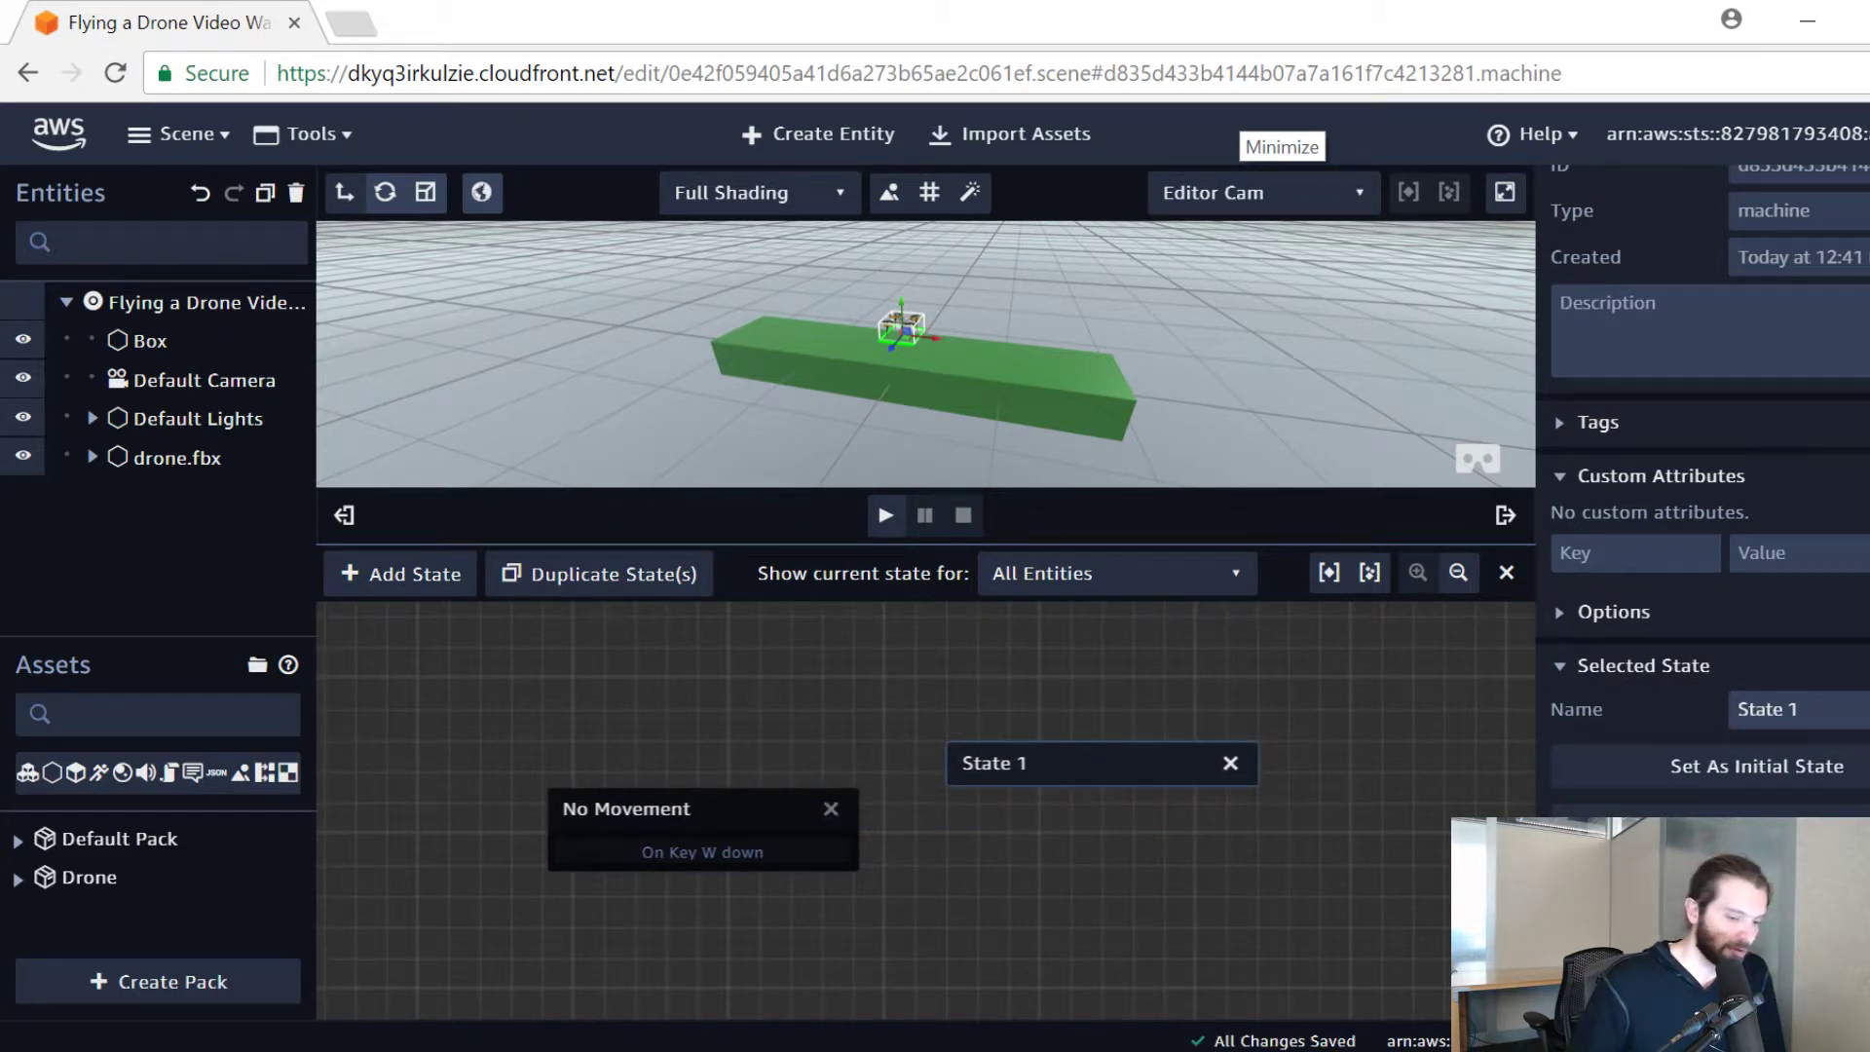
left_click_drag(1814, 710, 1646, 688)
type("Move")
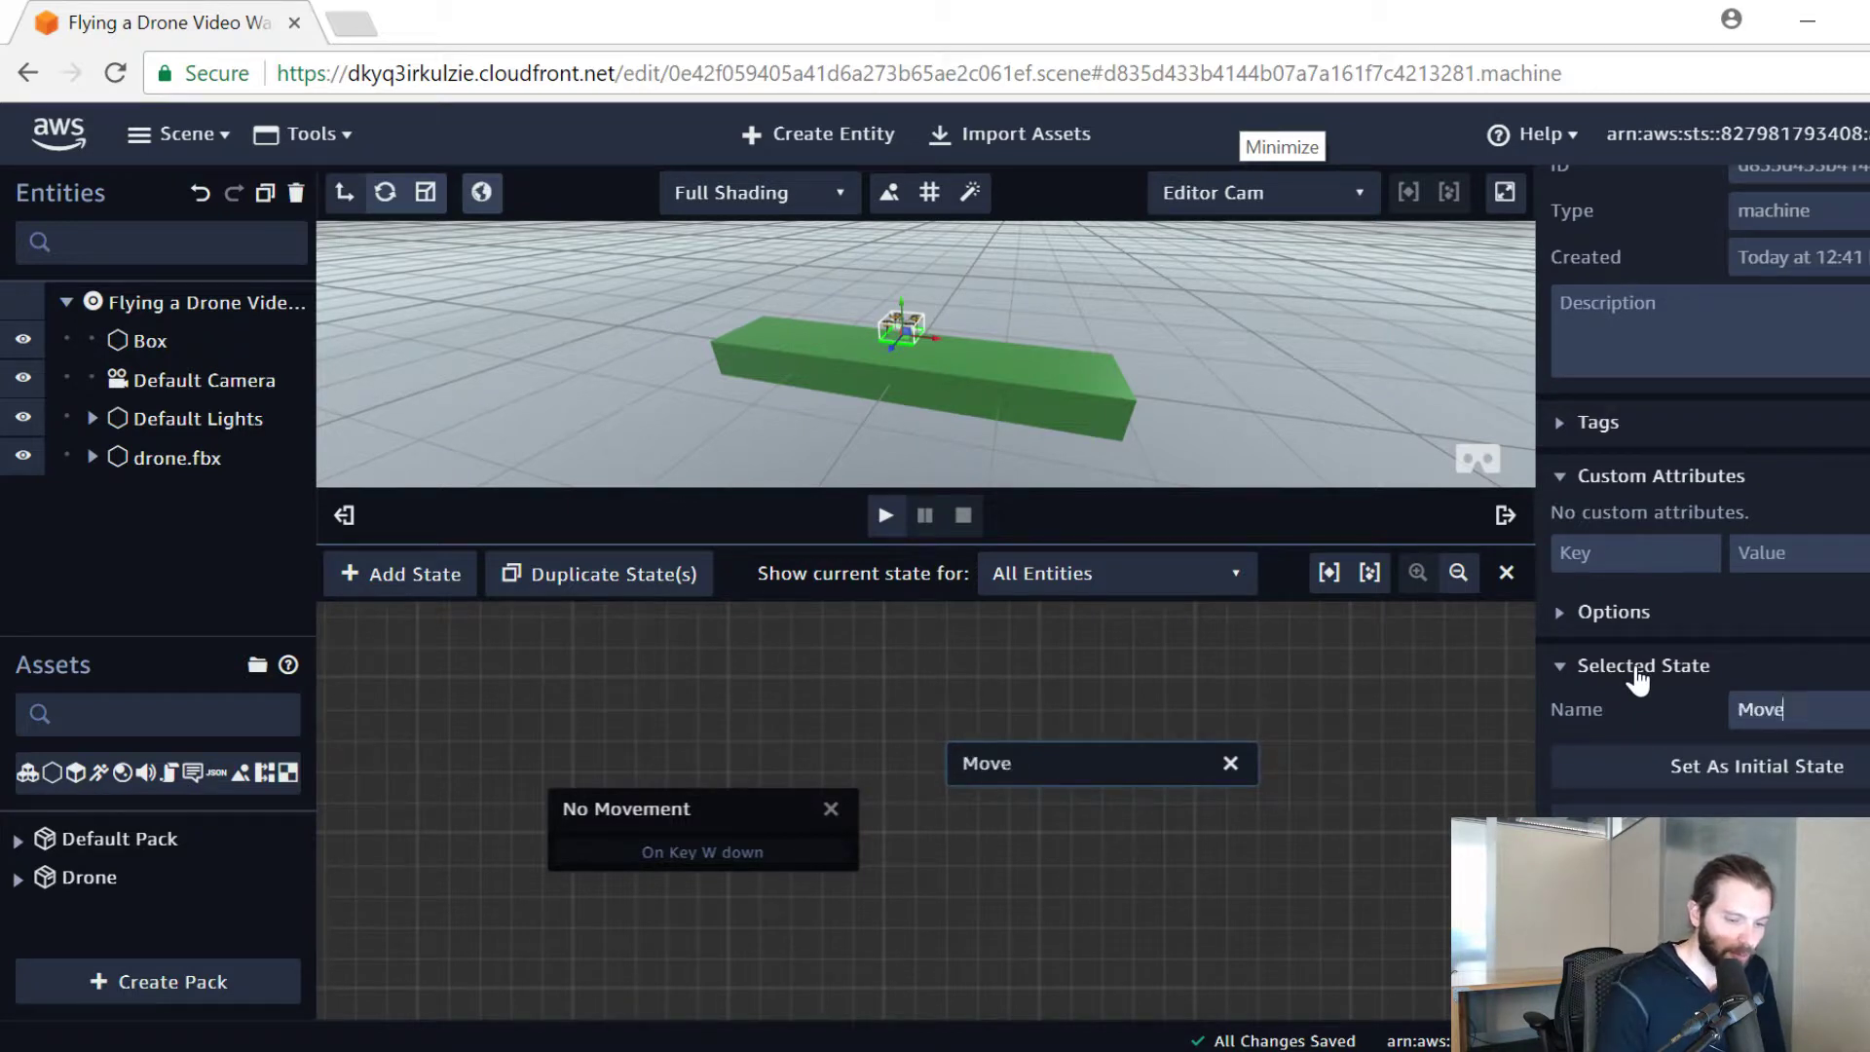
type(" Up")
left_click_drag(1036, 763, 1018, 697)
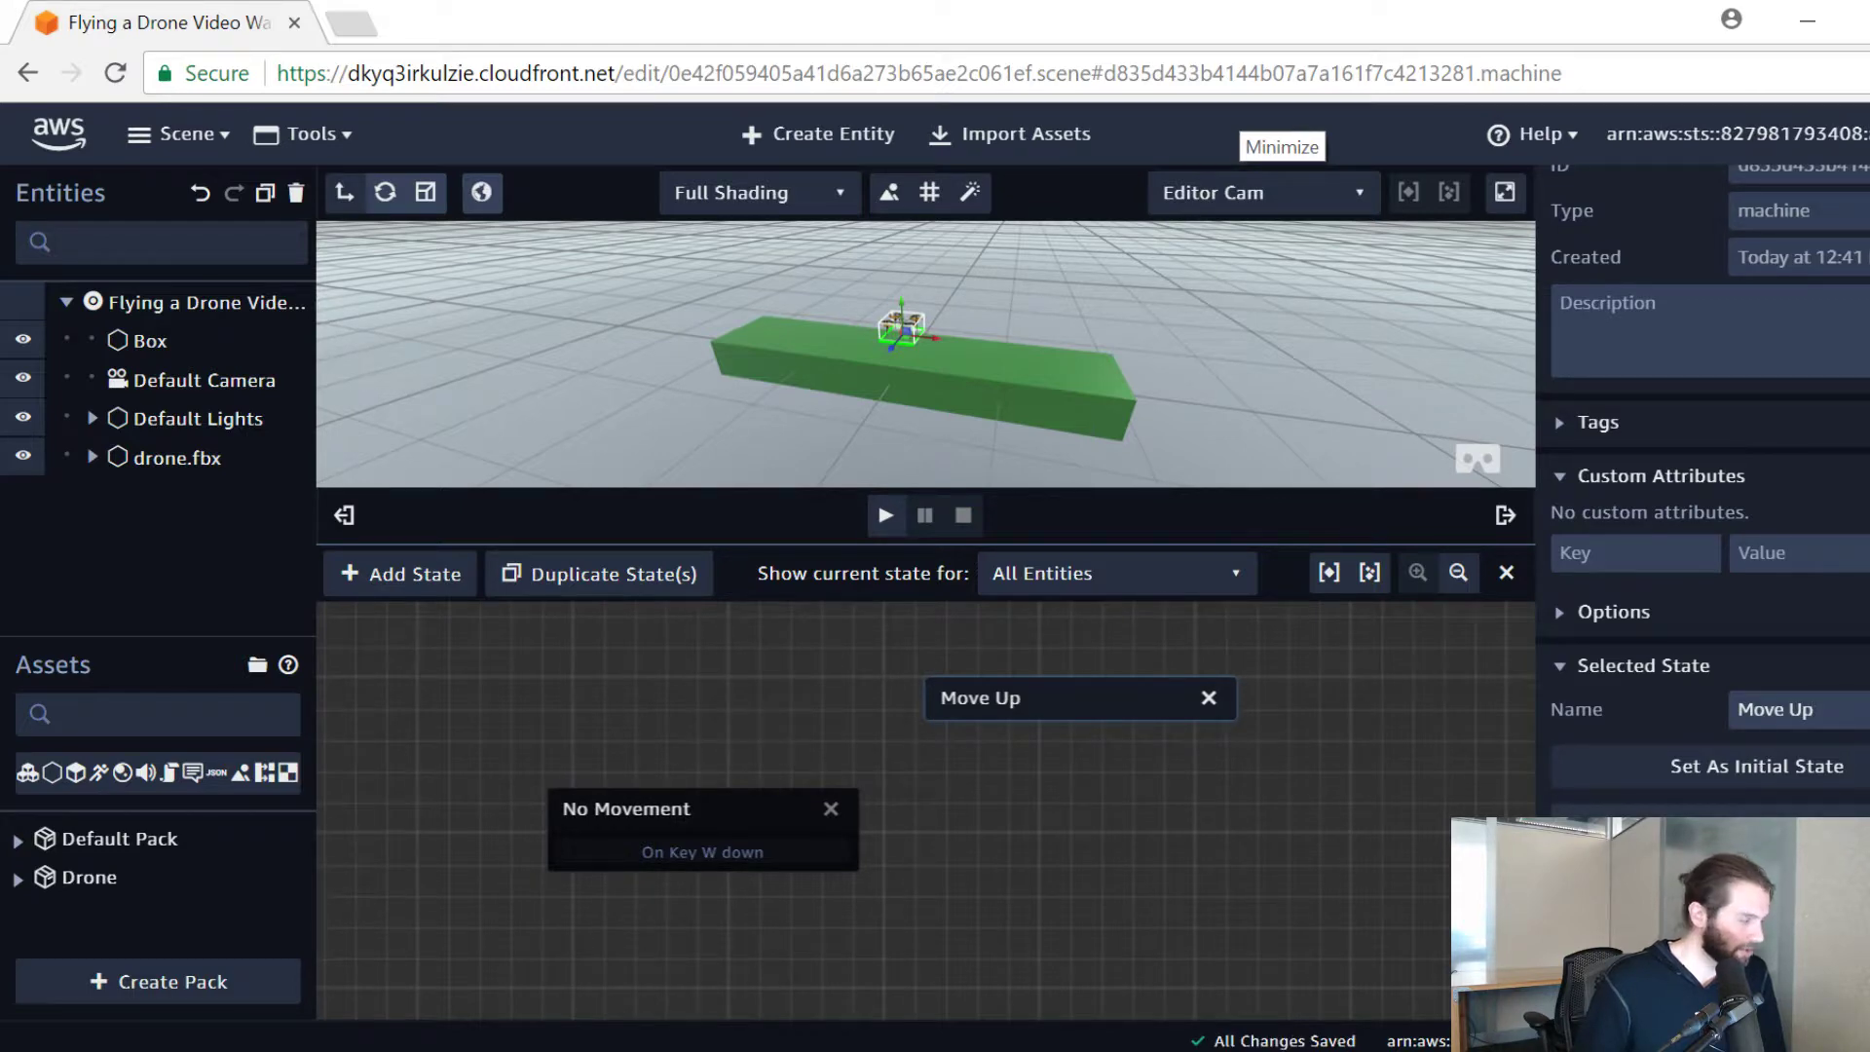
Step: Add a Key Up action to the Move Up state and set its key to W, placing the node roughly level with No Movement
left_click(1757, 824)
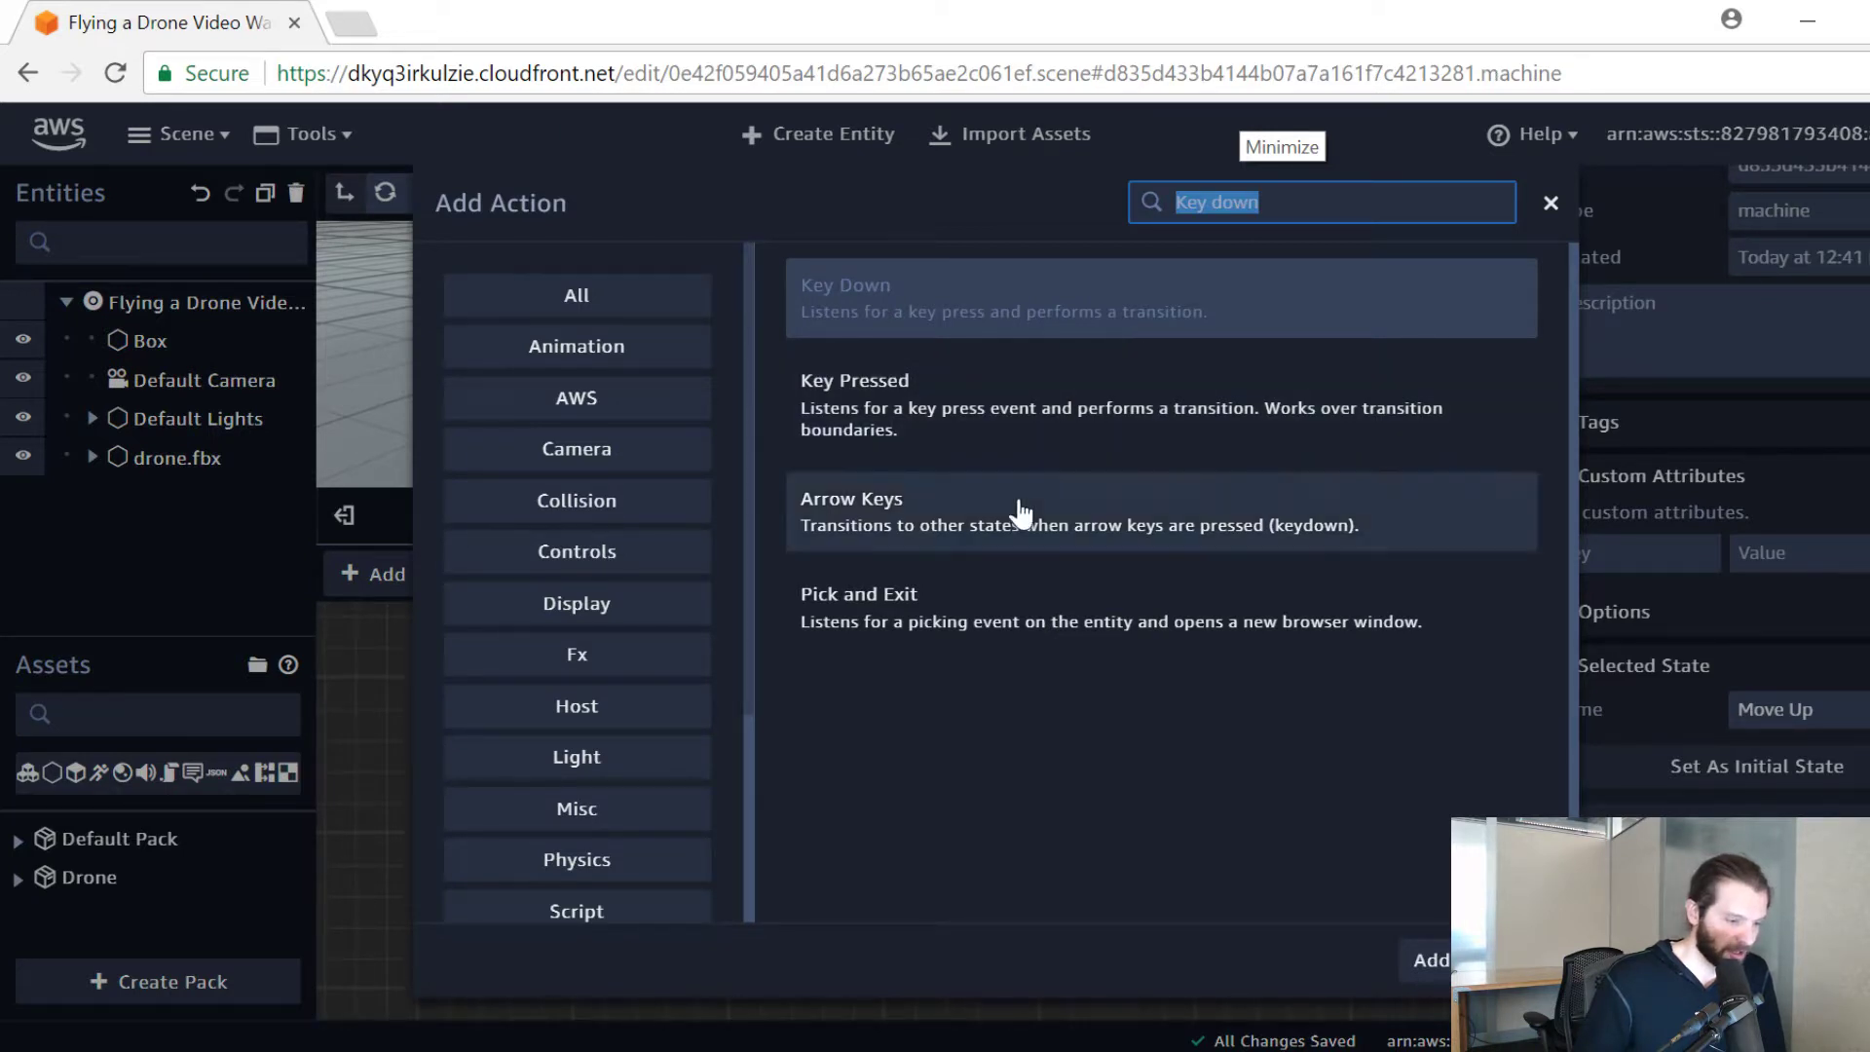
type("k")
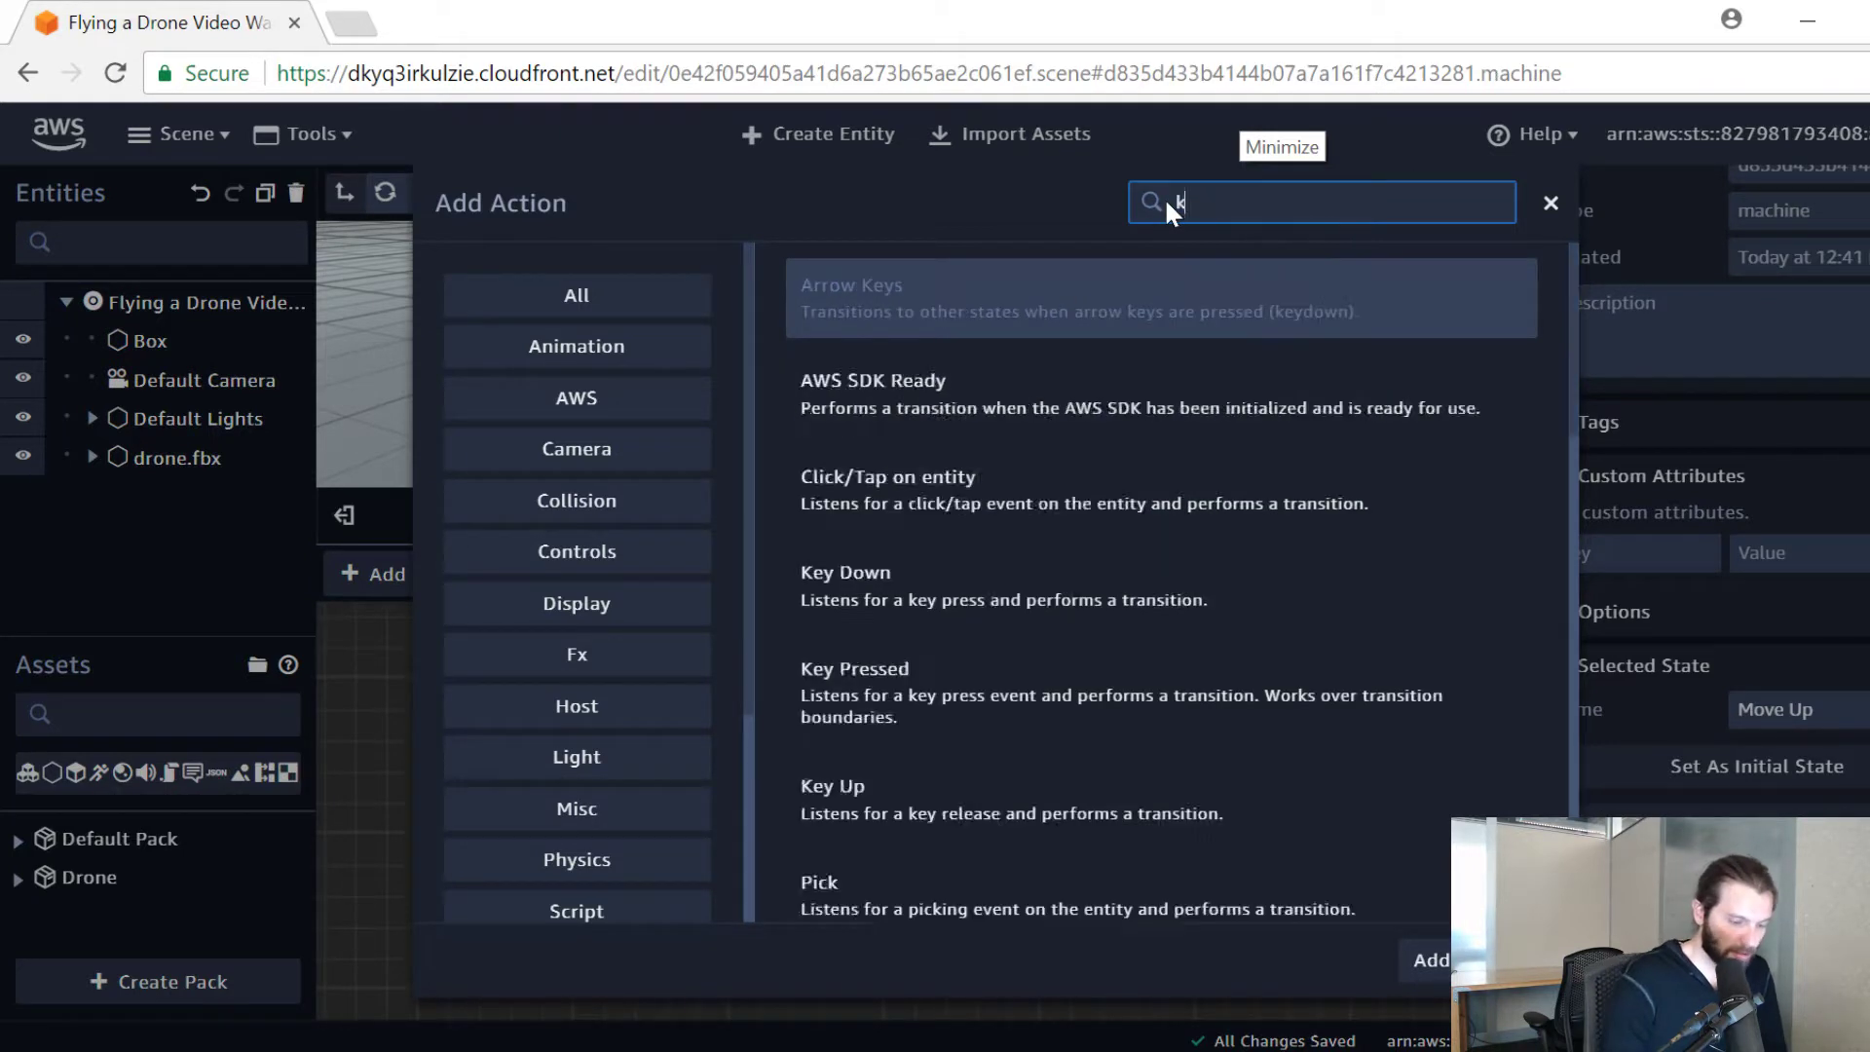
type("ey up")
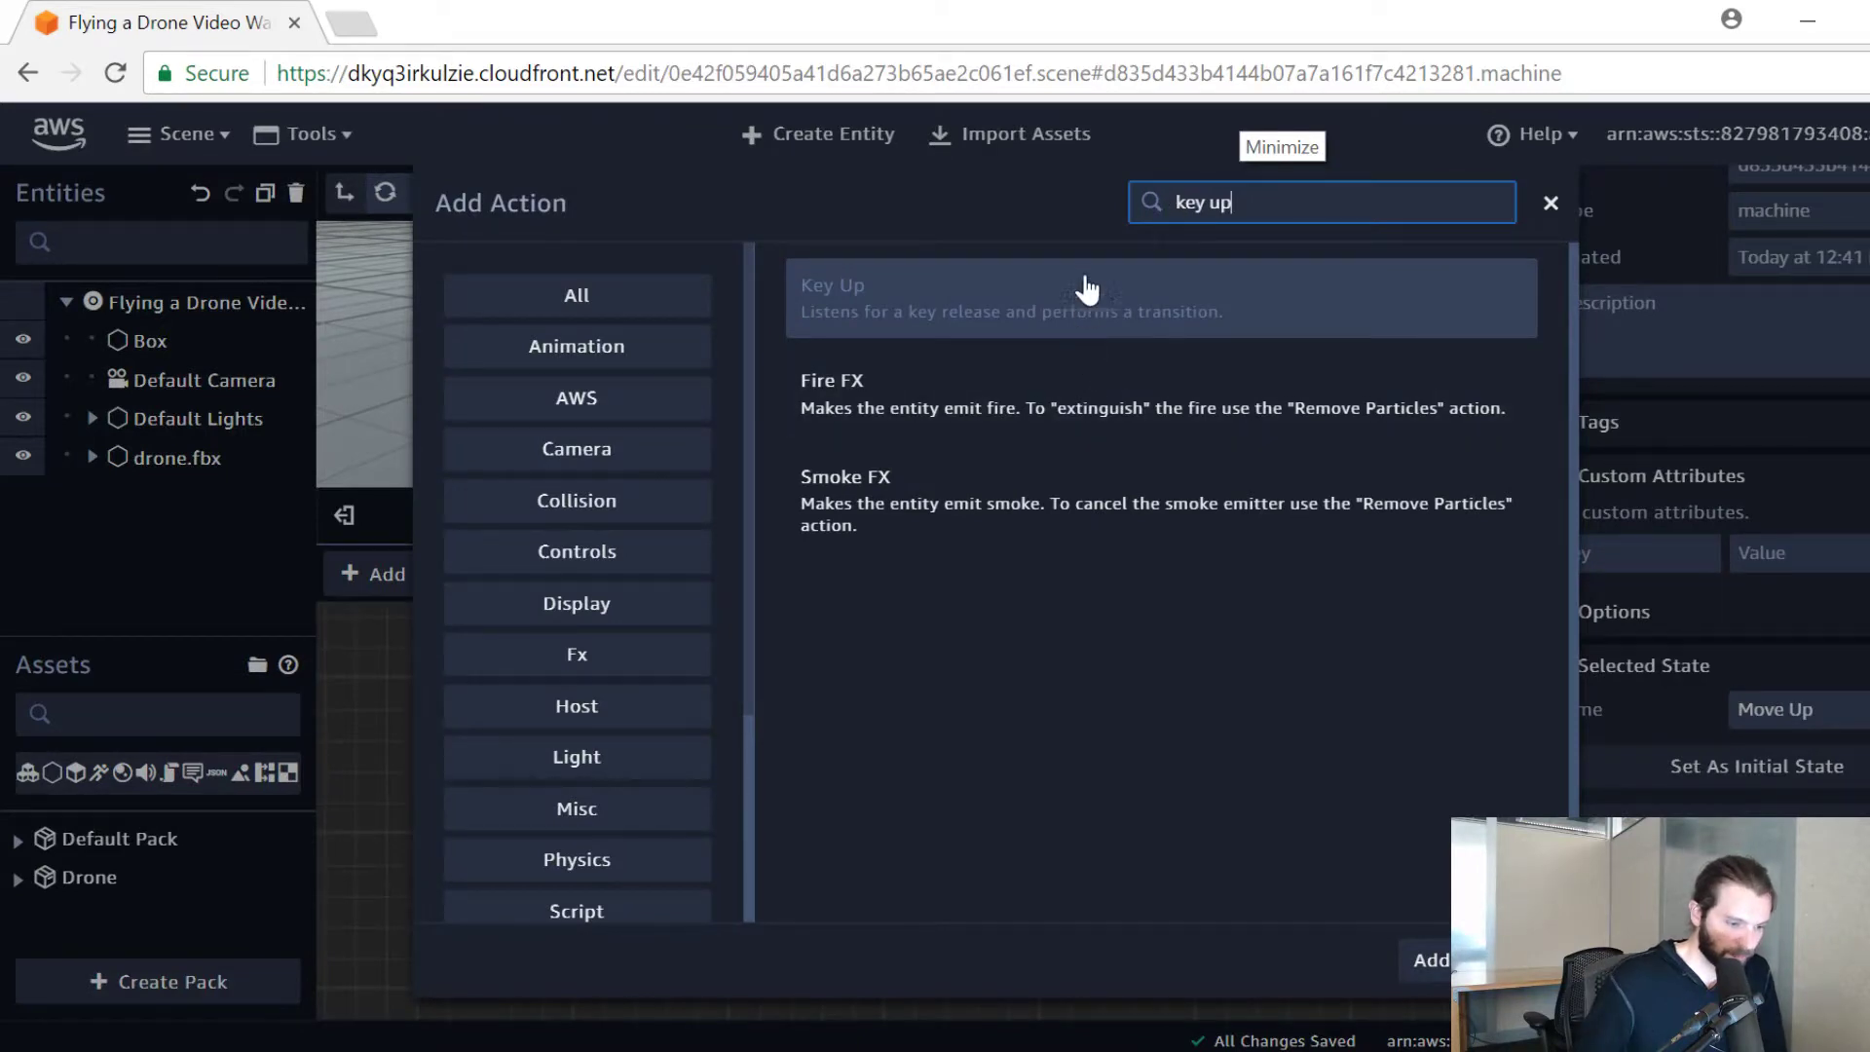
left_click(1428, 960)
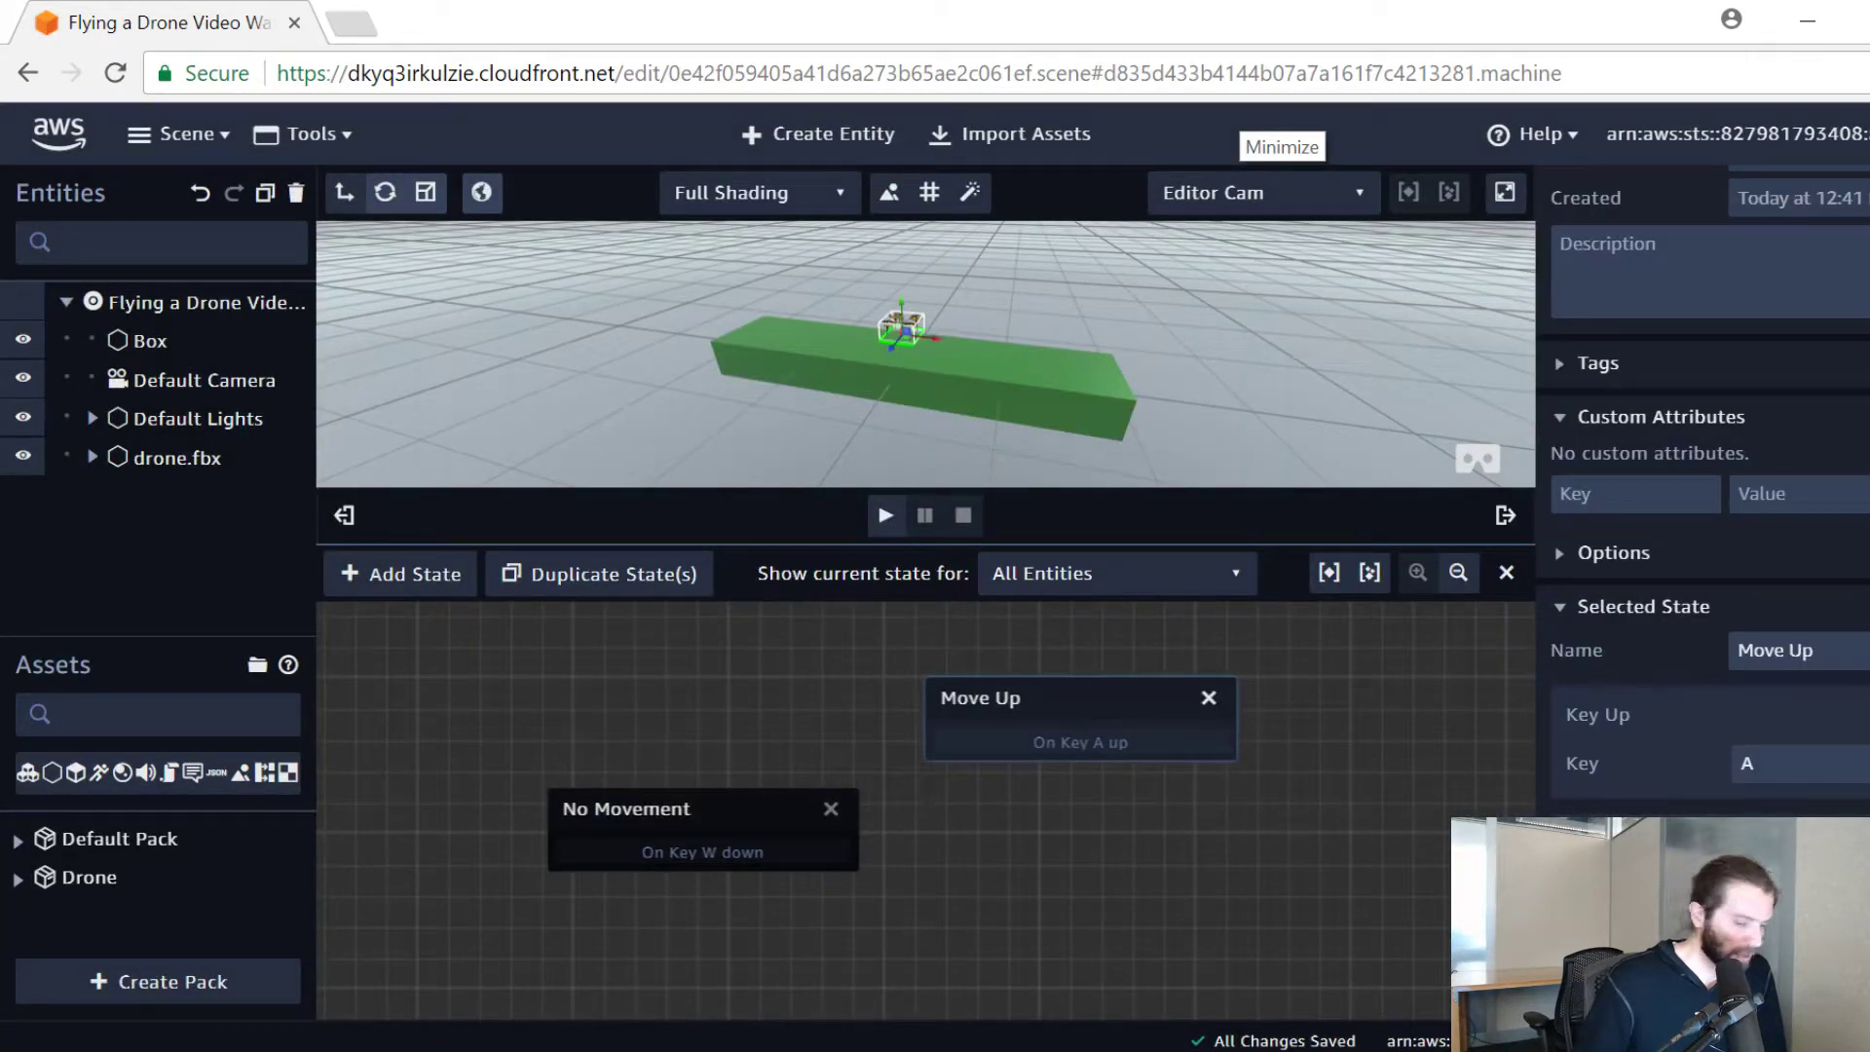
left_click_drag(1027, 698, 1178, 808)
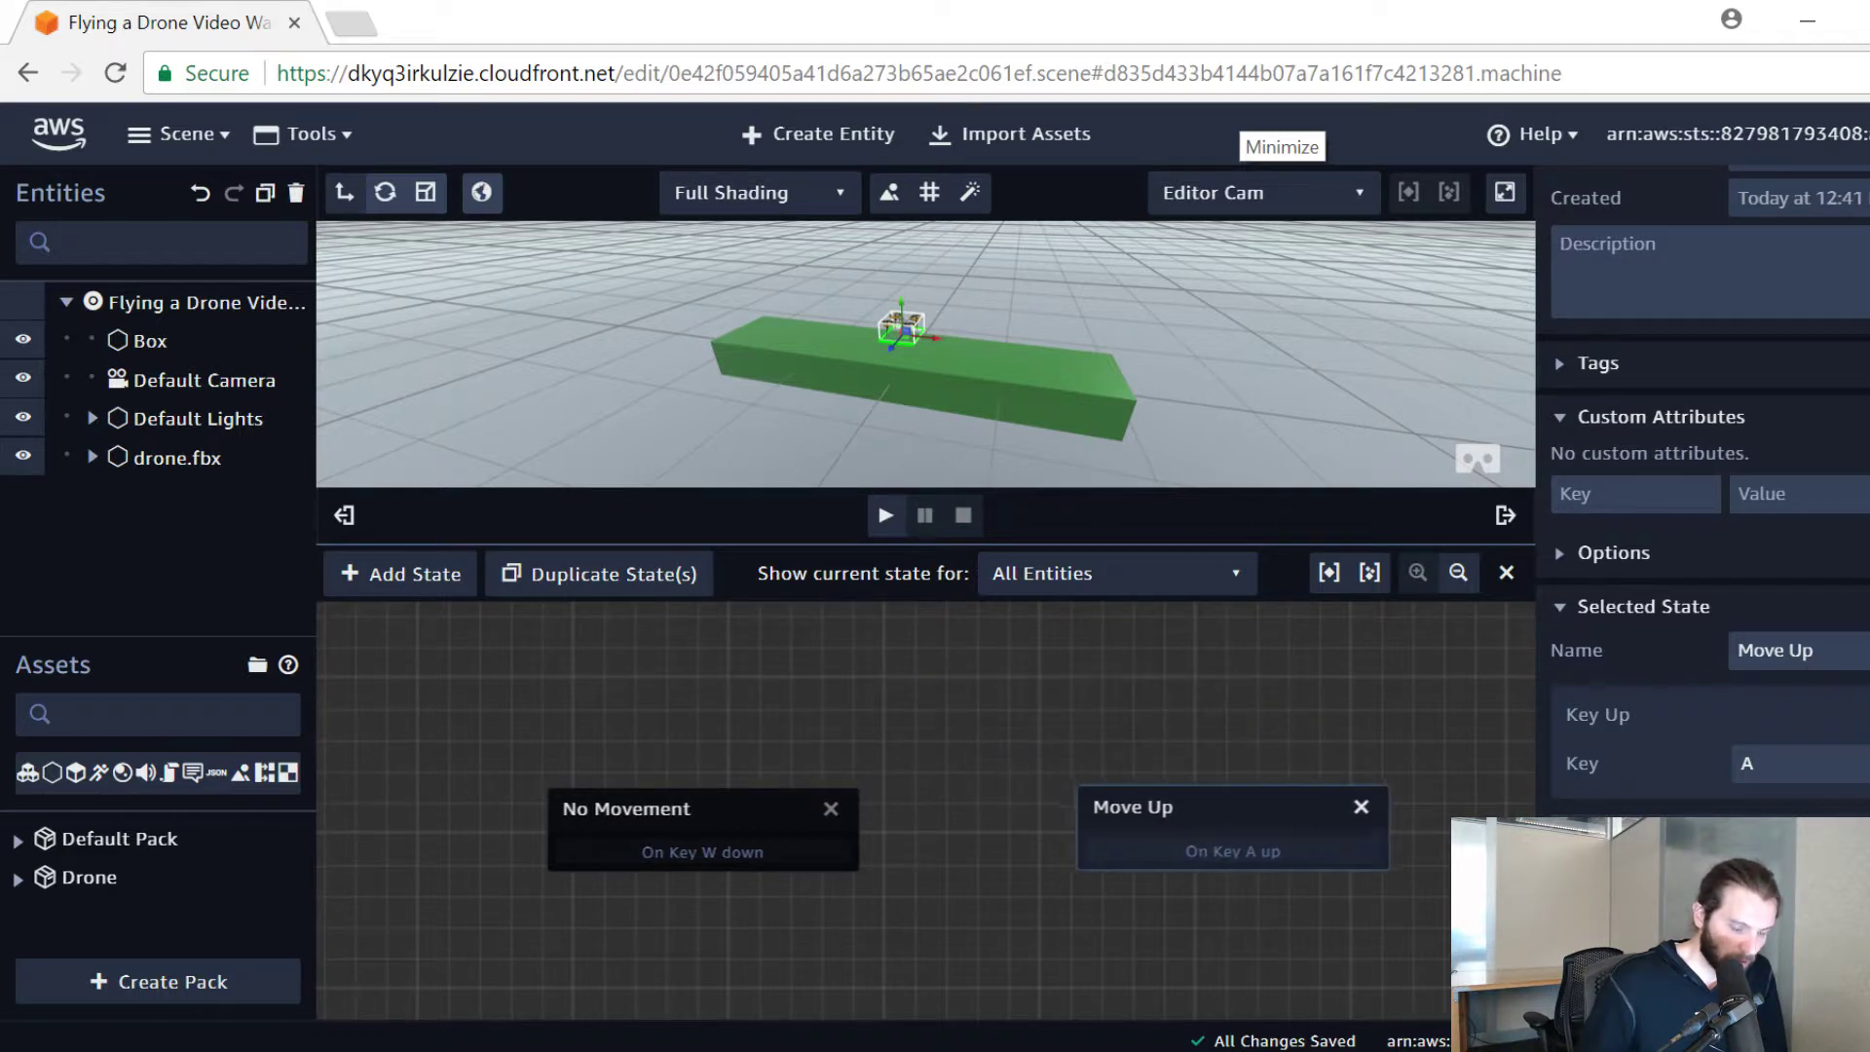
double_click(1748, 763)
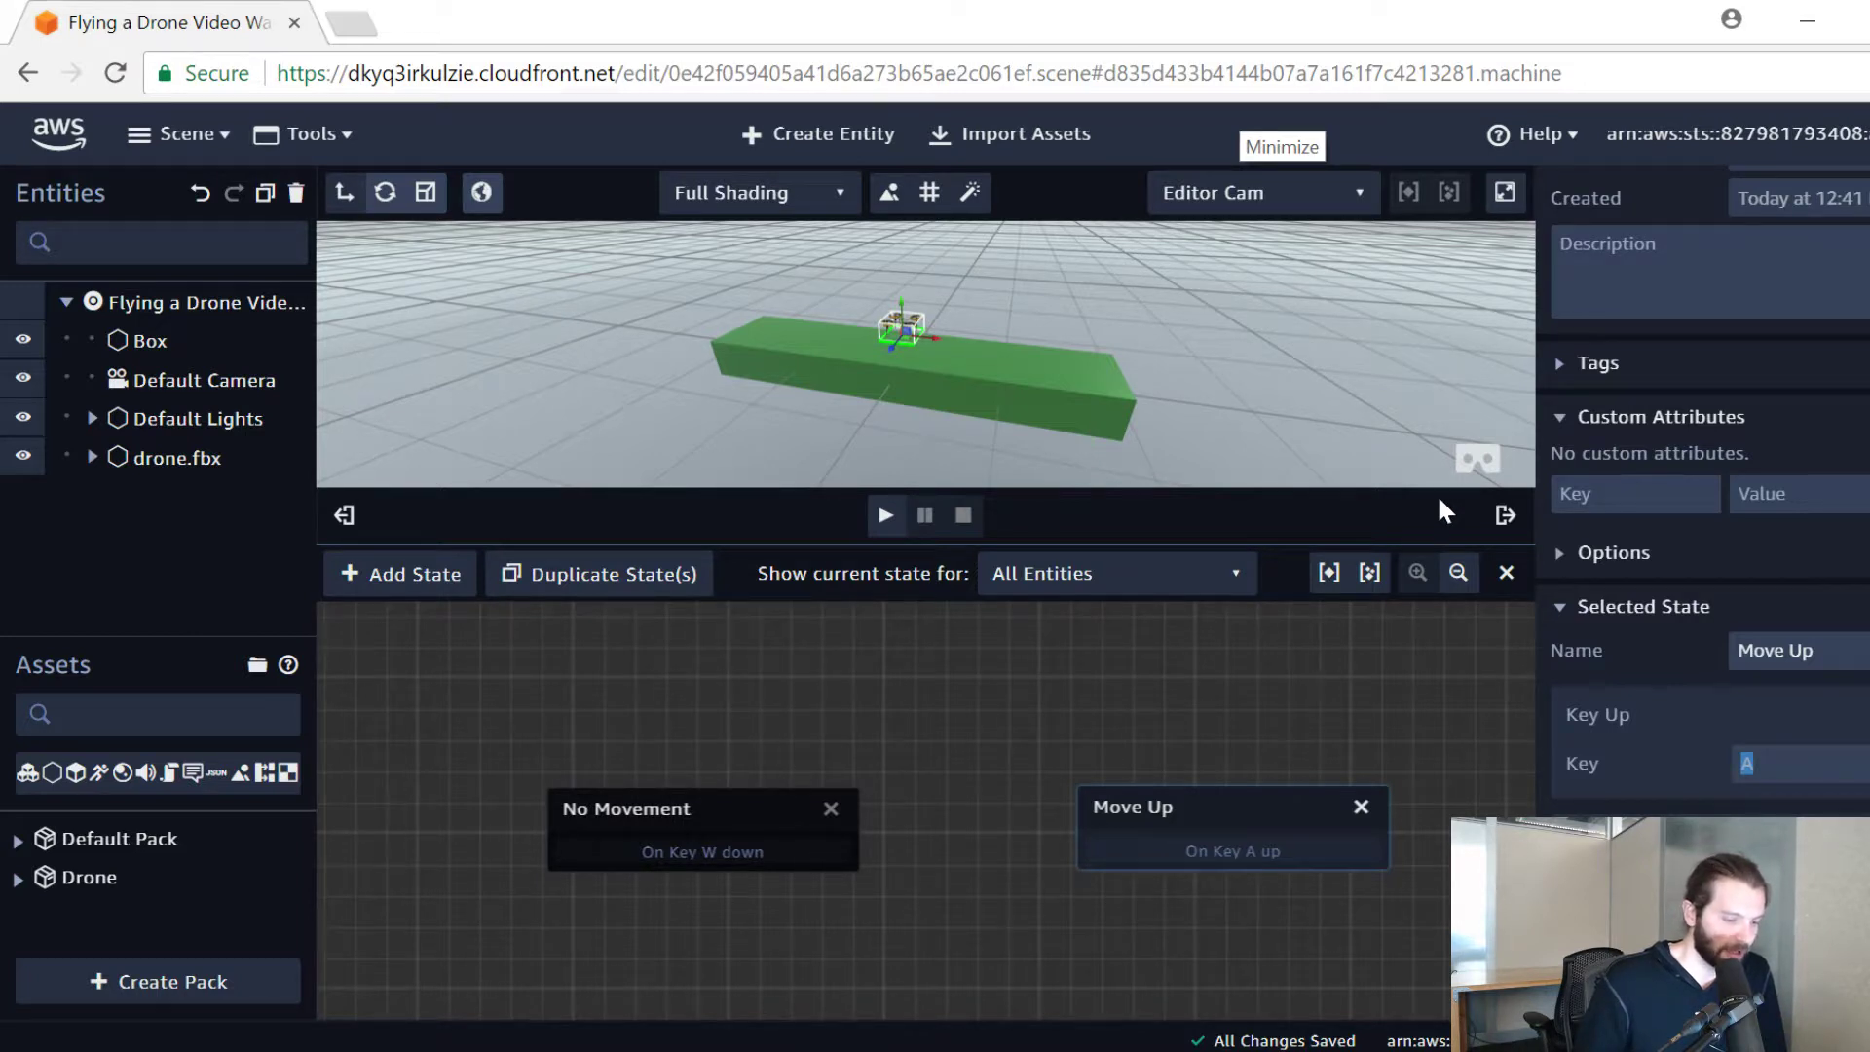
type("W")
left_click_drag(1226, 811, 1192, 824)
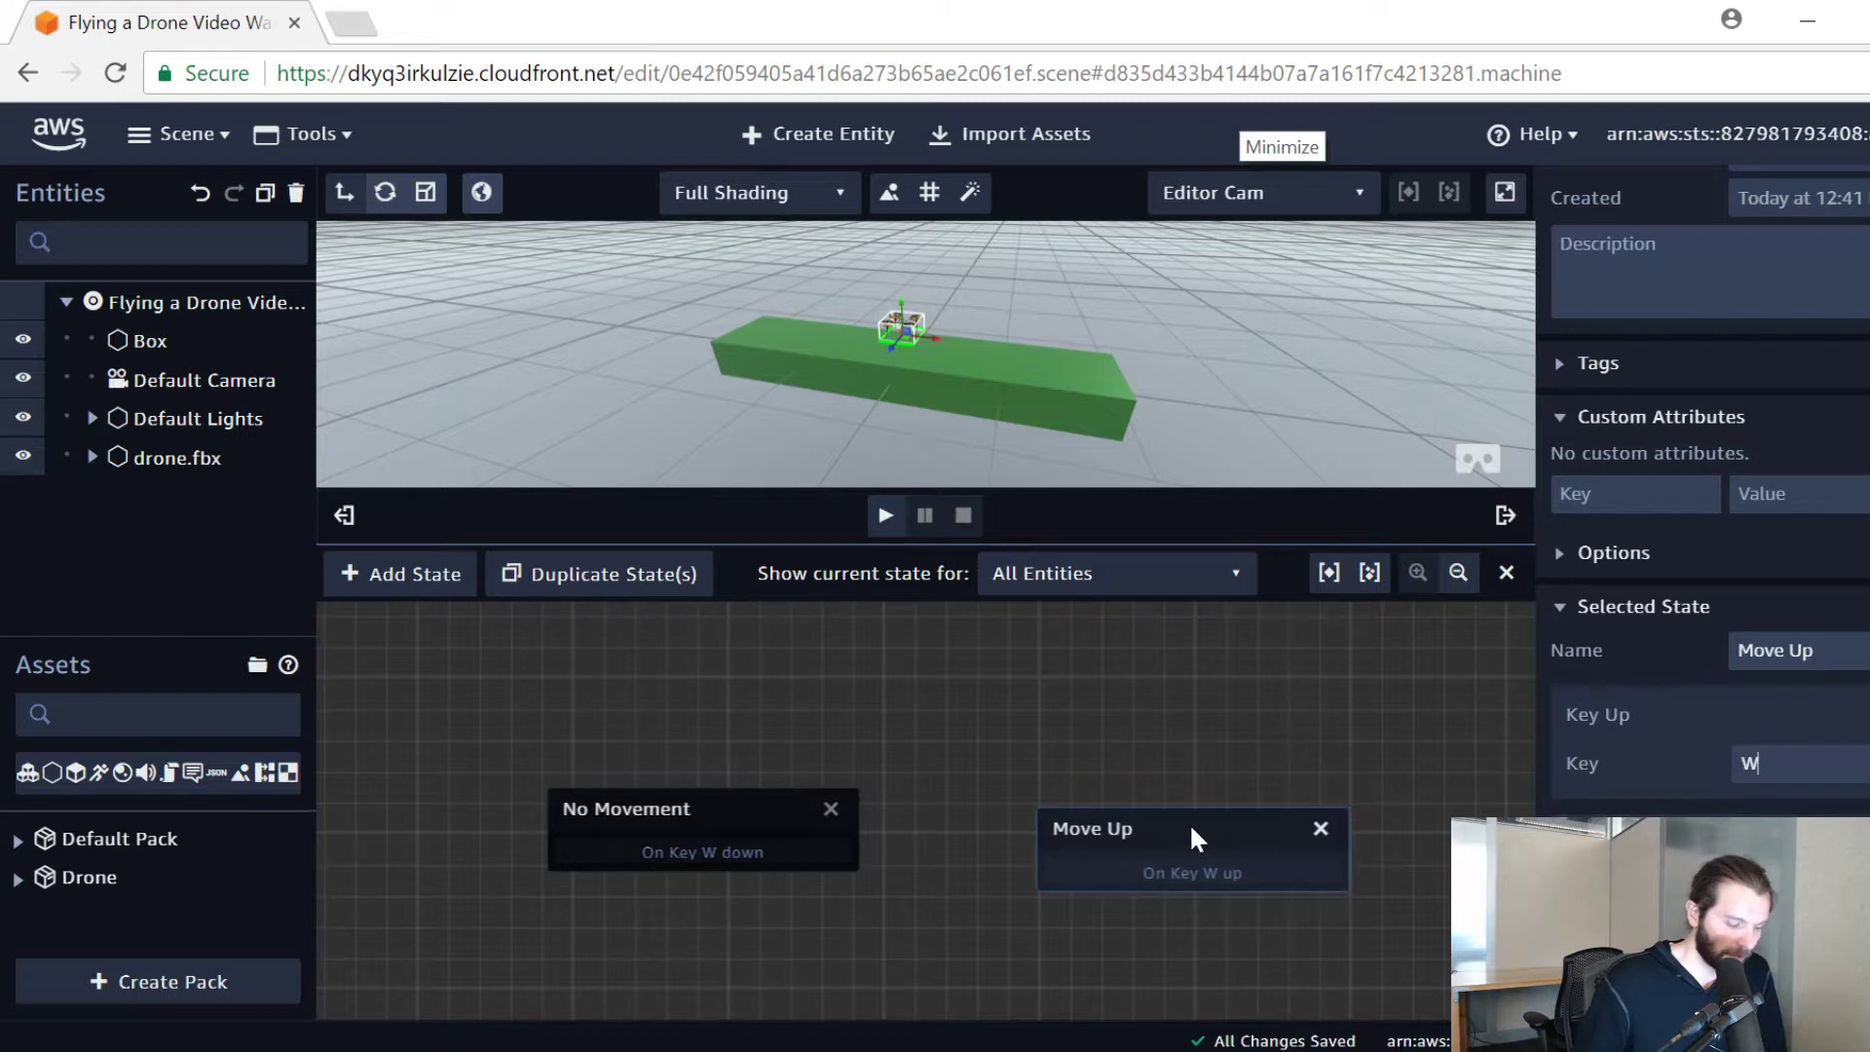
Step: Connect No Movement's Key W down output to Move Up, and Move Up's Key W up output back to No Movement
left_click(611, 815)
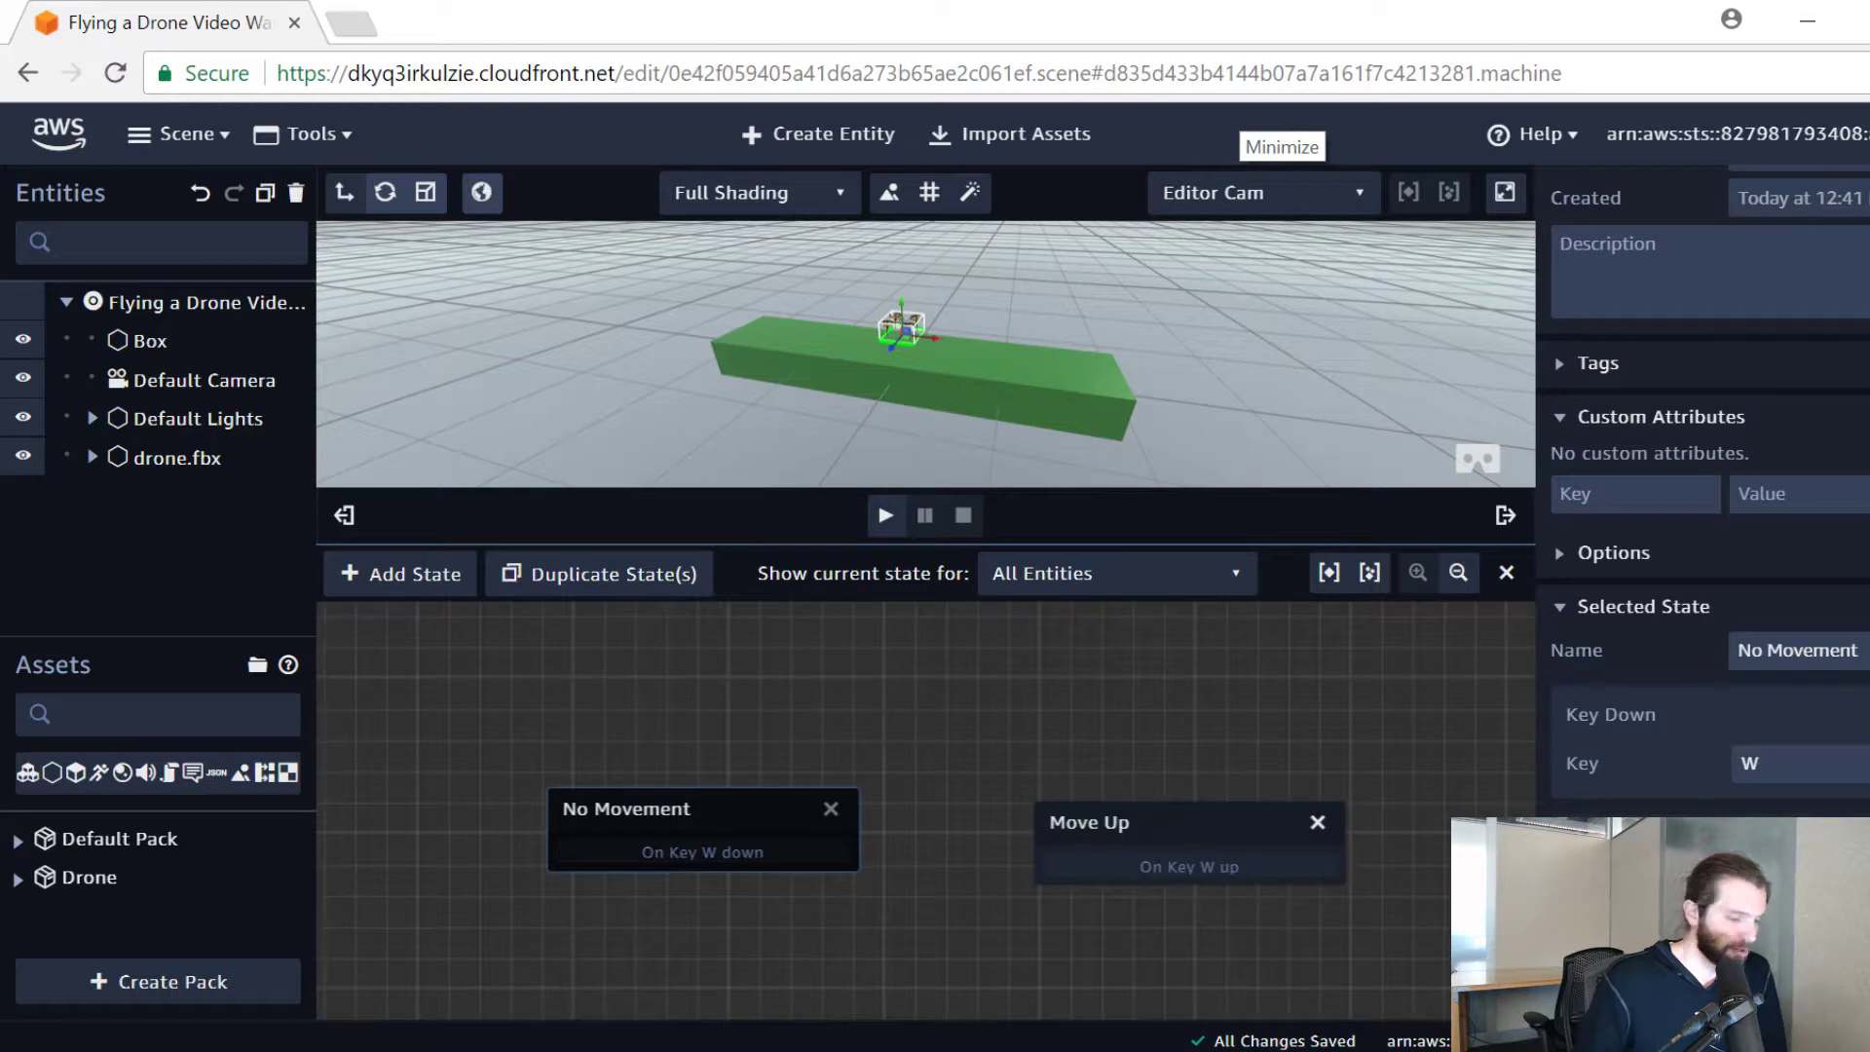
left_click_drag(731, 863, 738, 826)
left_click_drag(1052, 822, 1121, 814)
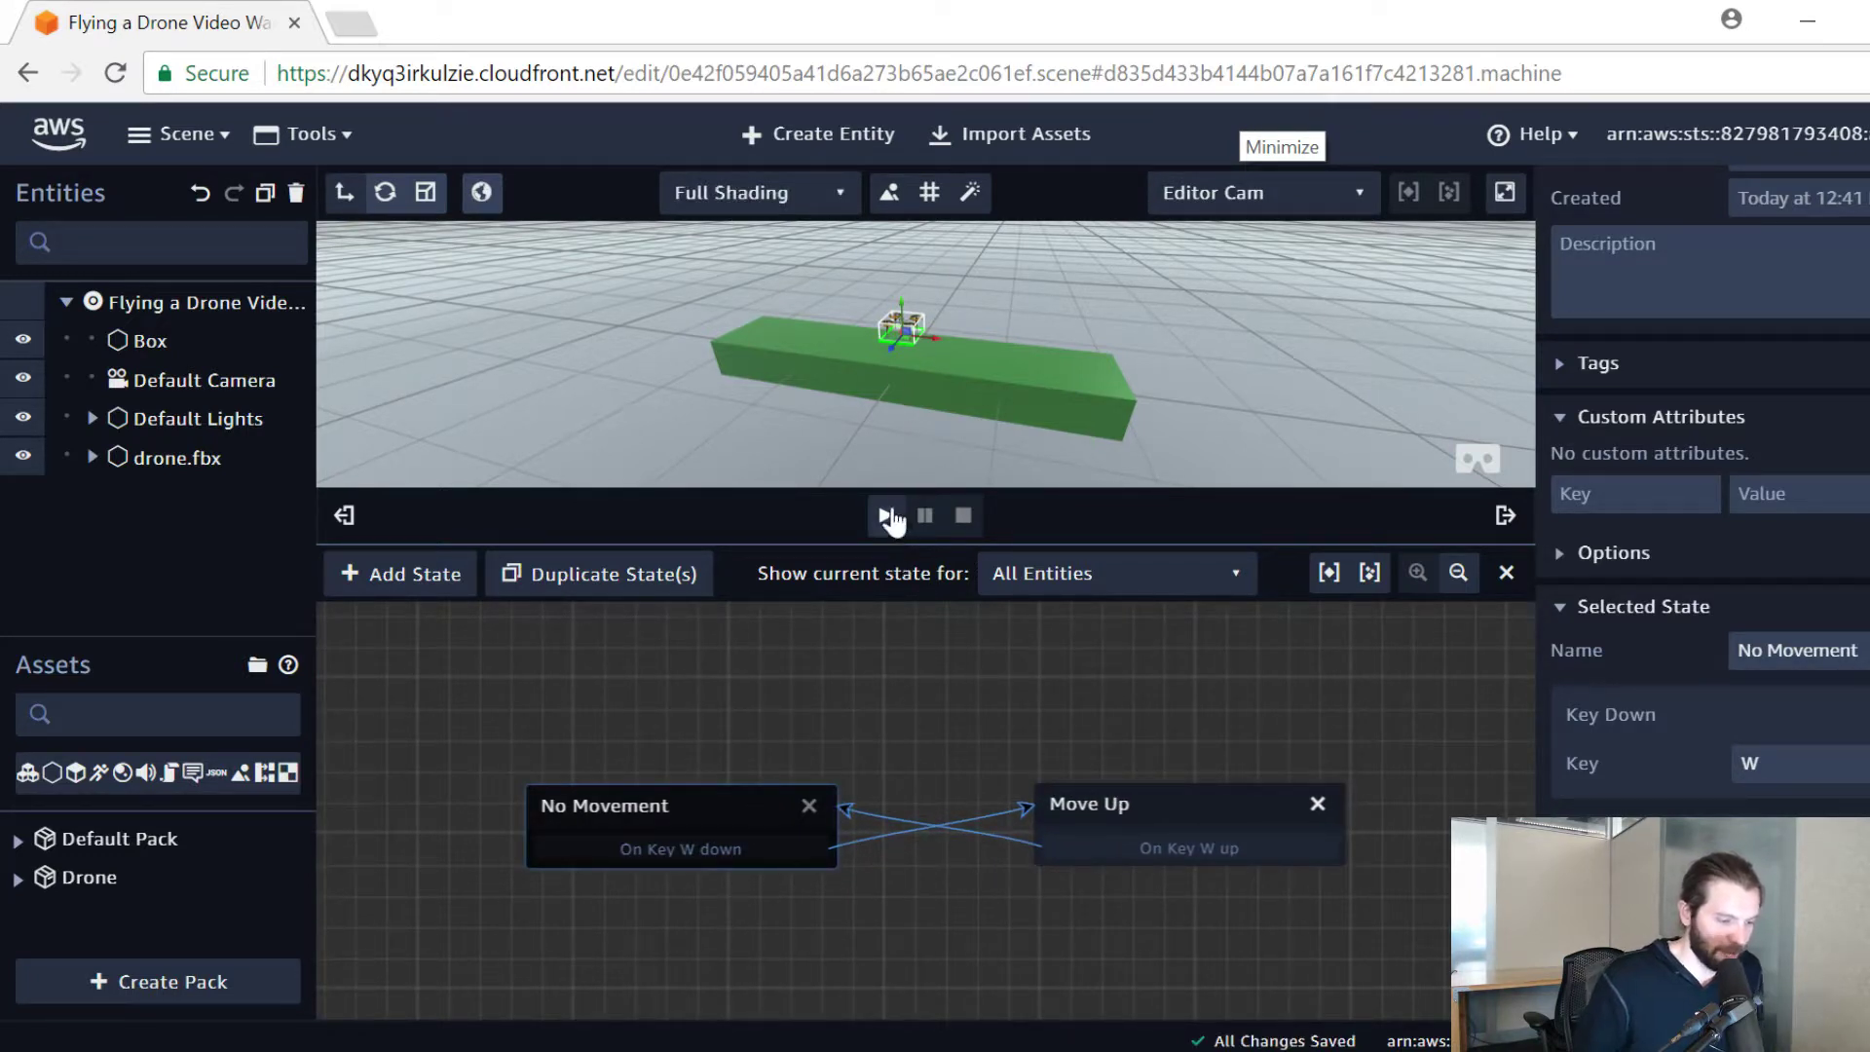
Step: Play the scene, test the W key transitions between No Movement and Move Up, and stop playback
left_click(885, 516)
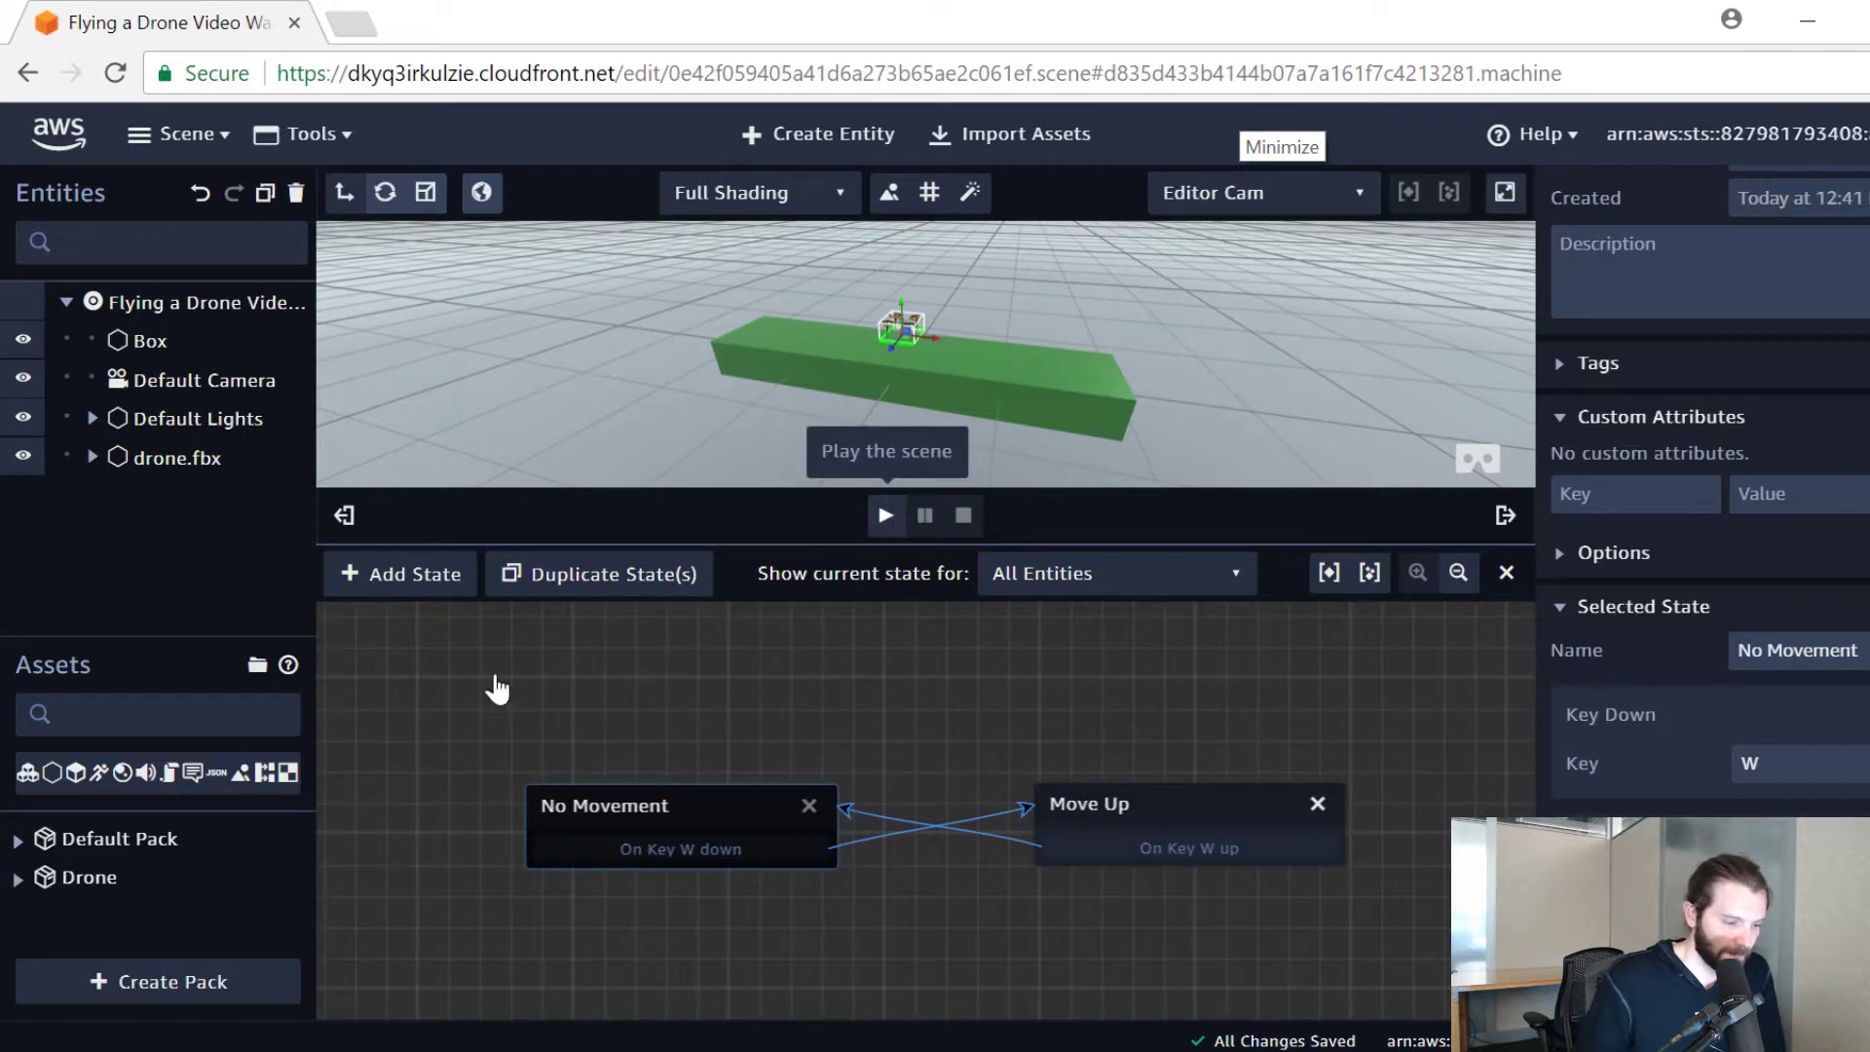
key("w")
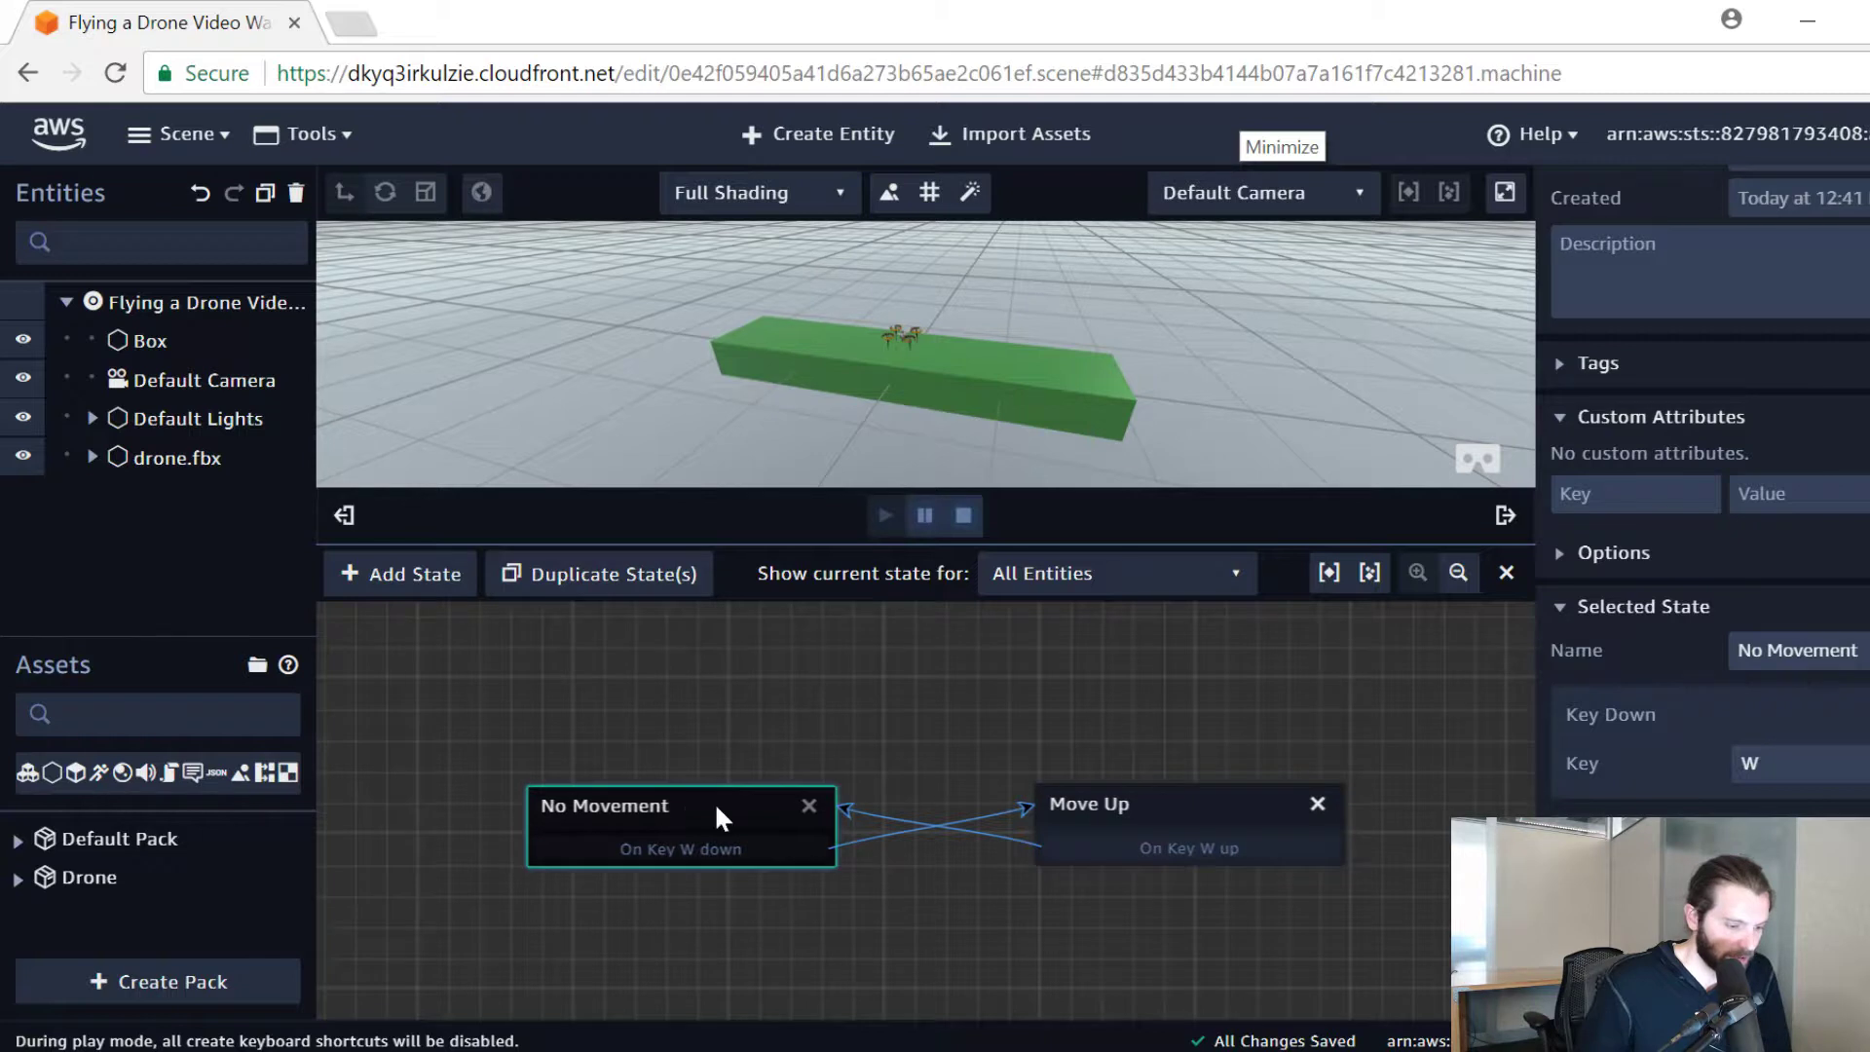
key("w")
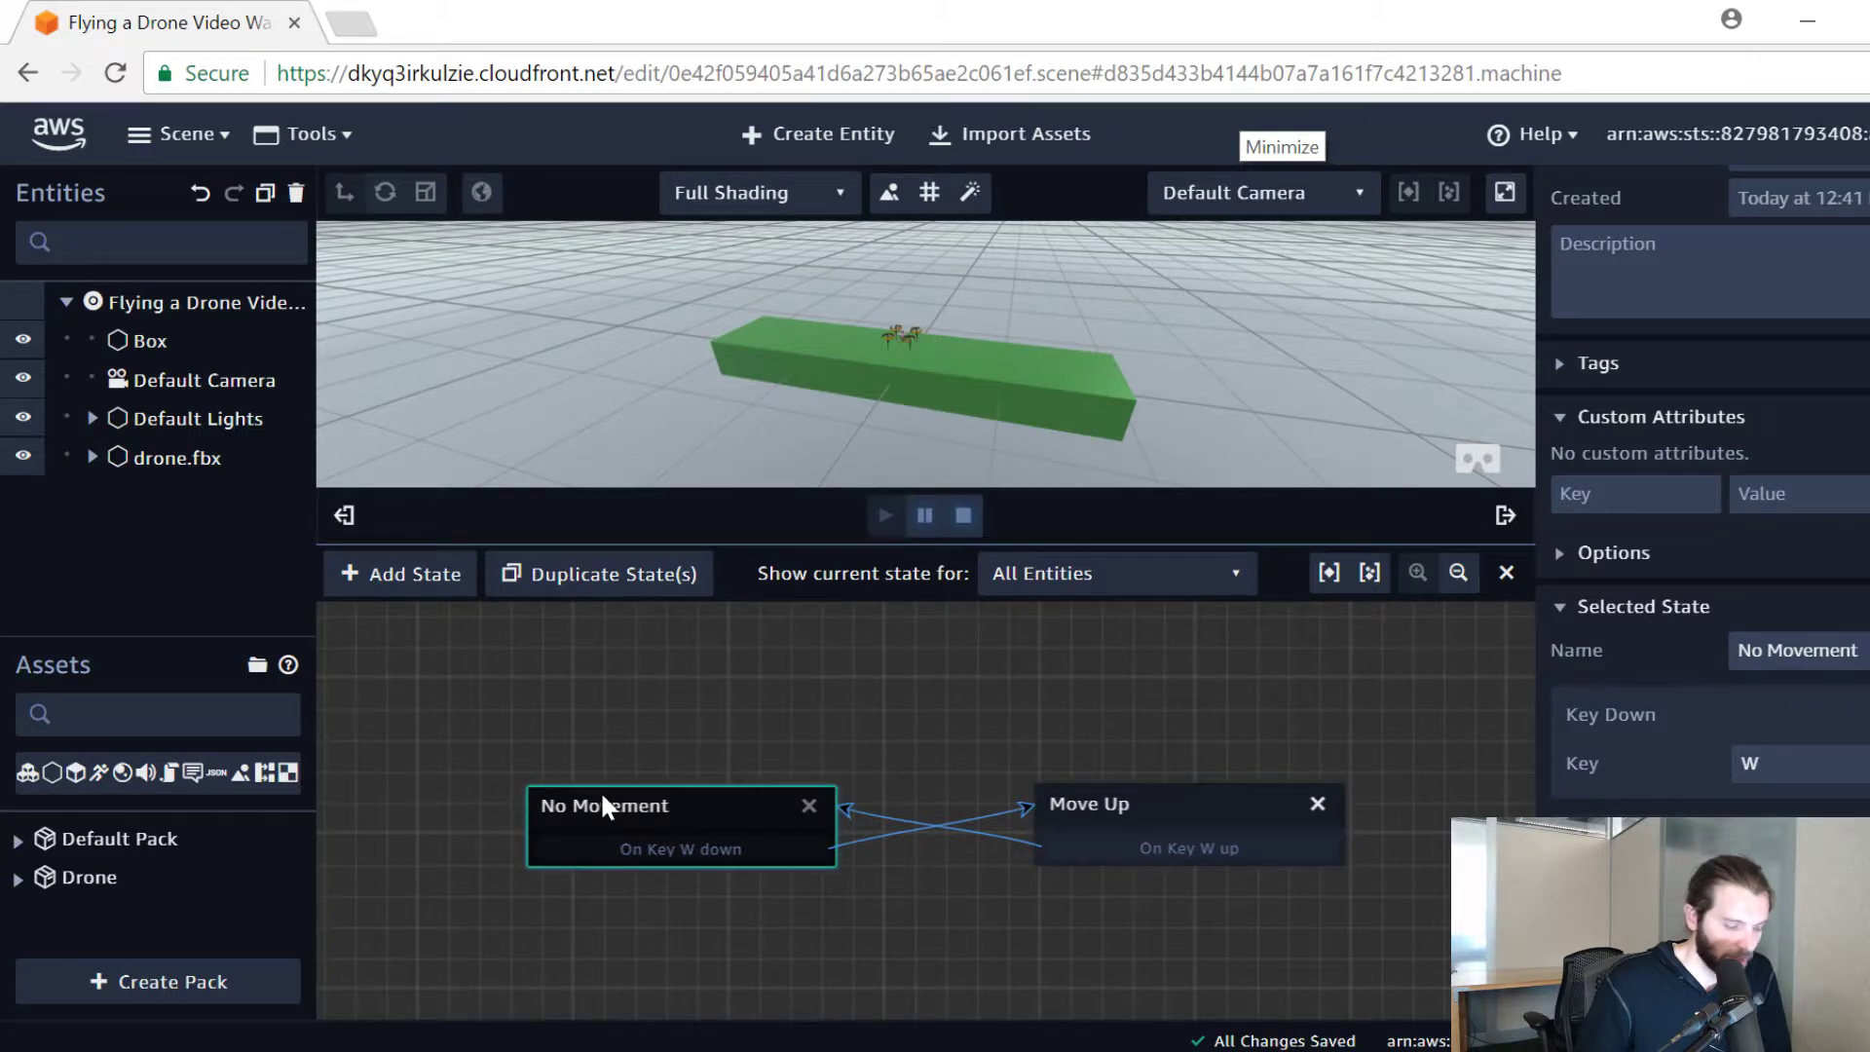
key("w")
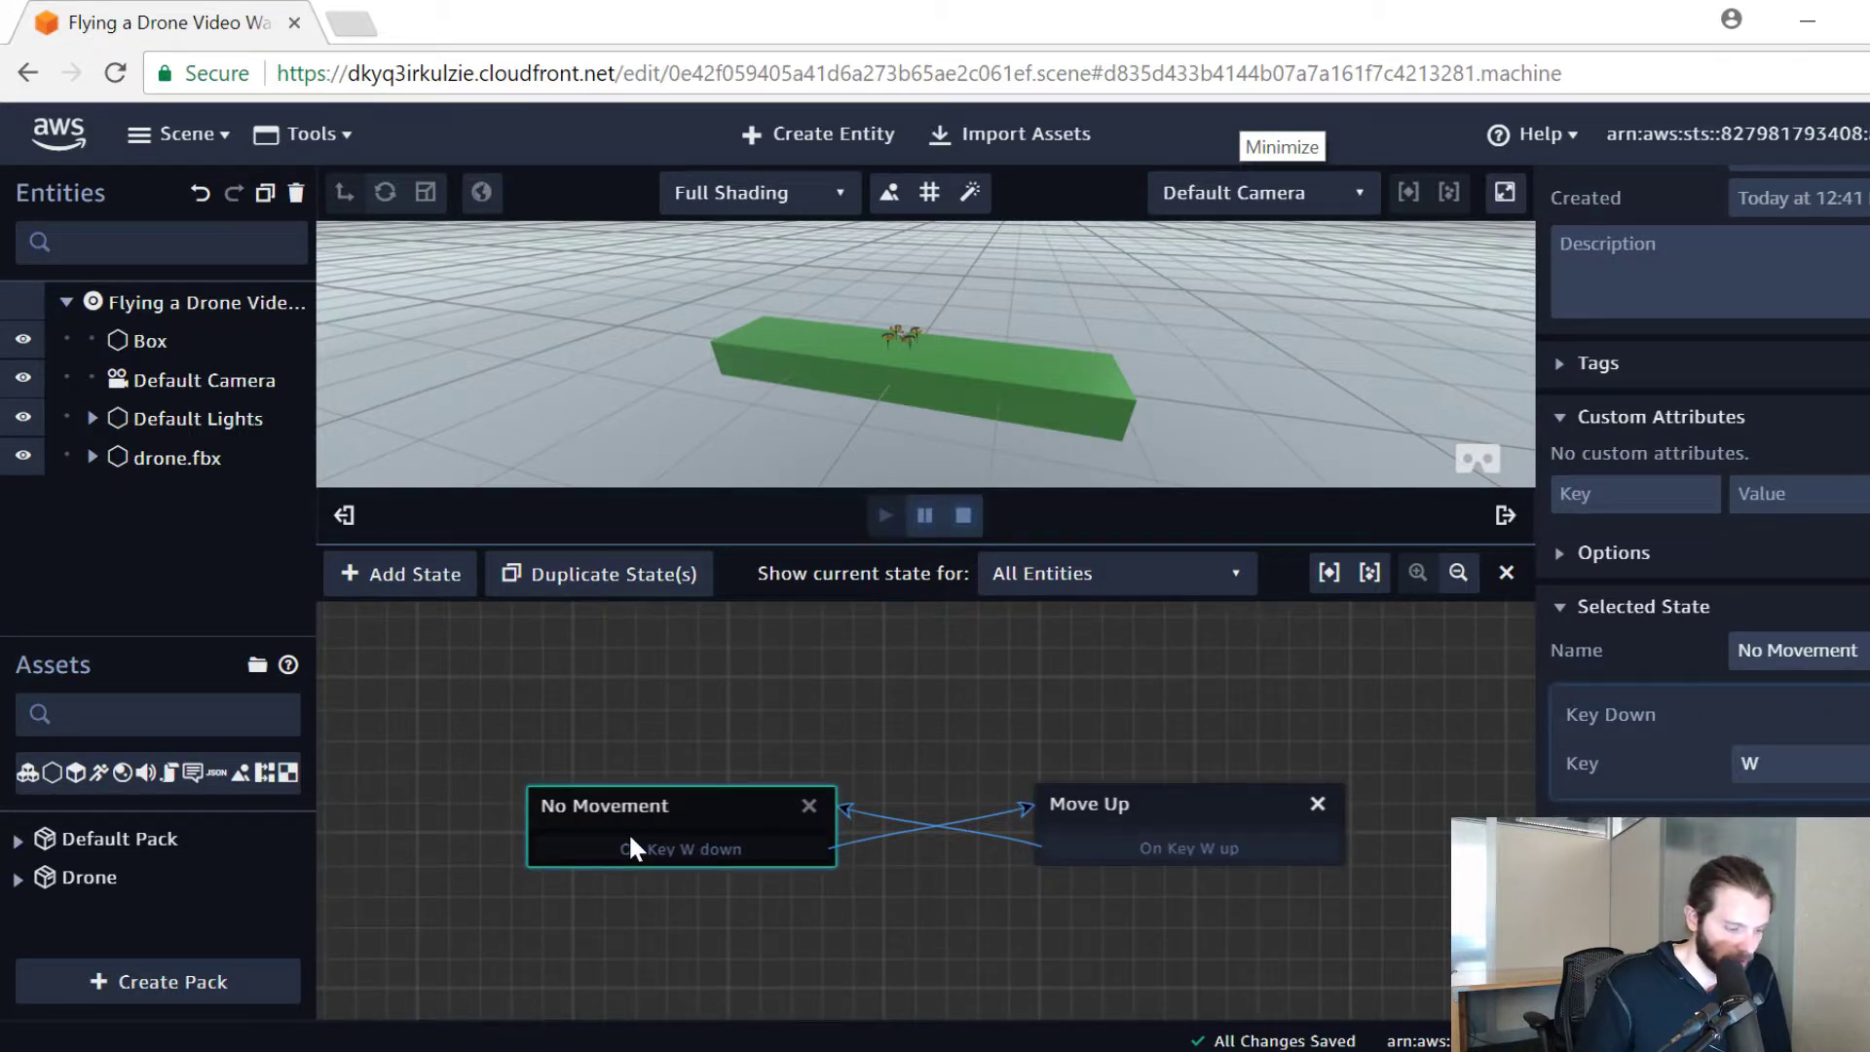
key("w")
key("w")
key("w")
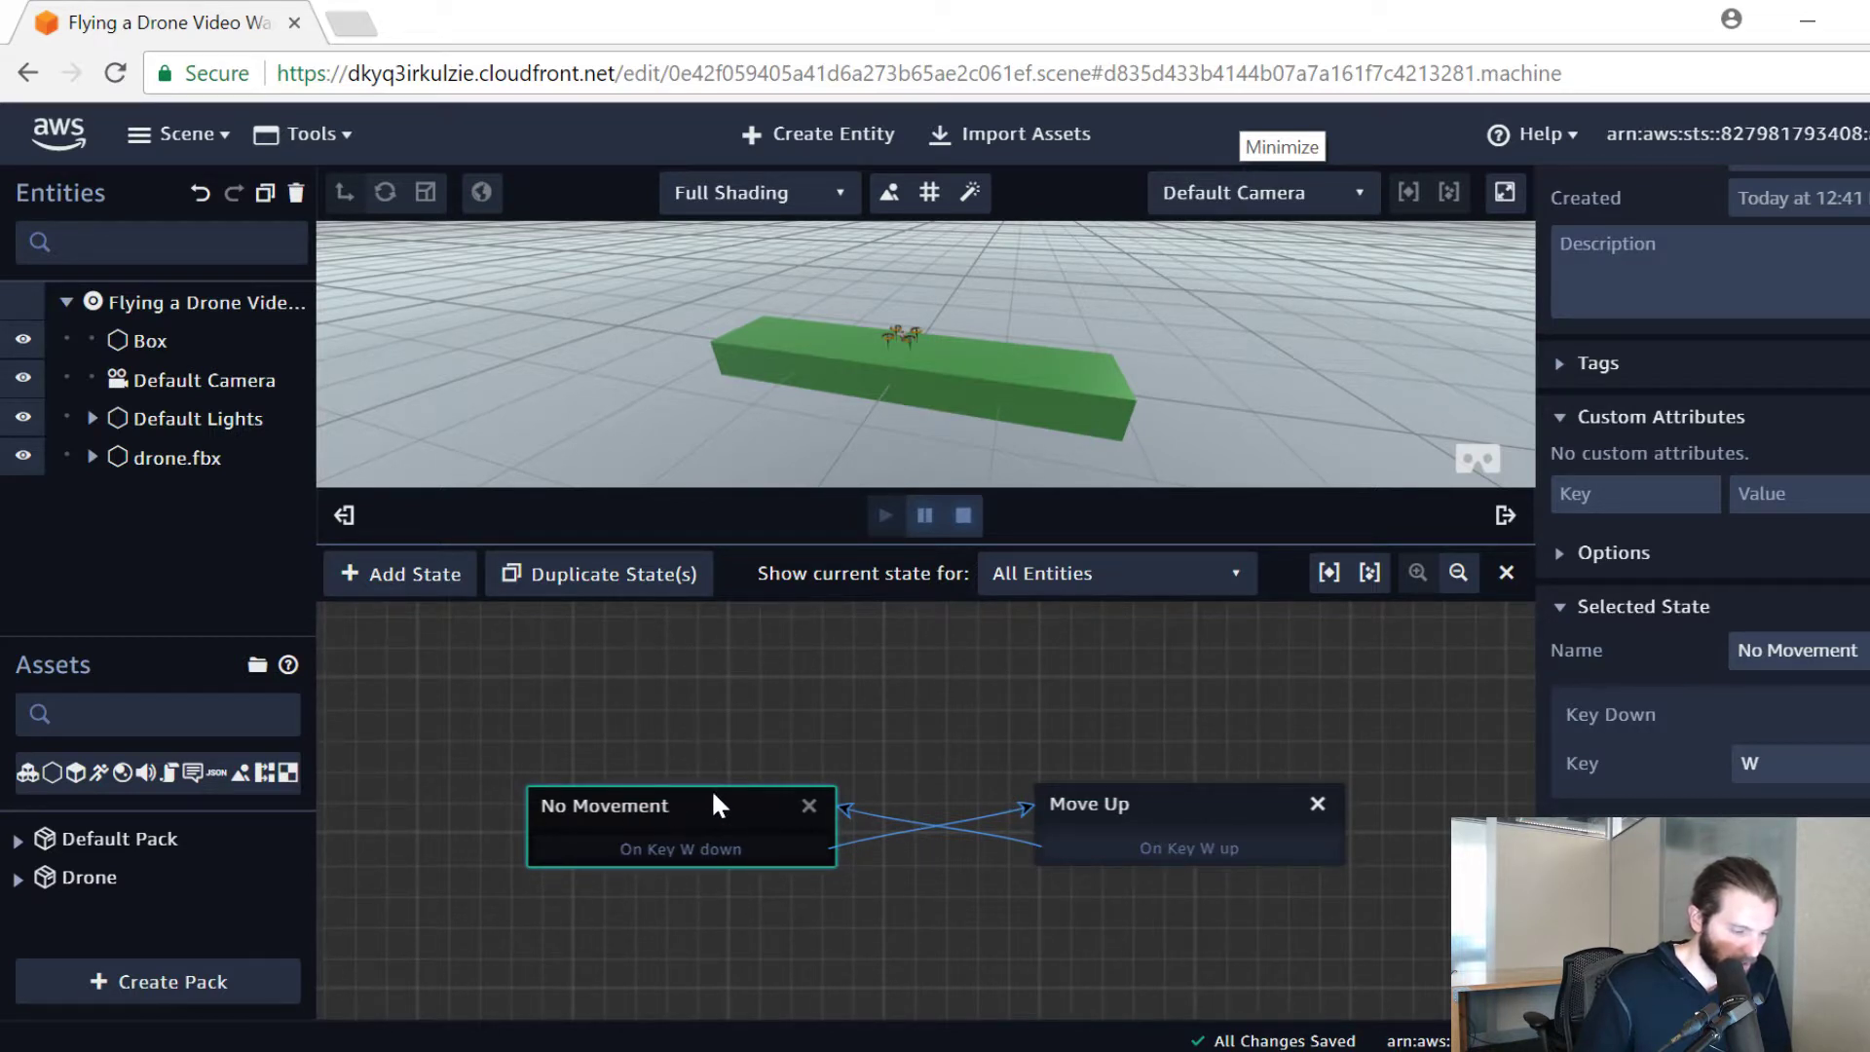
key("w")
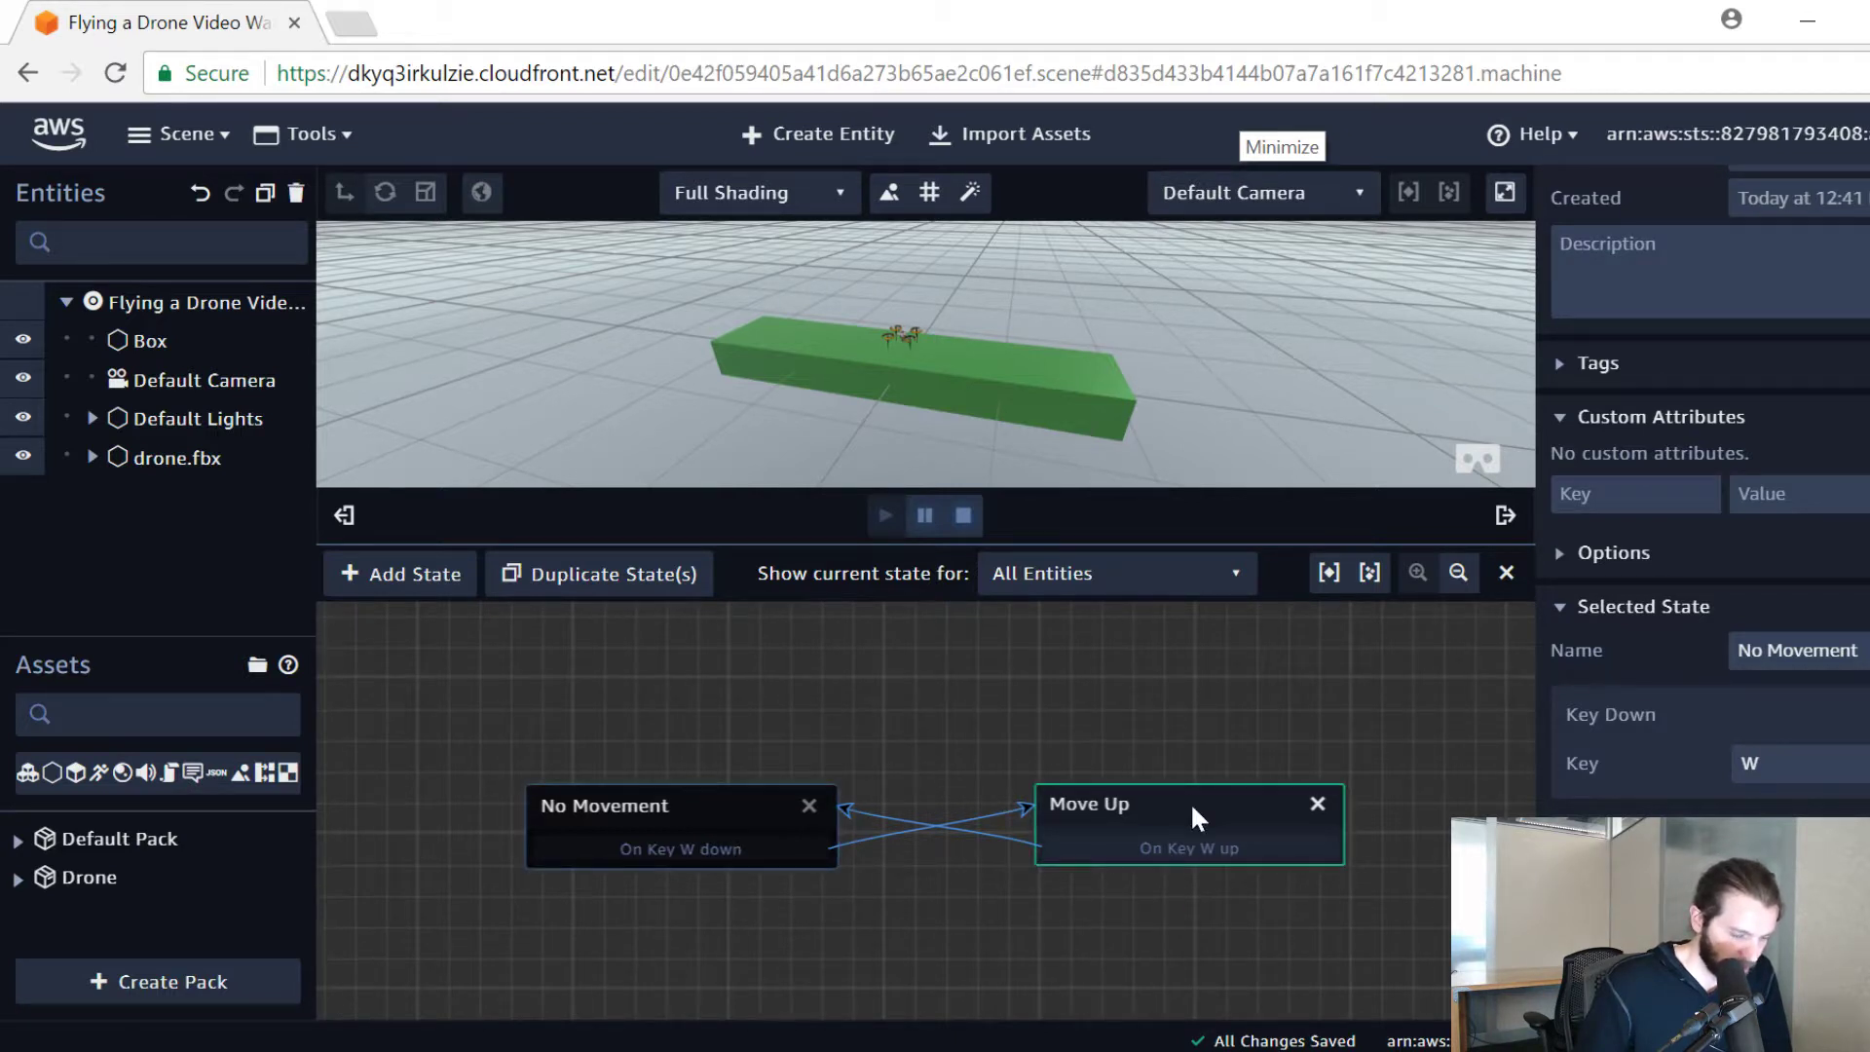
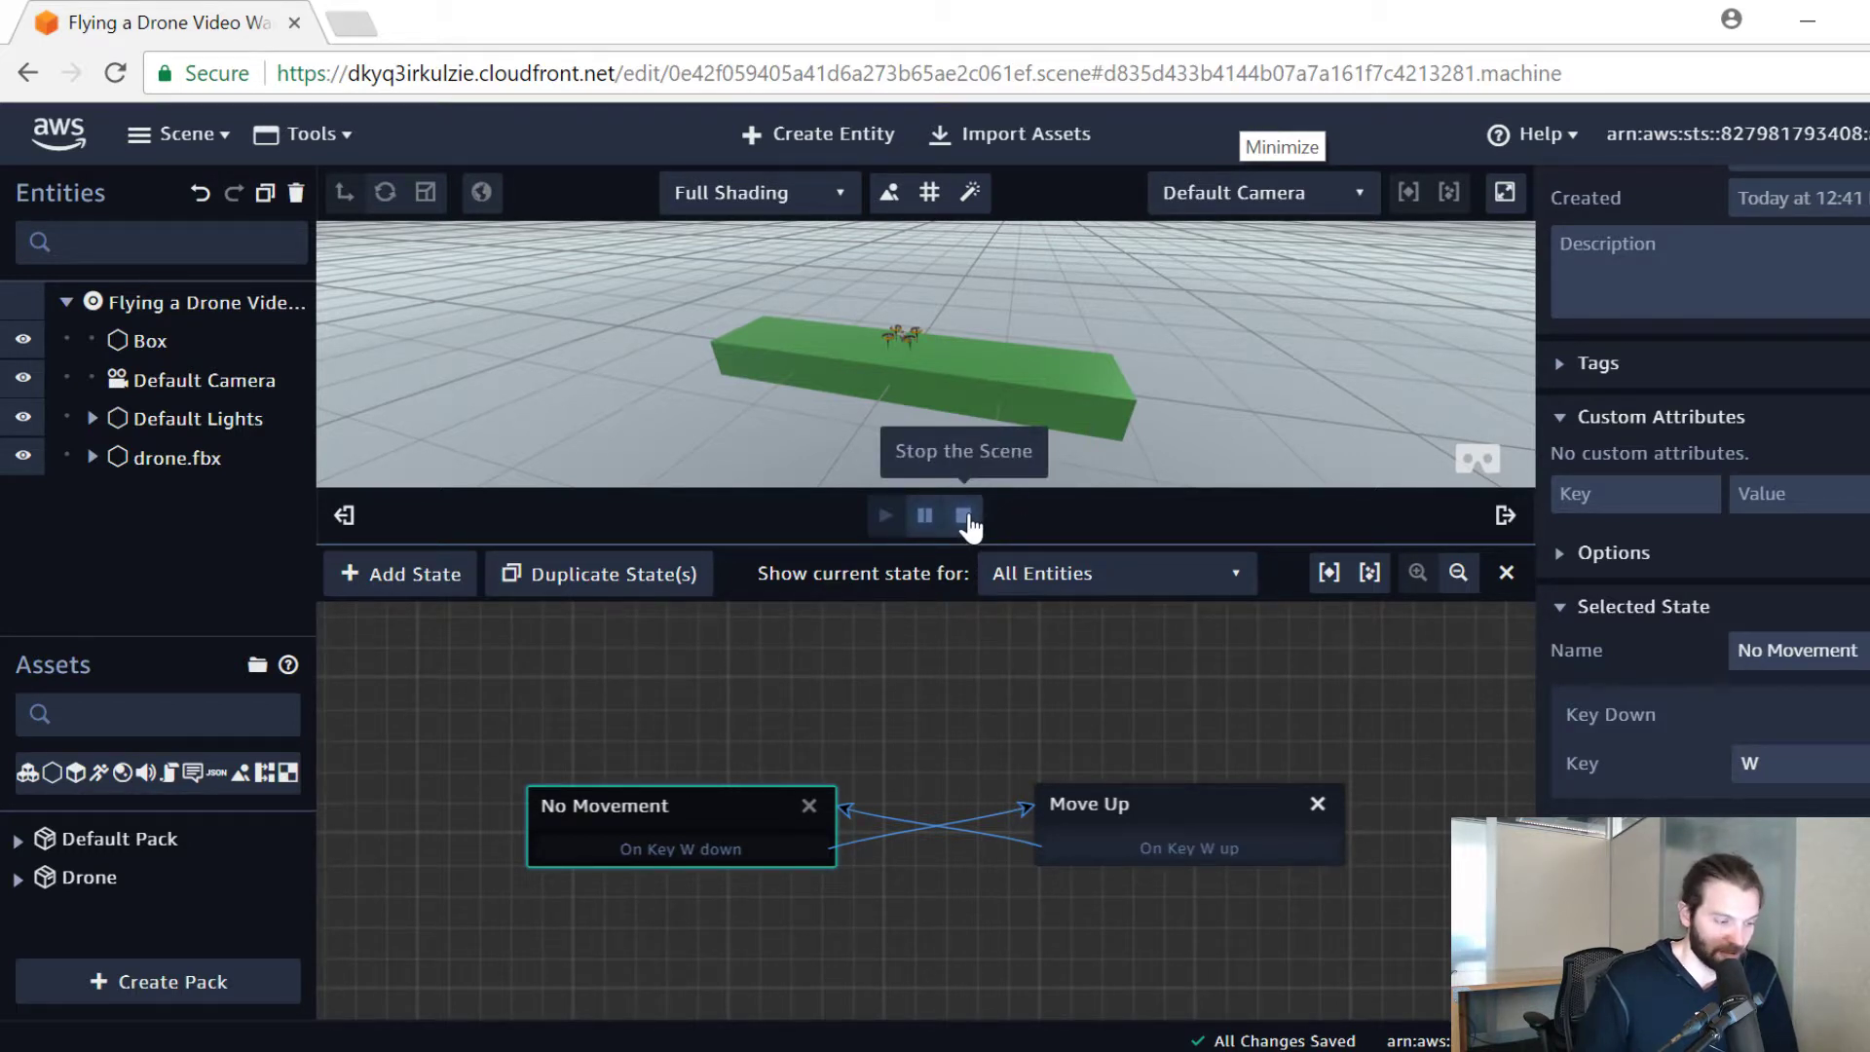
left_click(964, 517)
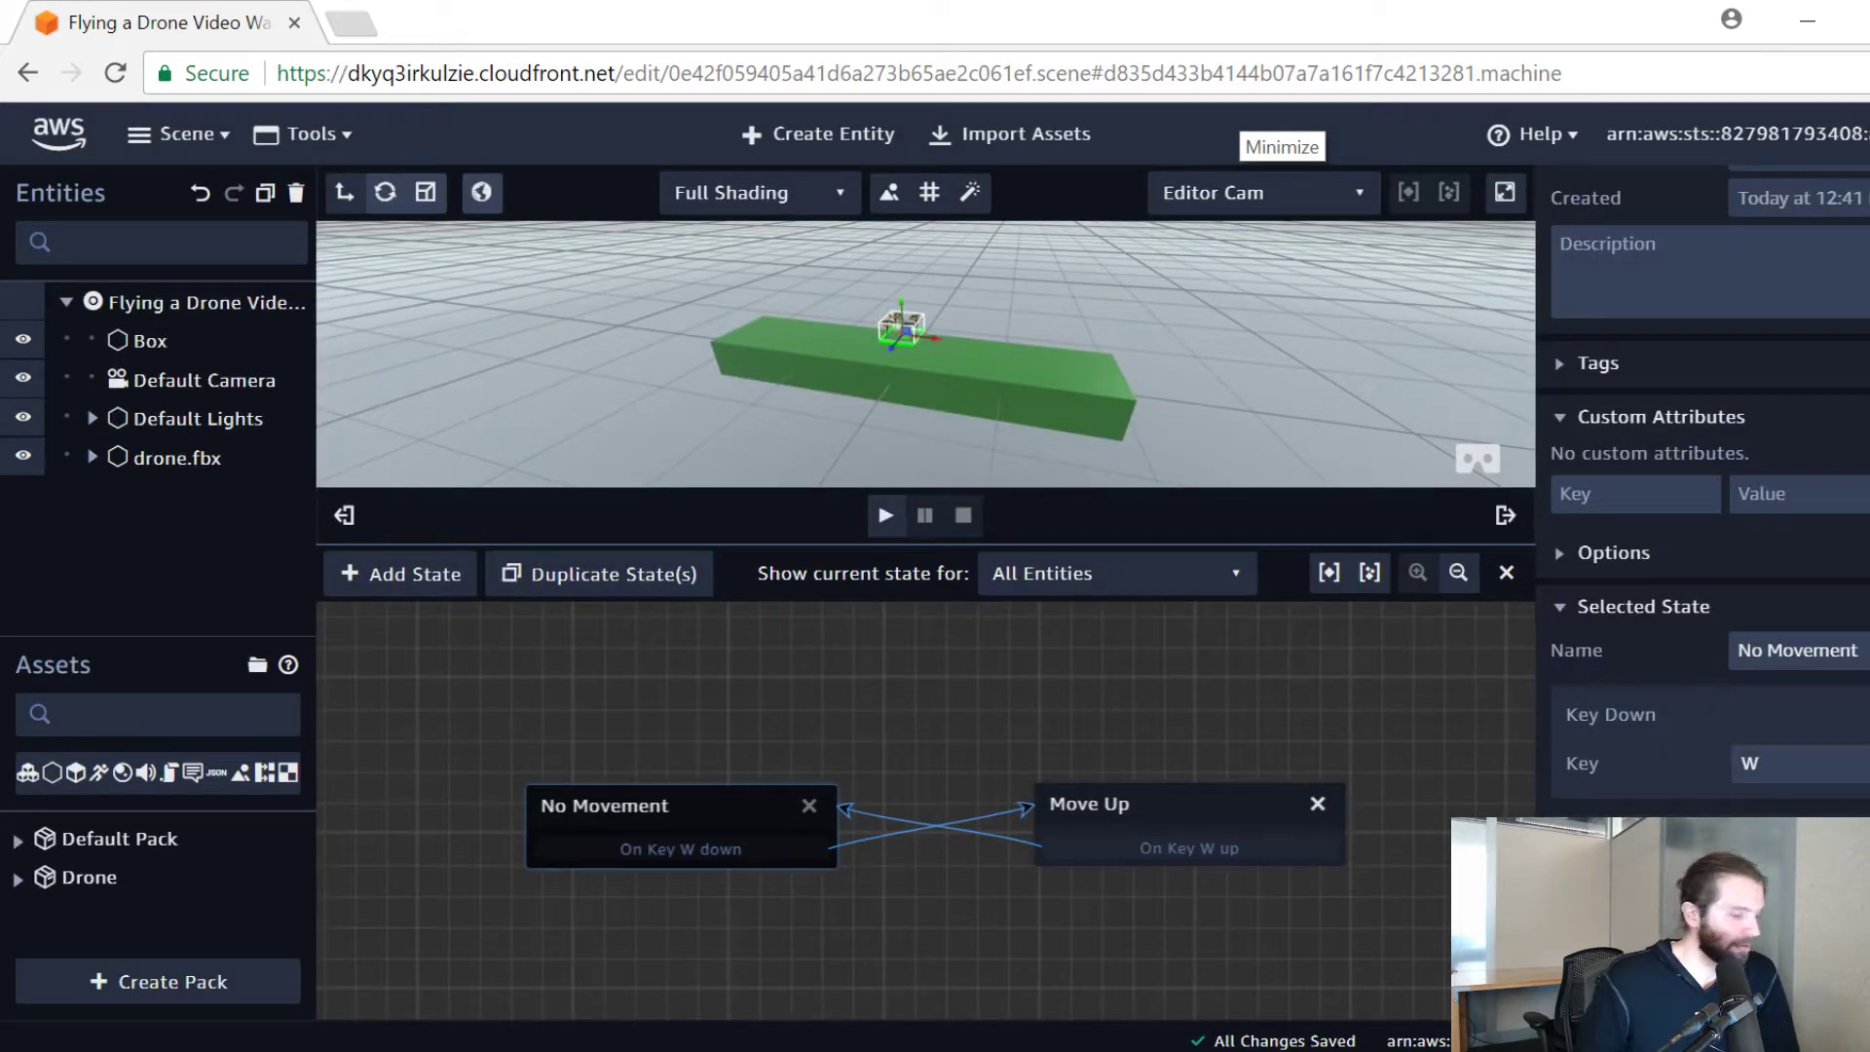
Step: Add an Apply force on rigid body action to the No Movement state
left_click_drag(1201, 804, 1215, 779)
left_click_drag(734, 794, 722, 773)
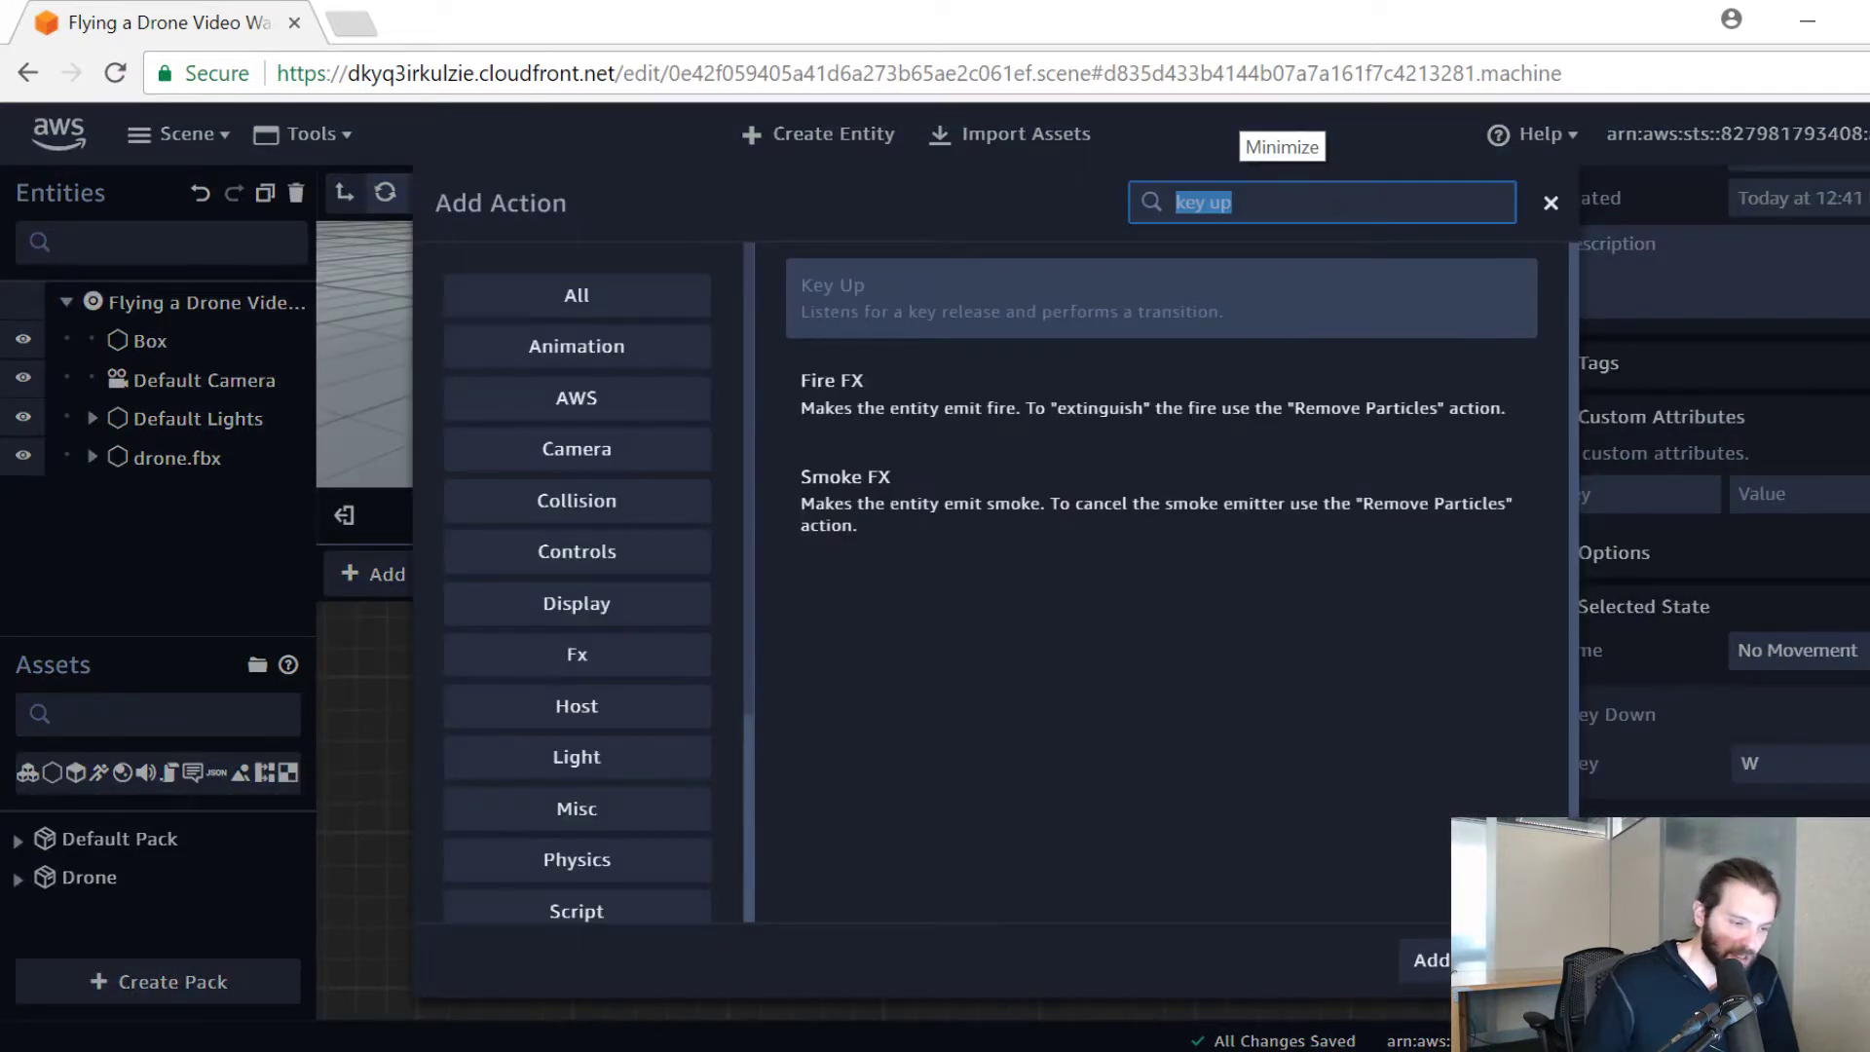
type("apply")
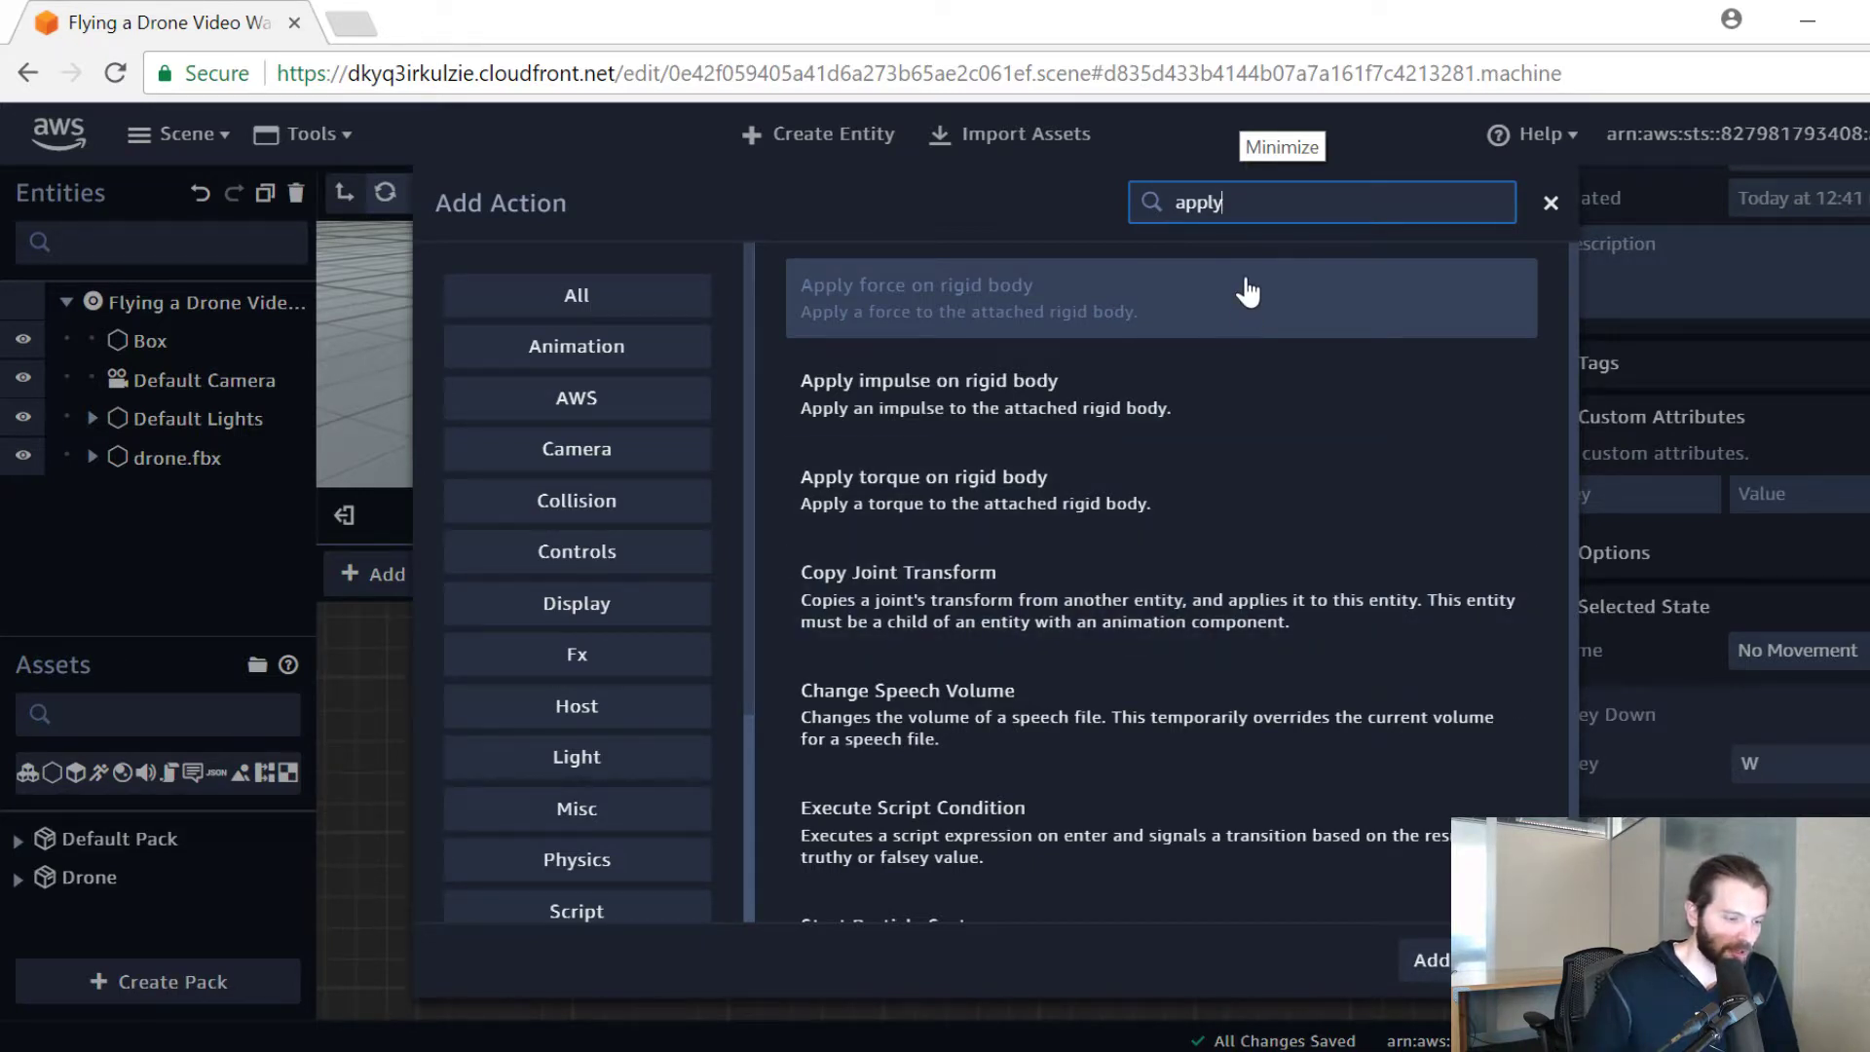
left_click(1203, 308)
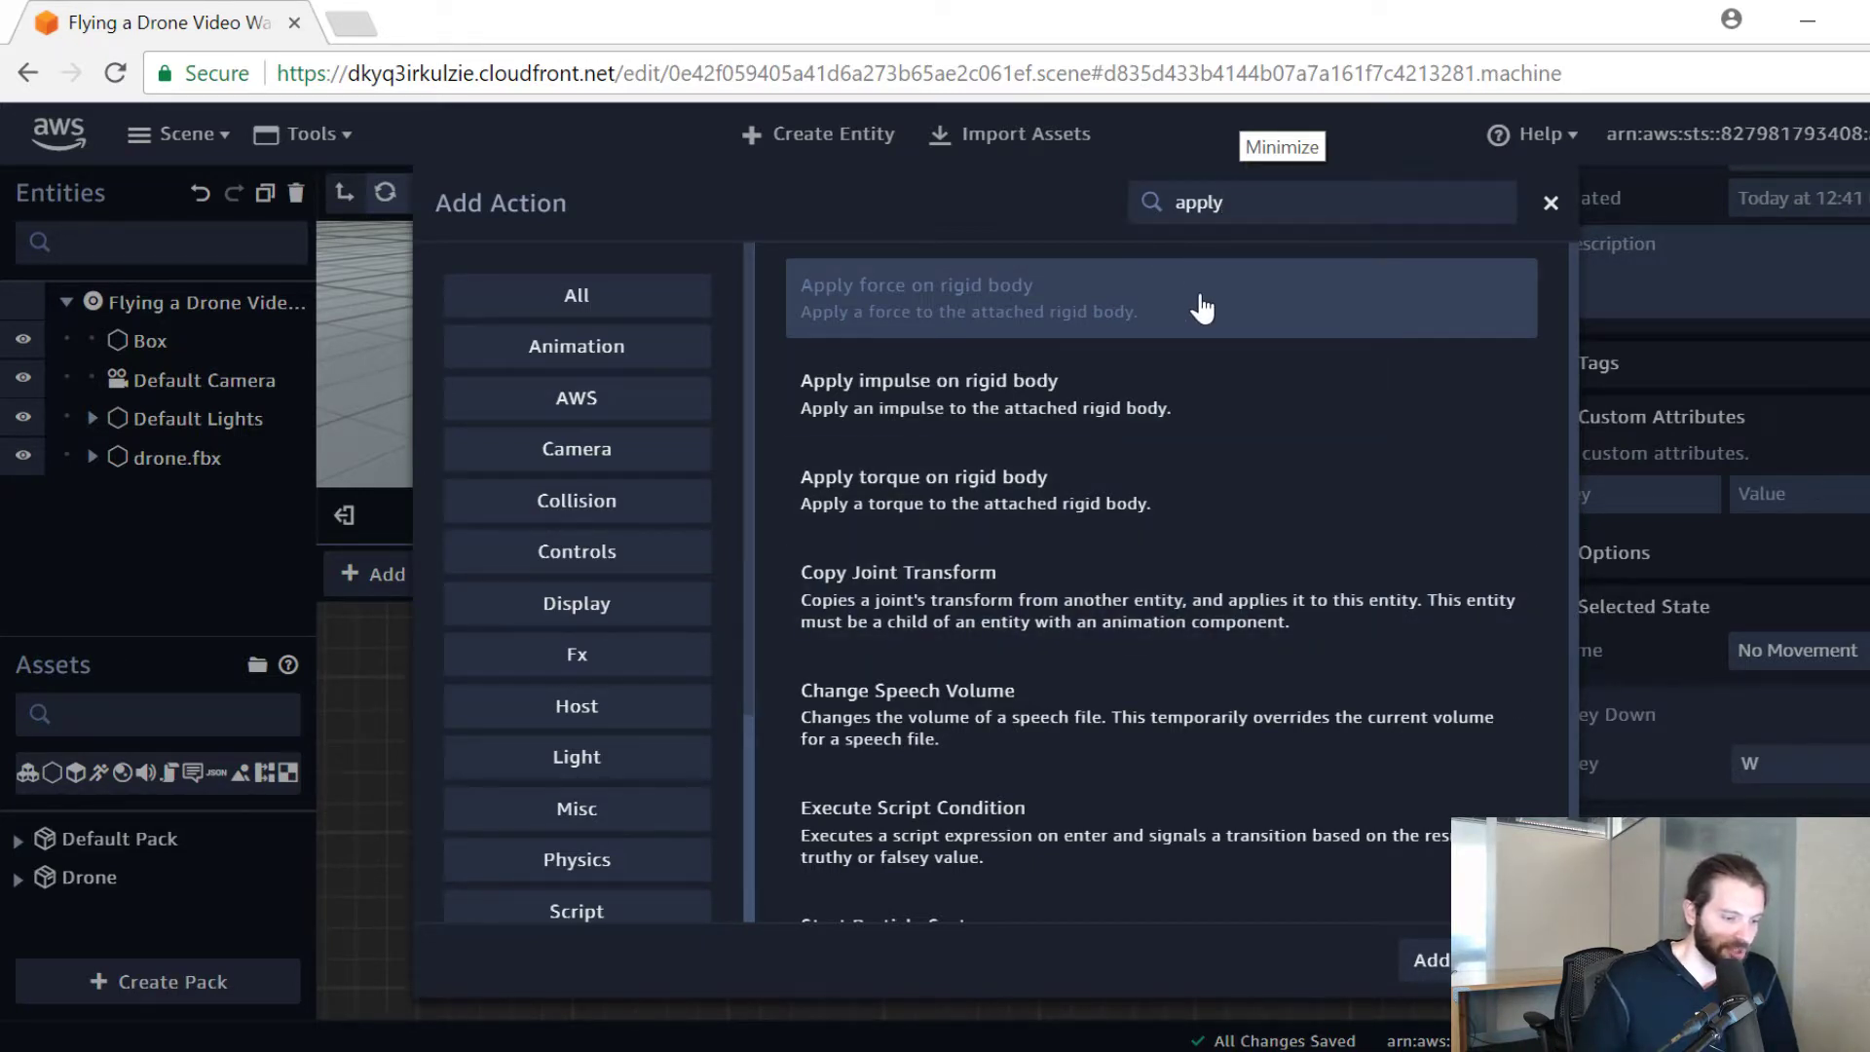
left_click(1431, 960)
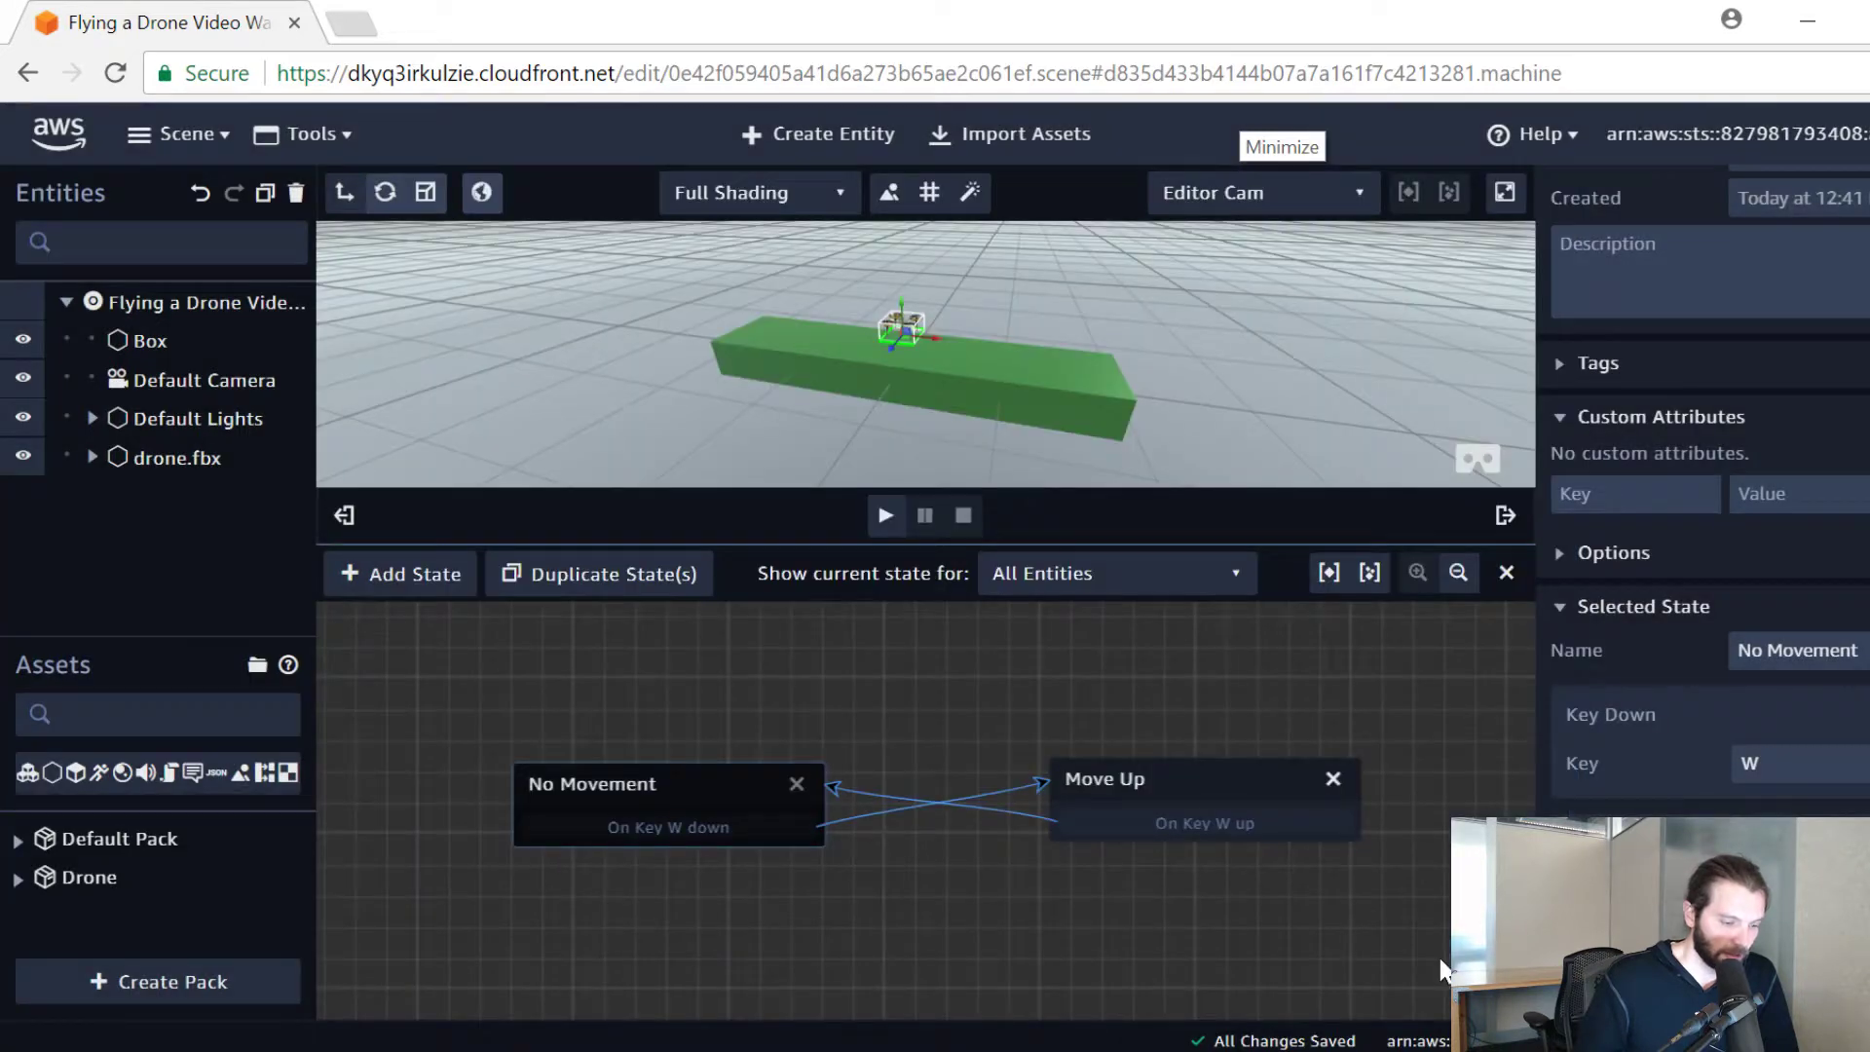
Step: Set the No Movement state's Y force to 15, play the scene to test it, and stop playback
left_click_drag(1187, 767, 1275, 767)
scroll(1588, 605, "down", 3)
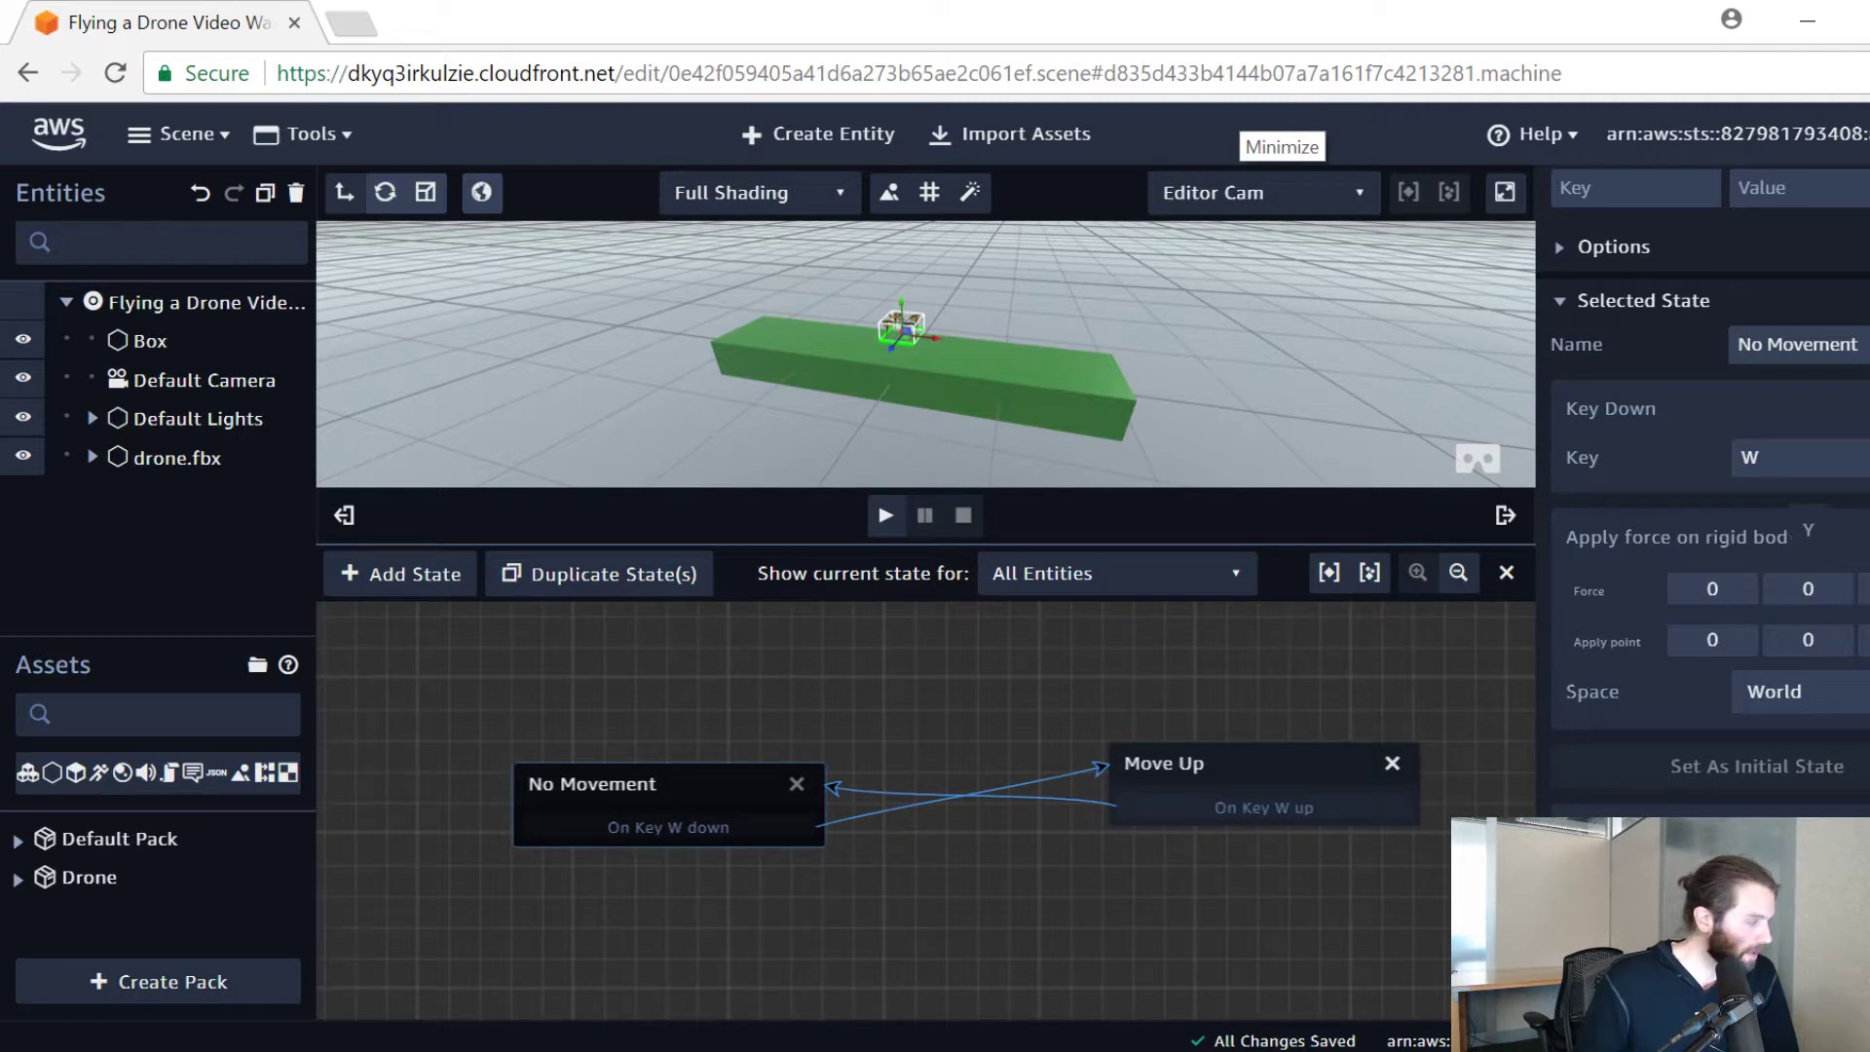
left_click(1814, 590)
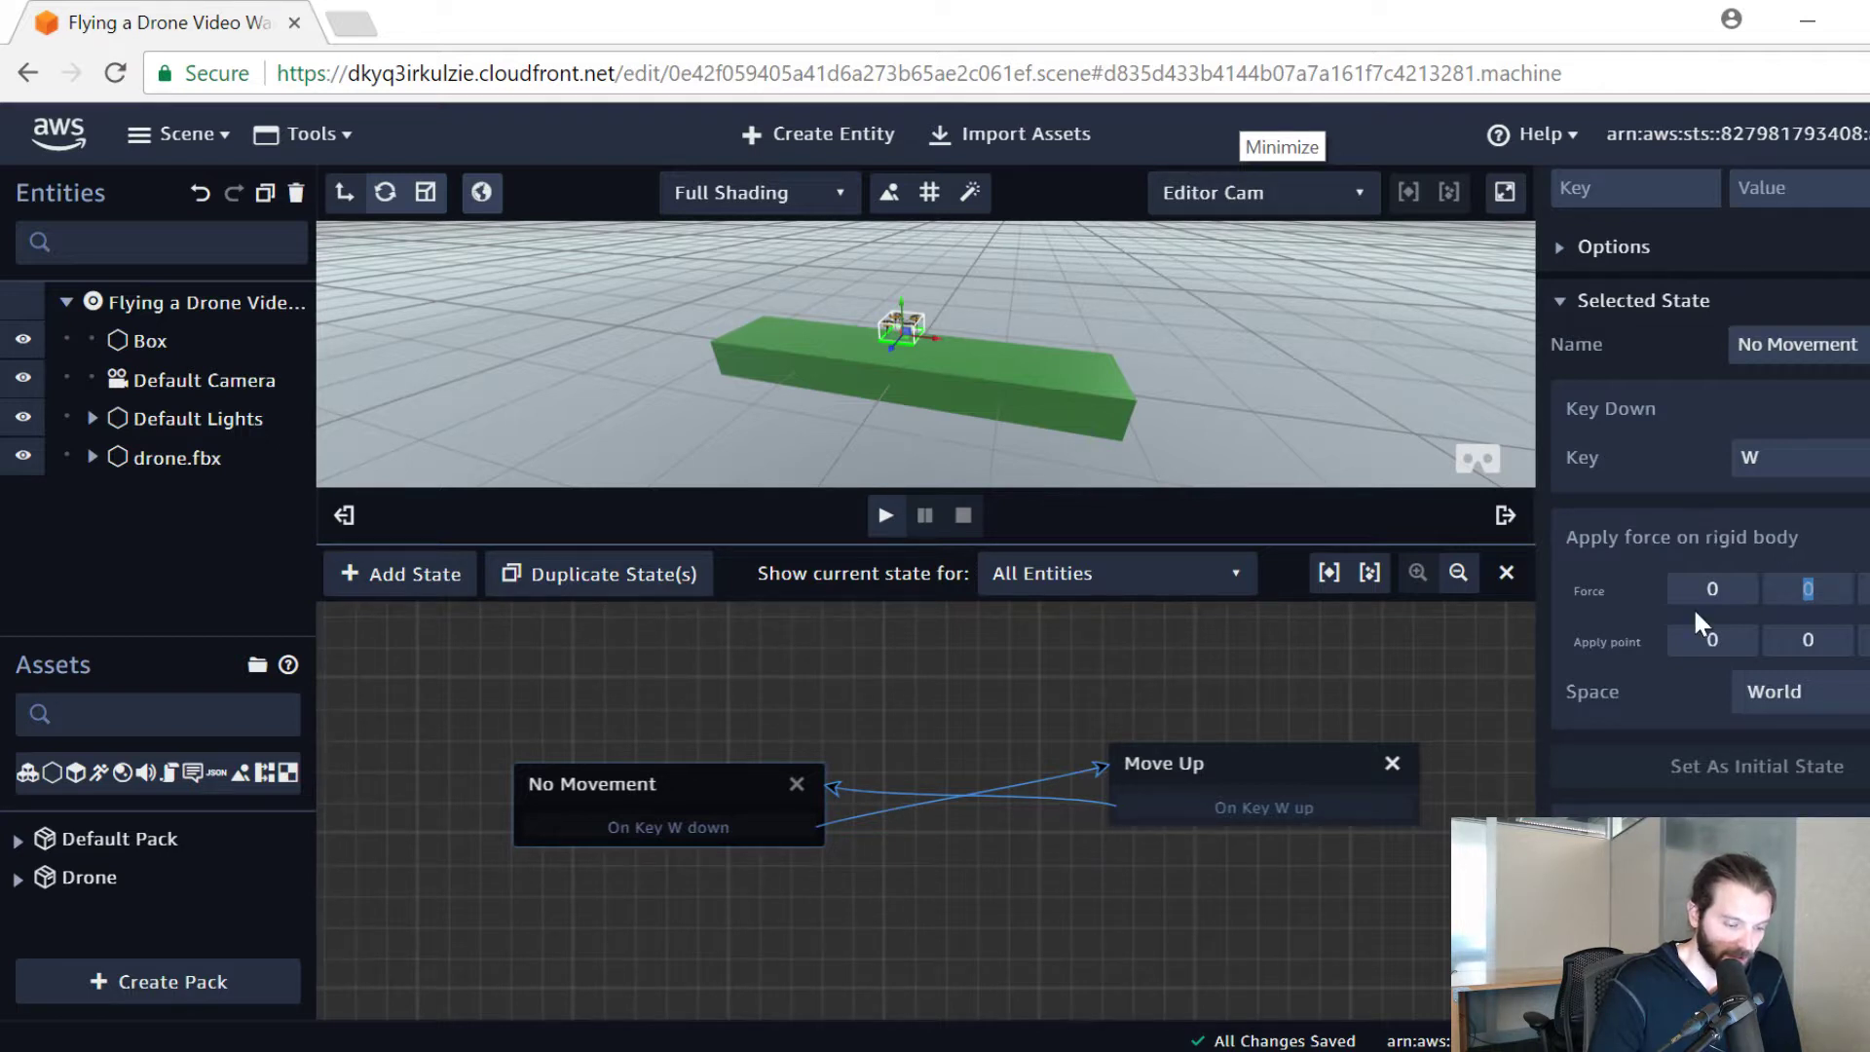
type("15")
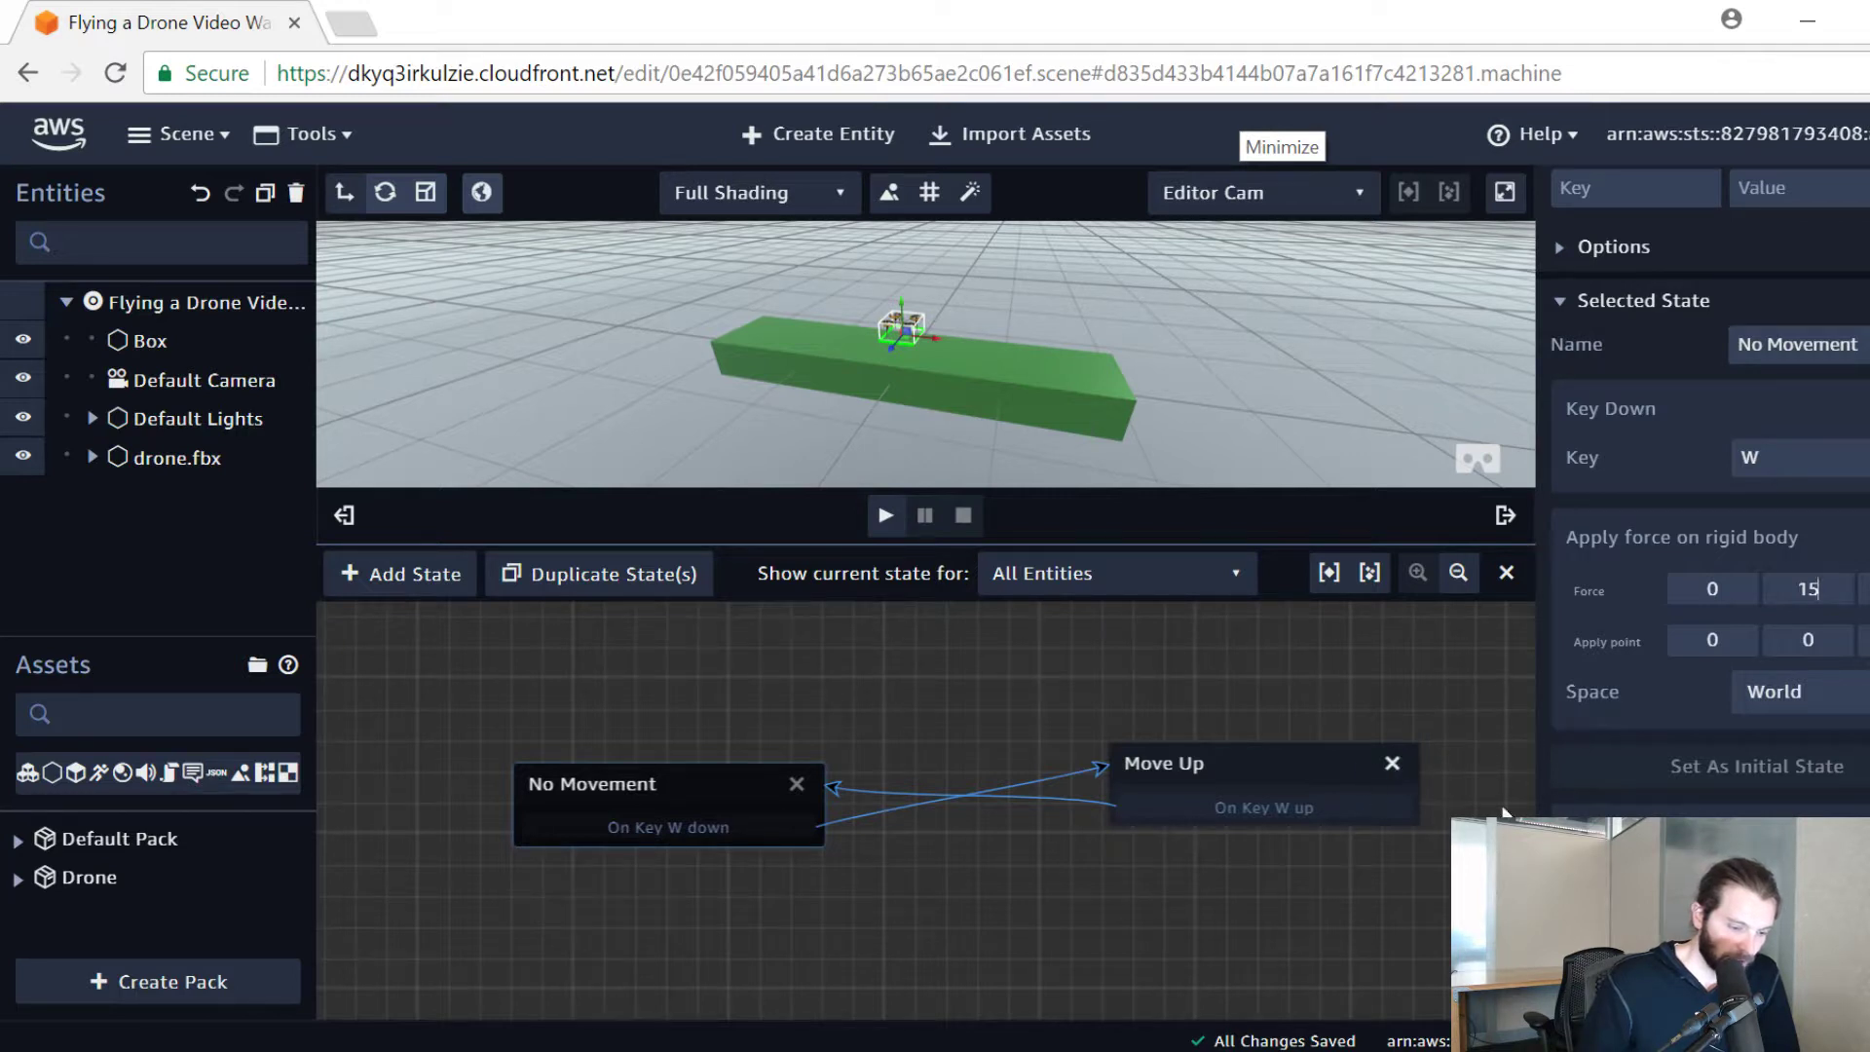
left_click(885, 516)
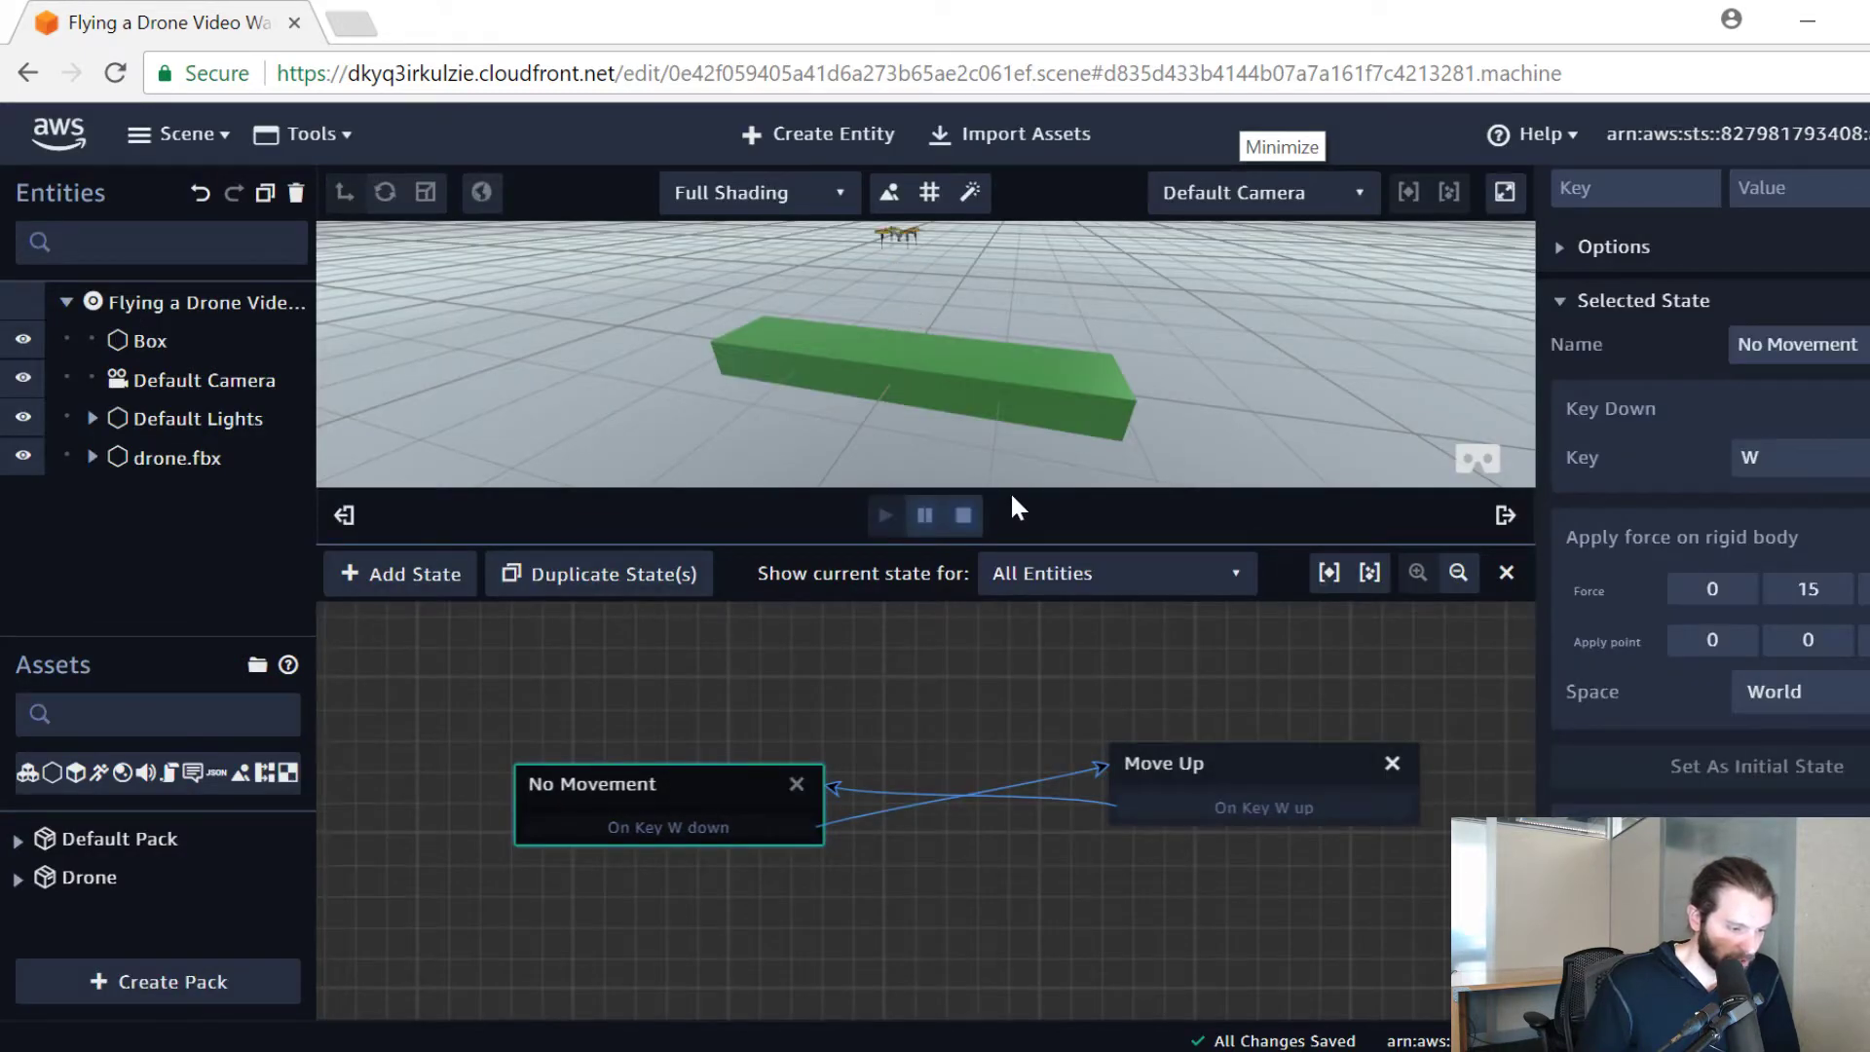
left_click(962, 515)
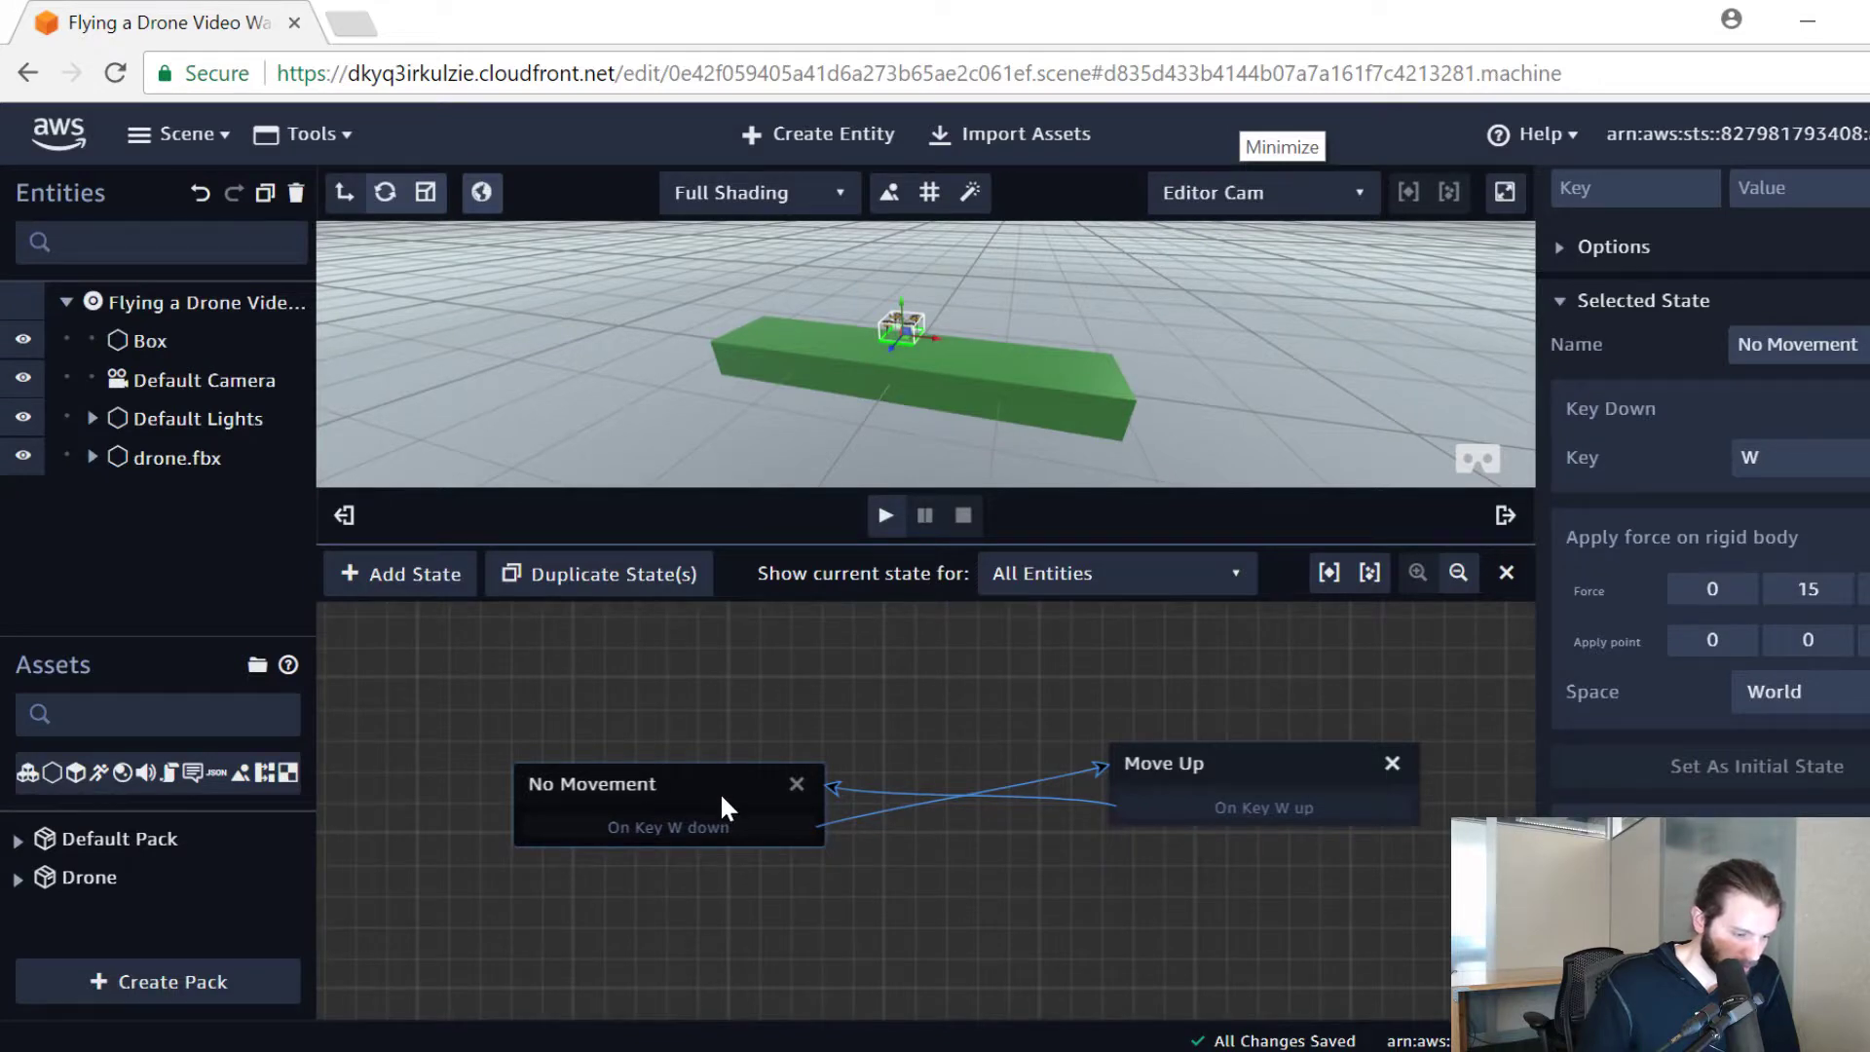
Step: Set No Movement's Key Down key to A, then play and stop the scene
double_click(1750, 457)
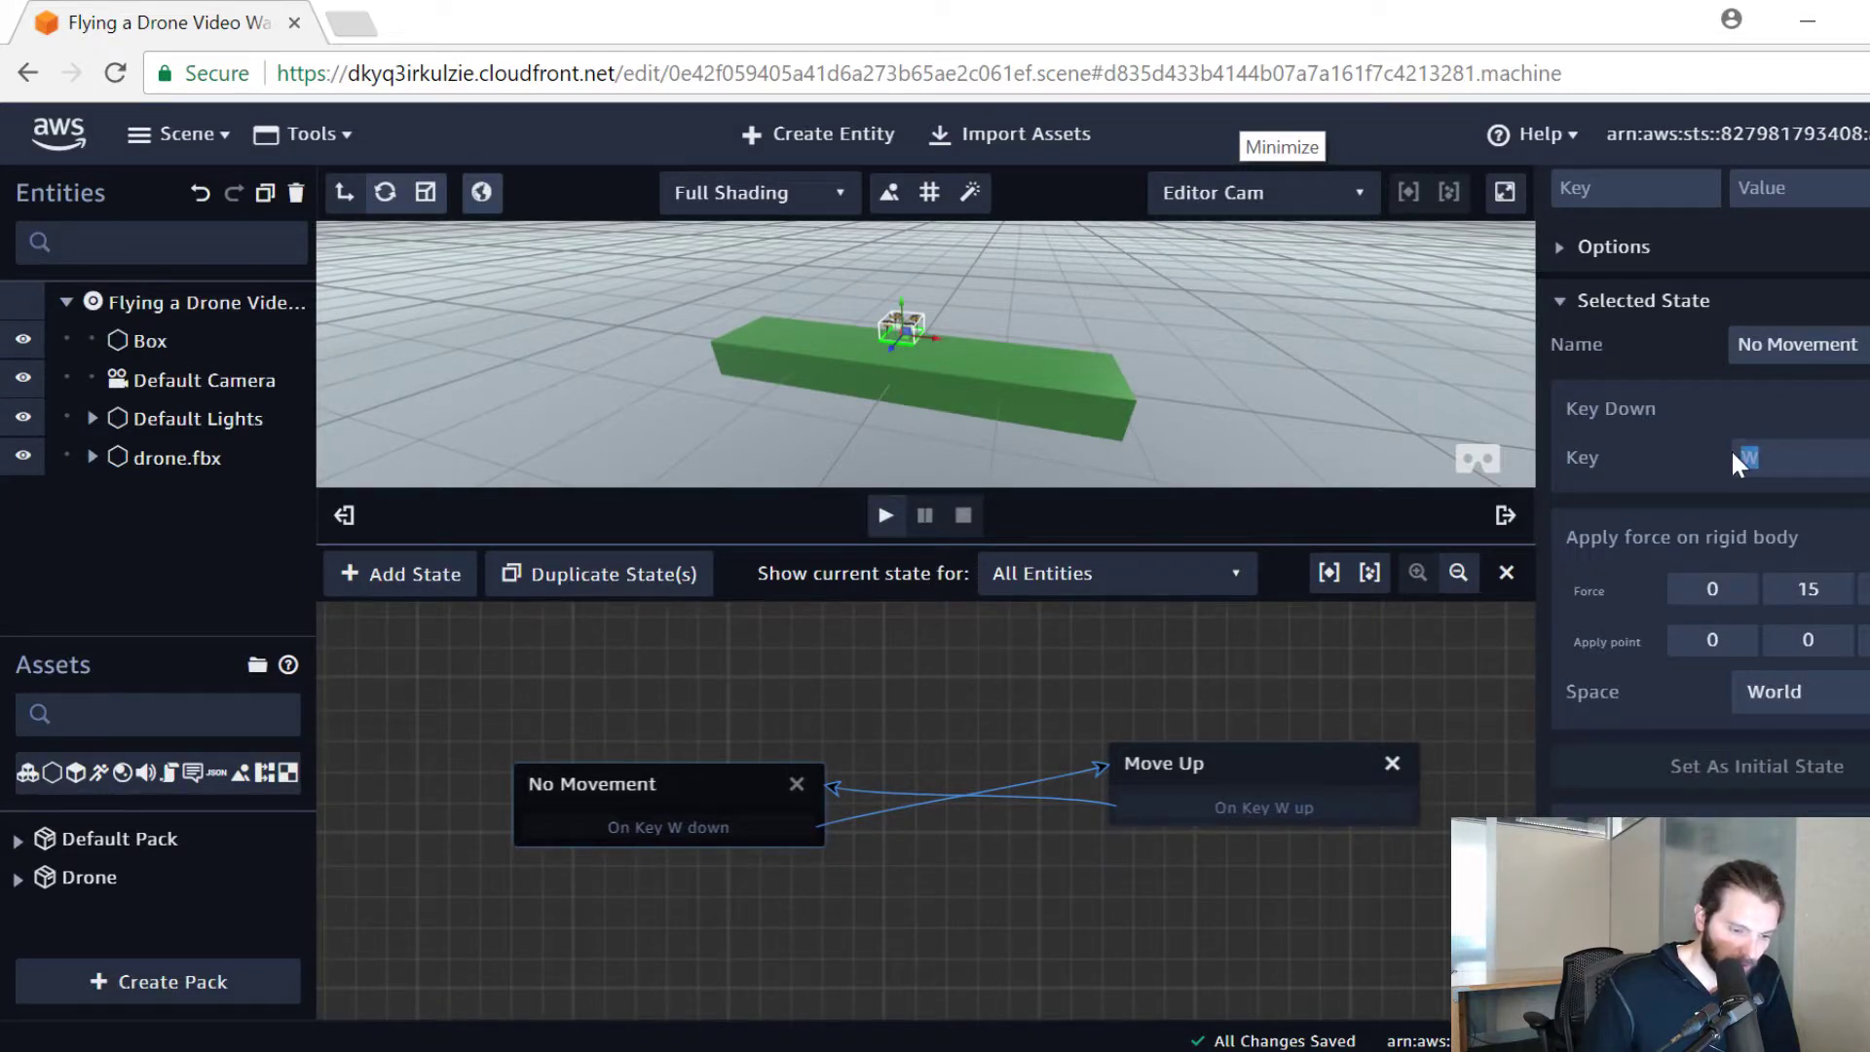
type("A")
left_click(885, 516)
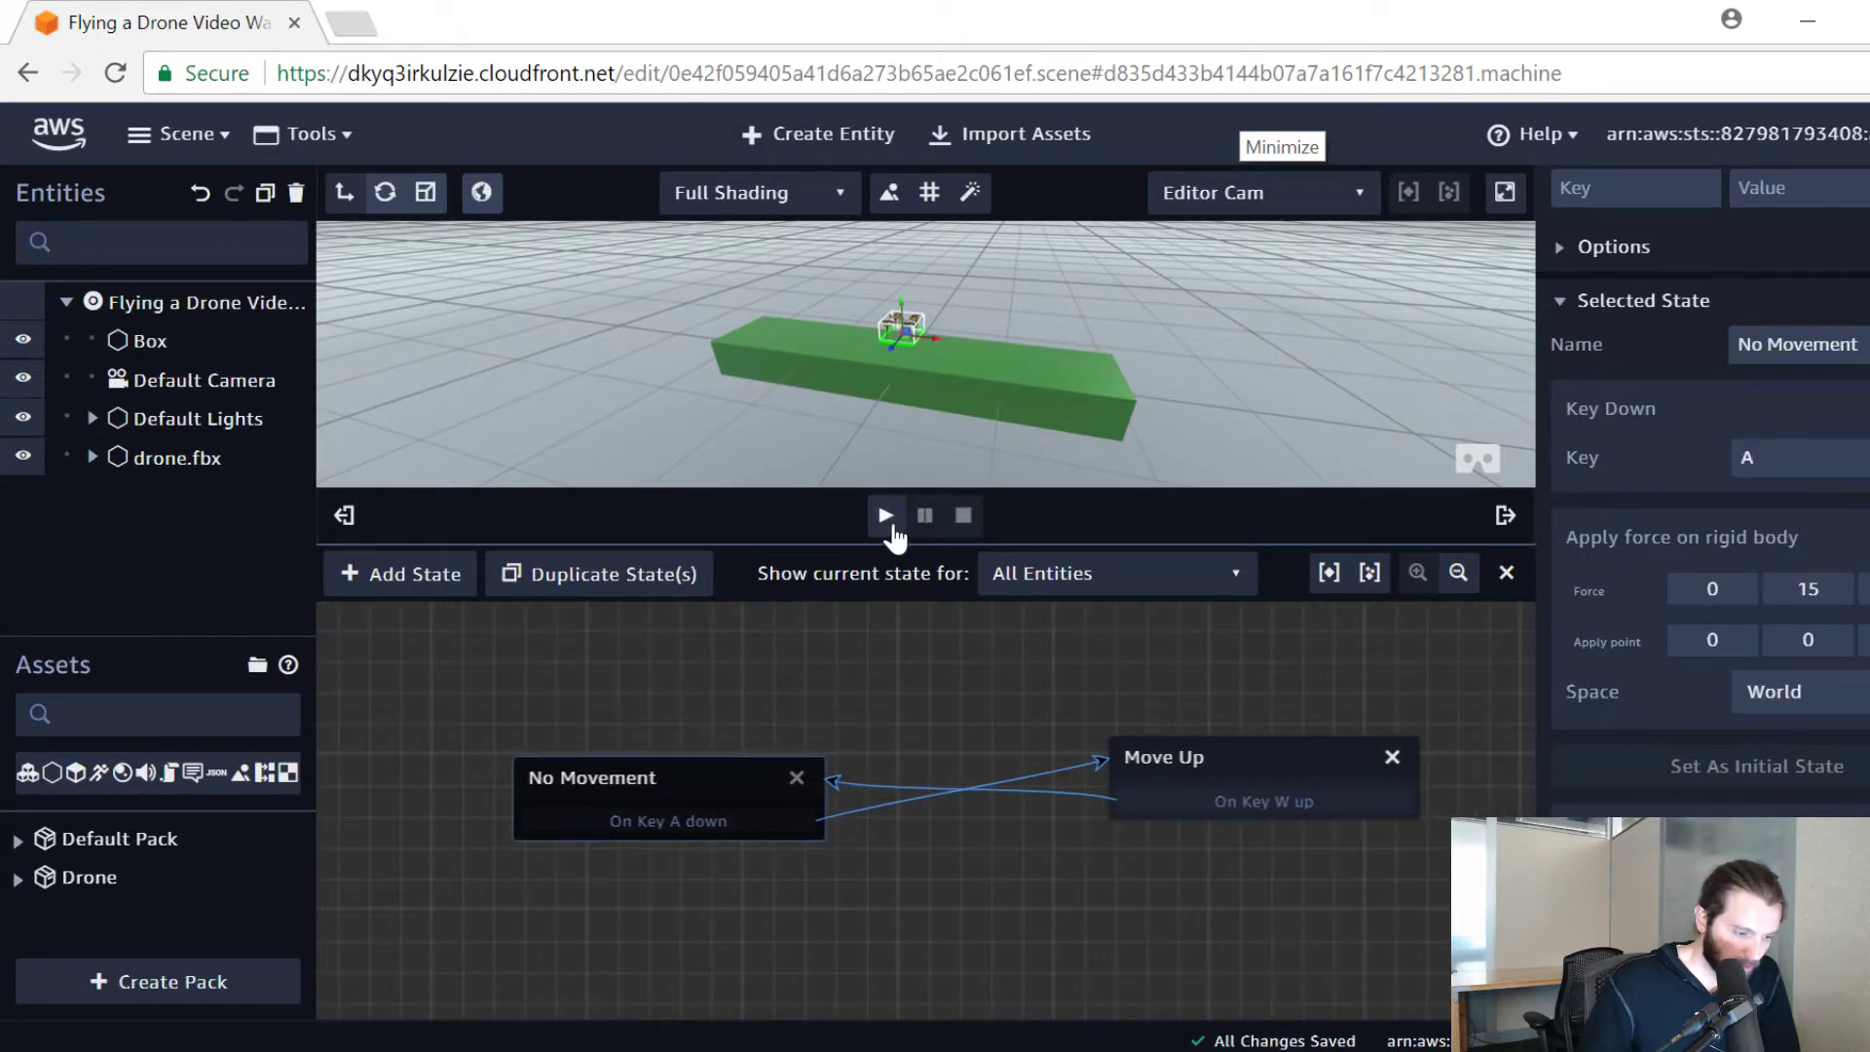
left_click(964, 515)
Step: Remove the Apply force on rigid body action from No Movement and set its Key Down key back to W
left_click(1866, 536)
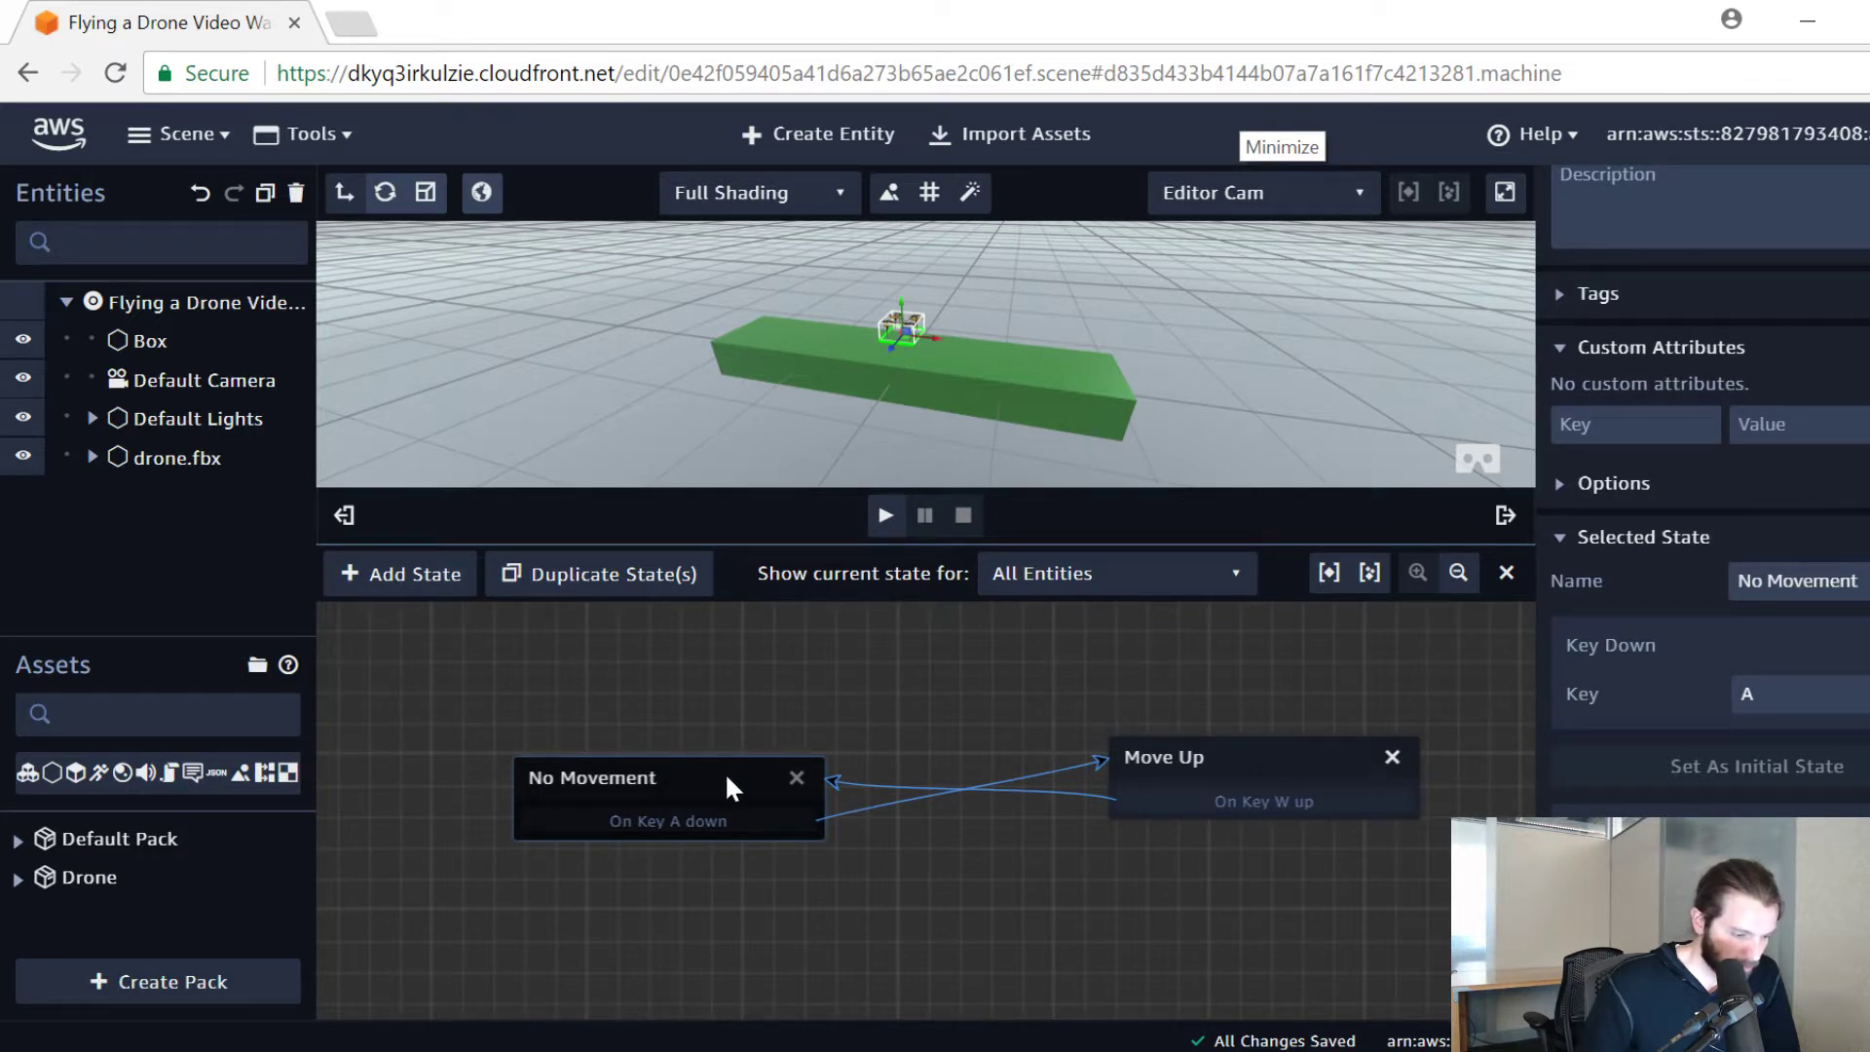
type("W")
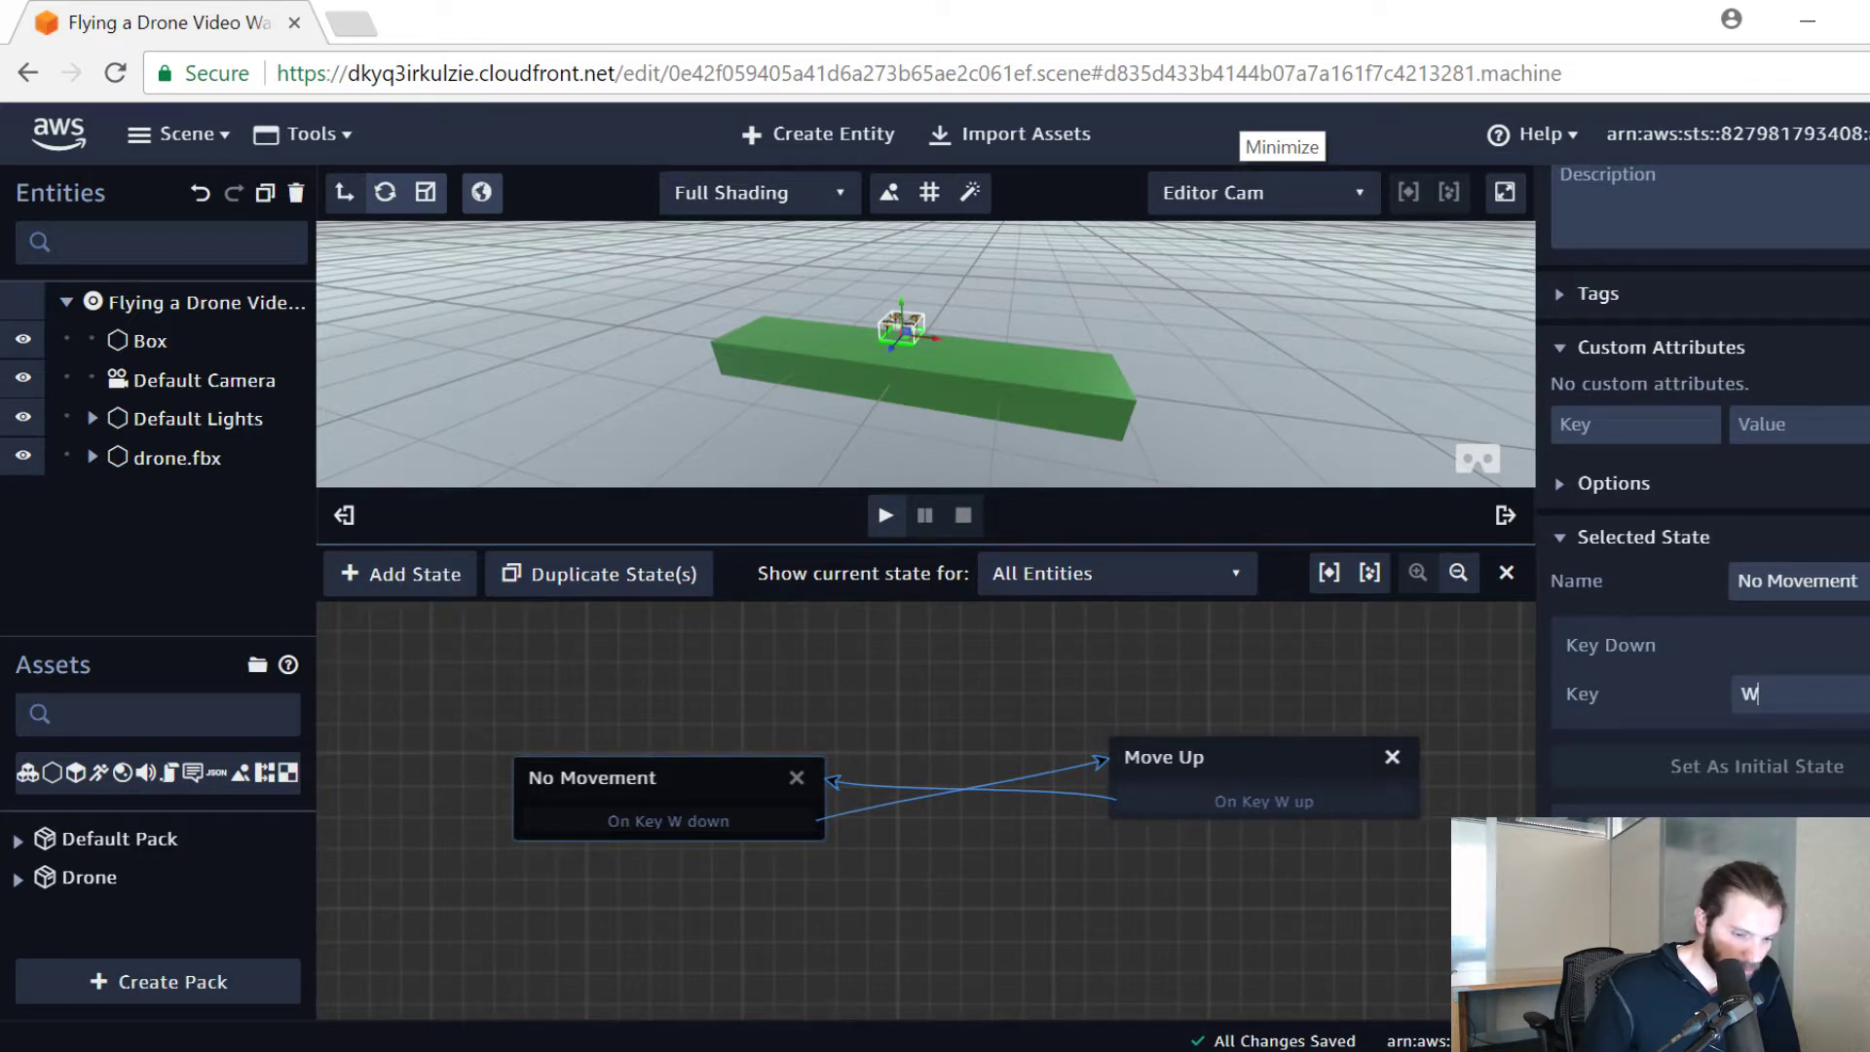
Step: Add an Apply force on rigid body action to the Move Up state and edit its Y force
left_click(1267, 762)
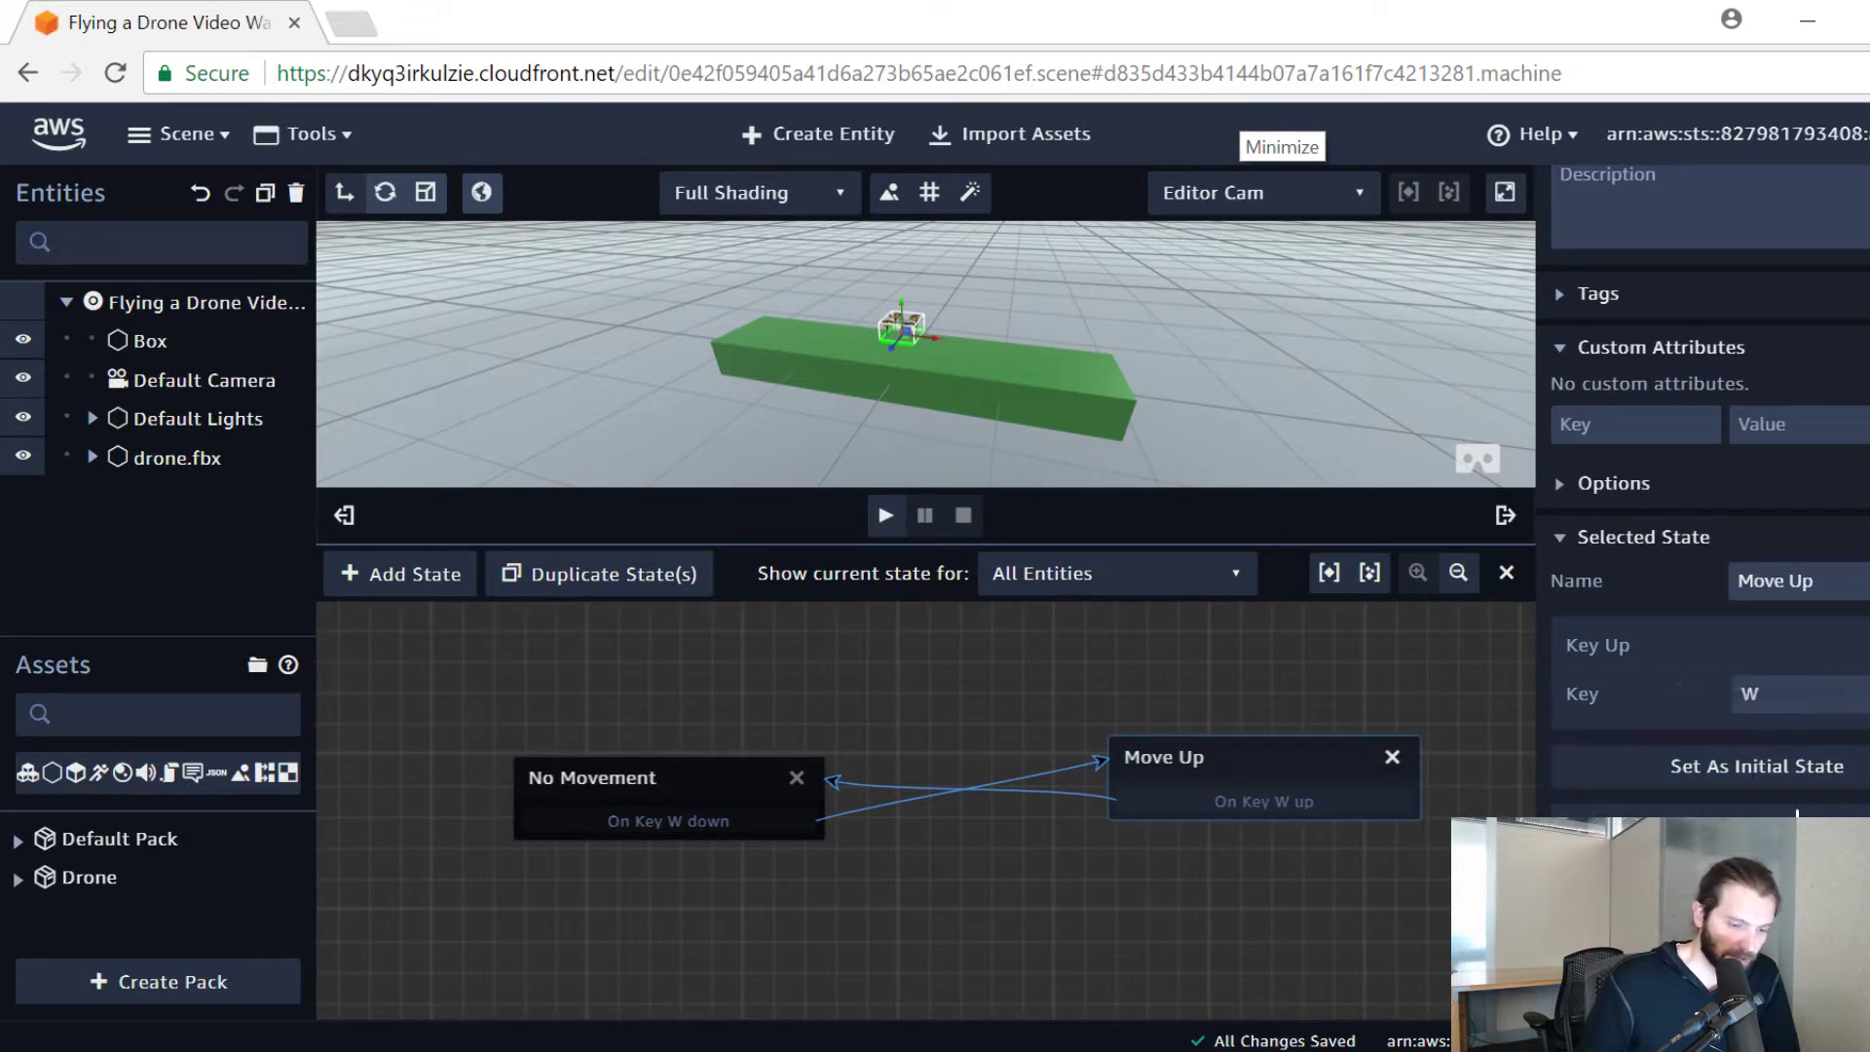
left_click(1754, 829)
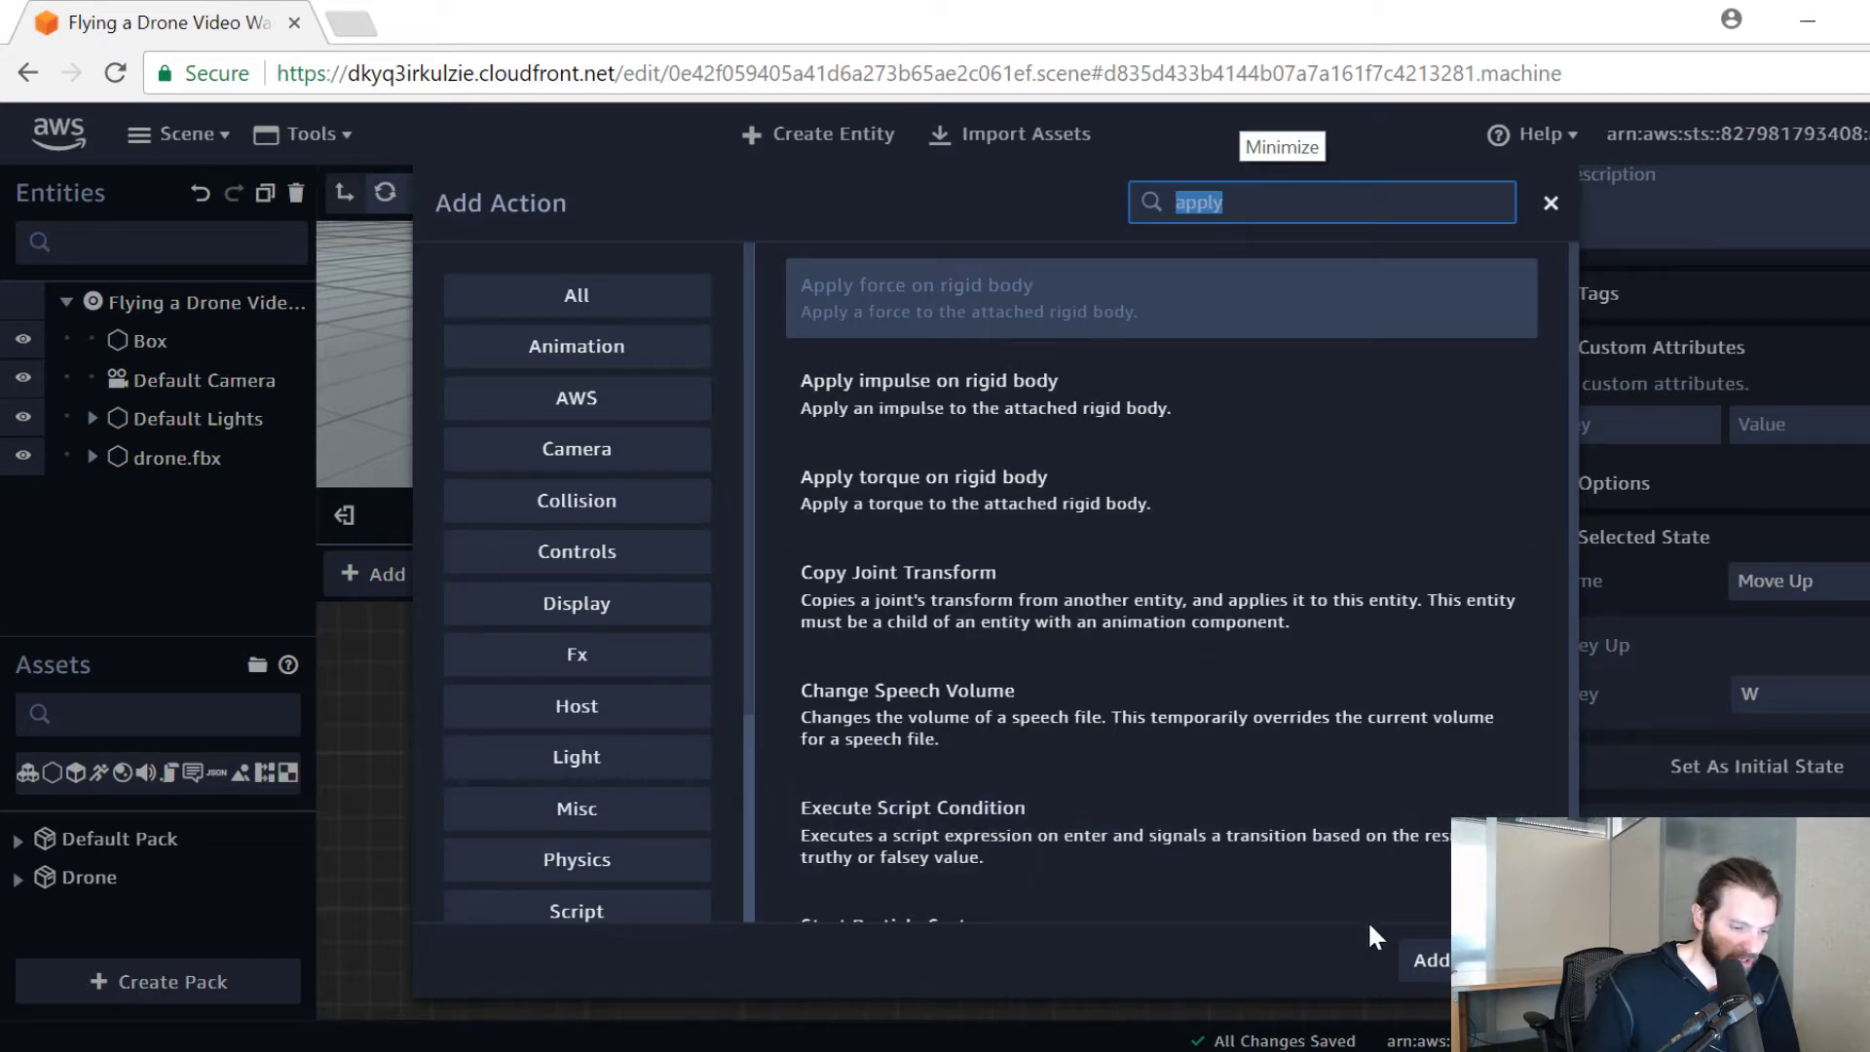
left_click(1515, 960)
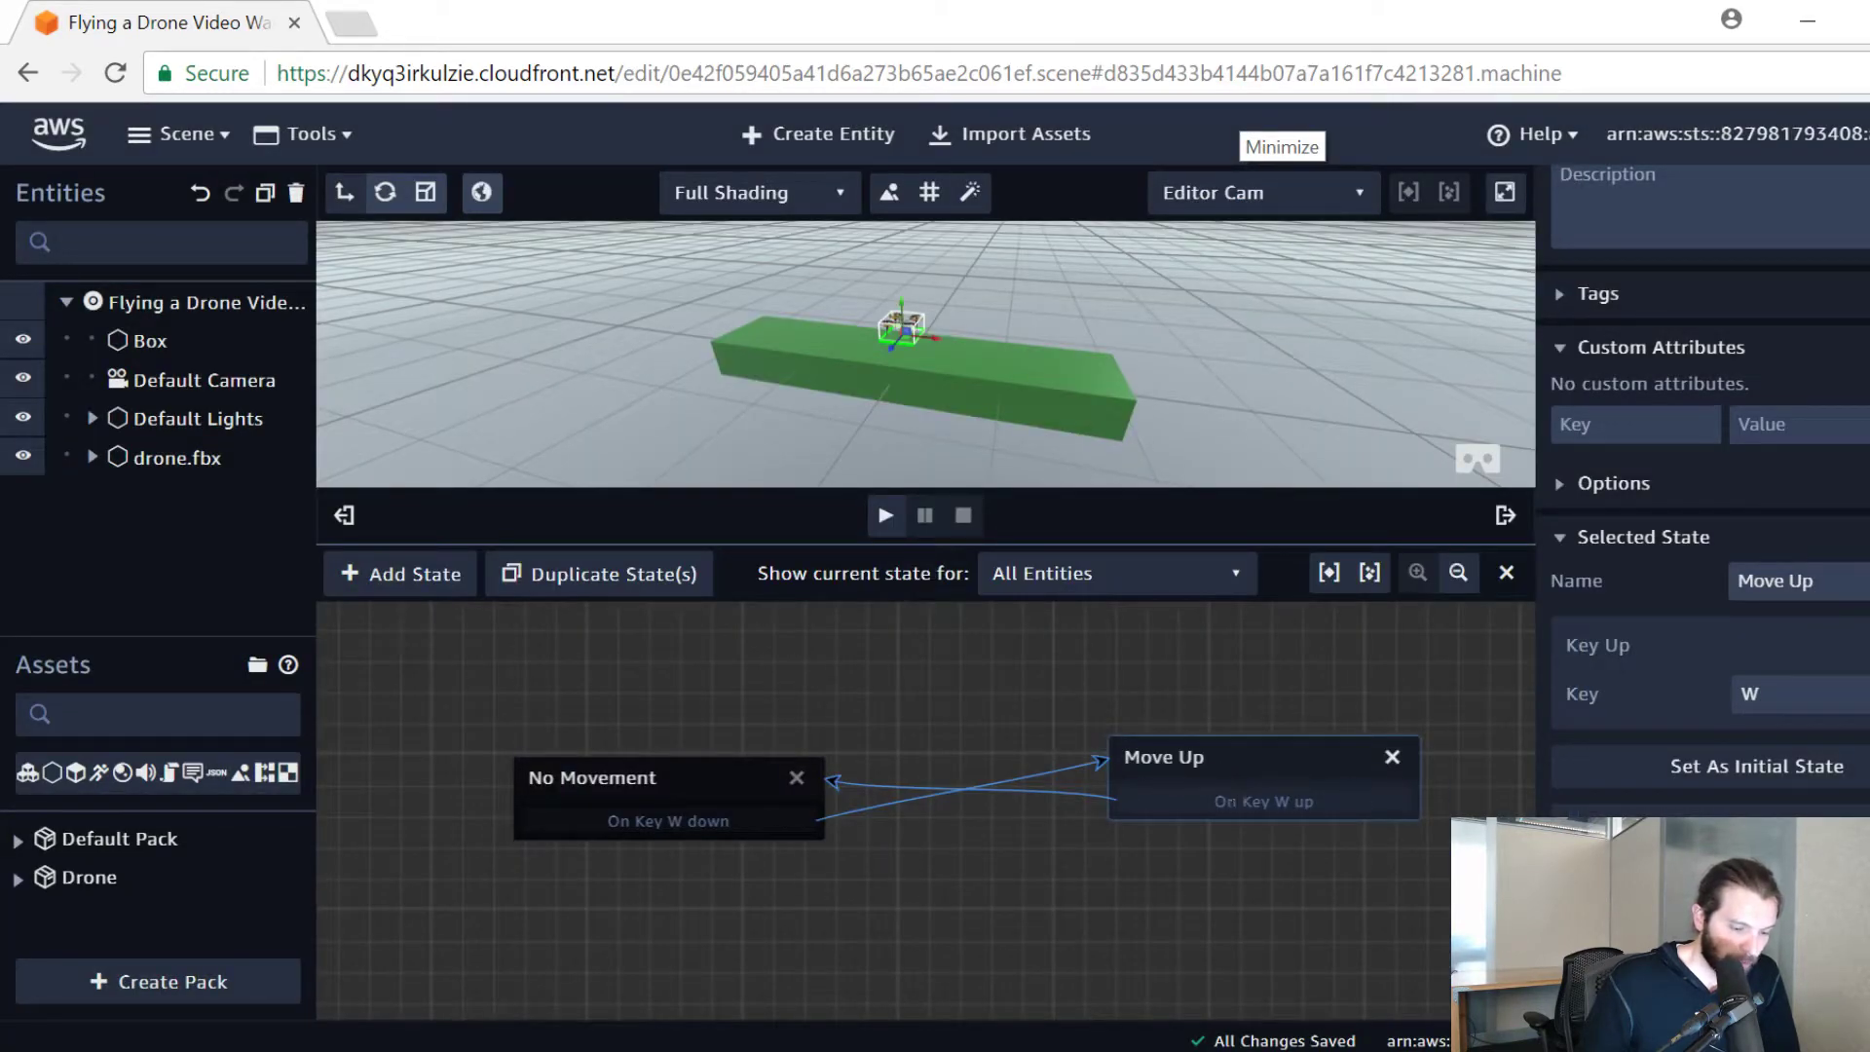
left_click(1753, 829)
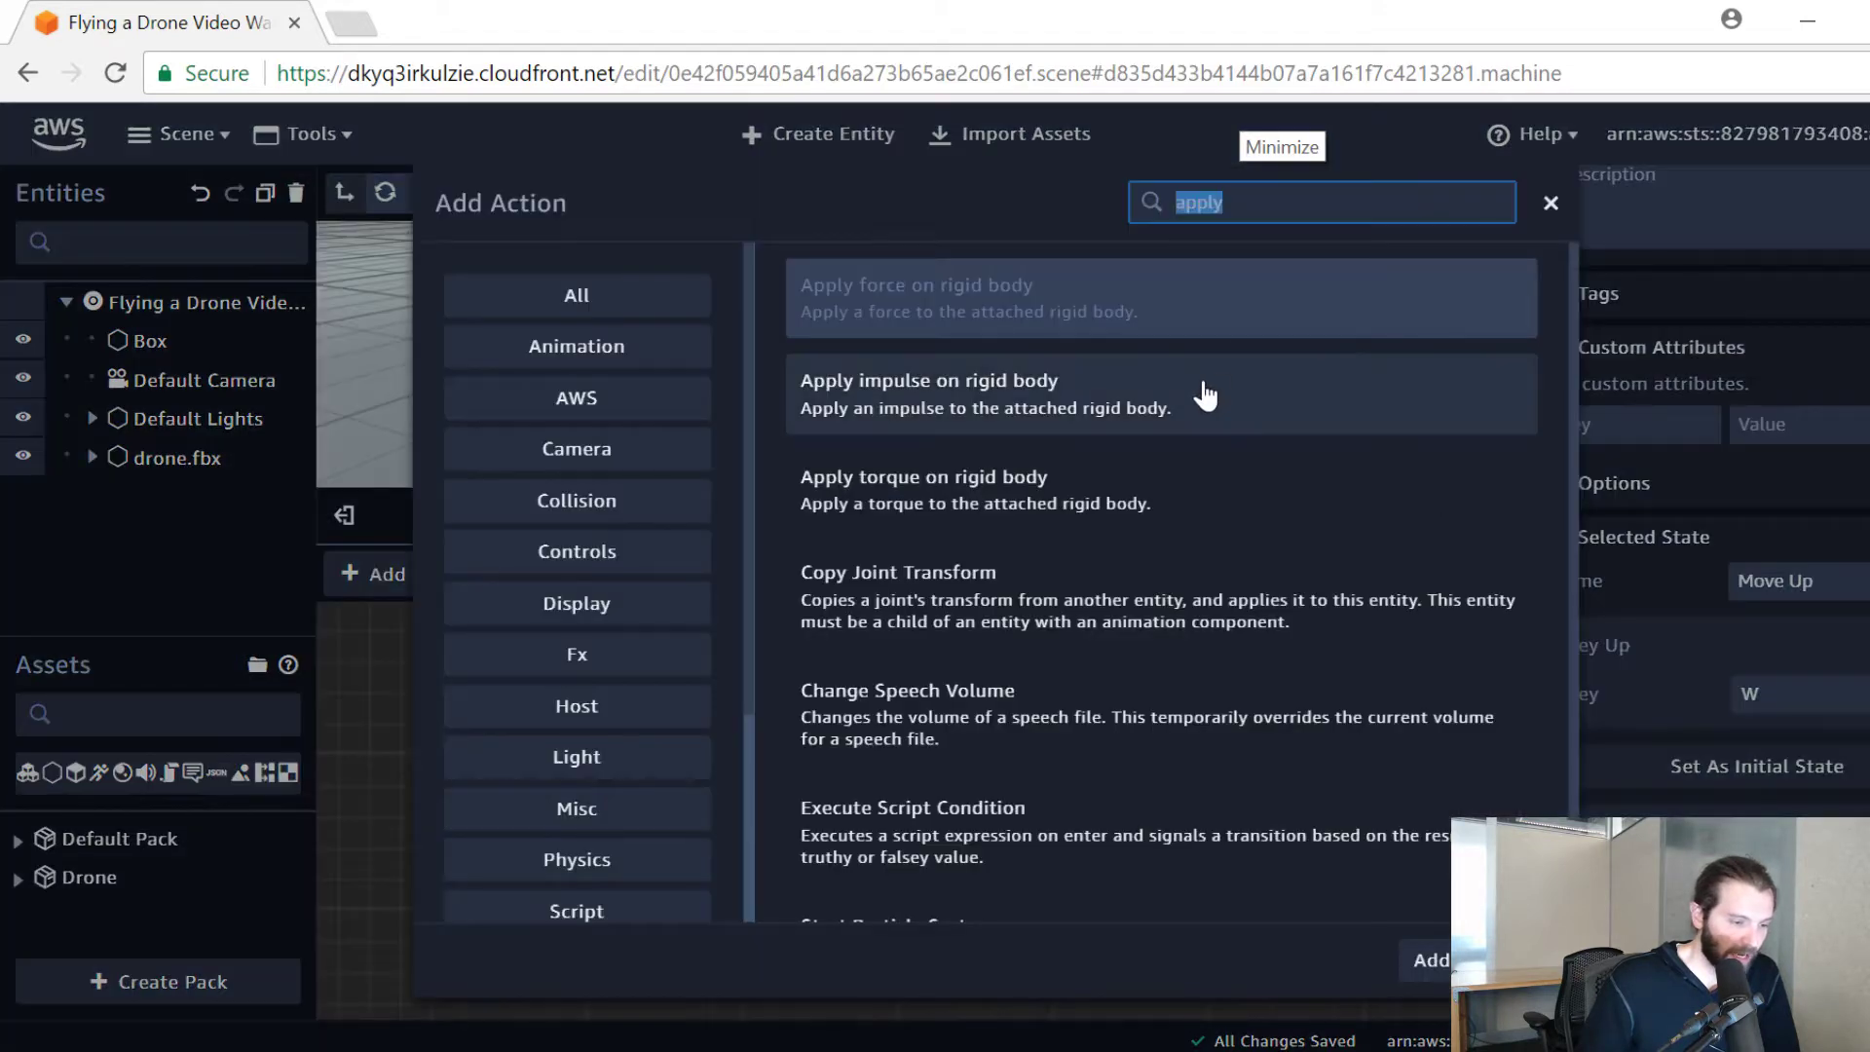
left_click(1082, 313)
left_click(1437, 960)
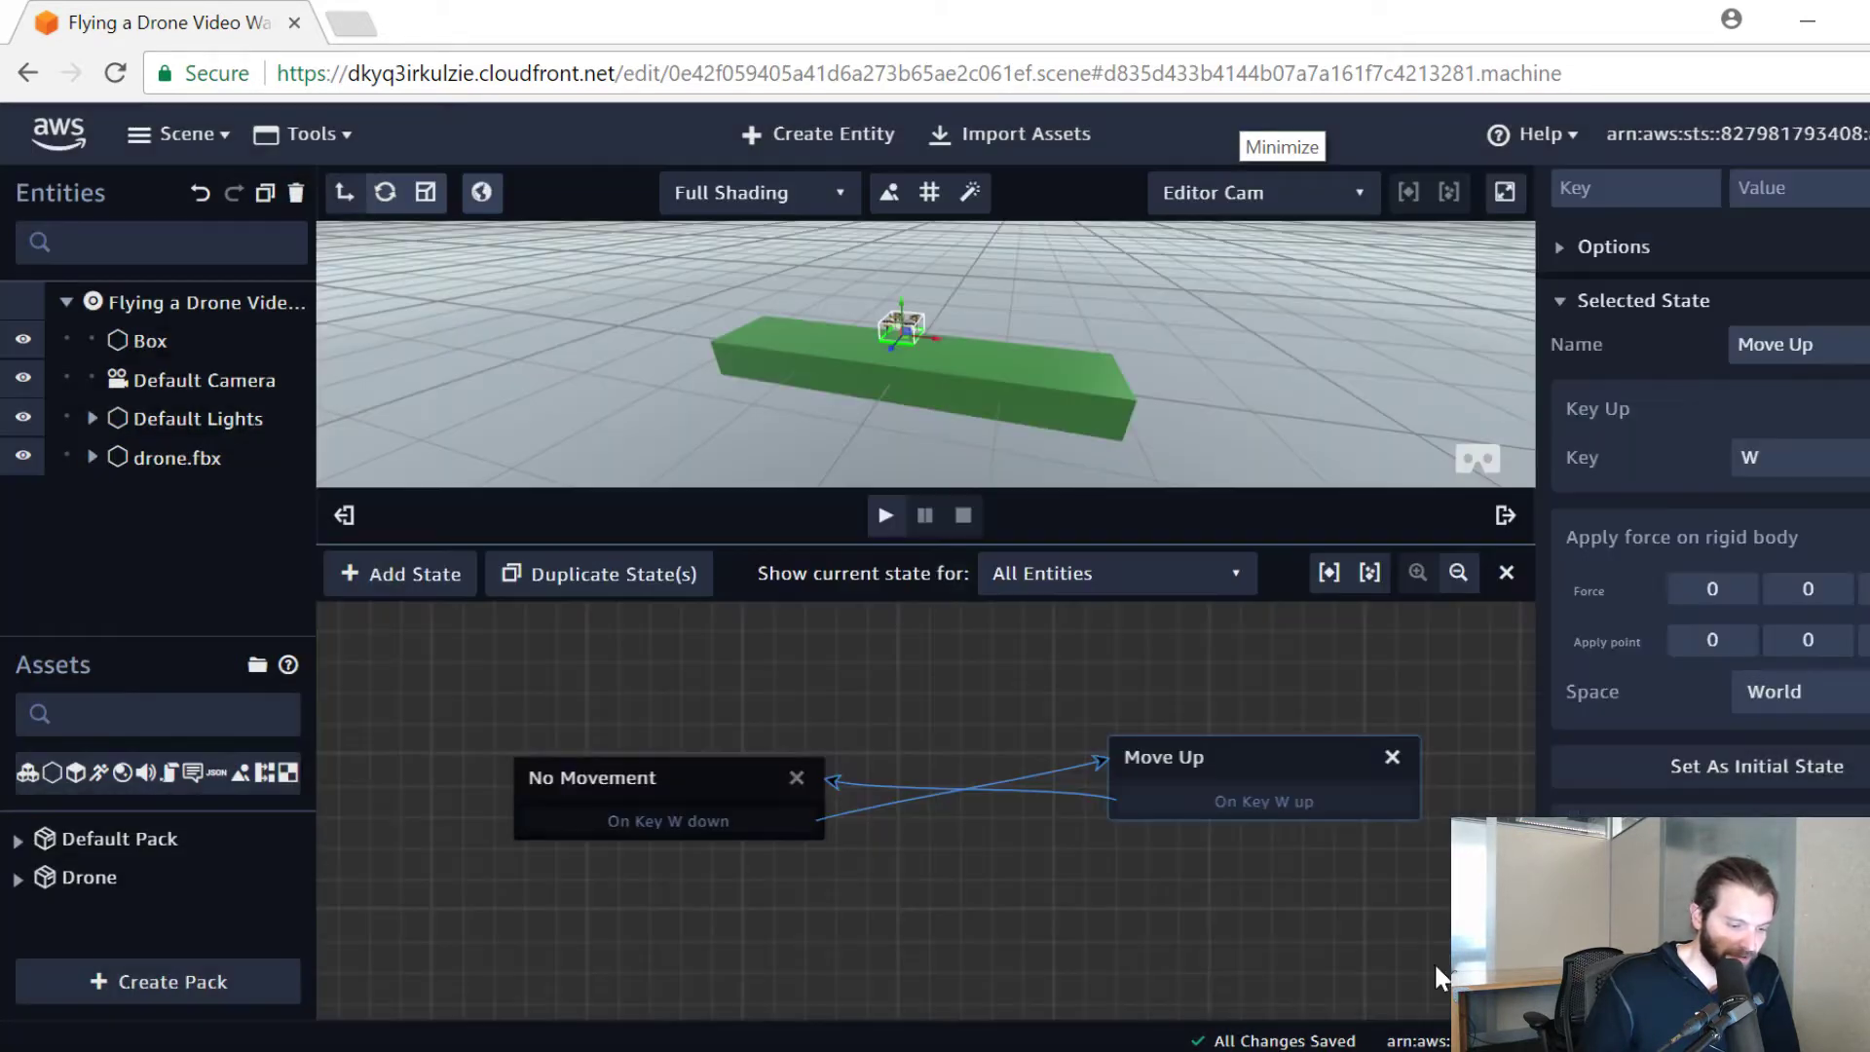
double_click(1810, 589)
left_click(1218, 915)
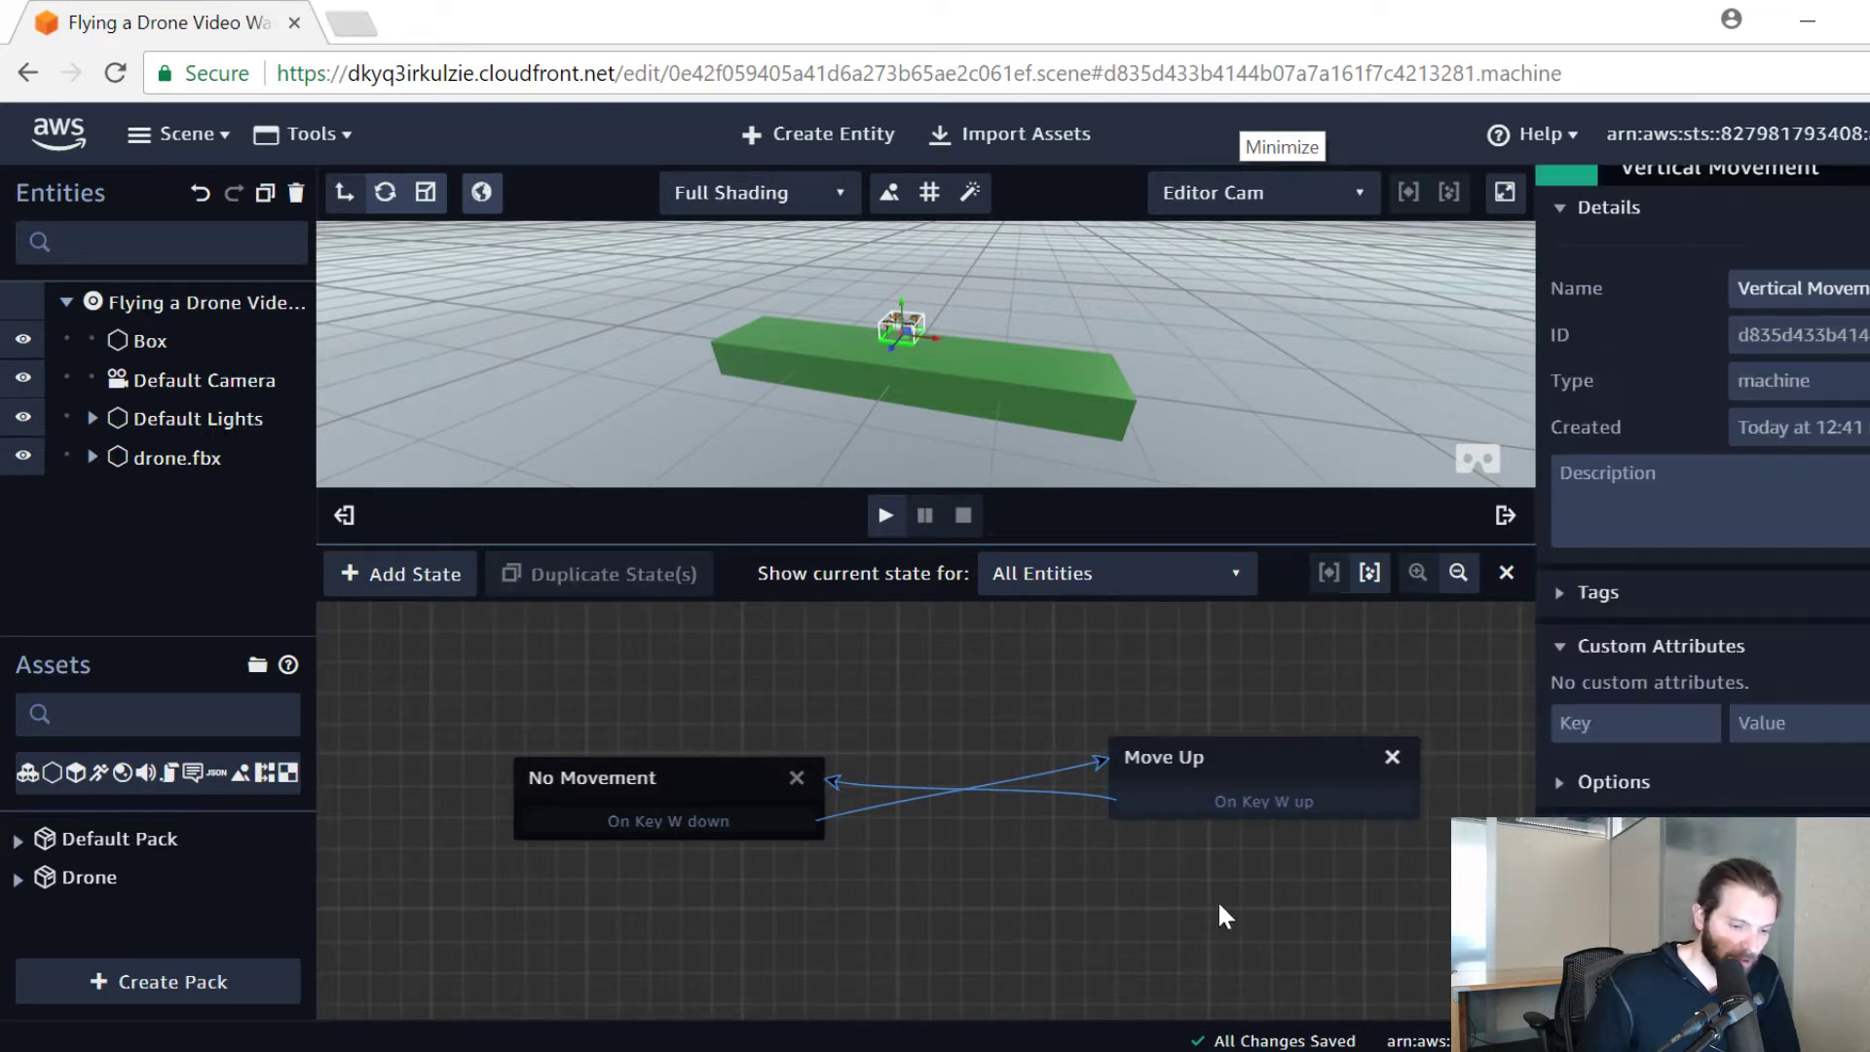
Step: Play the scene and test lifting the drone several times with the W key
left_click(886, 518)
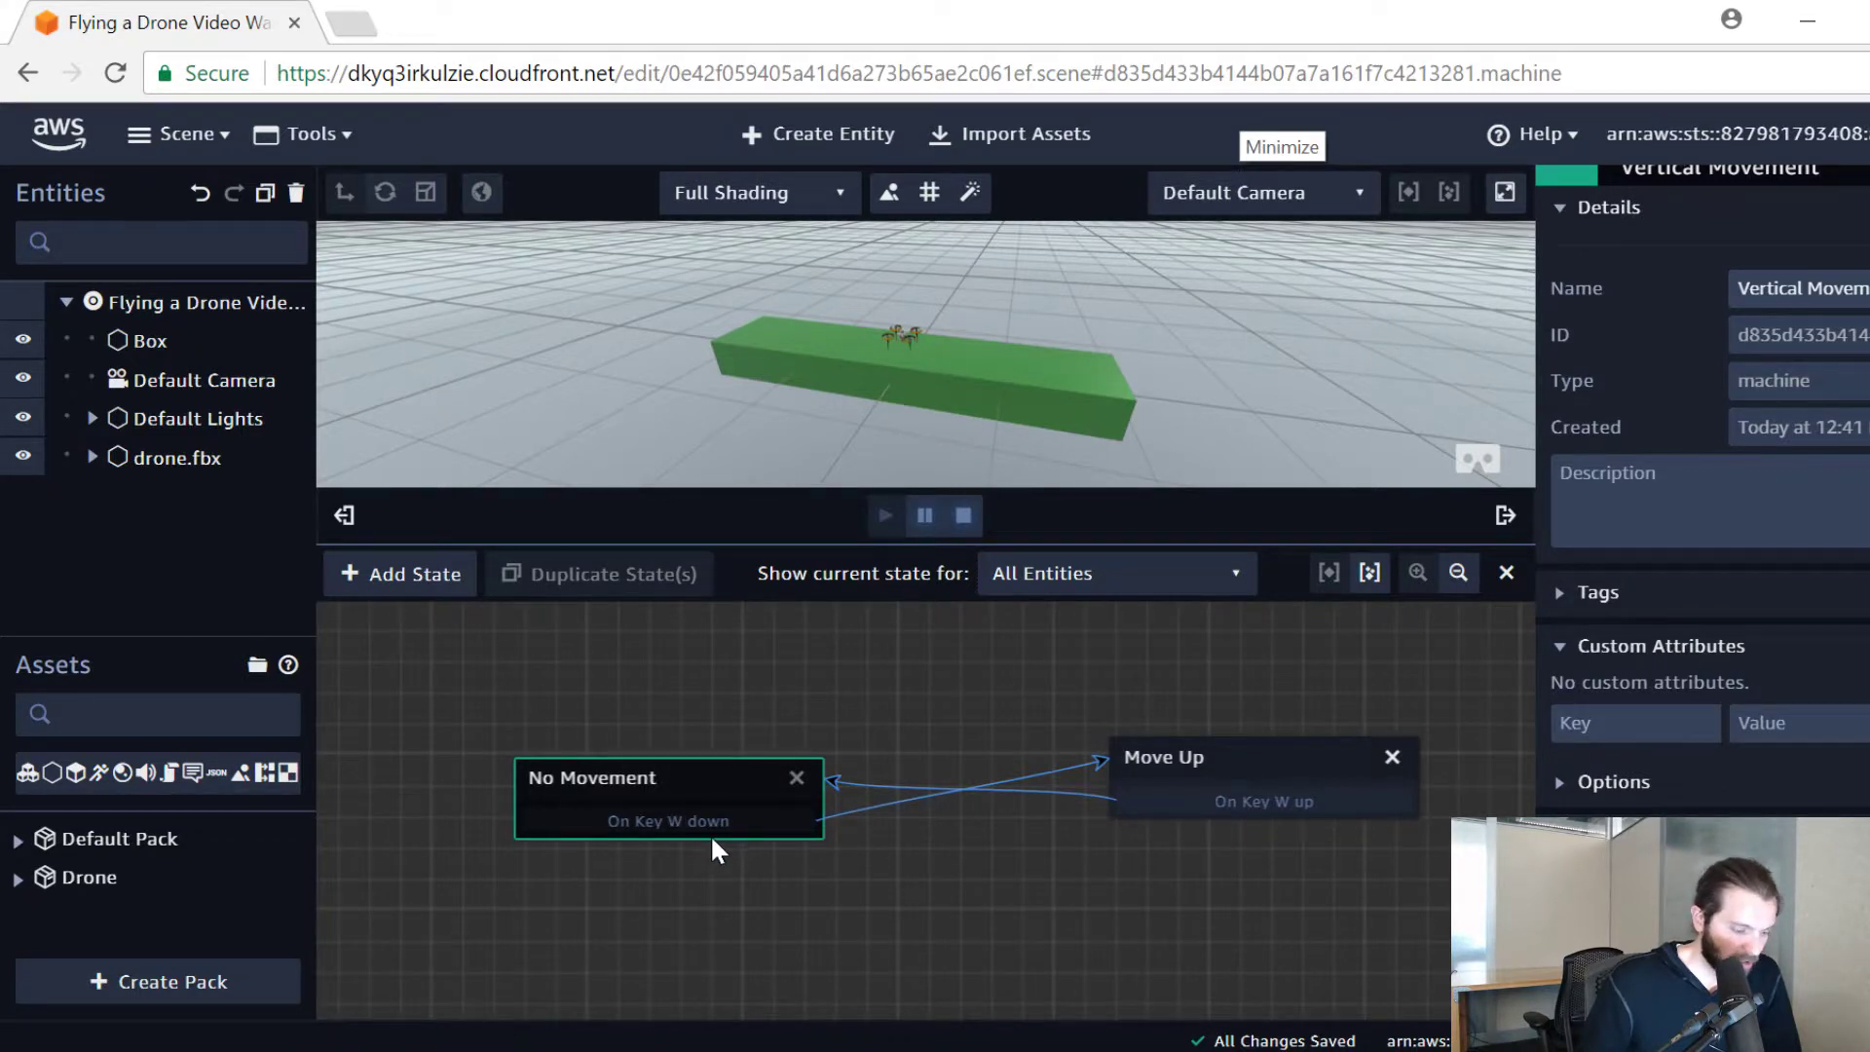
key("w")
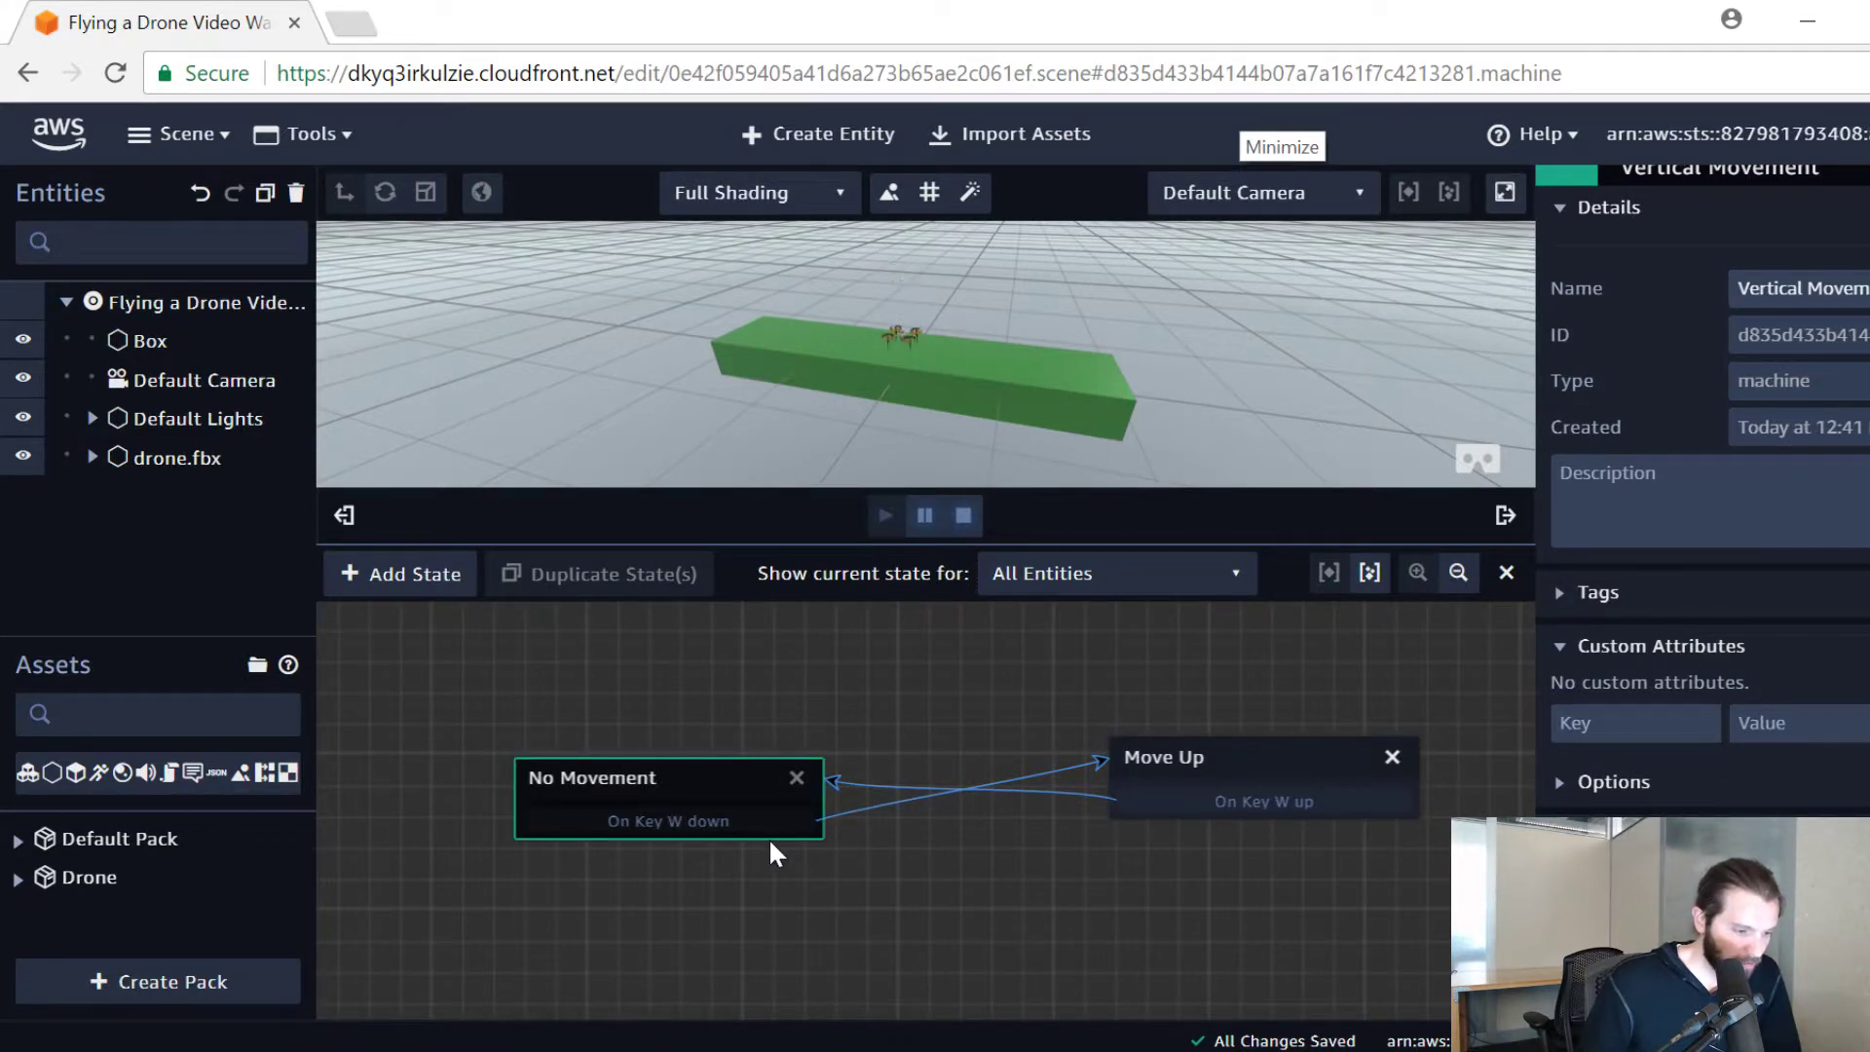
key("w")
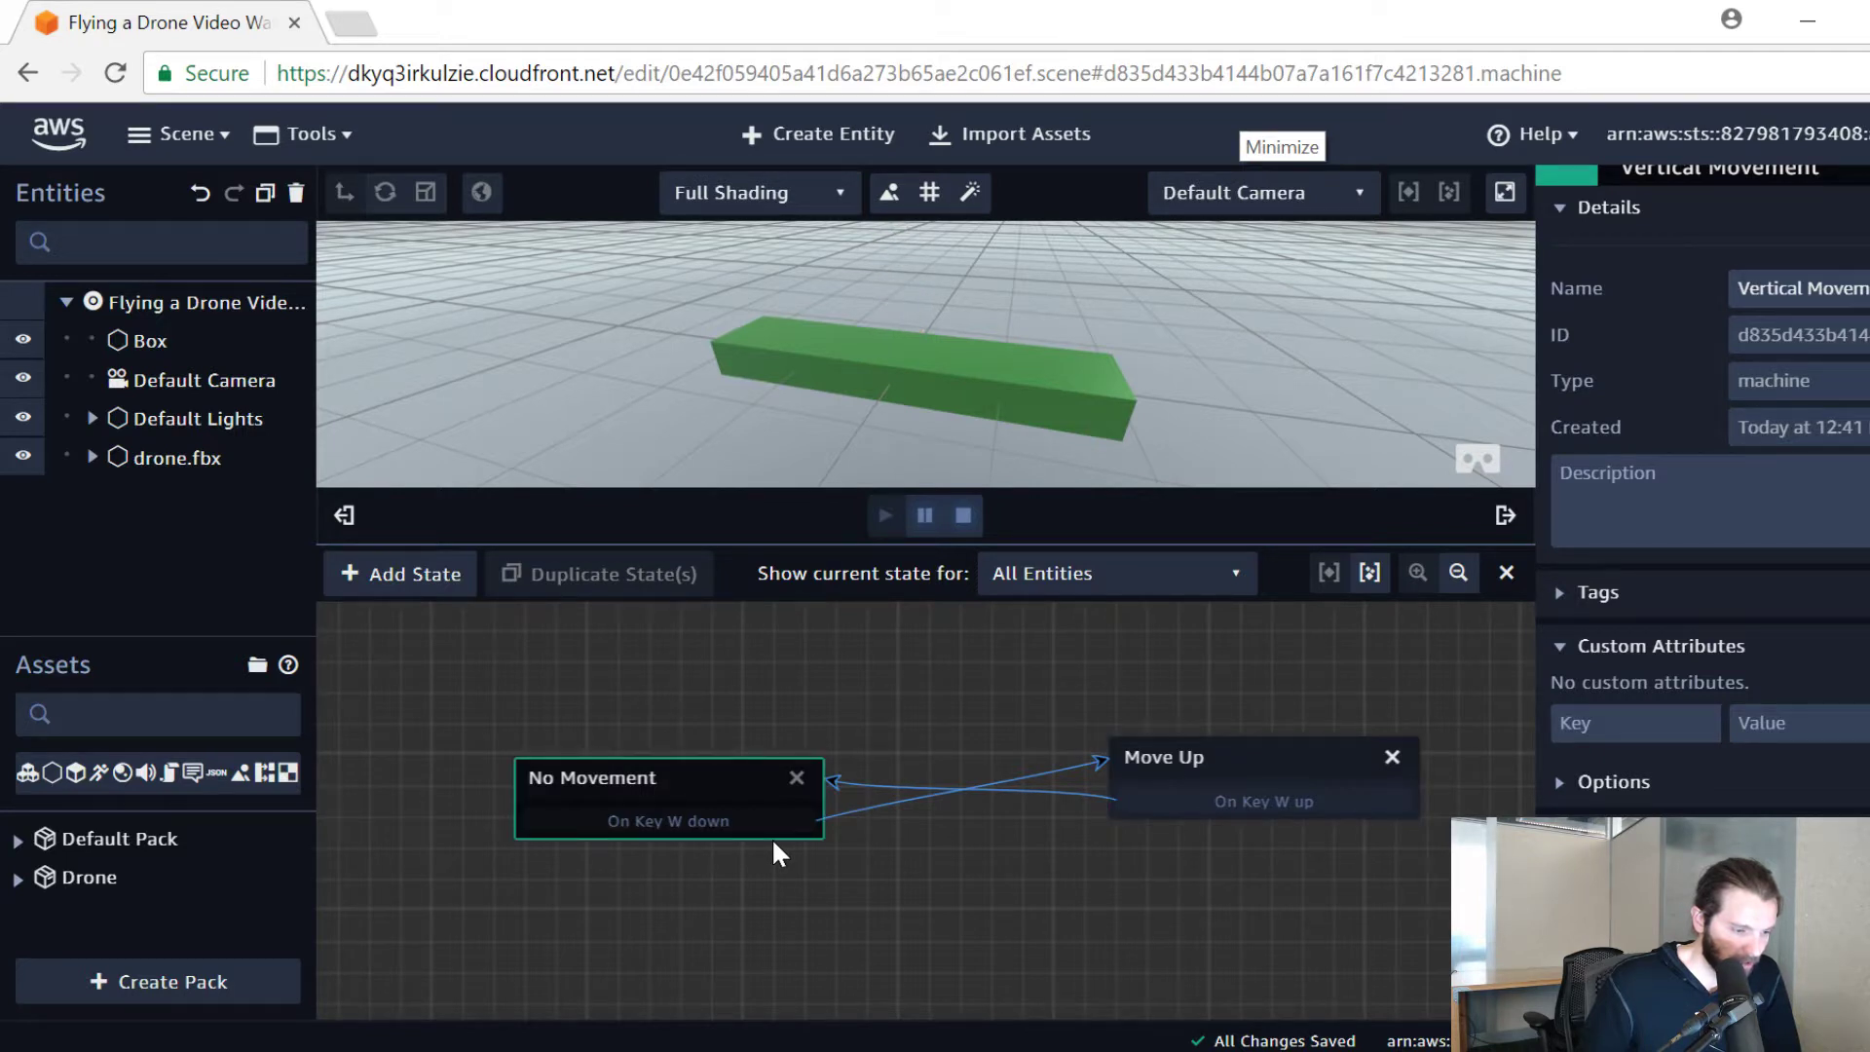
key("w")
key("w")
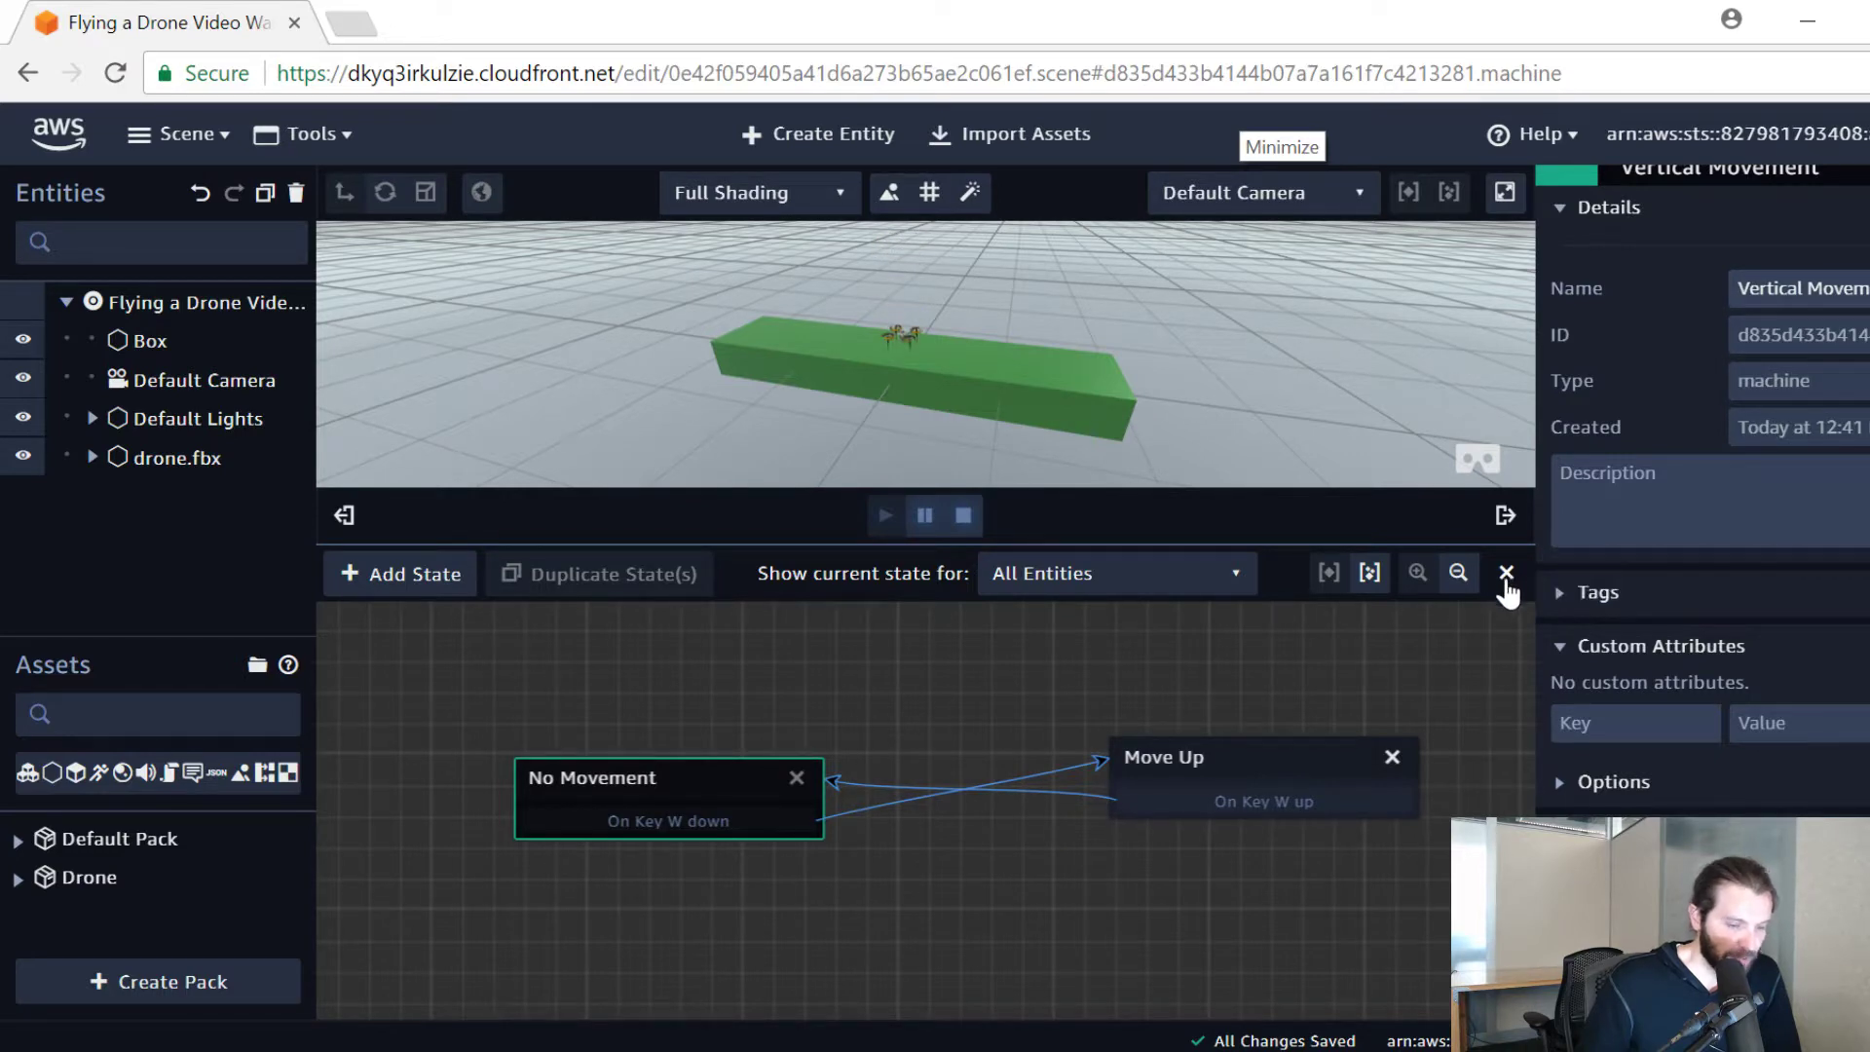
Step: View the running drone in a larger viewport with the state graph closed, then stop playback with the graph reopened
left_click(1506, 572)
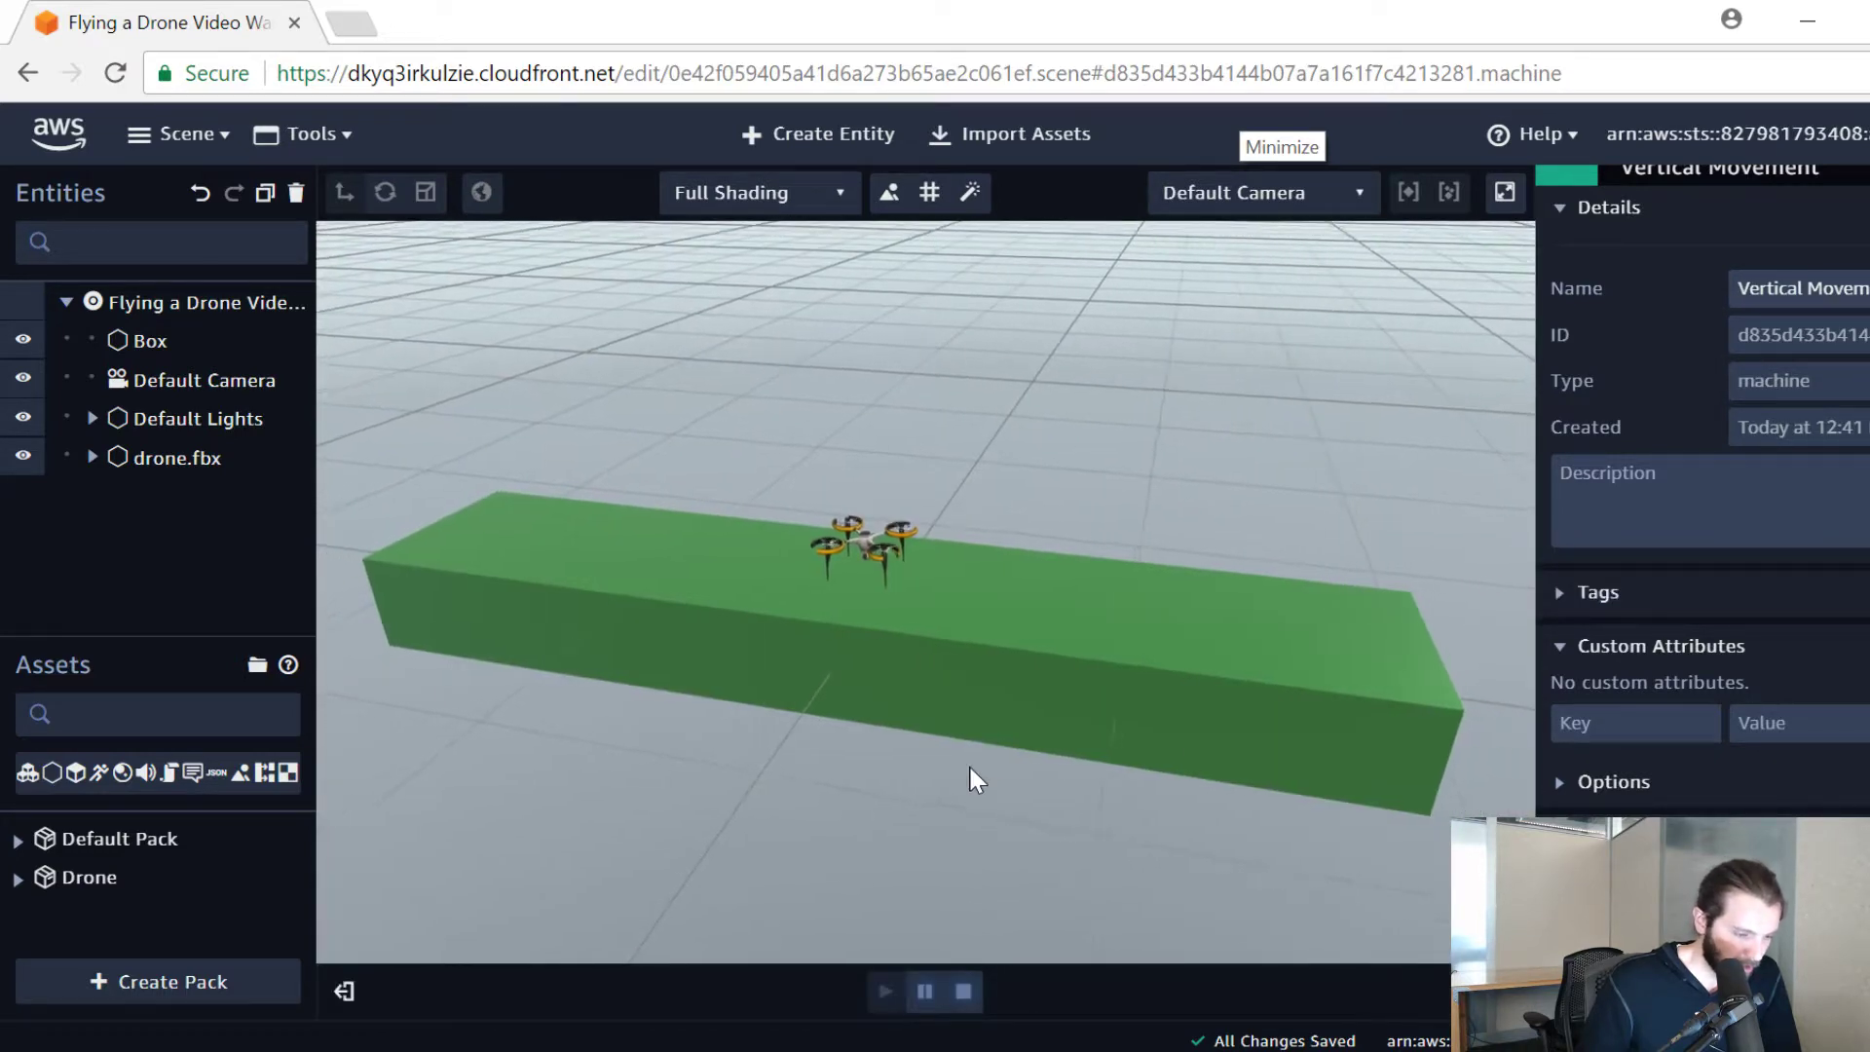
scroll(971, 769, "down", 2)
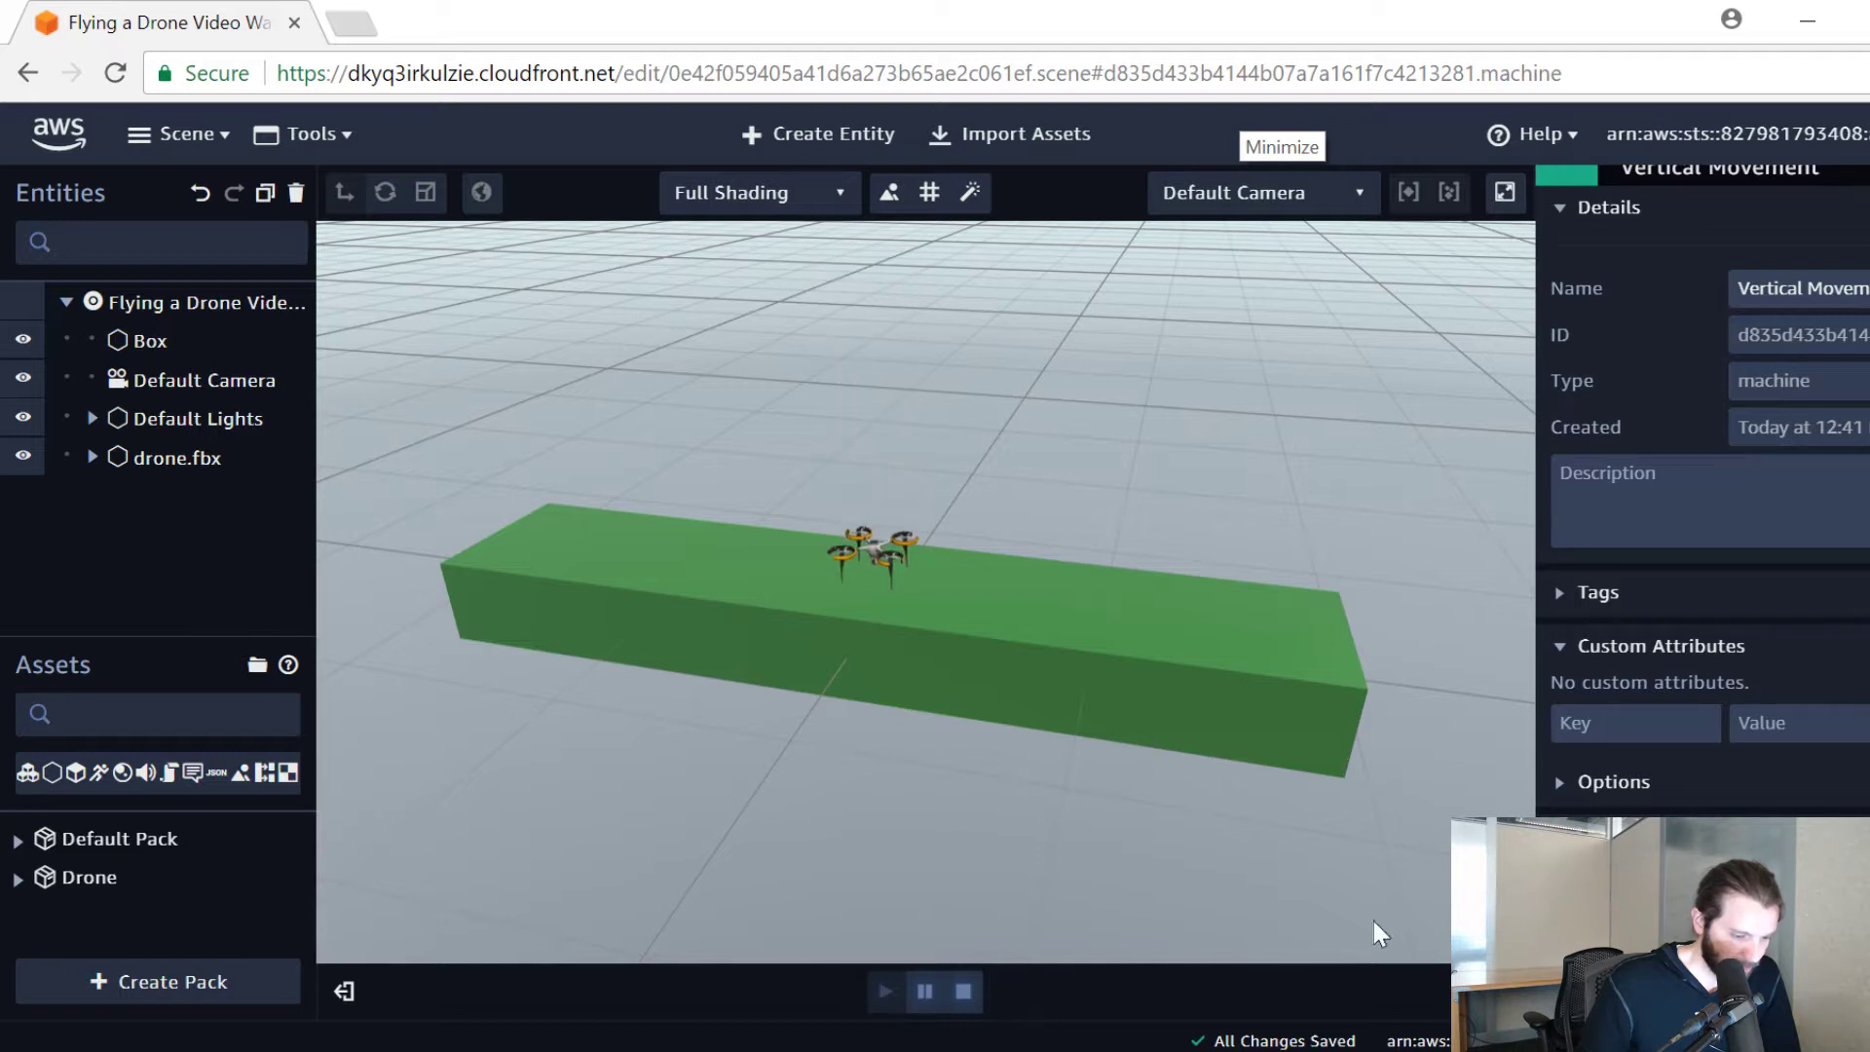
scroll(1629, 281, "up", 1)
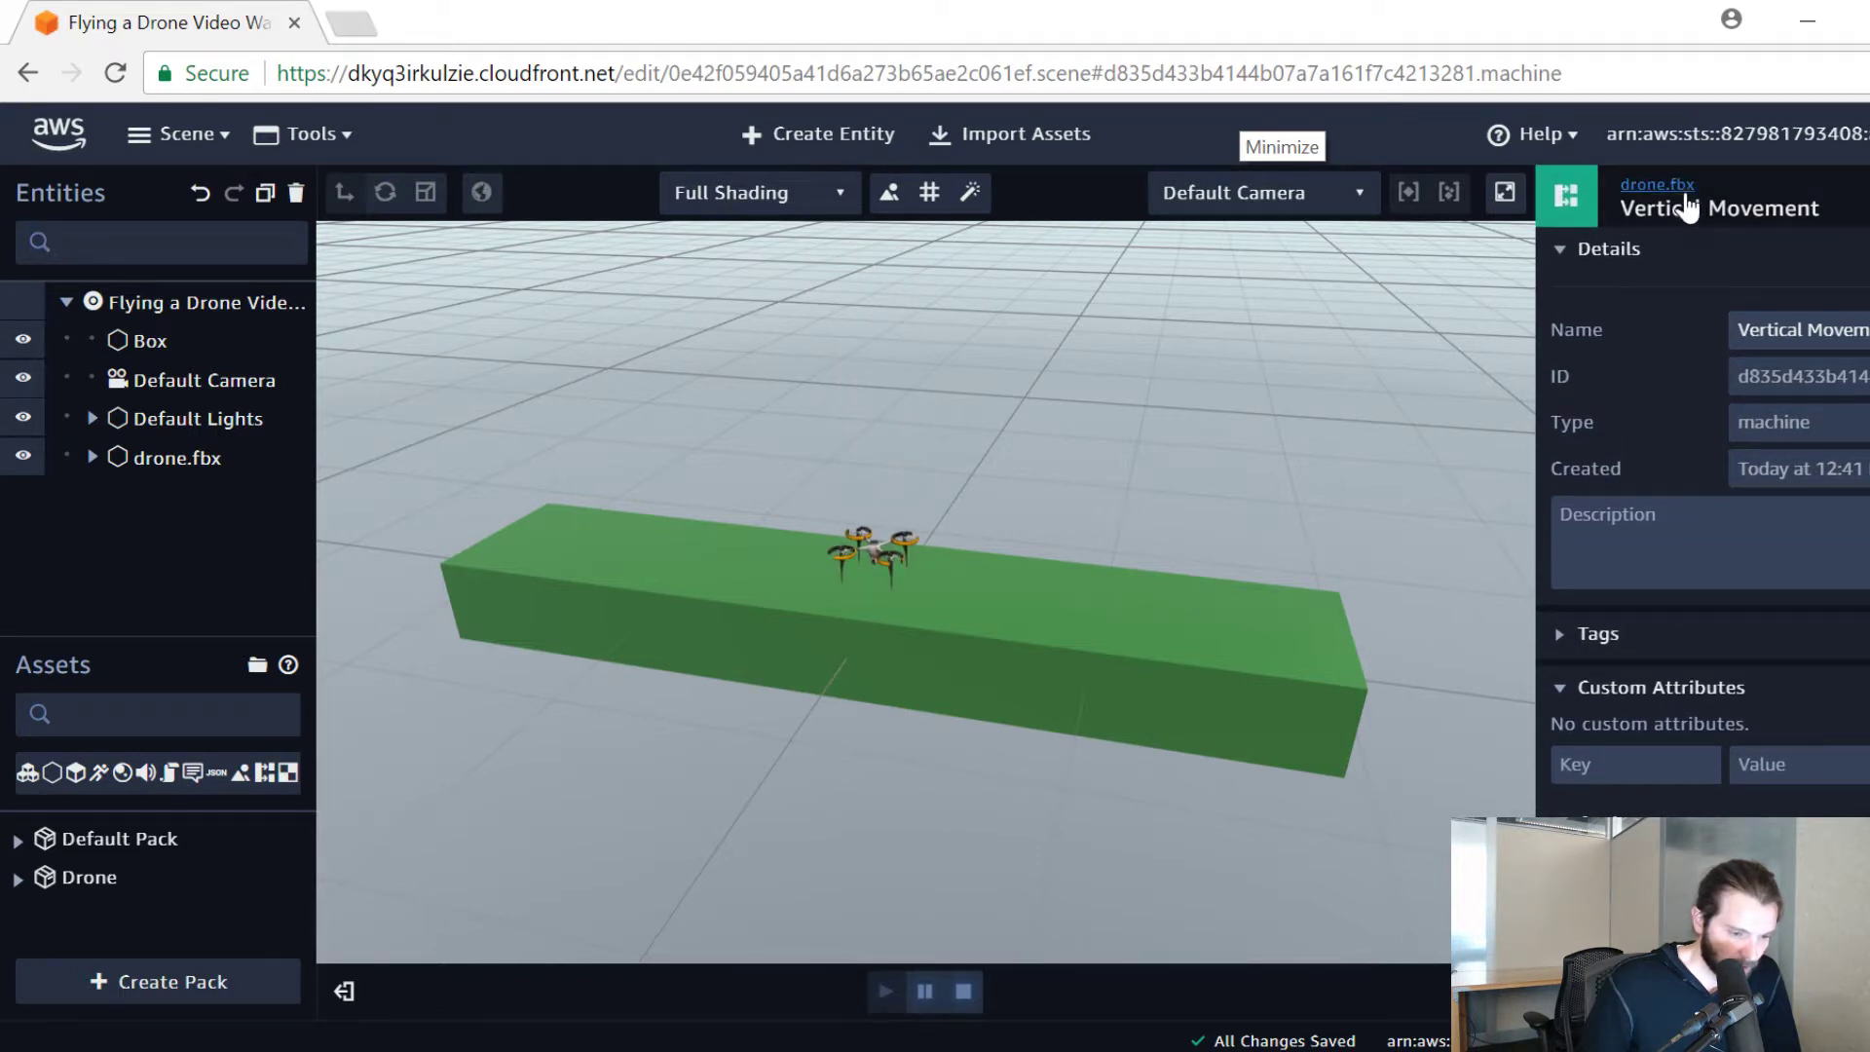
scroll(1568, 409, "down", 1)
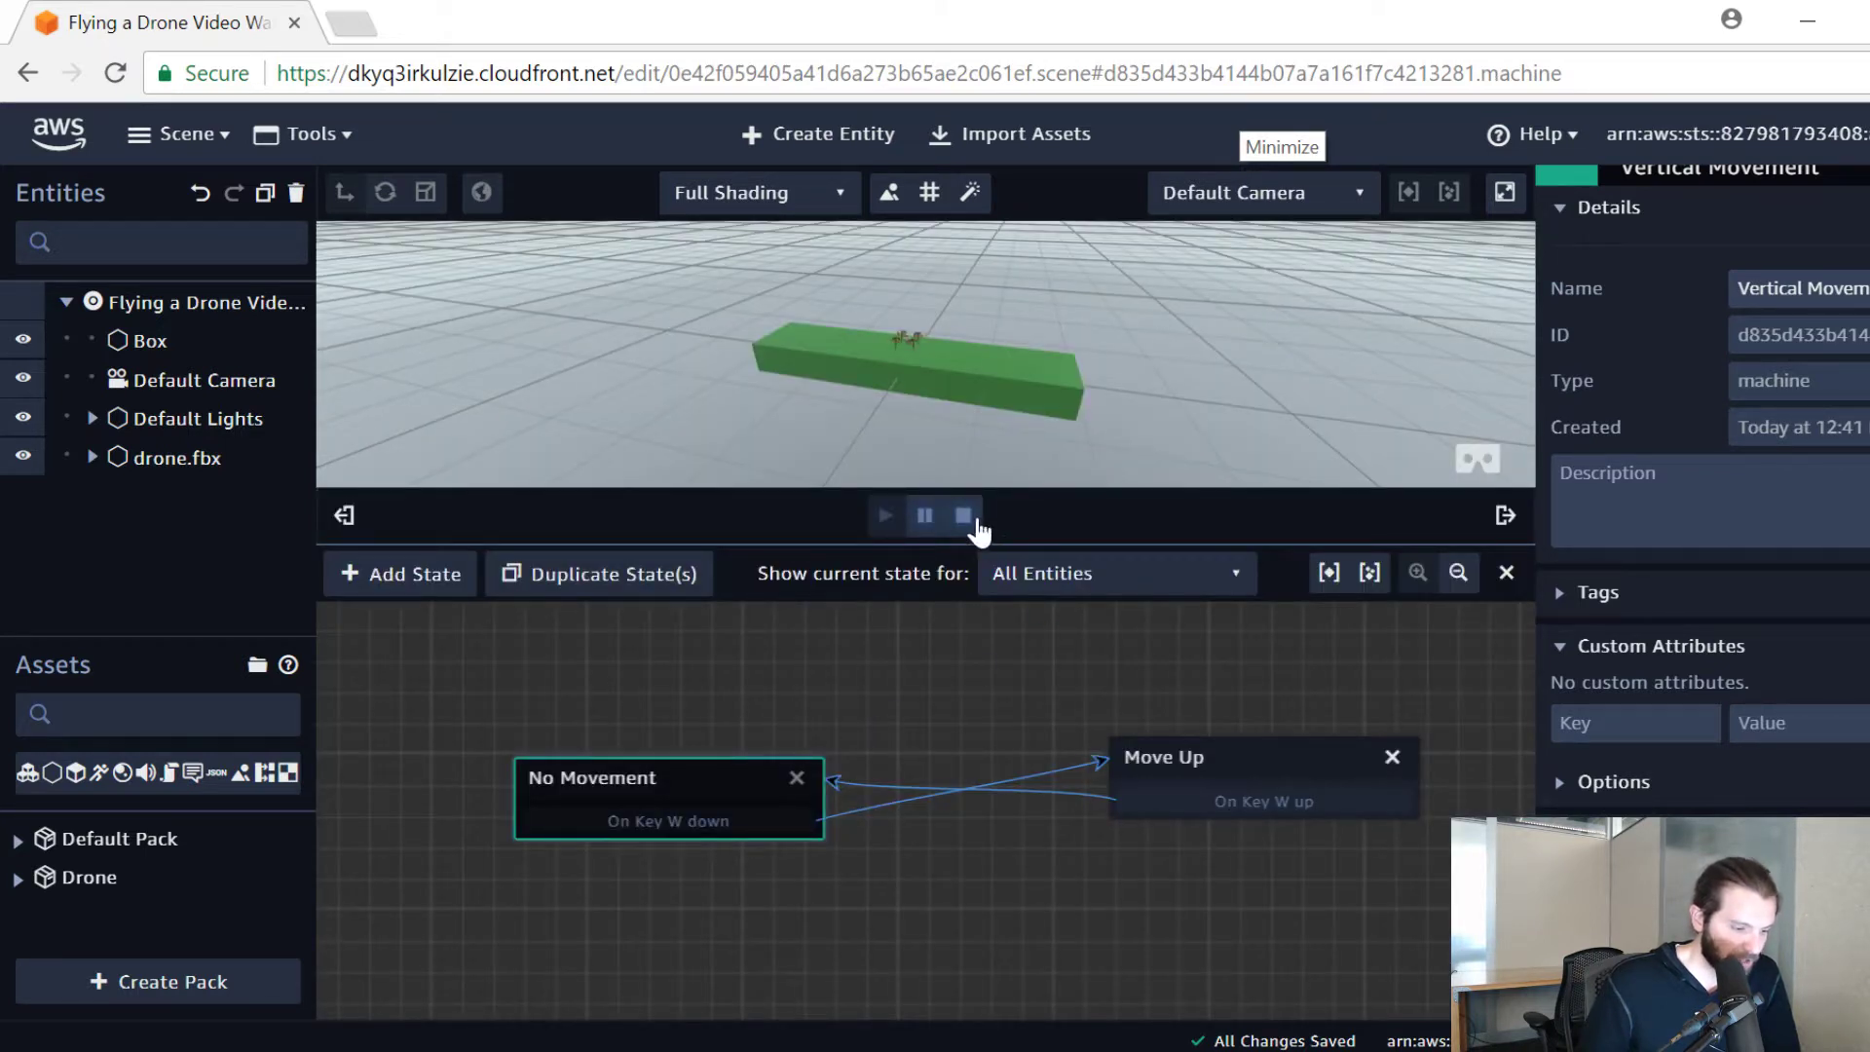
left_click(965, 516)
Step: Make the 3D viewport slightly taller above the state graph and return to the drone.fbx entity's components
left_click_drag(1255, 349, 1284, 388)
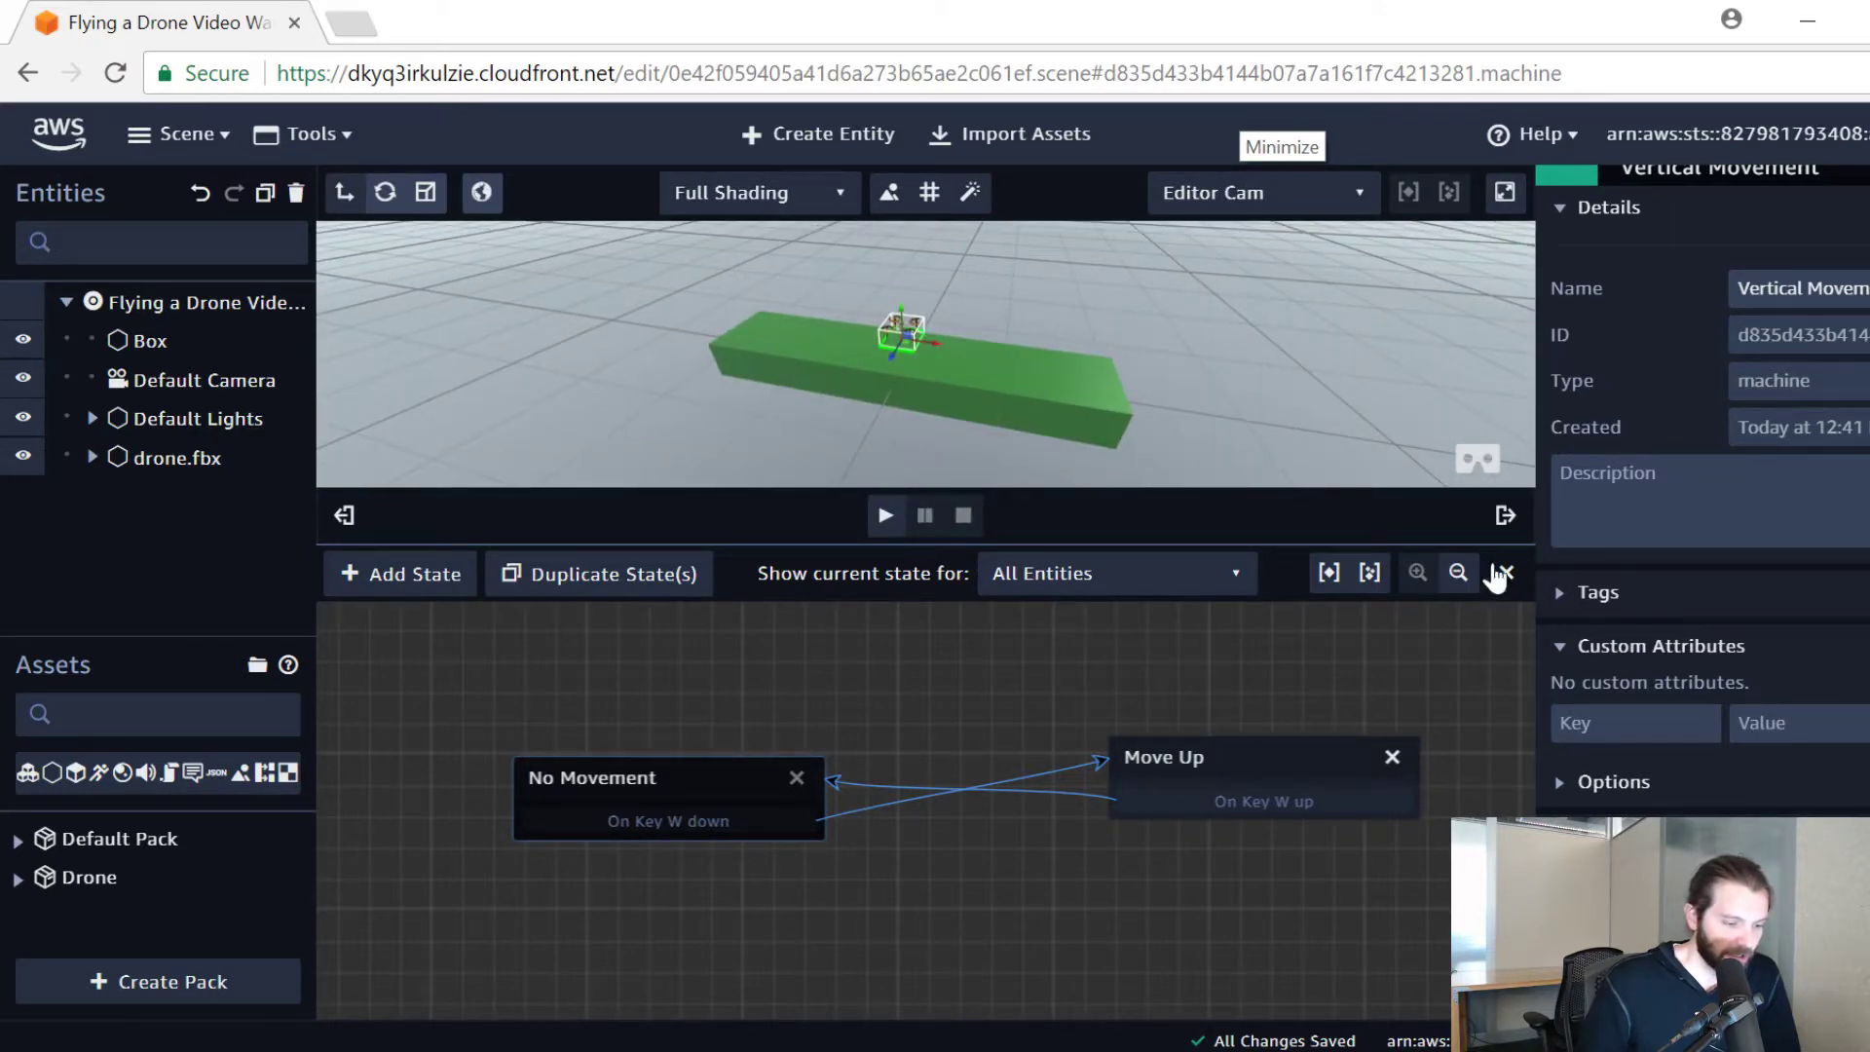
left_click_drag(1305, 543, 1312, 756)
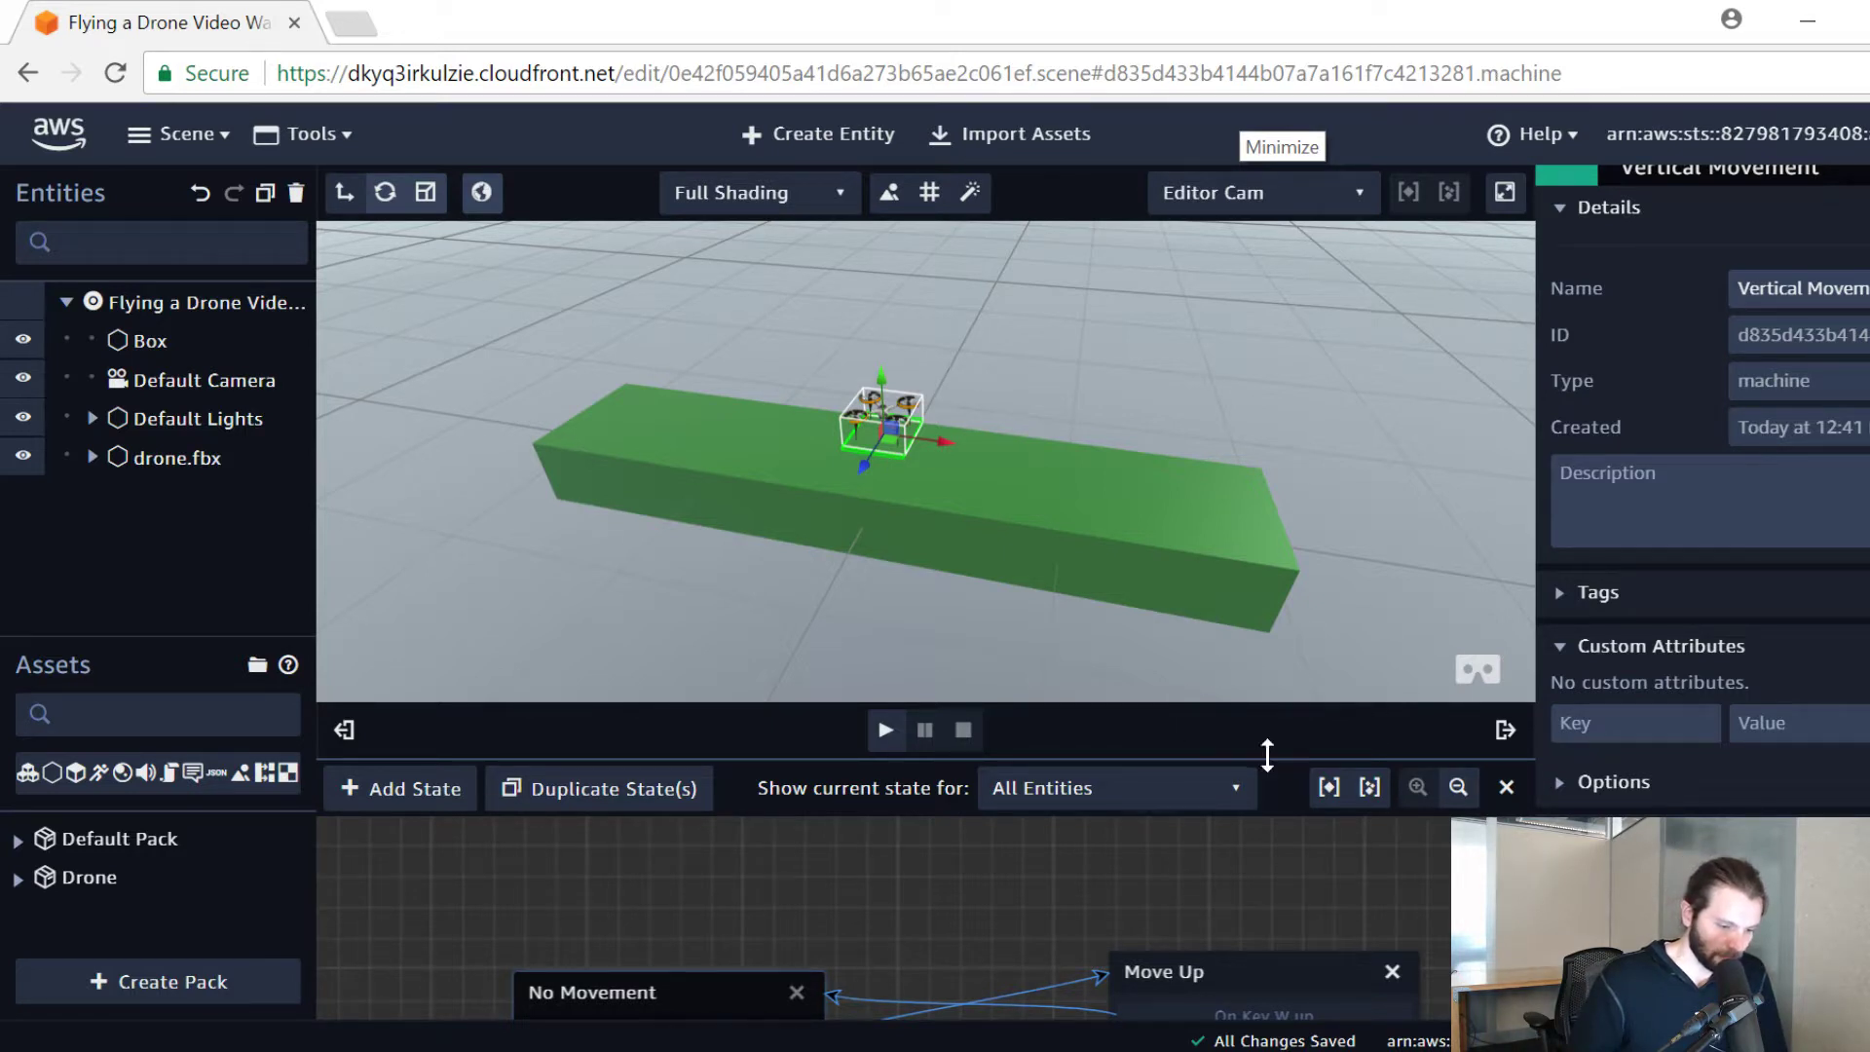
left_click_drag(1269, 755, 1307, 609)
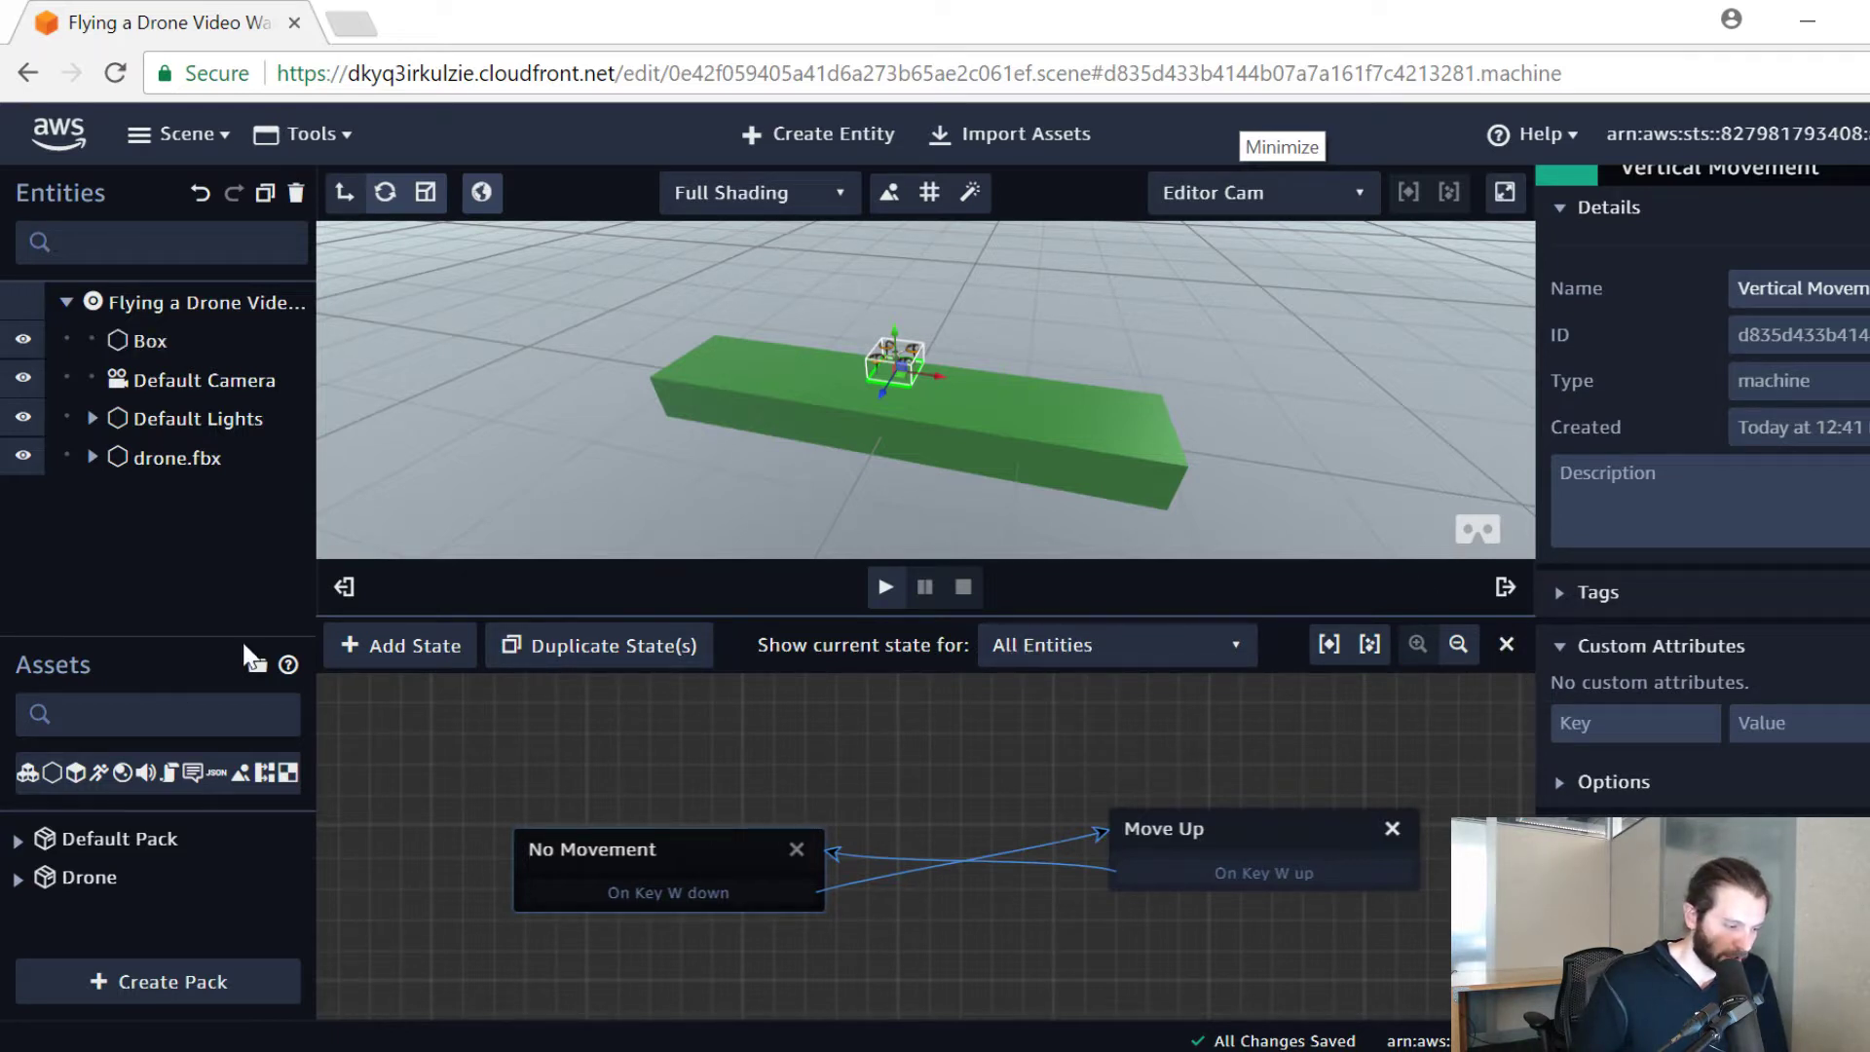
scroll(1674, 290, "up", 1)
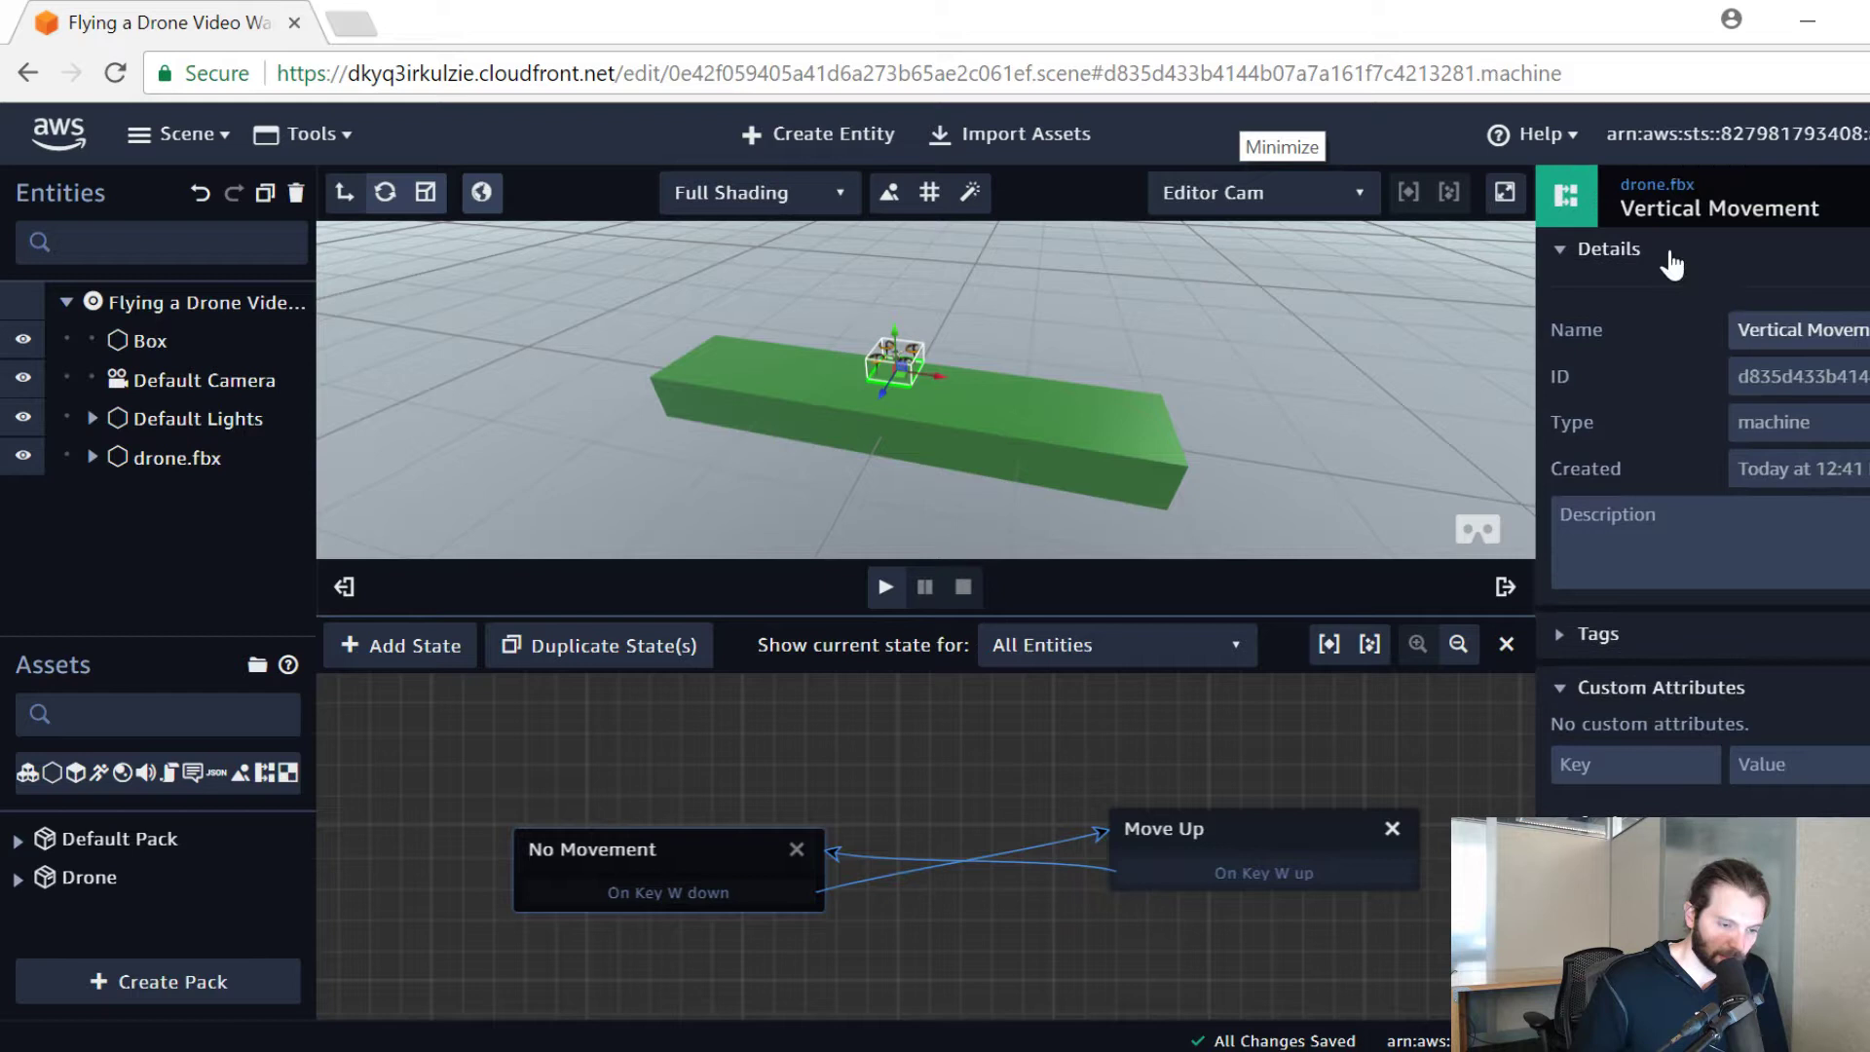
left_click(1657, 187)
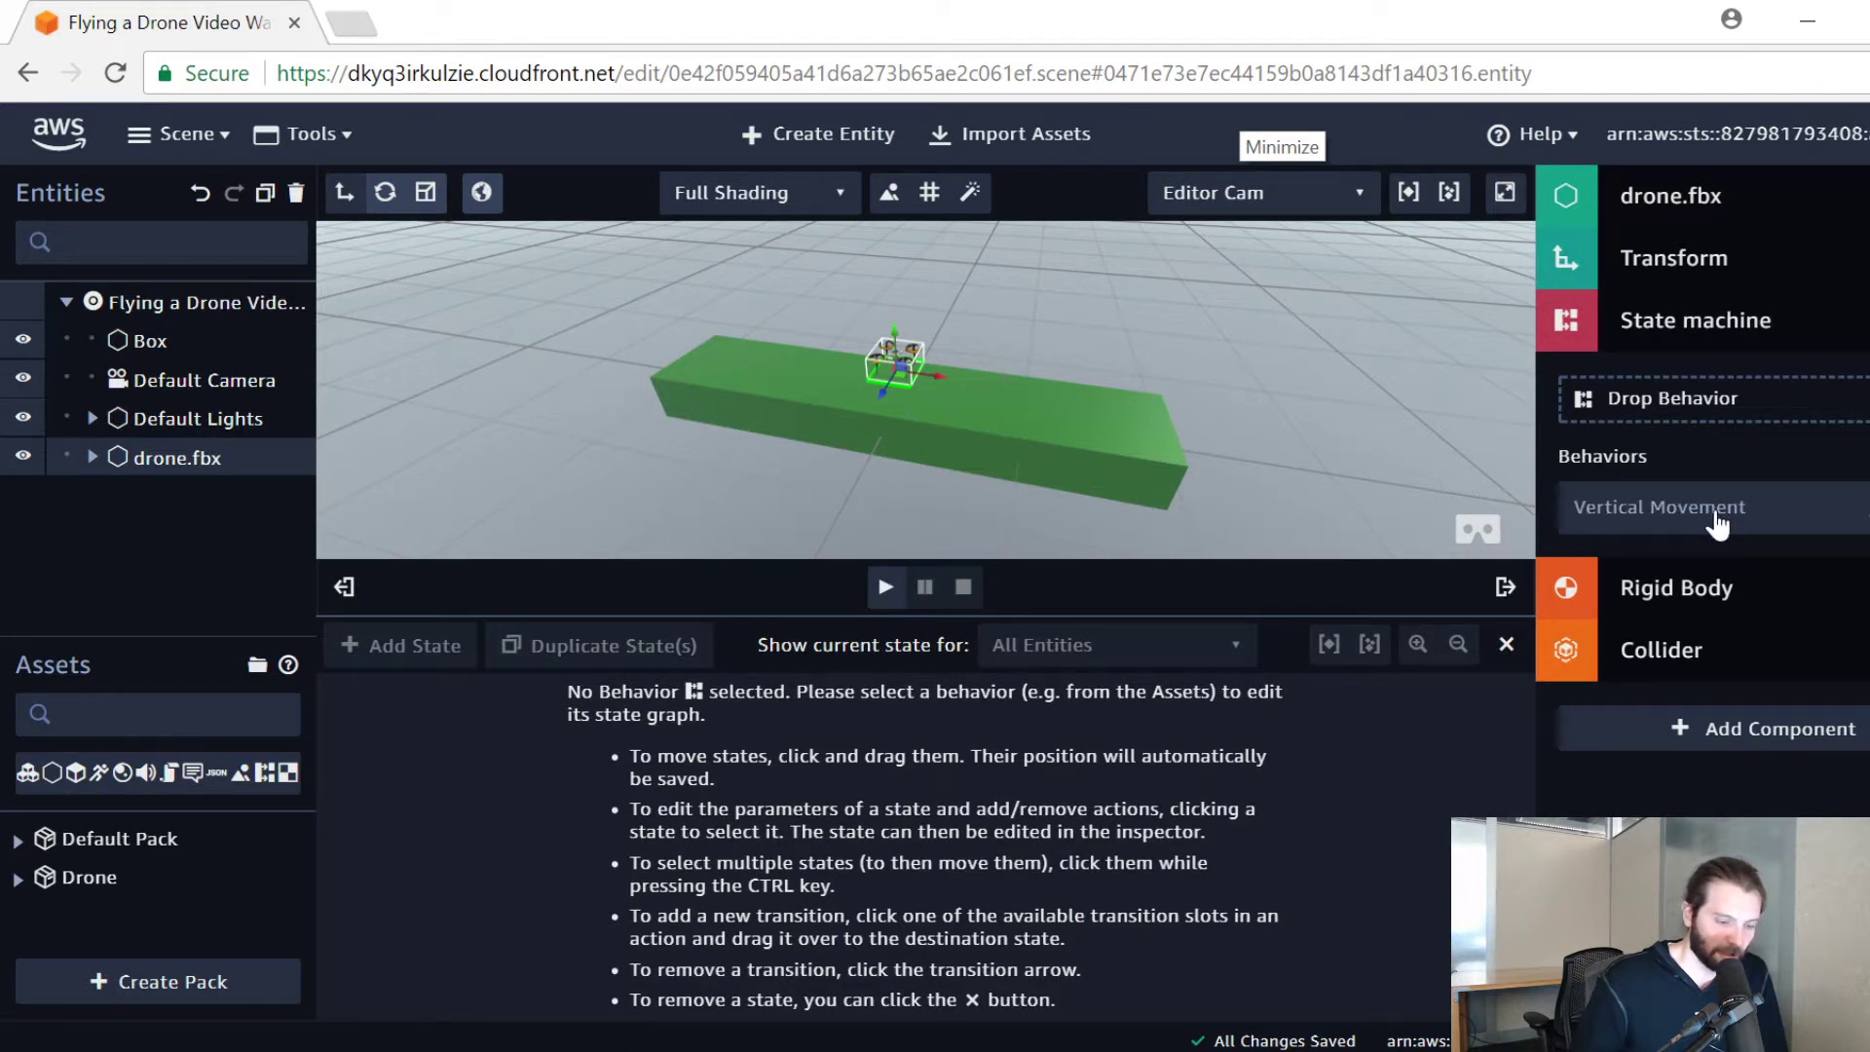
Step: Enlarge the asset list, filter it by behaviors, and select the Drone pack
left_click_drag(209, 635, 232, 559)
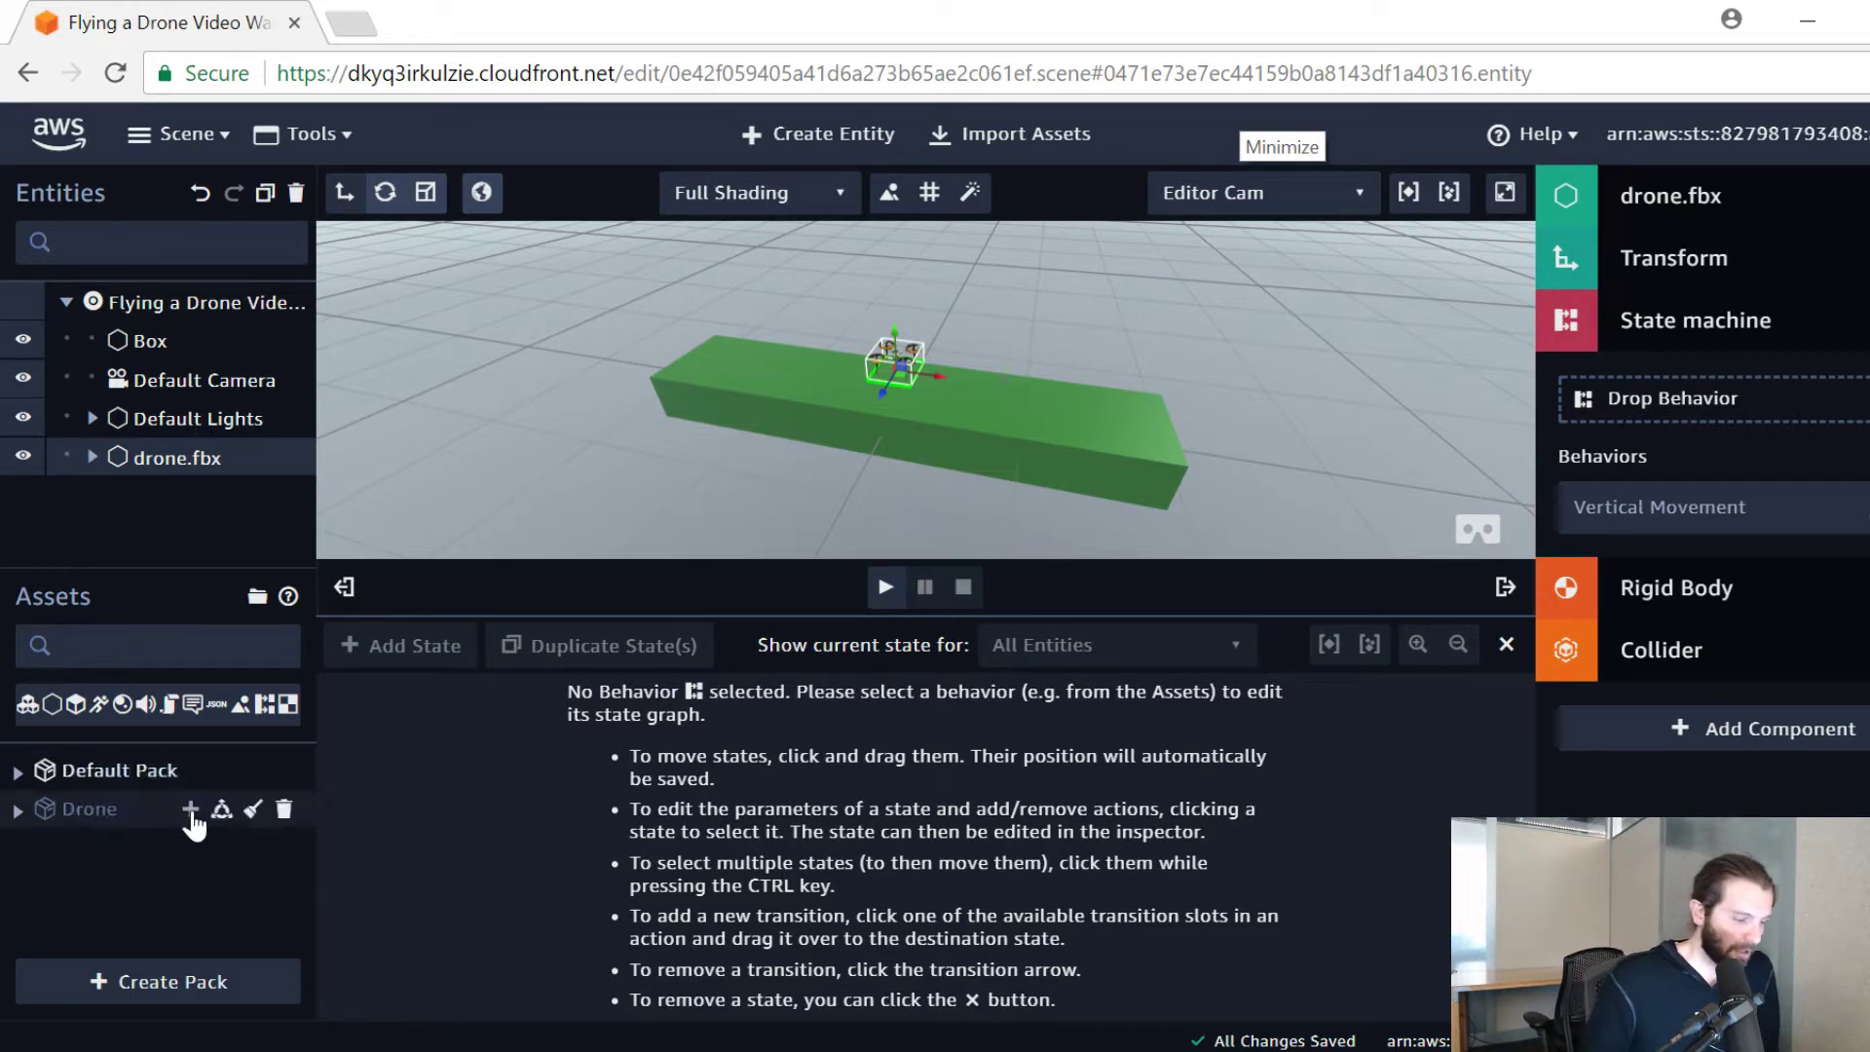
left_click(266, 706)
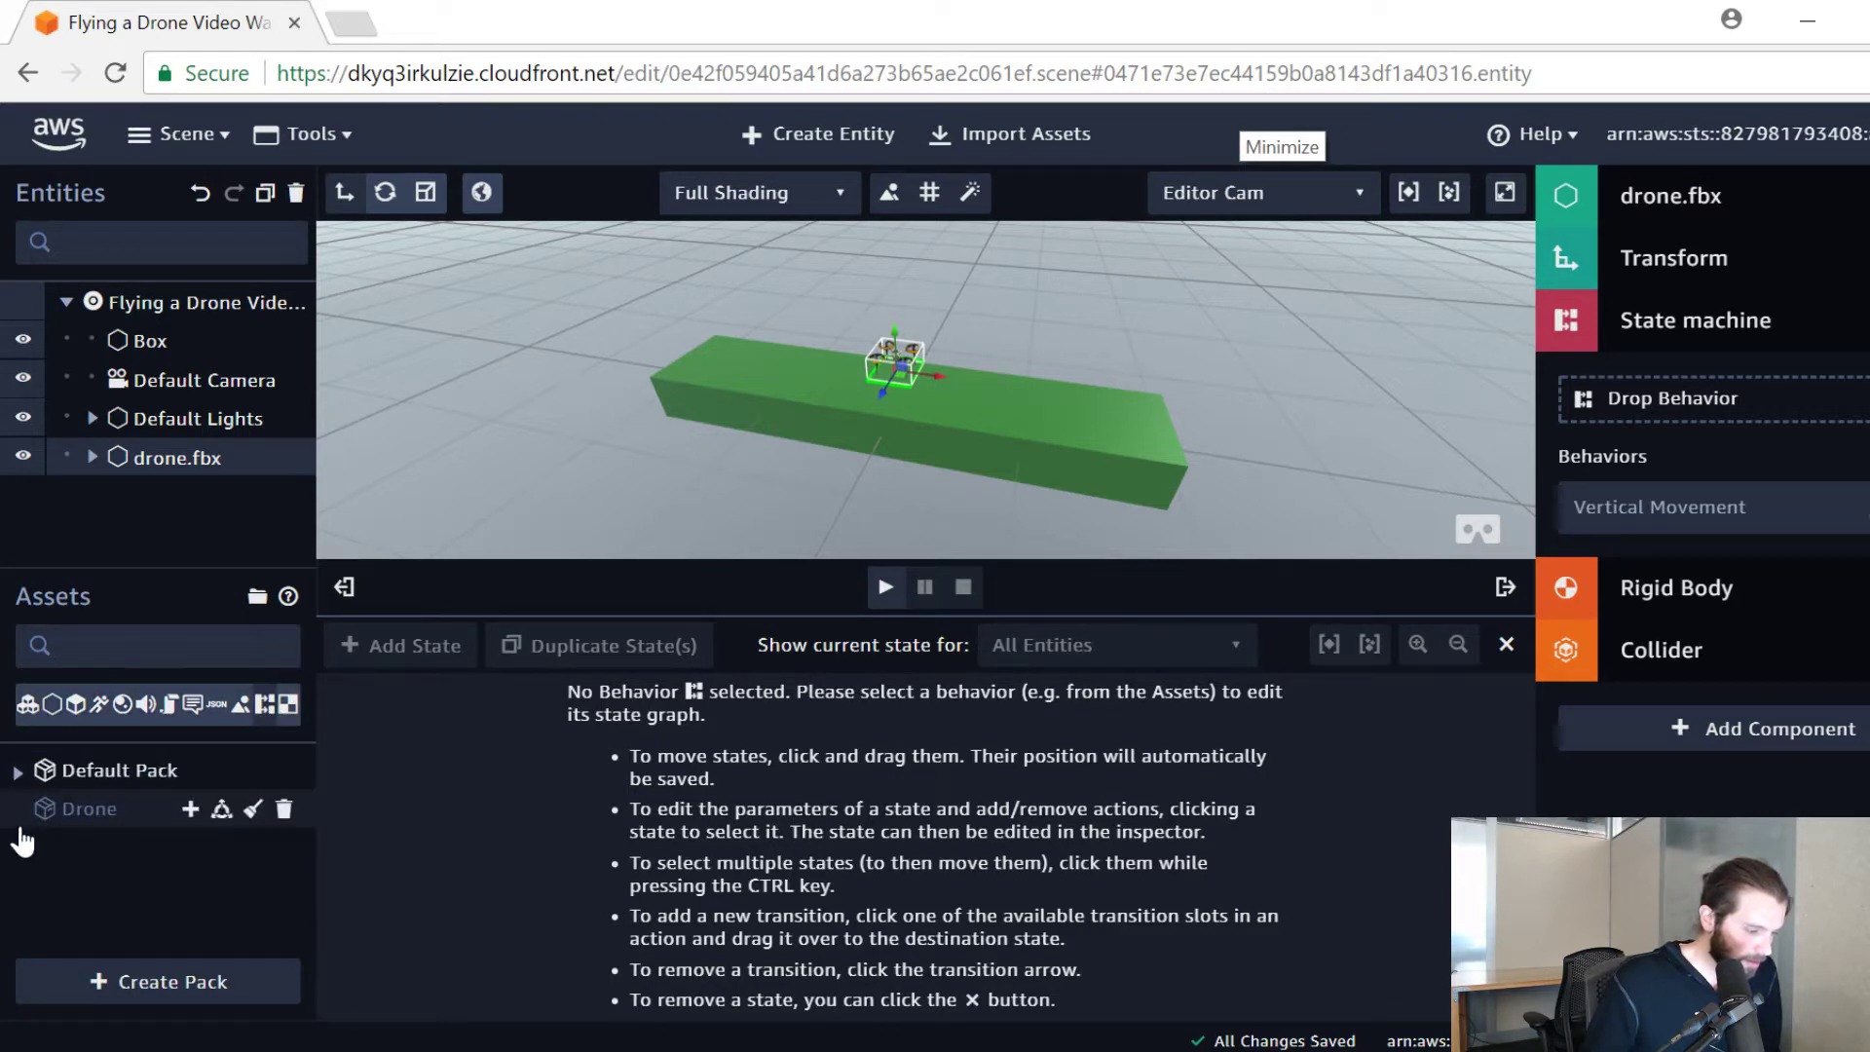
left_click(77, 816)
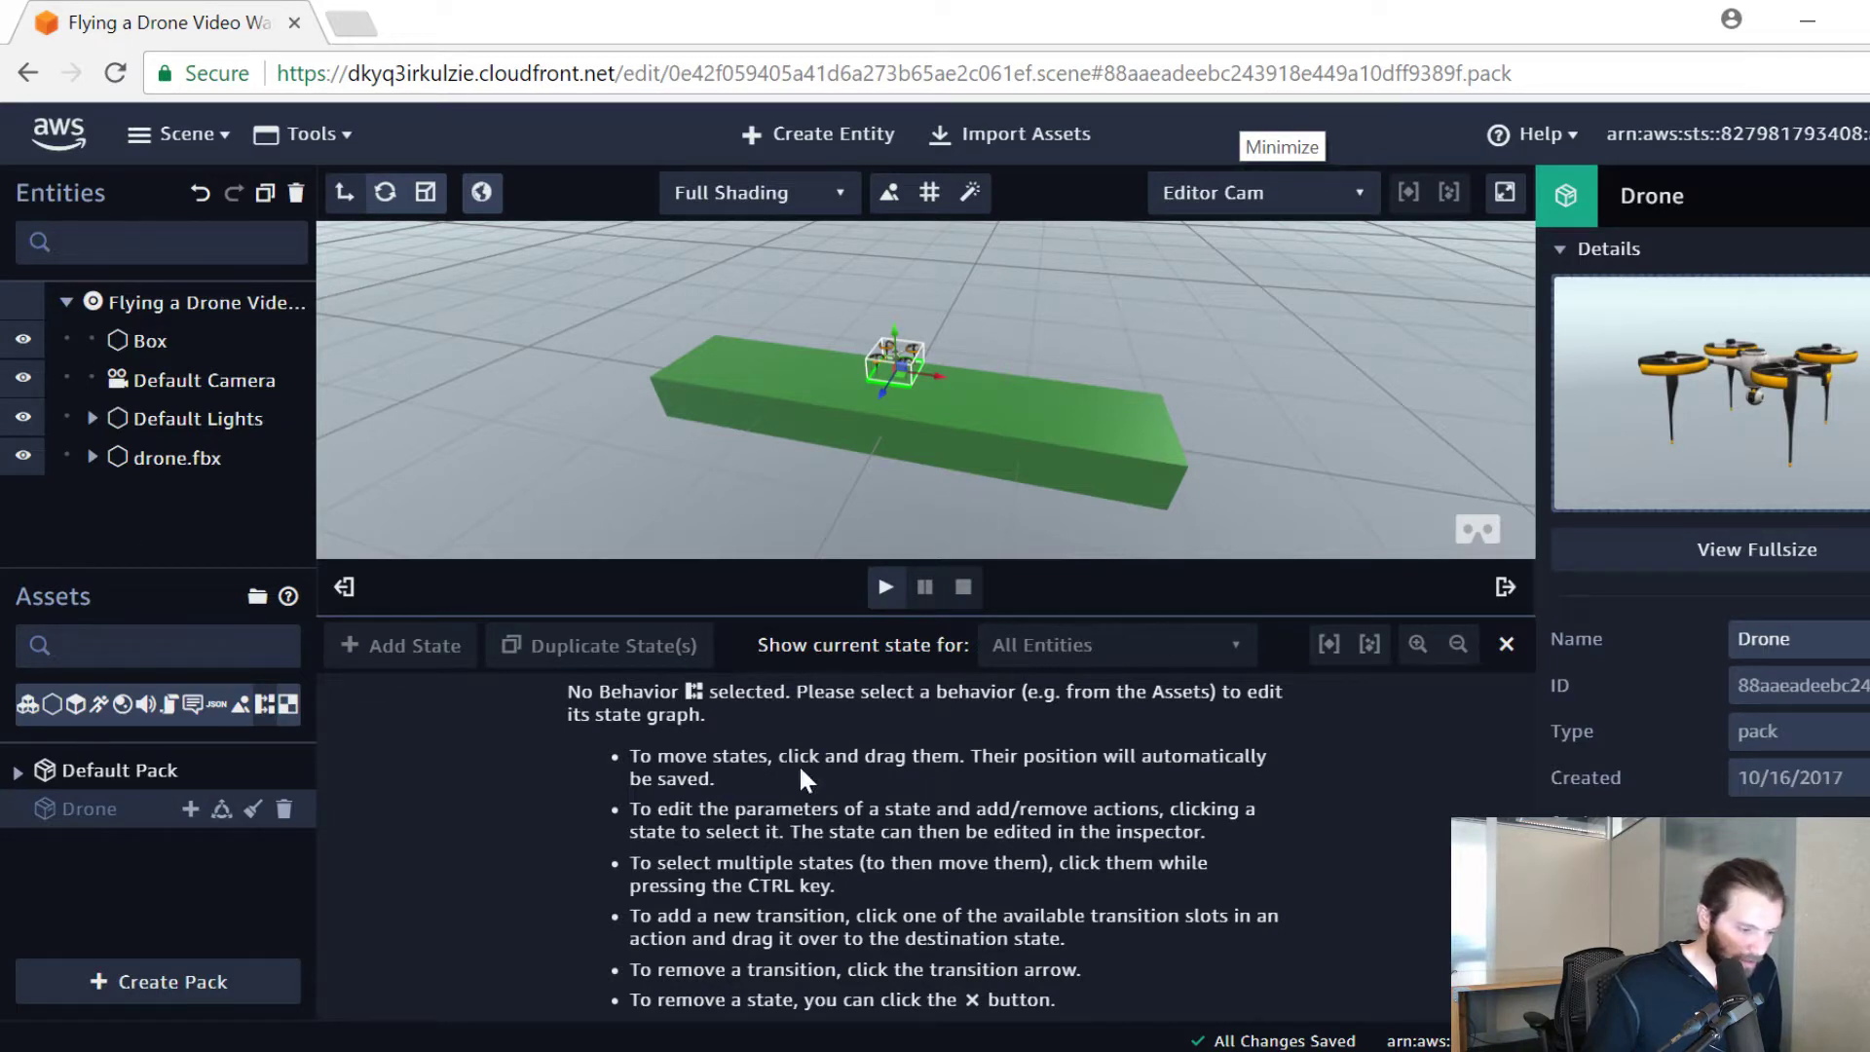
Step: Expand the Default Pack and duplicate its Vertical Movement behavior
left_click(17, 774)
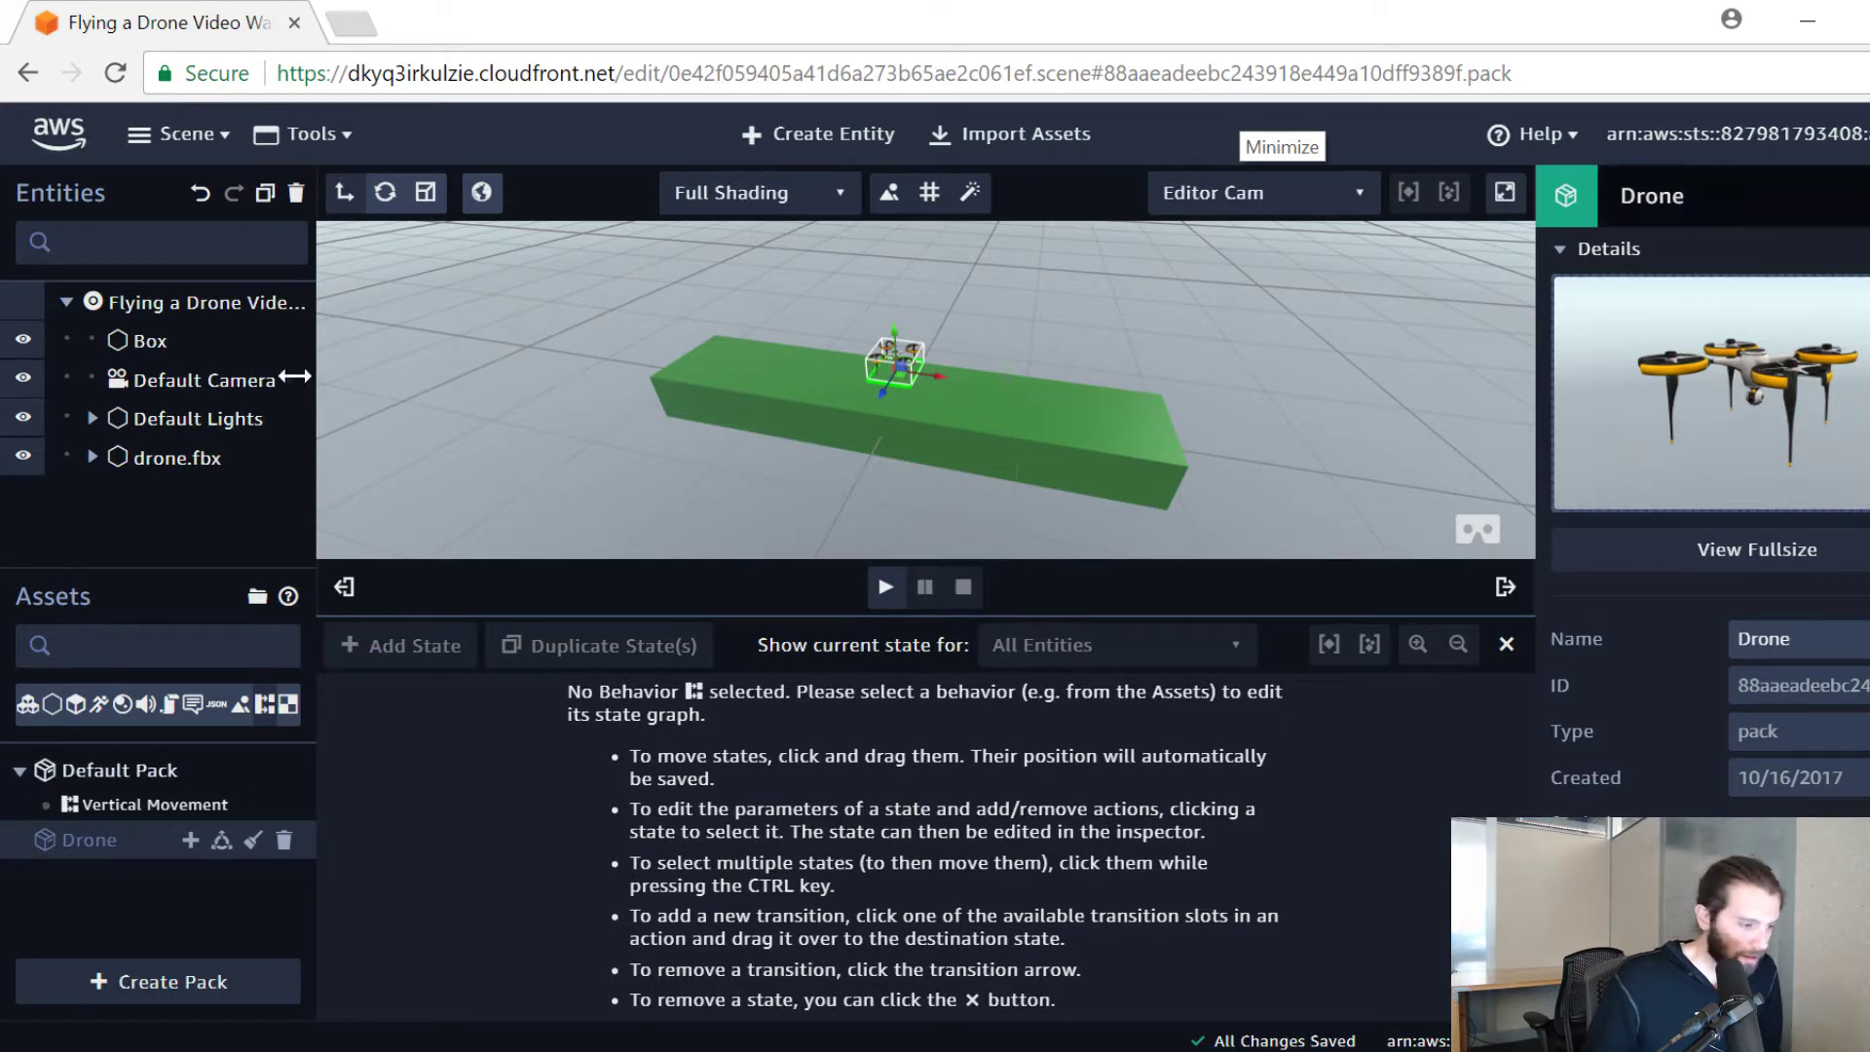
left_click(148, 459)
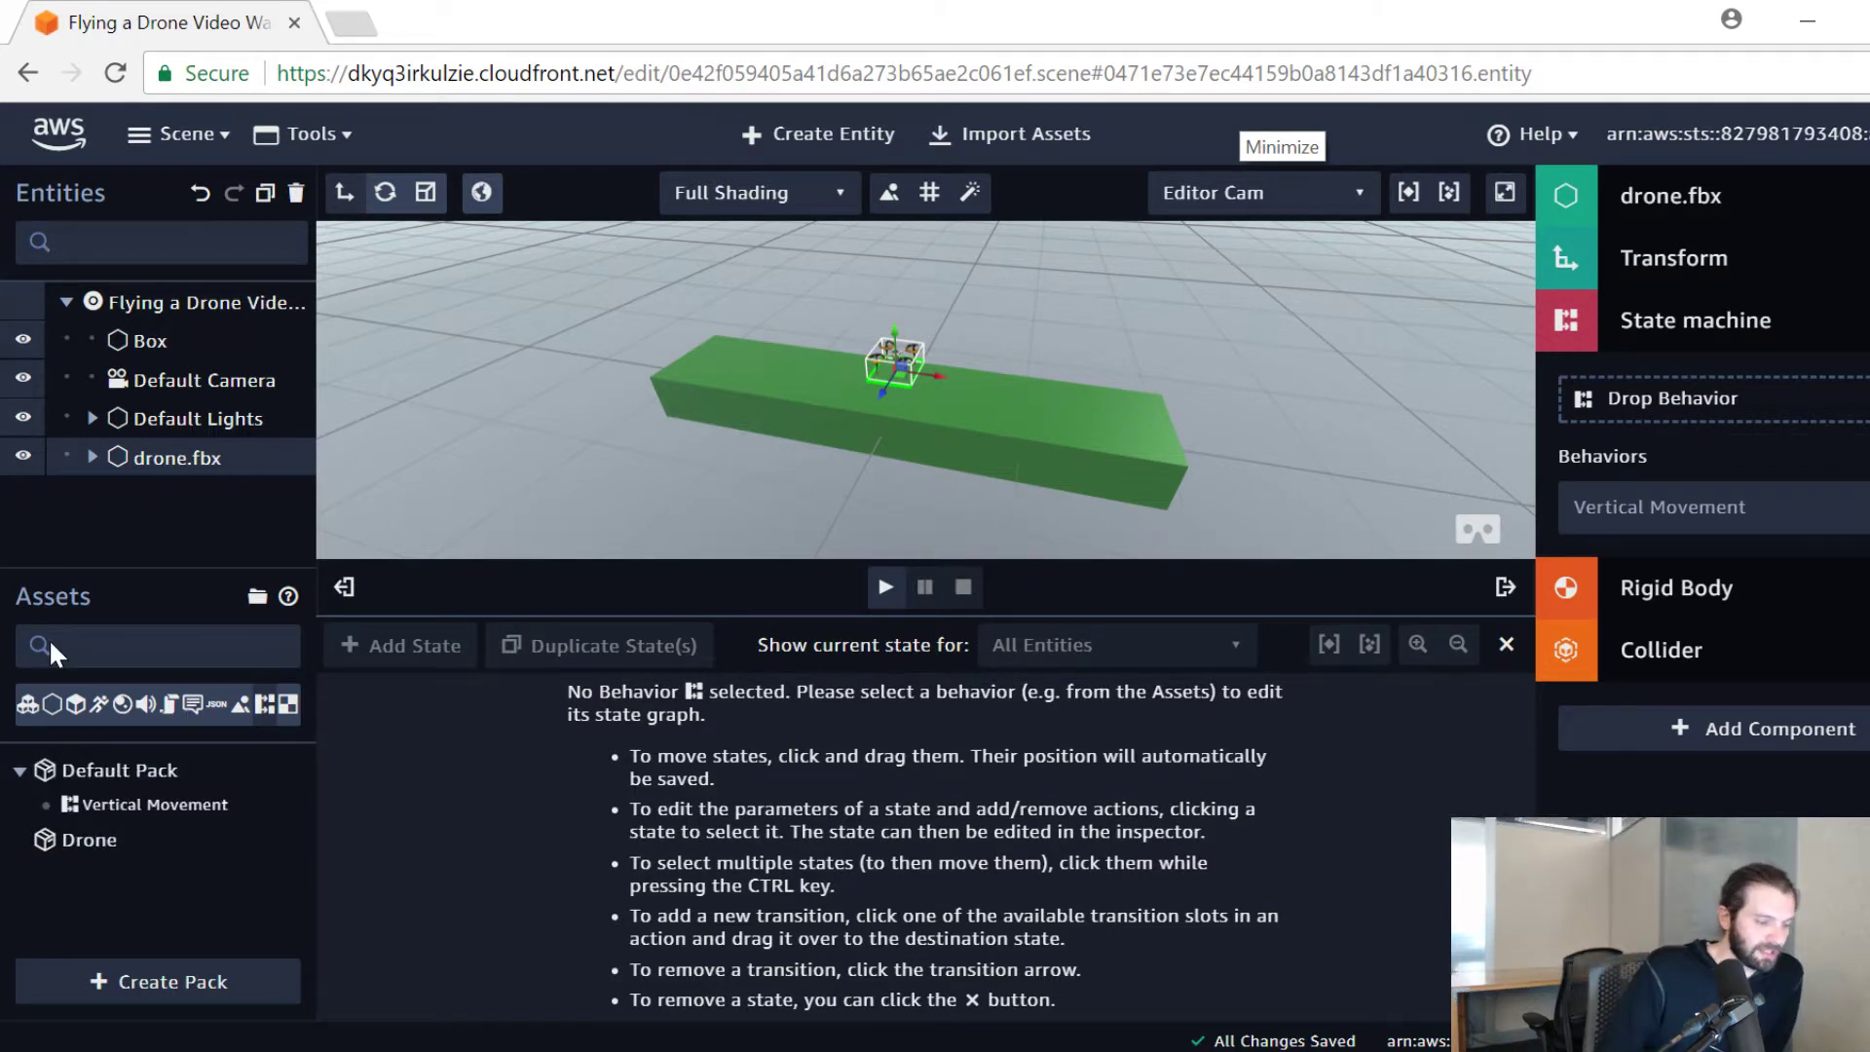
left_click(118, 805)
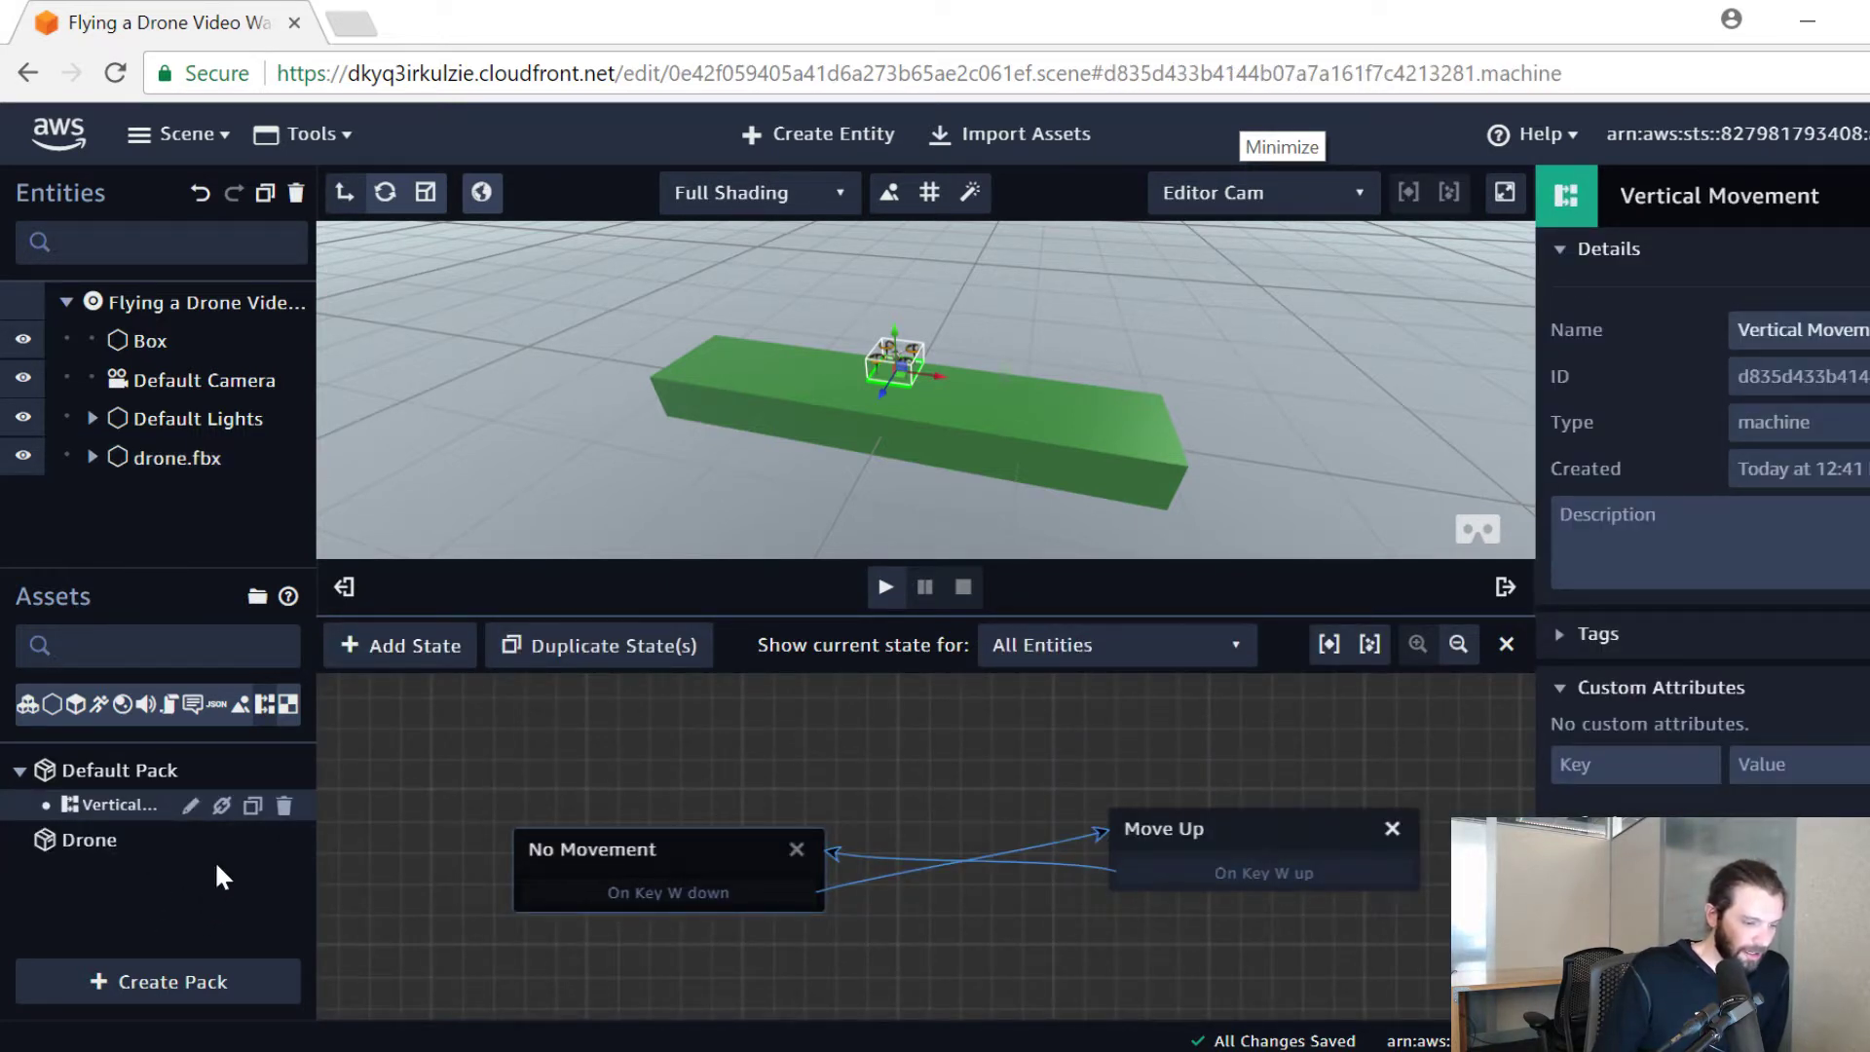
left_click(252, 806)
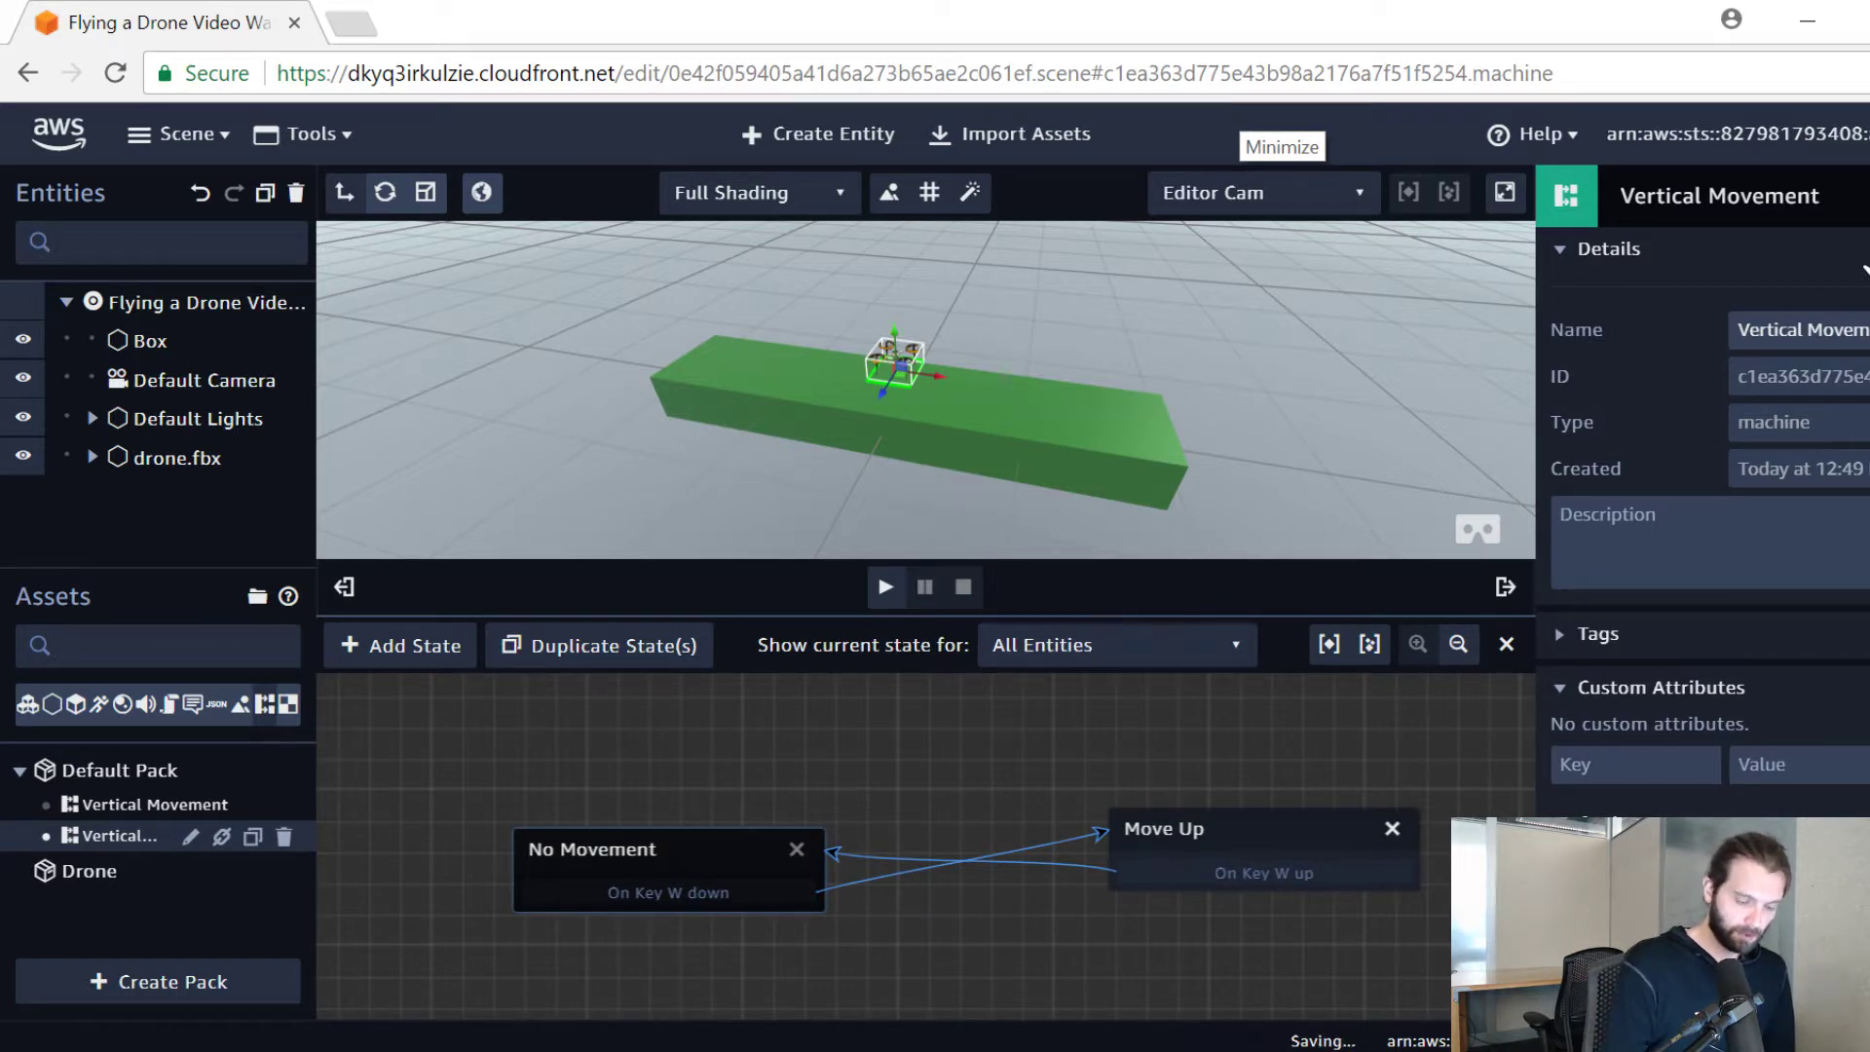
Step: Rename the duplicated behavior as Horizontal Movement
key("shift+Left")
key("shift+Left")
key("shift+Left")
key("shift+Left")
key("shift+Left")
key("shift+Left")
key("shift+Left")
key("shift+Left")
key("shift+Left")
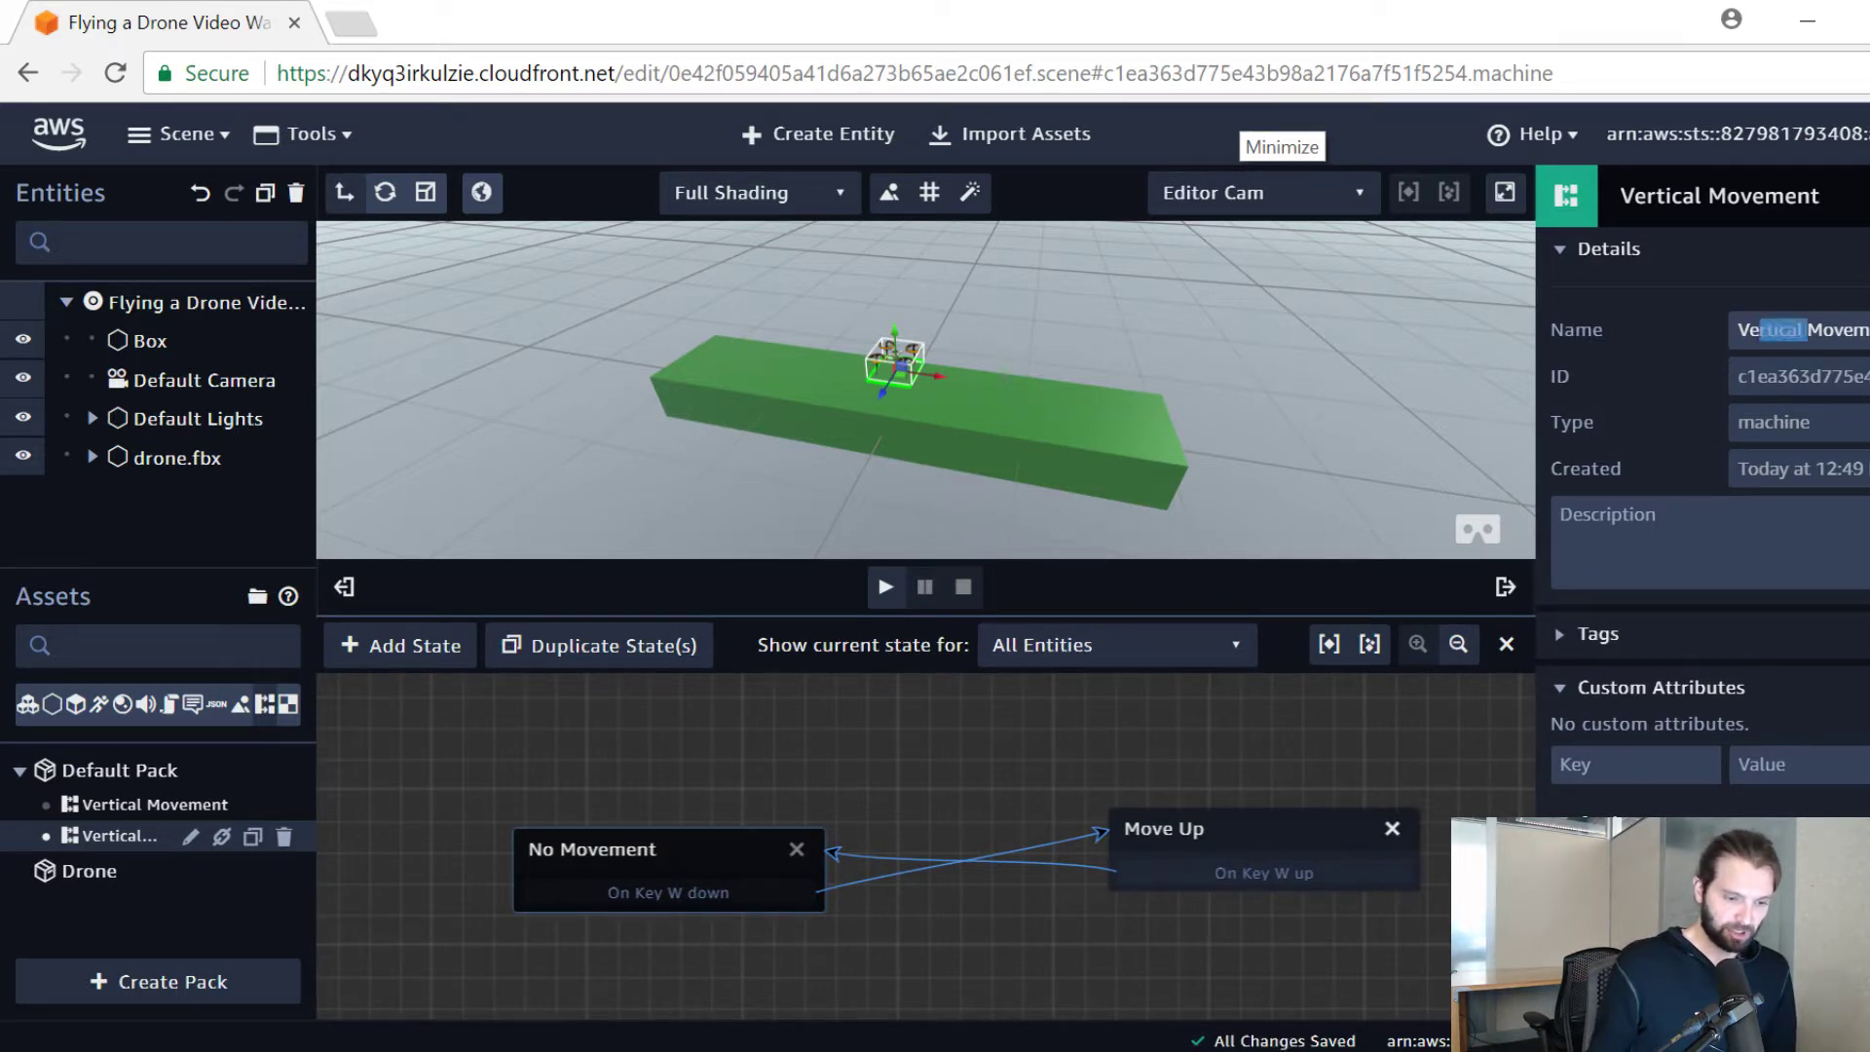
type("Hor")
type("i")
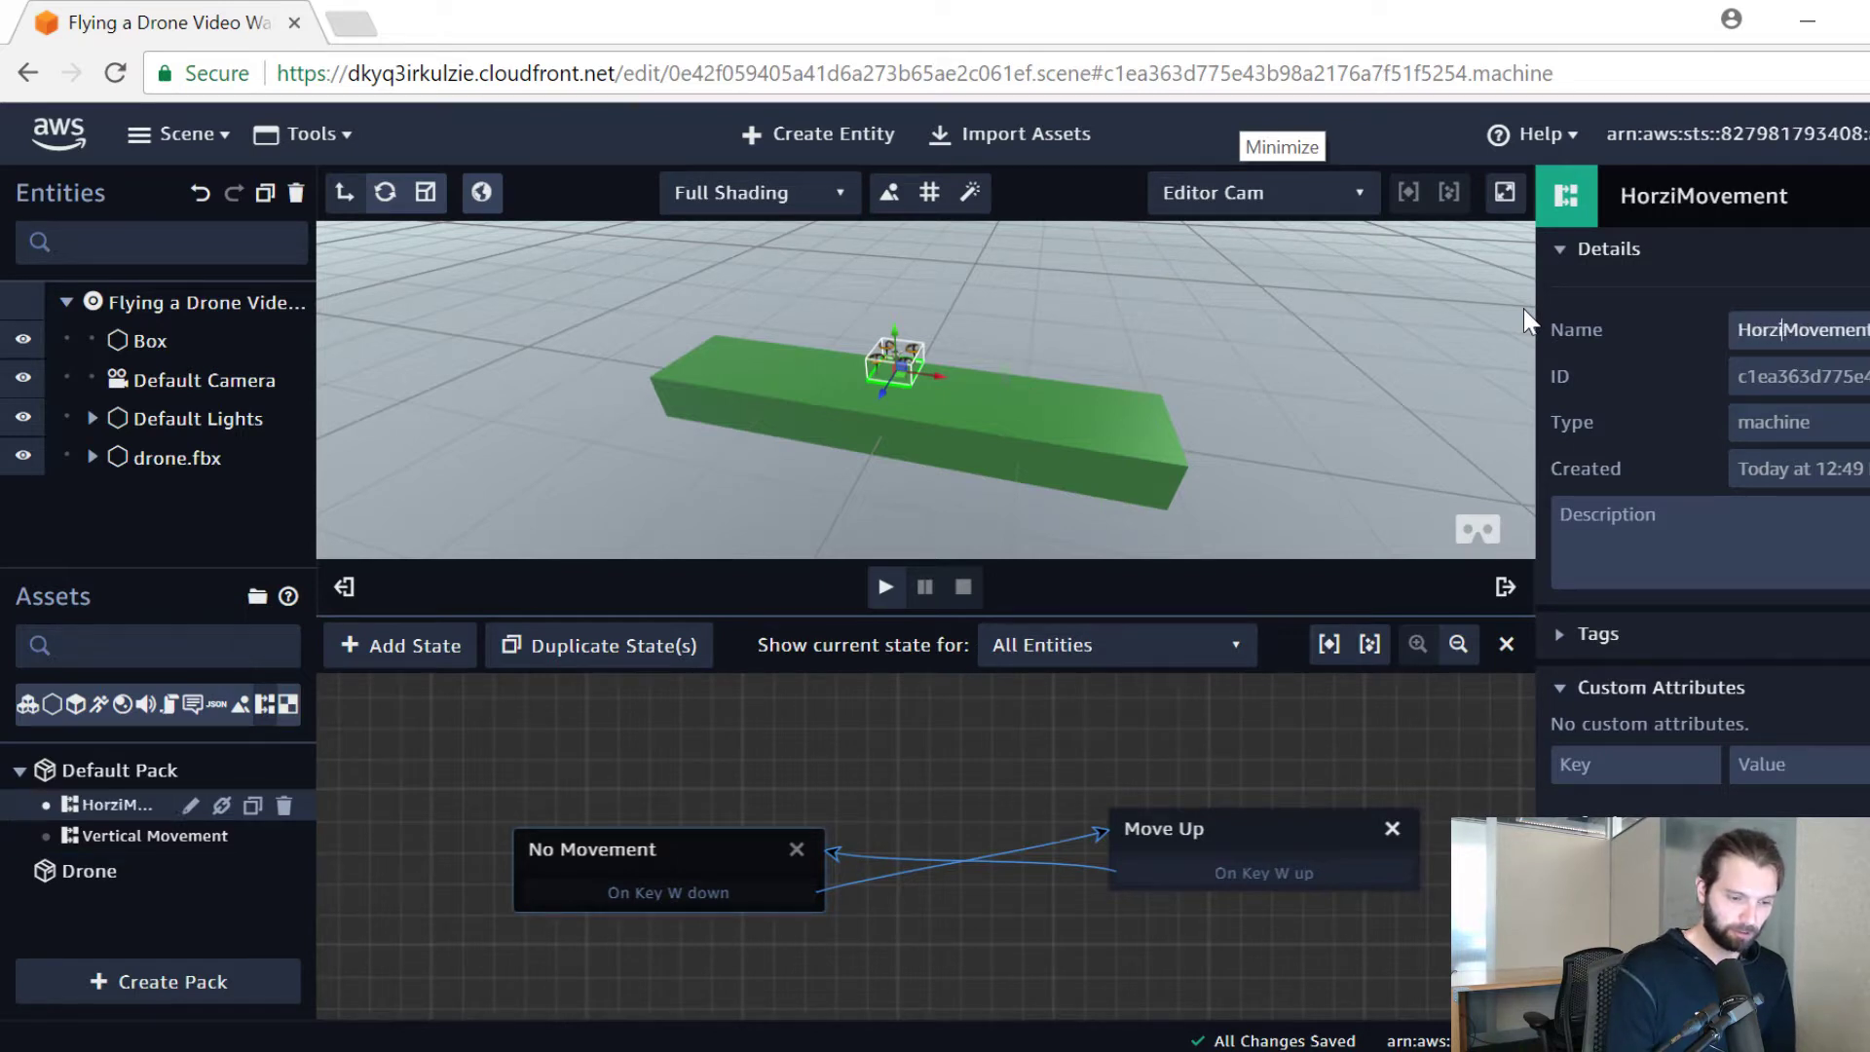
type("zontal")
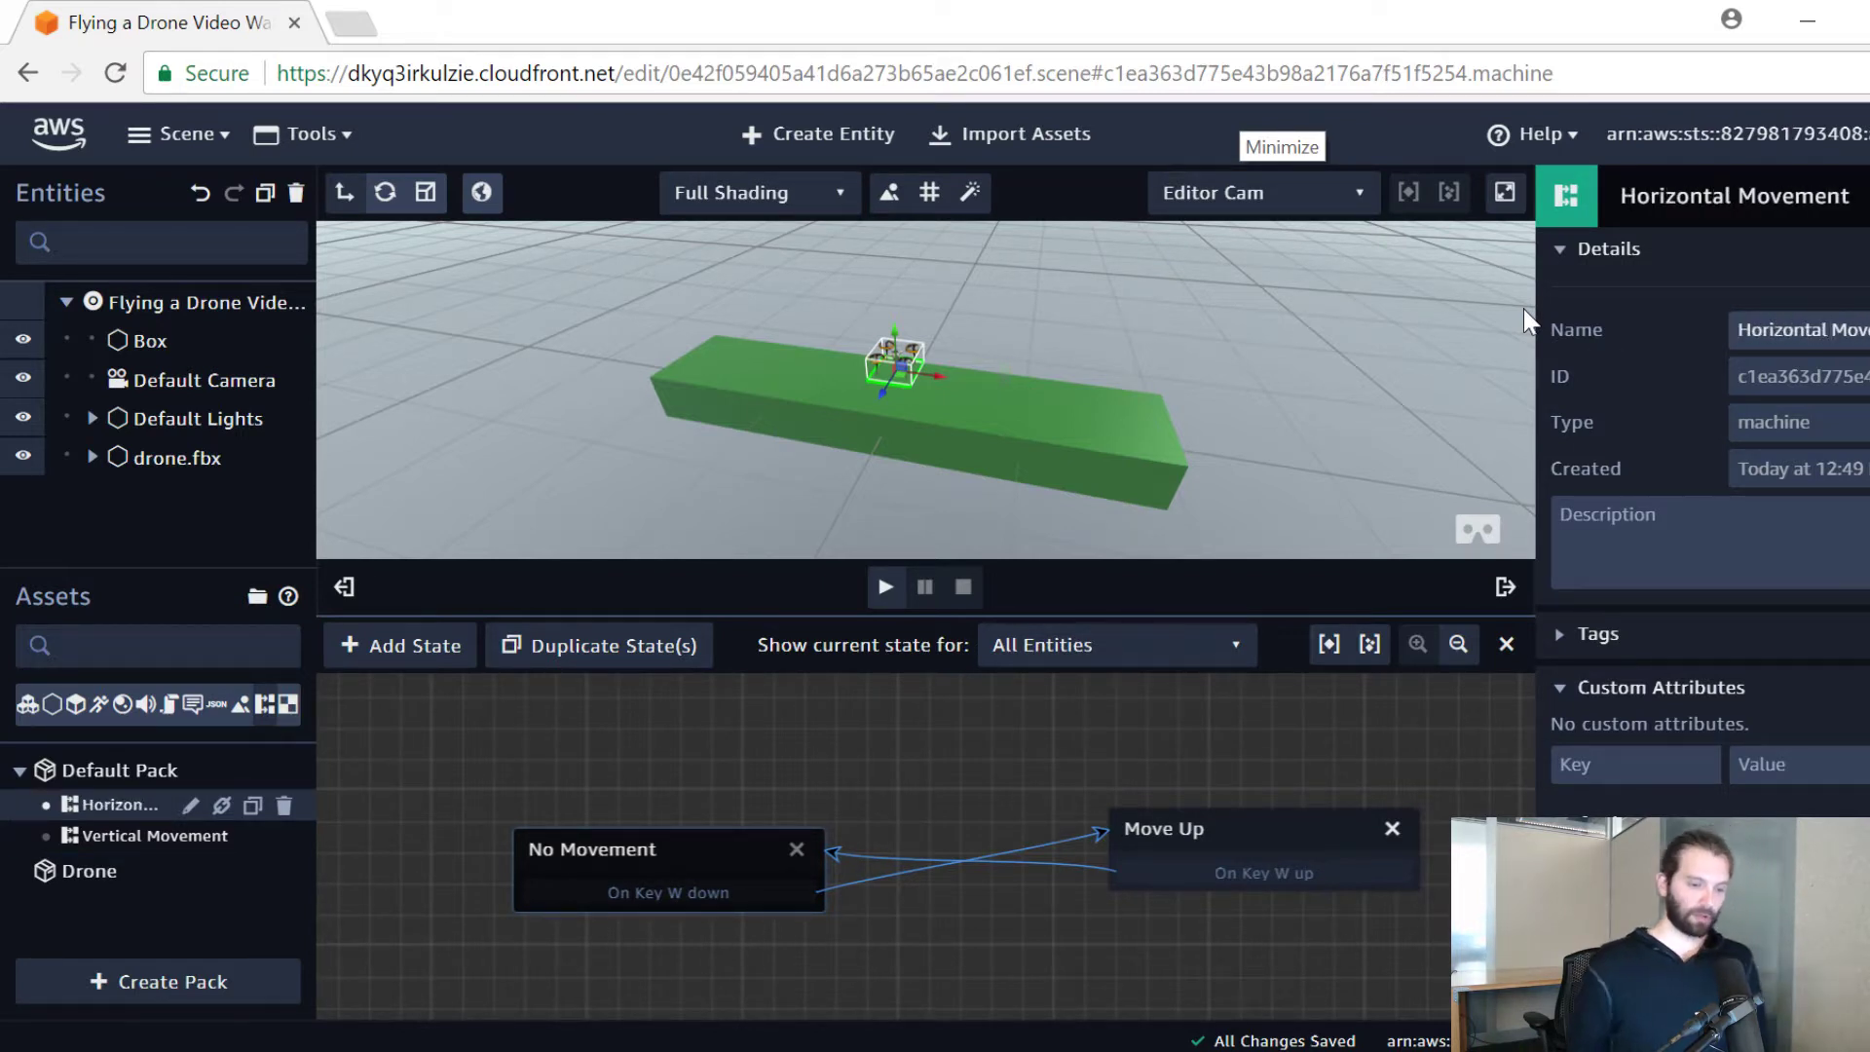
Step: Enlarge the state graph area and remove both transitions between the No Movement and Move Up states
left_click(1185, 736)
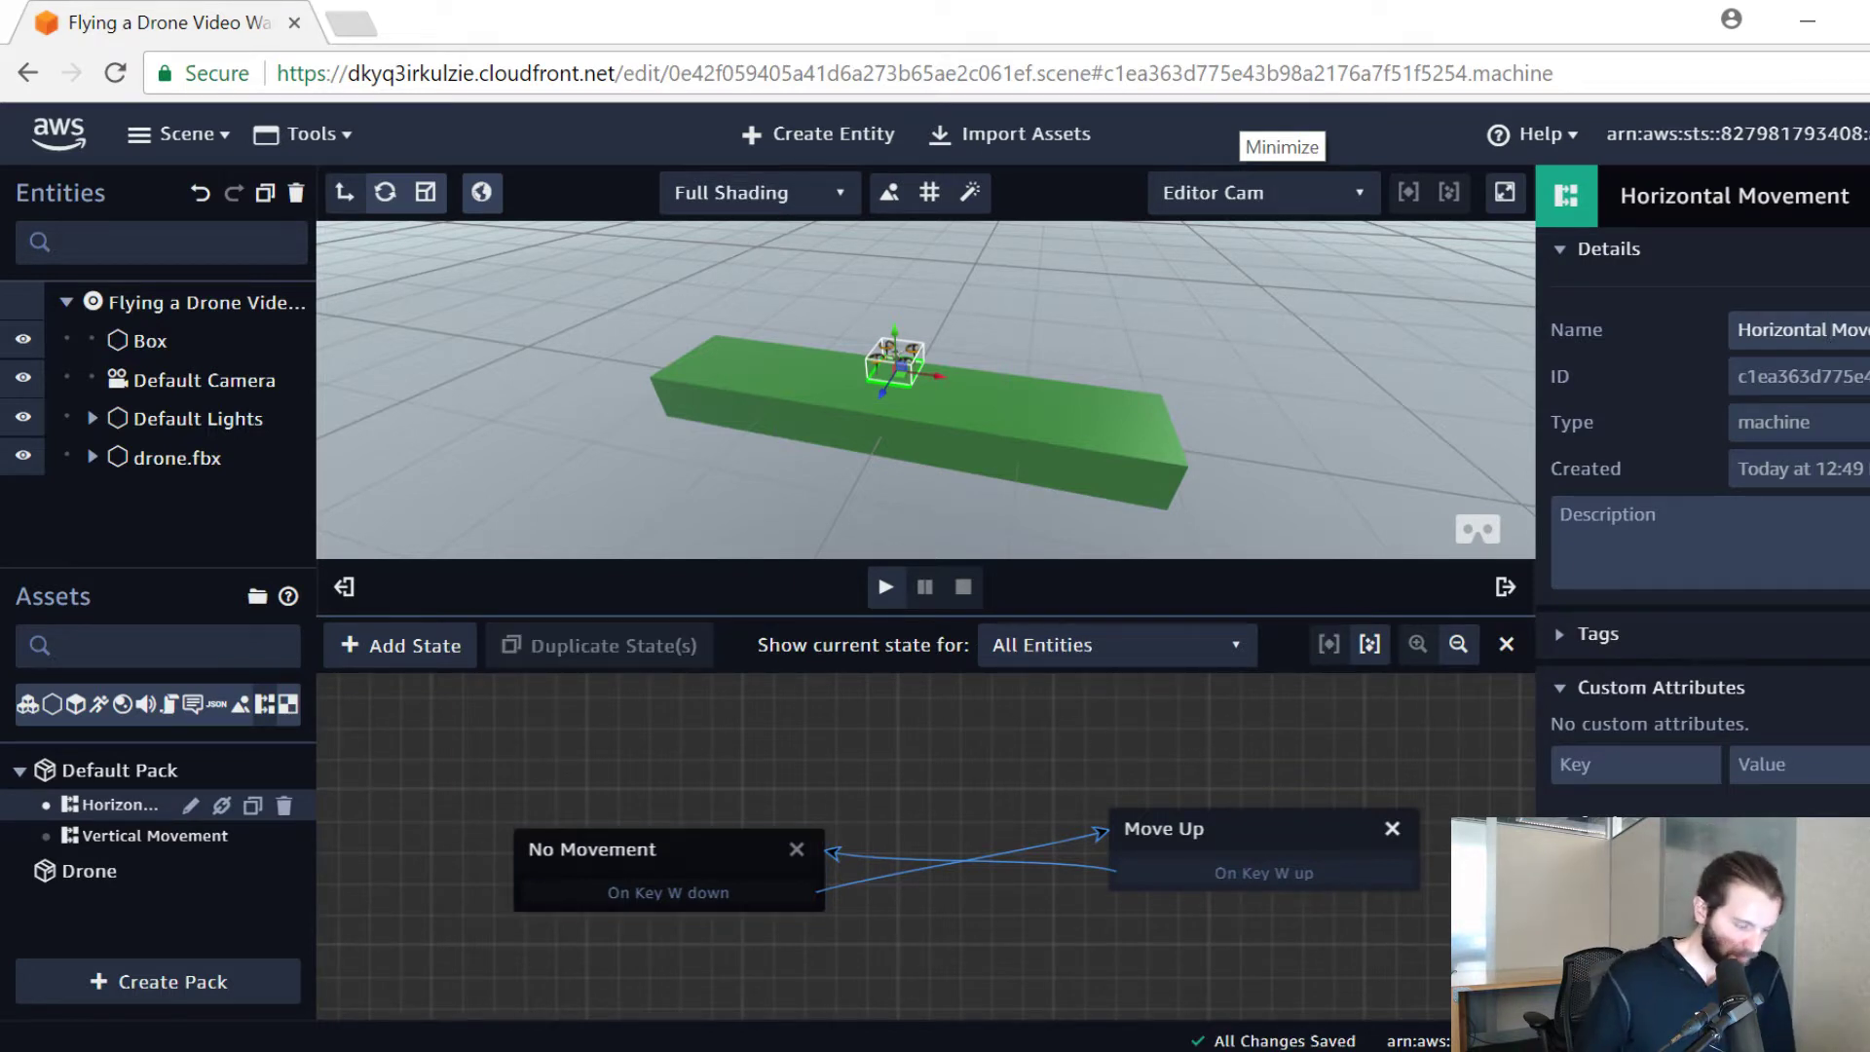
scroll(836, 721, "down", 2)
scroll(836, 721, "up", 2)
left_click_drag(1275, 613, 1278, 524)
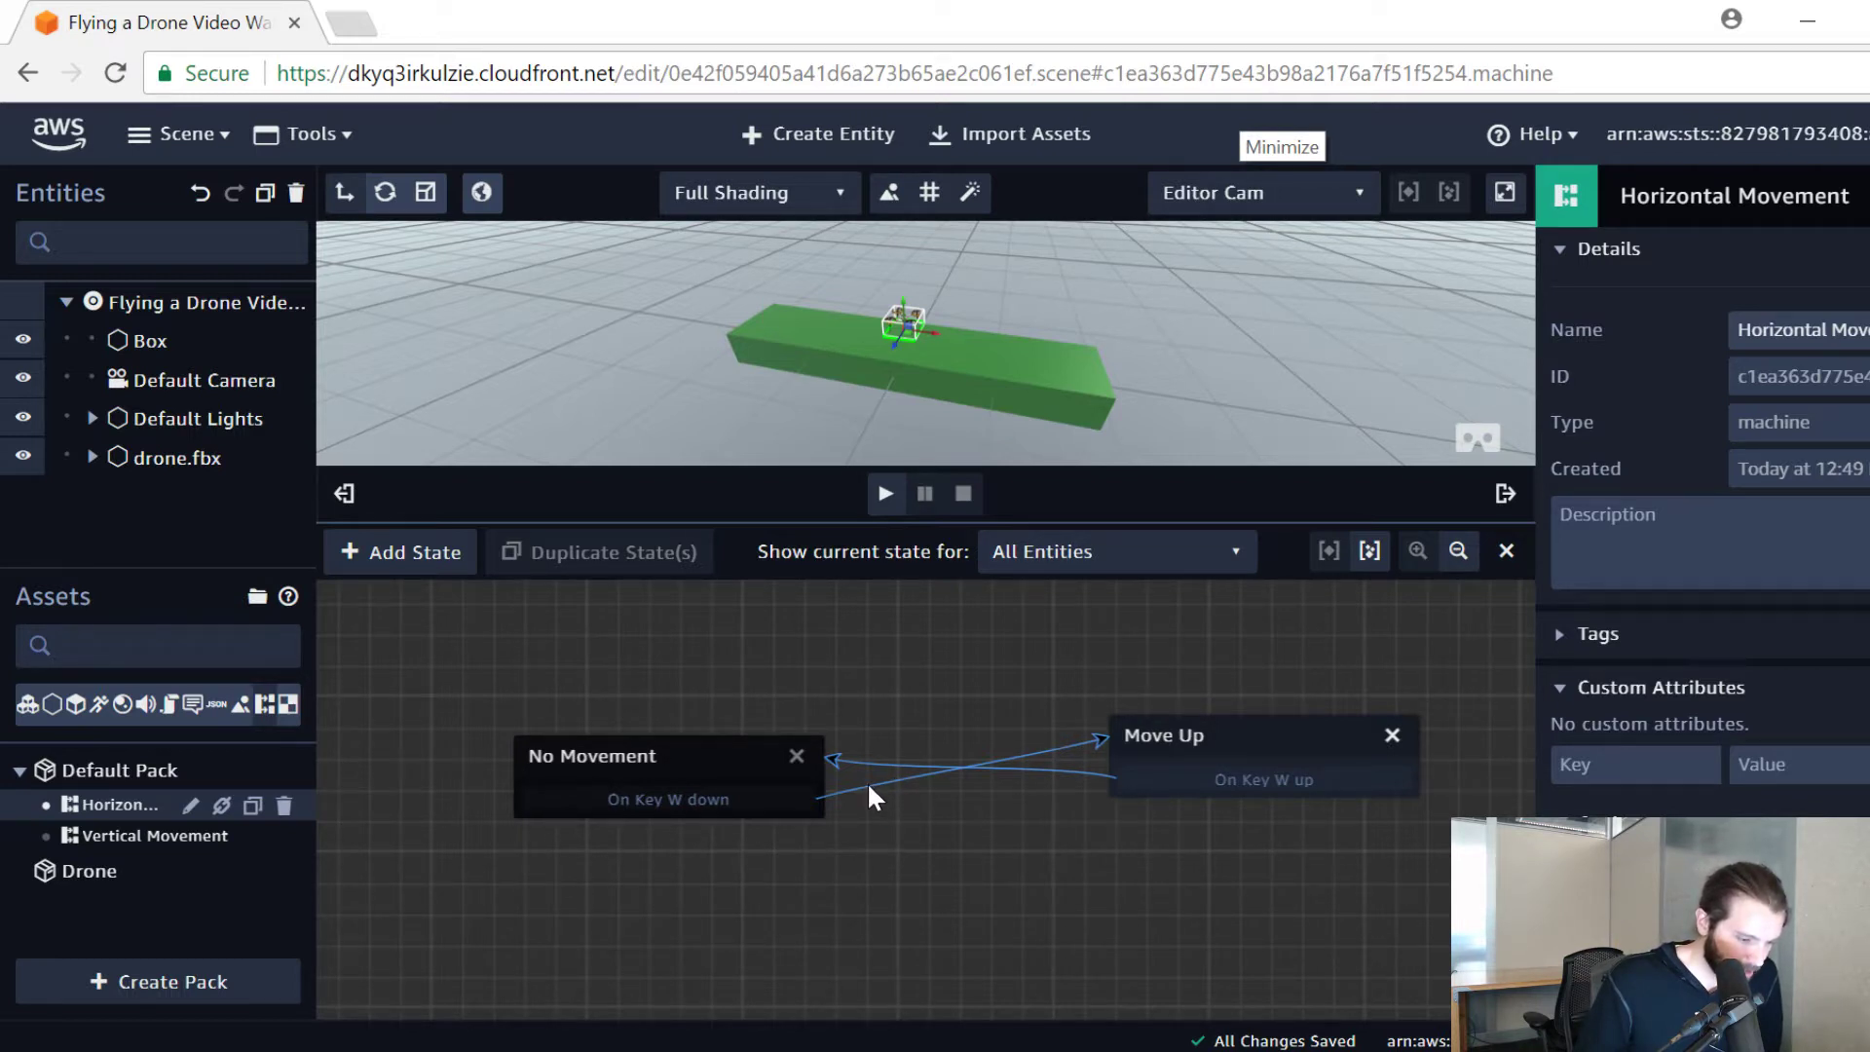
left_click(1104, 739)
left_click(833, 752)
left_click_drag(653, 757, 659, 729)
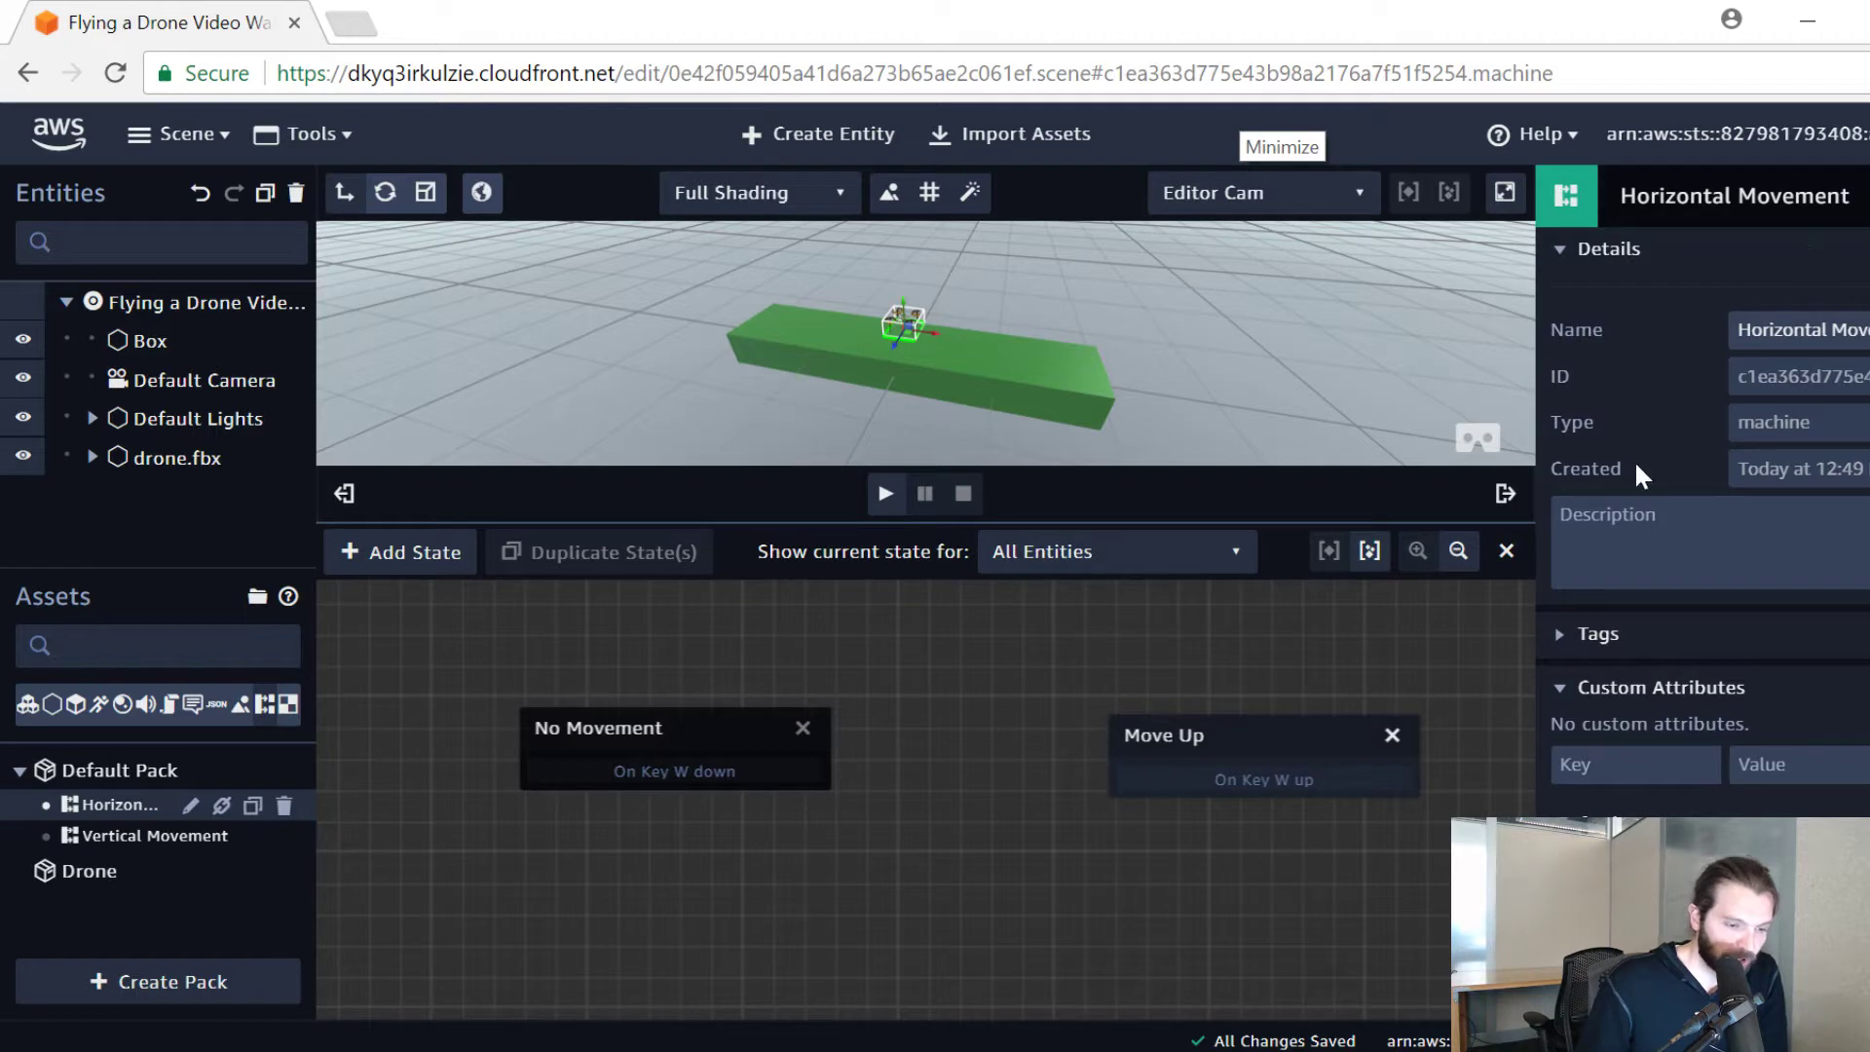
Step: Add the Horizontal Movement behavior to the drone.fbx entity's state machine and open it for editing
left_click(164, 458)
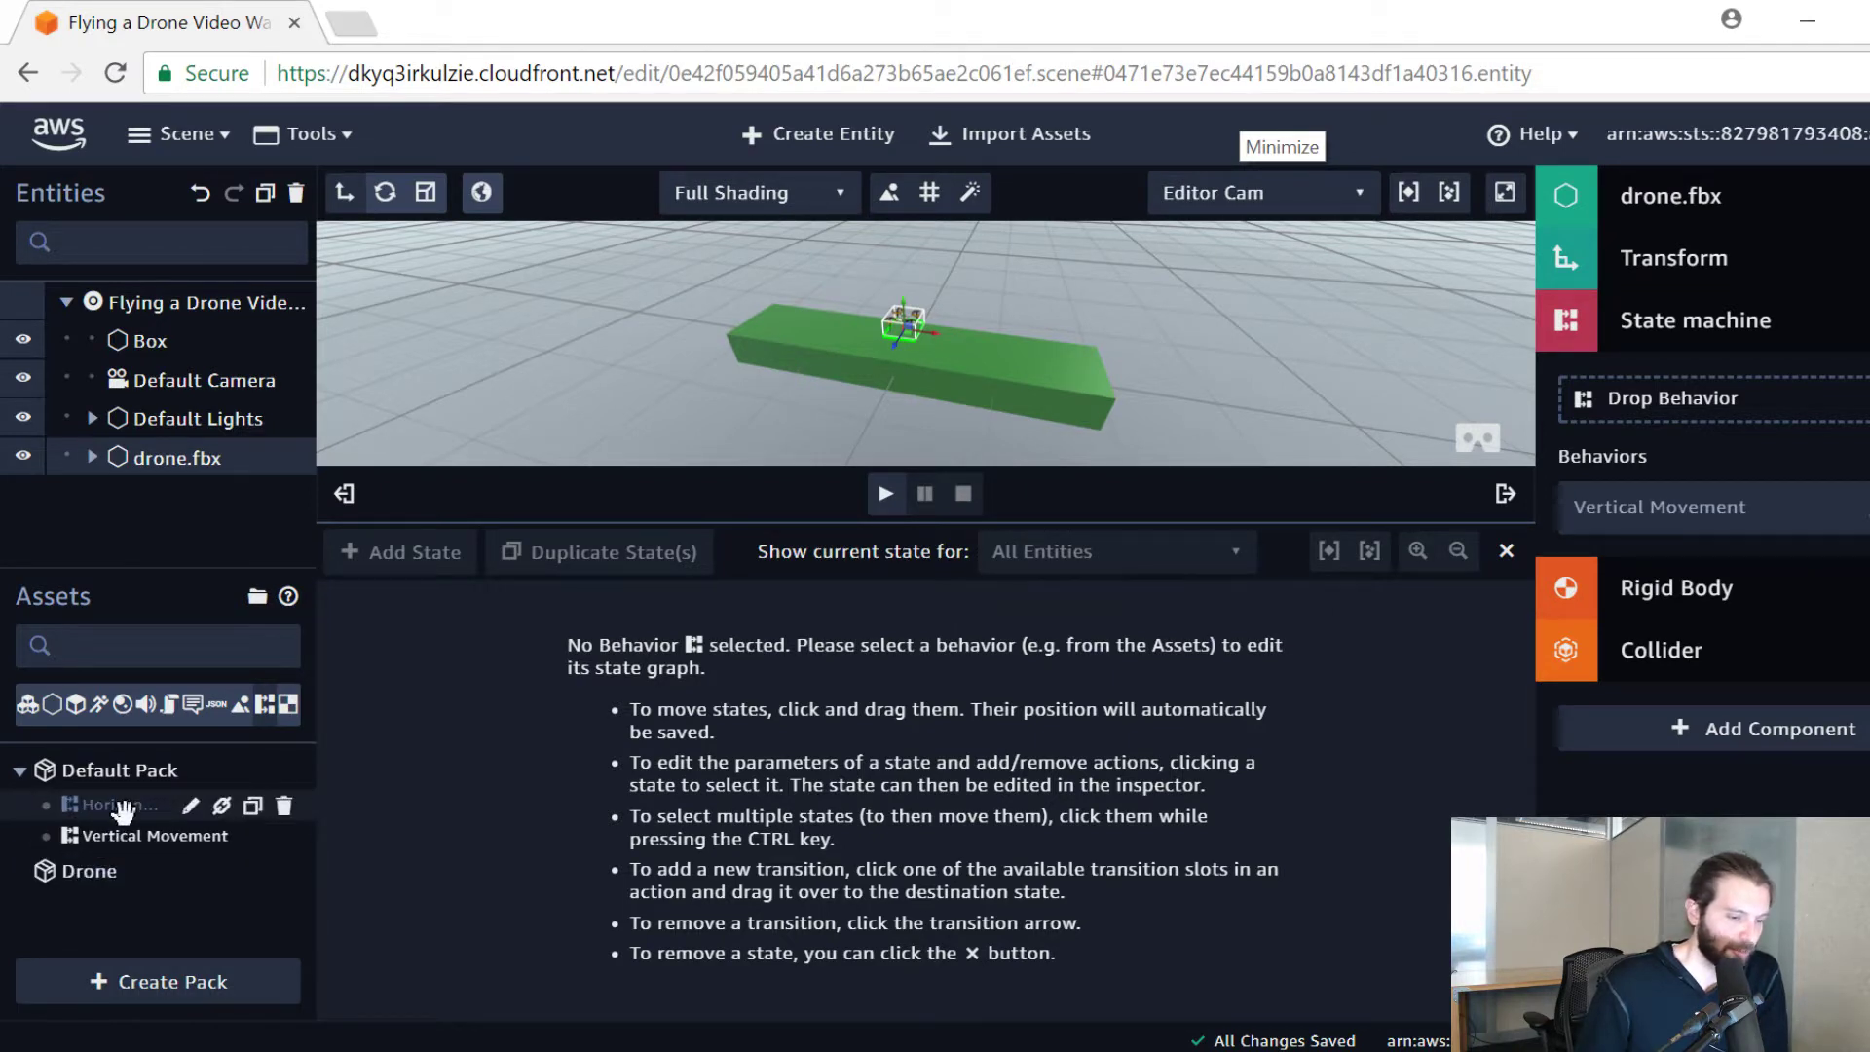
left_click_drag(109, 807, 1744, 395)
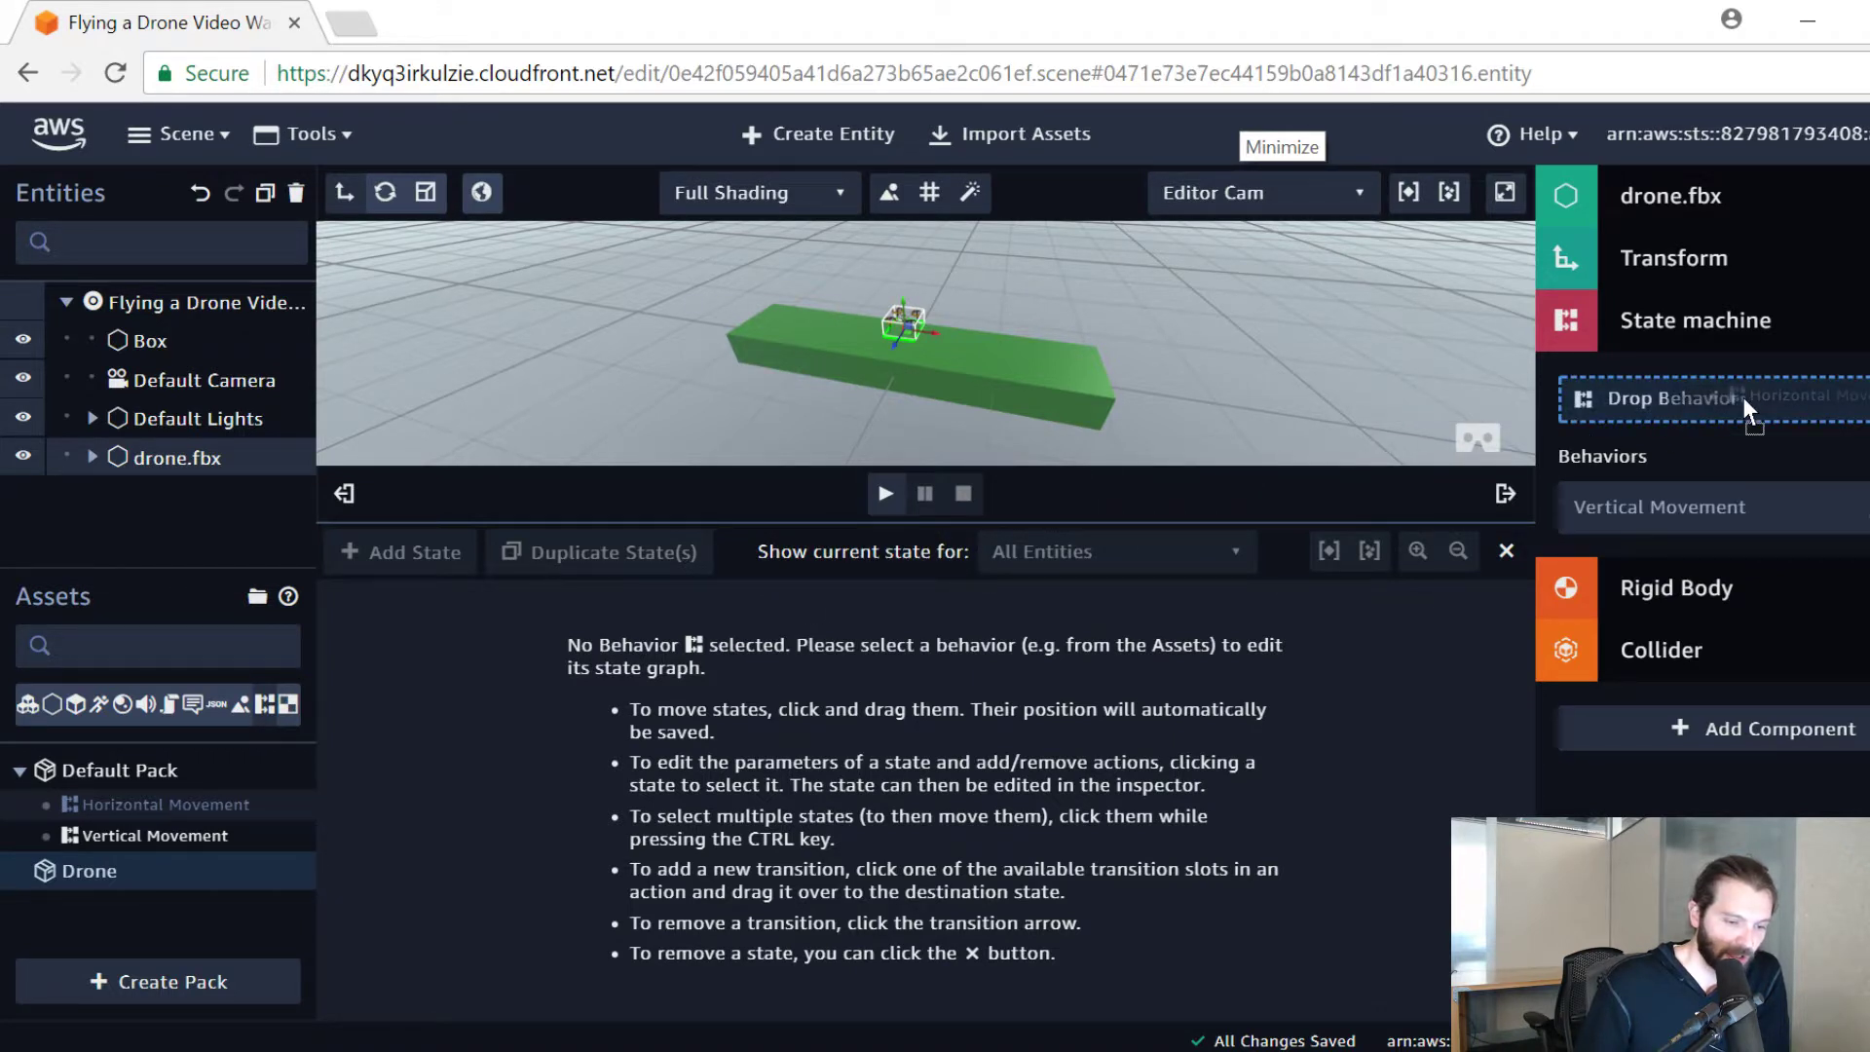
left_click_drag(1744, 395, 1621, 392)
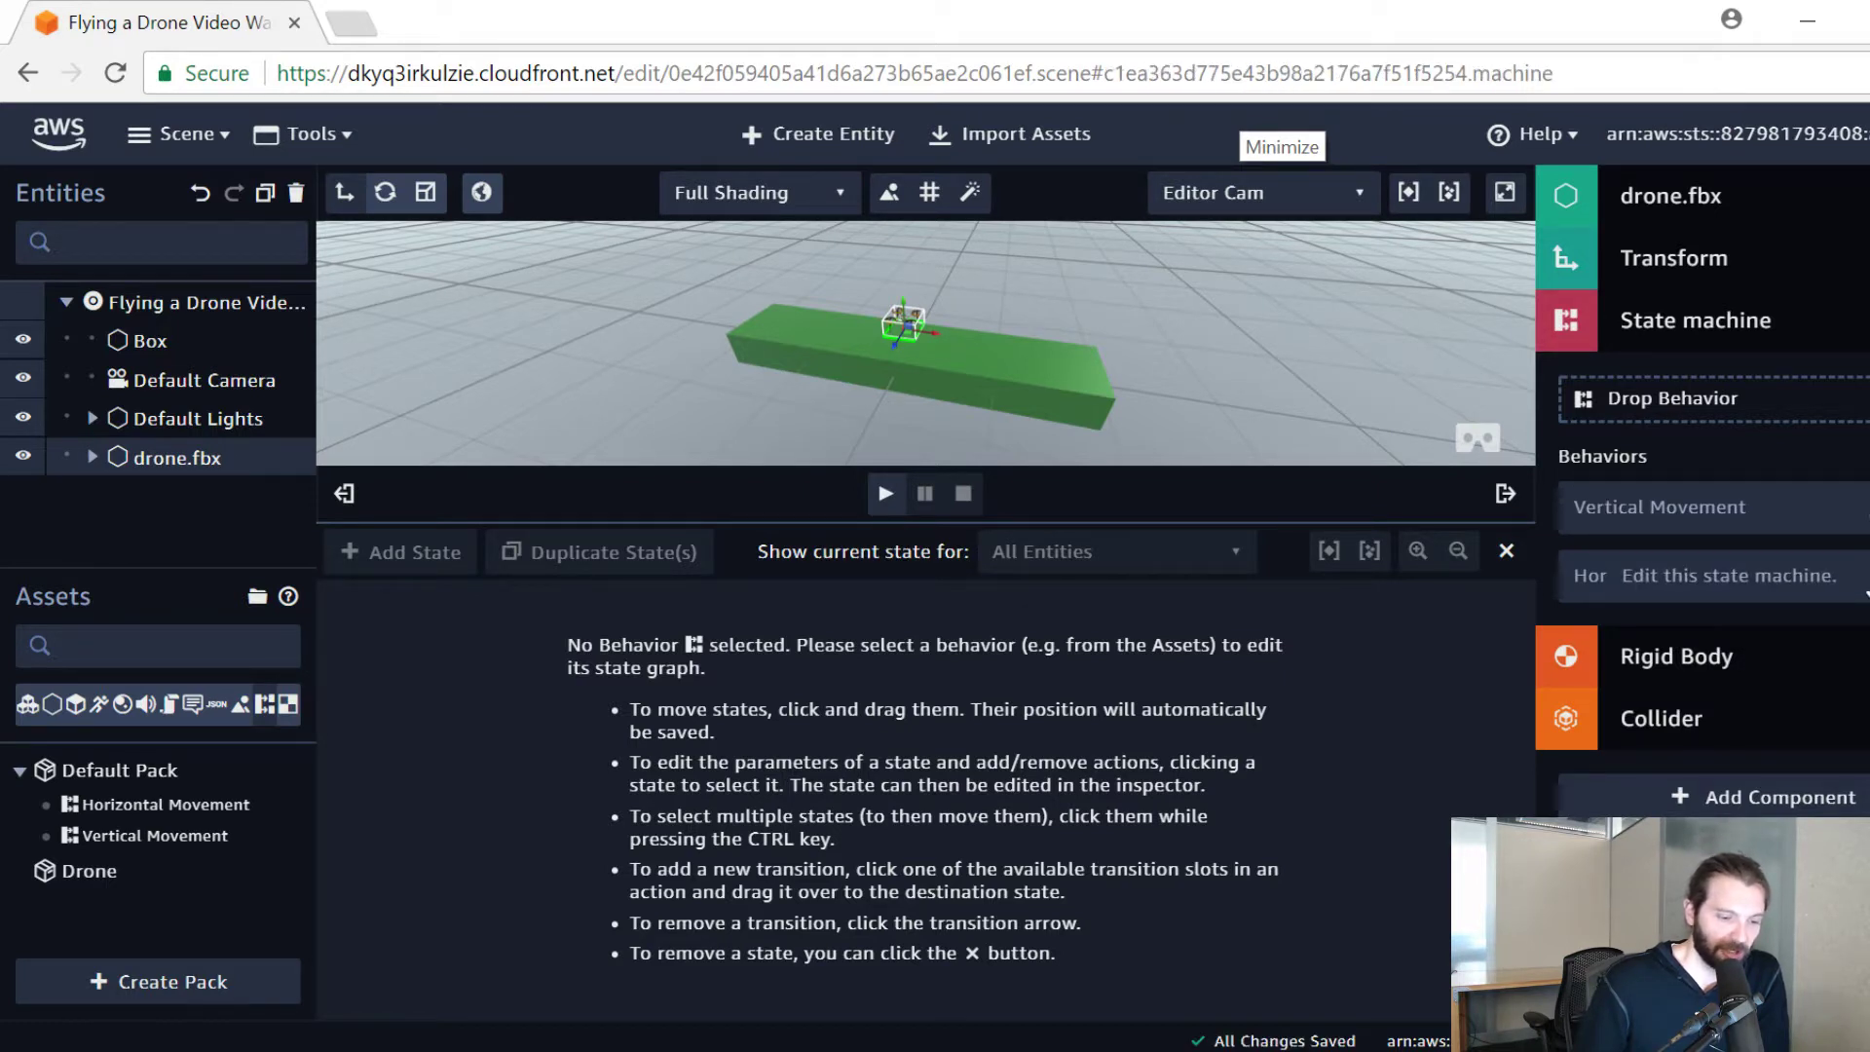
left_click(1729, 575)
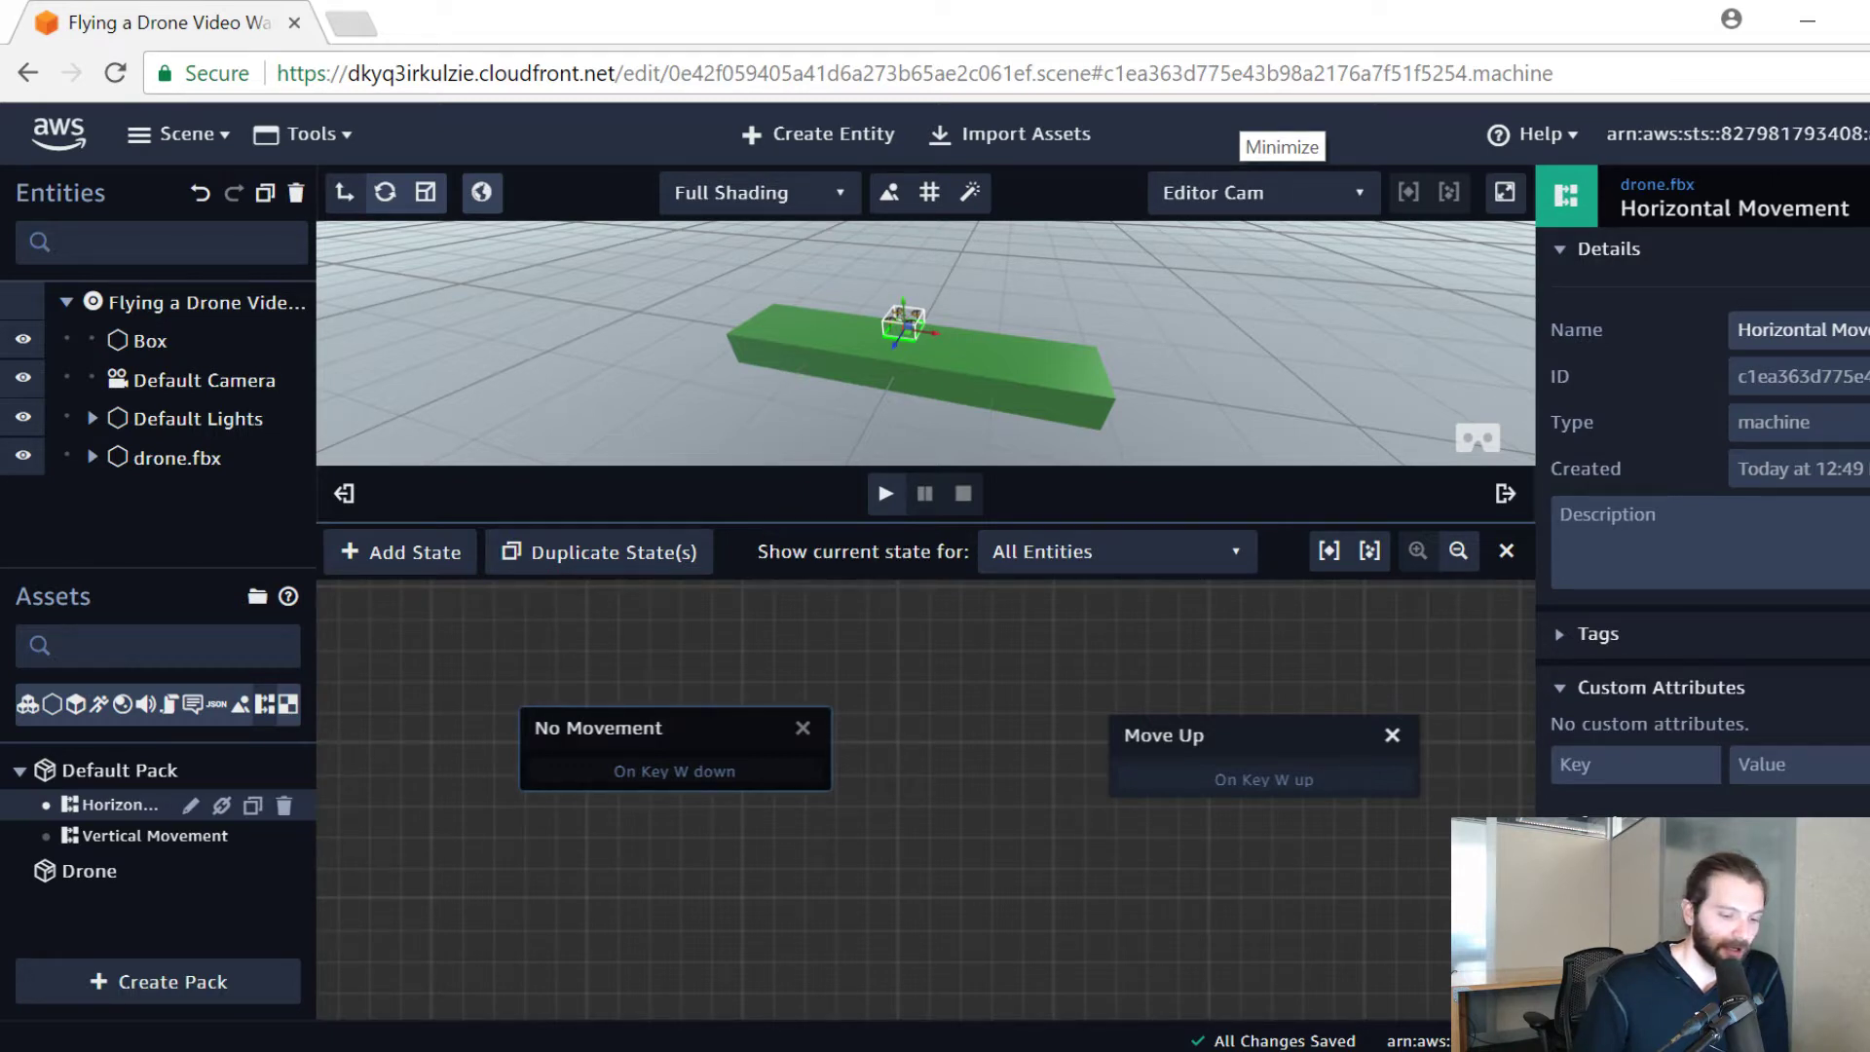
Step: Rearrange the state graph so that Move Up sits directly above No Movement
scroll(1704, 701, "down", 3)
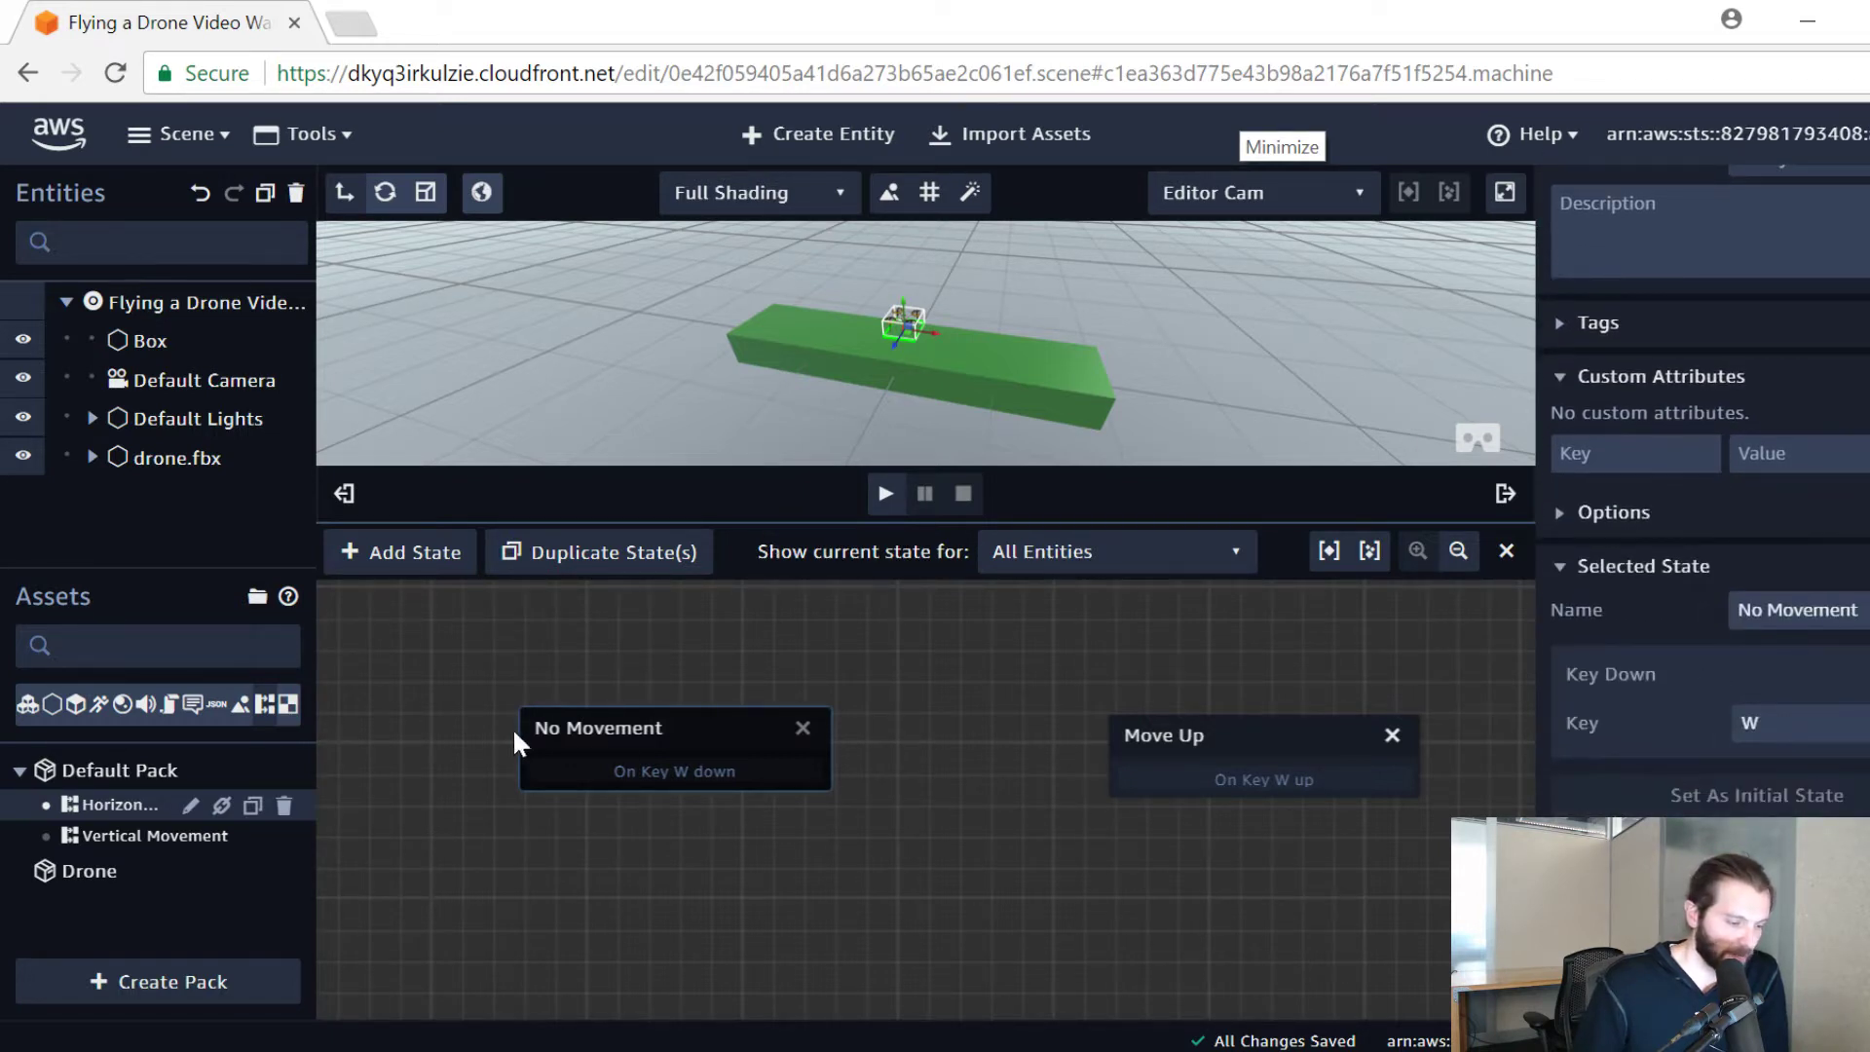
left_click_drag(651, 733, 721, 802)
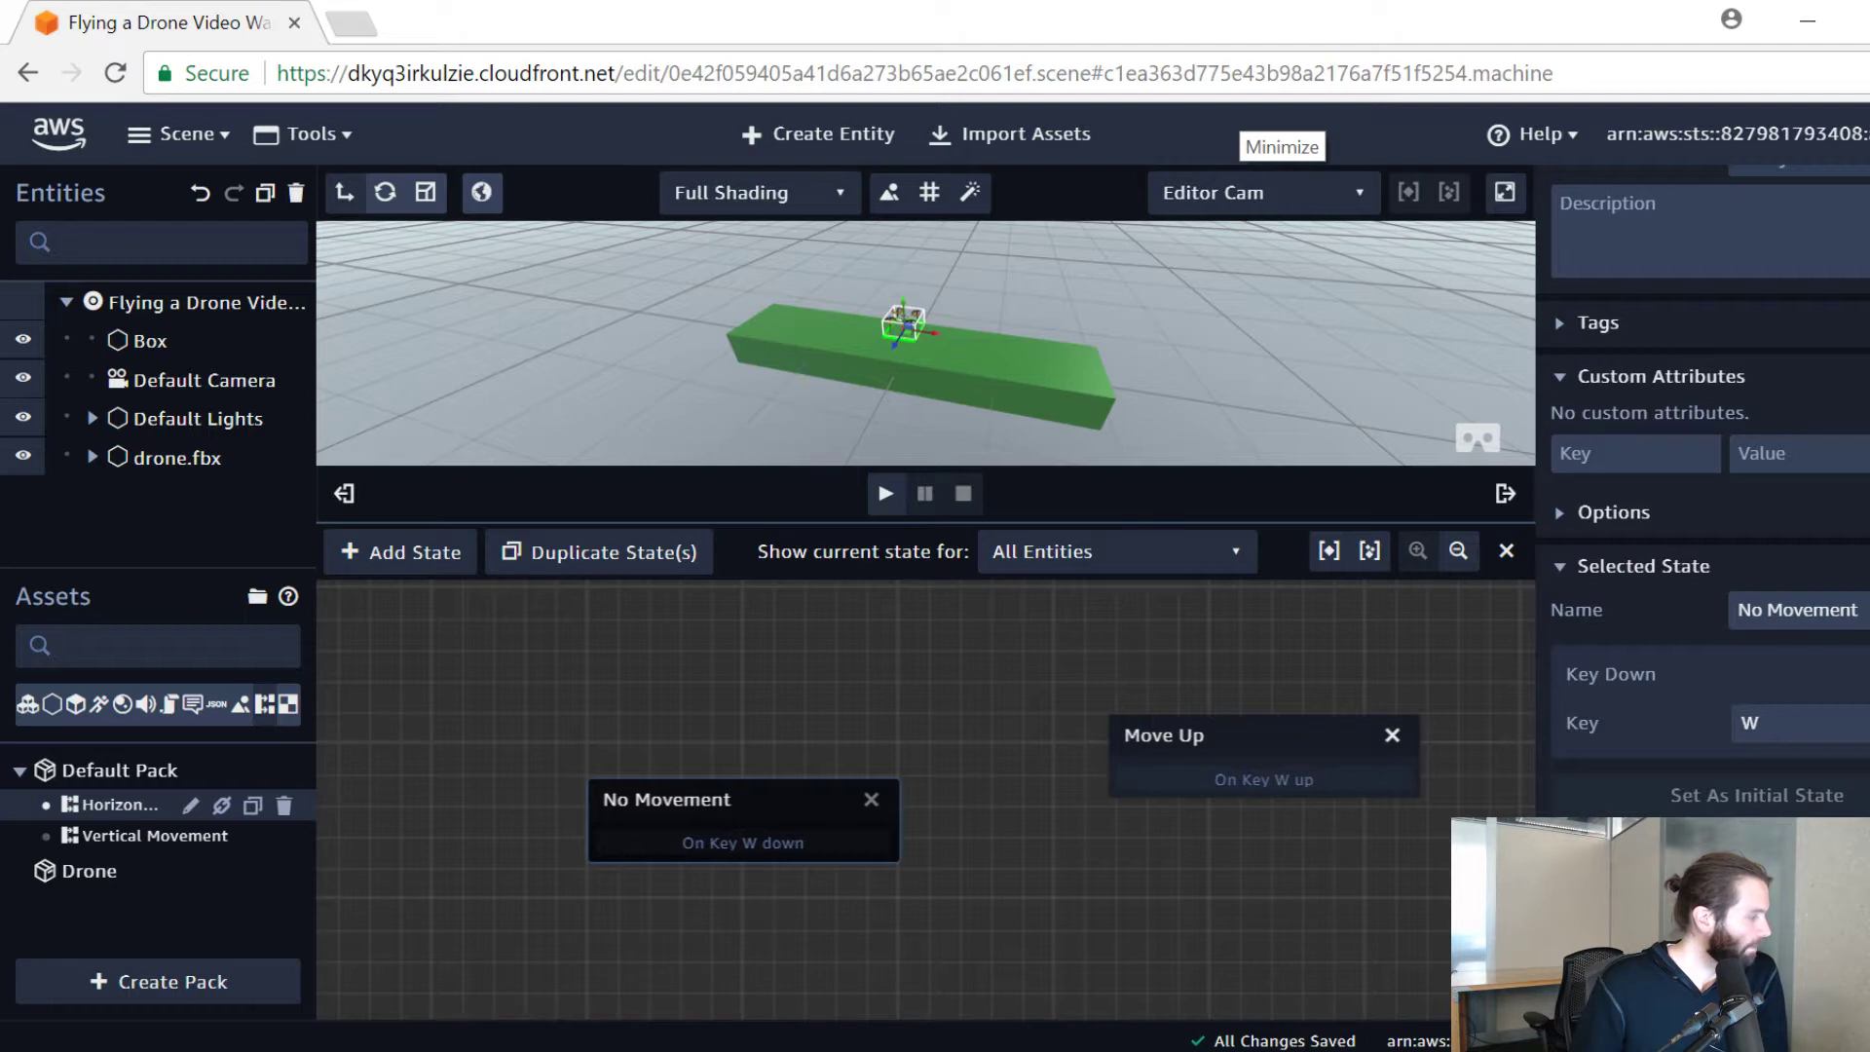
left_click_drag(1257, 750, 747, 690)
left_click_drag(767, 818, 875, 900)
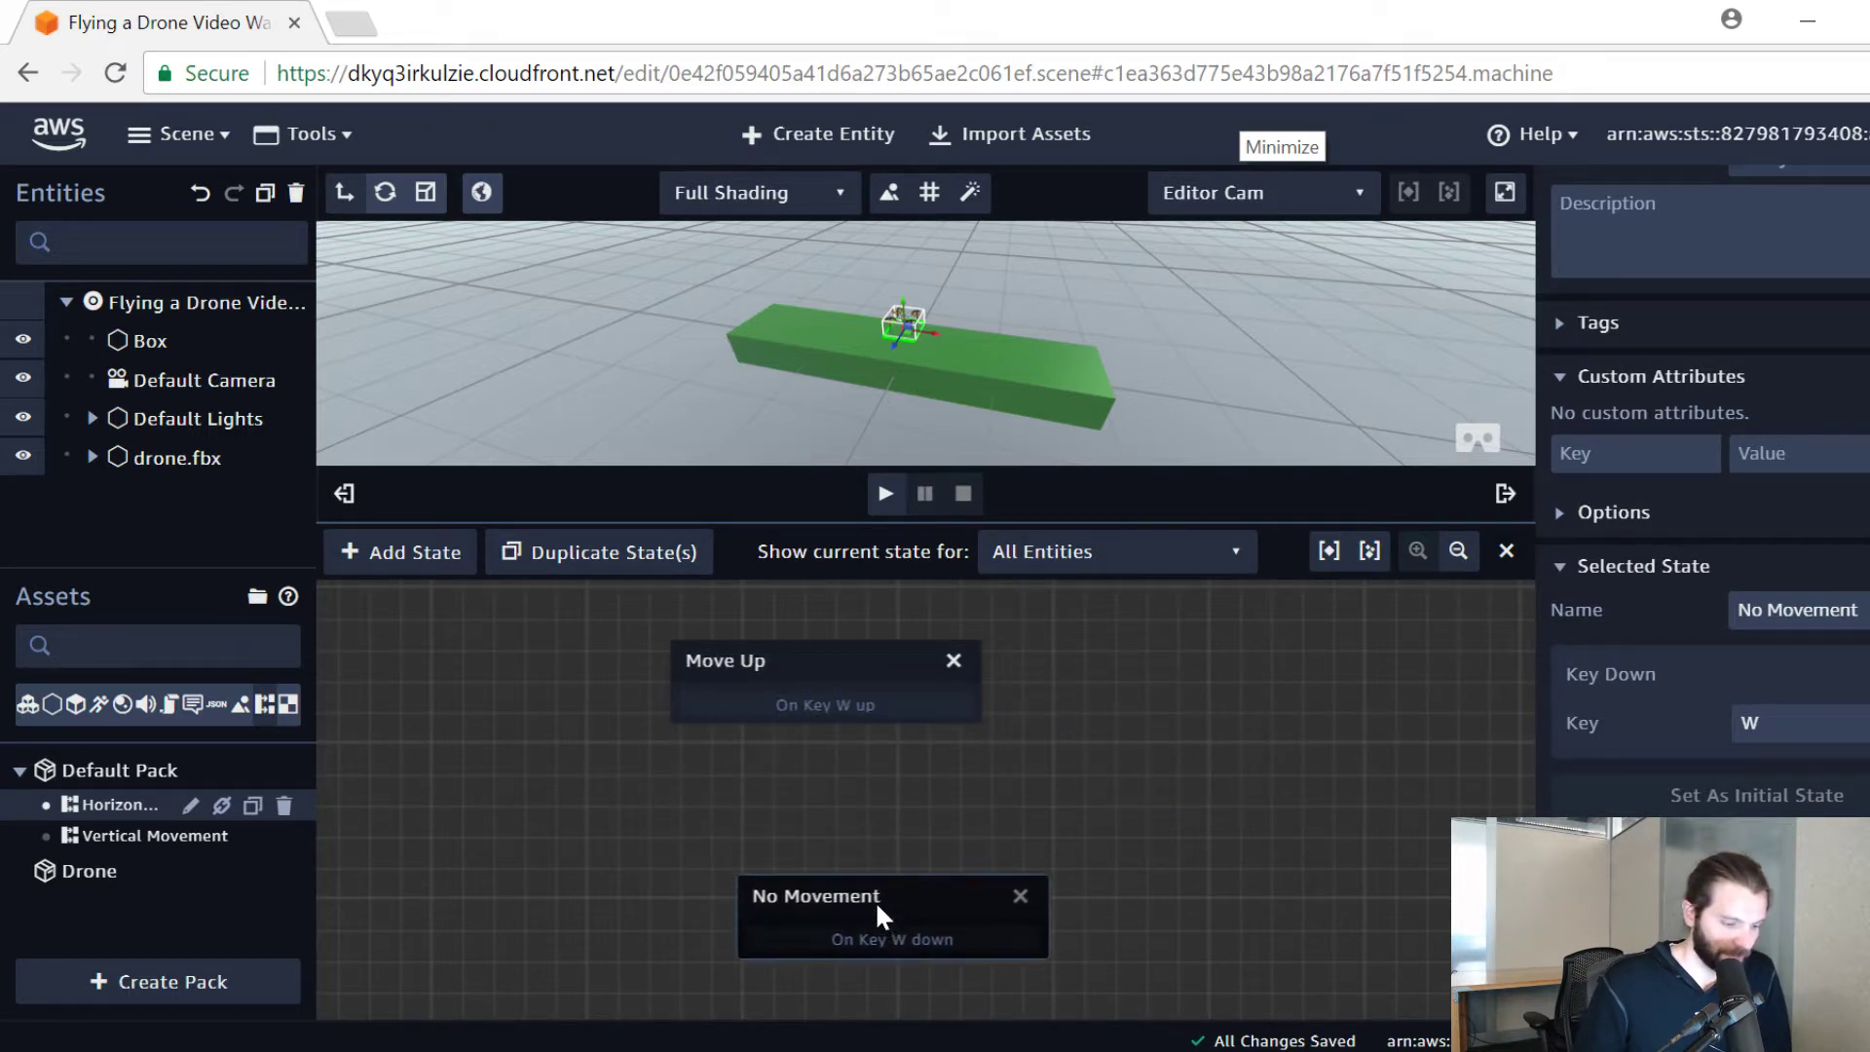
left_click_drag(893, 670, 951, 694)
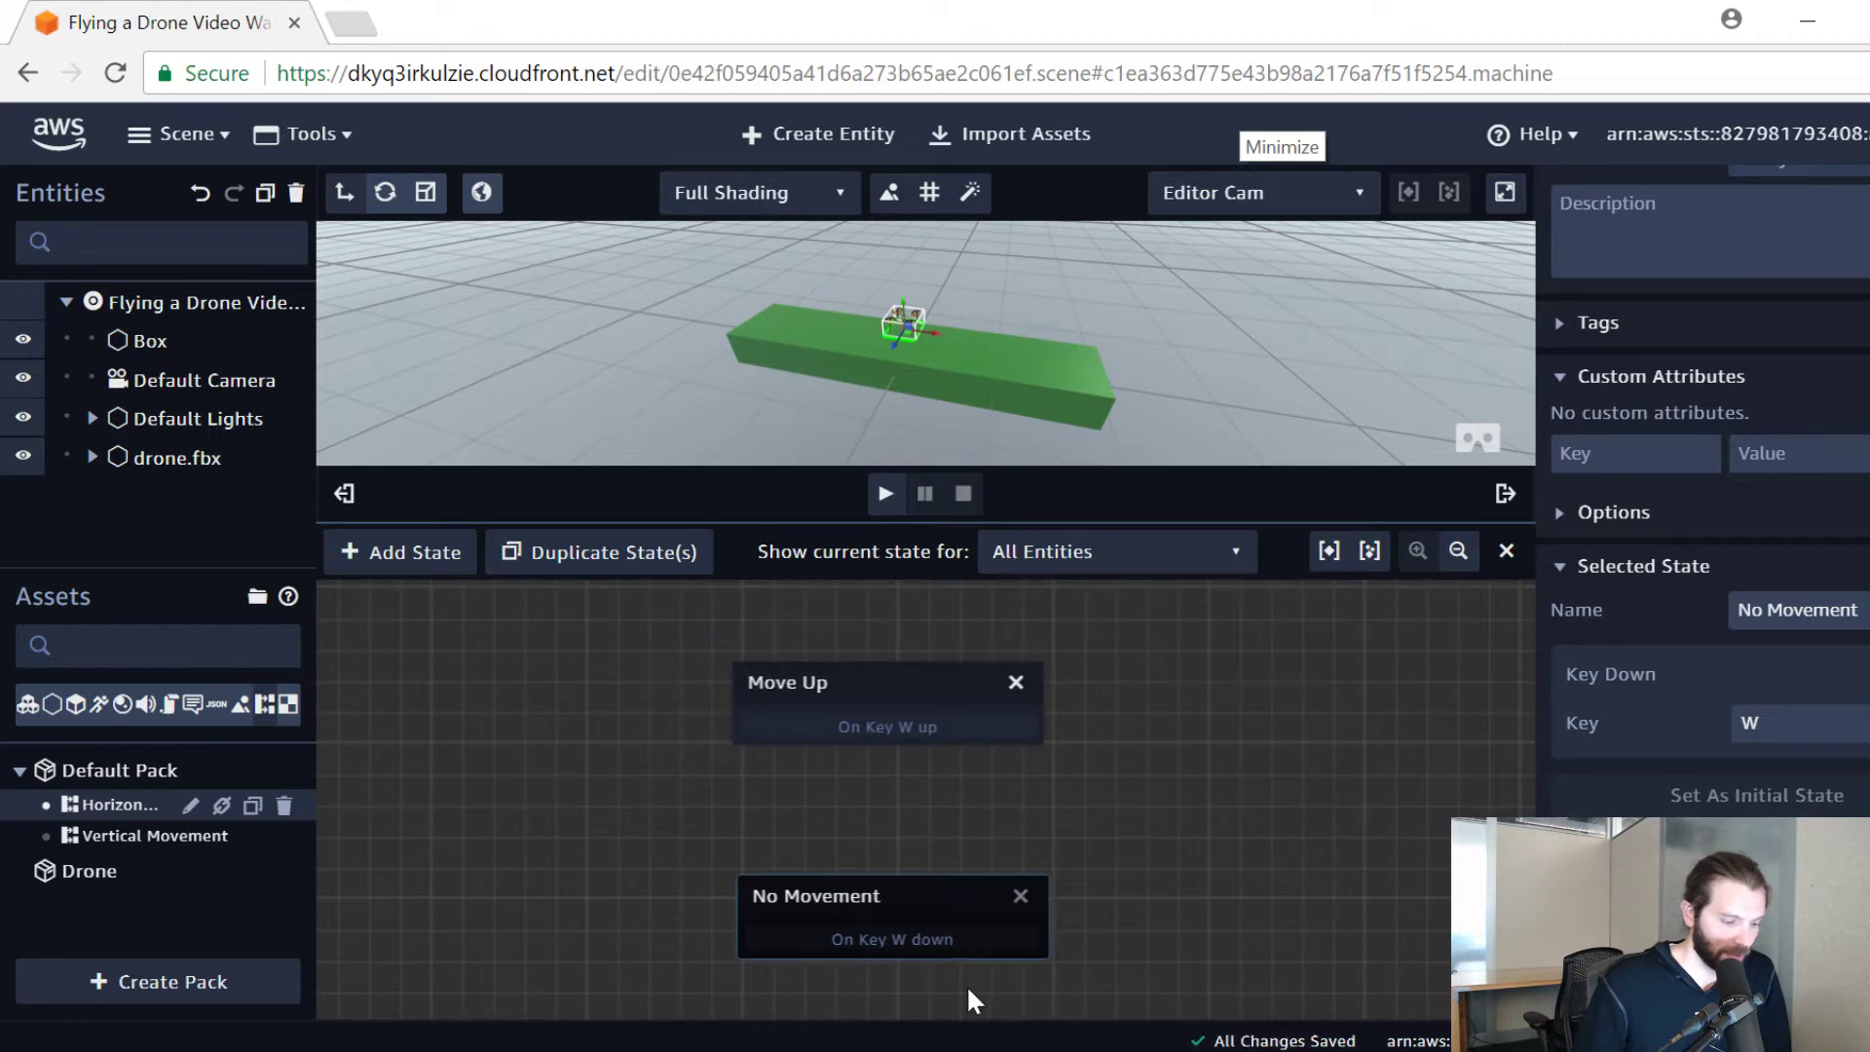
Step: Rename the Move Up state as Move Left, place it up and left of No Movement, and set its Key Up key to A
left_click(910, 681)
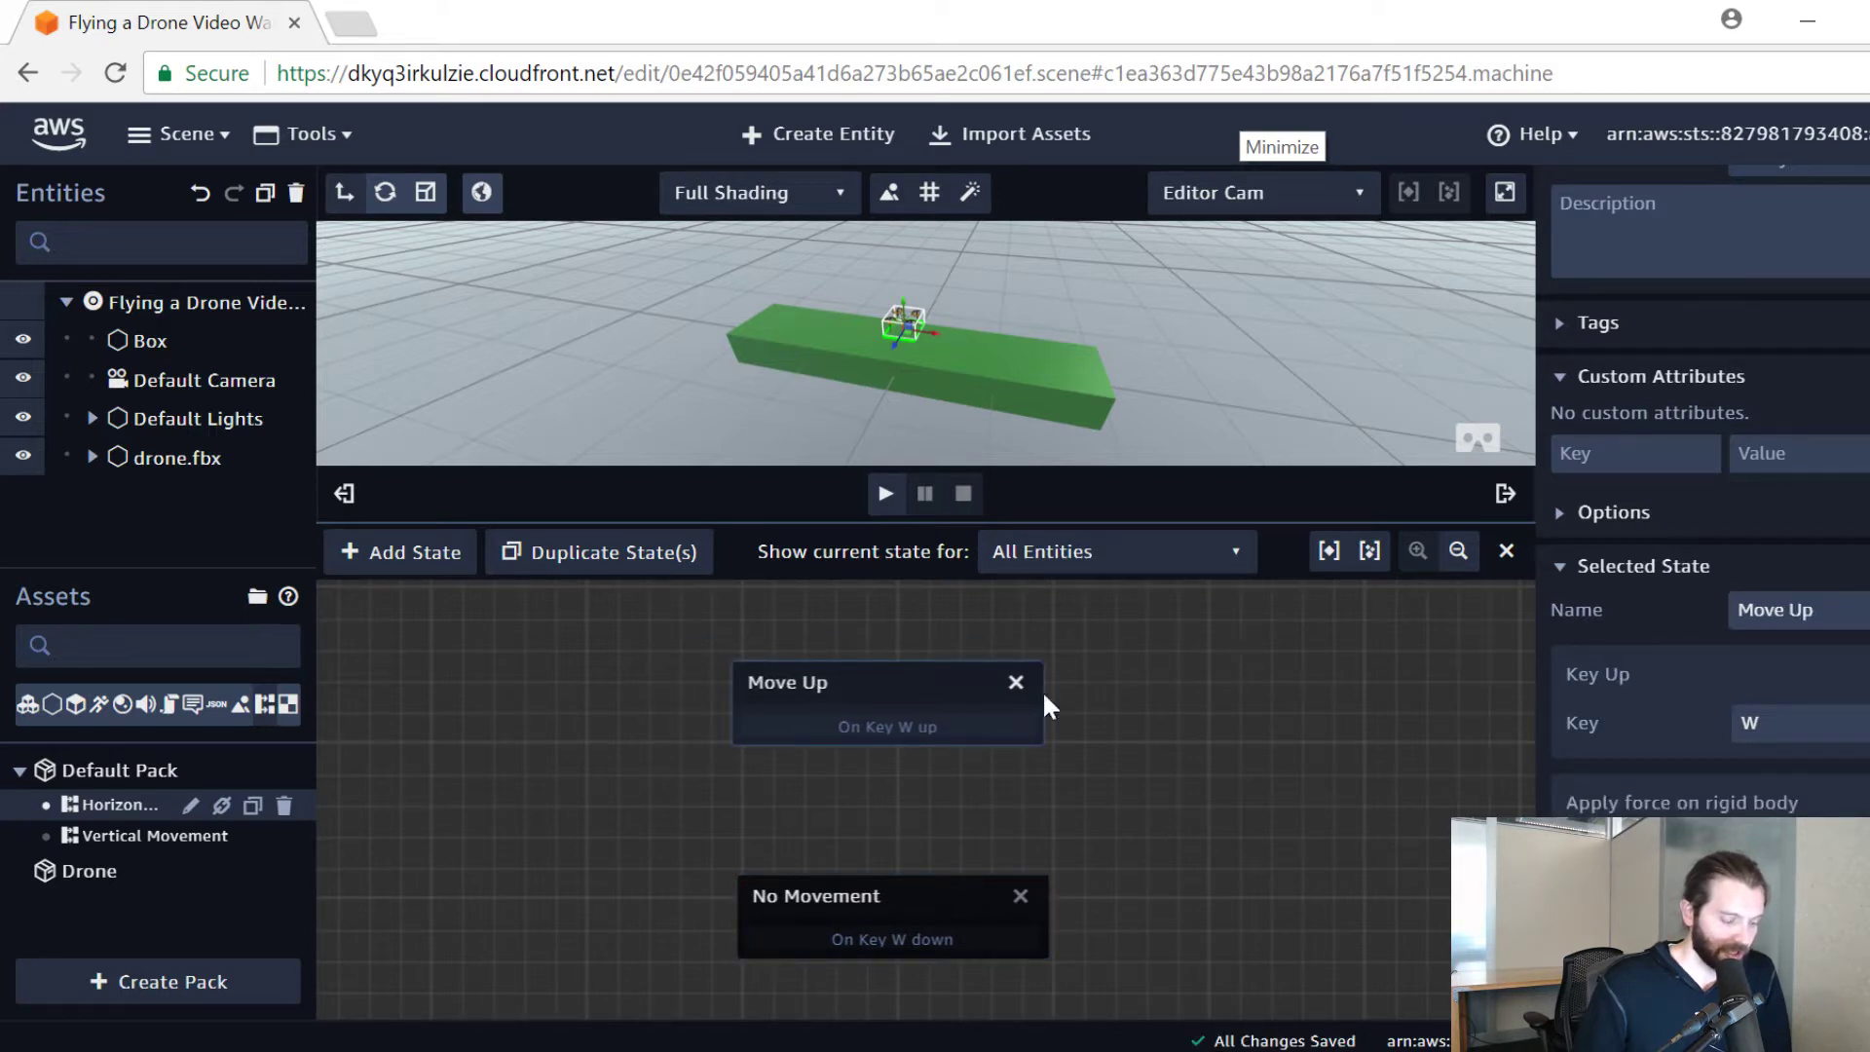
left_click_drag(1831, 611, 1626, 598)
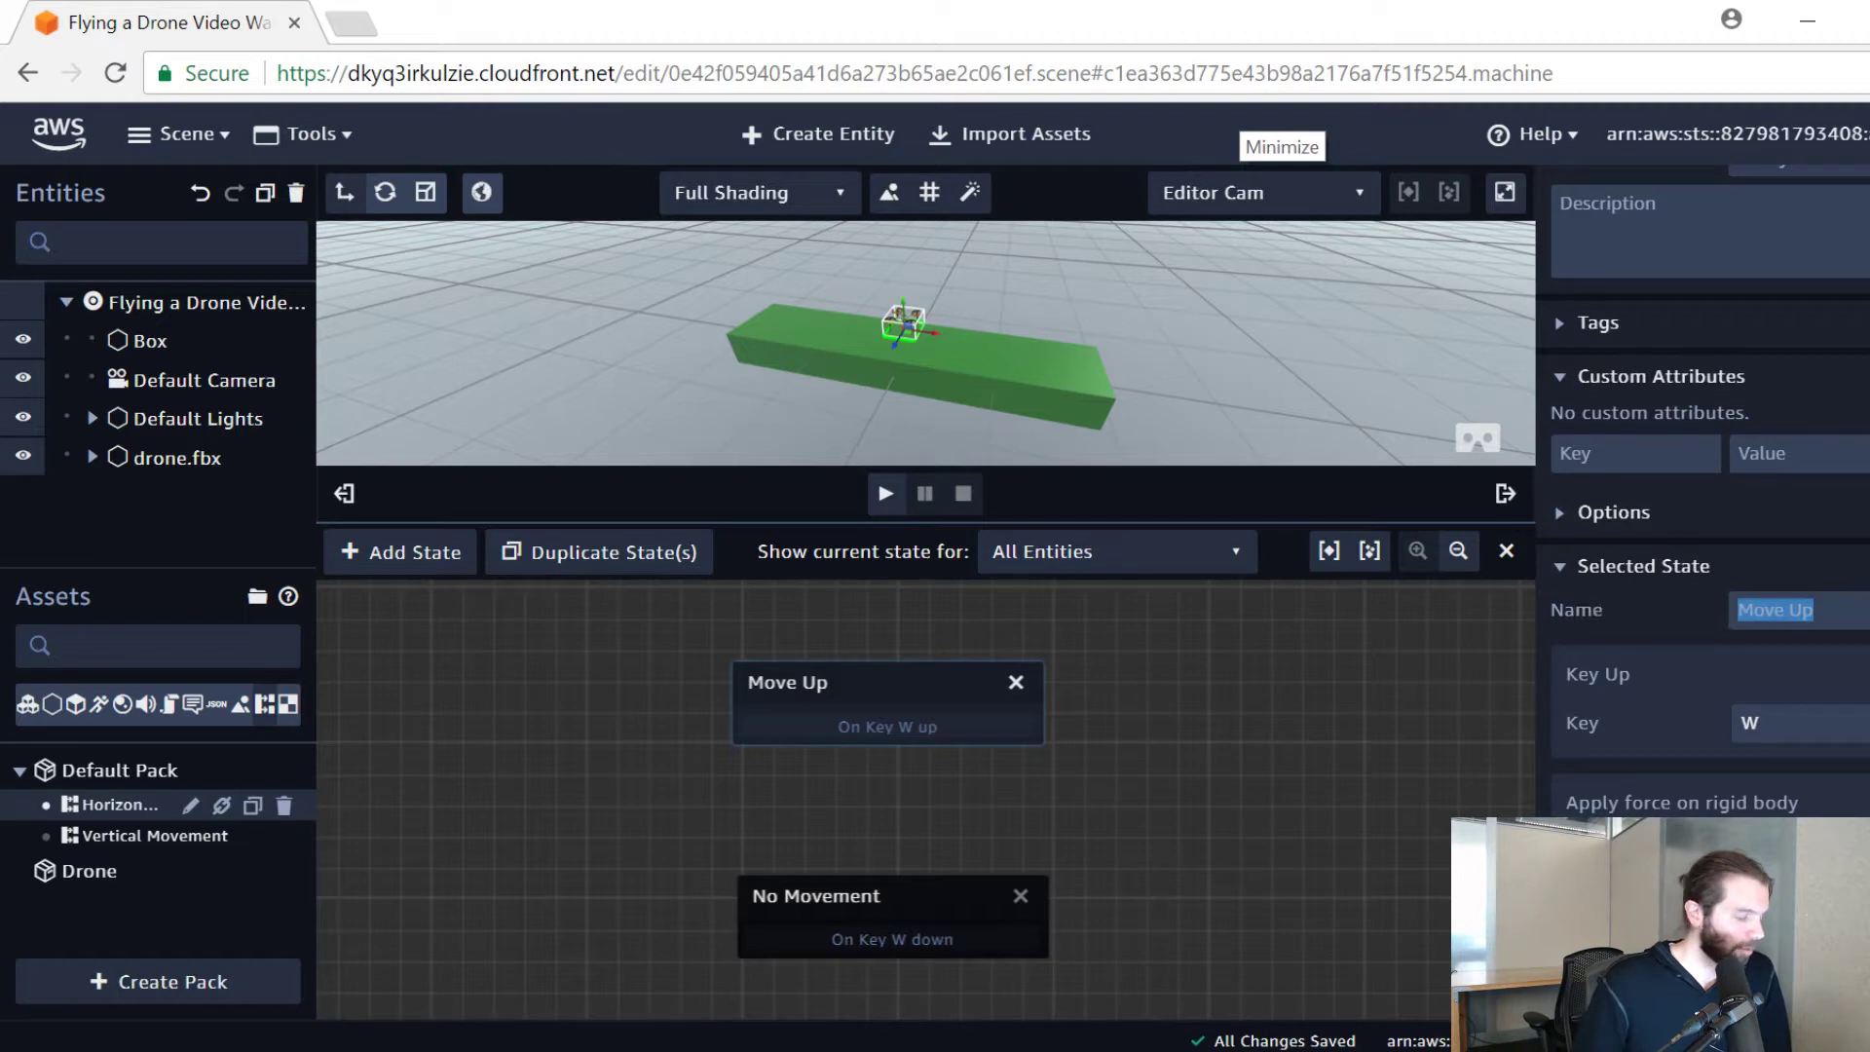
type("Move Left")
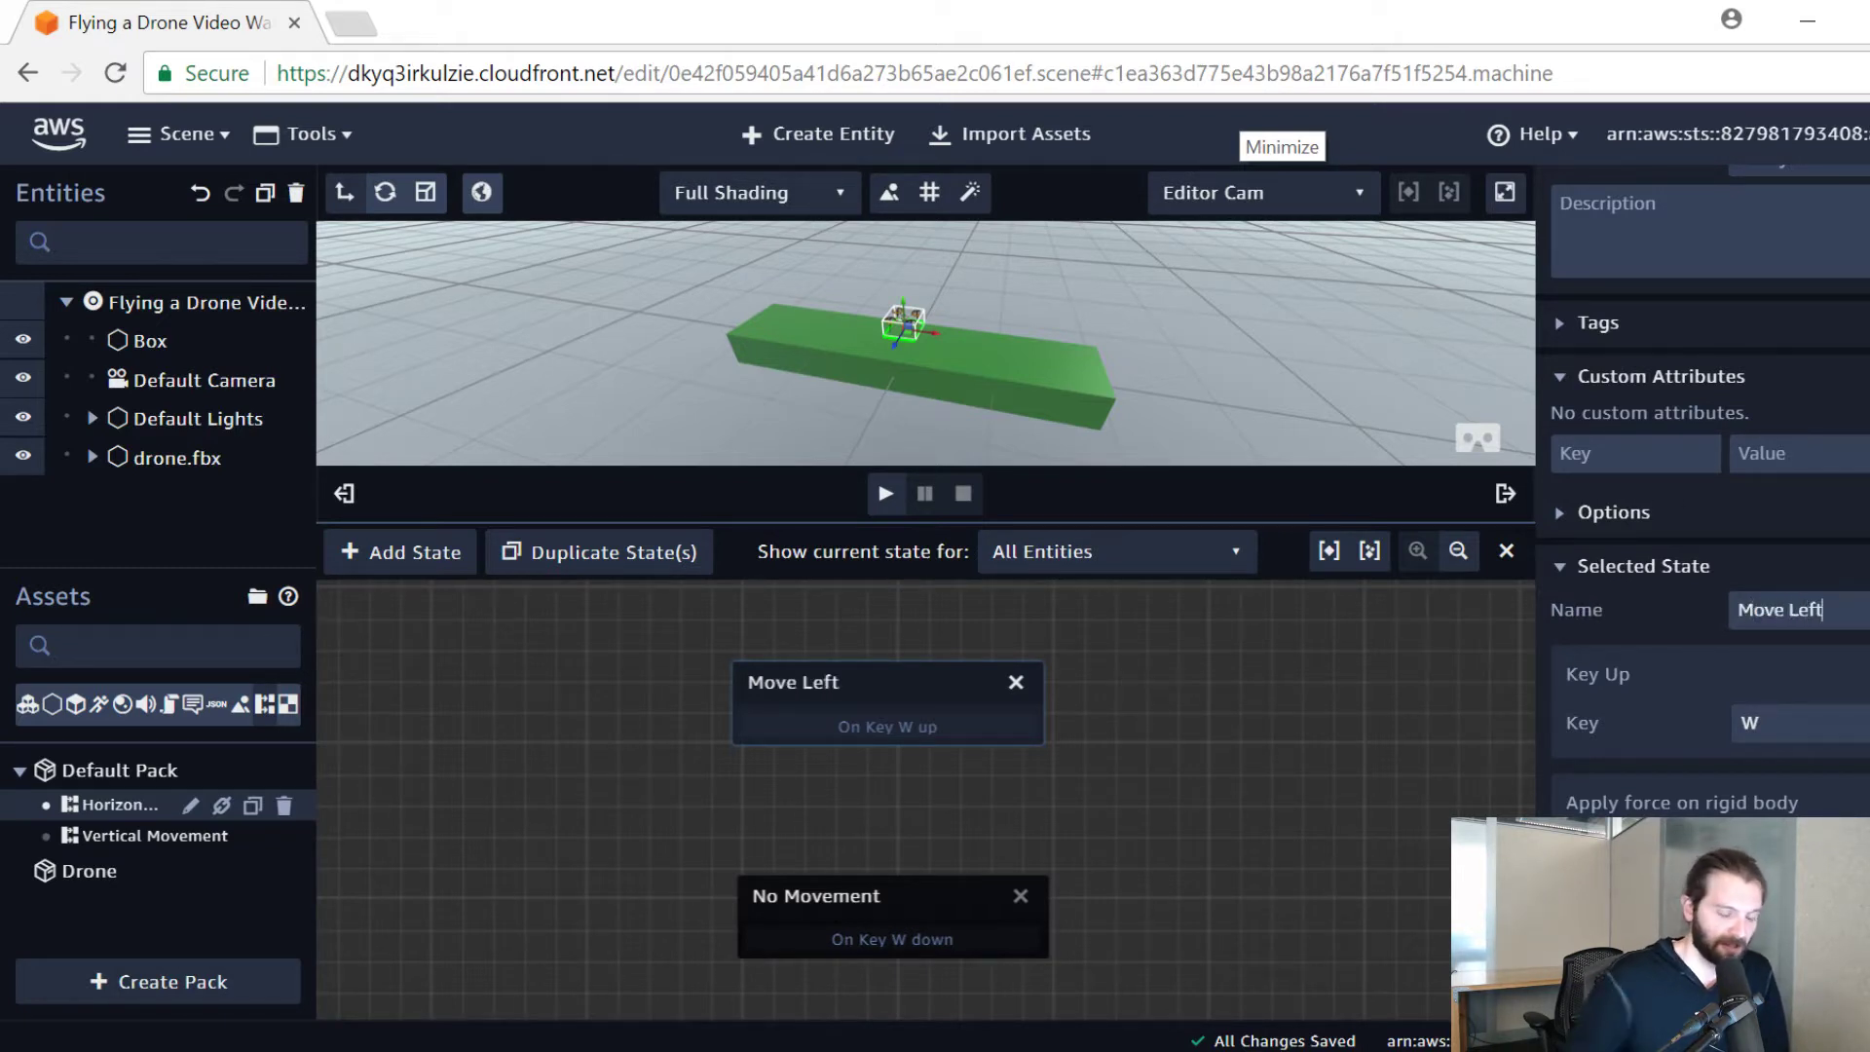
left_click_drag(926, 908, 955, 905)
left_click_drag(898, 670, 629, 679)
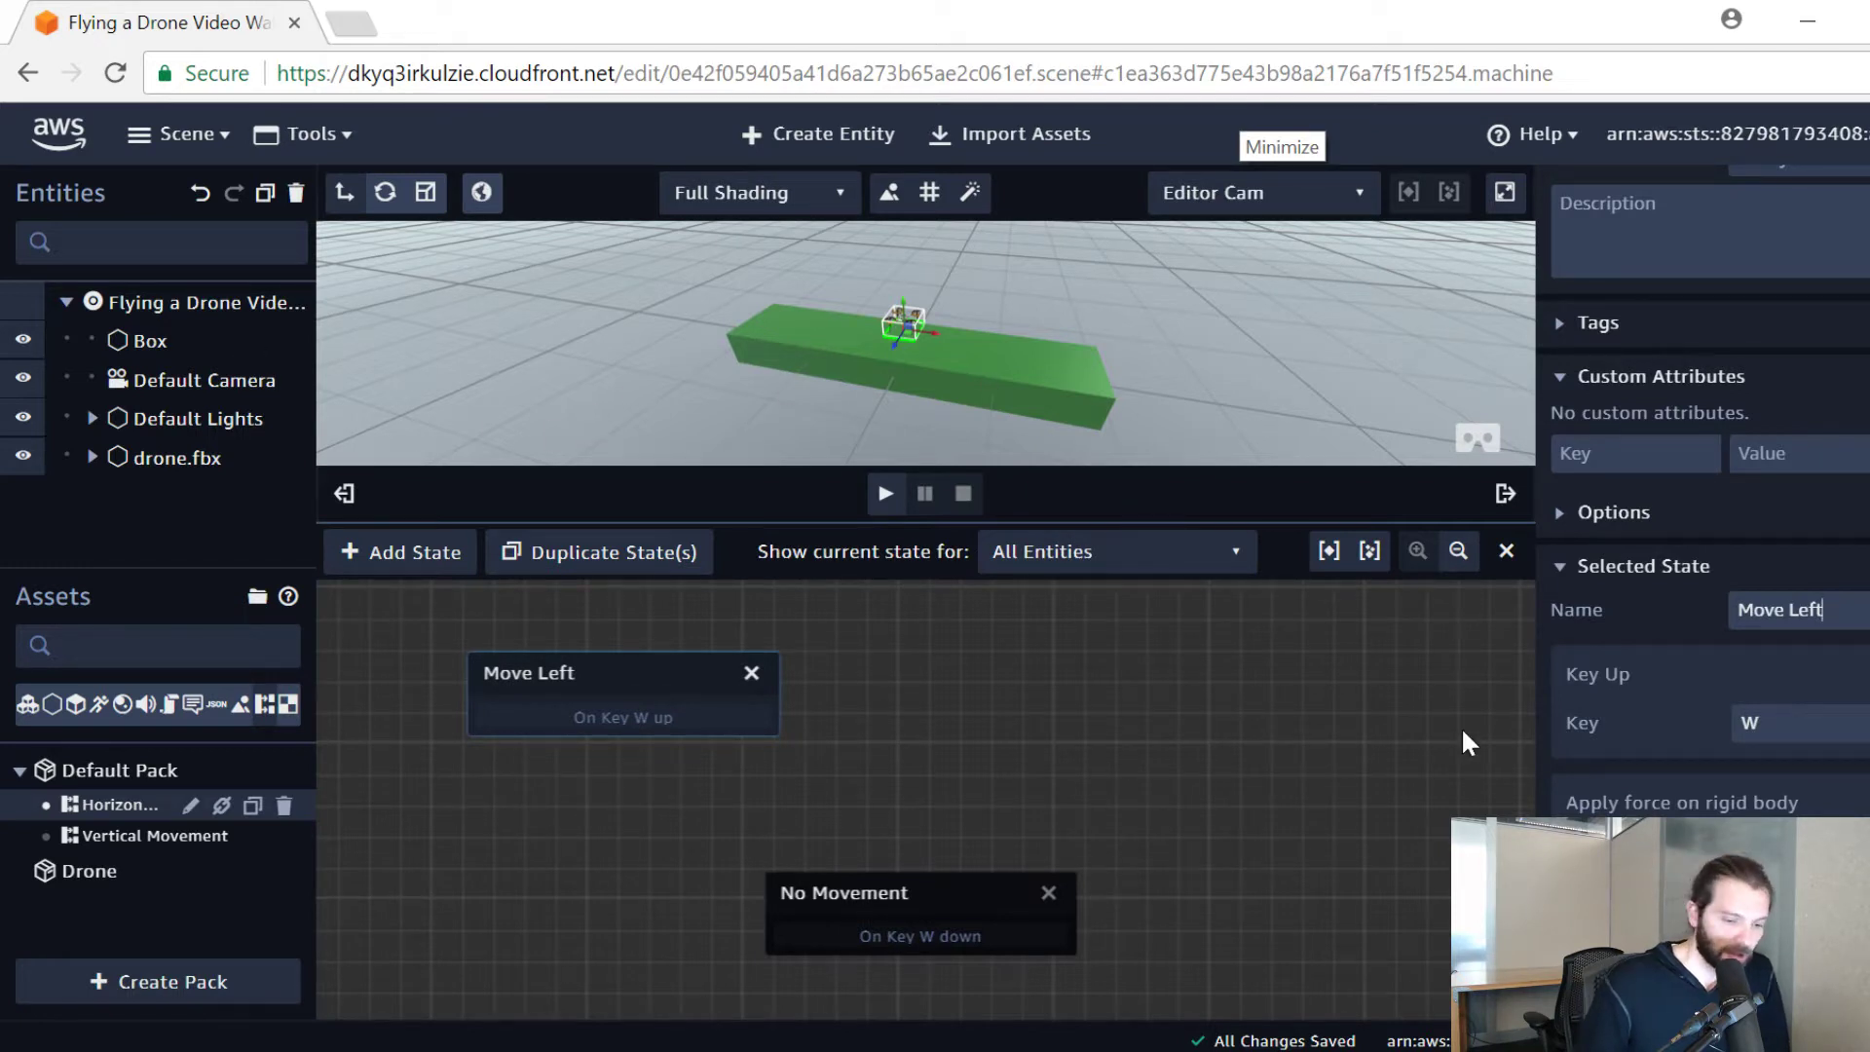
key("Tab")
type("A")
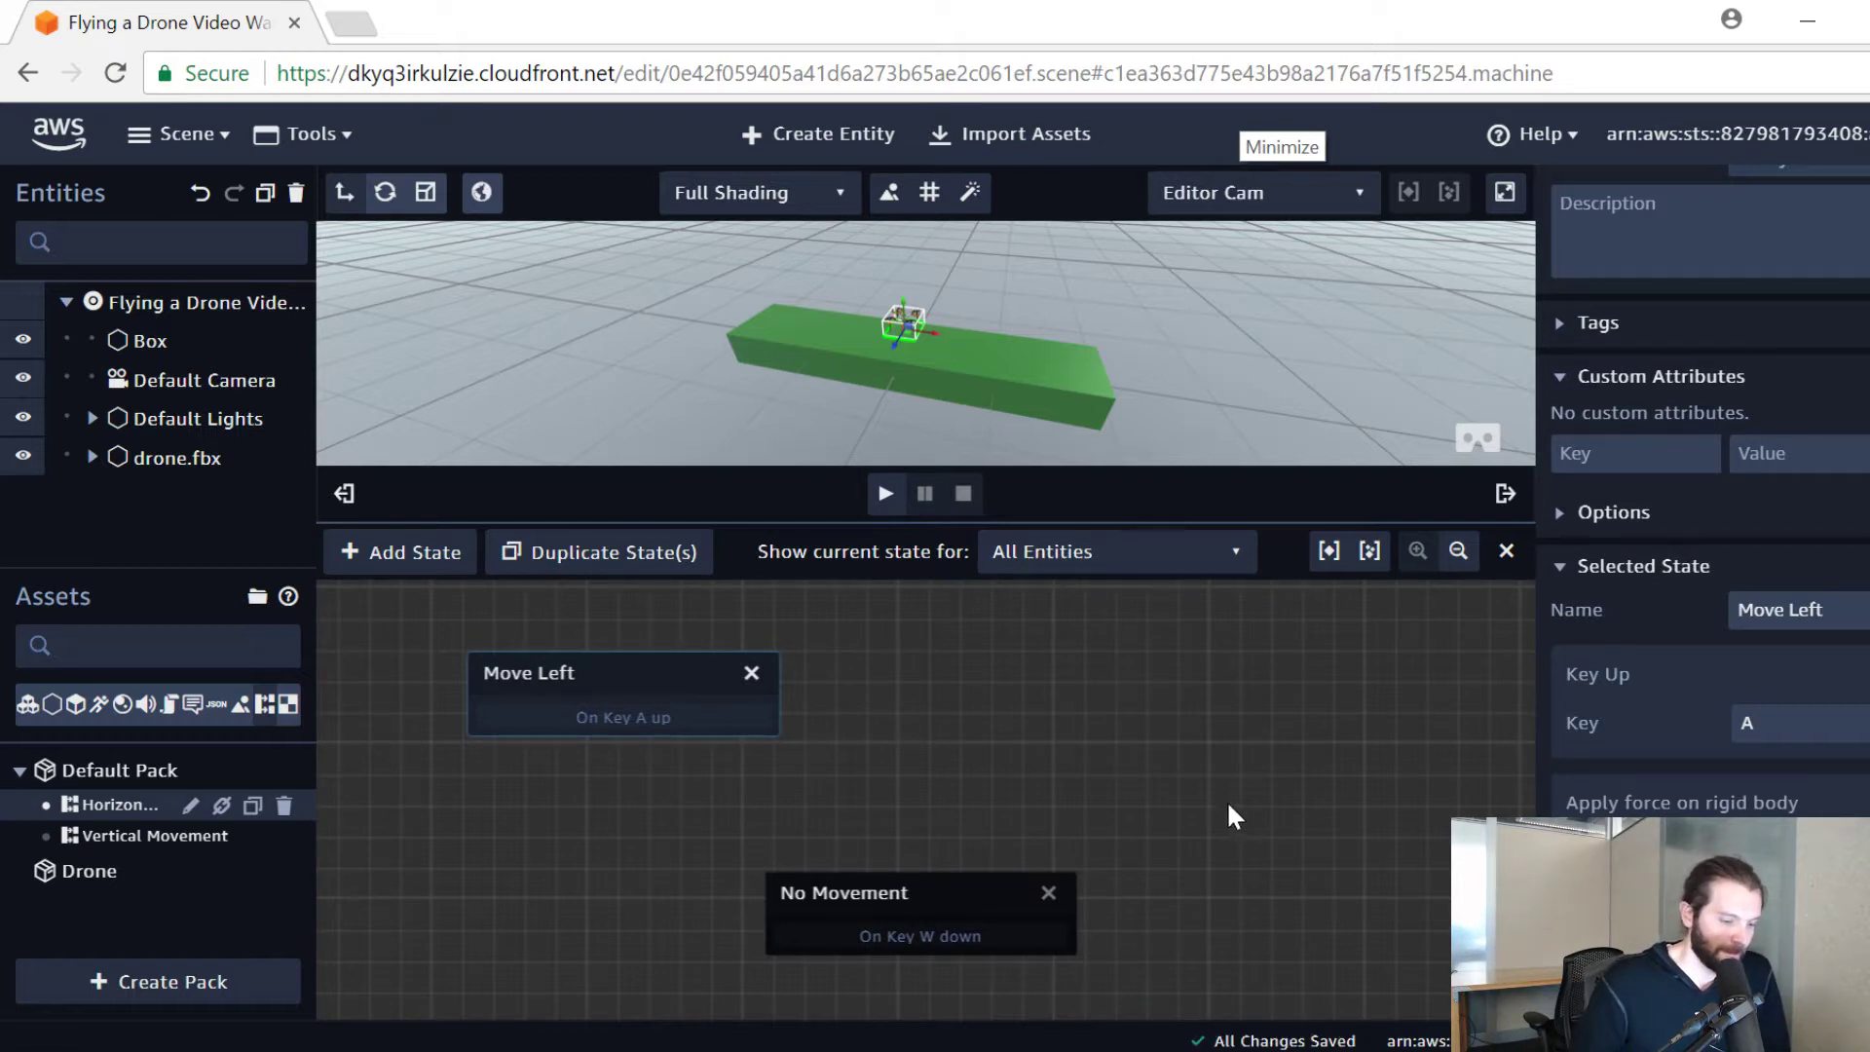
Step: Duplicate the Move Left state and place the copy across from the original, up and right of No Movement
left_click(1031, 772)
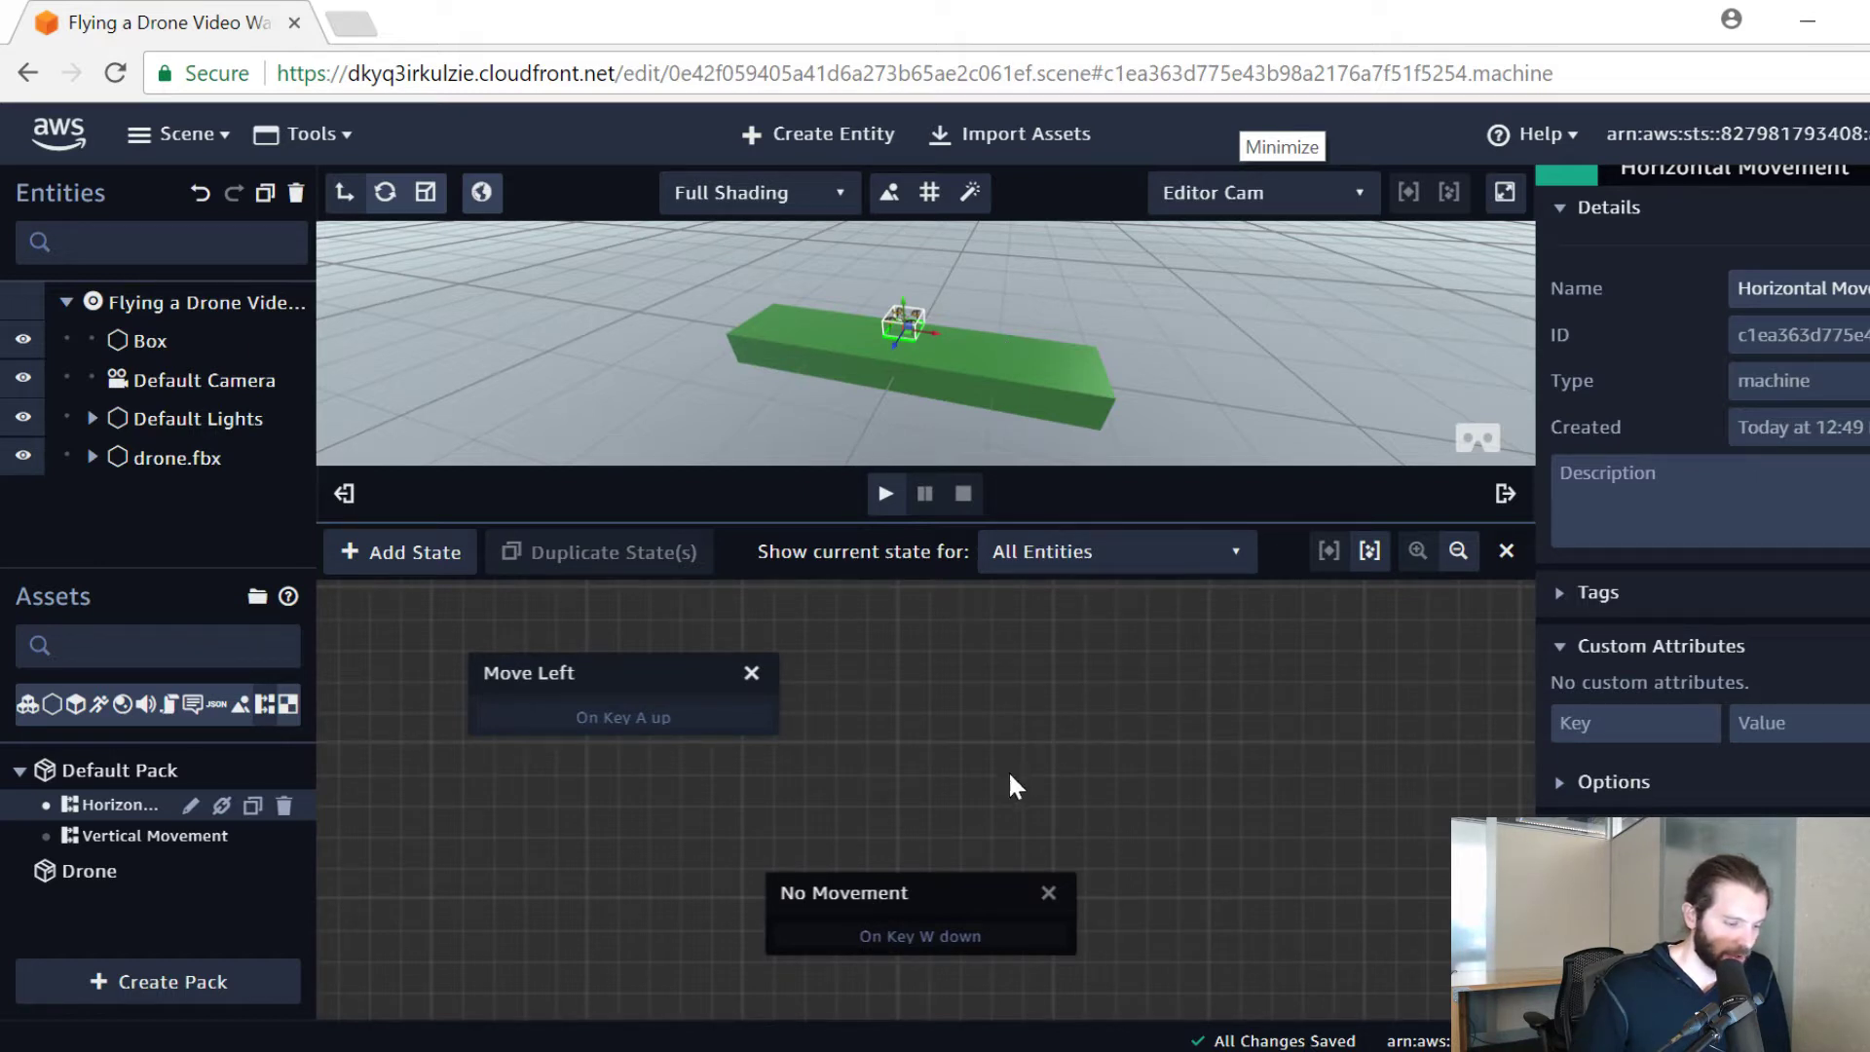
left_click(631, 684)
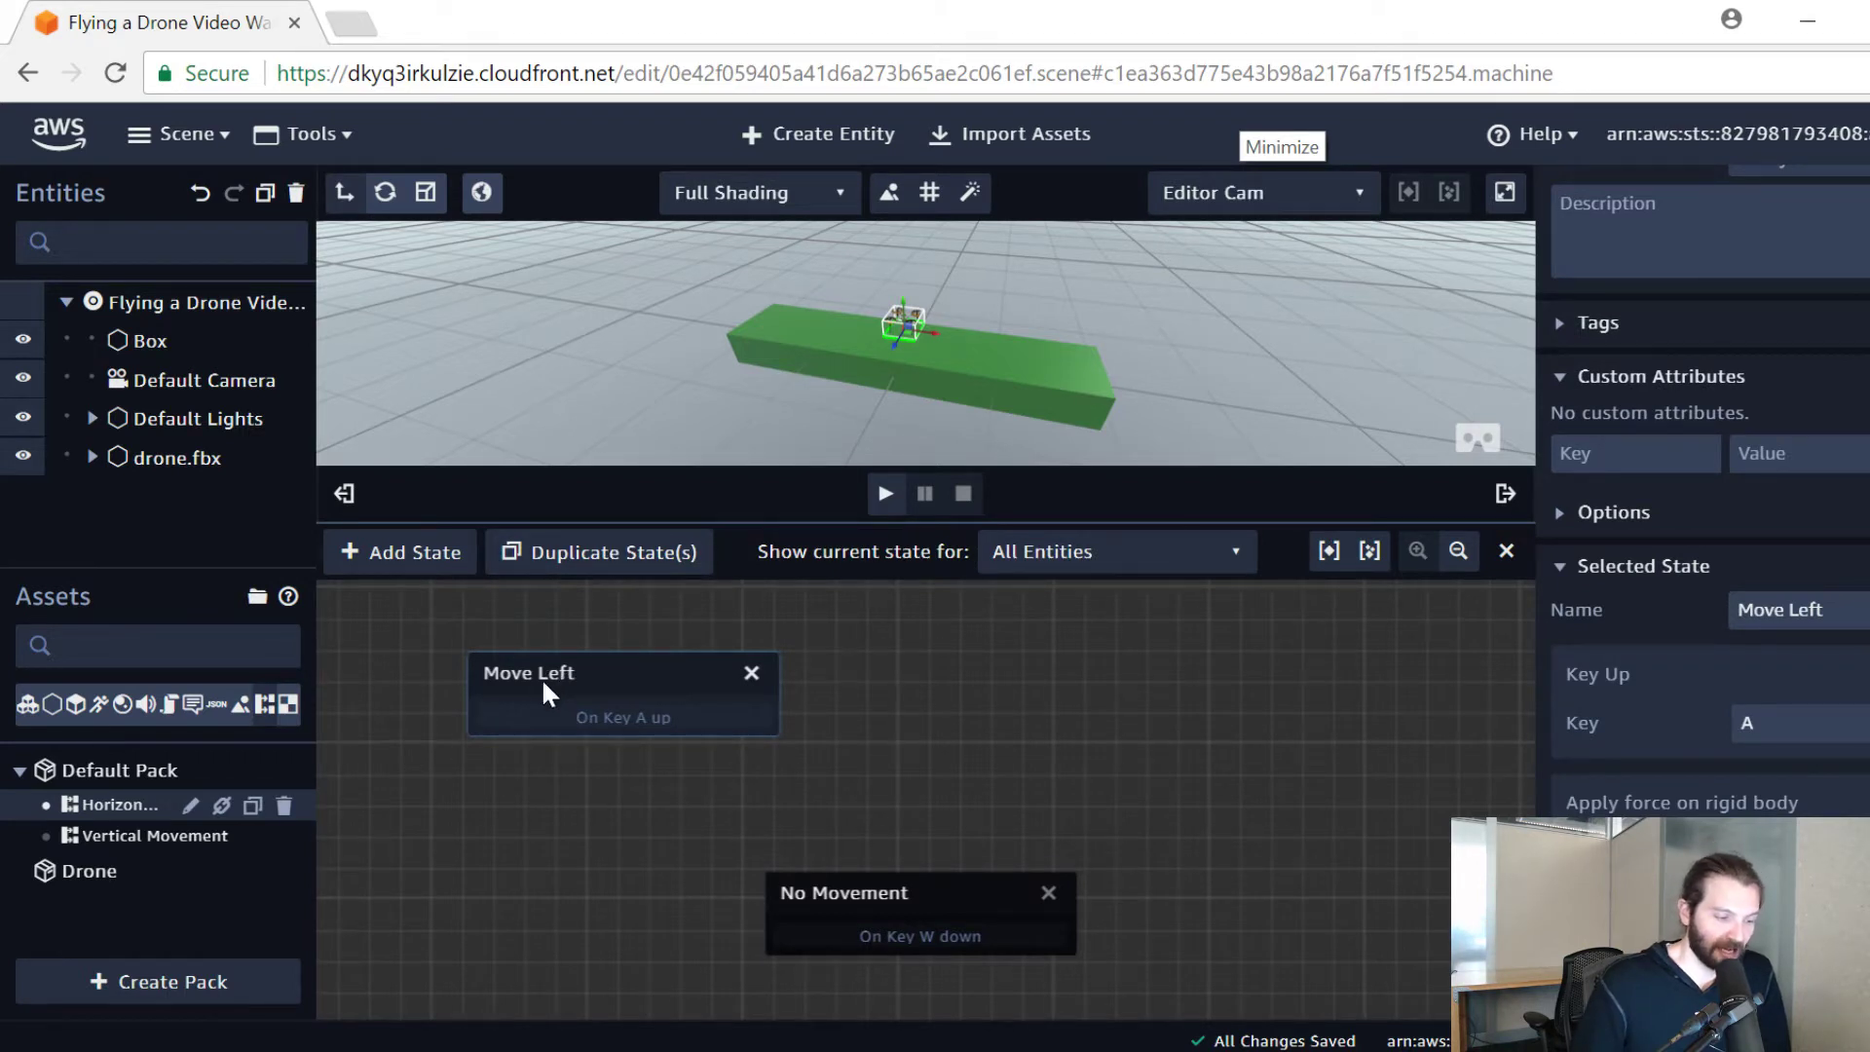
left_click(584, 555)
left_click_drag(633, 715, 1195, 669)
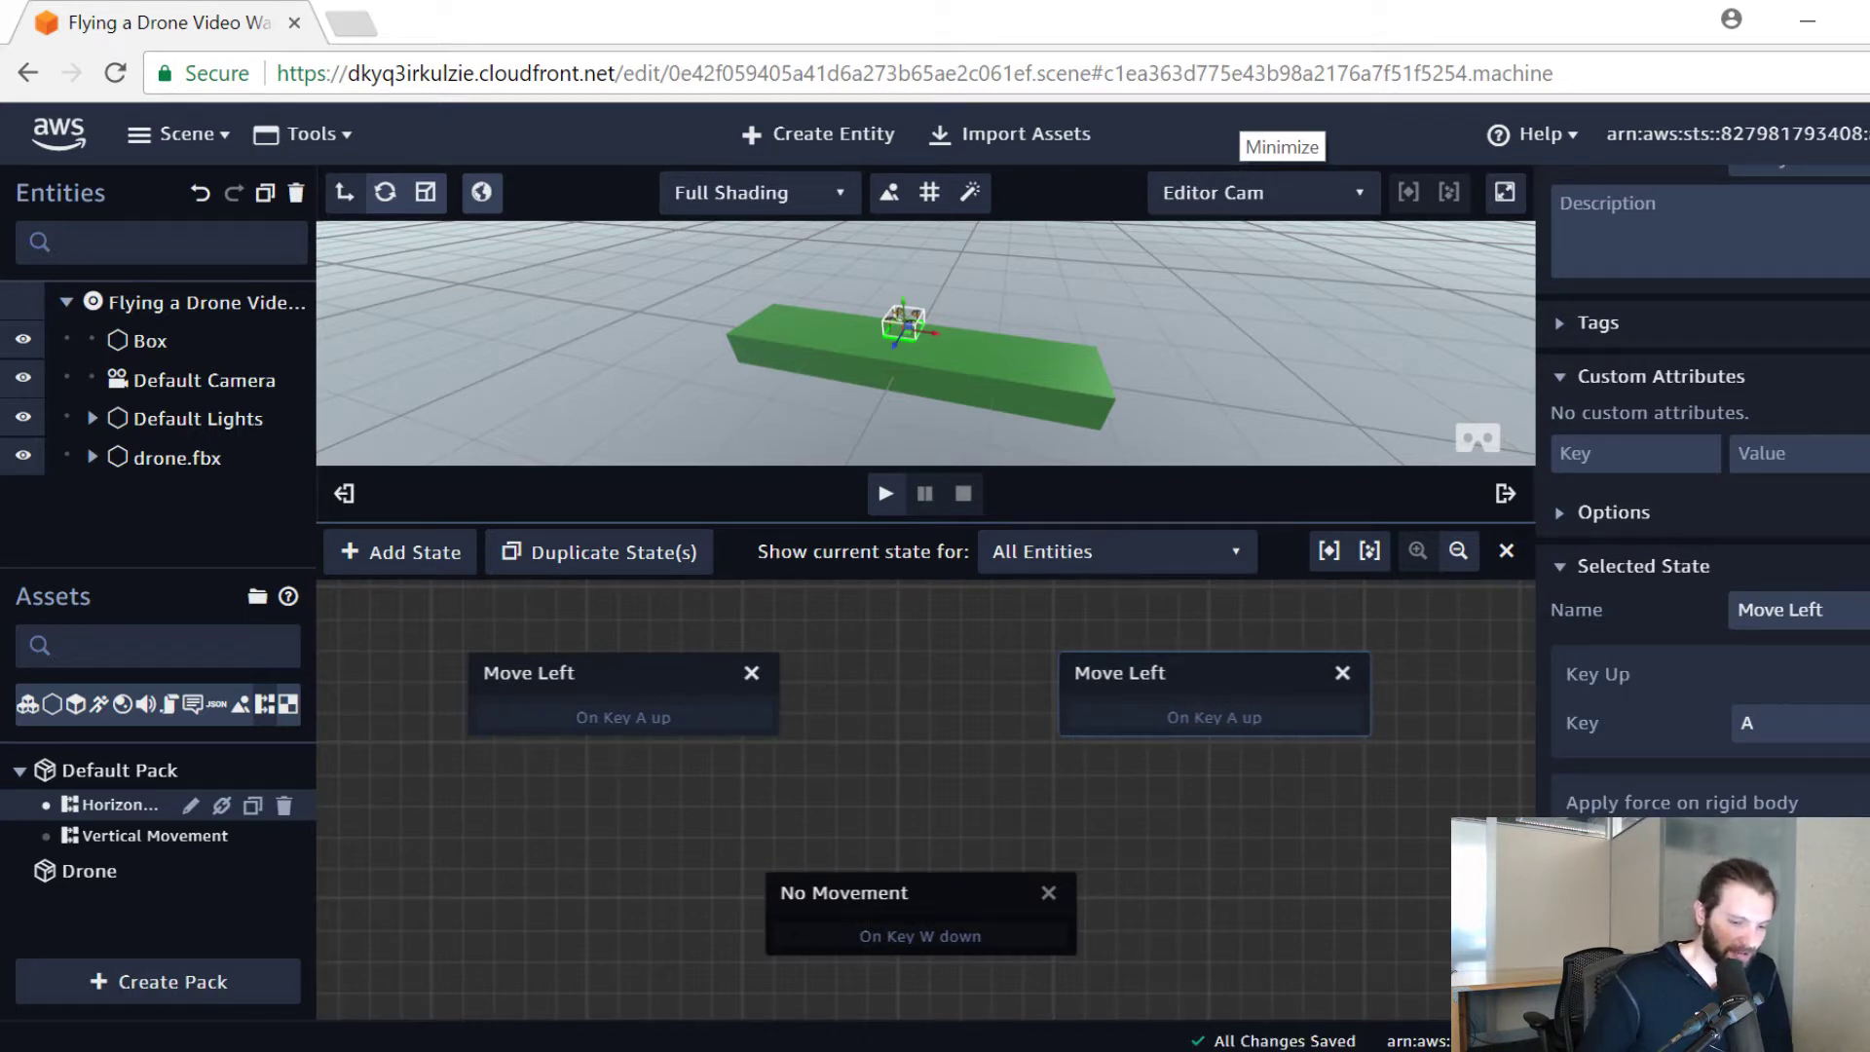
Step: Rename the duplicated state as Move Right and set its Key Up key to D
key("BackSpace")
key("BackSpace")
key("BackSpace")
key("BackSpace")
type("Right")
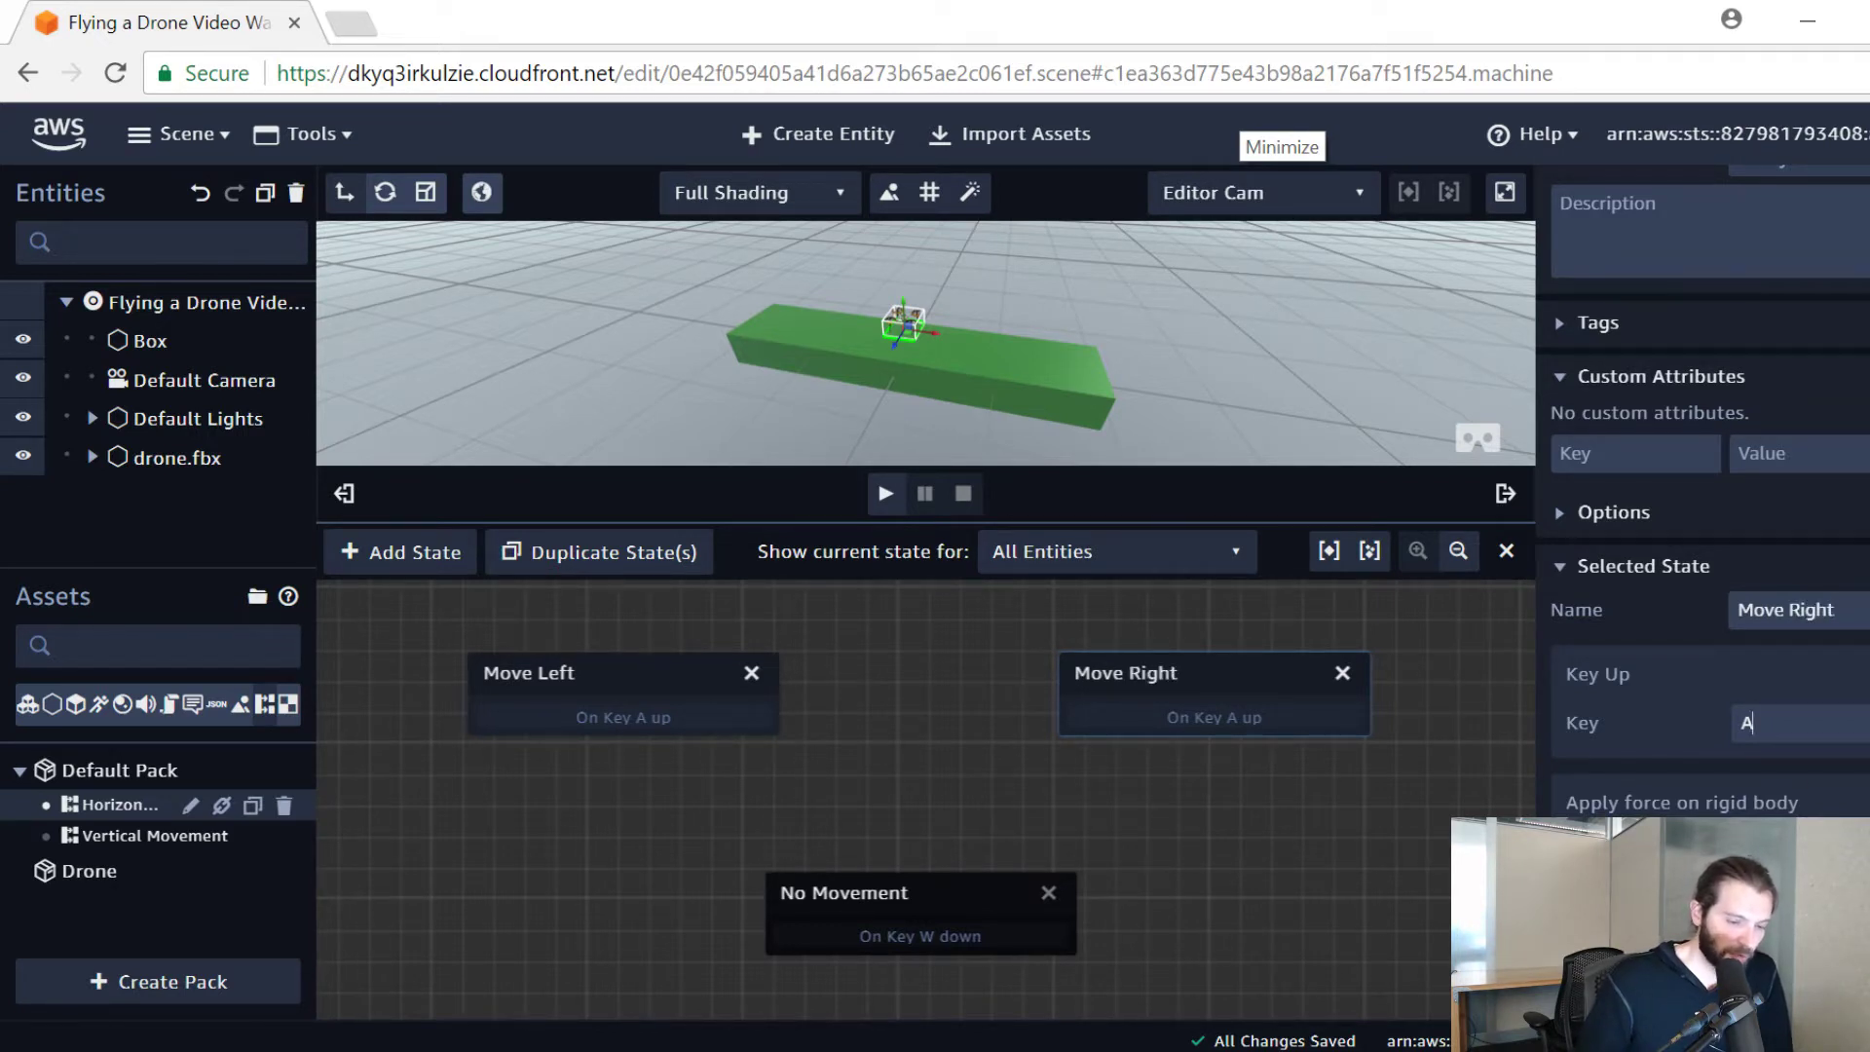
key("BackSpace")
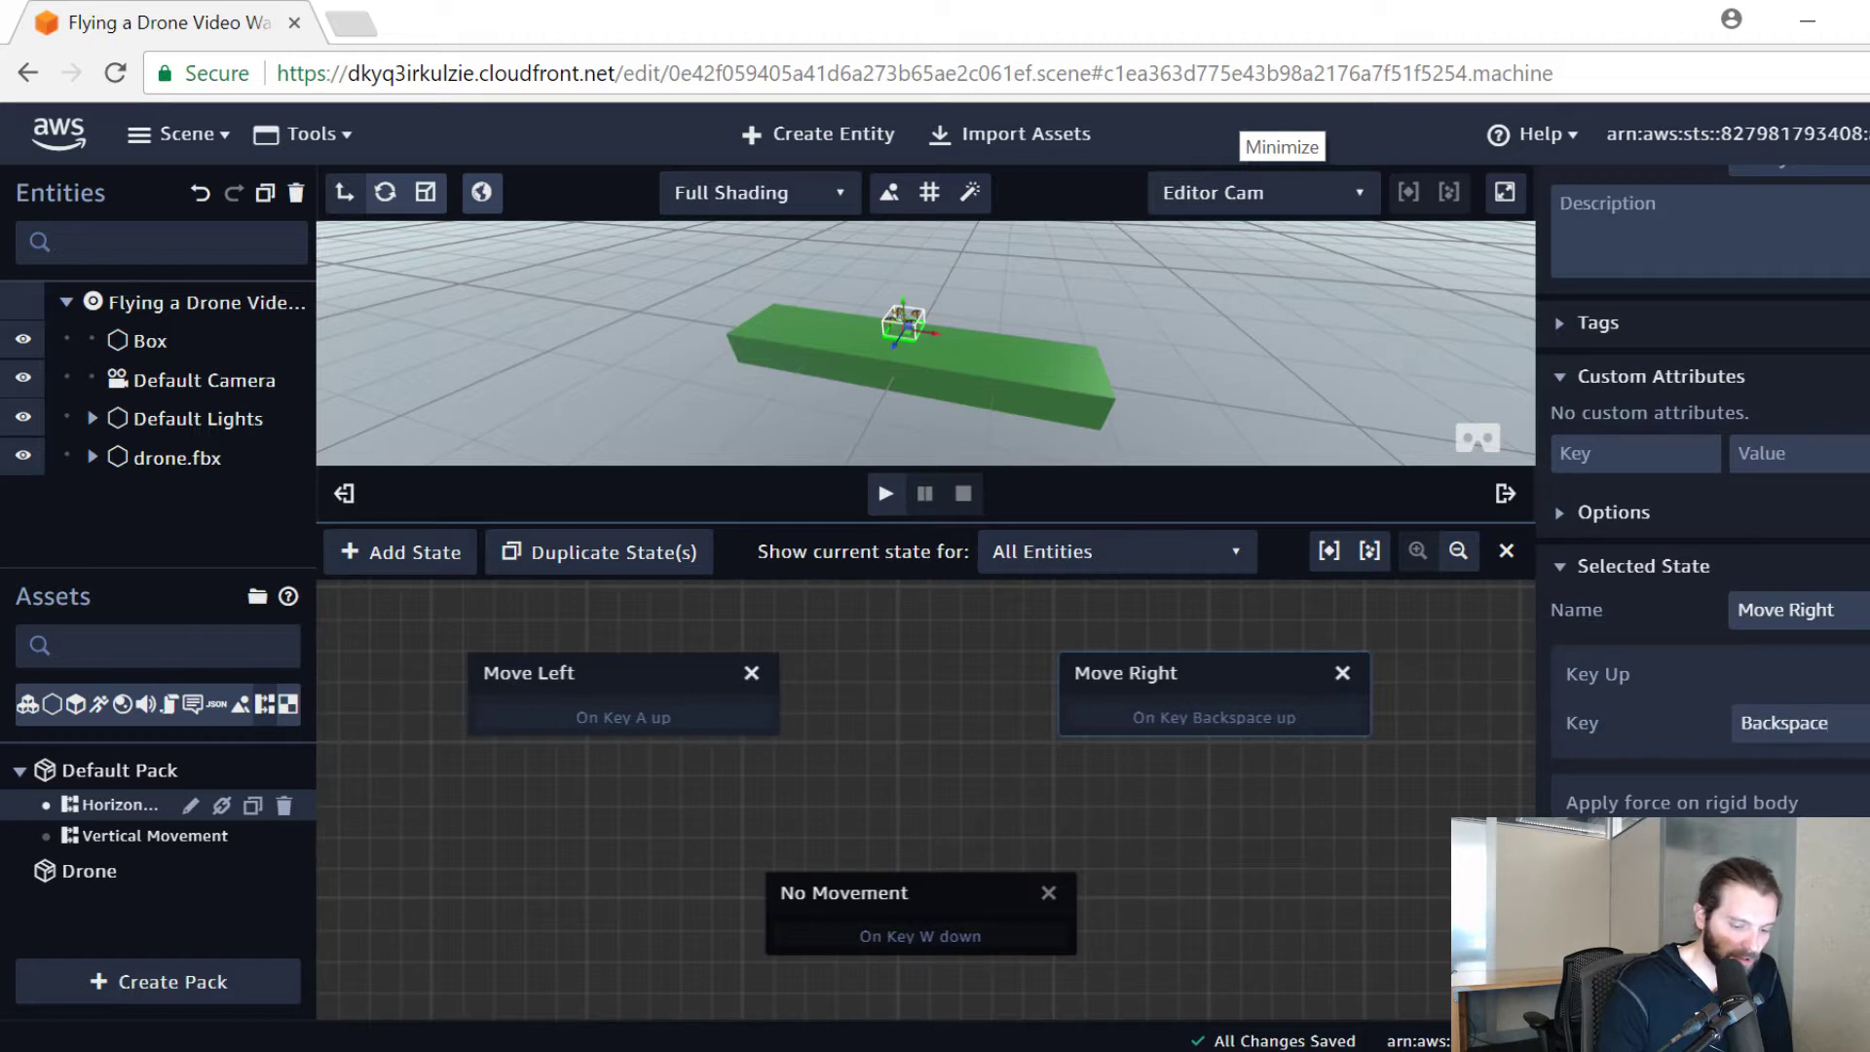
key("d")
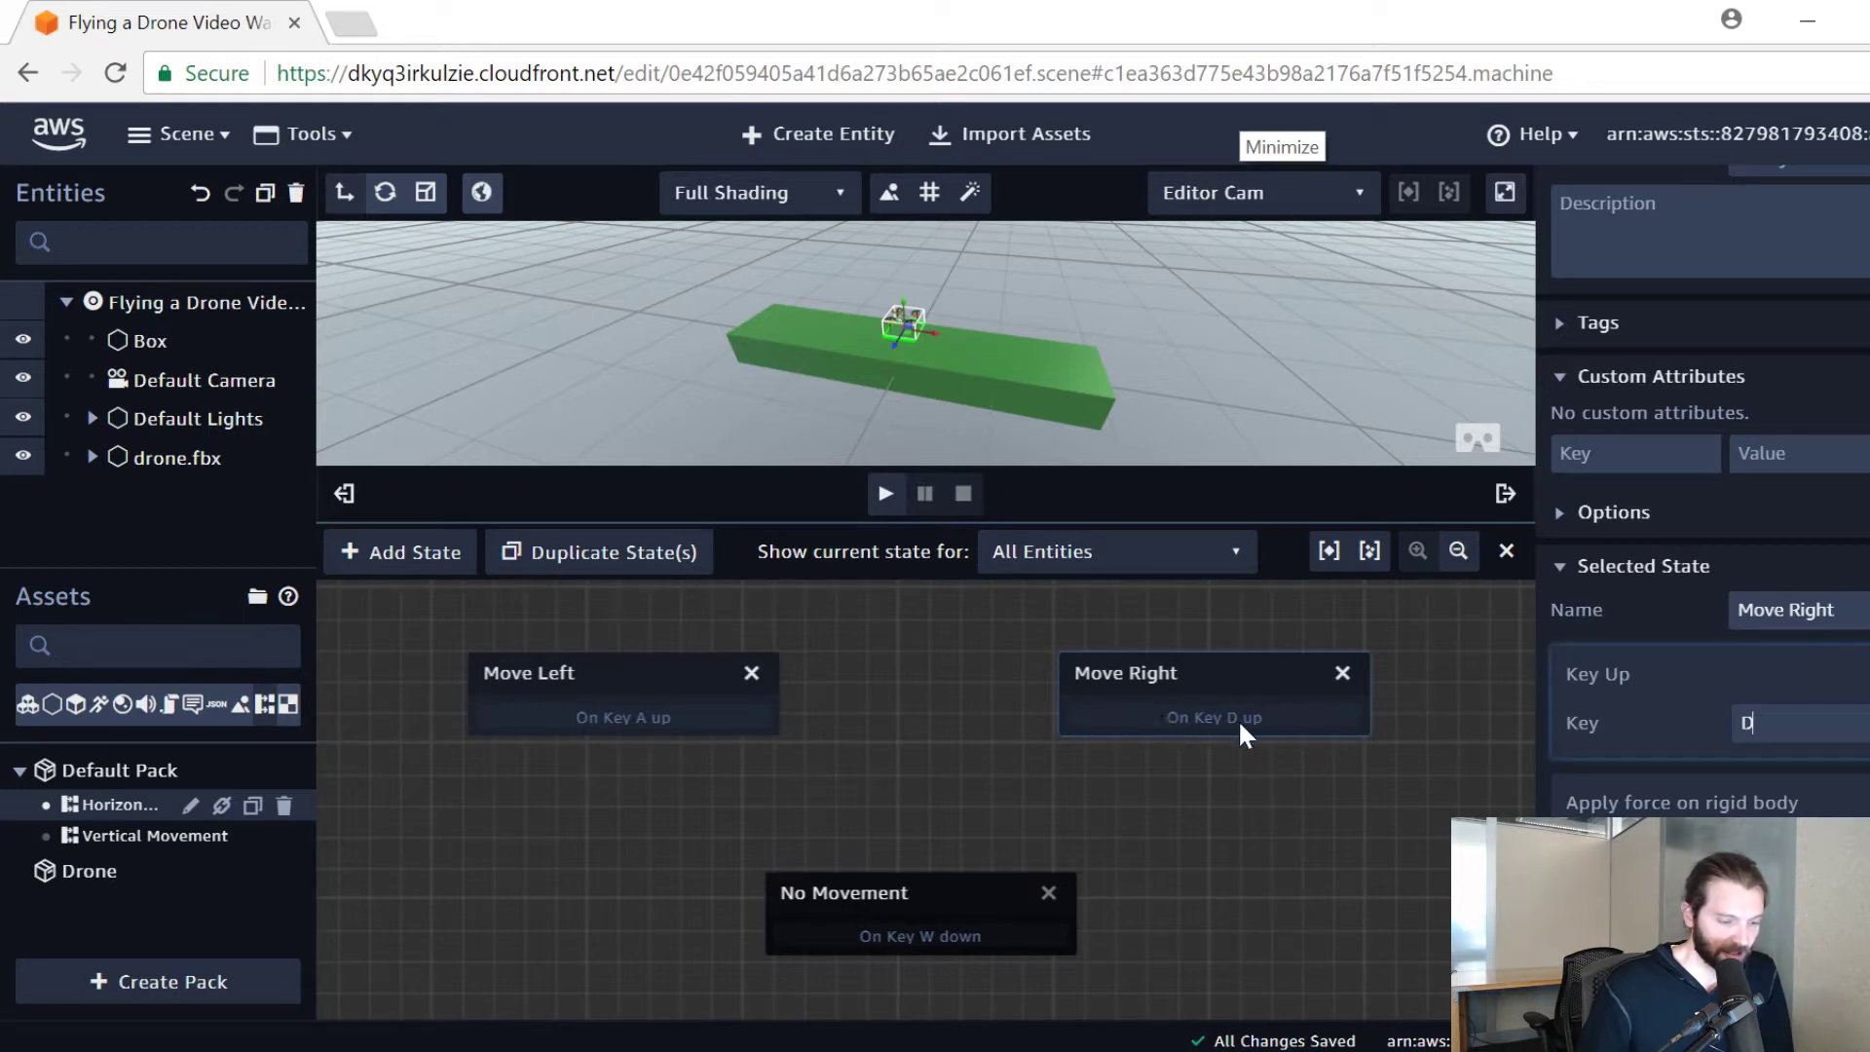
Step: Move the No Movement state slightly upward between the two Move states and review the Move Left state's rigid body force
left_click_drag(902, 874, 914, 833)
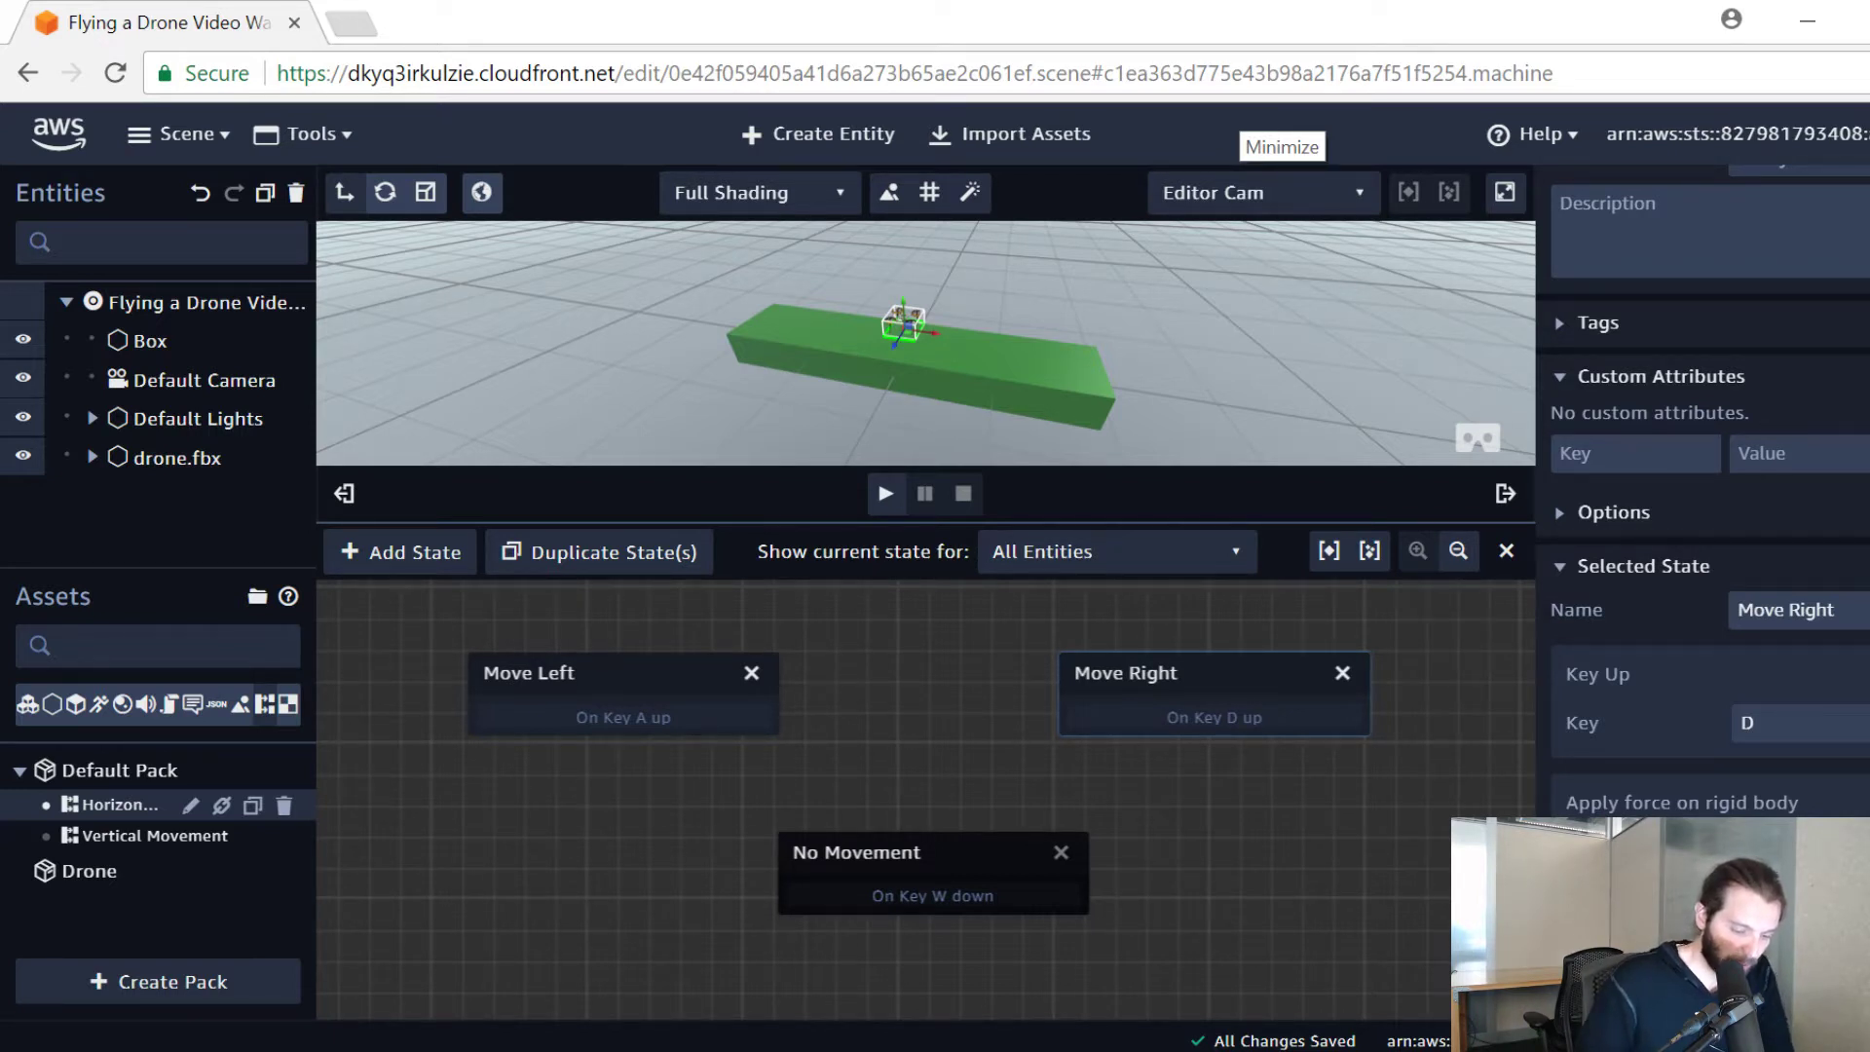
left_click(624, 690)
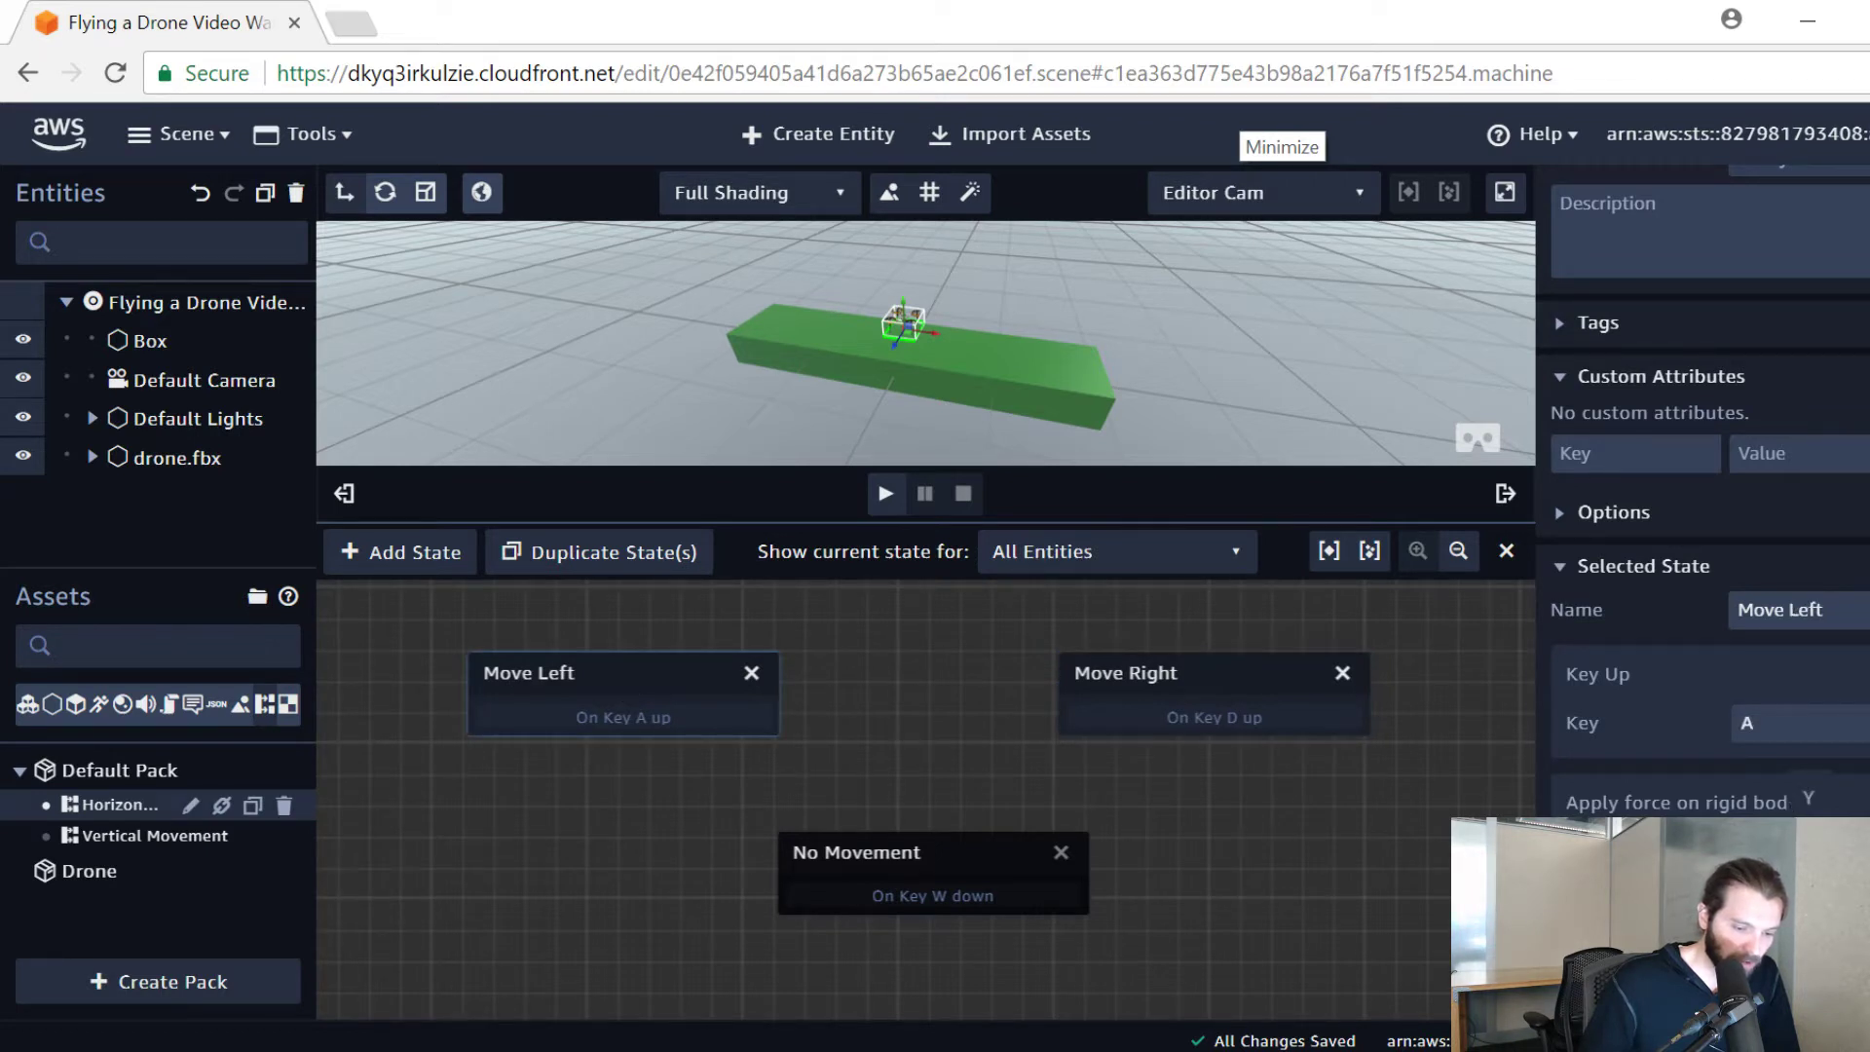
left_click(1432, 872)
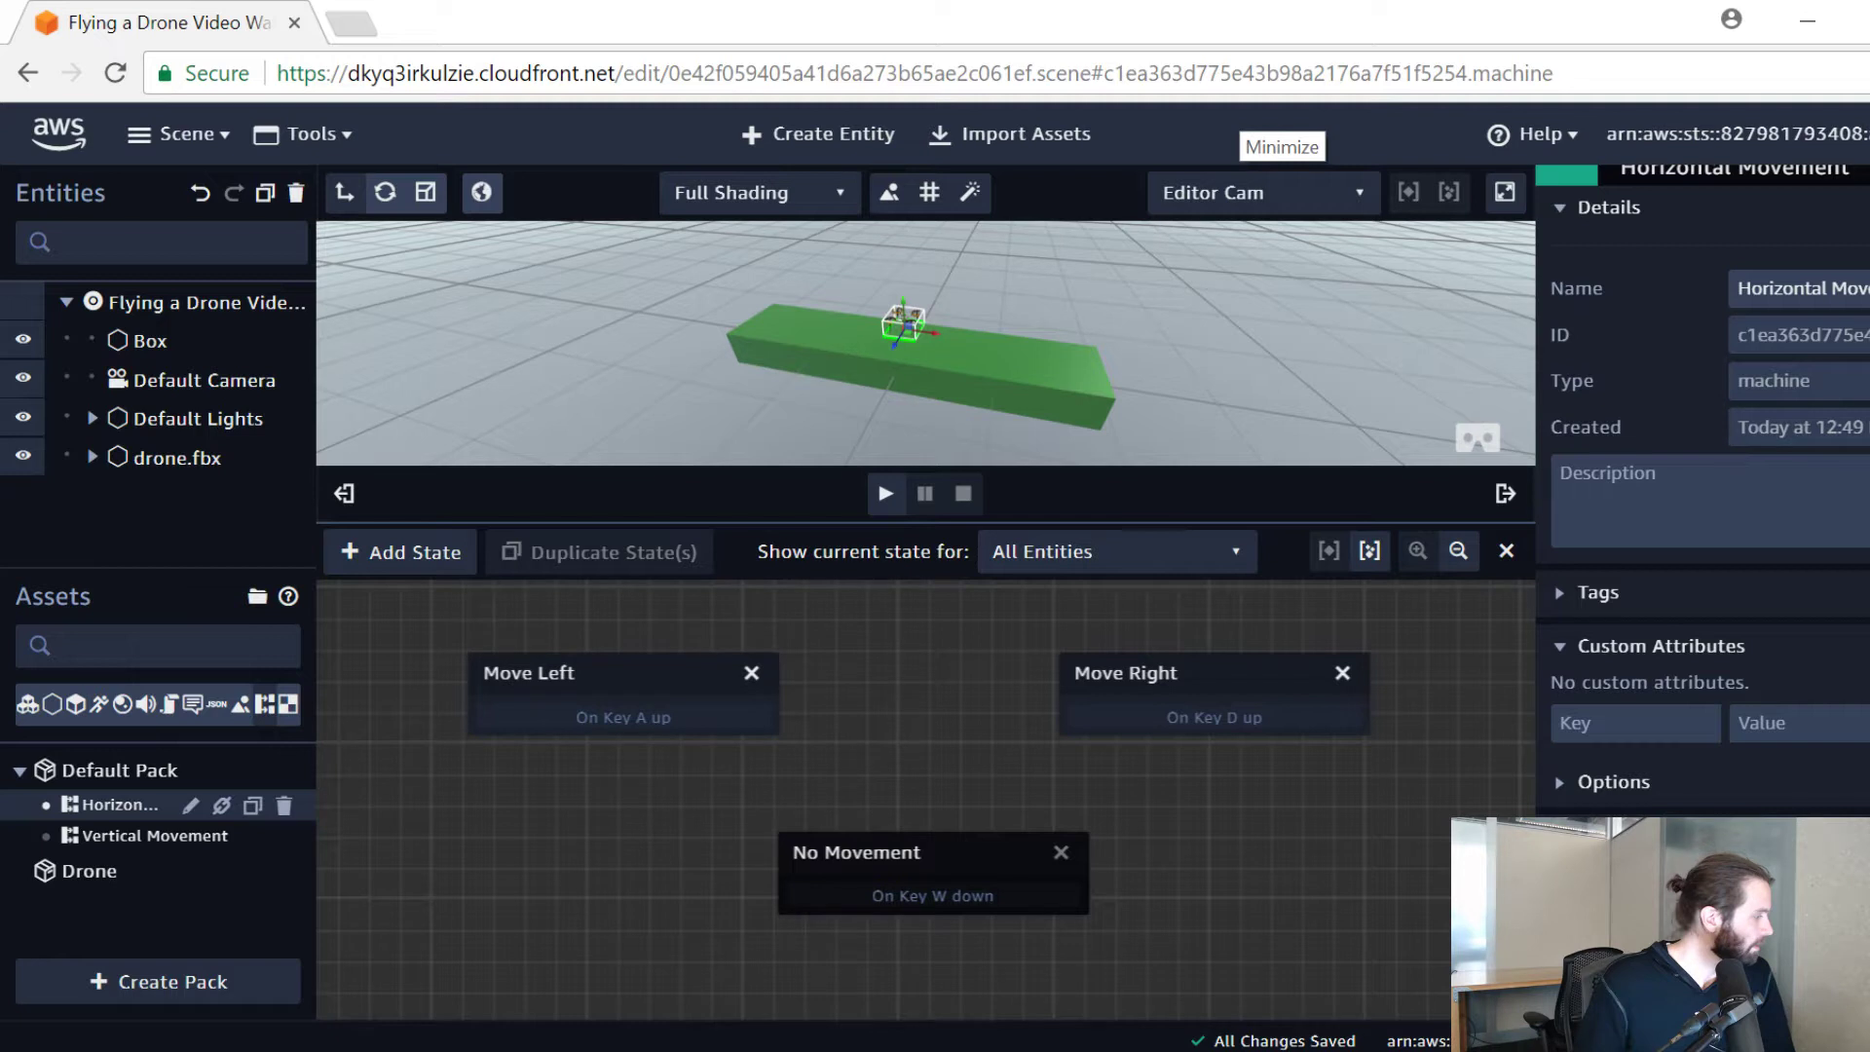
Step: Add a second Key Down action to the No Movement state
left_click(915, 839)
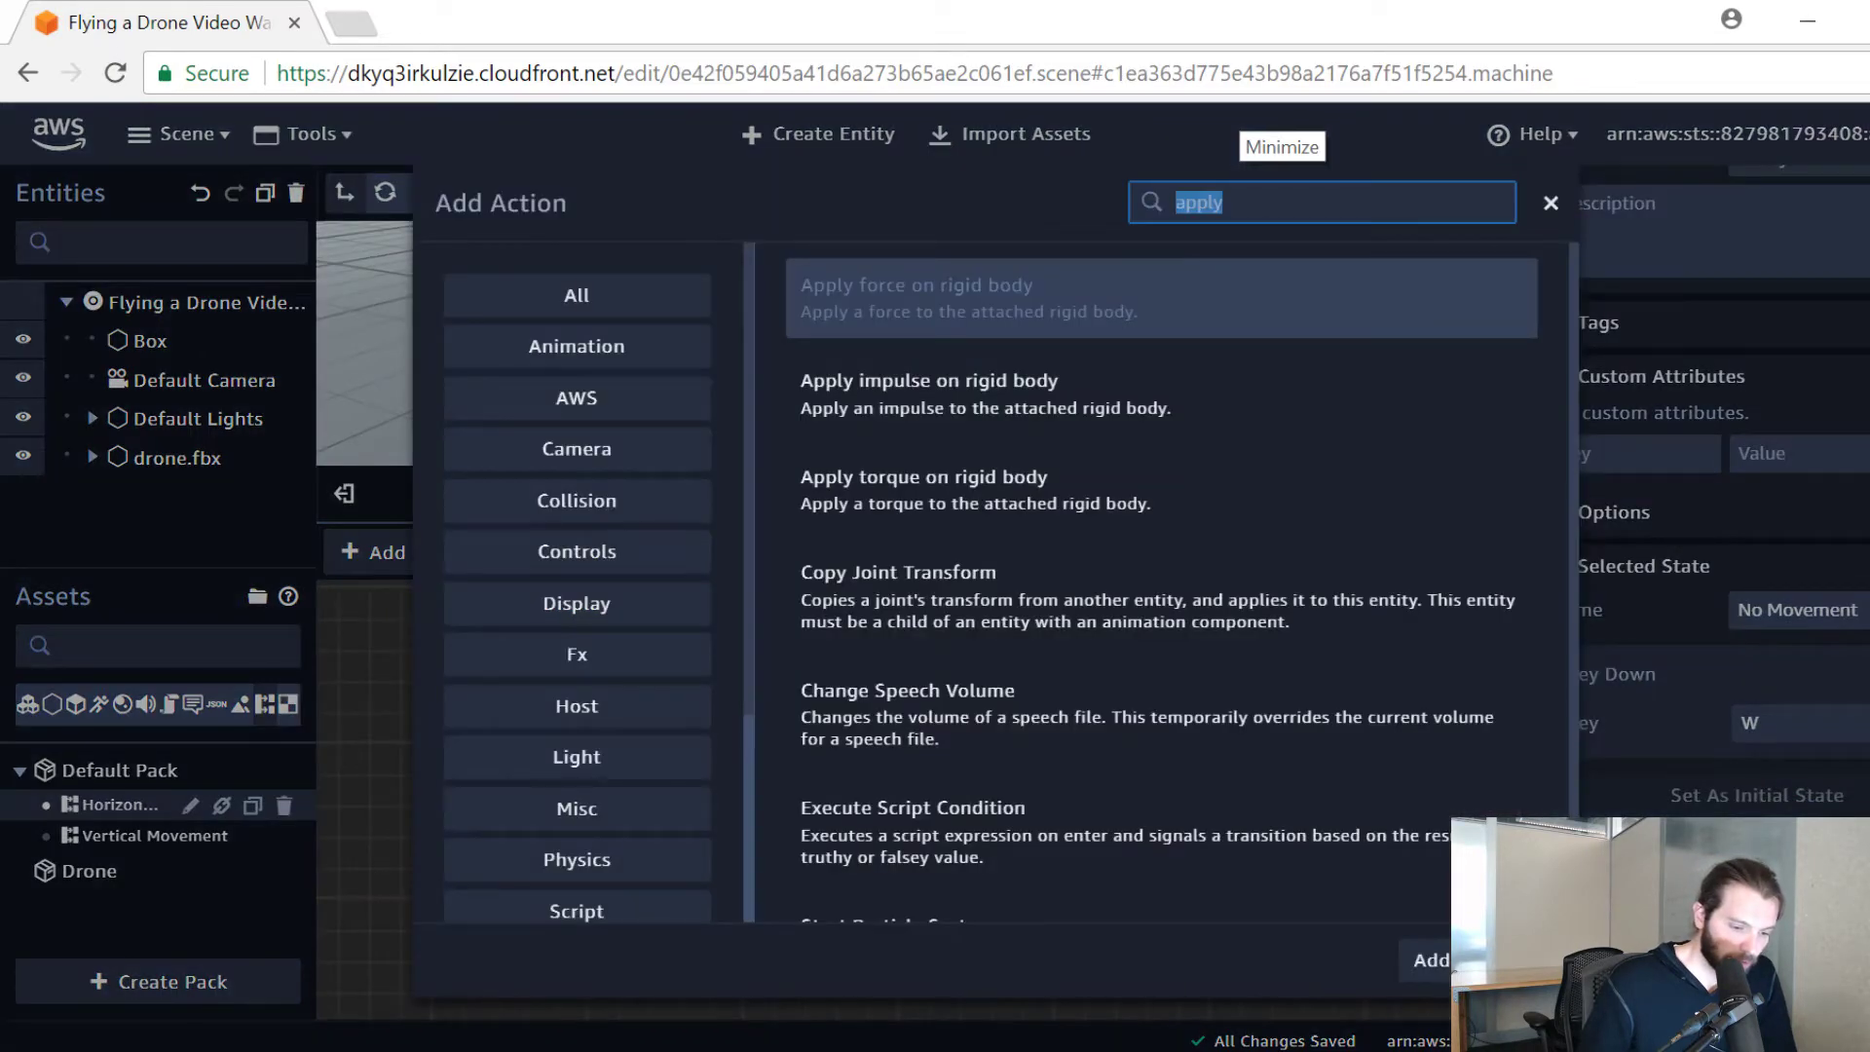
type("k")
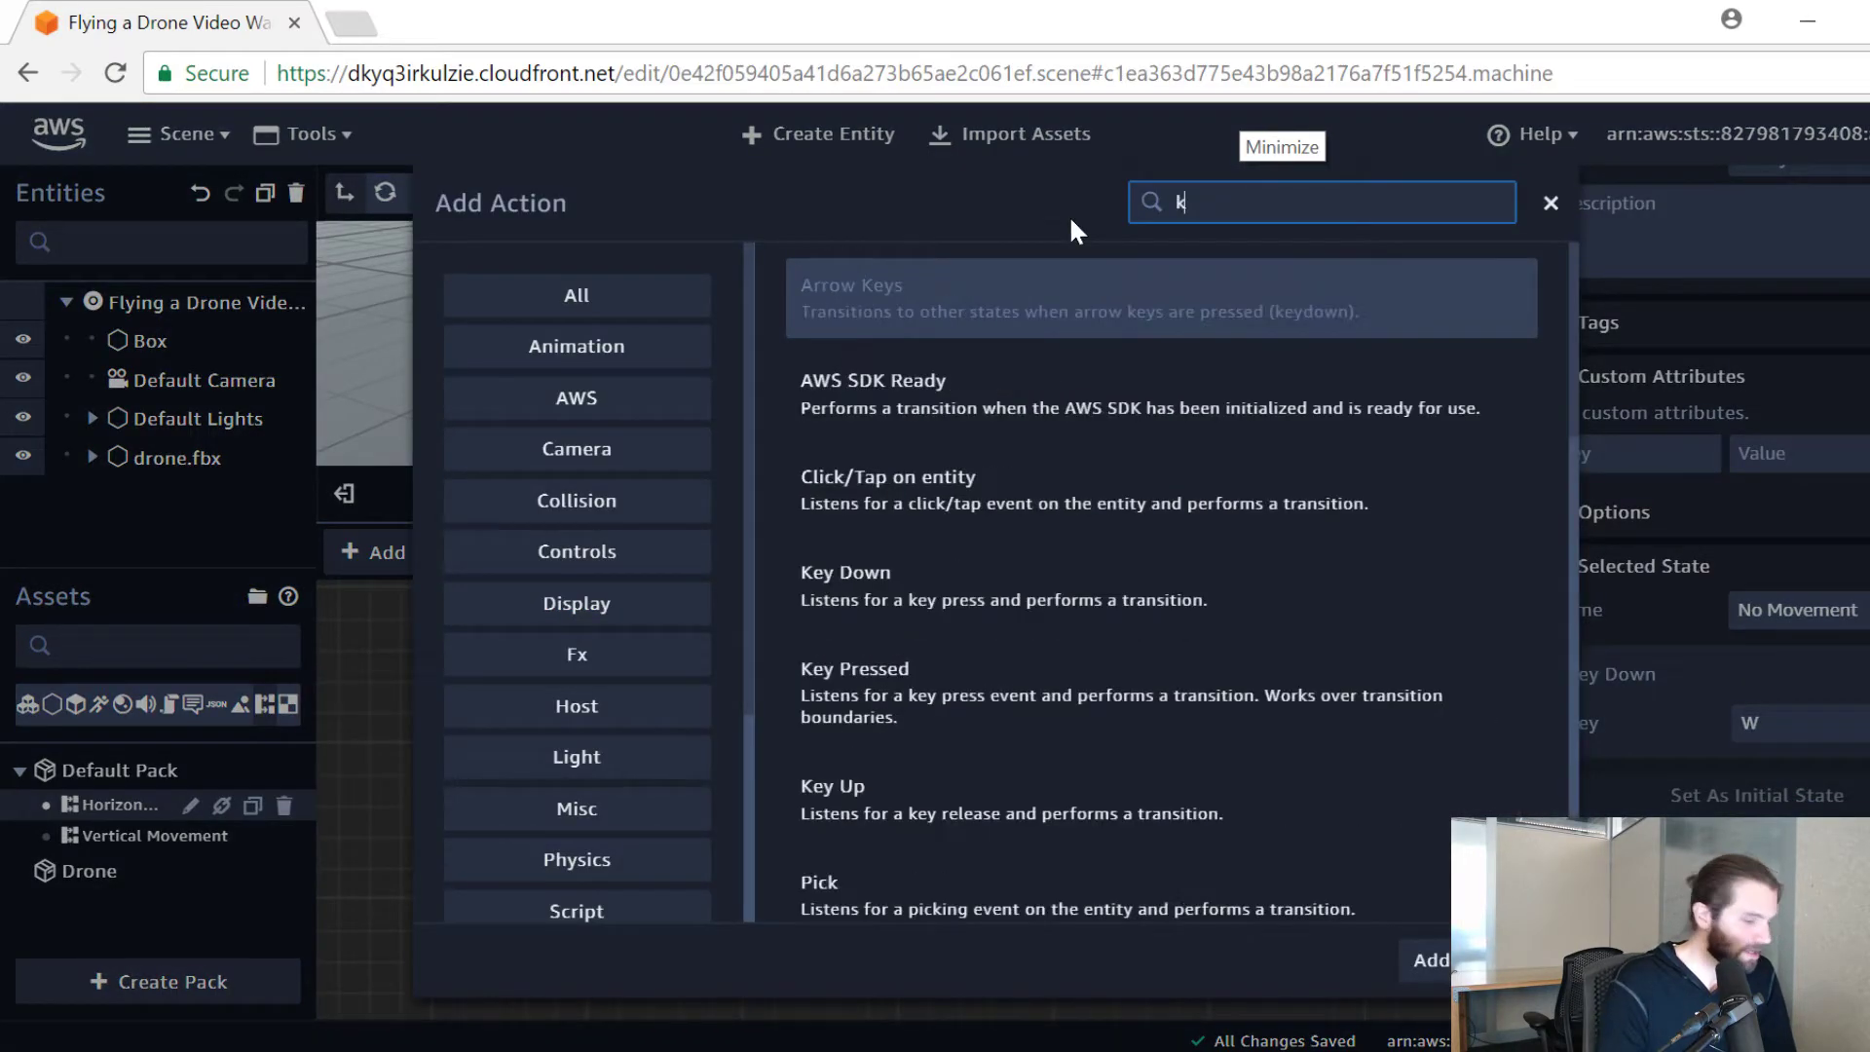
type("ey")
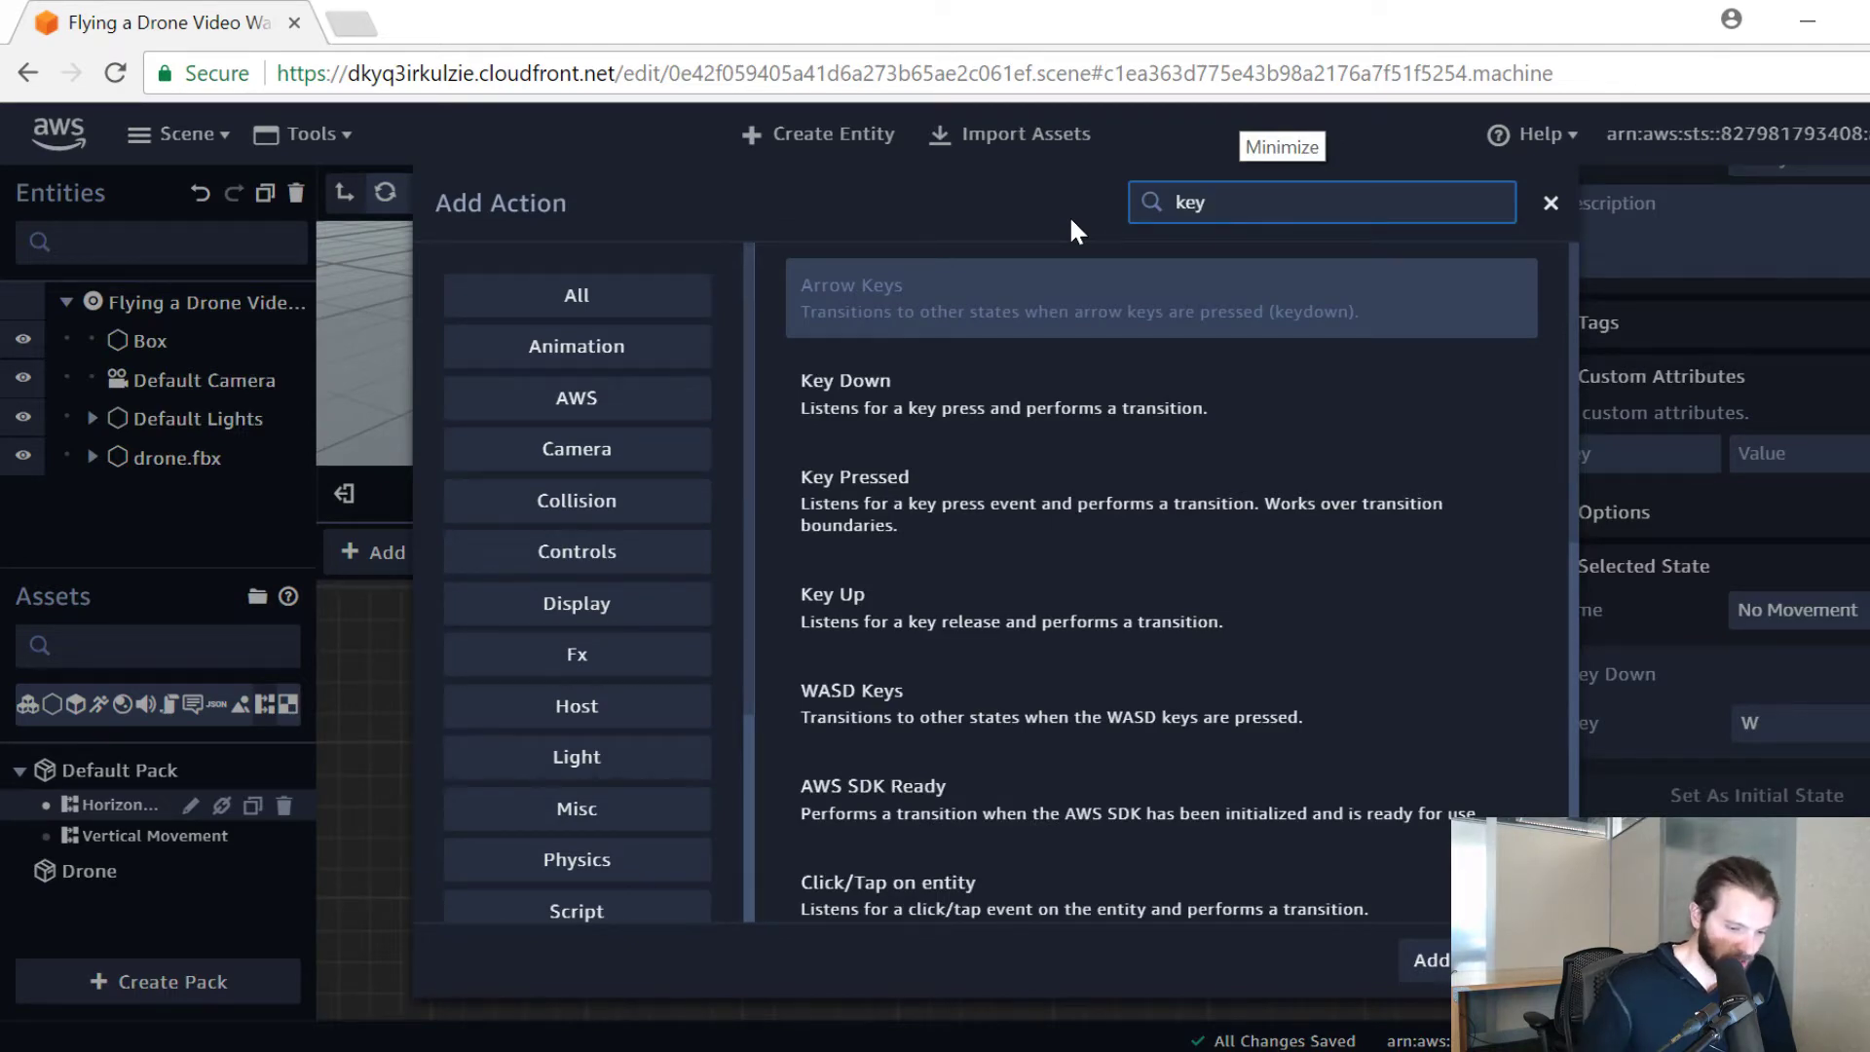
left_click(1003, 399)
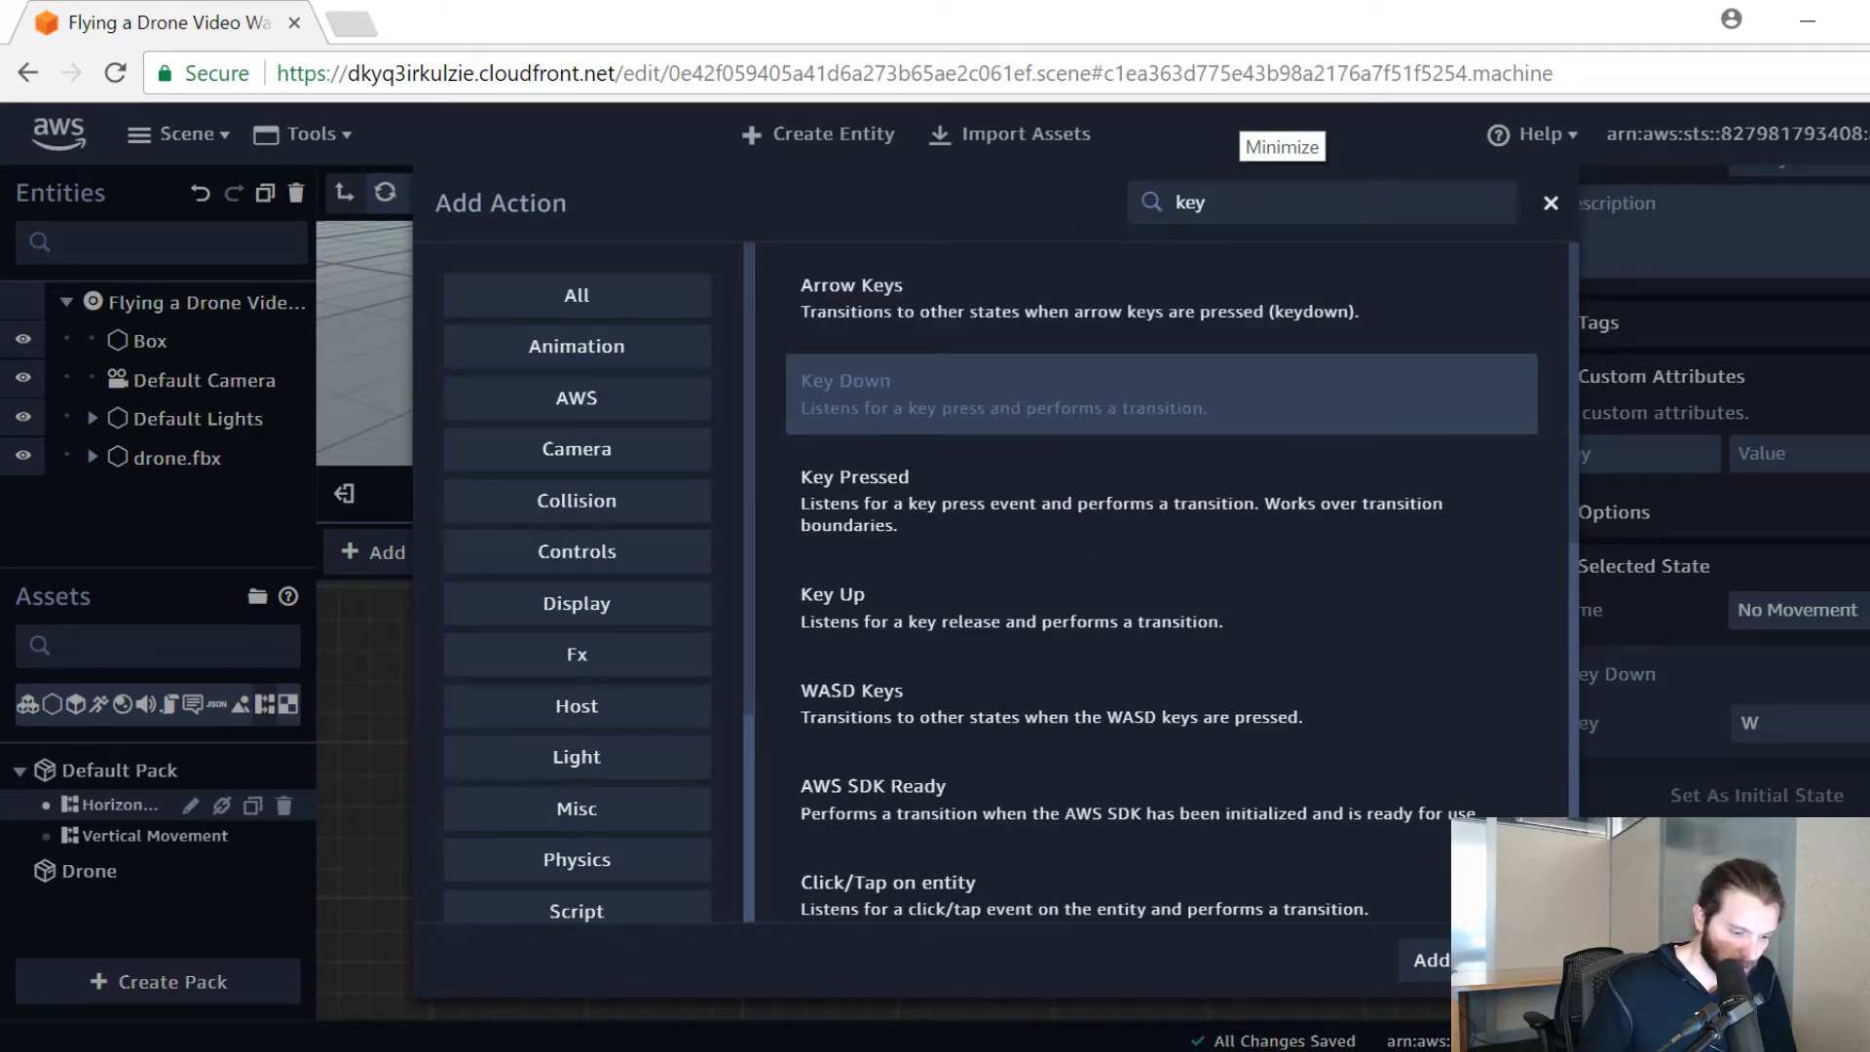
left_click(1428, 959)
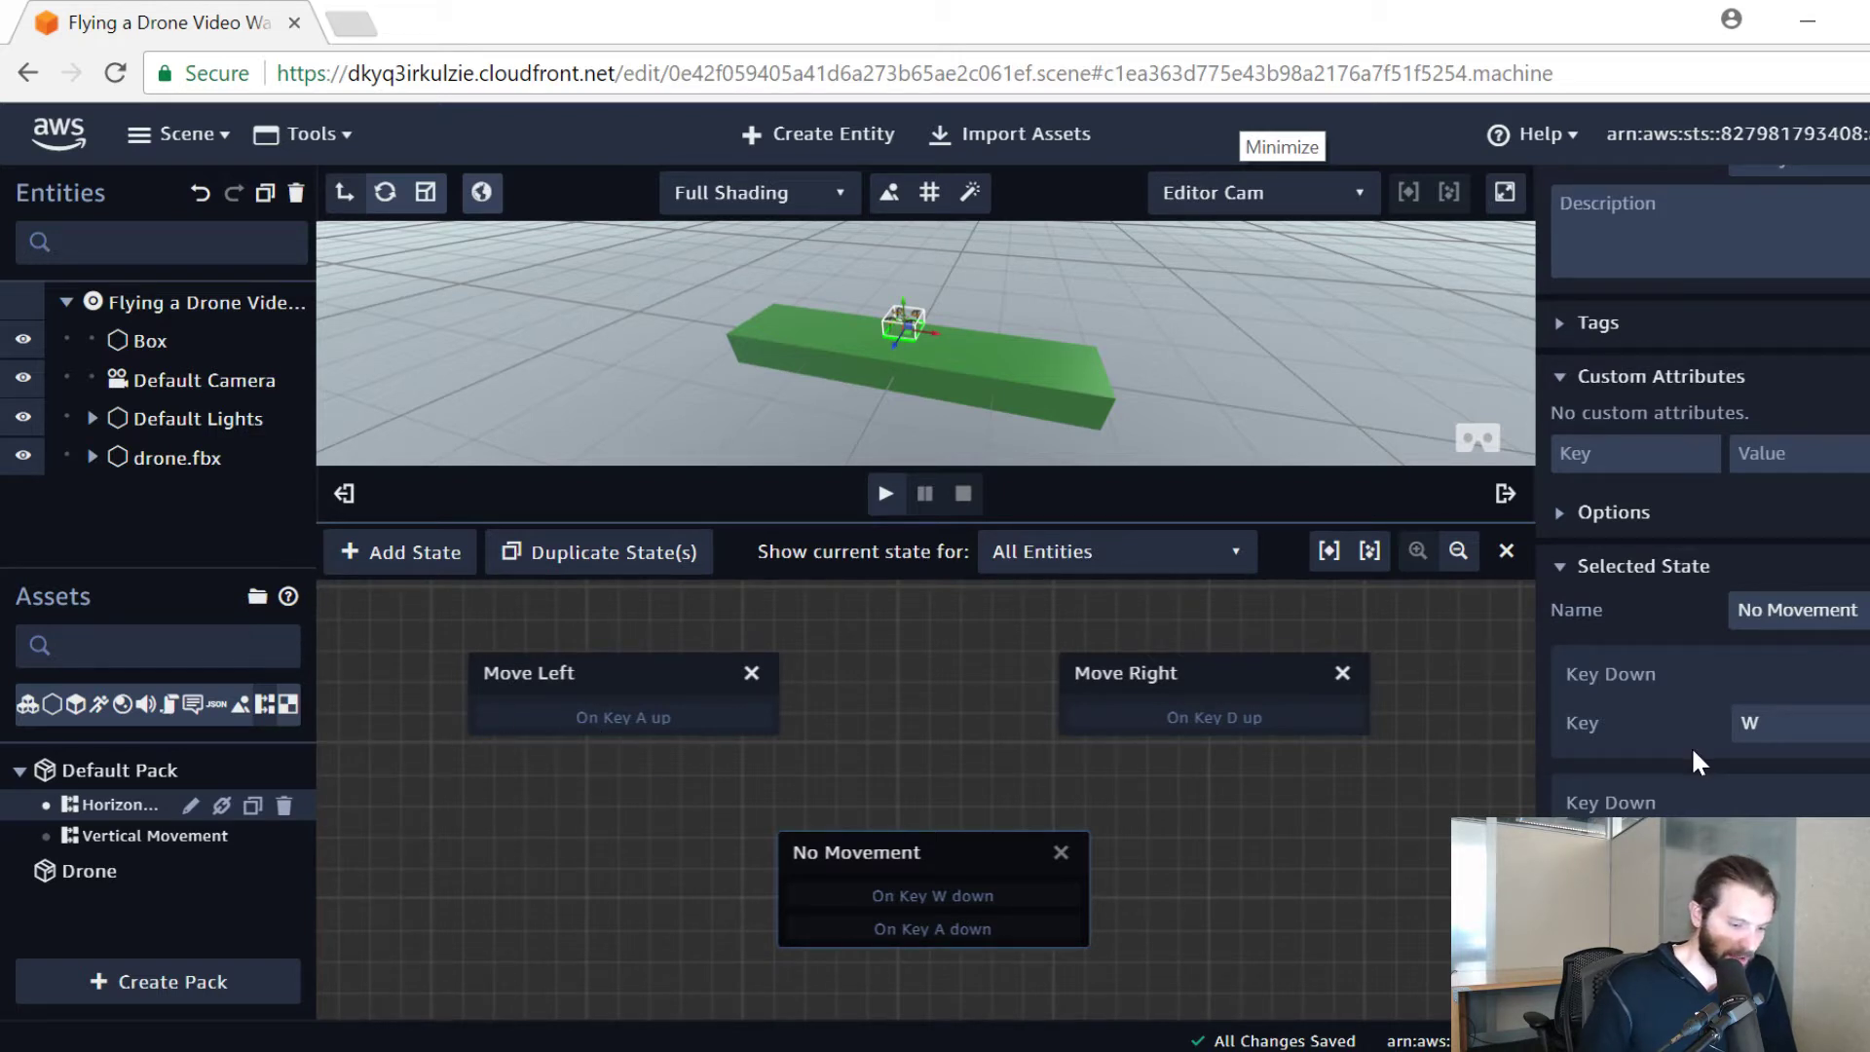
Step: Set the first Key Down action of the No Movement state to the D key
key("BackSpace")
type("D")
left_click(1270, 857)
left_click(923, 881)
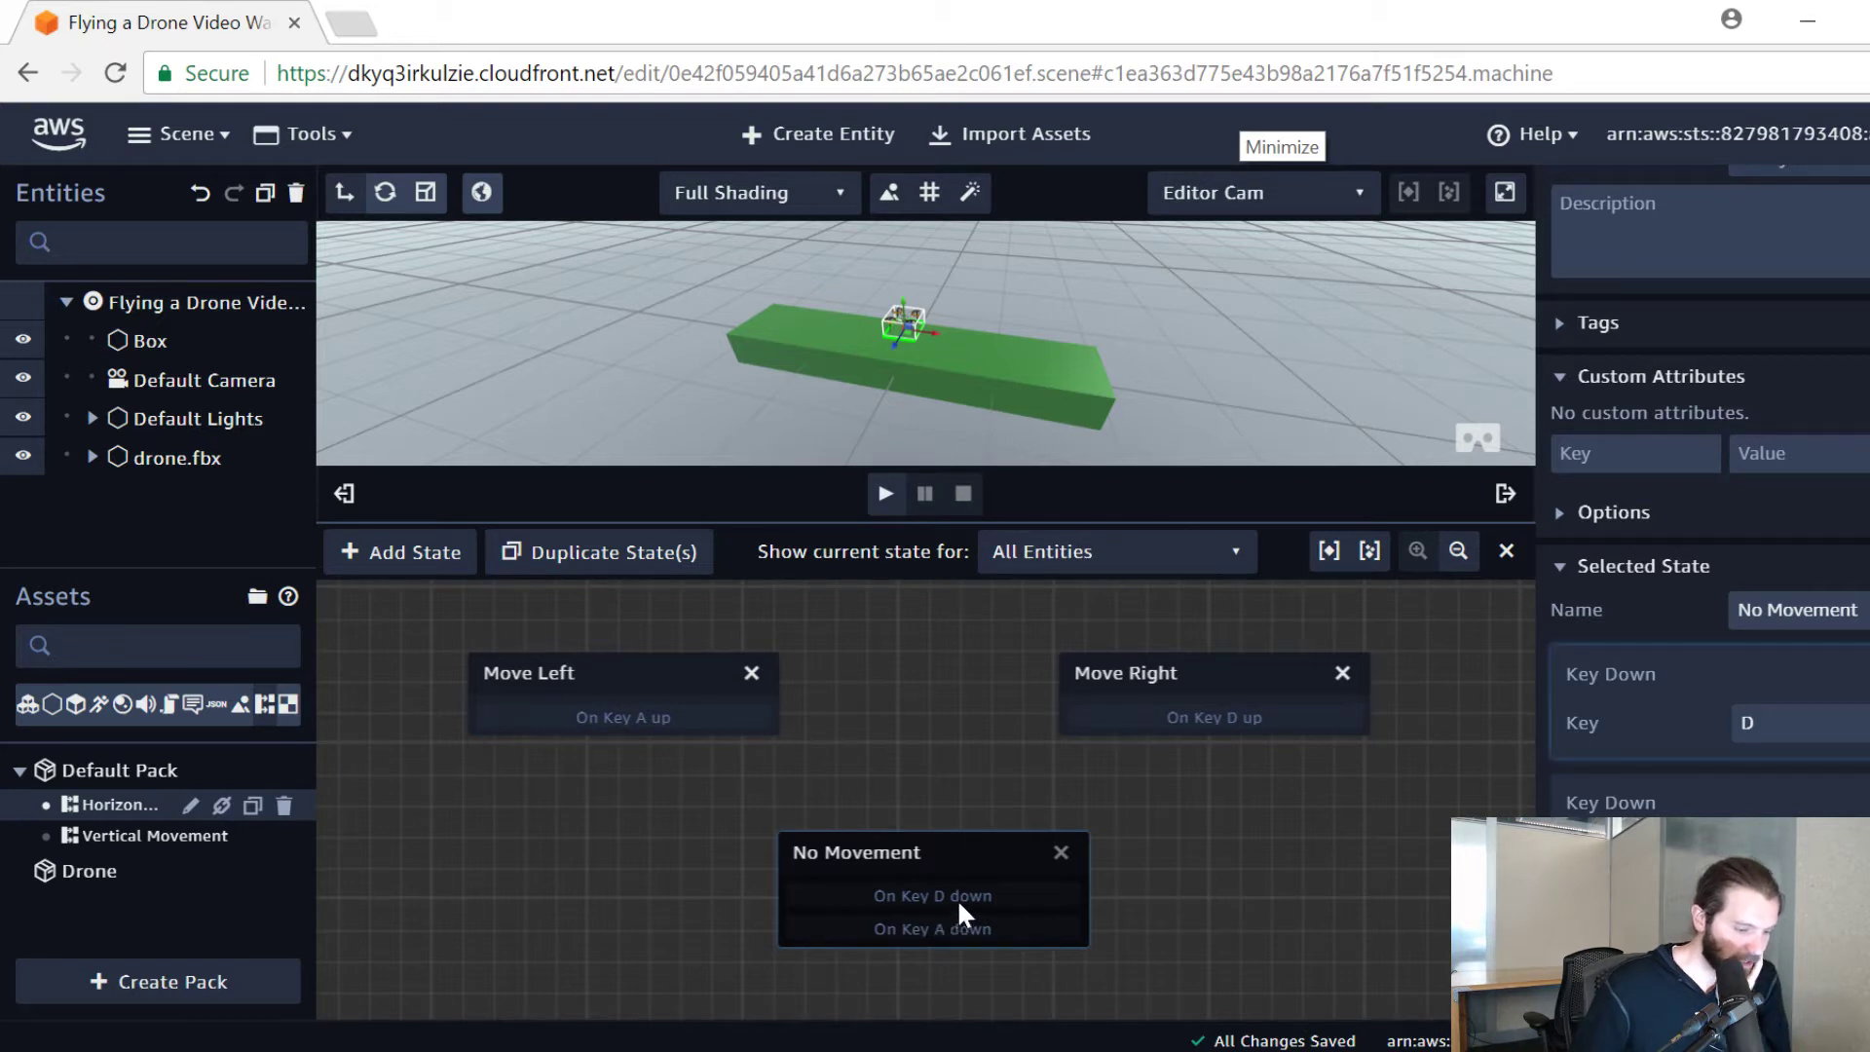
Step: Link No Movement's Key D down transition to Move Right, and Move Right's Key D up transition back to No Movement
left_click_drag(968, 894, 1208, 687)
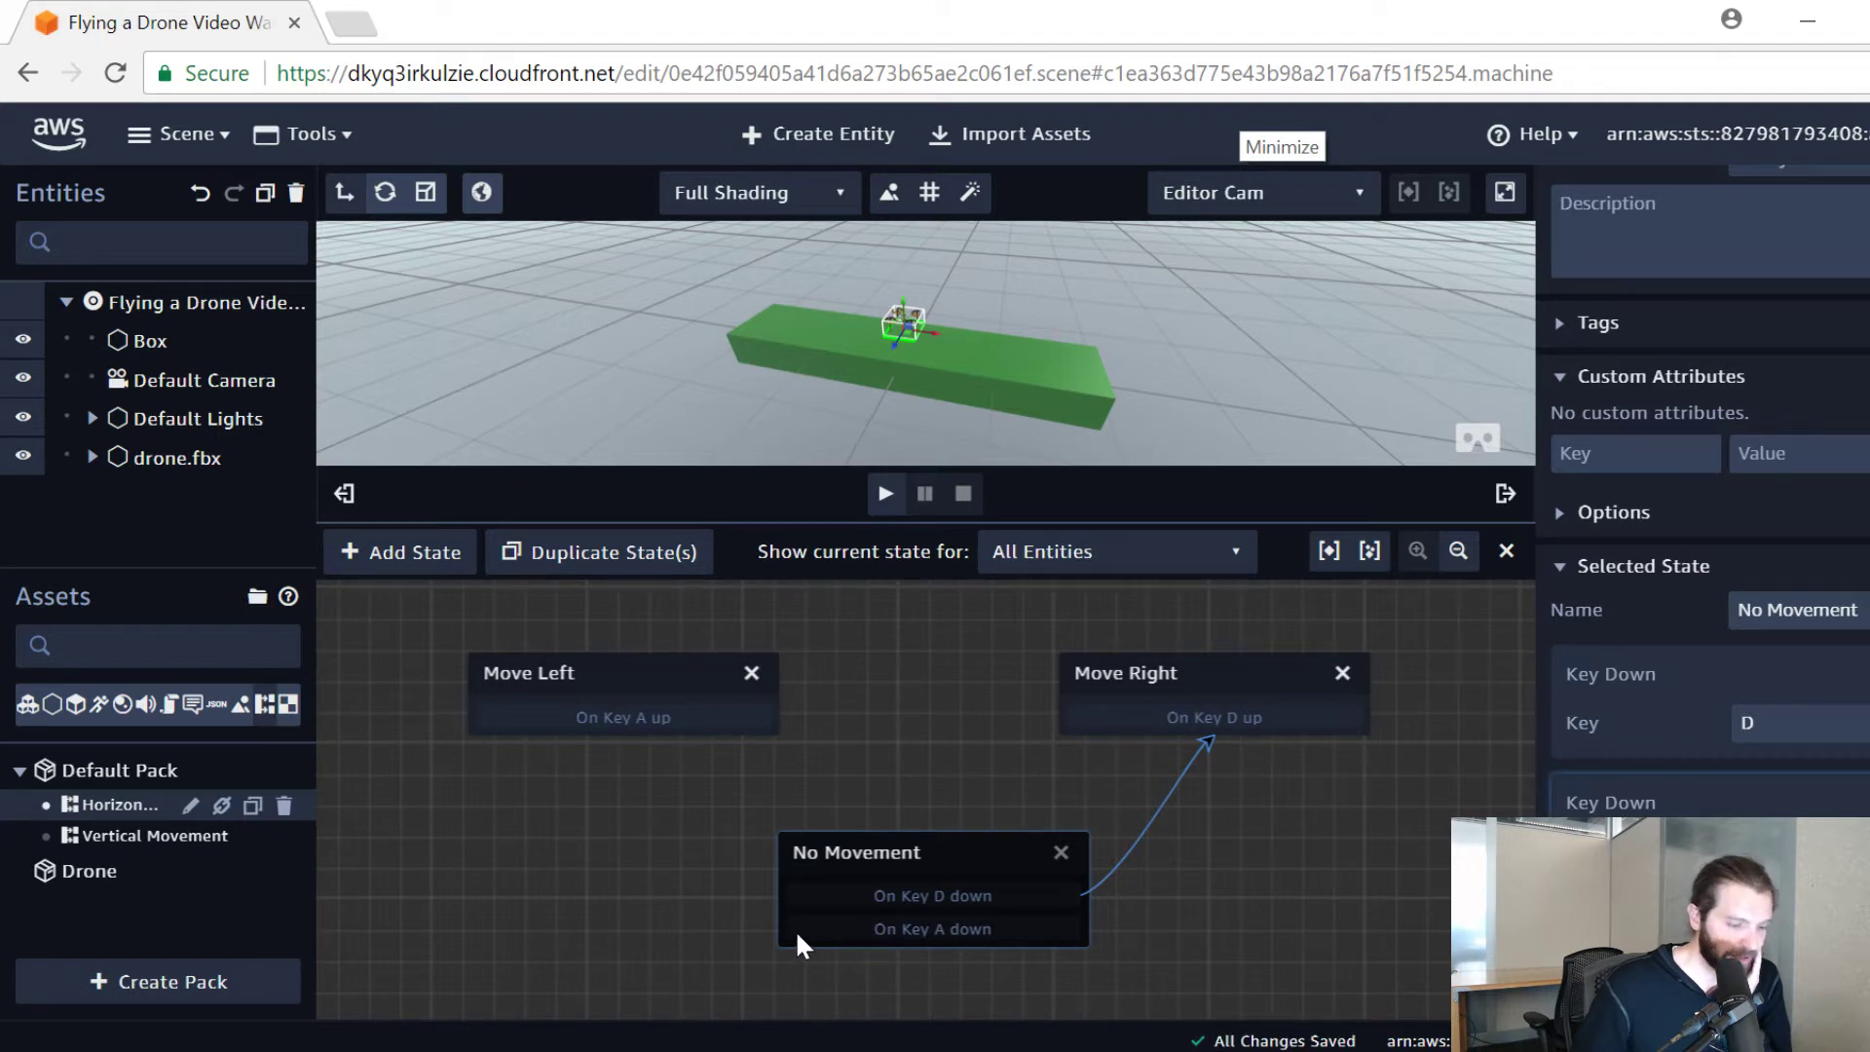
left_click_drag(819, 920, 747, 982)
left_click_drag(1154, 726, 978, 874)
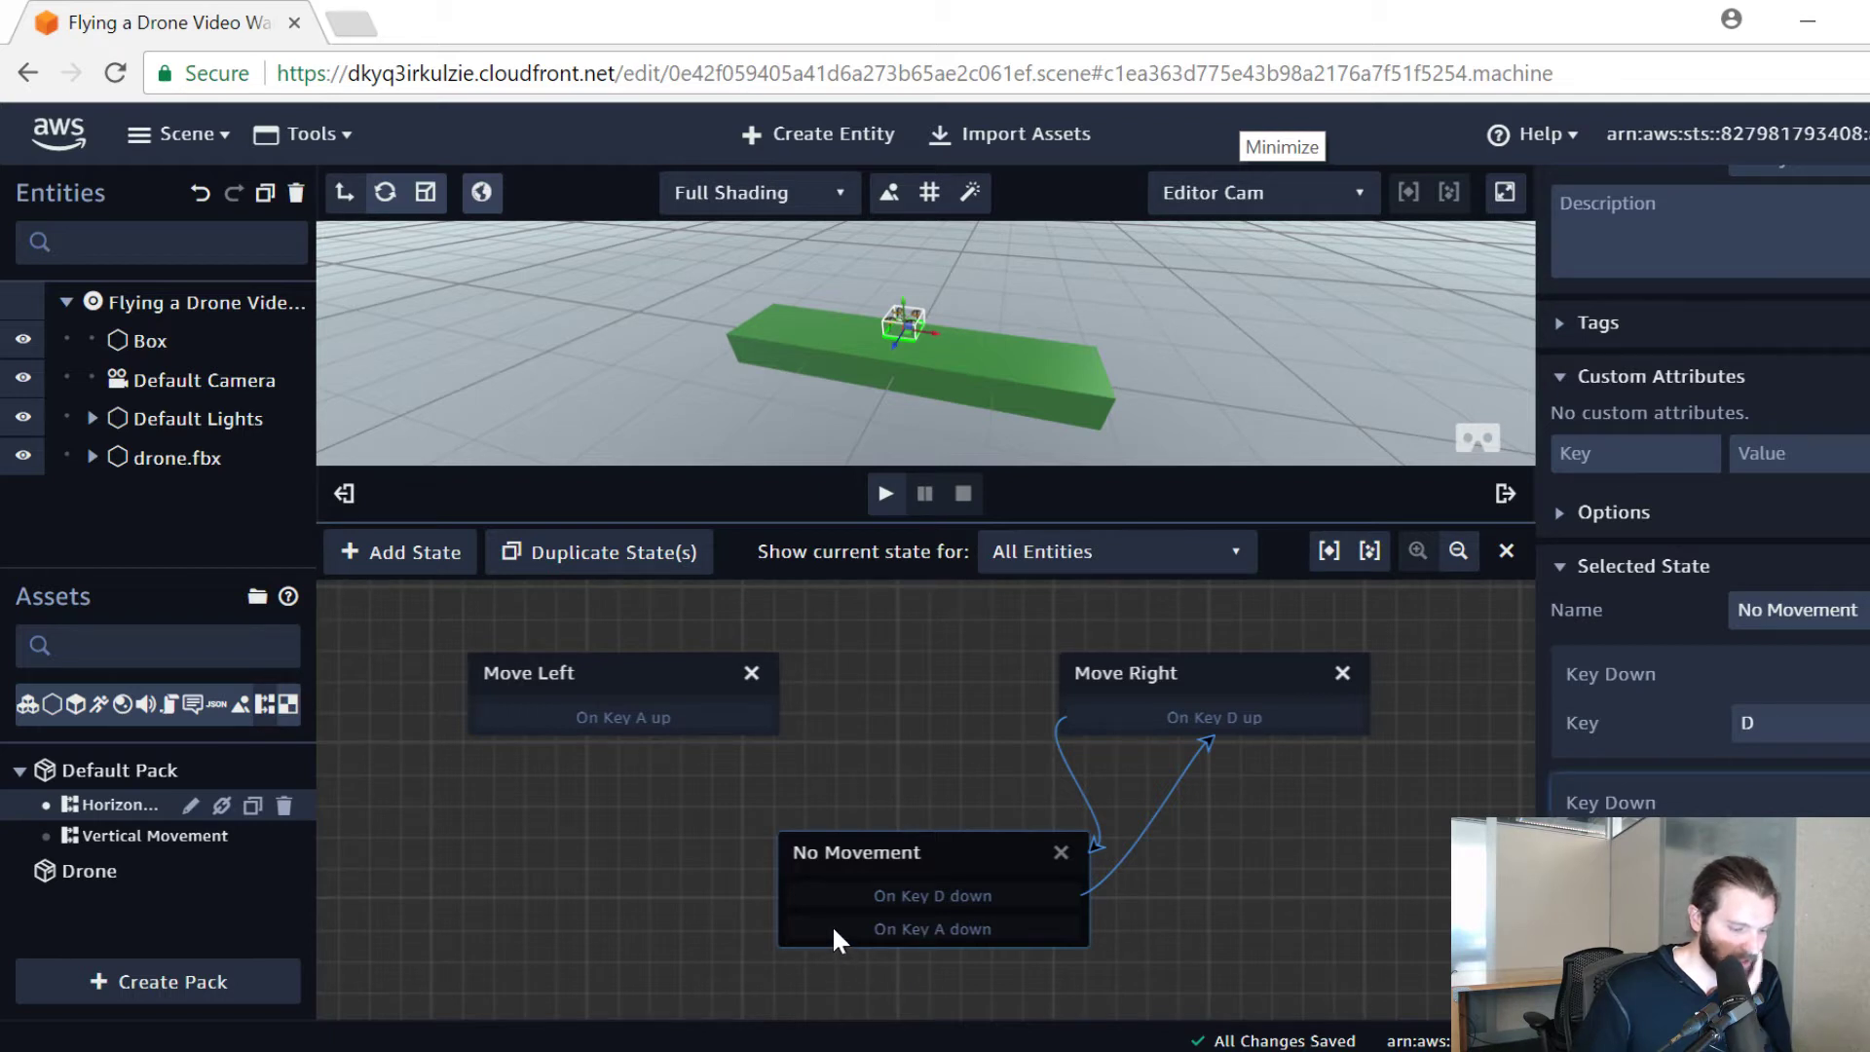
Step: Link No Movement's Key A down transition to Move Left and Move Left's Key A up transition back to No Movement, shifting Move Left slightly outward
left_click_drag(839, 926, 840, 926)
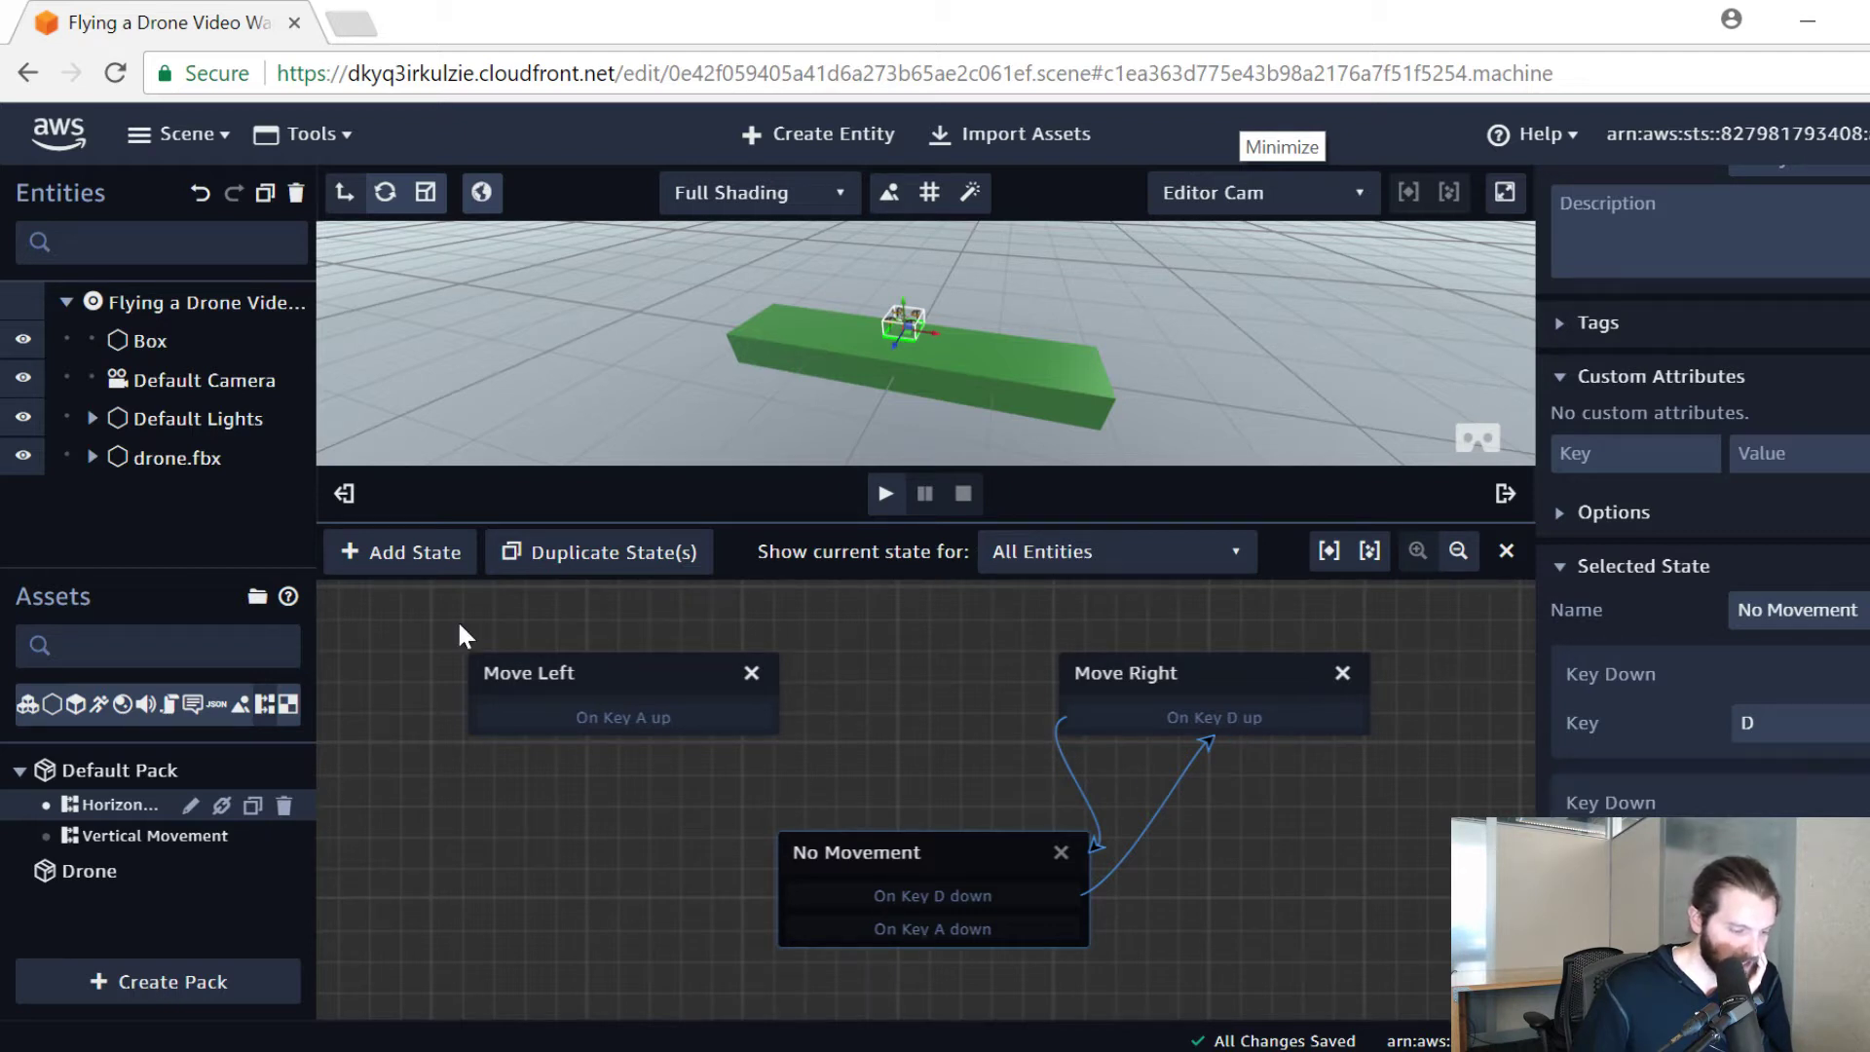
mouse_move(840, 924)
left_mouse_down()
mouse_move(647, 690)
mouse_move(637, 721)
mouse_move(693, 711)
mouse_move(664, 687)
mouse_move(781, 897)
left_mouse_up()
left_click_drag(701, 679, 647, 689)
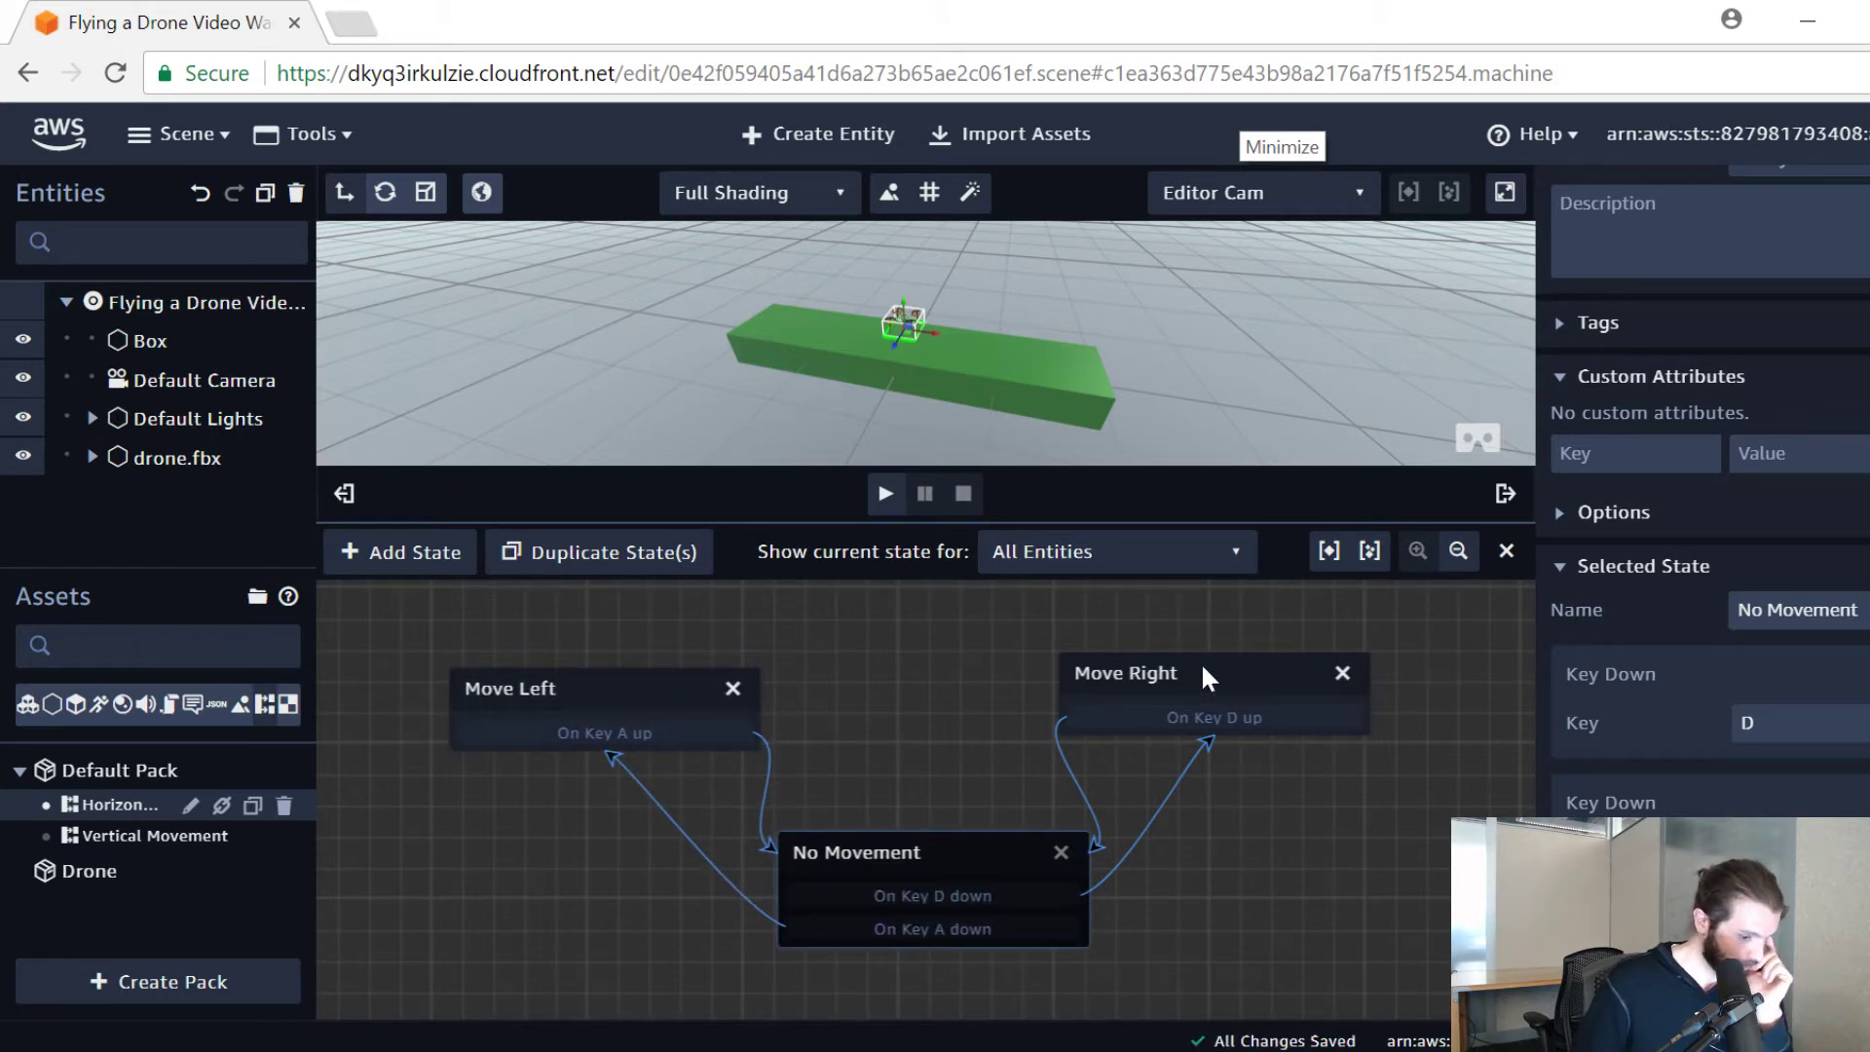
Step: Spread out the state graph by shifting Move Right outward and centring No Movement below the two Move states
left_click_drag(1201, 670, 1242, 699)
mouse_move(884, 844)
left_mouse_down()
mouse_move(898, 852)
mouse_move(878, 862)
left_mouse_up()
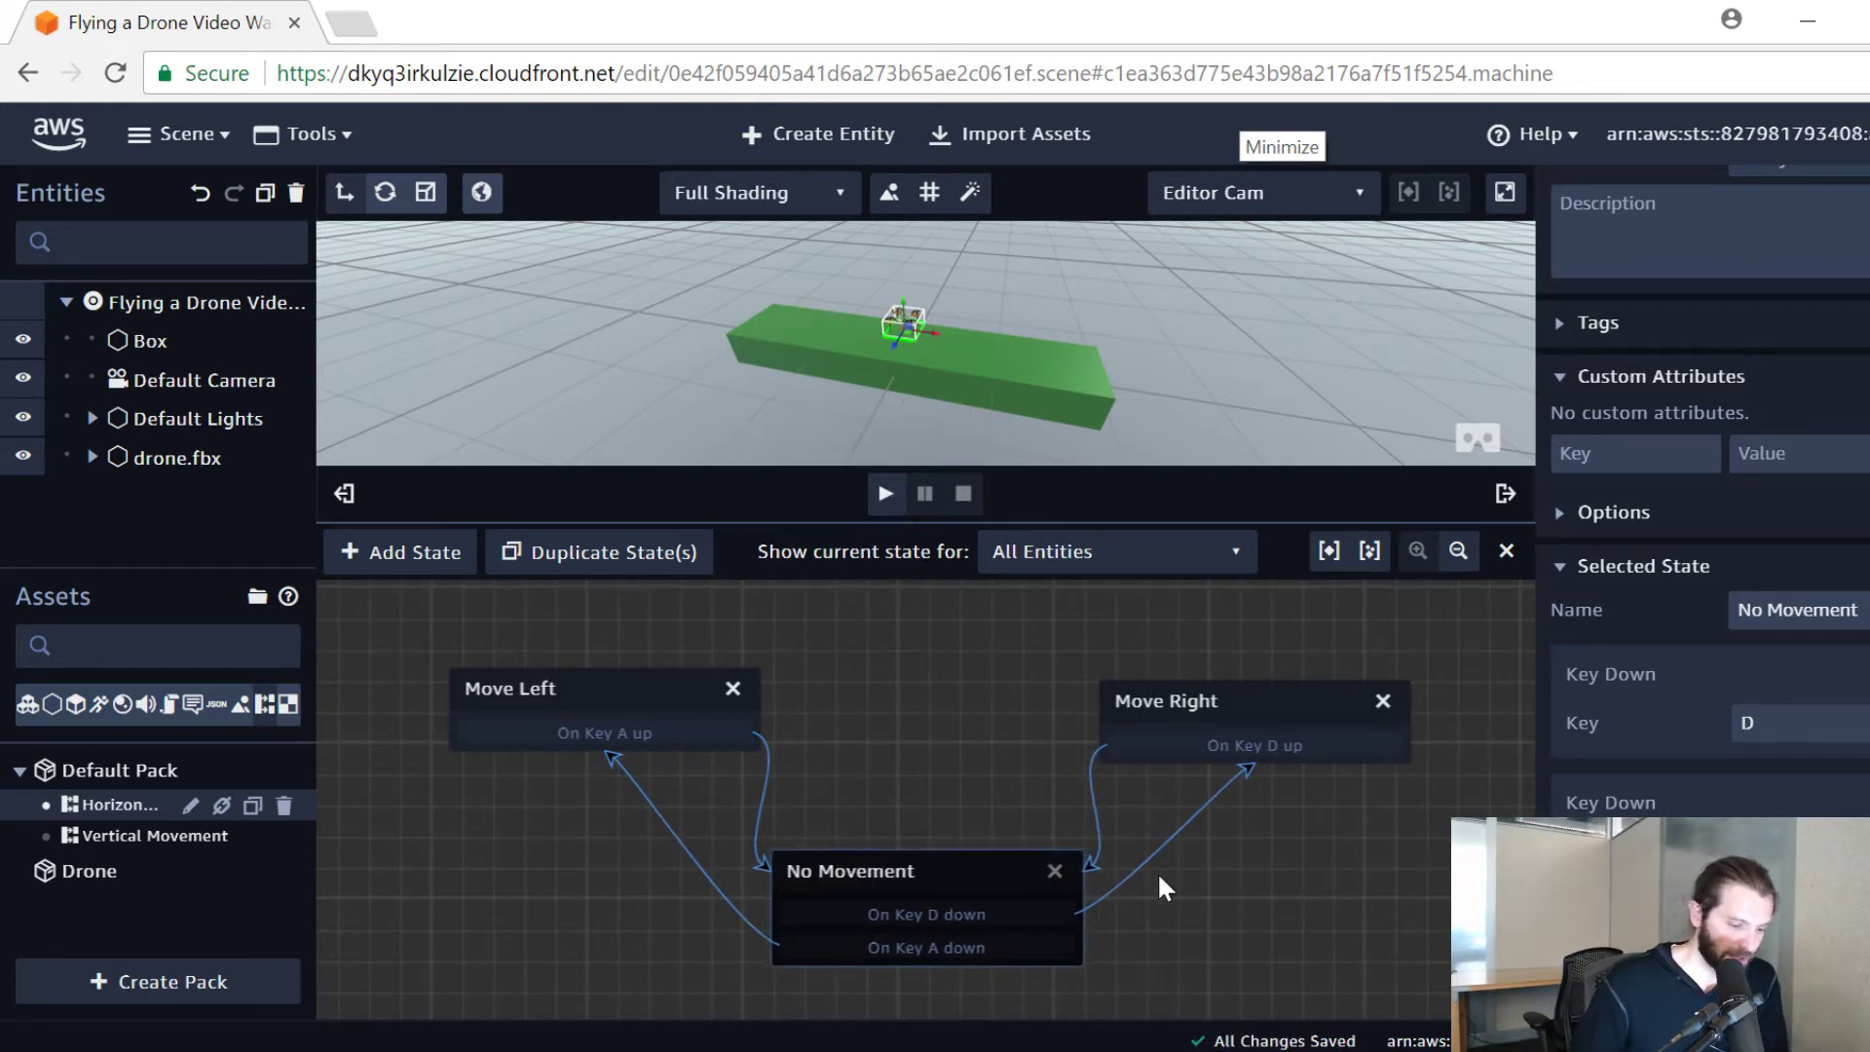
scroll(1769, 775, "down", 2)
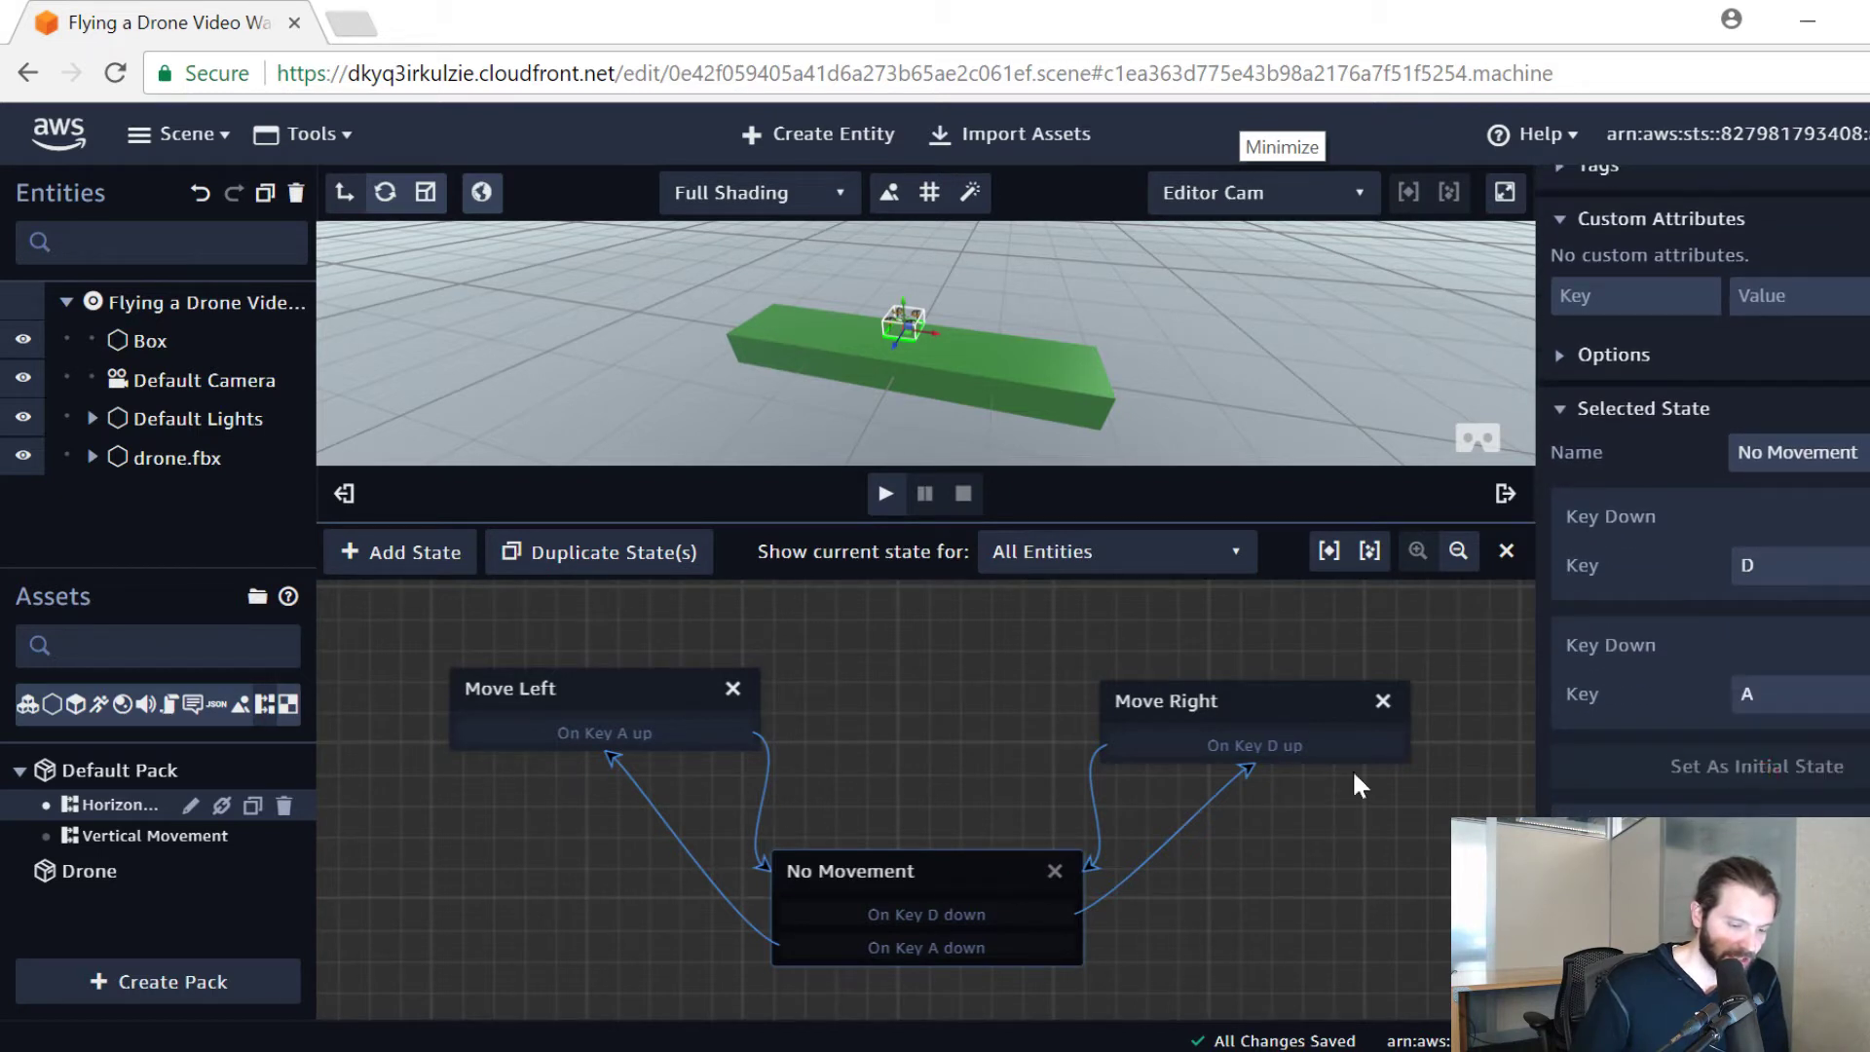
left_click_drag(890, 883, 935, 849)
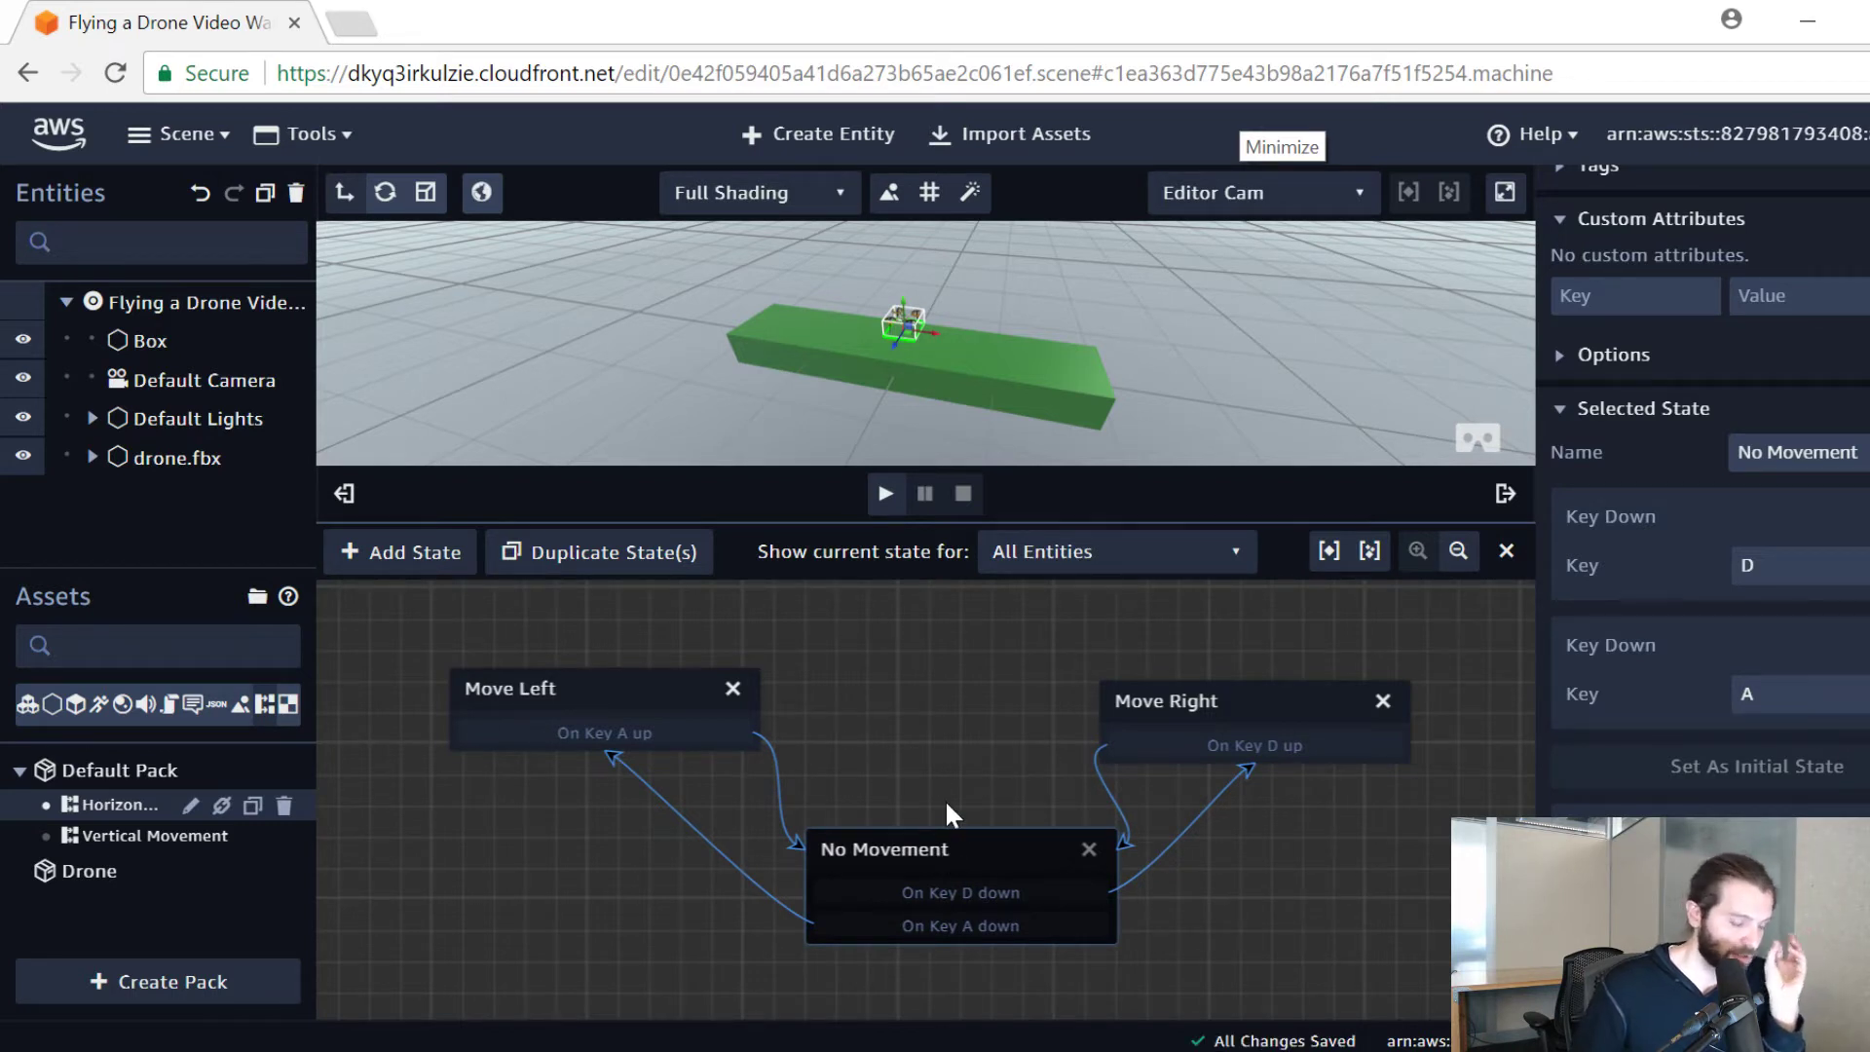
left_click_drag(854, 836, 856, 845)
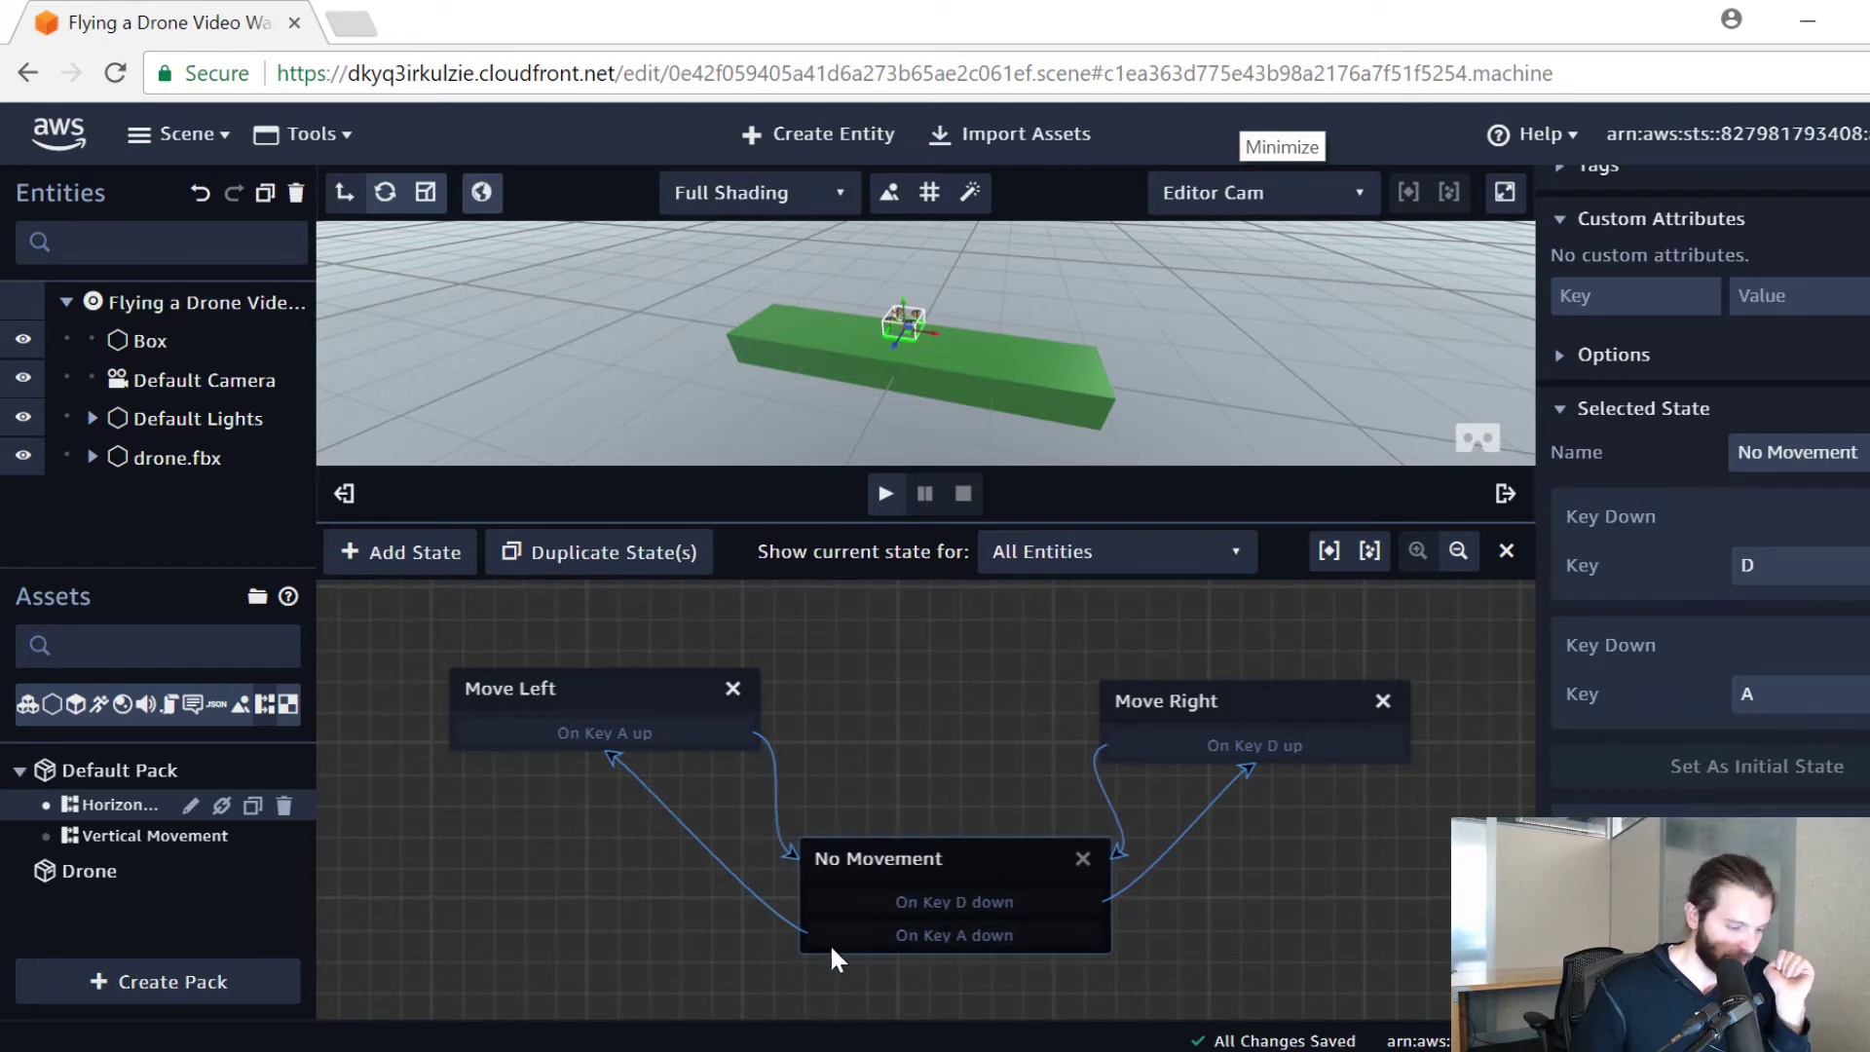
left_click_drag(892, 854, 898, 843)
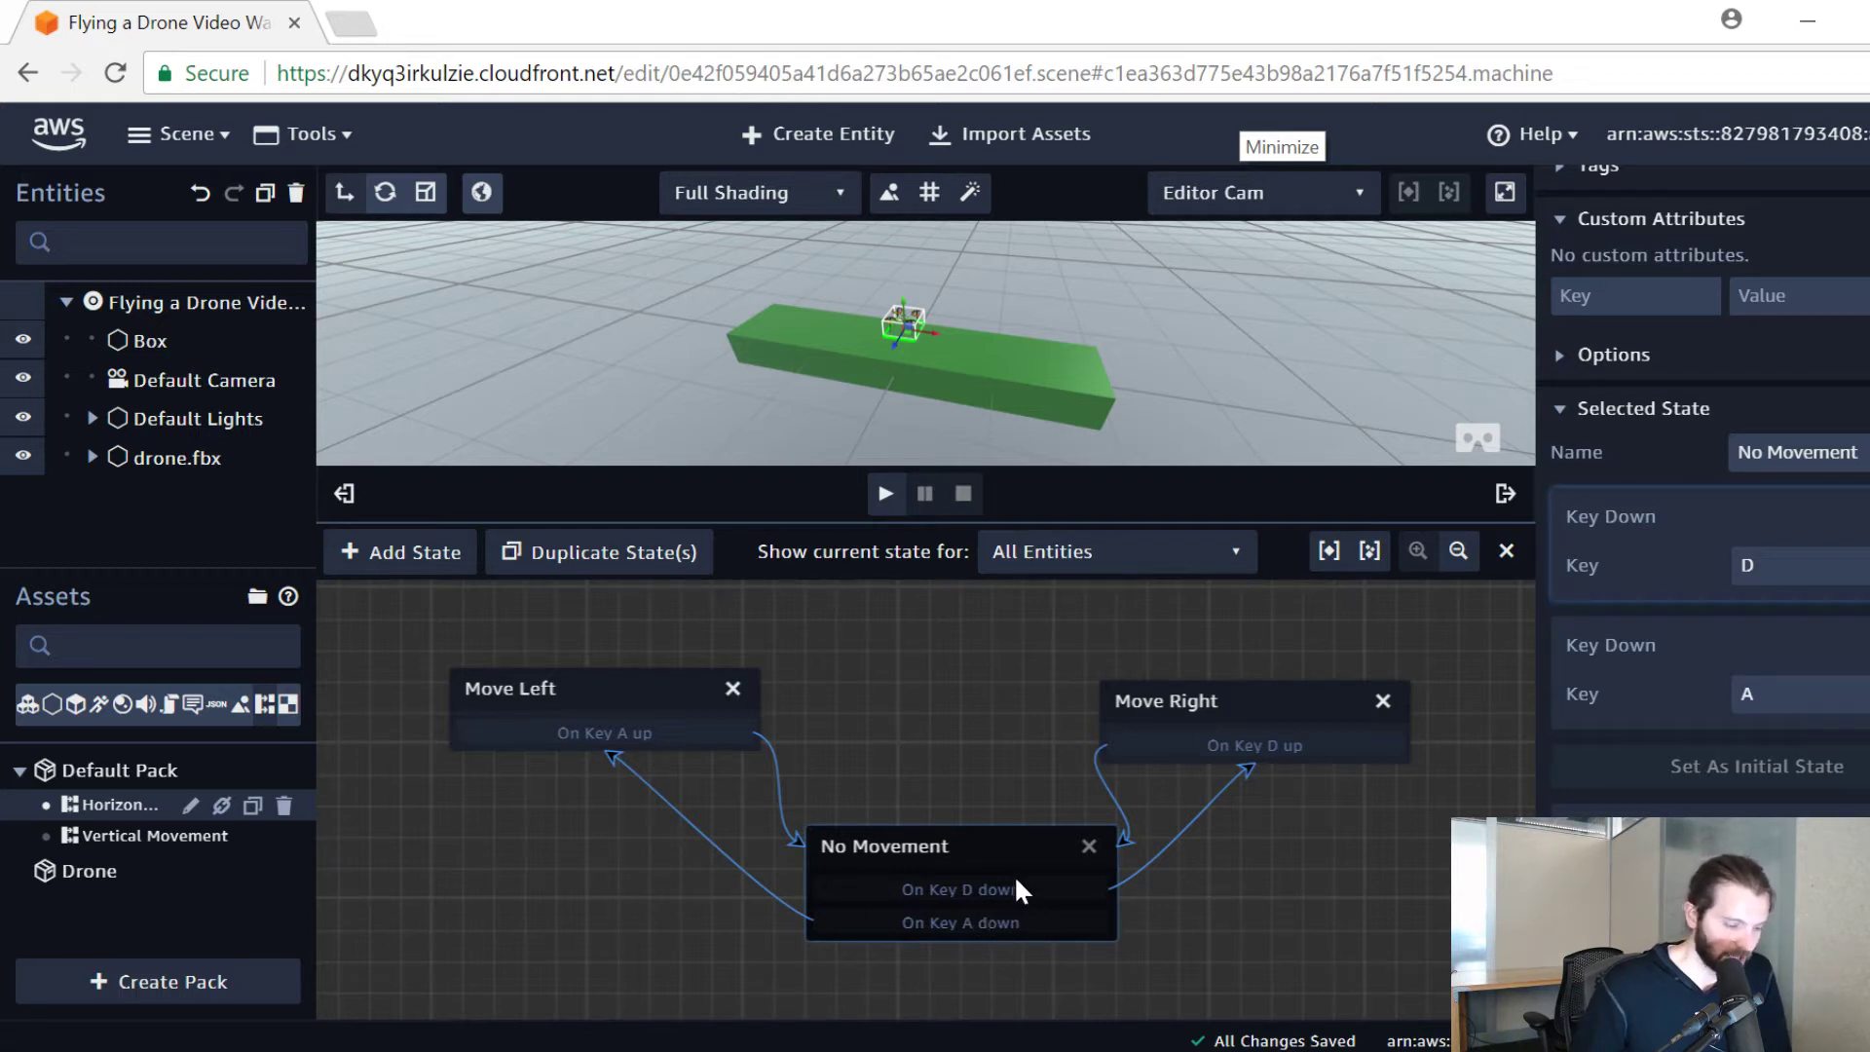
left_click_drag(1188, 699, 1236, 703)
left_click_drag(954, 838, 960, 842)
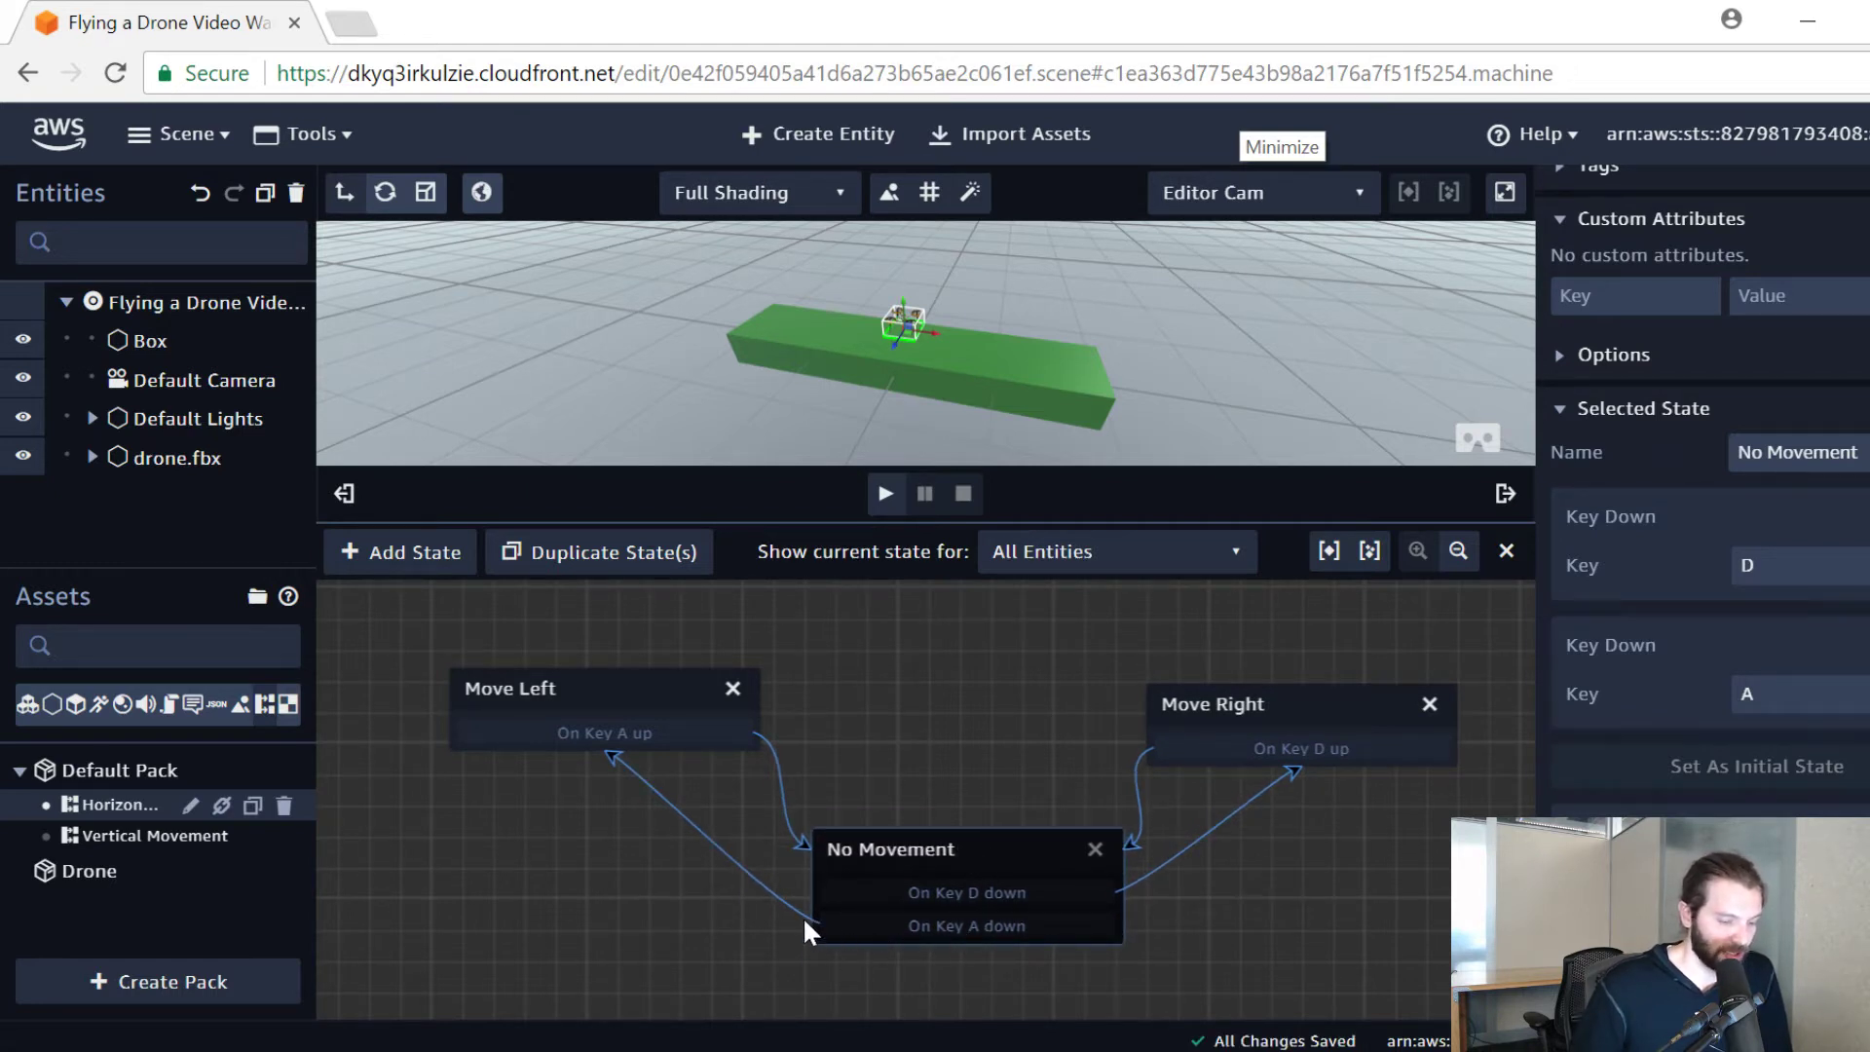
Step: Review the rigid body forces of the Move Left and Move Right states, and shift Move Right slightly up and outward
left_click(524, 688)
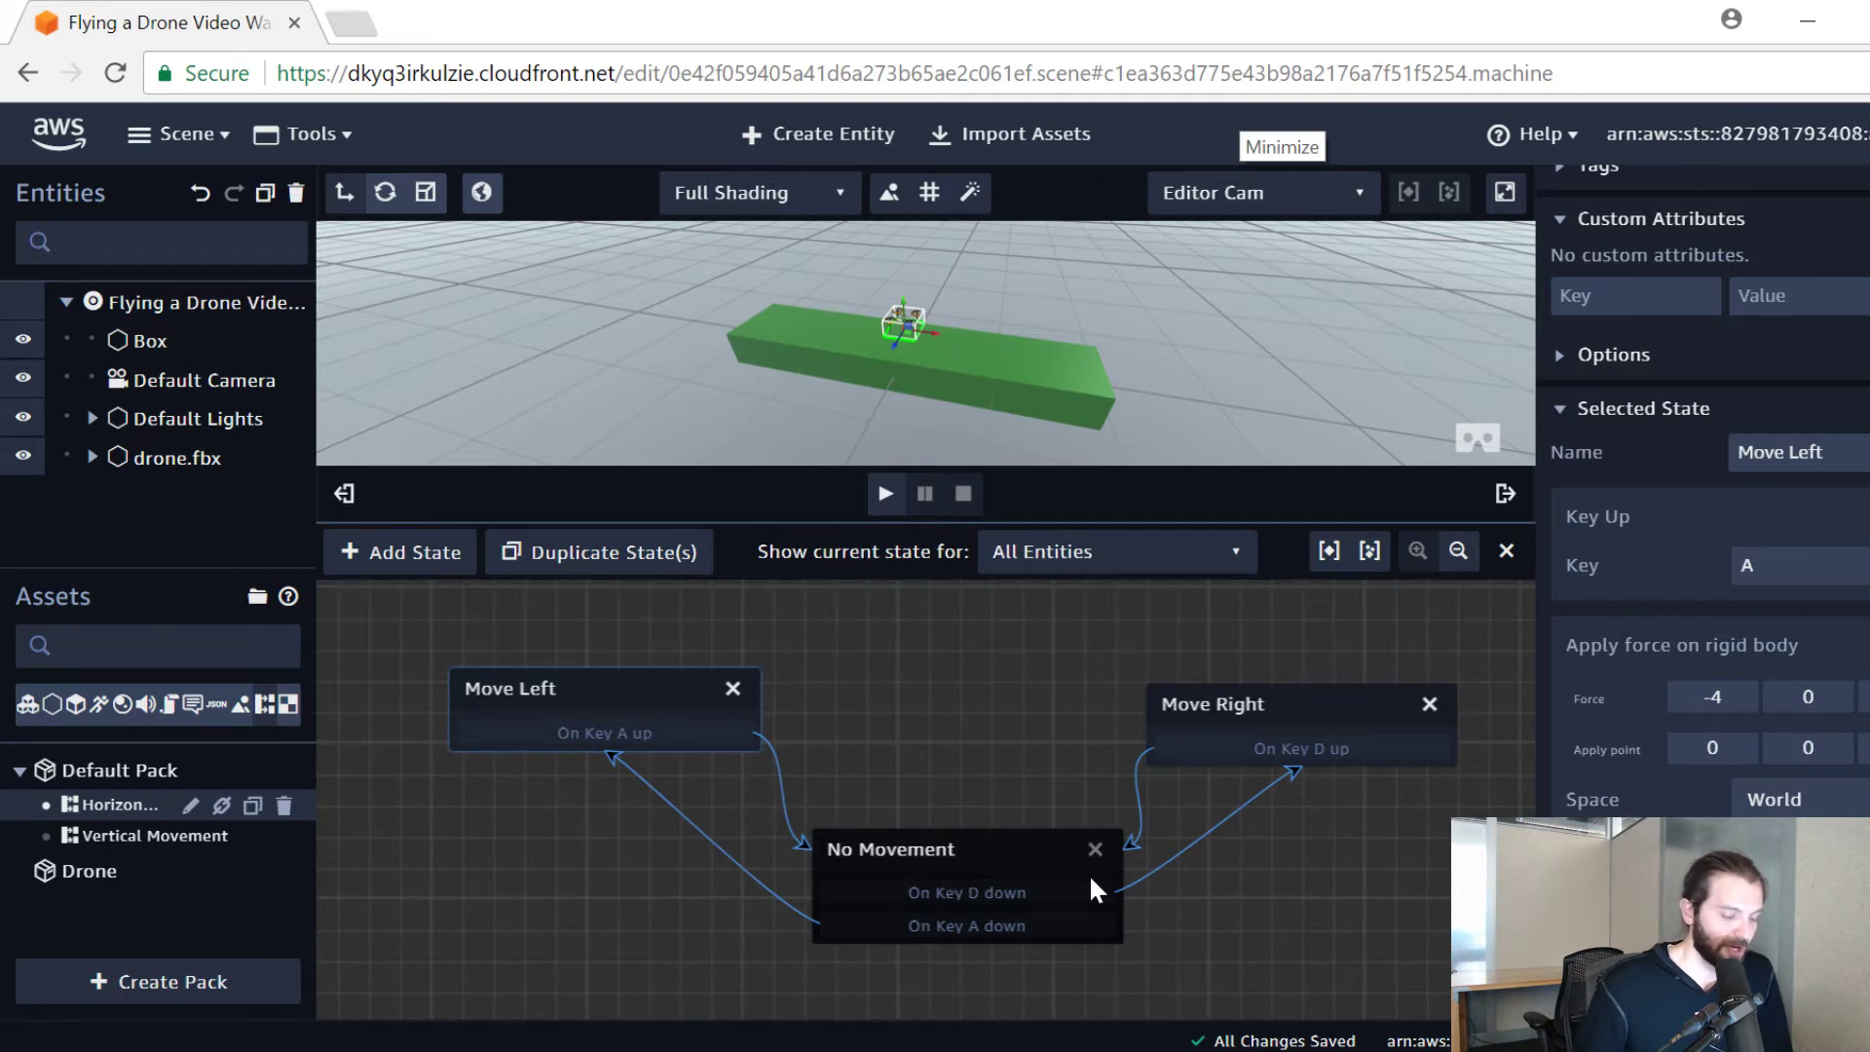
left_click(1317, 706)
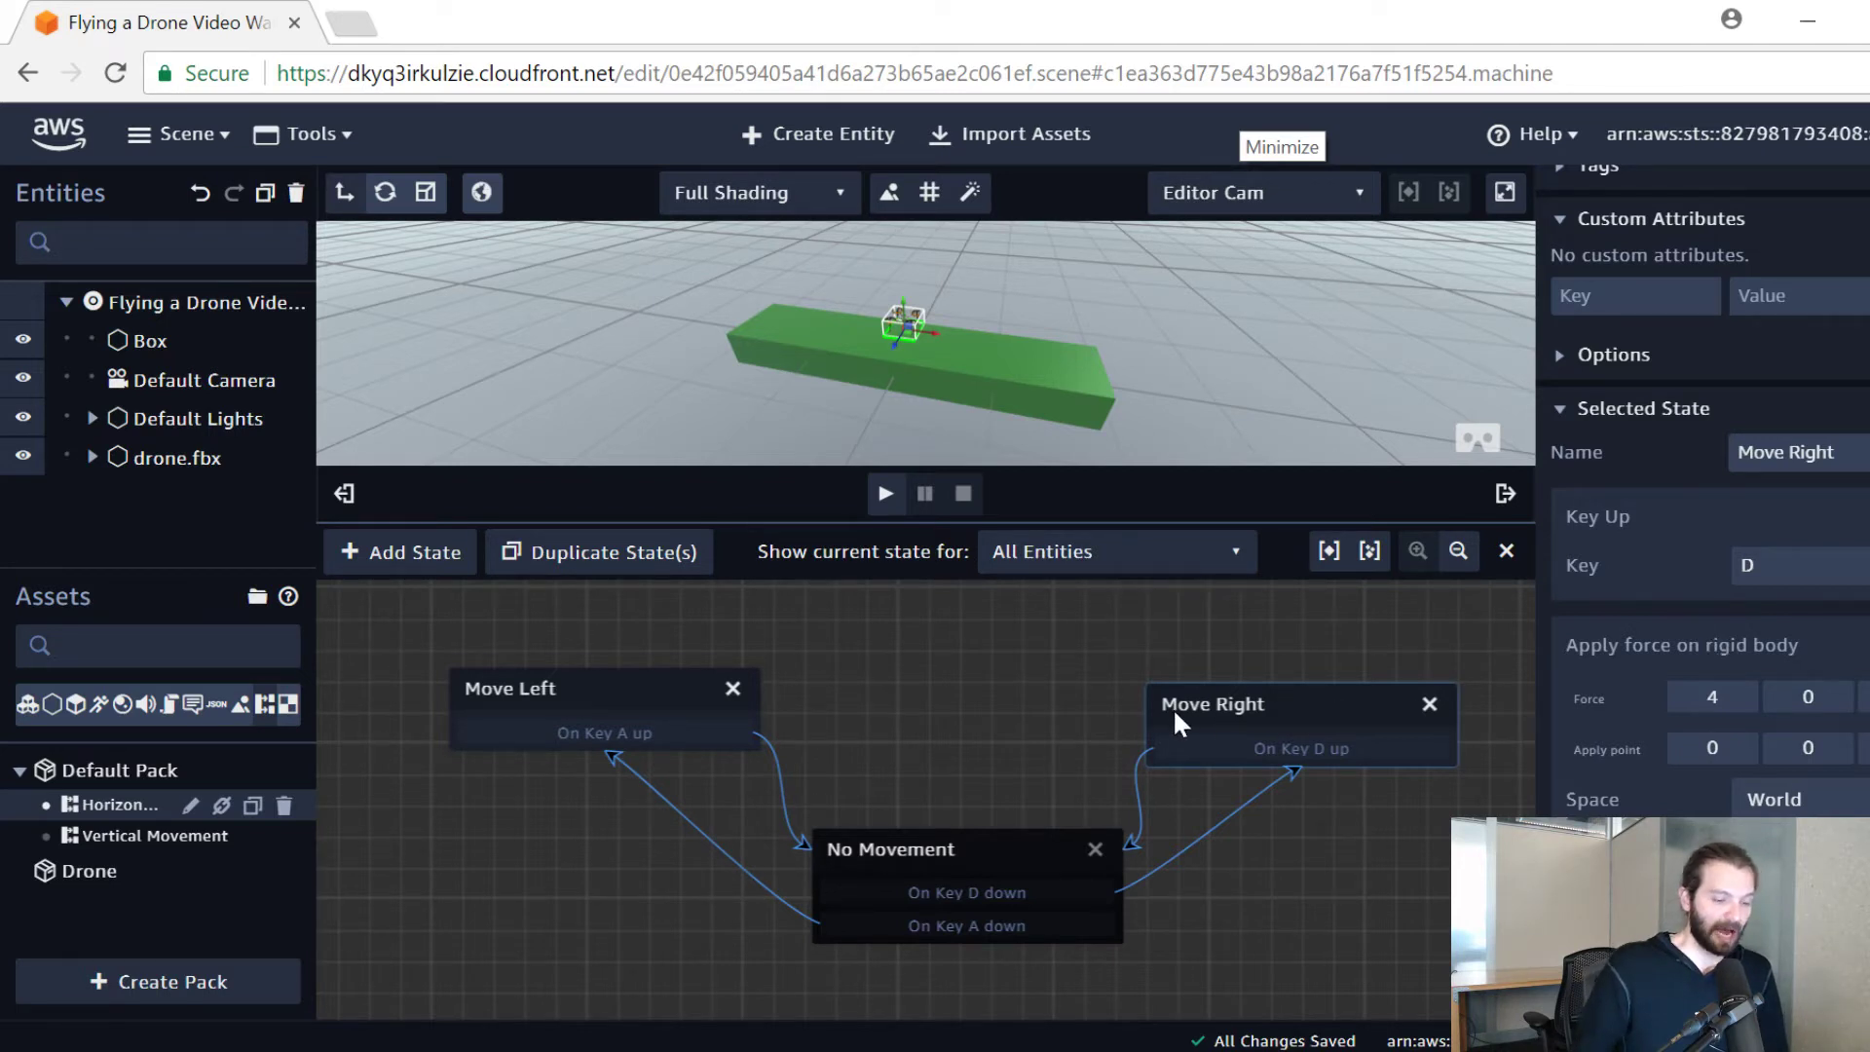
mouse_move(1270, 698)
left_mouse_down()
mouse_move(1284, 666)
mouse_move(1287, 685)
left_mouse_up()
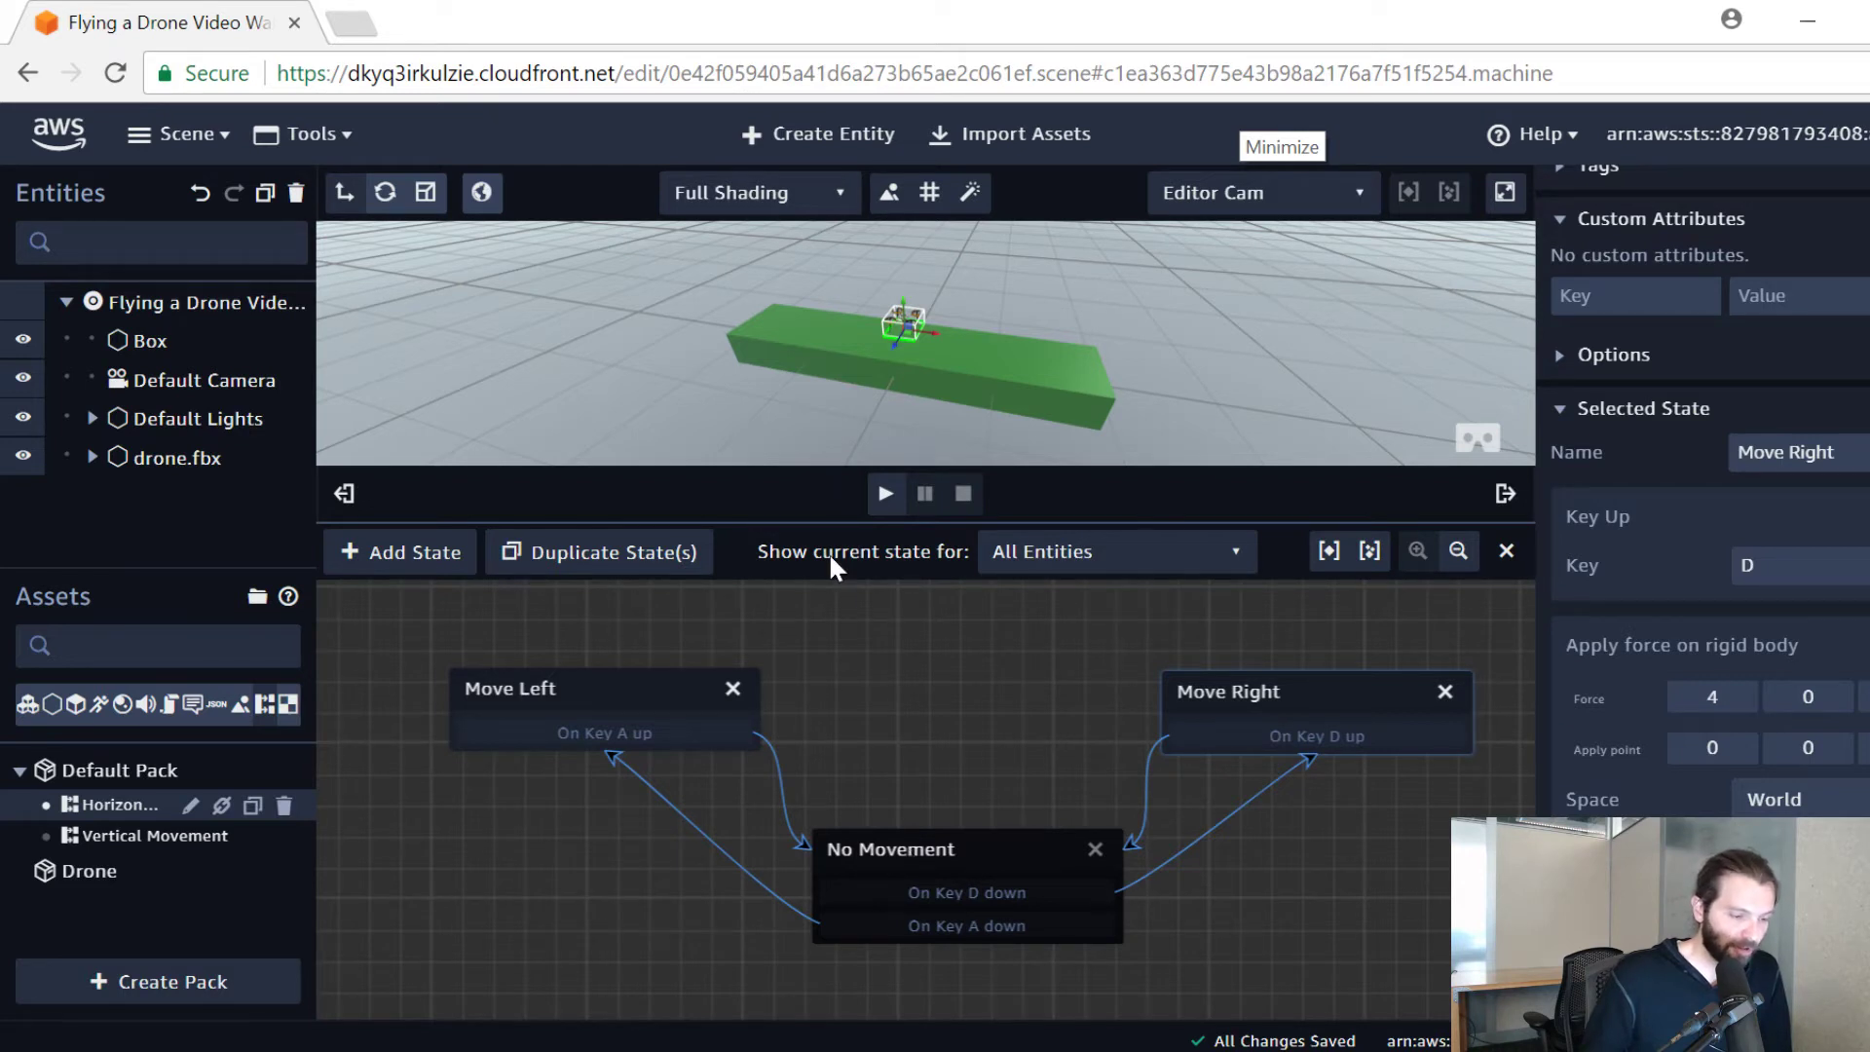
Step: Enlarge the scene view, play the scene, and test the horizontal state transitions with the A and D keys
left_click_drag(812, 526, 826, 581)
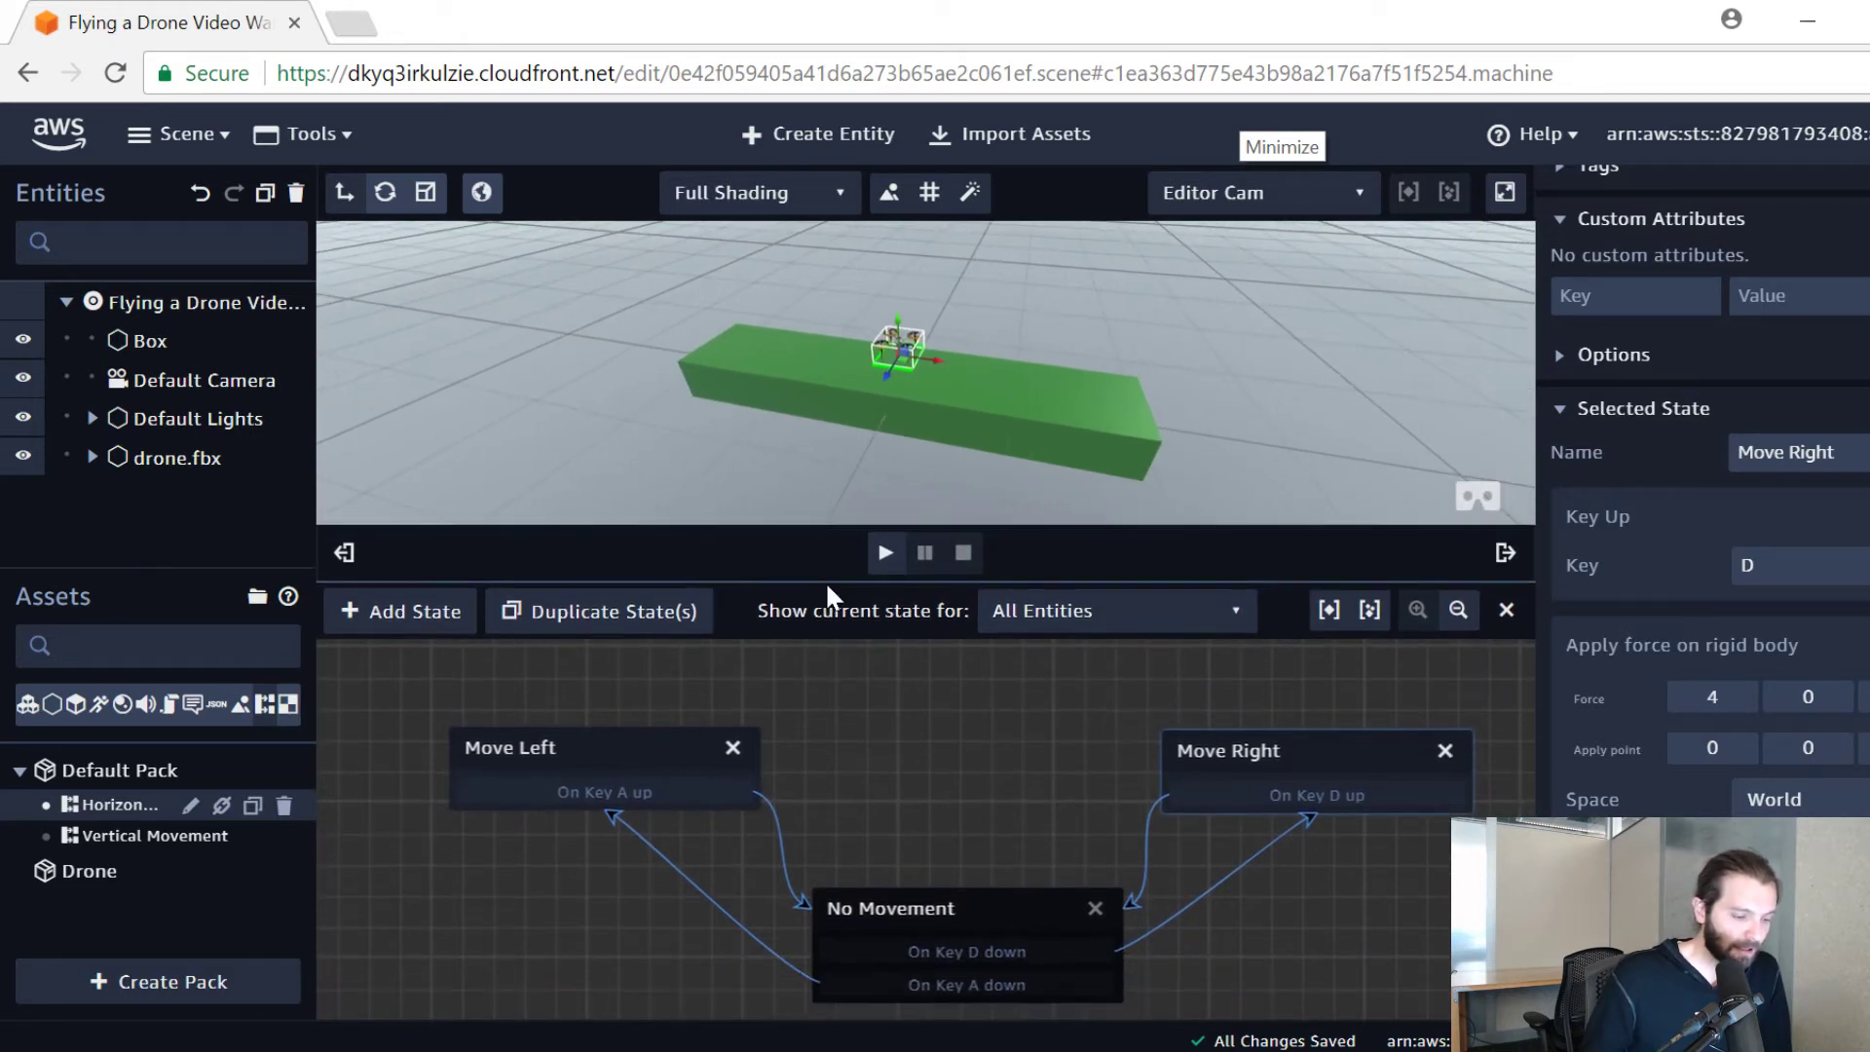
left_click(885, 552)
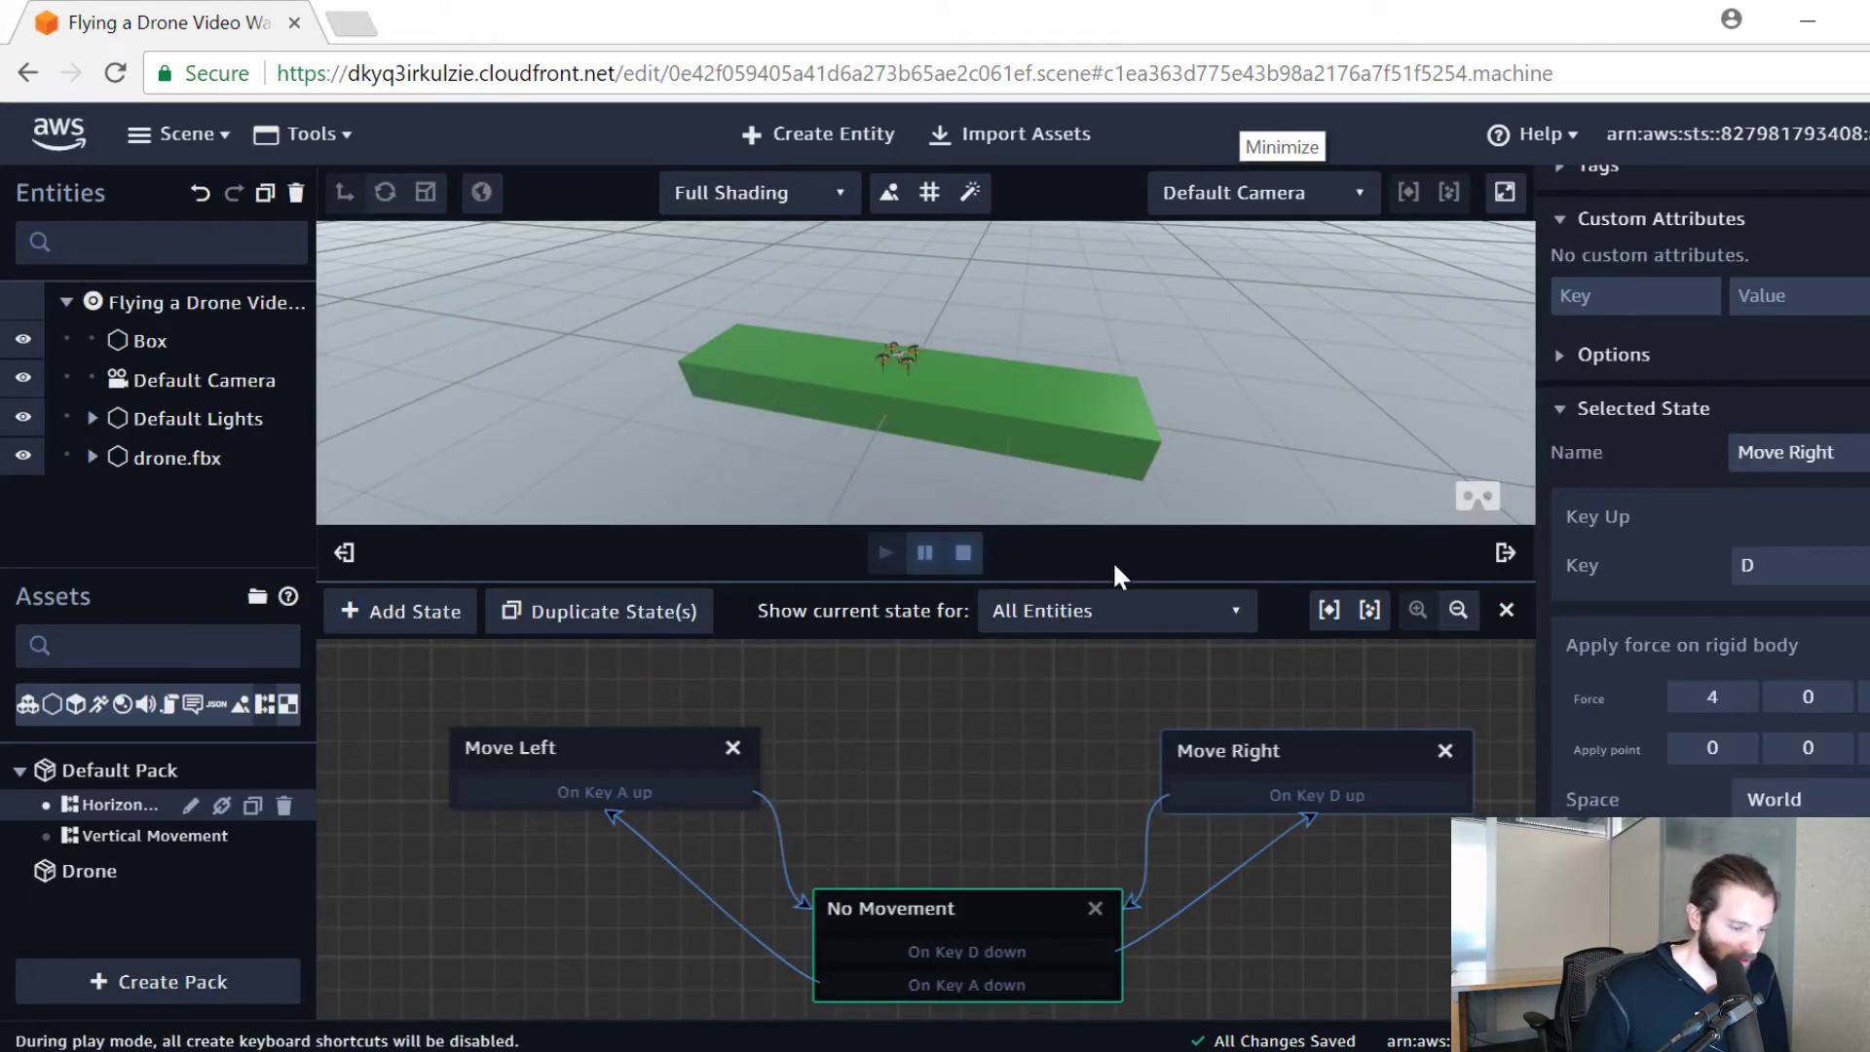
key("a")
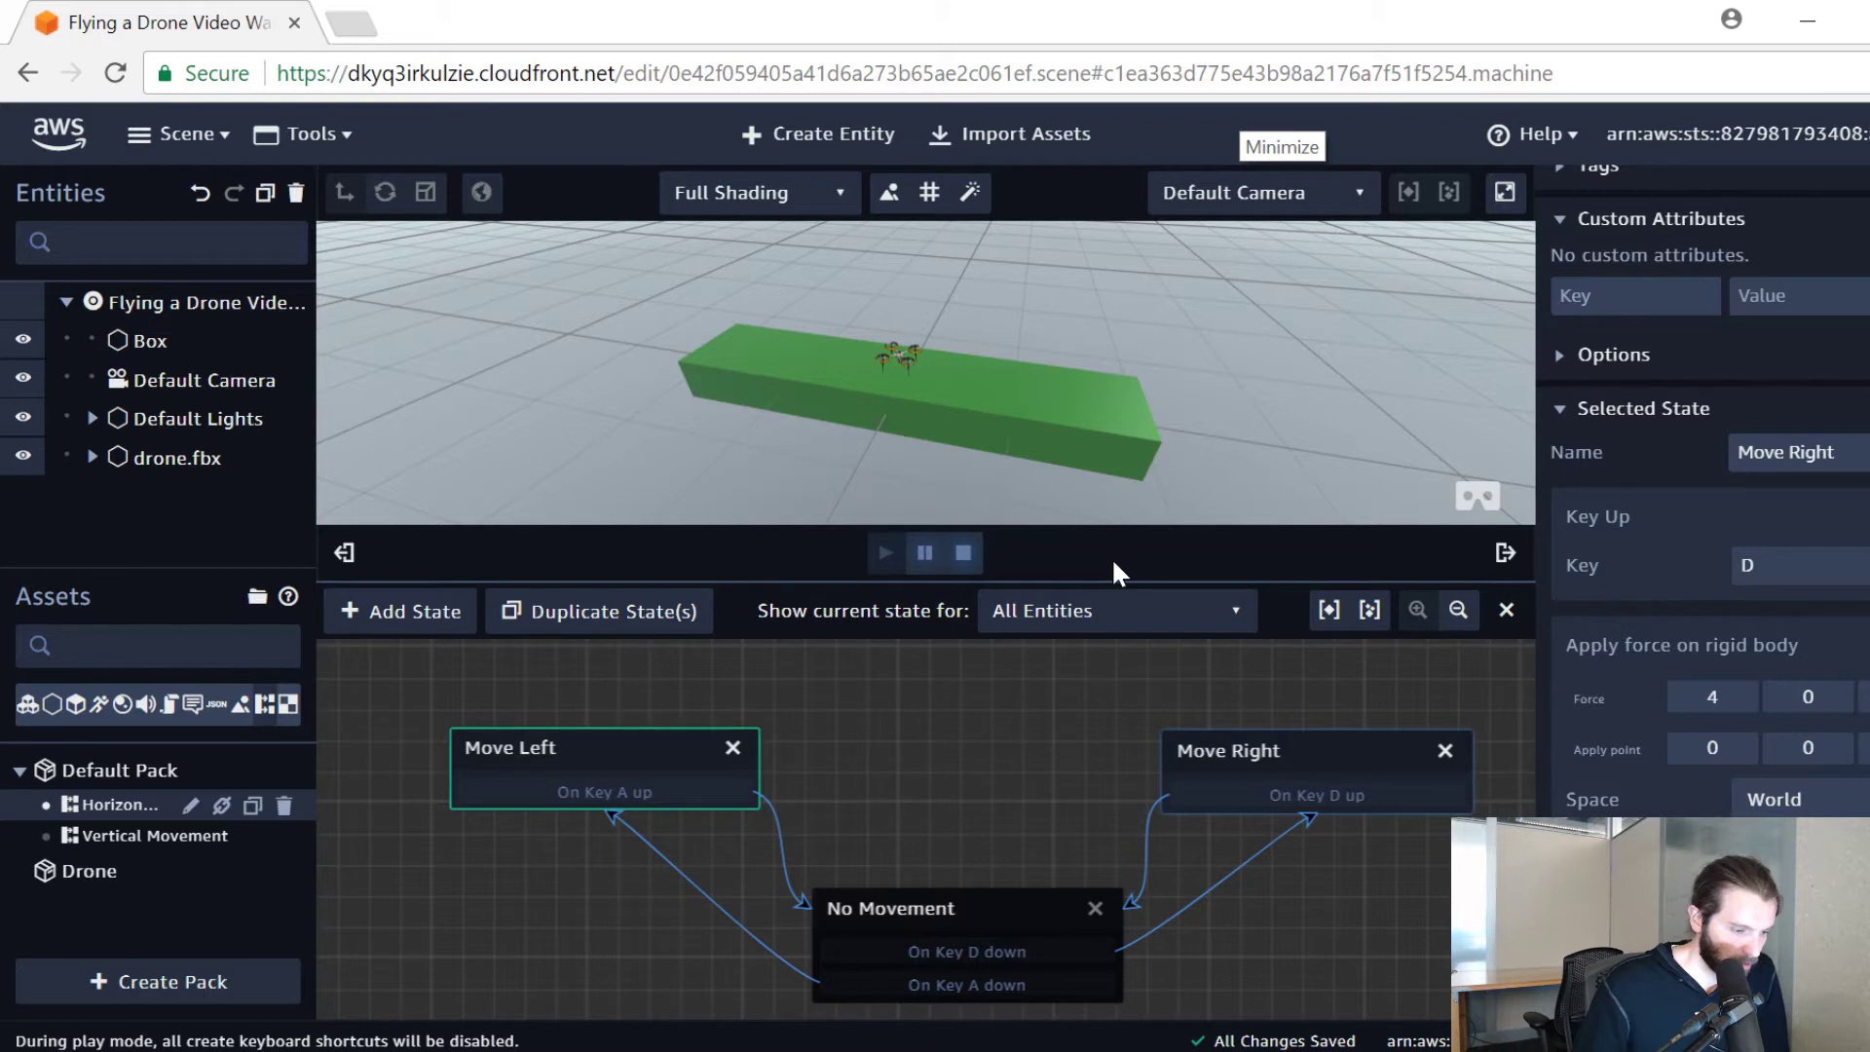
key("a")
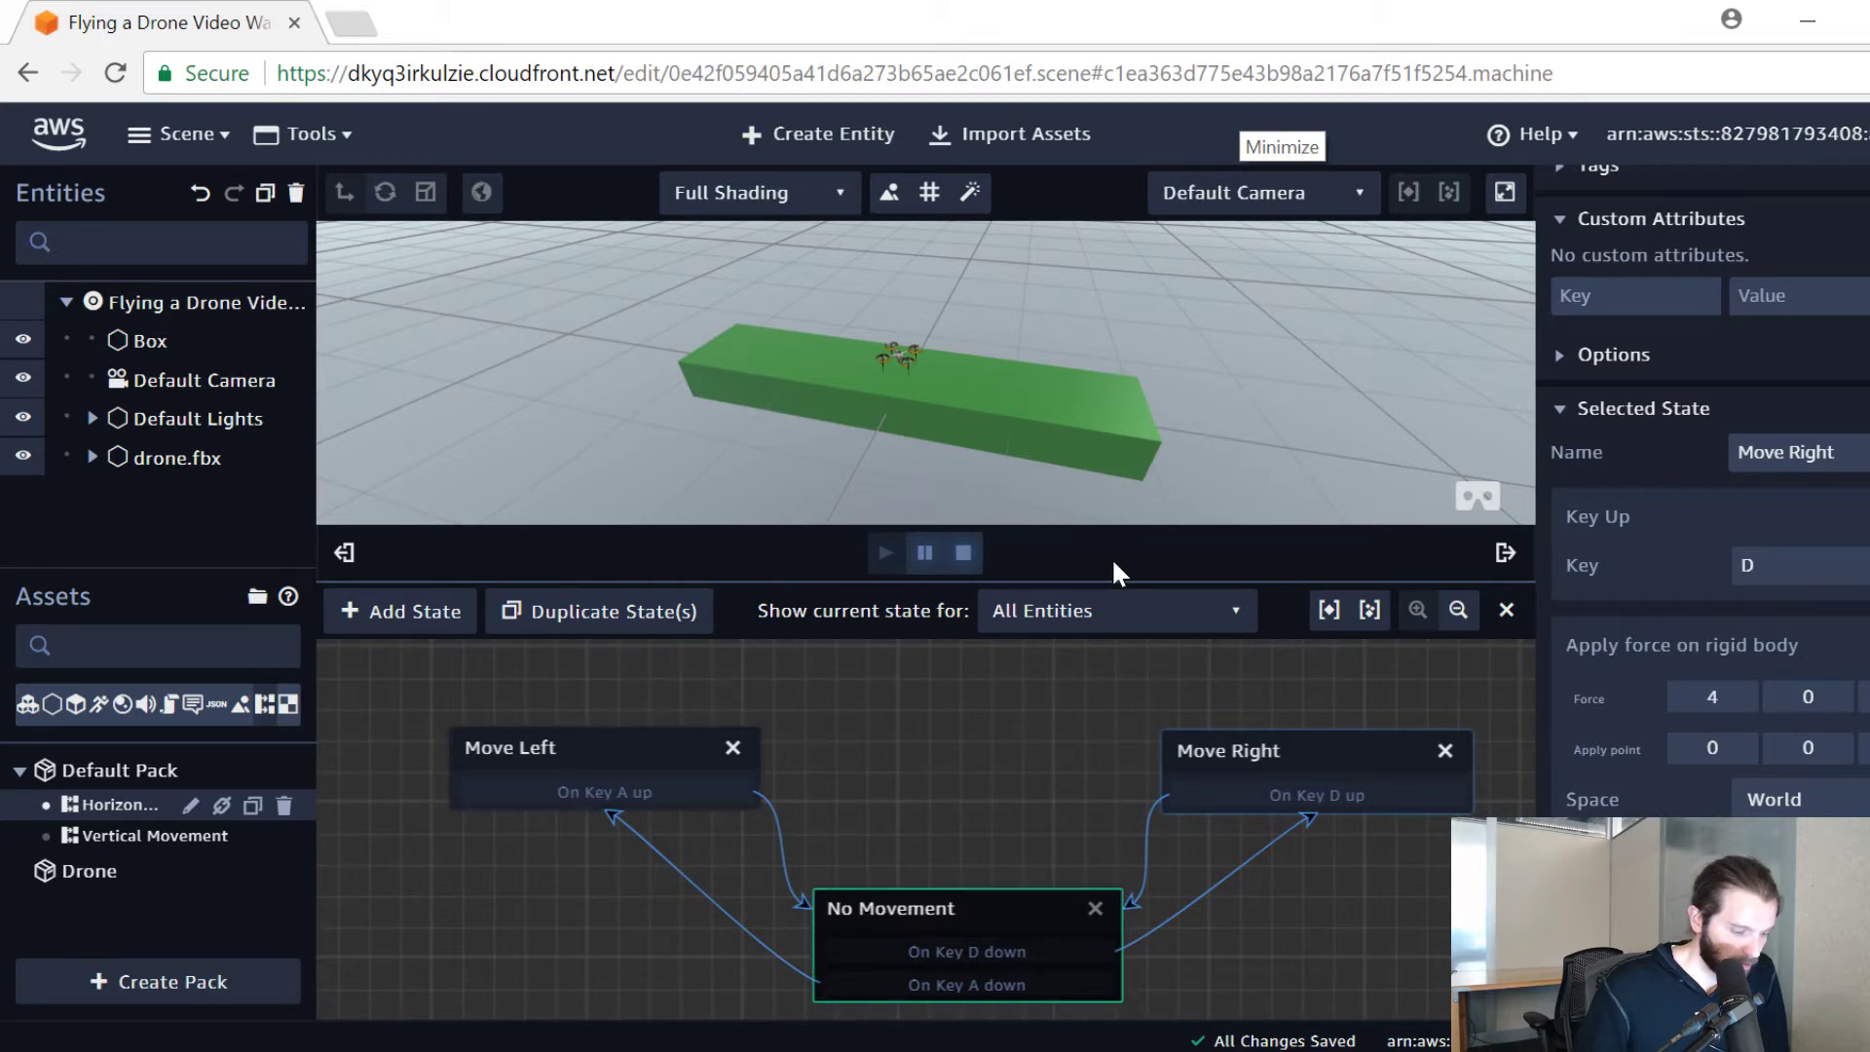
key("a")
key("d")
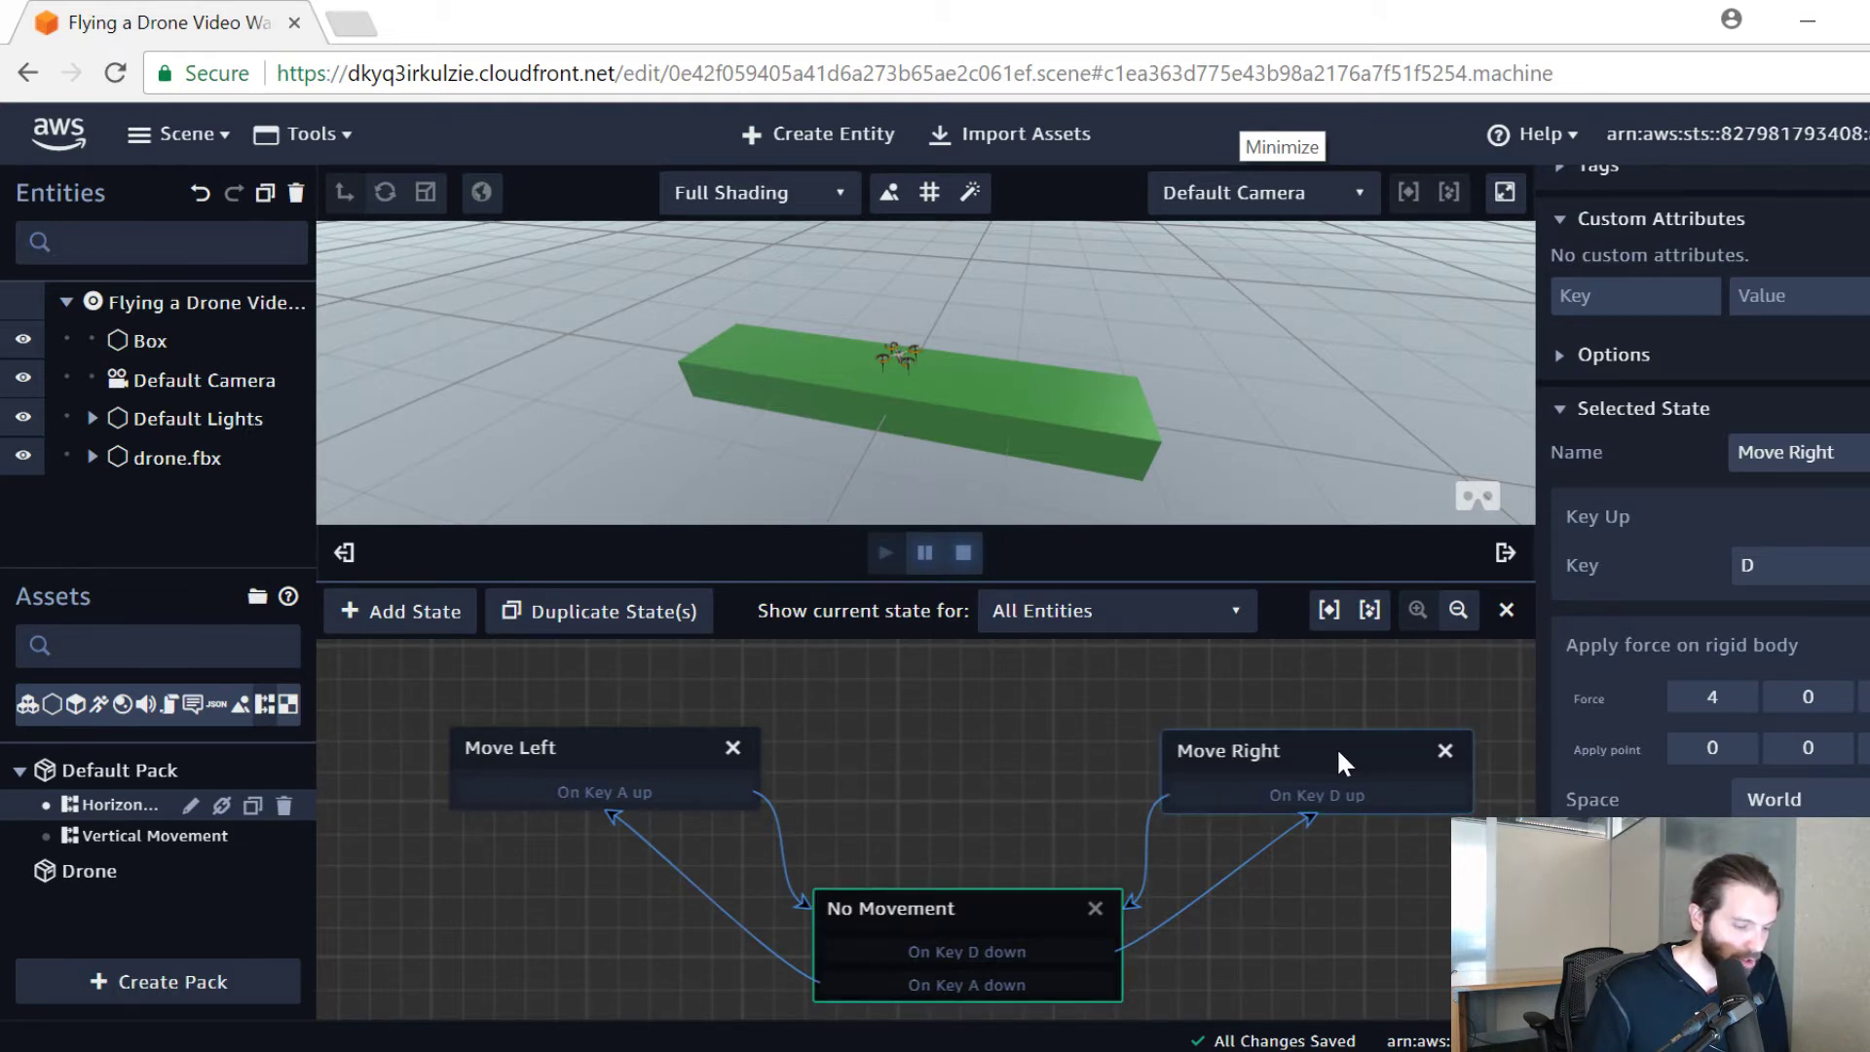
key("a")
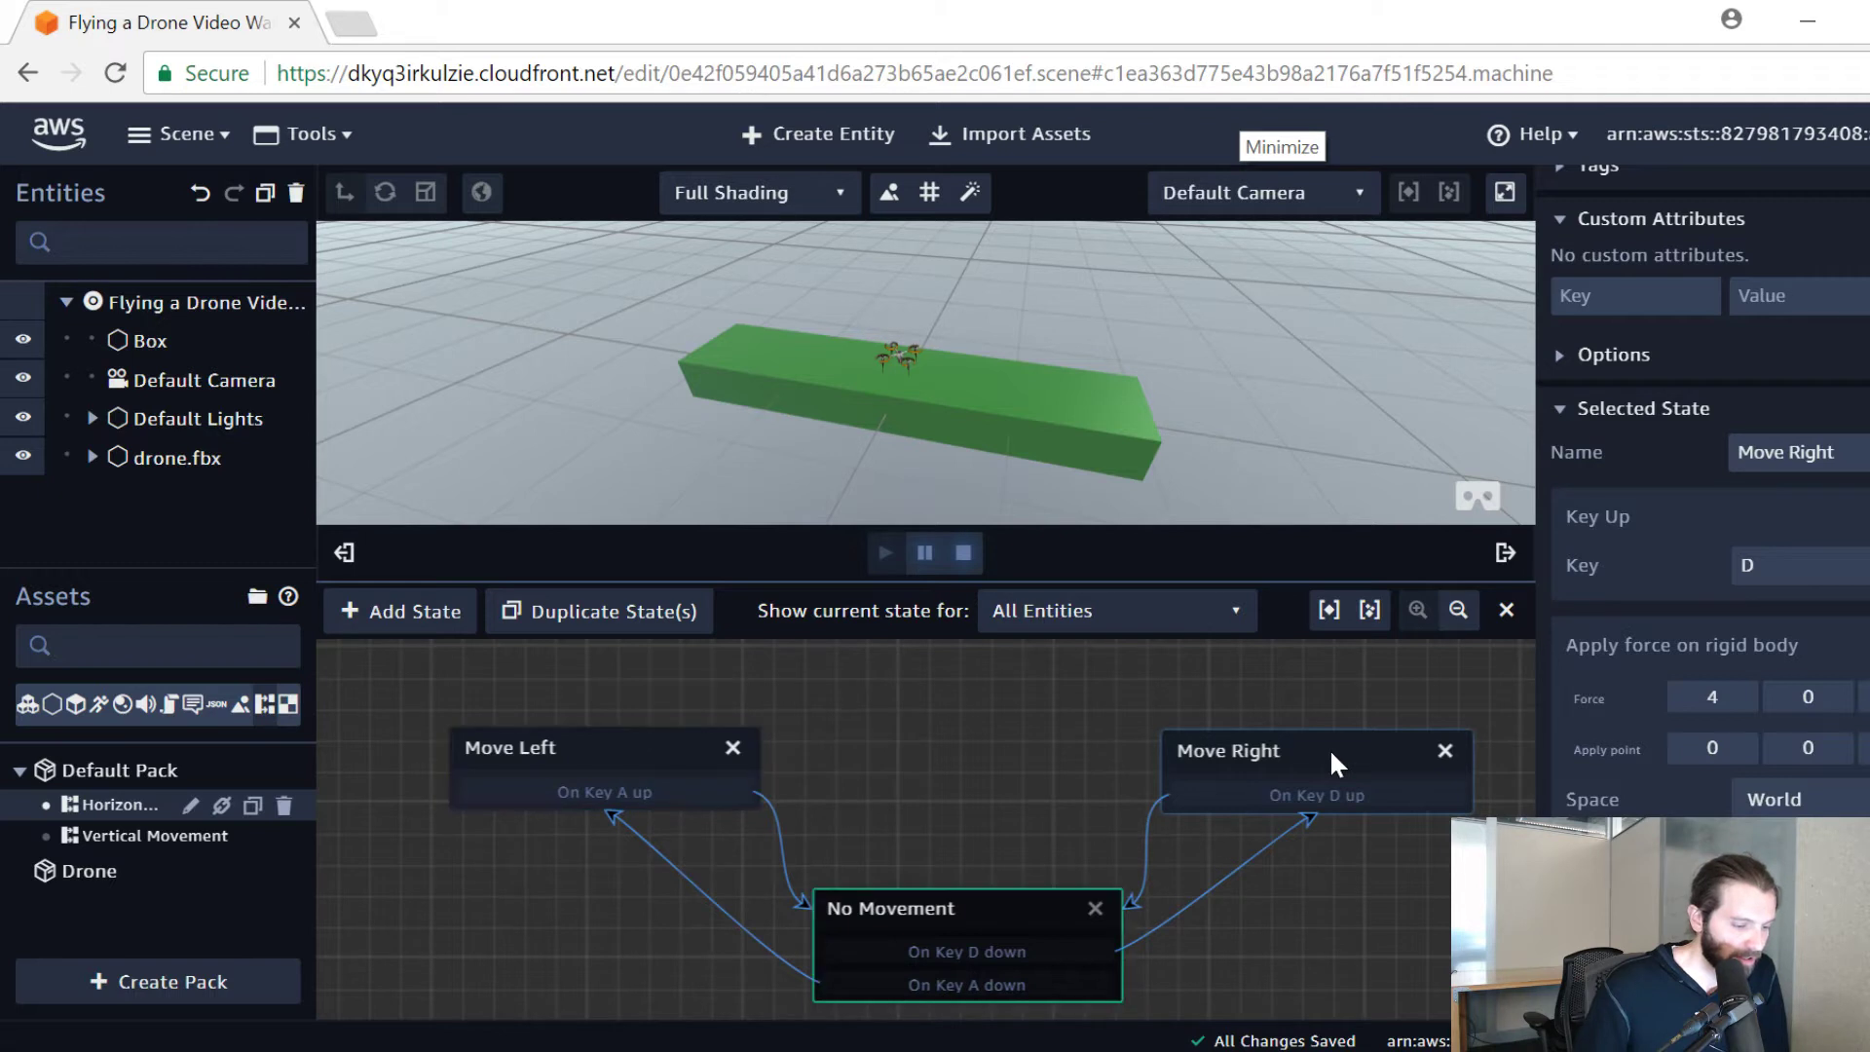
key("d")
key("a")
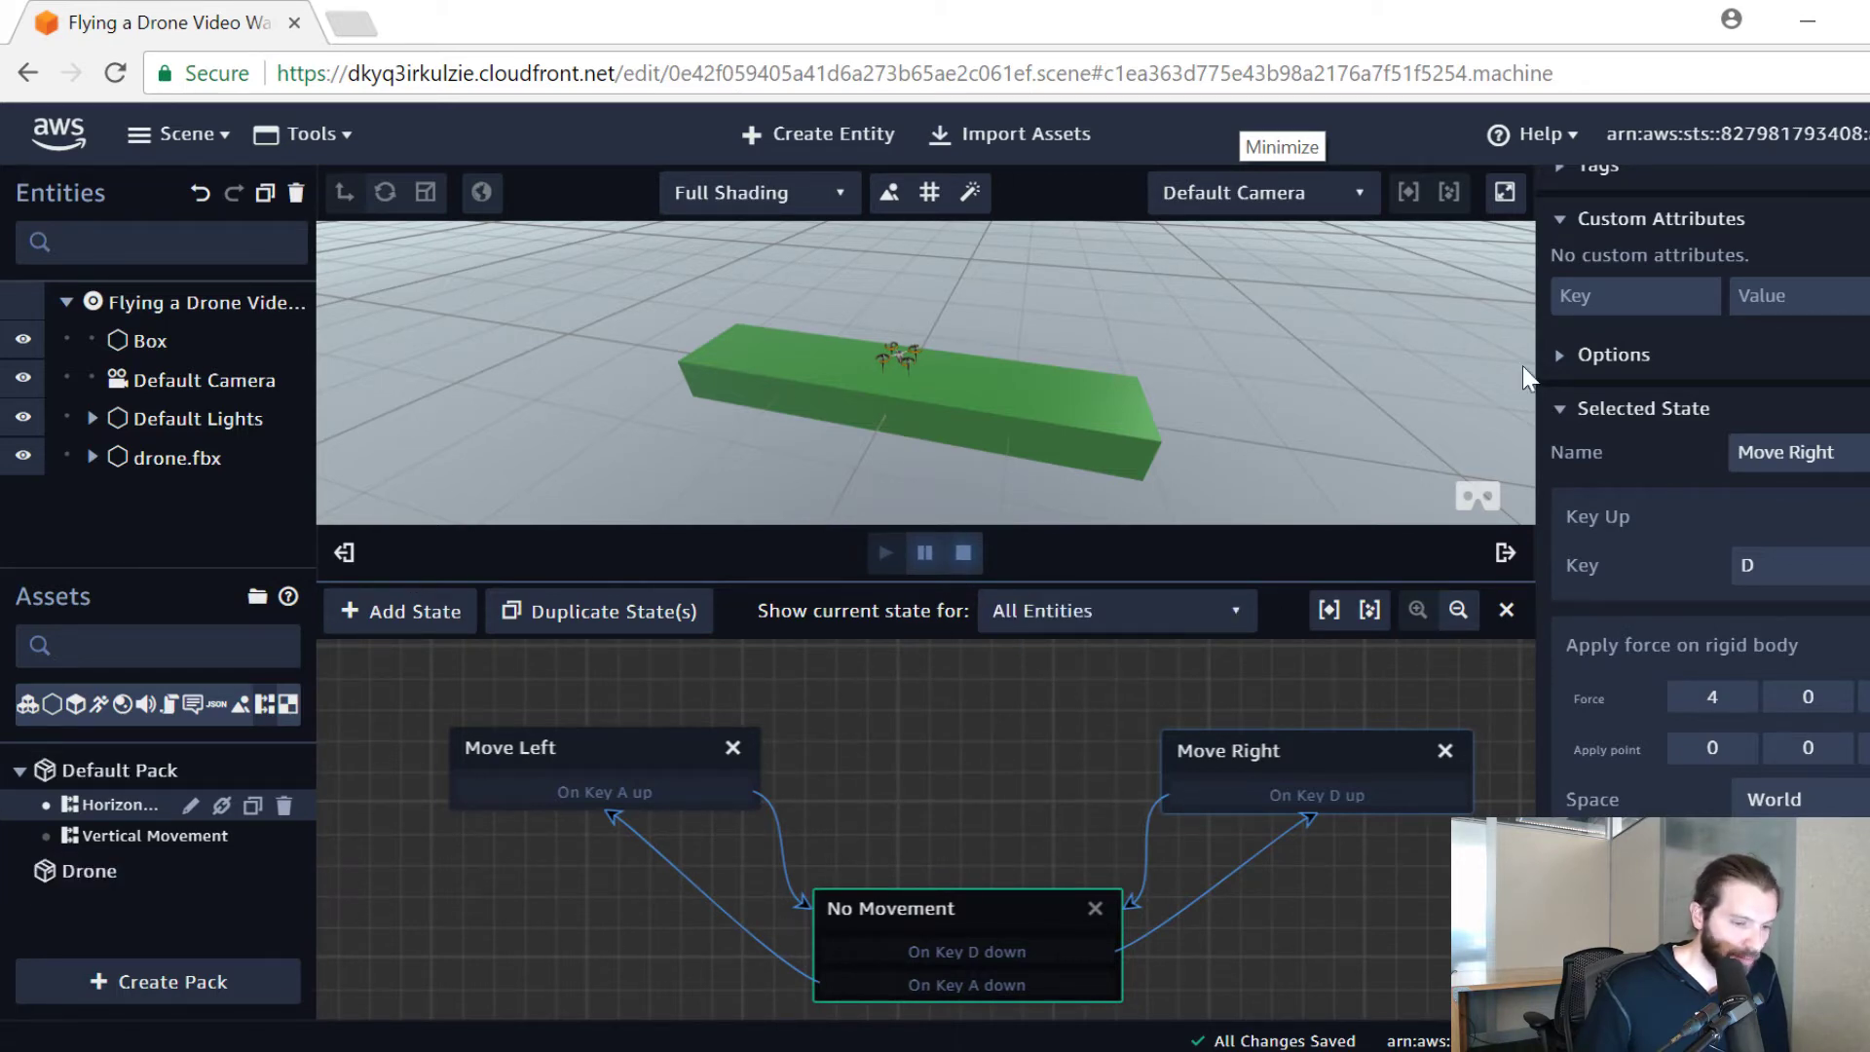
Step: Return to the drone.fbx entity, close the state graph, and stop the scene playback
scroll(1623, 312, "down", 2)
scroll(1637, 320, "up", 6)
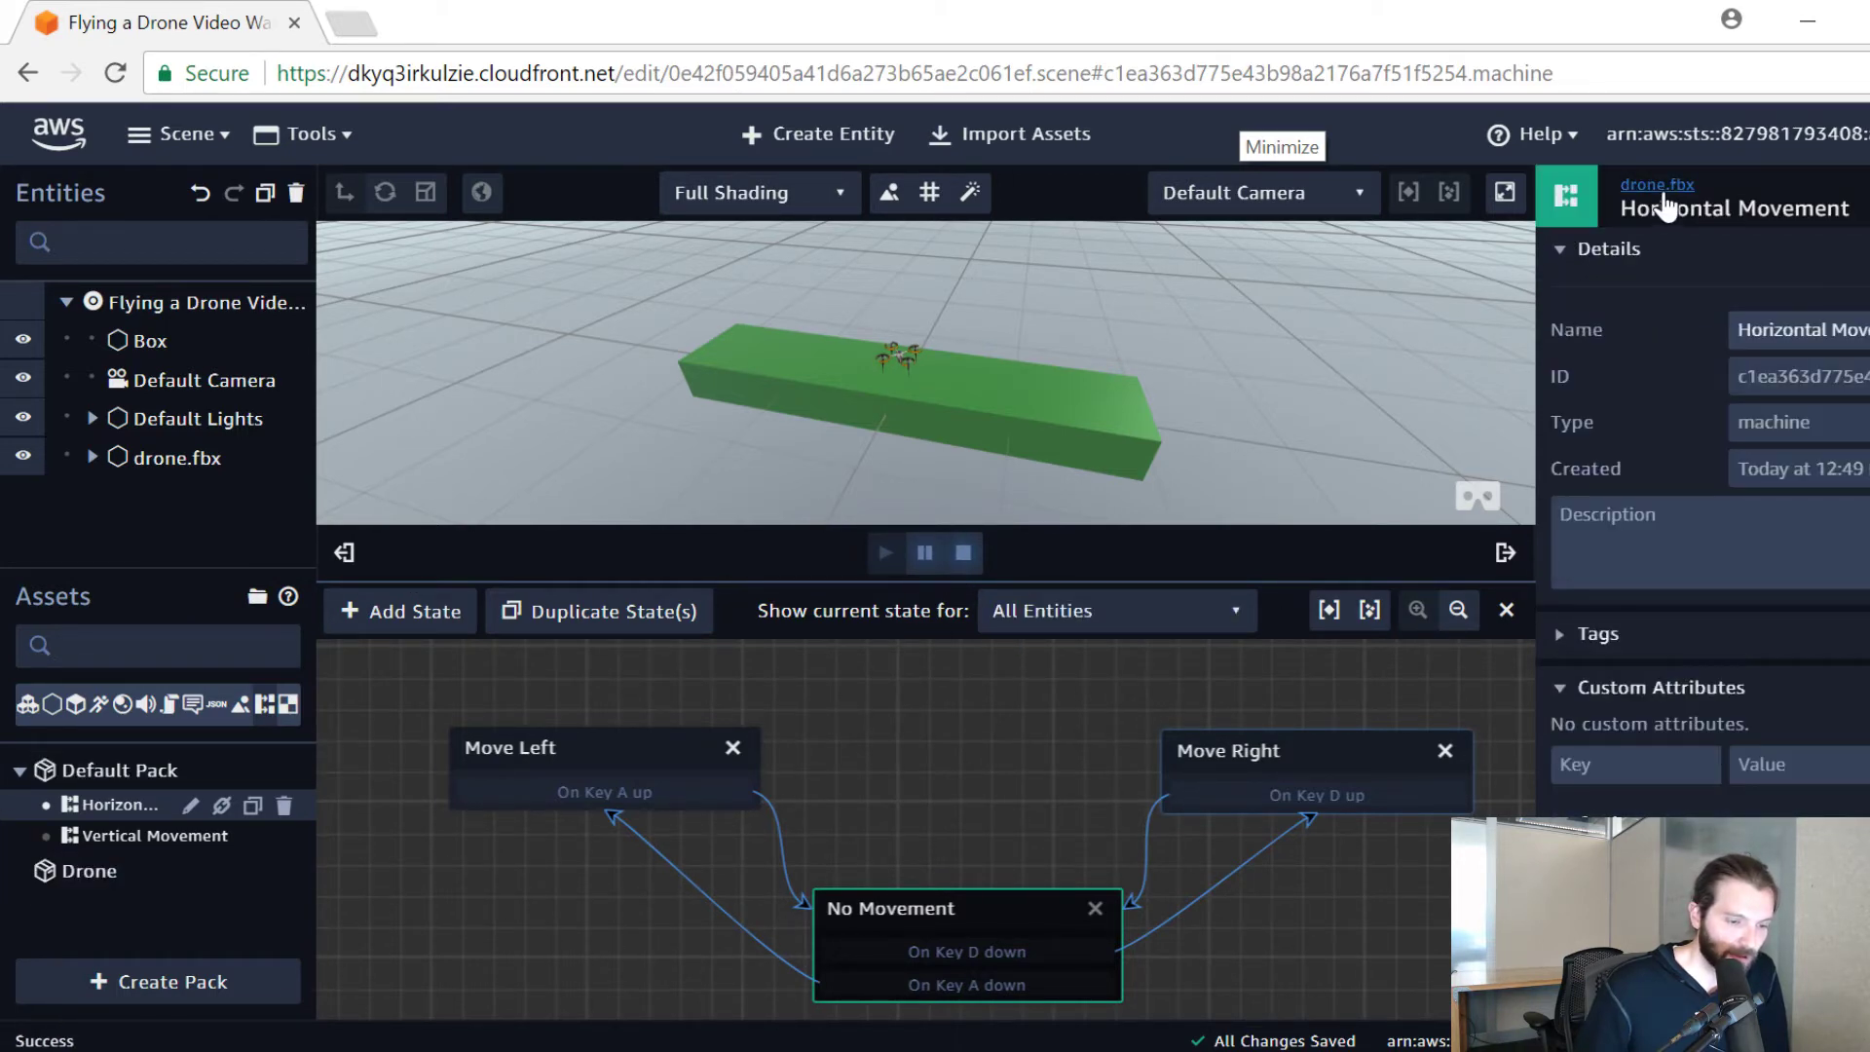
left_click(1656, 186)
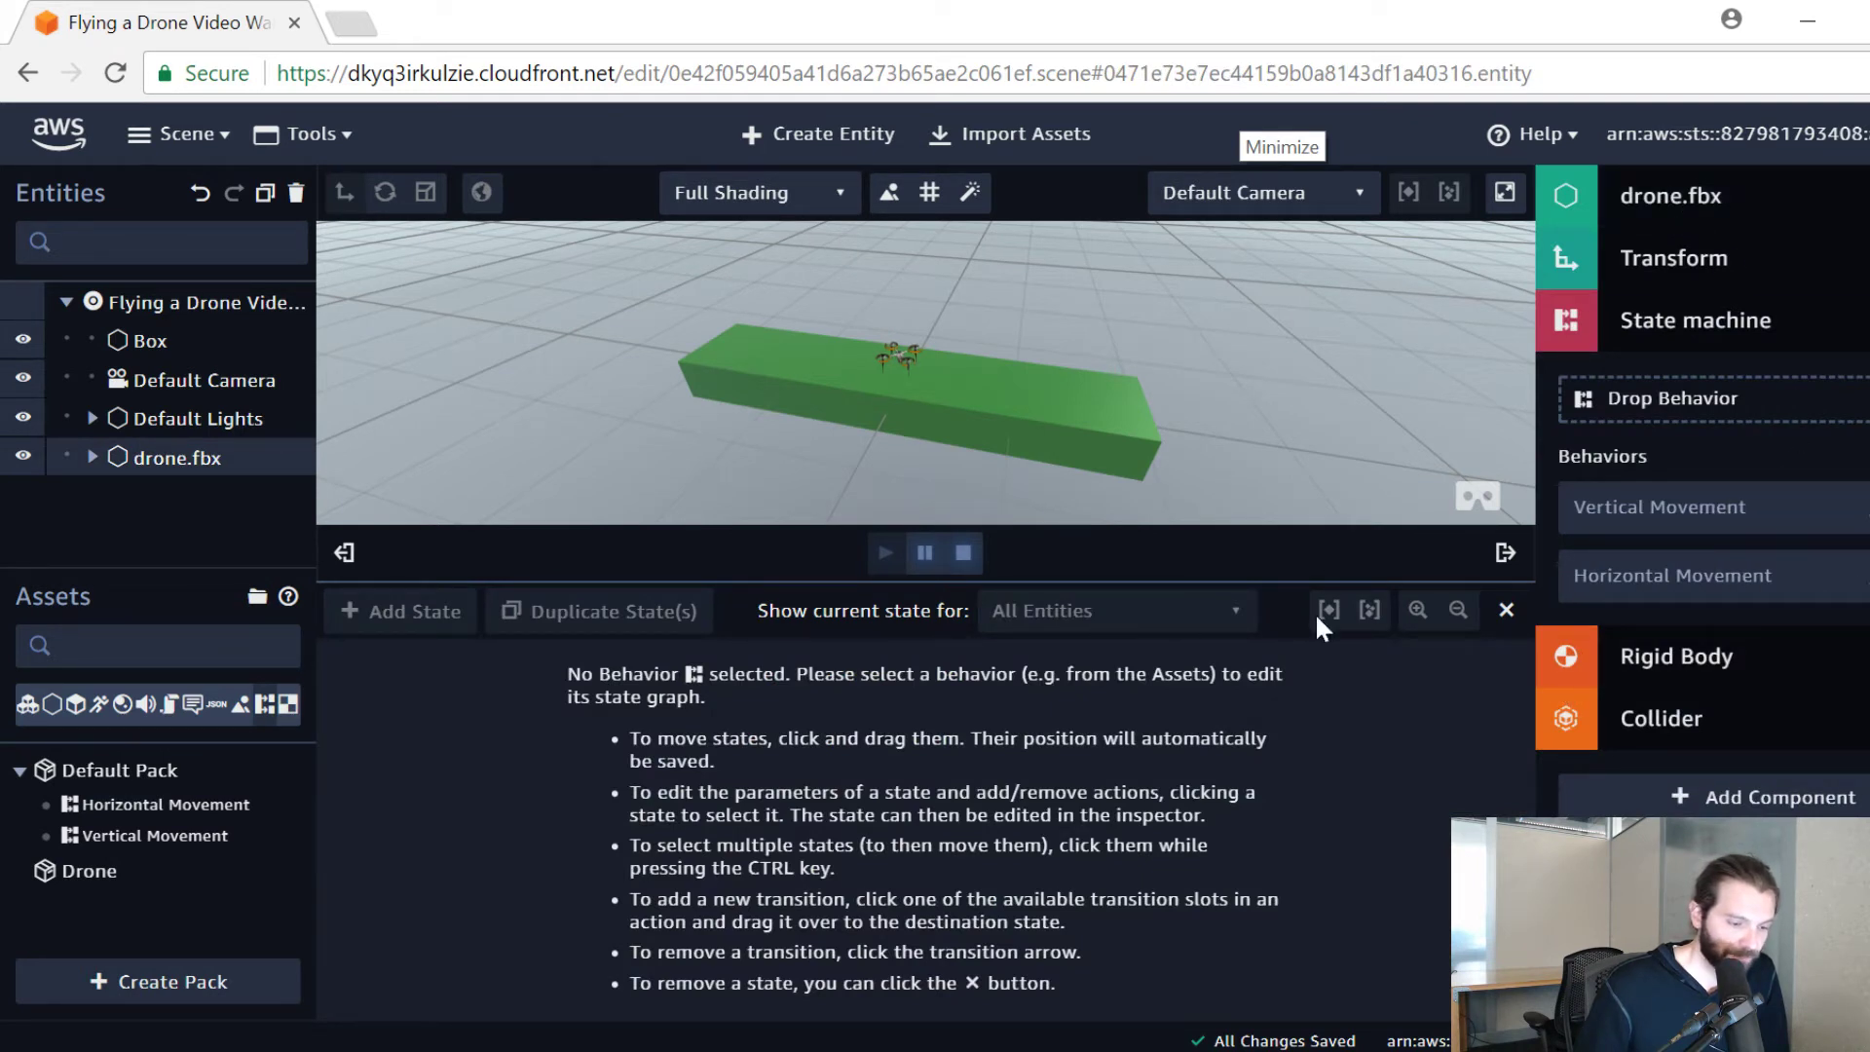
left_click(1506, 610)
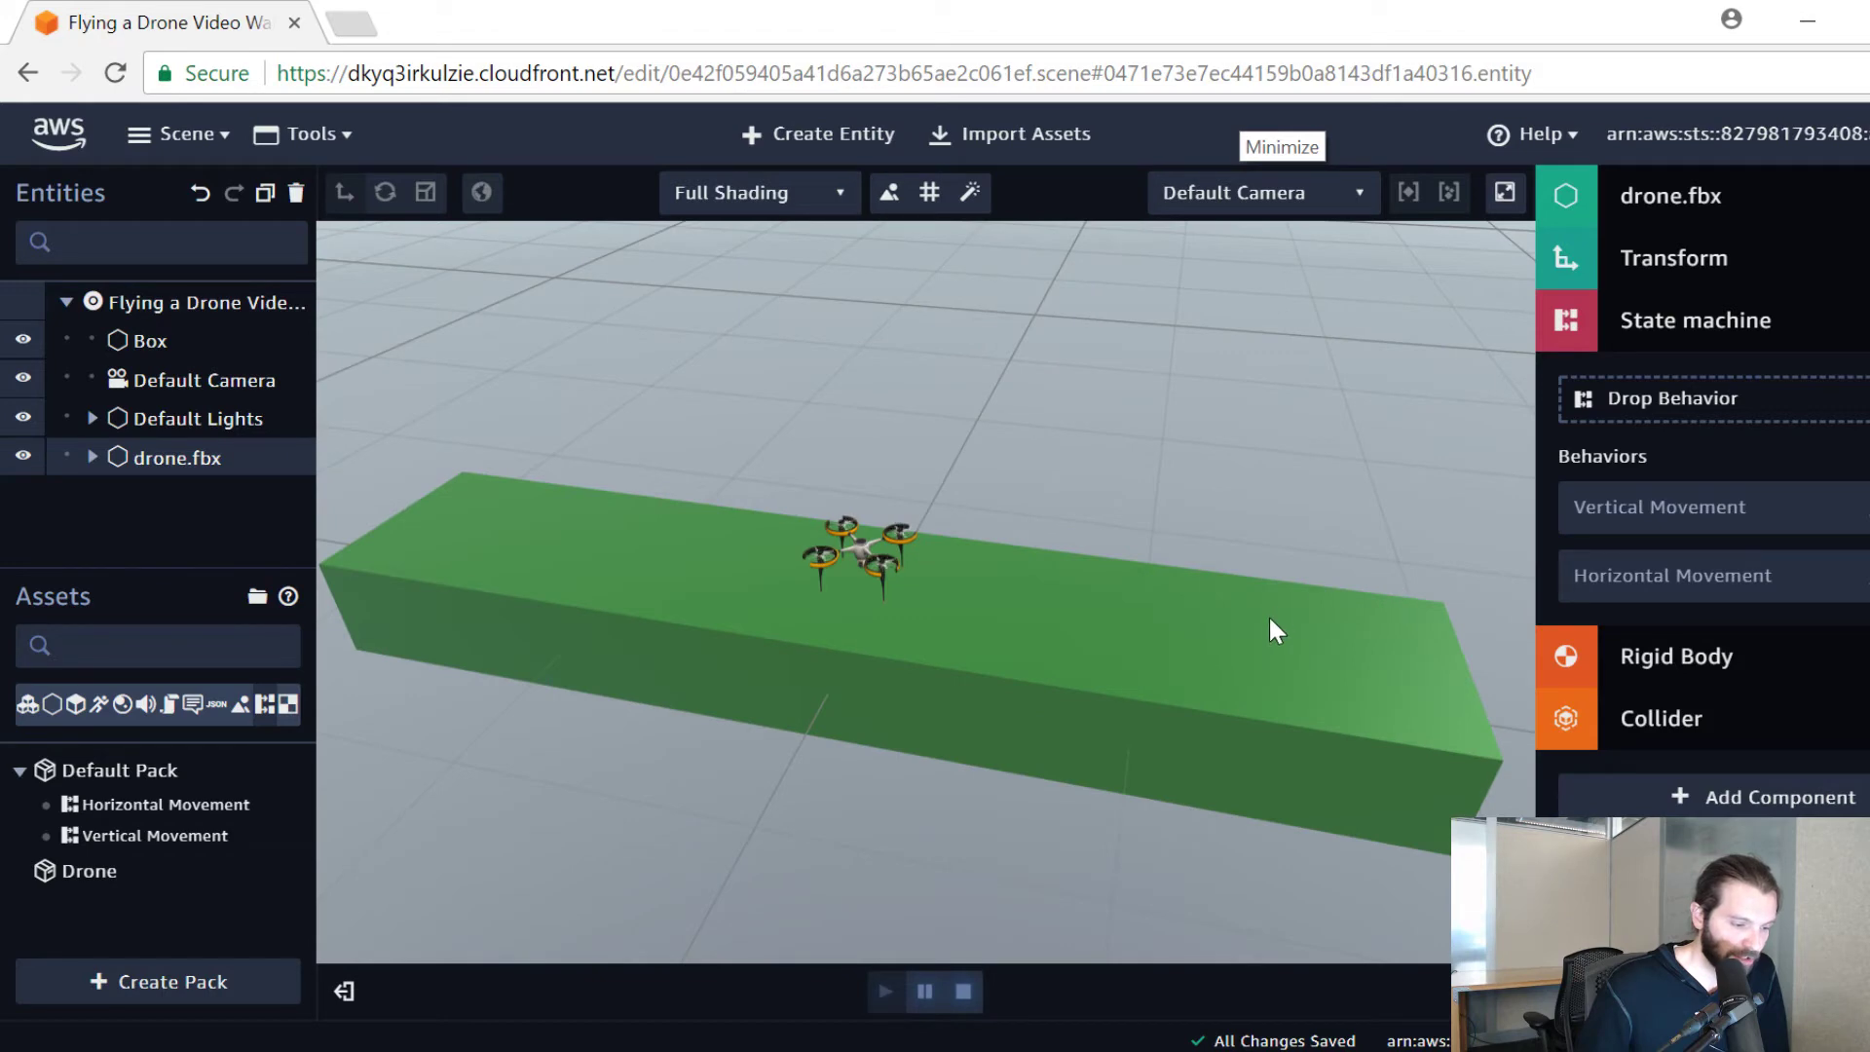
left_click(963, 992)
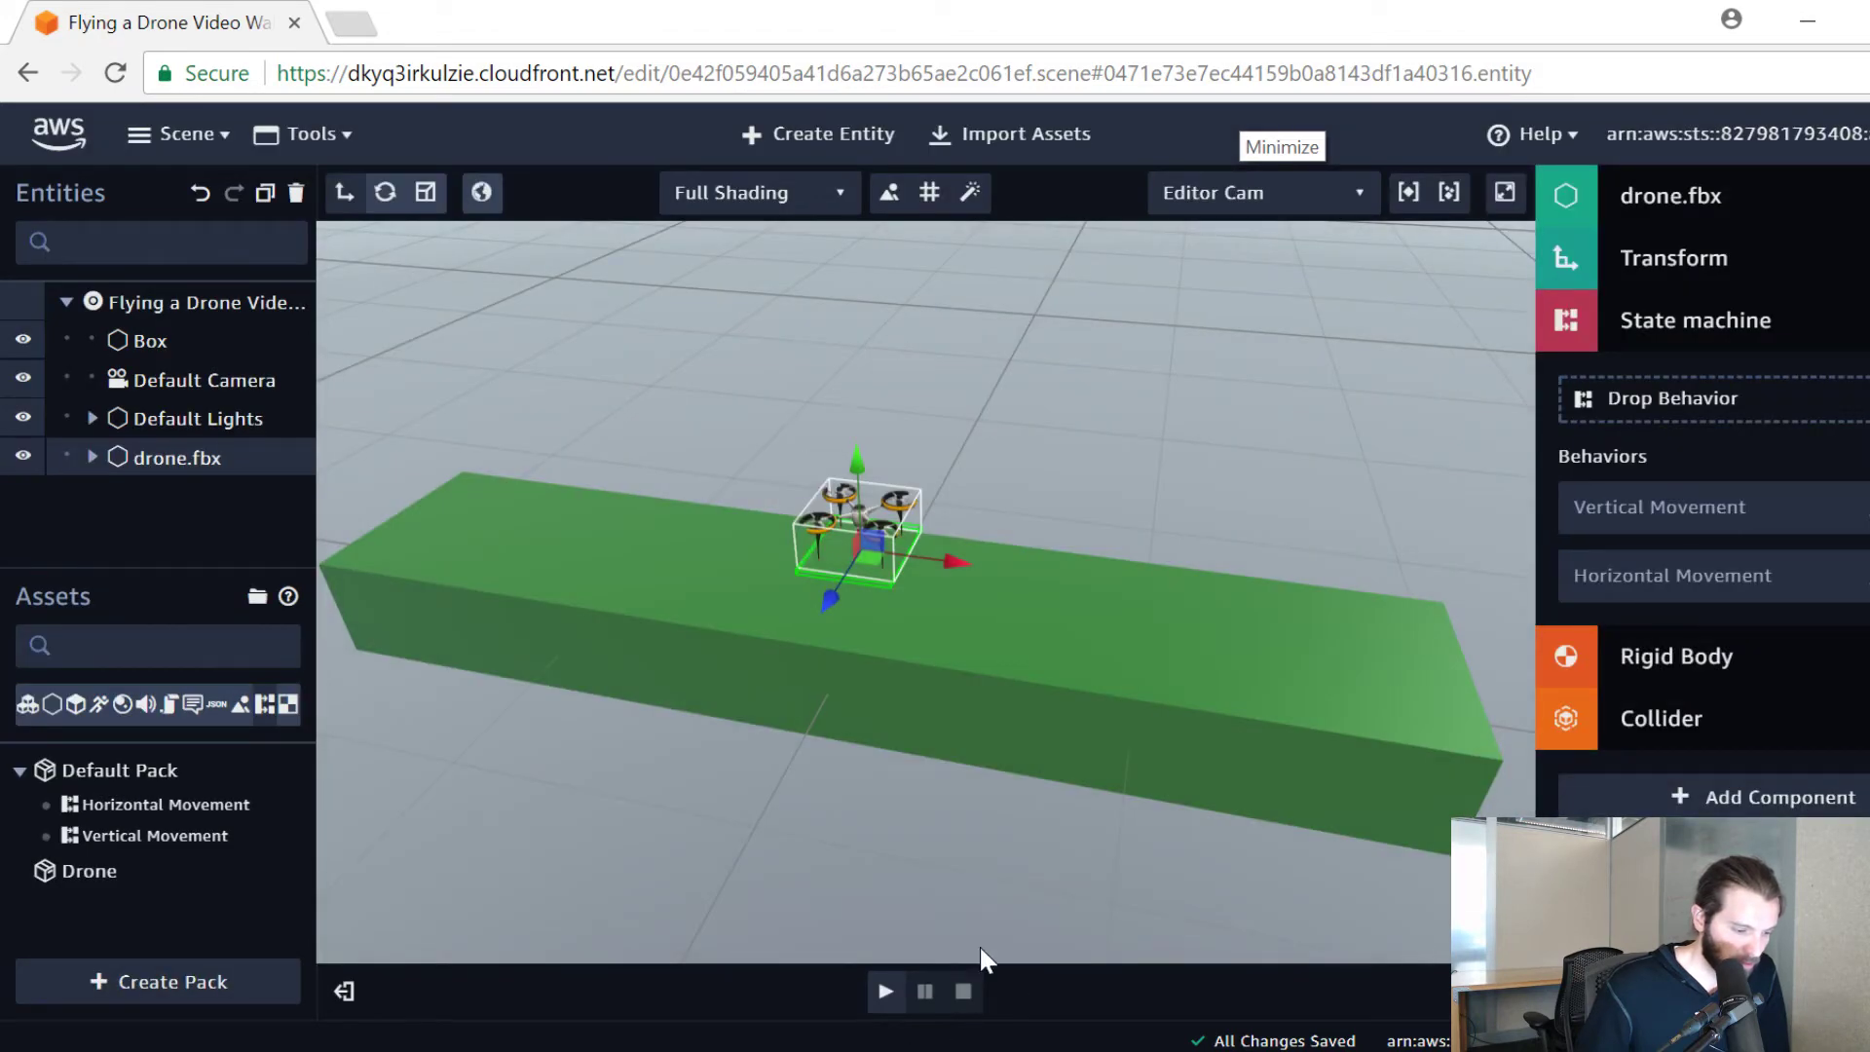
Step: Play the scene and test flying the drone upward, left and right above the green box
left_click(887, 990)
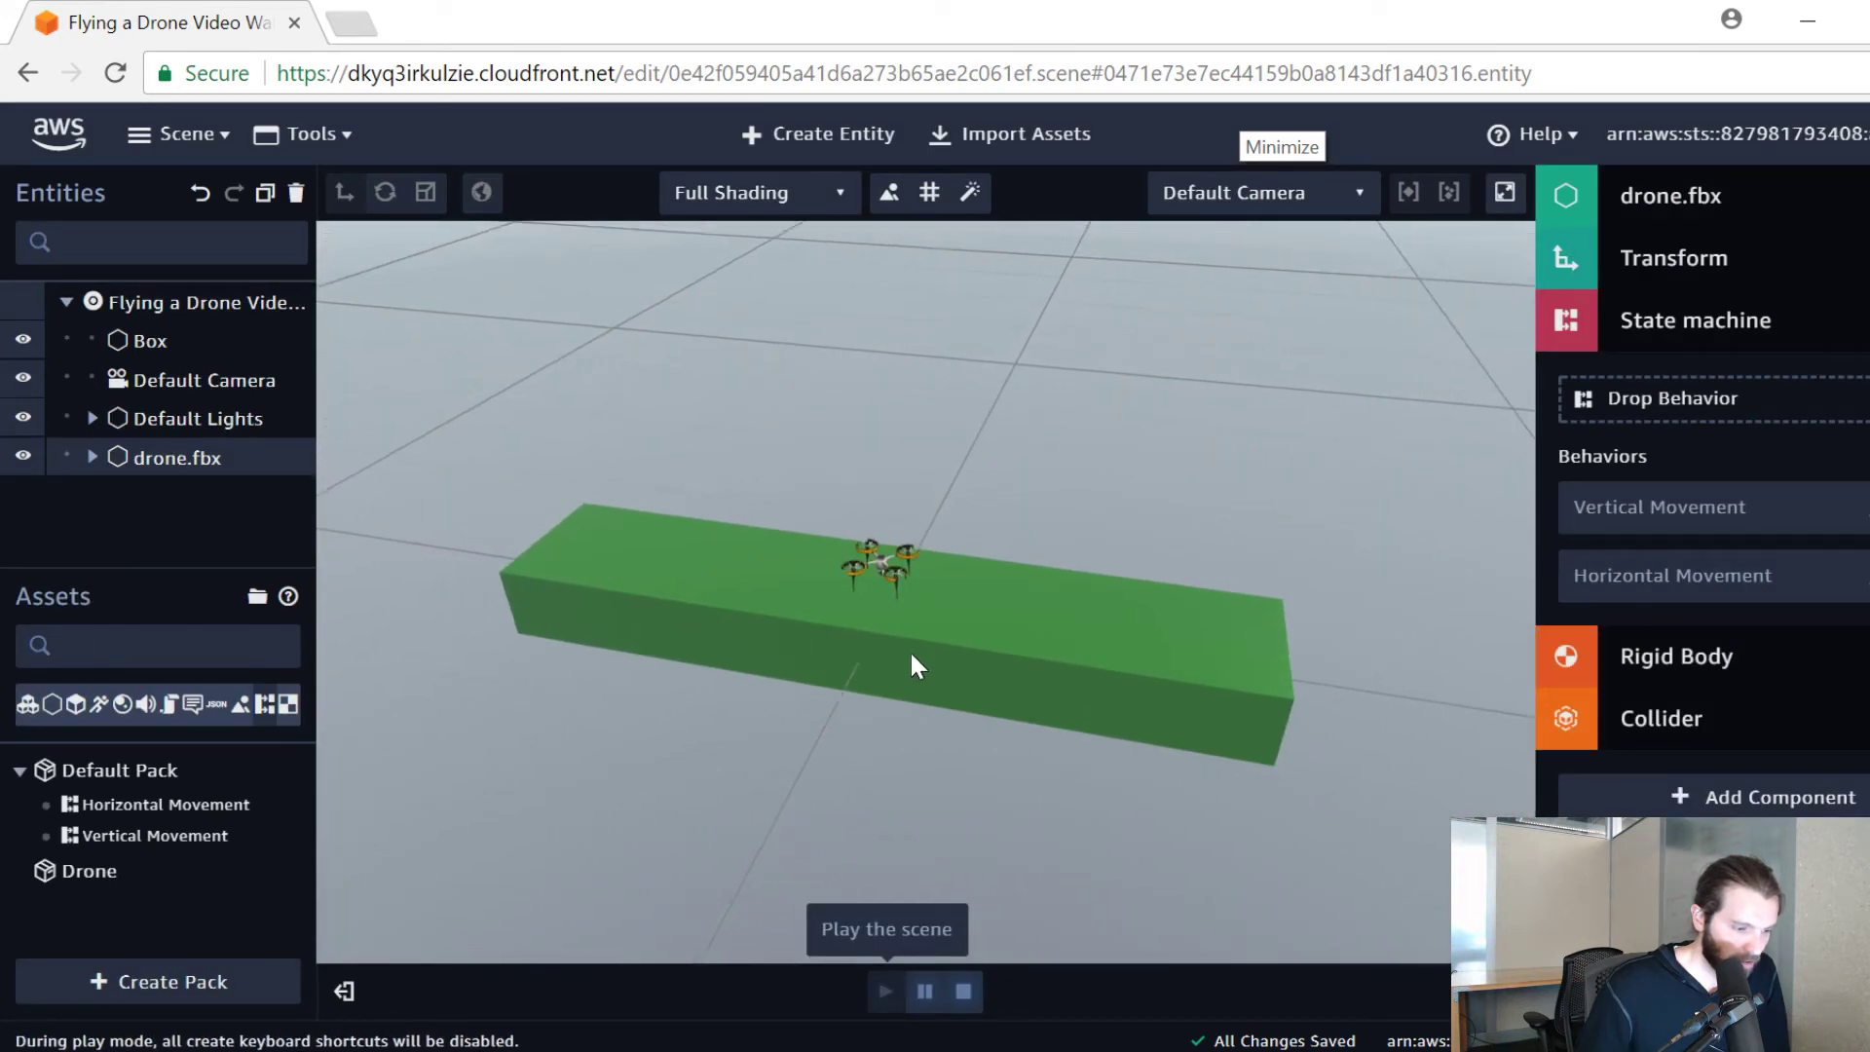
scroll(910, 650, "down", 3)
key("Up")
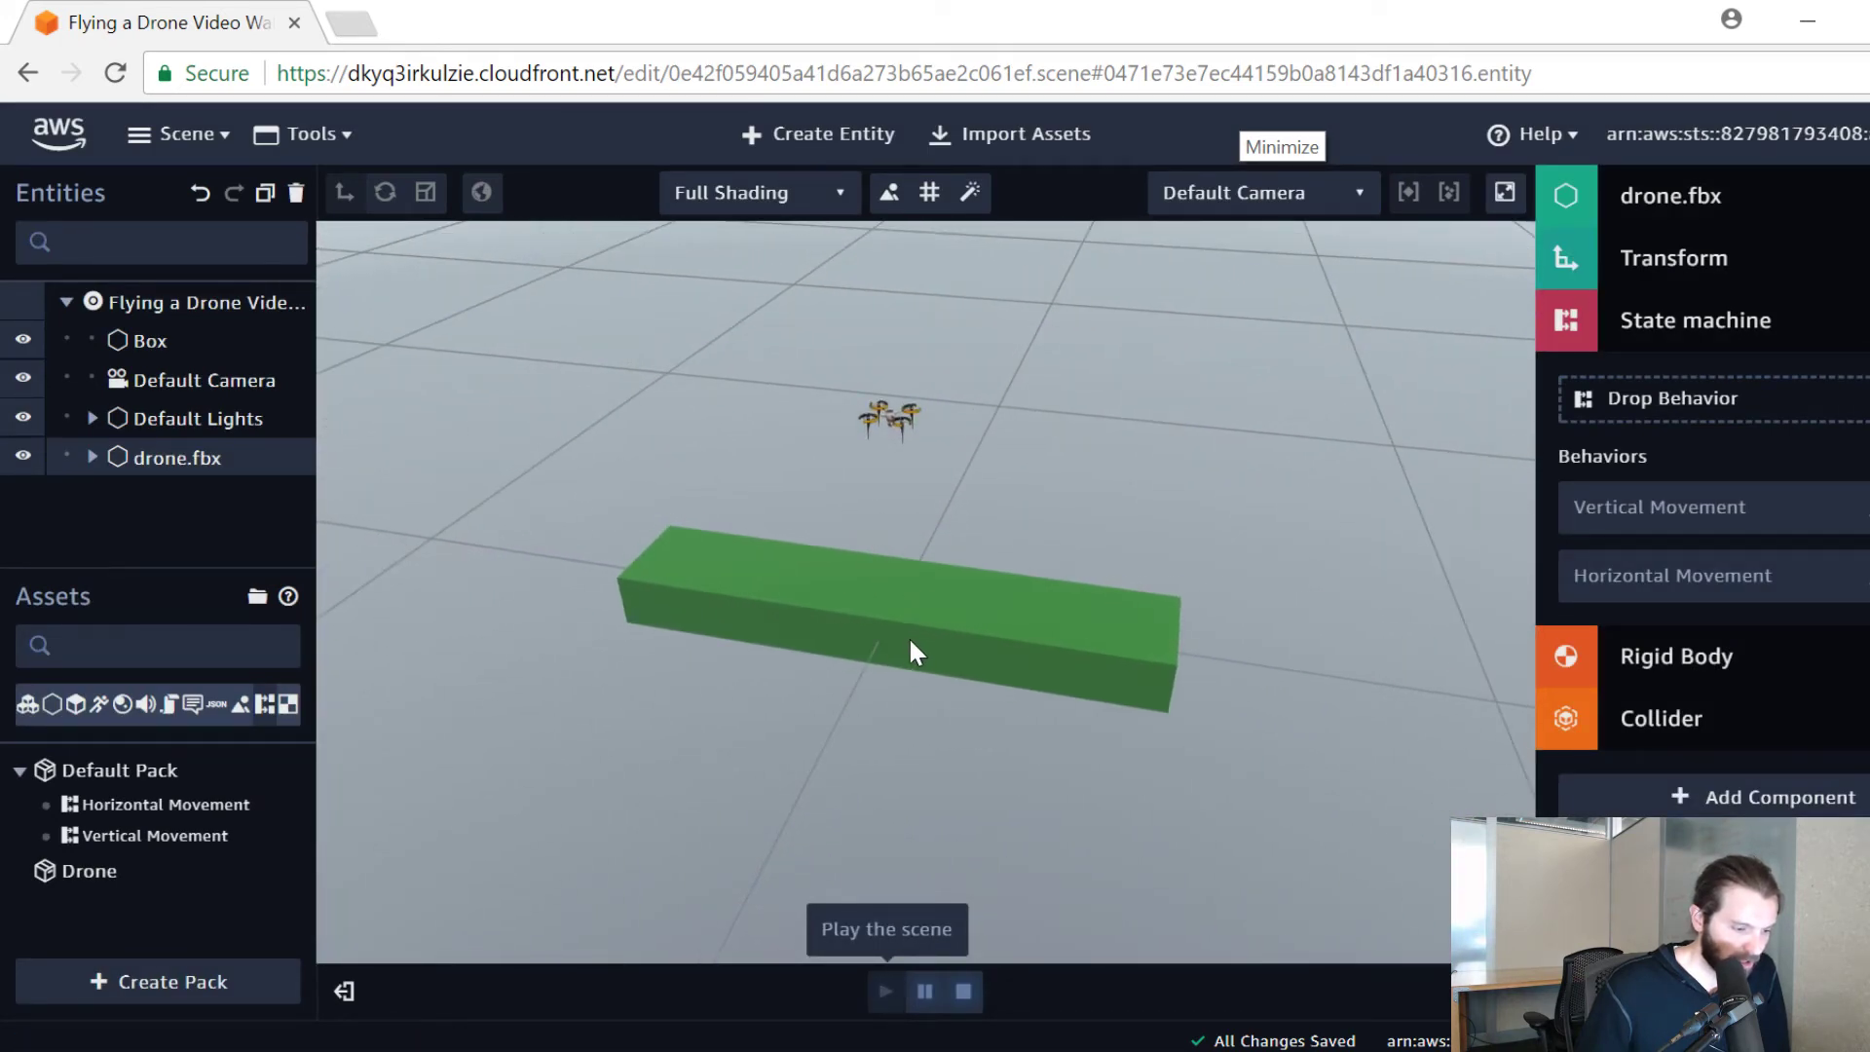
key("Up")
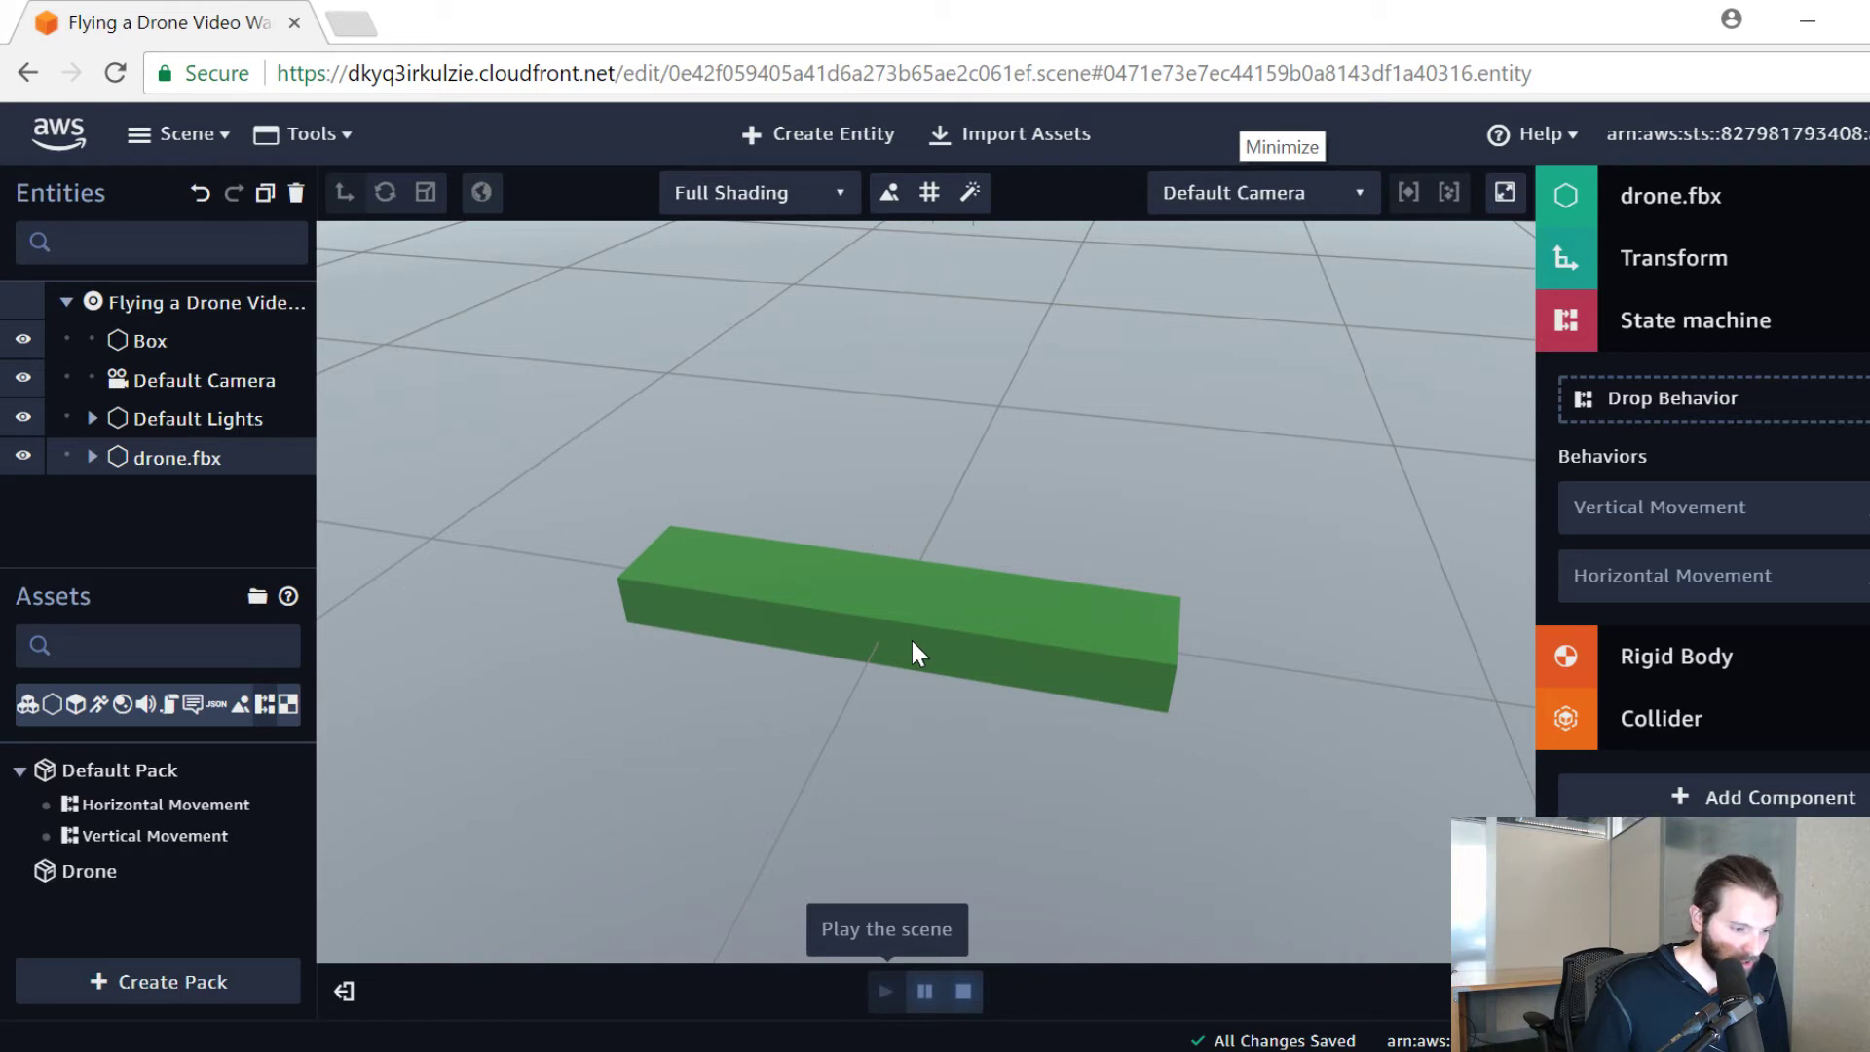
key("Right")
key("Up")
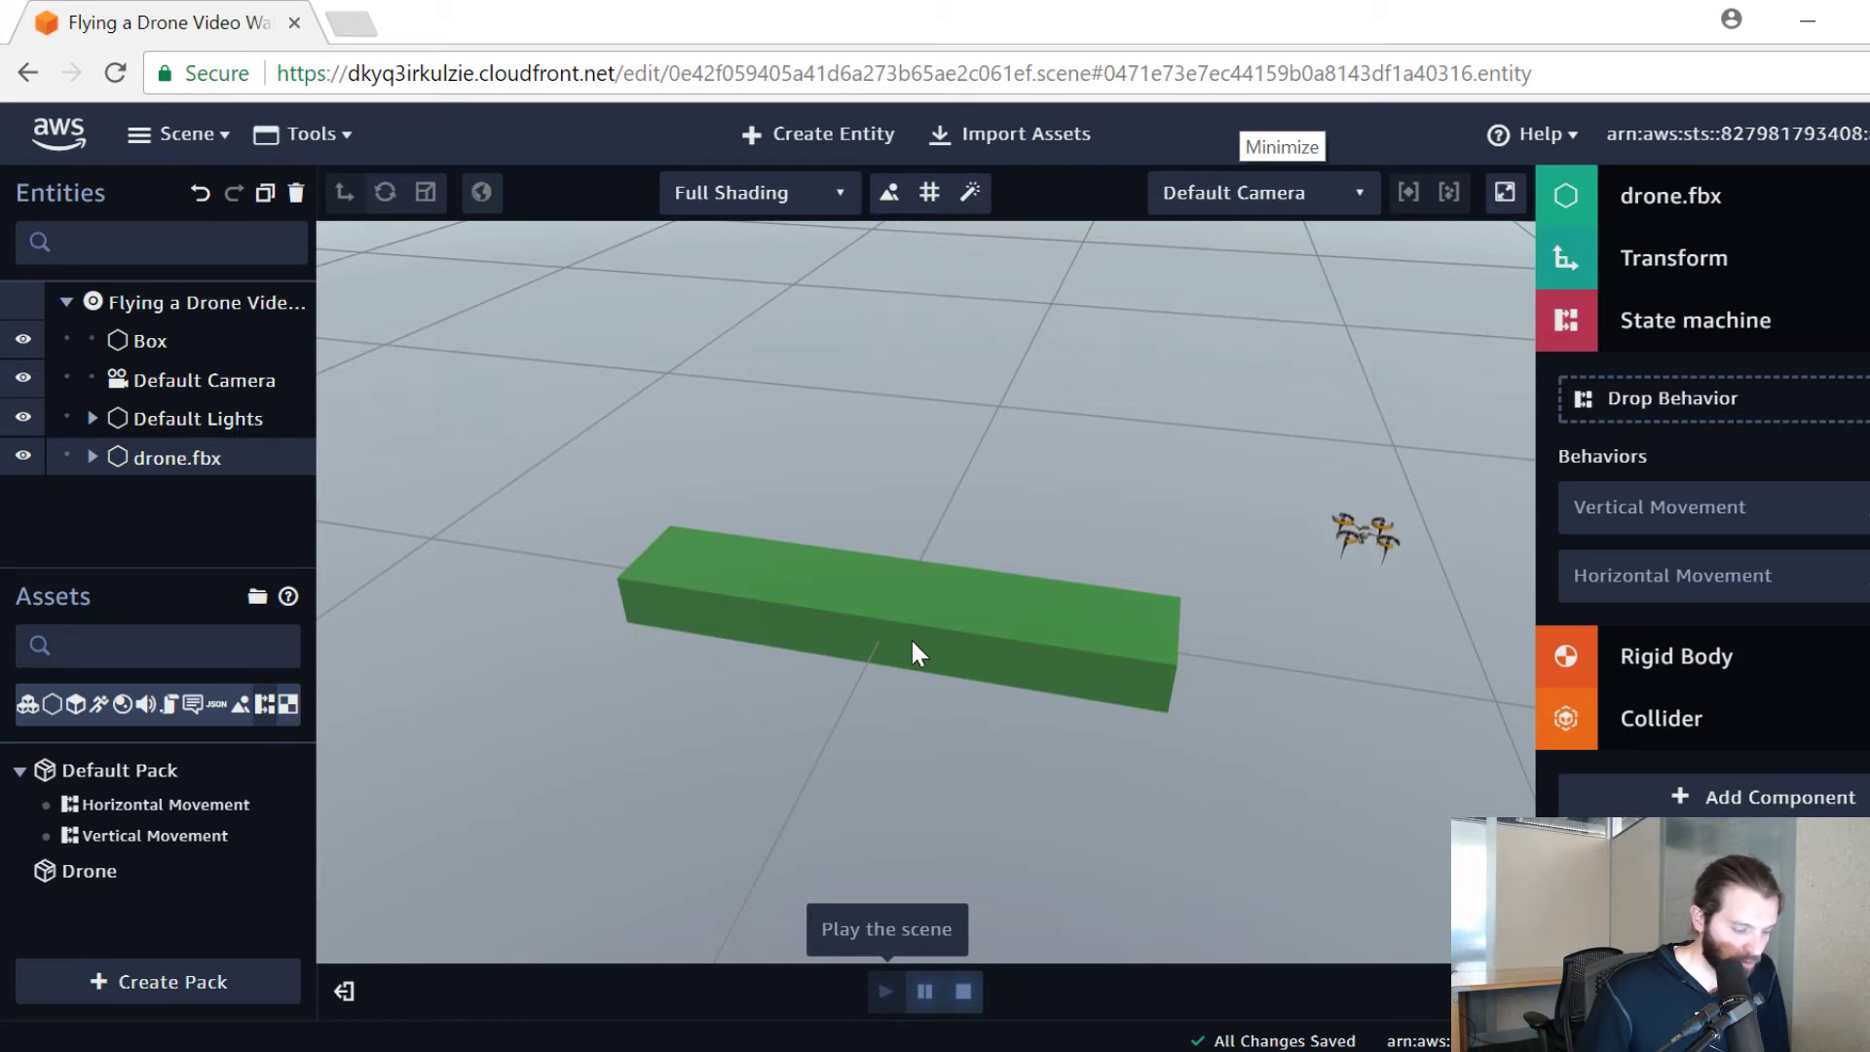
key("Left")
key("Up")
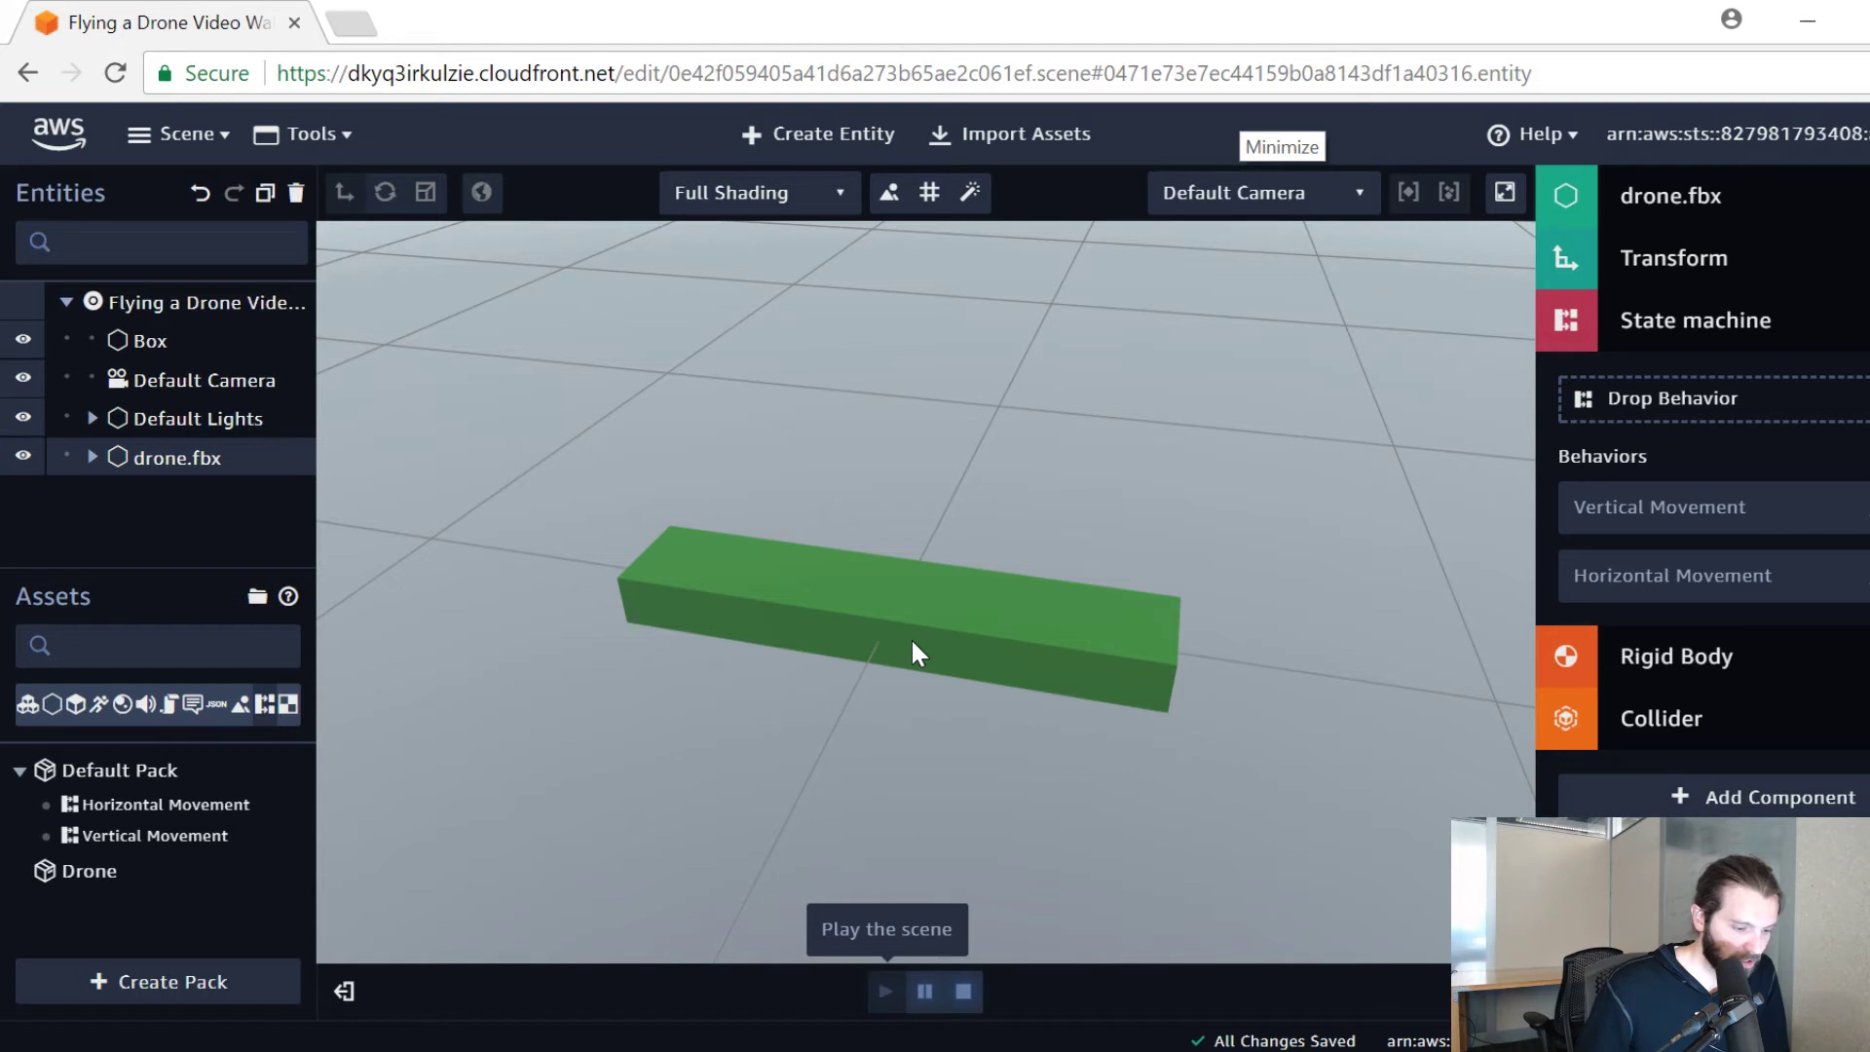
key("Up")
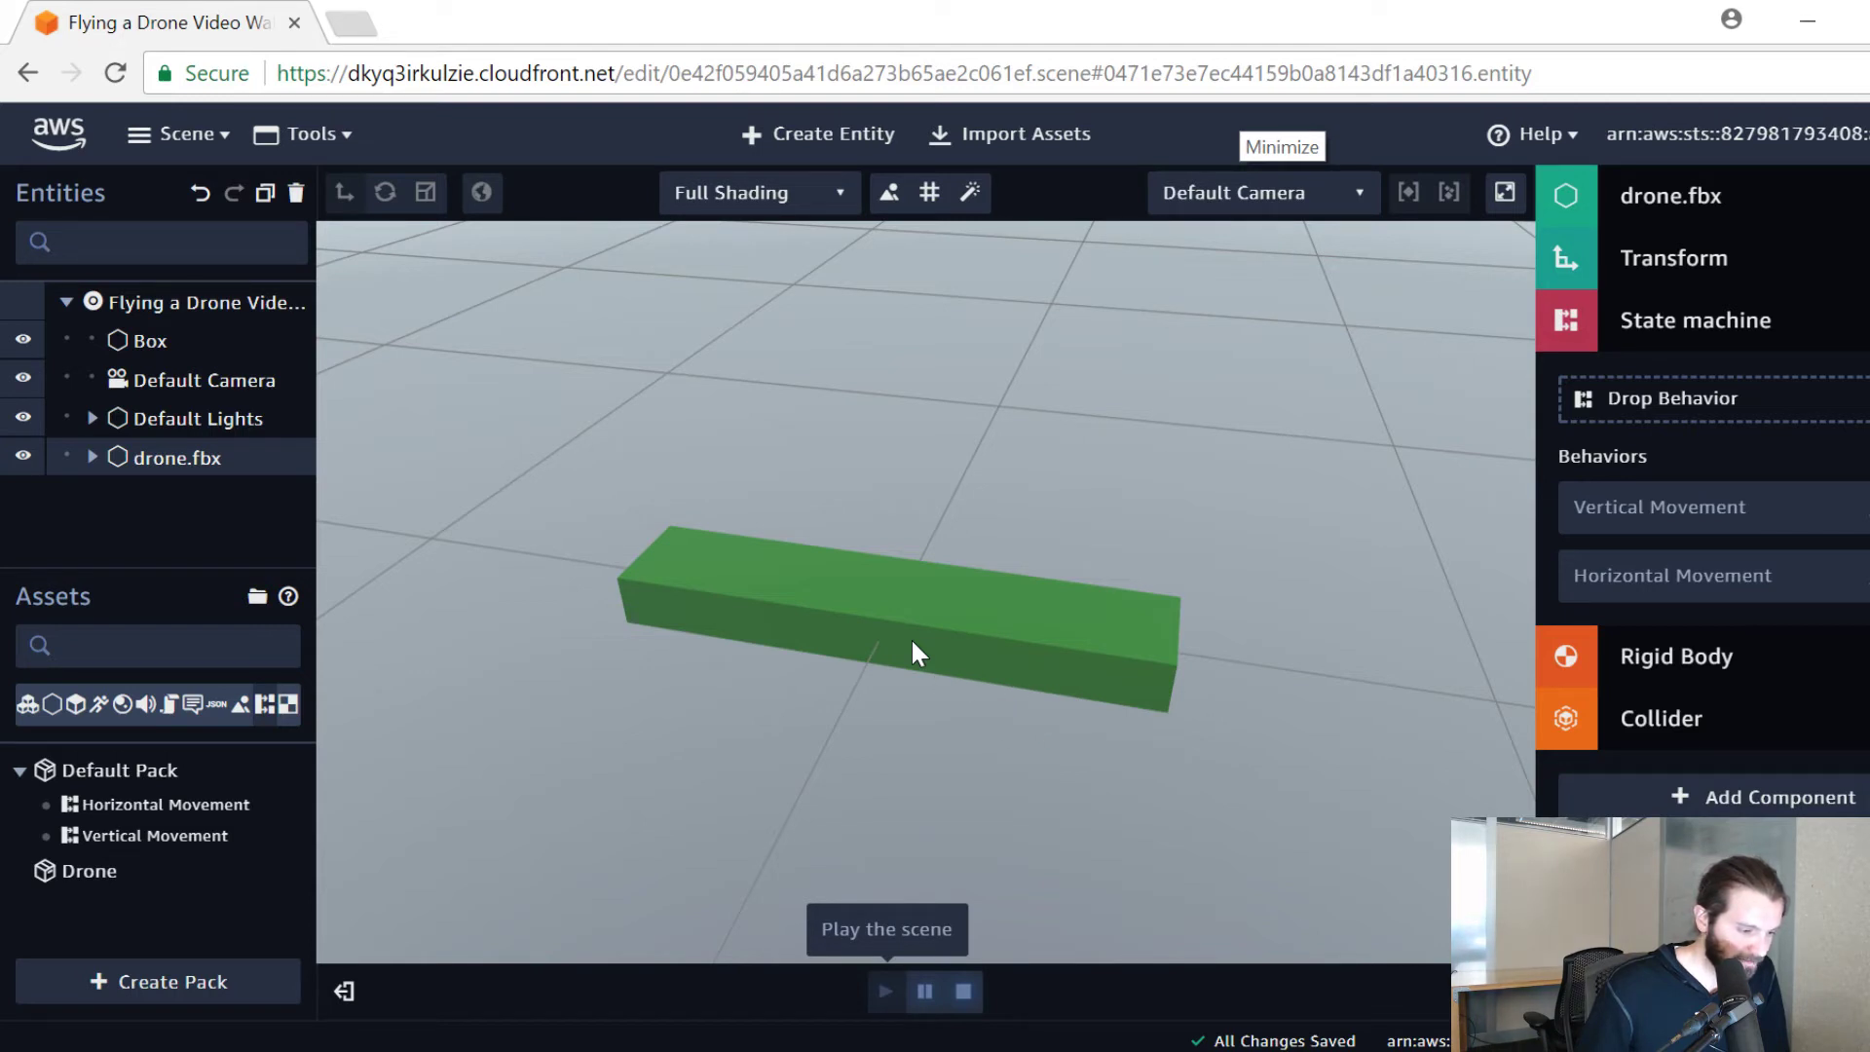
key("Up")
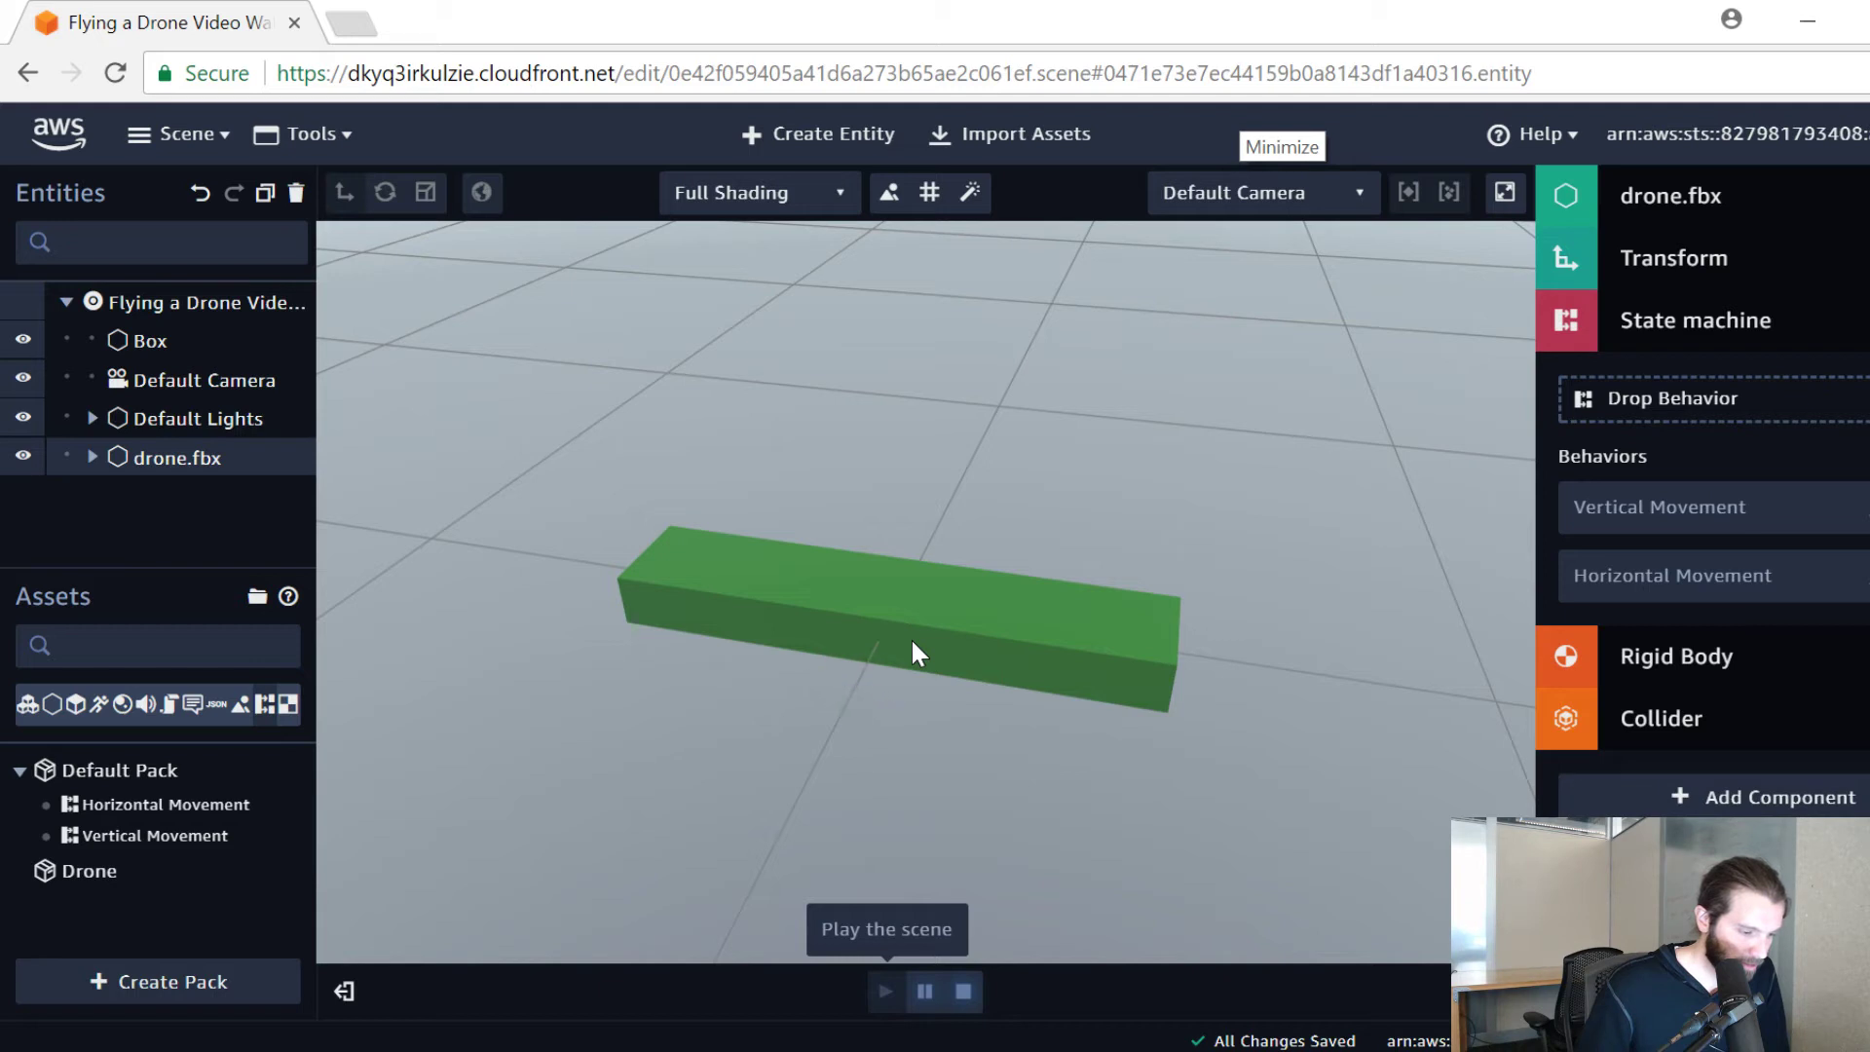
key("Up")
key("Left")
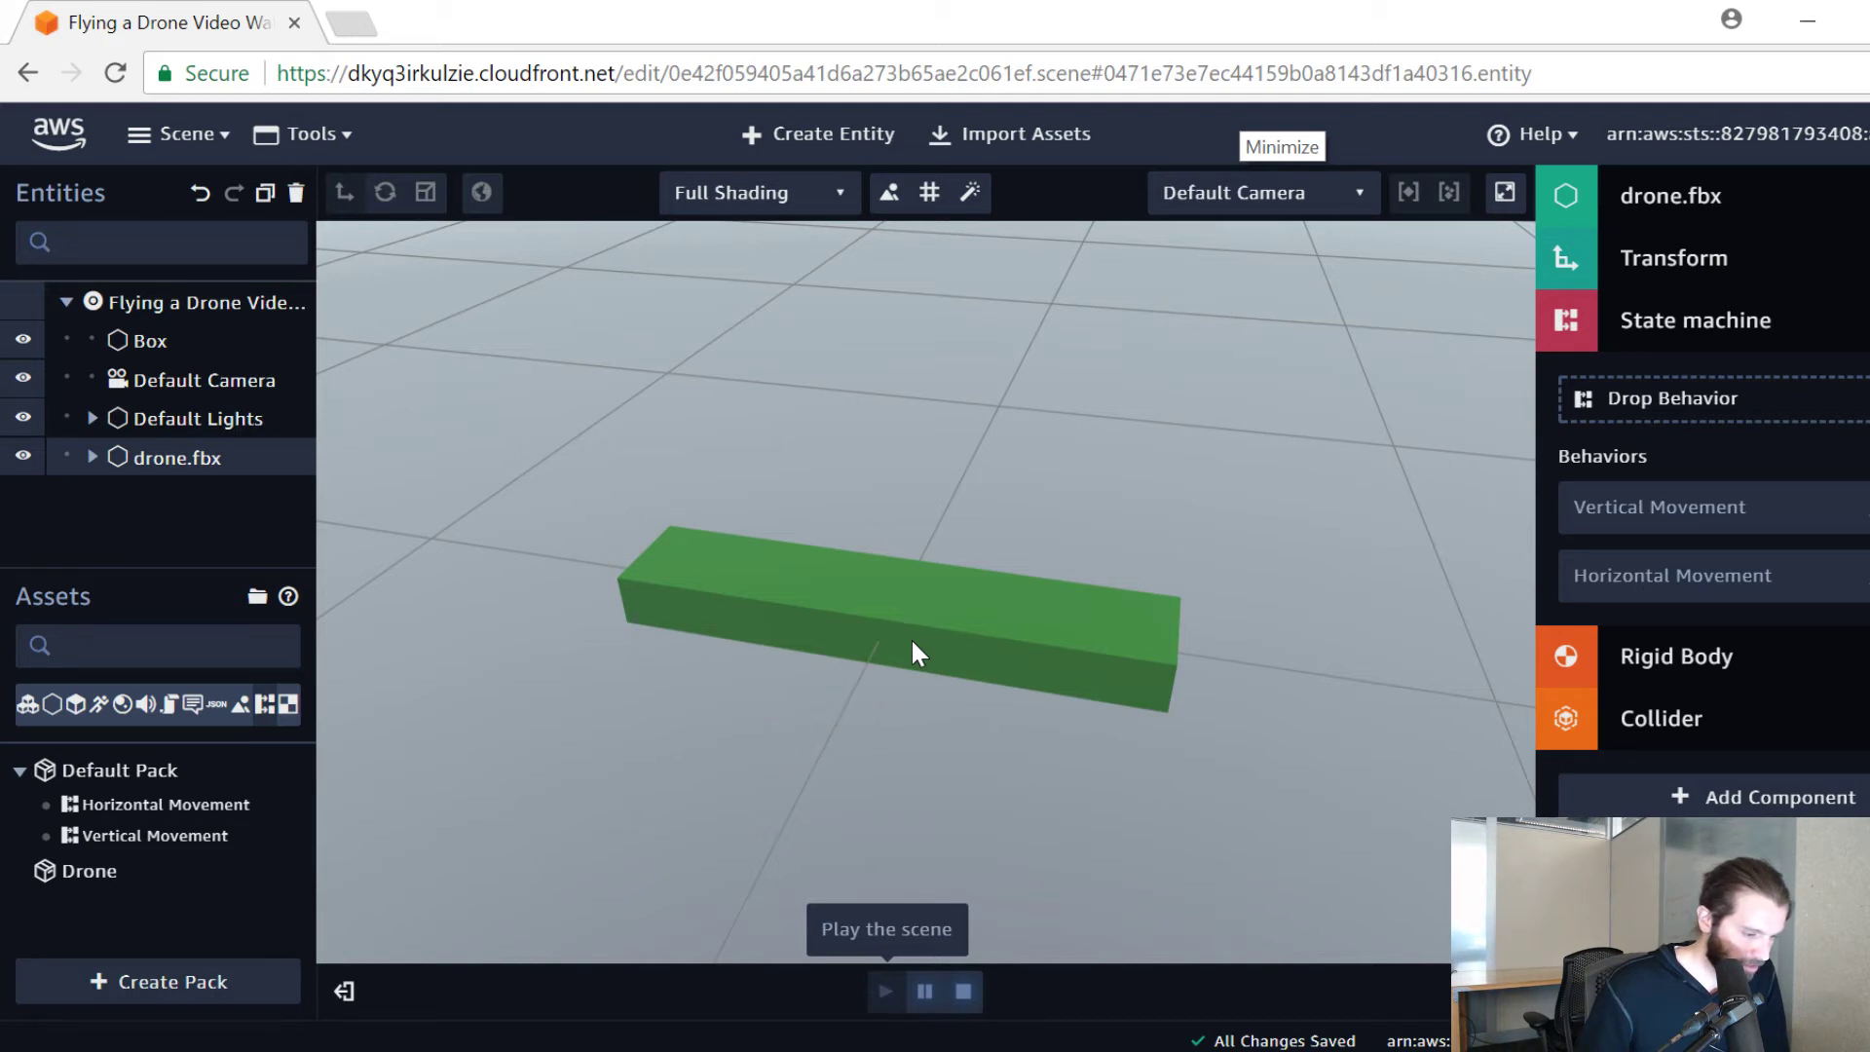
key("Up")
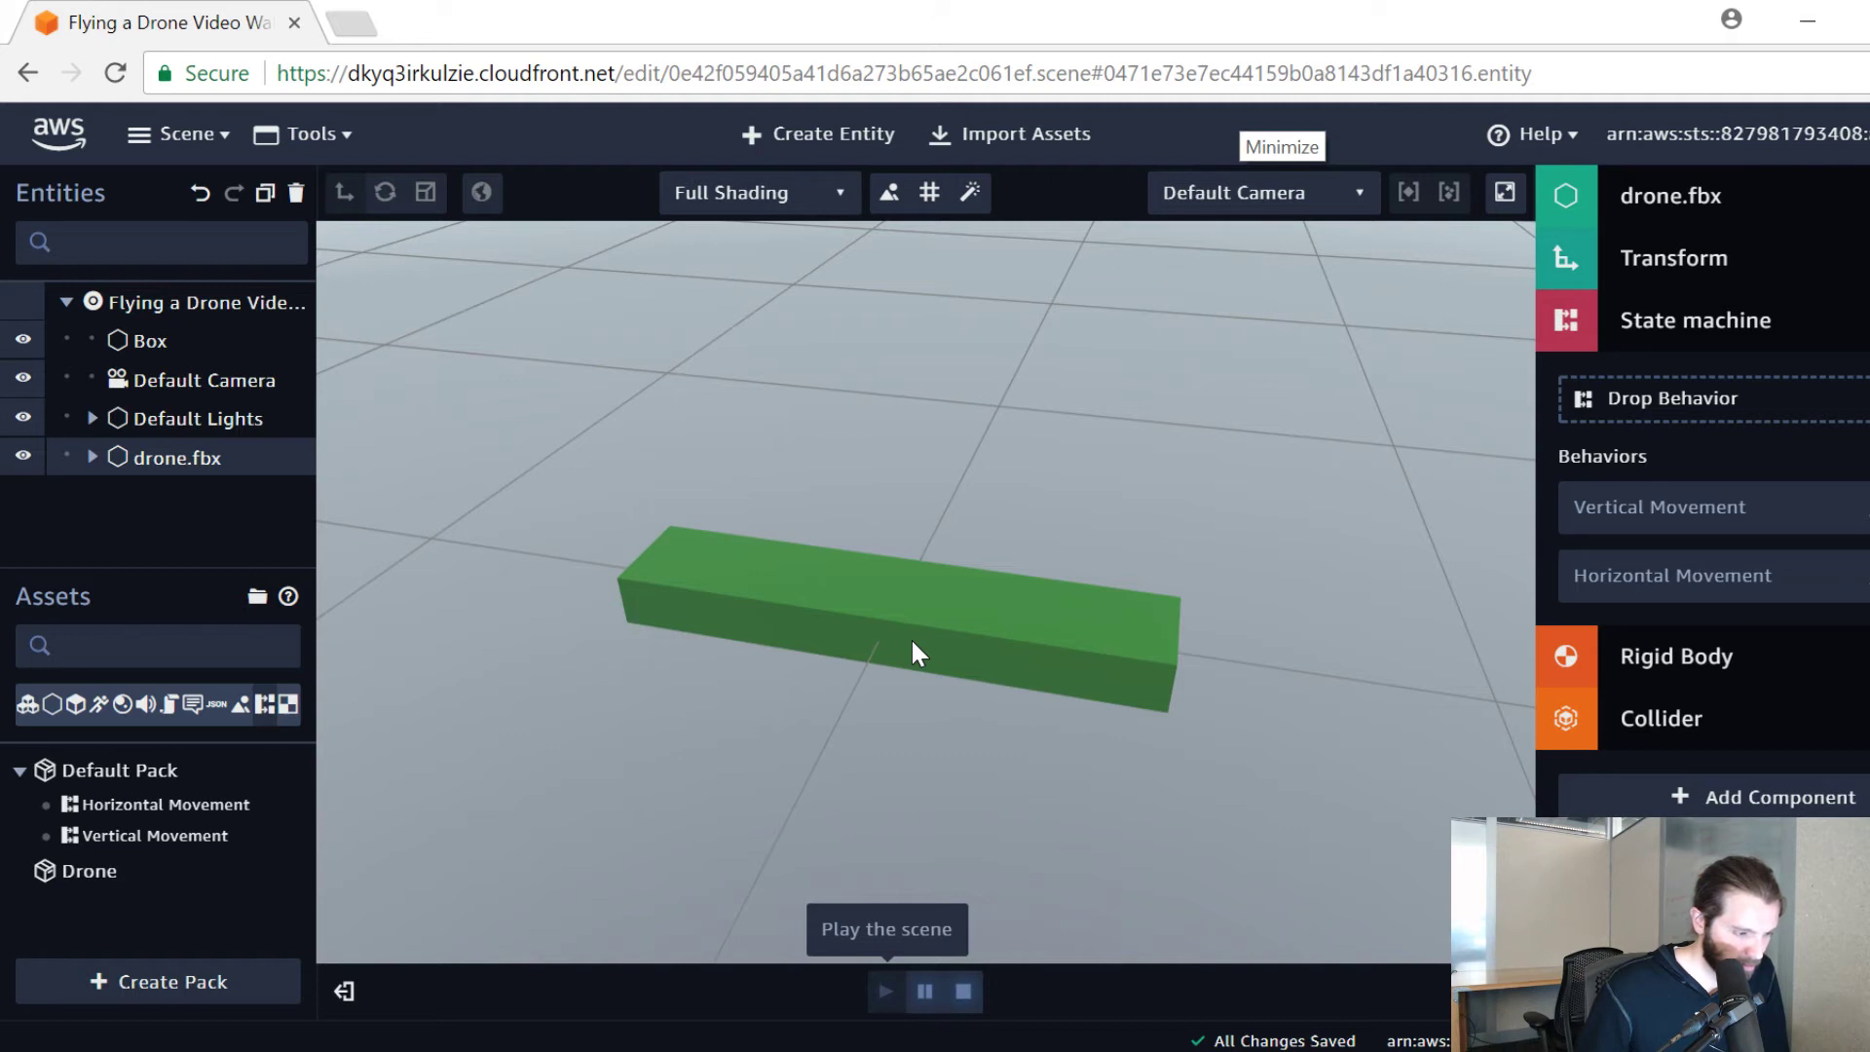
key("Up")
key("Up")
Step: Follow the drone's flight from a wider view and examine it on the green box from different angles
scroll(958, 550, "down", 2)
scroll(945, 522, "up", 3)
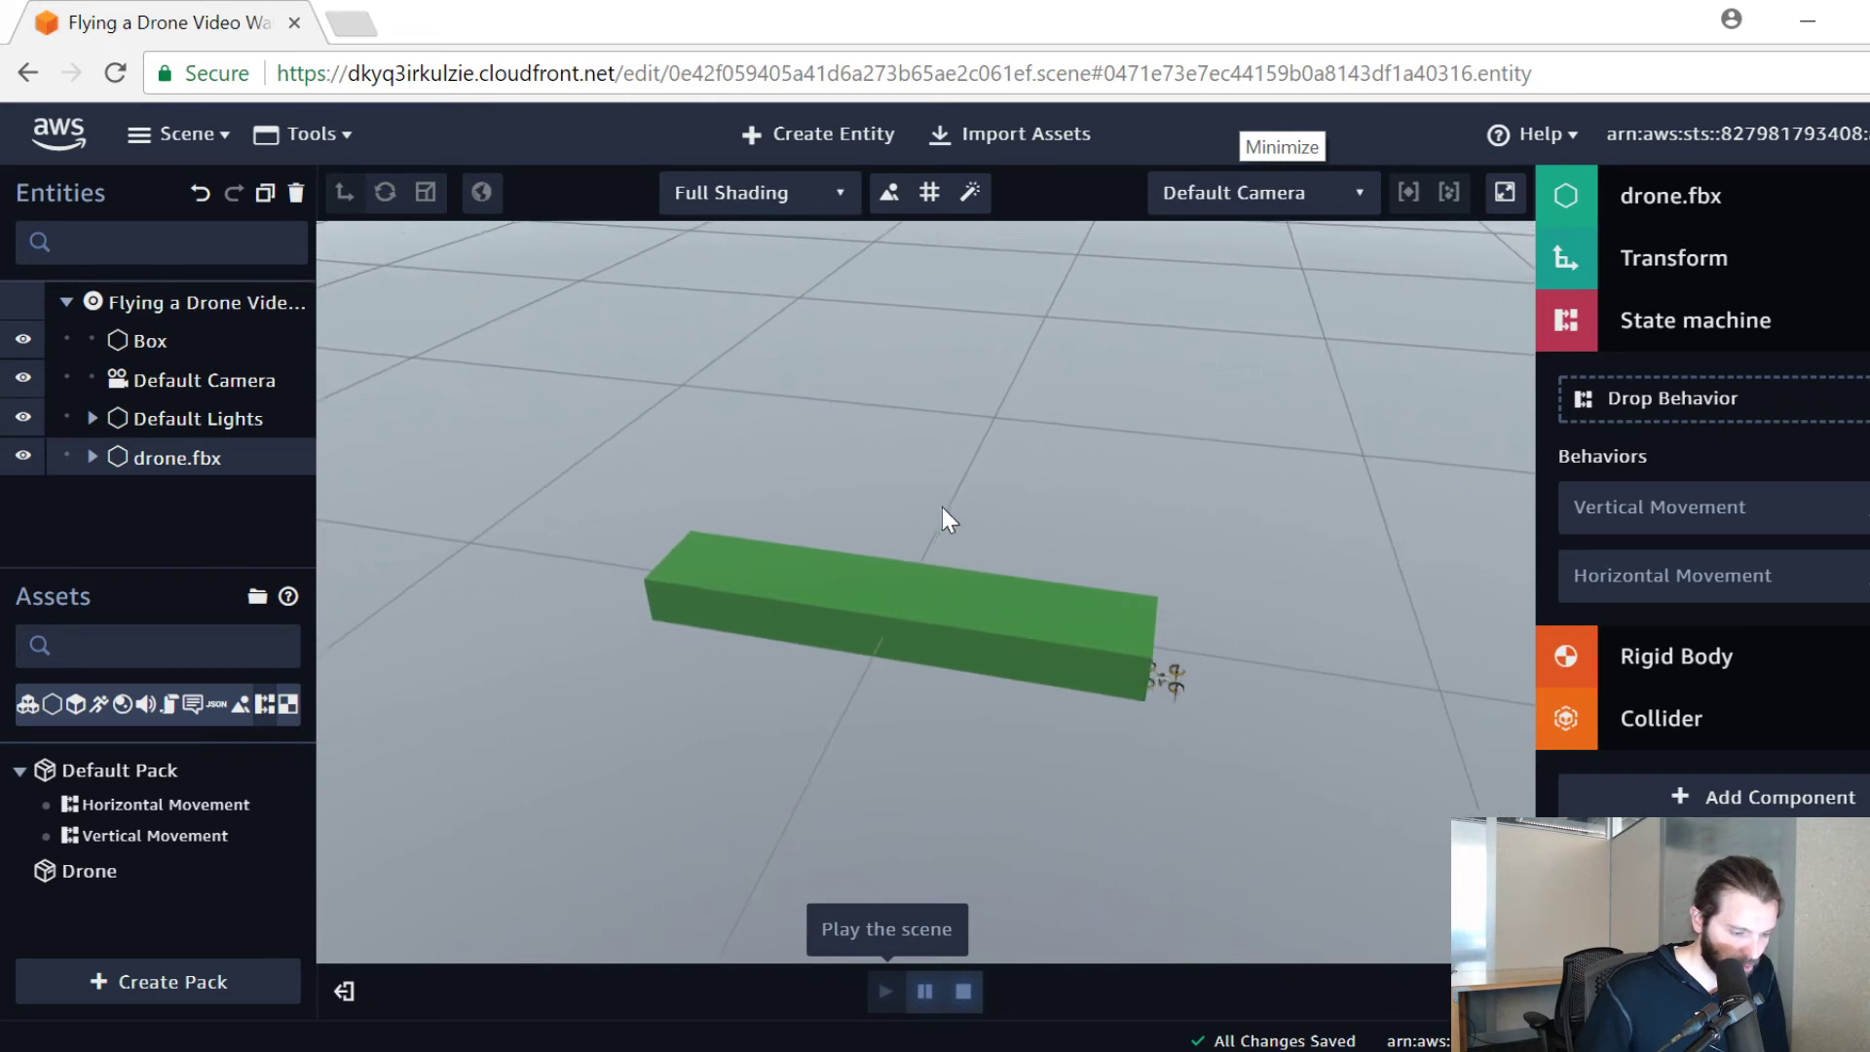
scroll(951, 499, "up", 2)
scroll(958, 522, "down", 8)
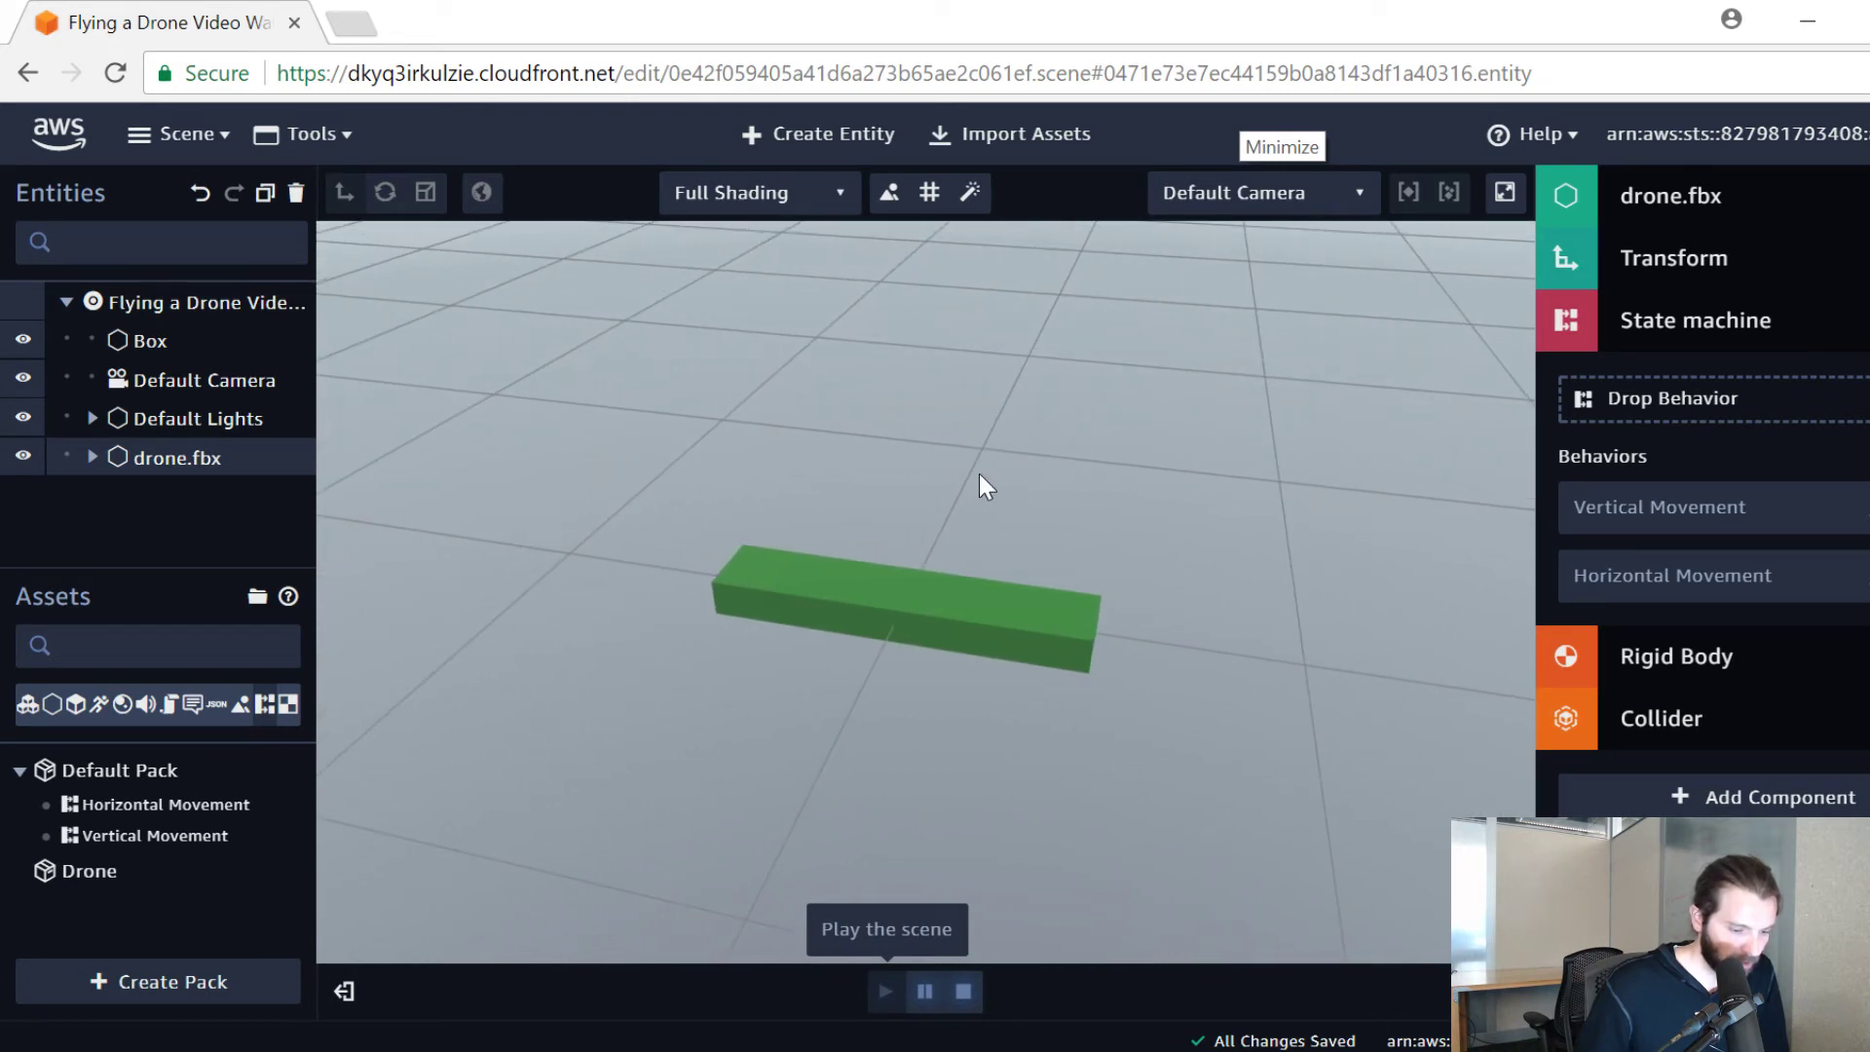
scroll(967, 466, "down", 8)
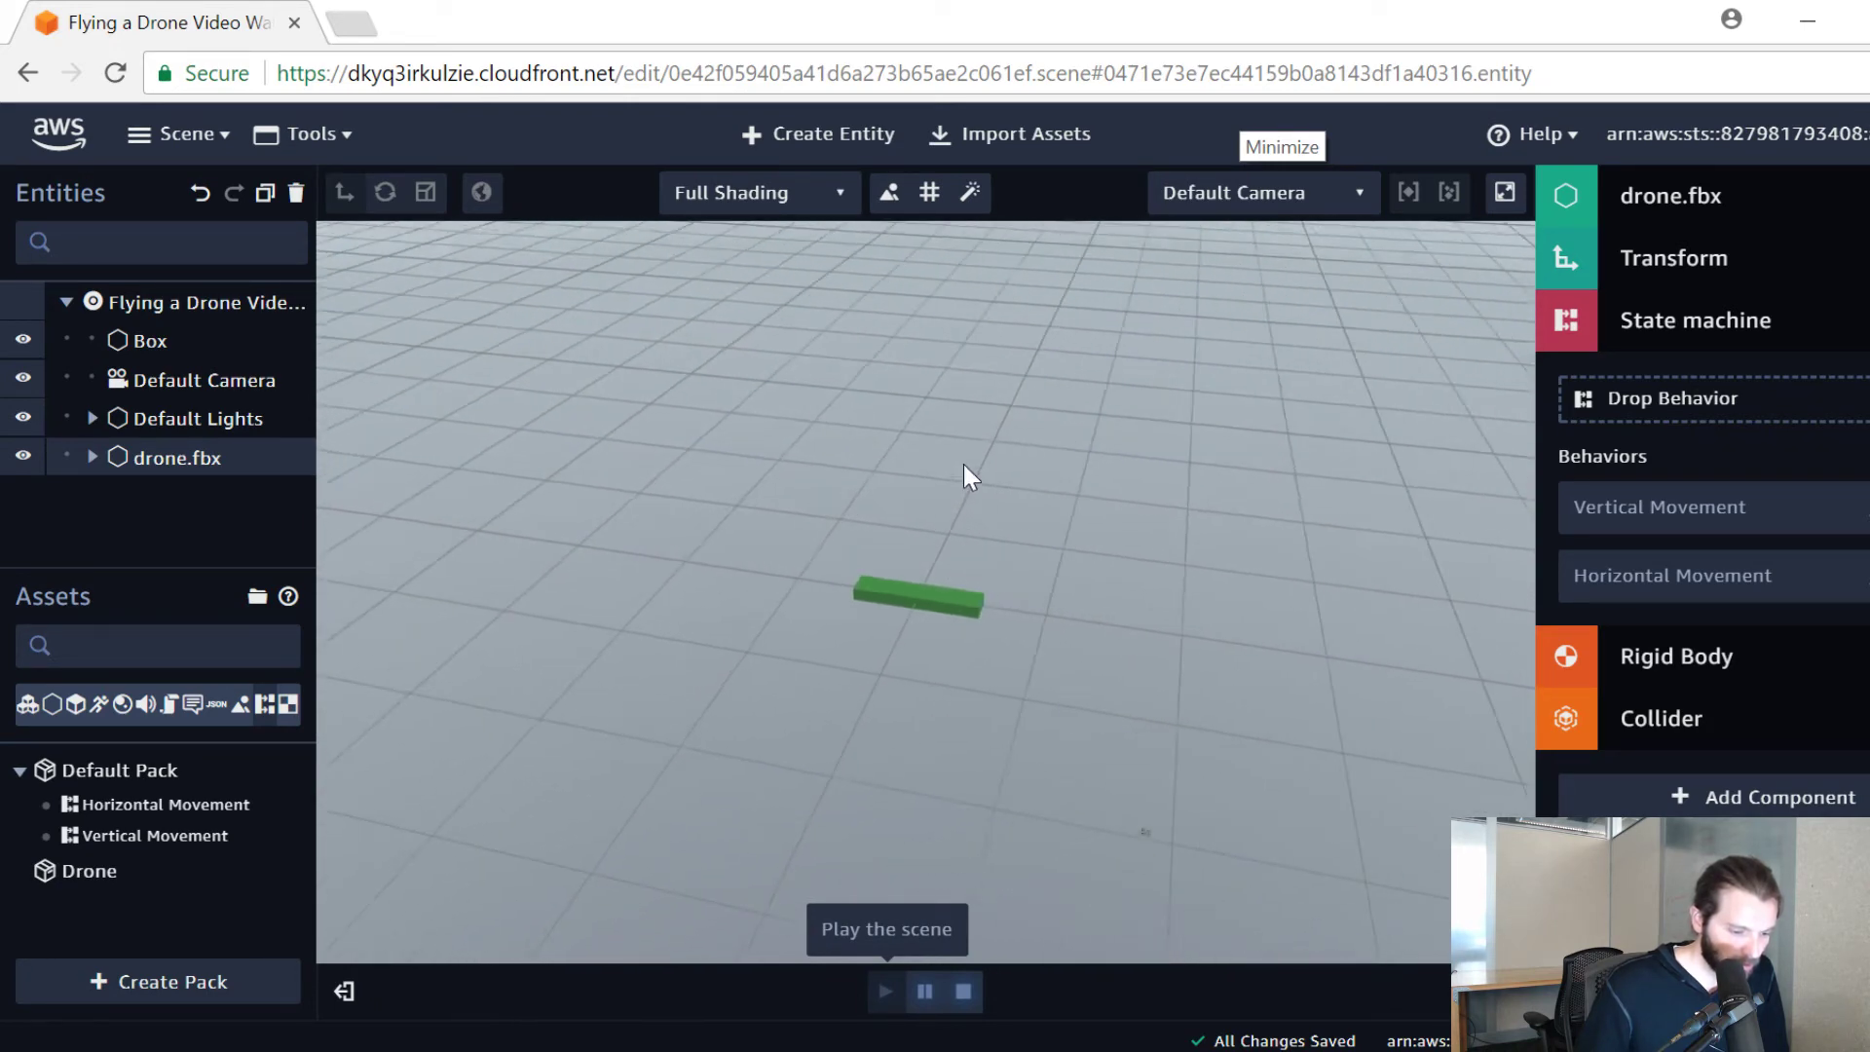
scroll(964, 466, "down", 1)
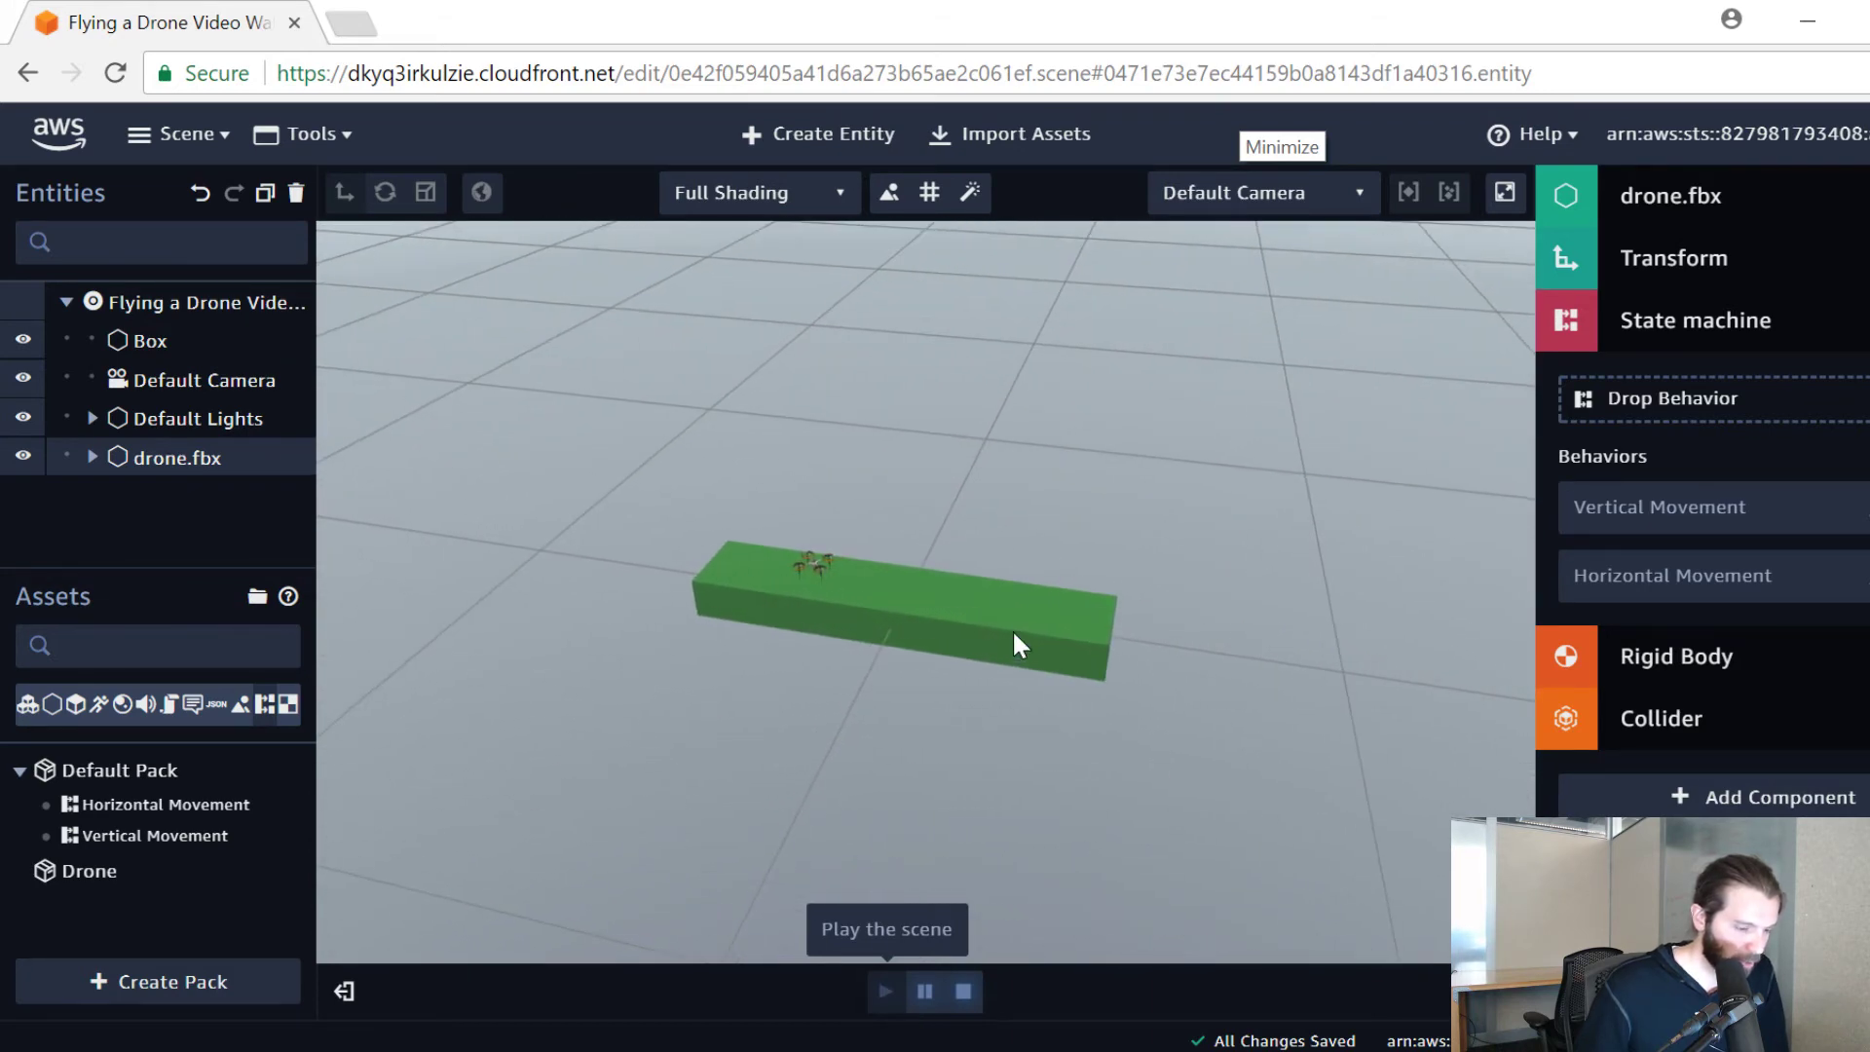
left_click_drag(847, 513, 1457, 567)
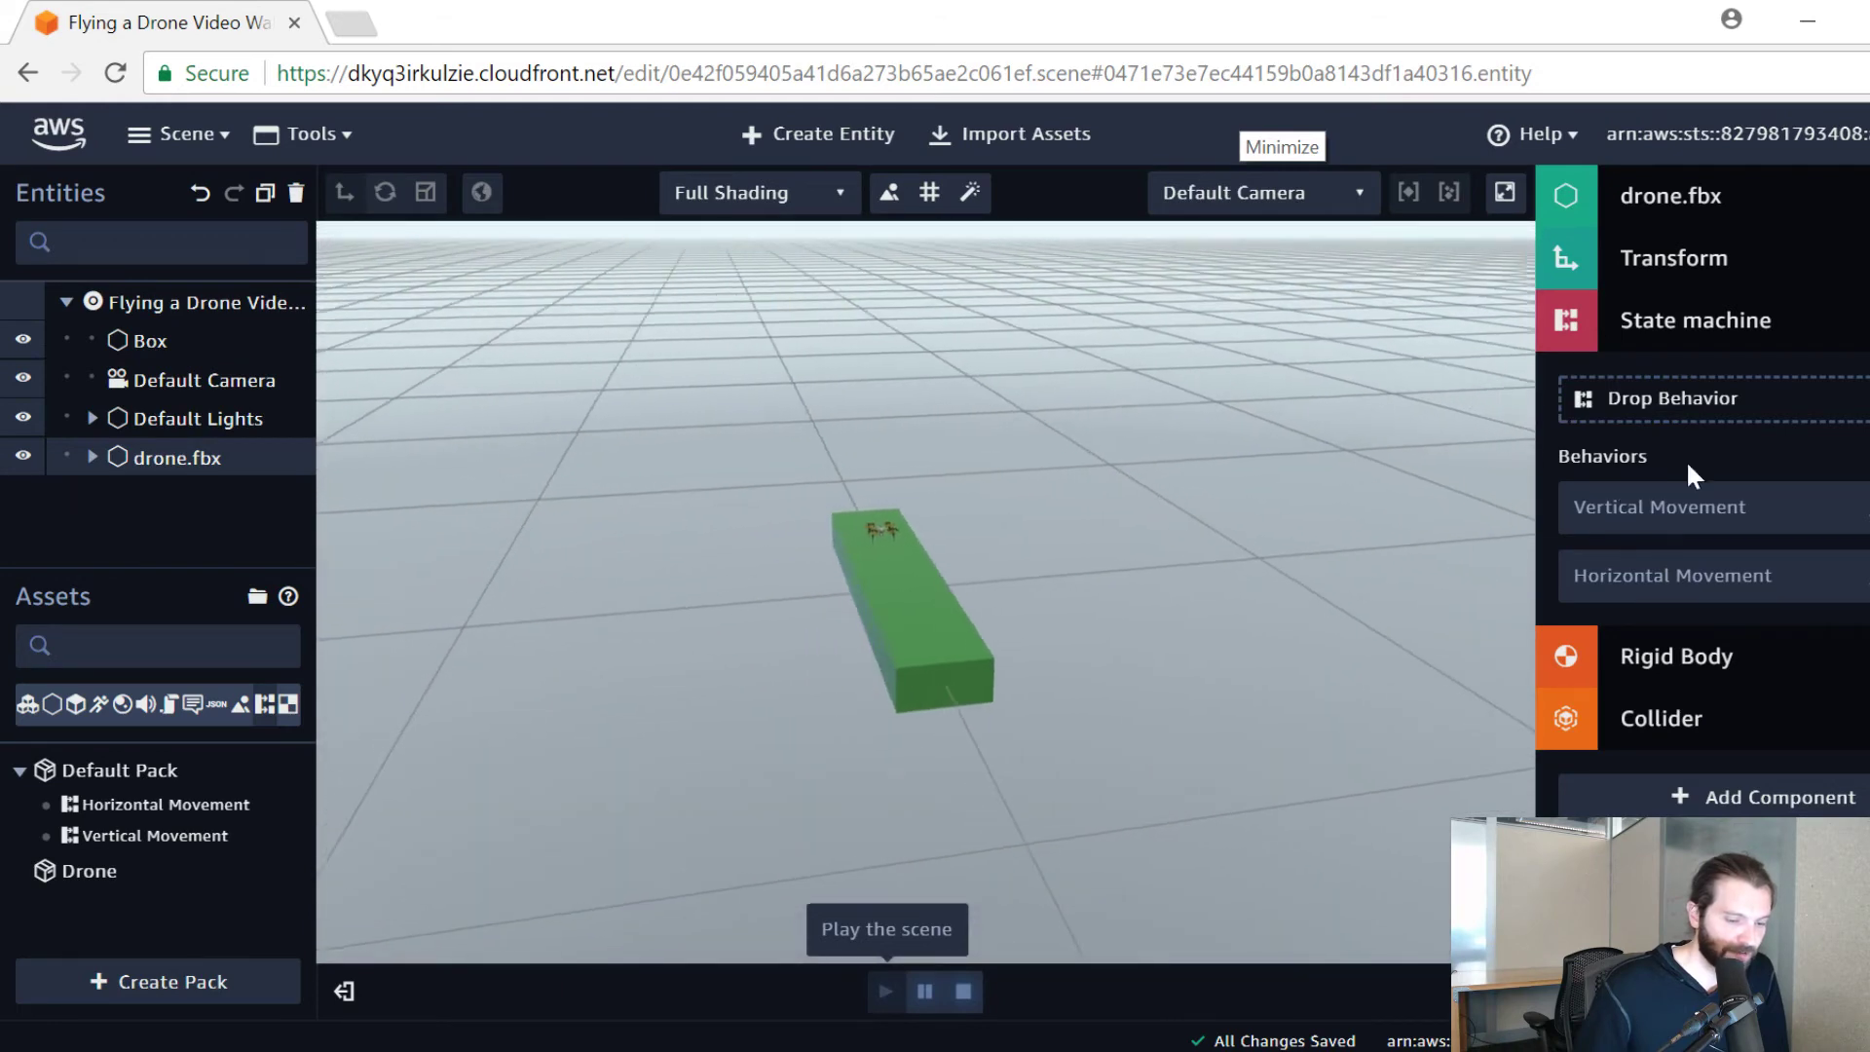
left_click_drag(834, 844, 1010, 830)
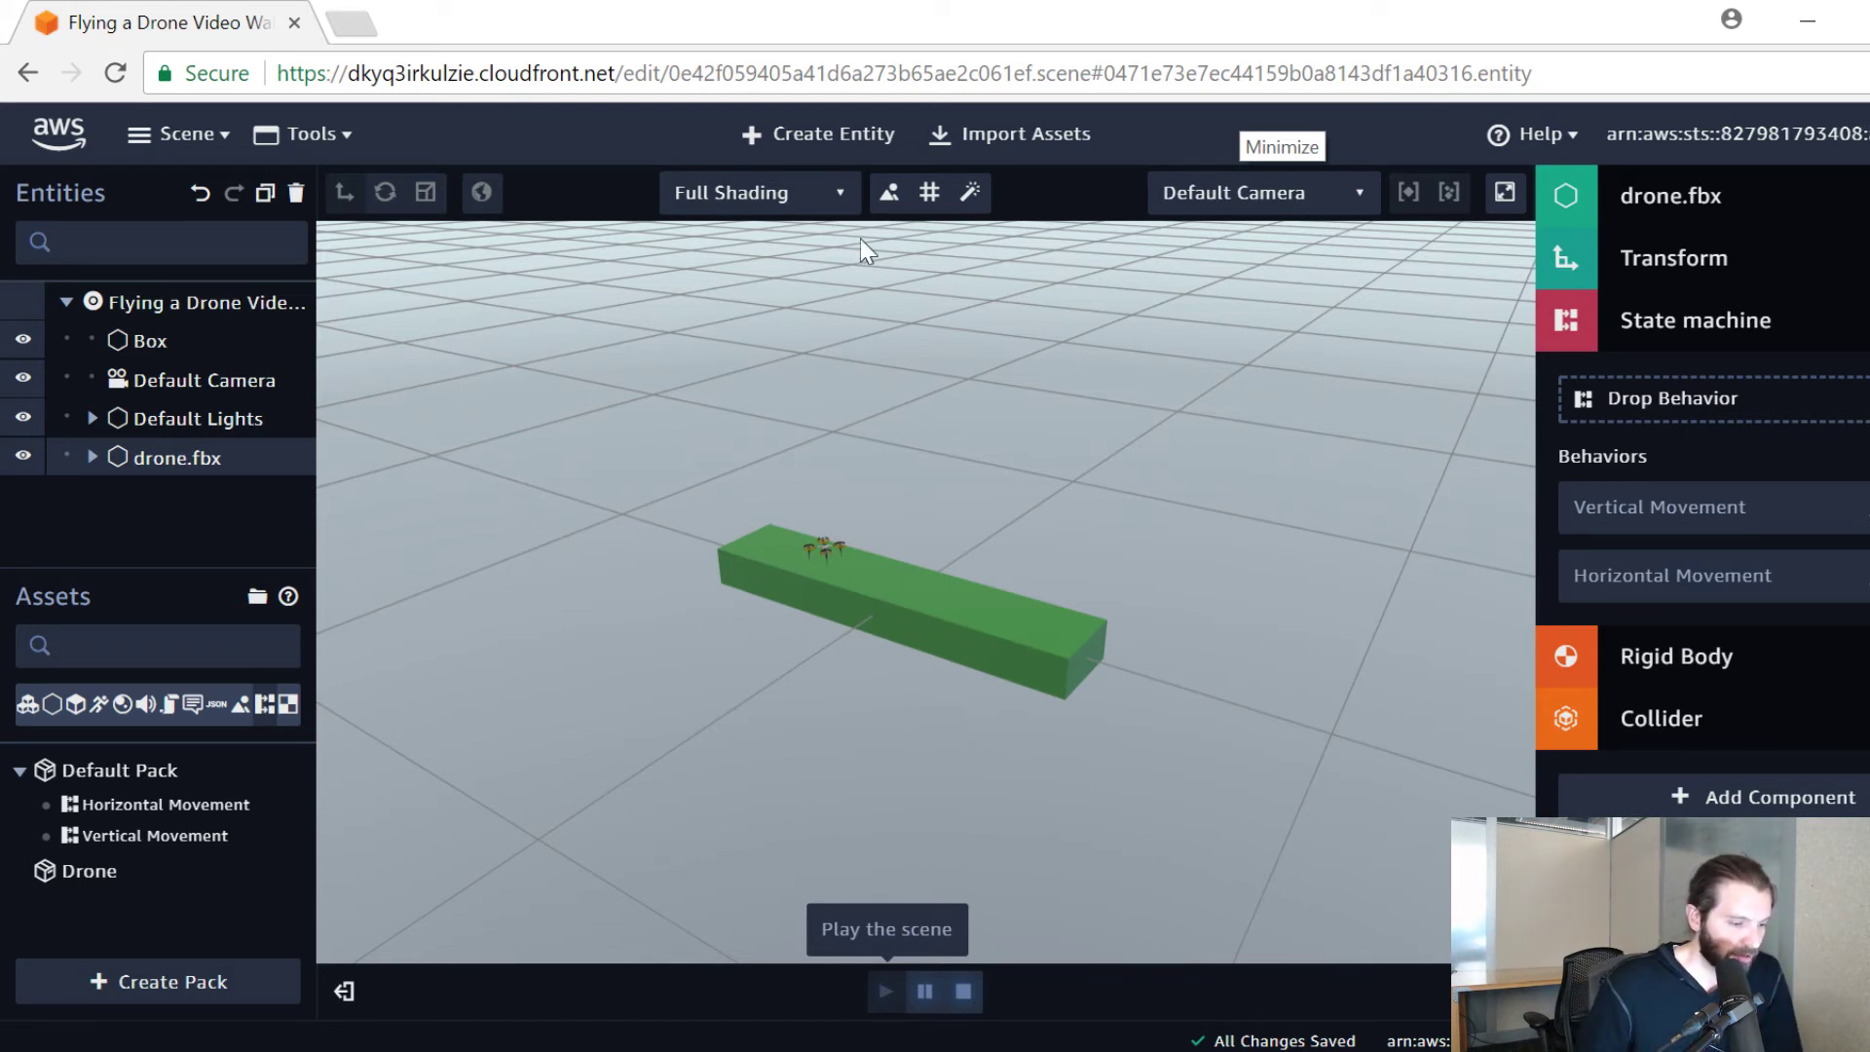
Step: Hide the Box entity and add a 3D disk primitive to the scene
left_click(31, 343)
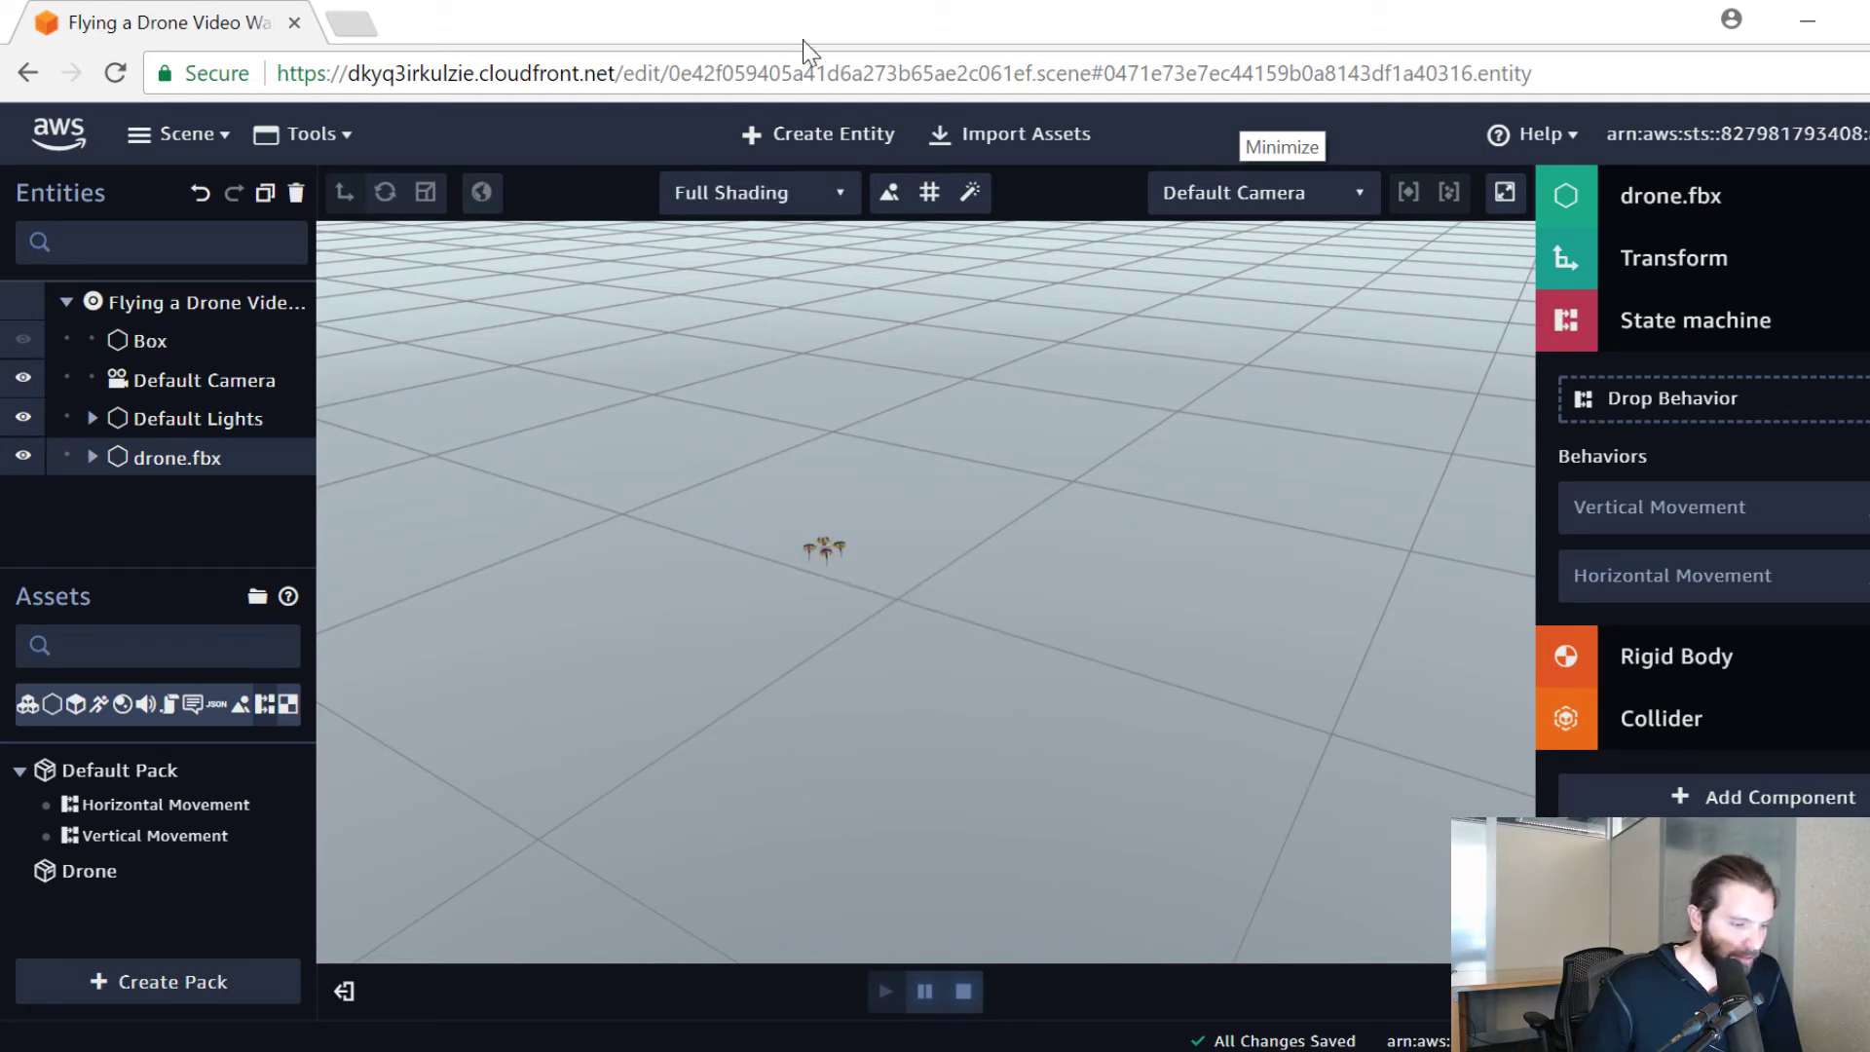
left_click(828, 137)
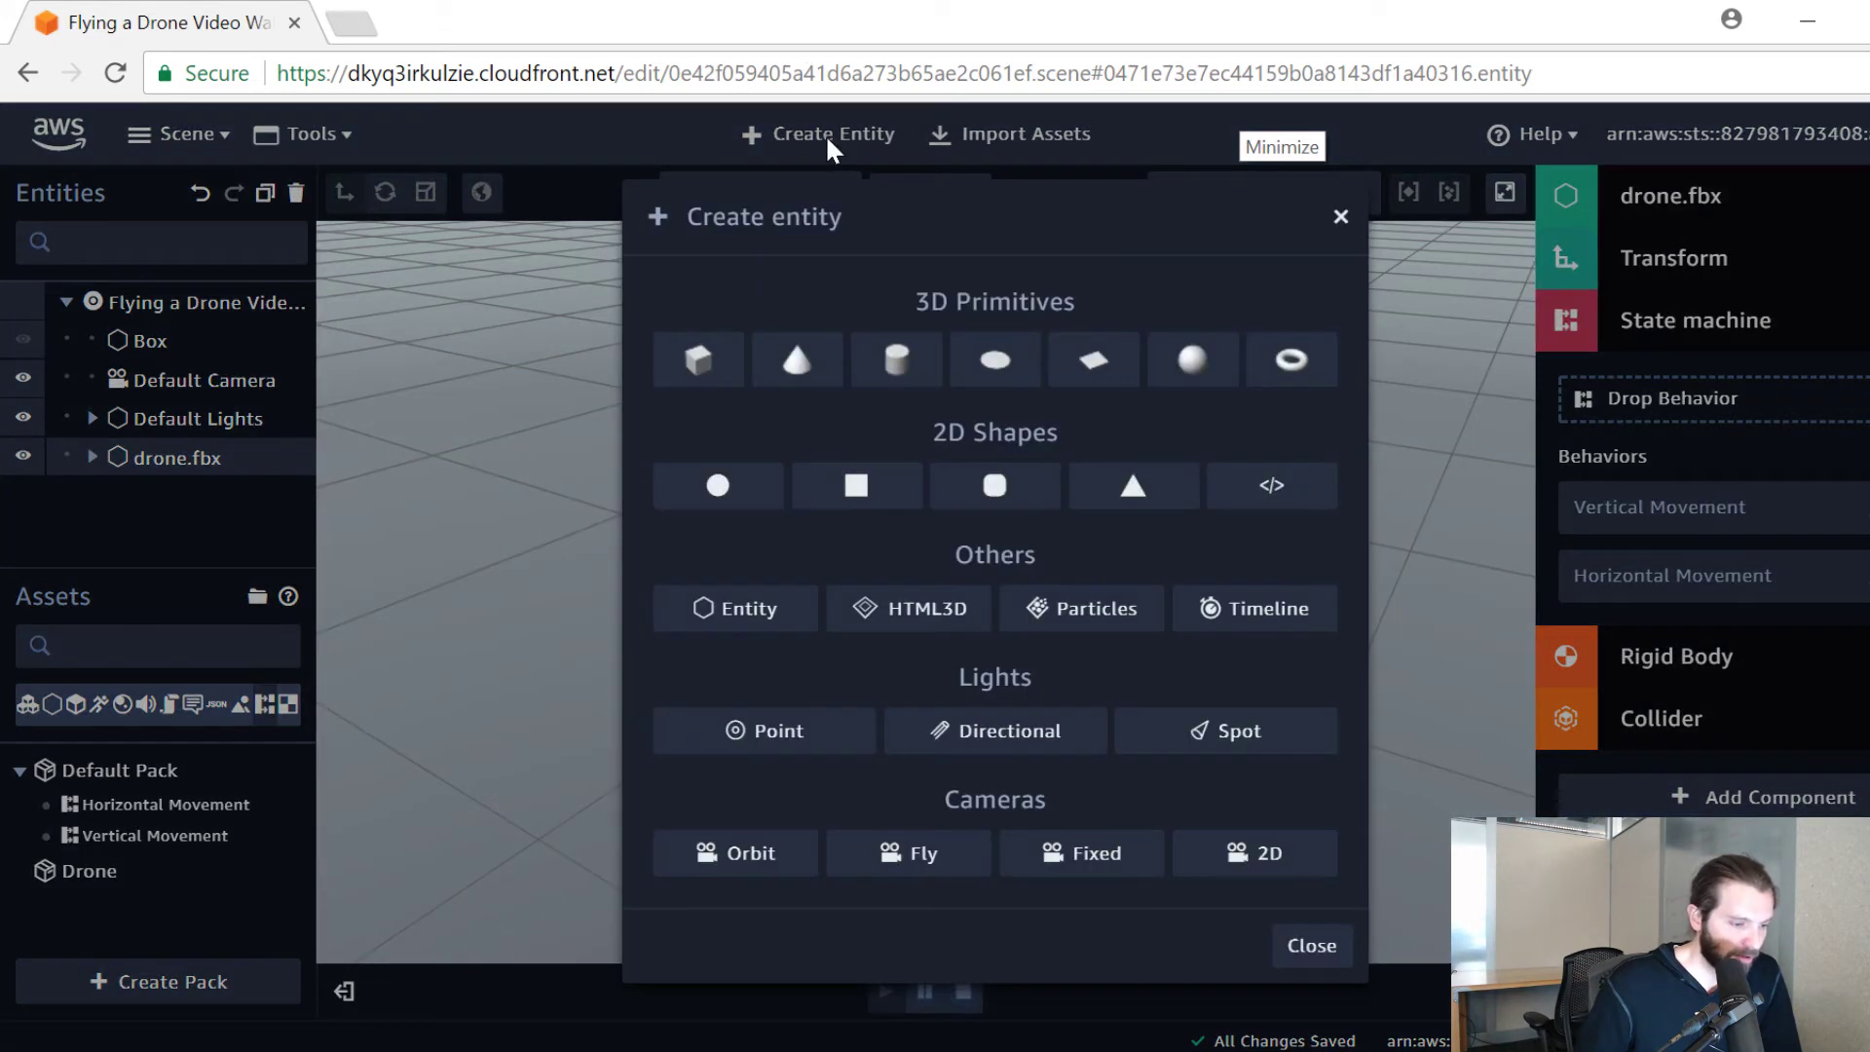
left_click(991, 385)
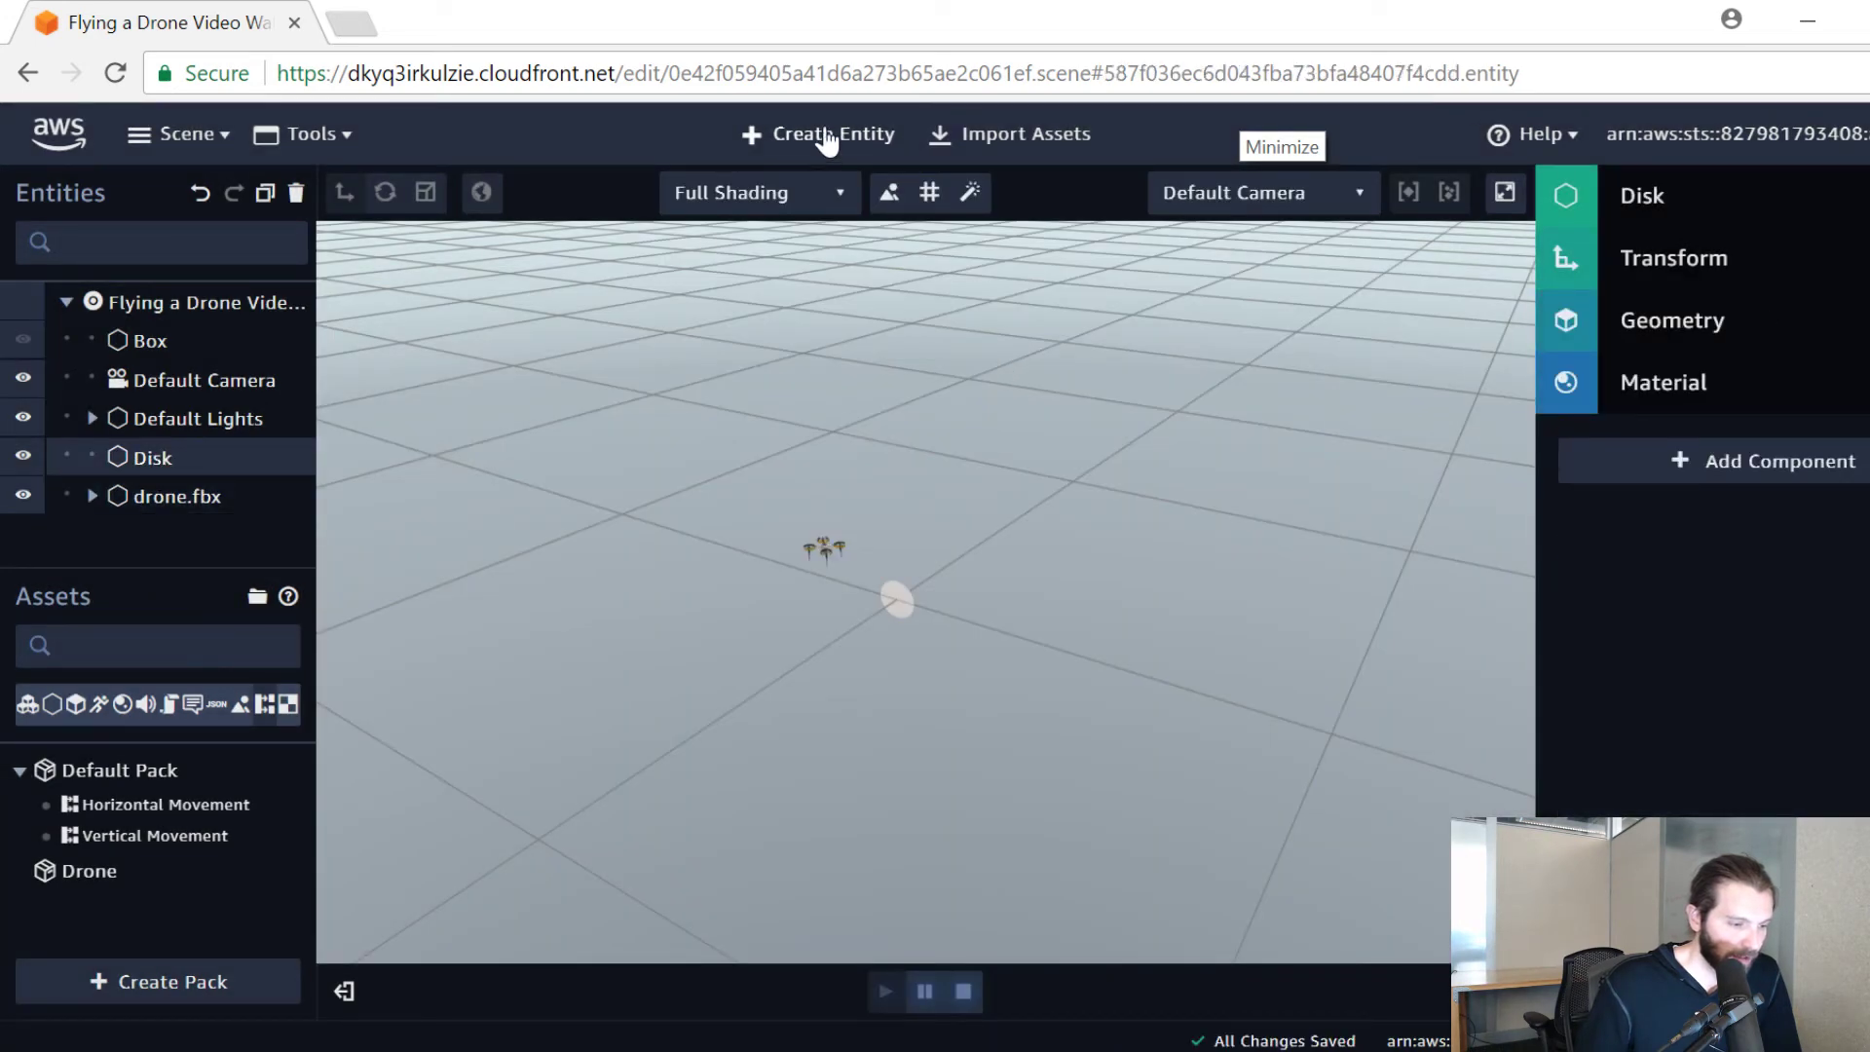
left_click(828, 137)
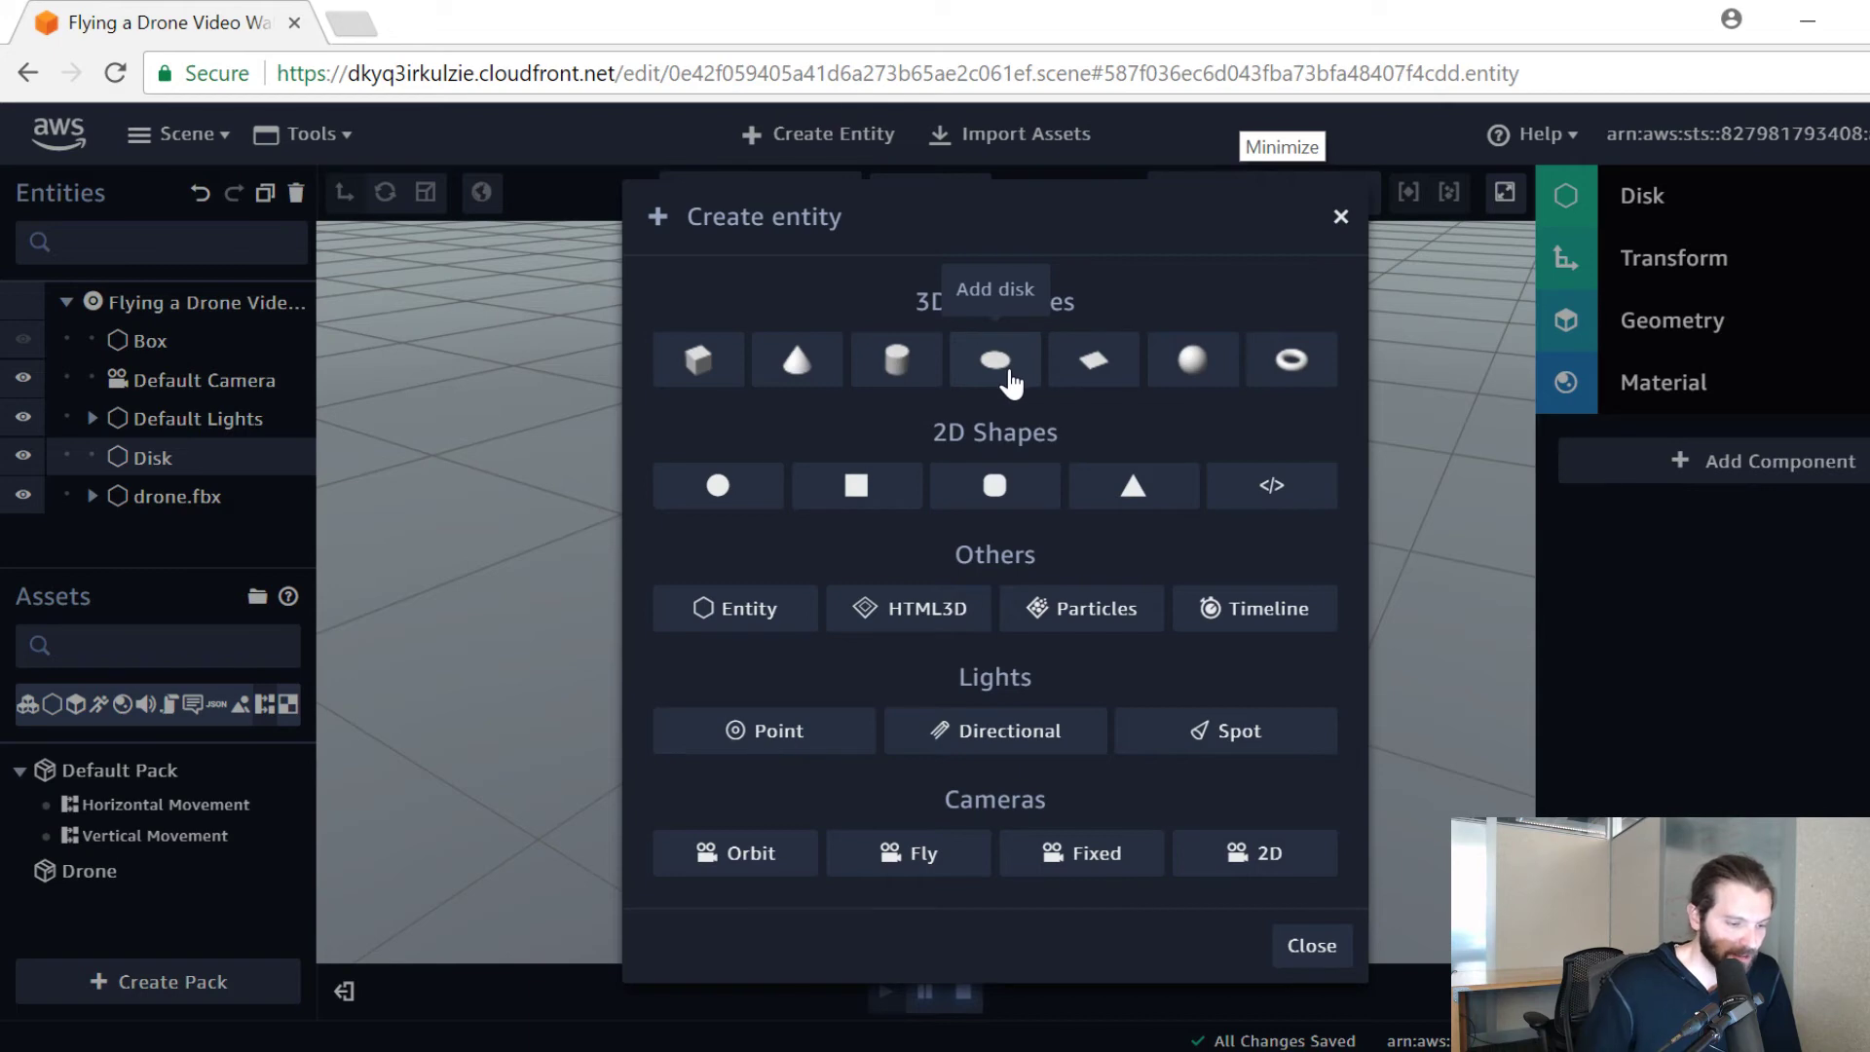
left_click(1309, 947)
left_click_drag(980, 630, 871, 602)
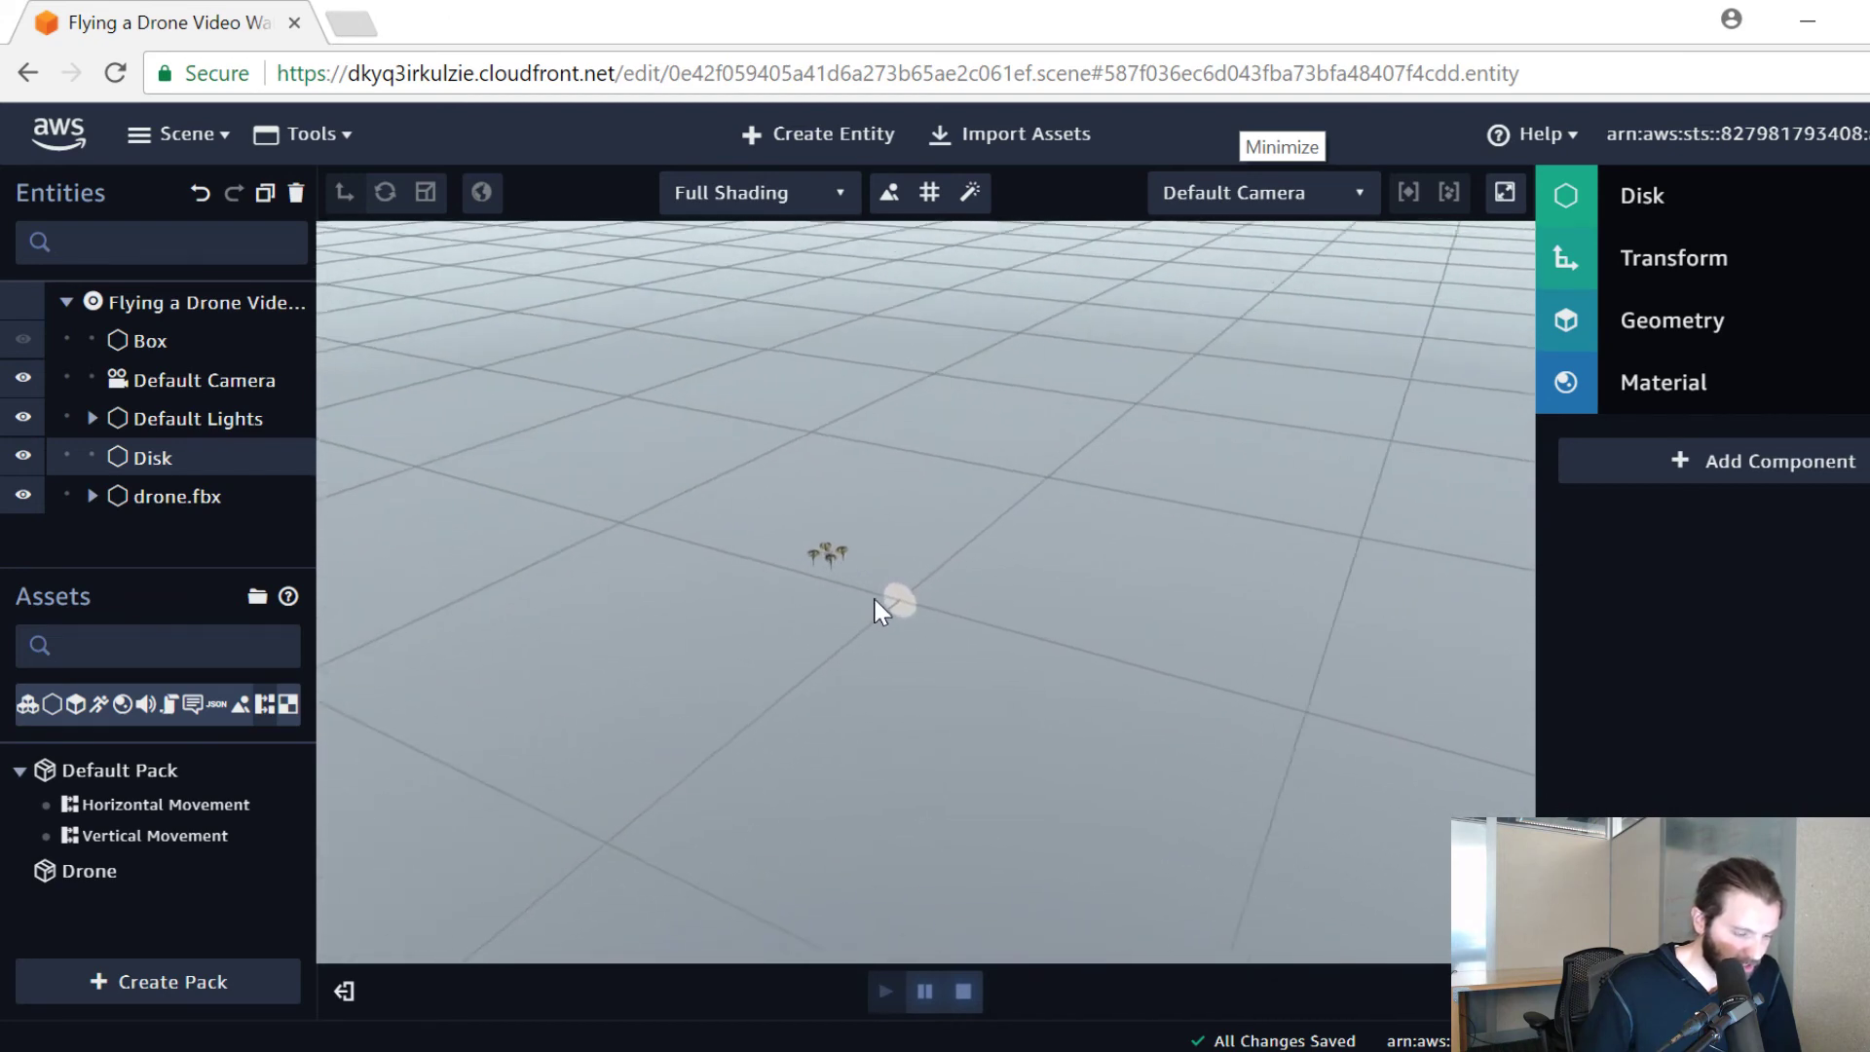
Step: Stop the scene playback and frame the new disk in the editor view
left_click(962, 991)
key("f")
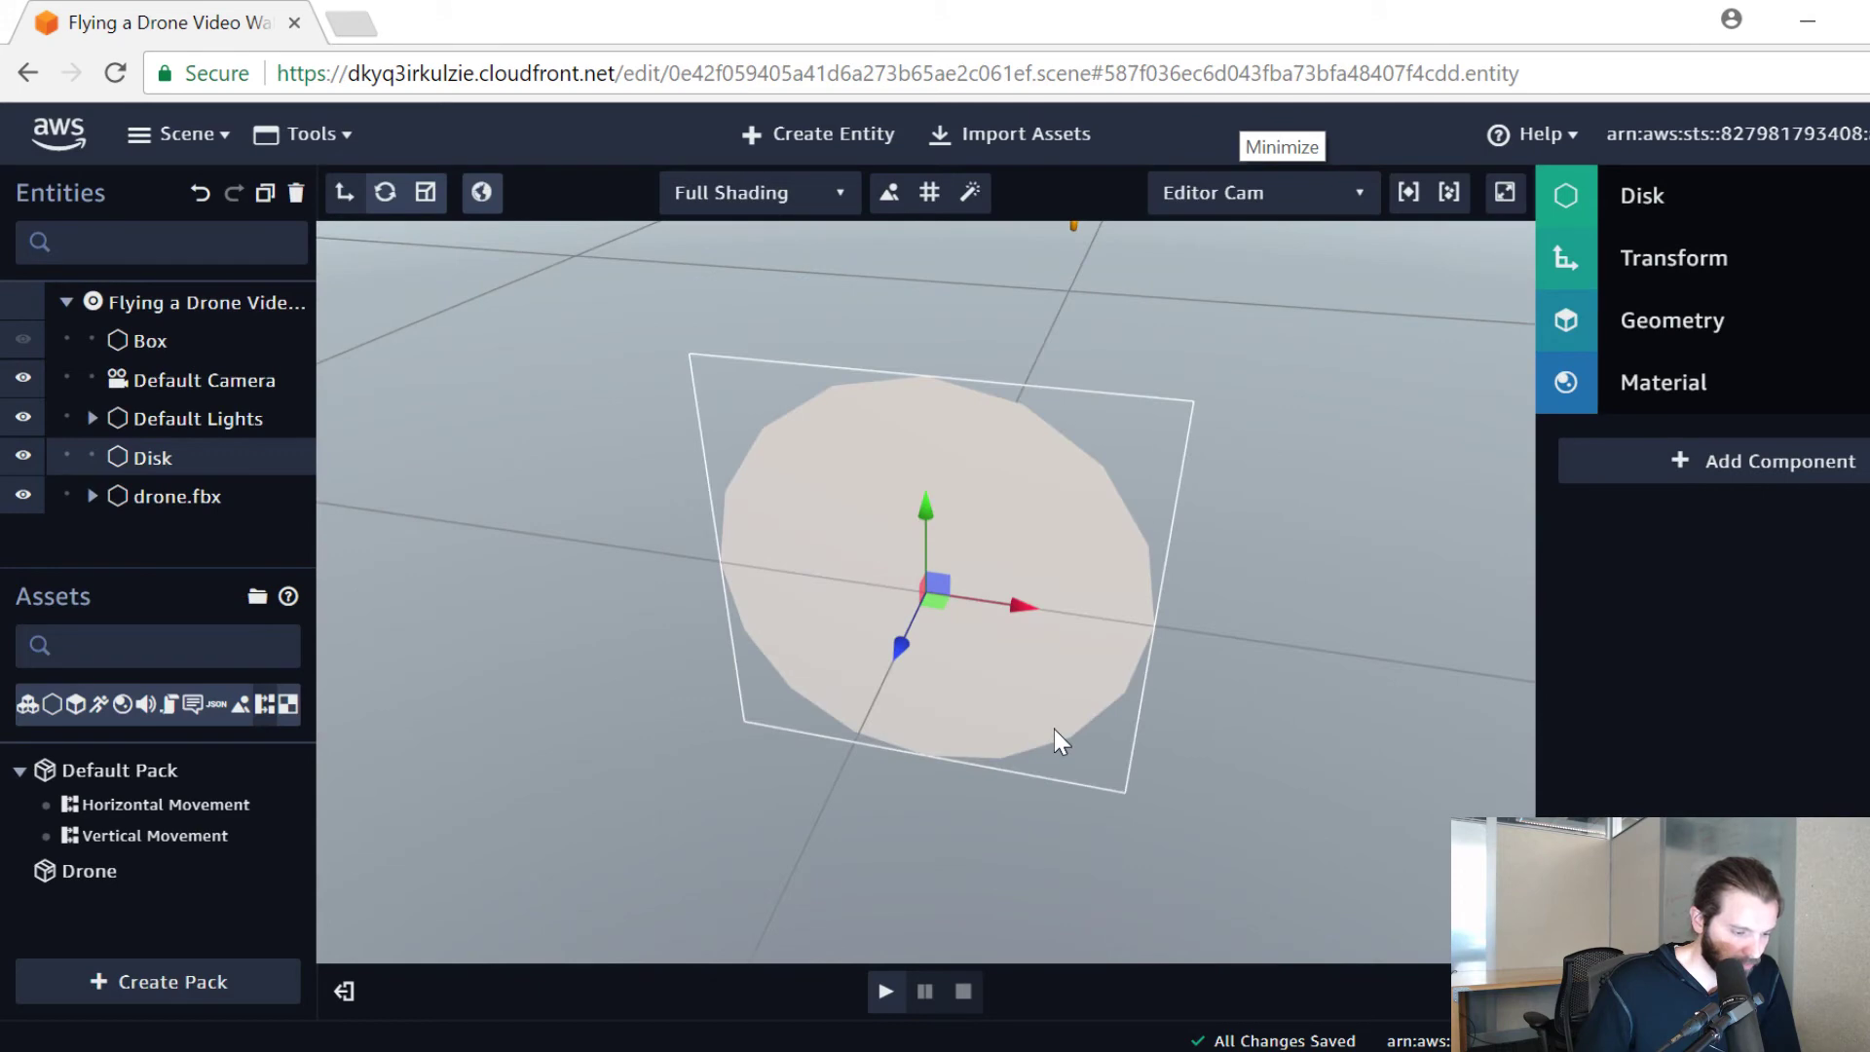
left_click_drag(1319, 735, 1172, 623)
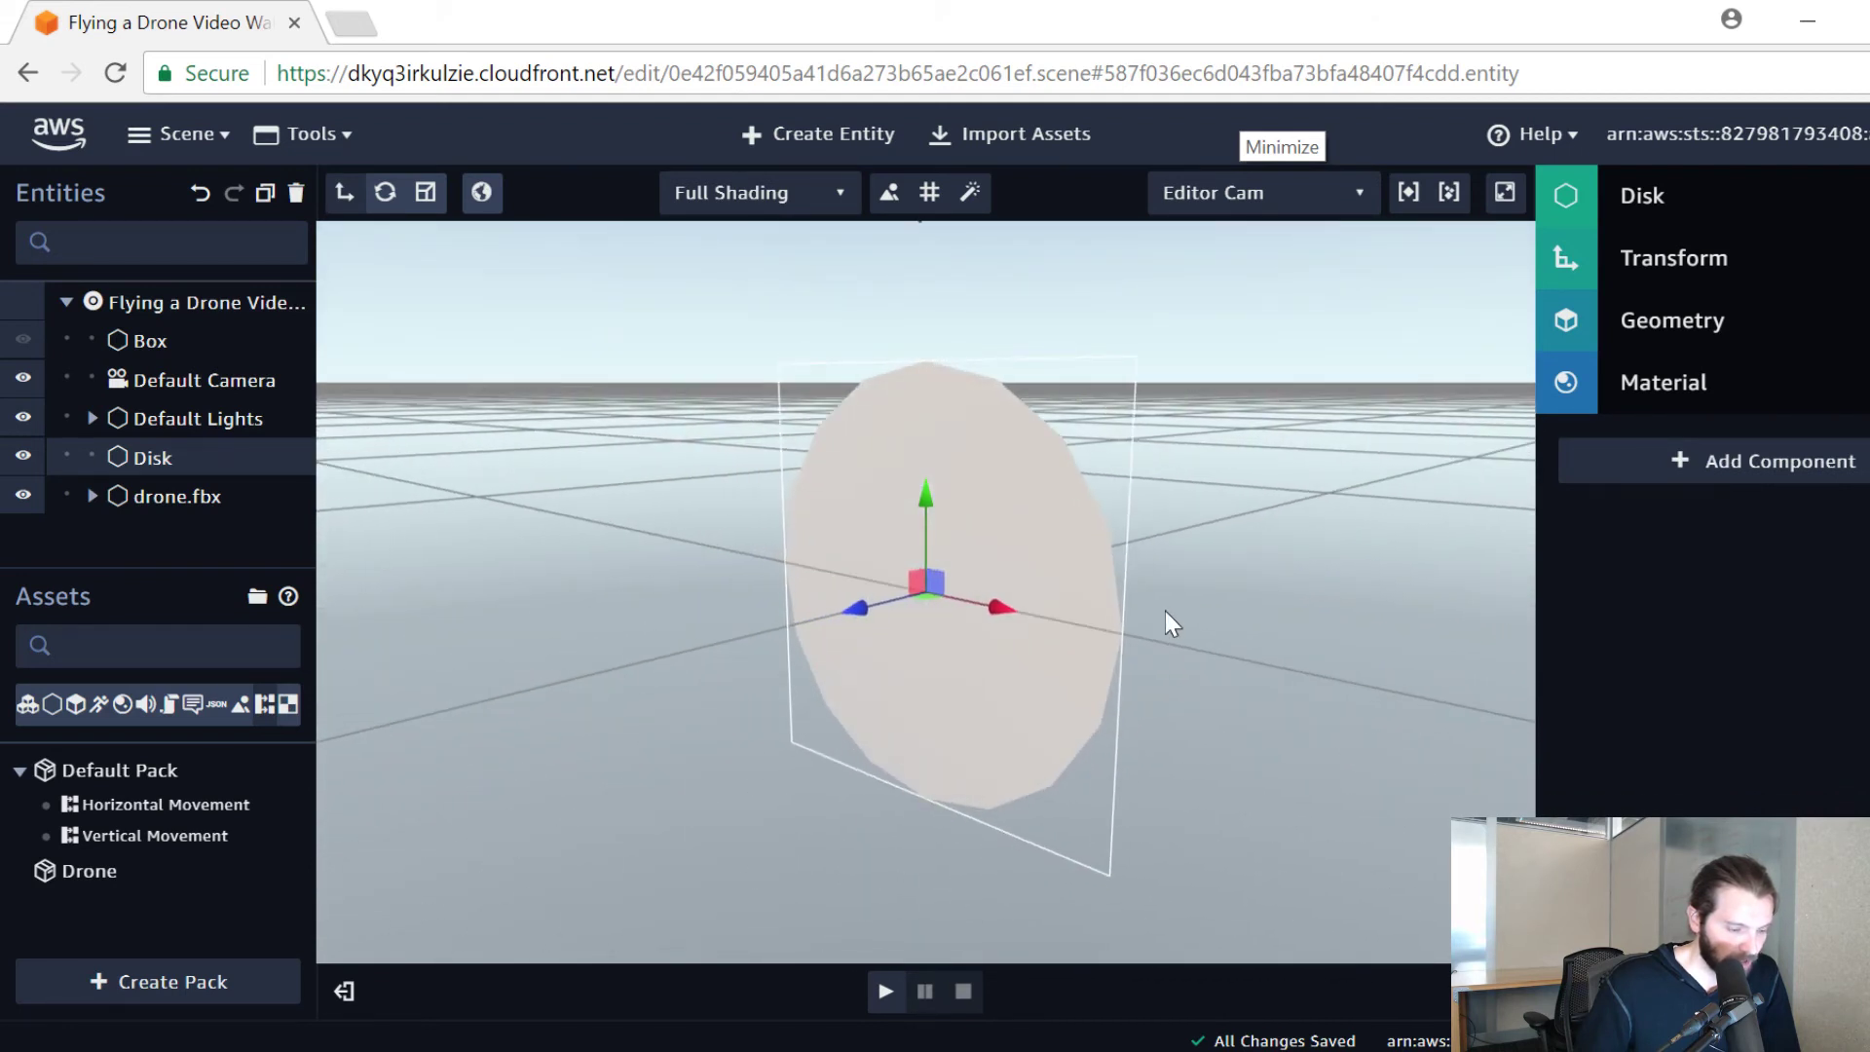
Step: Try to lay the disk flat by setting its X translation to 90
left_click(1704, 260)
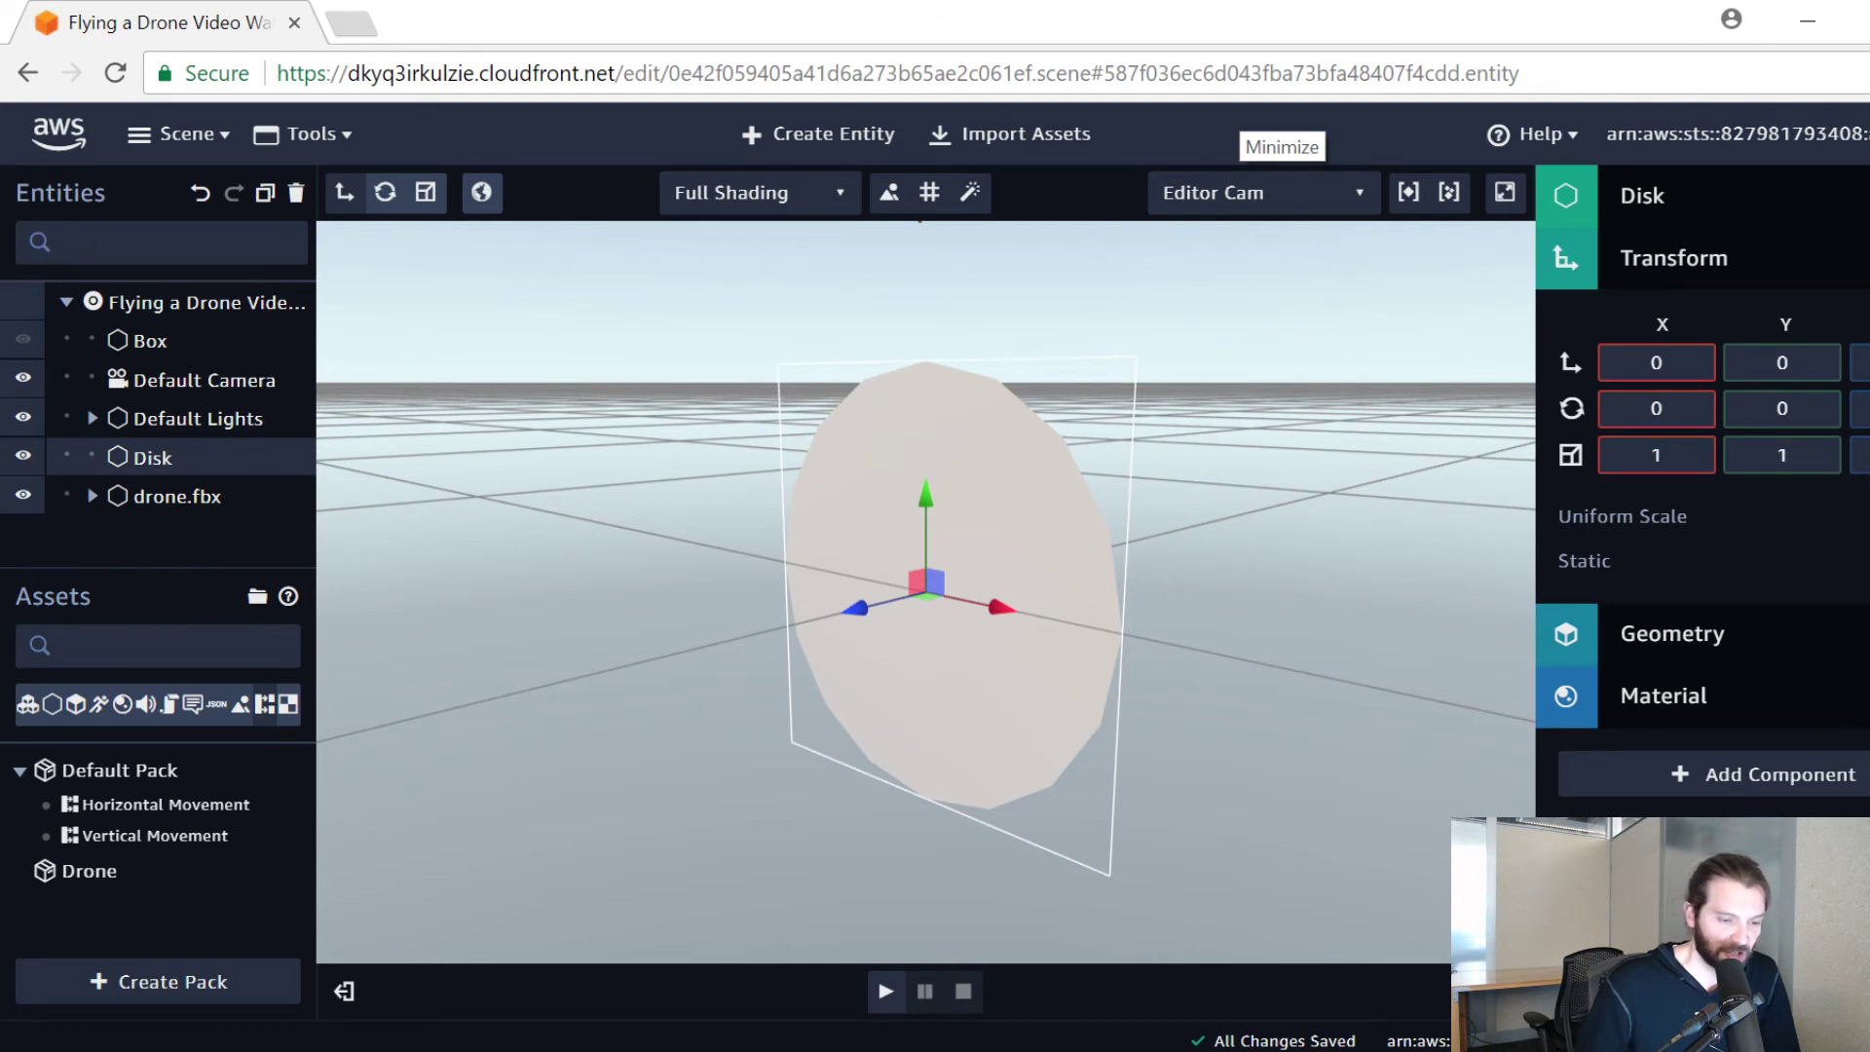
left_click(1663, 363)
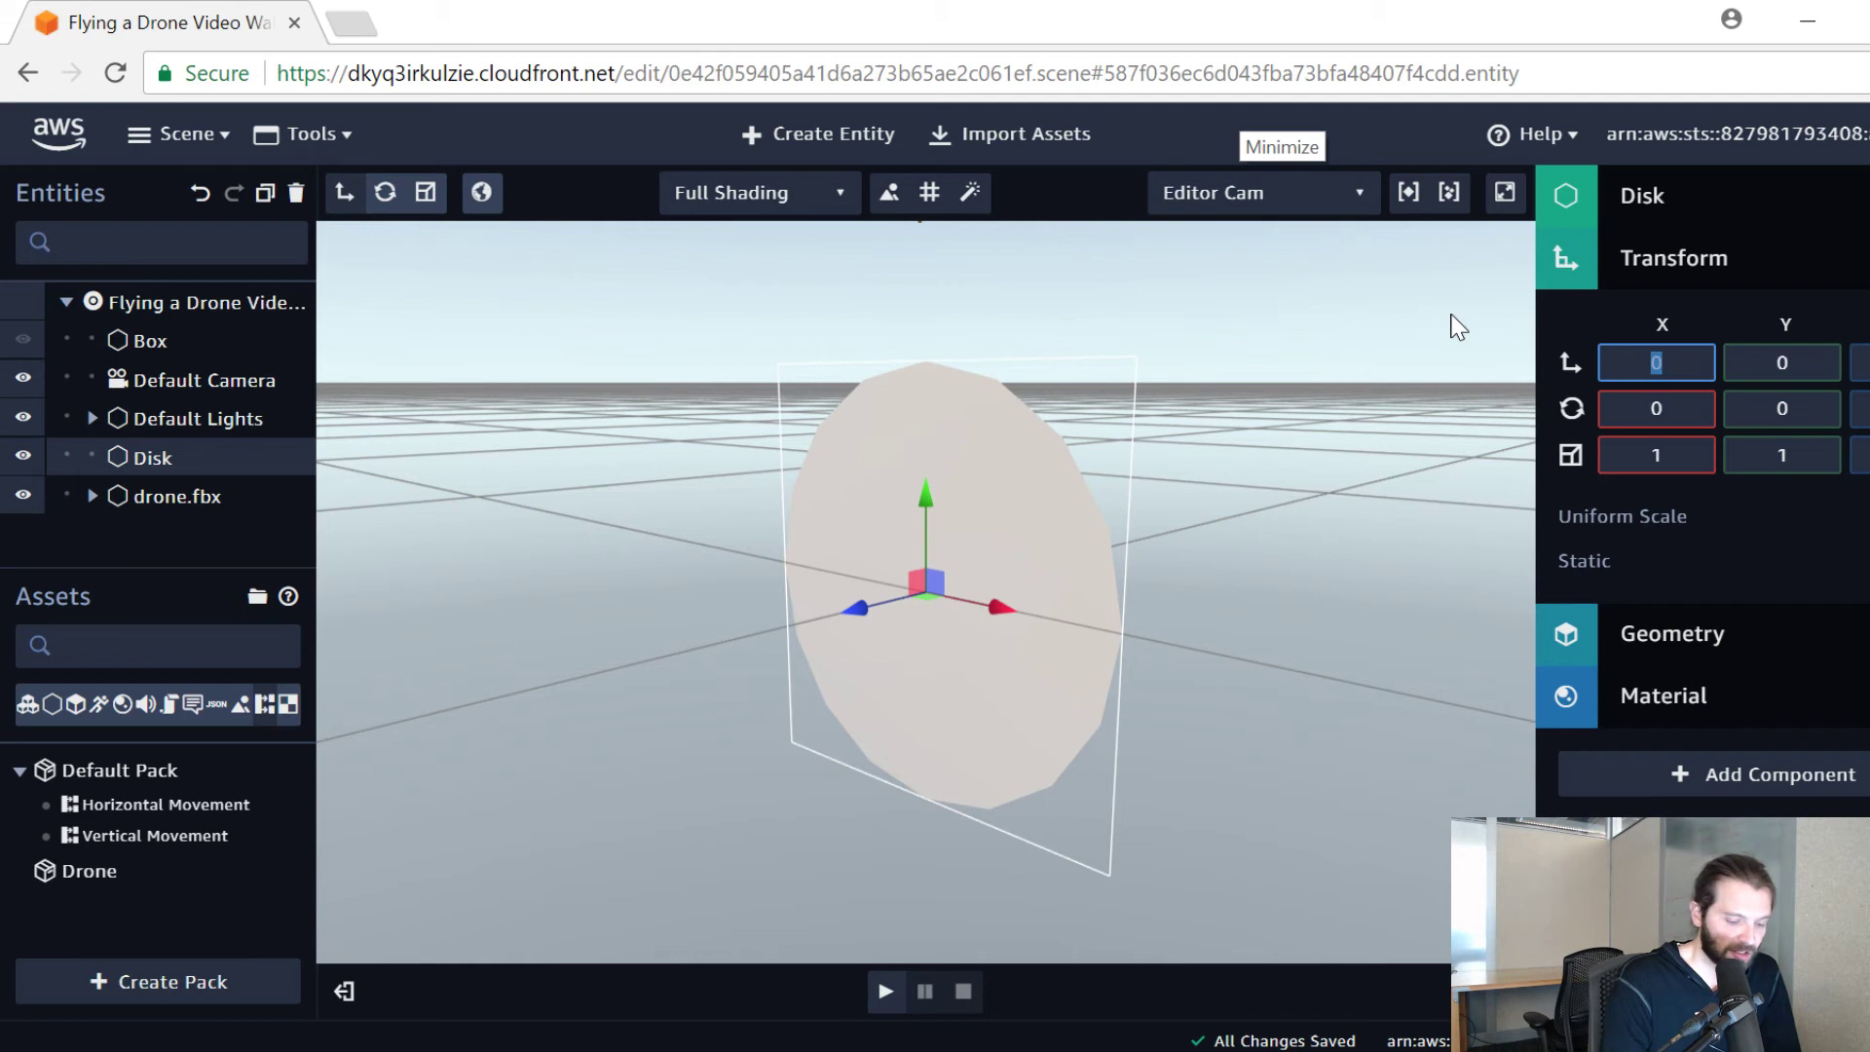
type("-90")
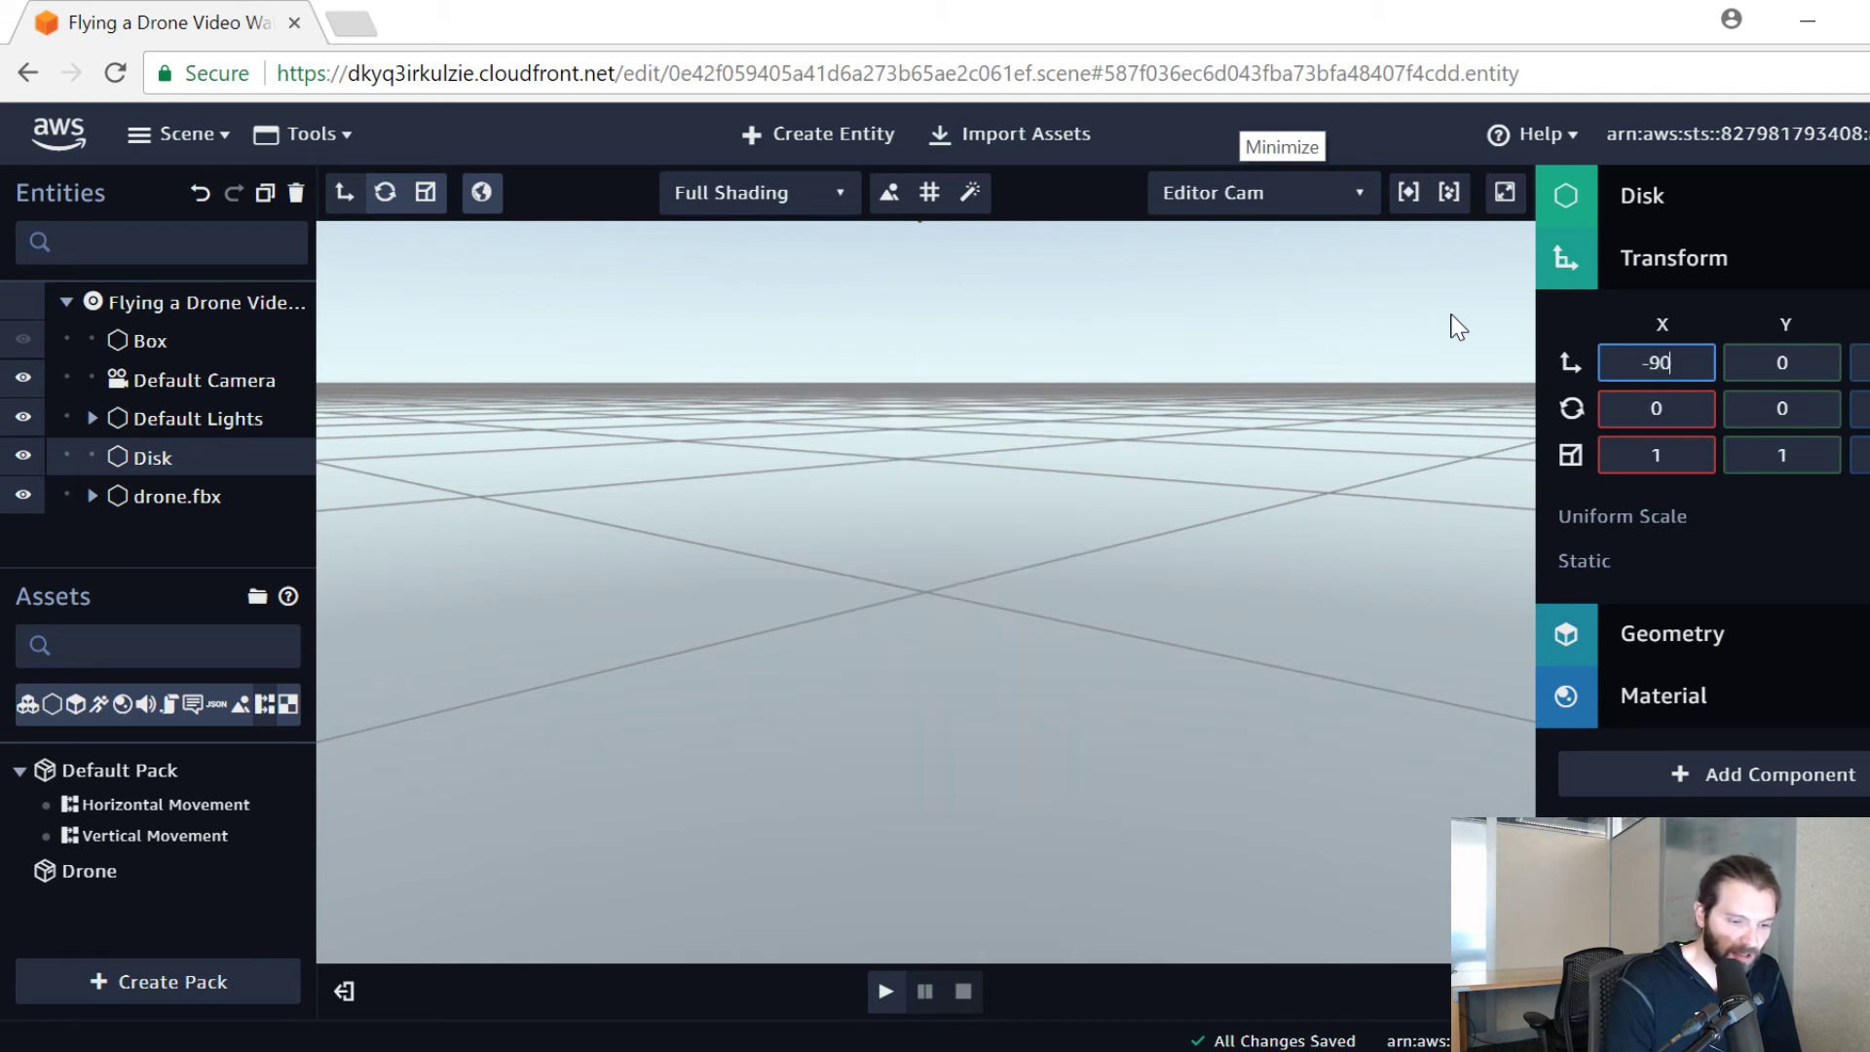
type("90")
key("Return")
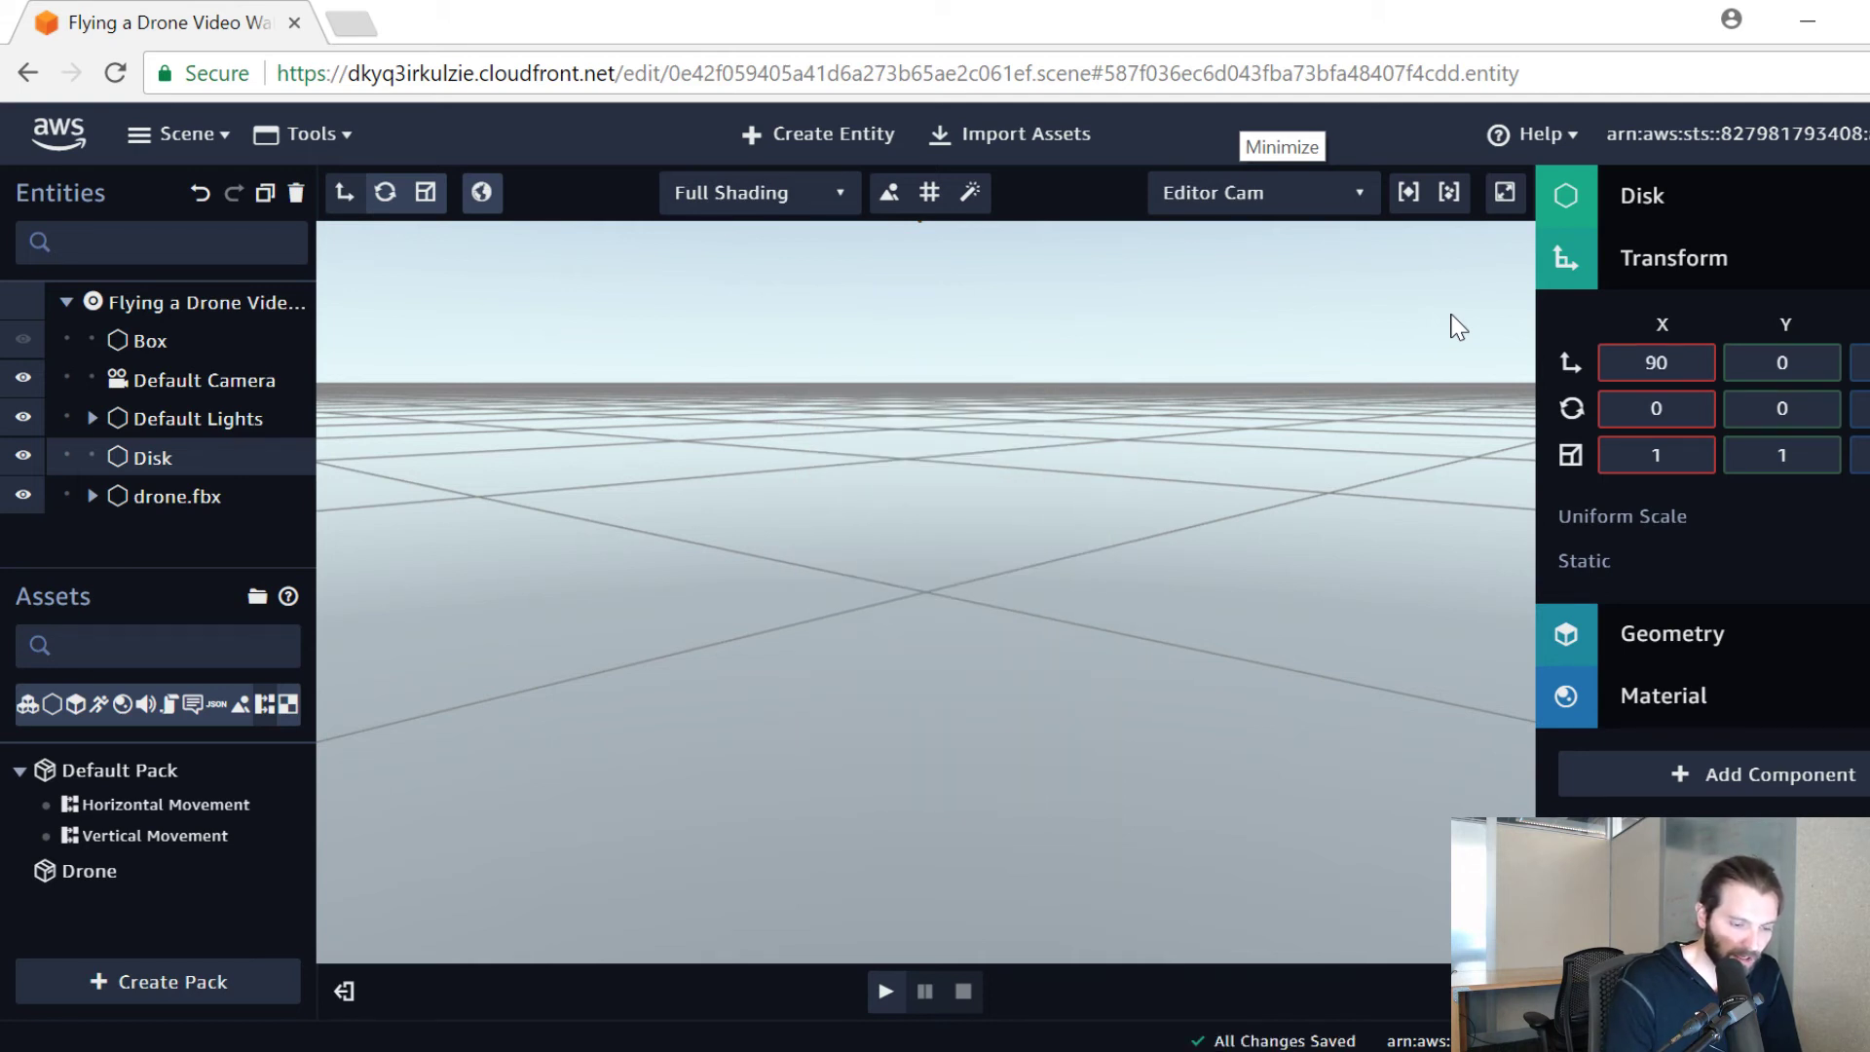
left_click(1119, 493)
scroll(1118, 587, "down", 5)
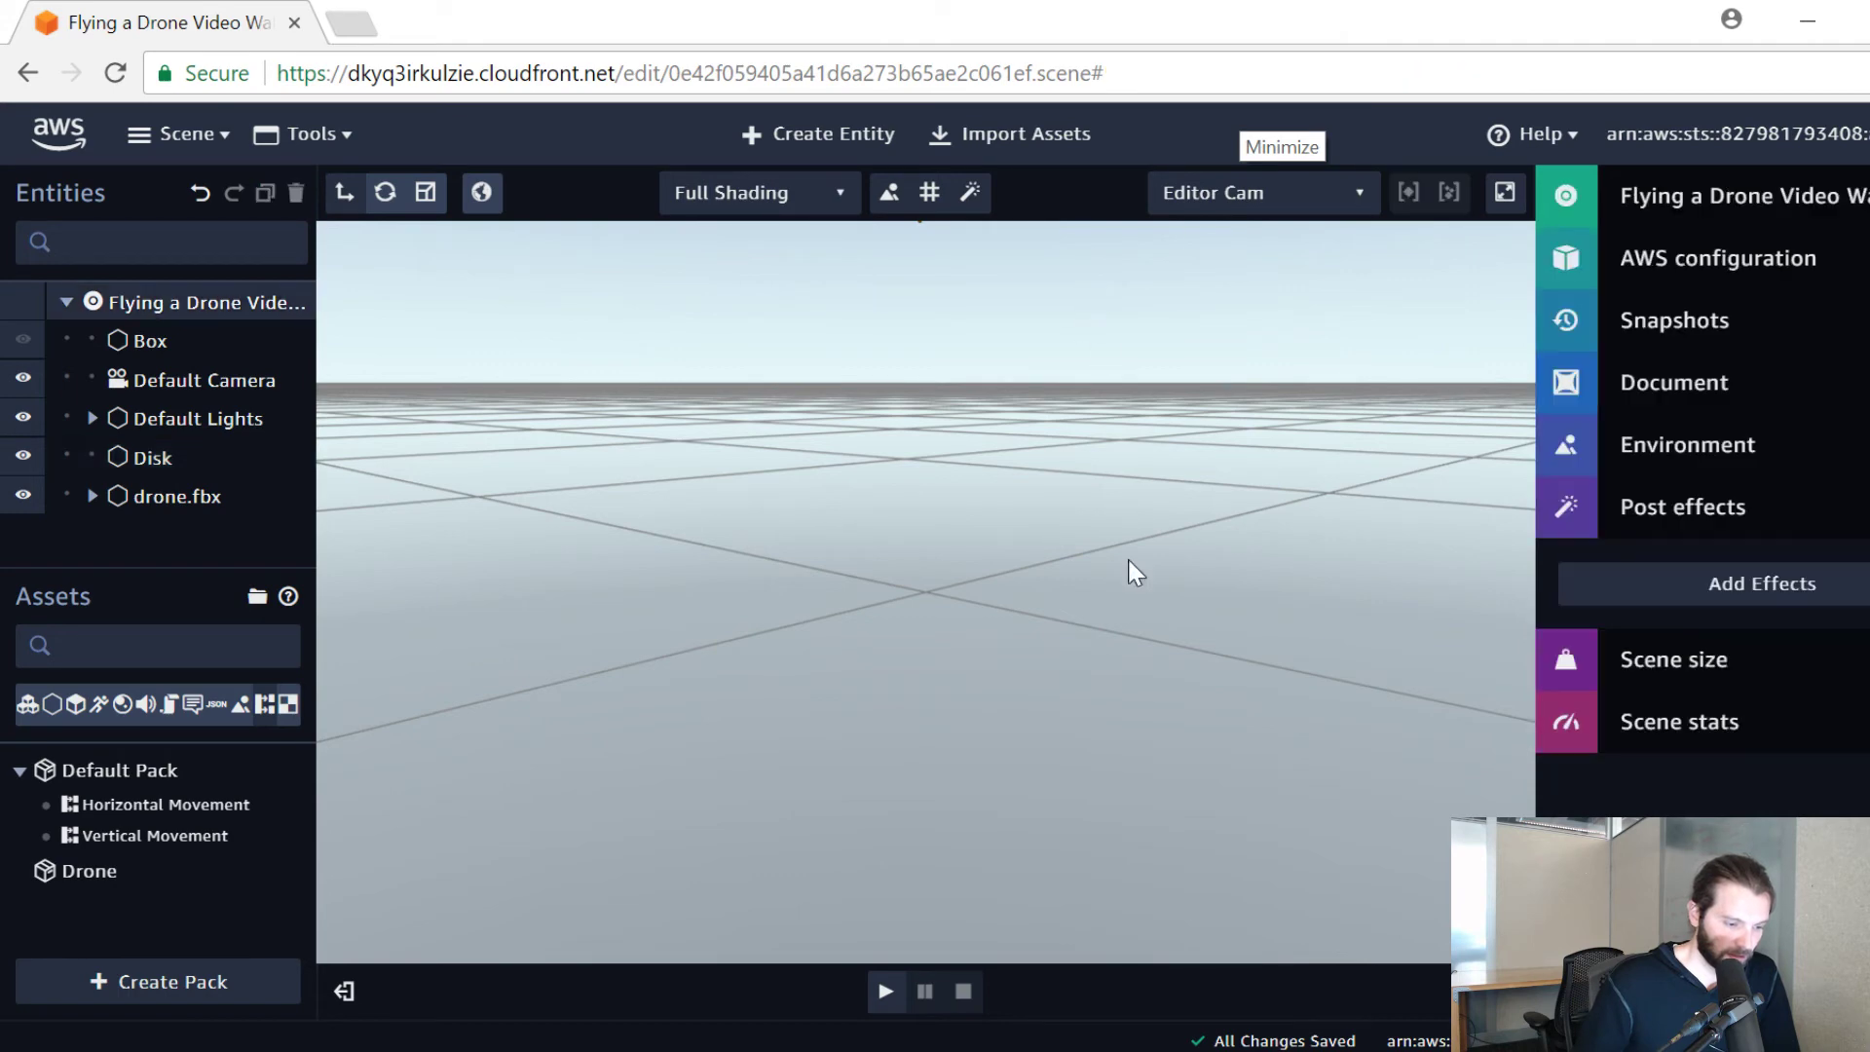
right_click_drag(1115, 587, 1136, 623)
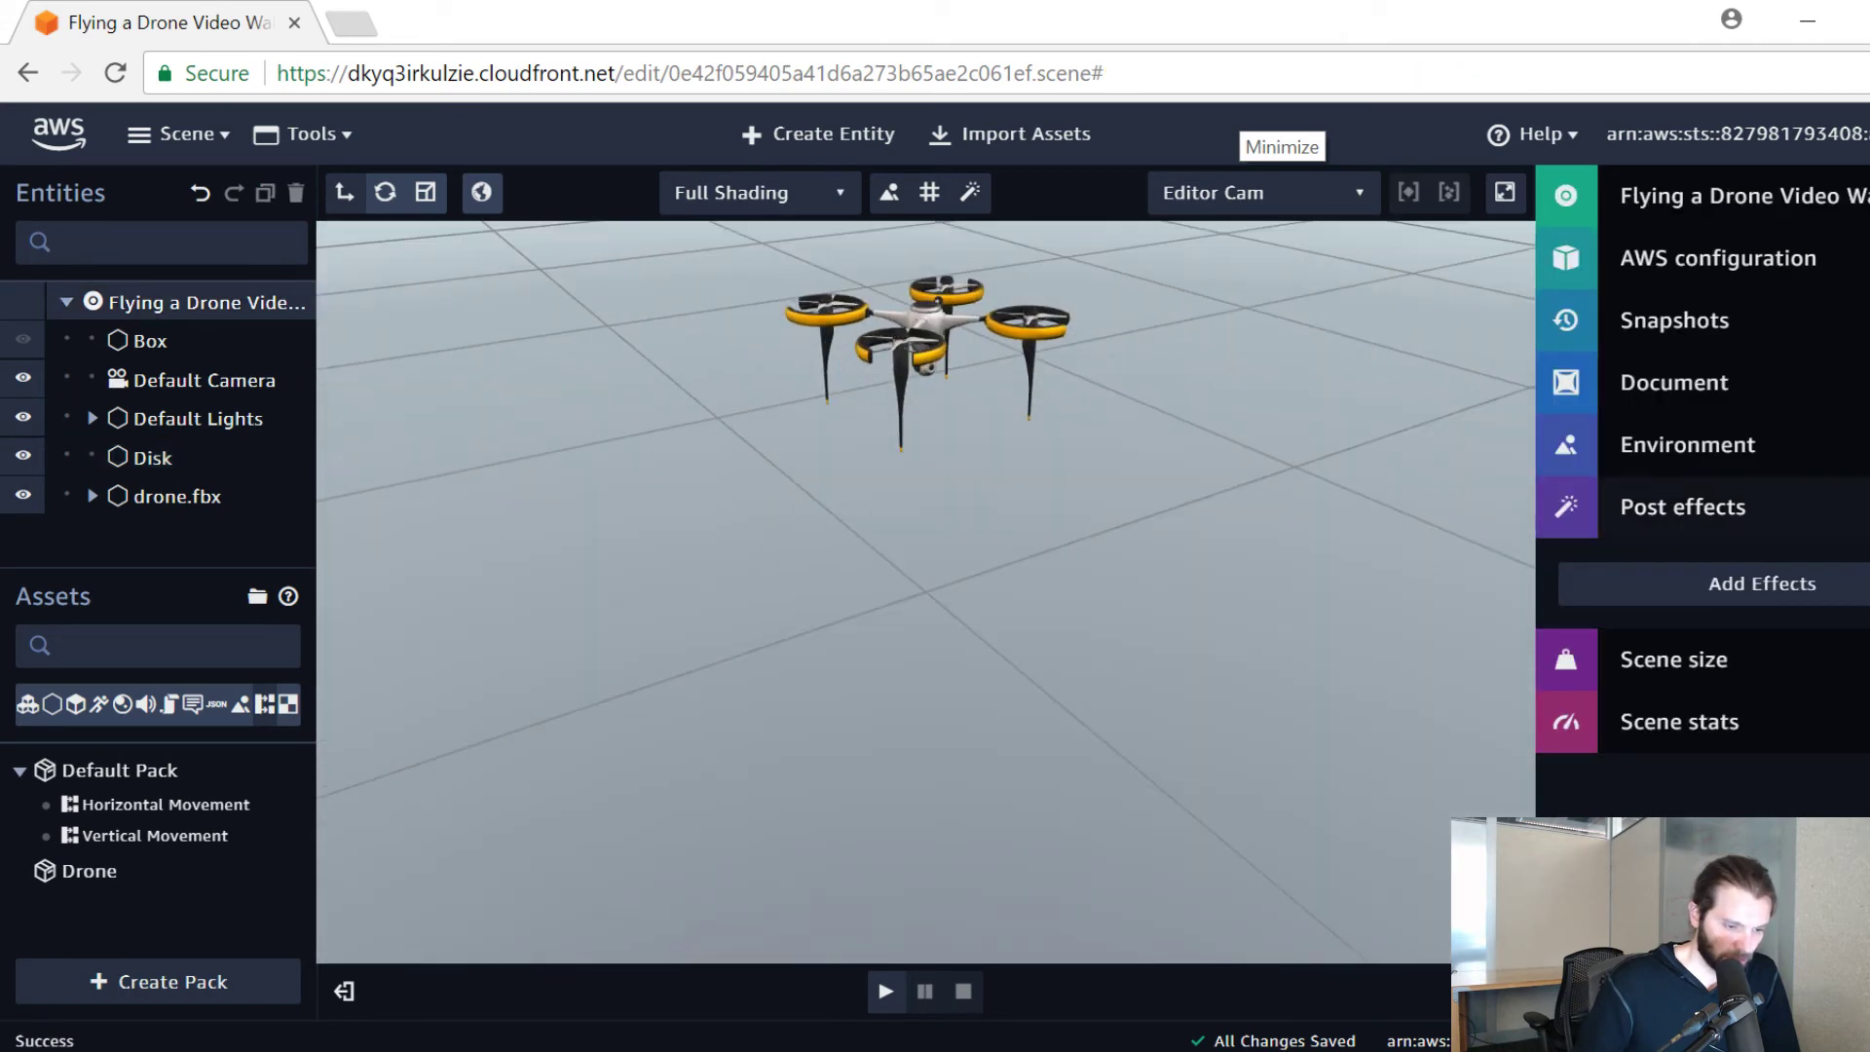
Step: Compare the Box's transform values, reselect the disk, and reset its X translation to 0
left_click(148, 339)
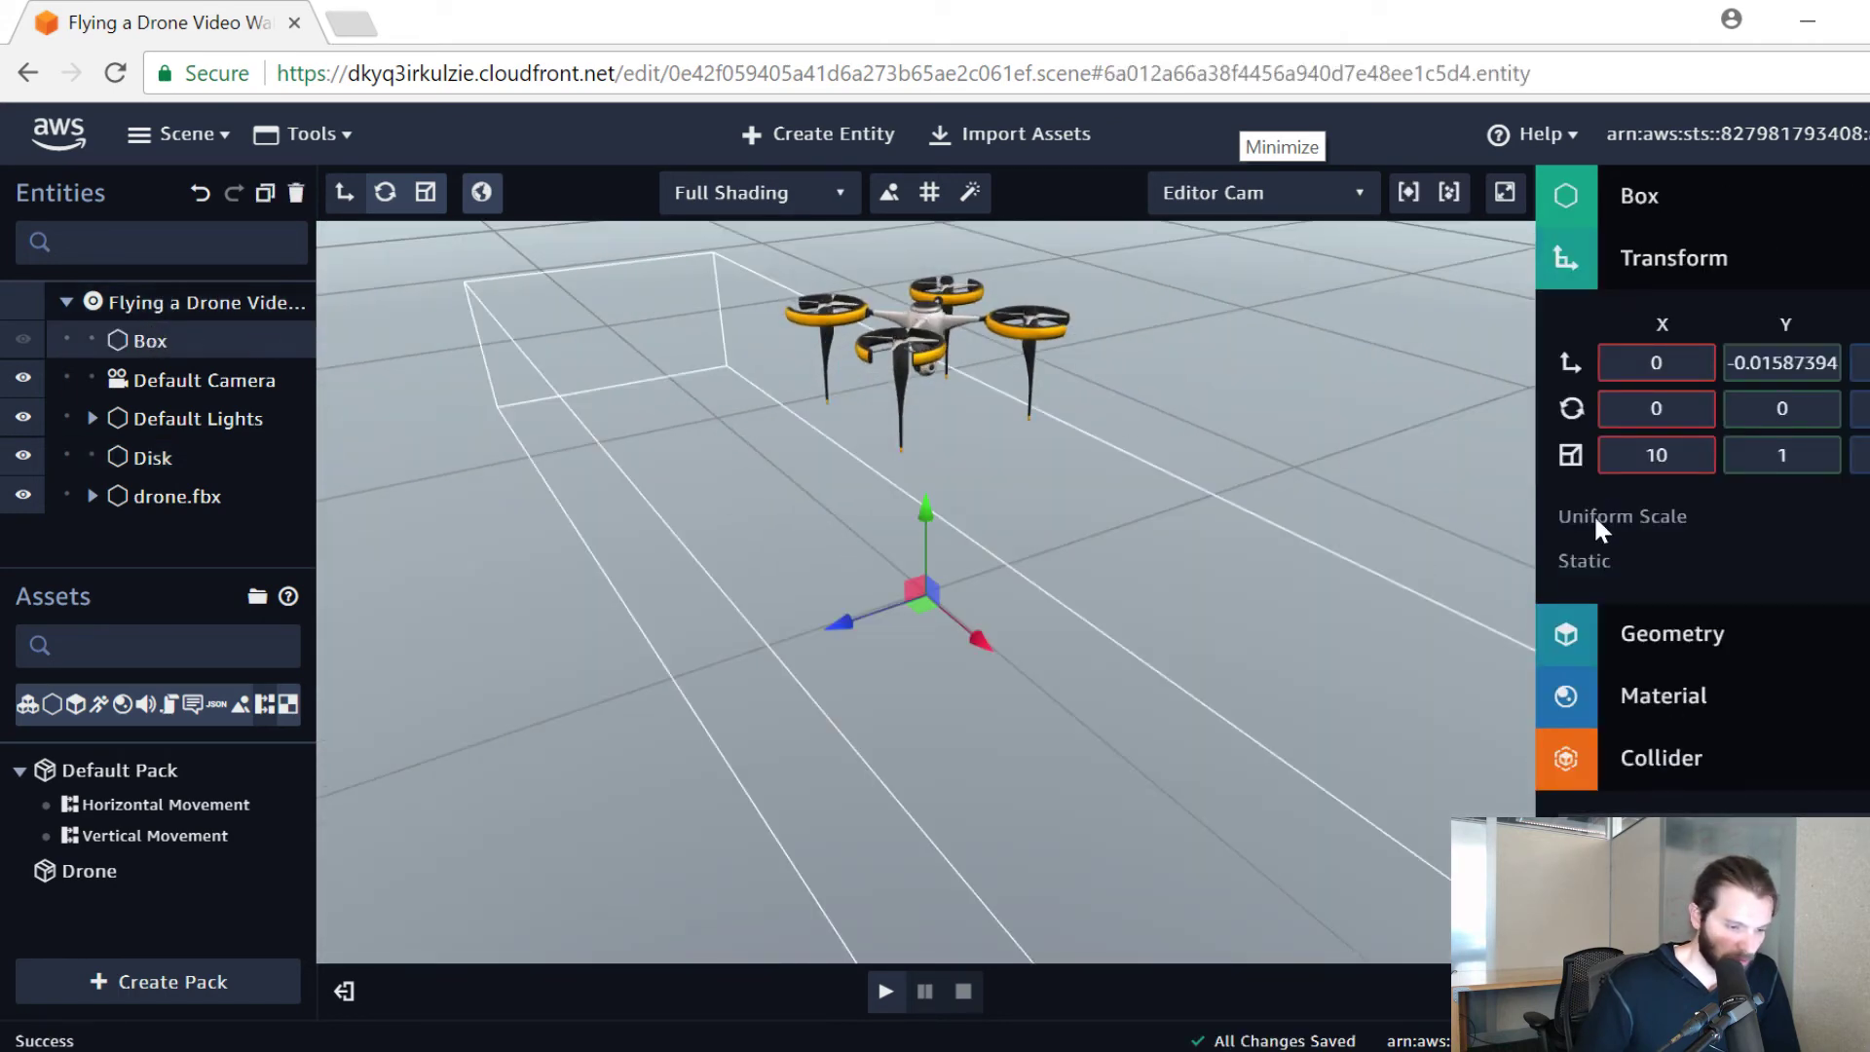
left_click(173, 457)
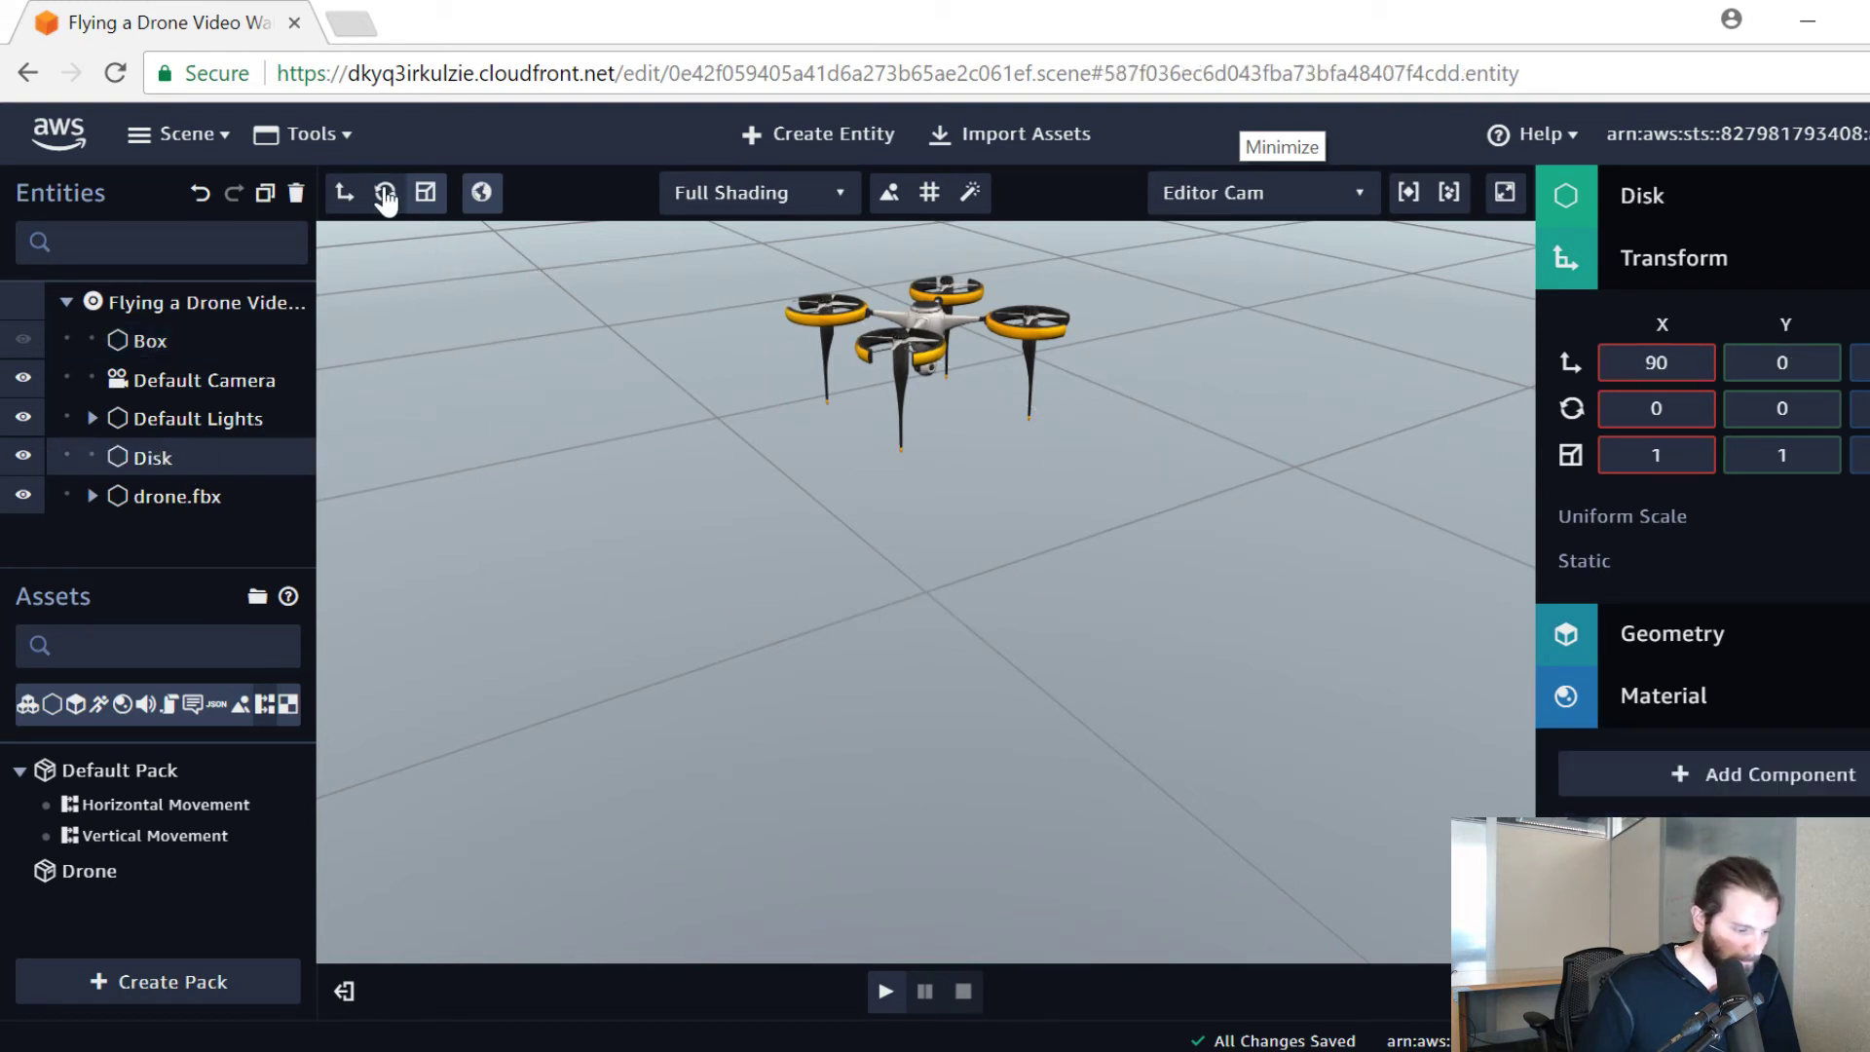
scroll(926, 563, "down", 3)
scroll(970, 553, "down", 3)
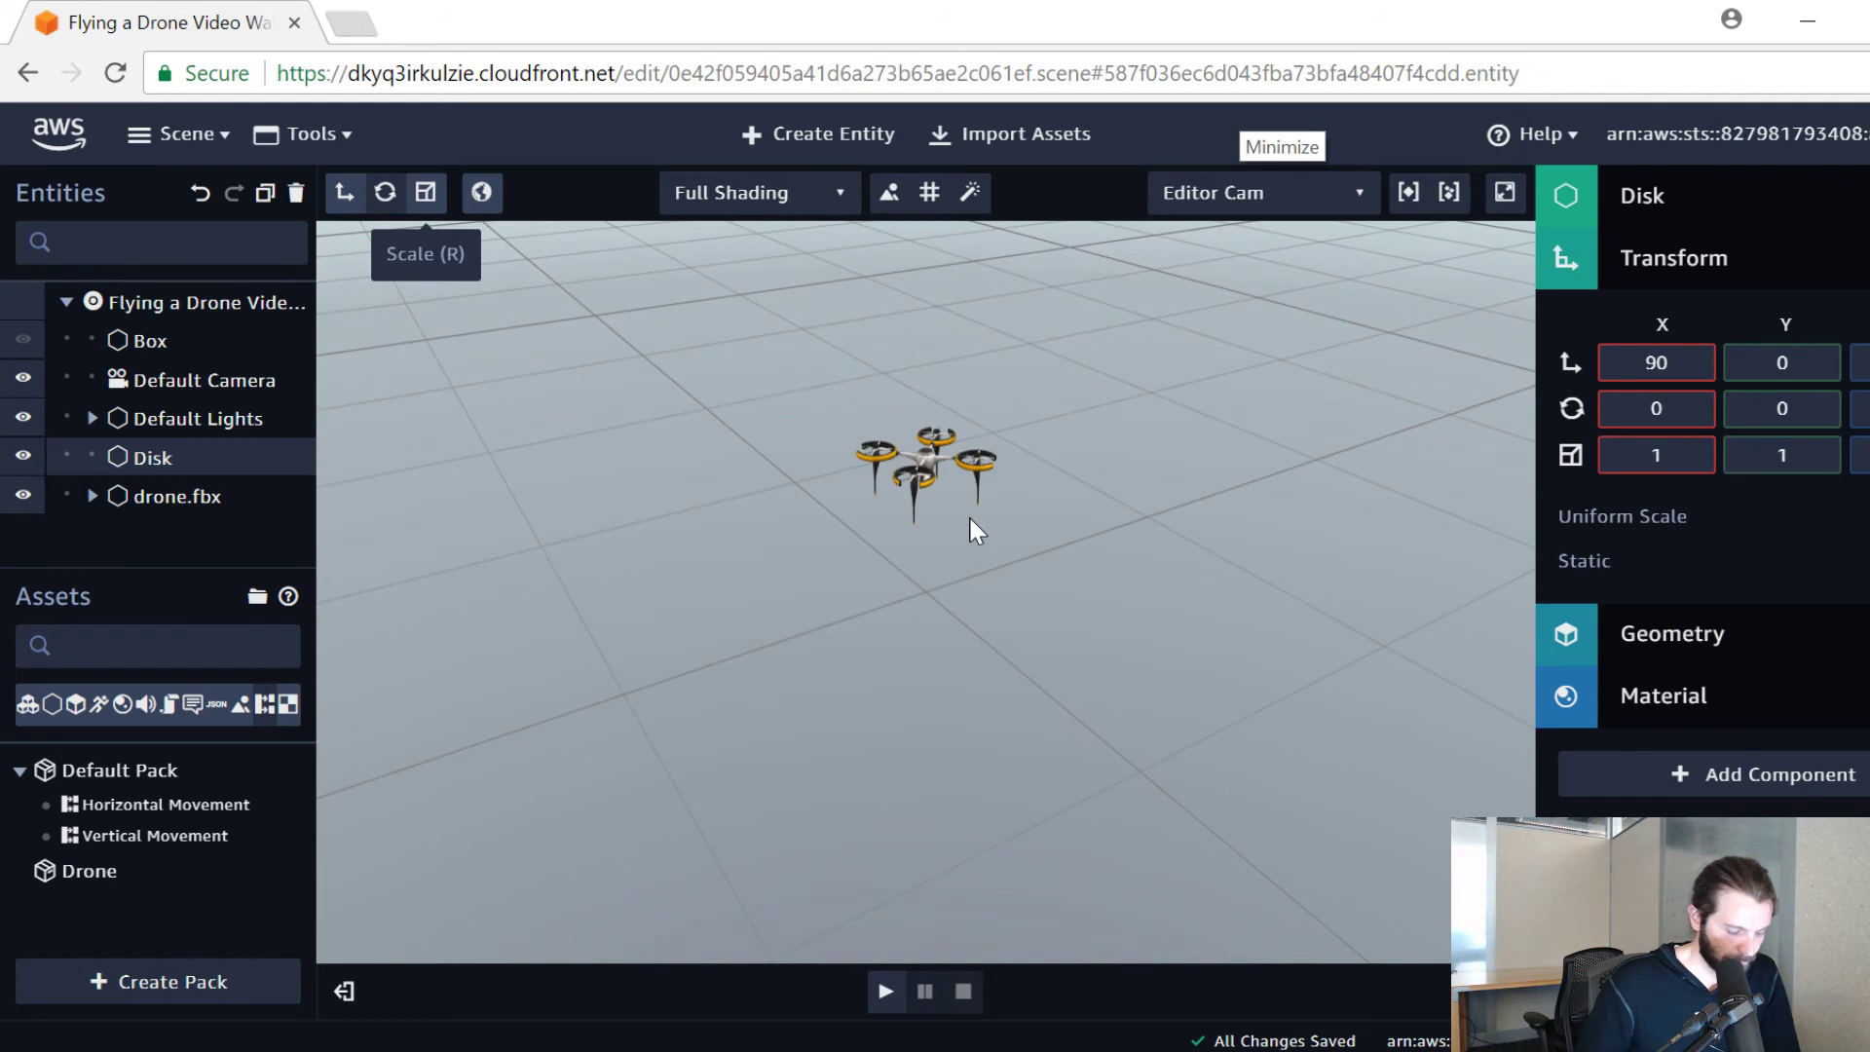
right_click_drag(1356, 588, 1383, 330)
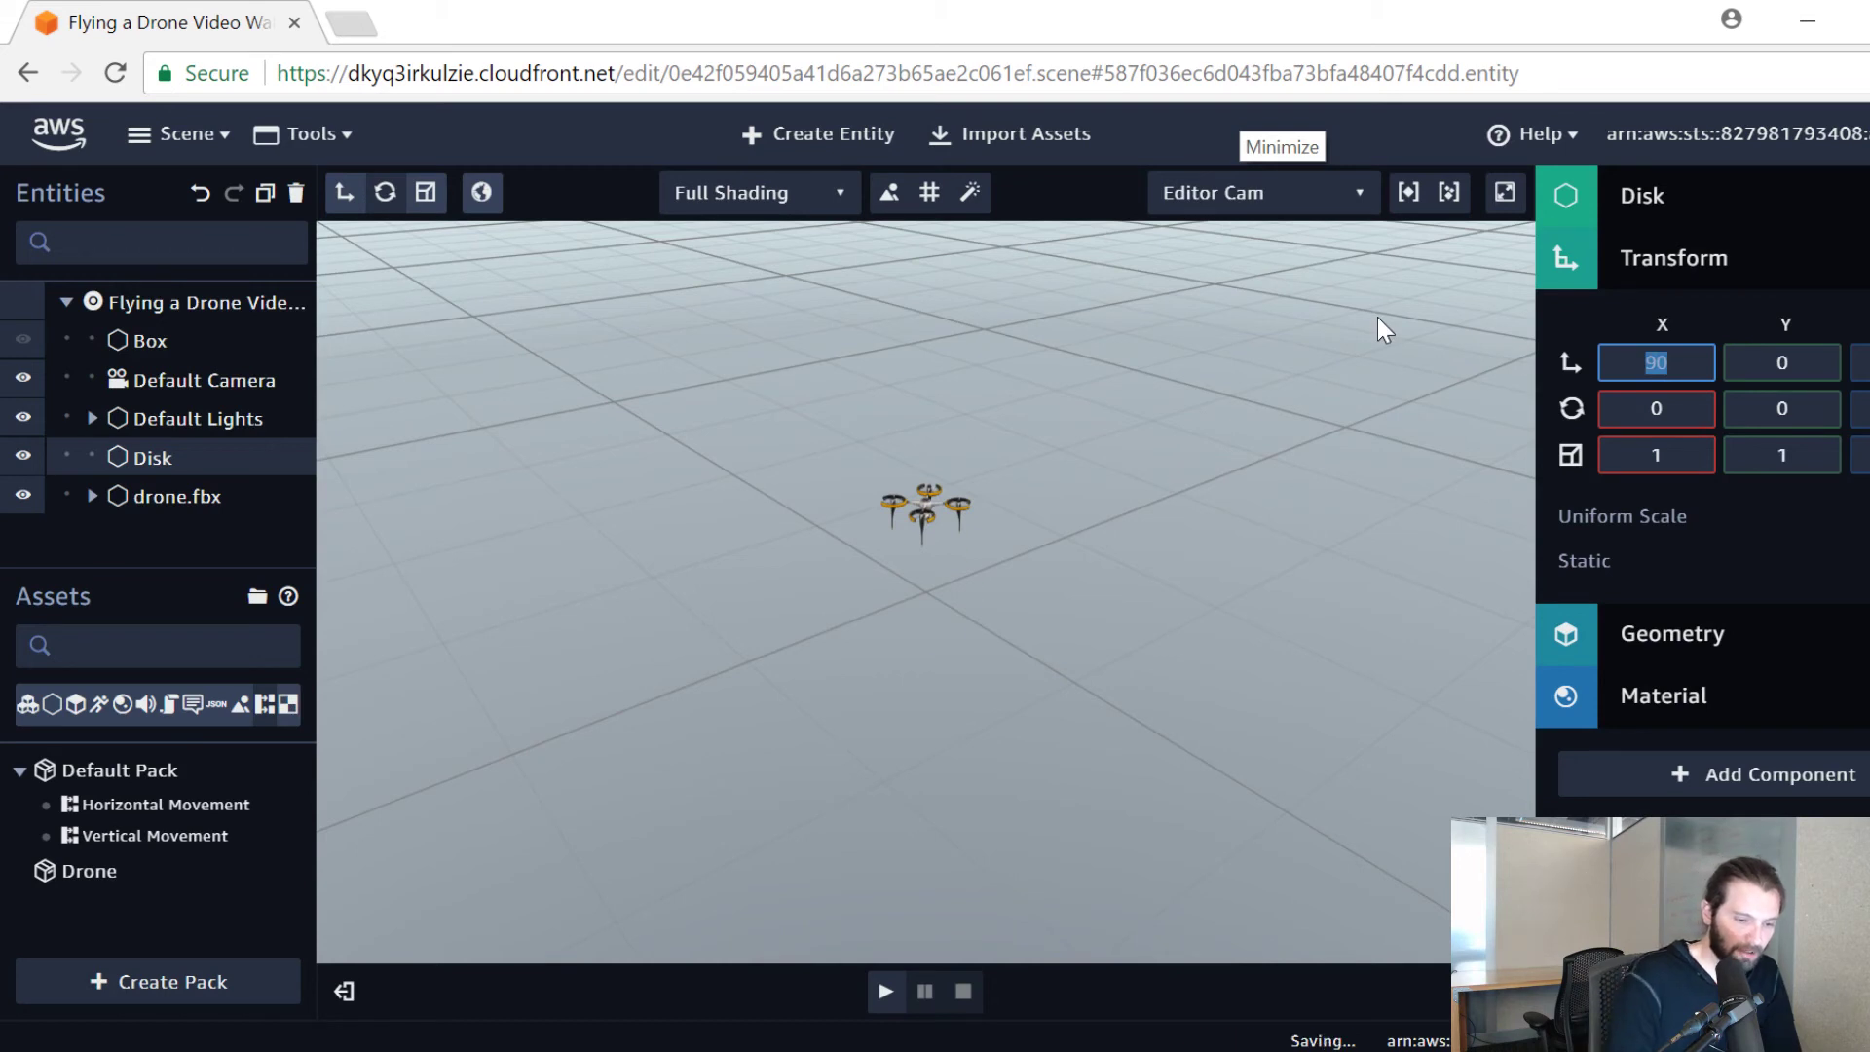
type("0")
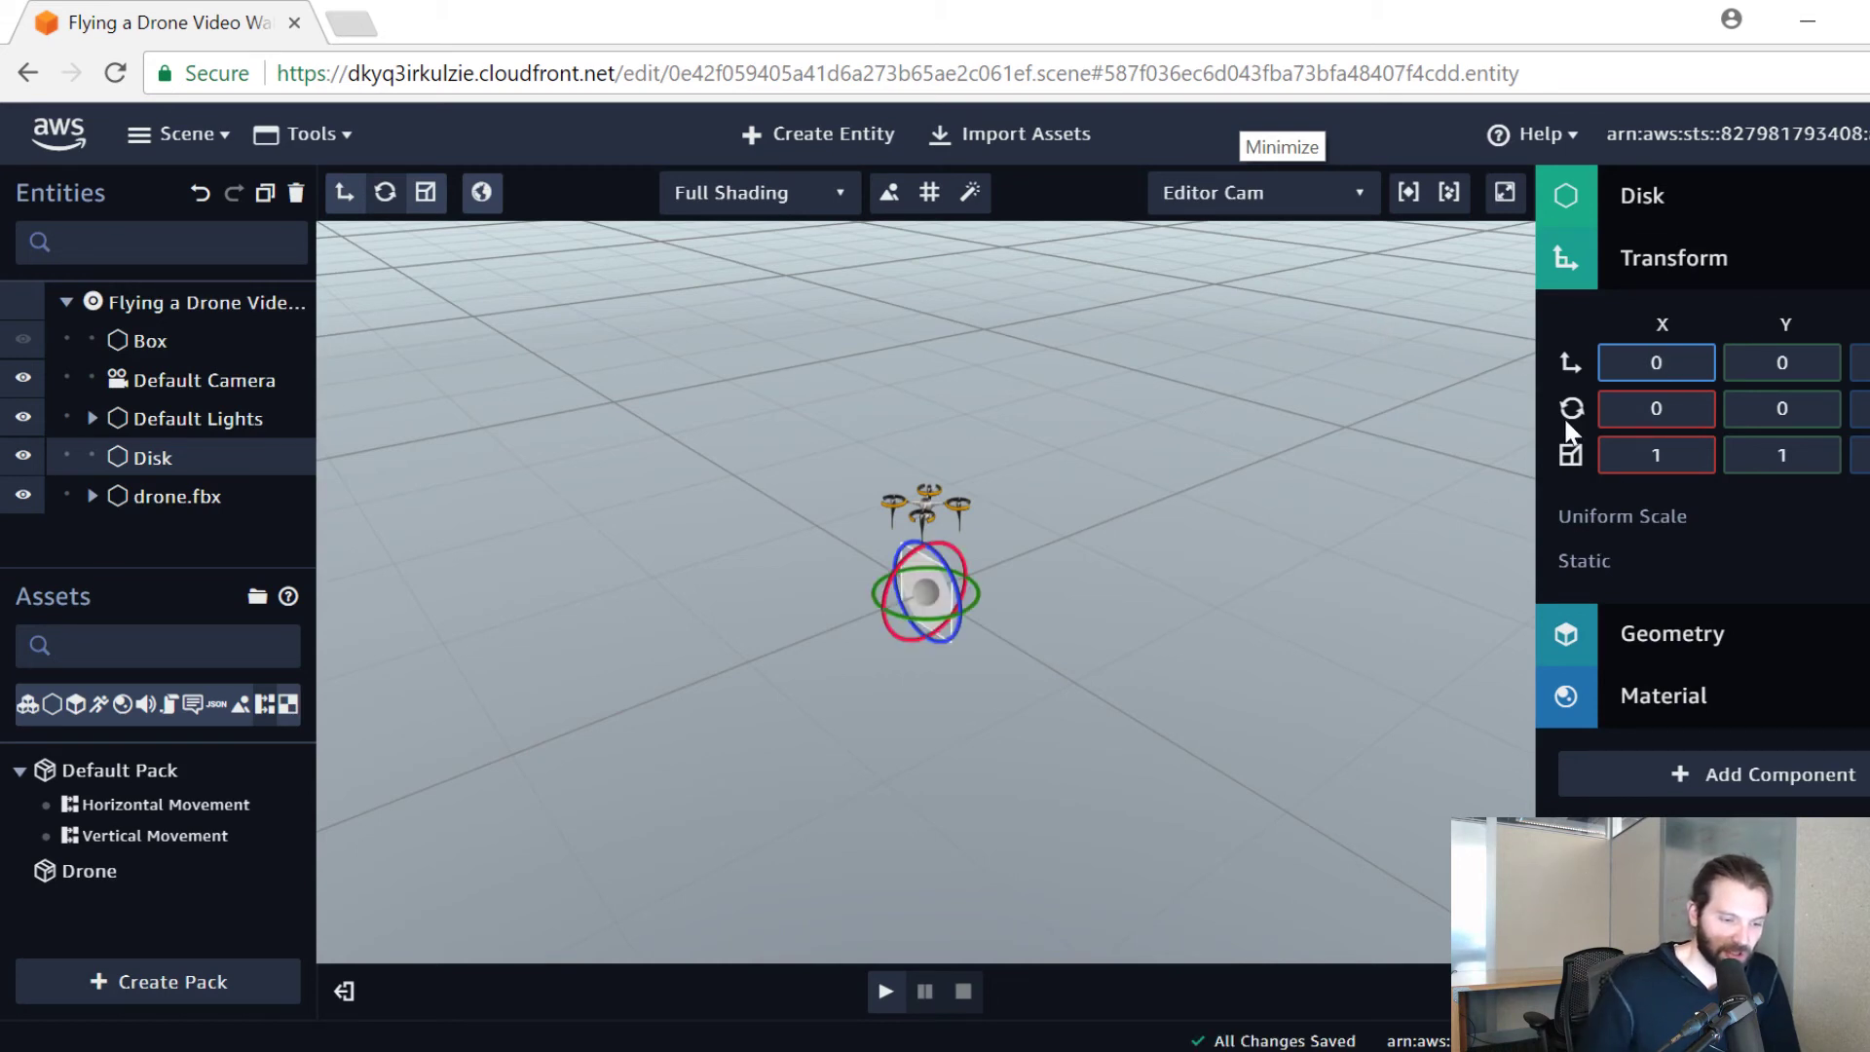
Step: Set the disk's X rotation to -90 so it lies flat beneath the drone
scroll(892, 591, "up", 5)
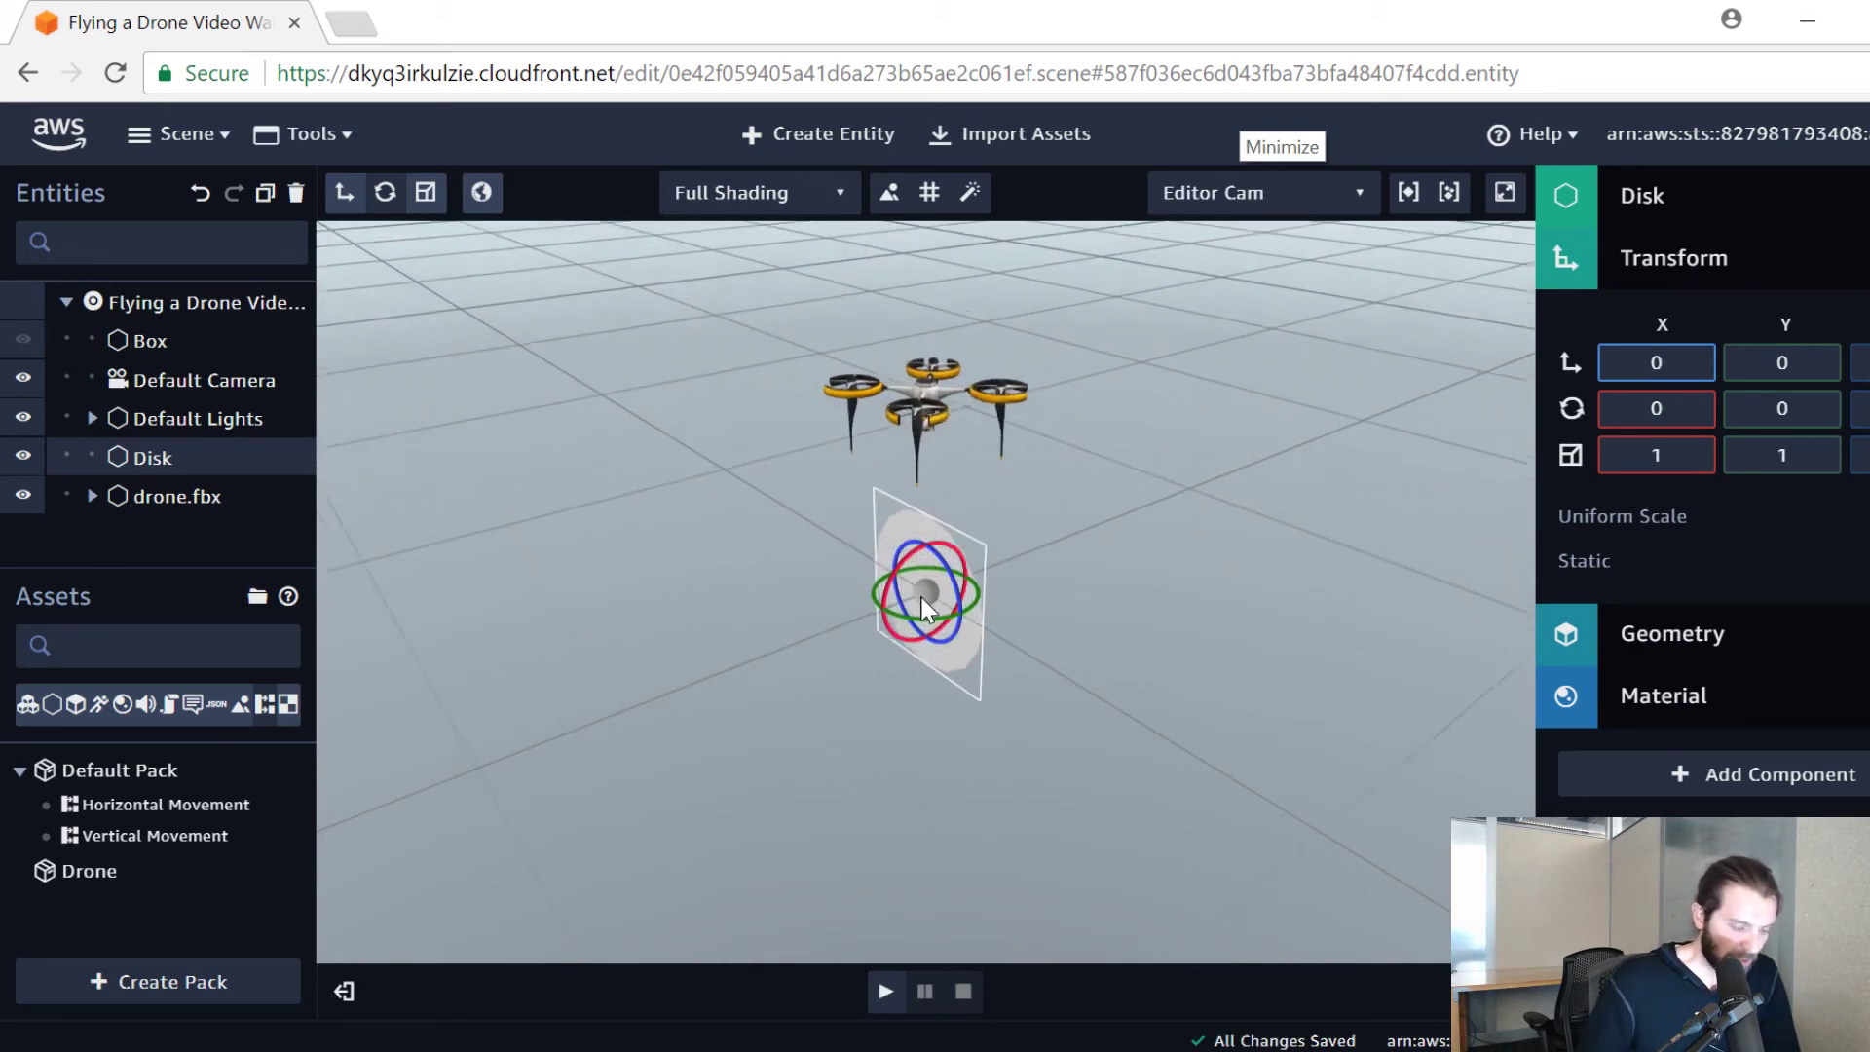
left_click(1666, 410)
type("-90")
scroll(1120, 601, "up", 3)
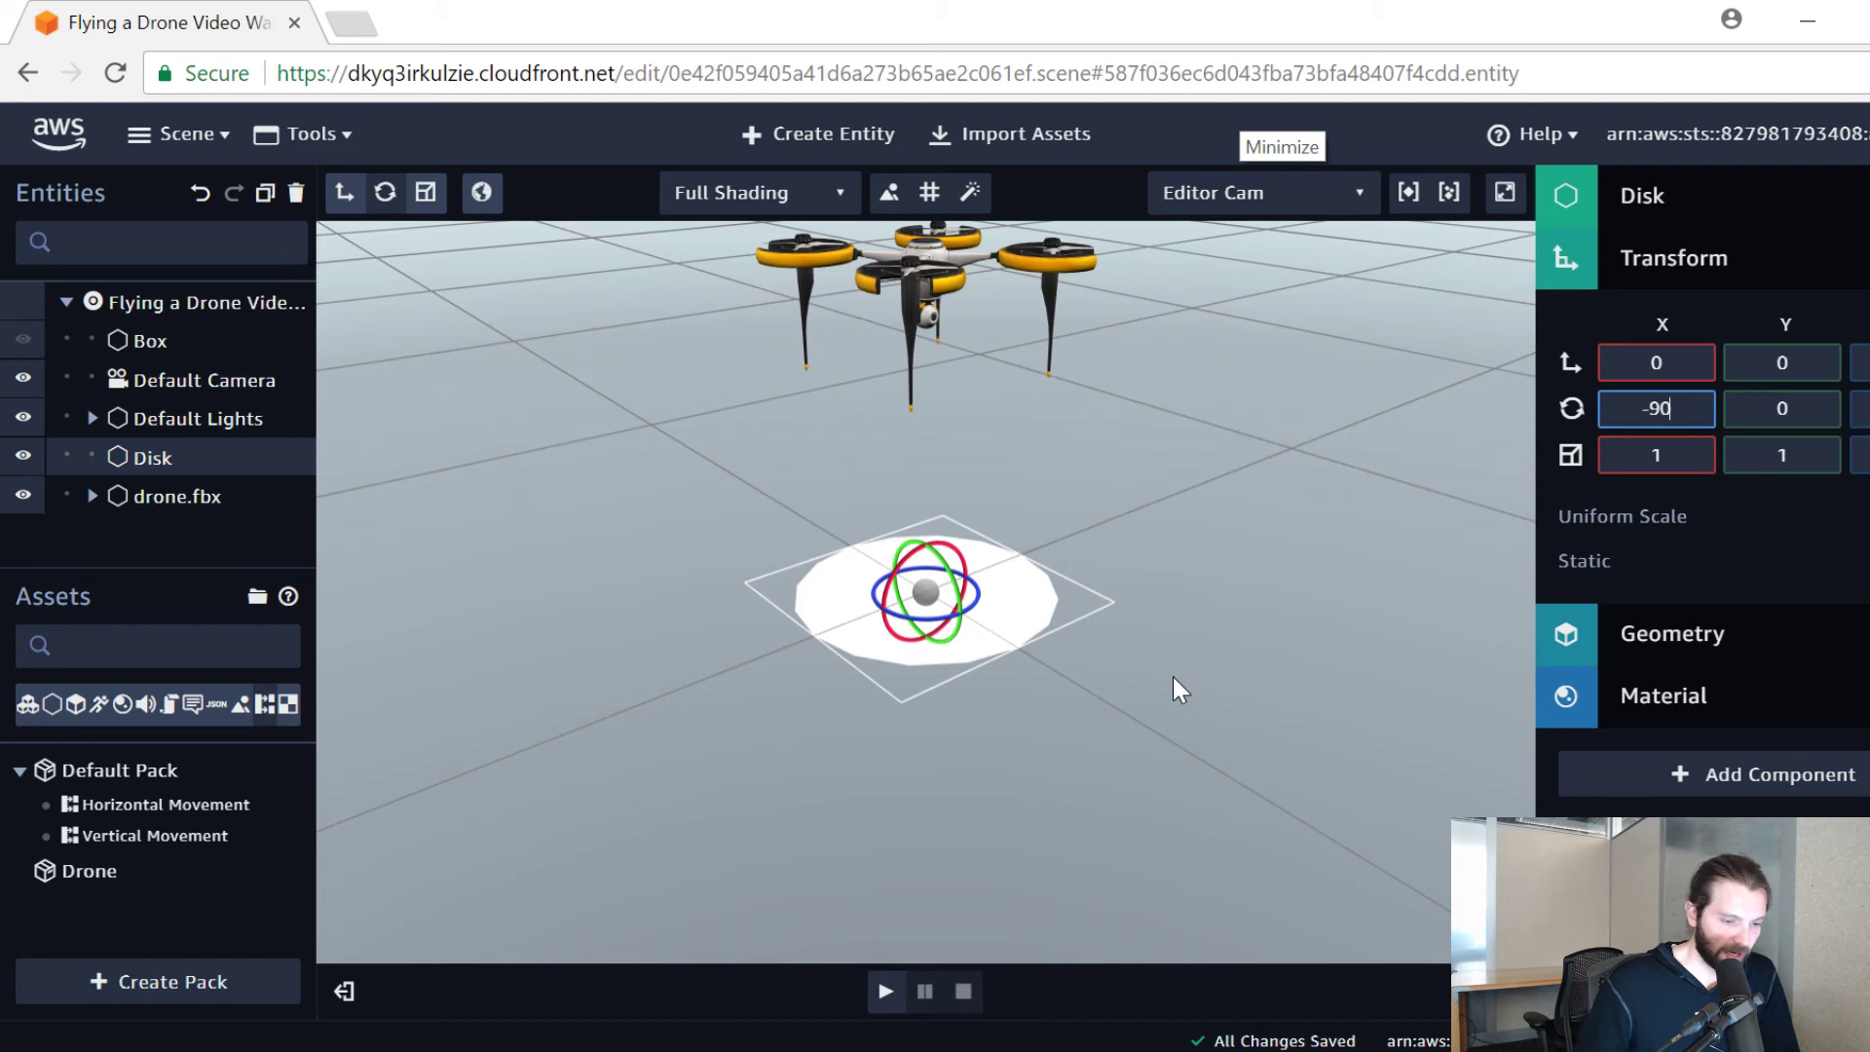
Step: Scale the disk uniformly to 100
left_click(1315, 721)
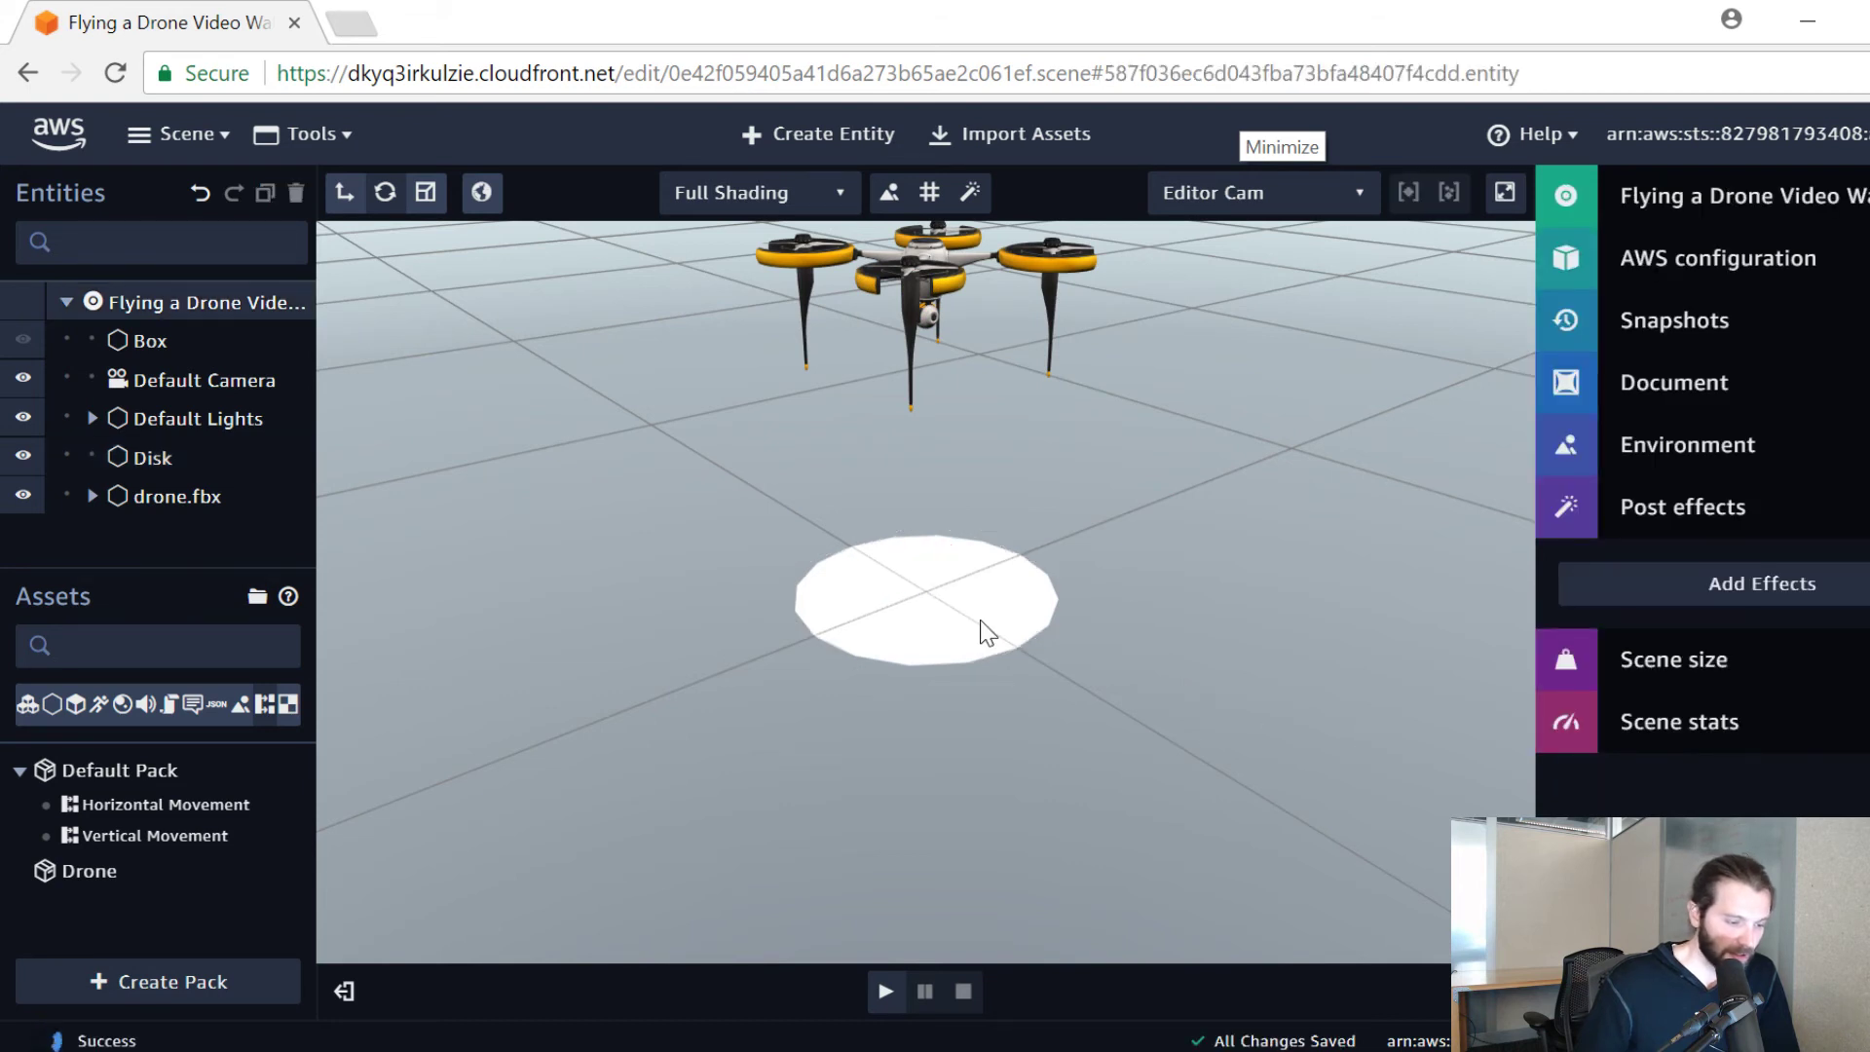
left_click(984, 631)
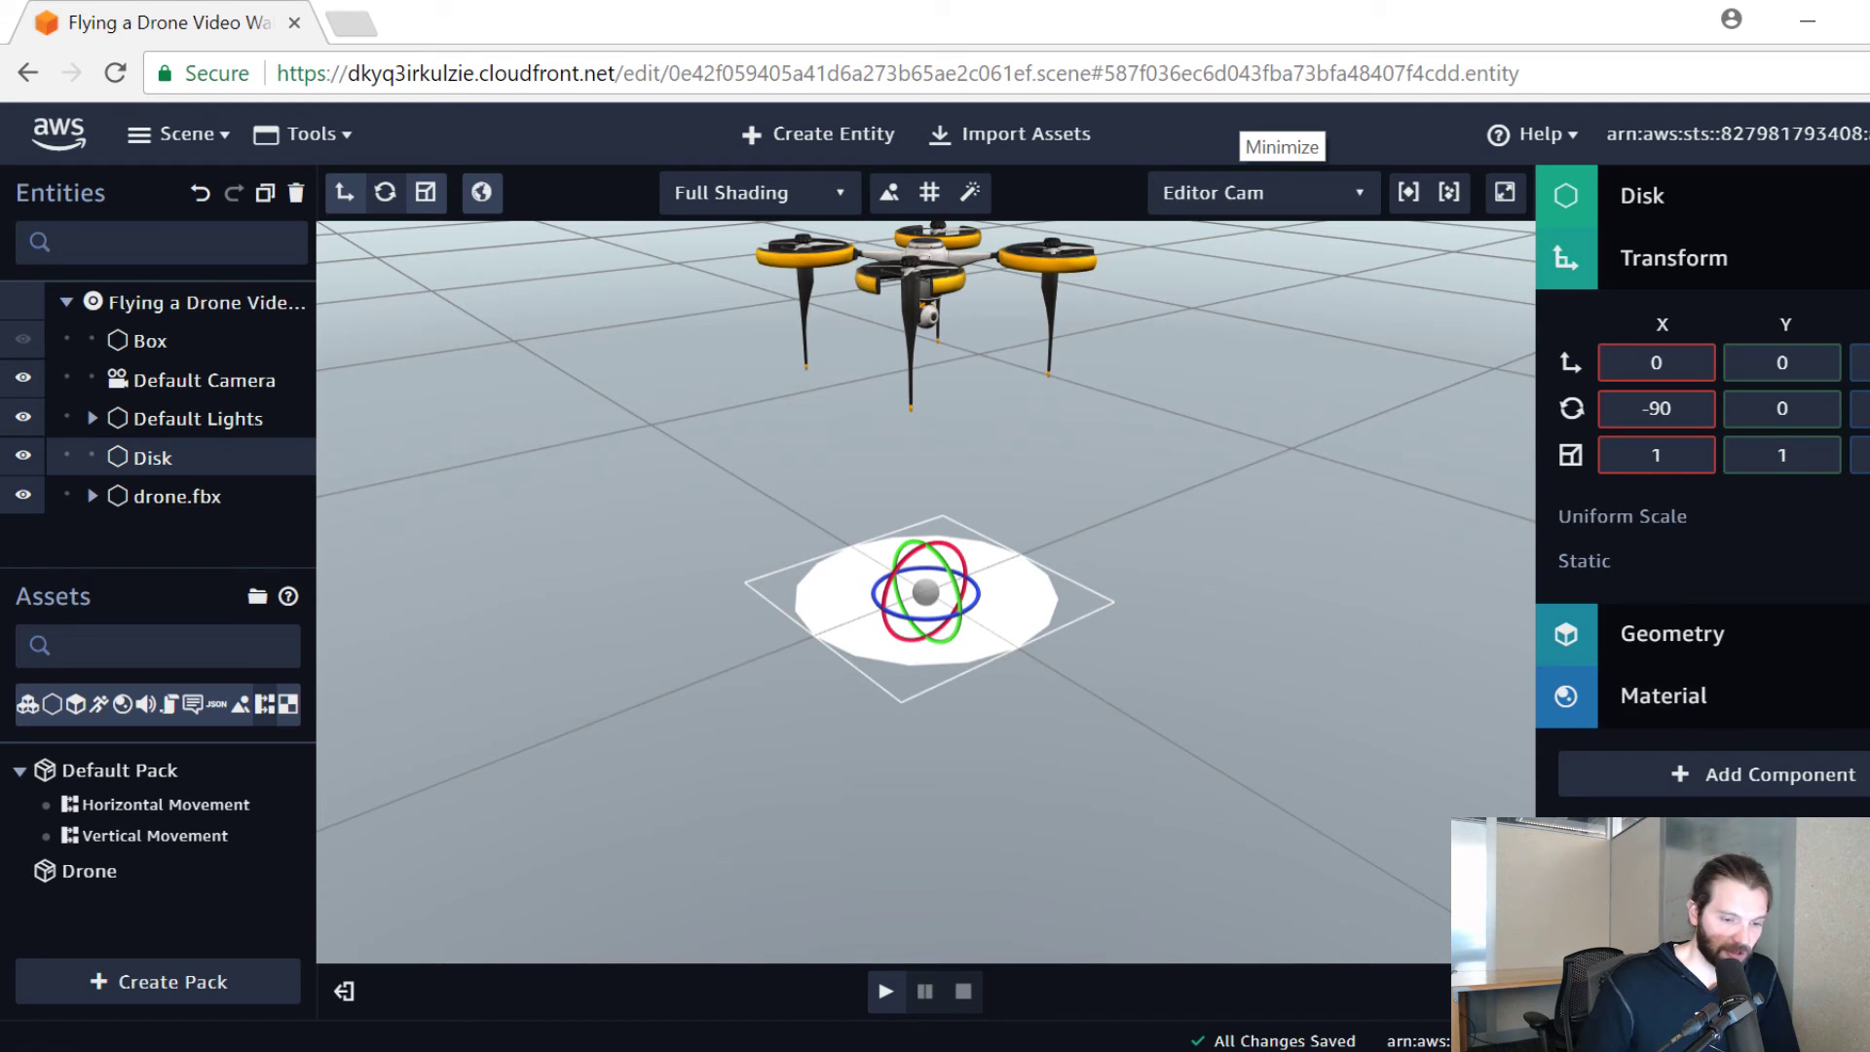
left_click(1662, 455)
type("100")
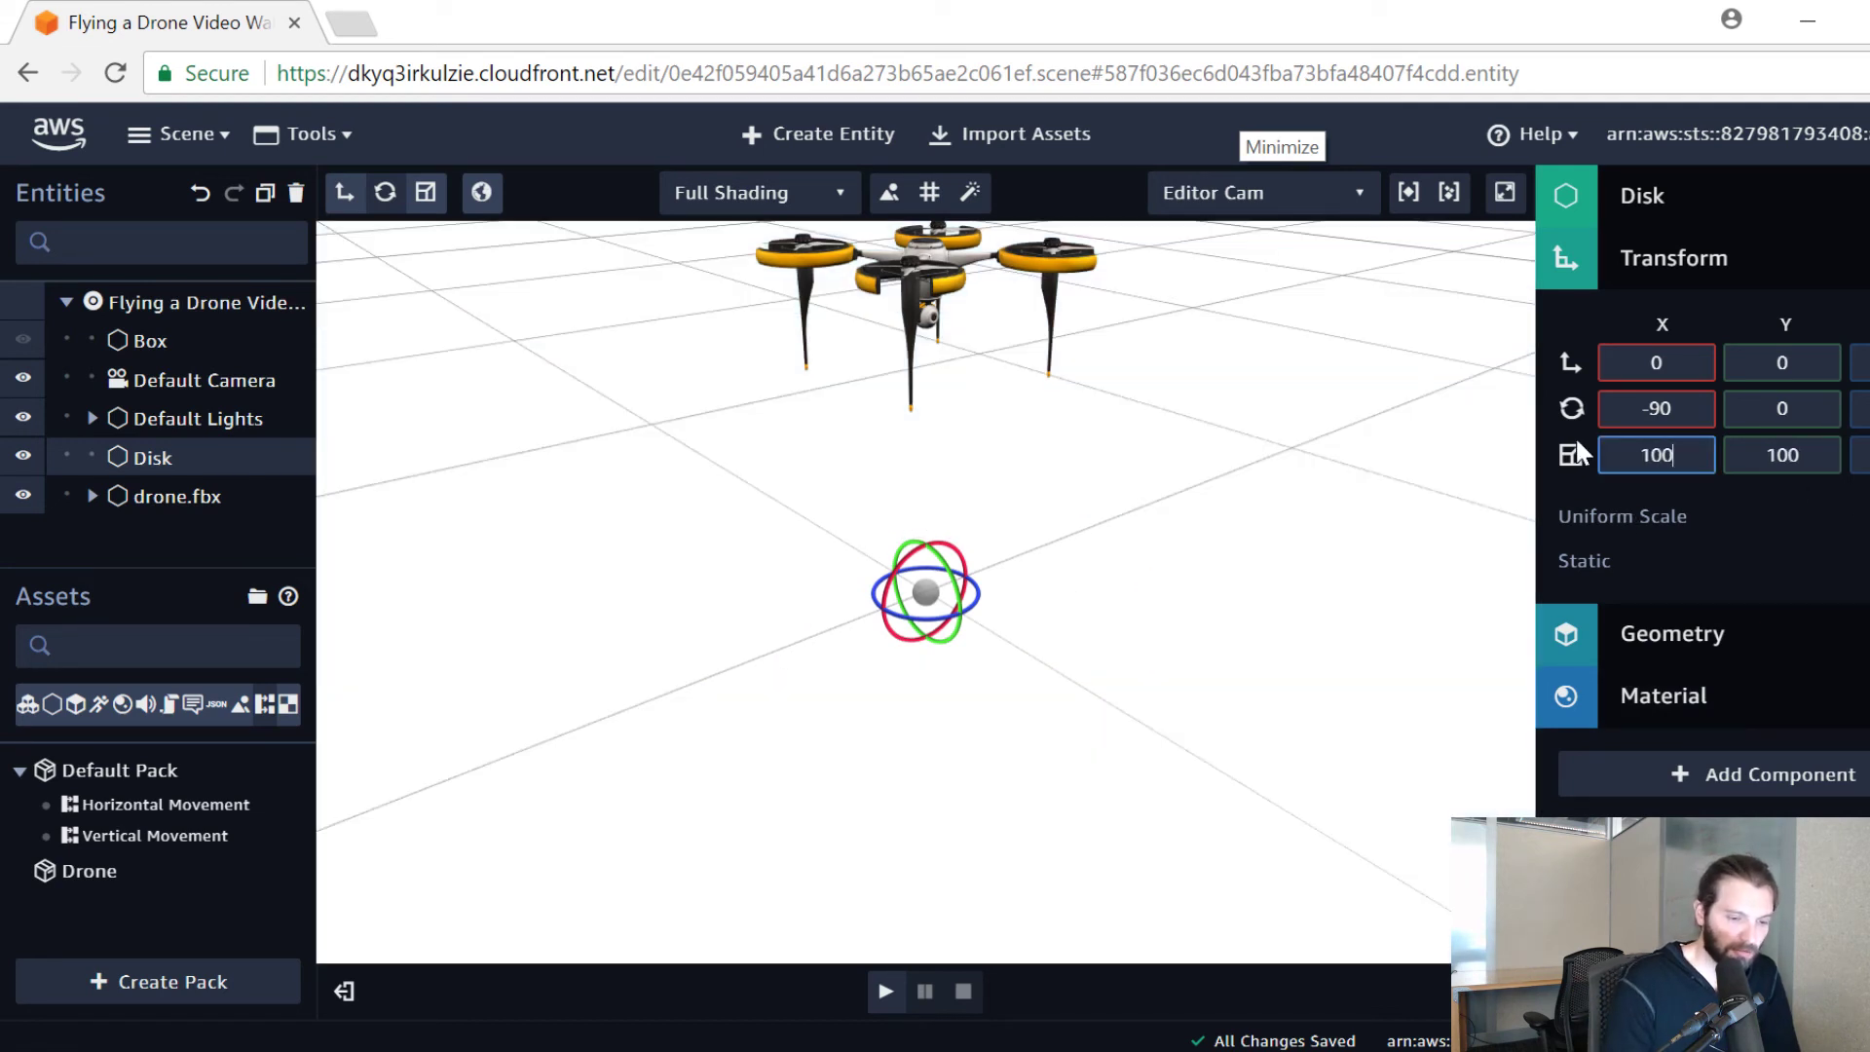
scroll(960, 643, "down", 5)
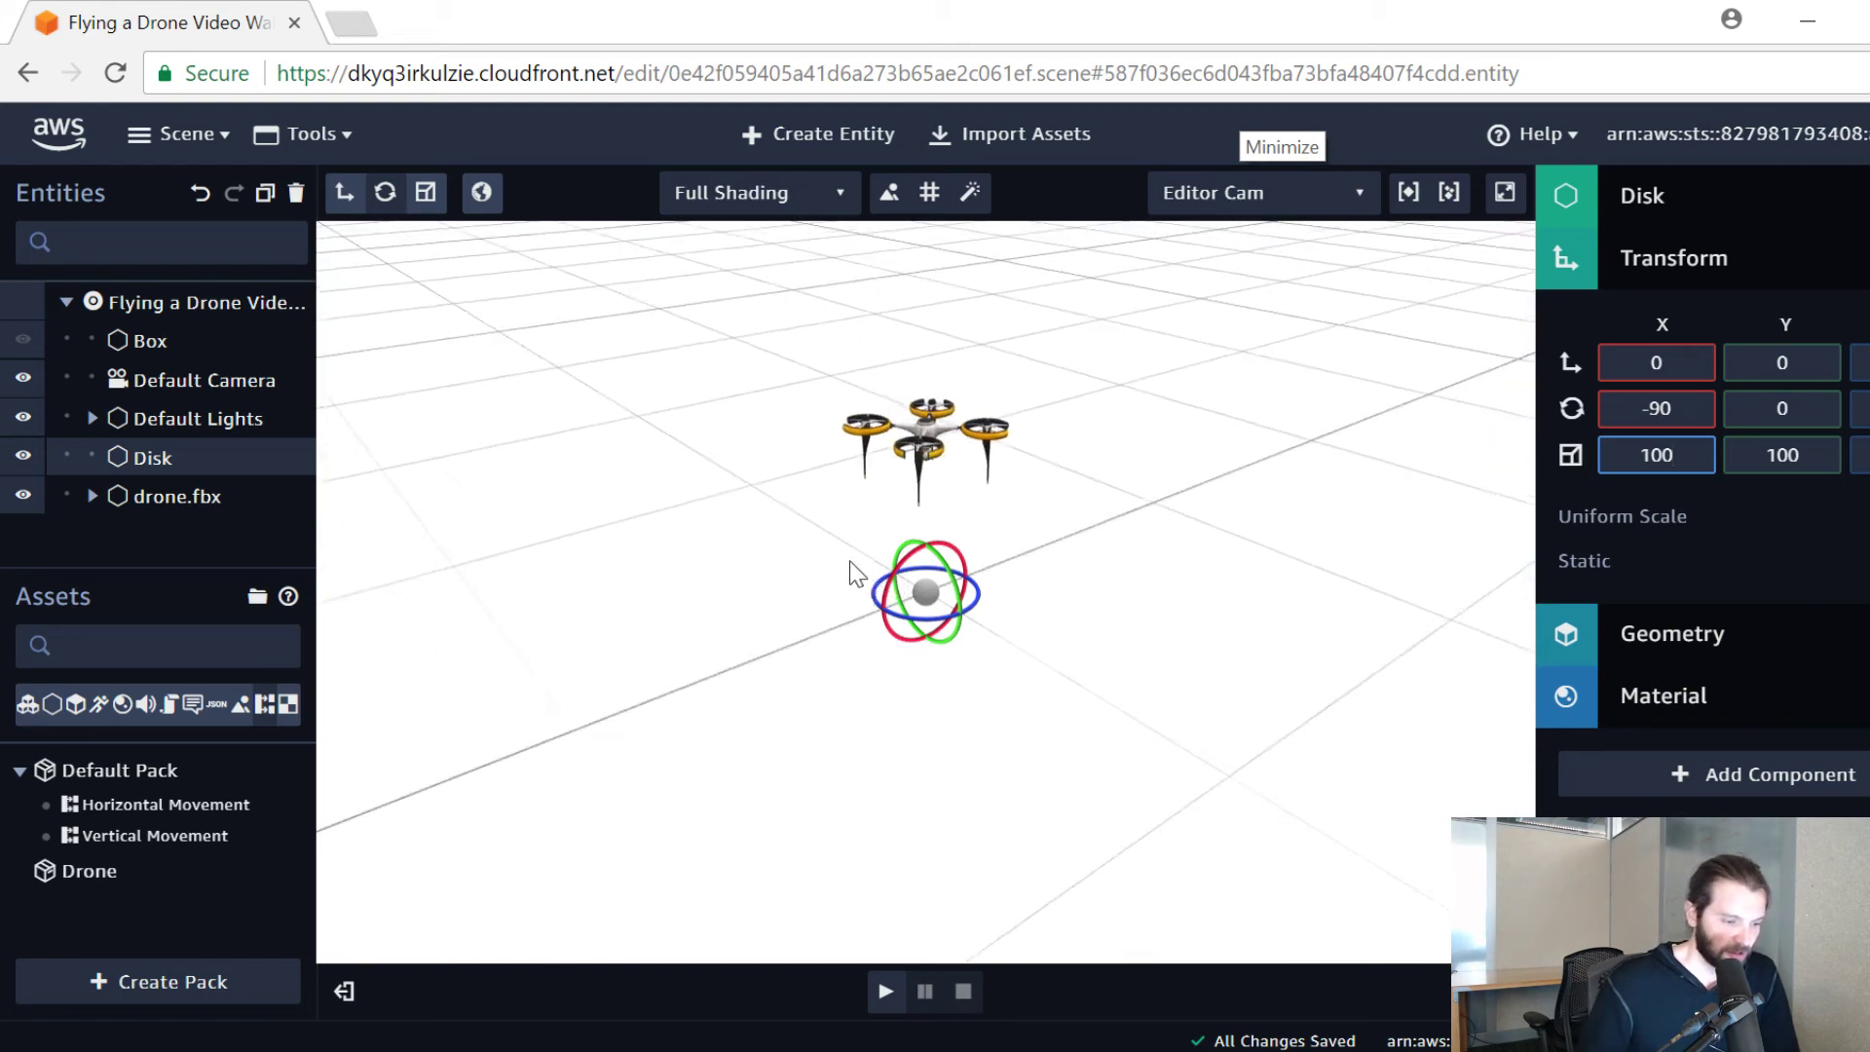
left_click_drag(856, 573, 952, 659)
Step: Increase the disk's uniform scale to 1000 so it forms a wide ground surface
left_click(1683, 454)
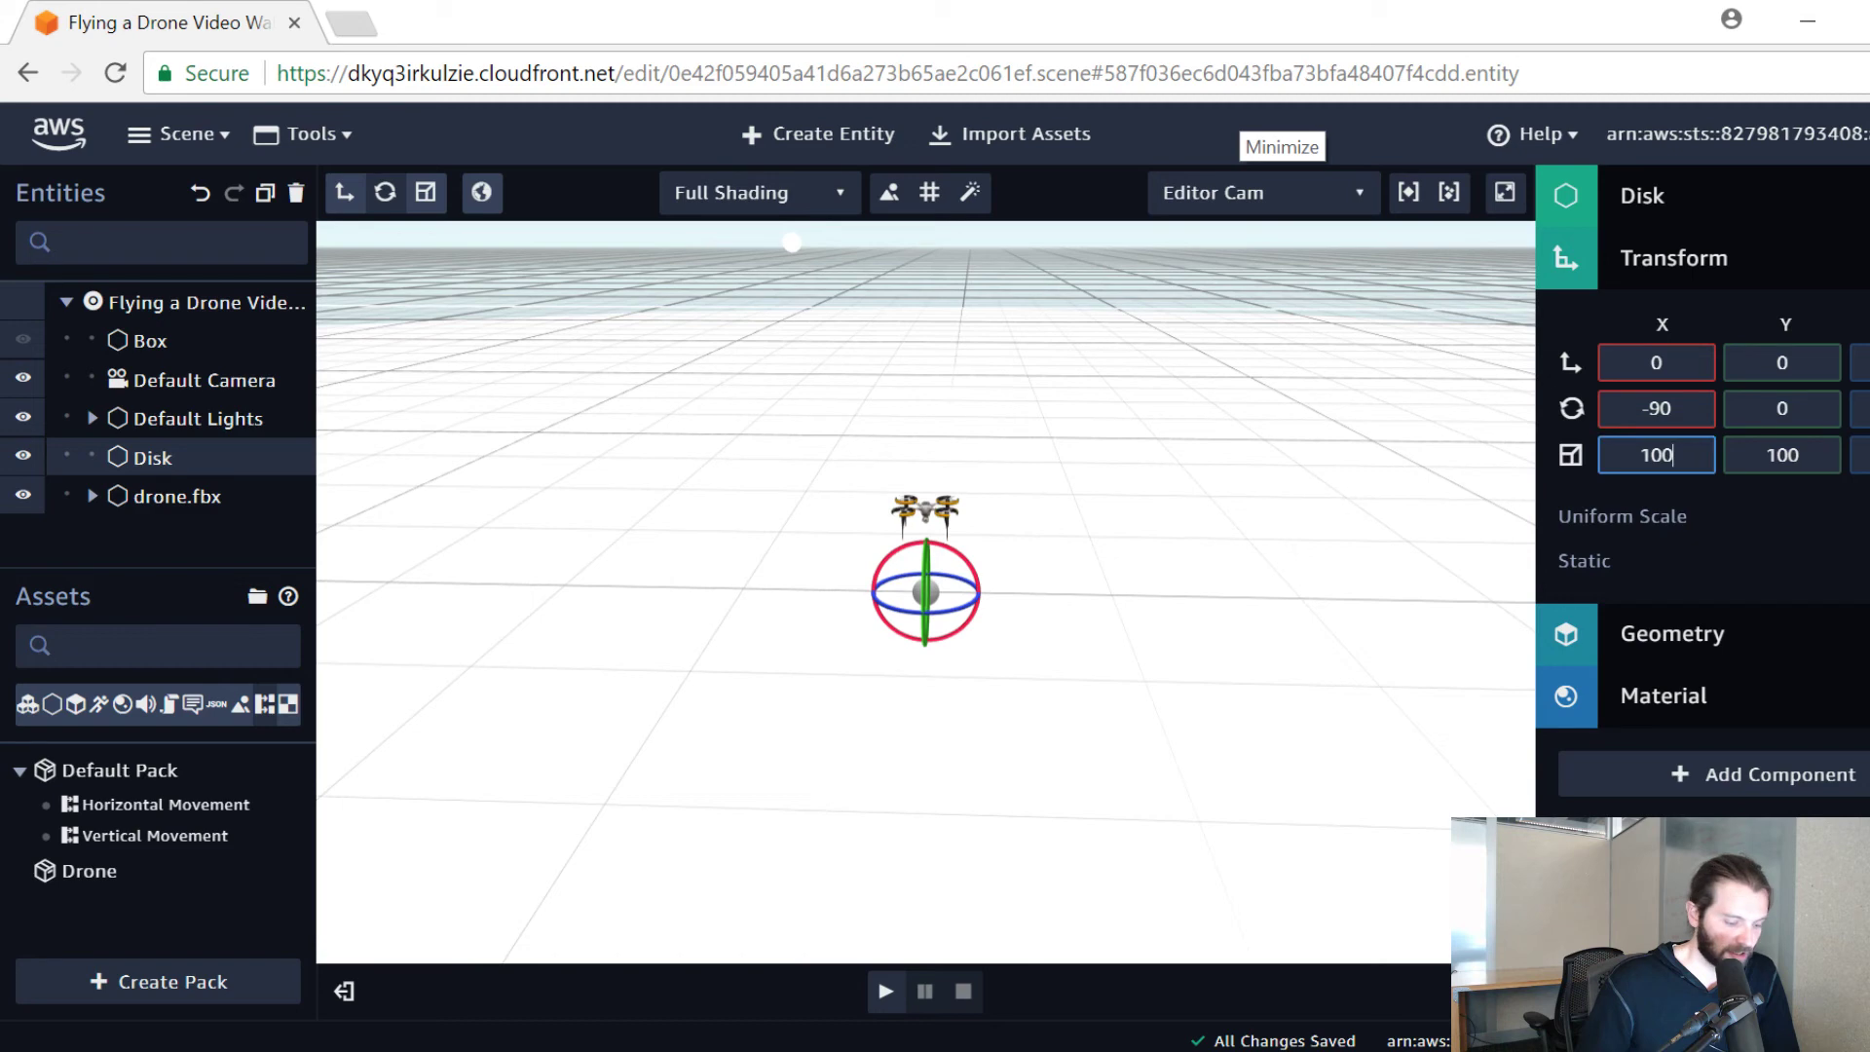
type("0")
left_click_drag(1048, 530, 997, 519)
scroll(978, 491, "down", 5)
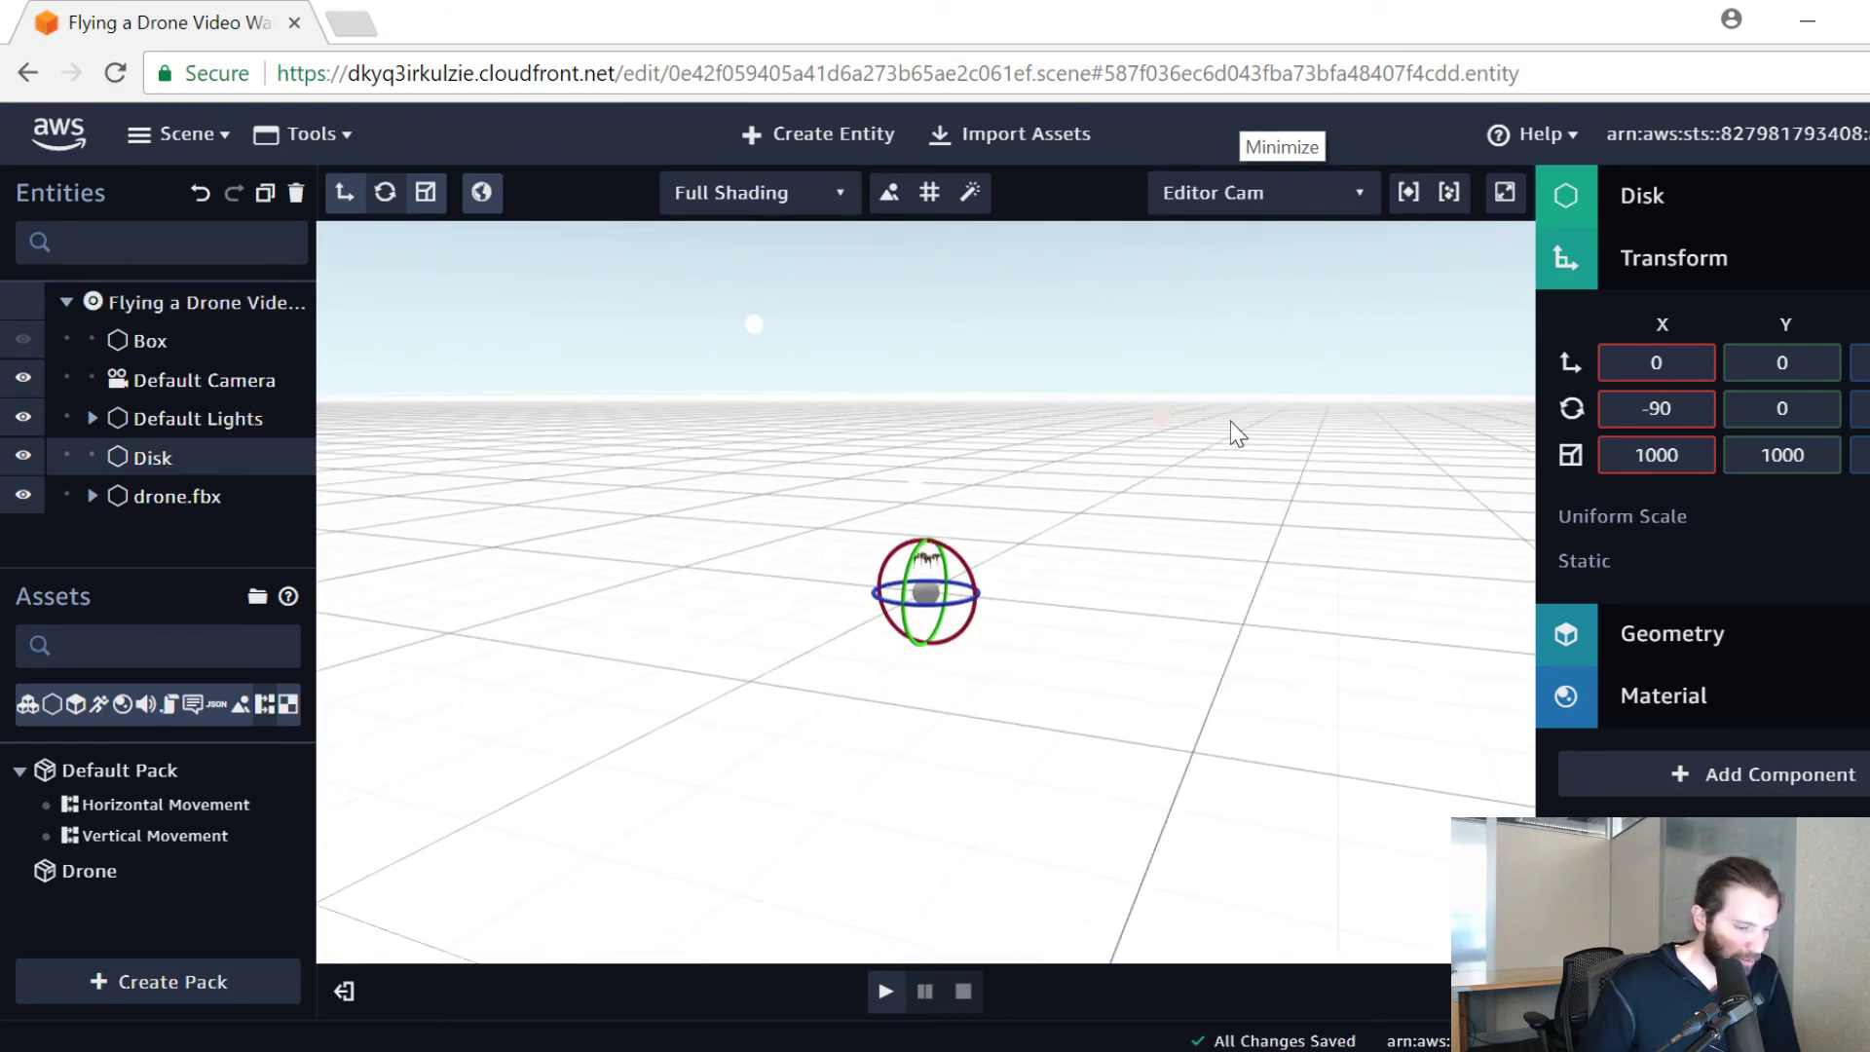
Step: Add a Collider component to the disk and set its shape to Infinite Plane
left_click(1729, 276)
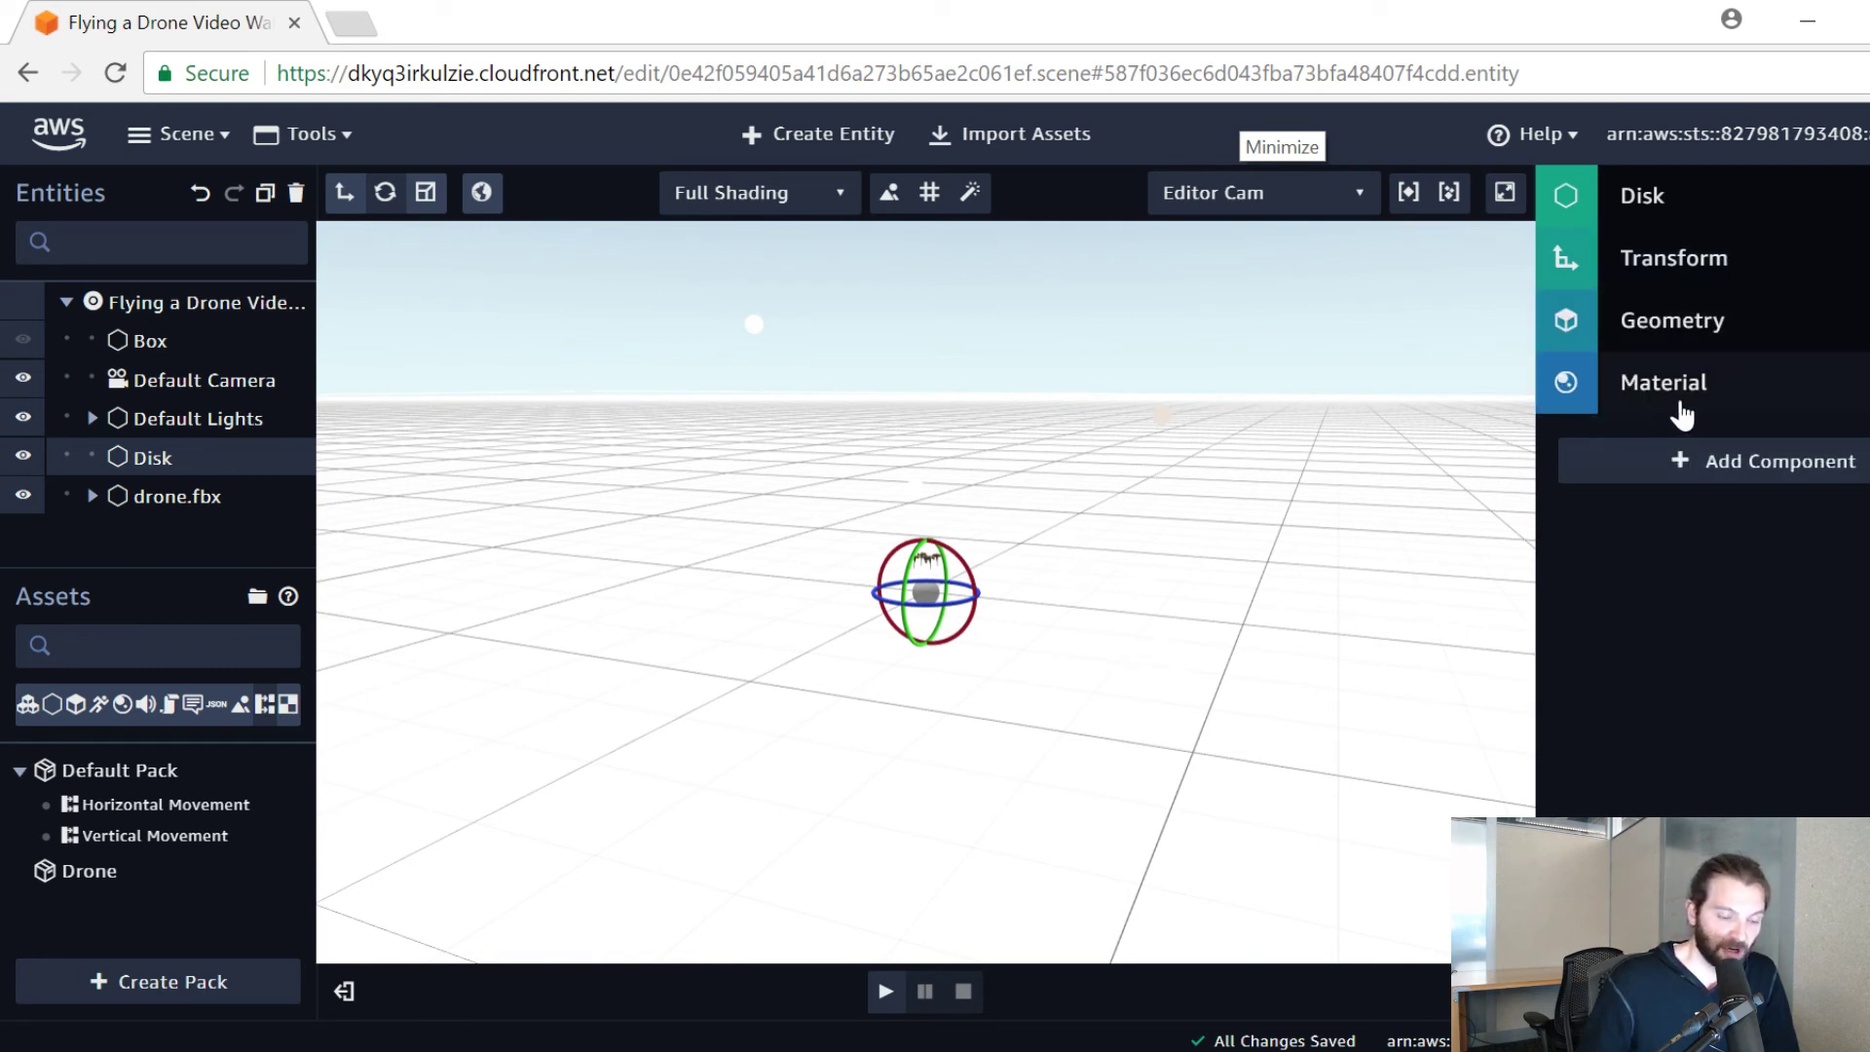
left_click(1748, 467)
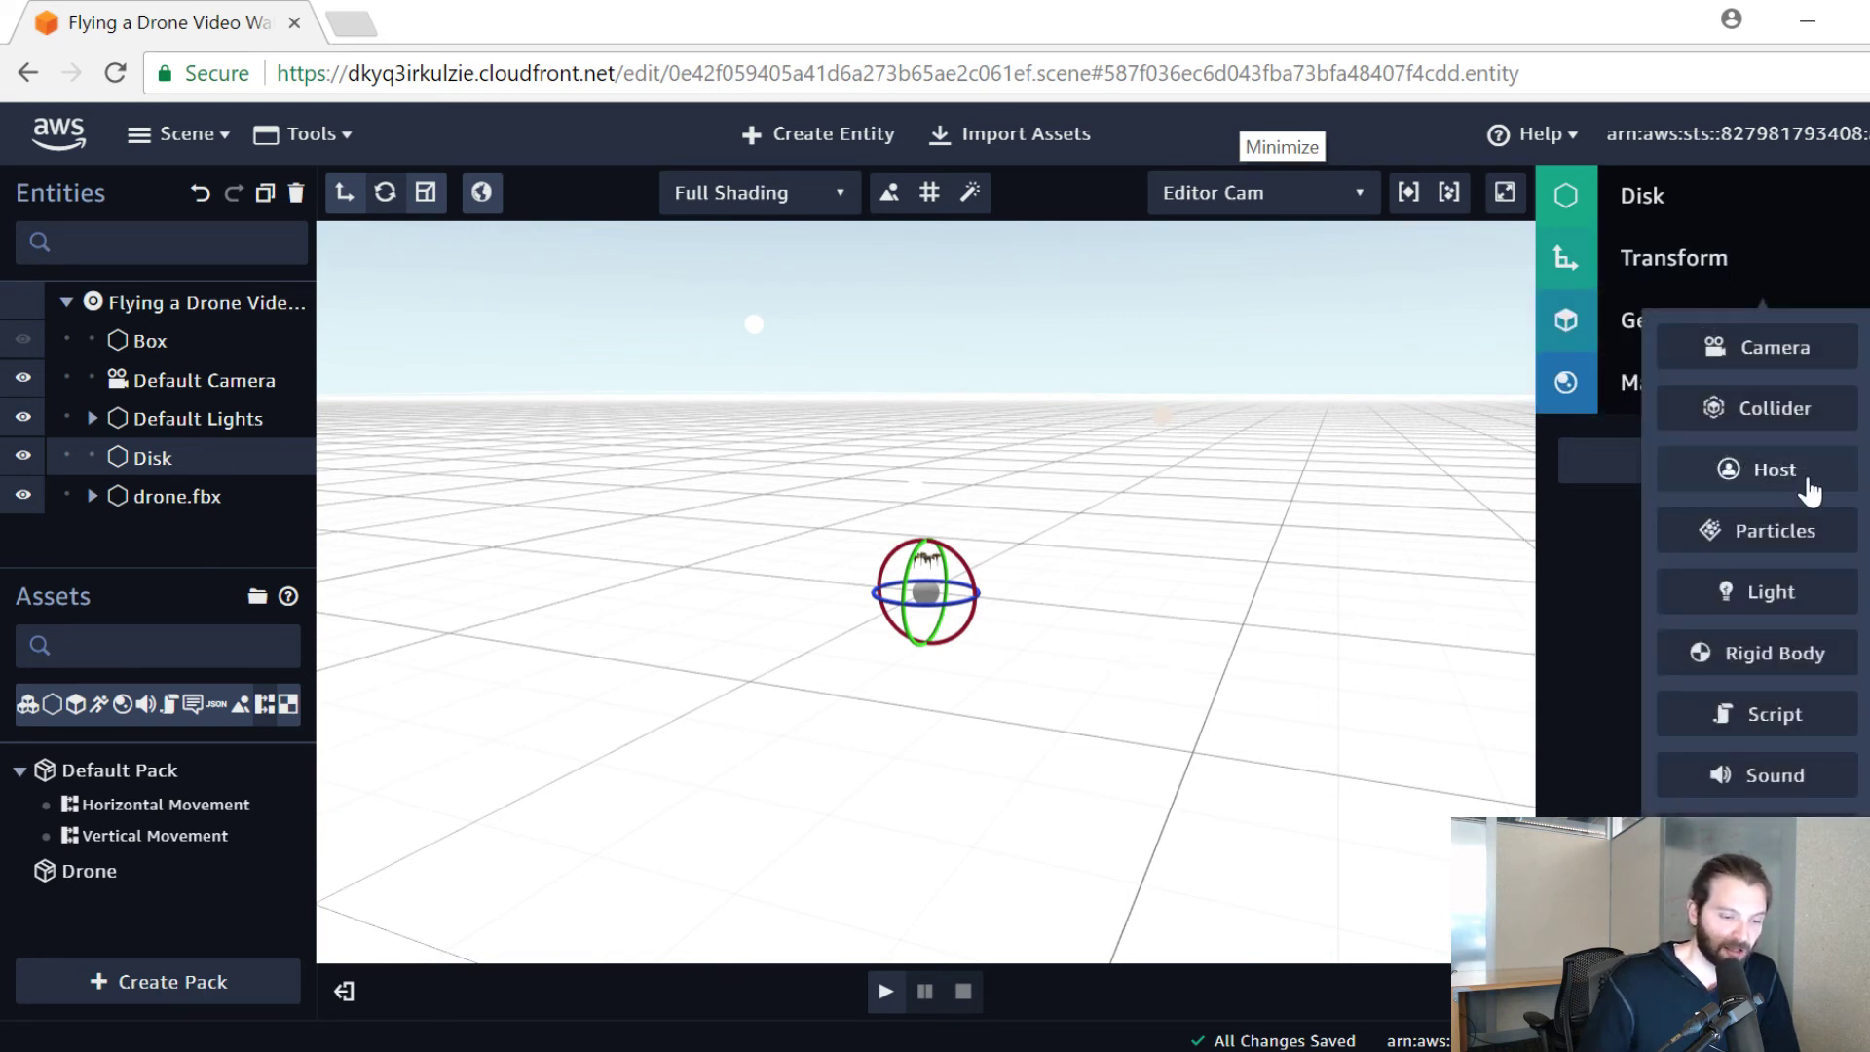
left_click(1794, 419)
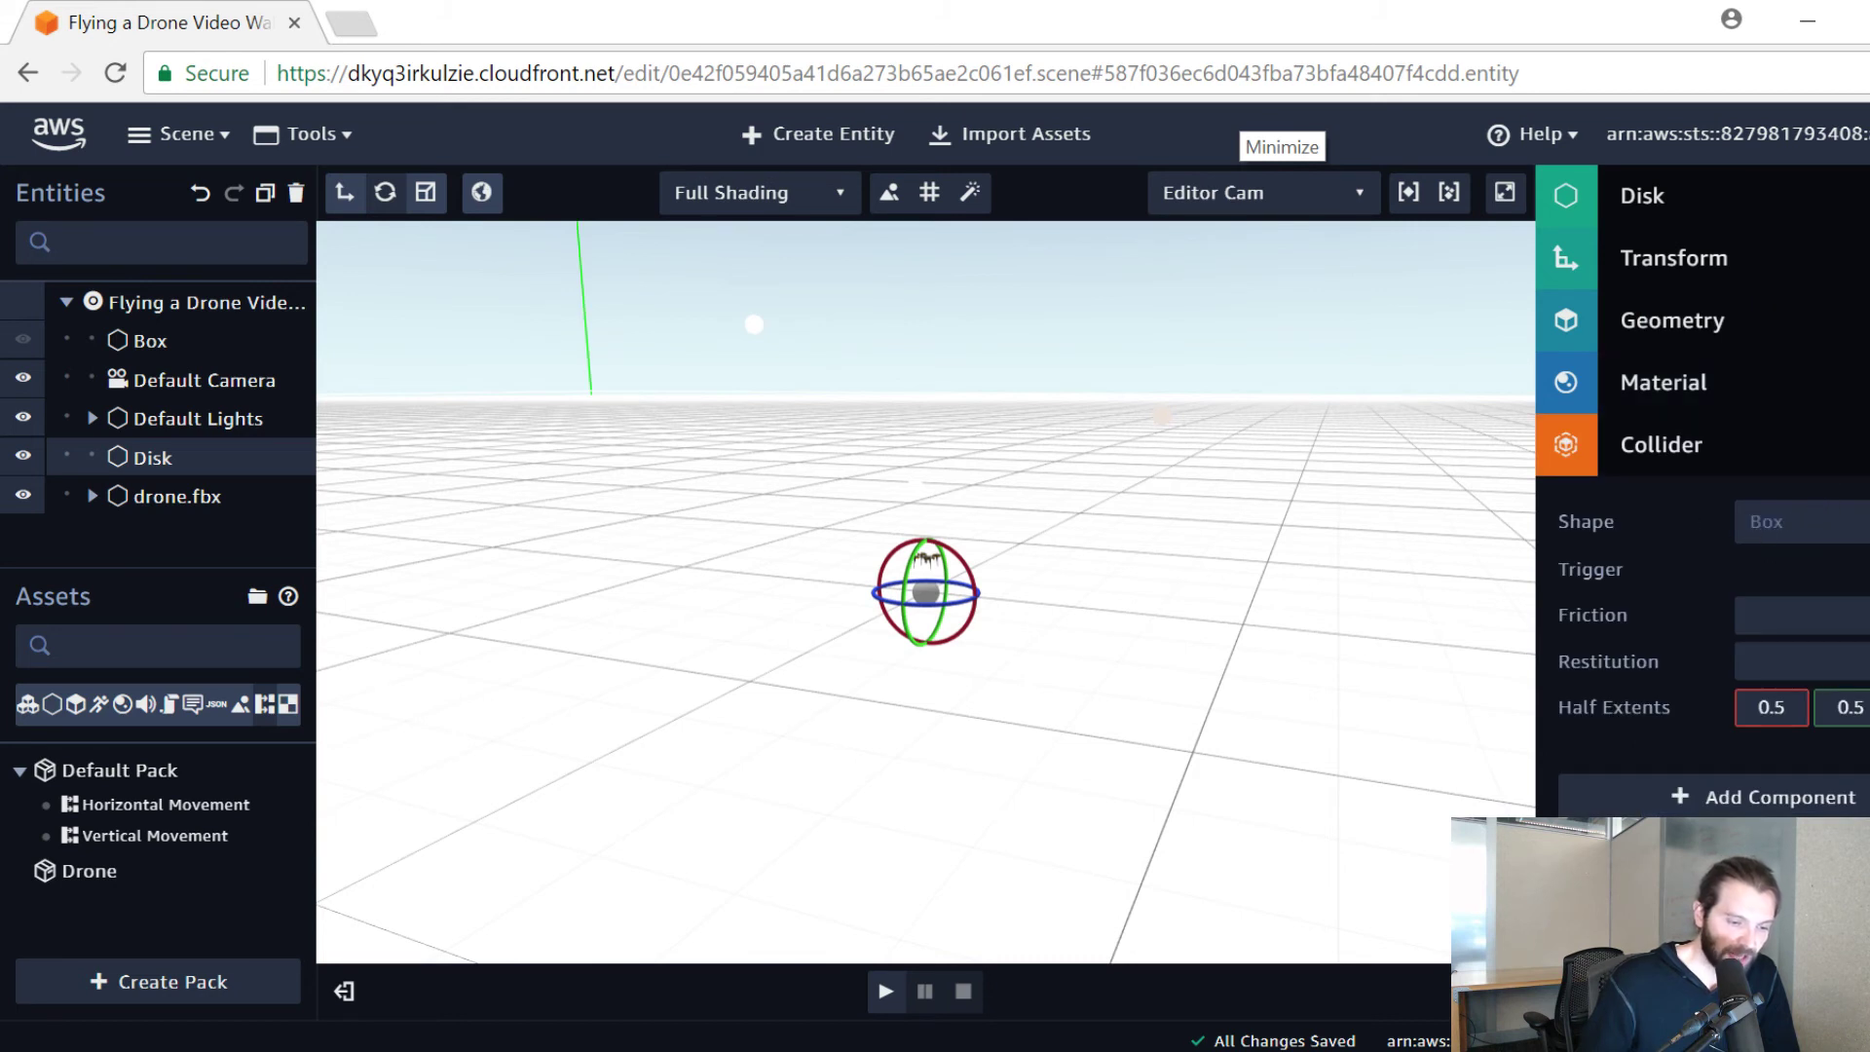
left_click(1831, 522)
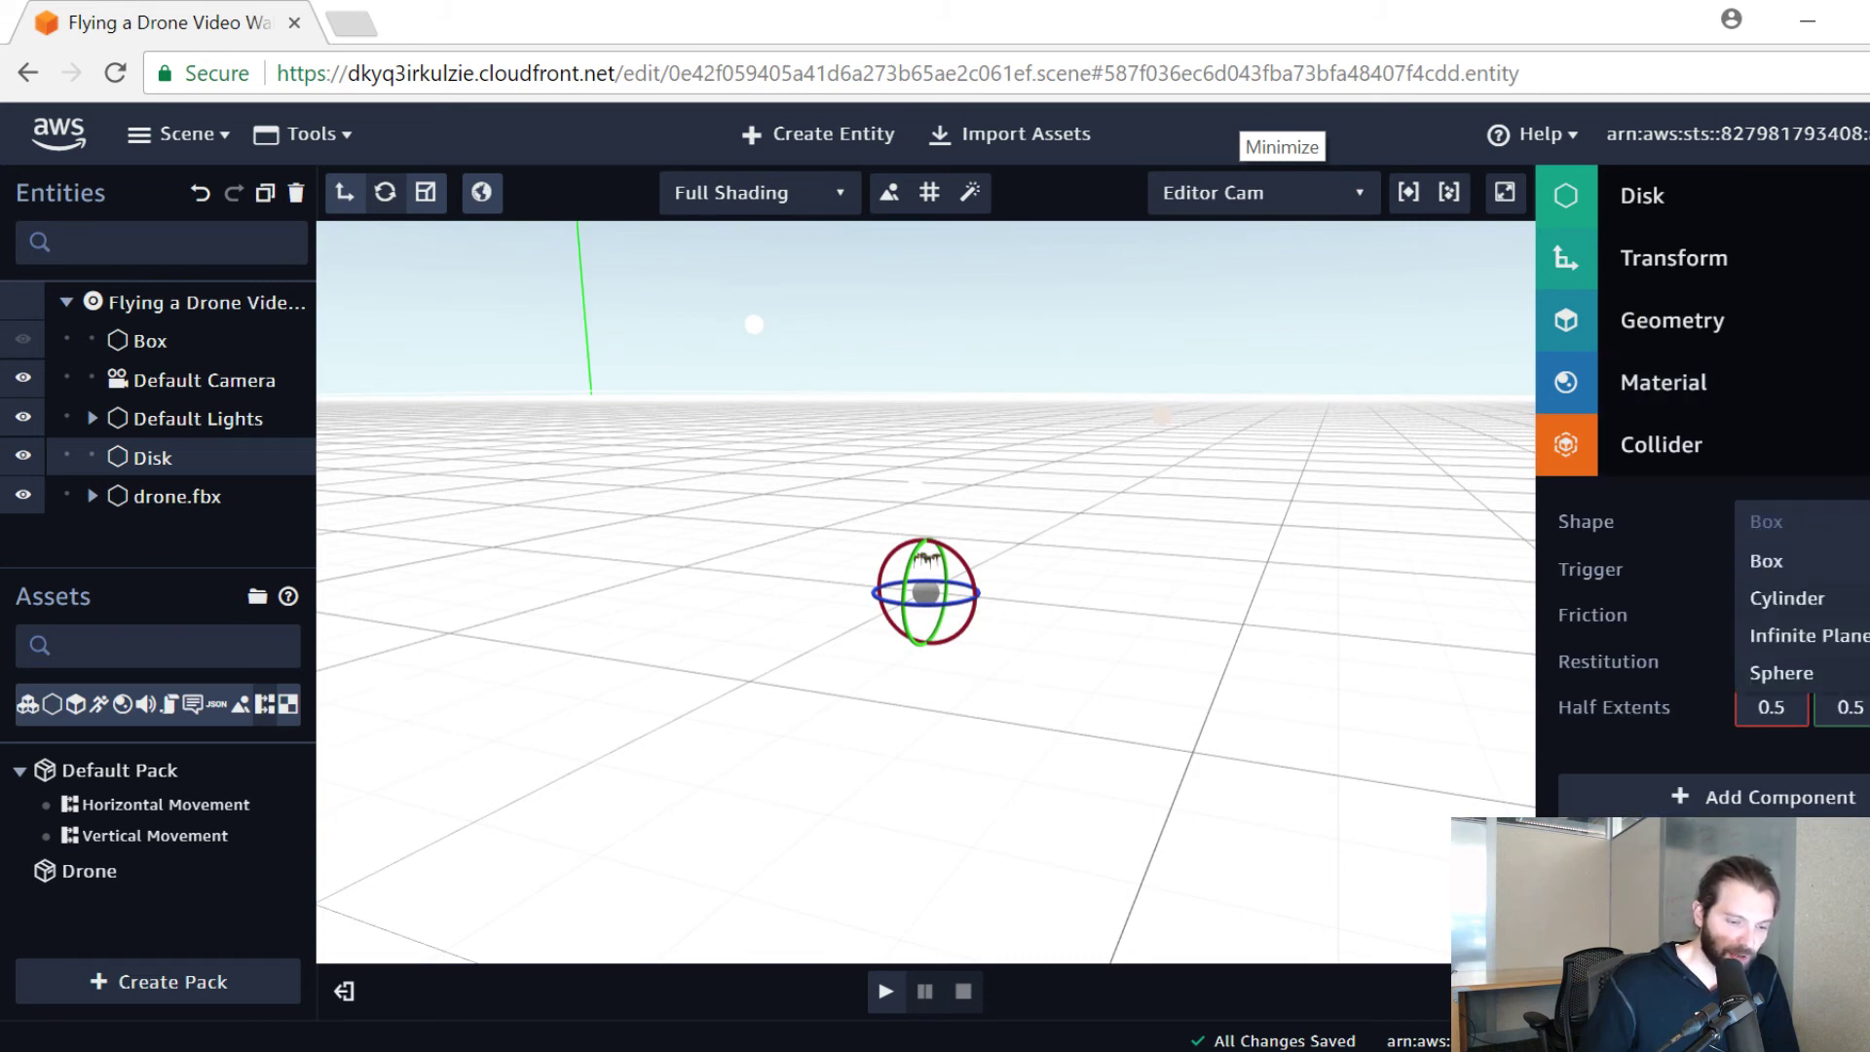
left_click(1855, 636)
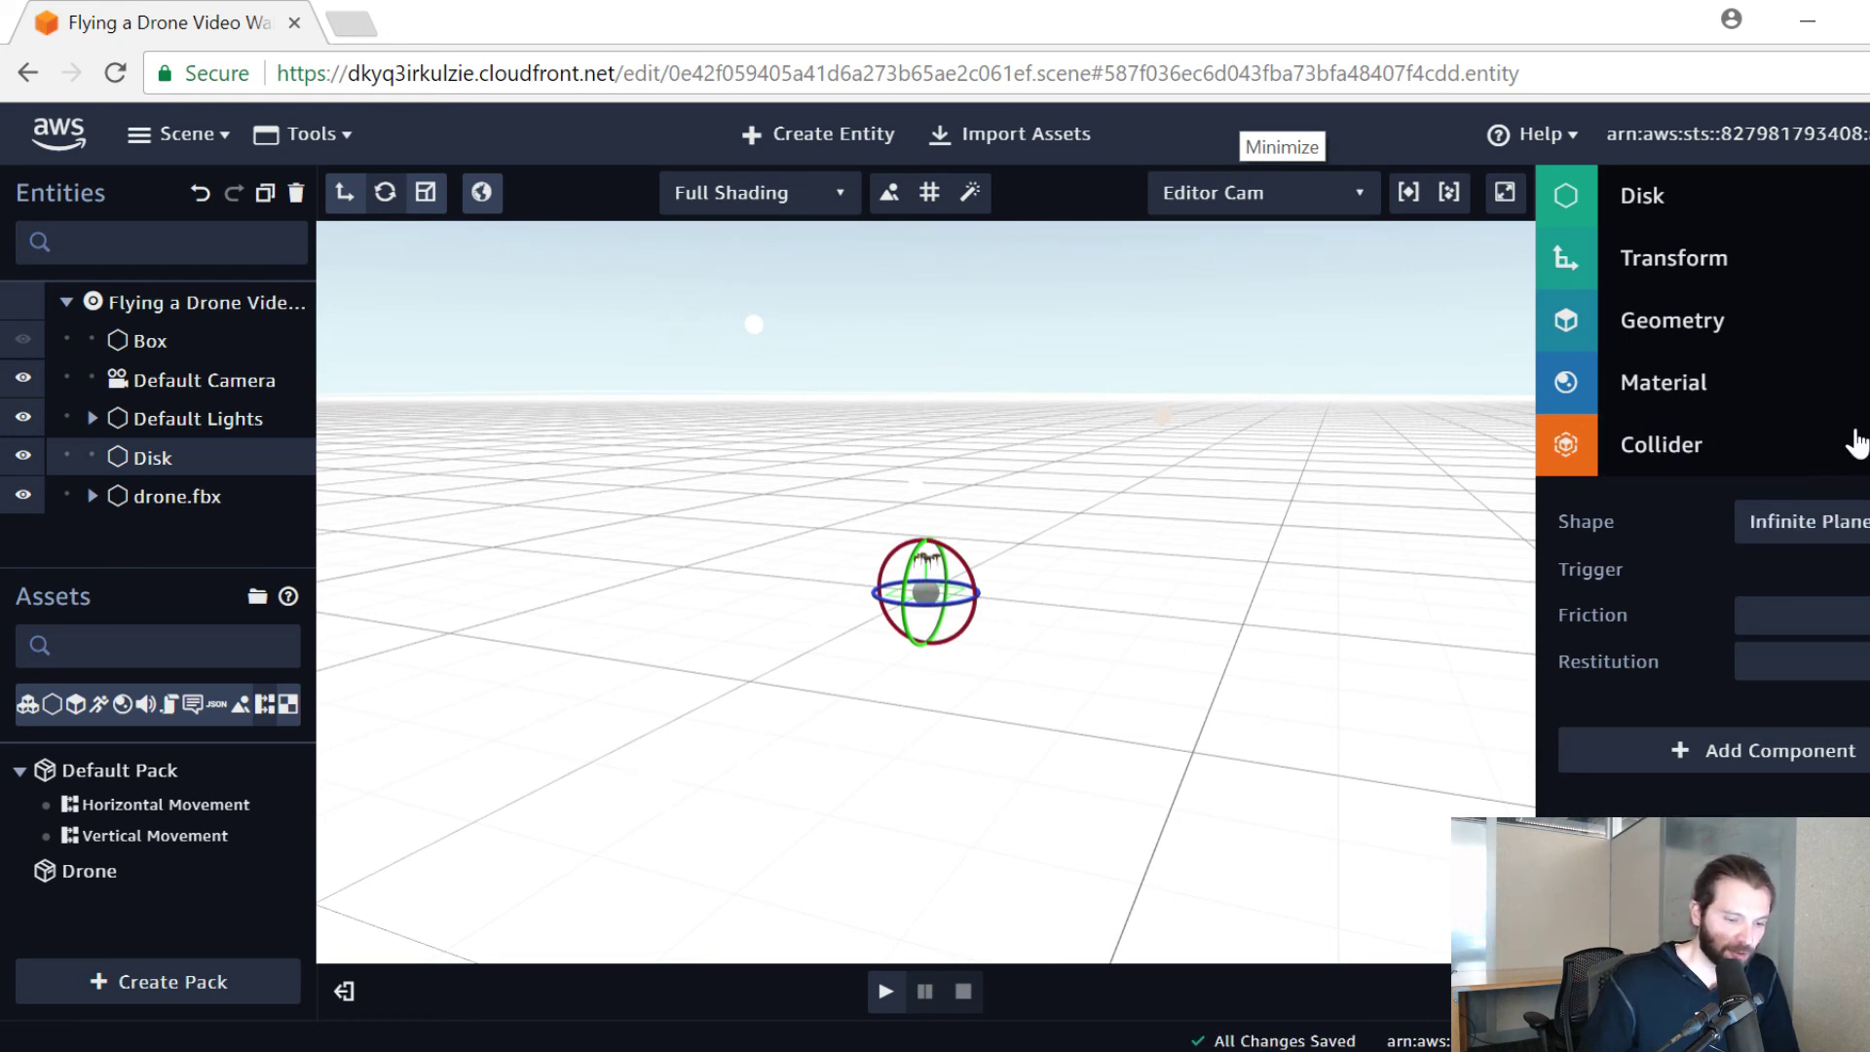
left_click(1688, 445)
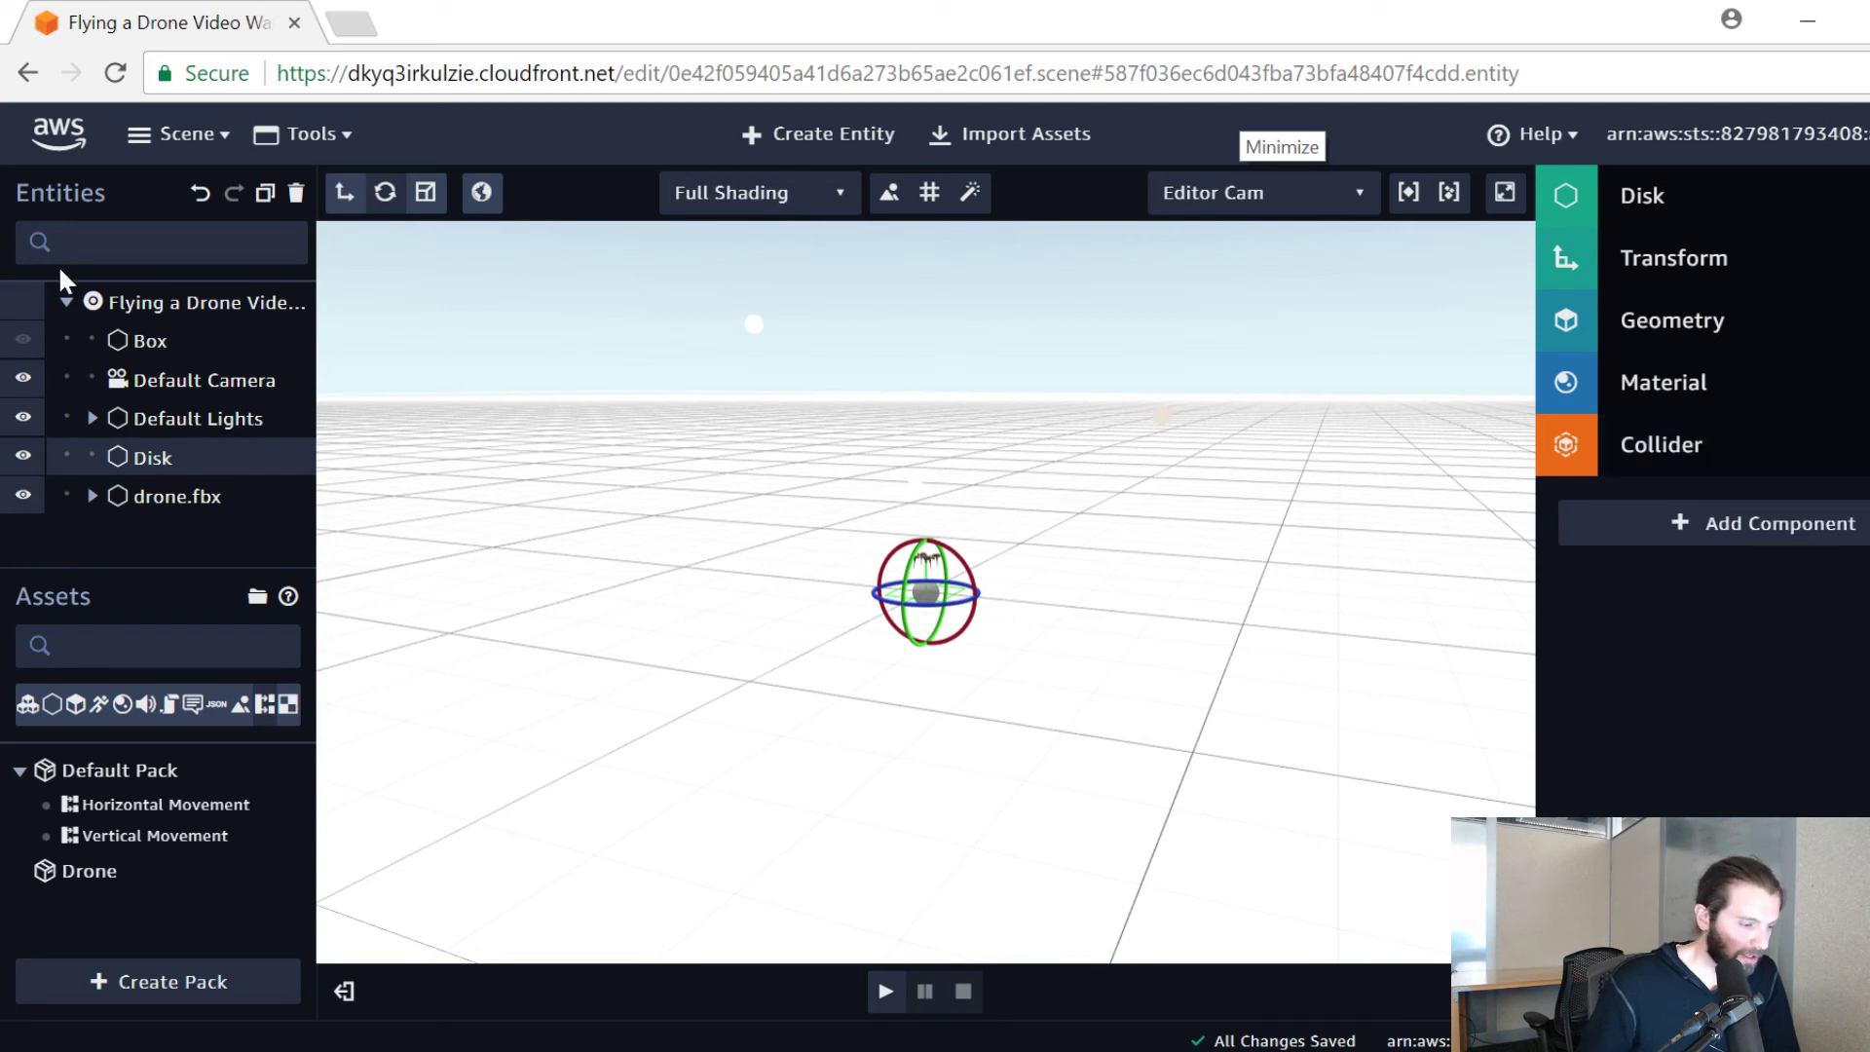
Step: Delete the Box entity from the scene
left_click(154, 338)
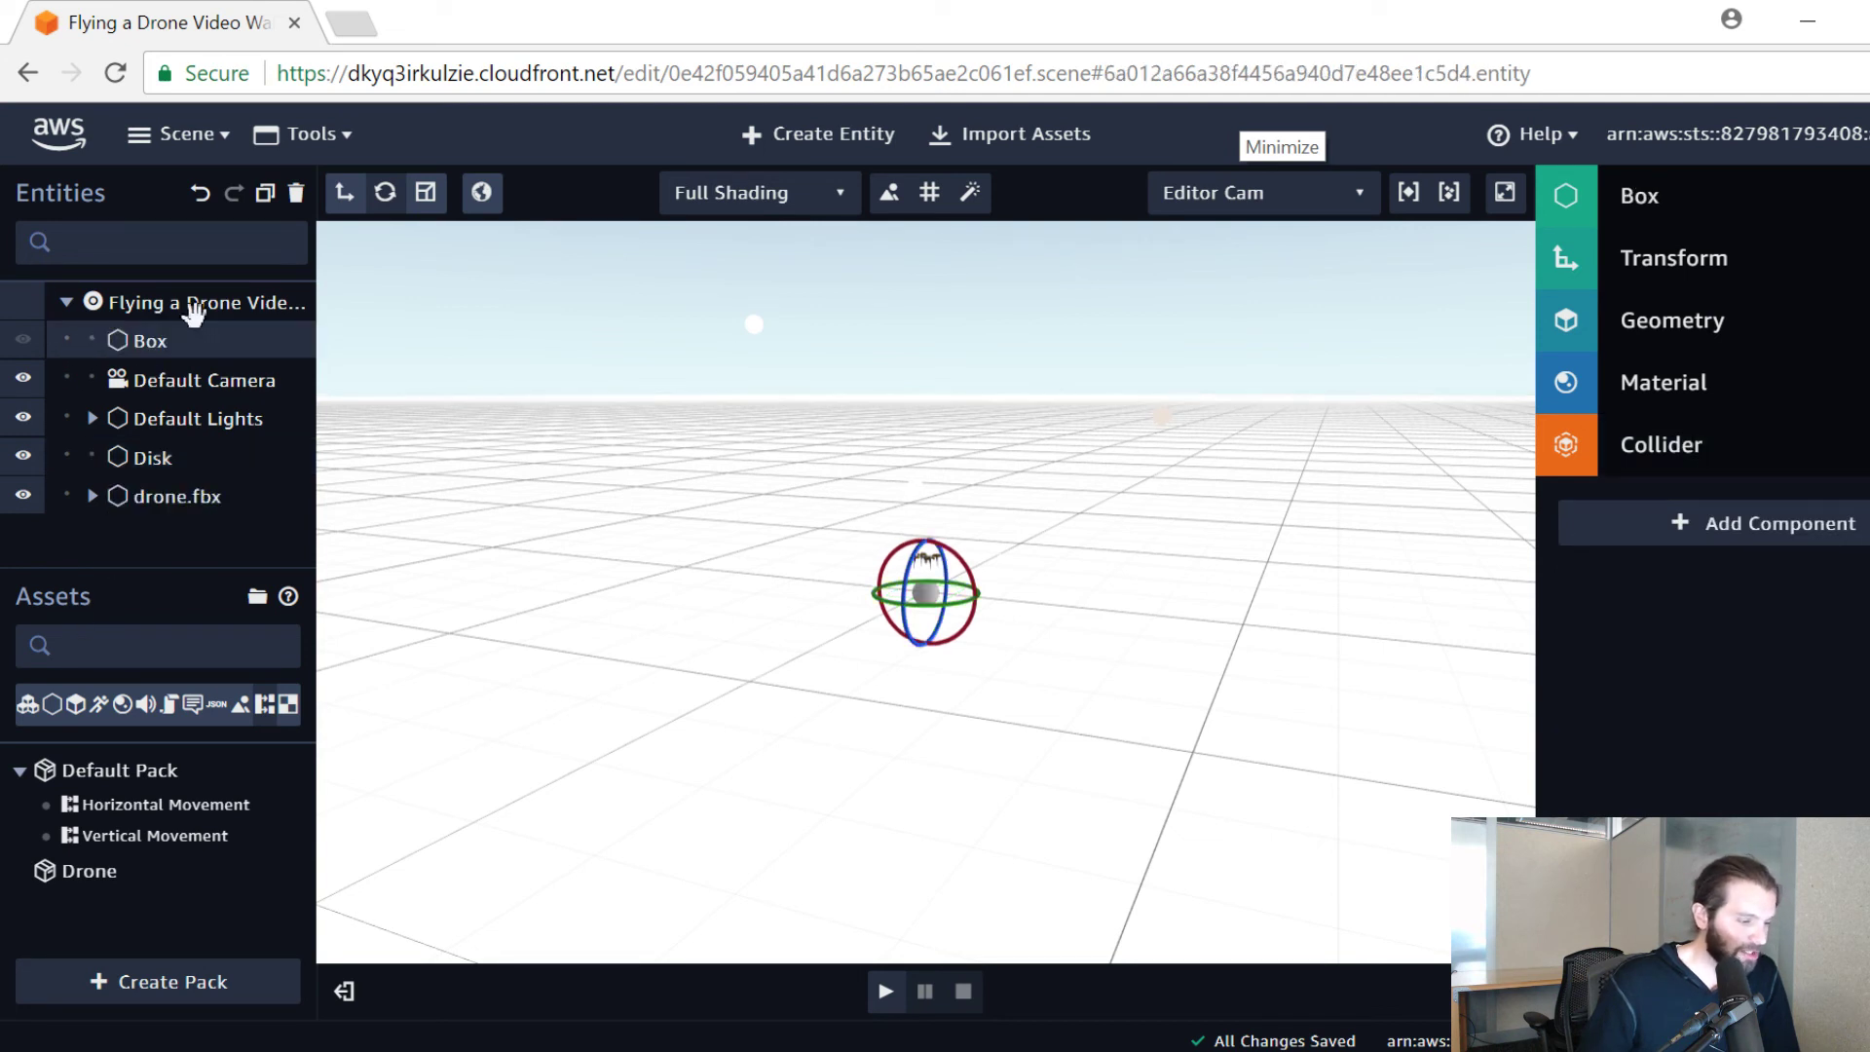
left_click(296, 193)
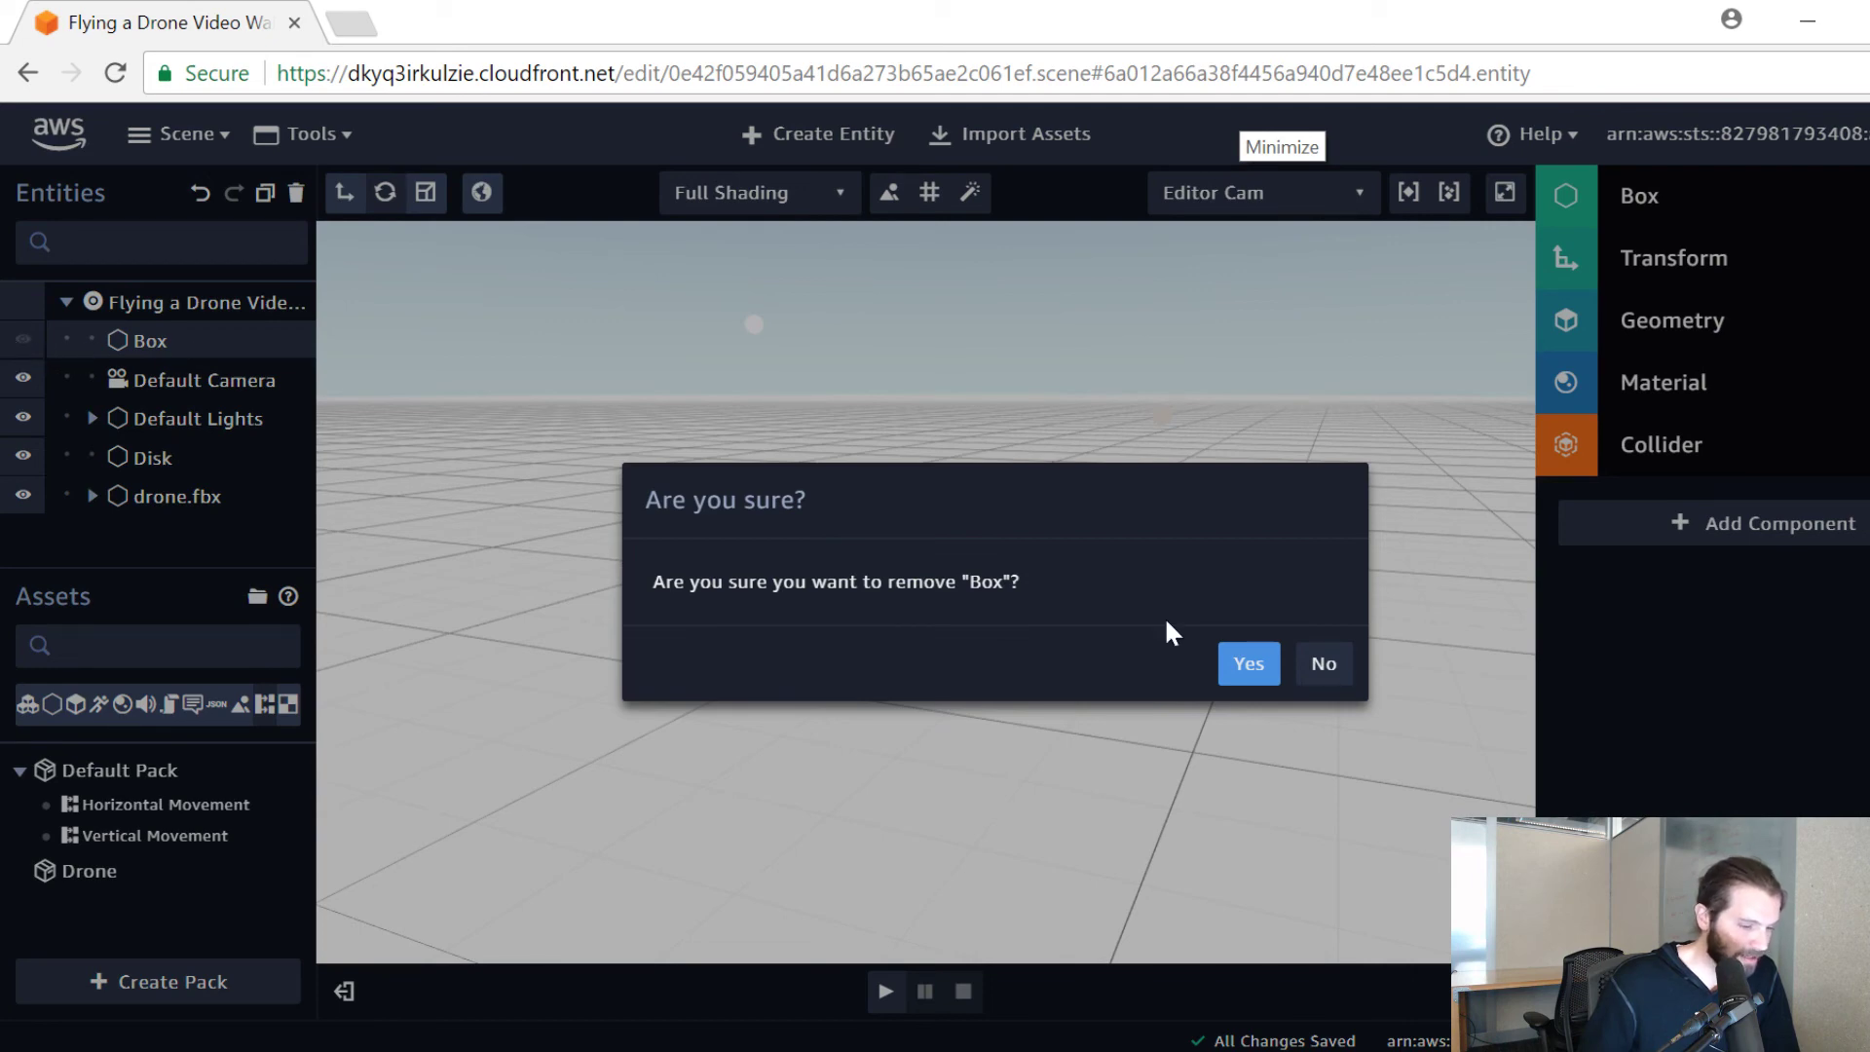
left_click(1251, 668)
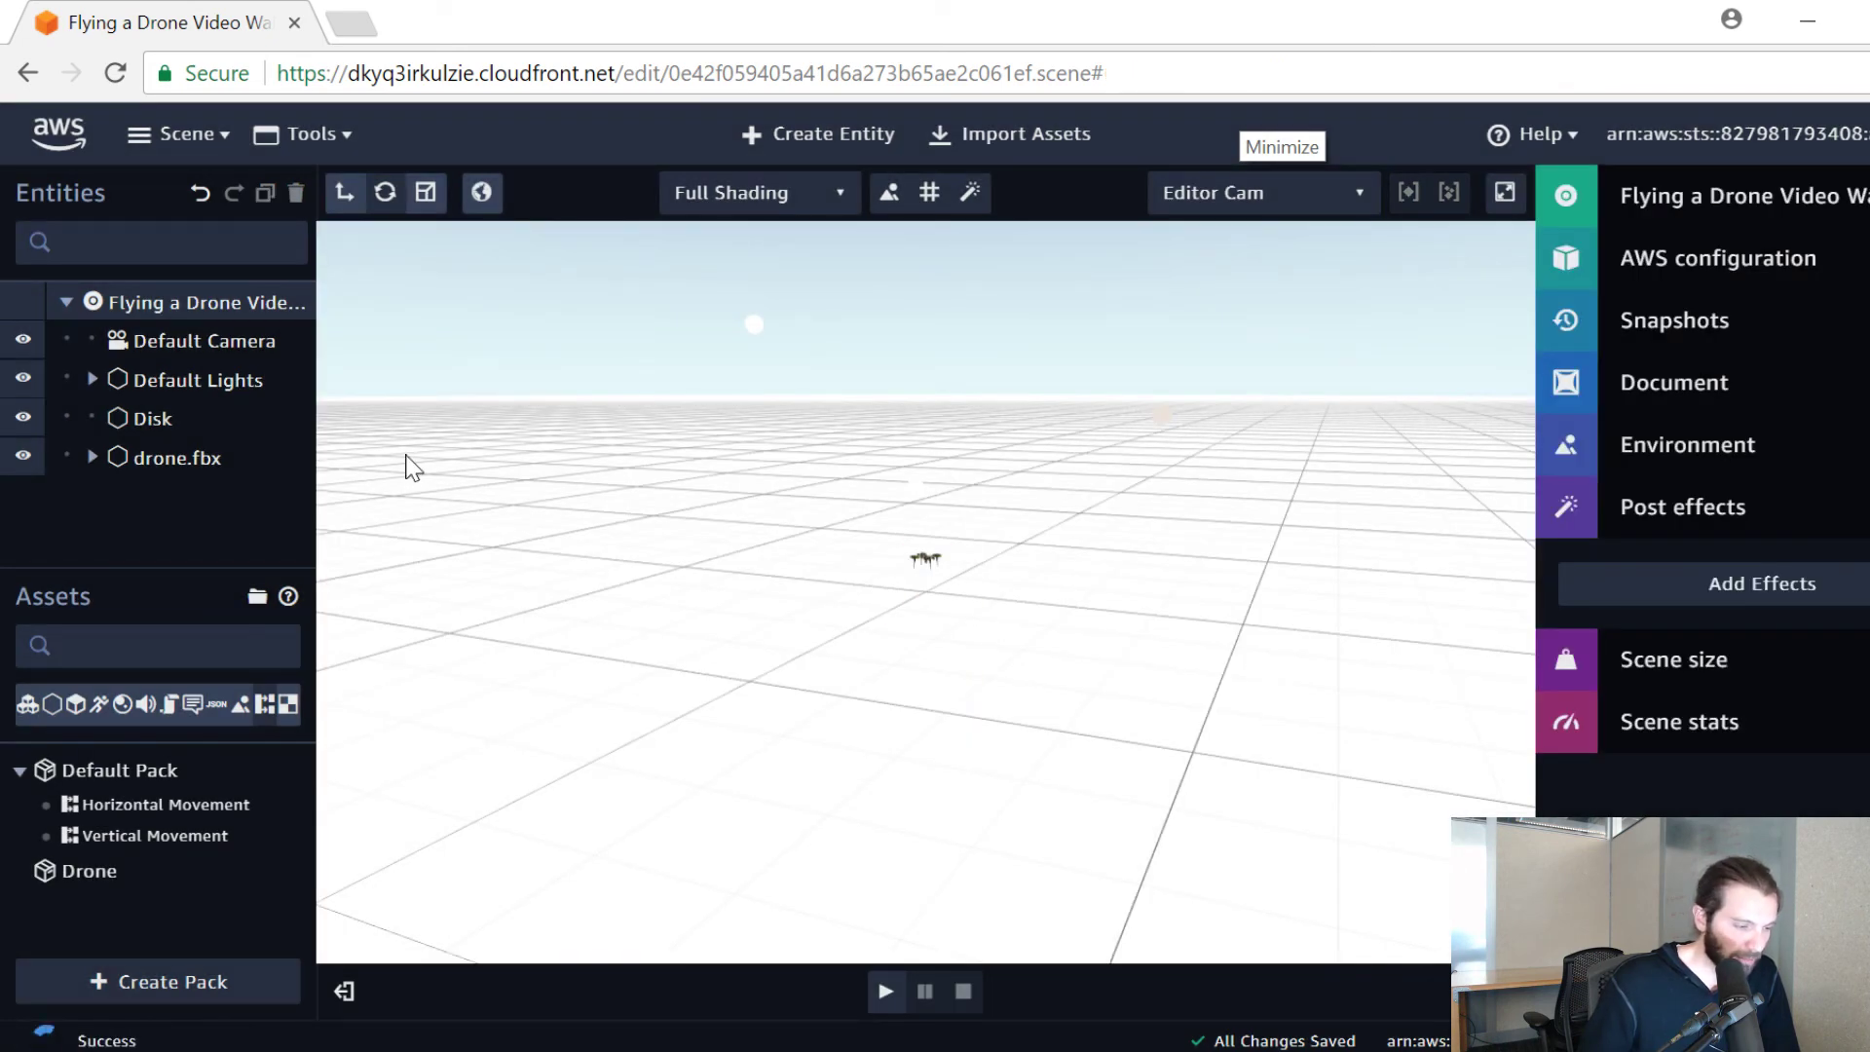
Step: Frame drone.fbx in the editor view, play the scene and lift the drone with the upward force
left_click_drag(1033, 617, 993, 573)
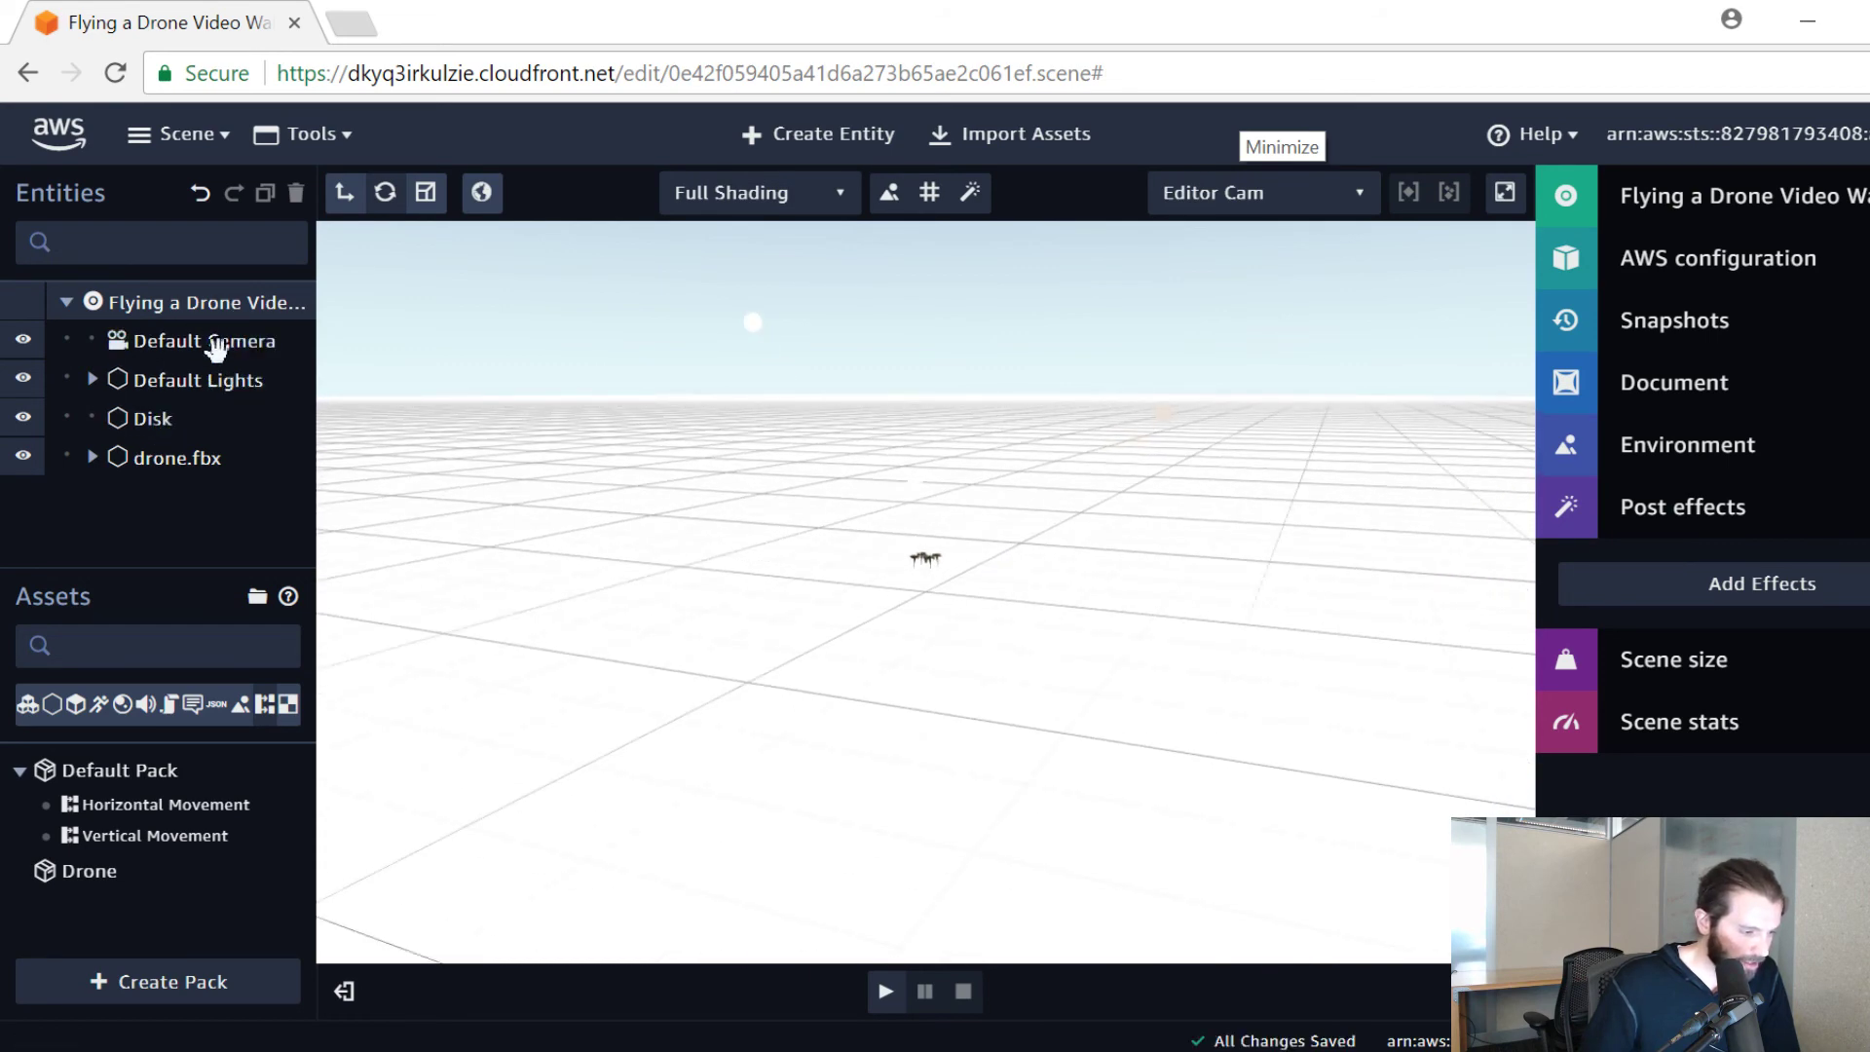
double_click(195, 455)
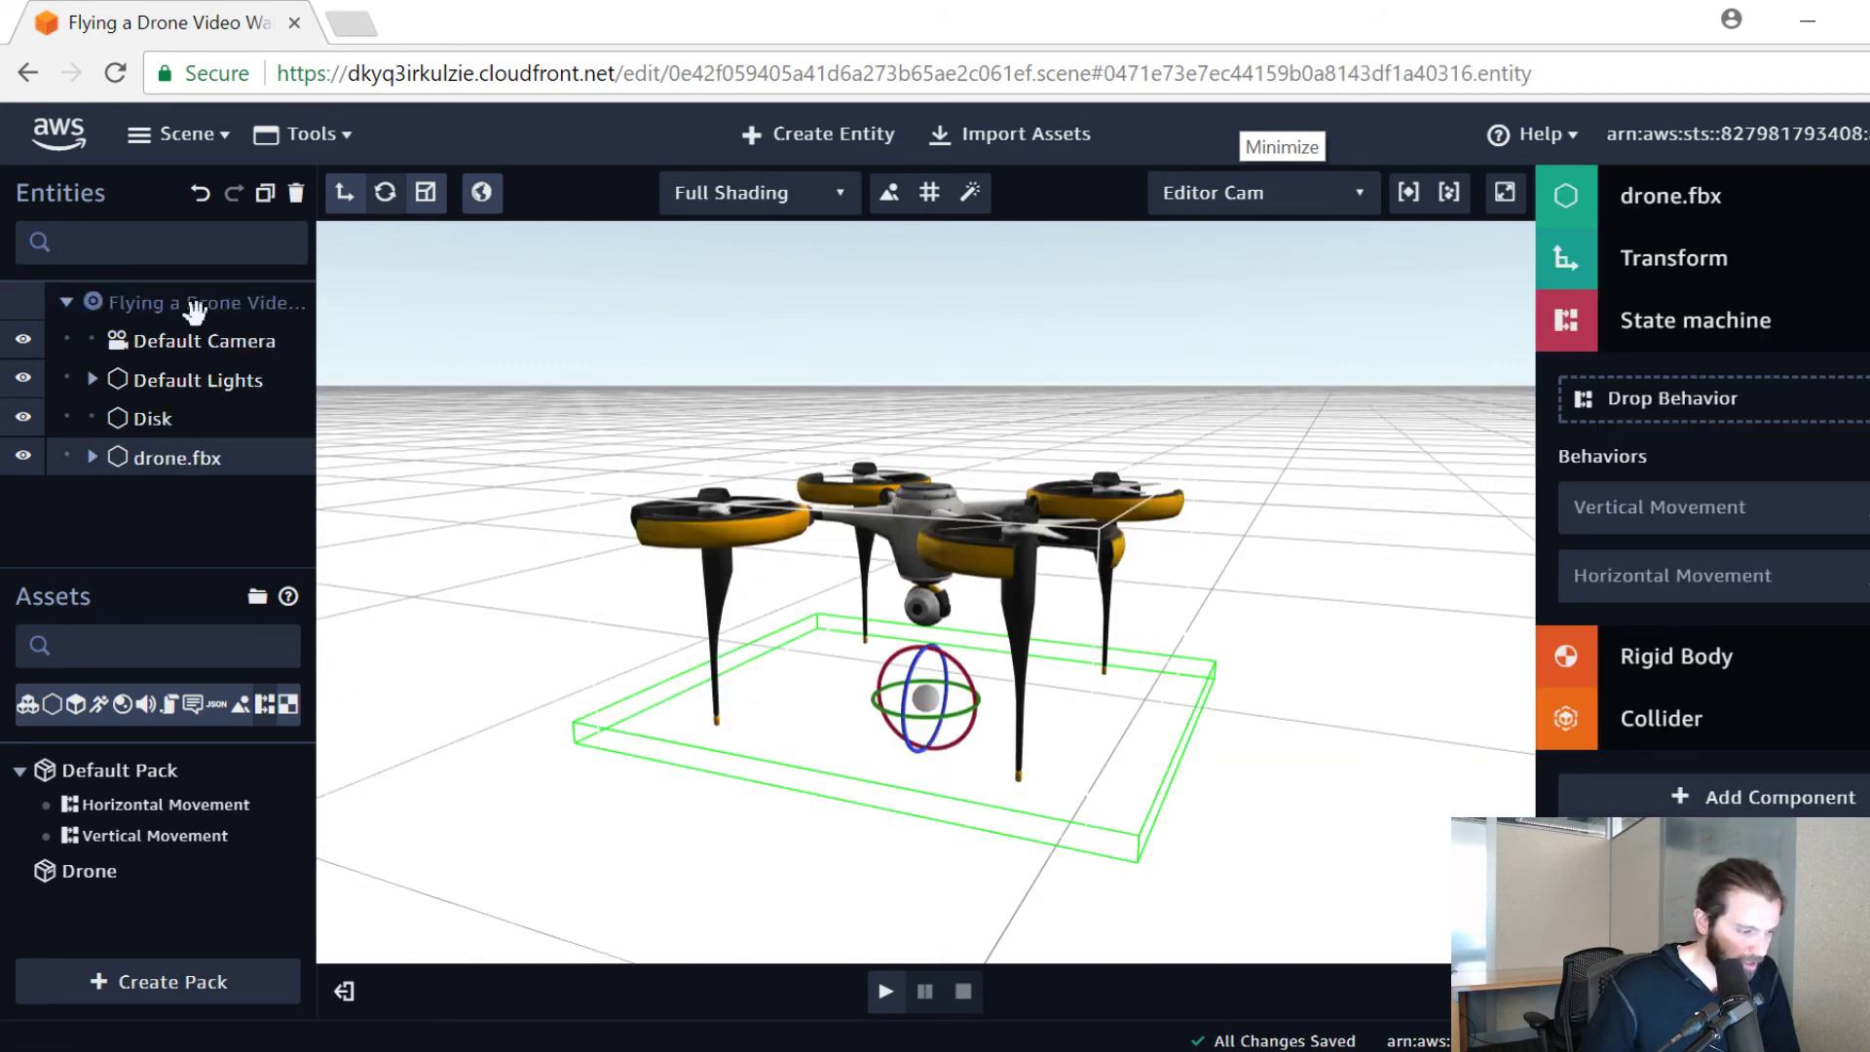
left_click(345, 193)
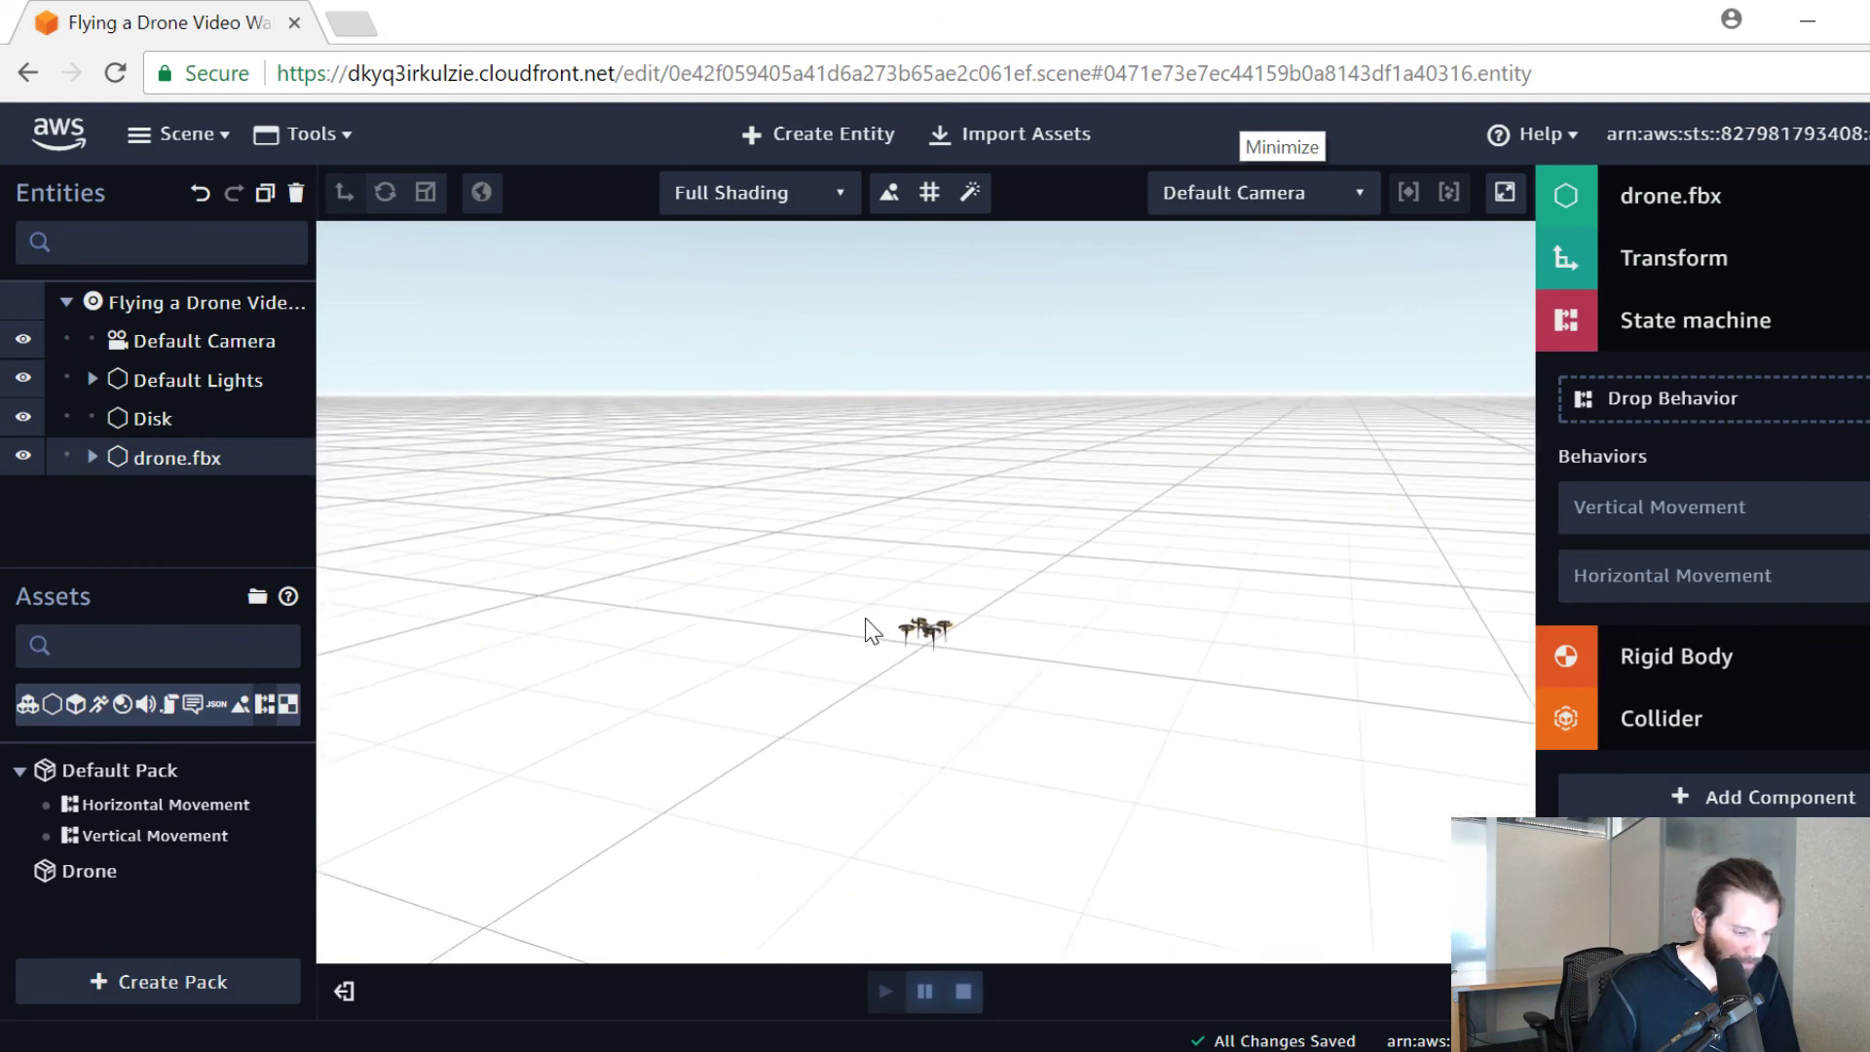
key("space")
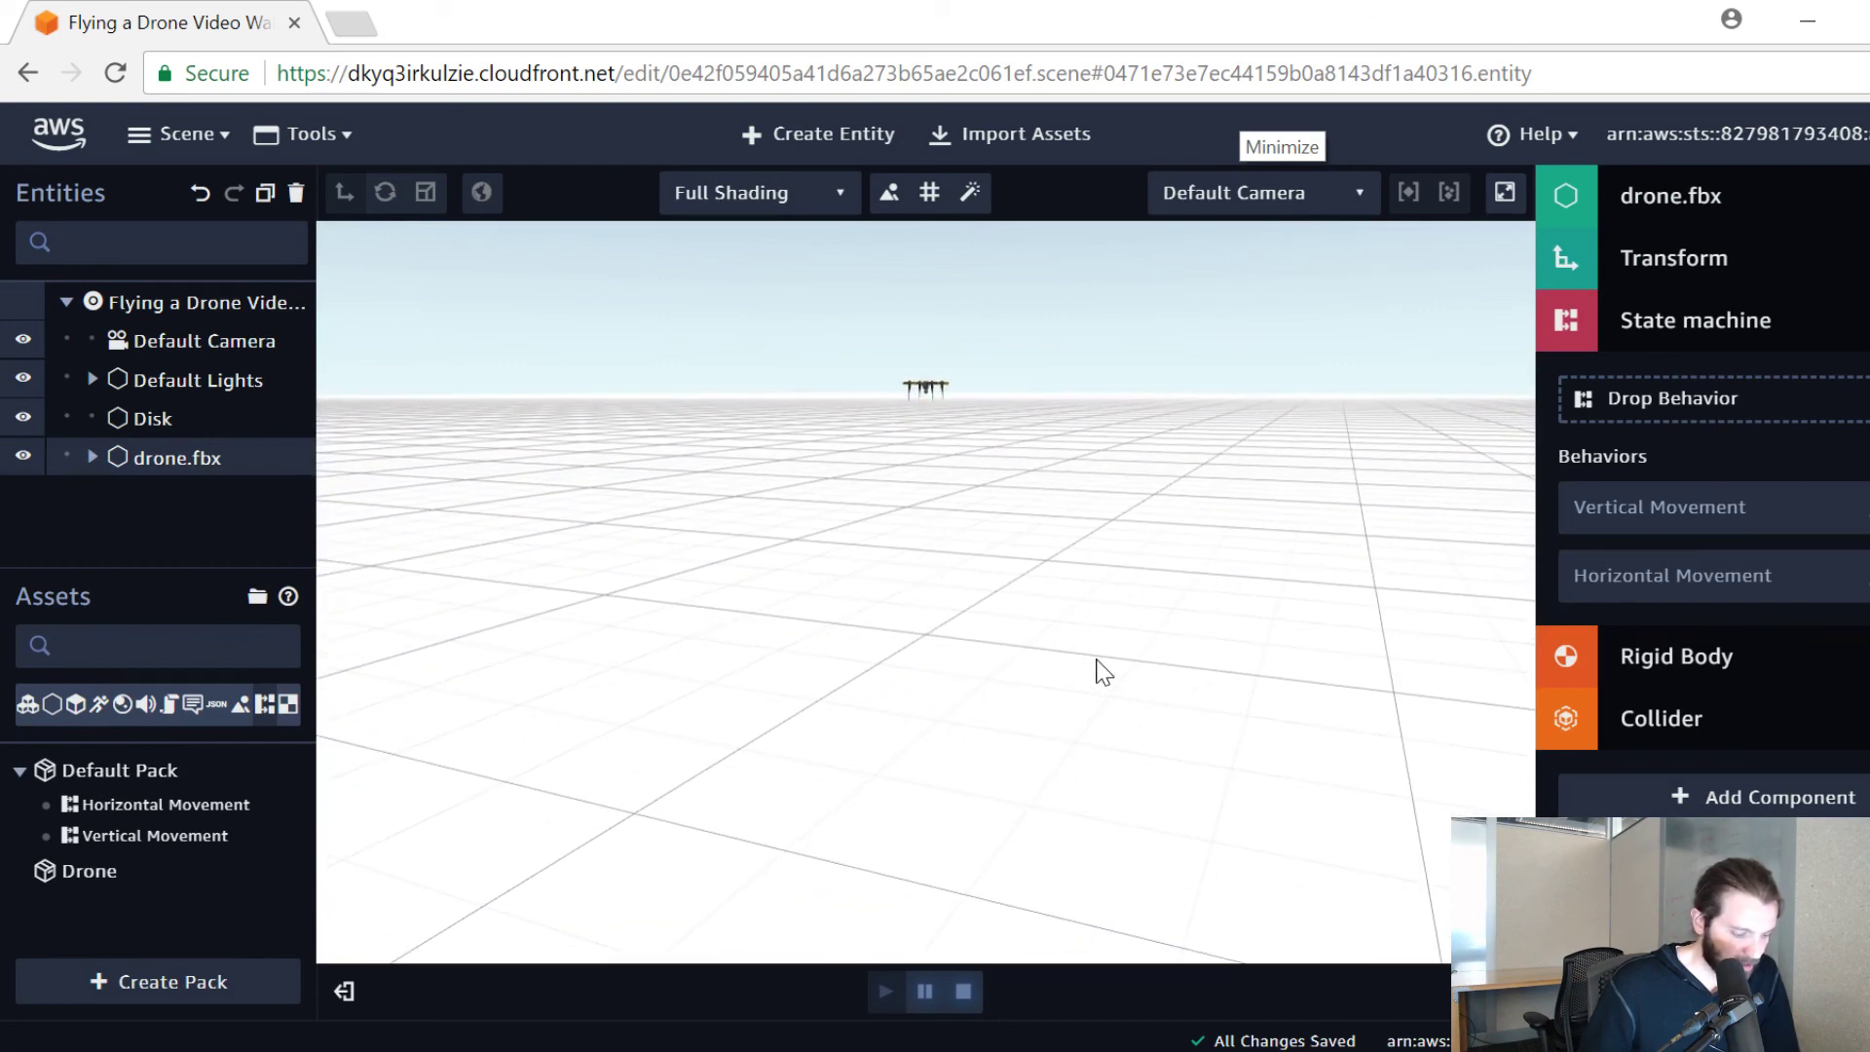
key("space")
Step: Examine the drone's flight over the enlarged disk from several distances and angles during playback
scroll(1080, 628, "down", 5)
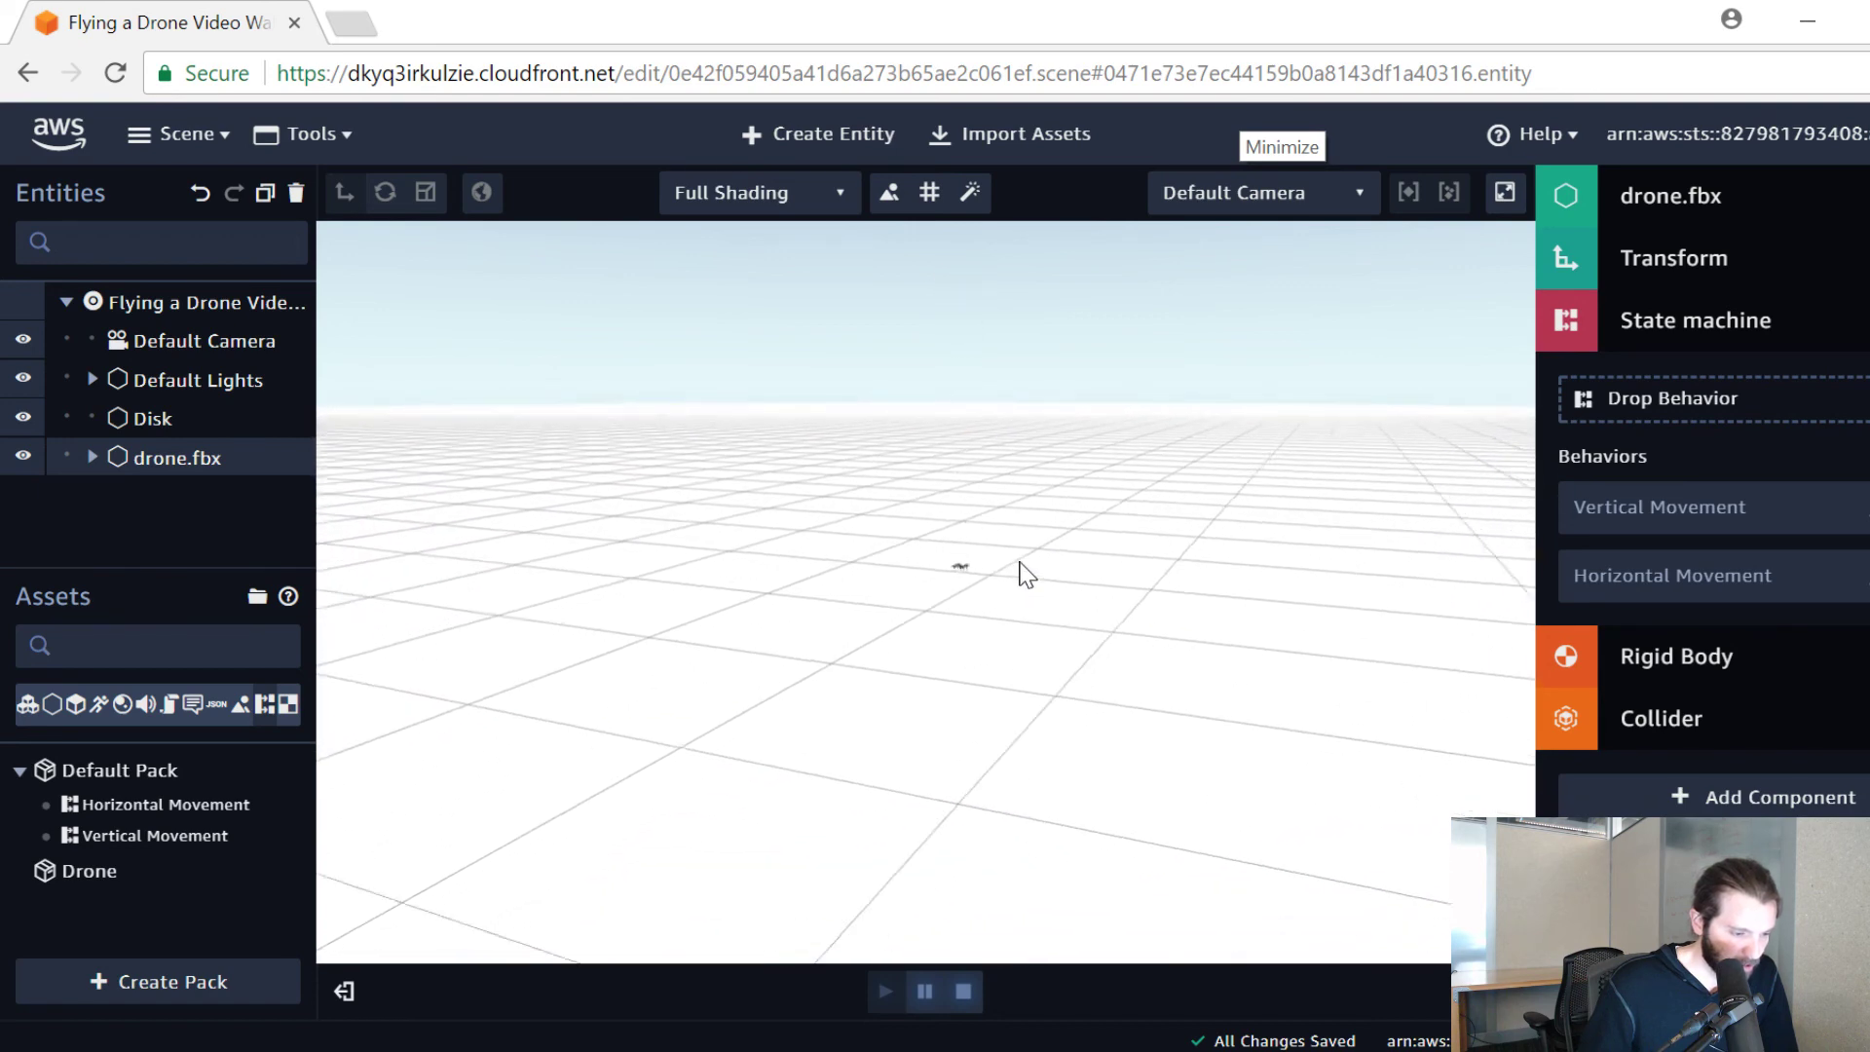
scroll(1013, 562, "down", 5)
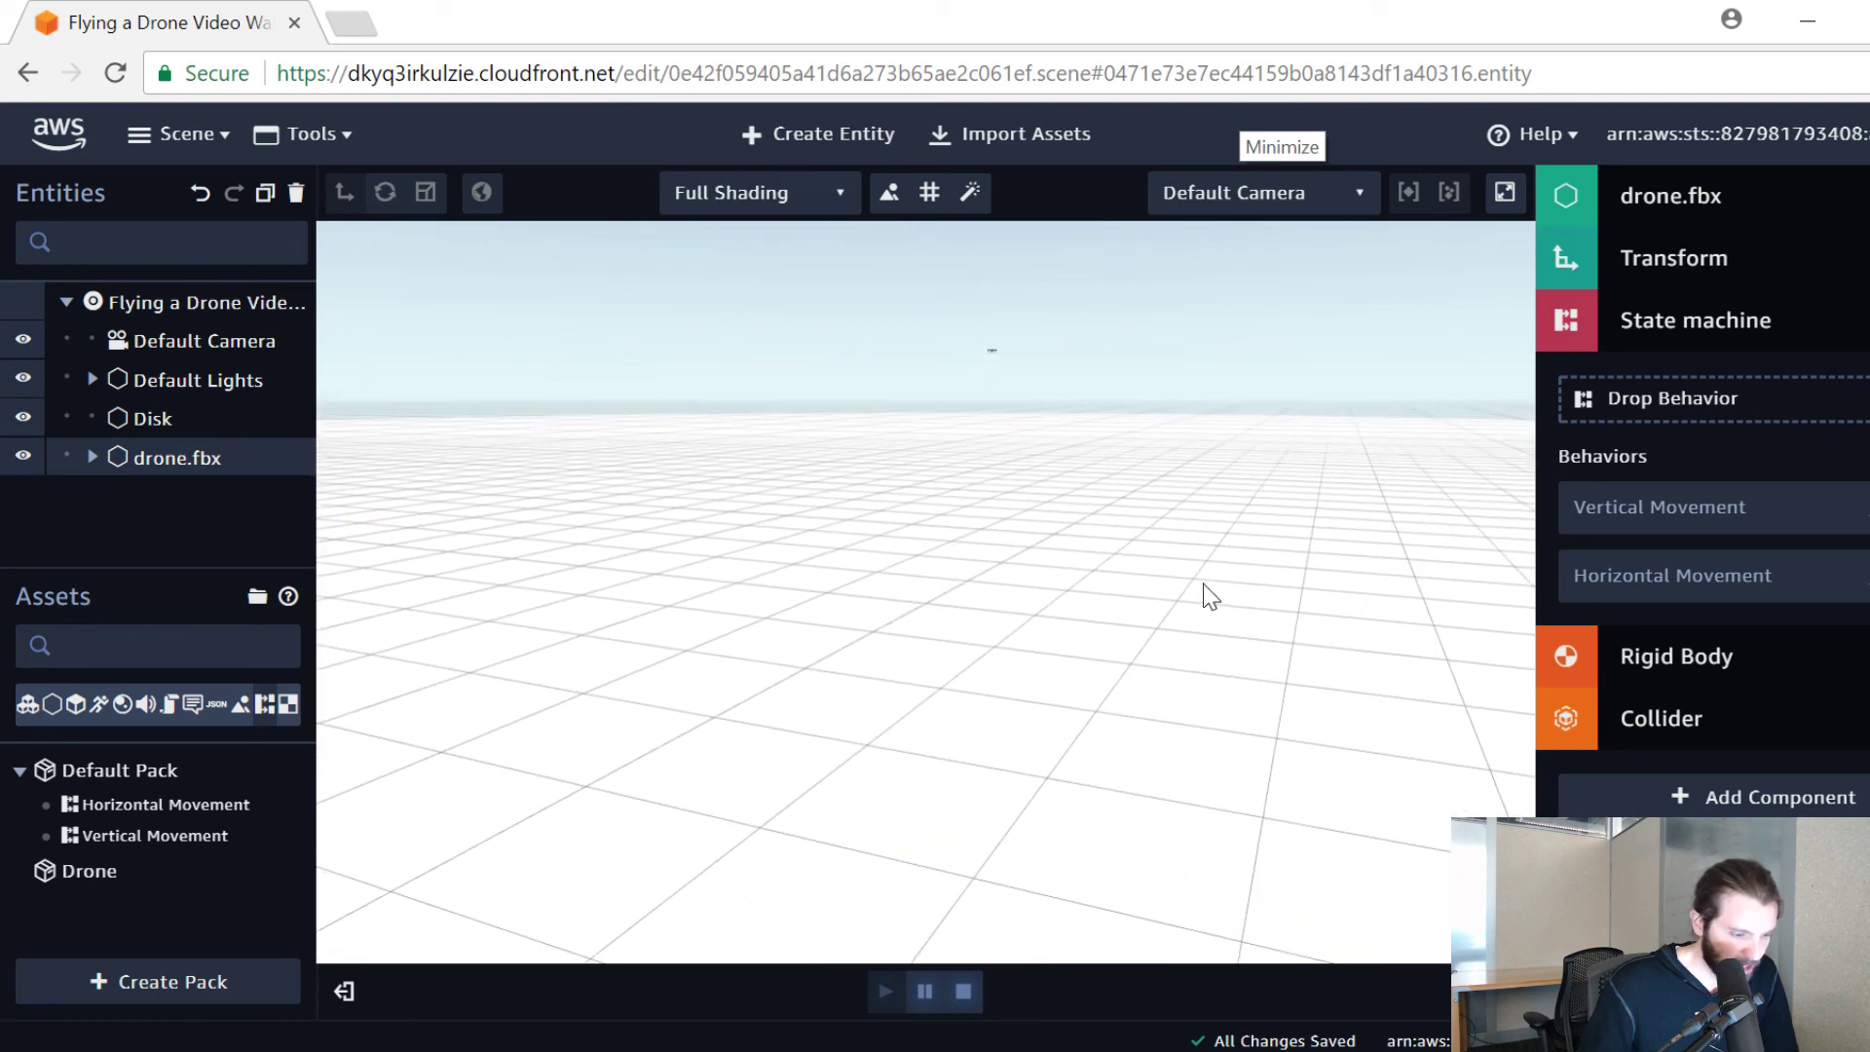
scroll(1202, 583, "down", 3)
scroll(1176, 576, "down", 3)
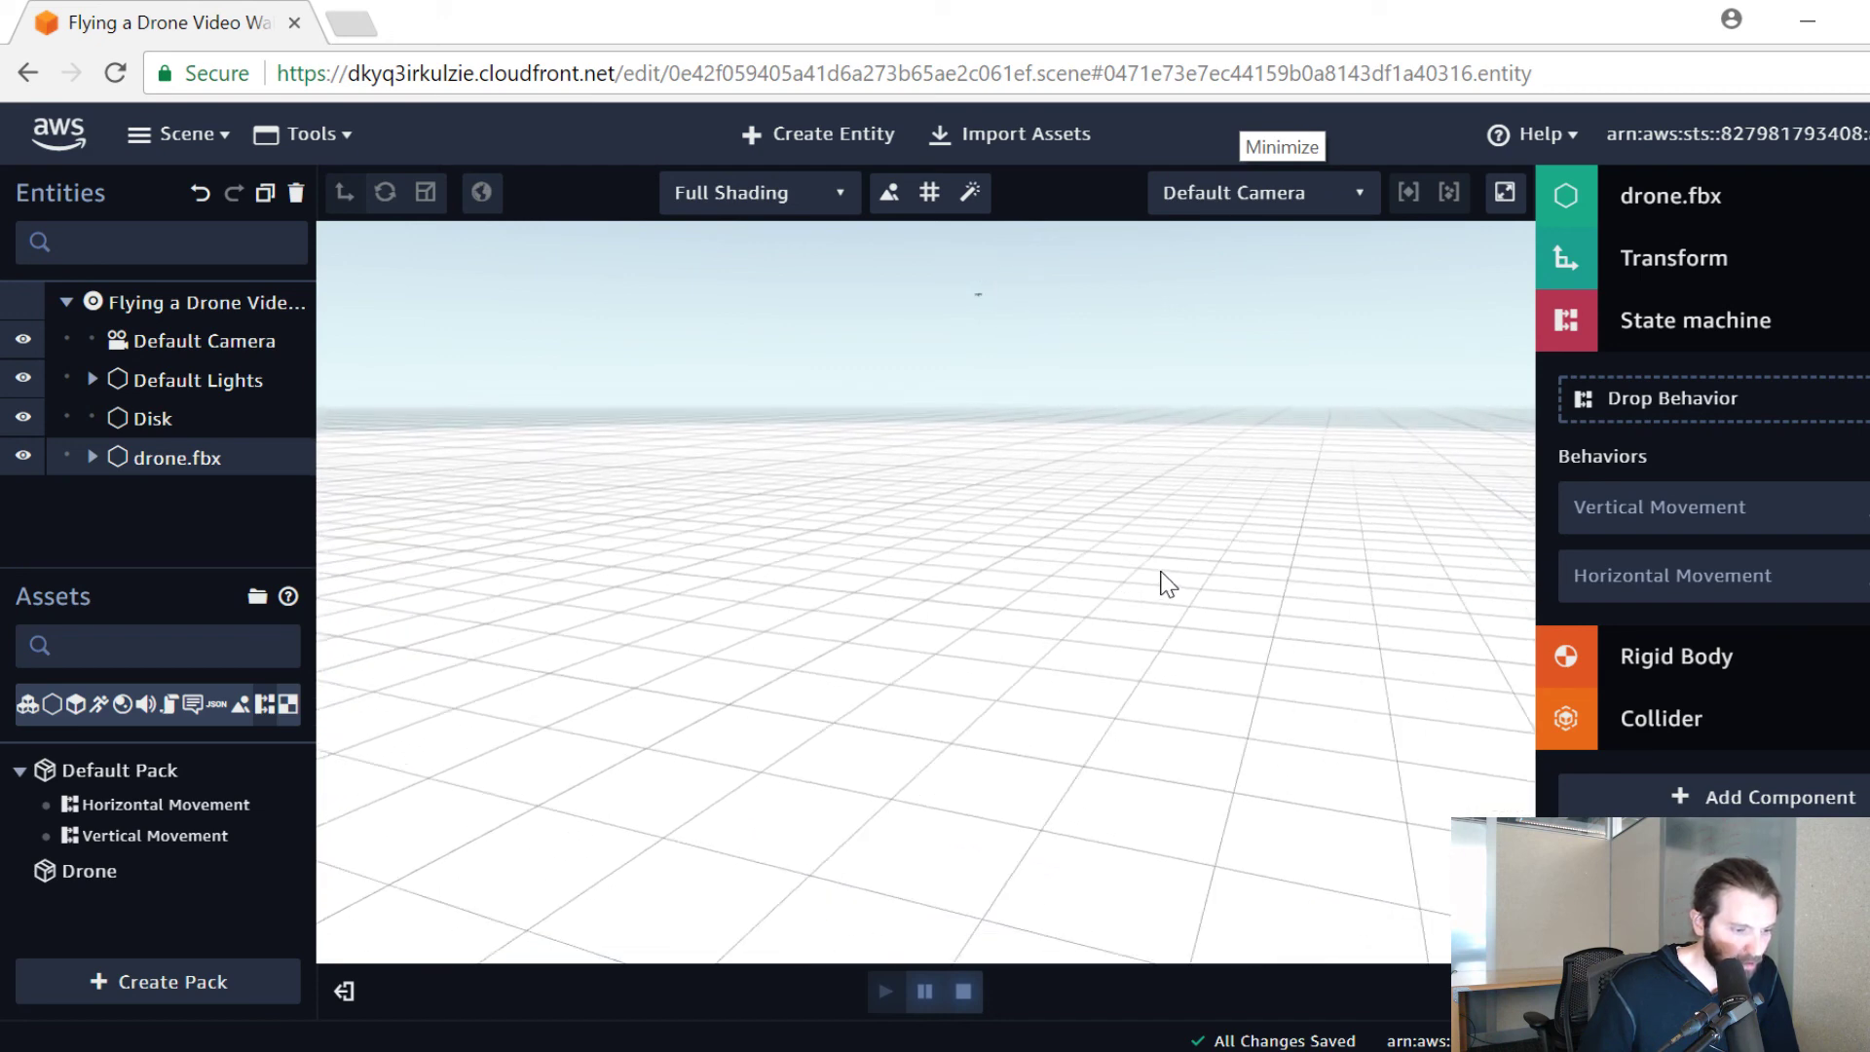
scroll(1139, 578, "down", 3)
scroll(1010, 472, "down", 3)
scroll(931, 589, "up", 6)
scroll(926, 606, "up", 2)
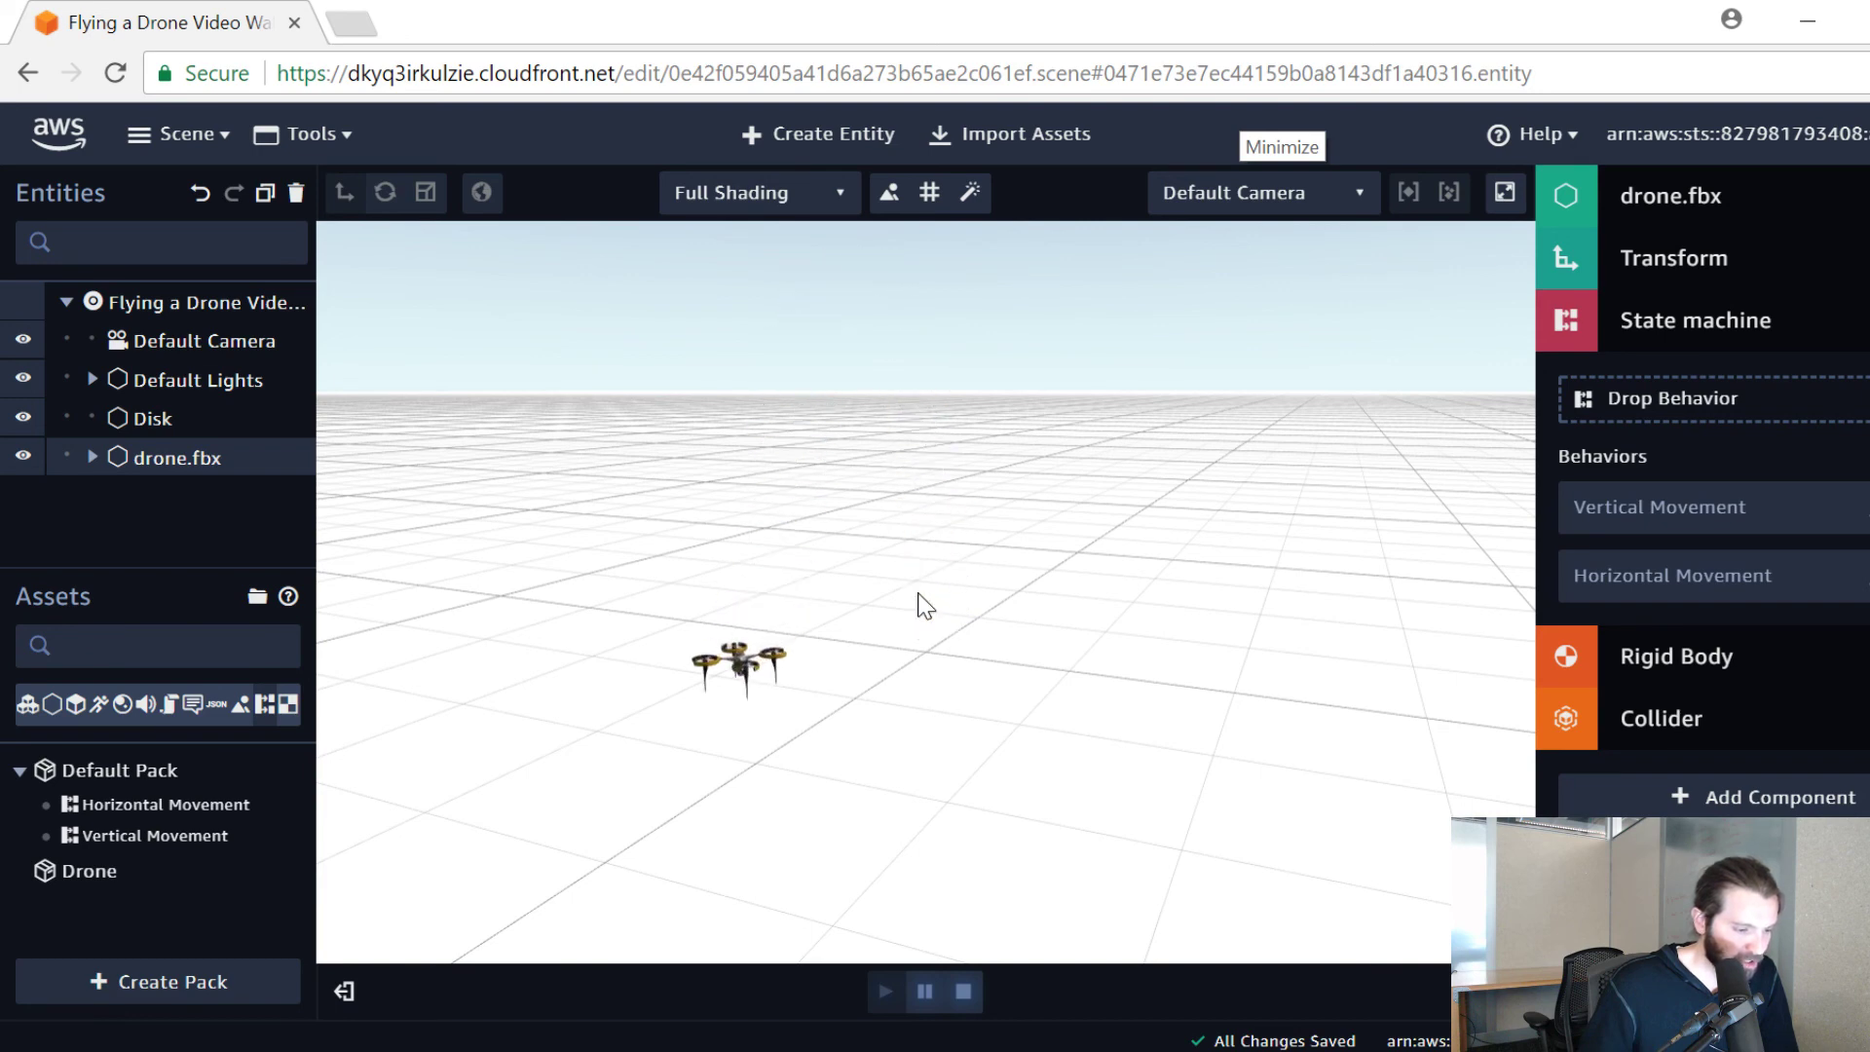
left_click_drag(1166, 655, 1495, 658)
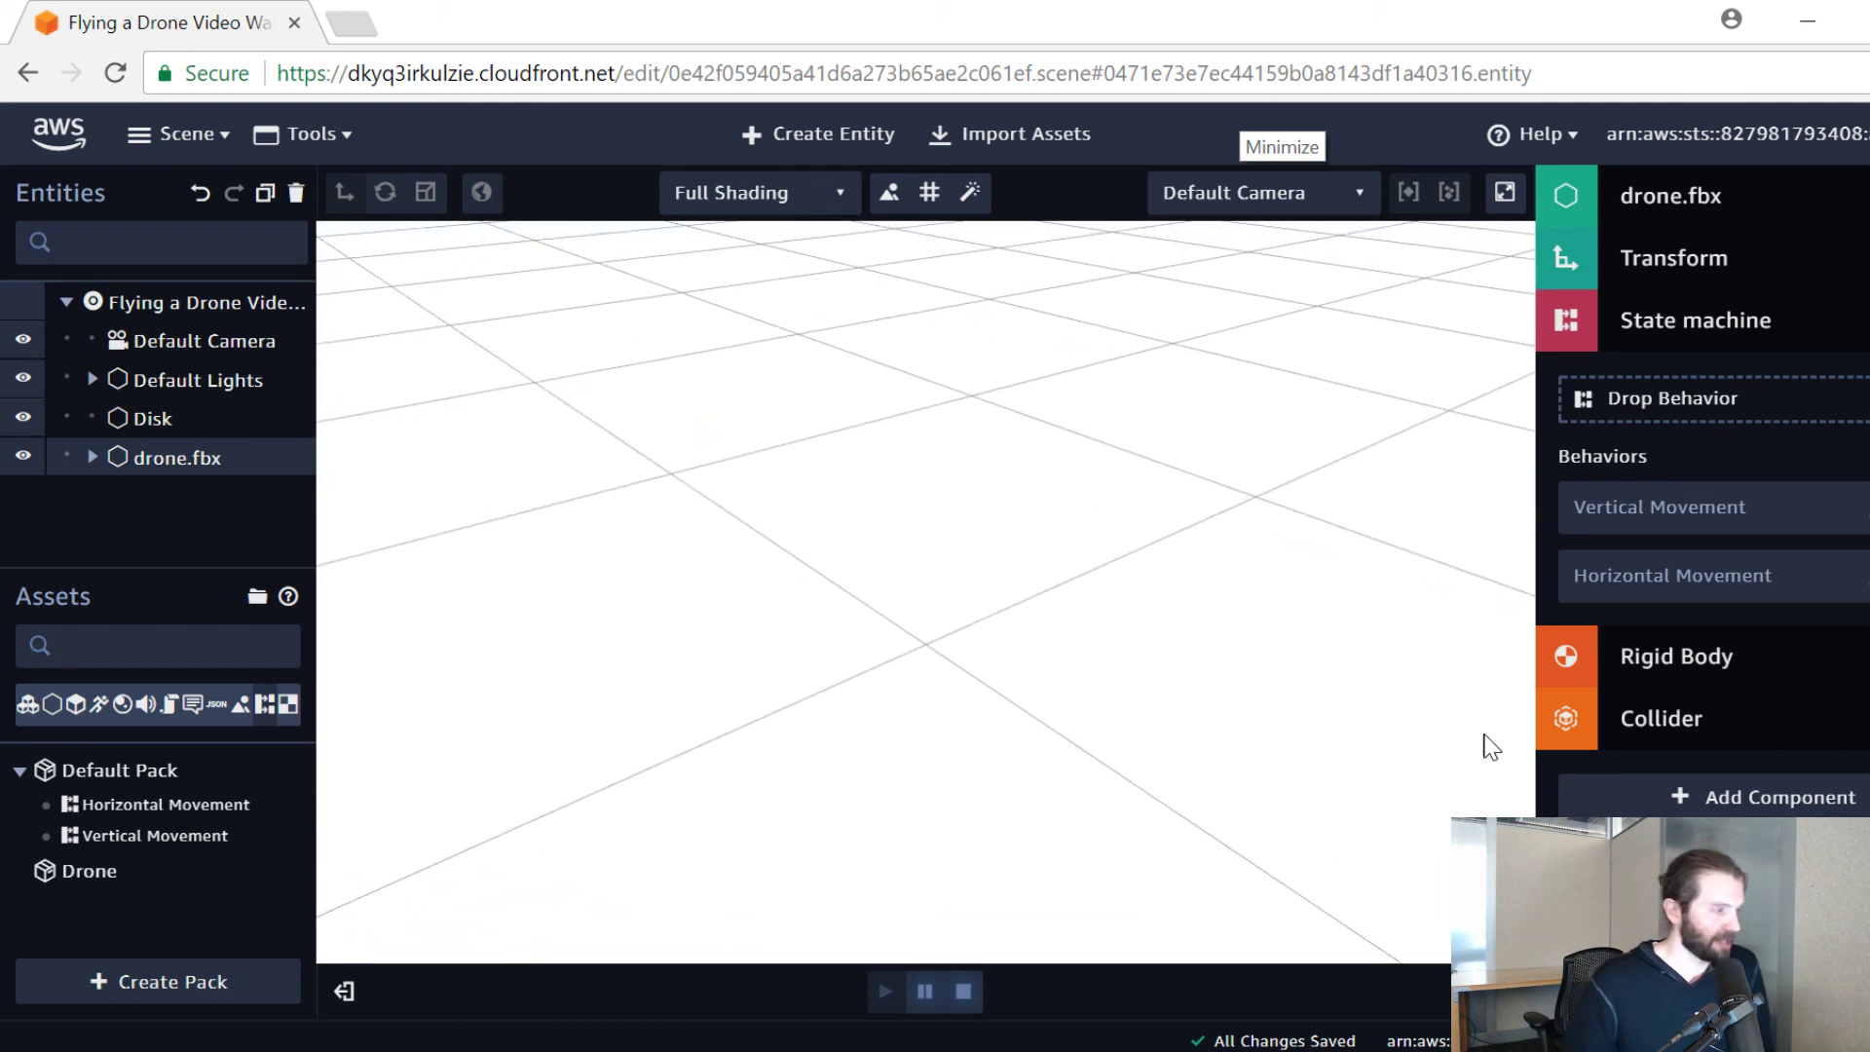